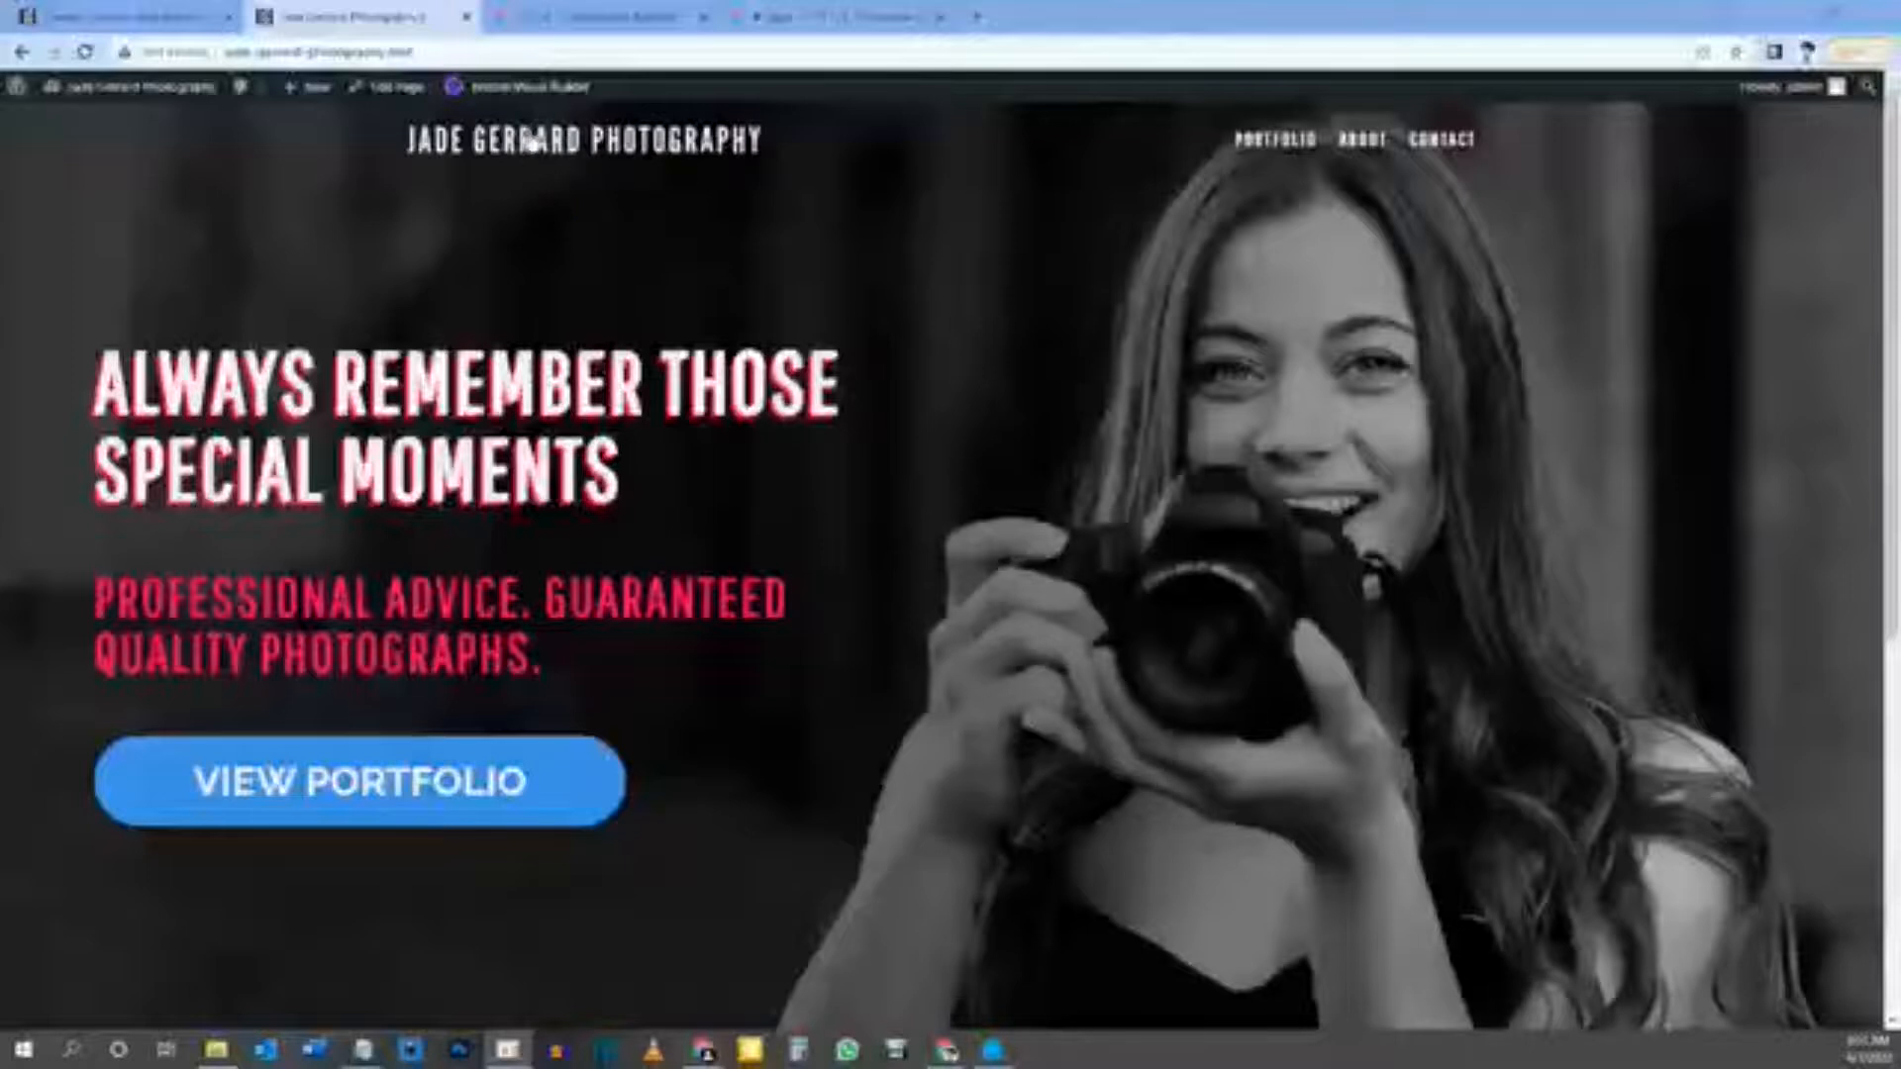
Step: Enable the visual builder on the home page and view the What My Clients Say section in the Figma design
click(530, 89)
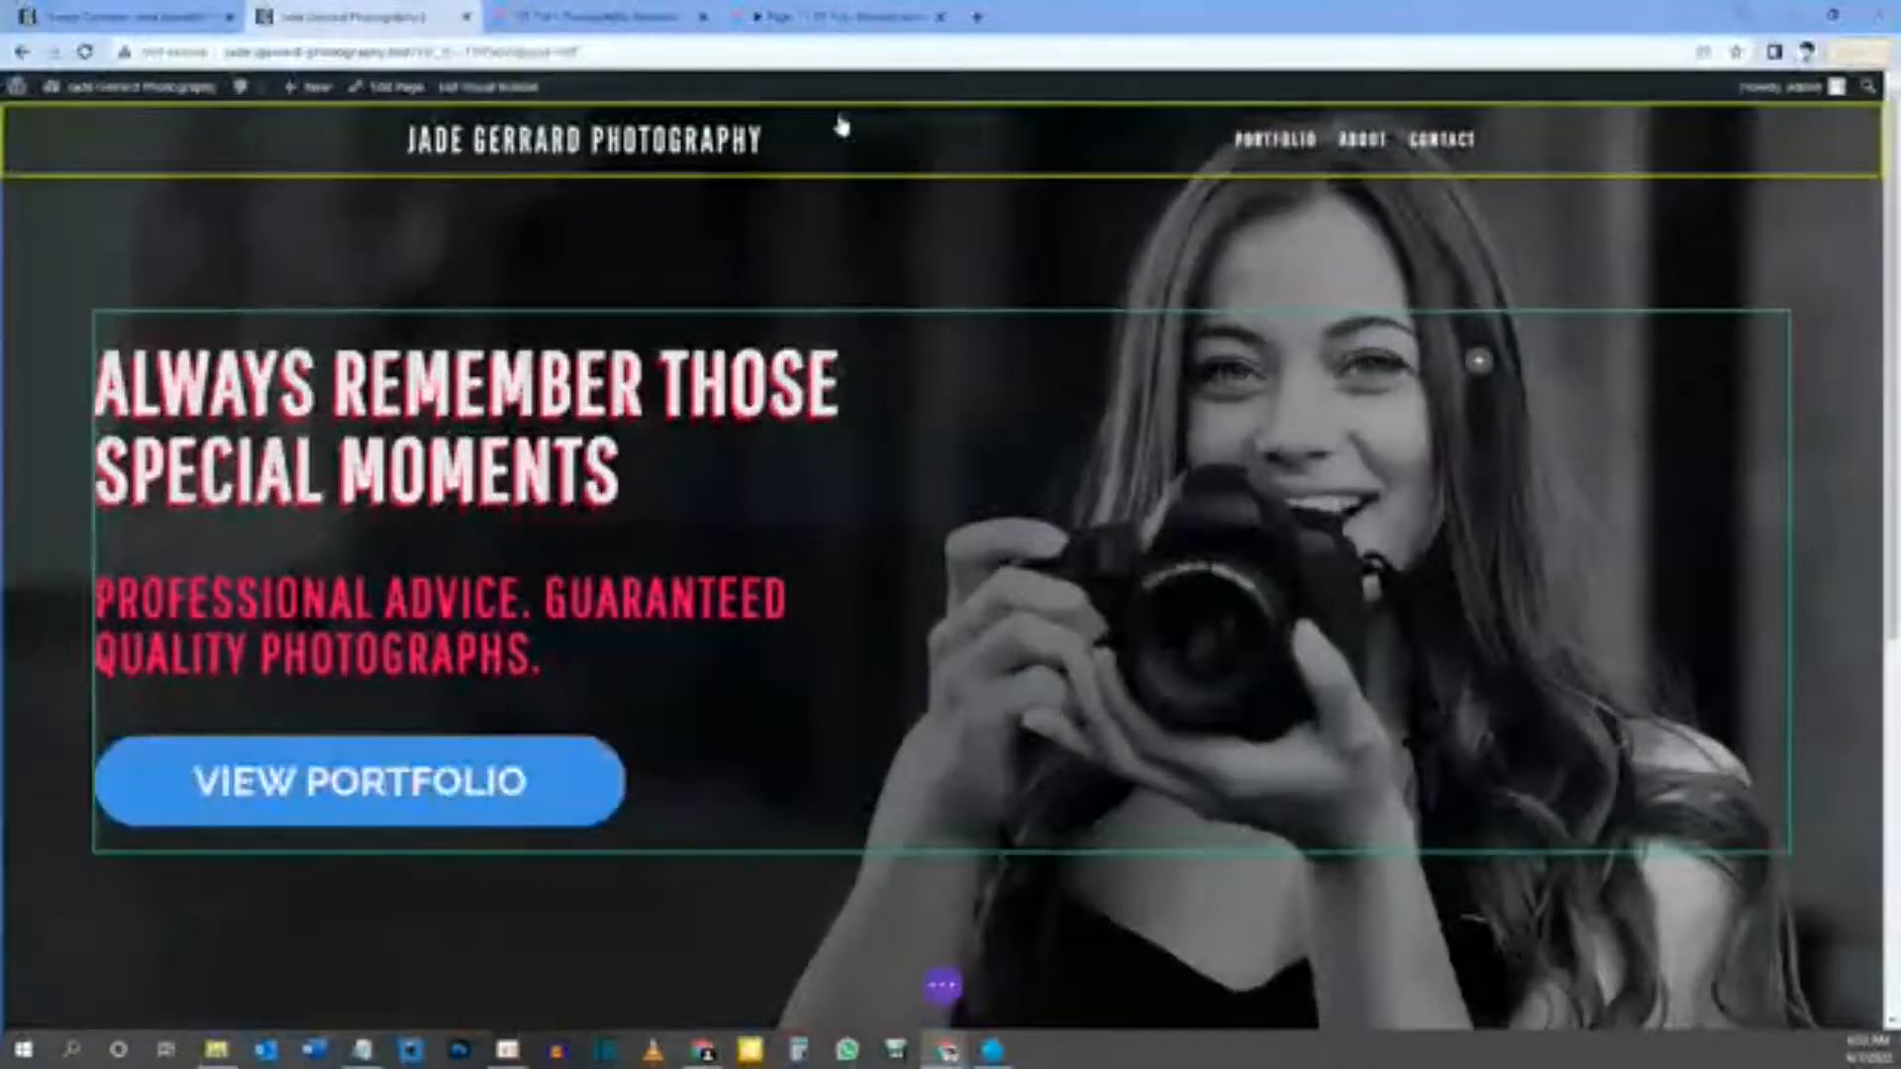
click(851, 16)
scroll(954, 656, down, 5)
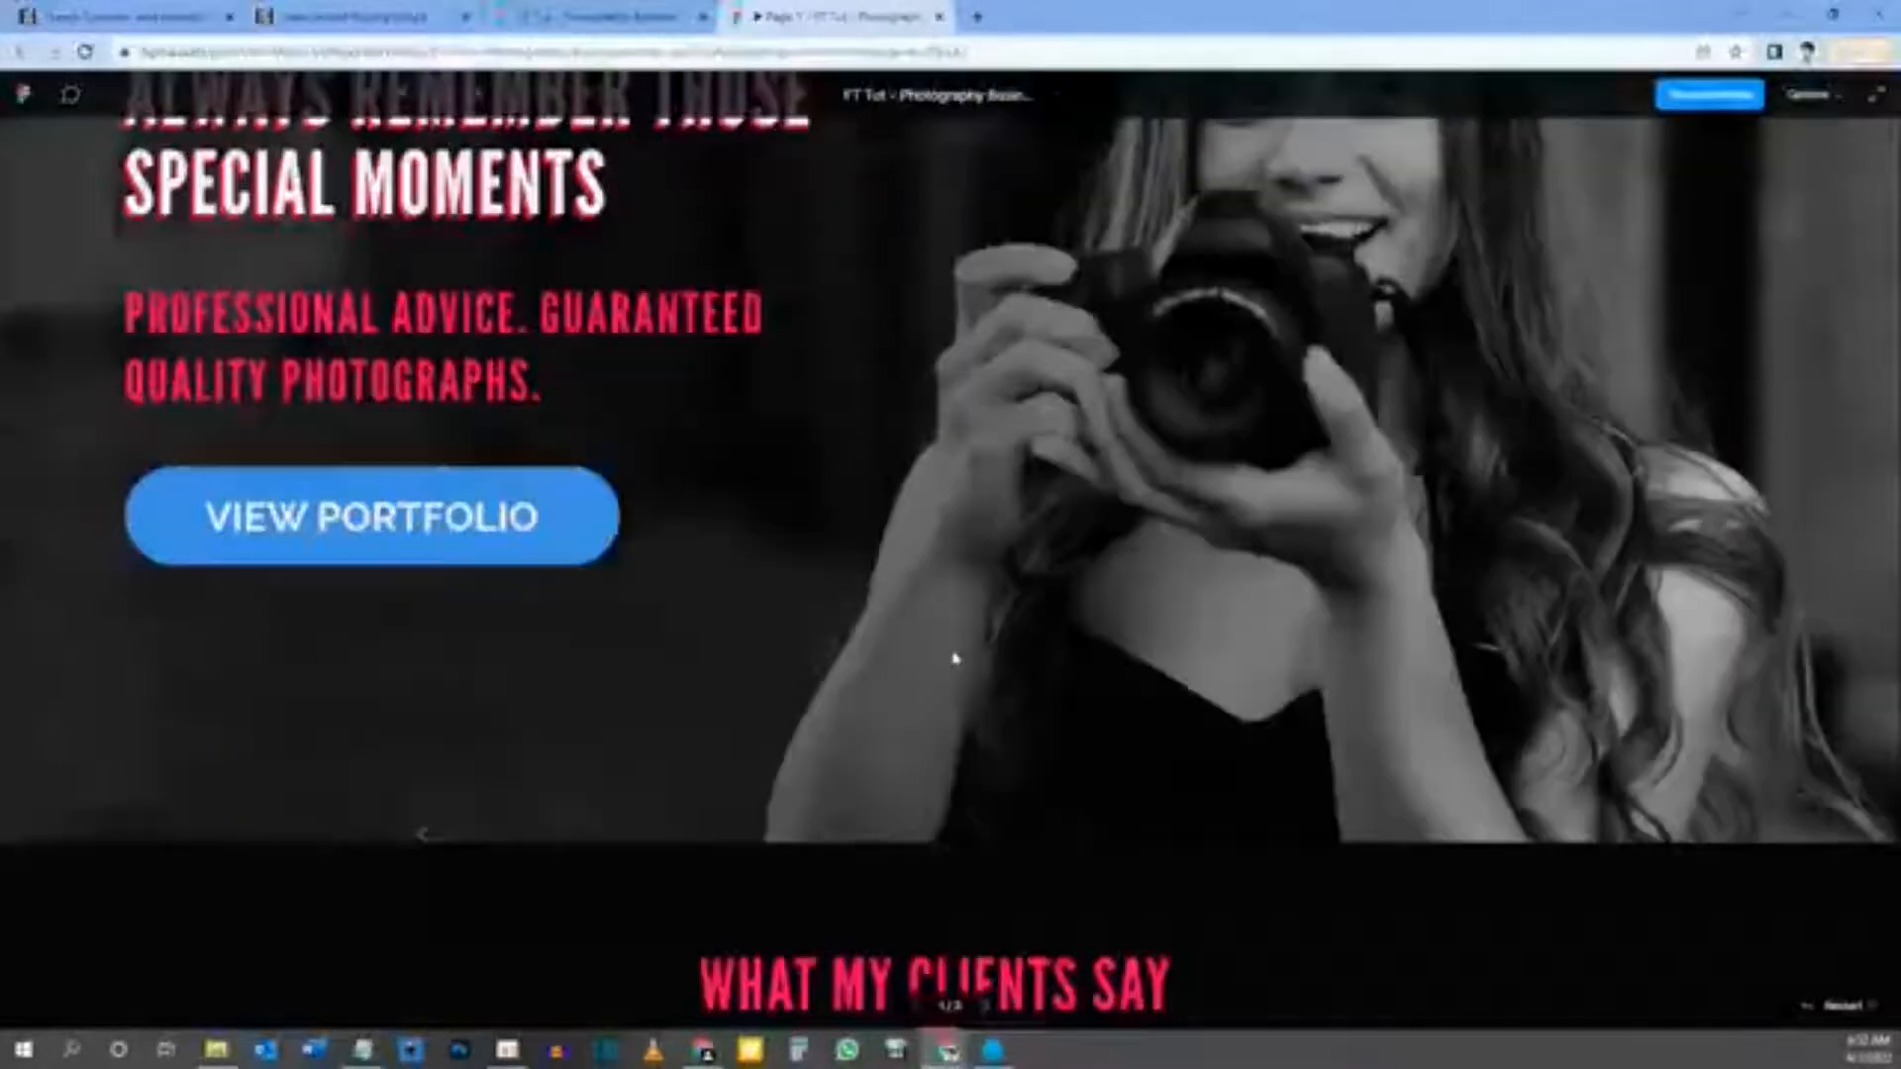
scroll(954, 657, down, 3)
scroll(947, 624, down, 1)
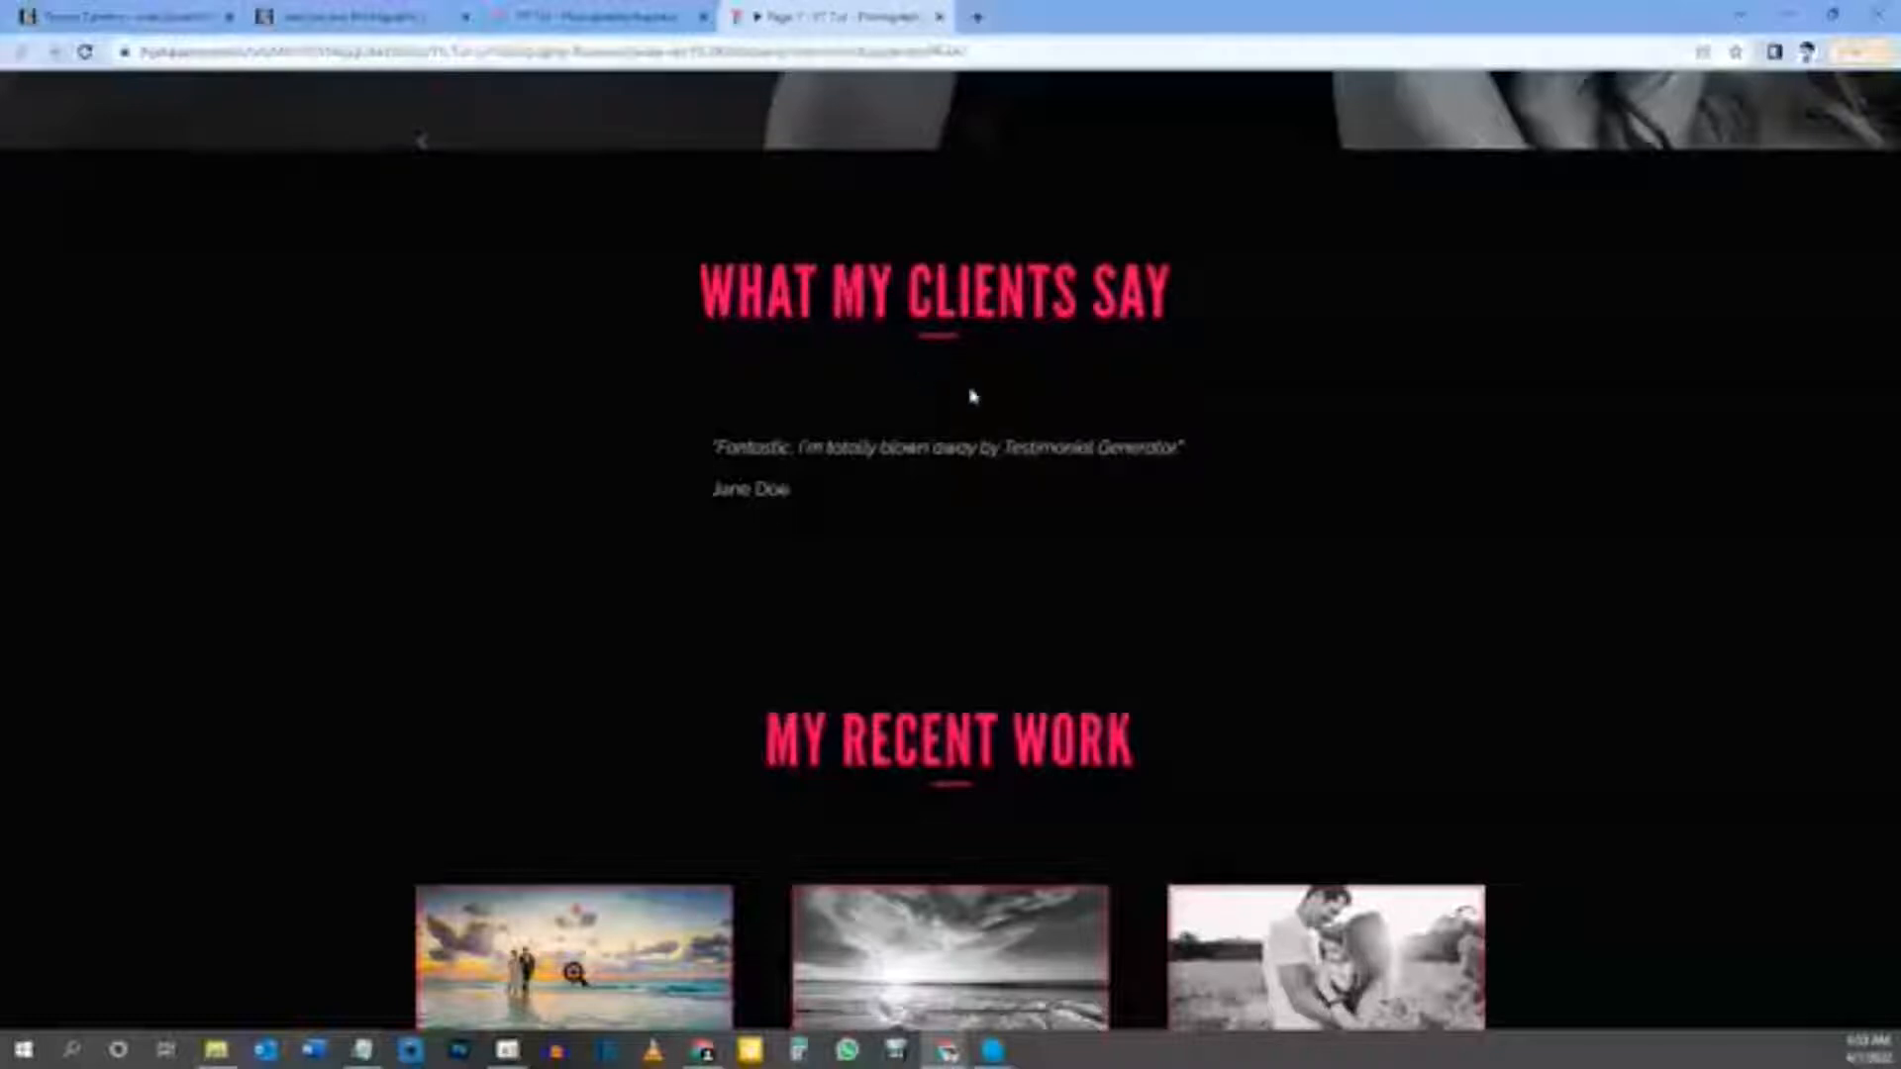
Step: Open the website footer's template for editing, save it, and copy the row holding the Contact heading
click(361, 17)
scroll(1048, 454, down, 6)
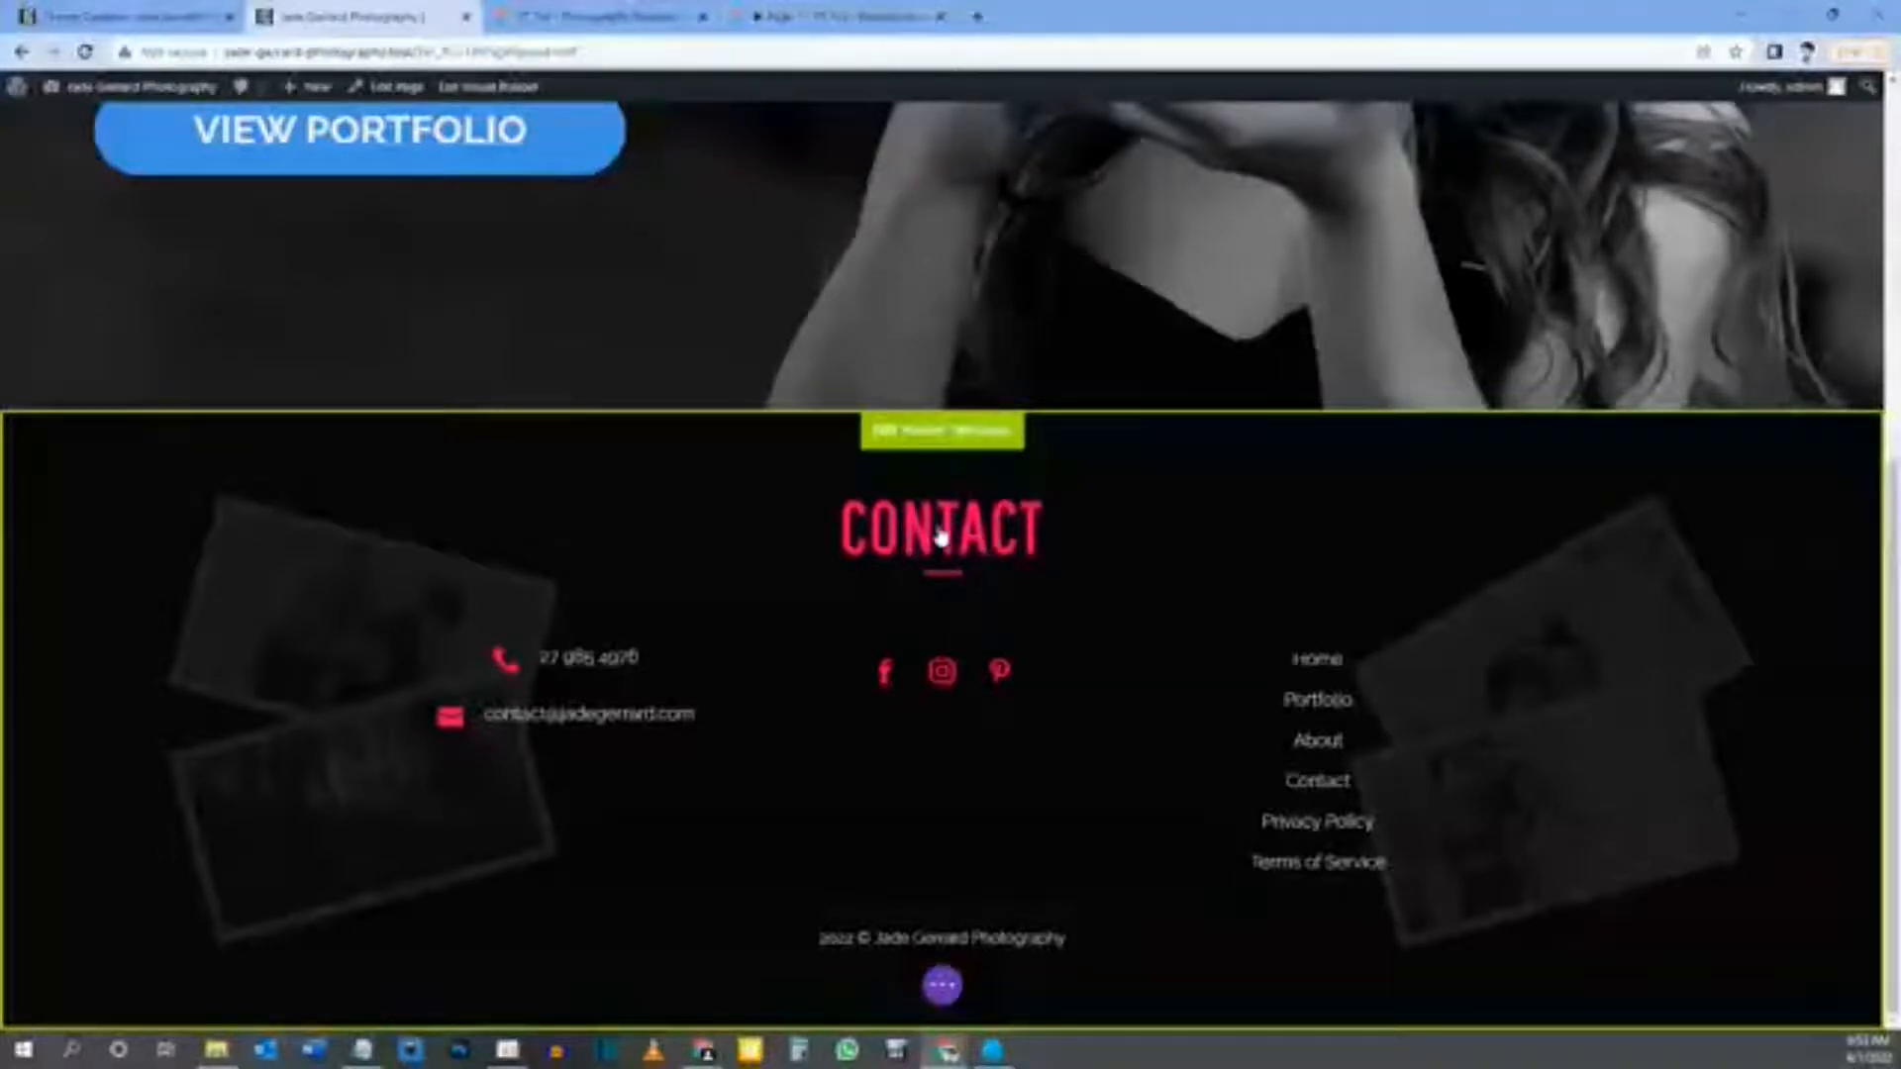
scroll(921, 505, up, 1)
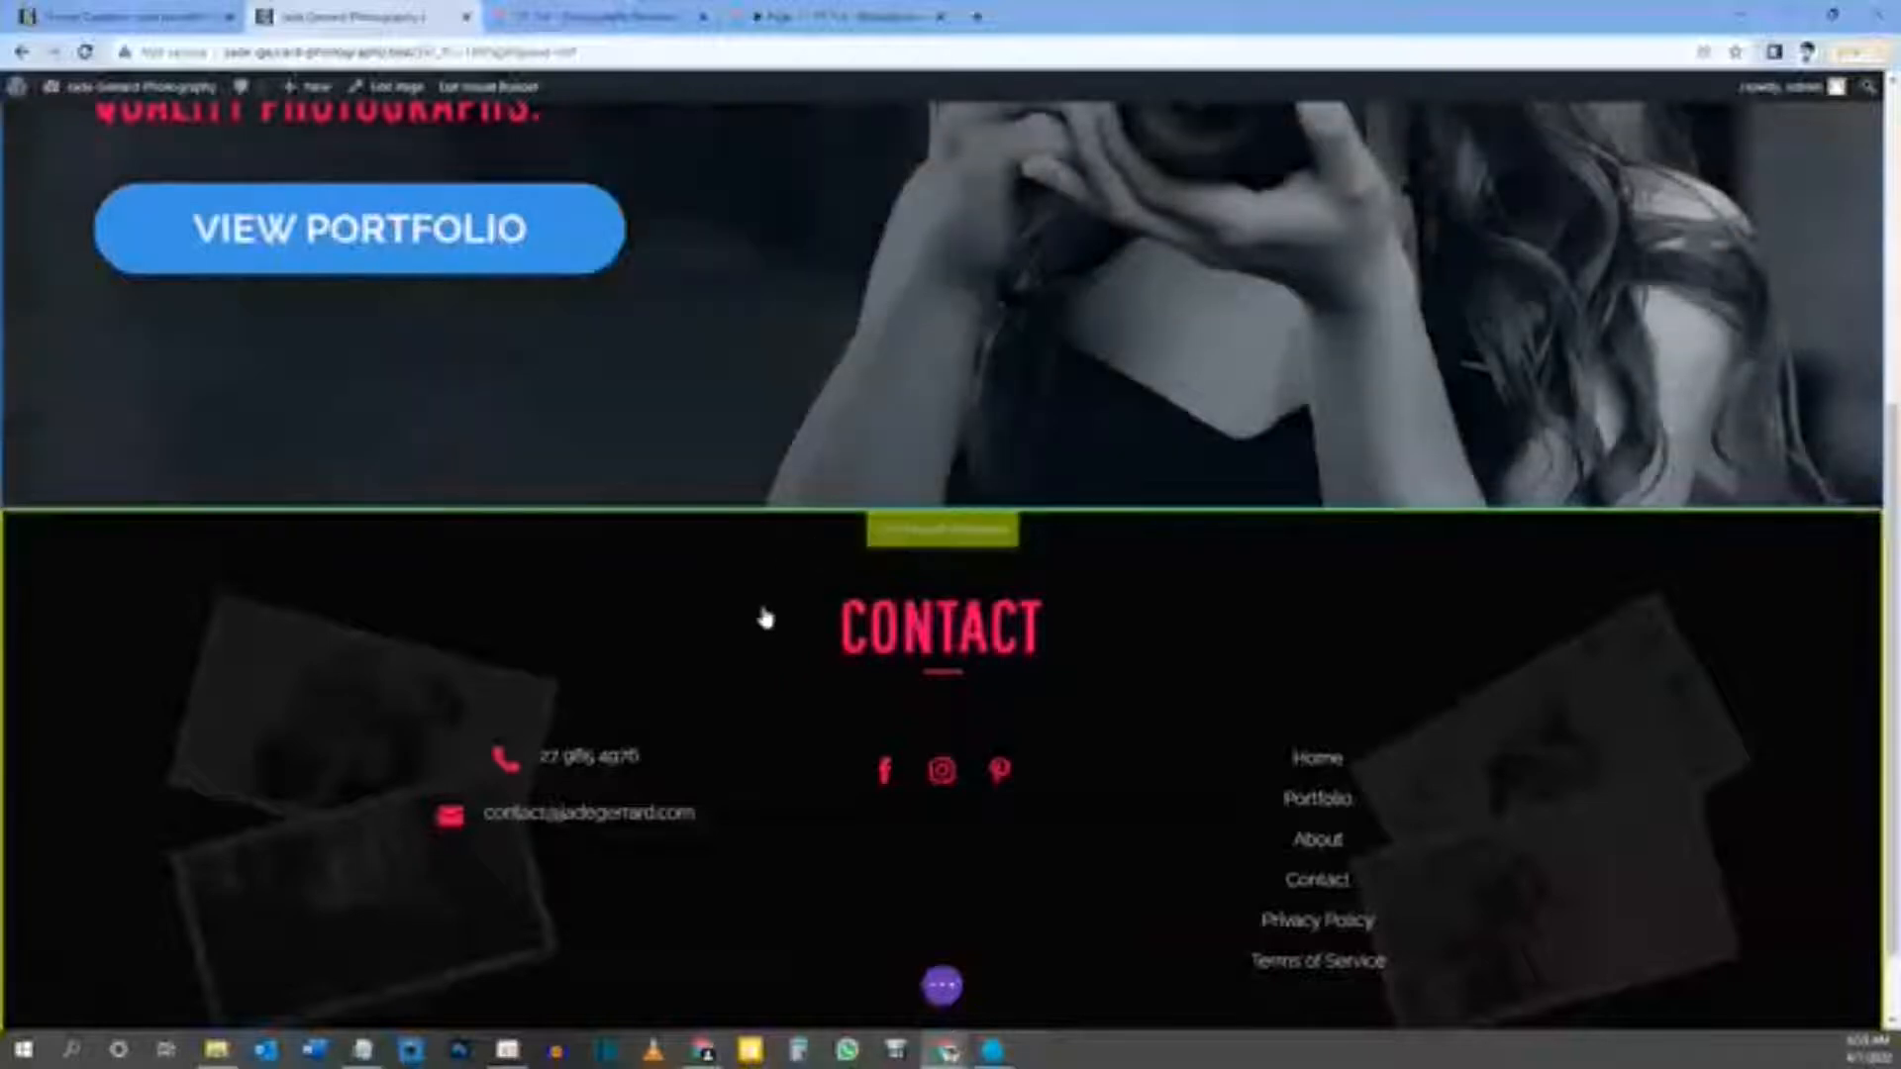
scroll(763, 620, down, 1)
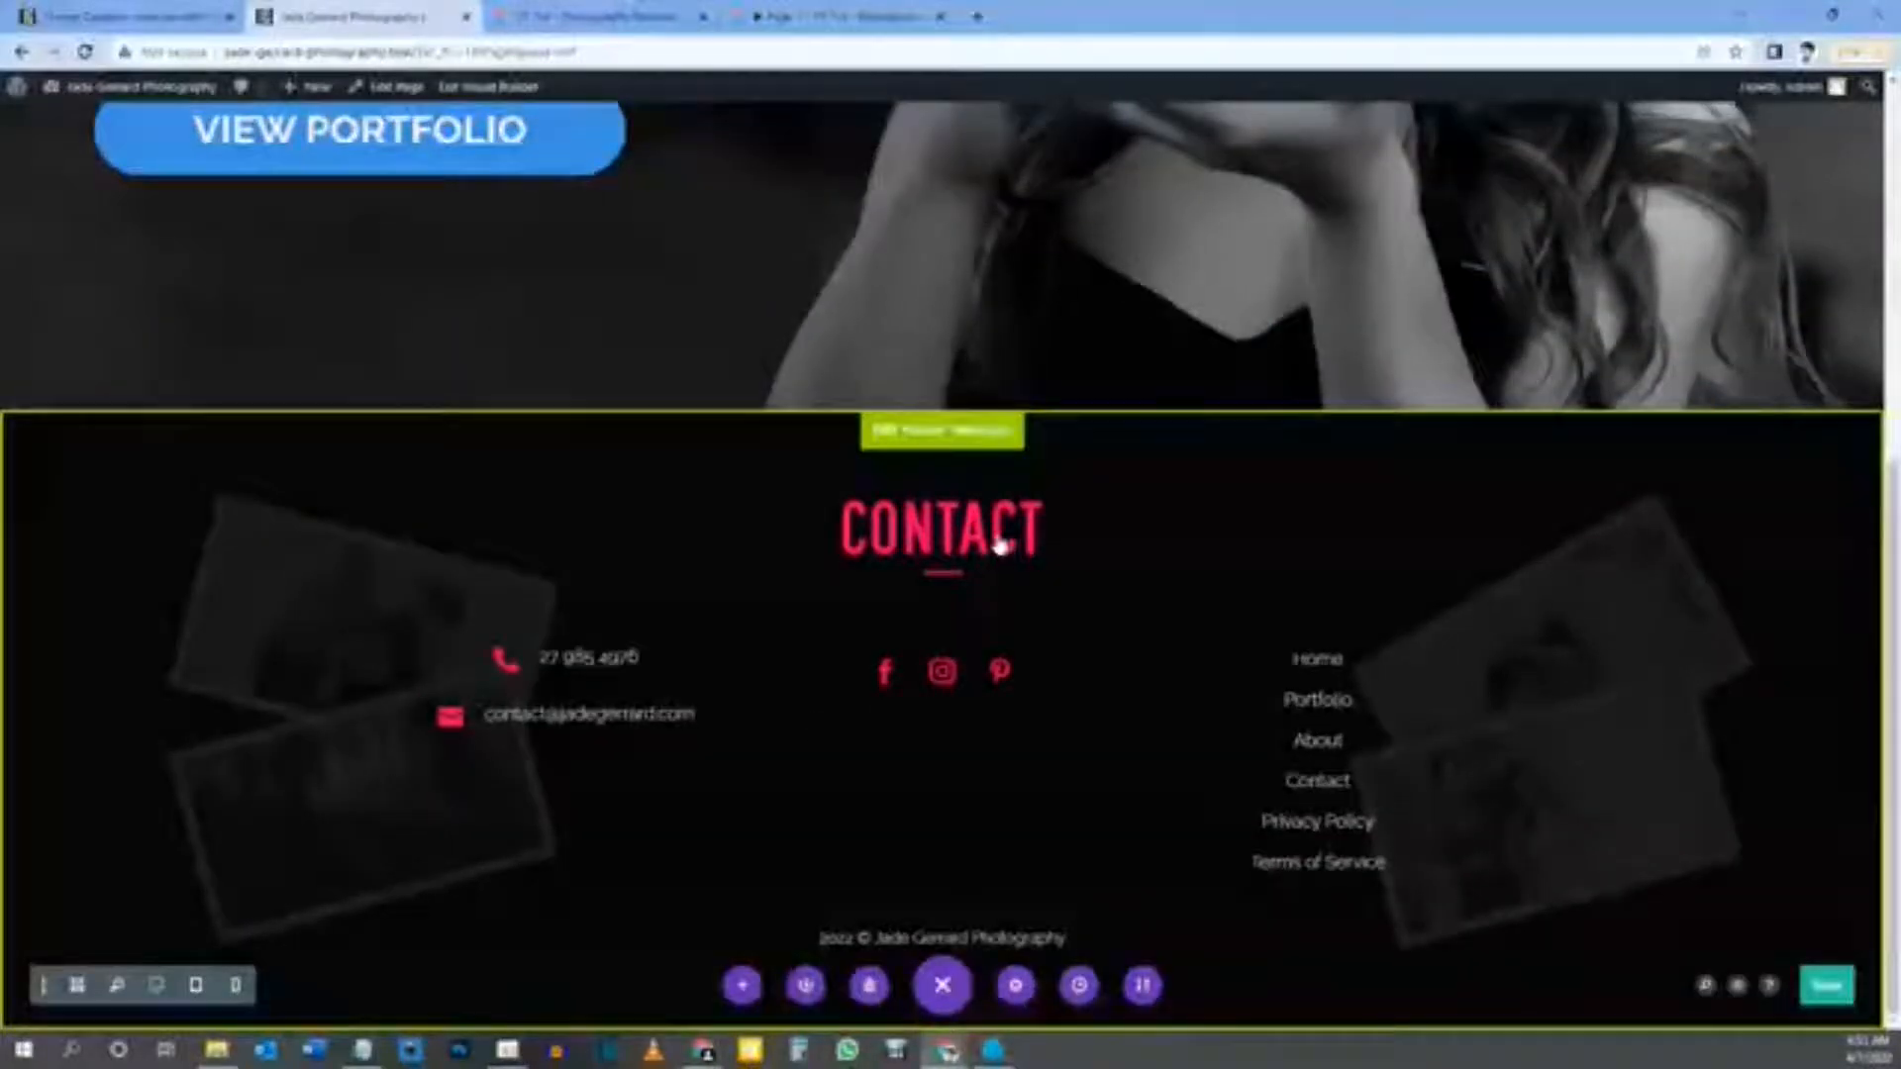
click(938, 433)
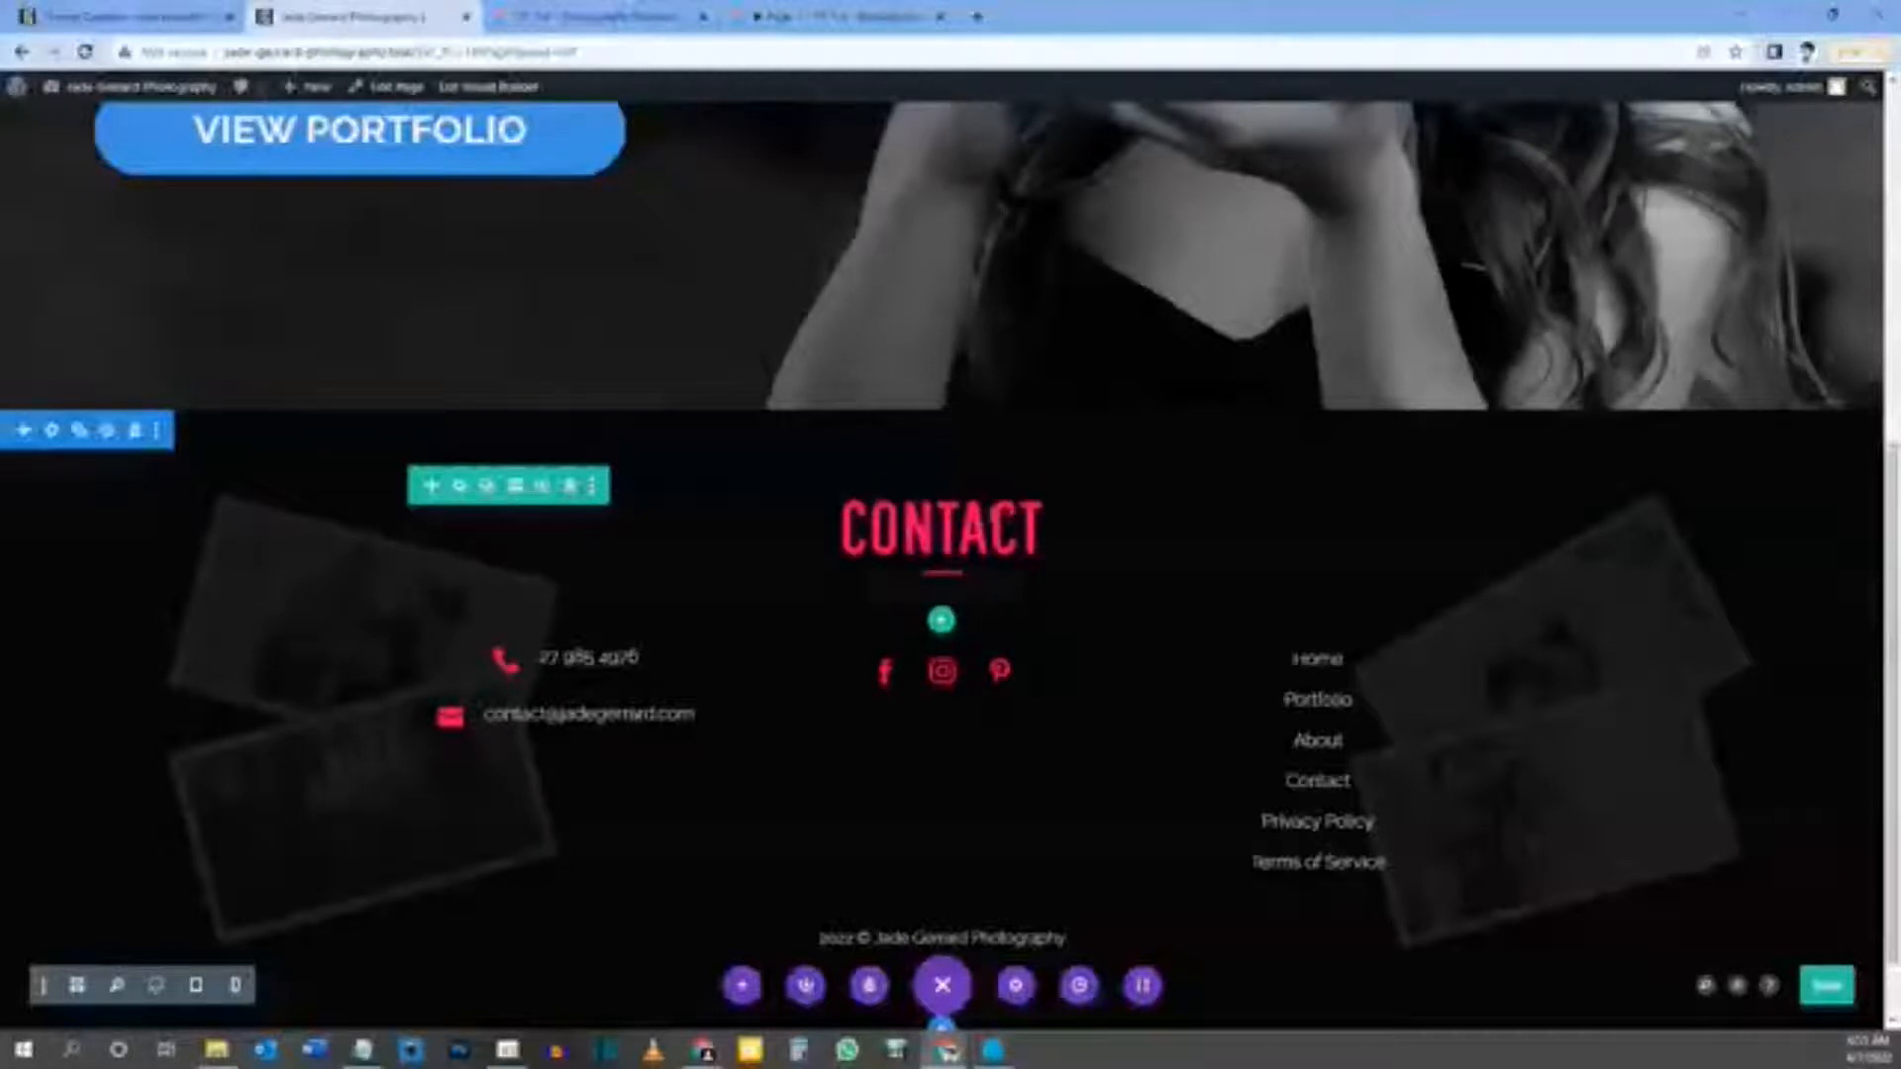
key(ctrl+s)
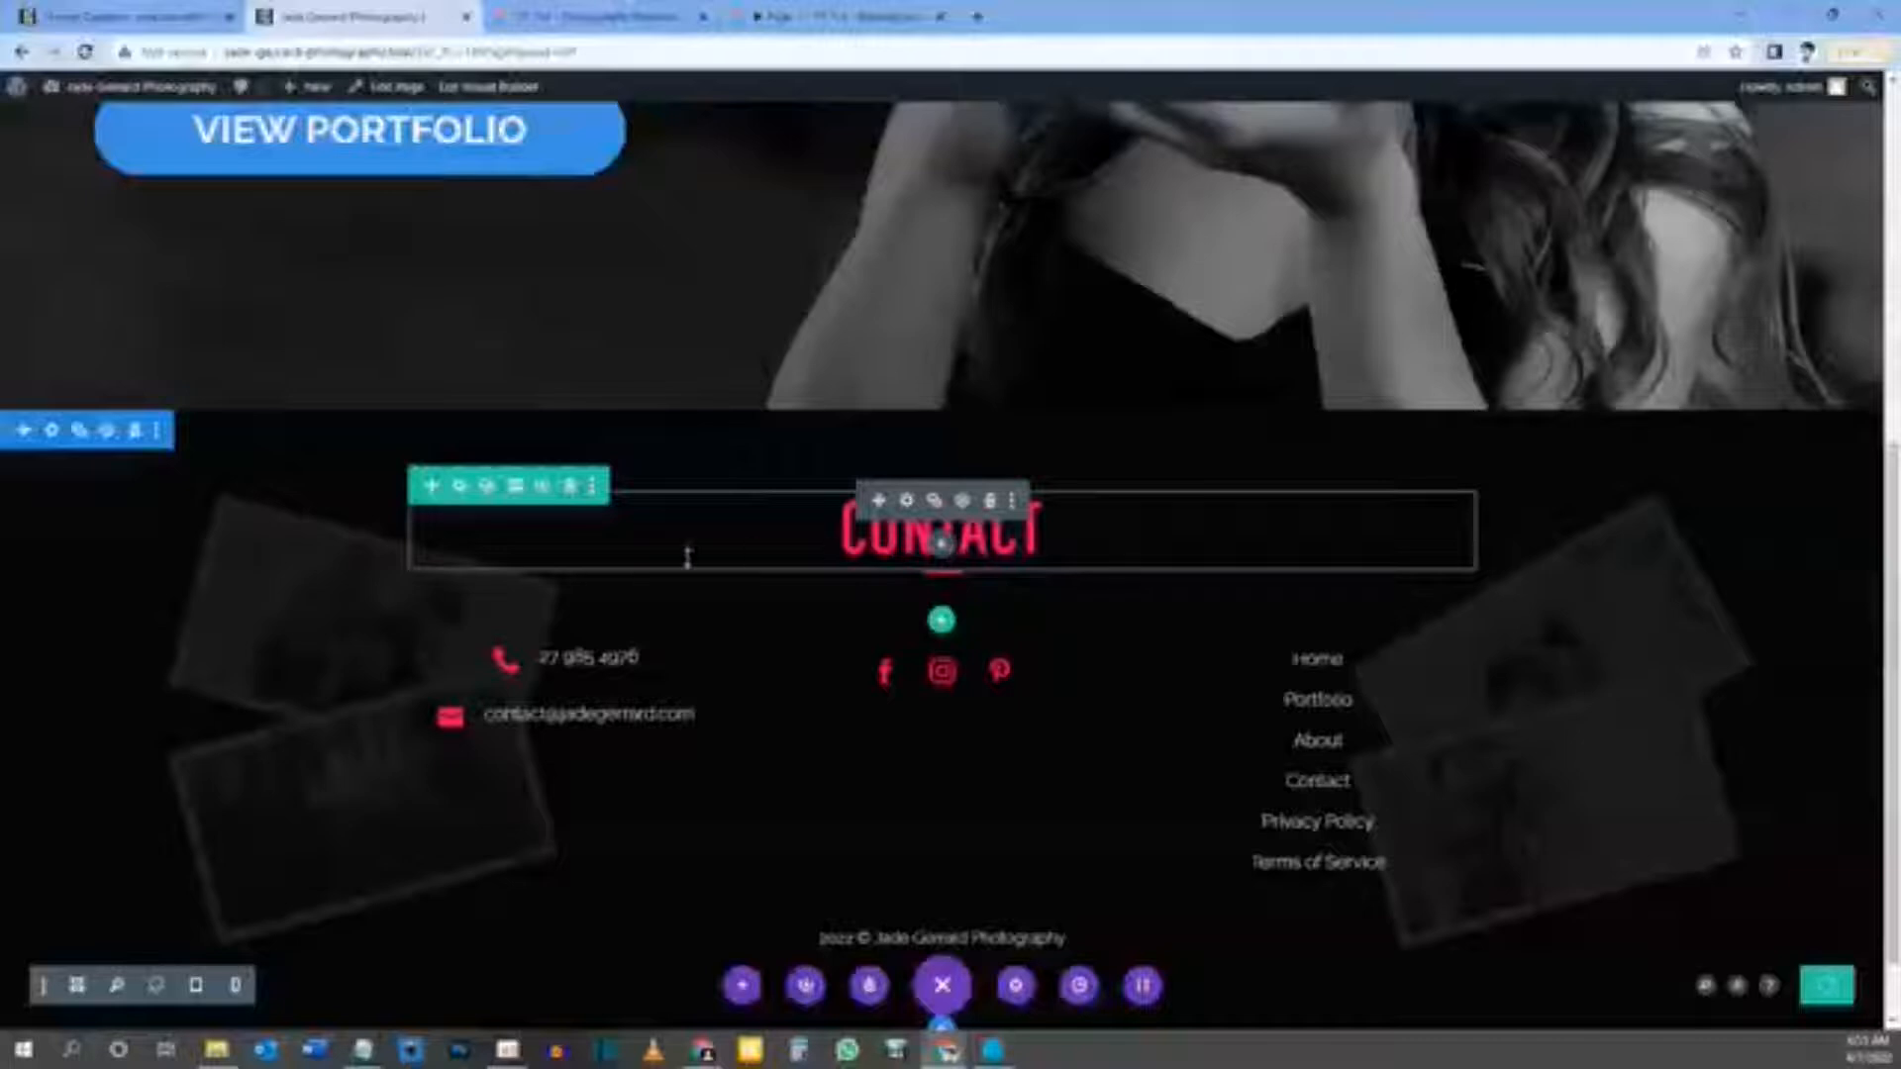
right_click(529, 500)
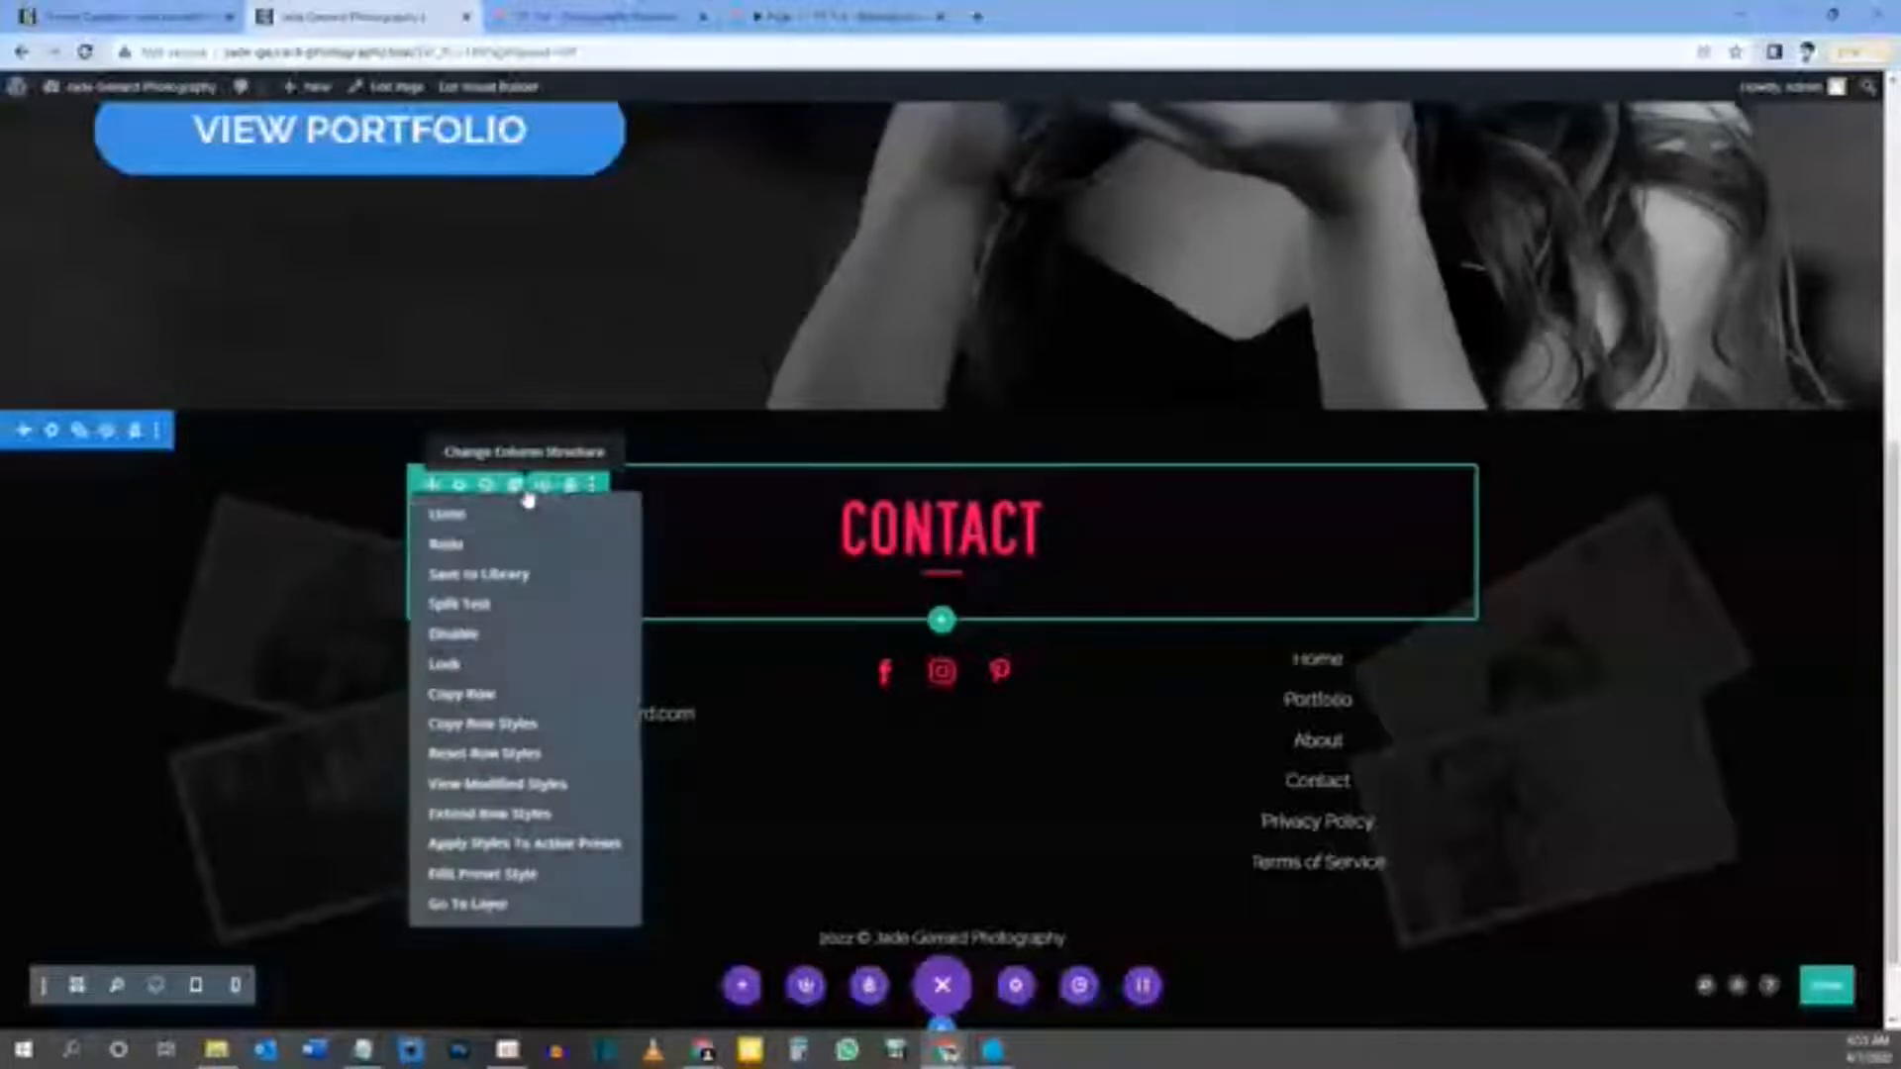
click(482, 697)
Step: Insert a new regular section below the hero section in the page content, without choosing a row layout
scroll(980, 687, up, 4)
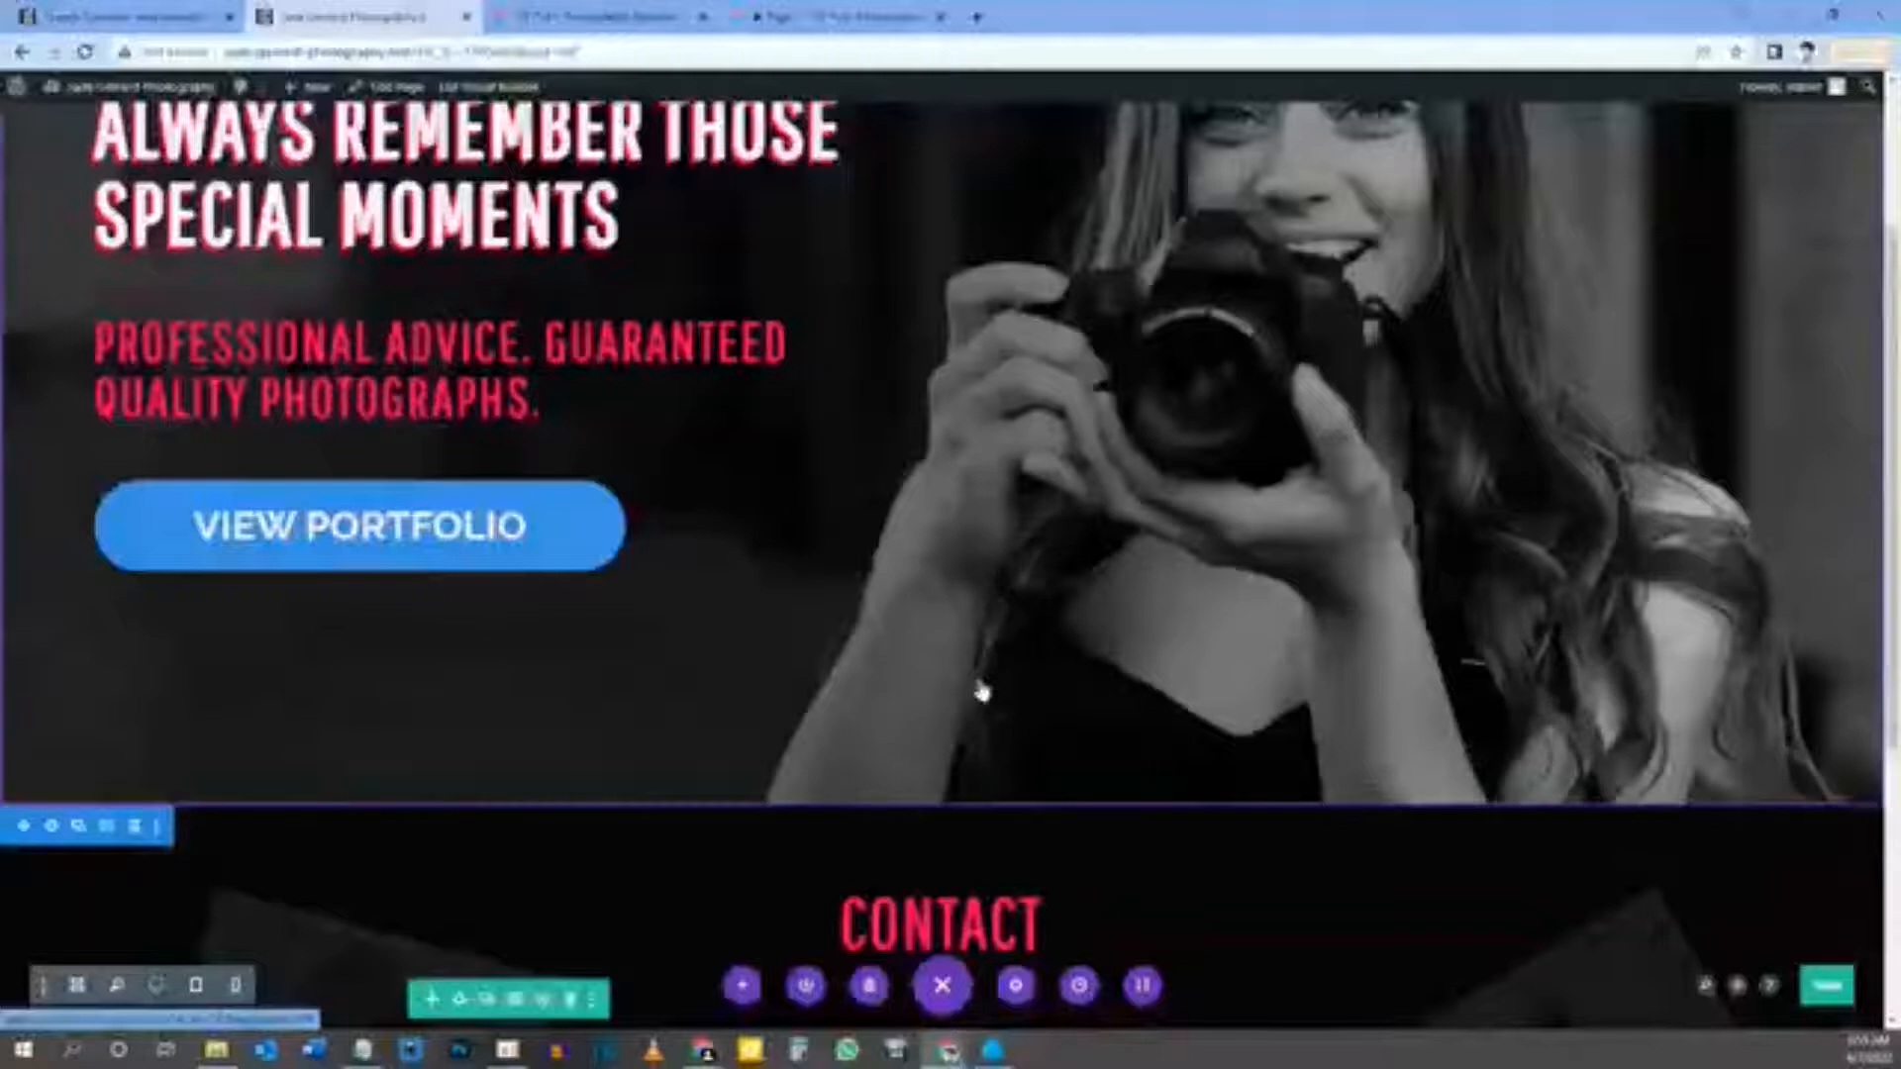
scroll(978, 683, up, 3)
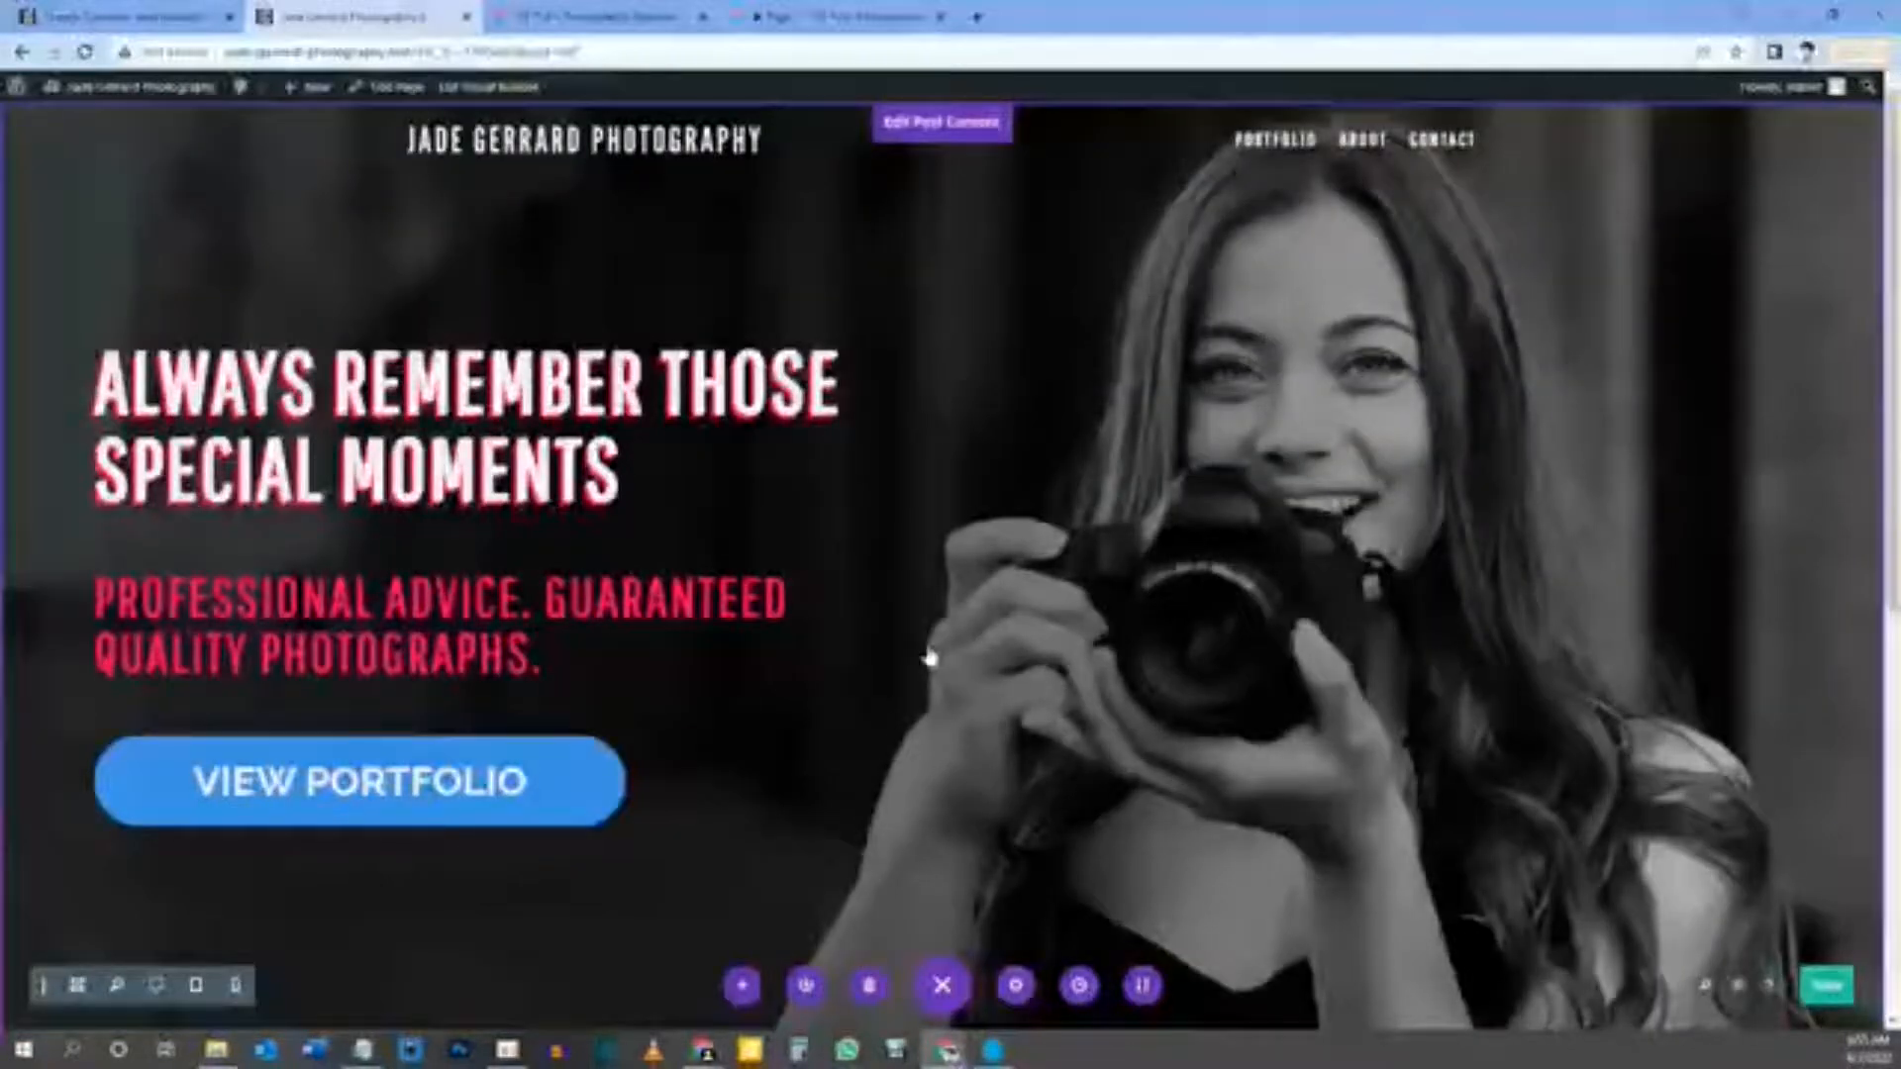
scroll(951, 584, down, 4)
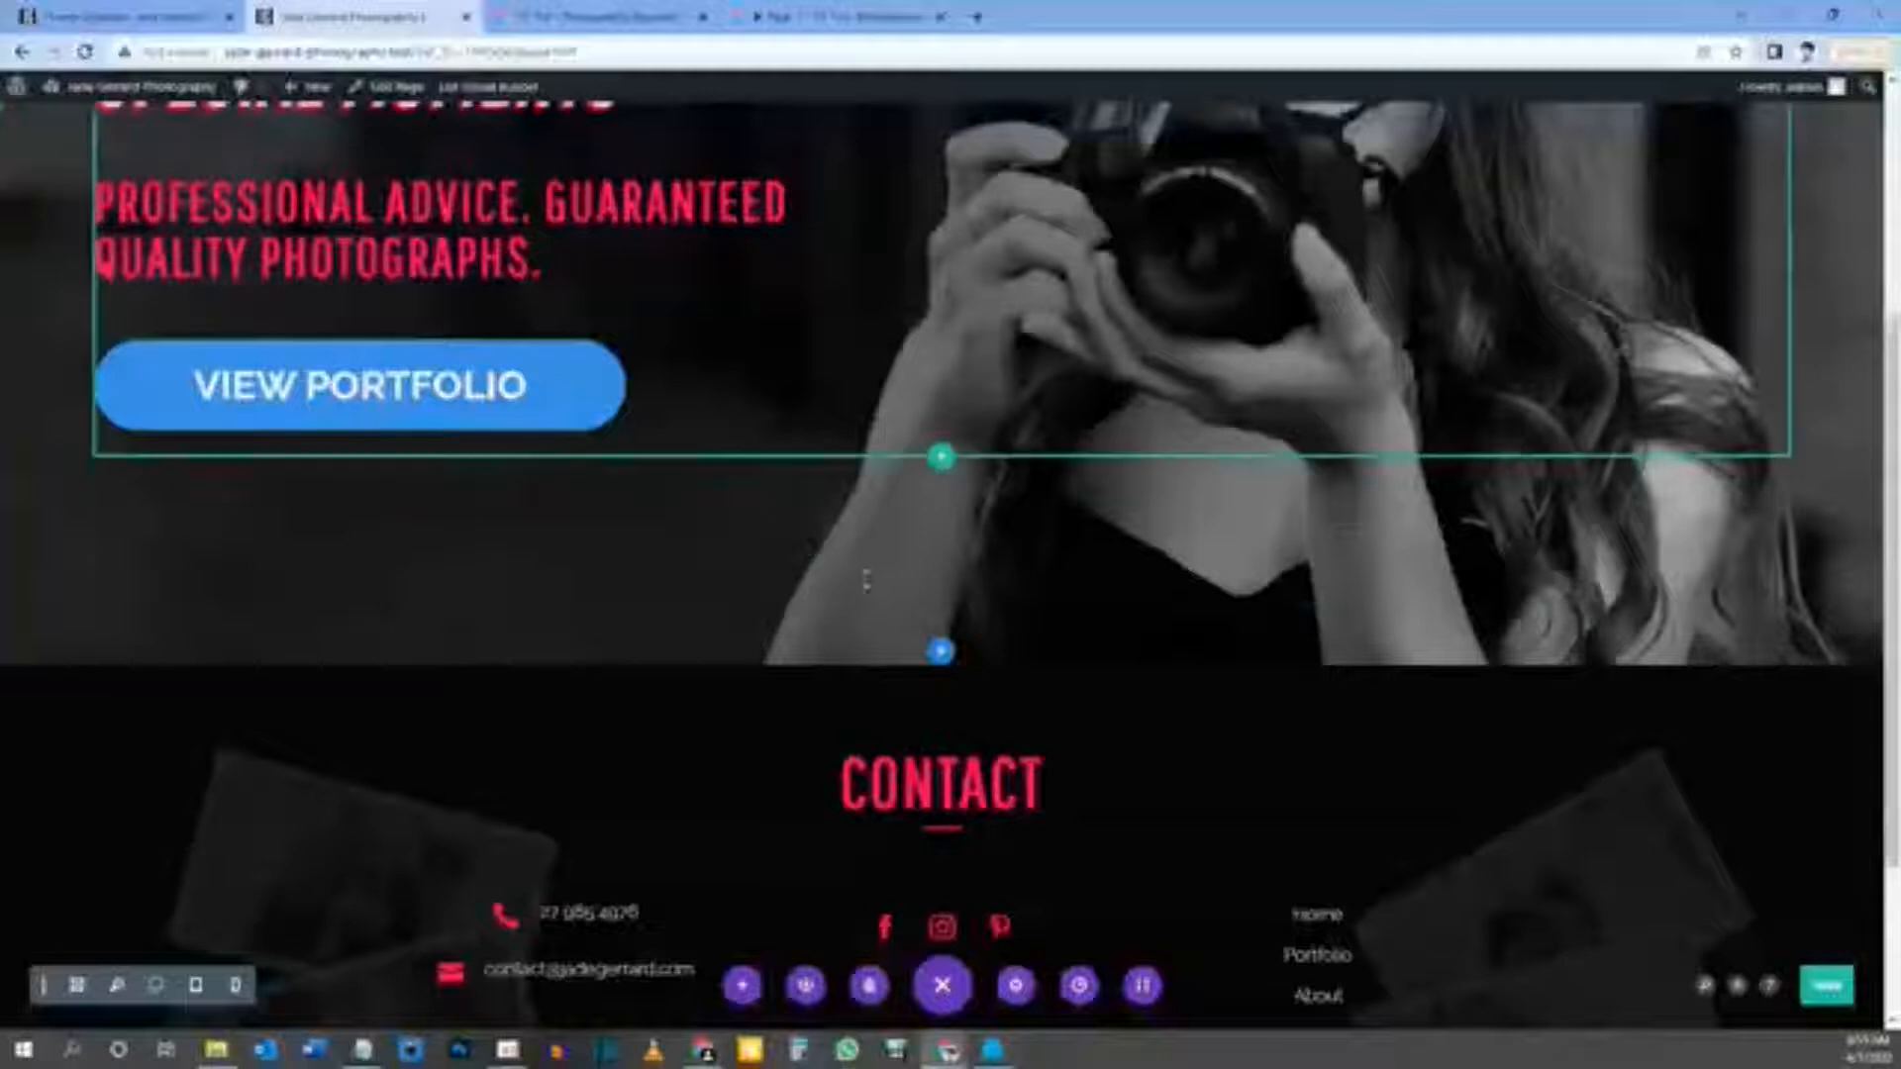
click(940, 658)
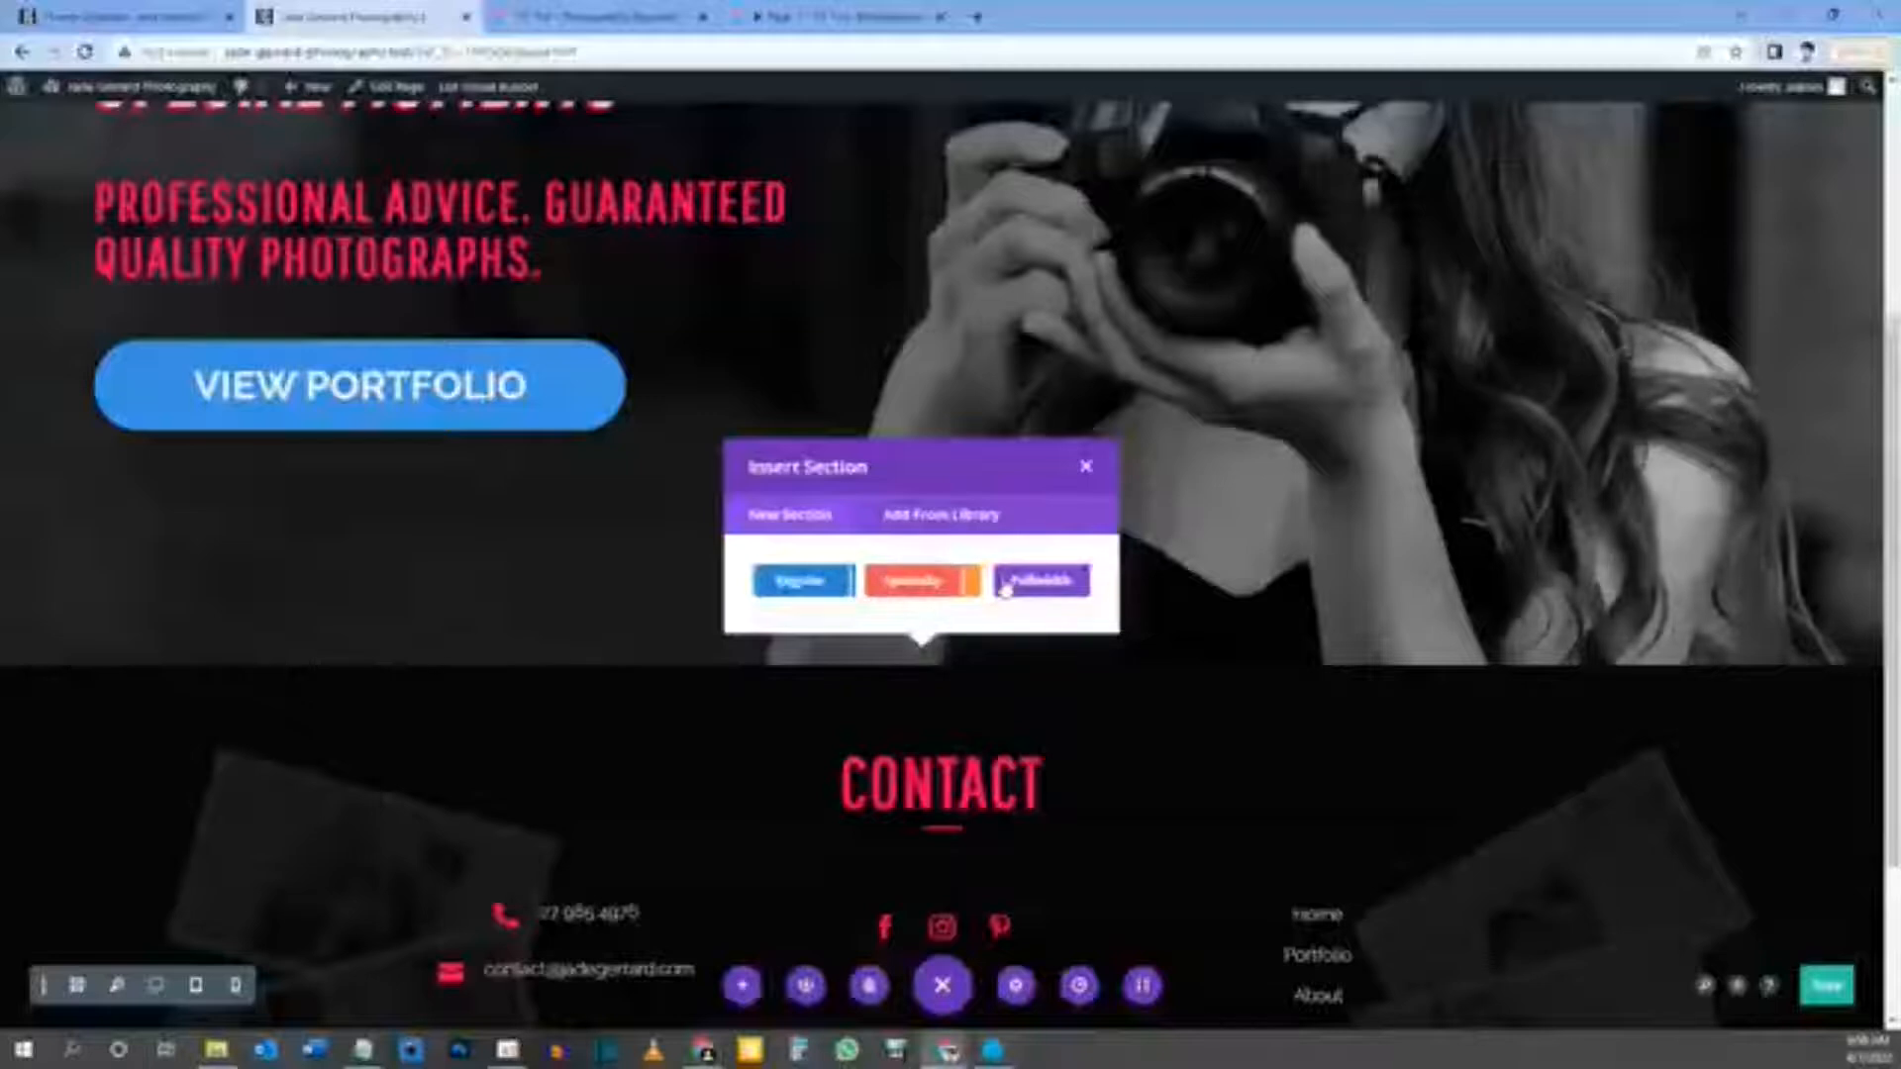
click(807, 588)
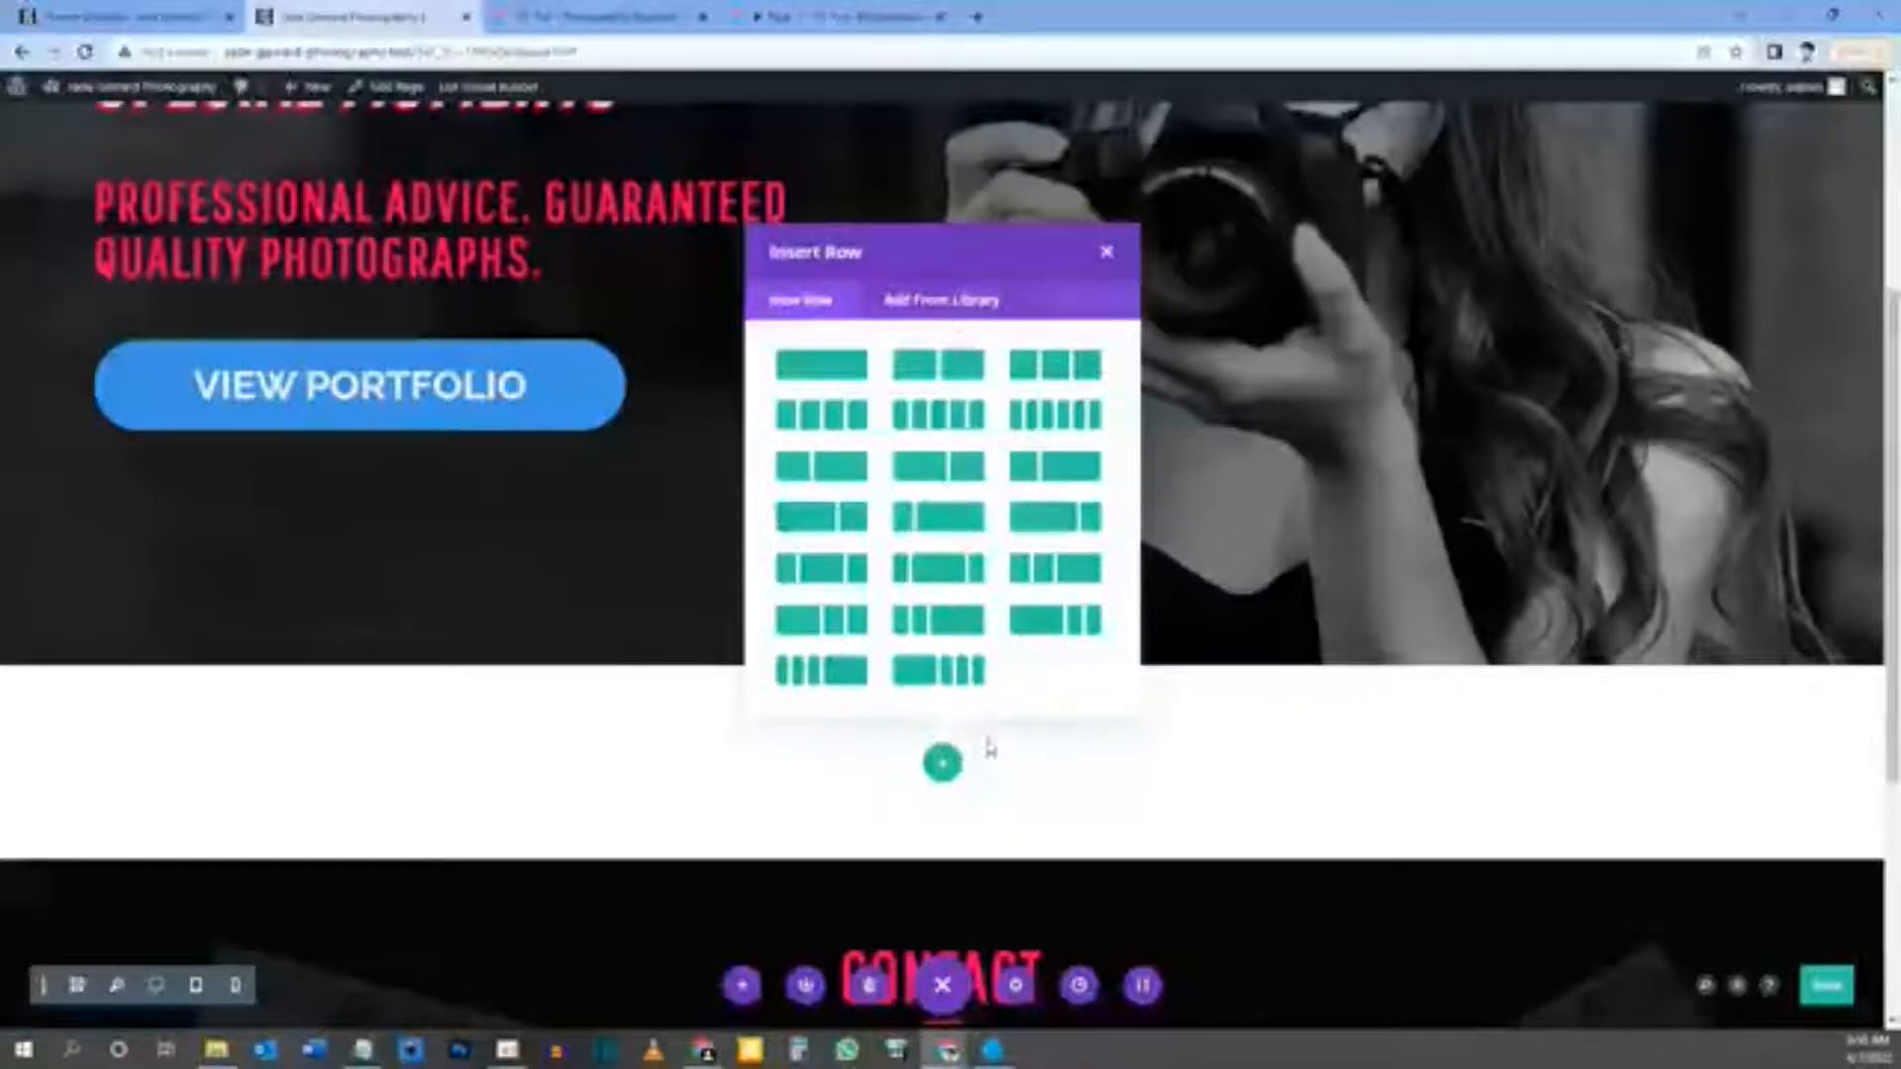
click(1106, 252)
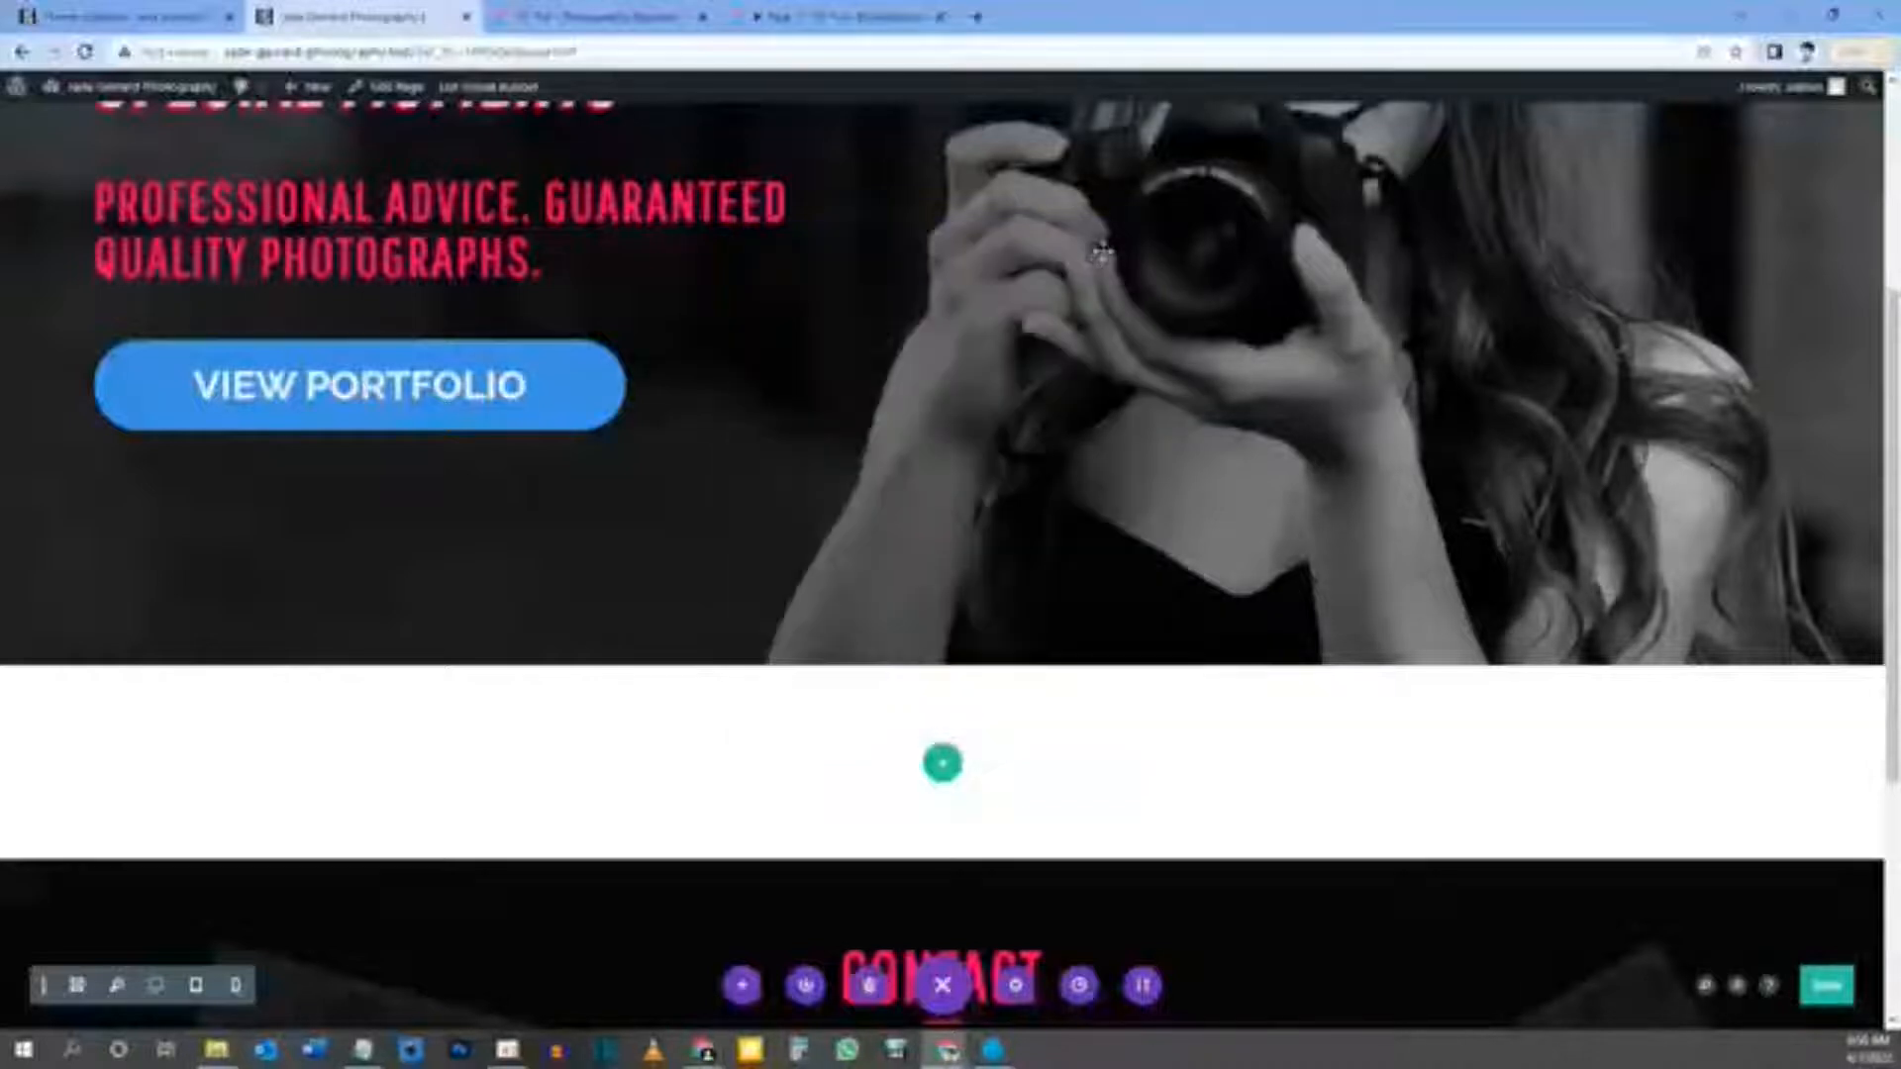
Step: Paste the copied Contact heading row into the new empty section
right_click(941, 775)
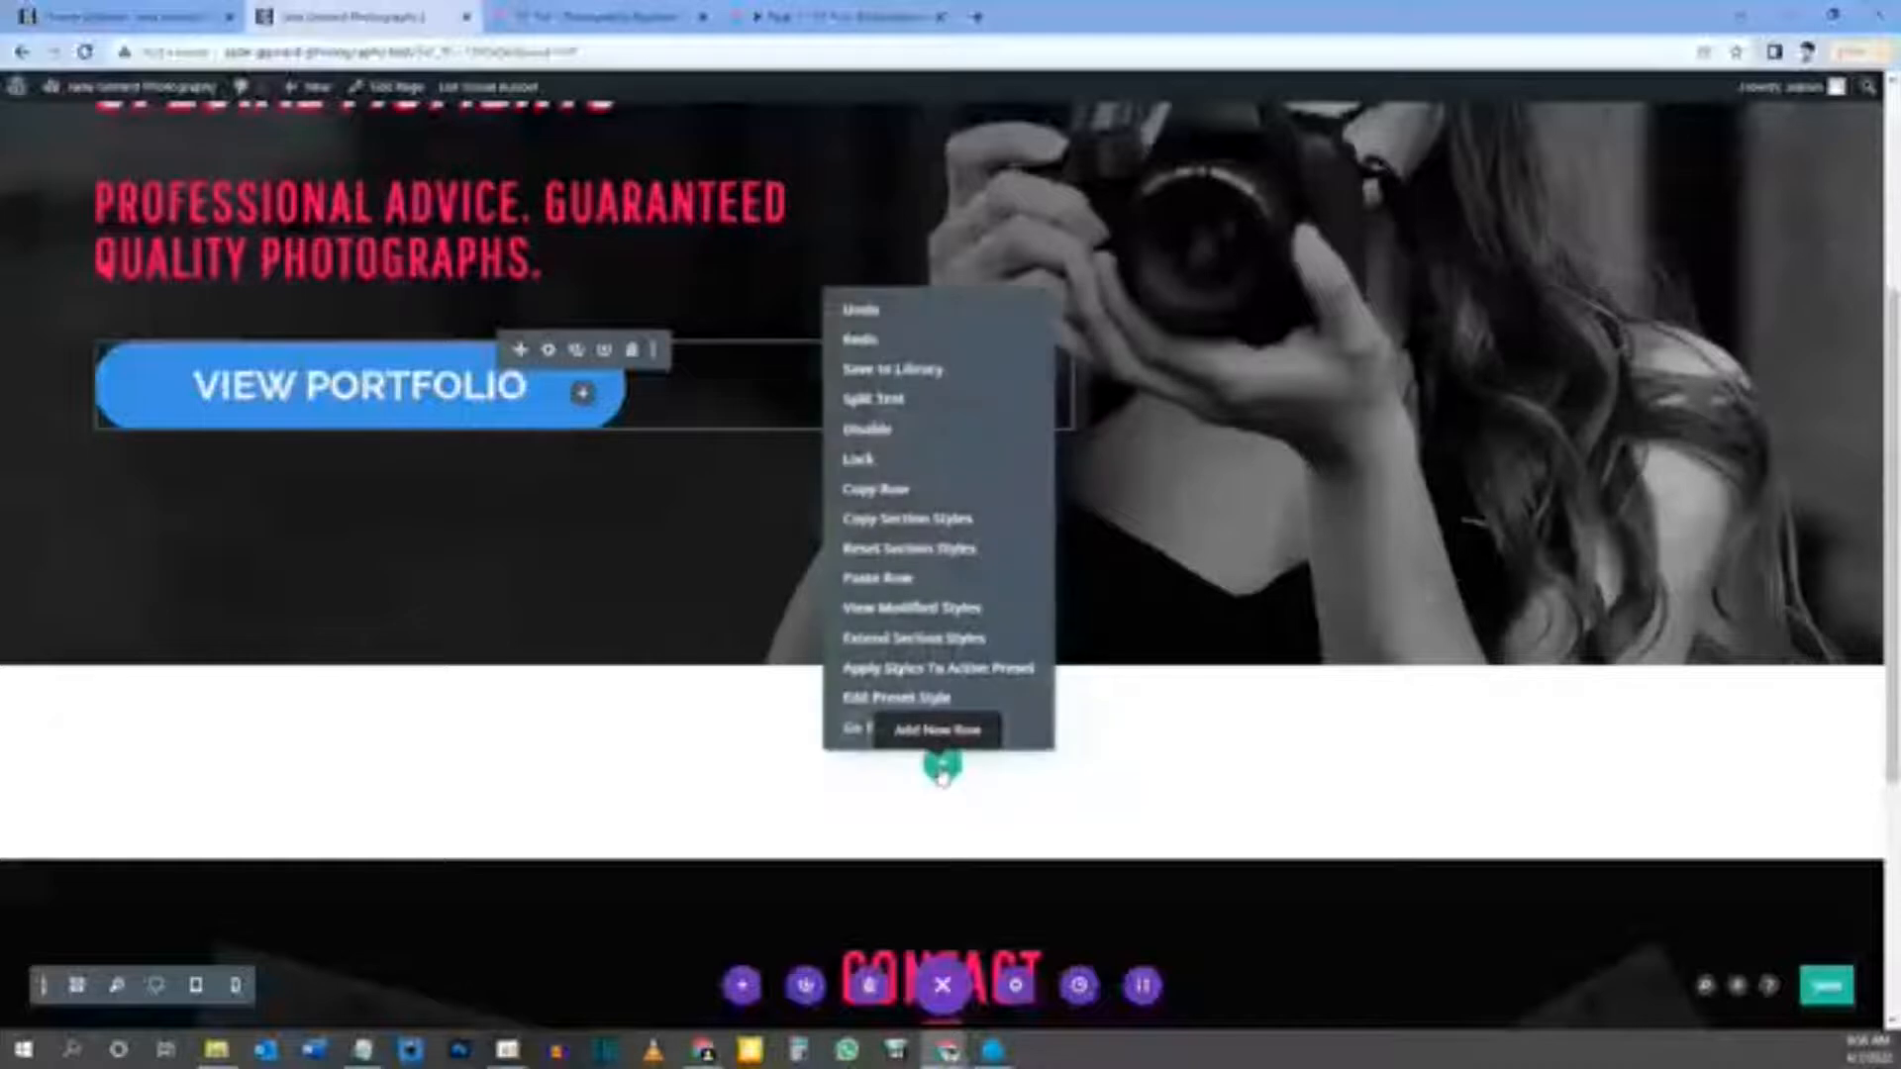
click(919, 581)
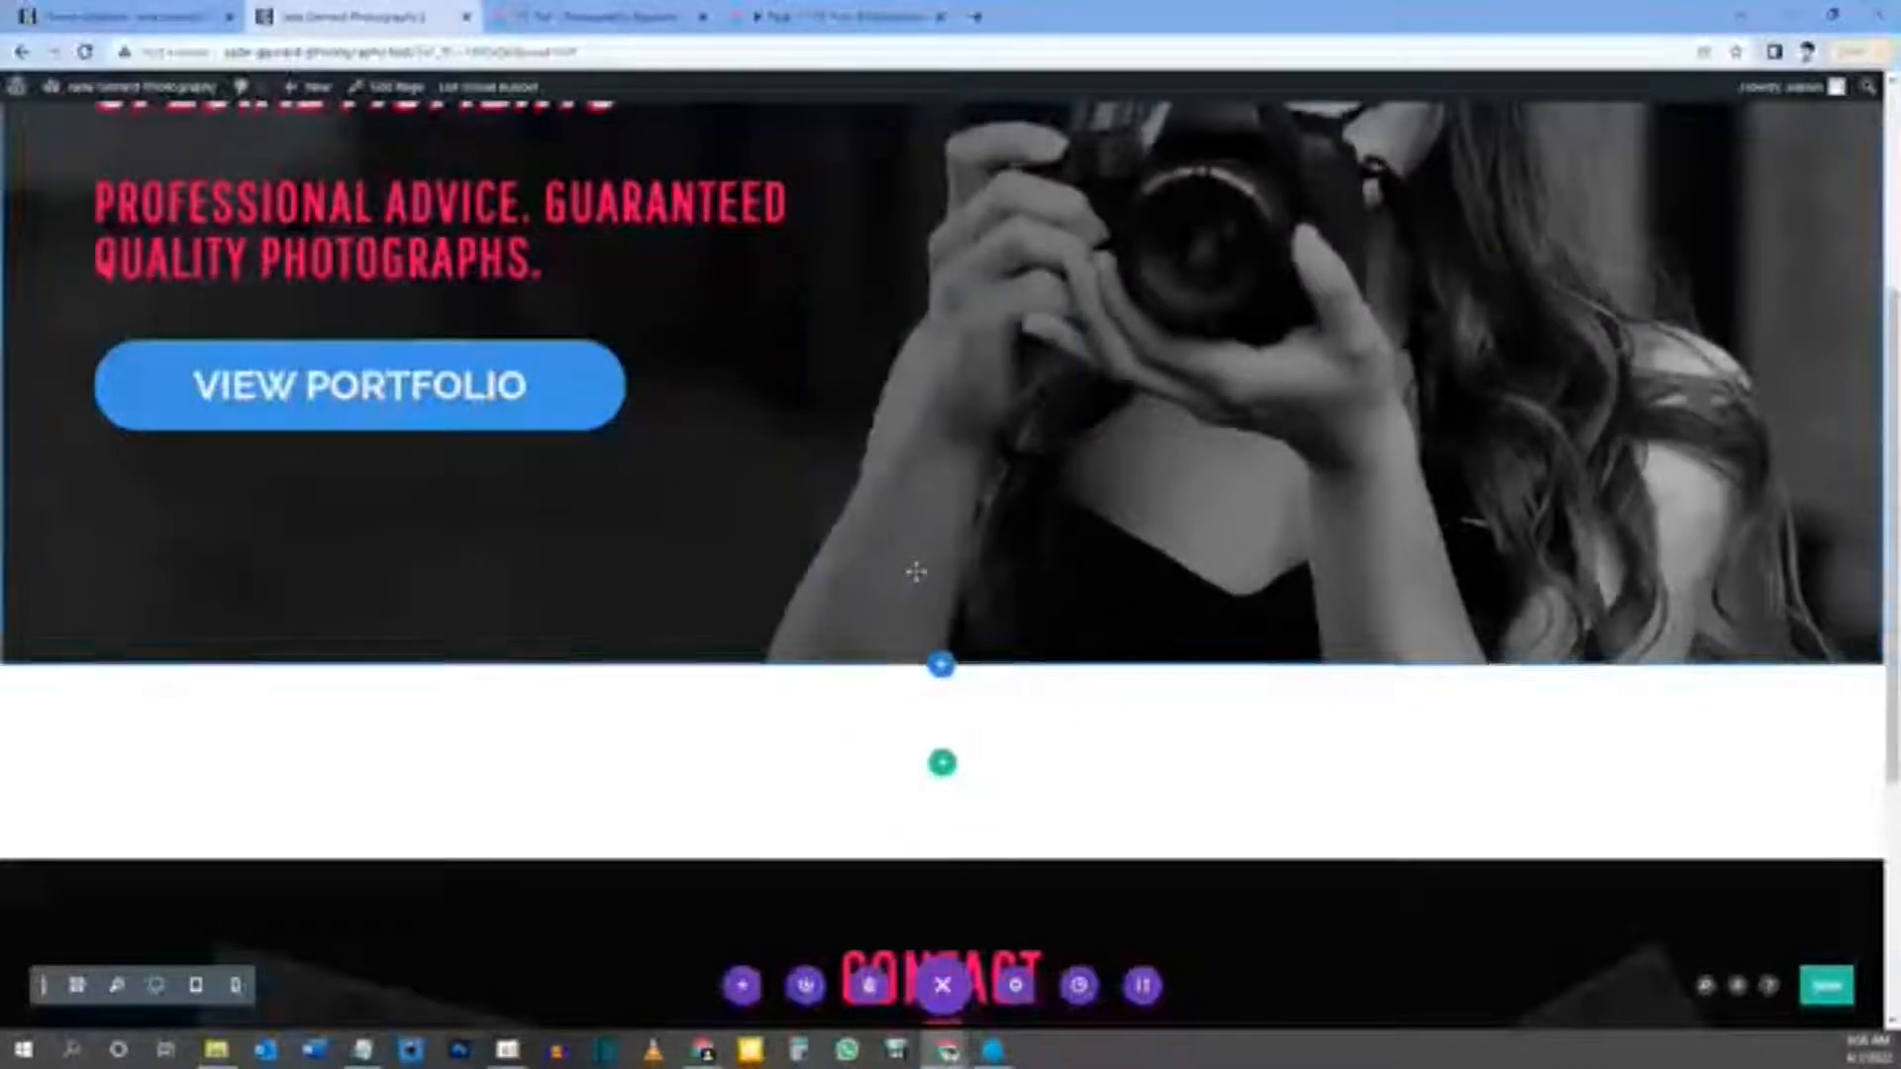
scroll(924, 554, down, 3)
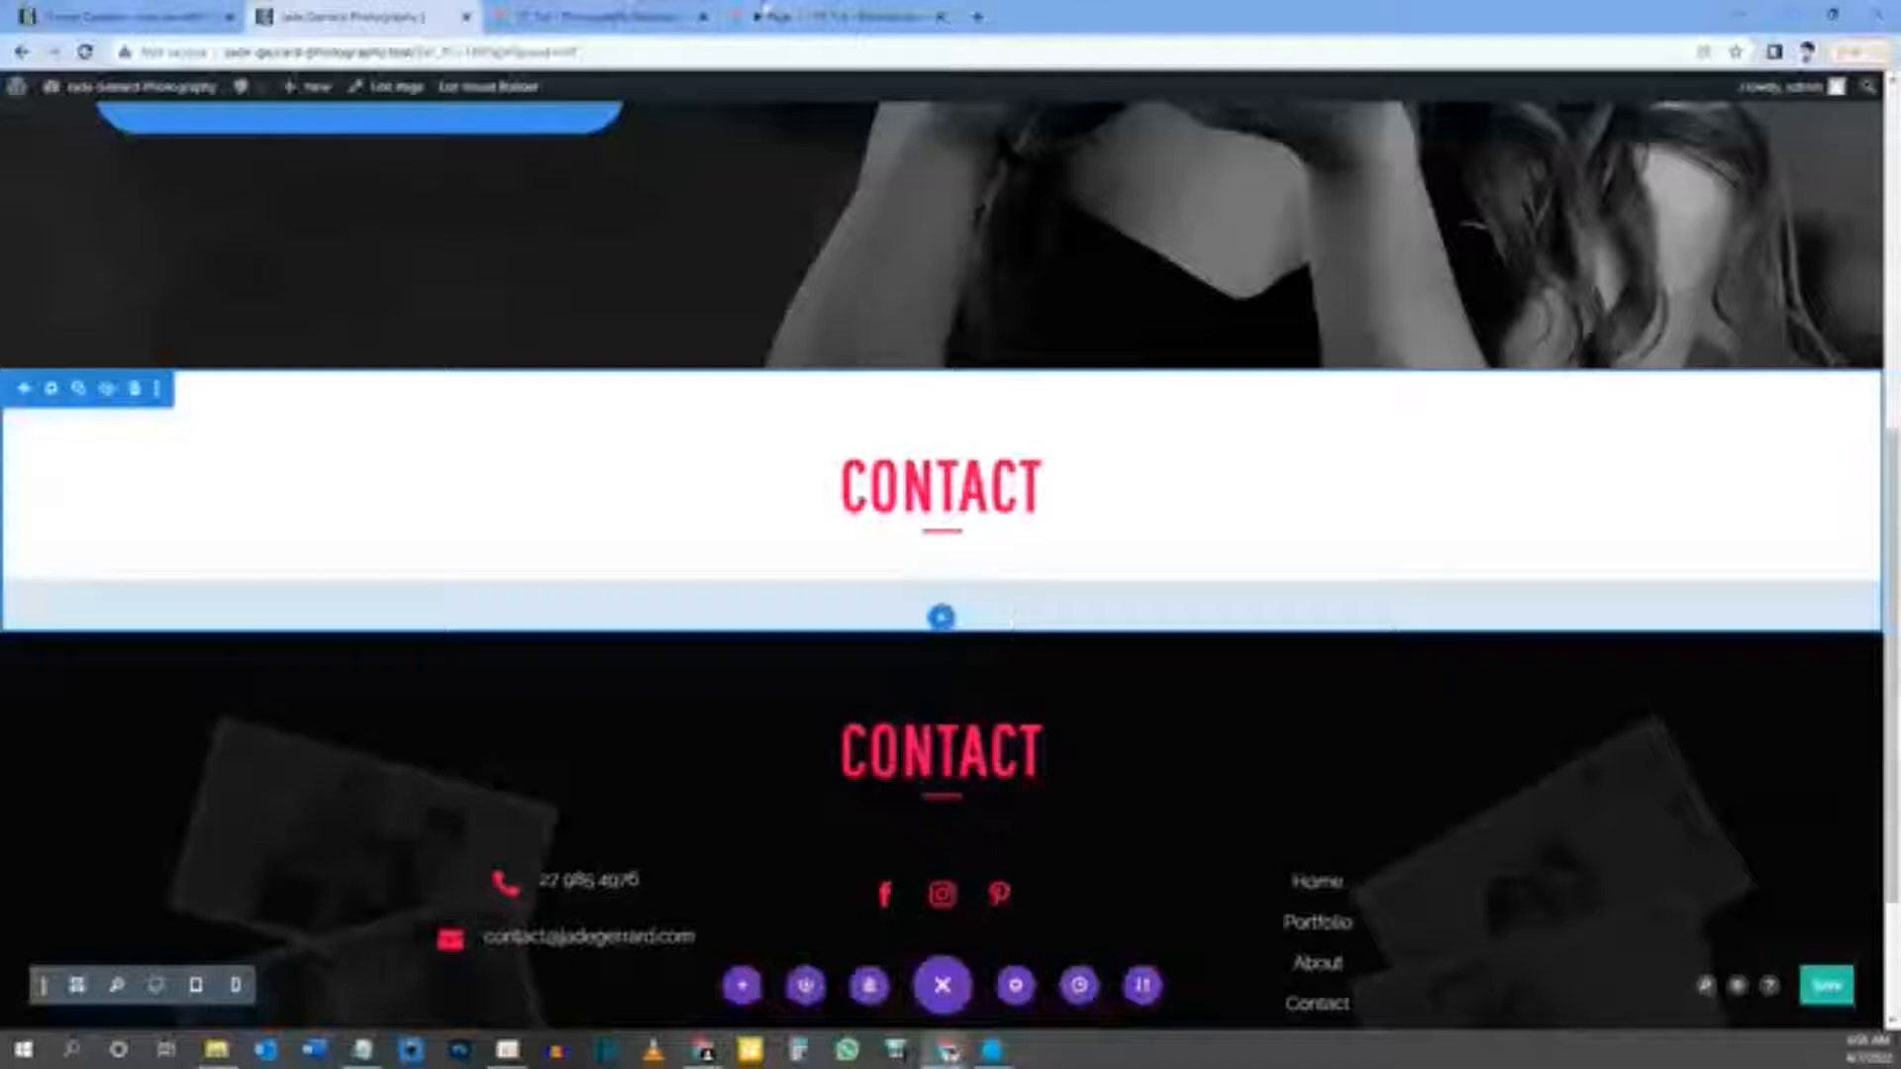
Step: Compare with the Figma design and set the new section's background colour to black
click(821, 17)
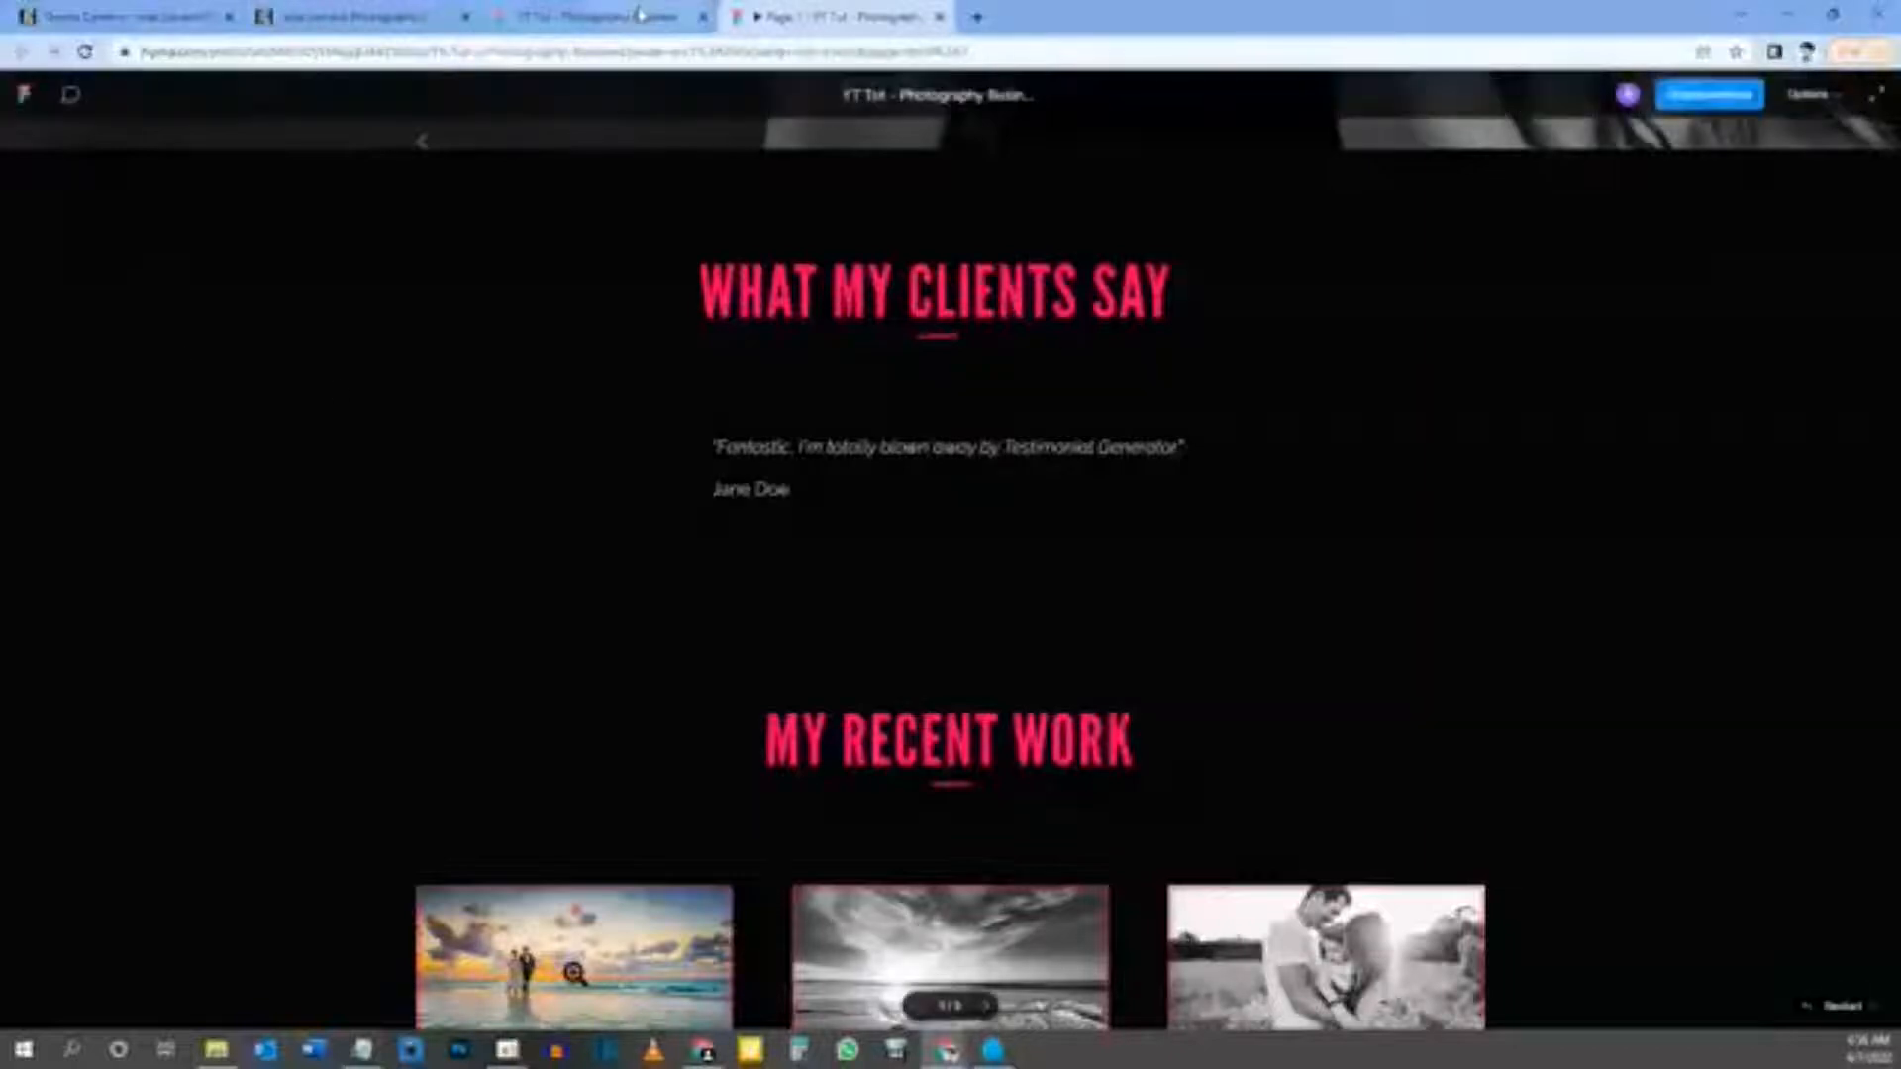
click(366, 17)
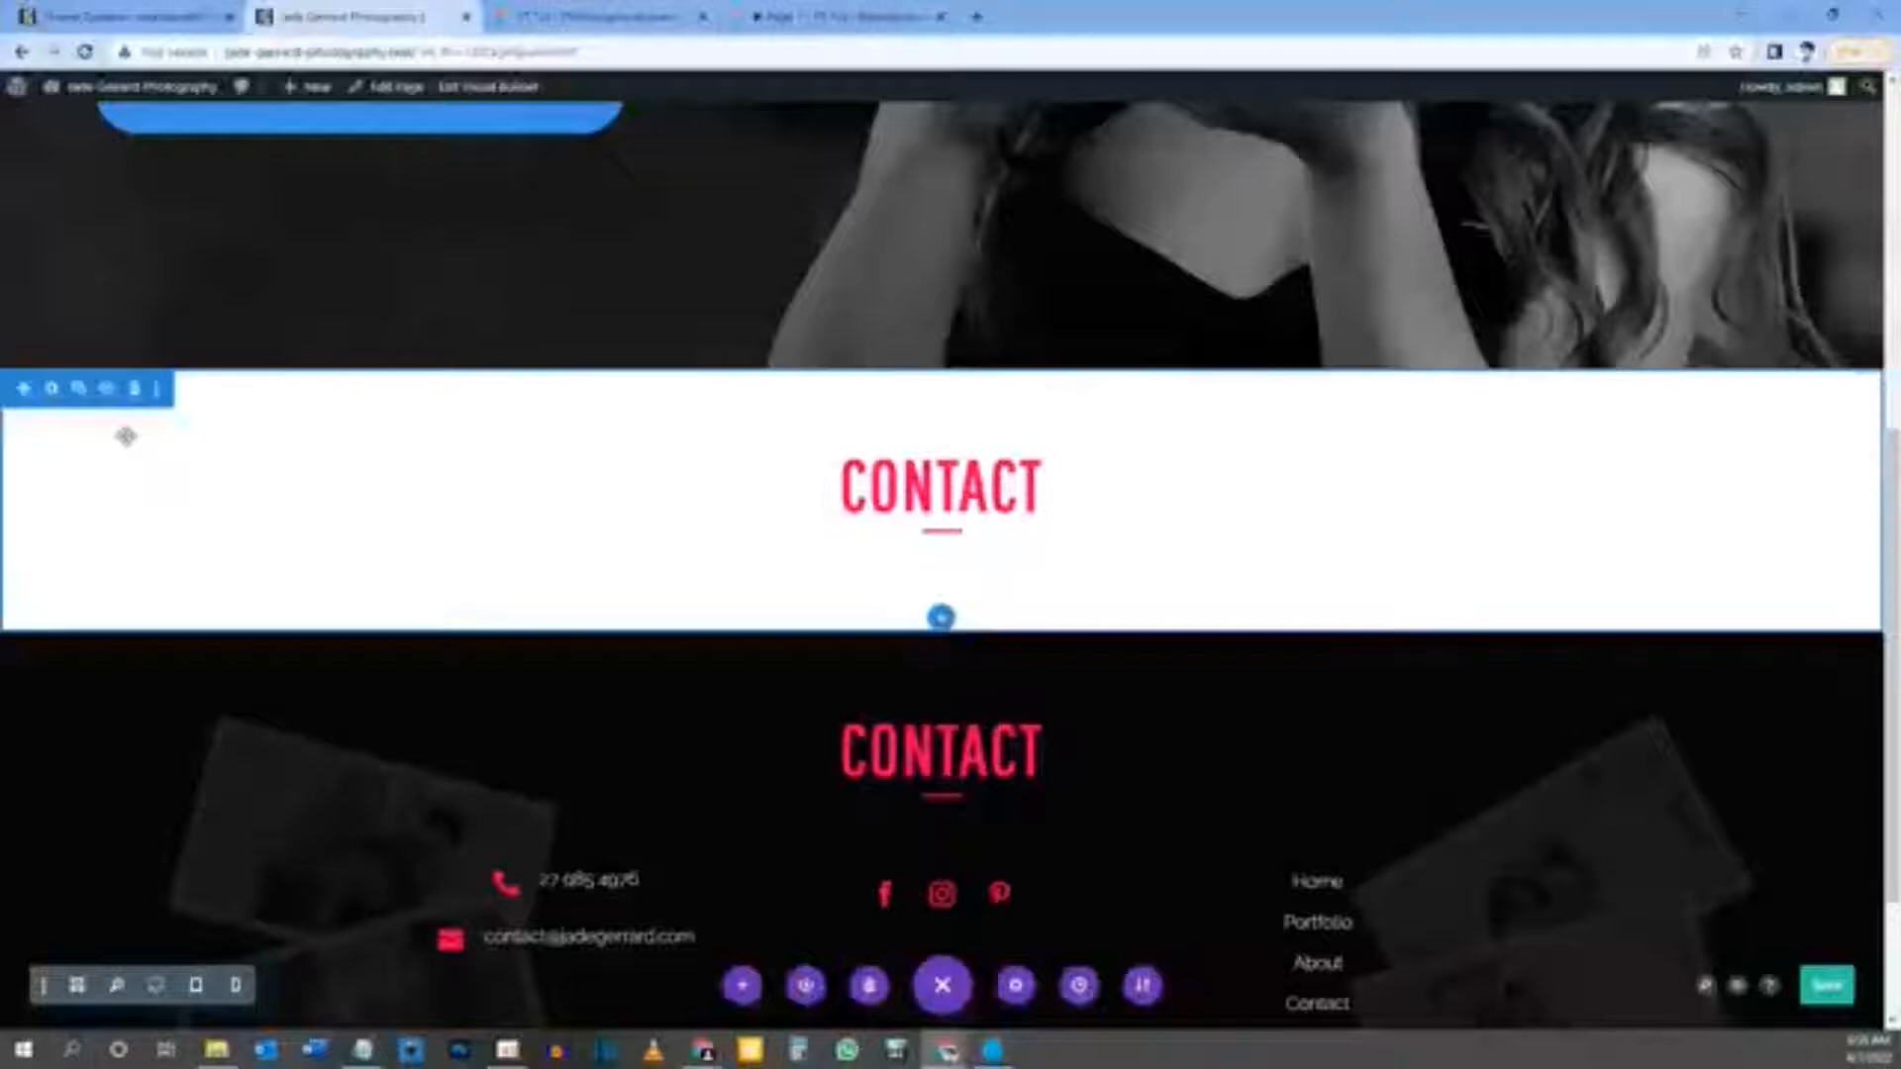
click(53, 389)
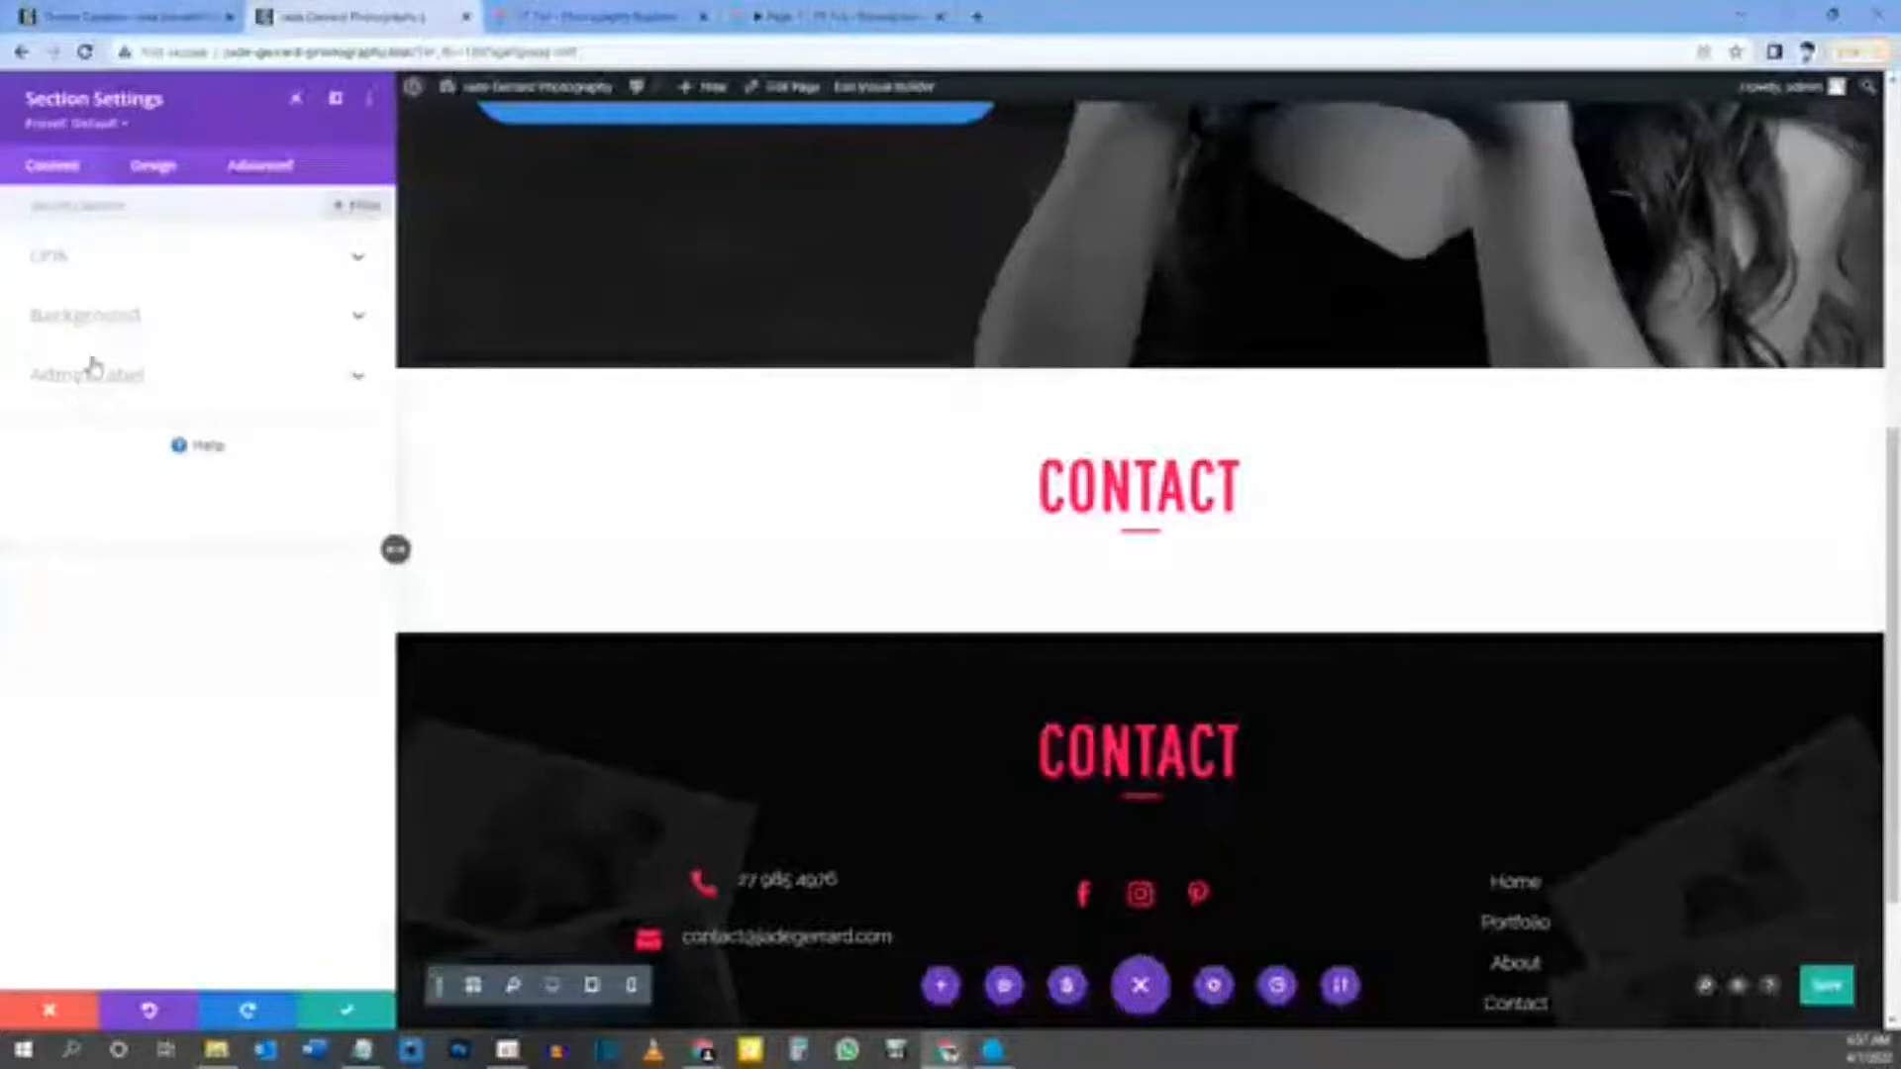
click(109, 317)
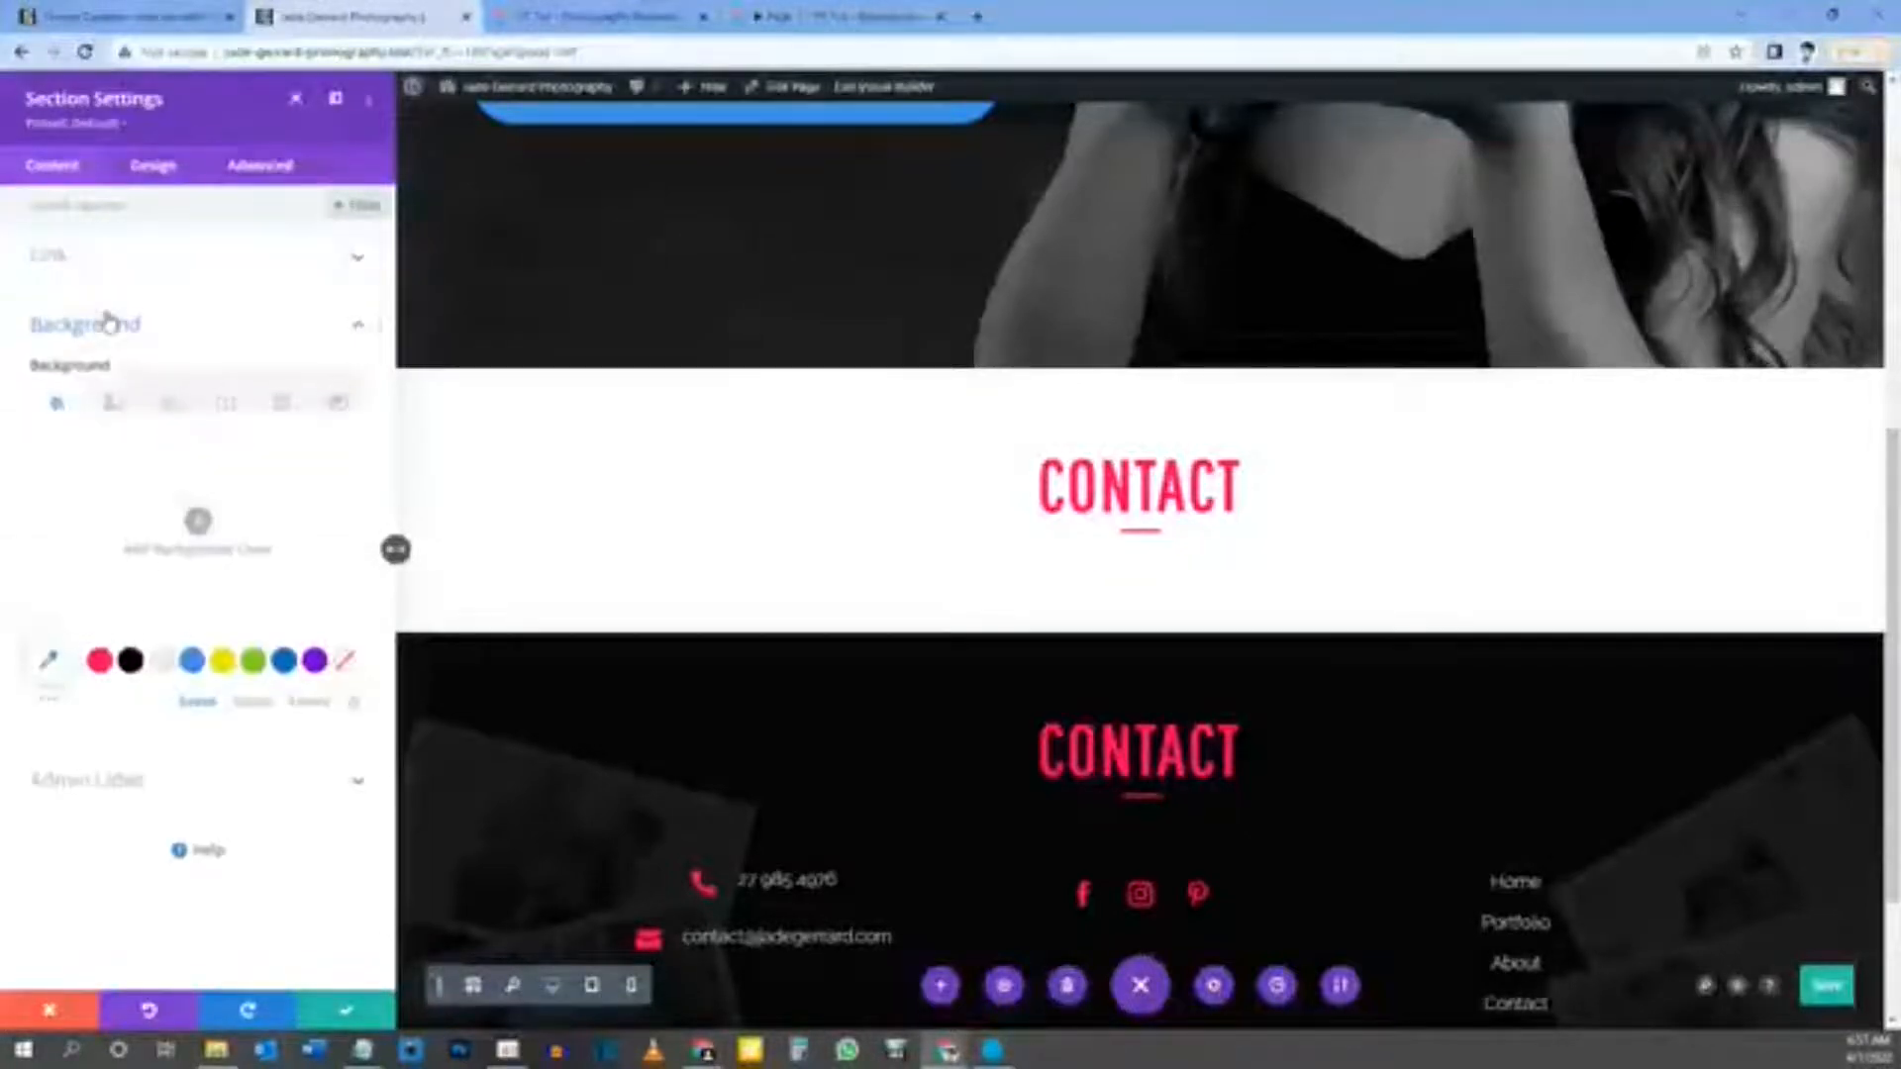
click(129, 660)
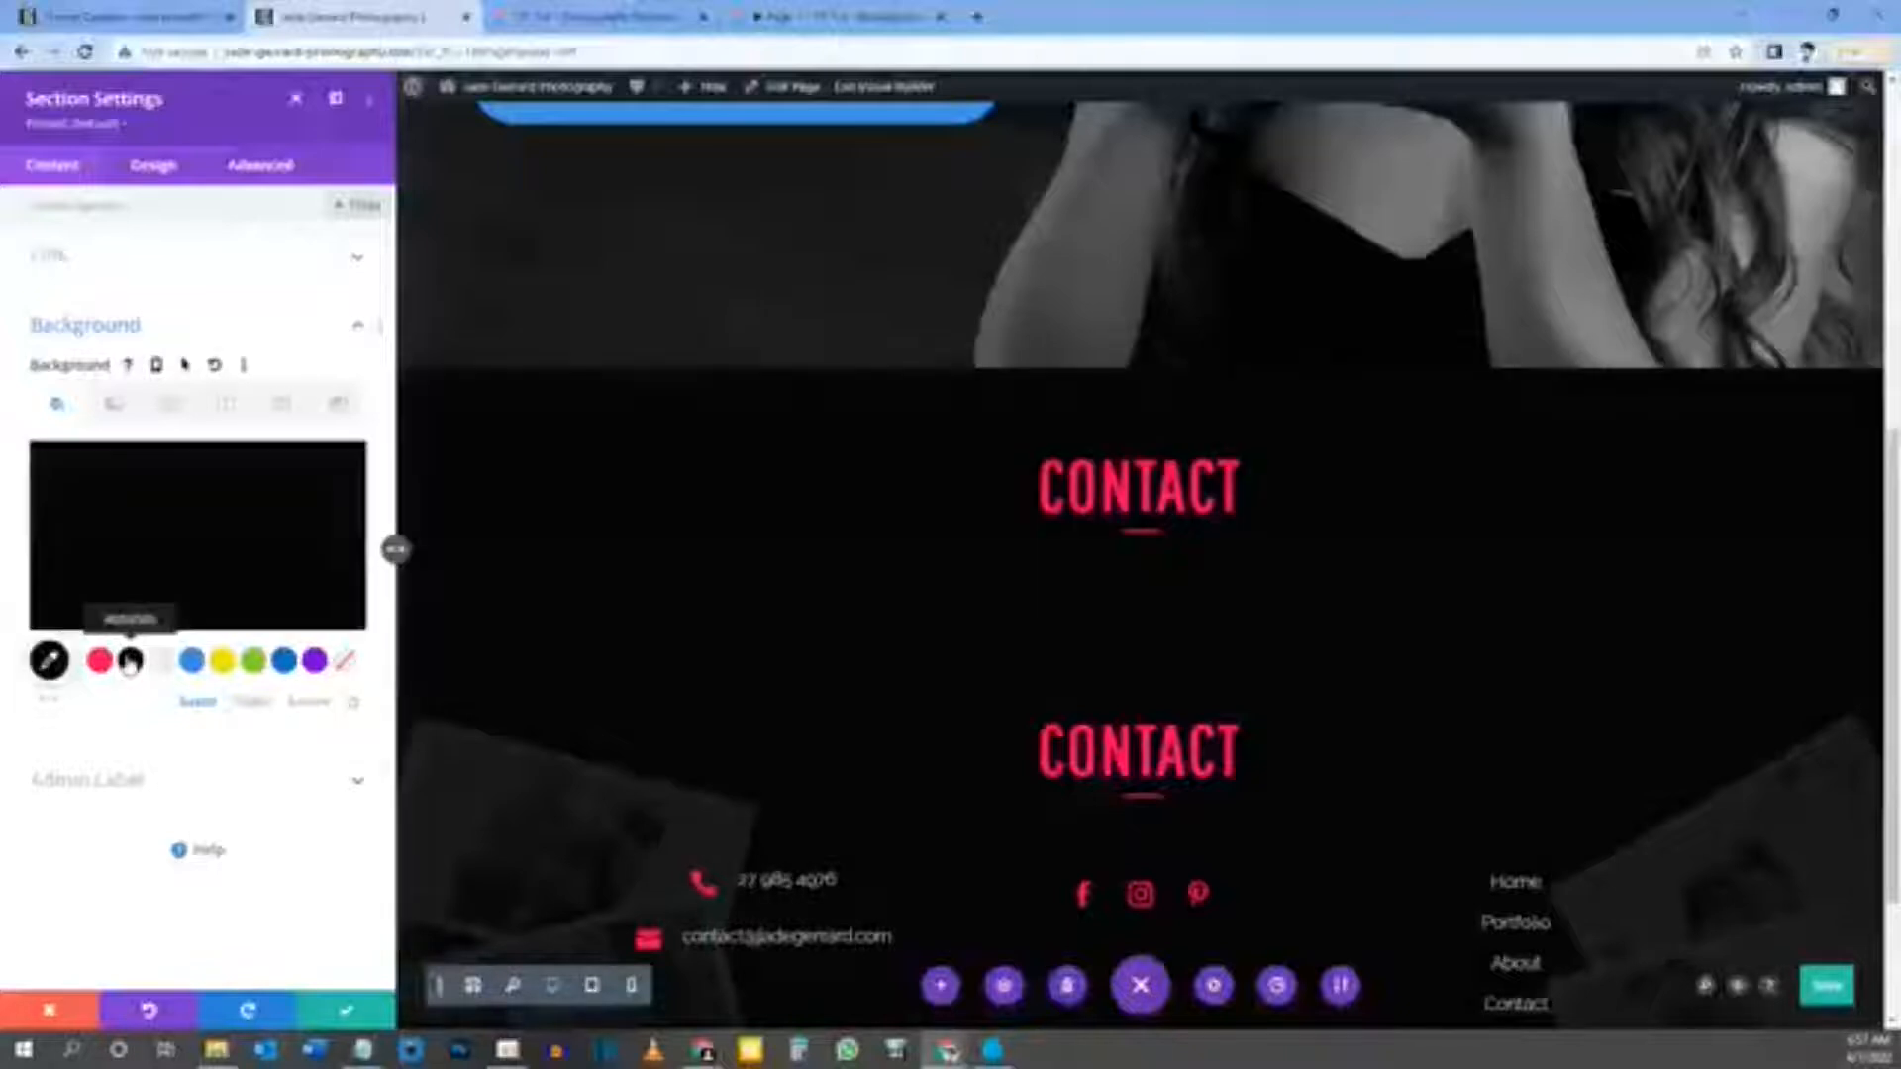
click(343, 1014)
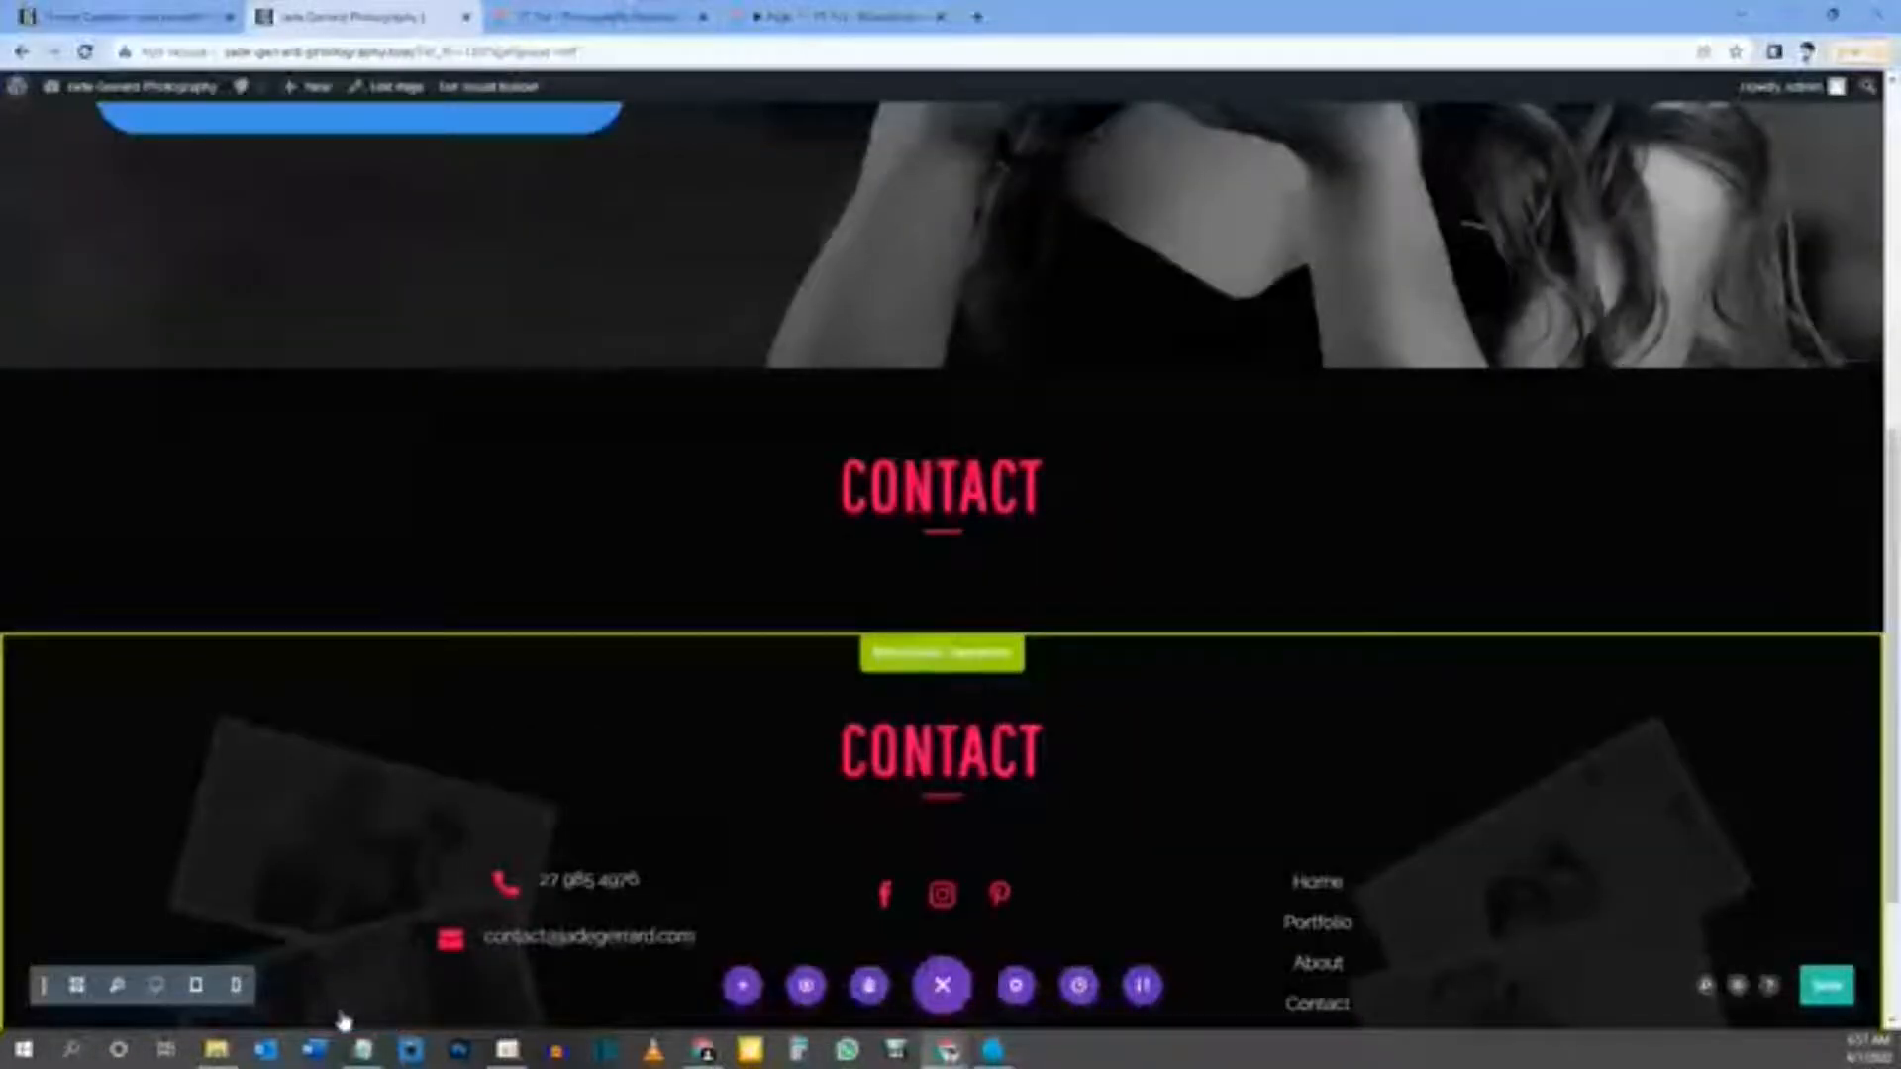
Step: Check the testimonial design in Figma and insert a Slider module directly below the new section's Contact heading
click(852, 14)
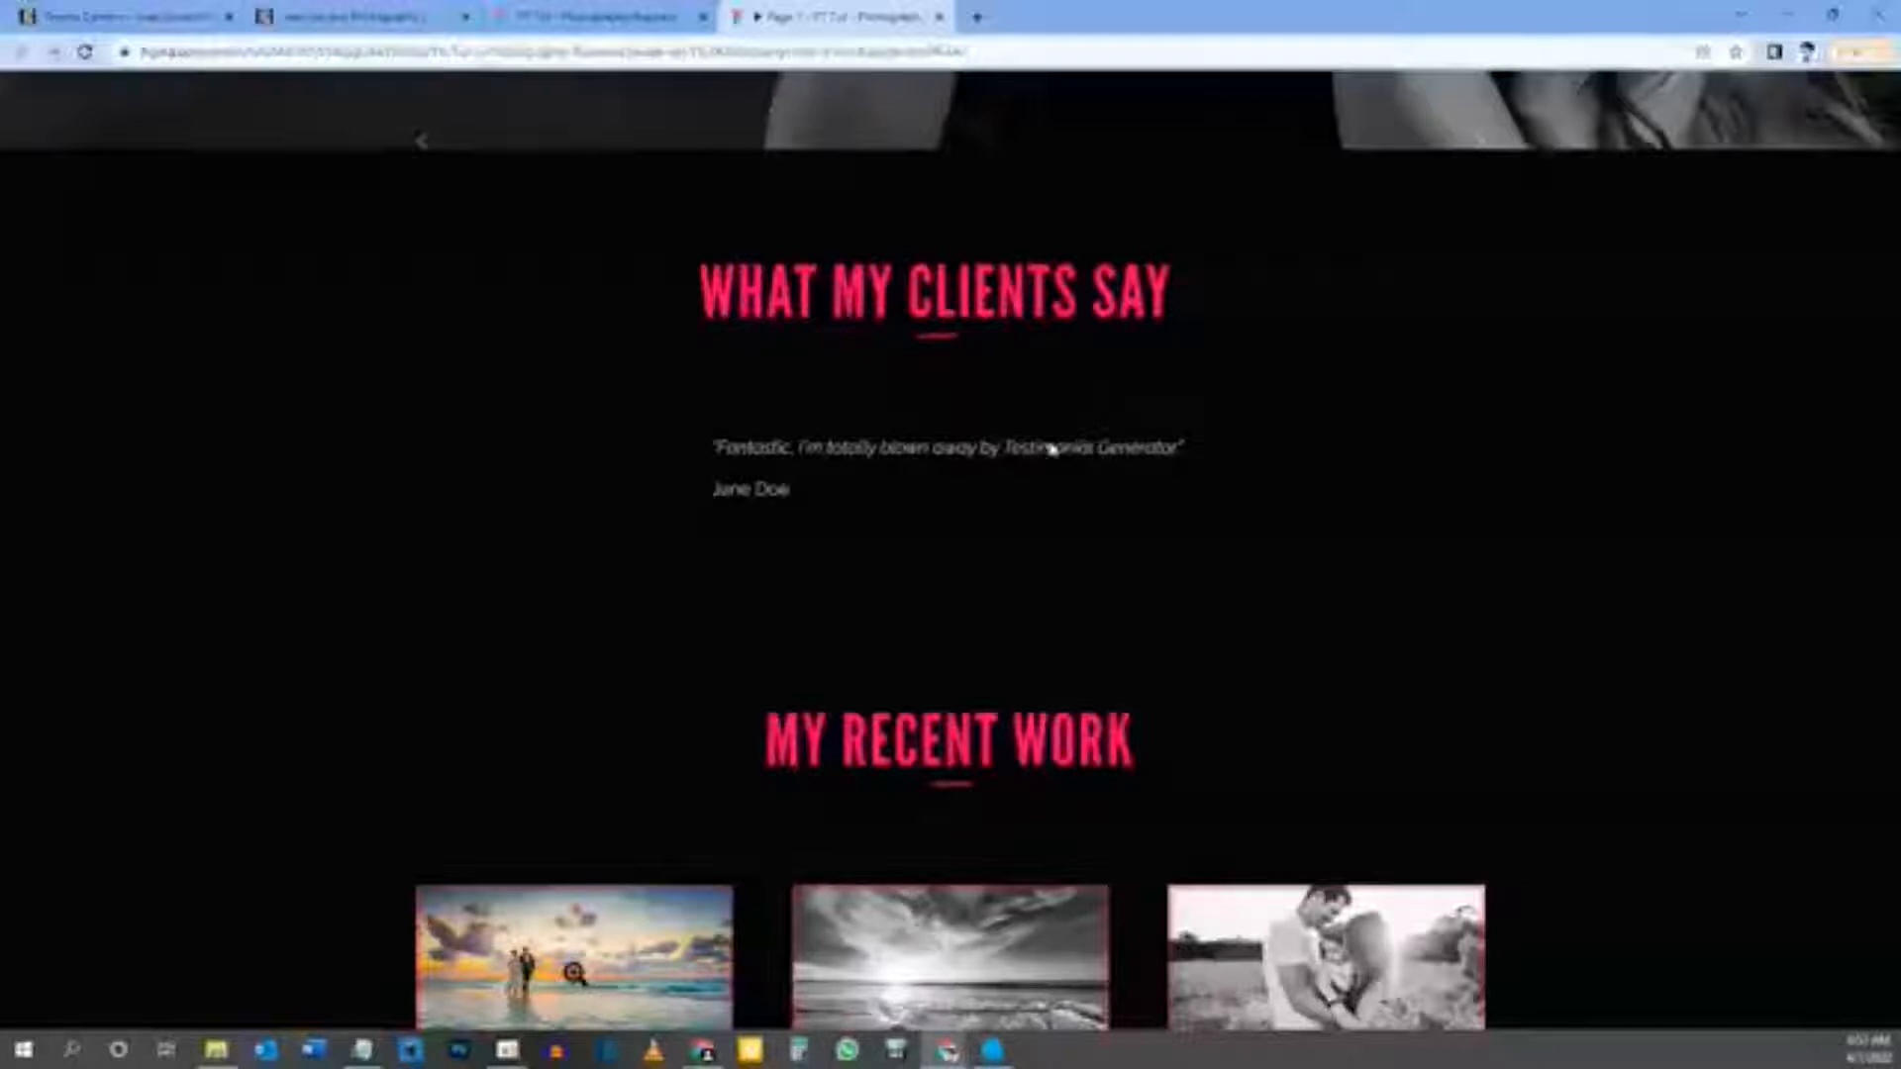
click(386, 17)
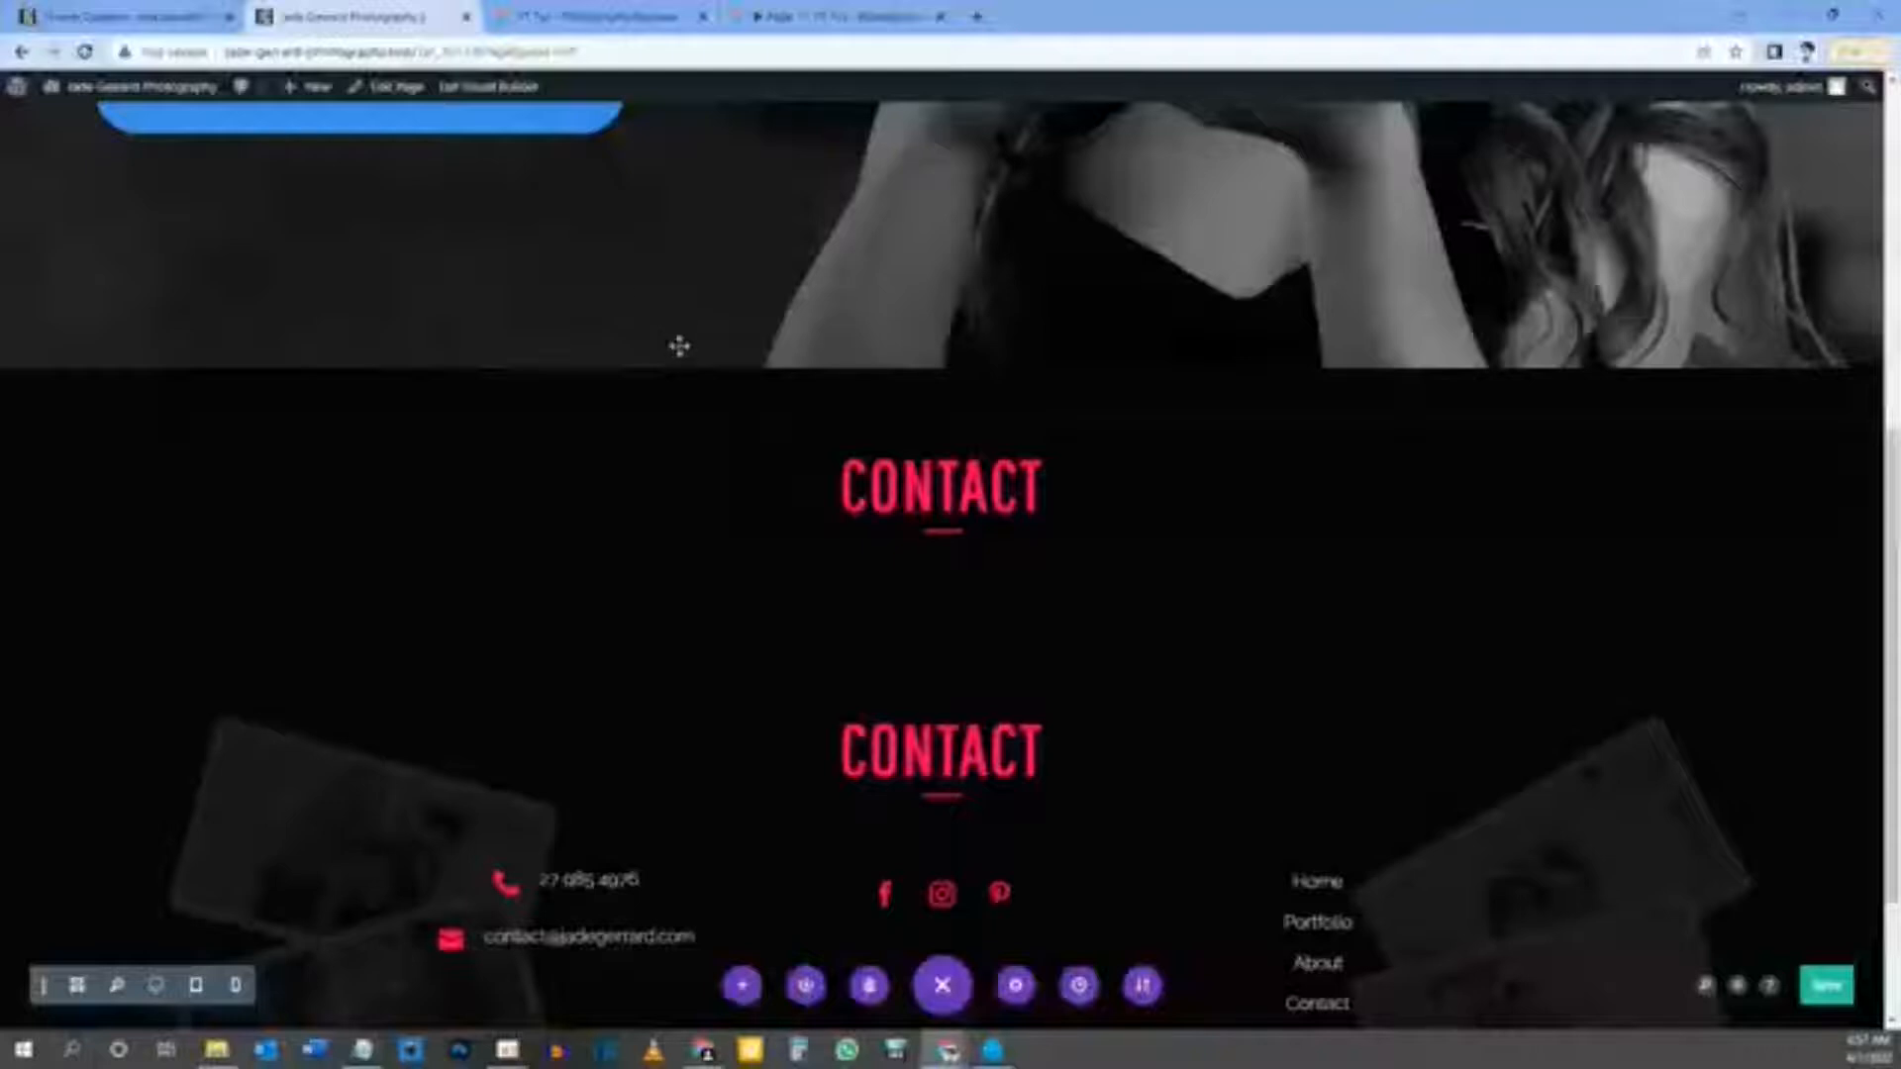
mouse_move(930, 533)
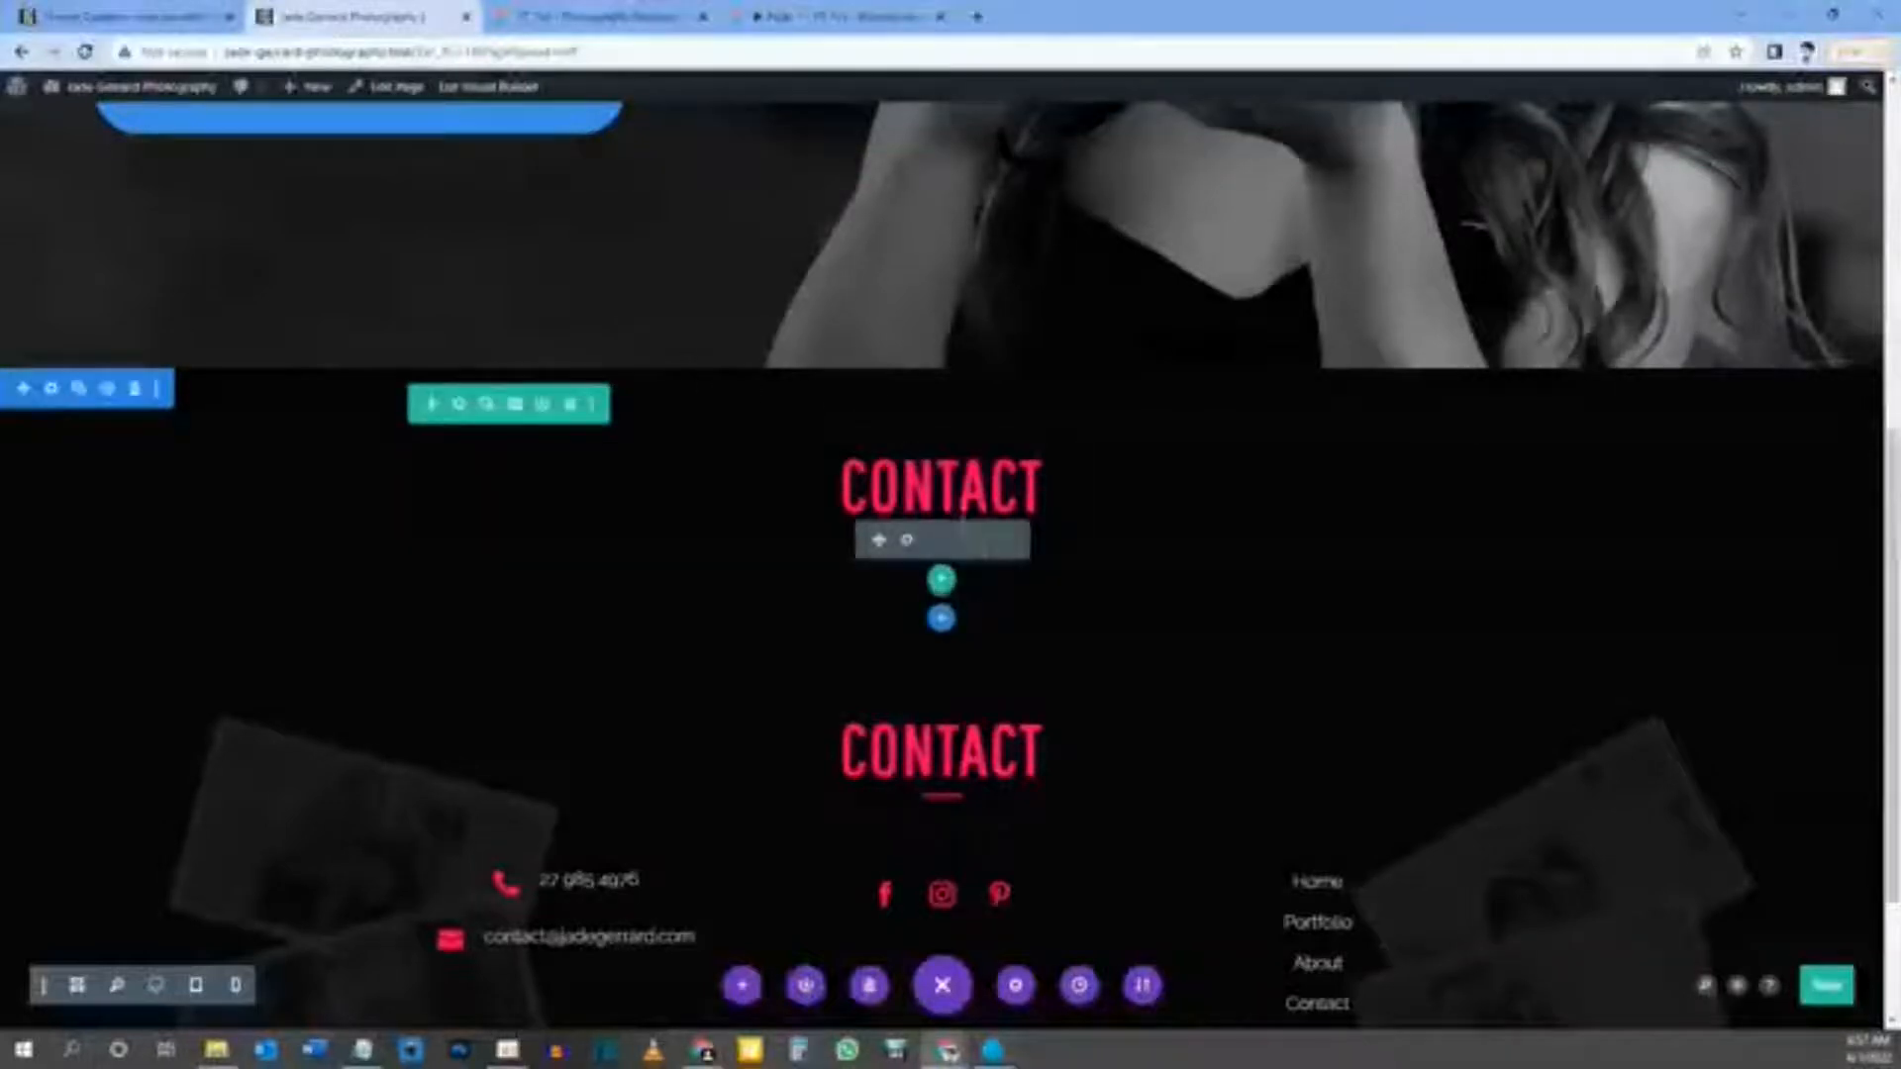
click(943, 507)
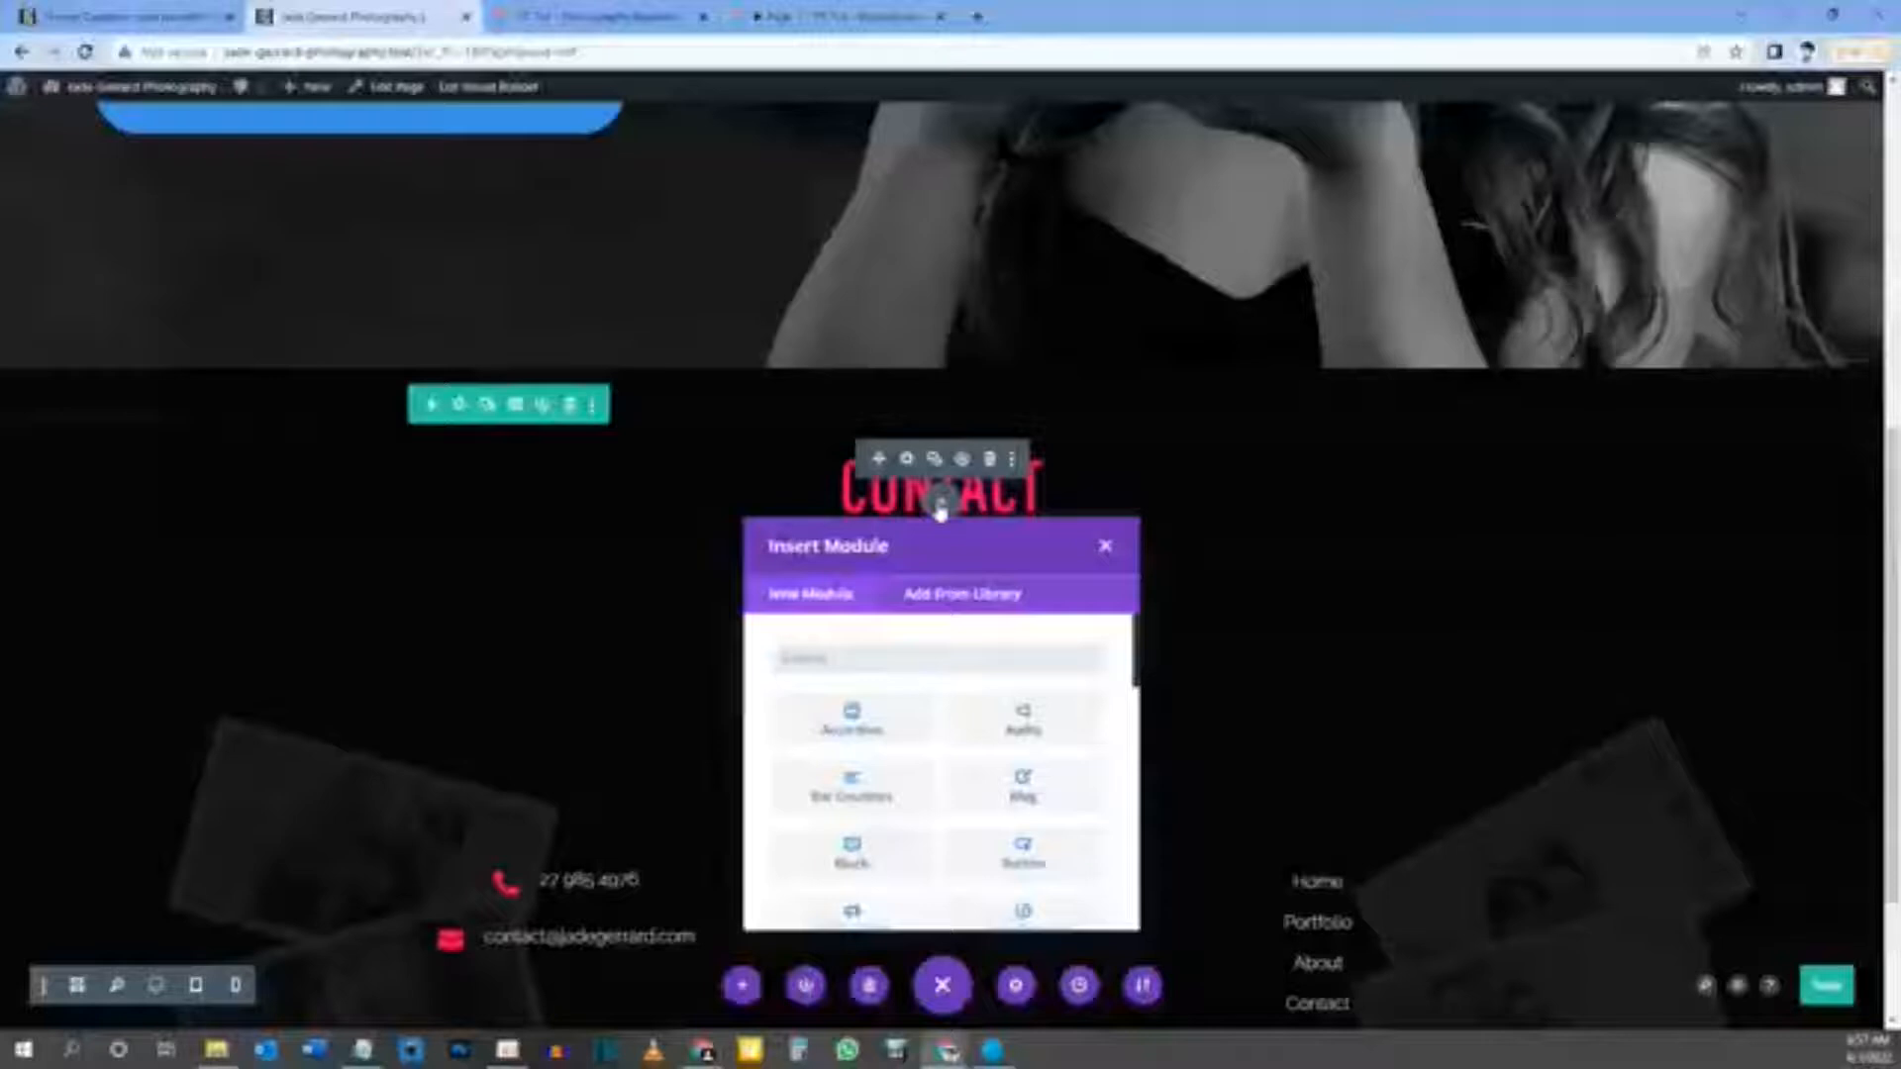
text(slider)
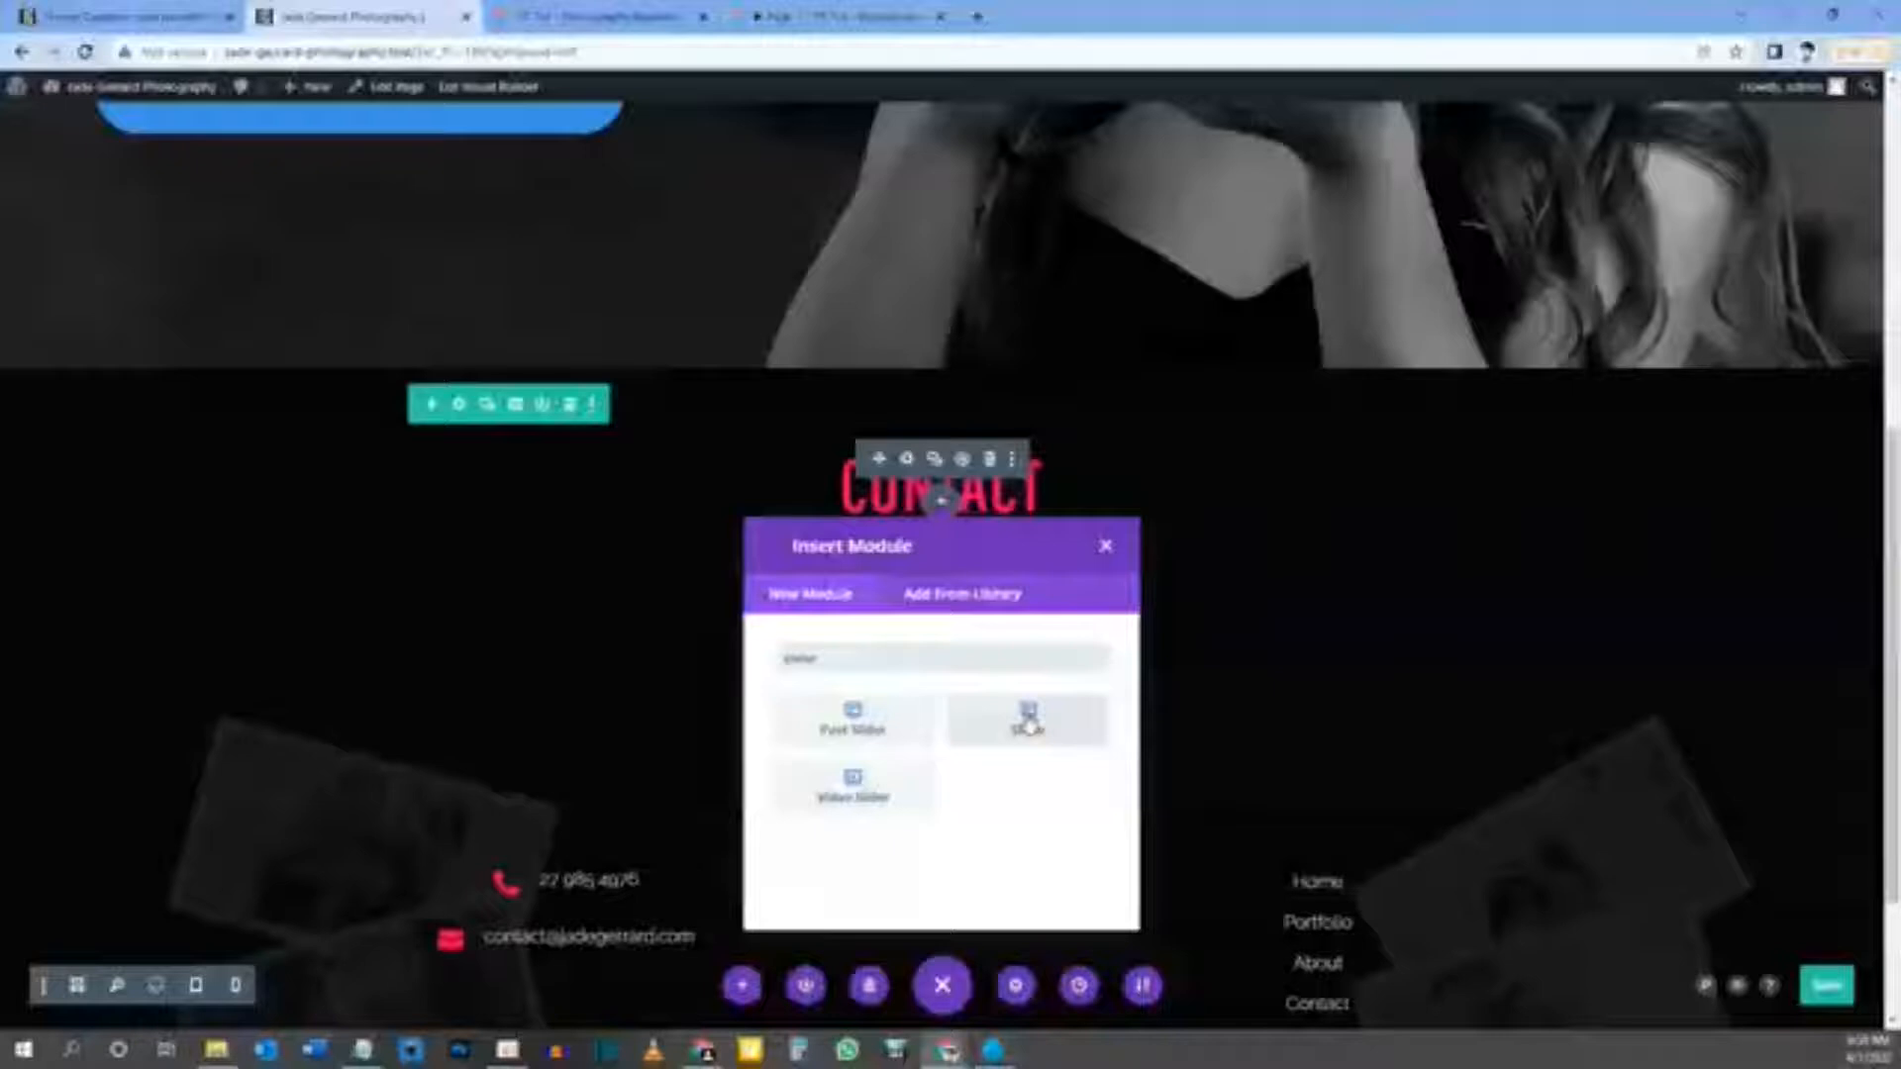
click(1028, 726)
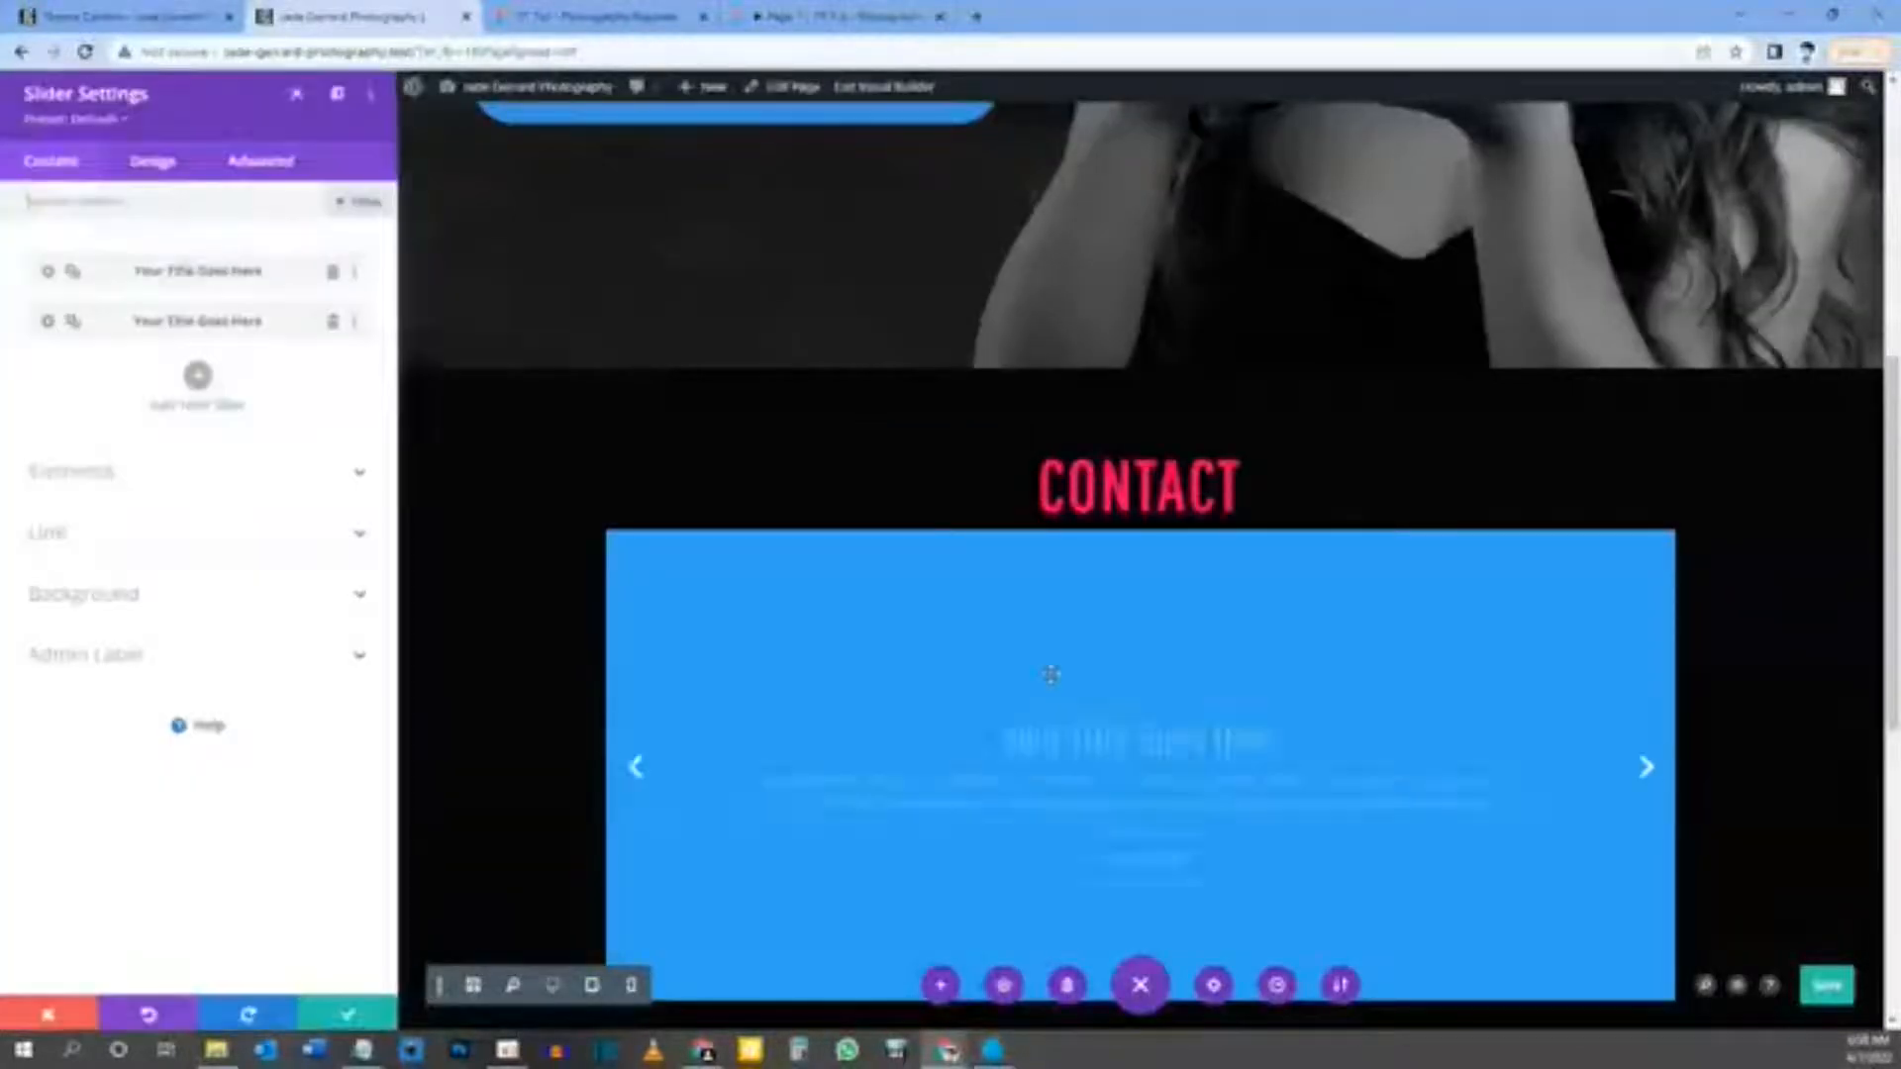
scroll(1049, 677, down, 1)
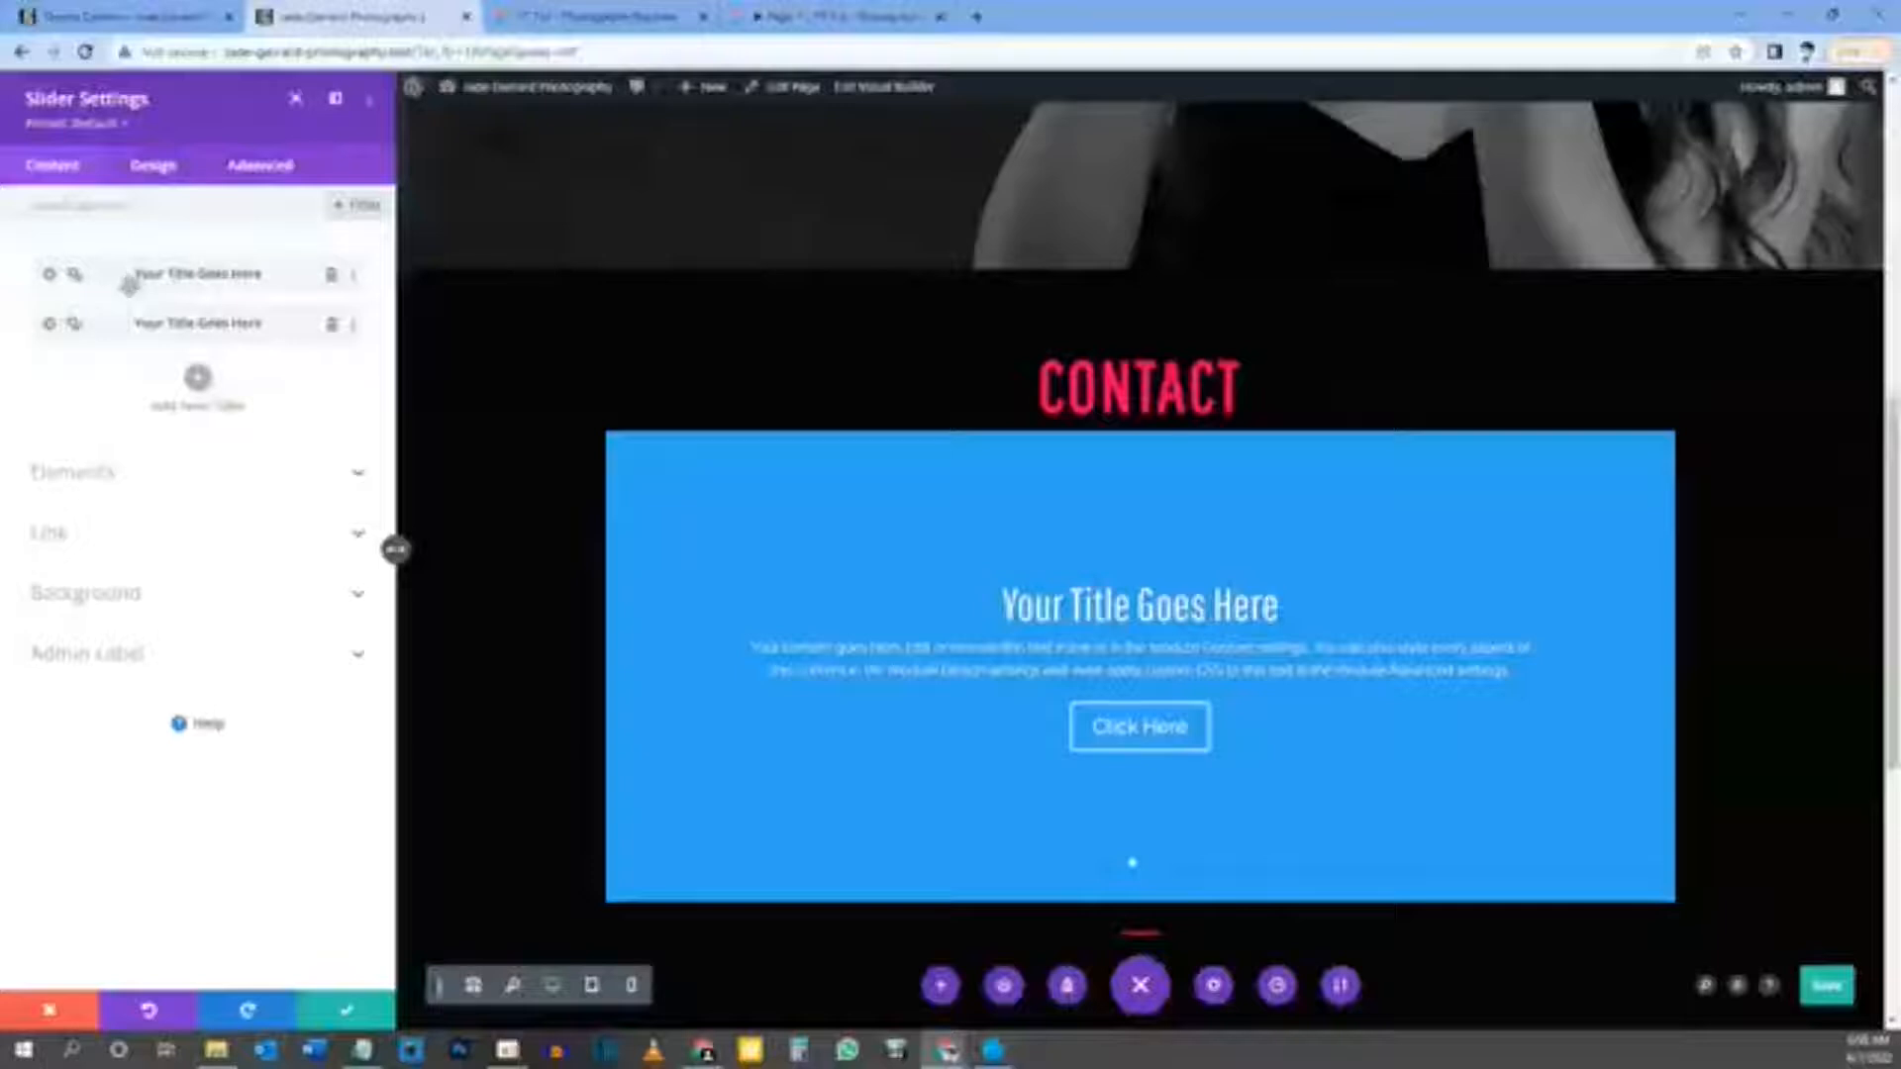
Step: Clear the title and button text of the slider's first slide
click(50, 276)
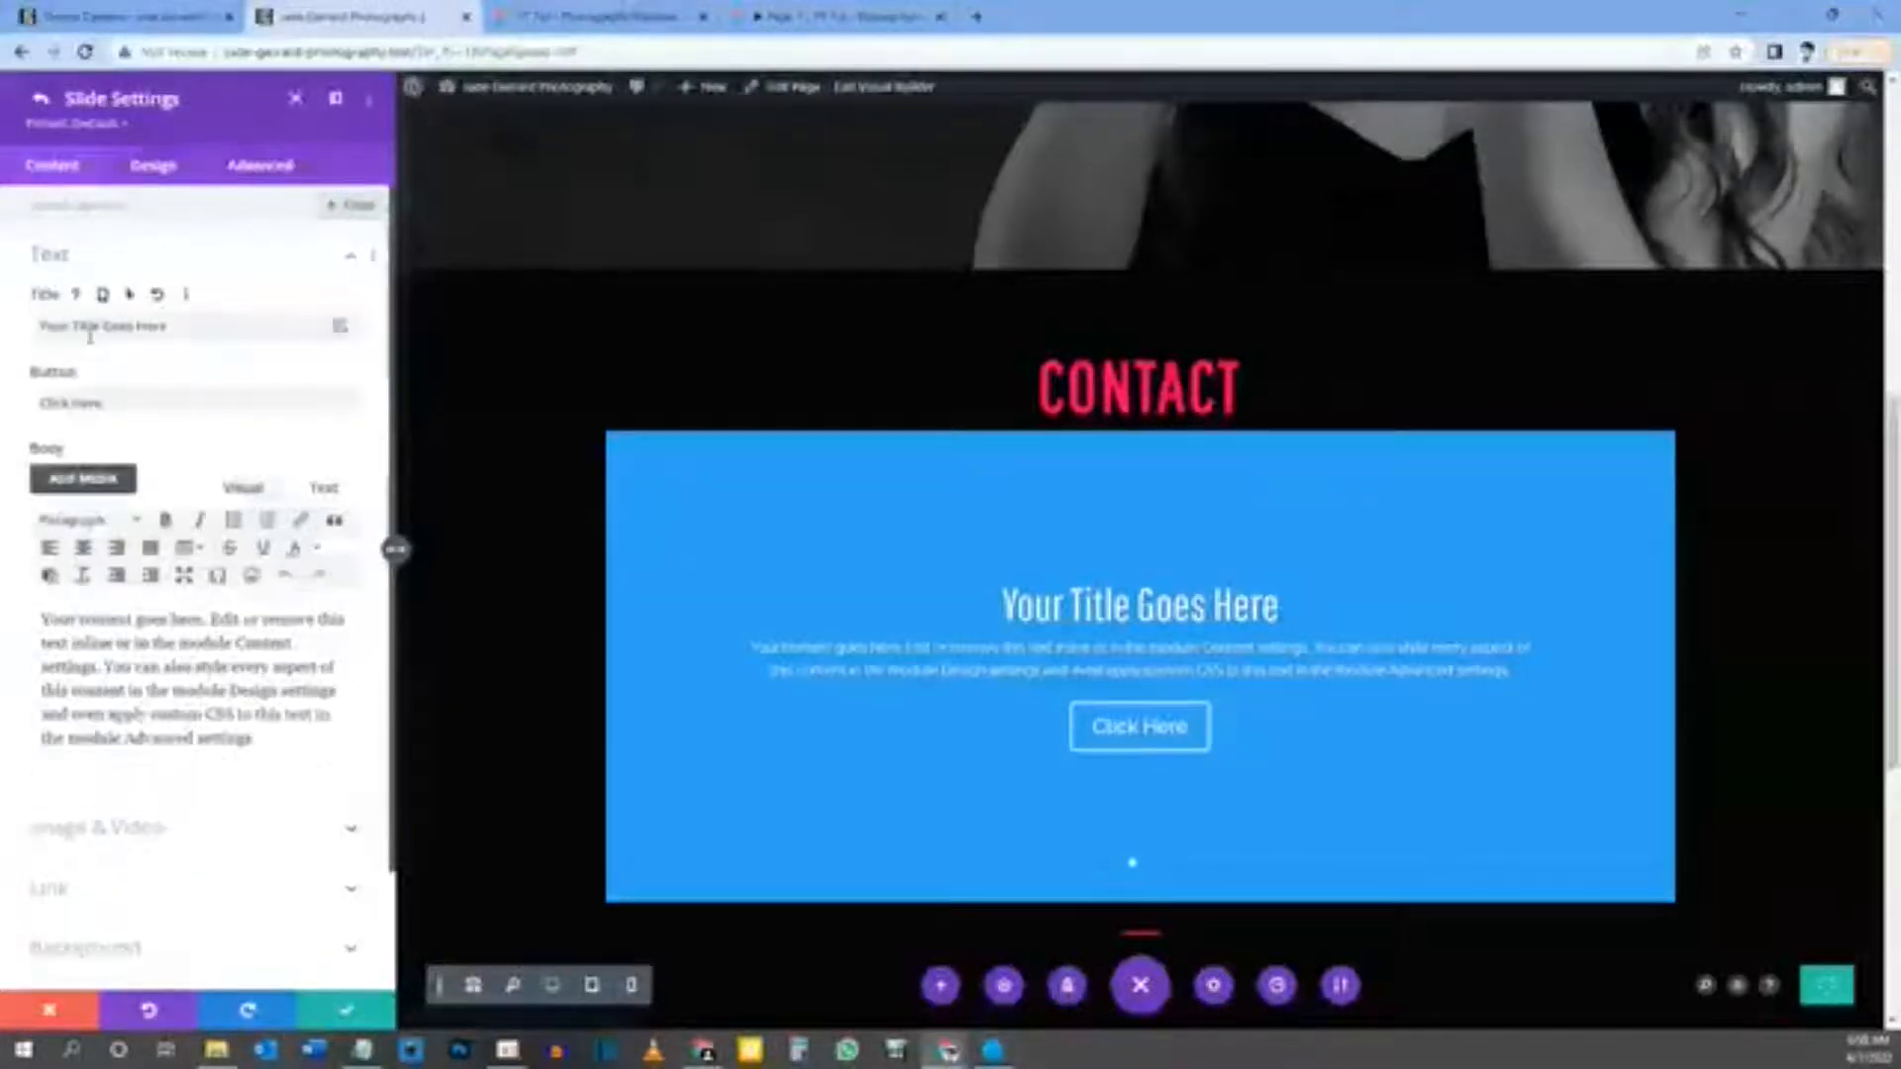
drag(176, 326, 14, 315)
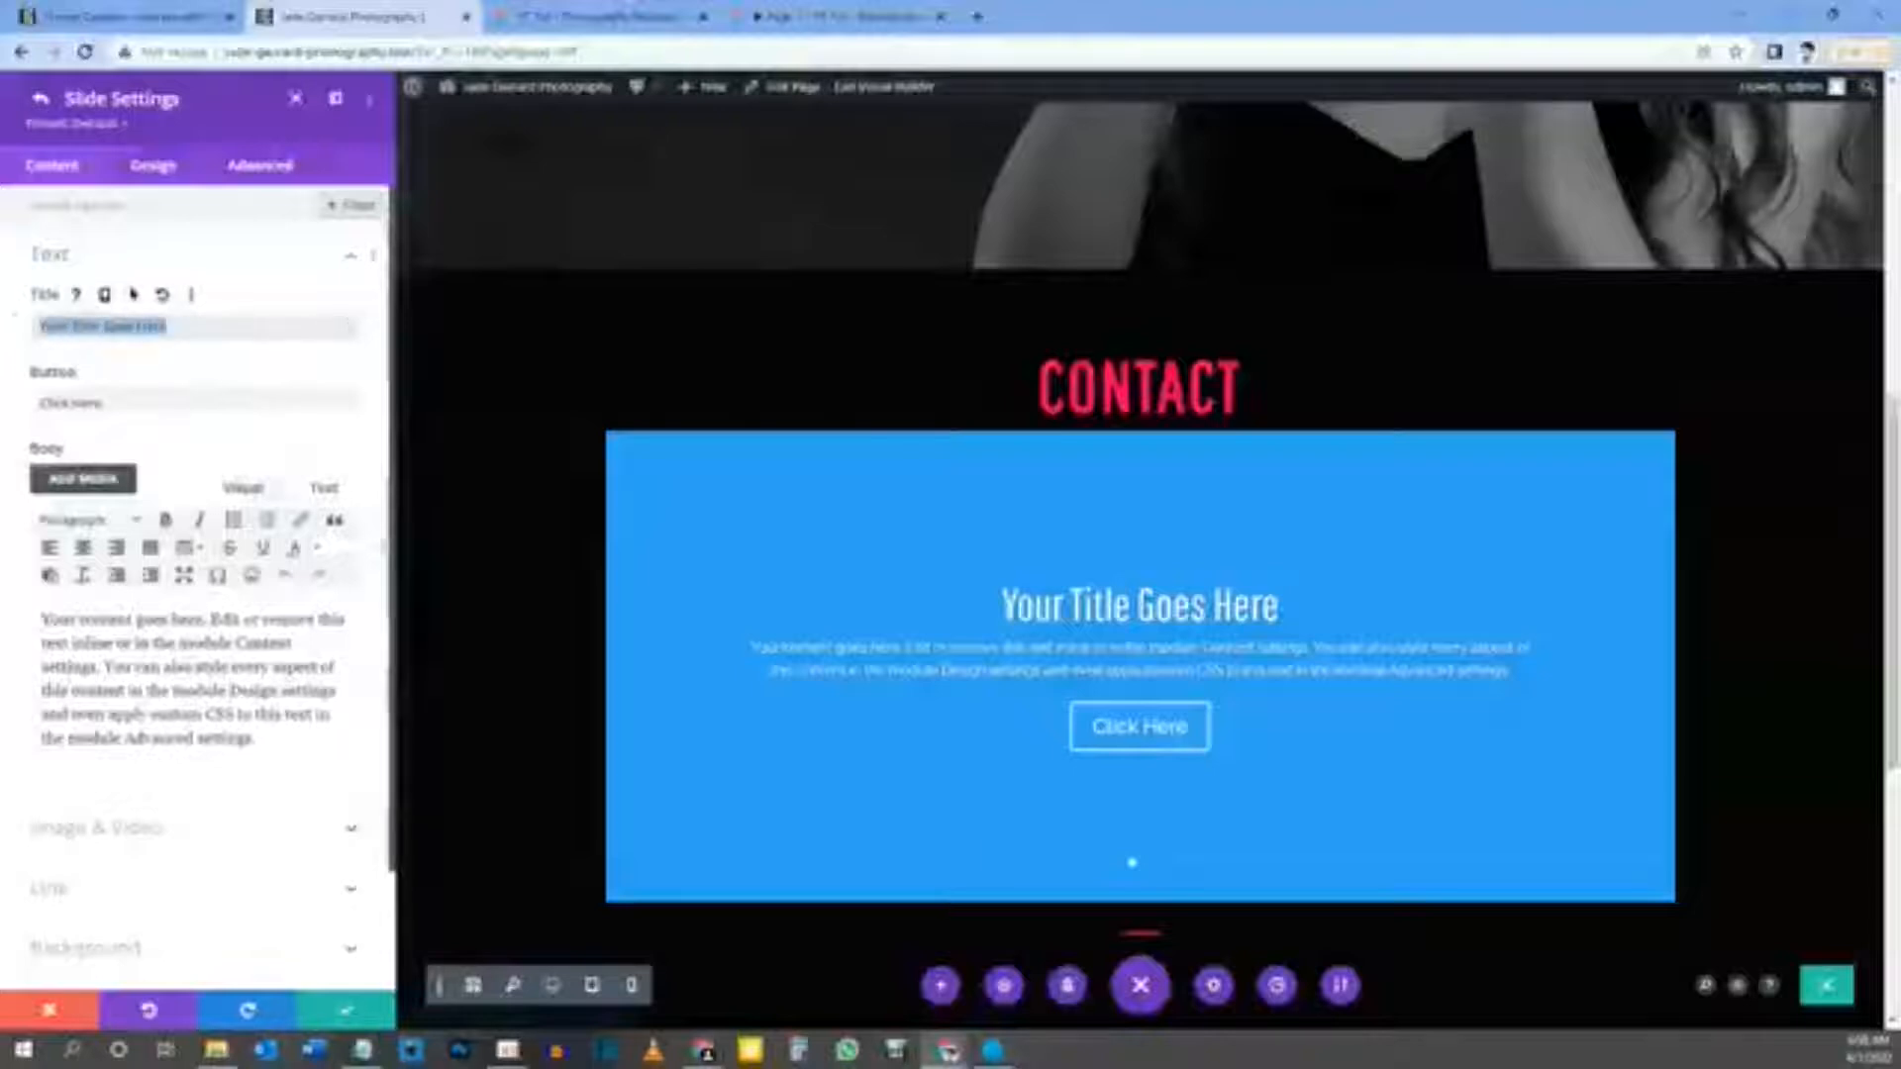
key(BackSpace)
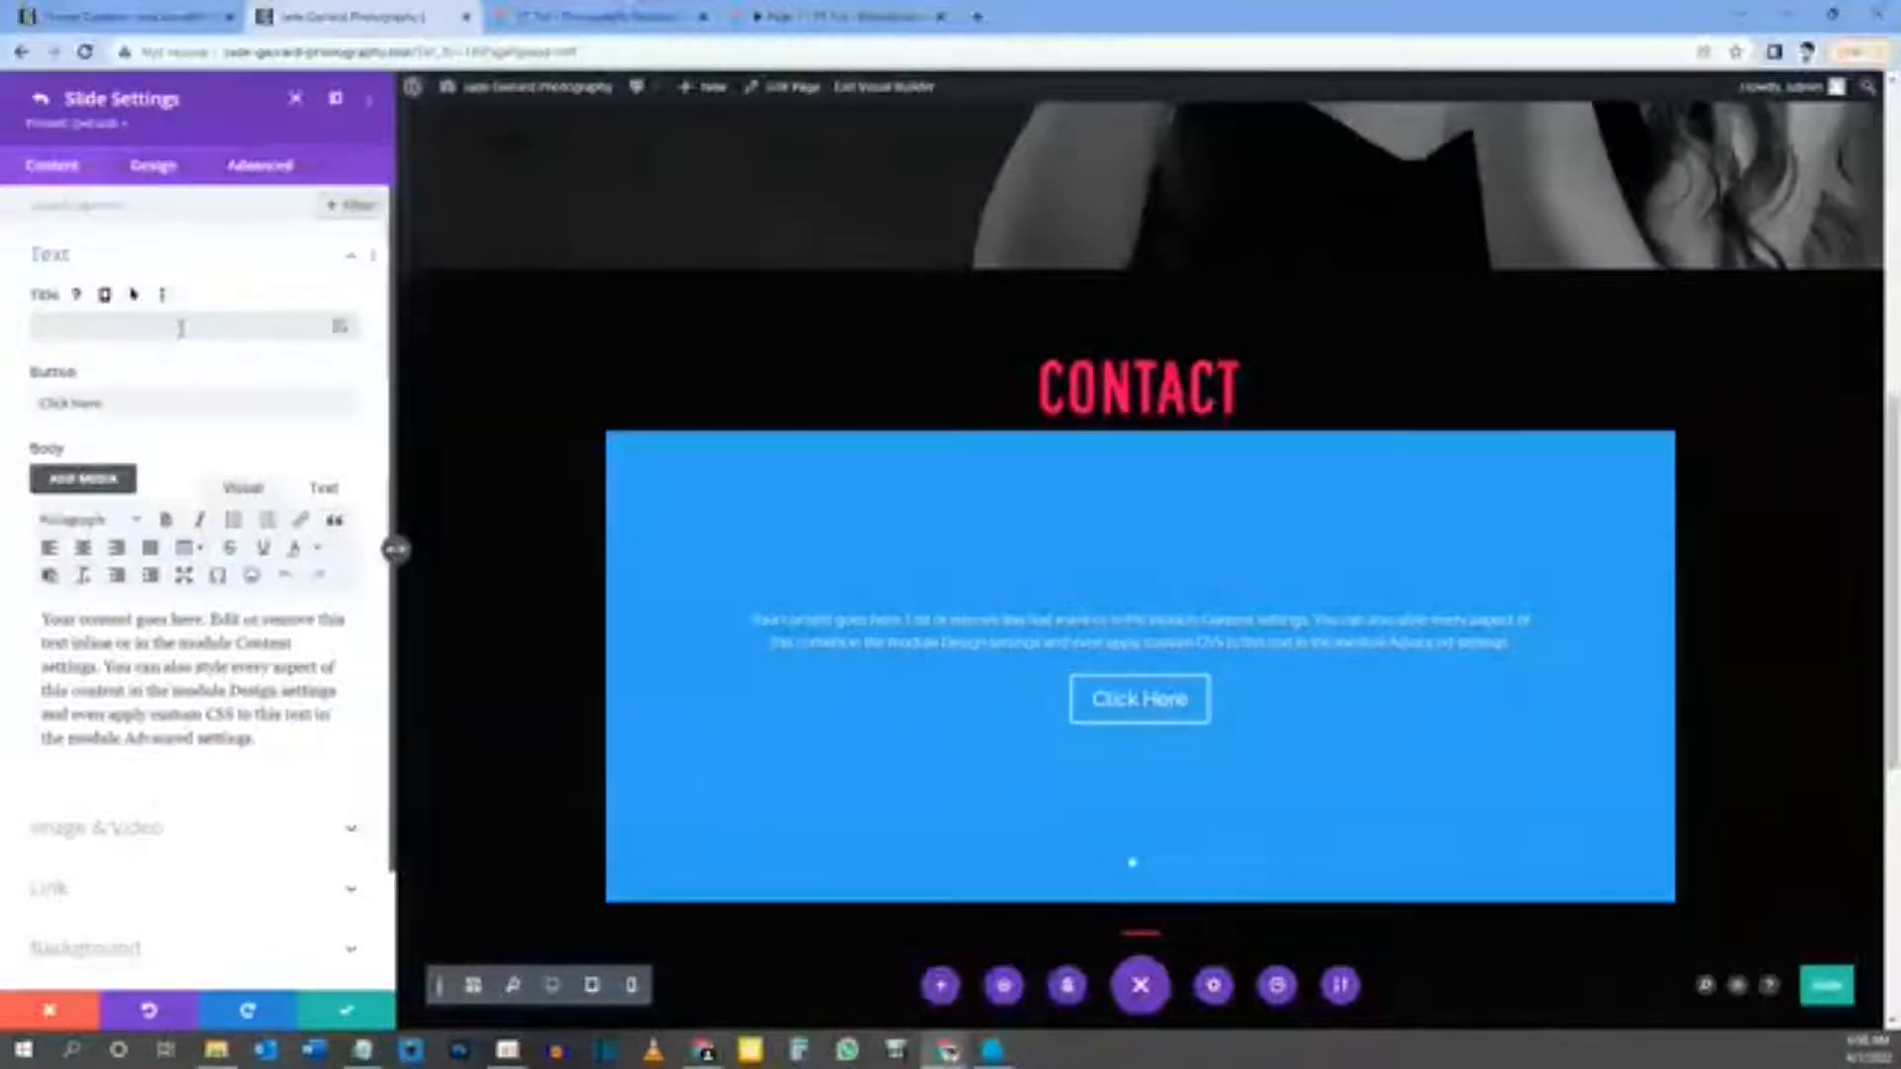
drag(109, 404, 38, 406)
key(BackSpace)
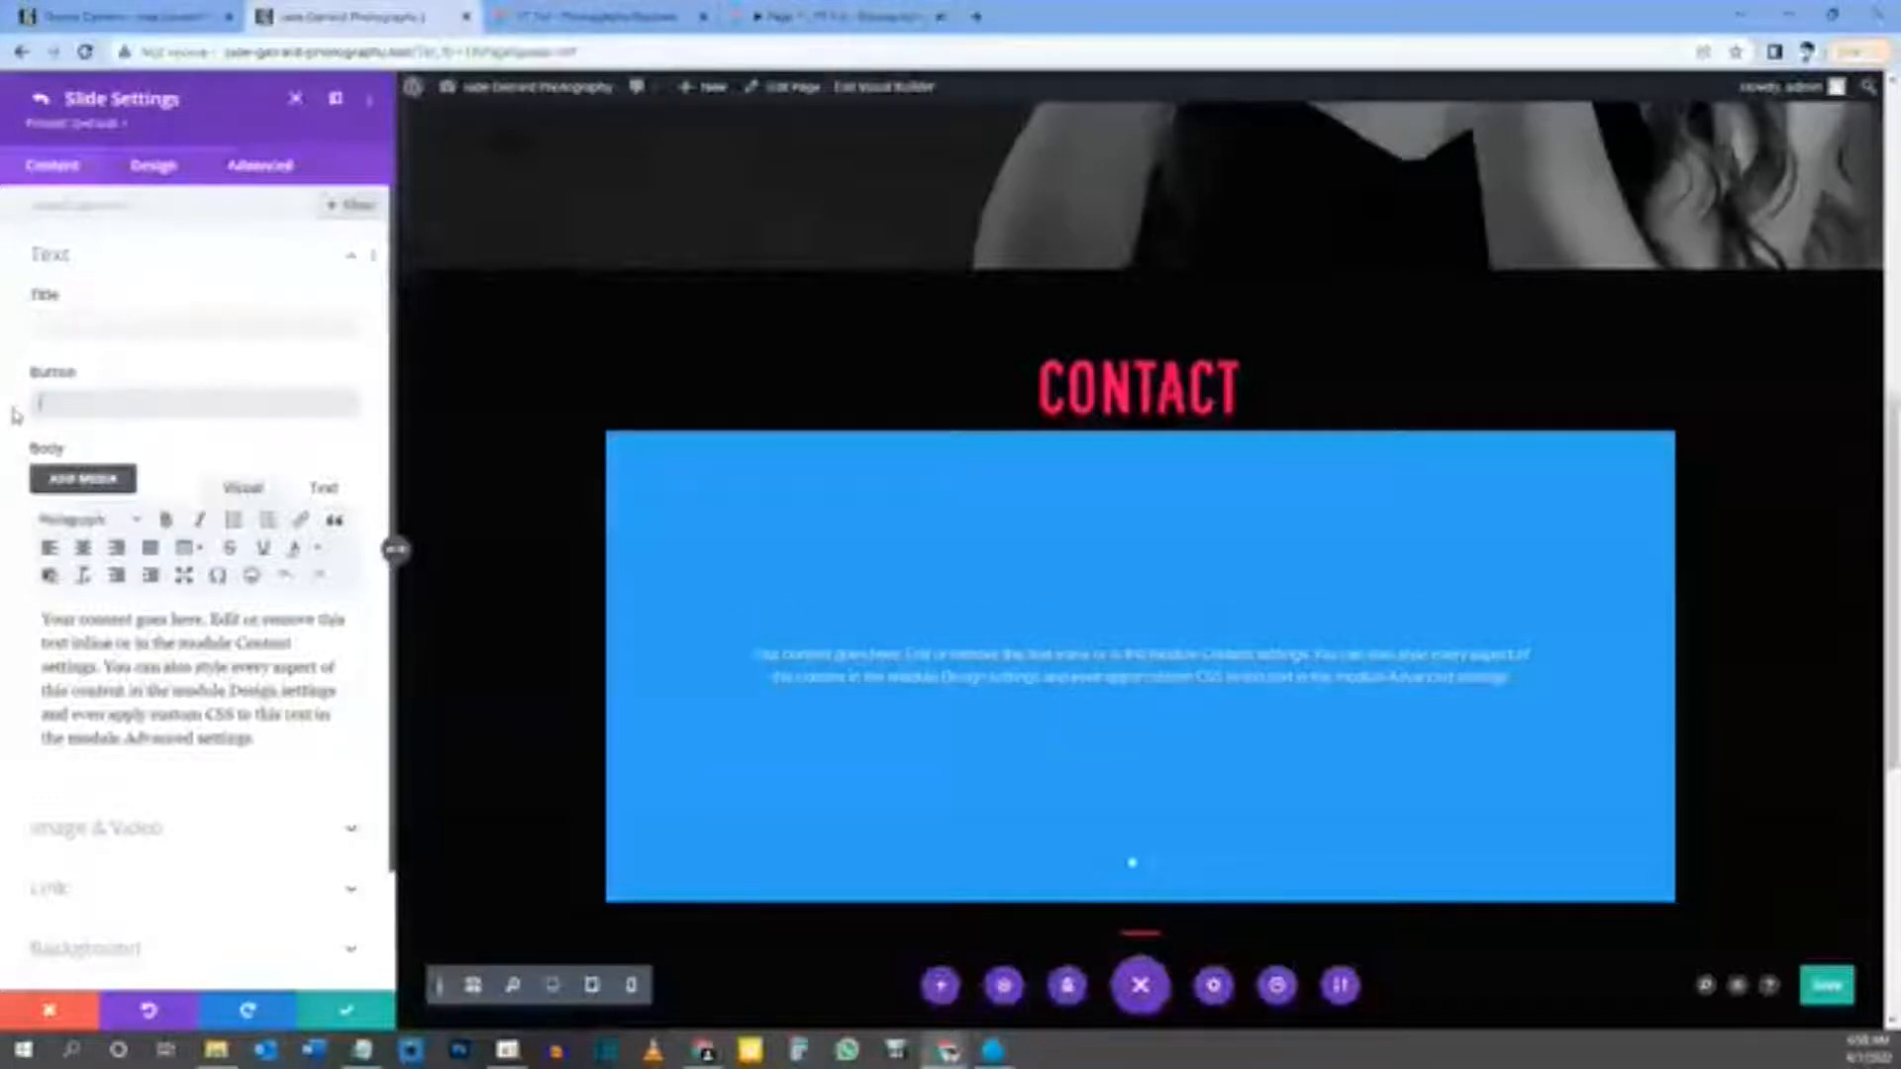
Step: Copy the testimonial quote and client name from the Figma desktop design and replace the slide's body text with them
scroll(184, 580, down, 2)
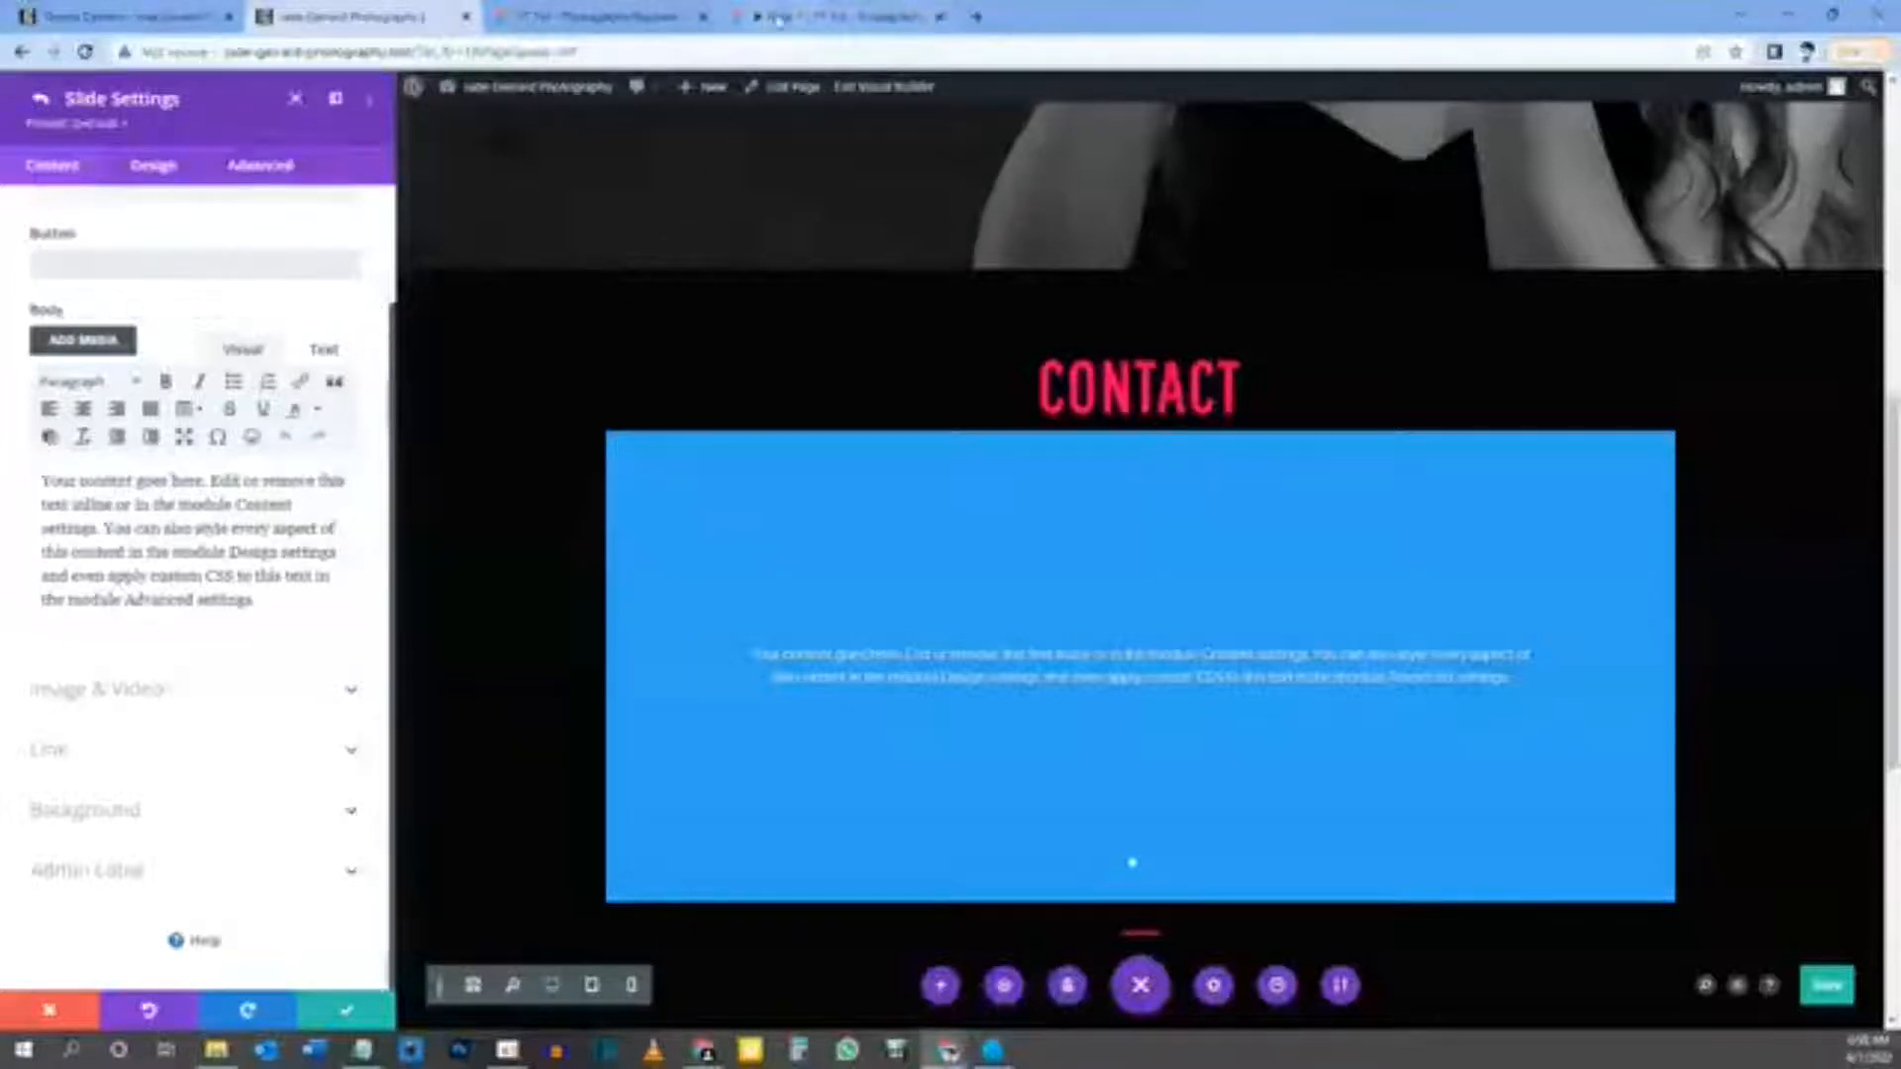
click(617, 20)
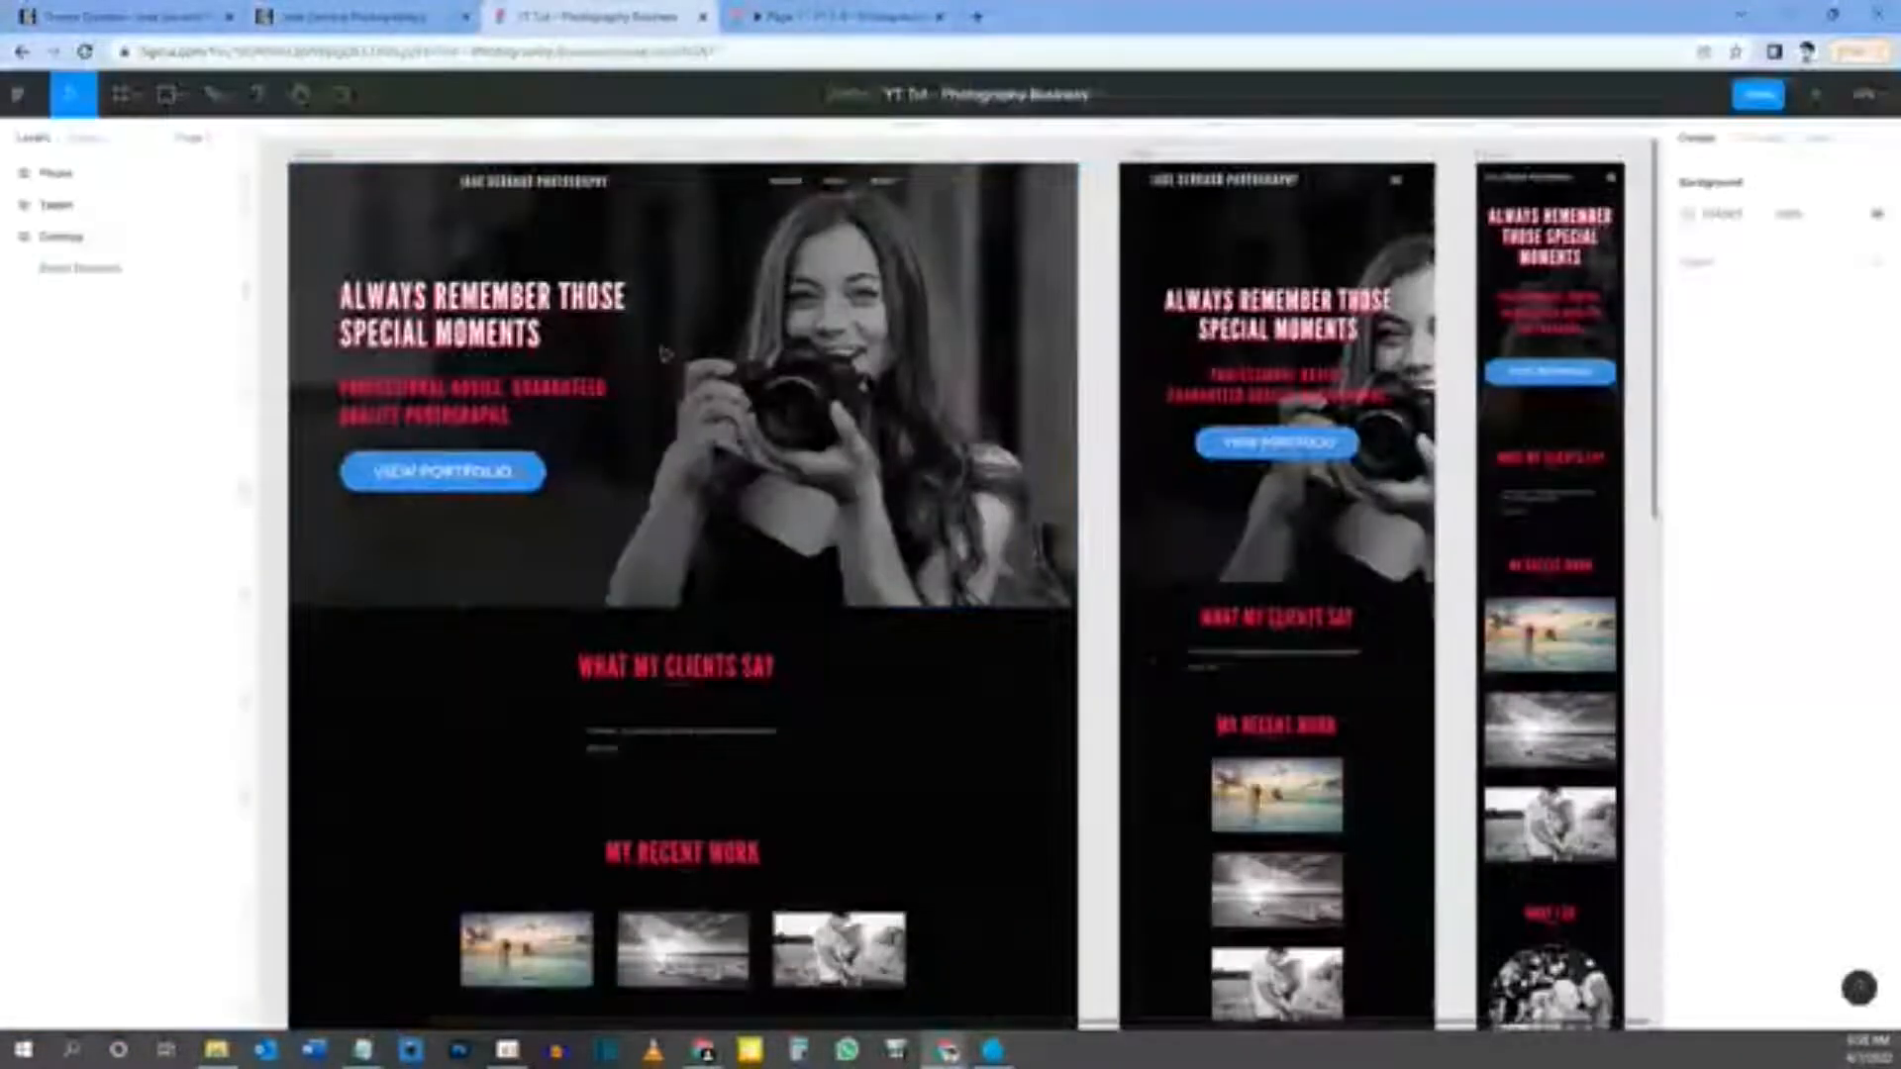
double_click(657, 706)
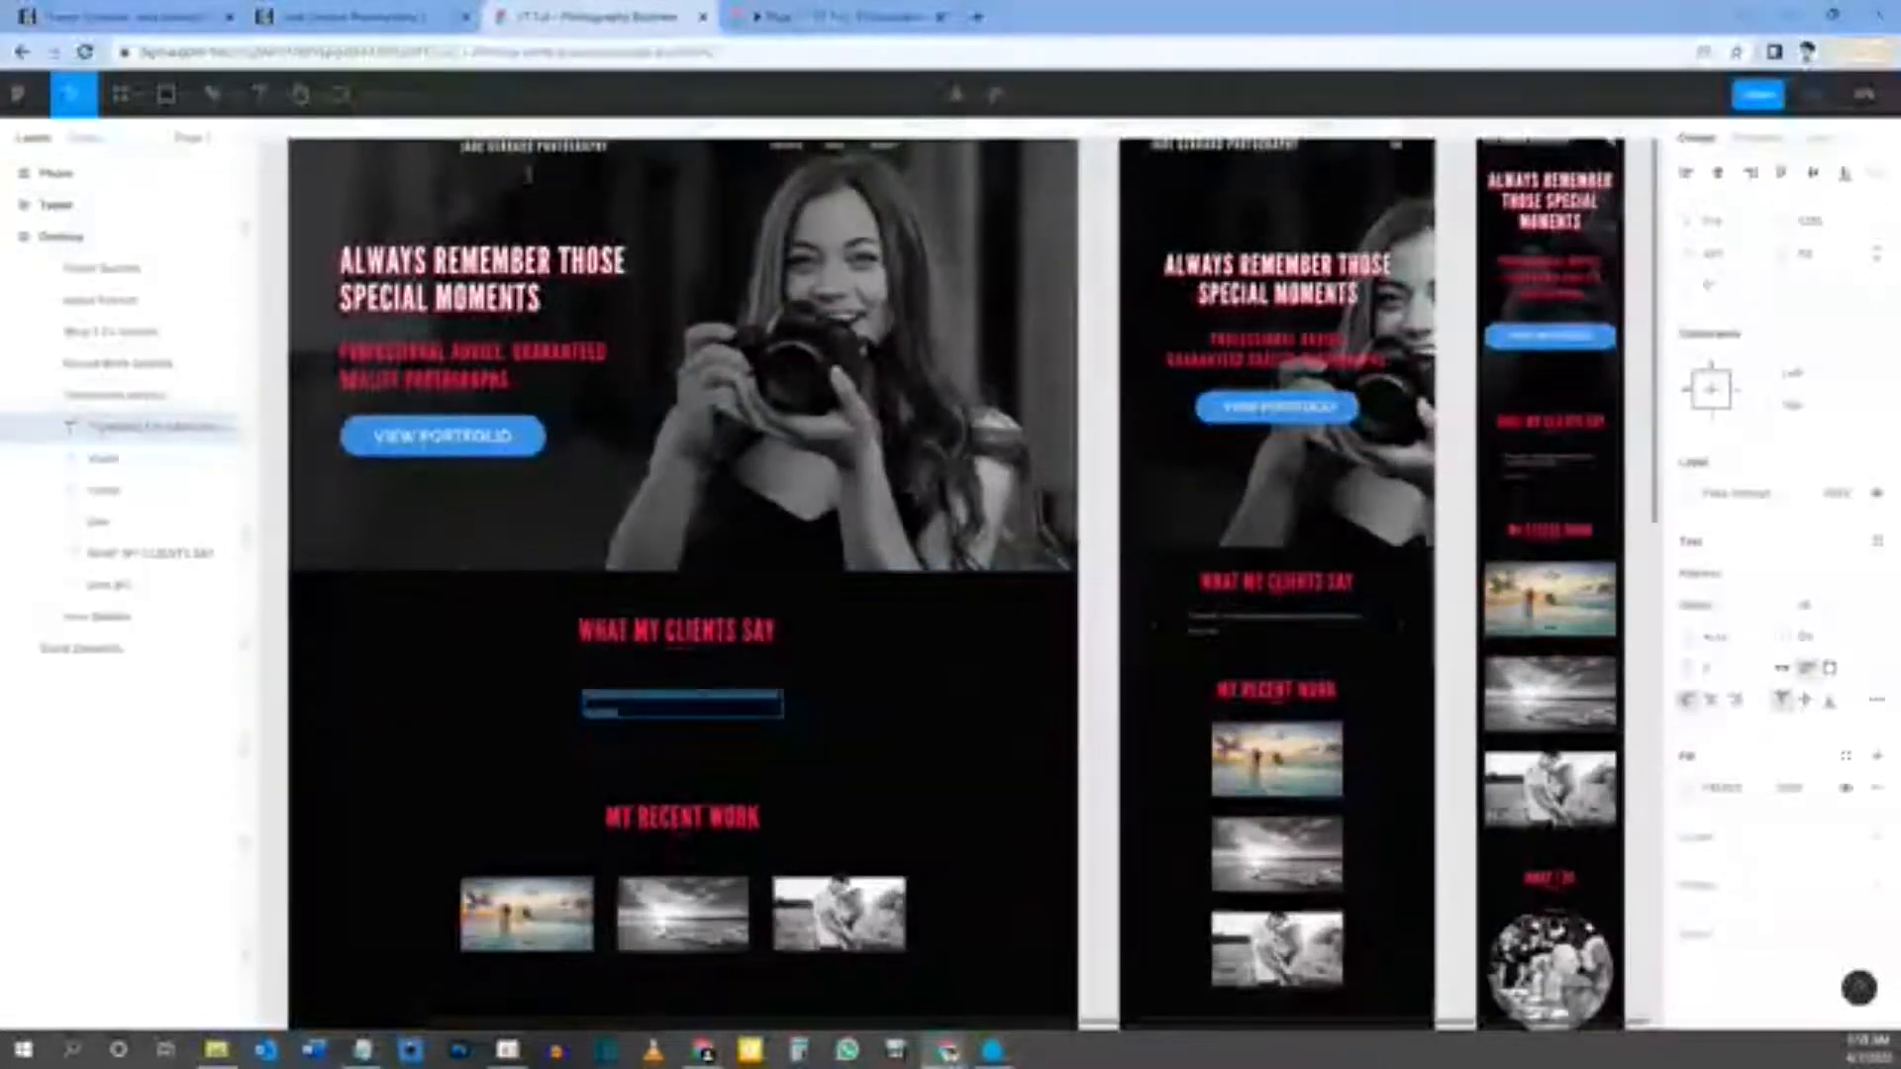
click(401, 17)
drag(264, 592, 27, 479)
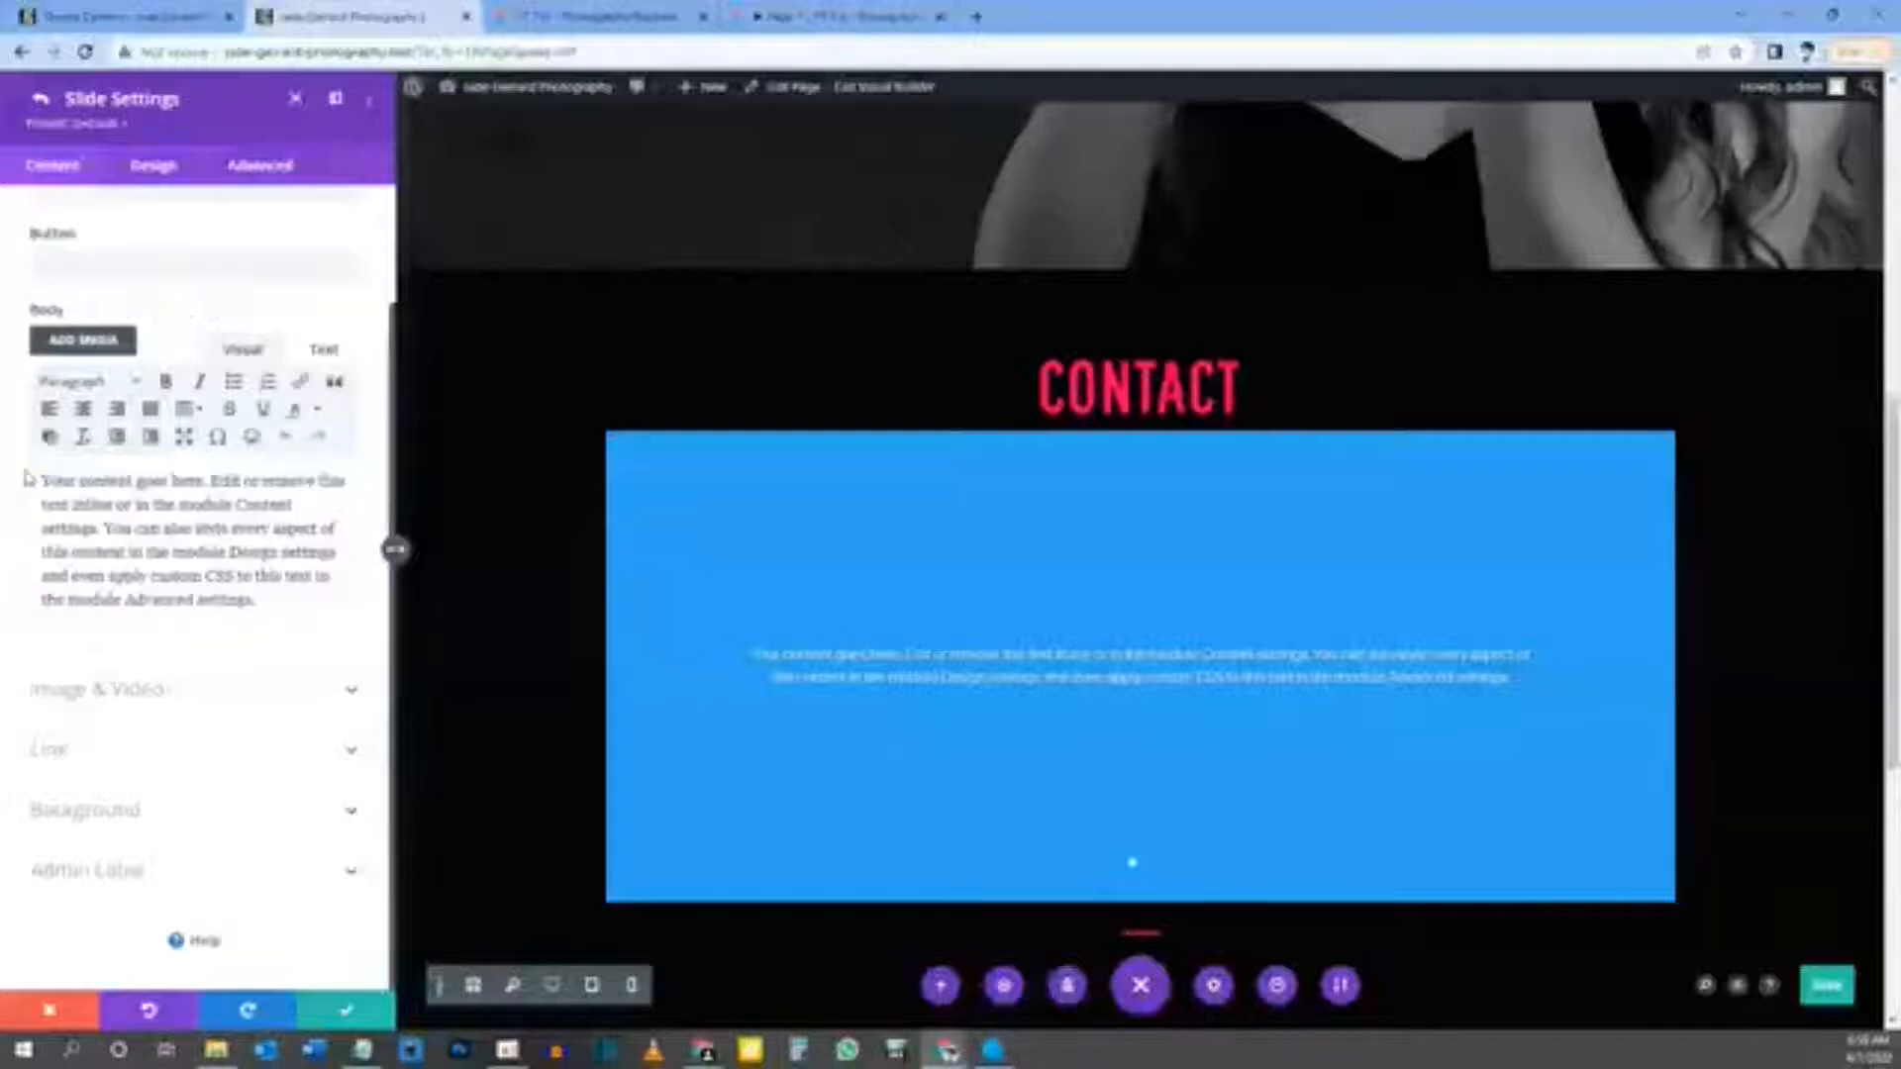
text("Fantastic, I'm totally blown away by Testimonial Generator." Jane Doe)
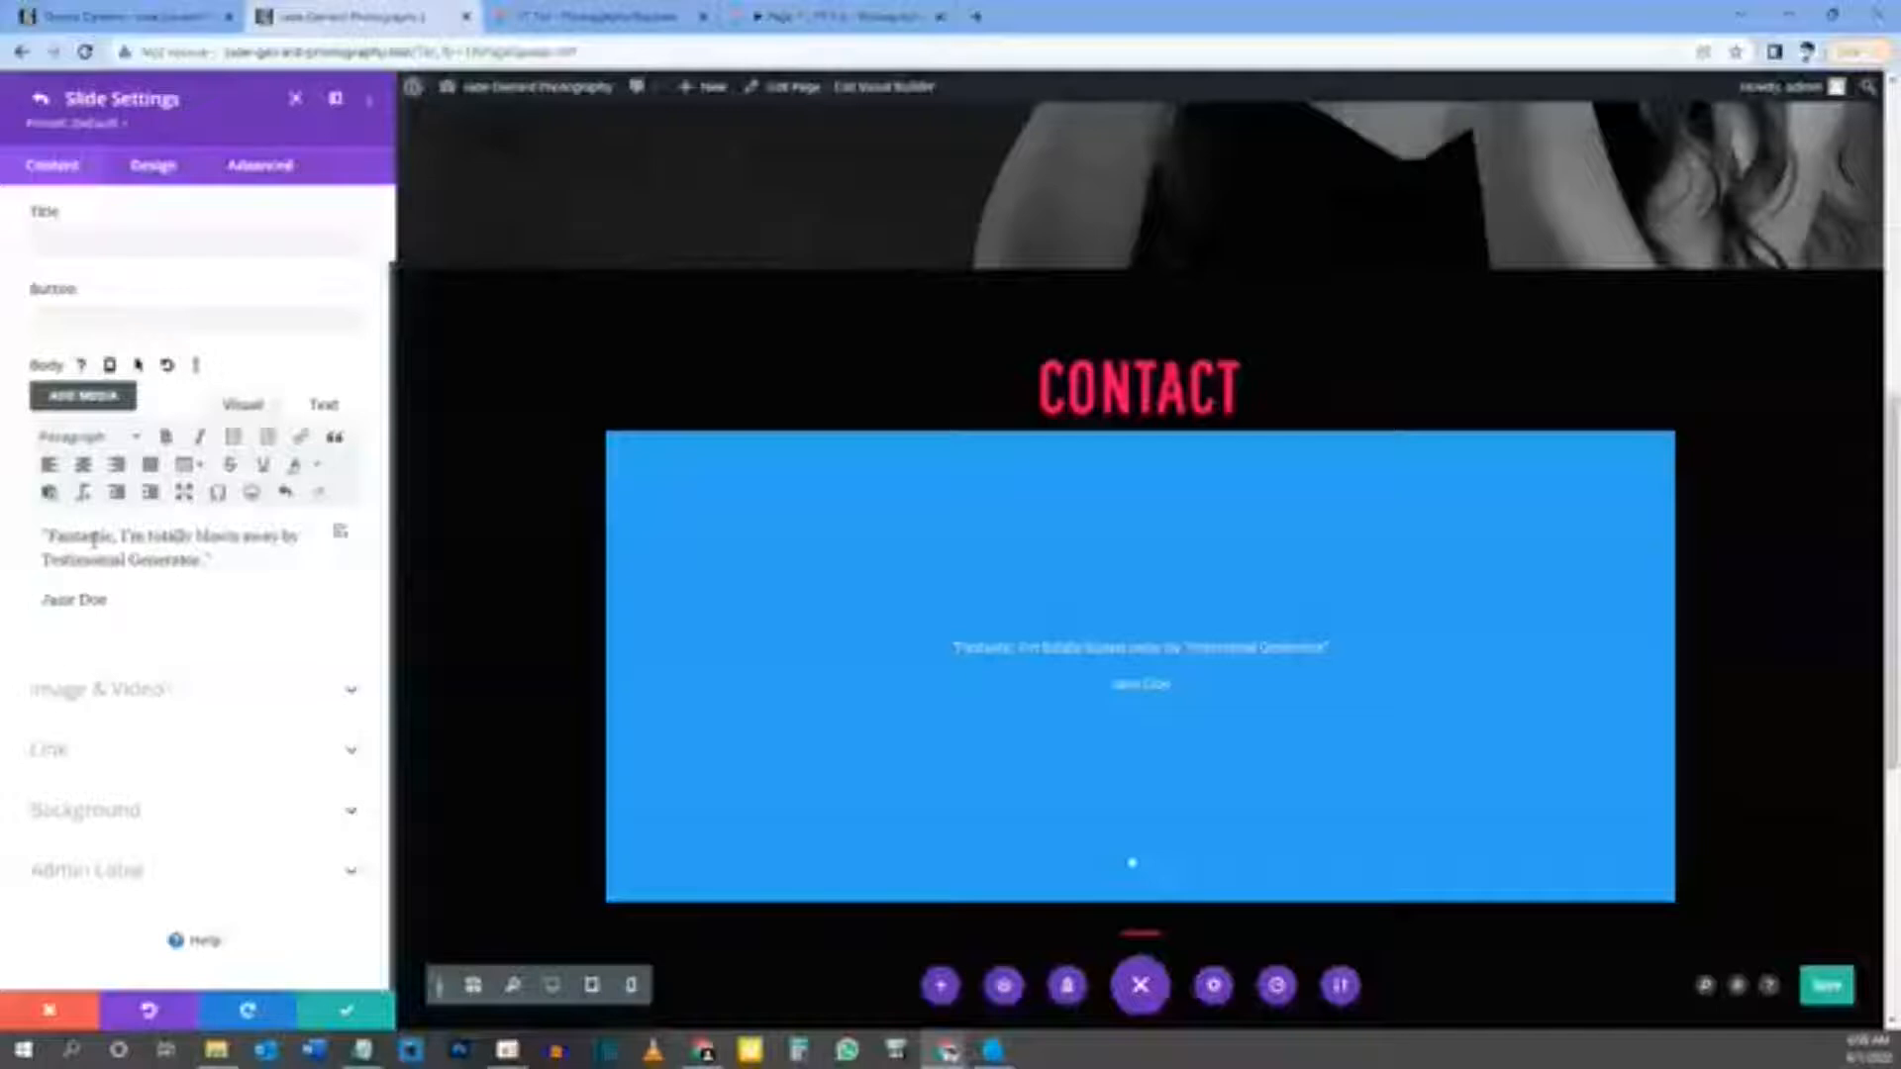
Step: Italicise the testimonial quote in the slide body and replace "Testimonial Generator" with "Jade Gerrard Photography"
drag(227, 564, 40, 530)
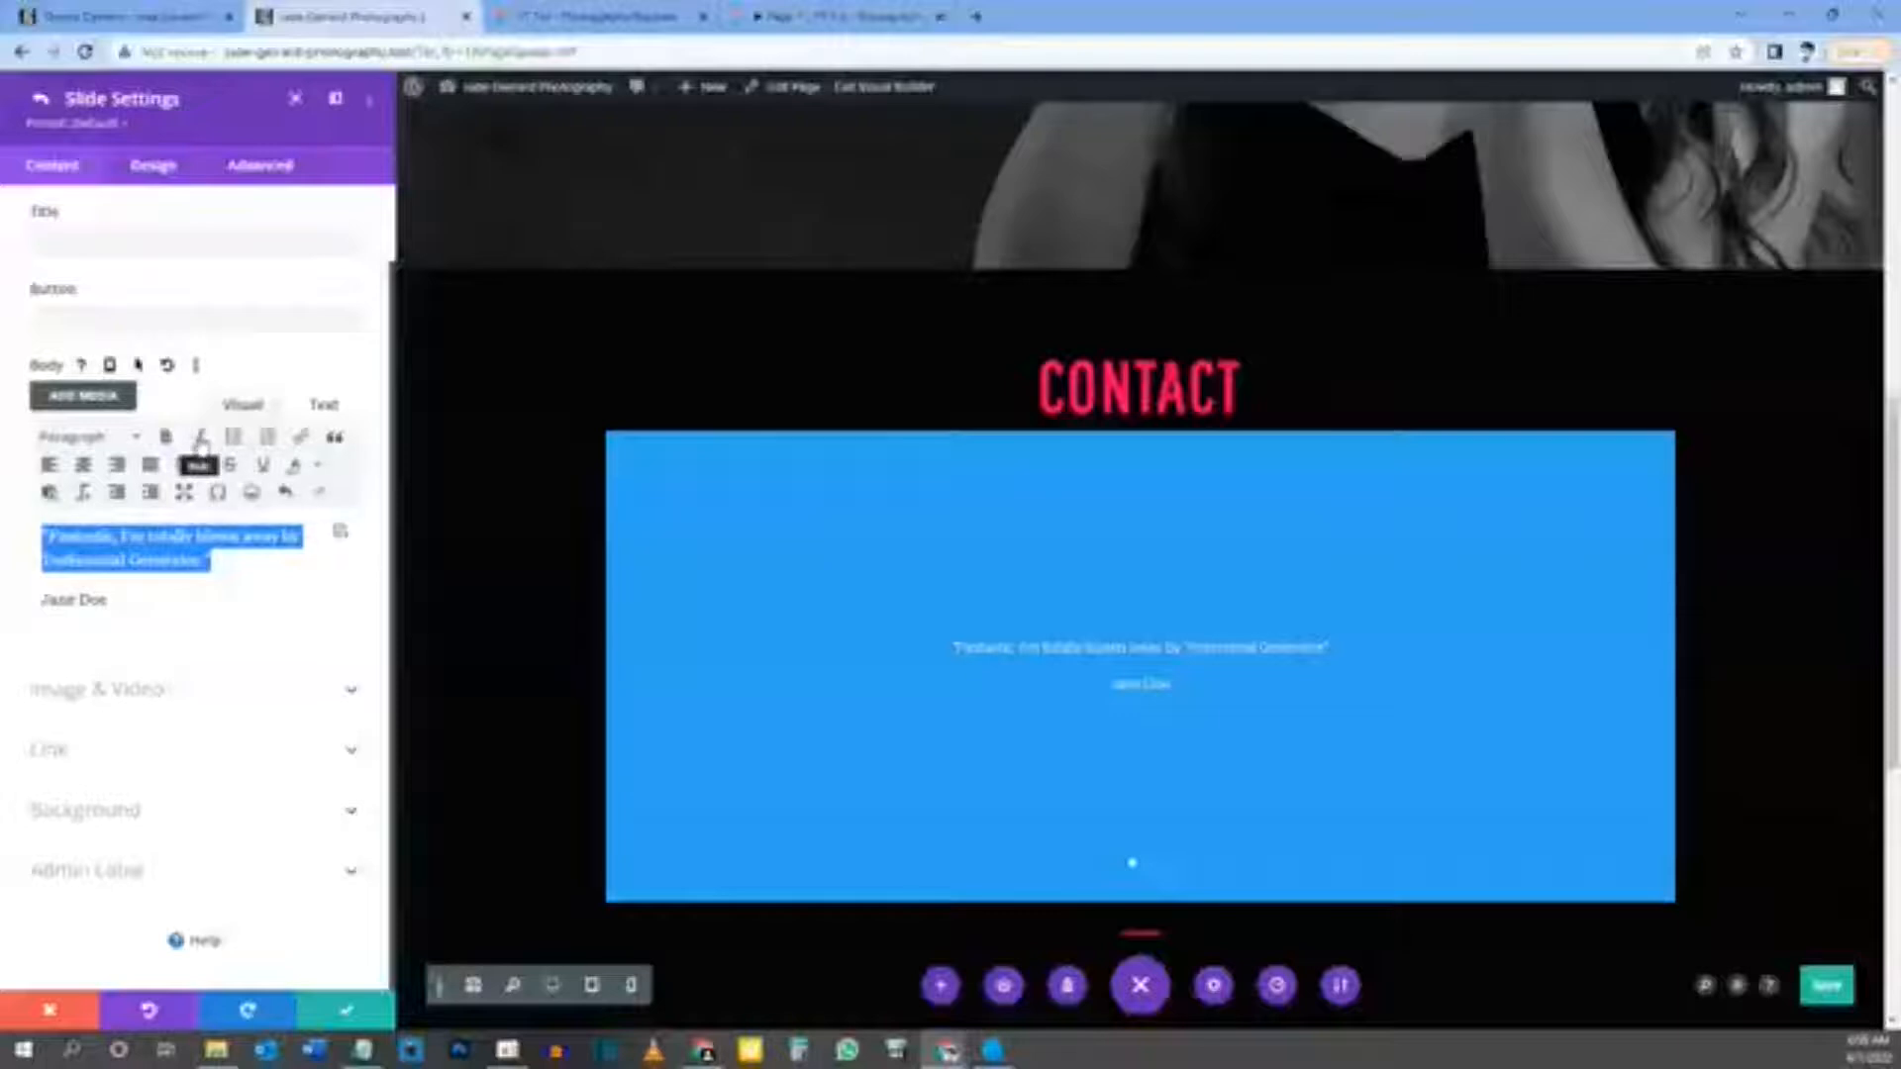
click(201, 438)
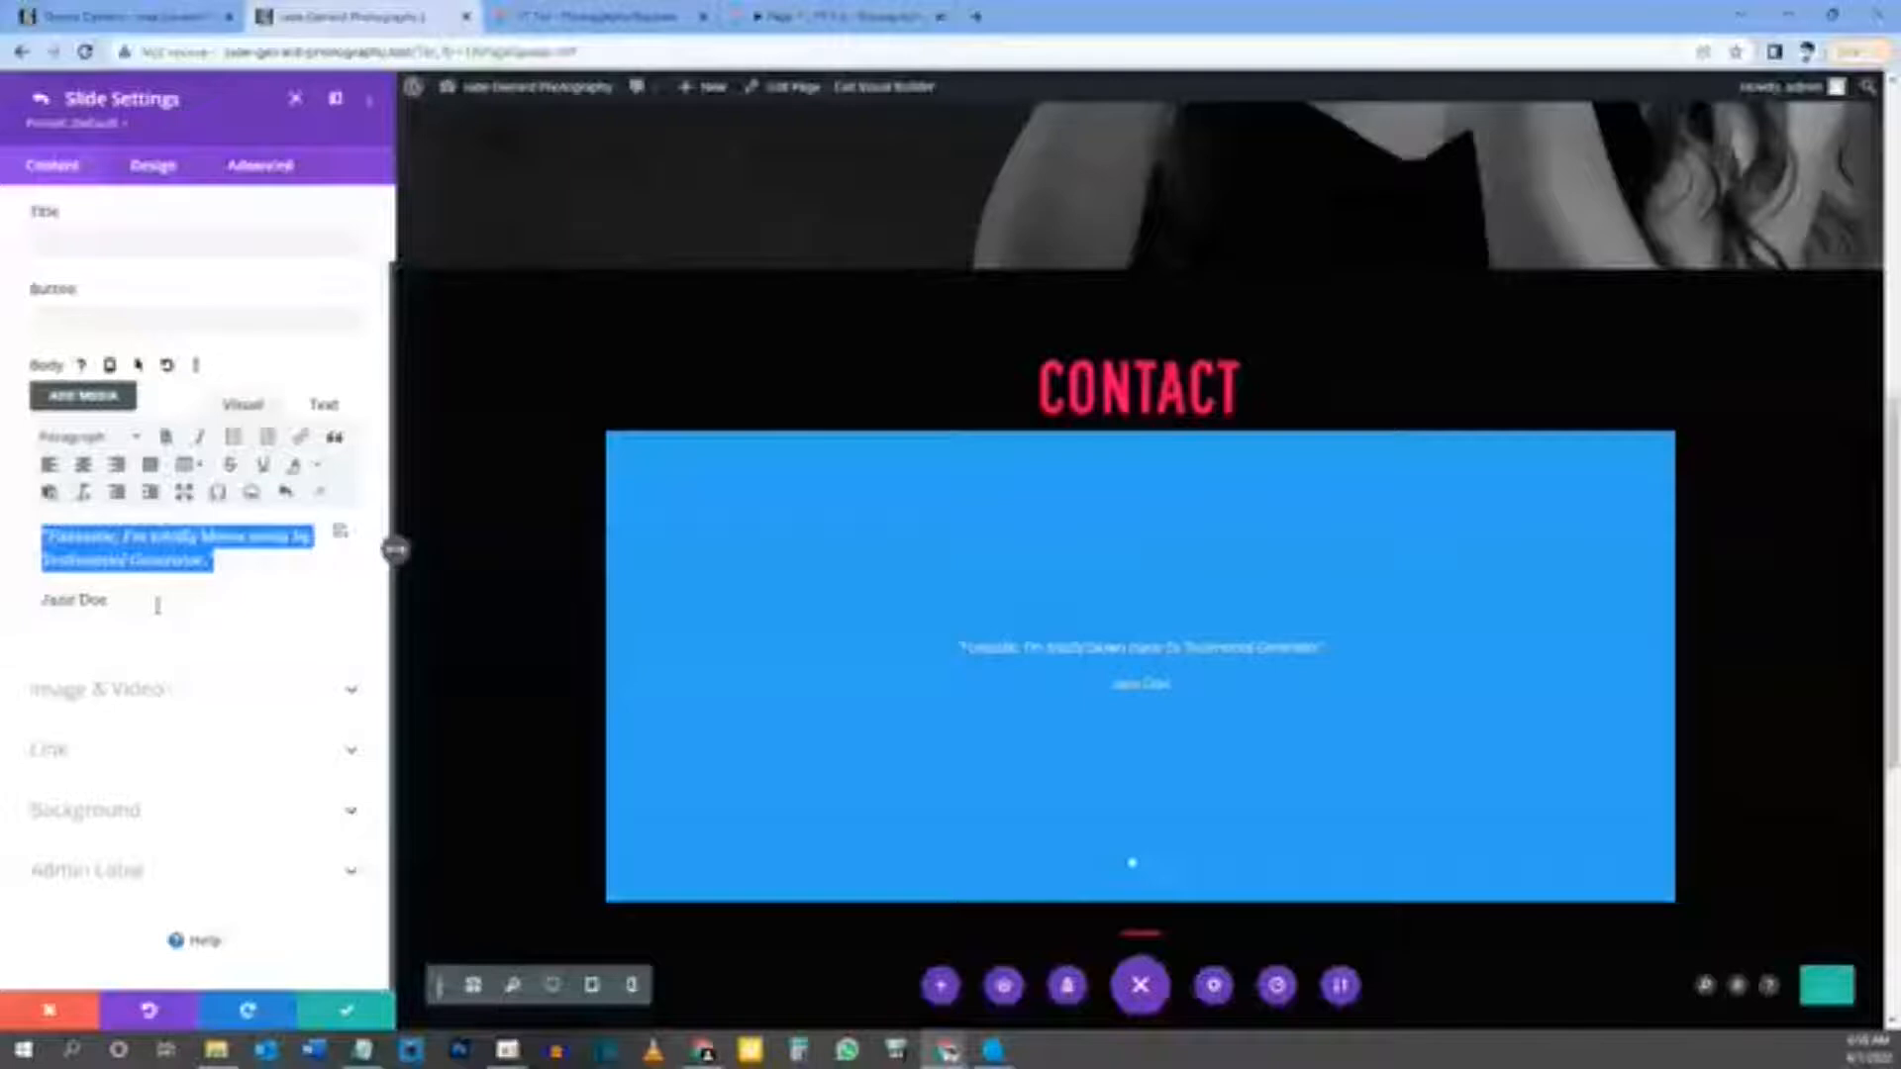
click(205, 561)
drag(205, 560, 42, 560)
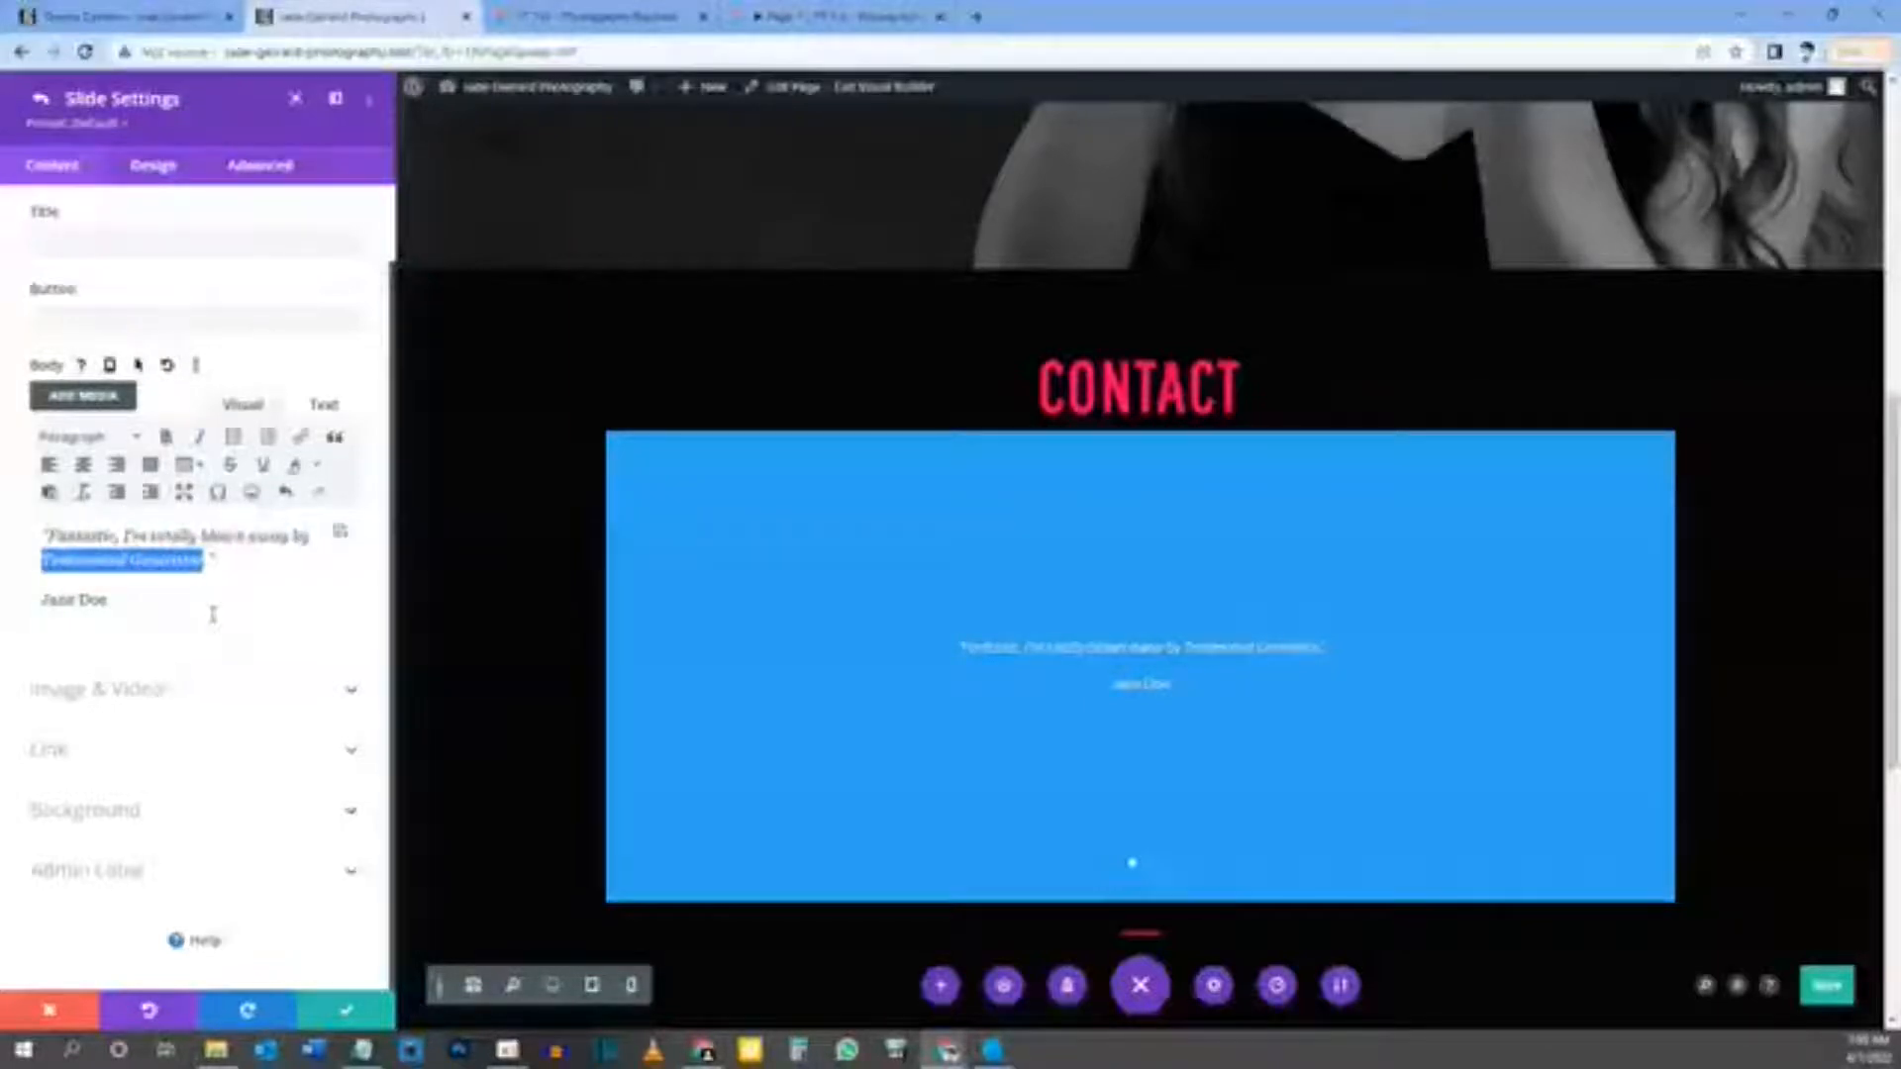
text(Jade Gerrard Photography)
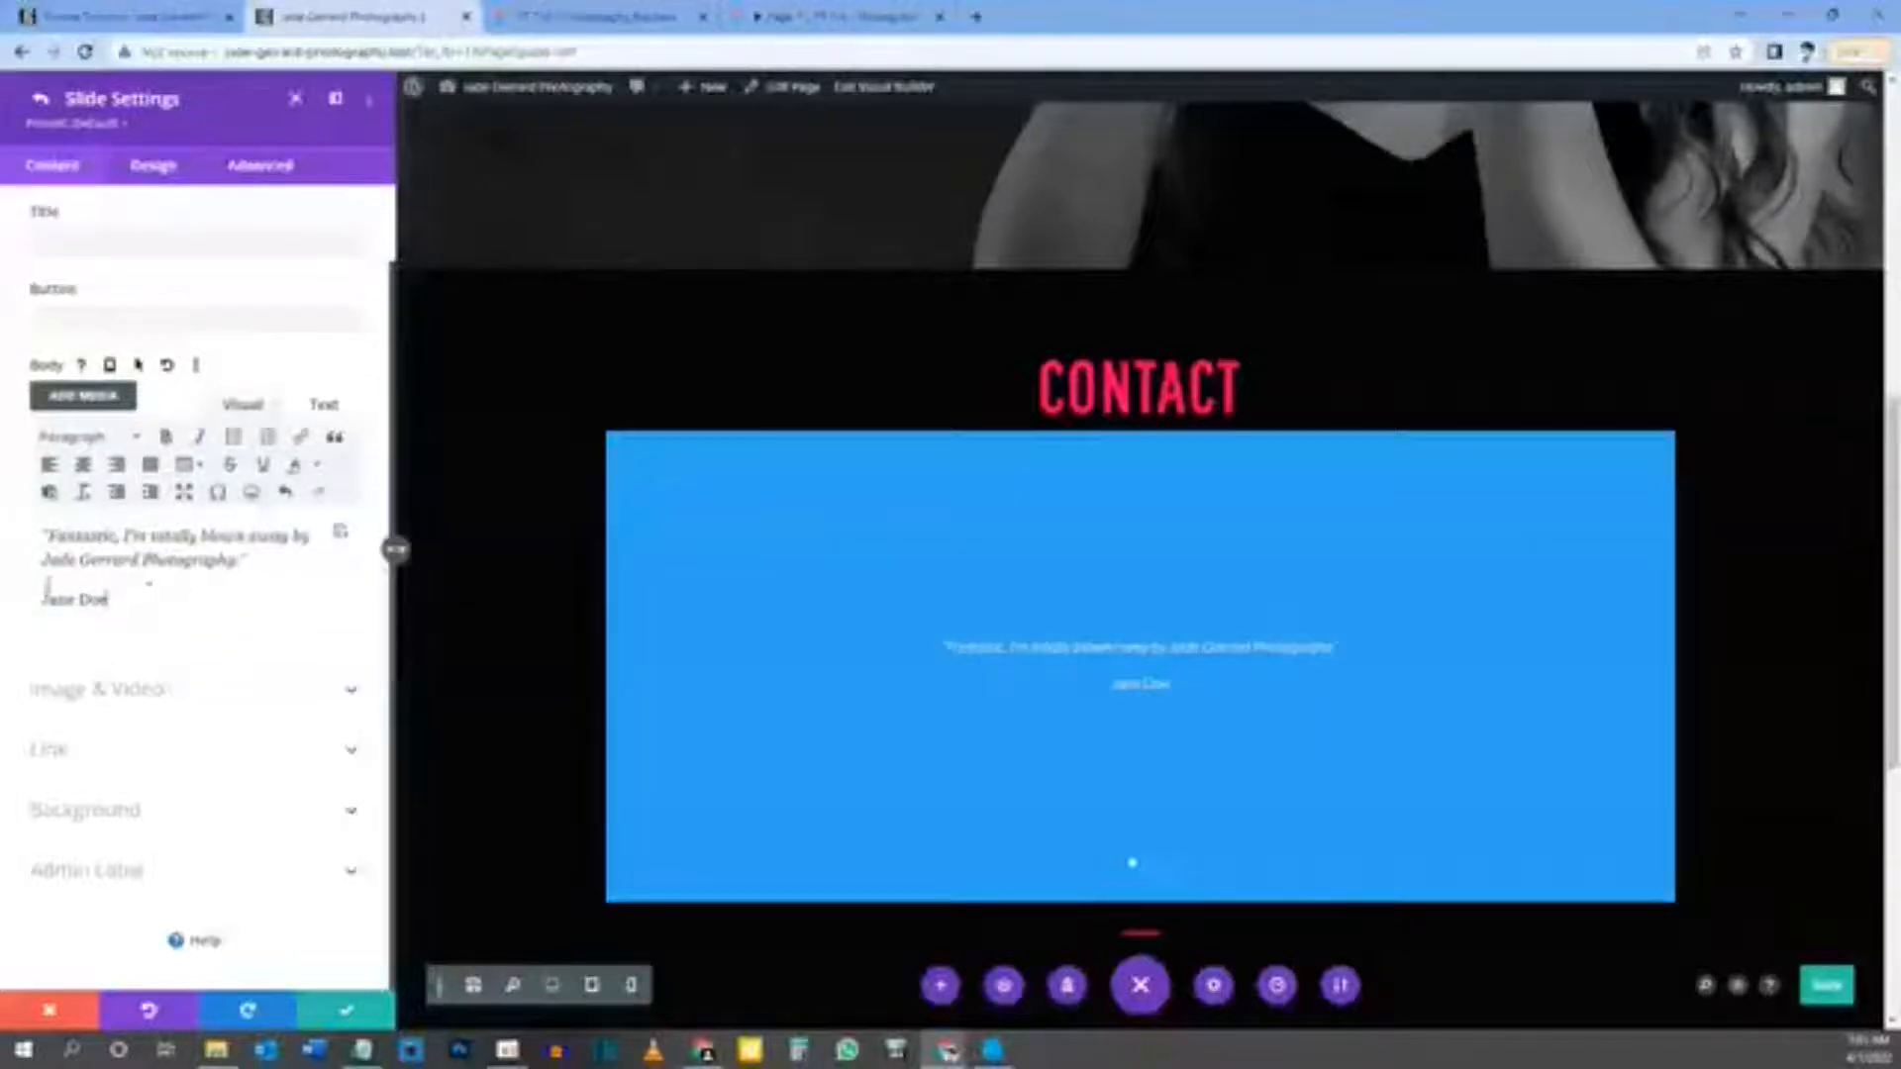
Step: Bold the client's name in the slide body and make the slide's background colour transparent
drag(132, 607, 46, 600)
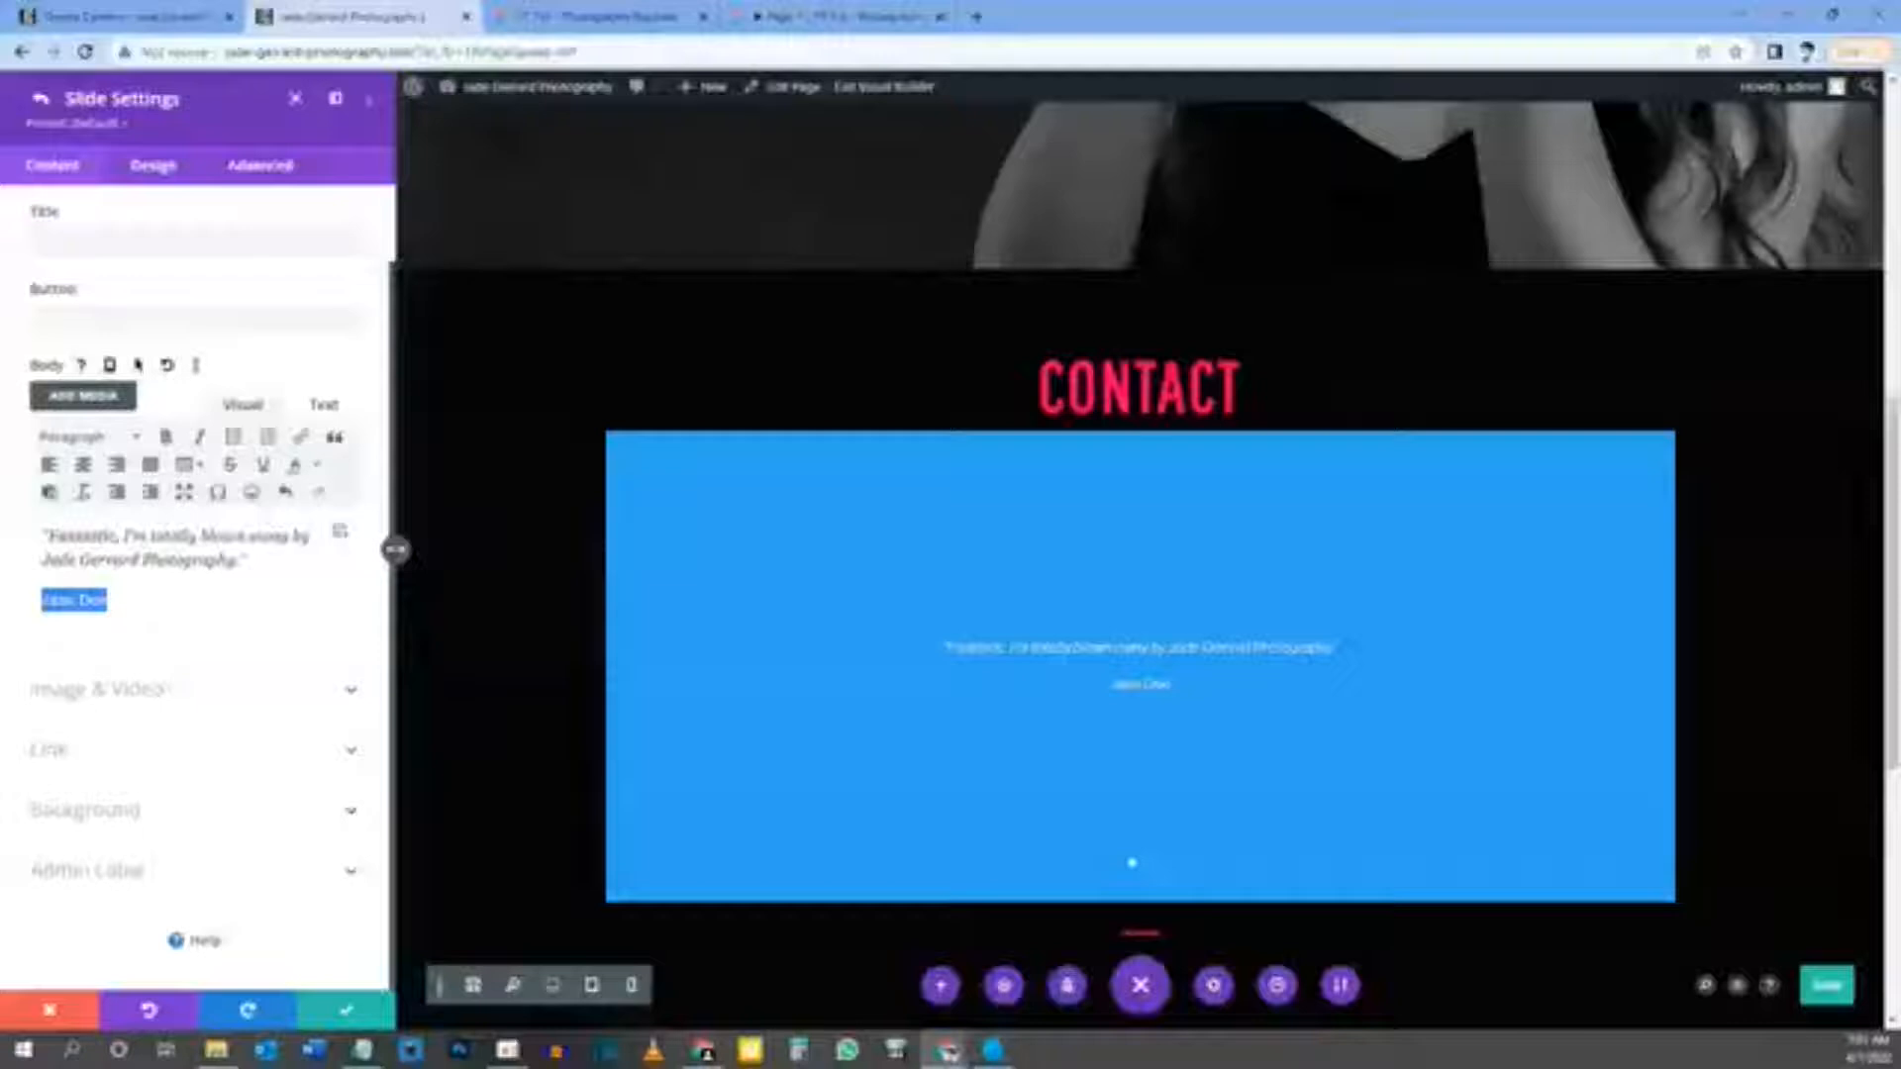
click(166, 438)
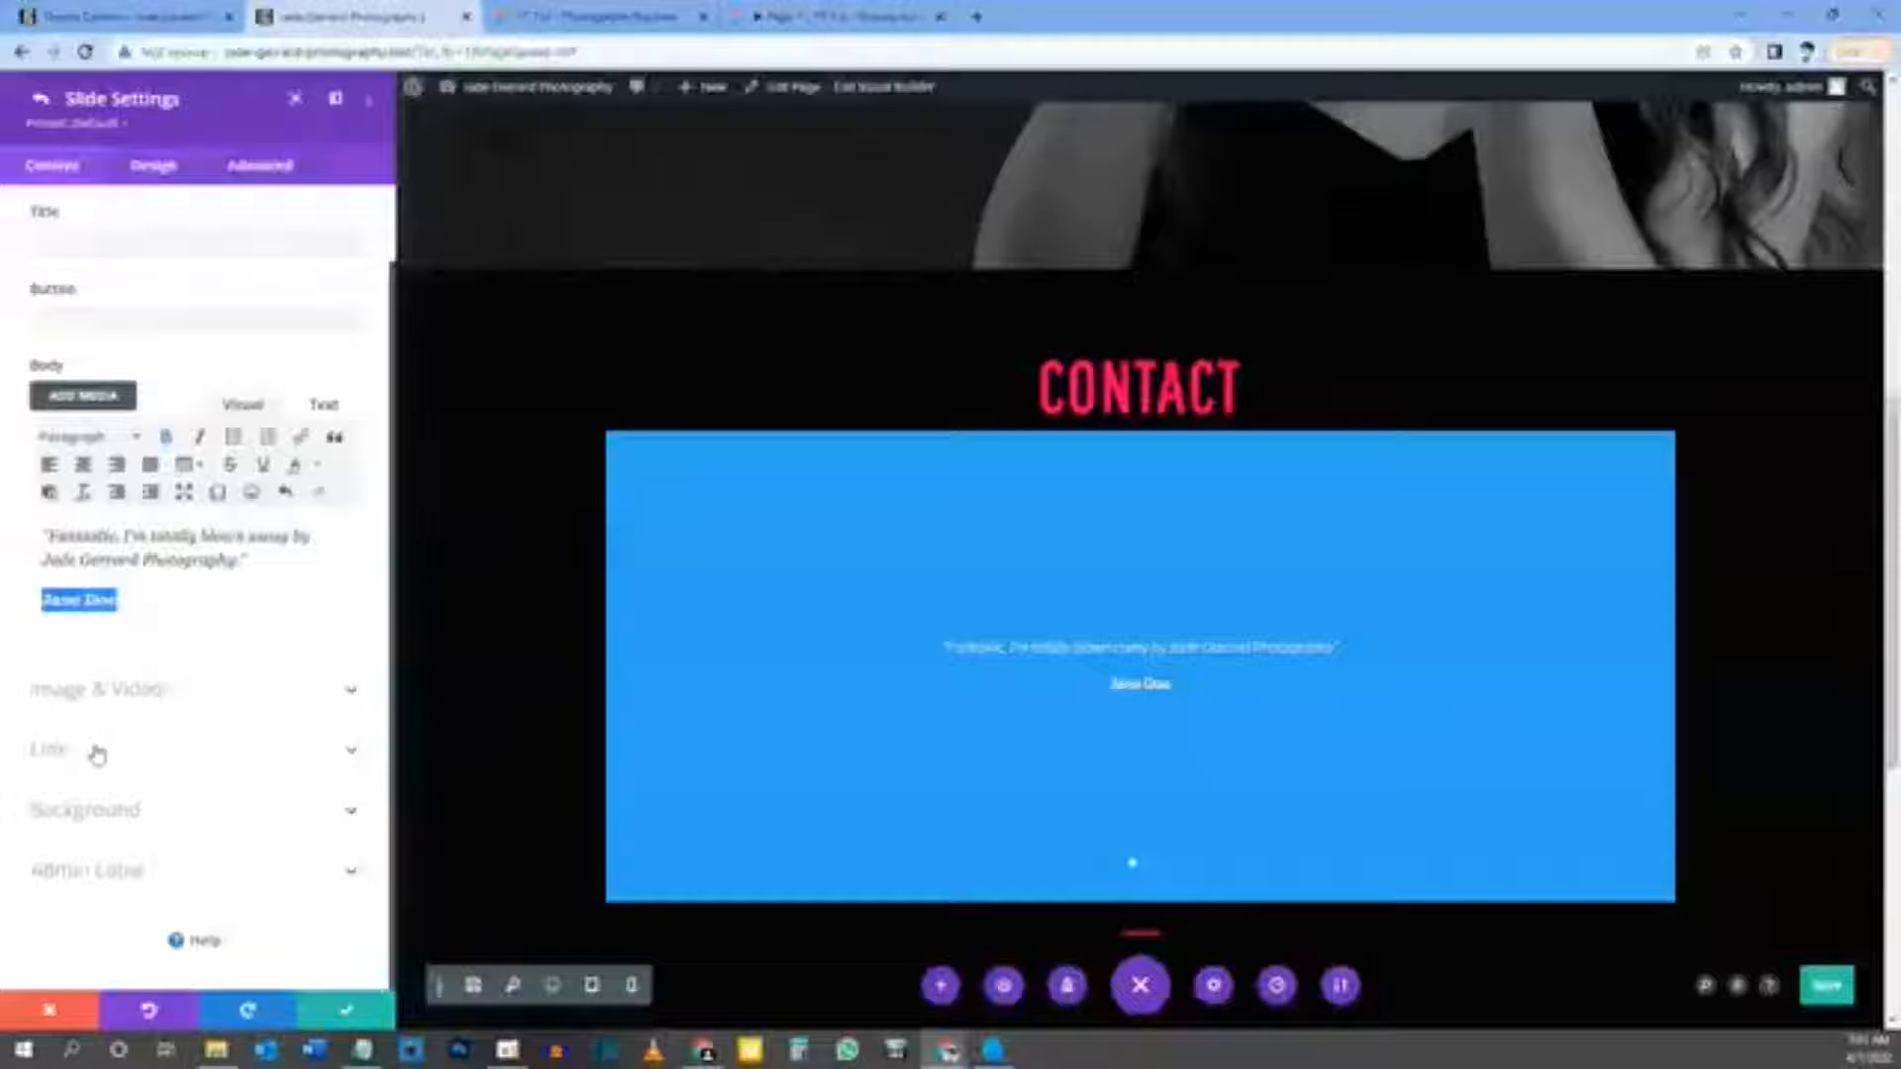
click(104, 818)
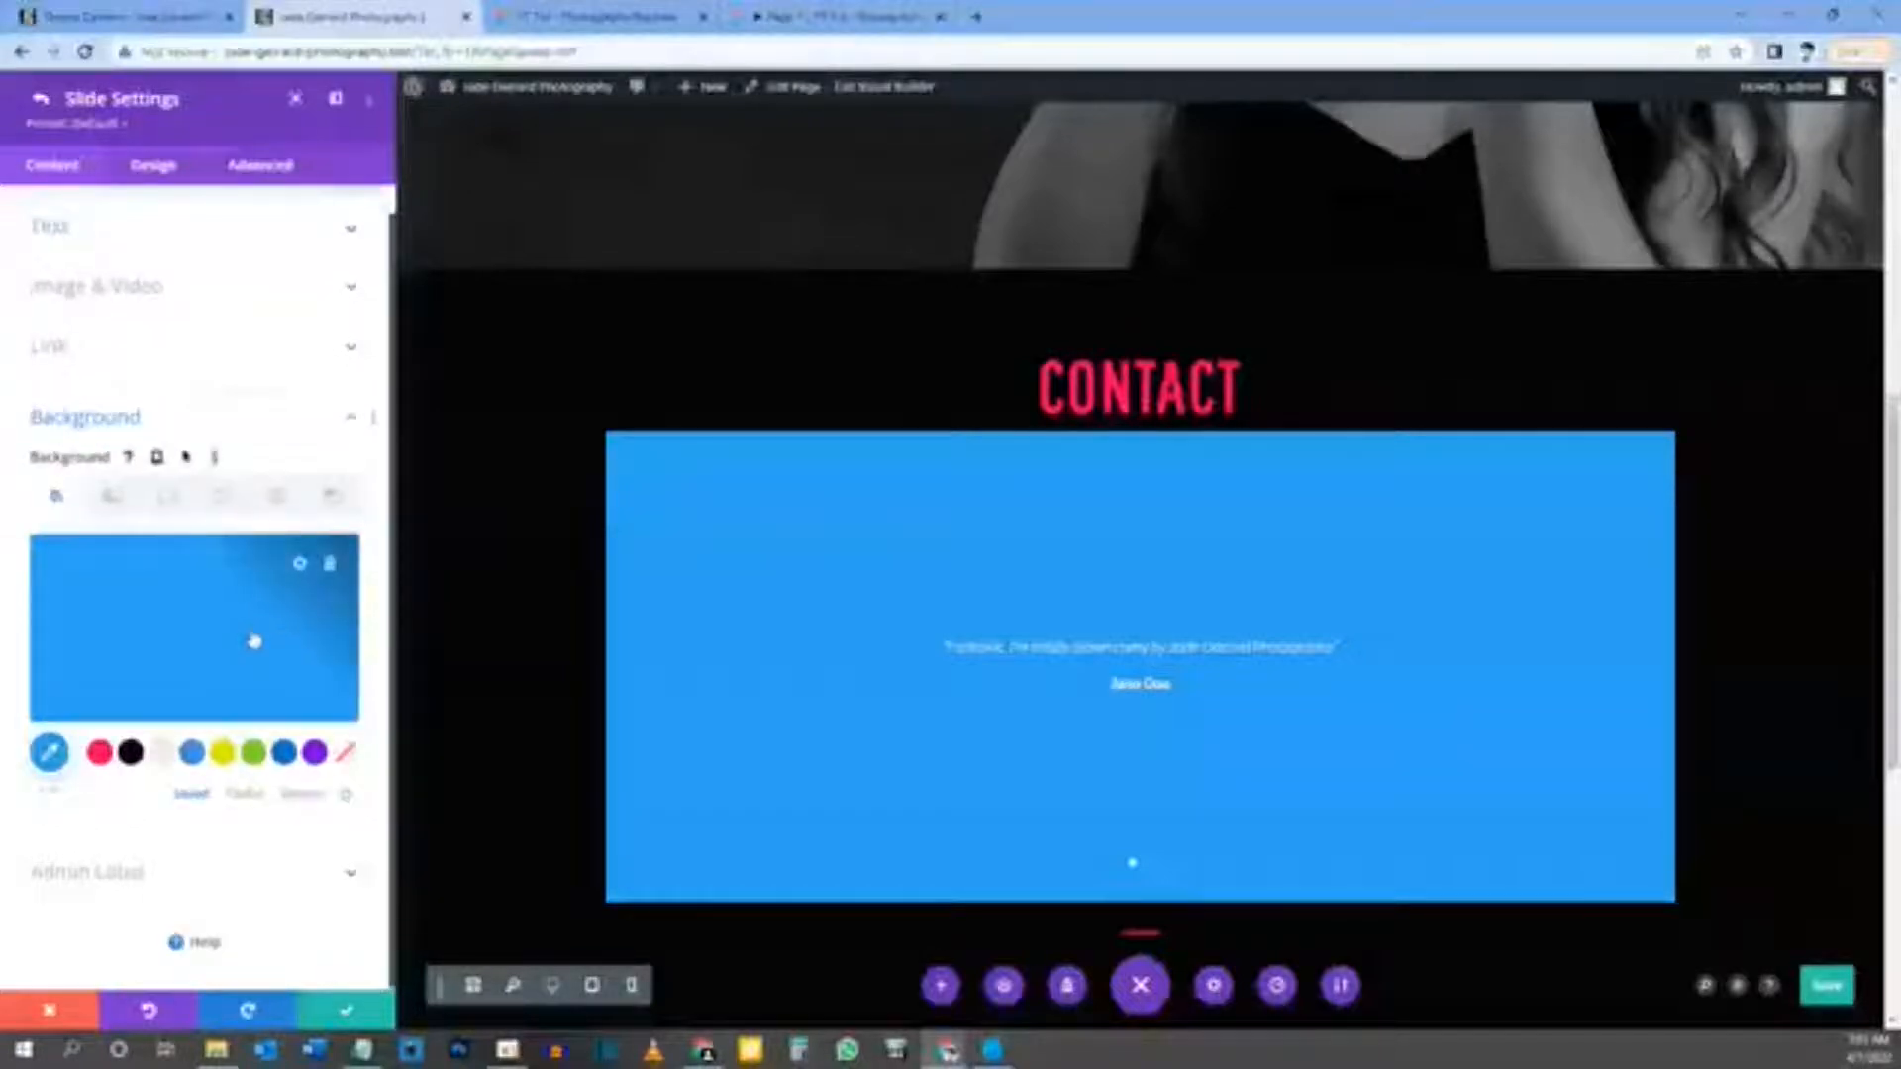
click(346, 755)
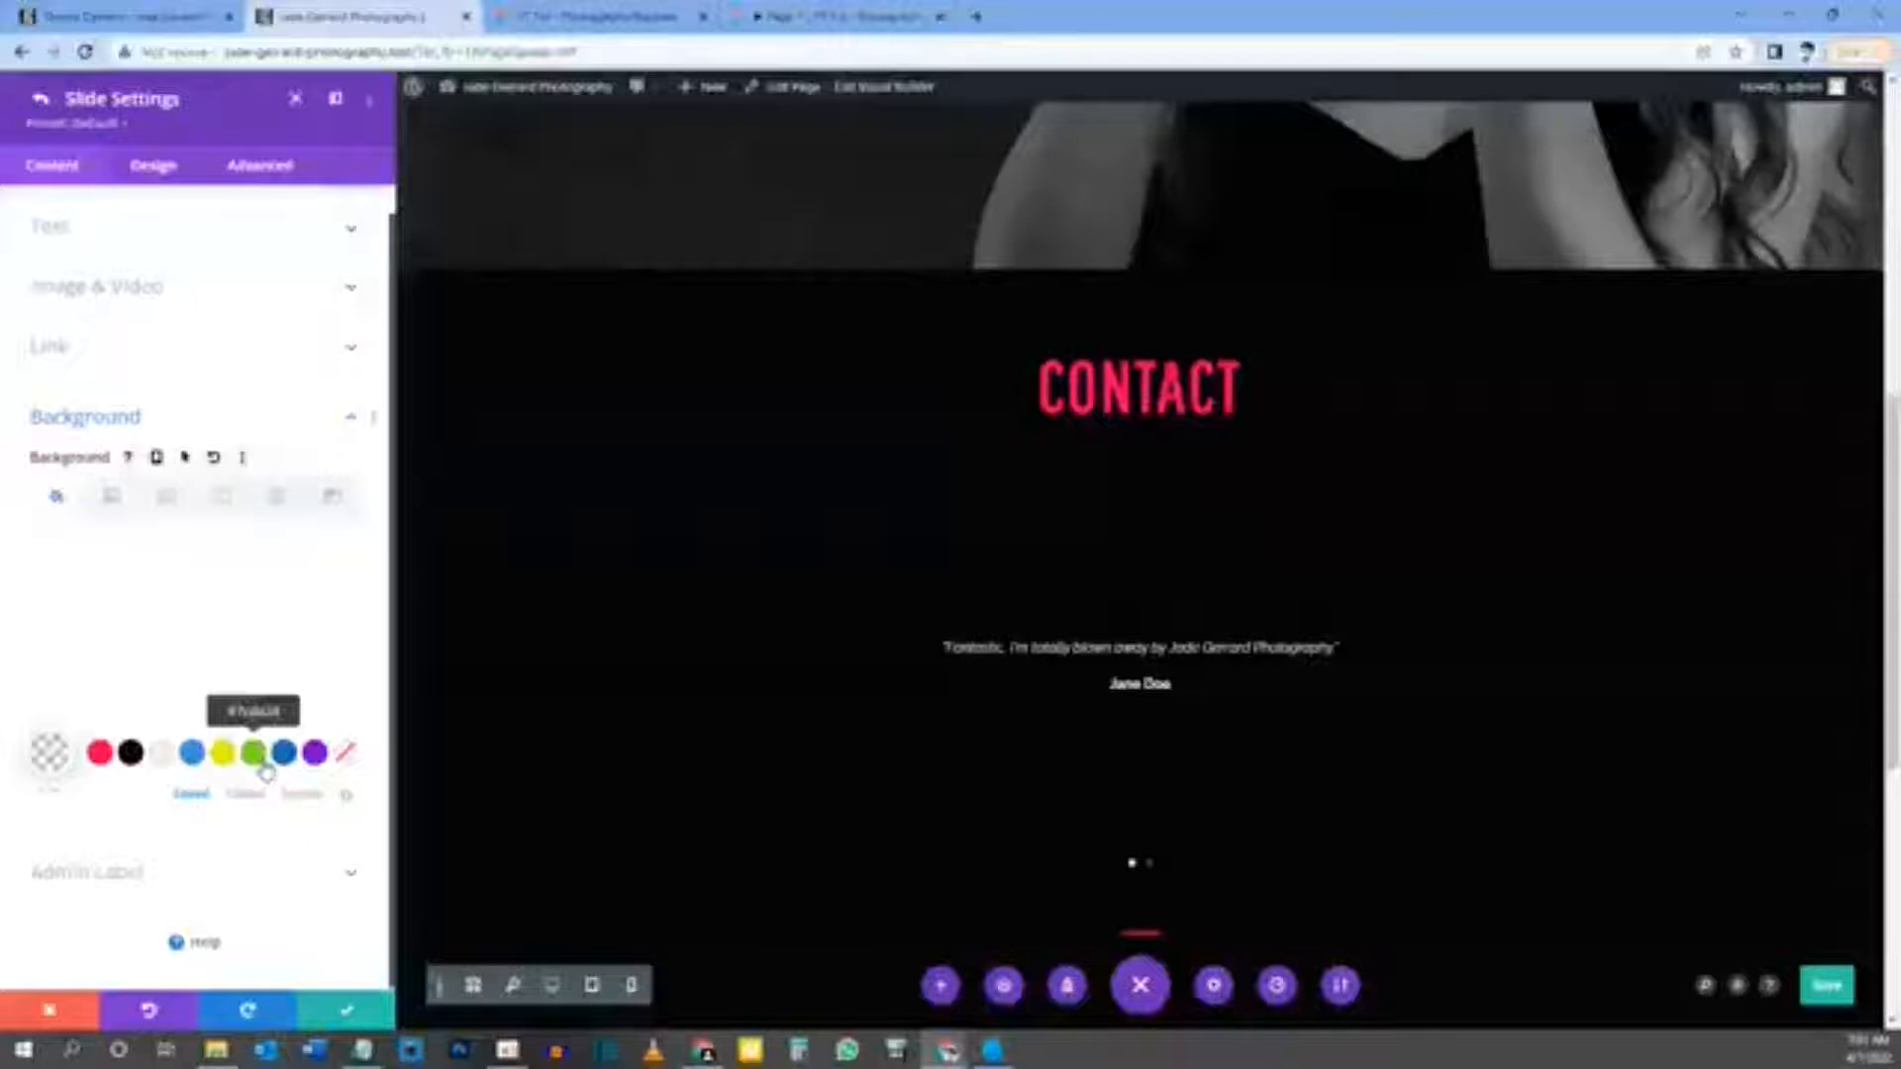
Step: Review the slide's overlay and navigation design settings and compare the slider navigation with the Figma prototype
click(149, 169)
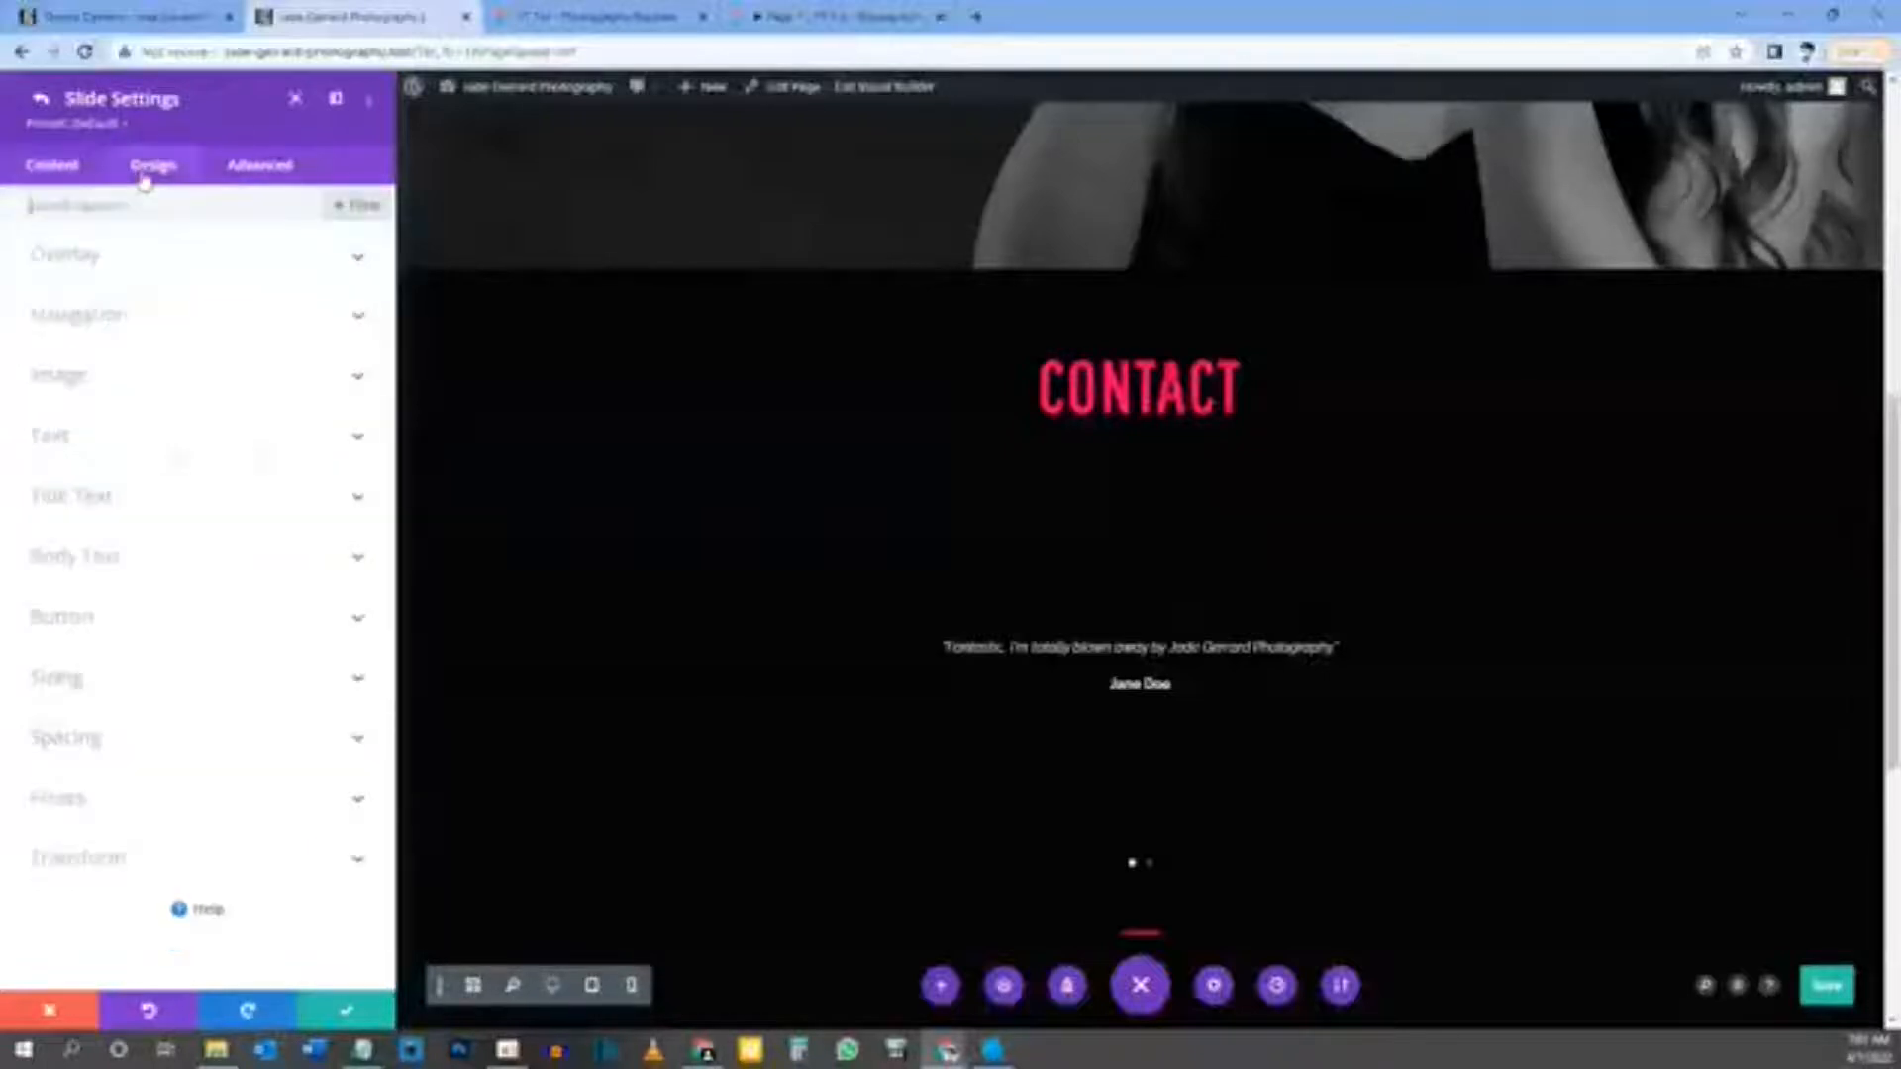
click(109, 257)
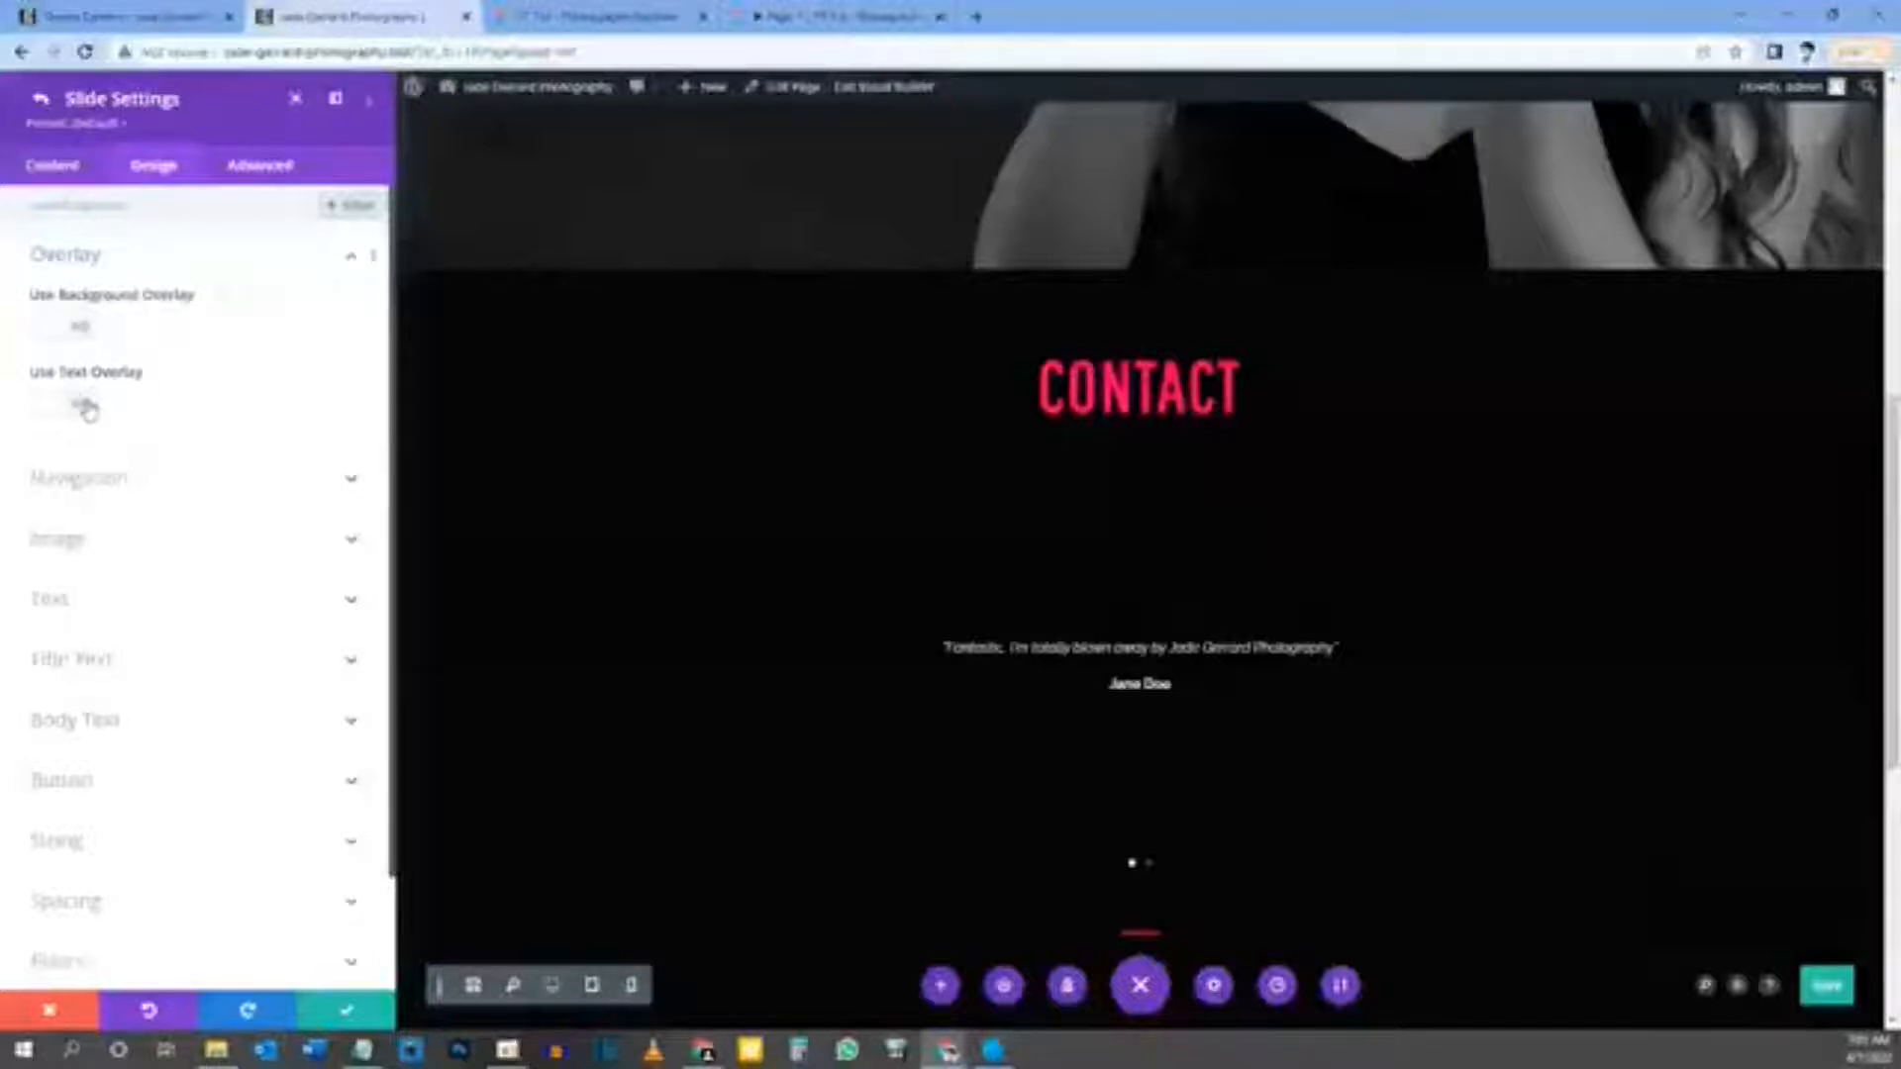
click(88, 258)
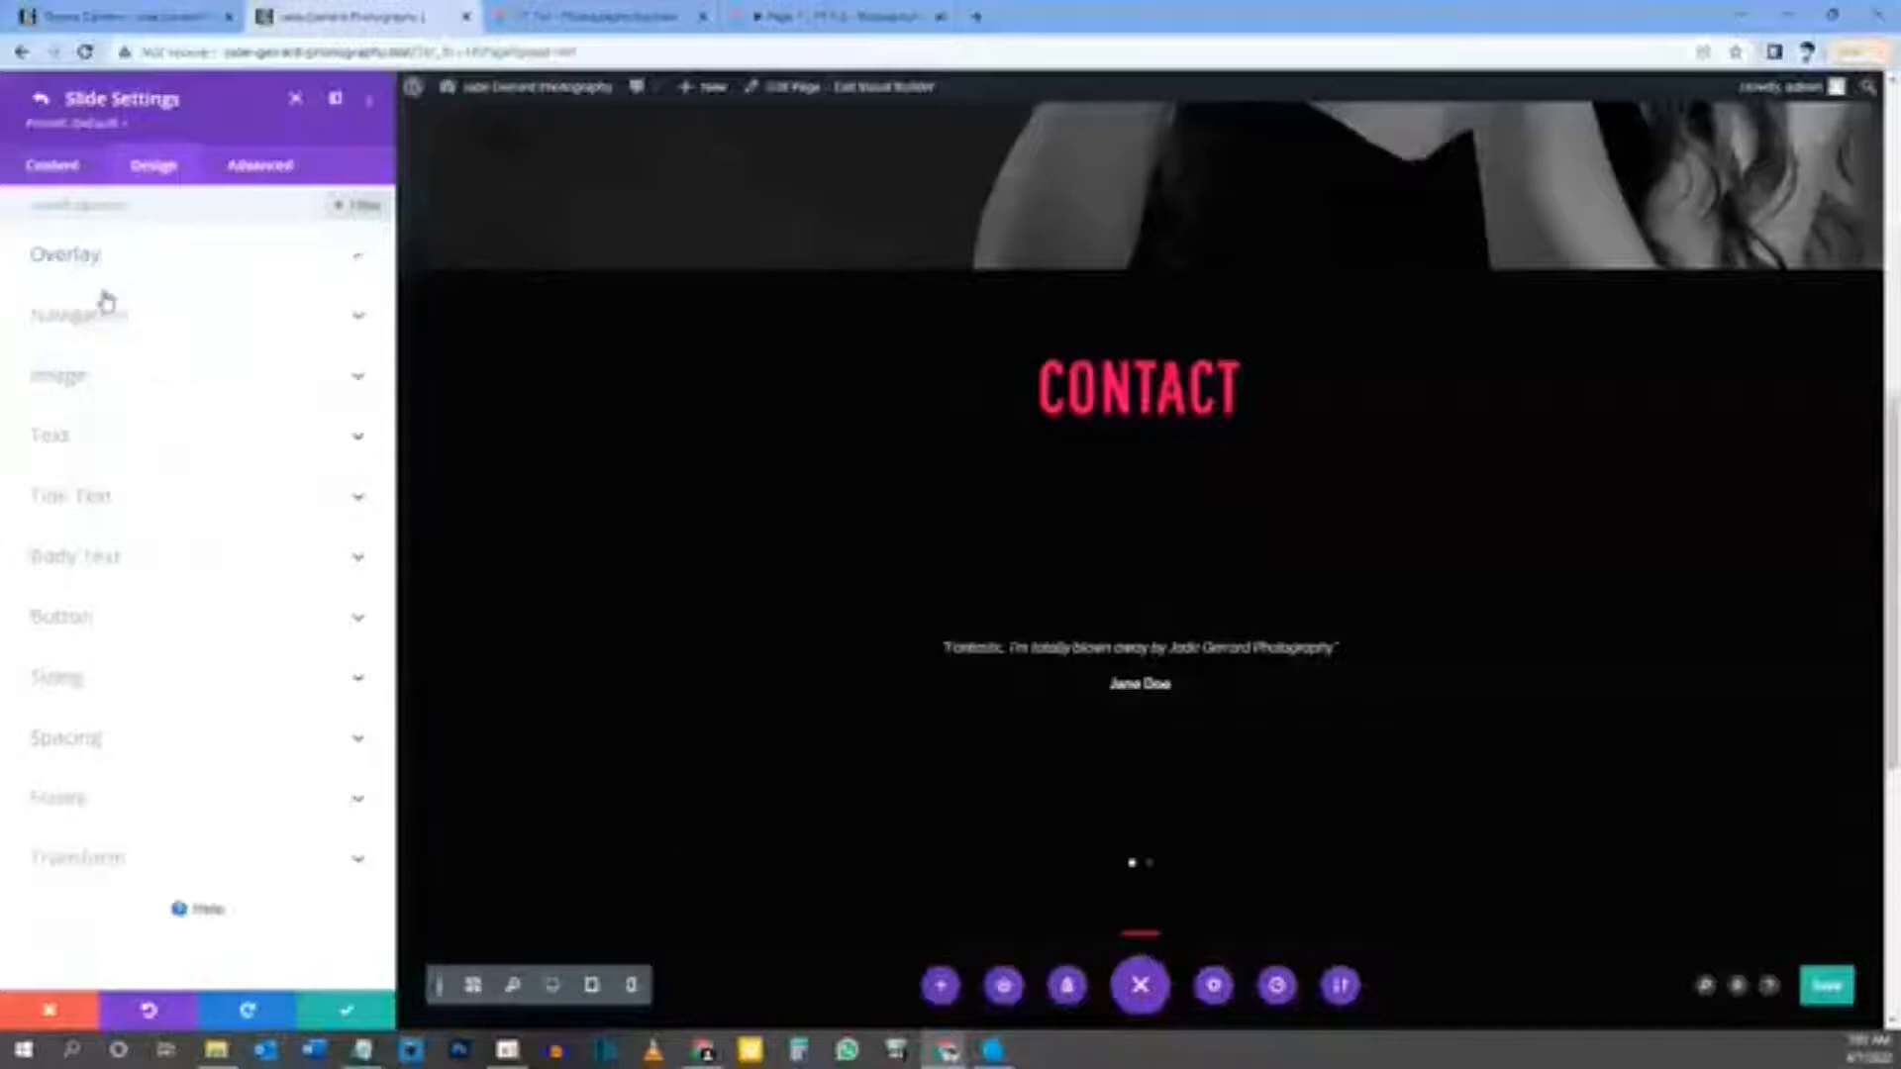
click(103, 310)
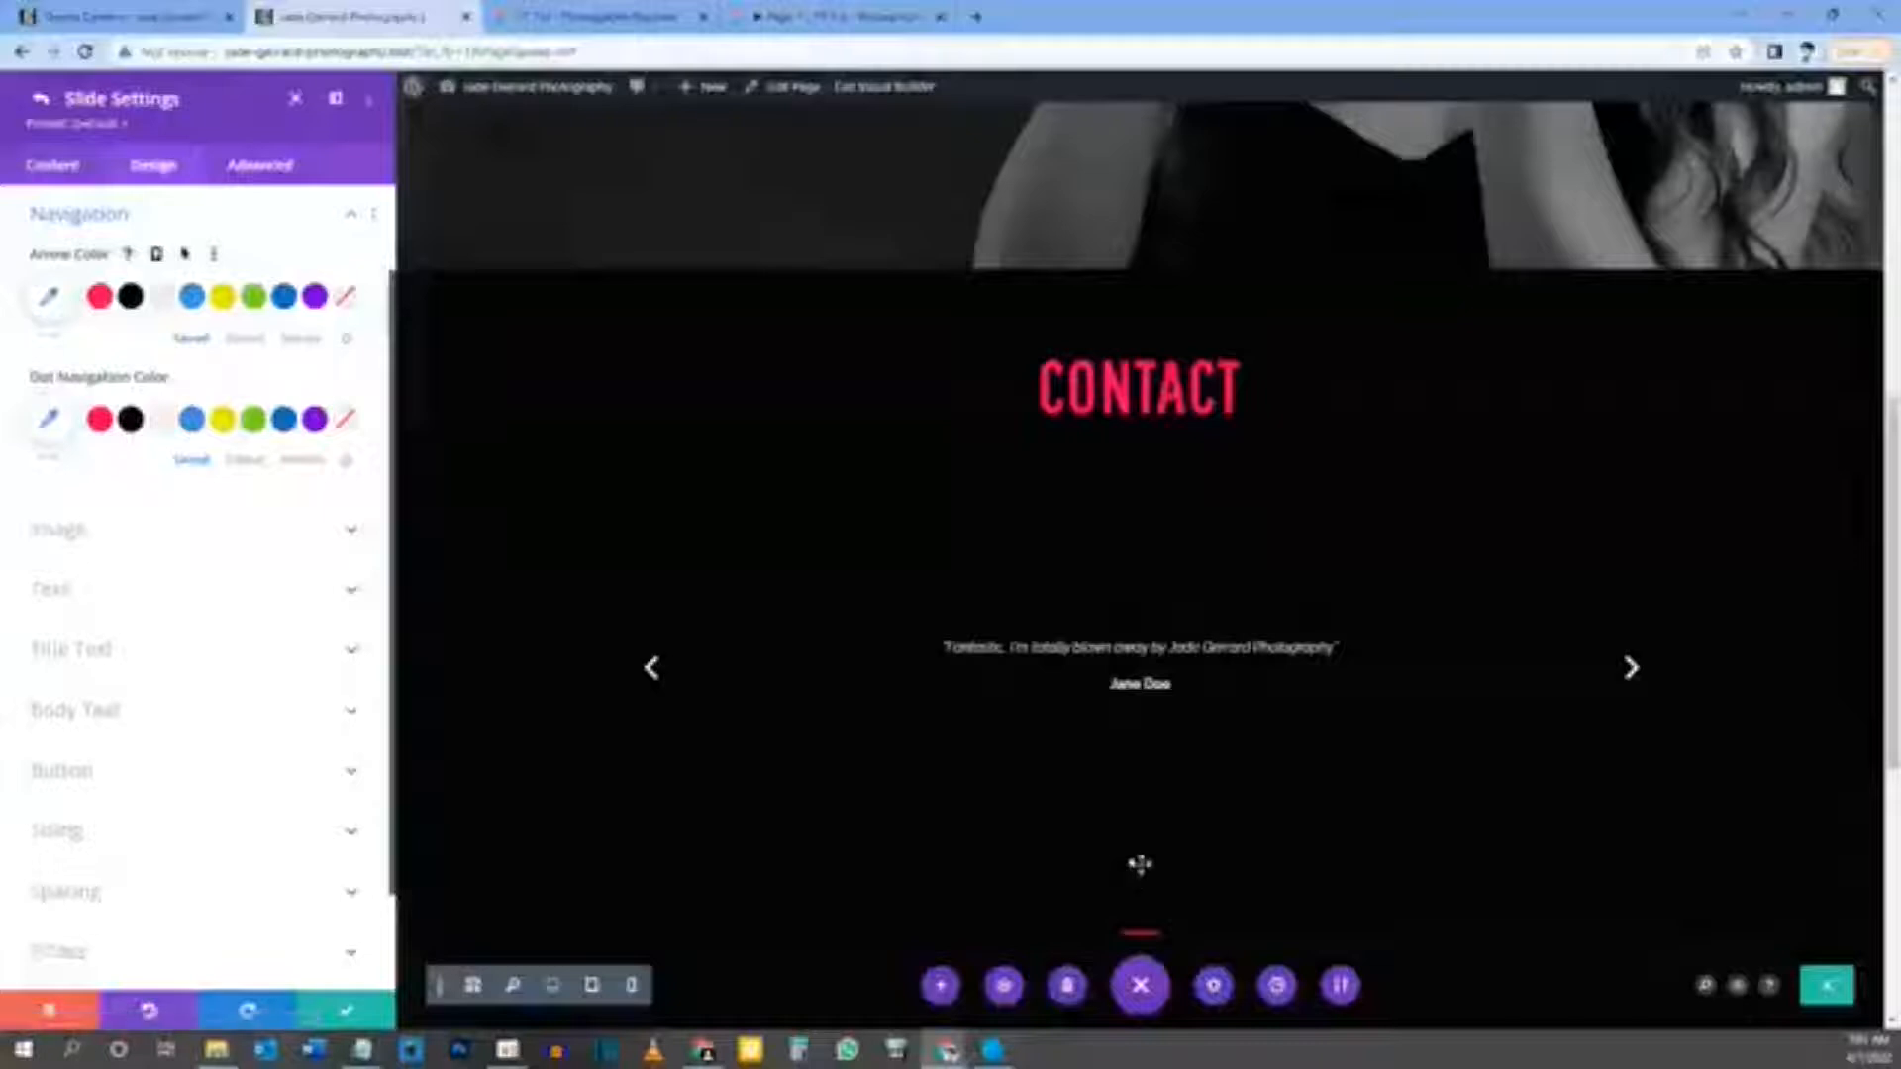
click(836, 16)
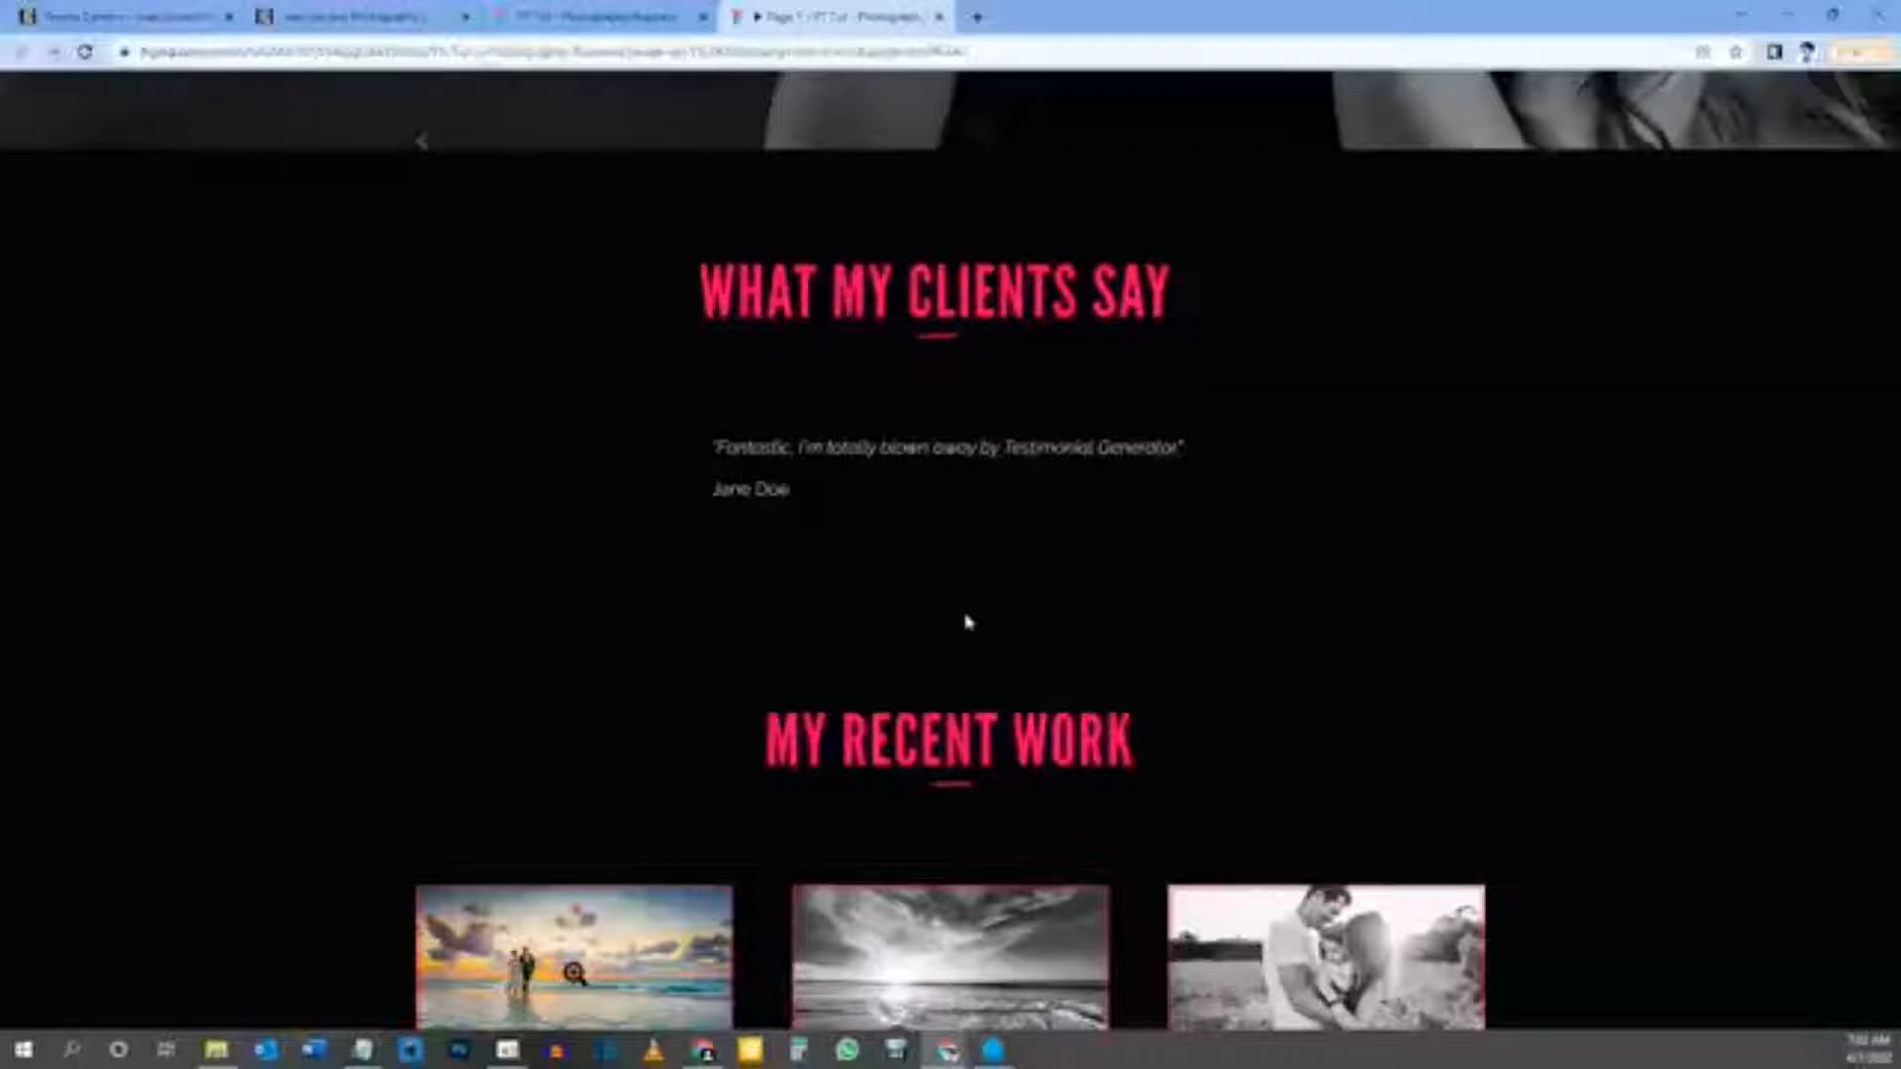
click(414, 21)
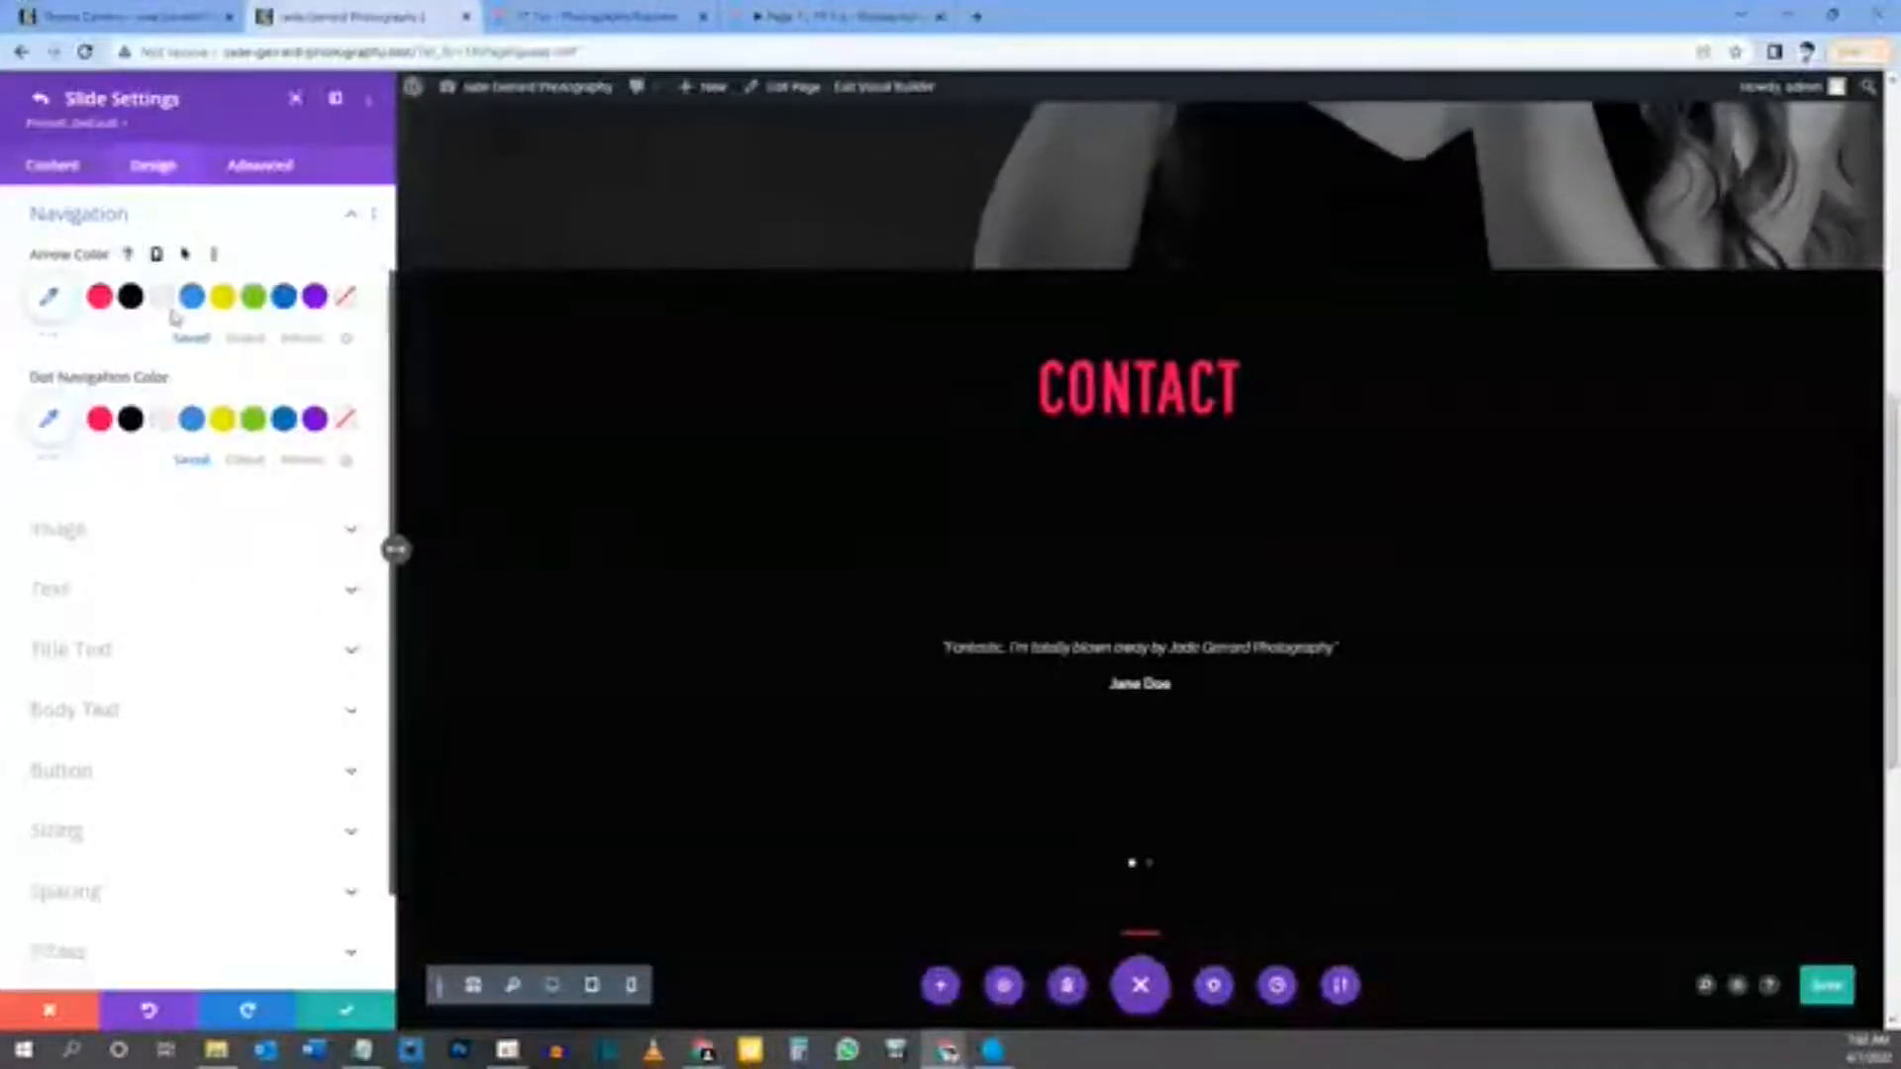
Step: Inspect the fill colour and opacity of the testimonial section's navigation arrows in the Figma desktop design
click(613, 12)
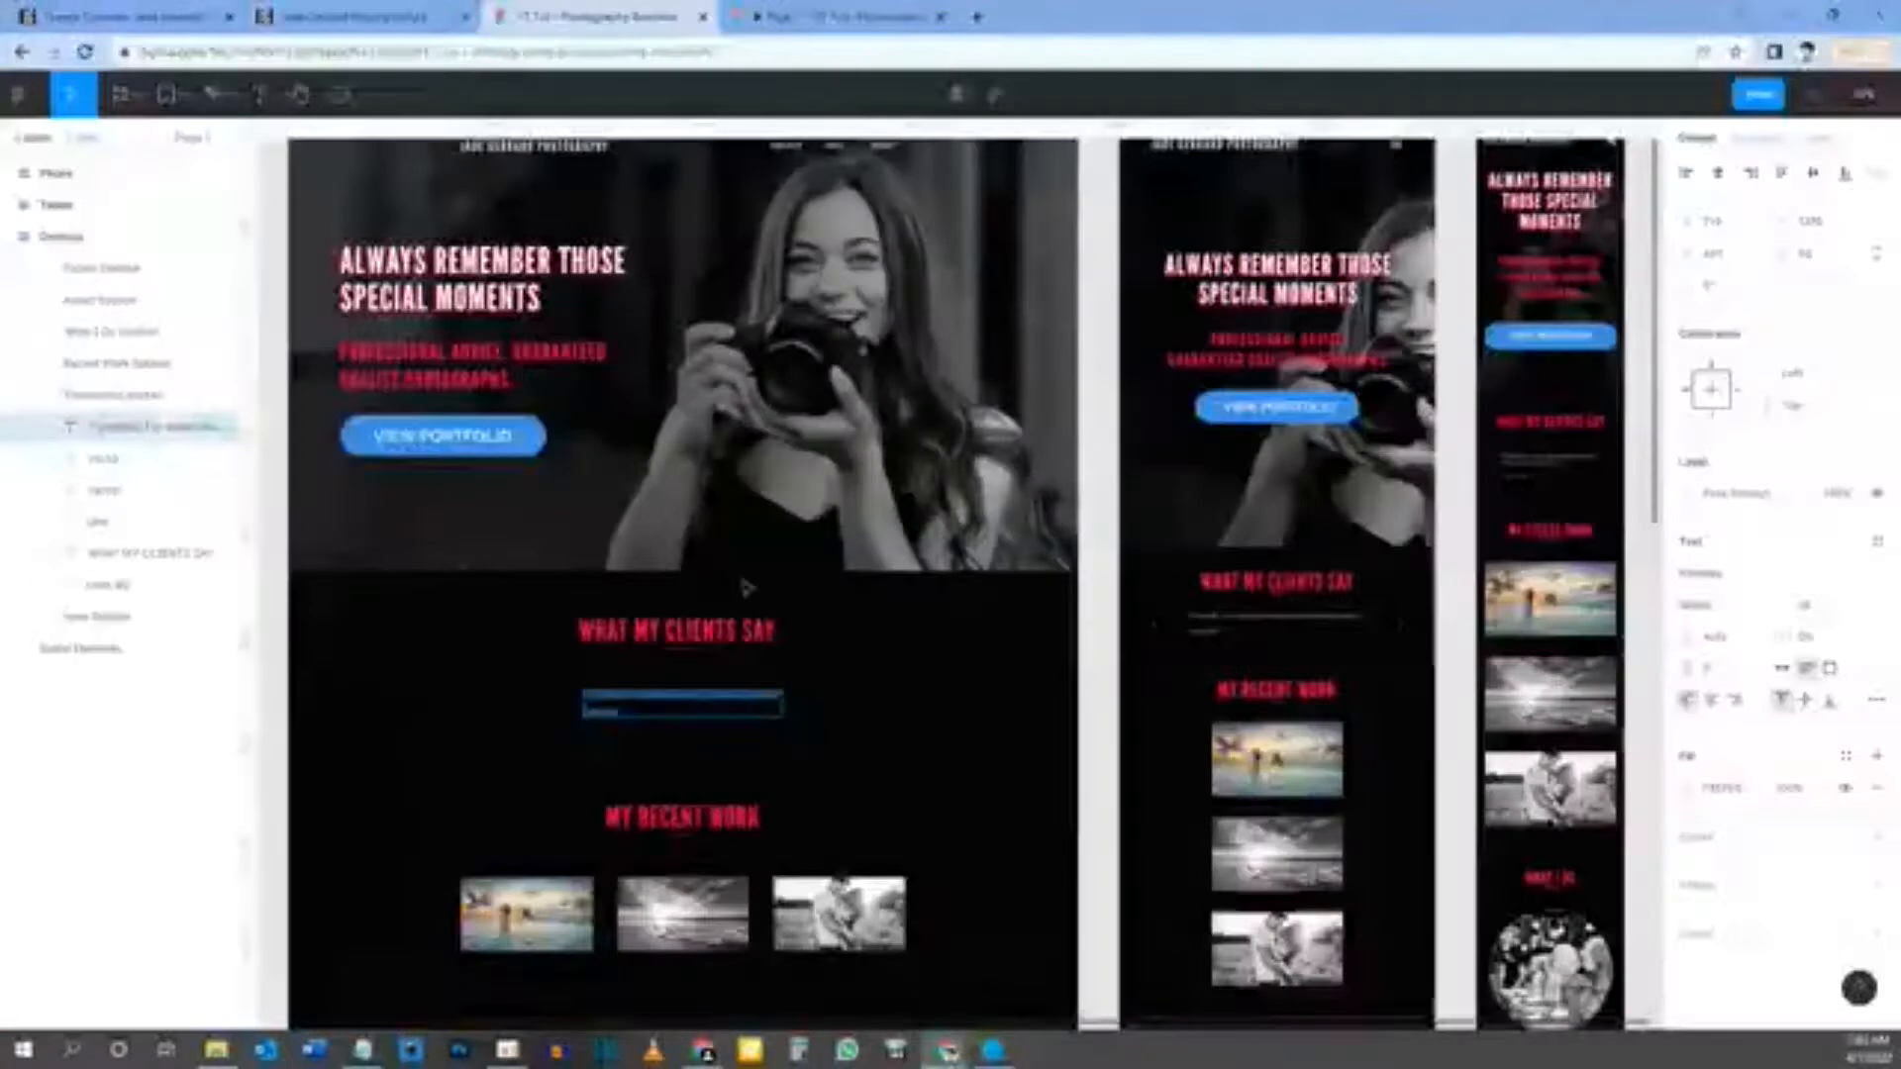
click(465, 574)
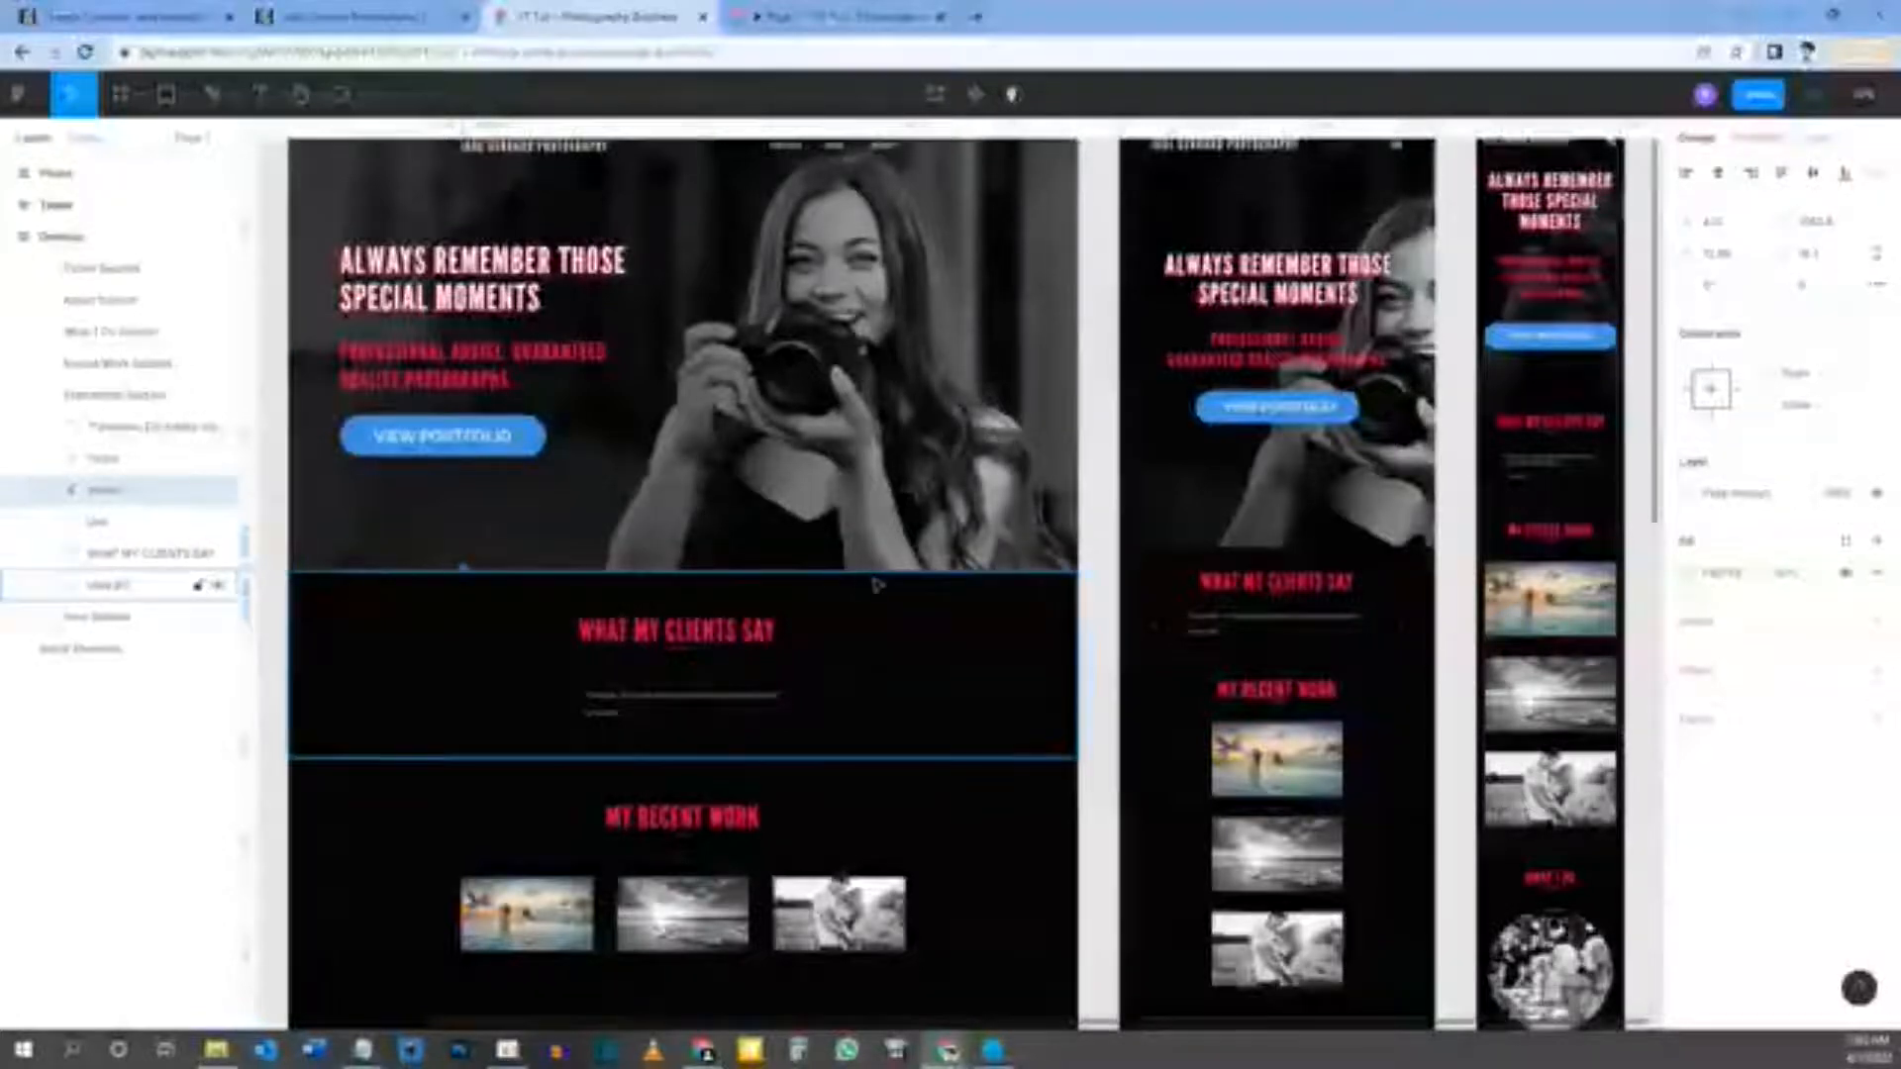
shift+click(751, 692)
drag(751, 697, 752, 701)
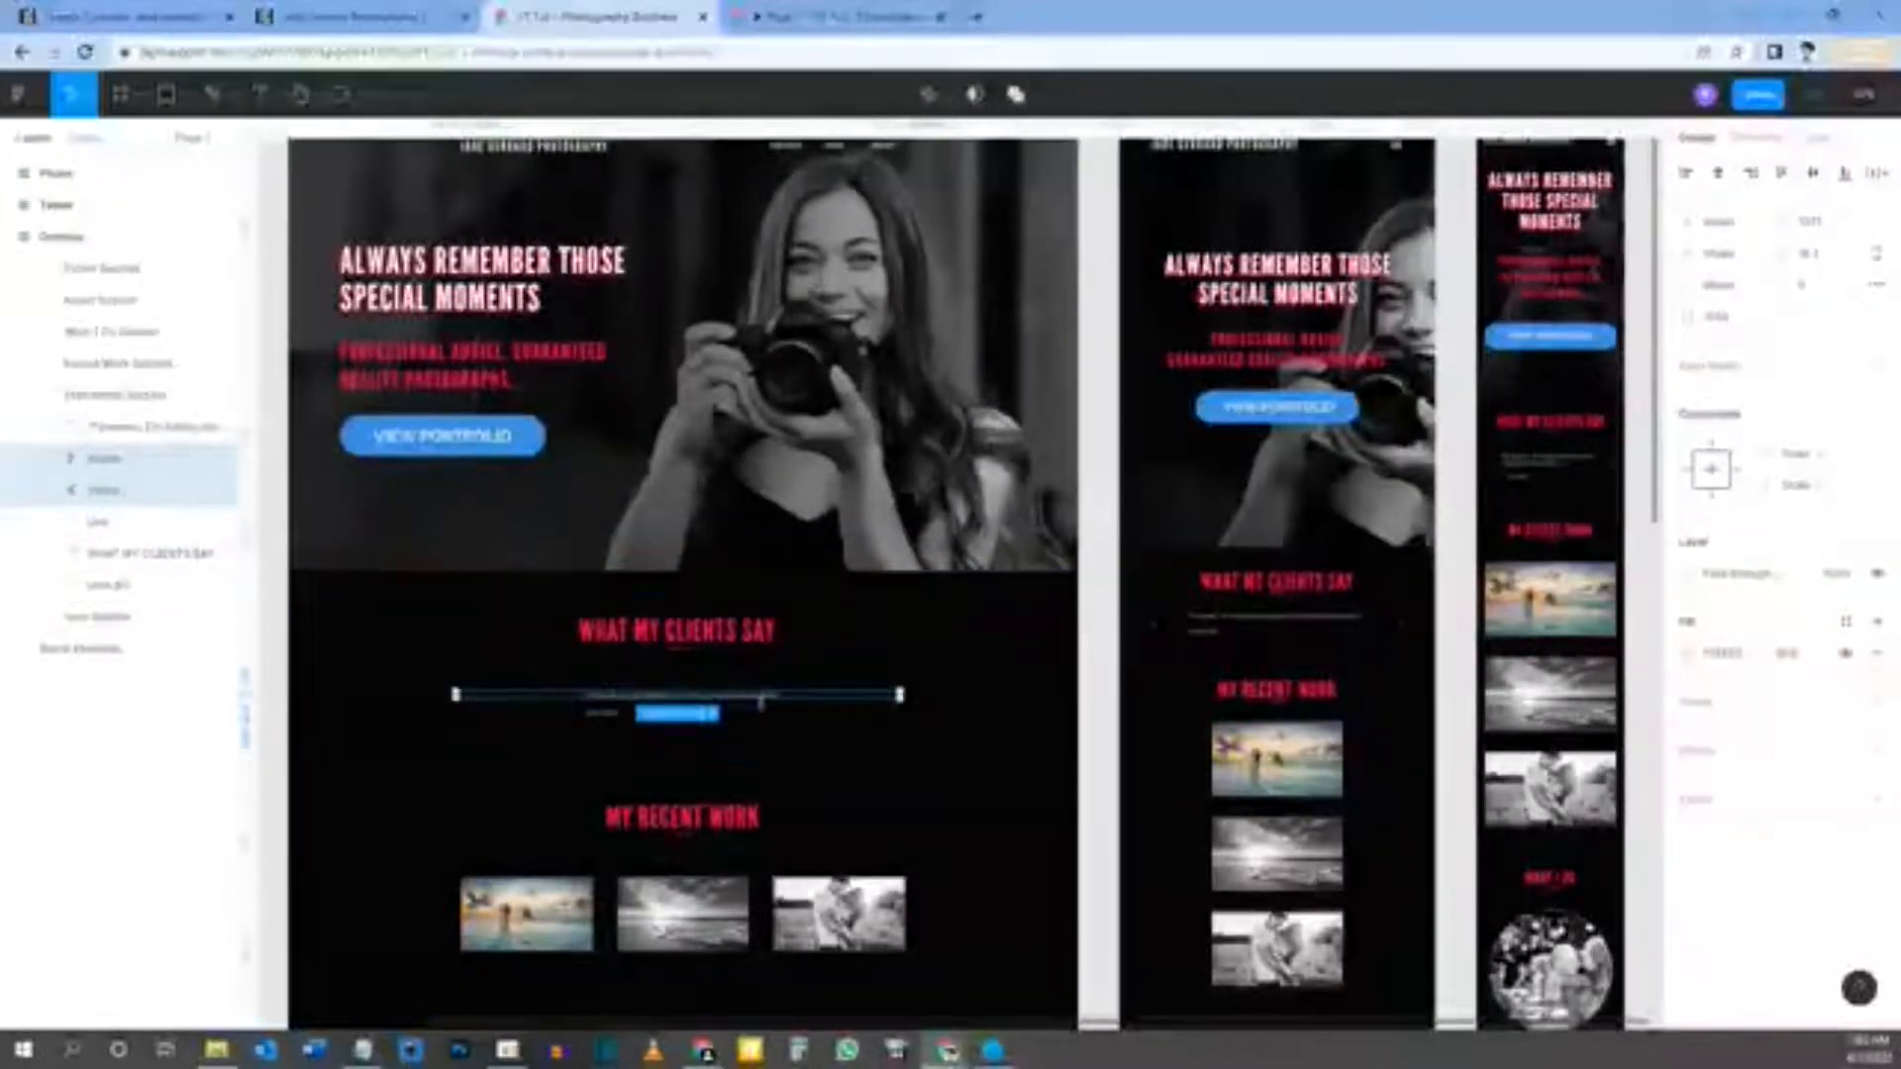
scroll(785, 733, up, 5)
drag(958, 692, 958, 713)
click(1151, 878)
drag(1150, 879, 1353, 819)
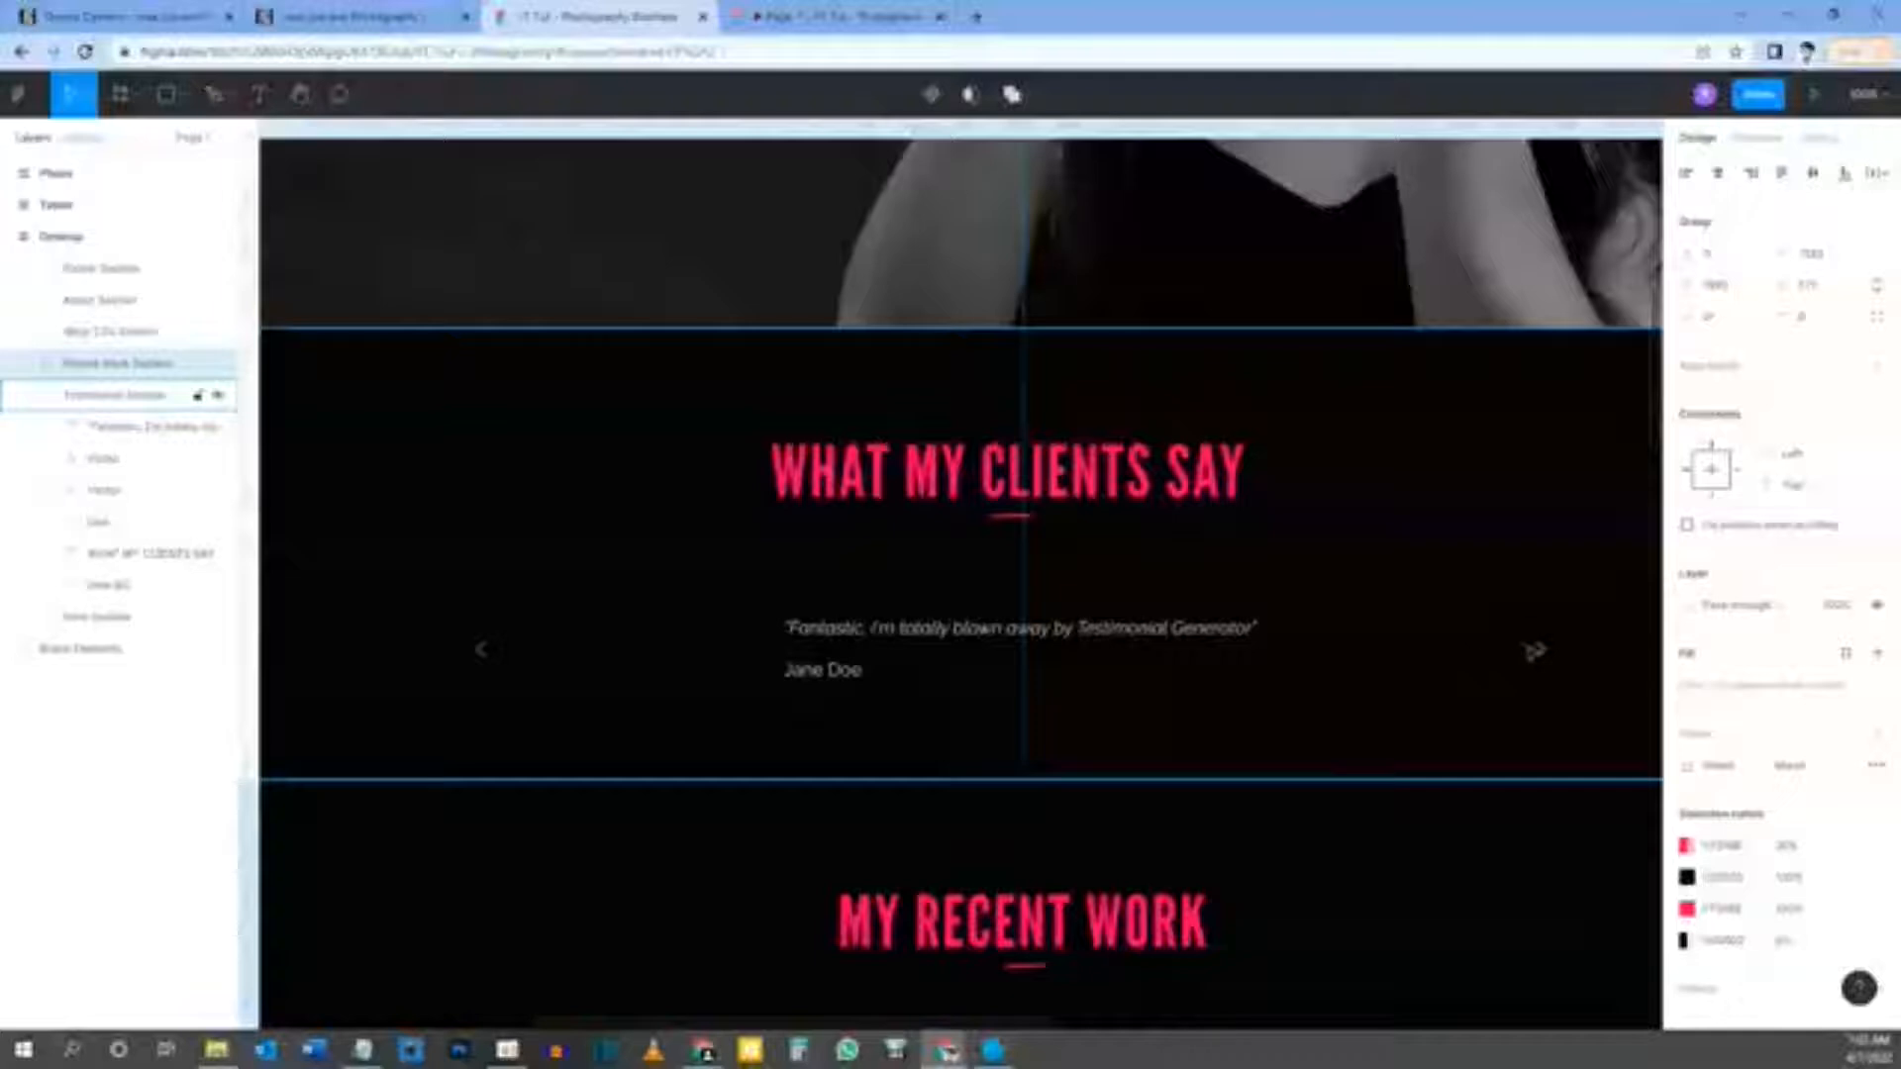
click(1540, 650)
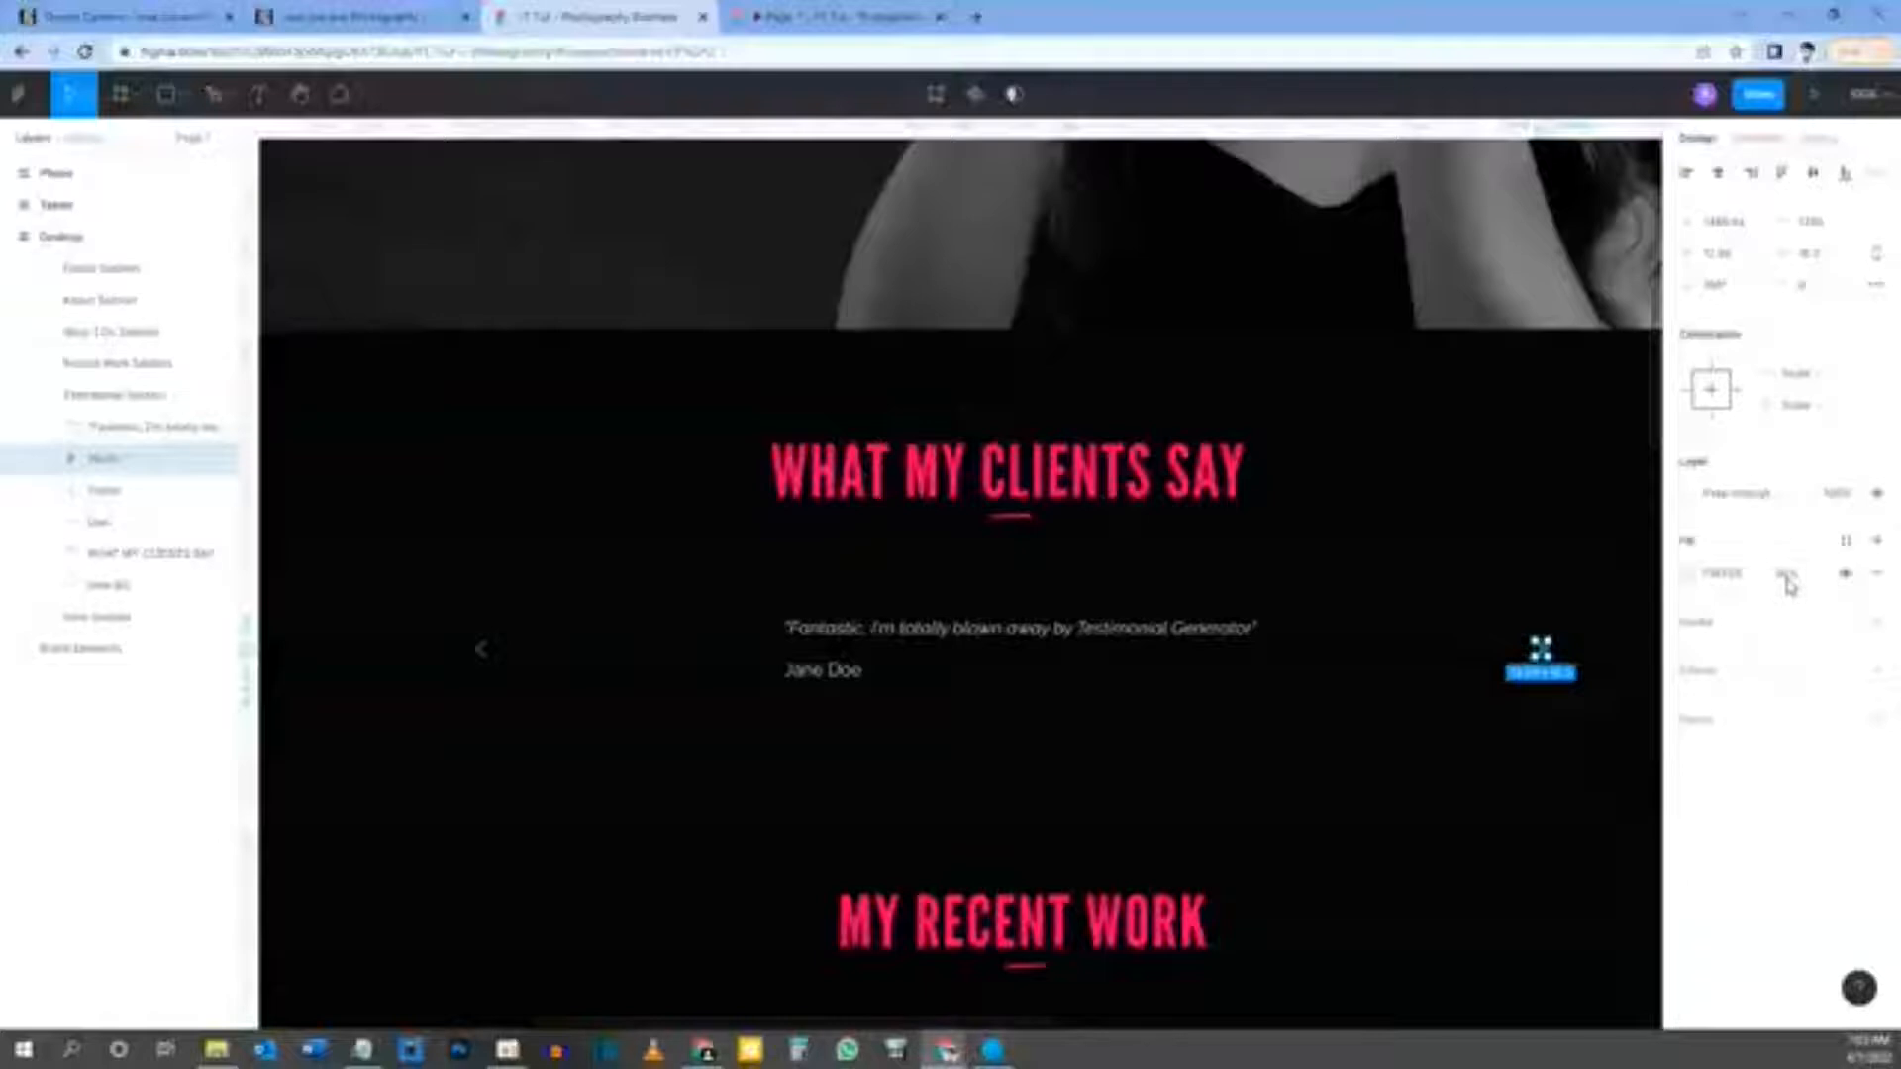
Step: Set the slide's arrow colour to the saved off-white at about 0.3 opacity and make the dot navigation transparent
click(337, 17)
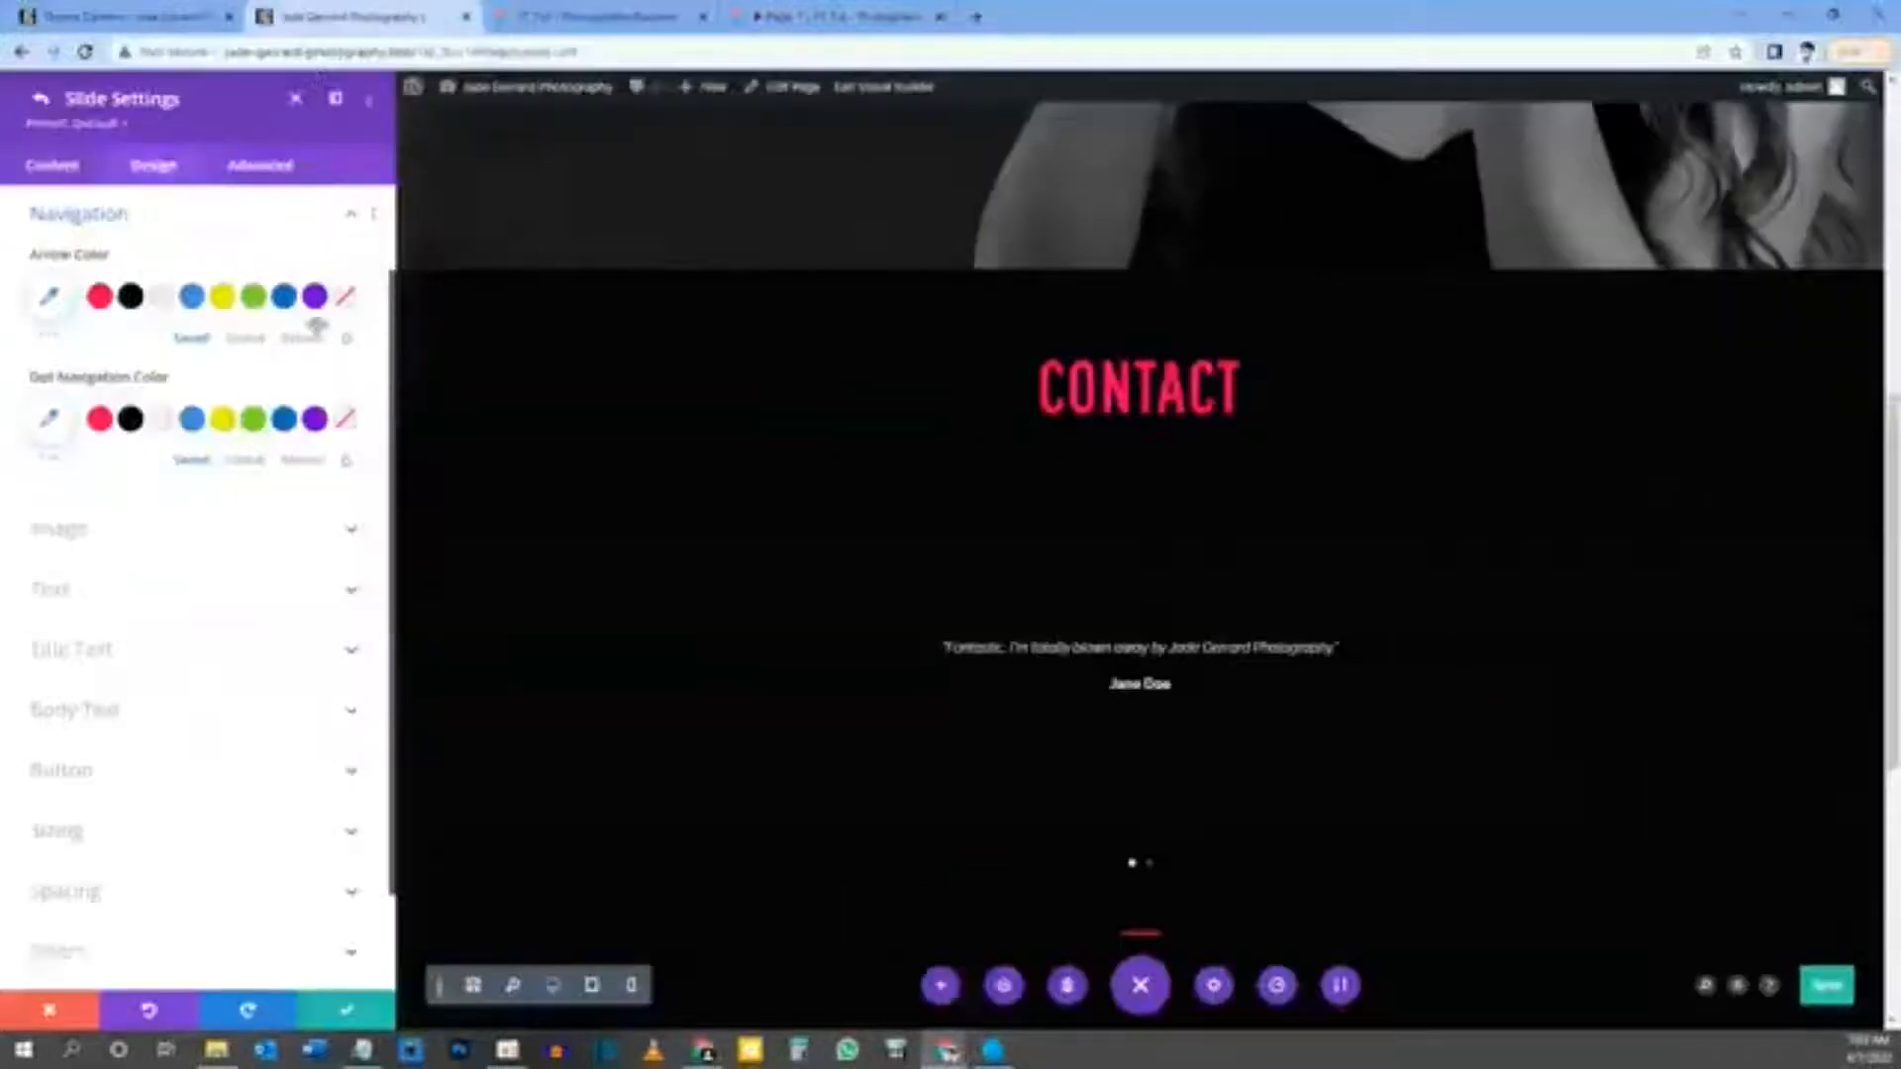
click(160, 303)
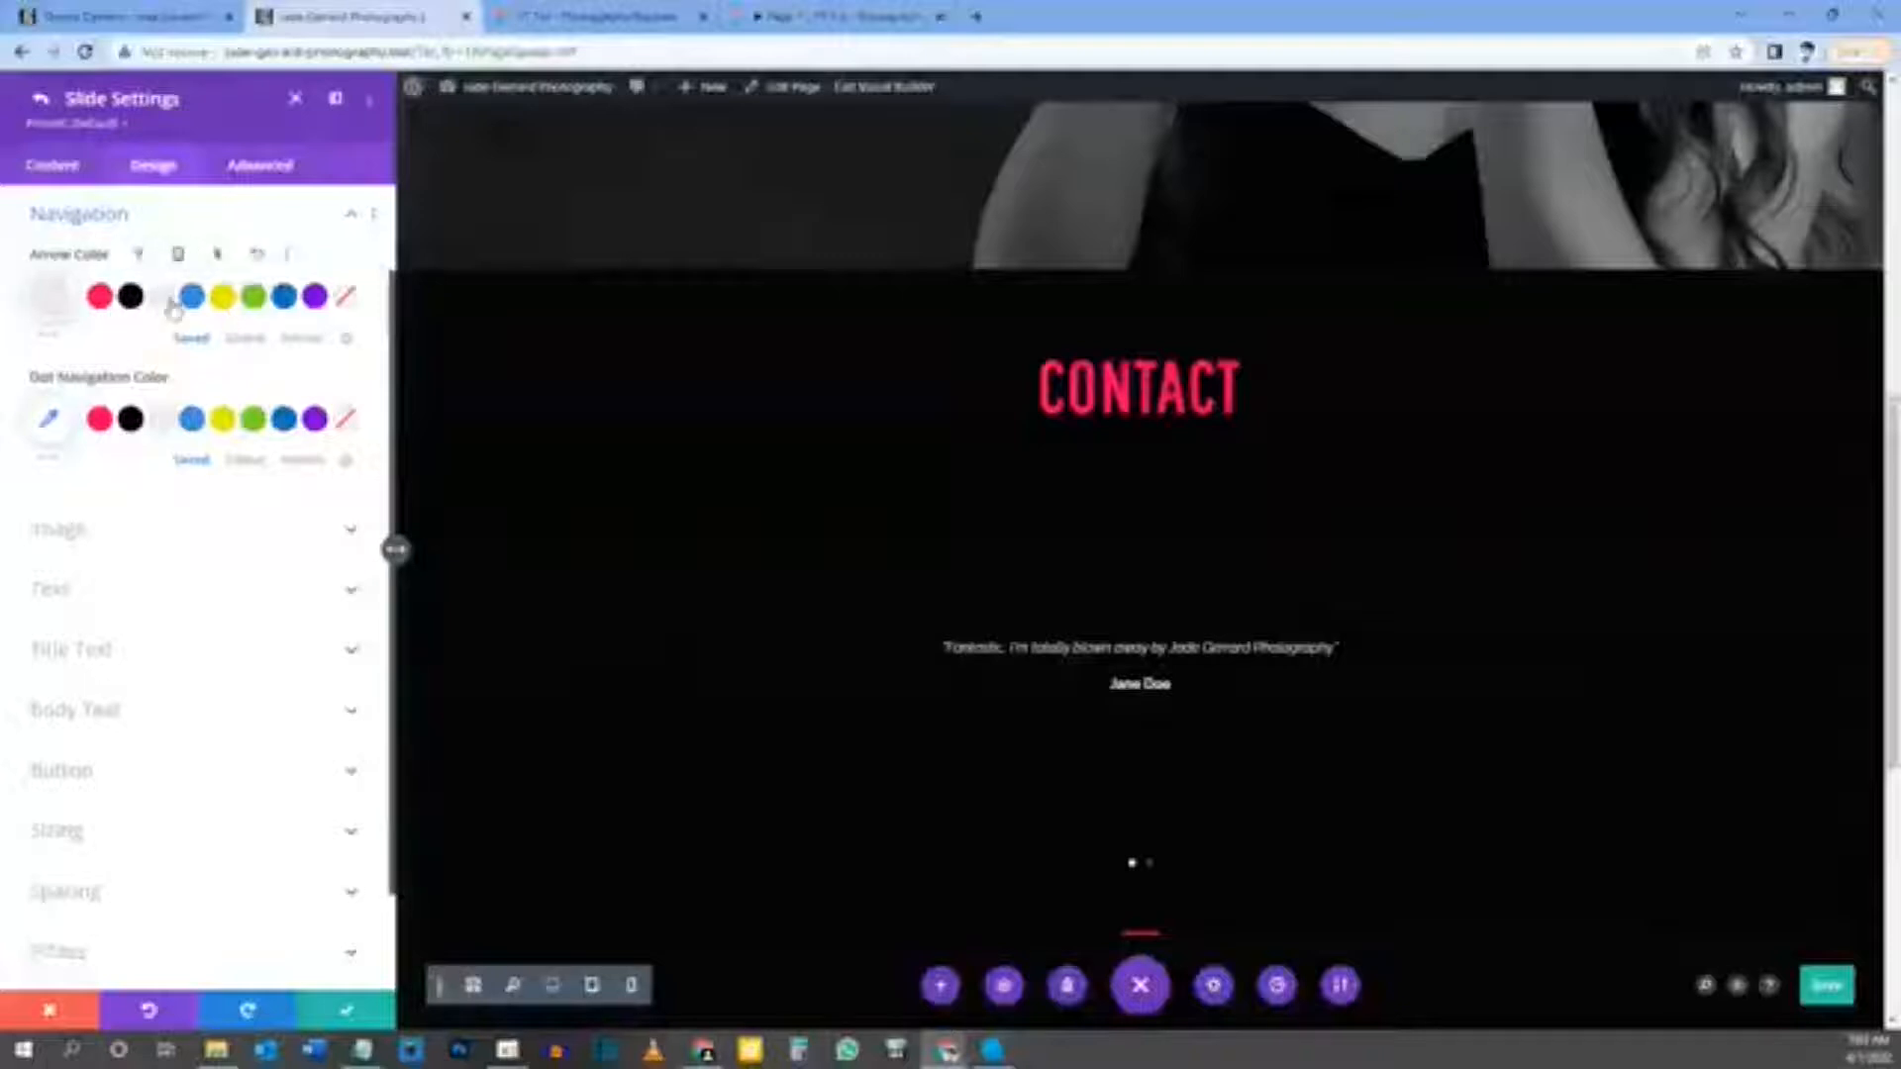
click(53, 301)
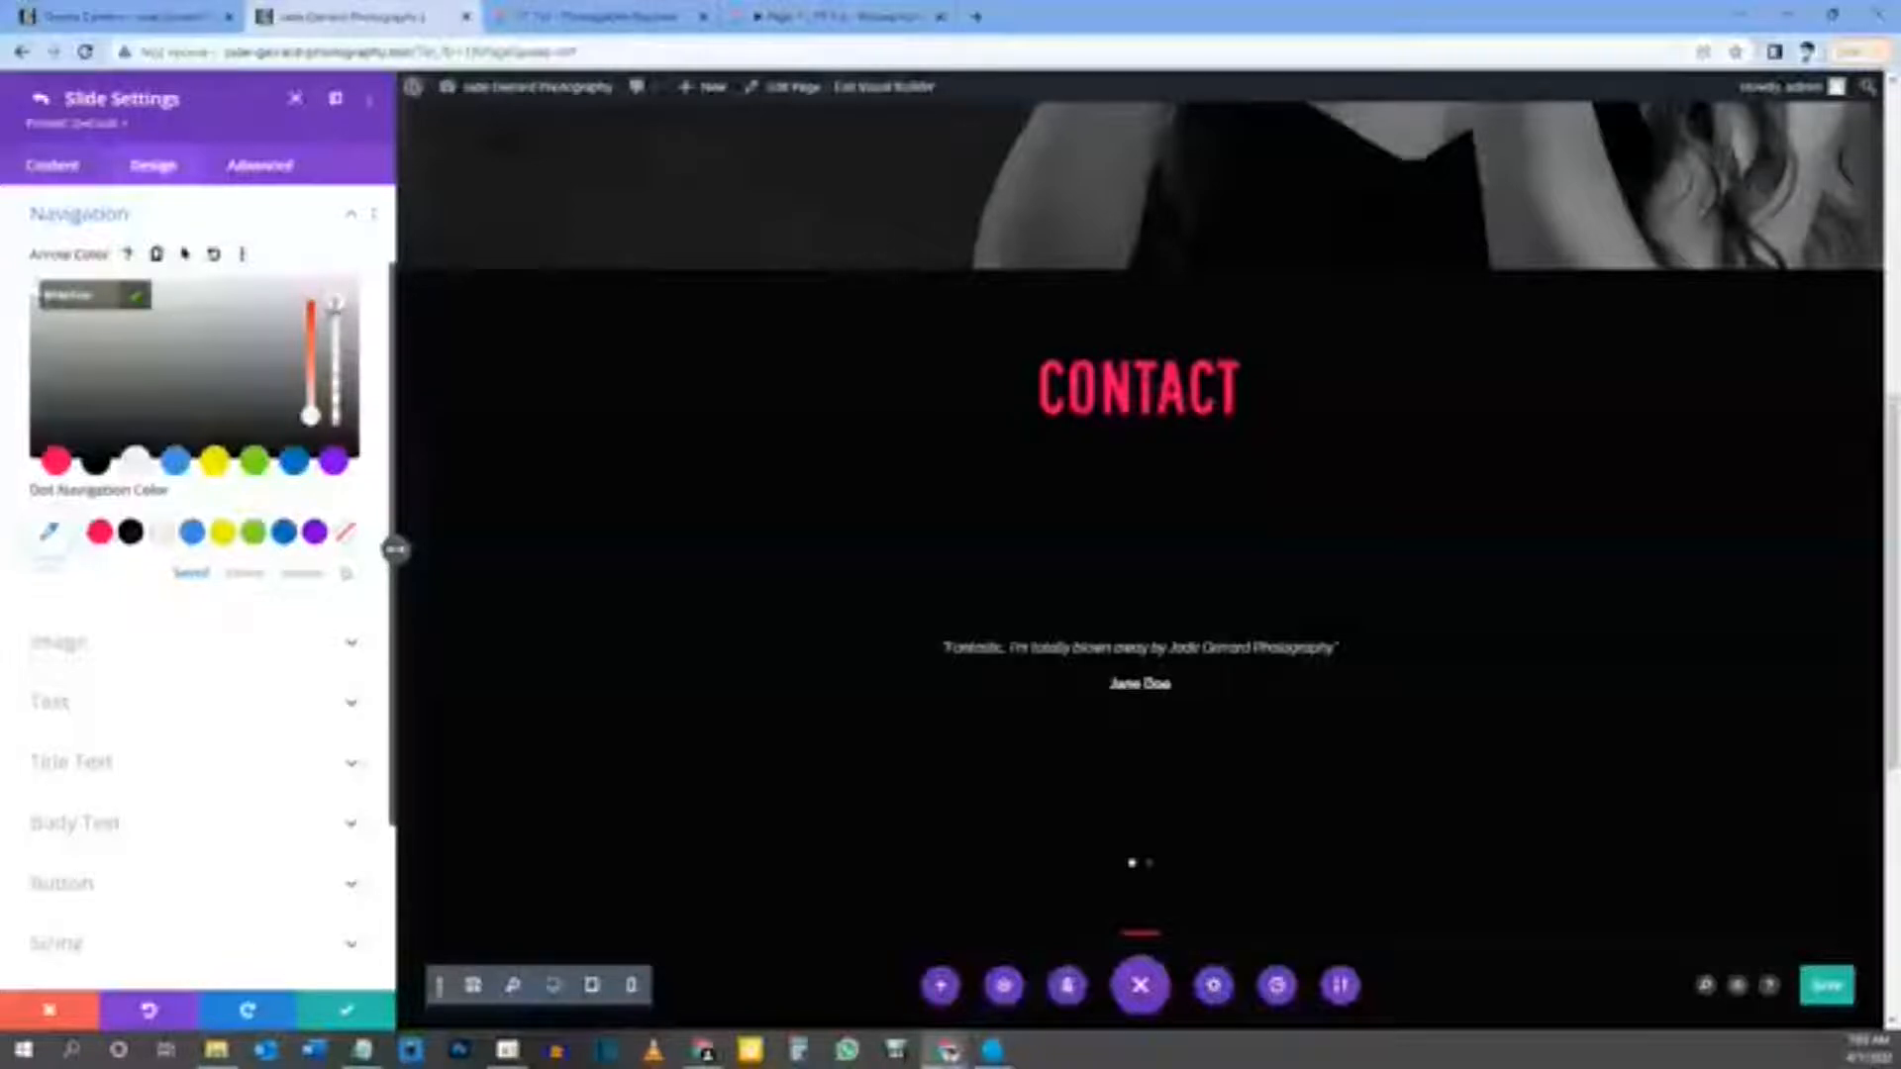
drag(335, 302, 335, 318)
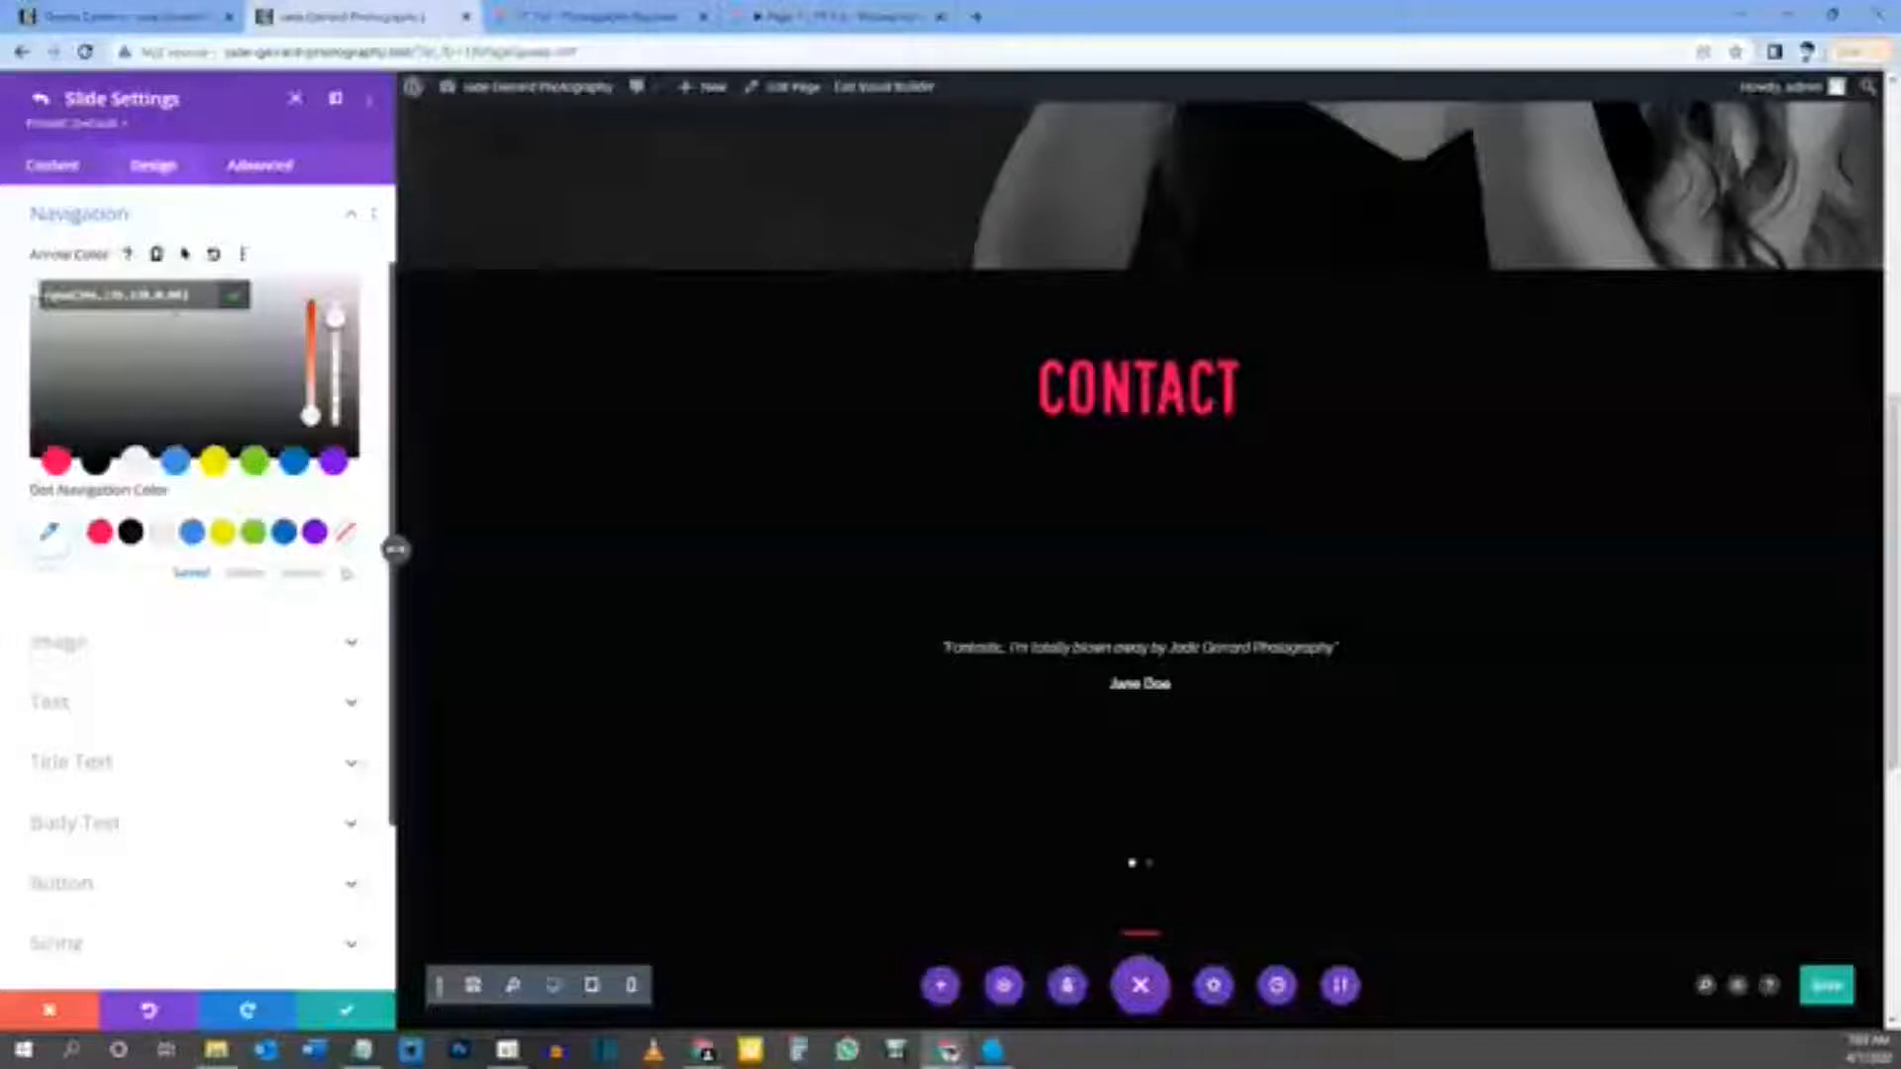
drag(336, 317, 335, 375)
drag(336, 376, 336, 384)
mouse_move(1050, 624)
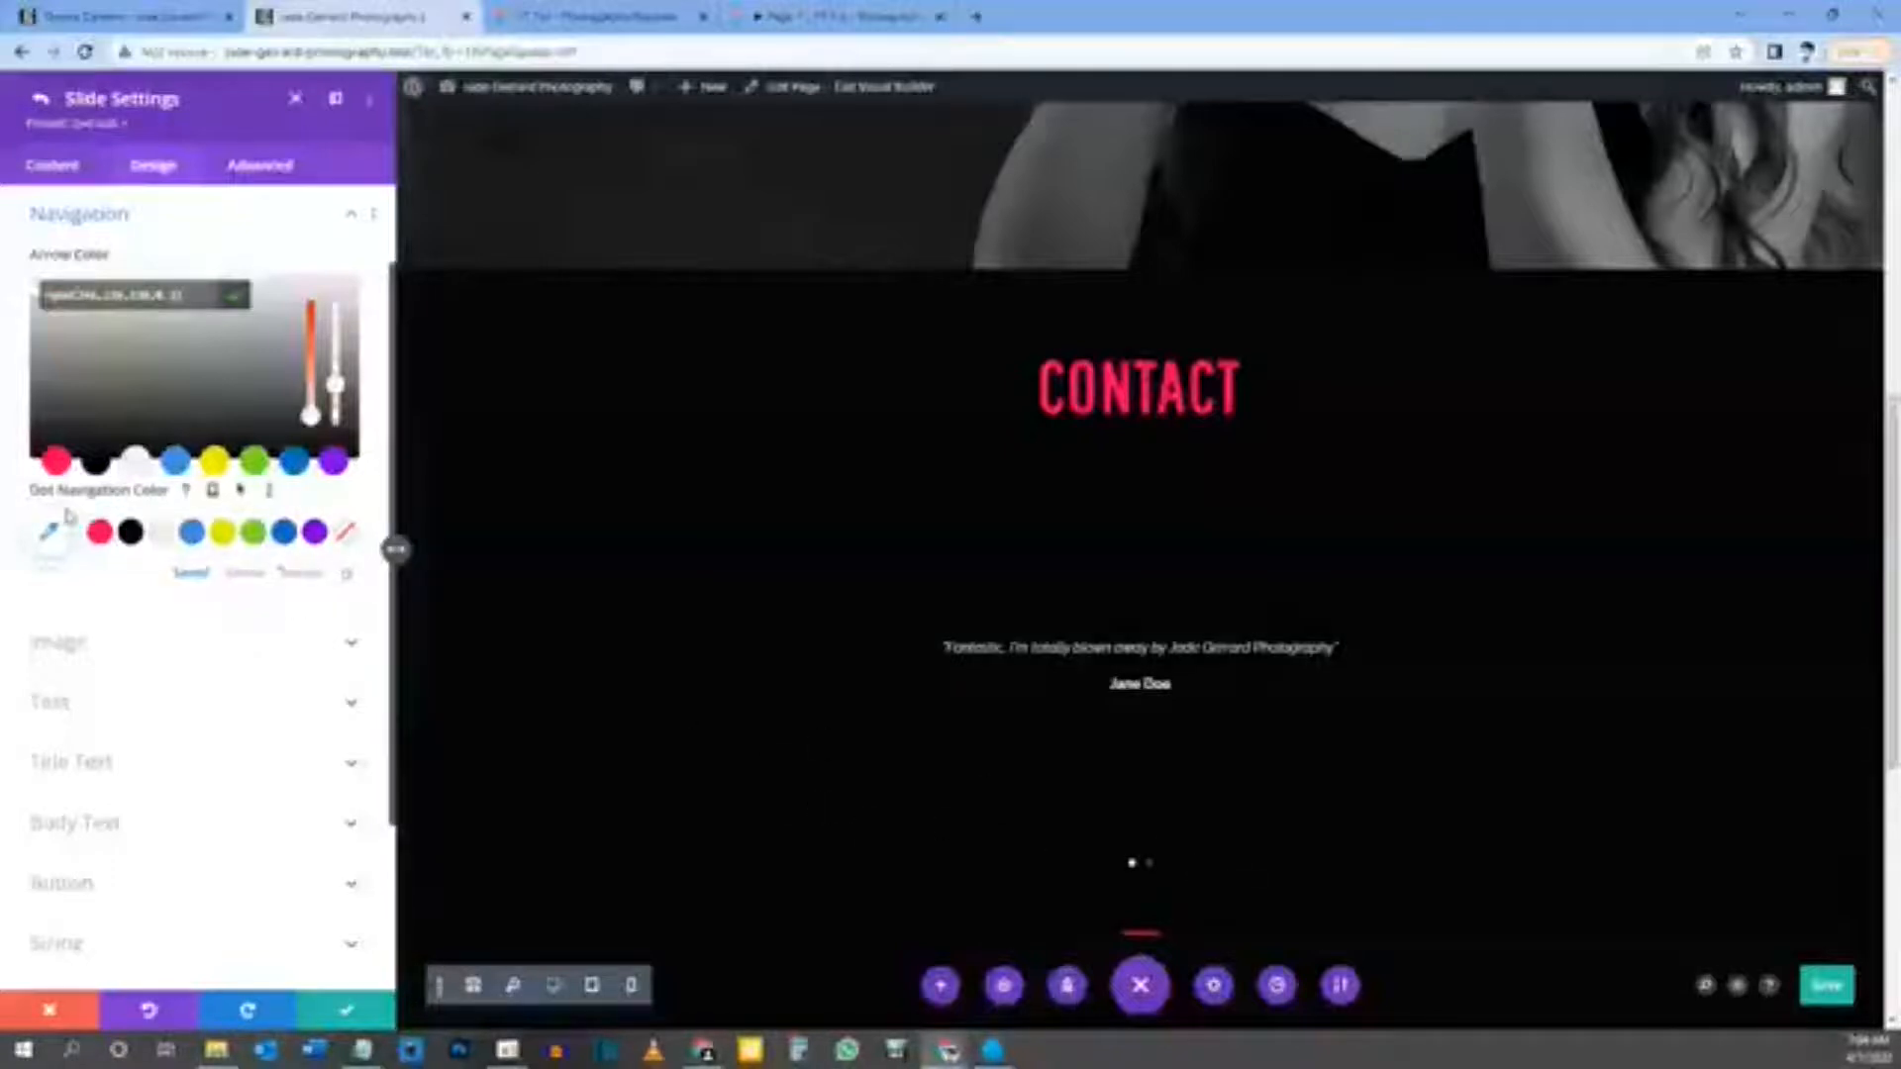
click(346, 536)
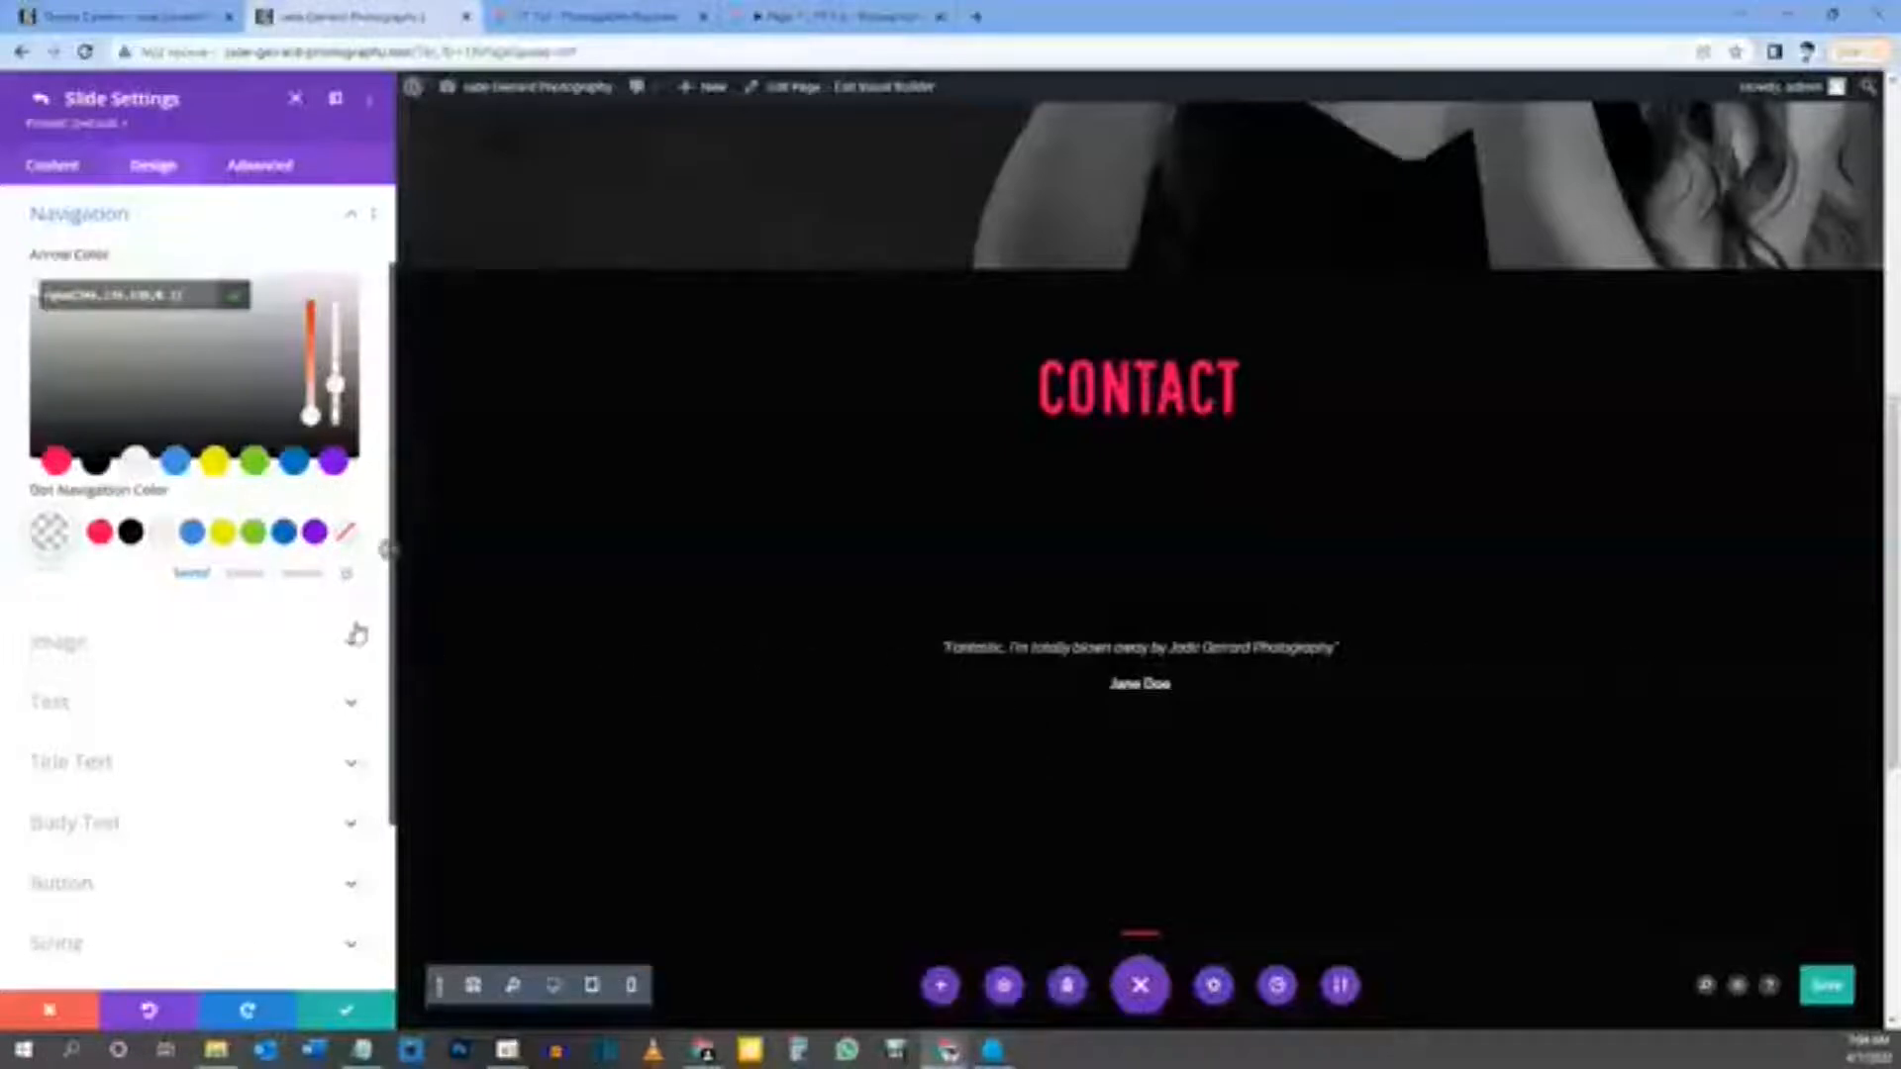
click(94, 215)
Step: Check the slide's general text options and align its body text to the left
click(98, 435)
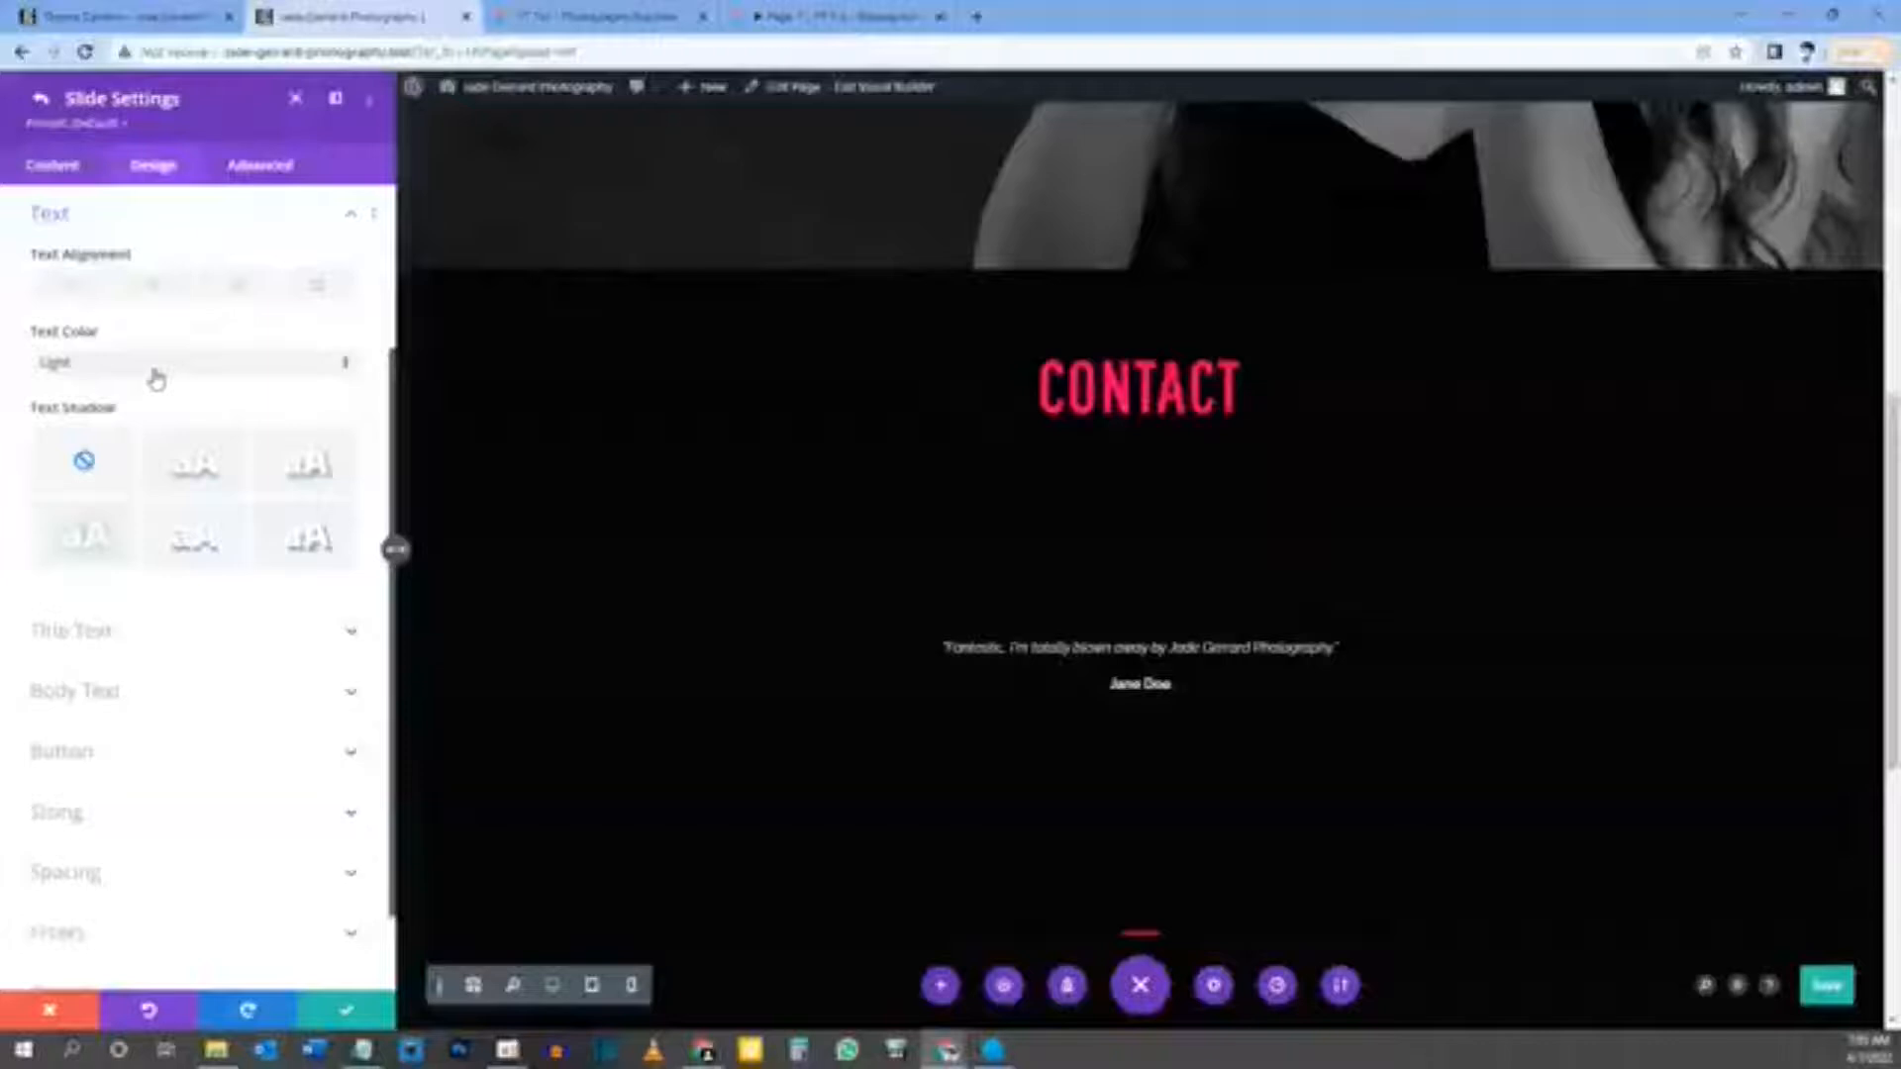
click(91, 215)
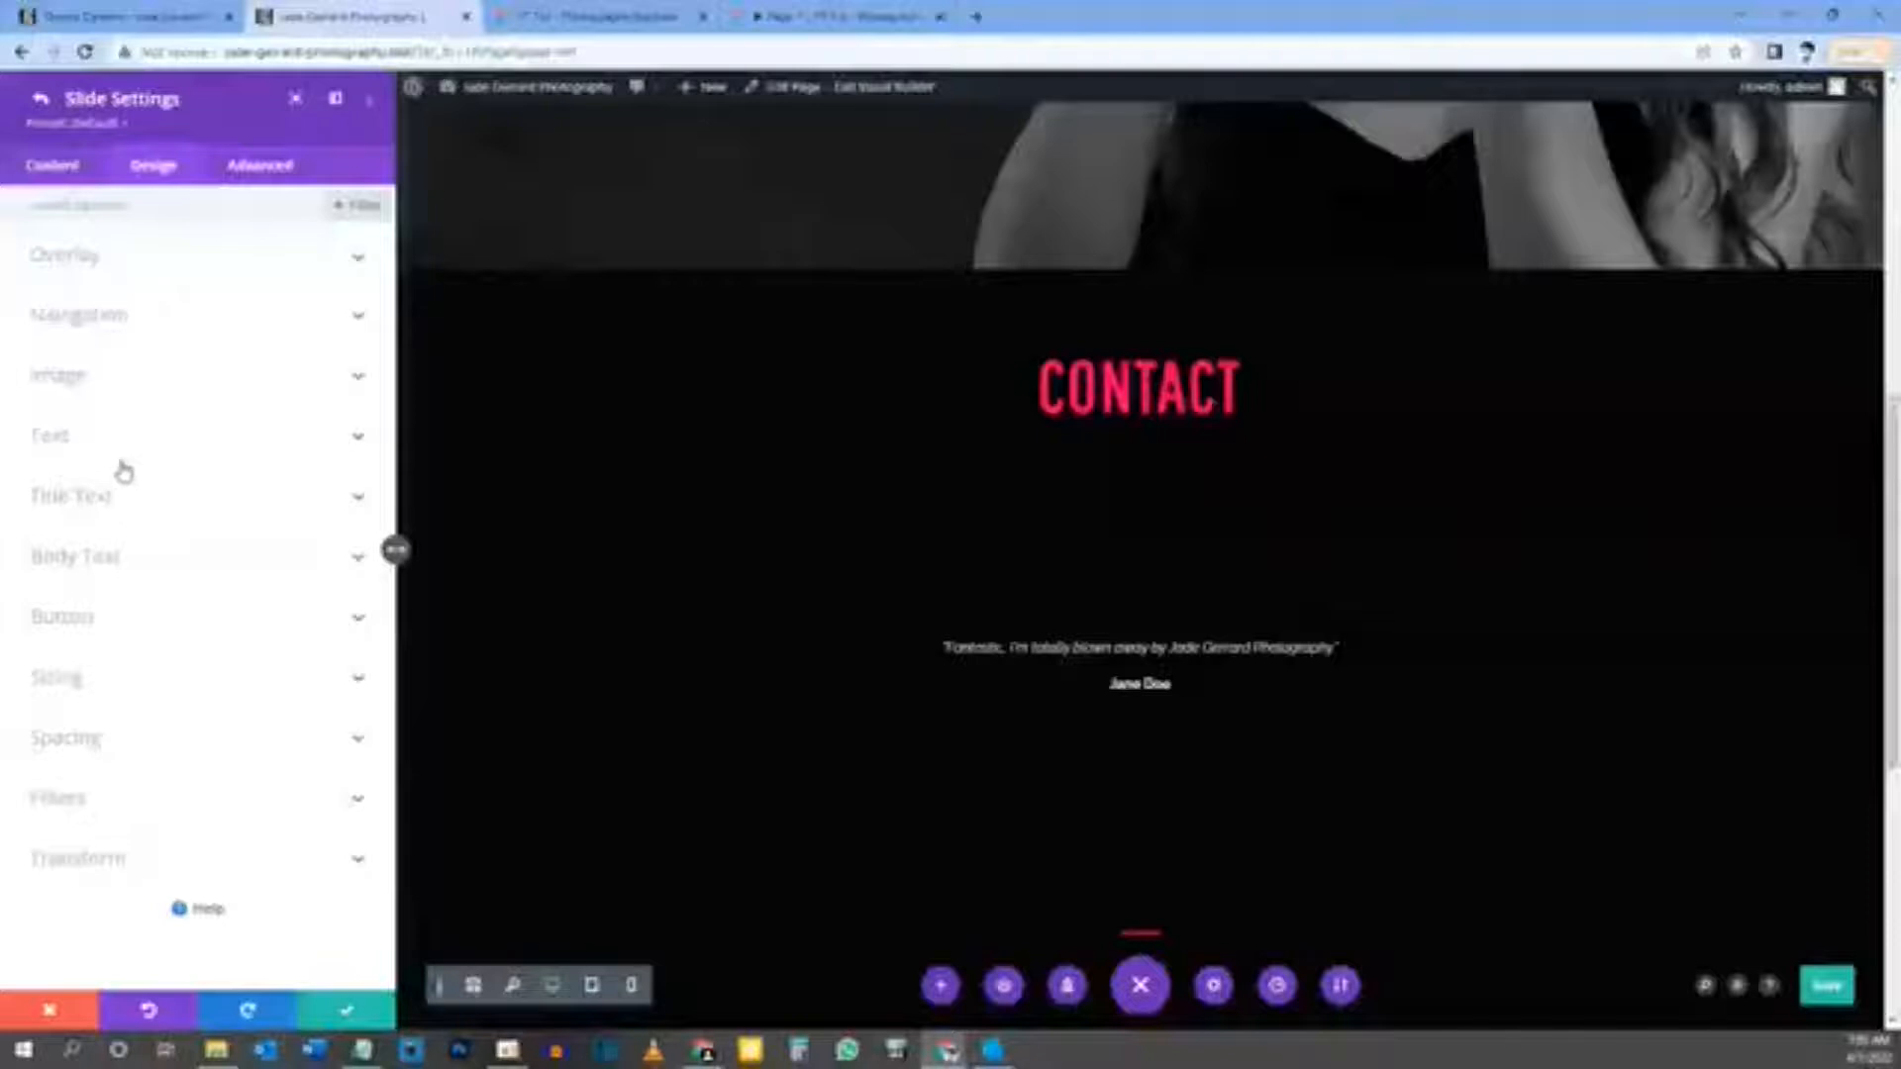
click(95, 560)
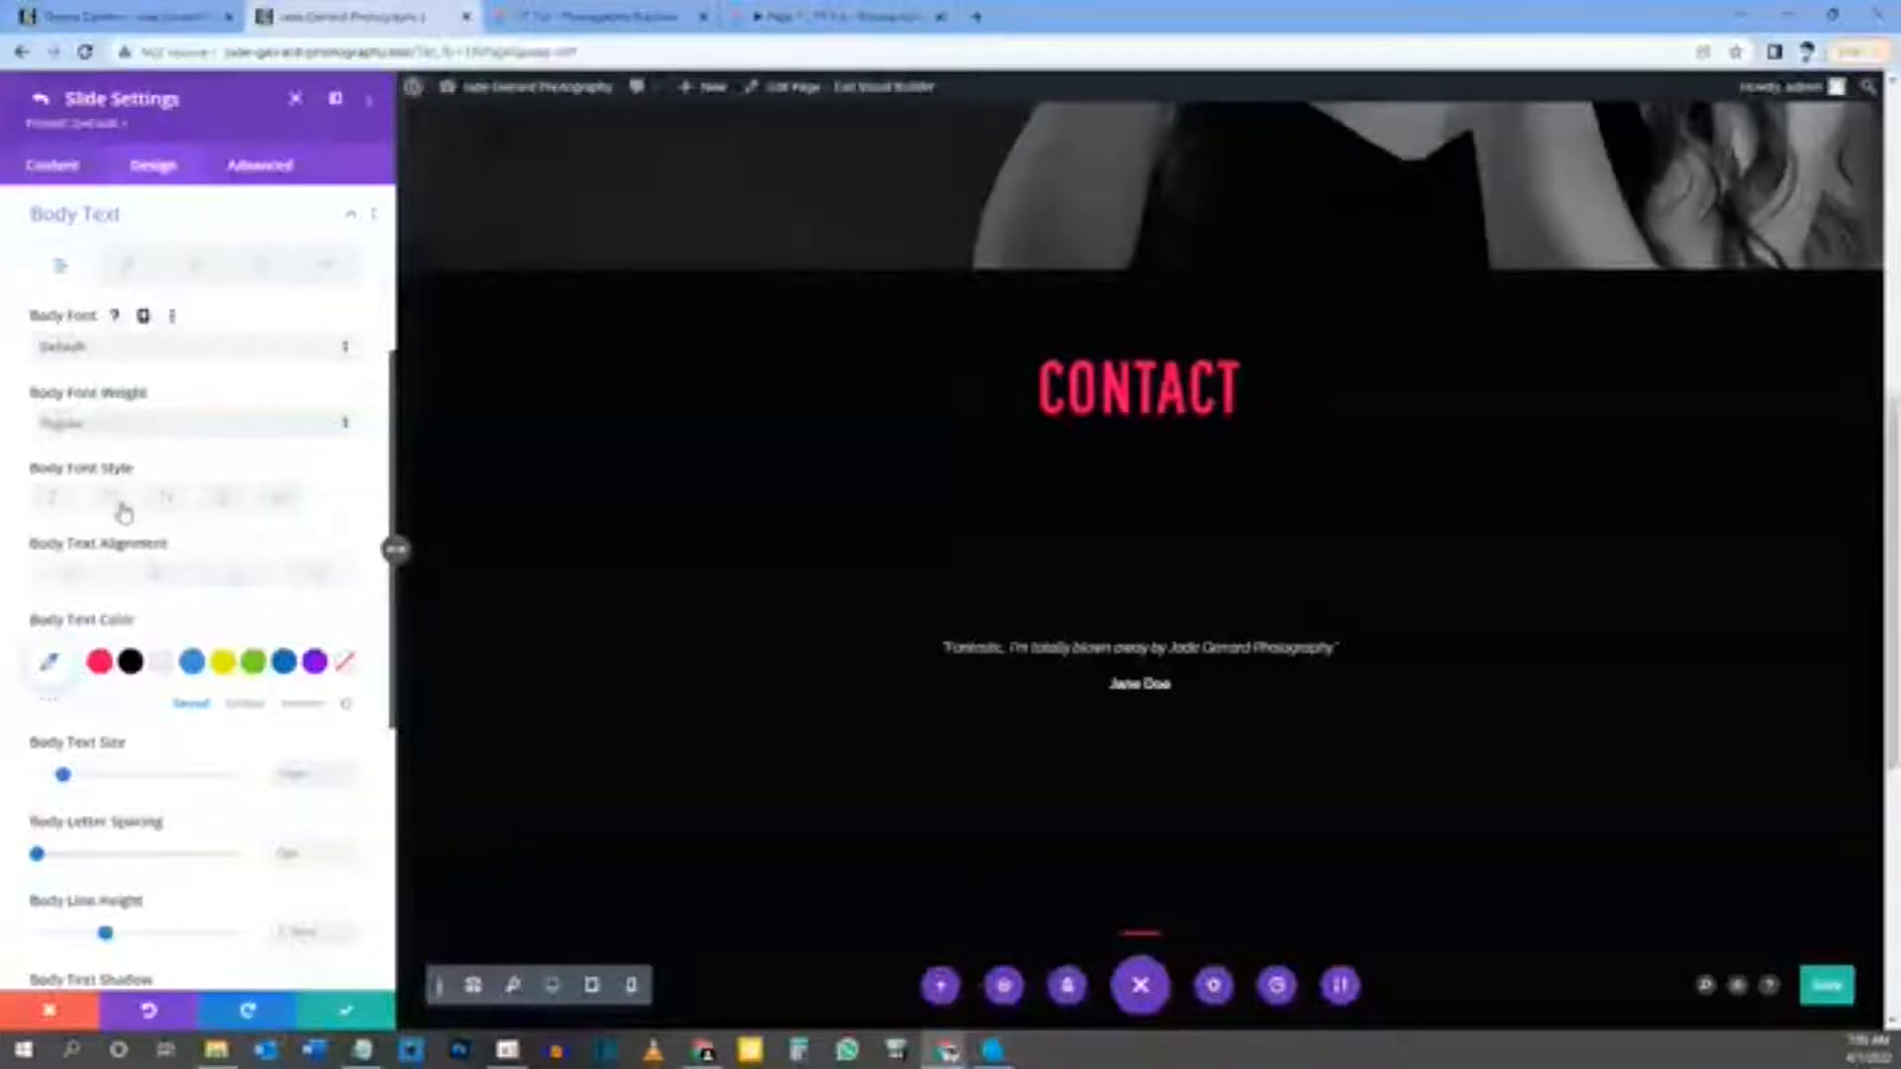
scroll(118, 505, down, 2)
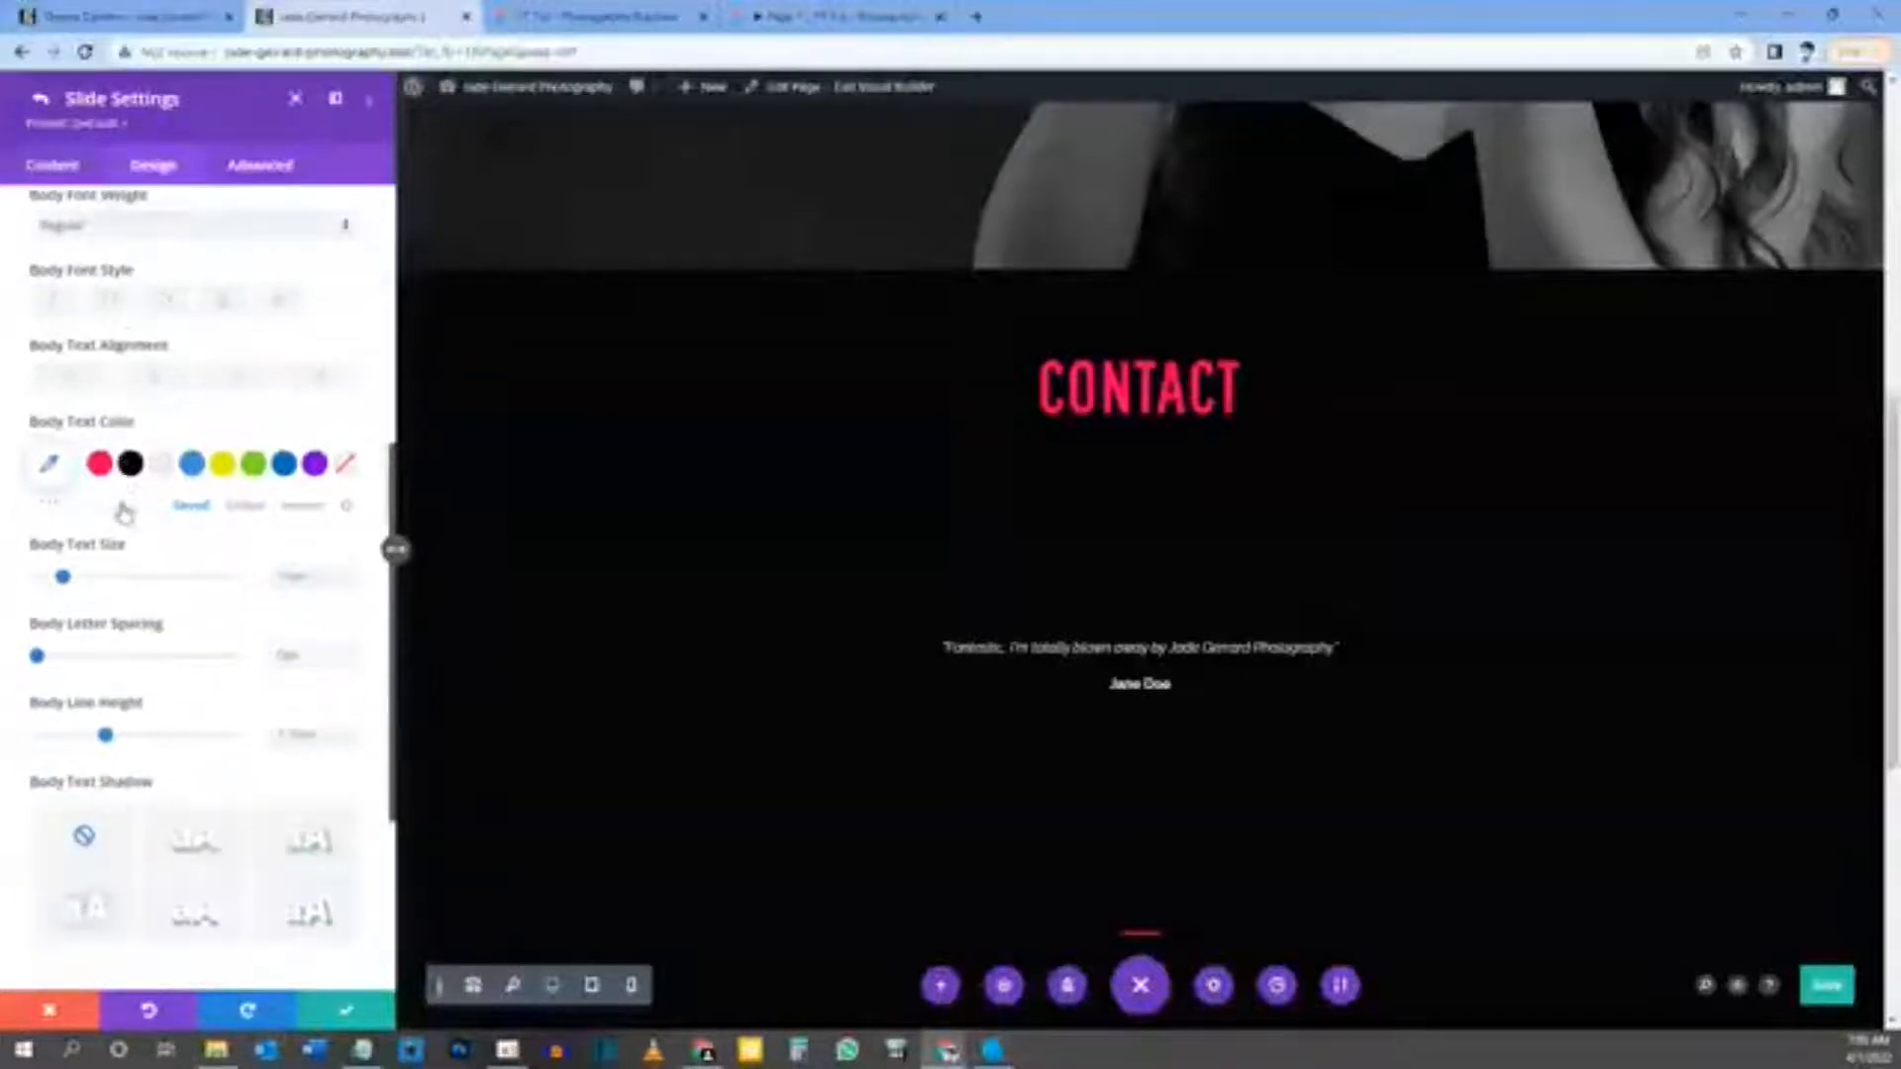
click(81, 384)
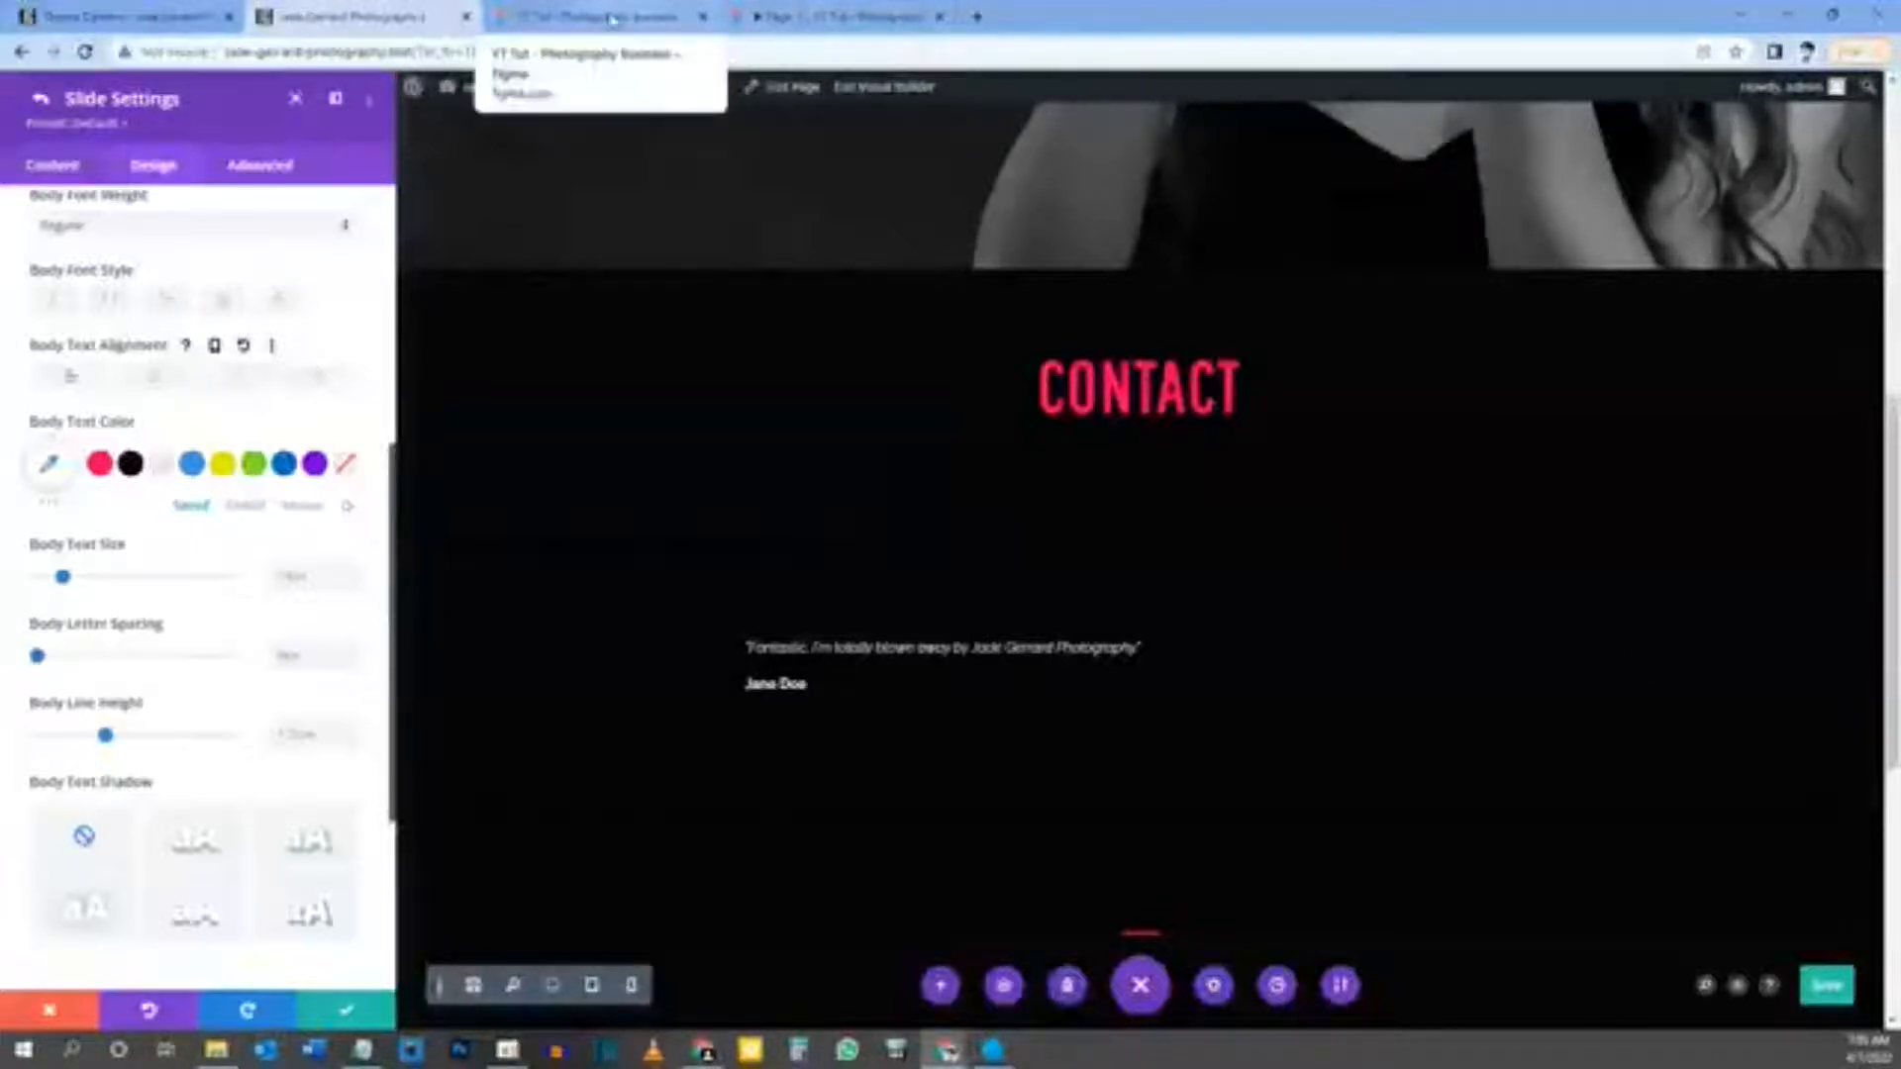
Step: Compare the testimonial with the Figma prototype and inspect its text size in the desktop, tablet and phone designs
click(876, 18)
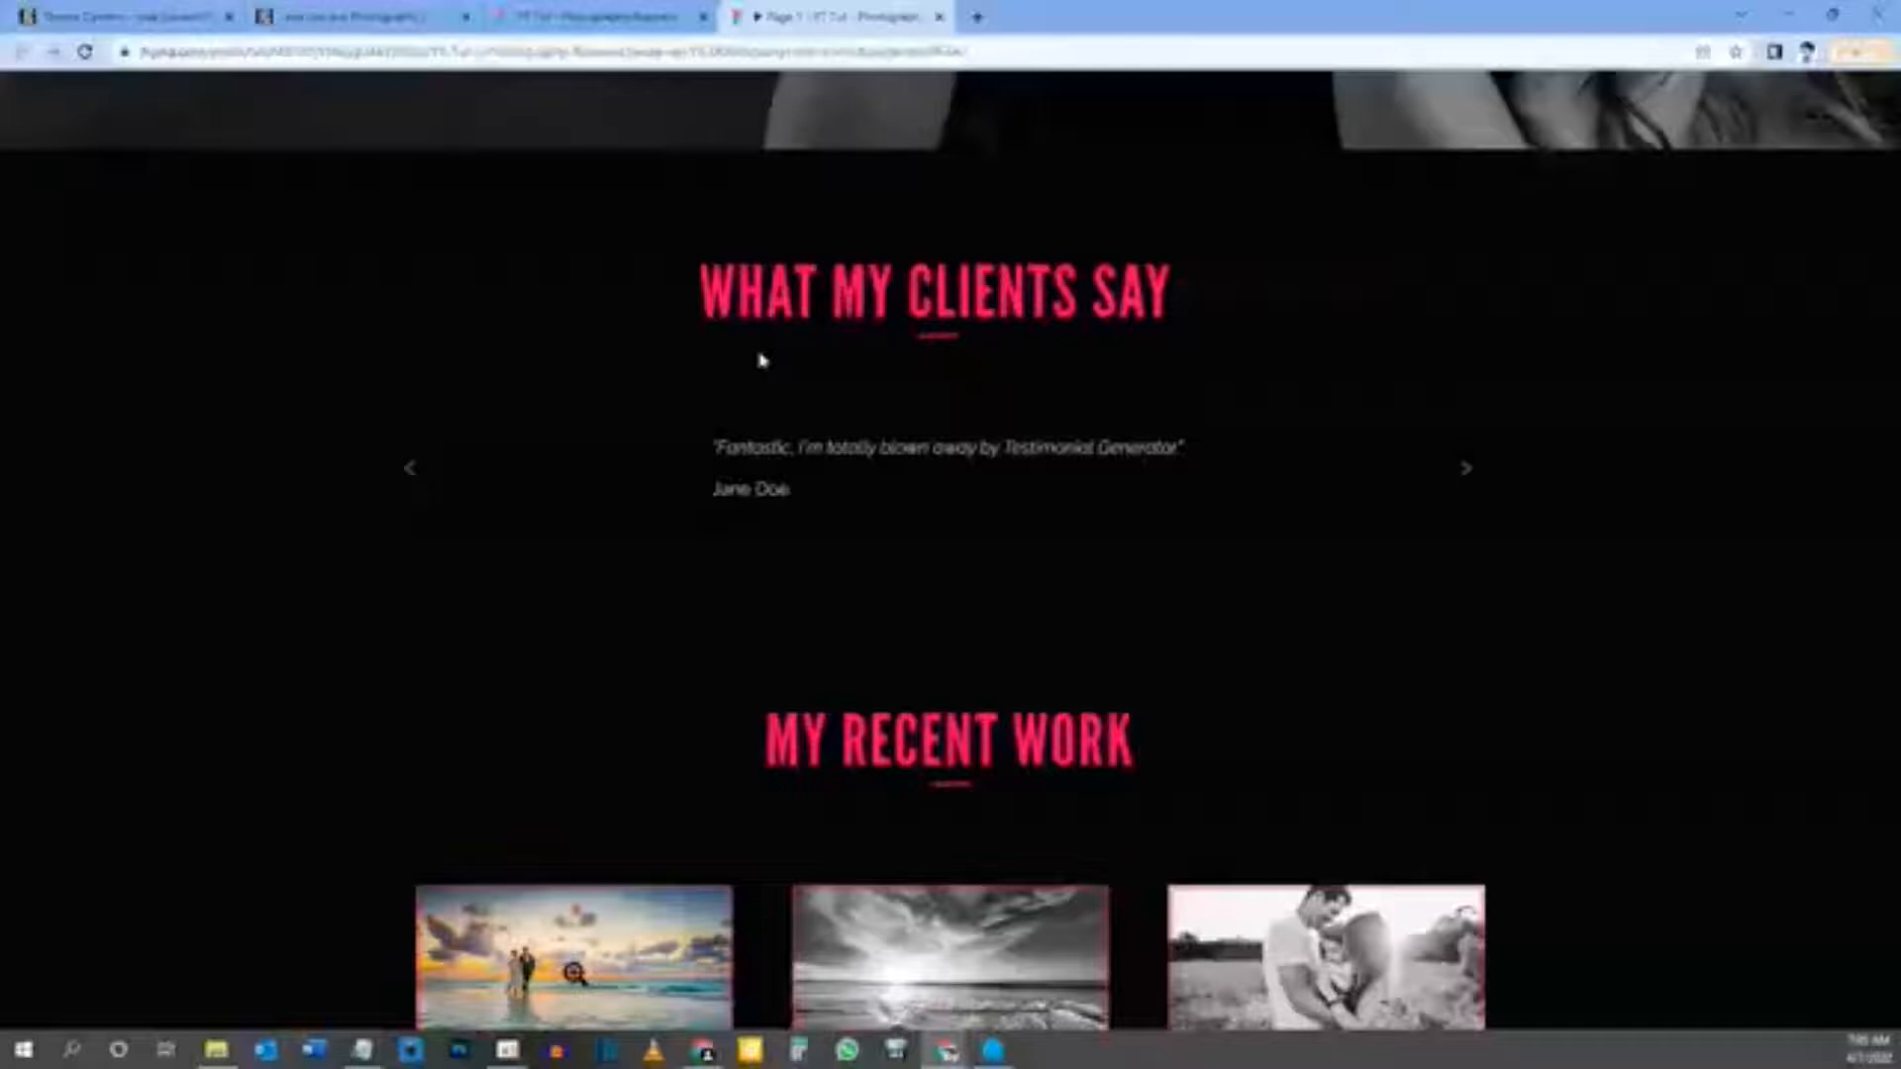
click(356, 16)
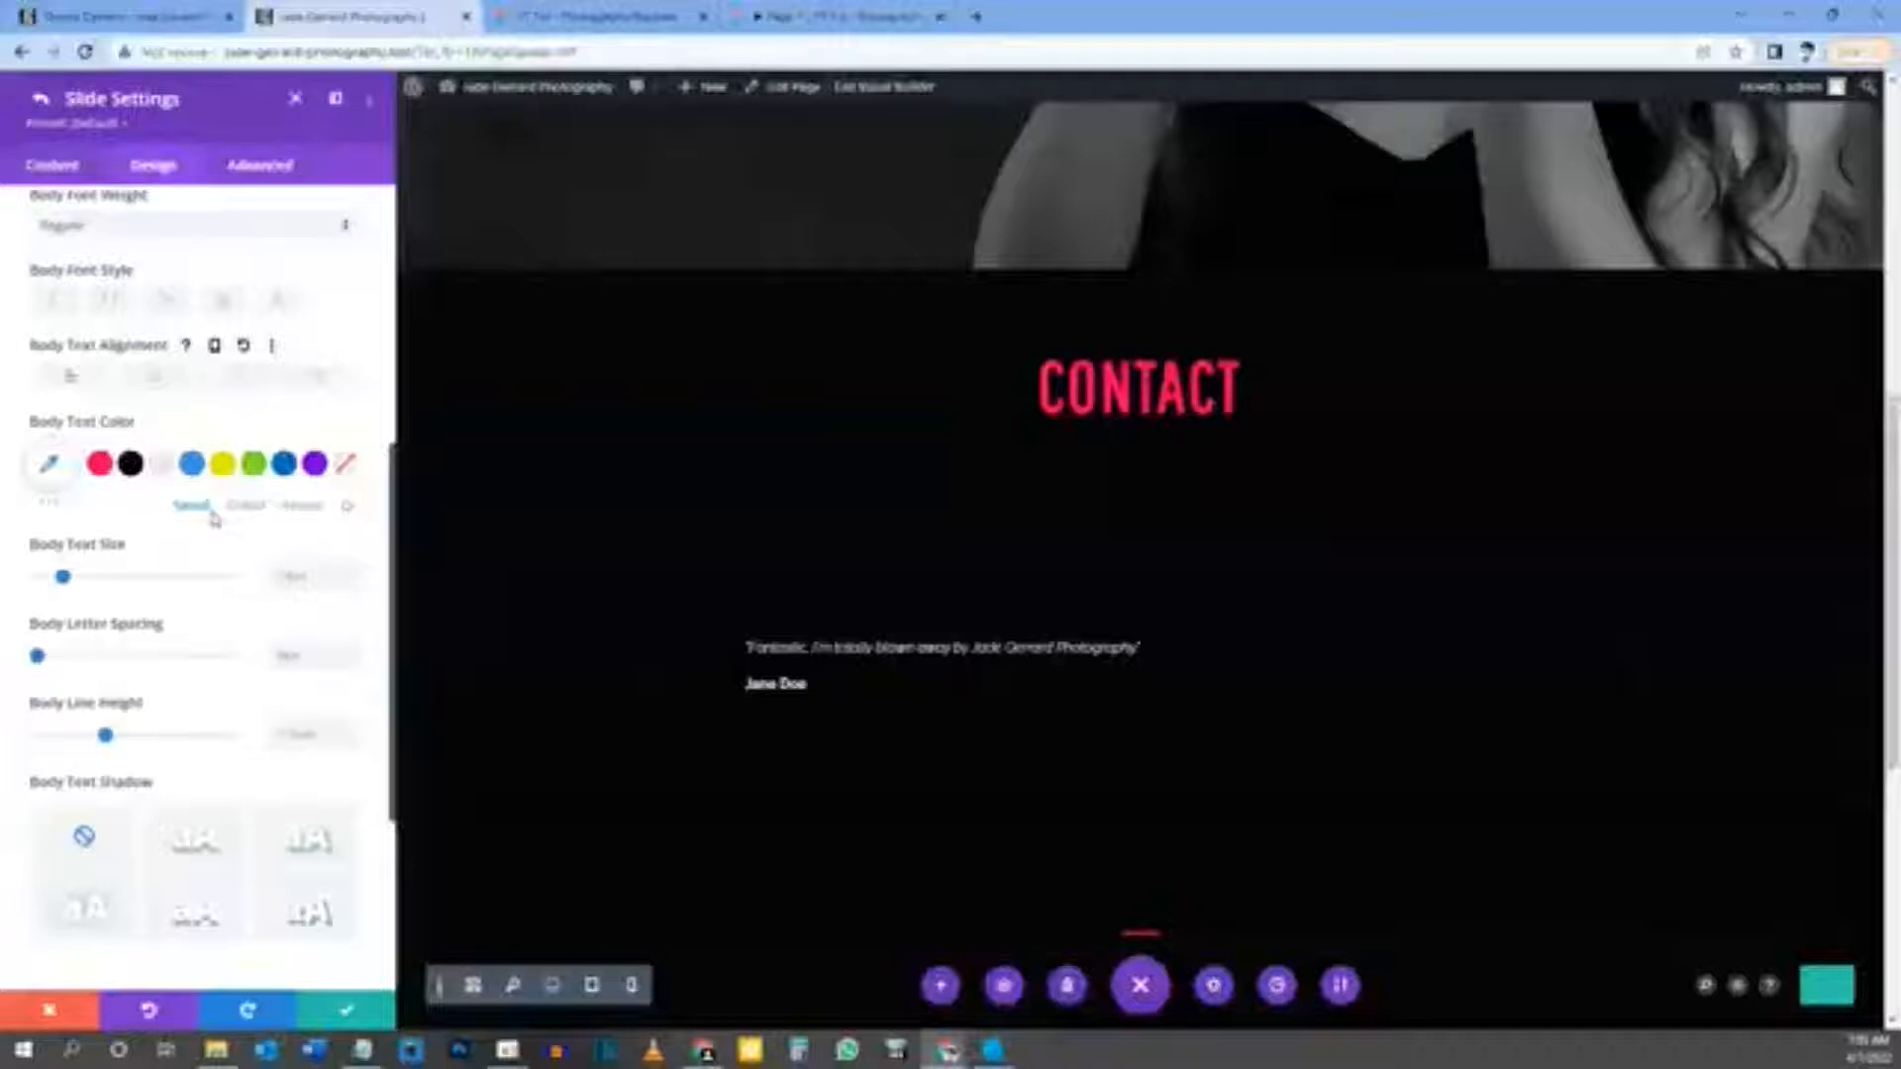
click(594, 17)
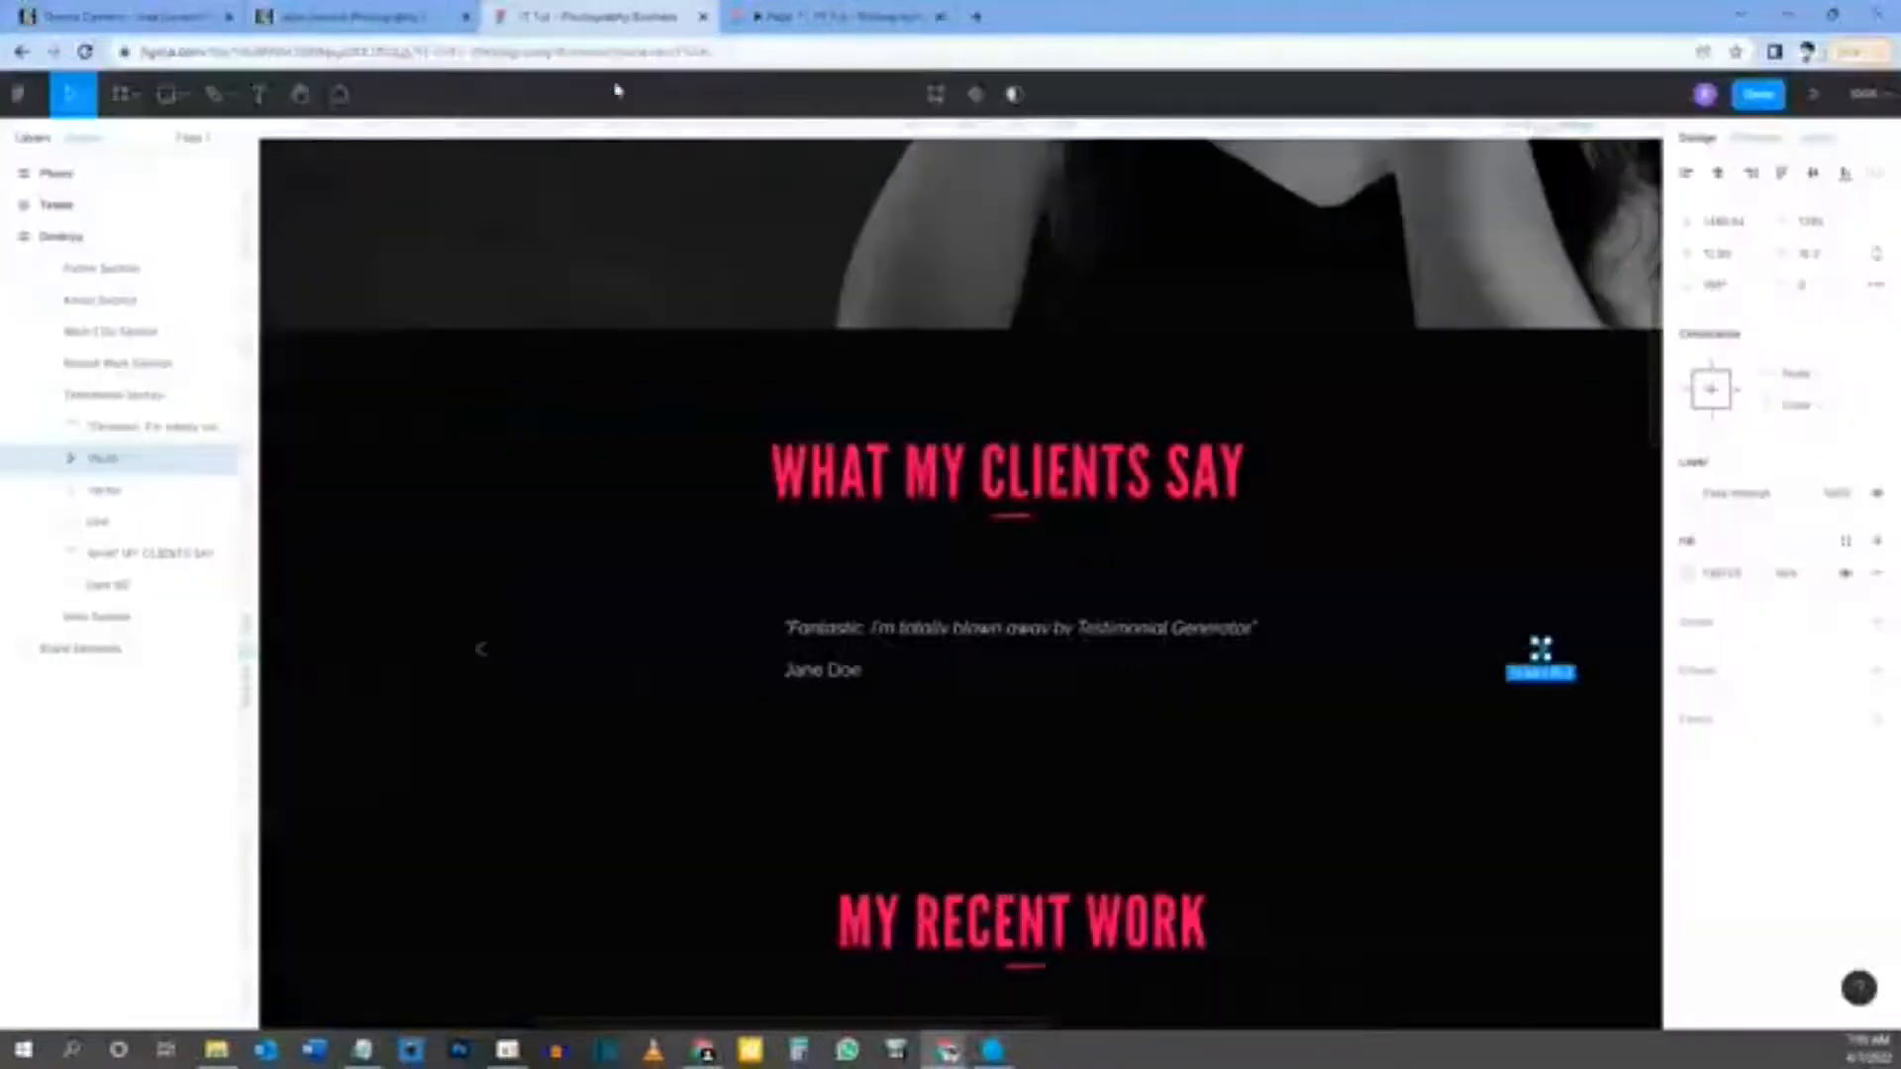
click(1000, 631)
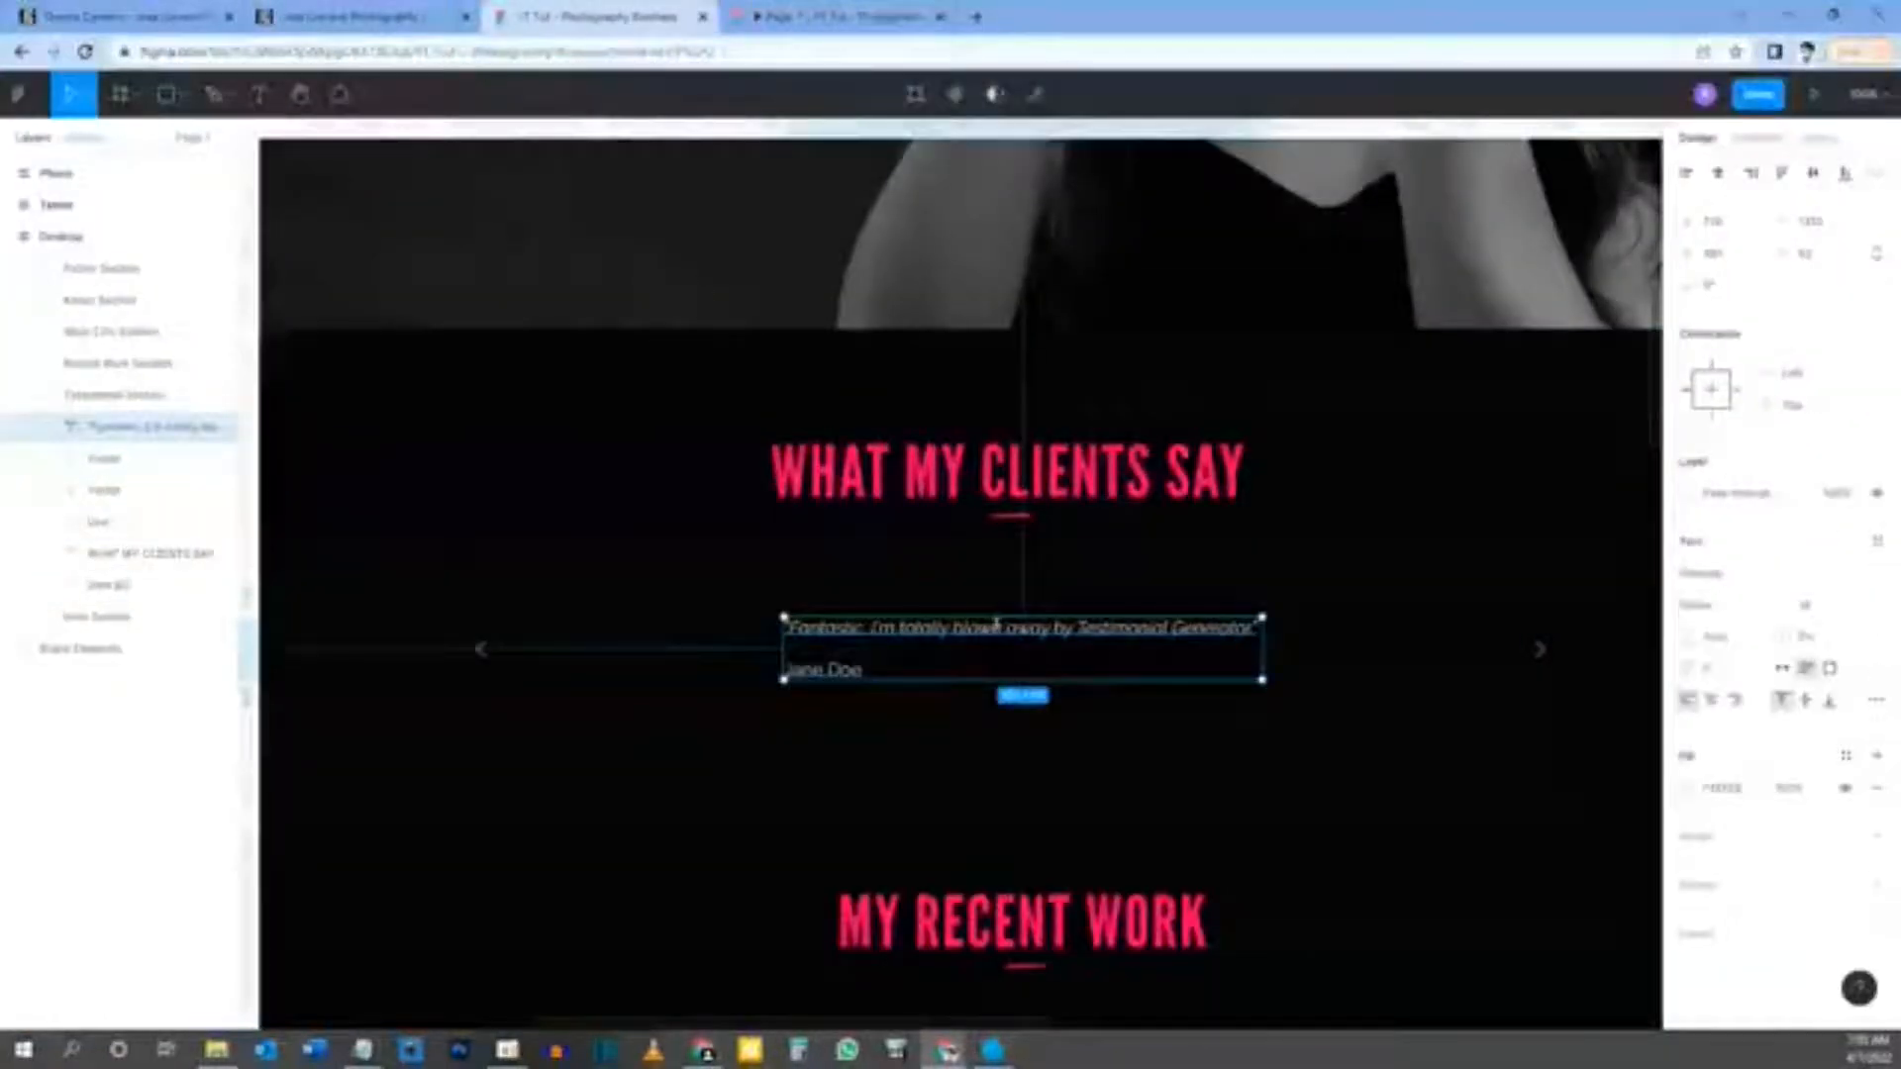
drag(1498, 605, 705, 612)
scroll(749, 656, right, 5)
click(1095, 471)
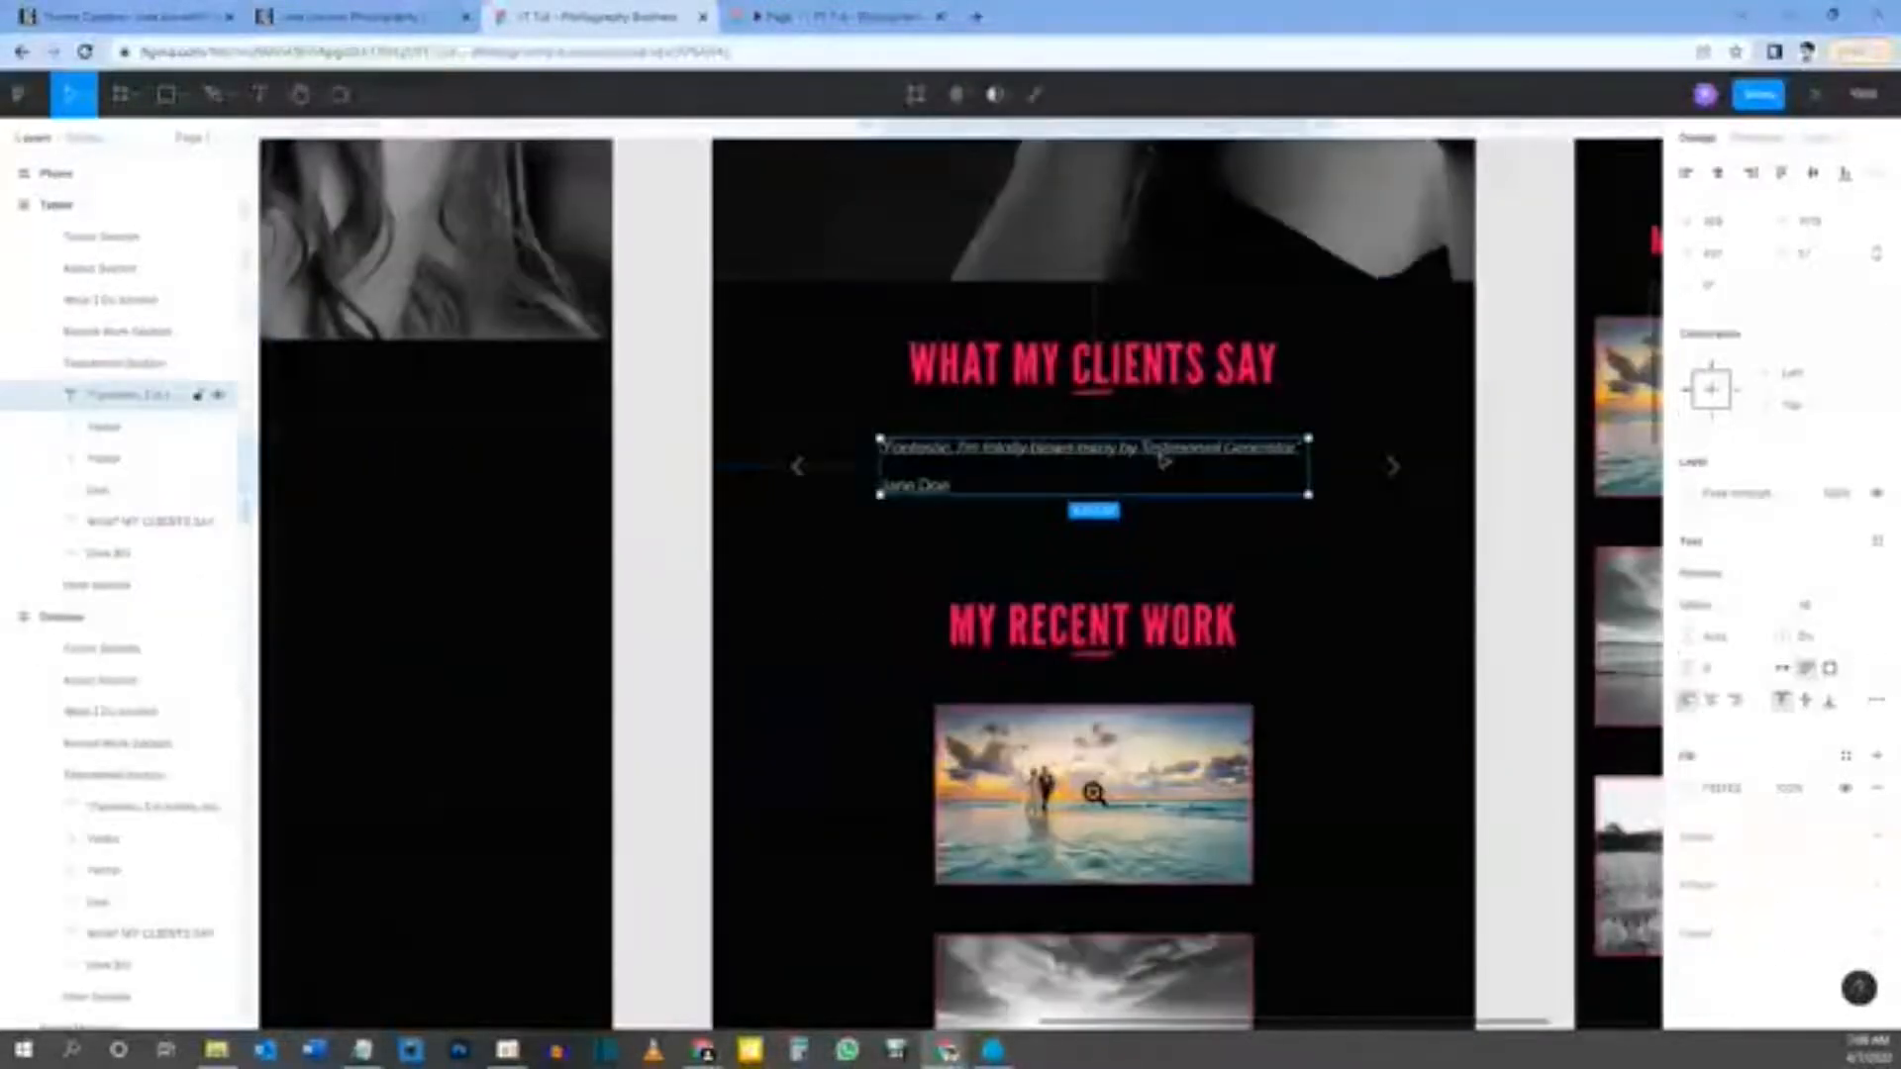
drag(1518, 559, 985, 854)
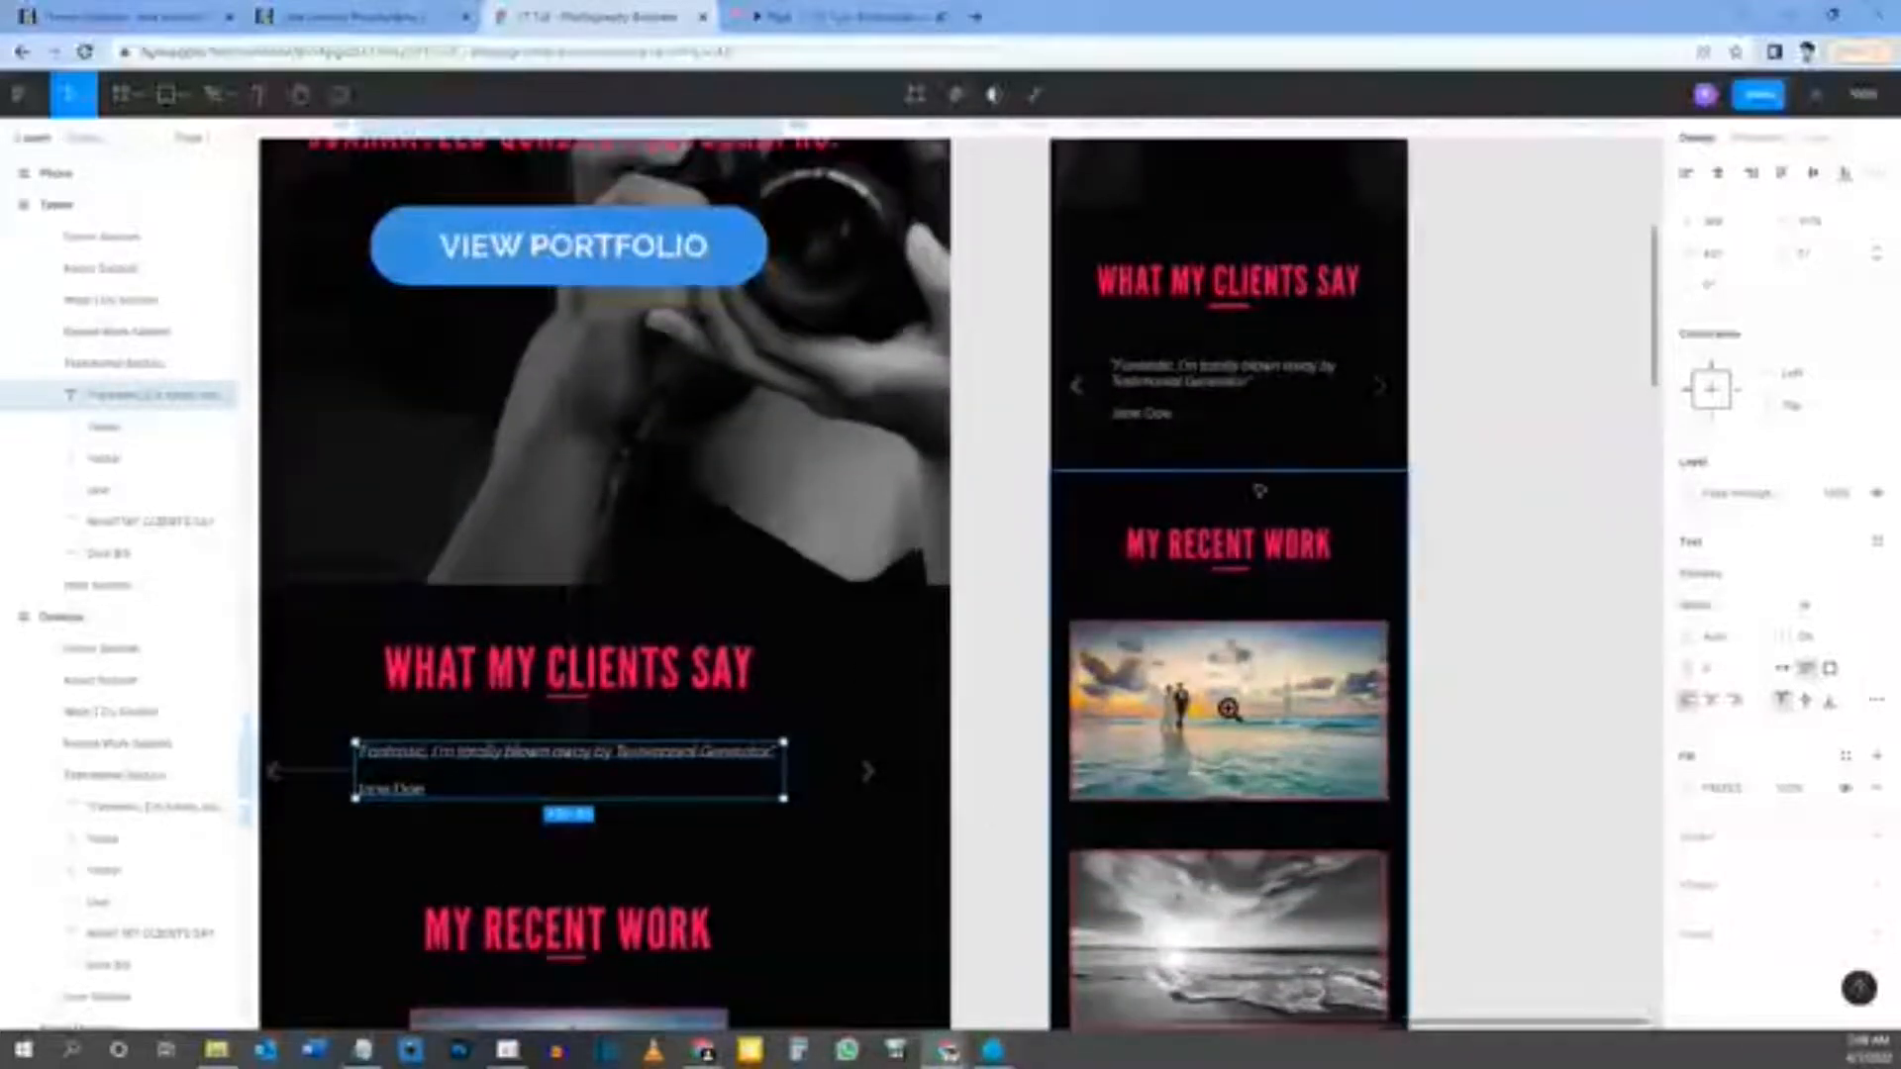
click(1227, 391)
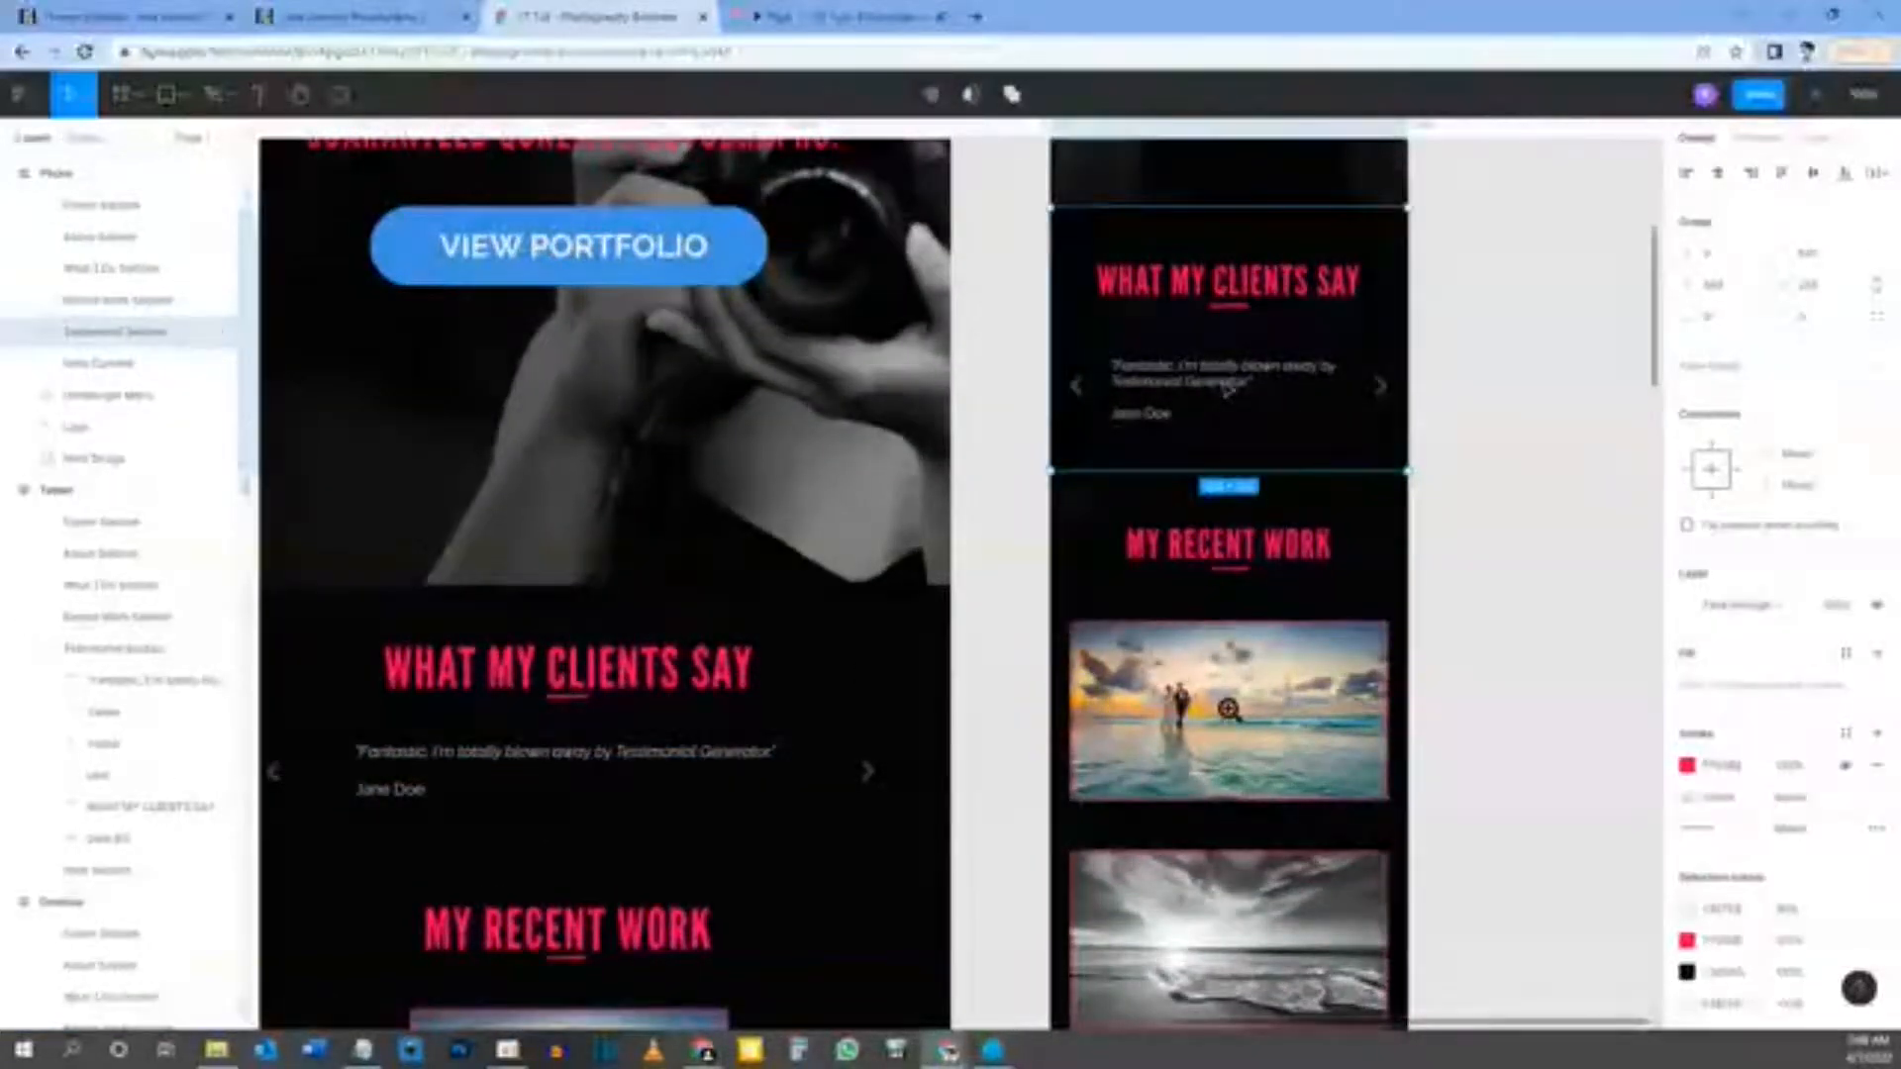
click(1228, 389)
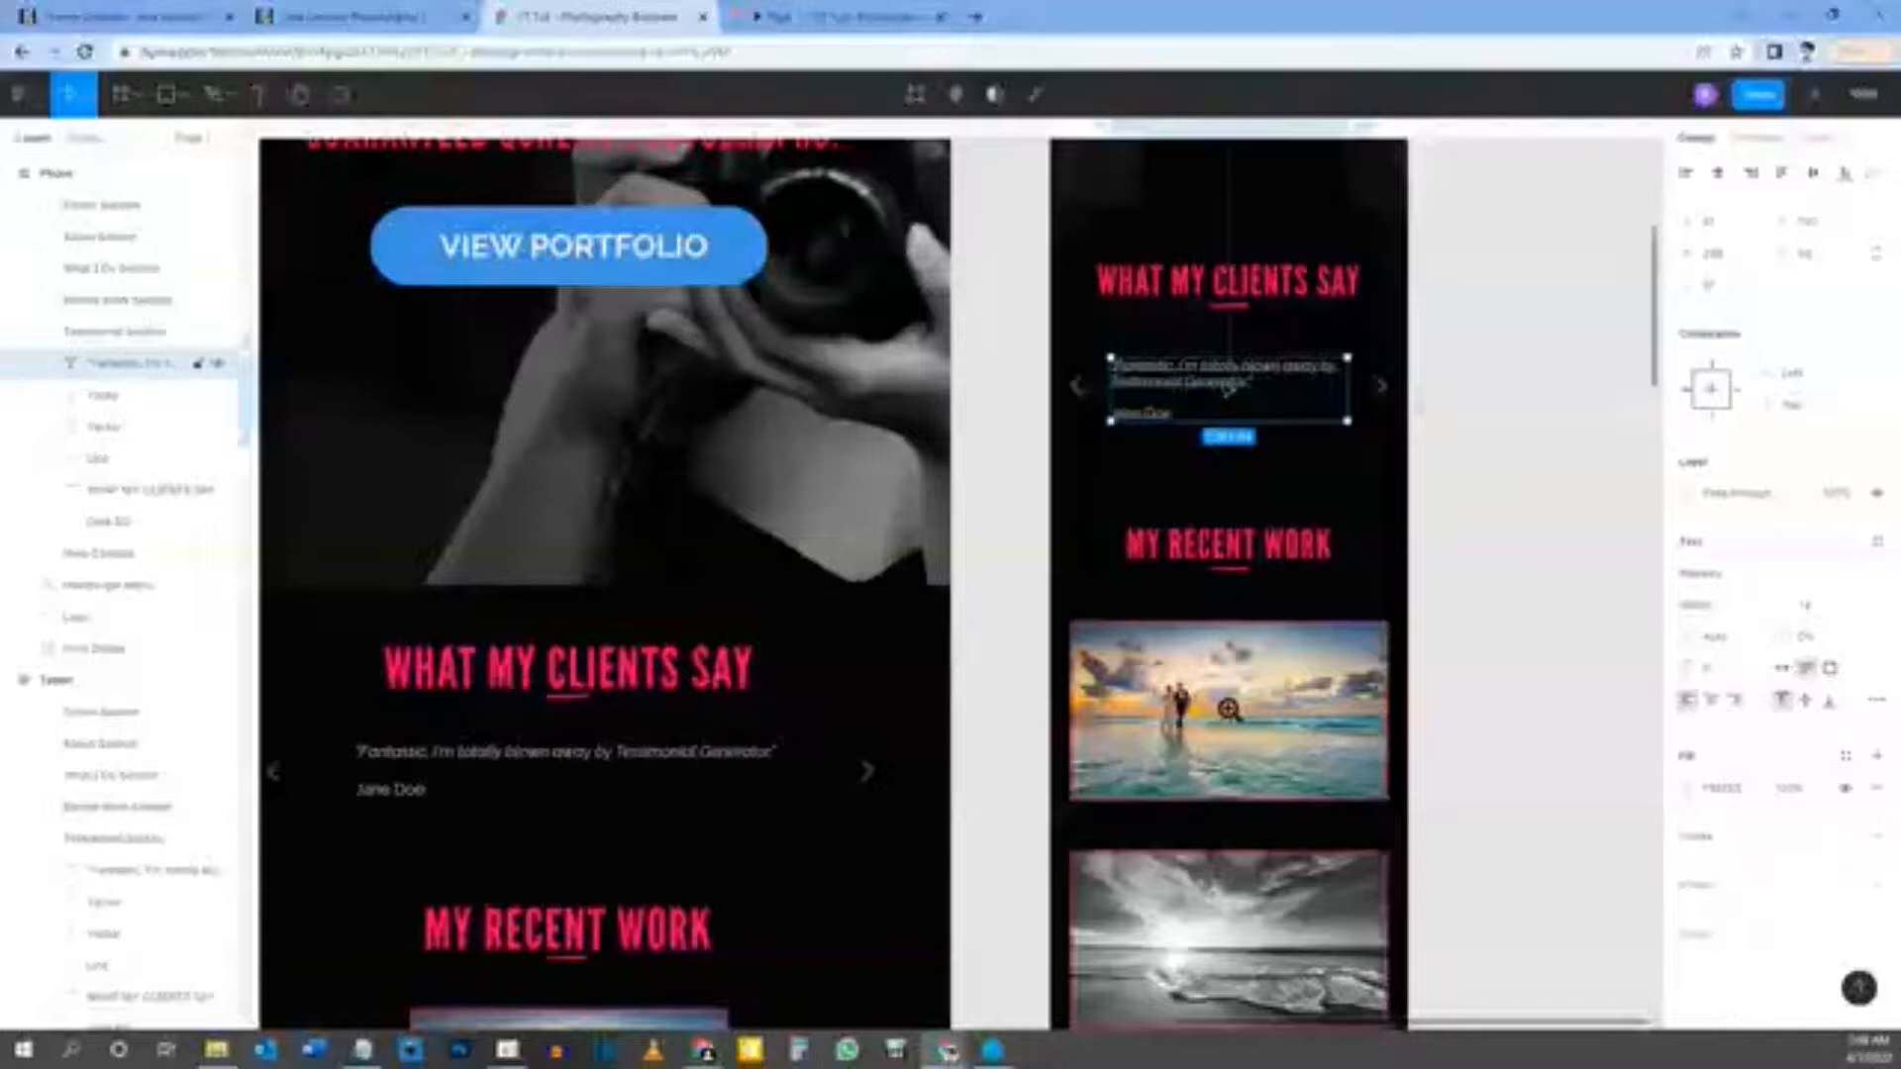
Step: Set the slide's body text size to 18 px on desktop, 16 px on tablet and 14 px on phone
click(357, 15)
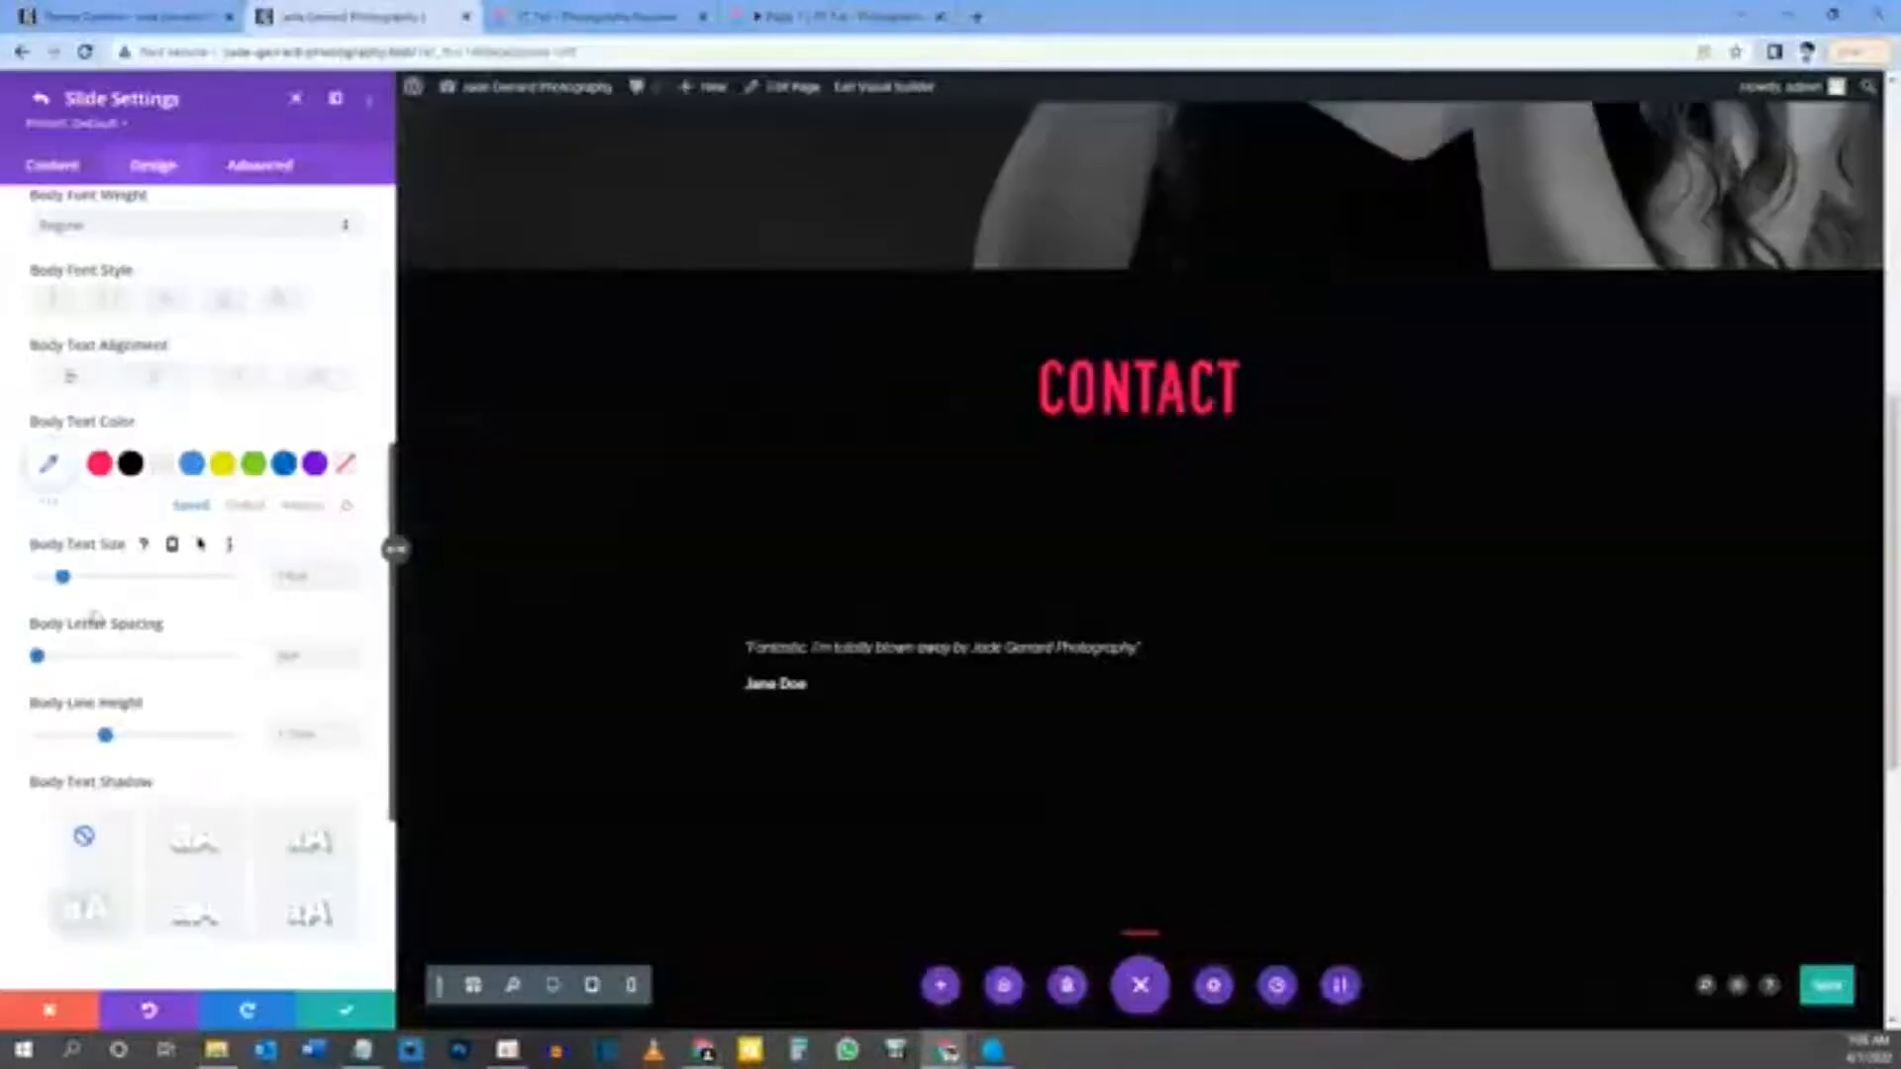
click(172, 545)
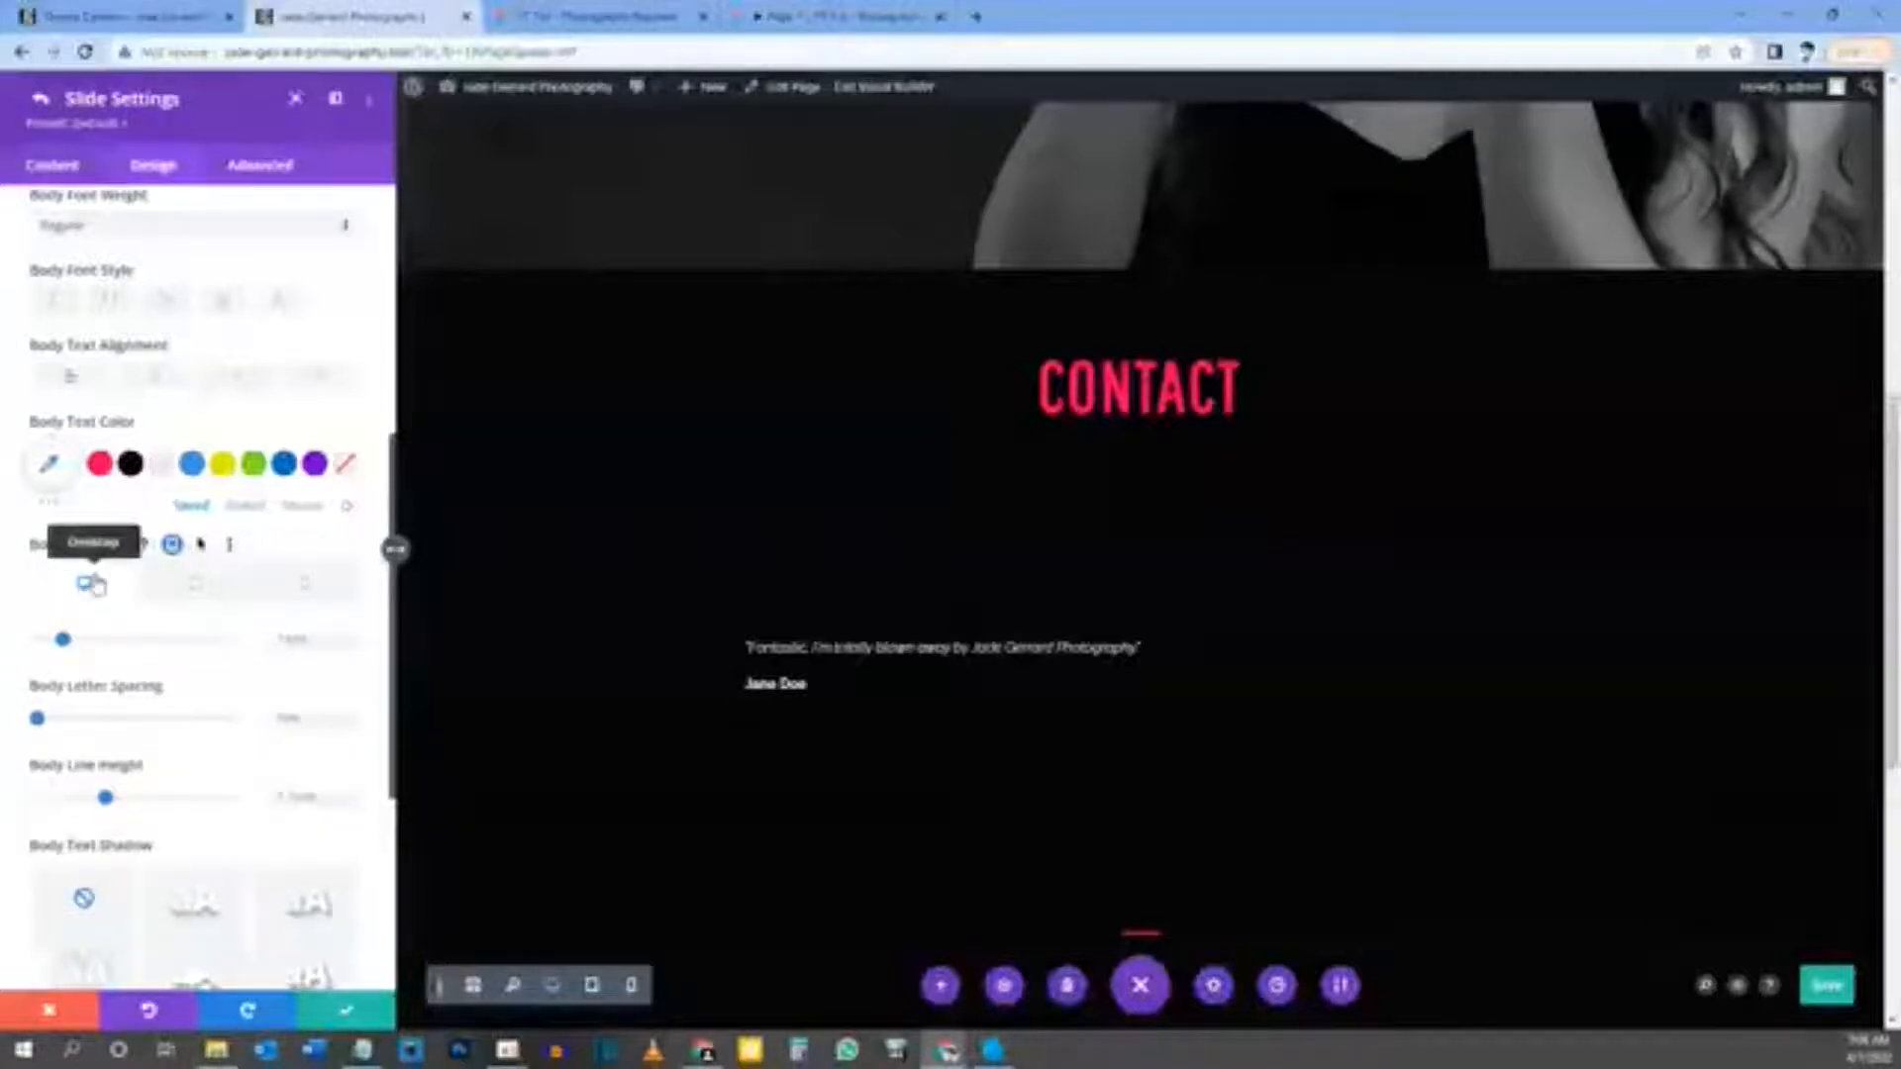
text(18)
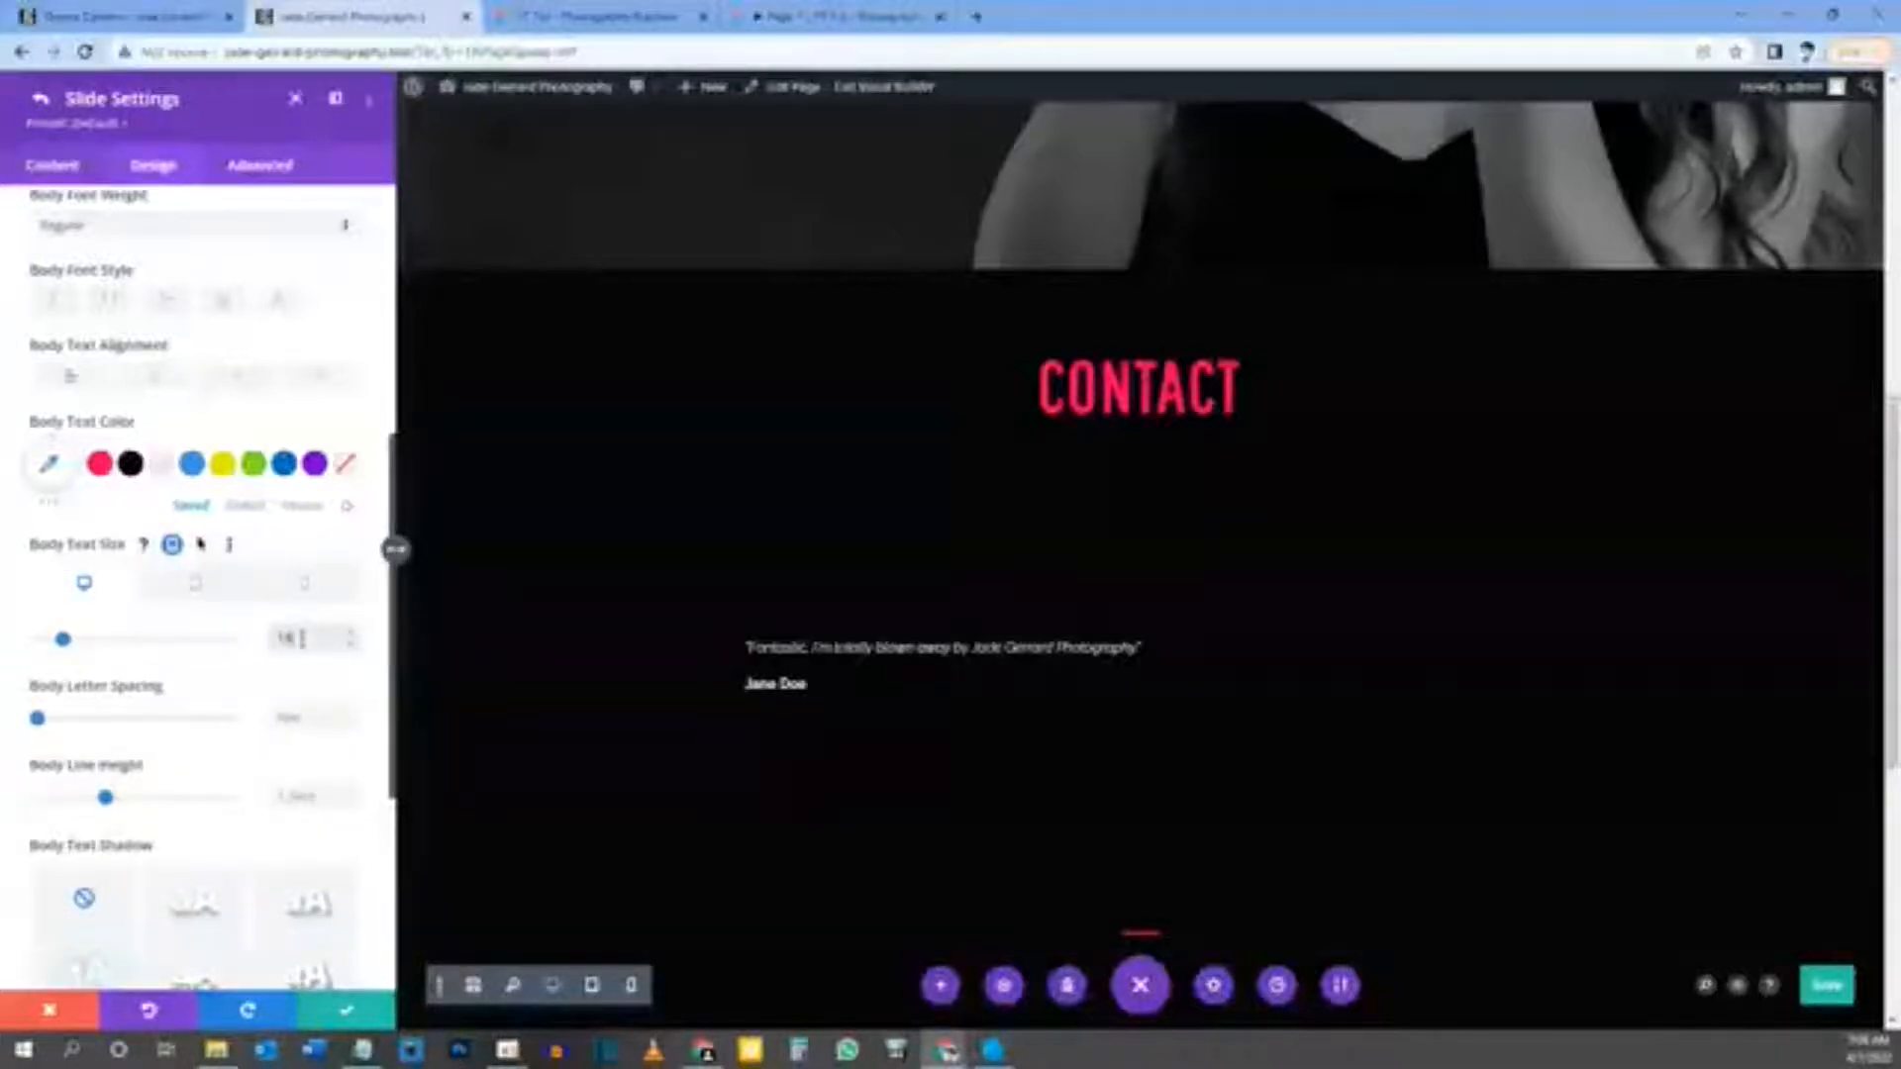
click(199, 589)
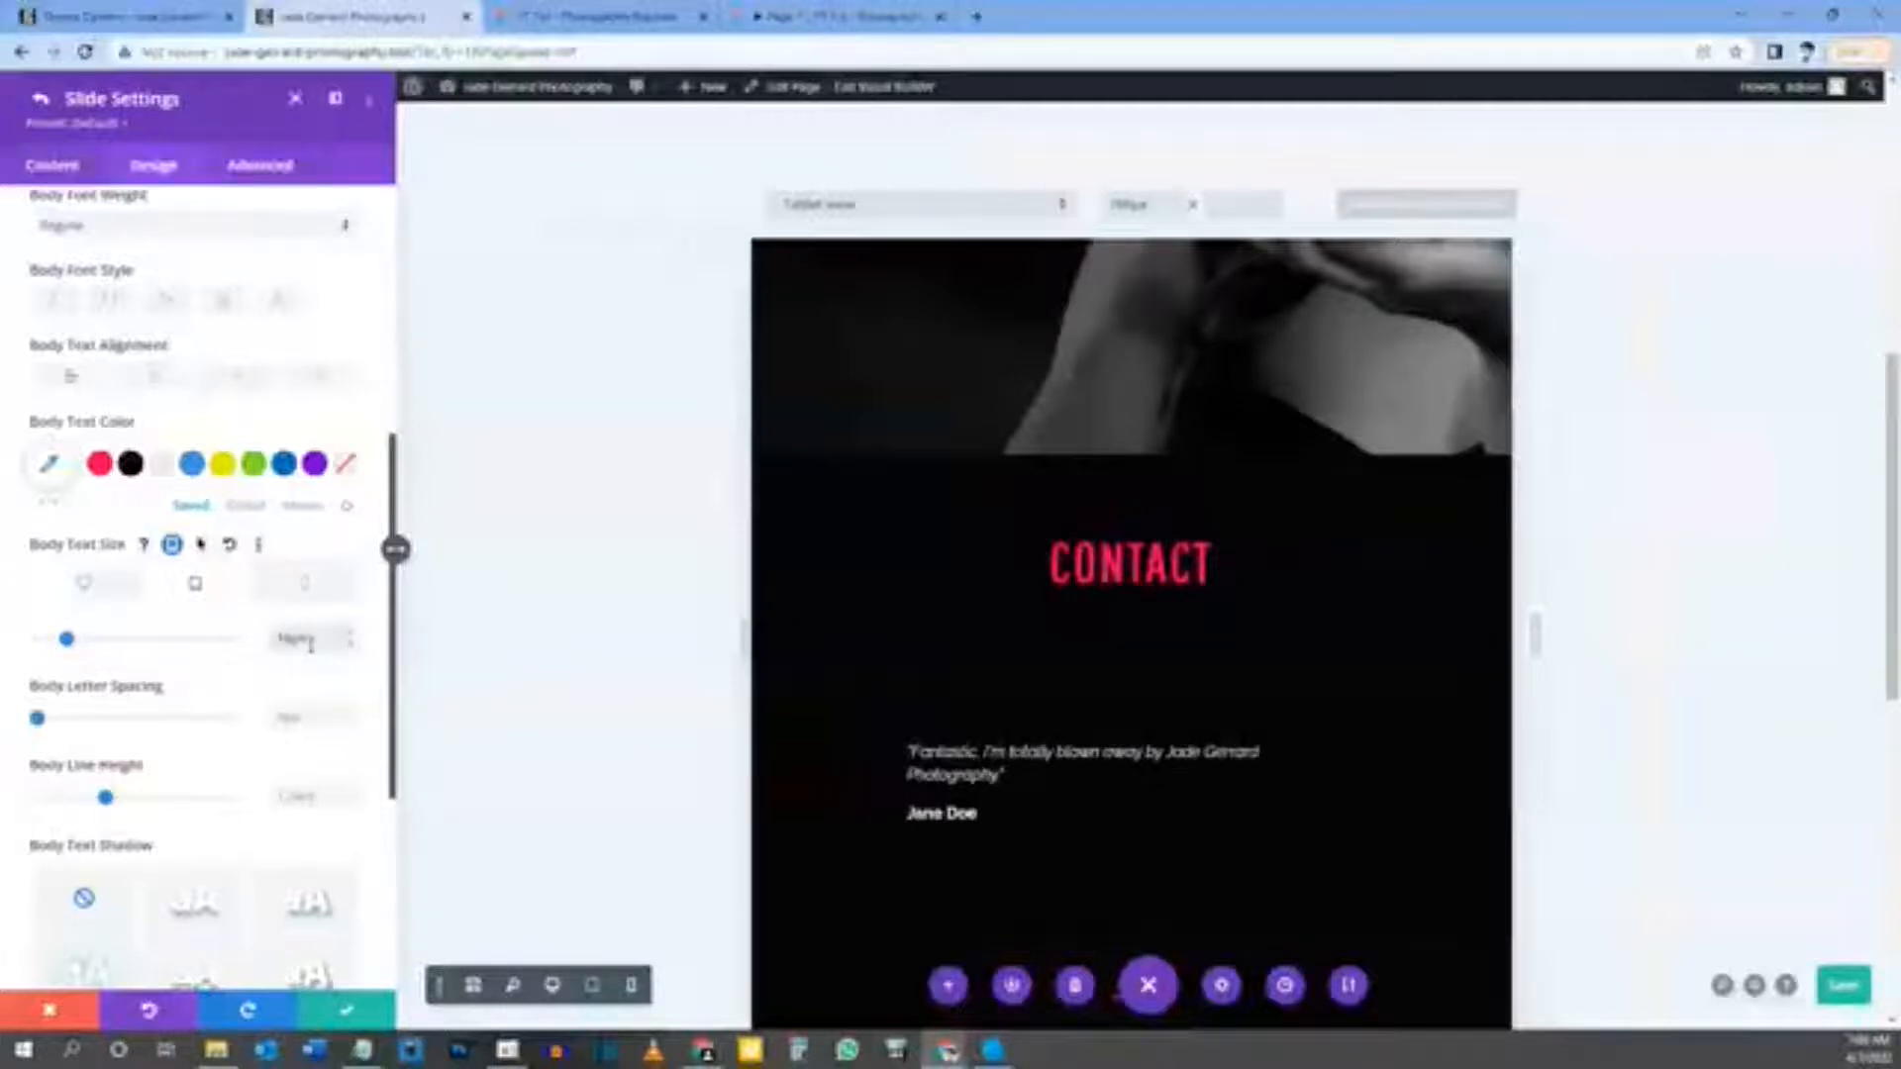
click(314, 582)
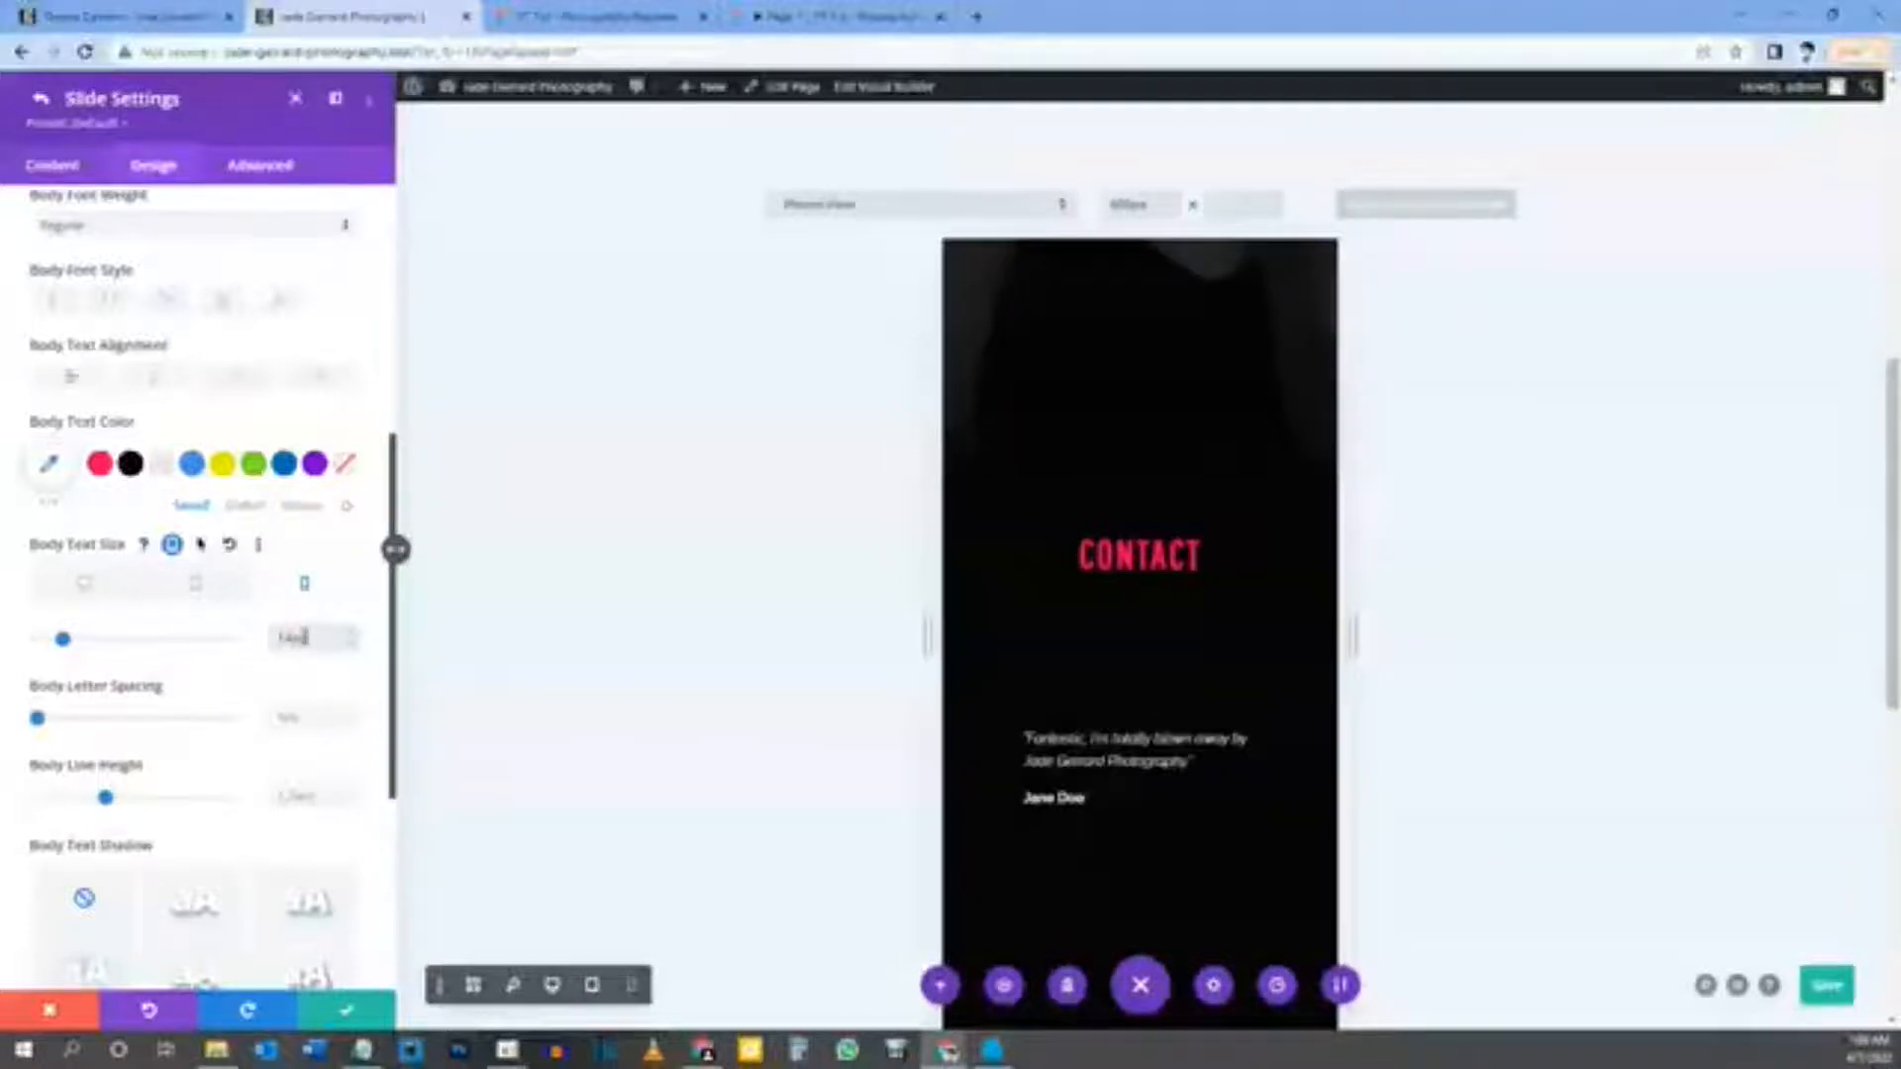
click(100, 590)
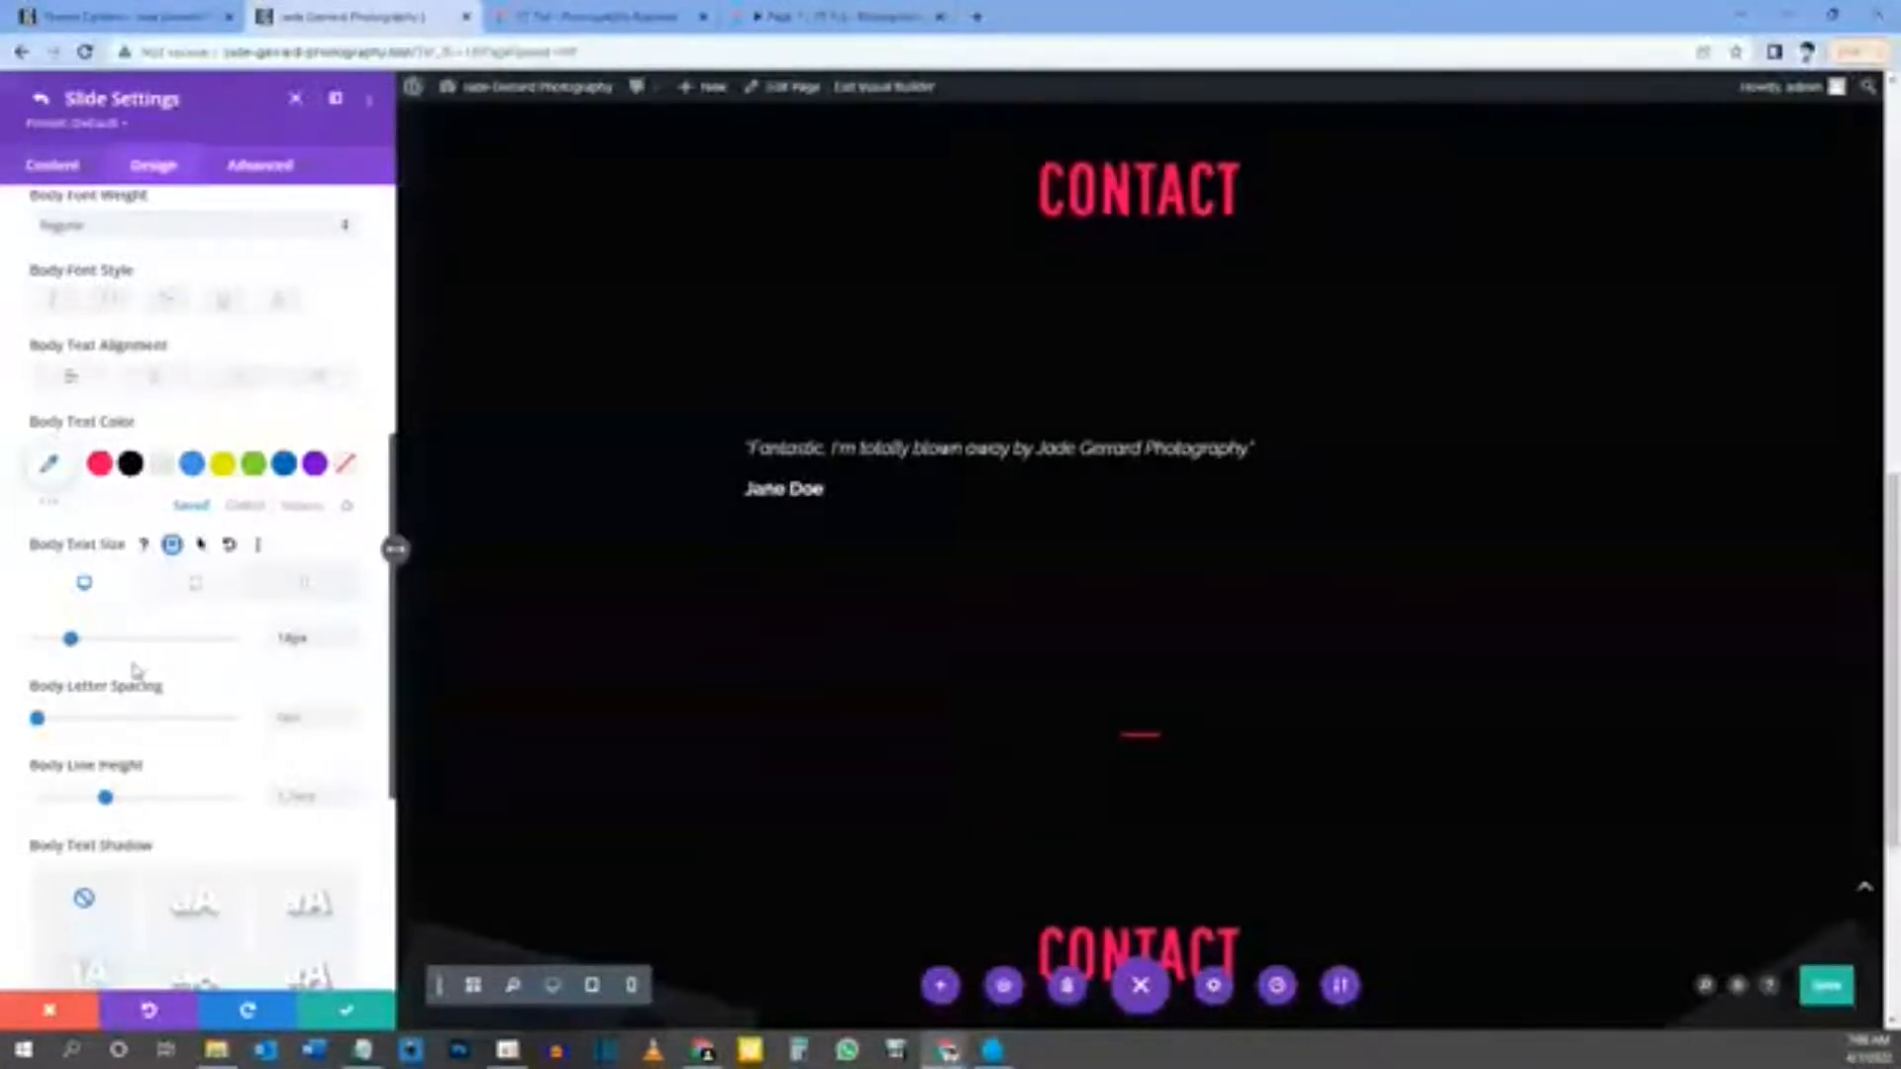
Step: Look through the slide's remaining design options, including sizing
scroll(134, 653, down, 2)
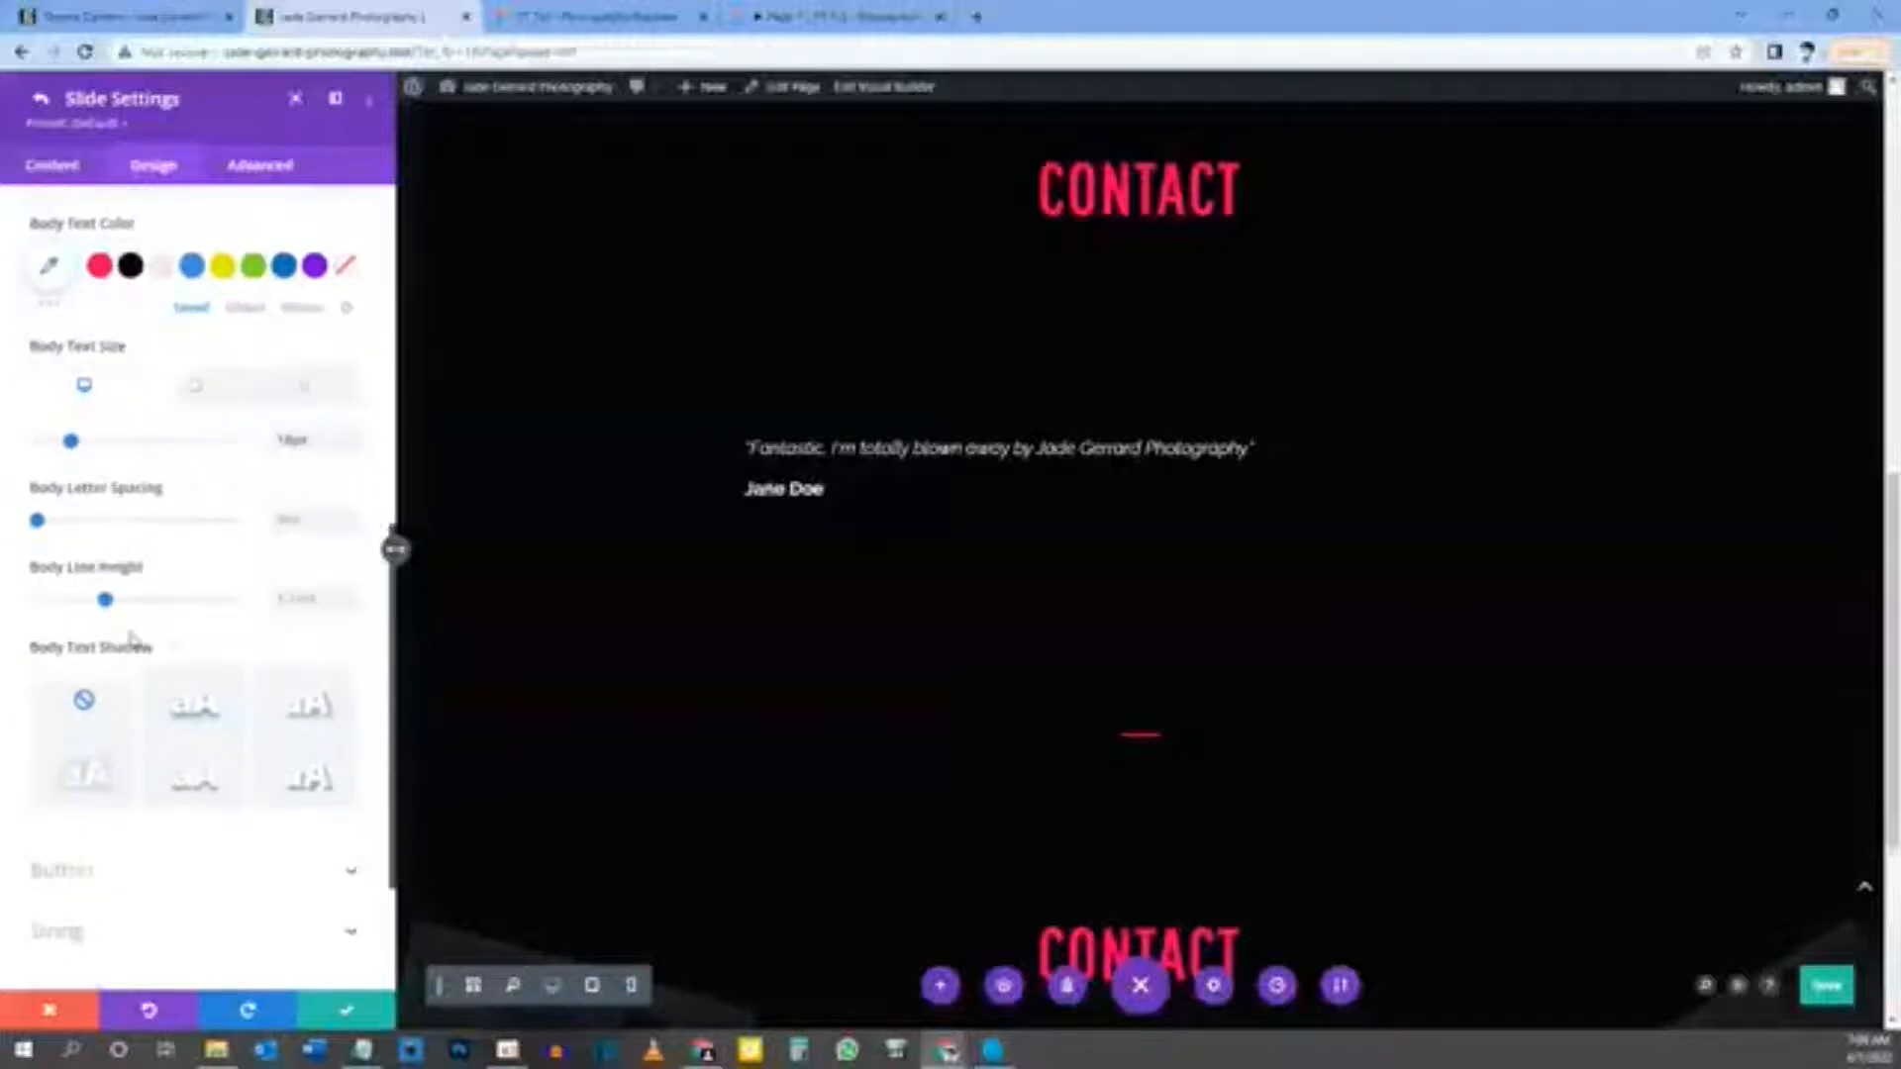
scroll(198, 607, down, 2)
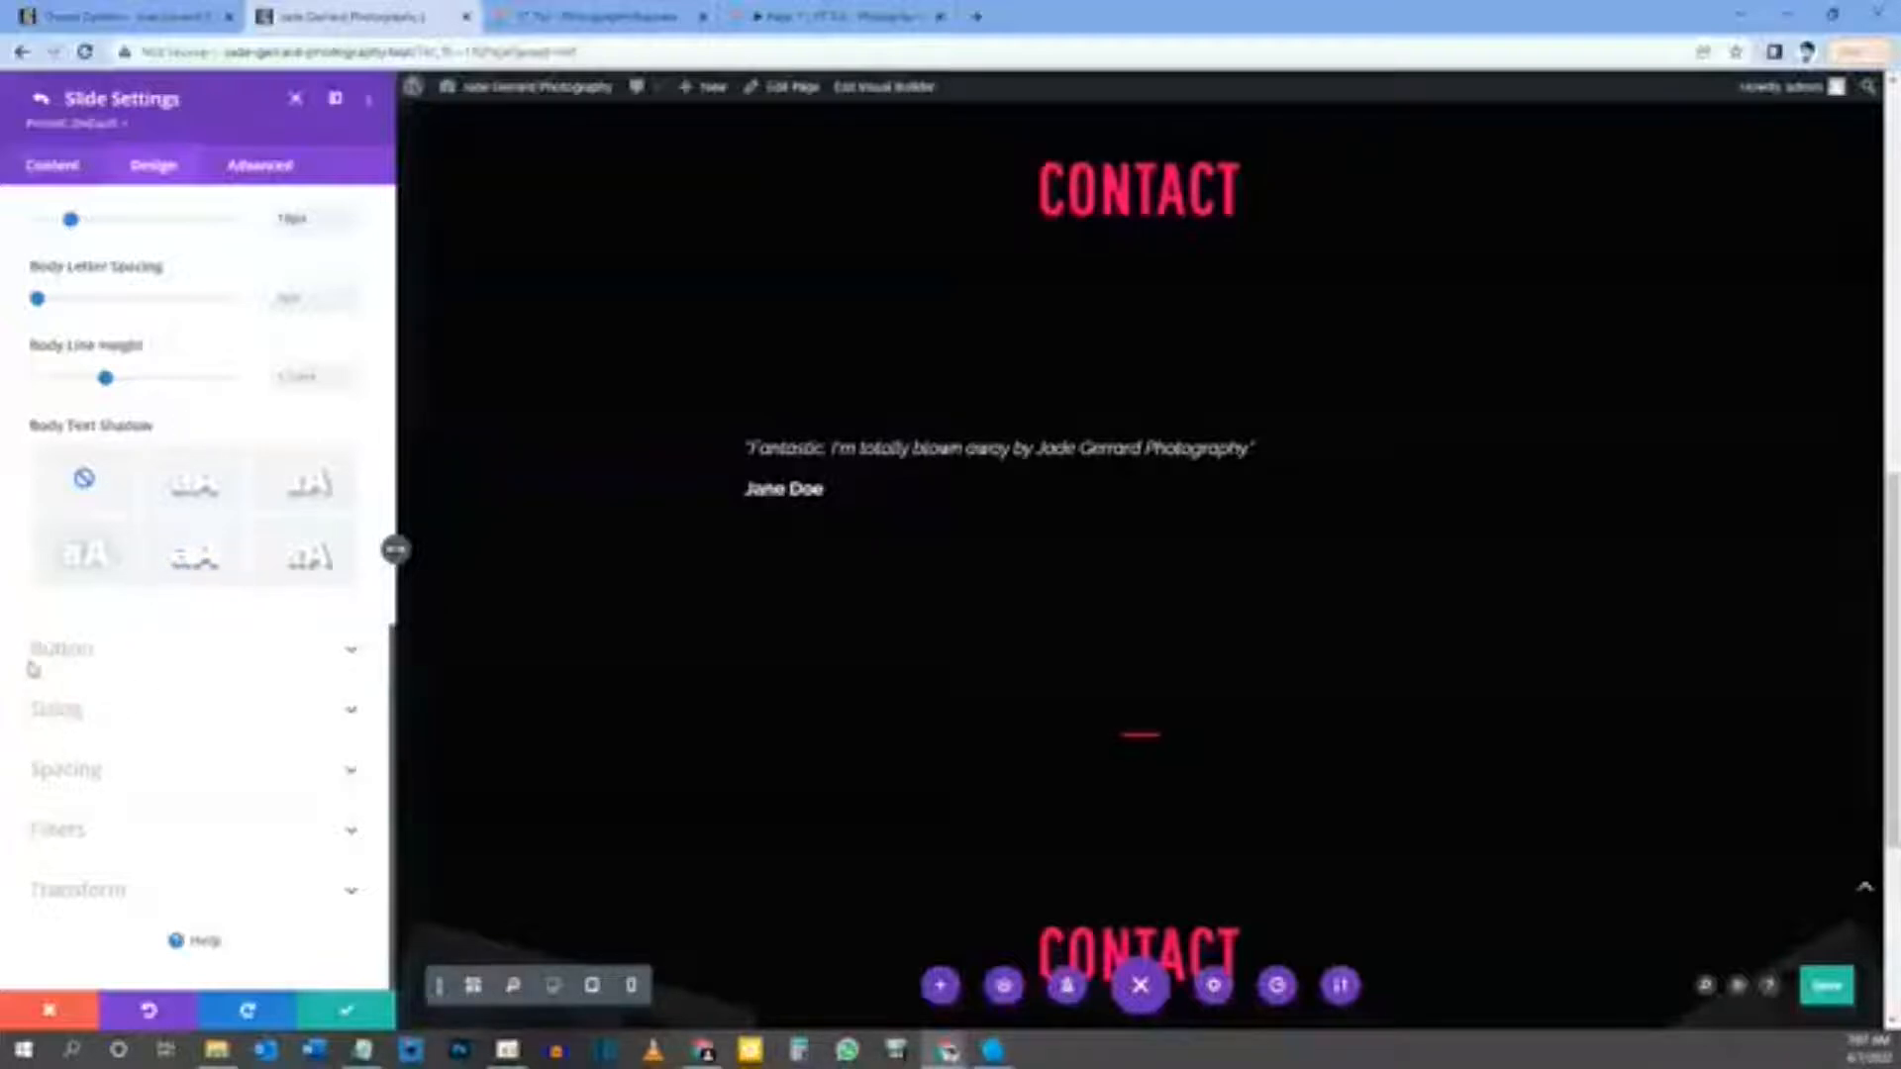
click(105, 711)
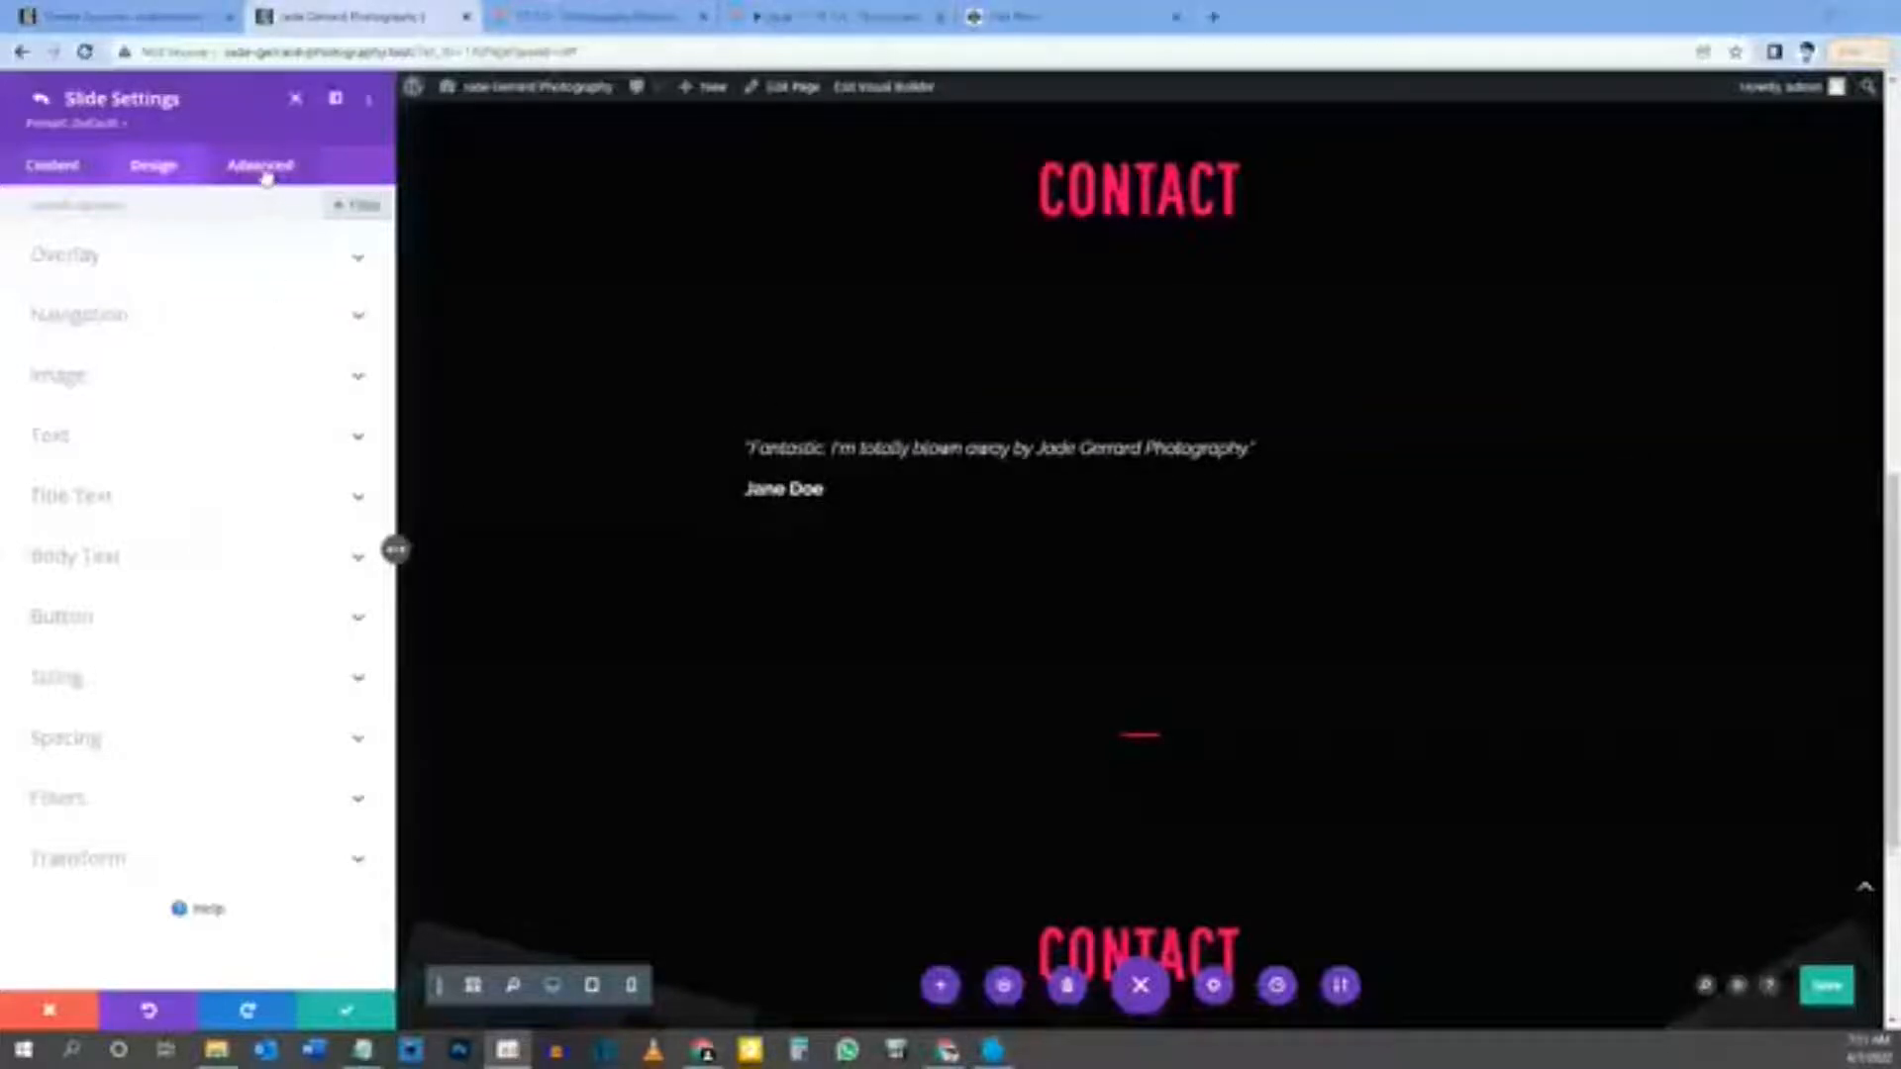
Step: Copy "display: flex; justify-content: center;" from the Flex Row pen in CodePen into the slide's custom CSS for Slide Description
click(263, 171)
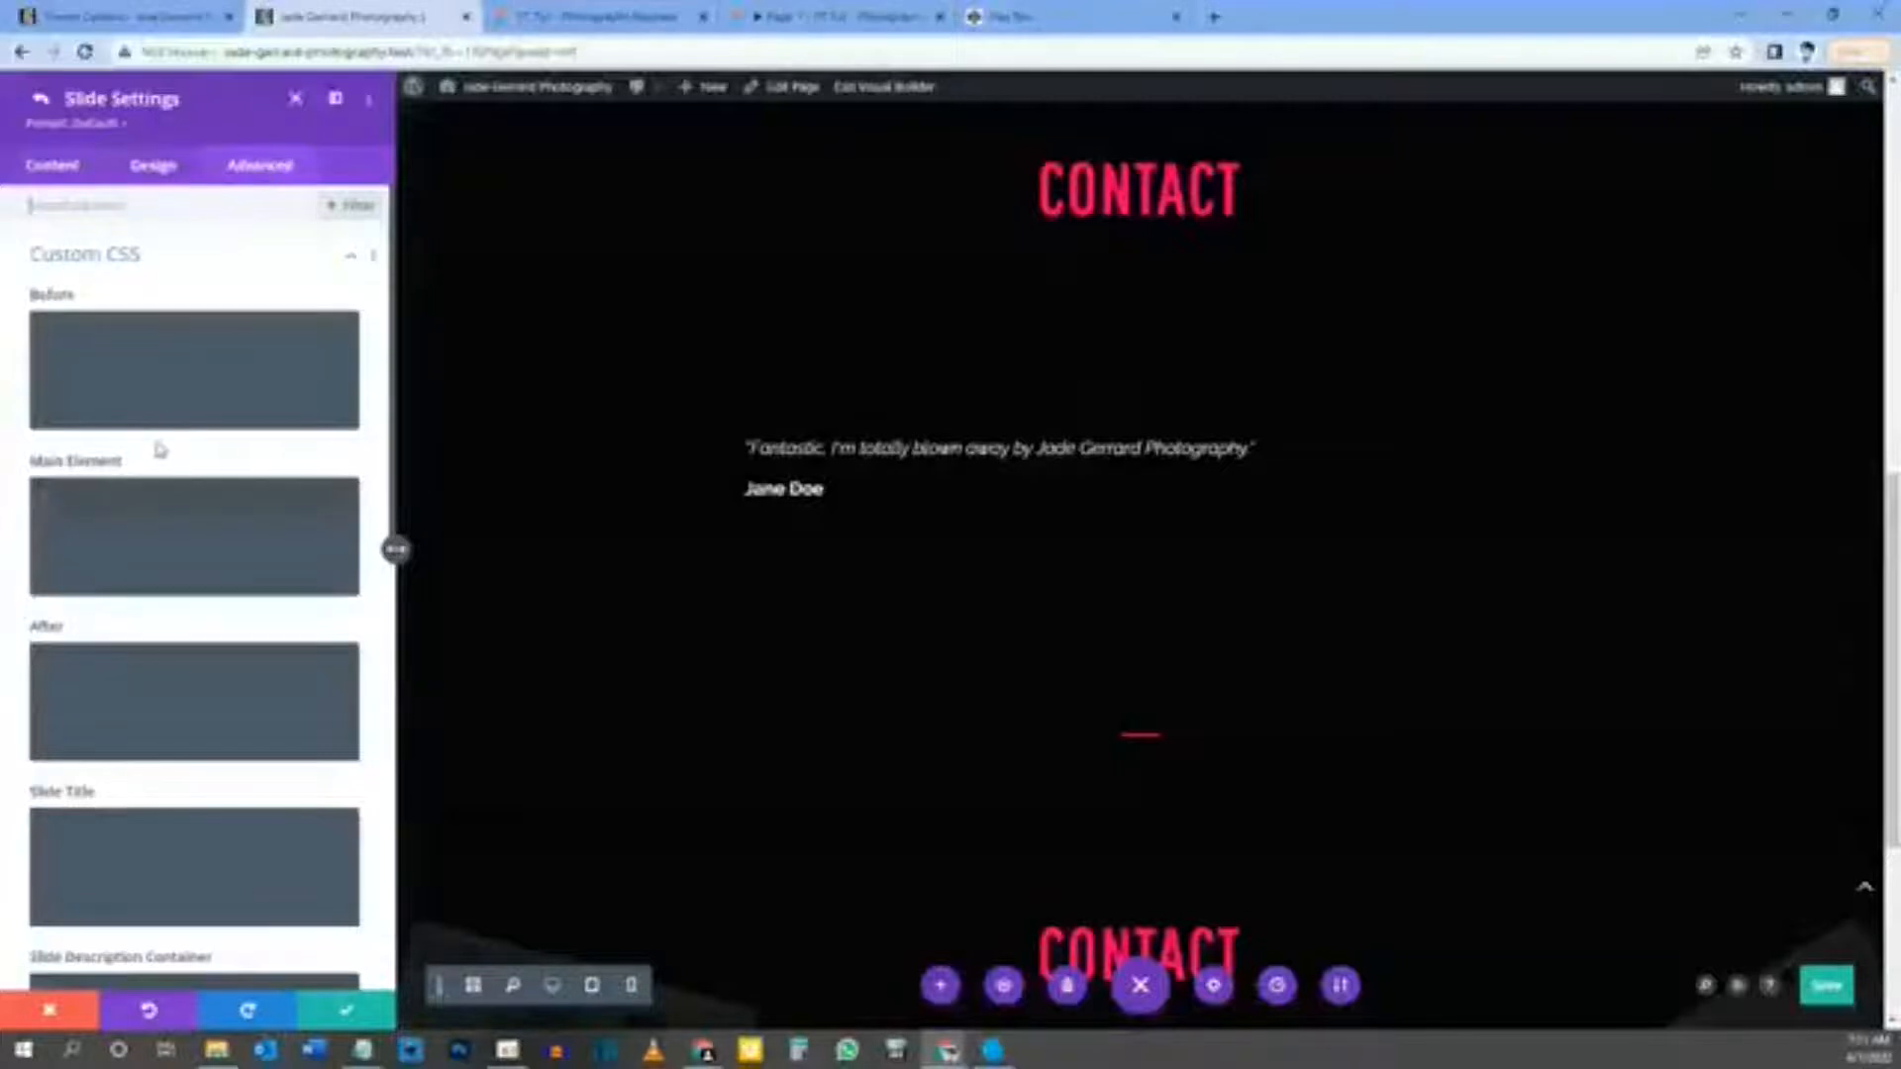
scroll(159, 449, down, 5)
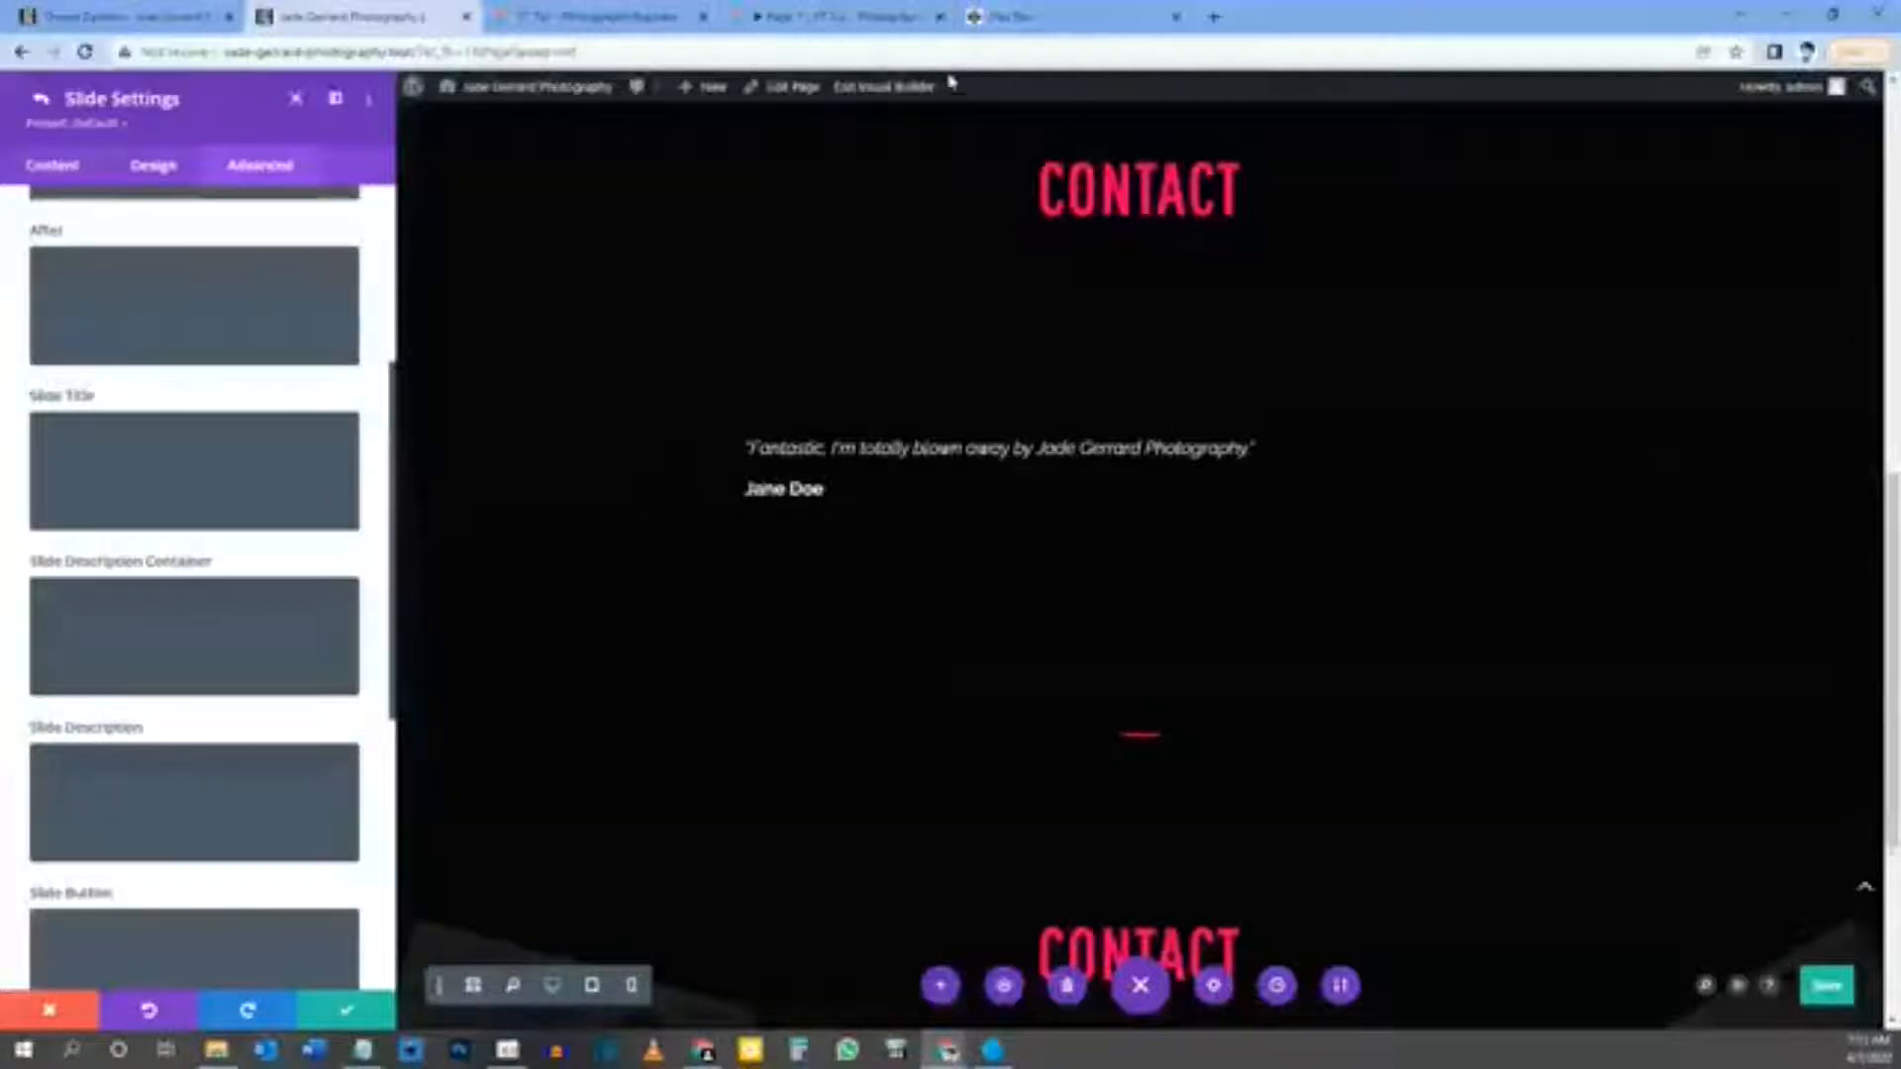
click(1062, 16)
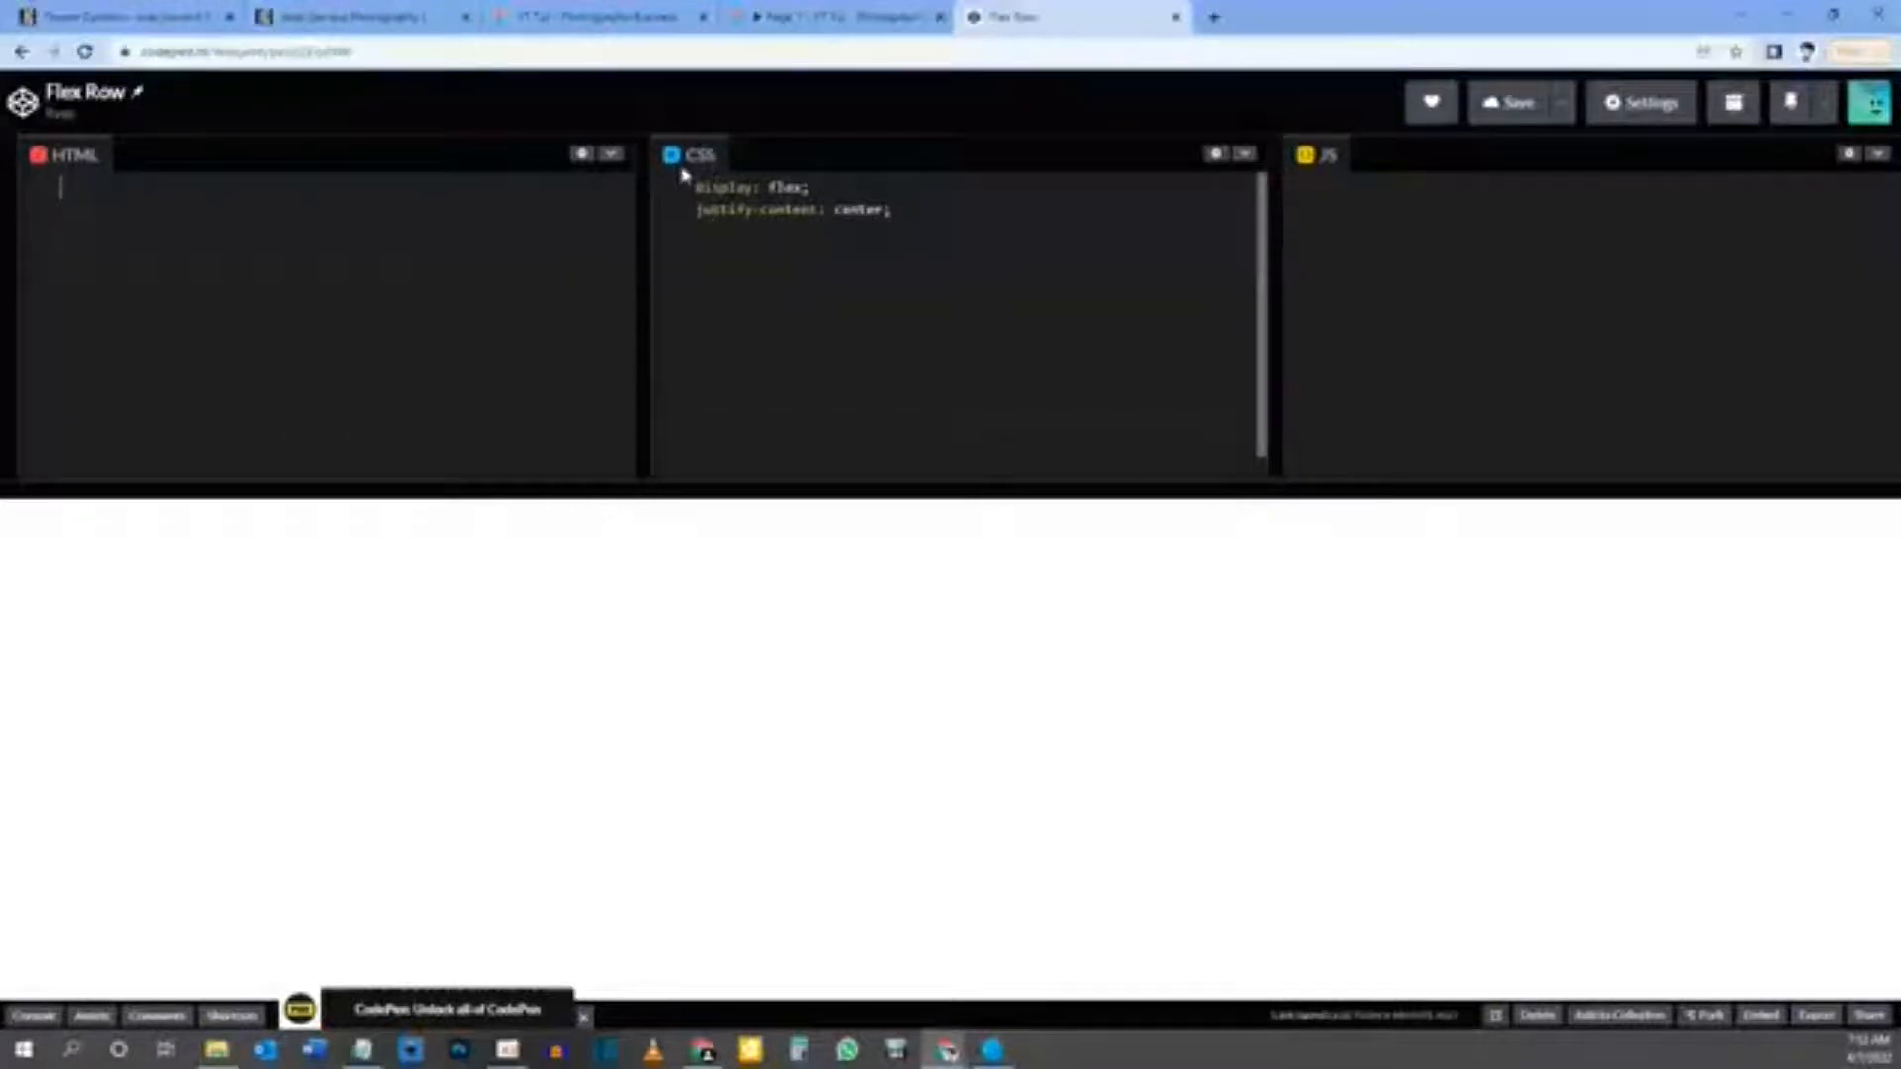
drag(696, 187, 917, 219)
key(ctrl+c)
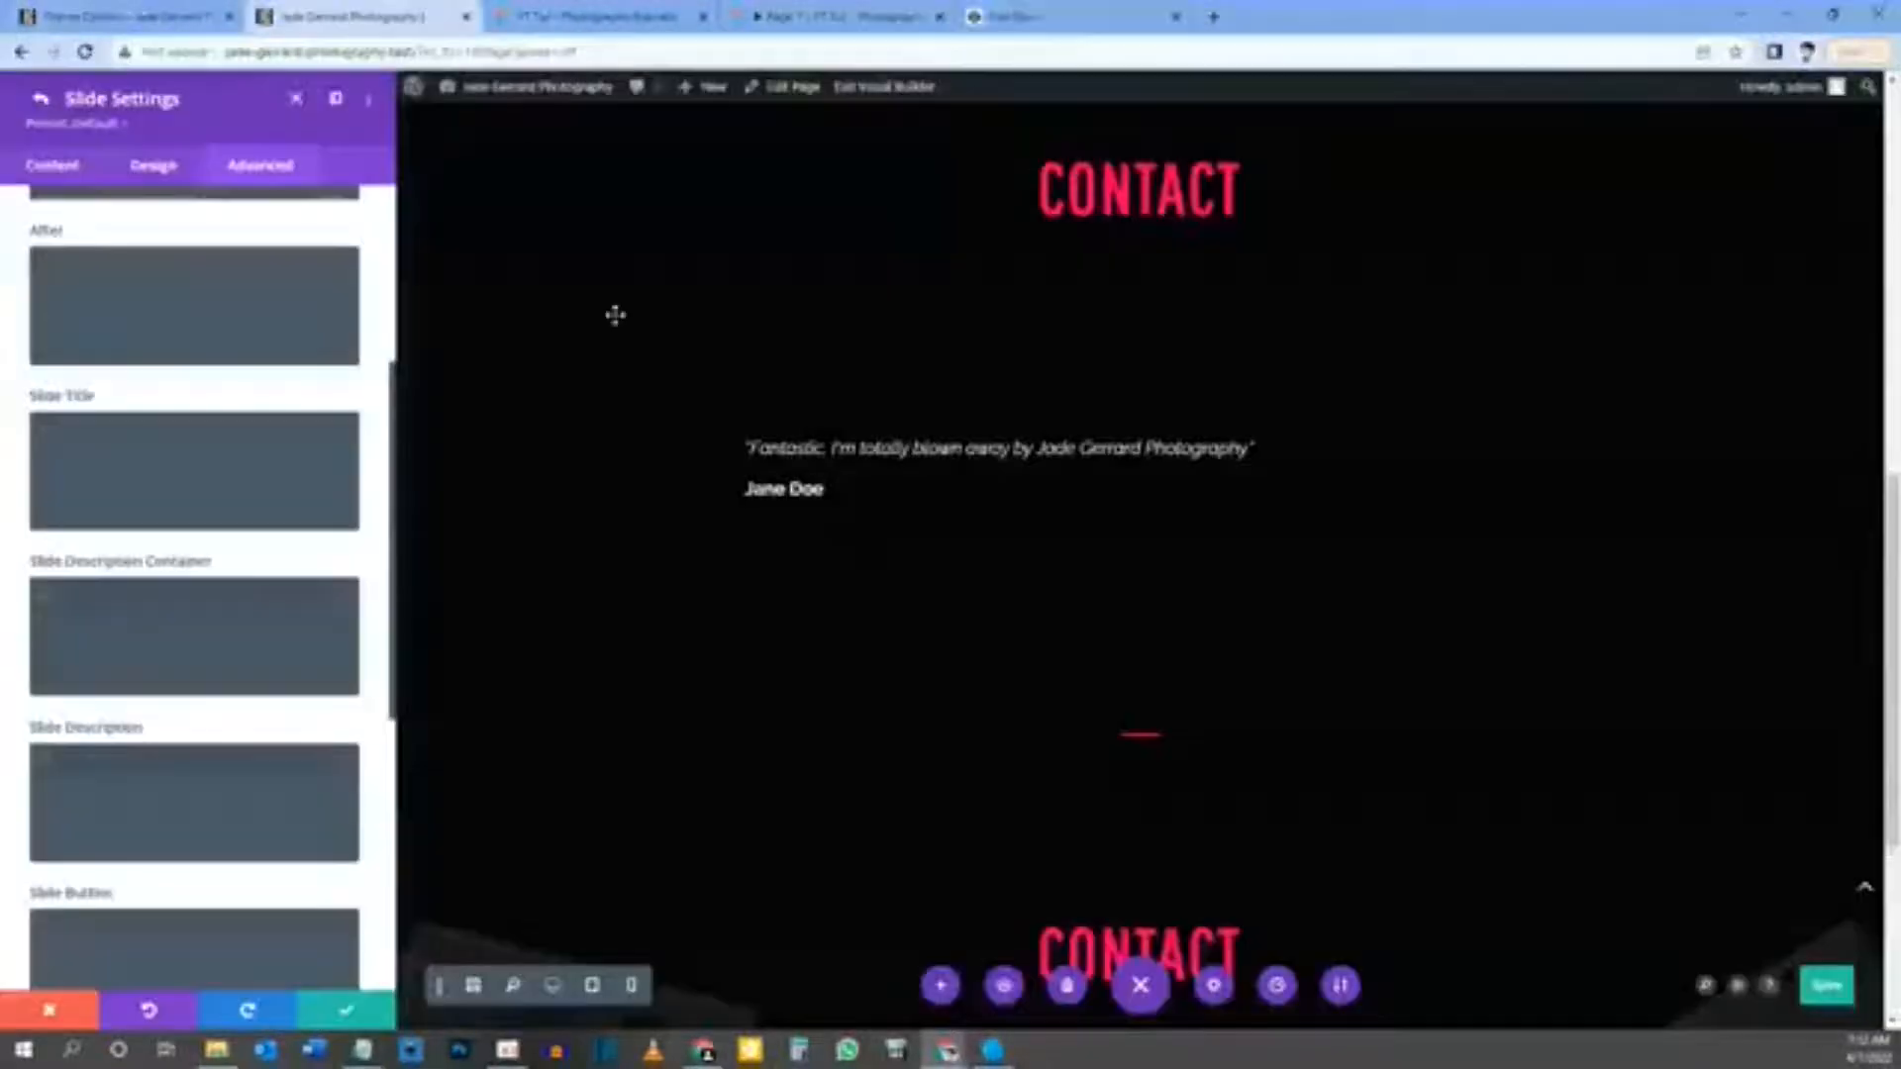
click(347, 17)
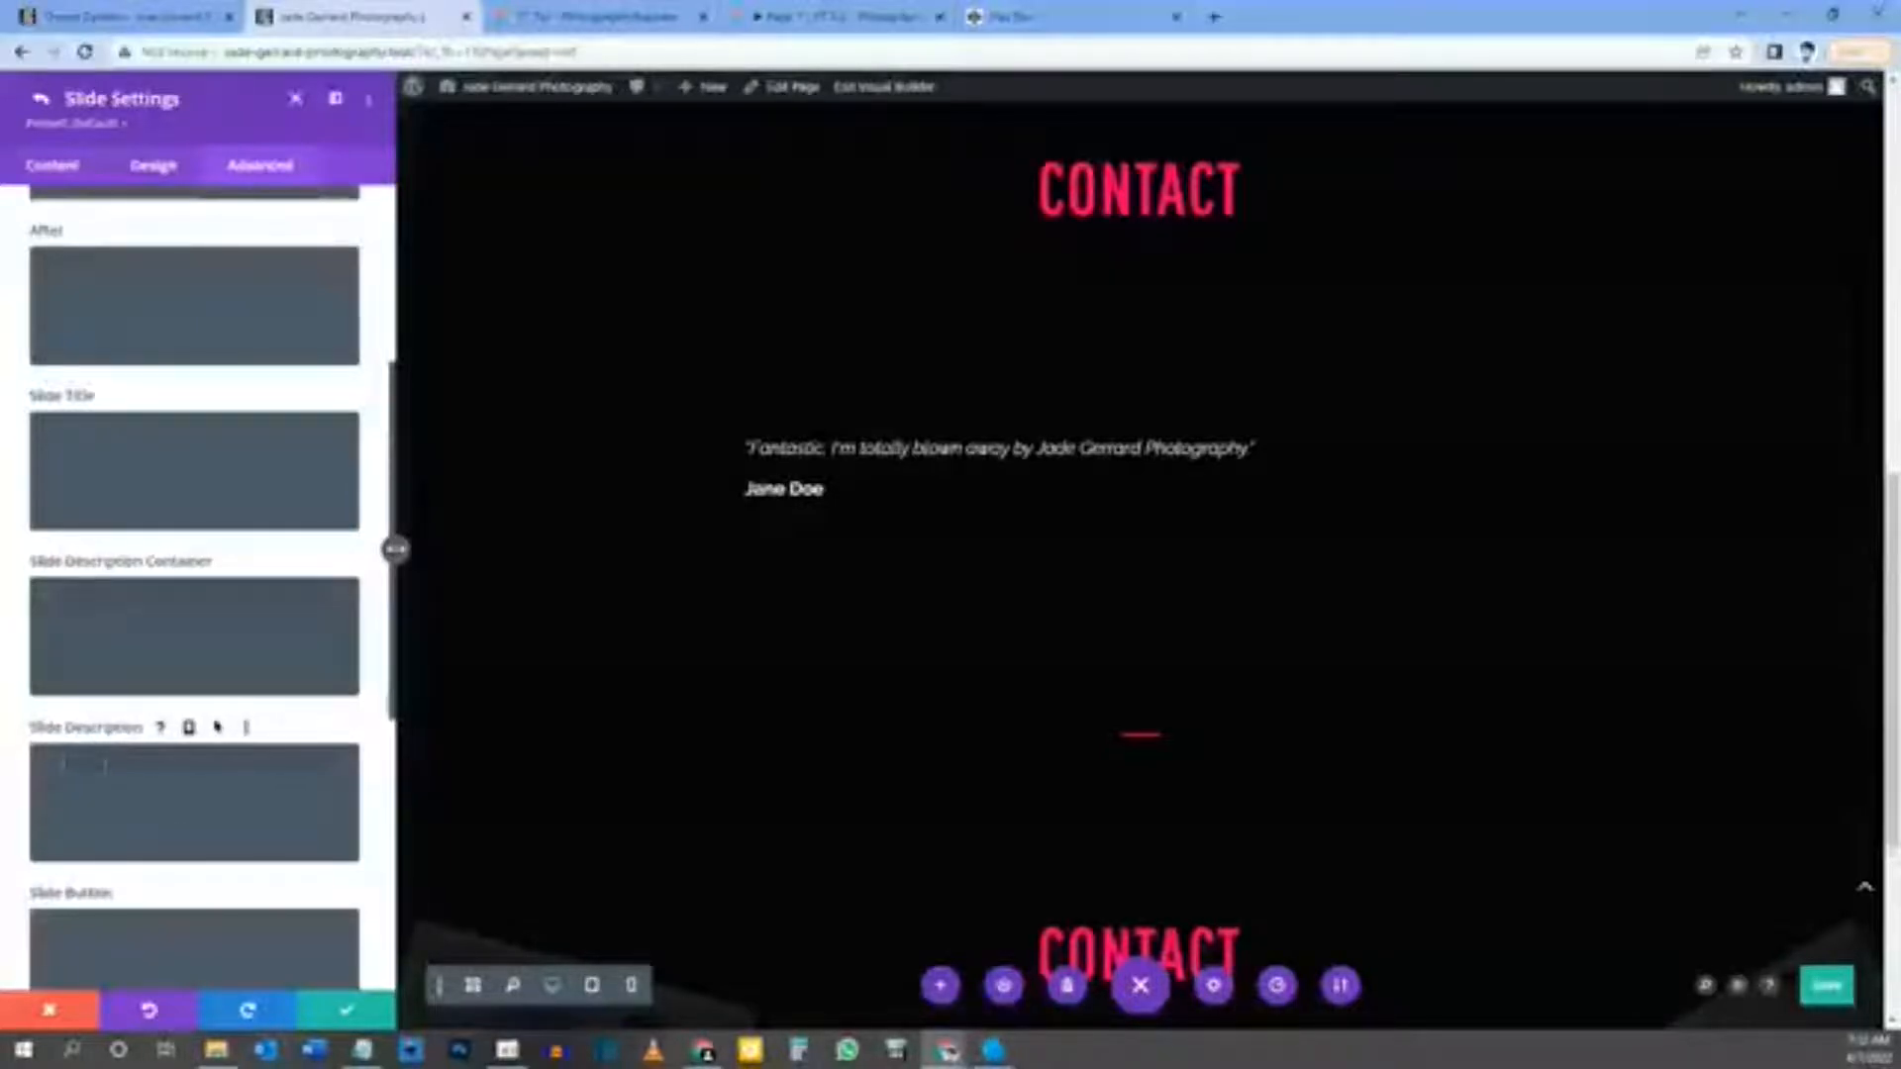
key(ctrl+v)
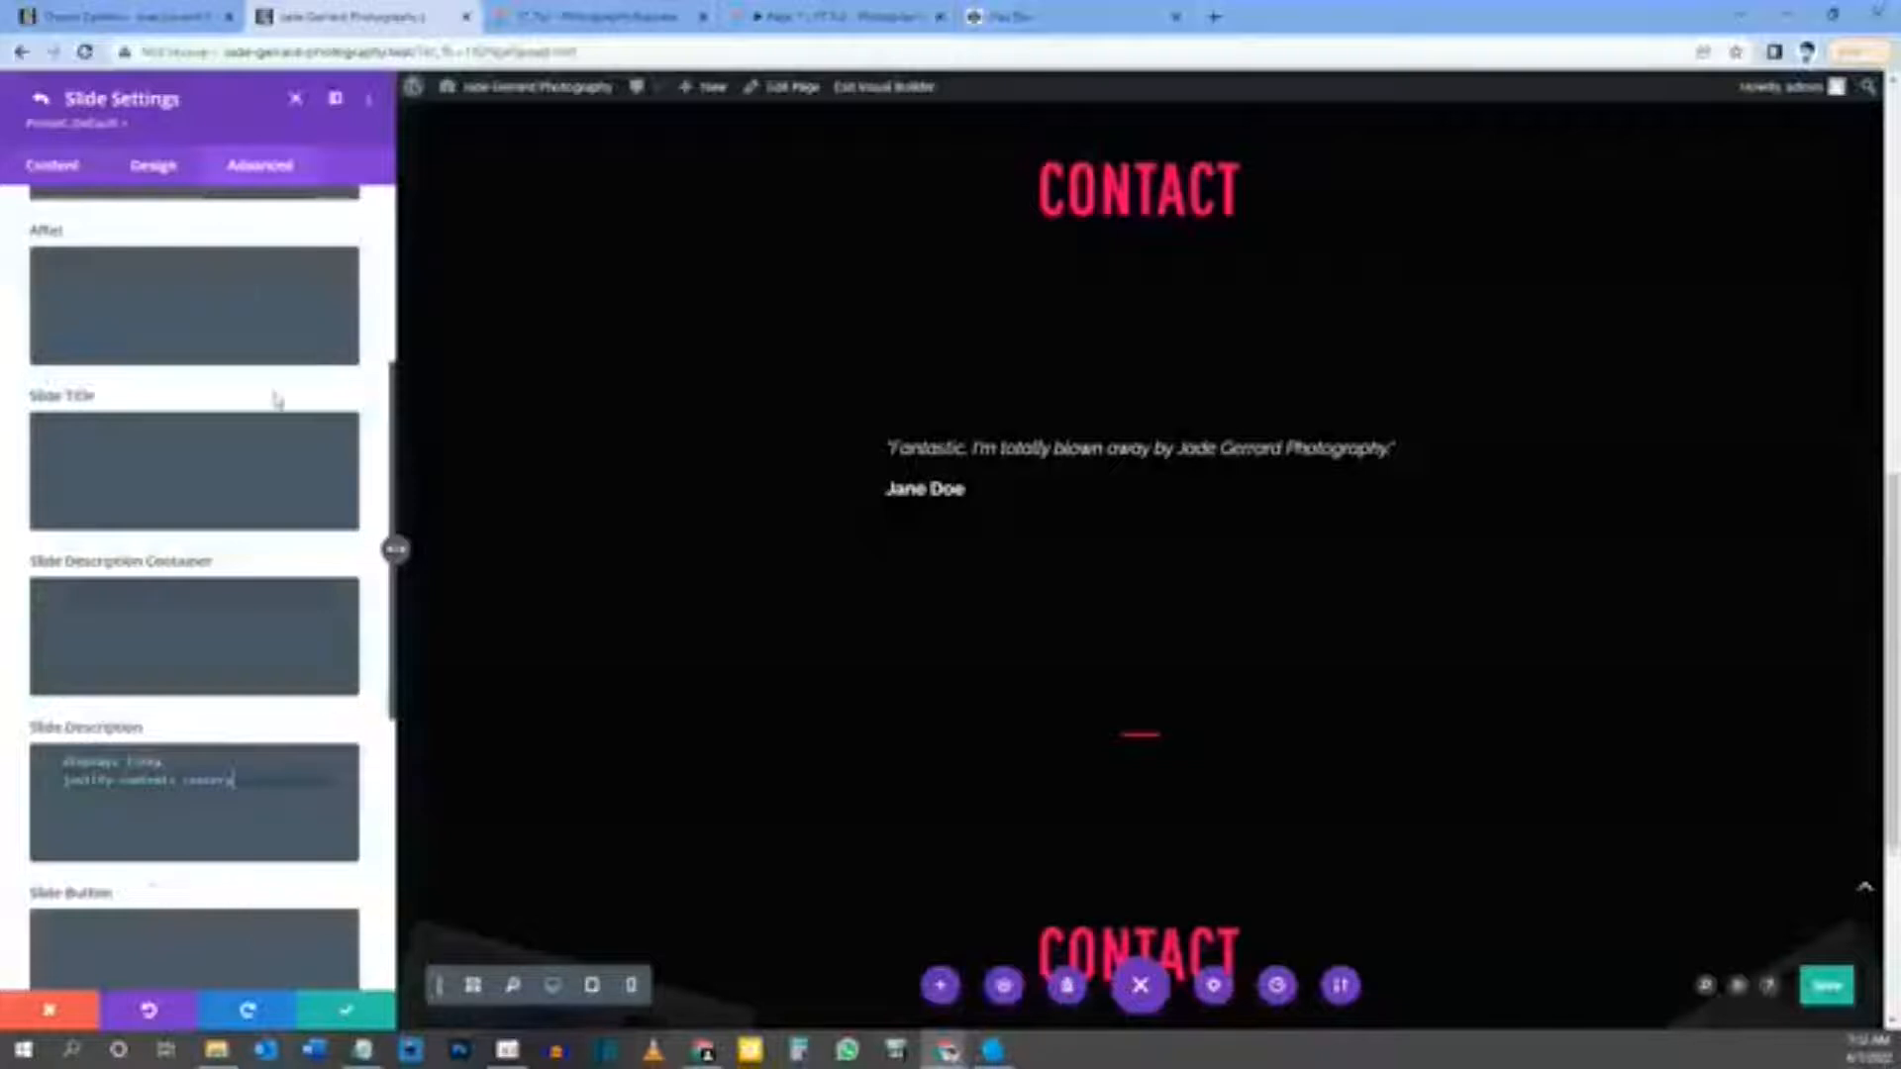
Step: Delete the "Your Title Goes Here" slide from the slider and duplicate the finished testimonial slide twice
click(41, 102)
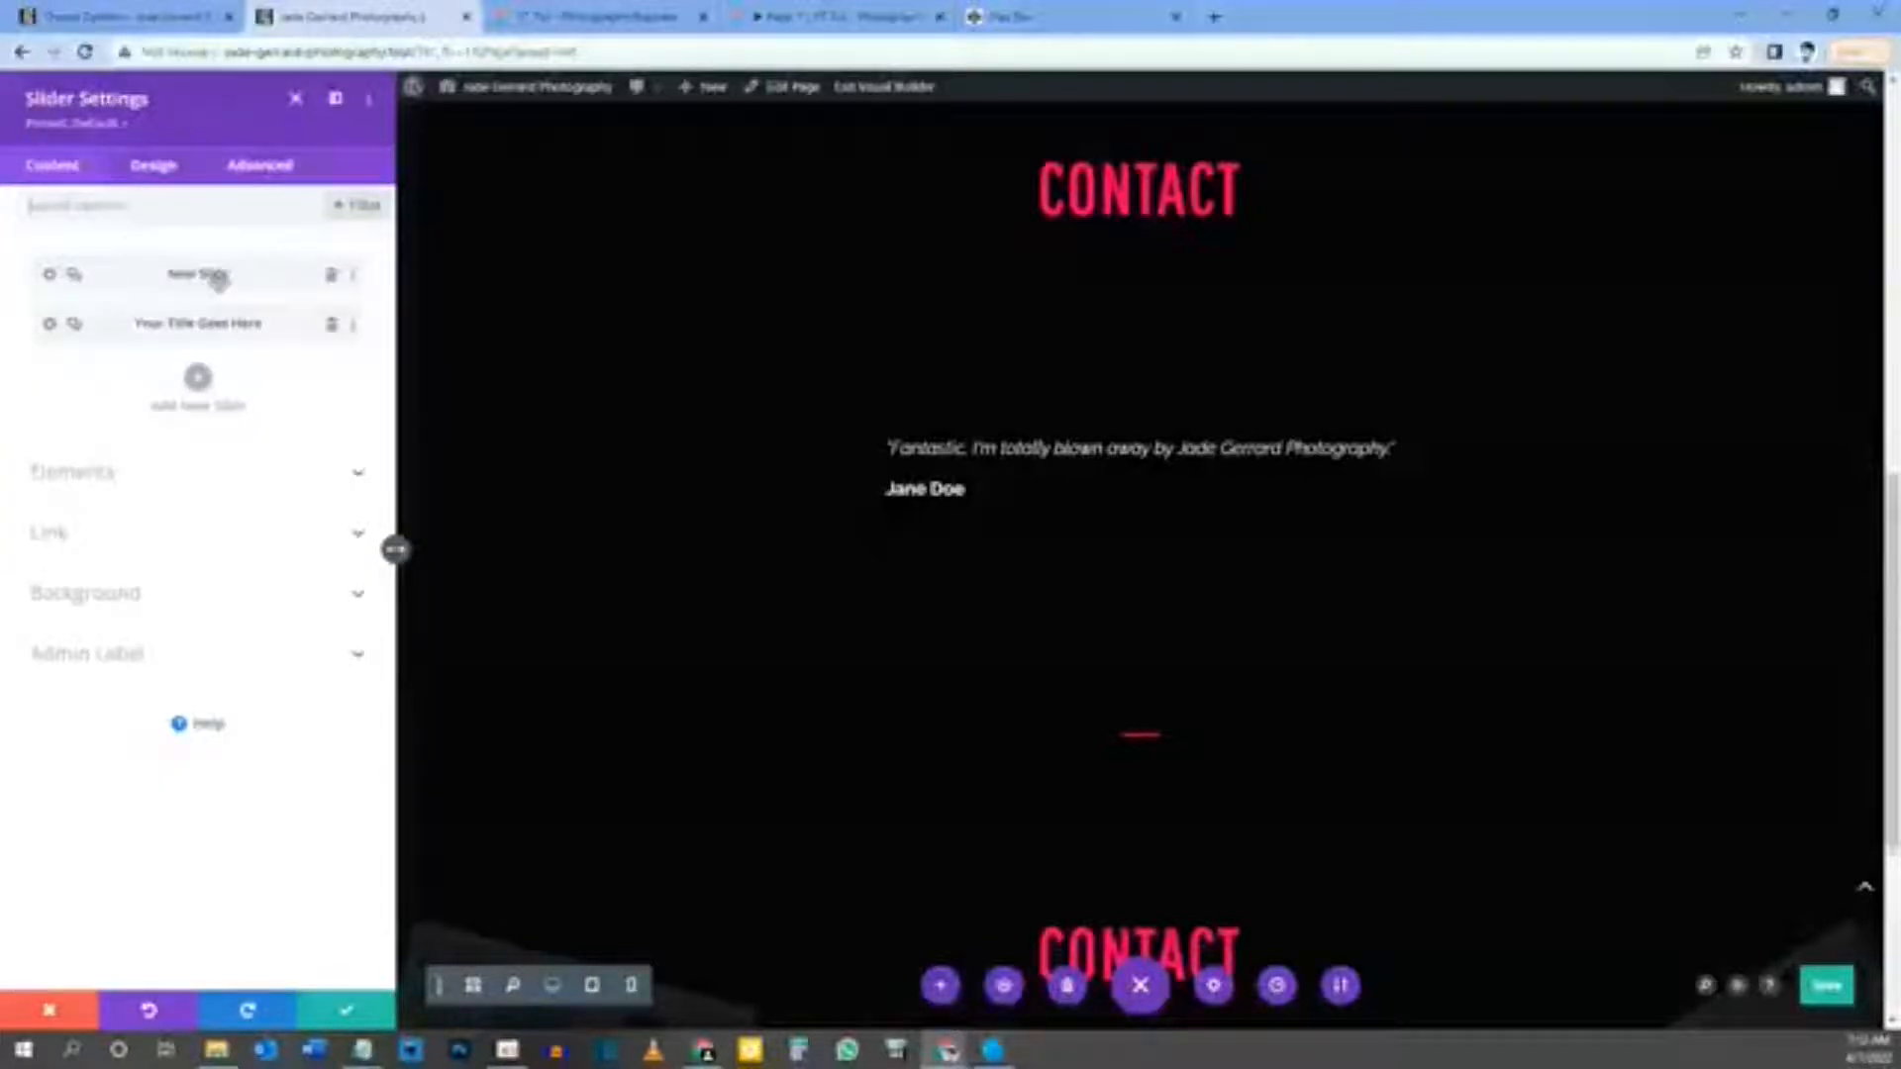
click(332, 327)
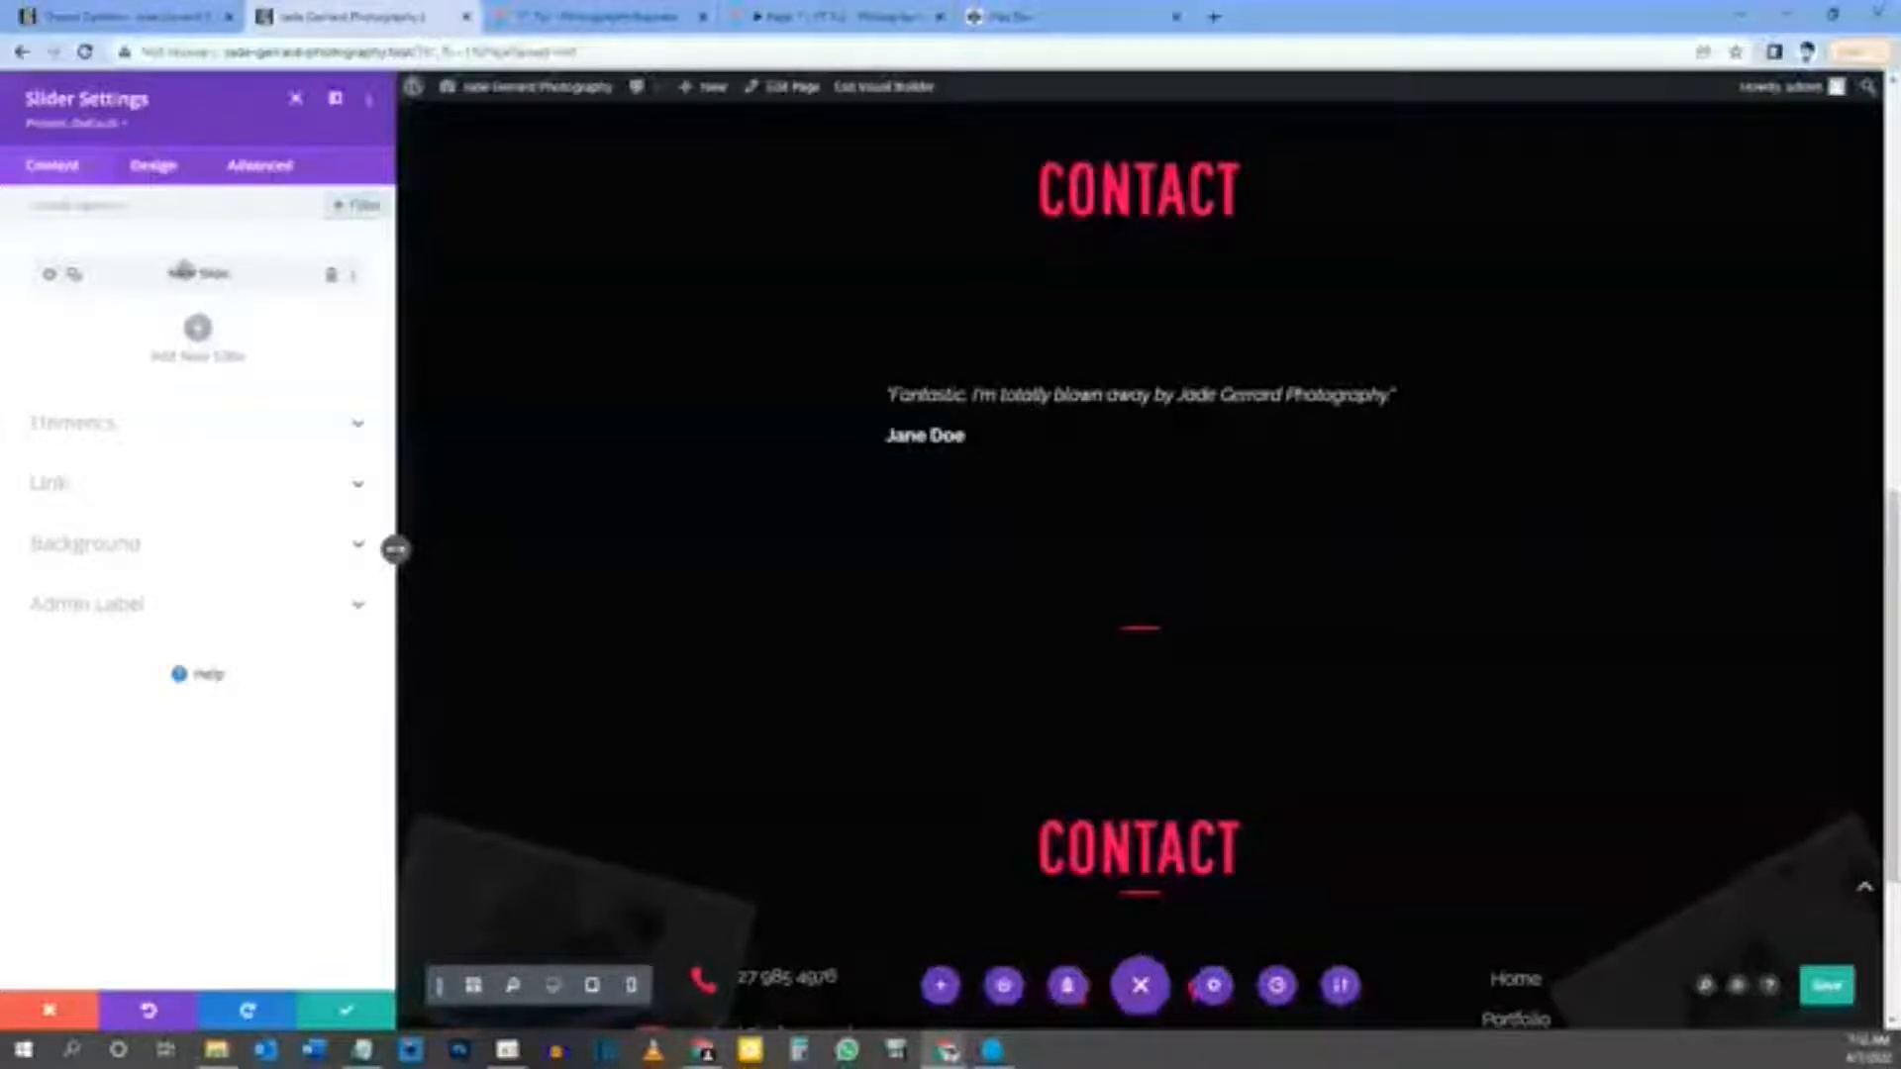
click(75, 279)
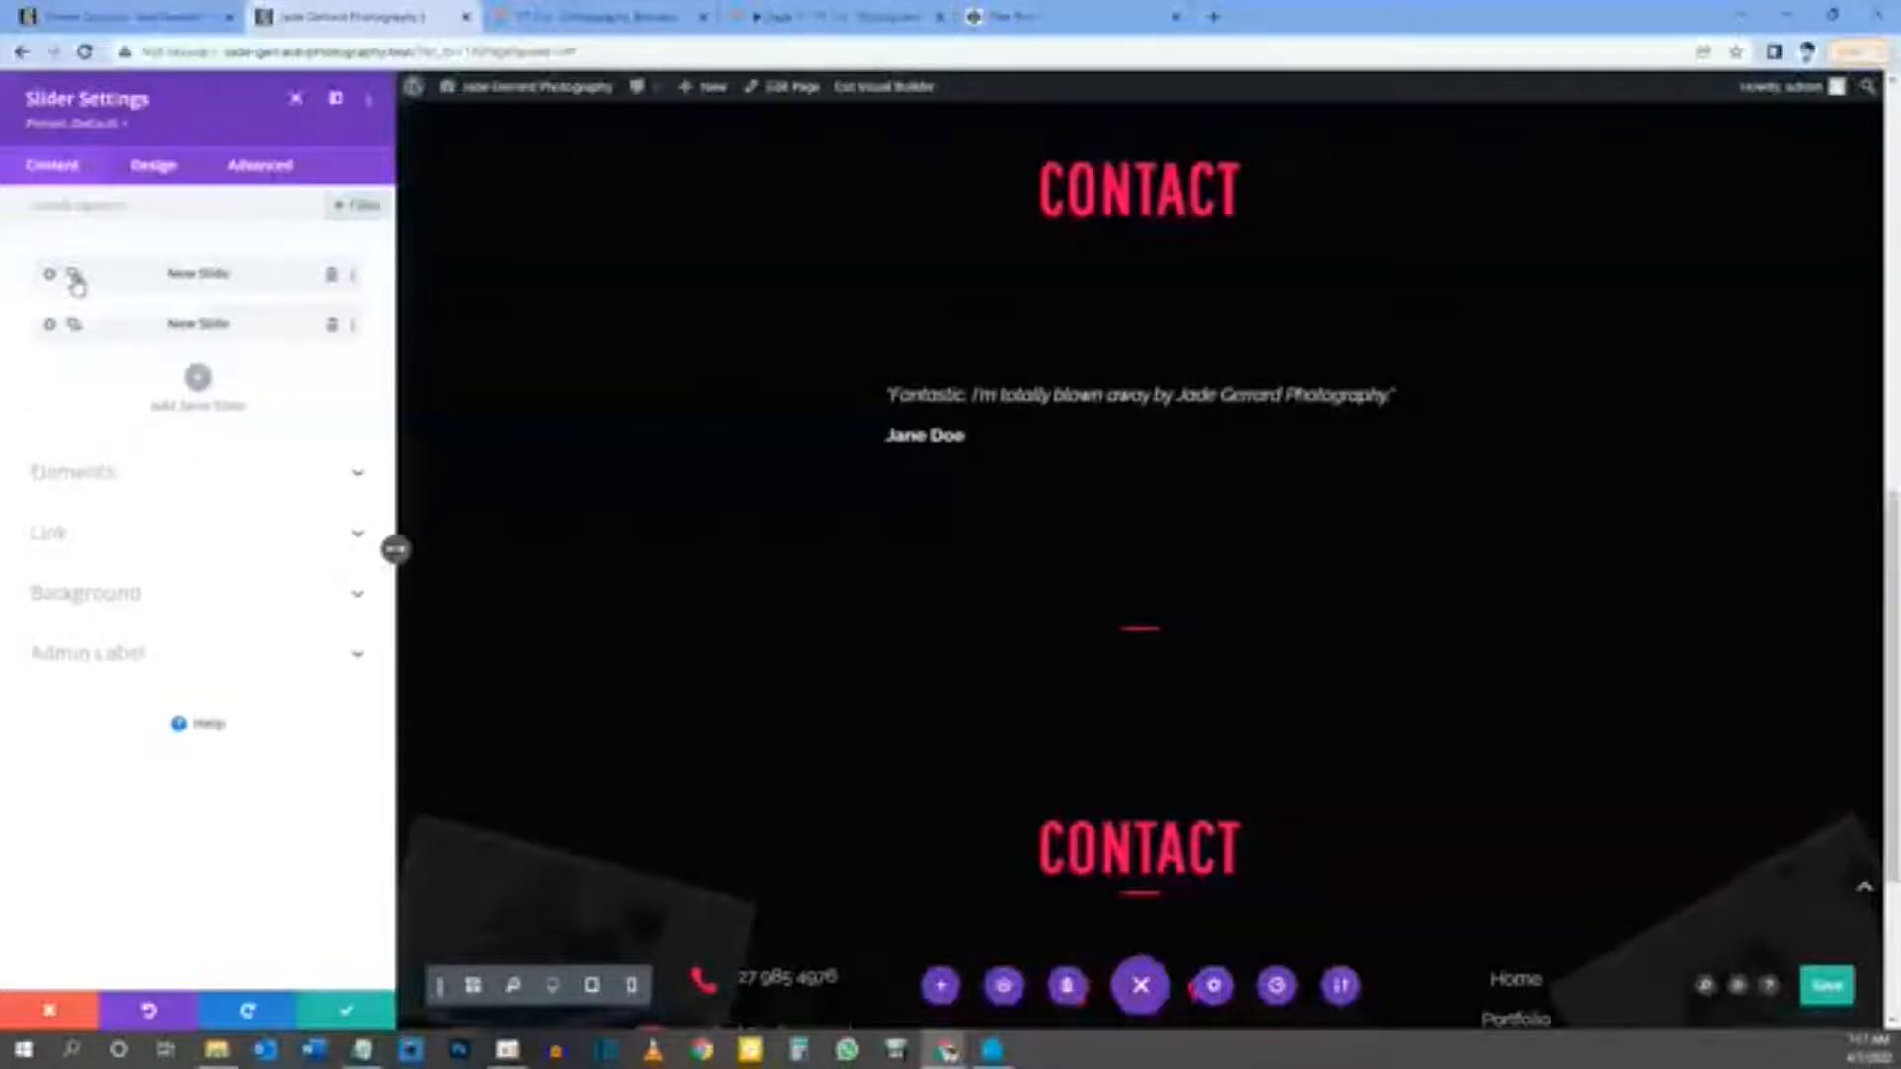
click(75, 278)
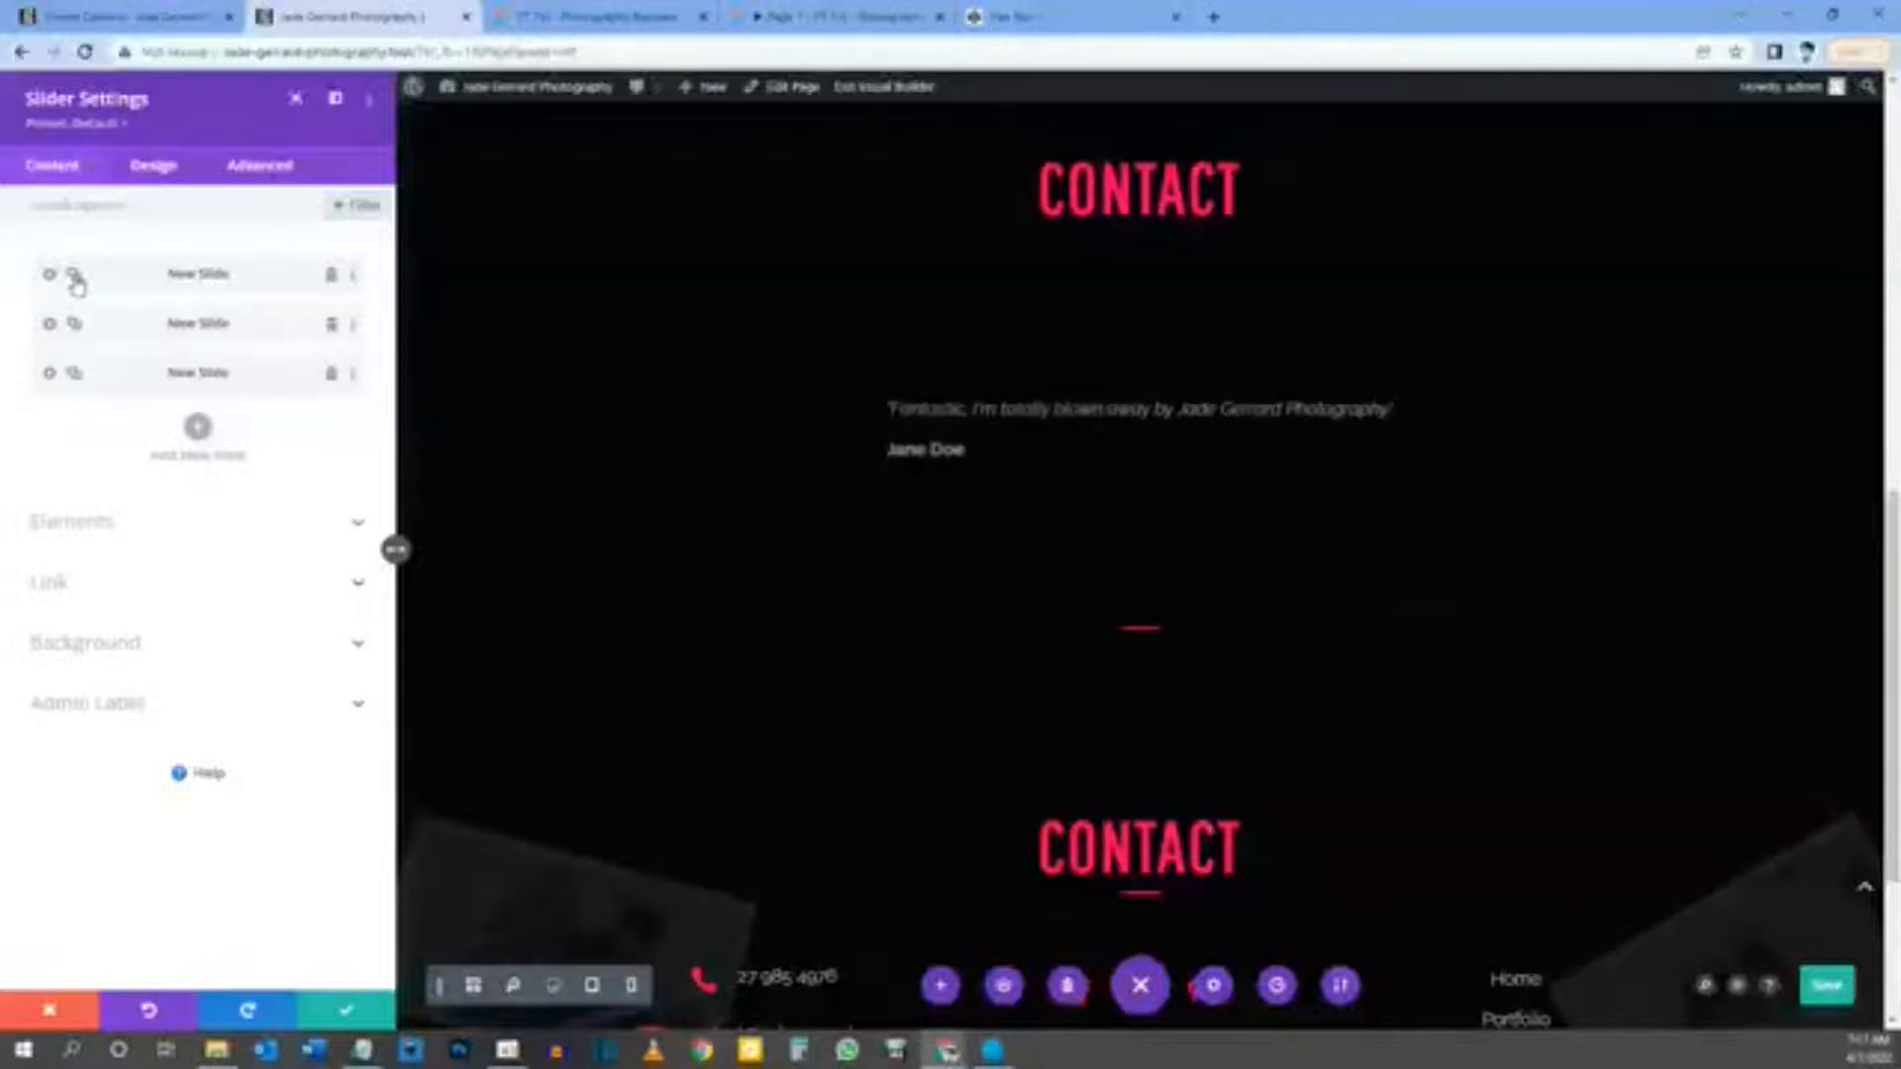
Step: Change the second slide's quote to say the photographer "is worth much more than I paid." and replace the client's name
click(50, 325)
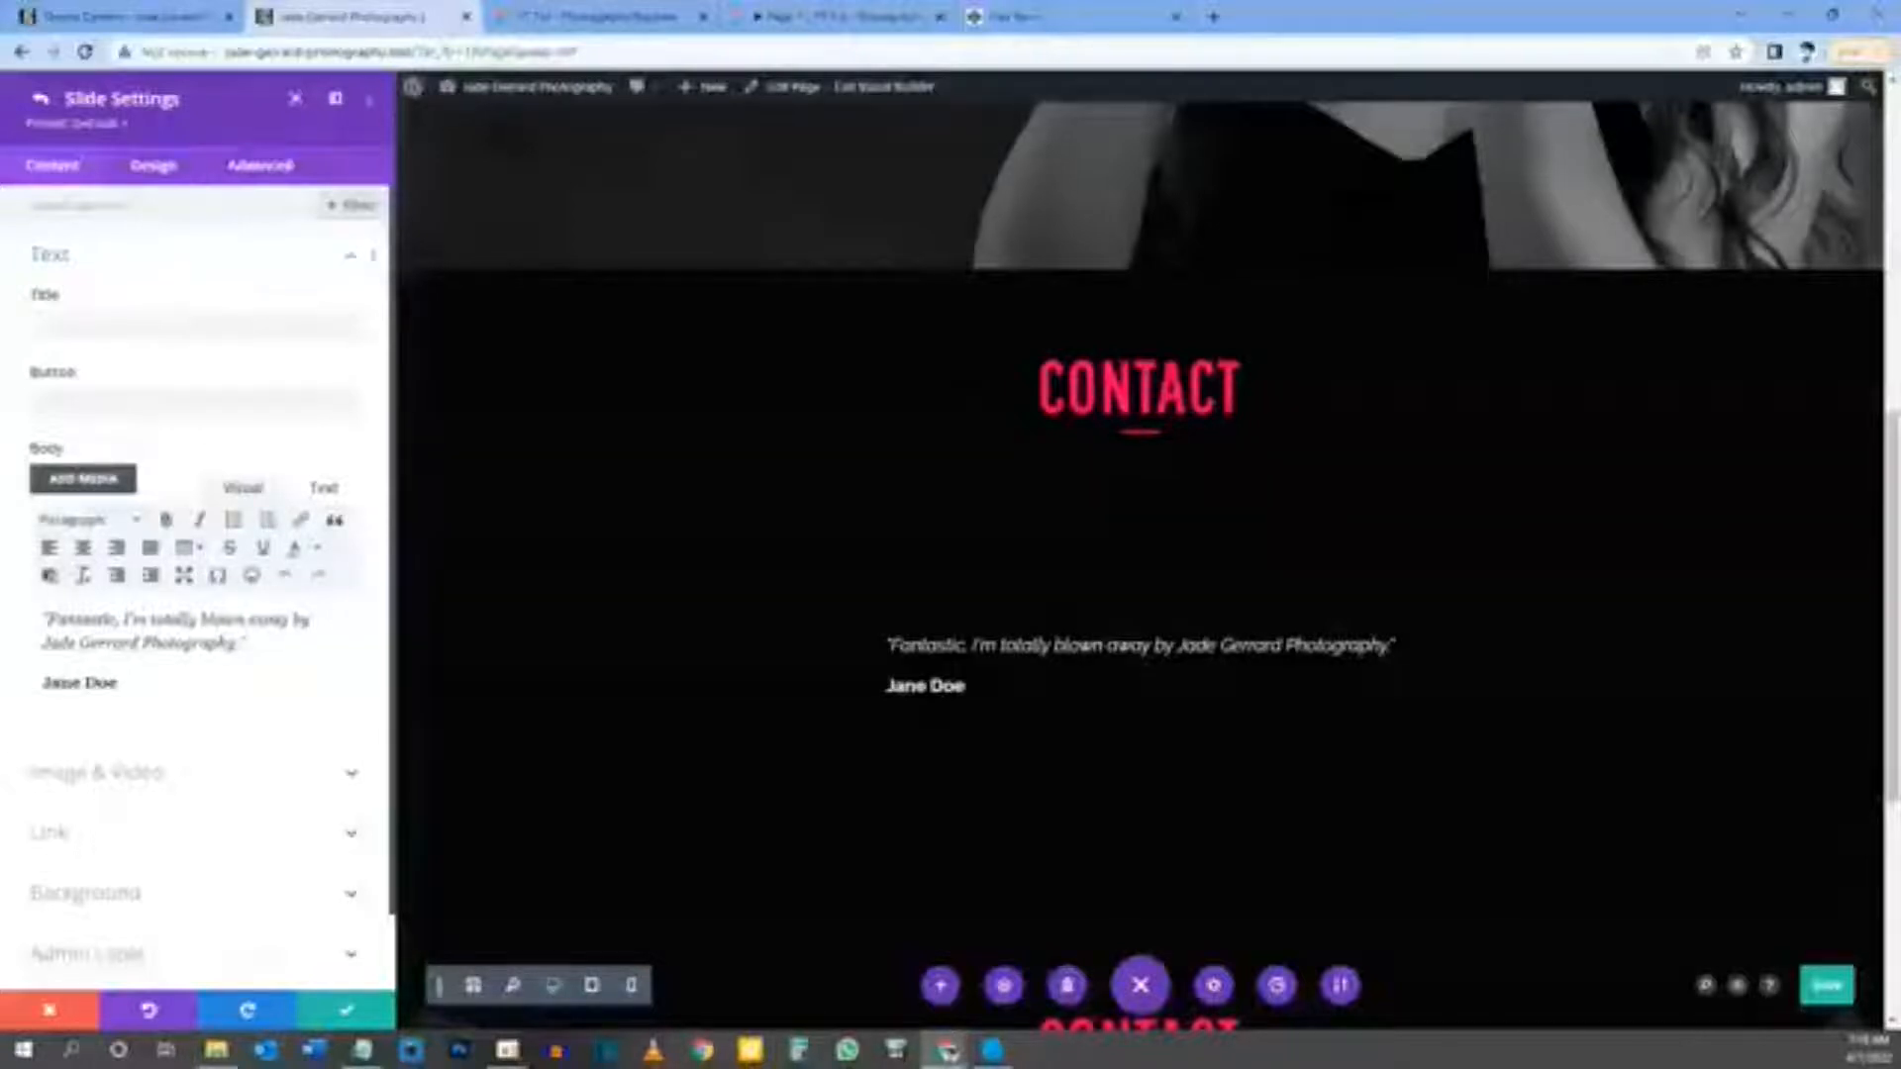
drag(250, 643, 33, 615)
text("Jade Gerrard is worth much more than I paid.")
drag(127, 684, 38, 680)
text(John Doe)
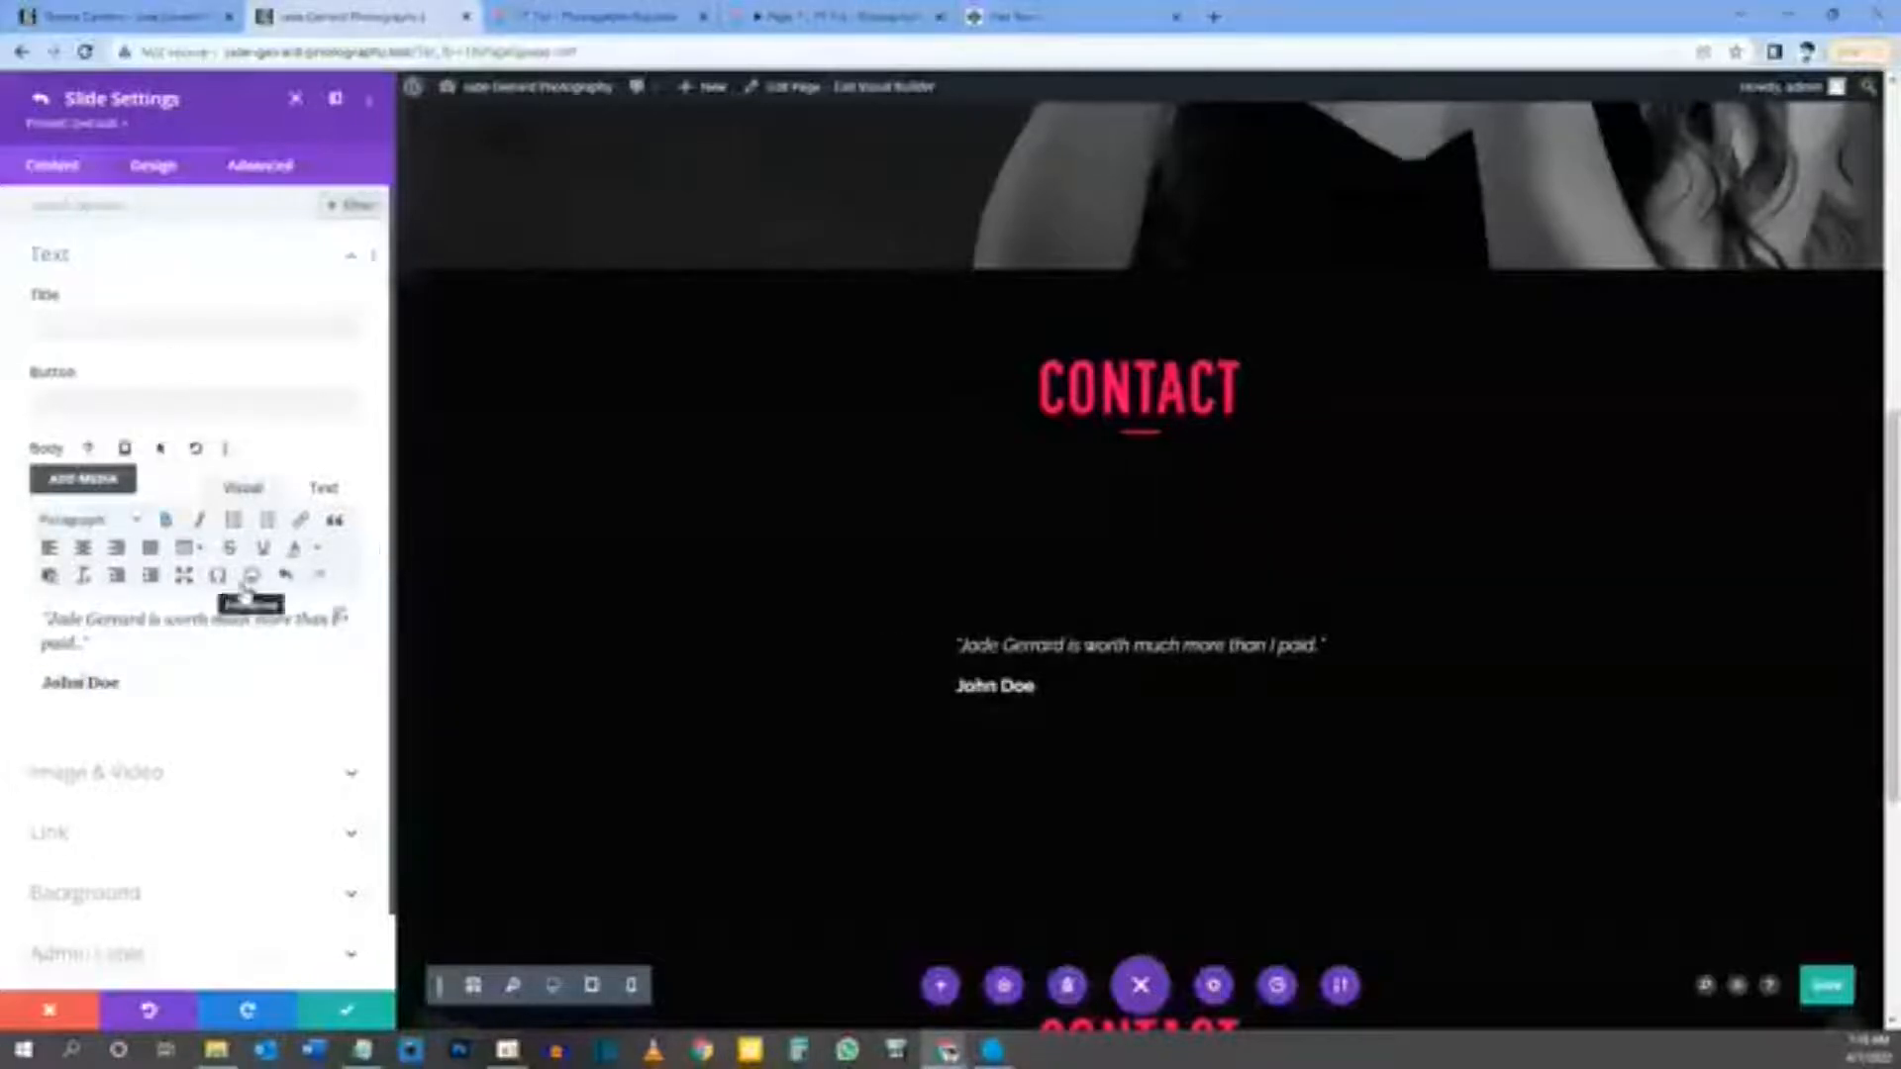
click(41, 98)
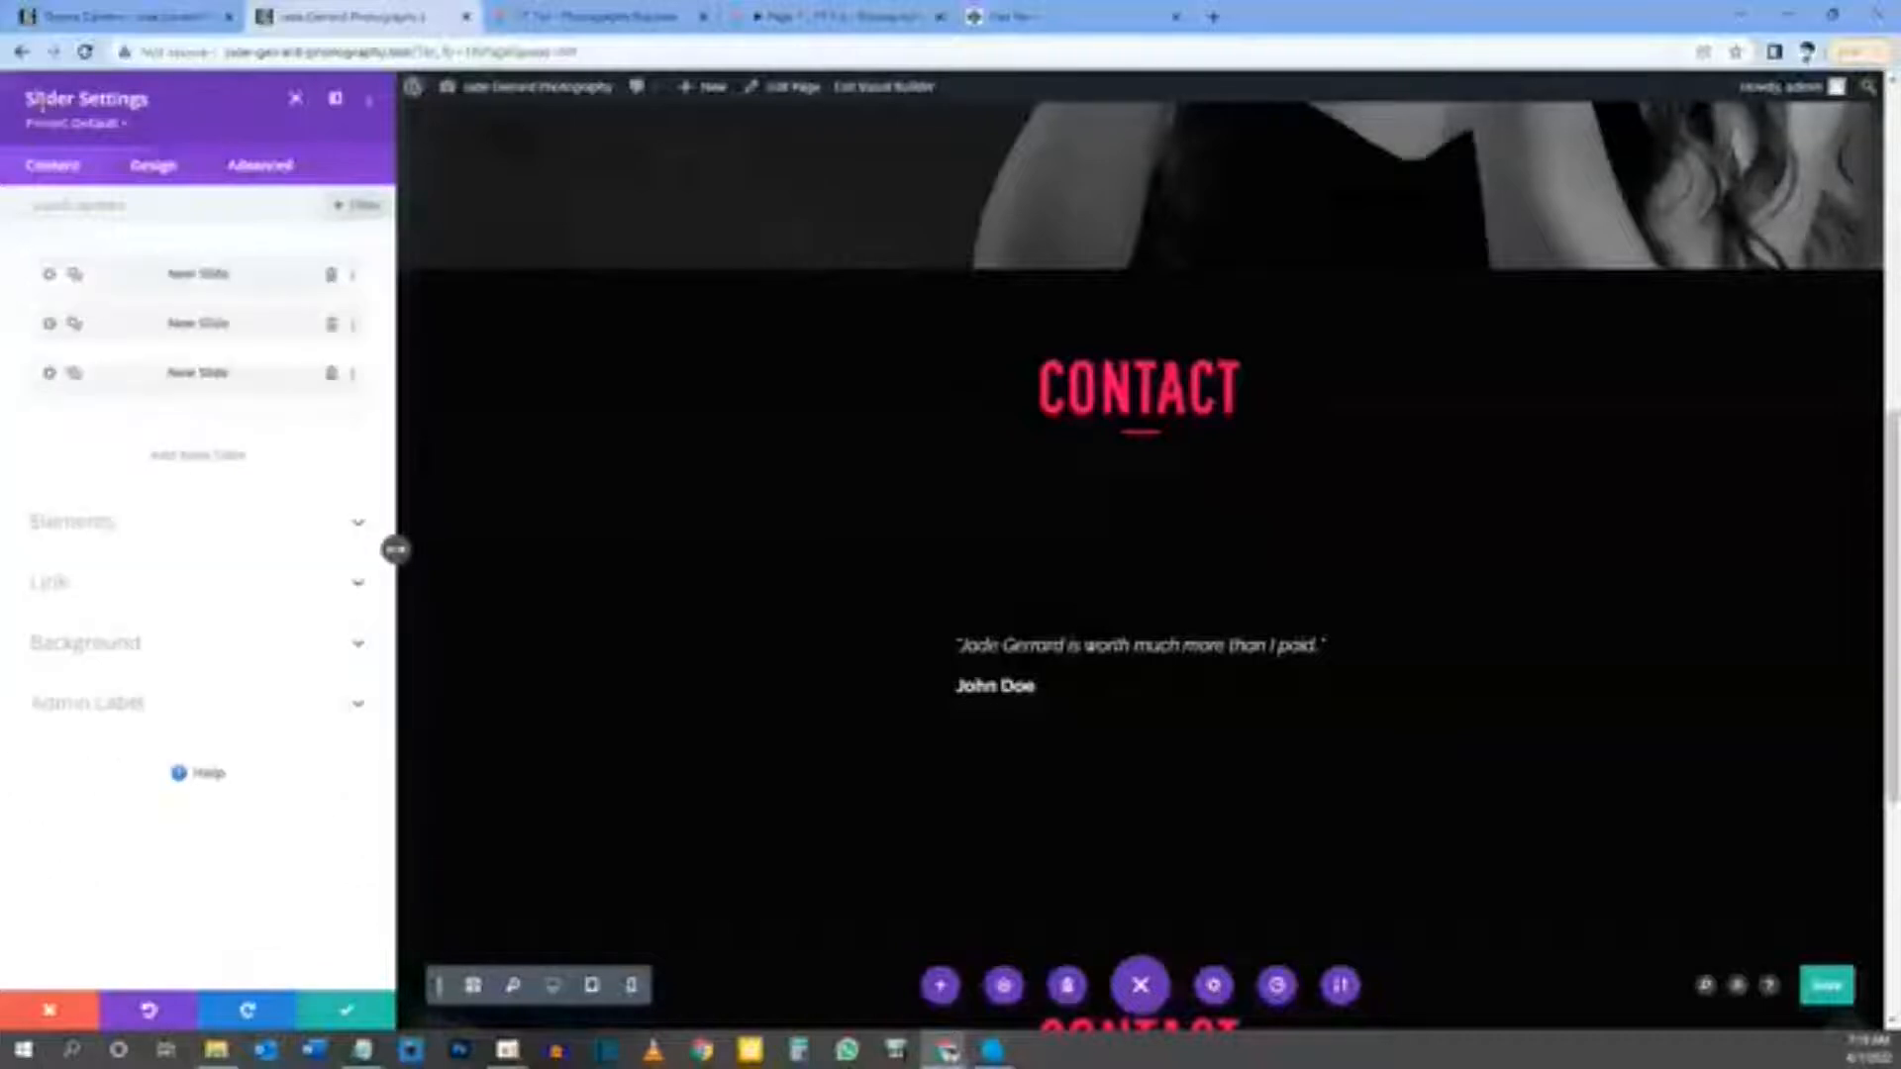
Step: Replace the third slide's client name and its quote with one about catching "those special moments" with "a killer photographer", and save the slider settings
click(49, 375)
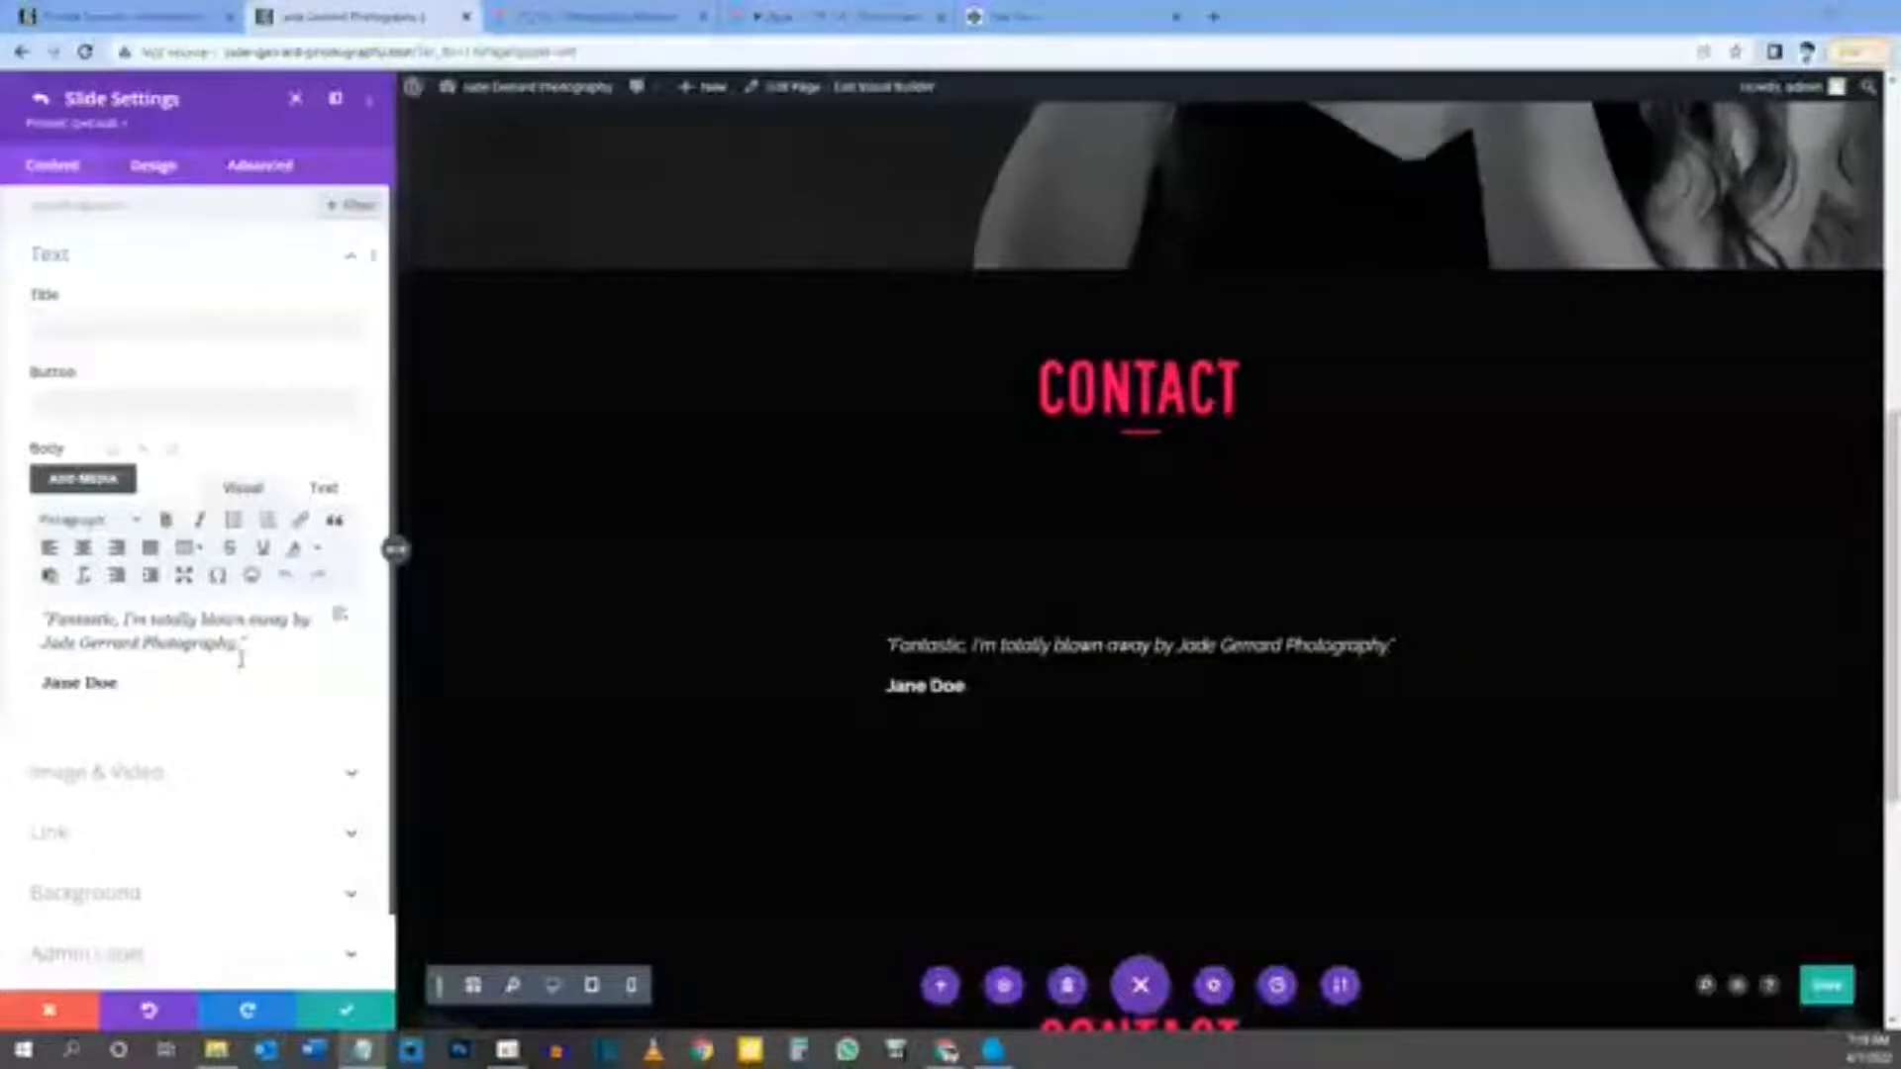
drag(241, 643, 56, 609)
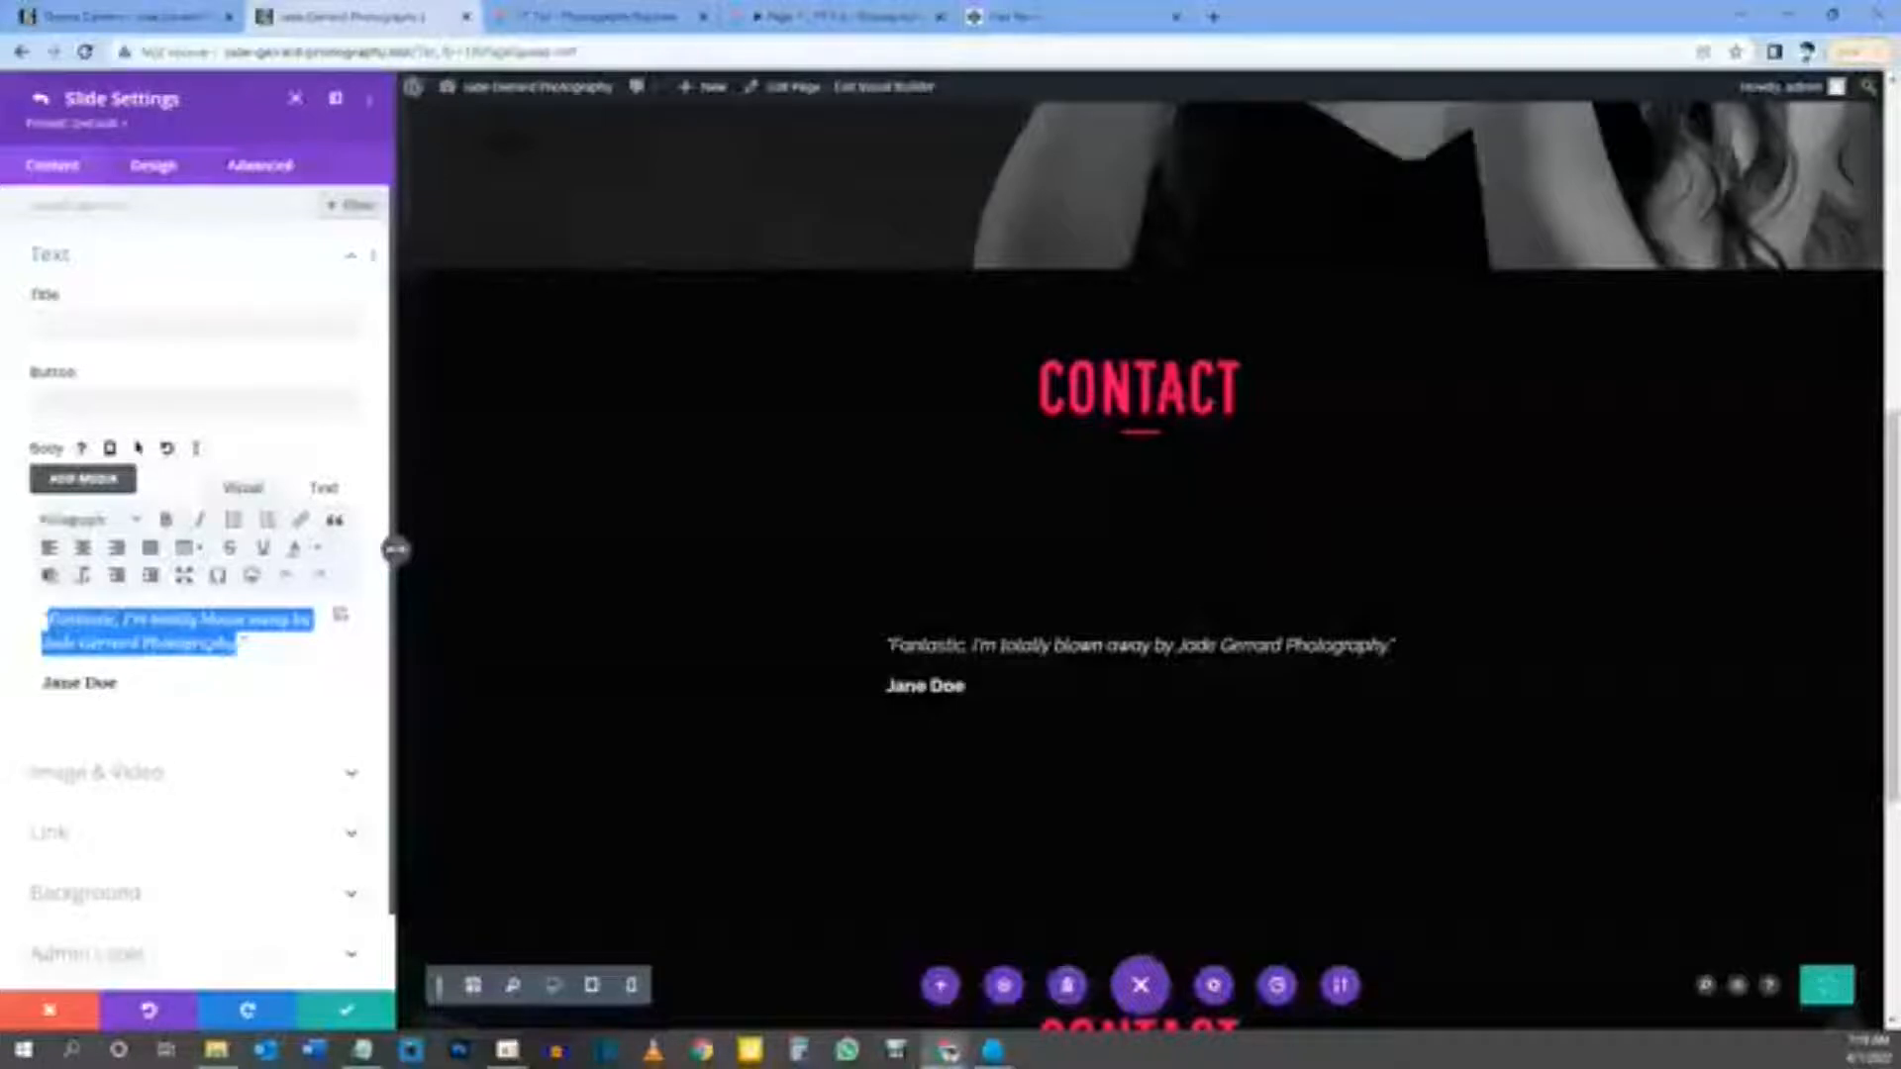
text(If you want to really catch those special moments, Jade Gerrard got you covered. She is a killer photographer.)
drag(120, 707, 43, 707)
text(Joe Blog)
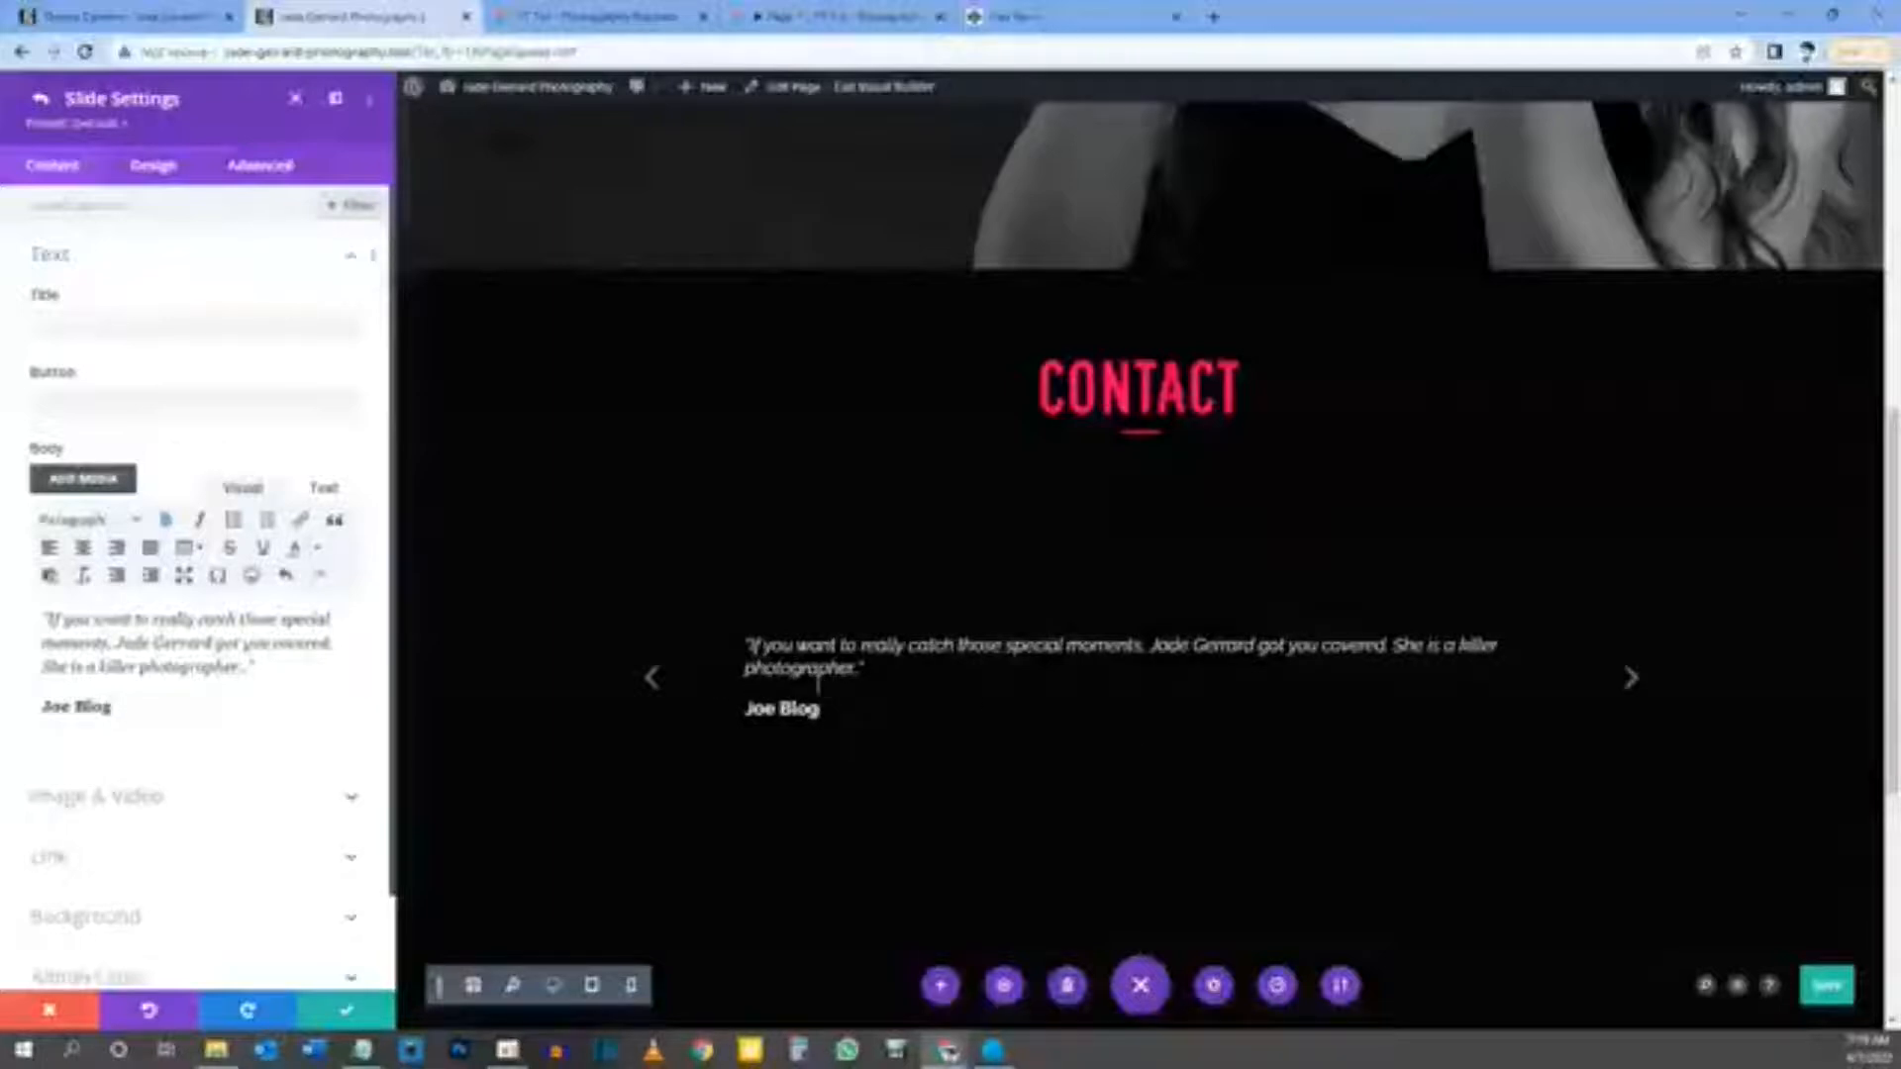
click(42, 103)
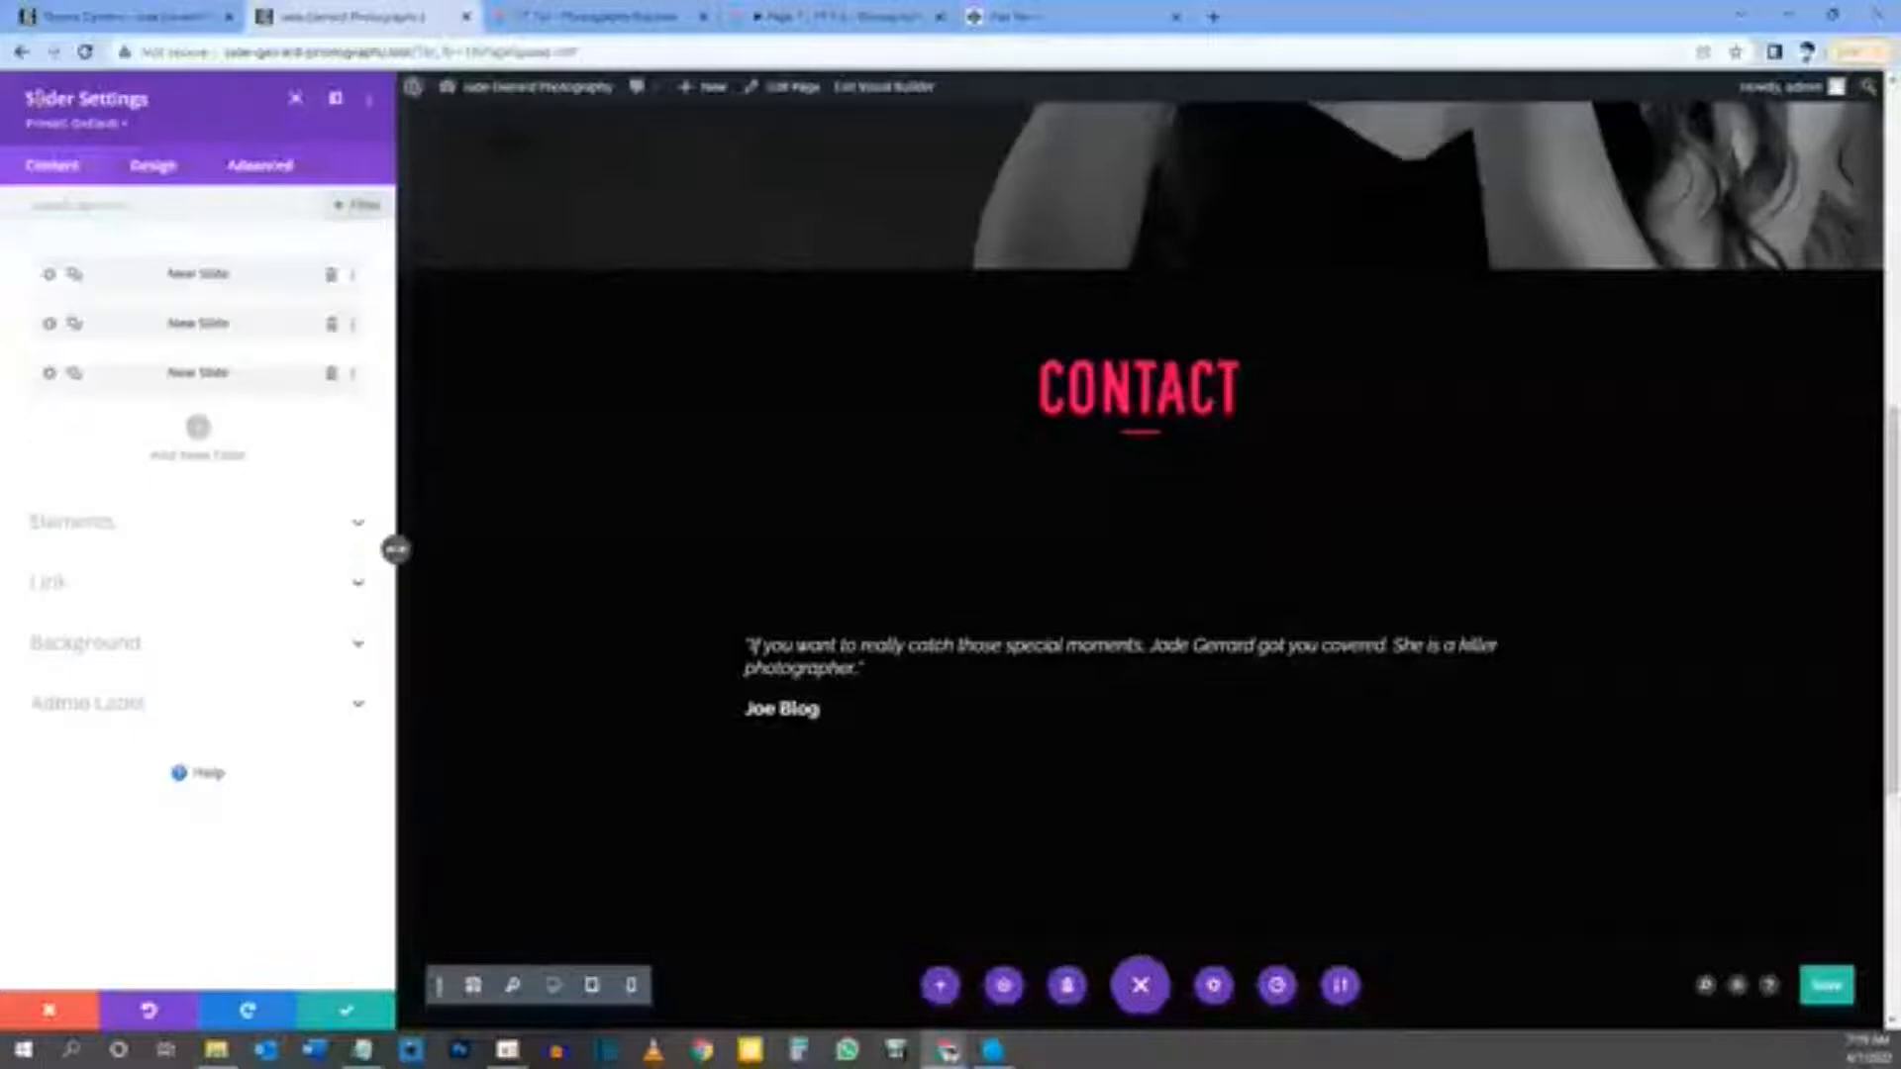
click(342, 1011)
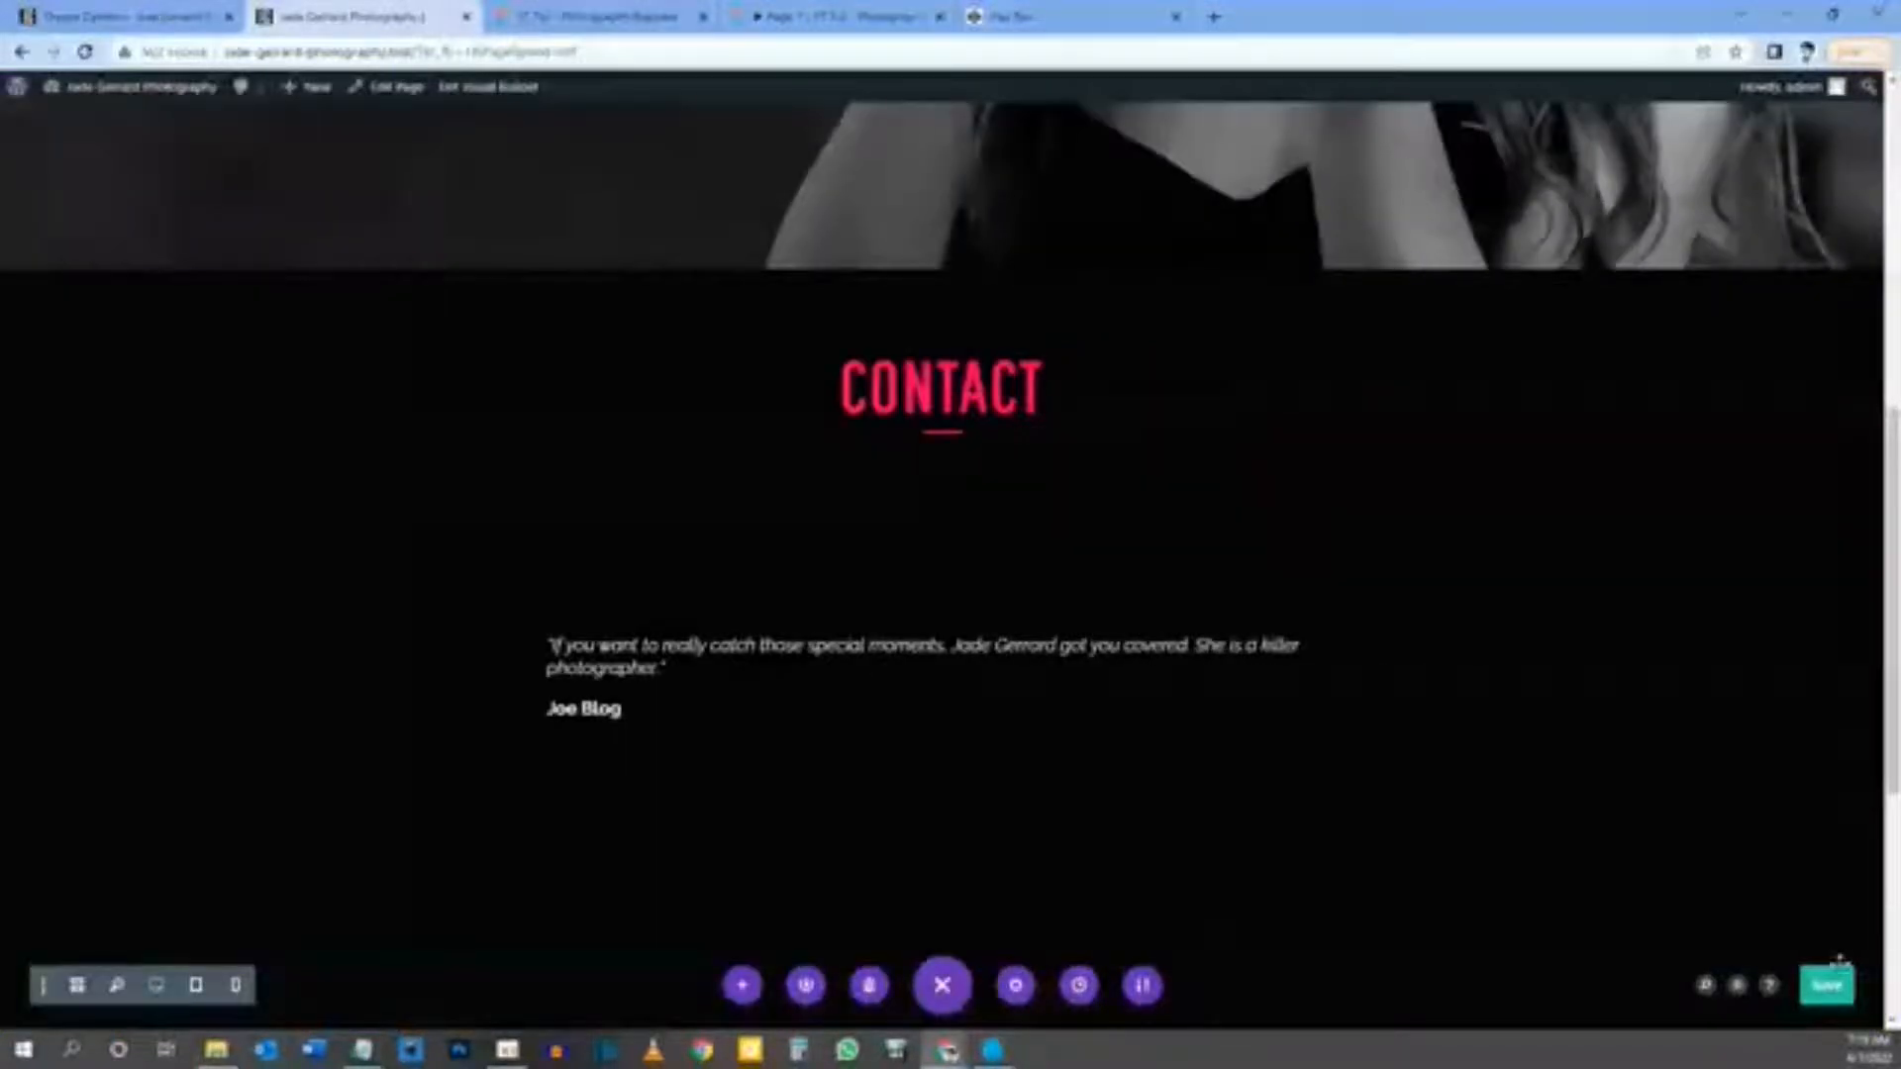
Step: Save the page and open the live home page in a new browser tab beside the builder
click(1831, 990)
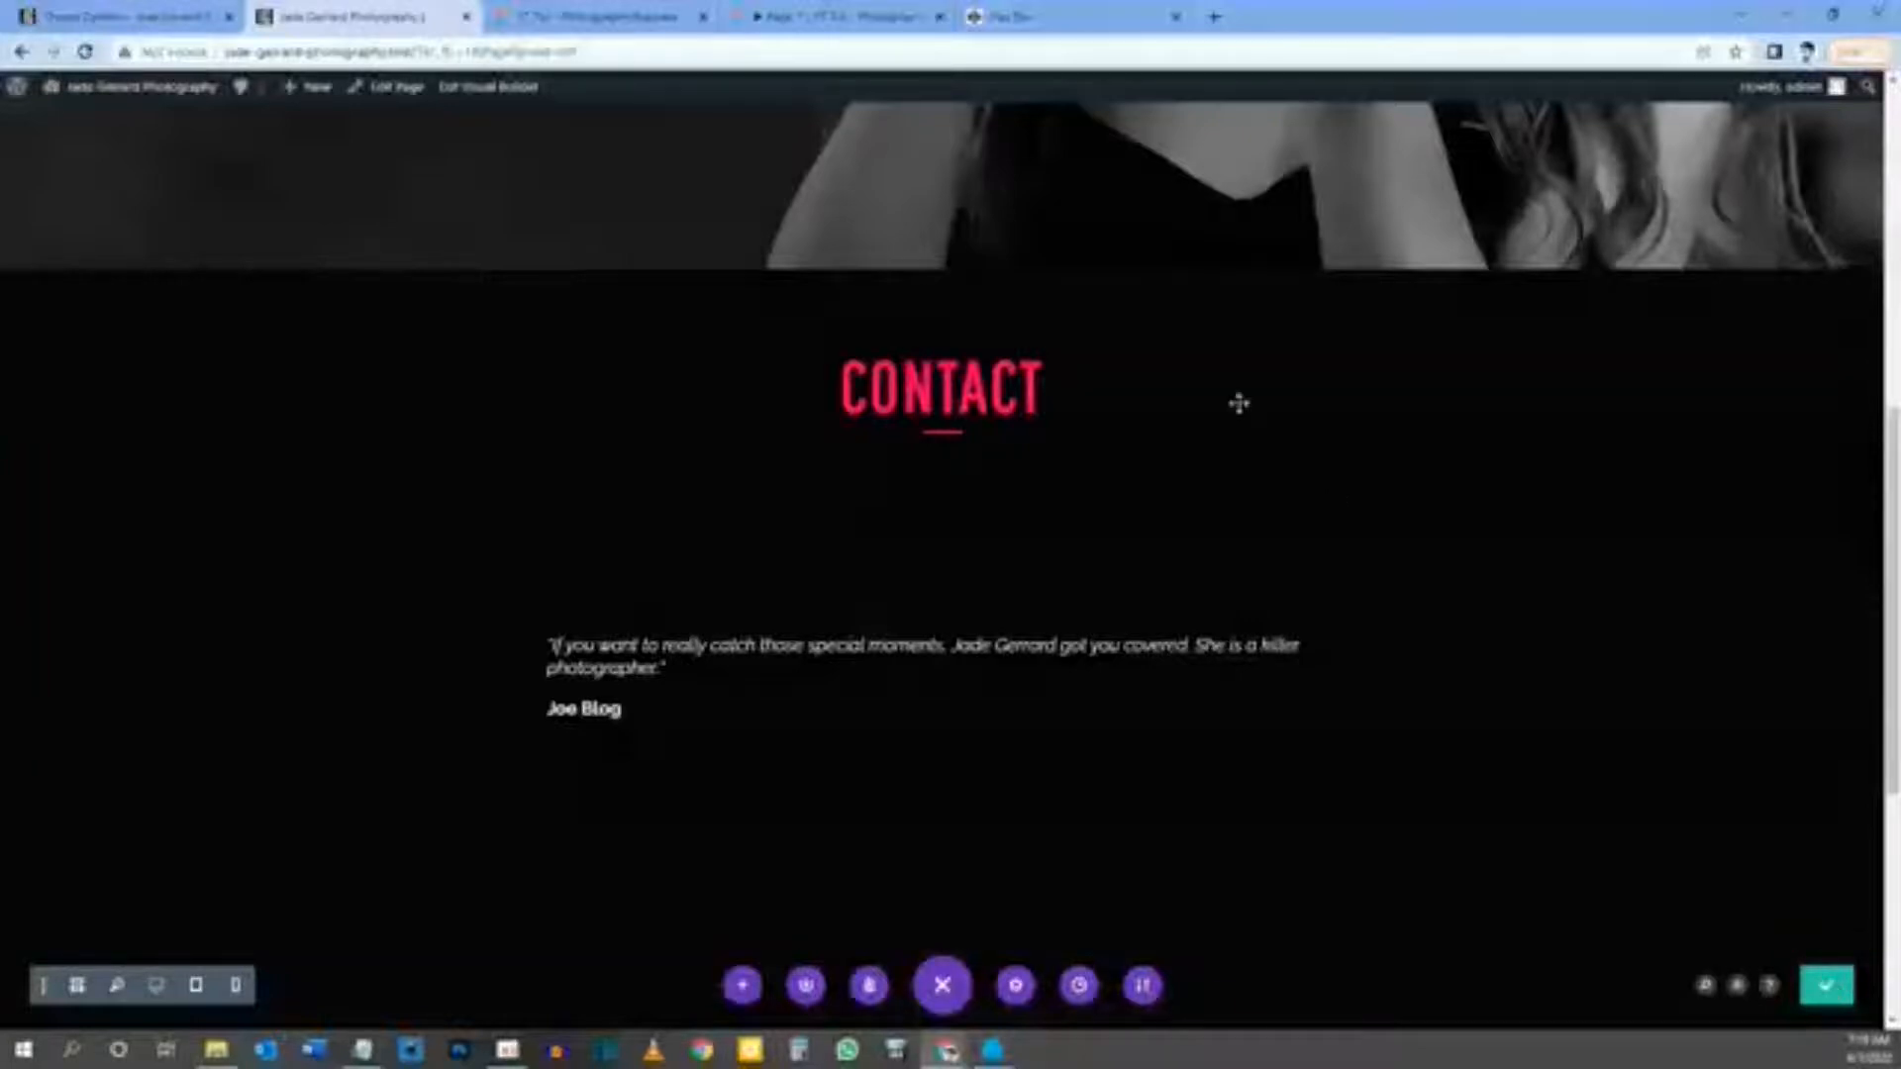
click(72, 16)
middle_click(128, 92)
drag(395, 18, 547, 24)
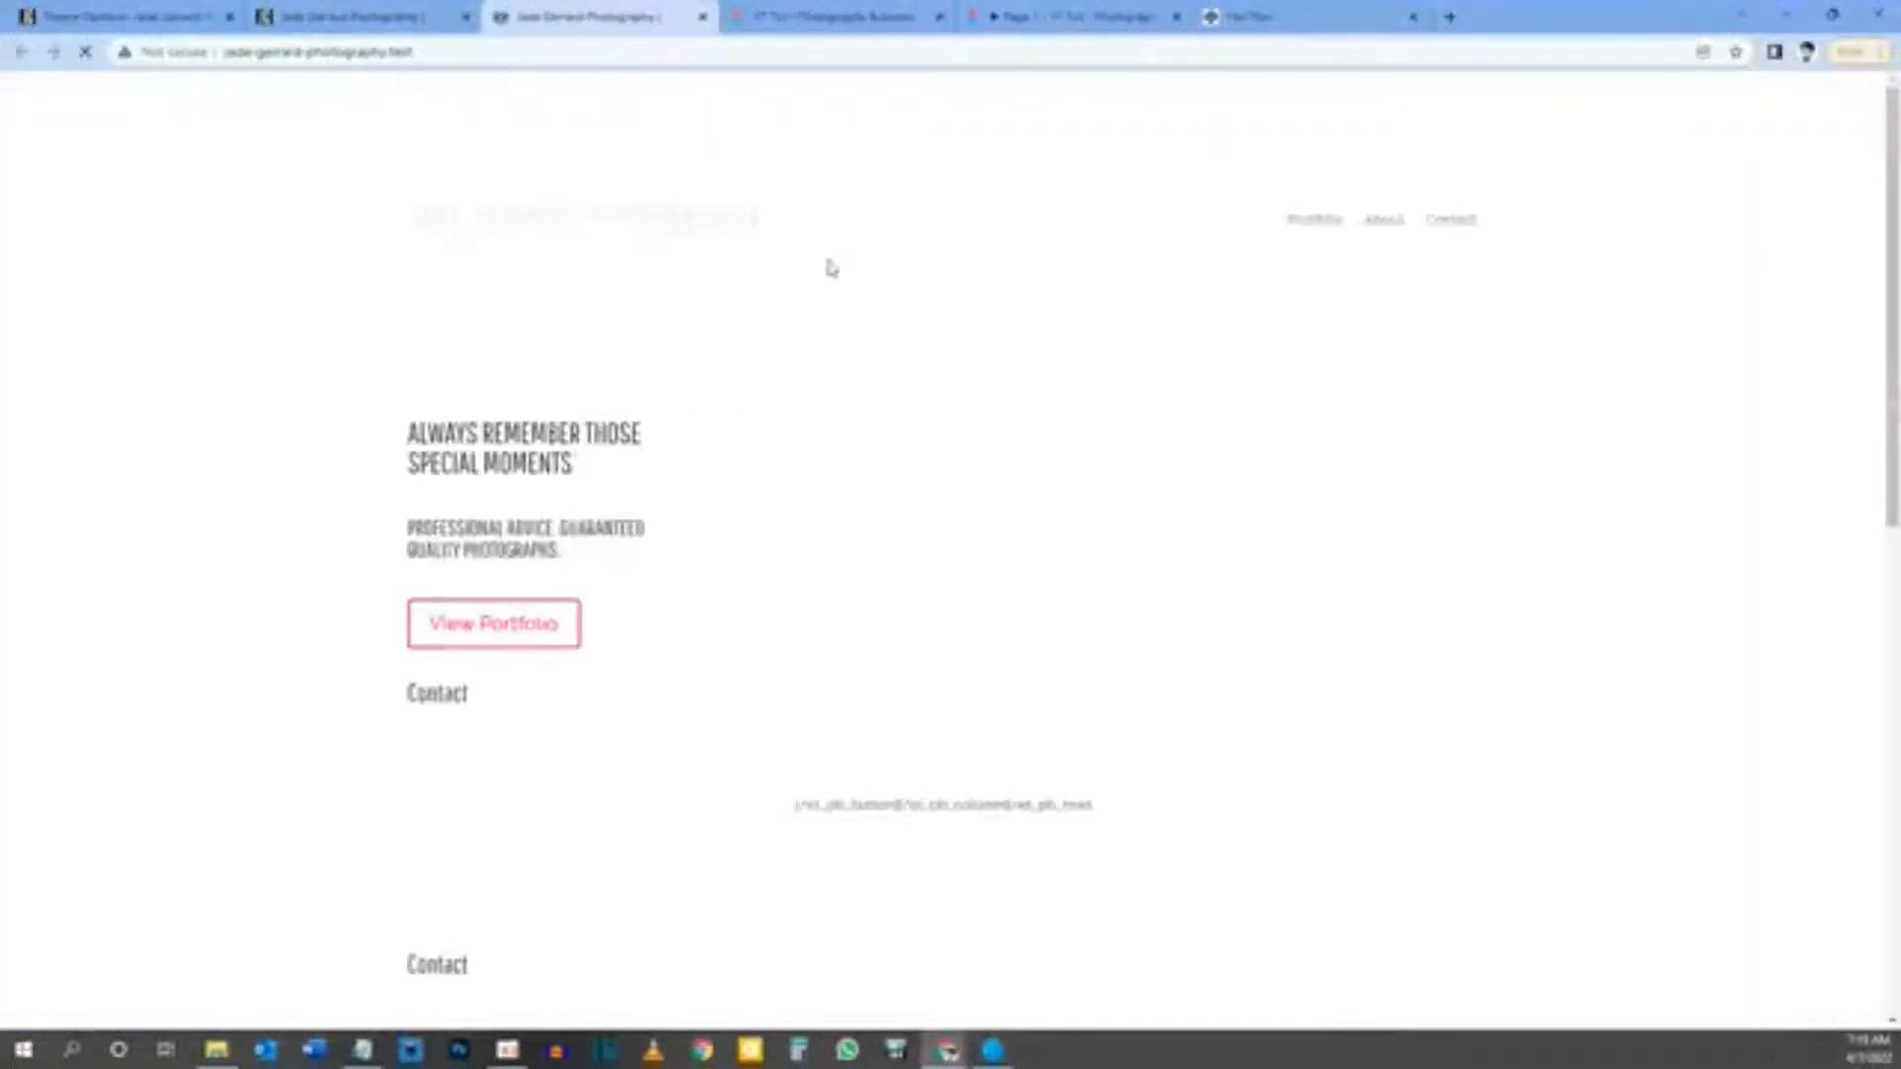
Step: Step through the testimonial slides on the live home page to check their text and centring
scroll(774, 309, down, 3)
scroll(774, 309, down, 5)
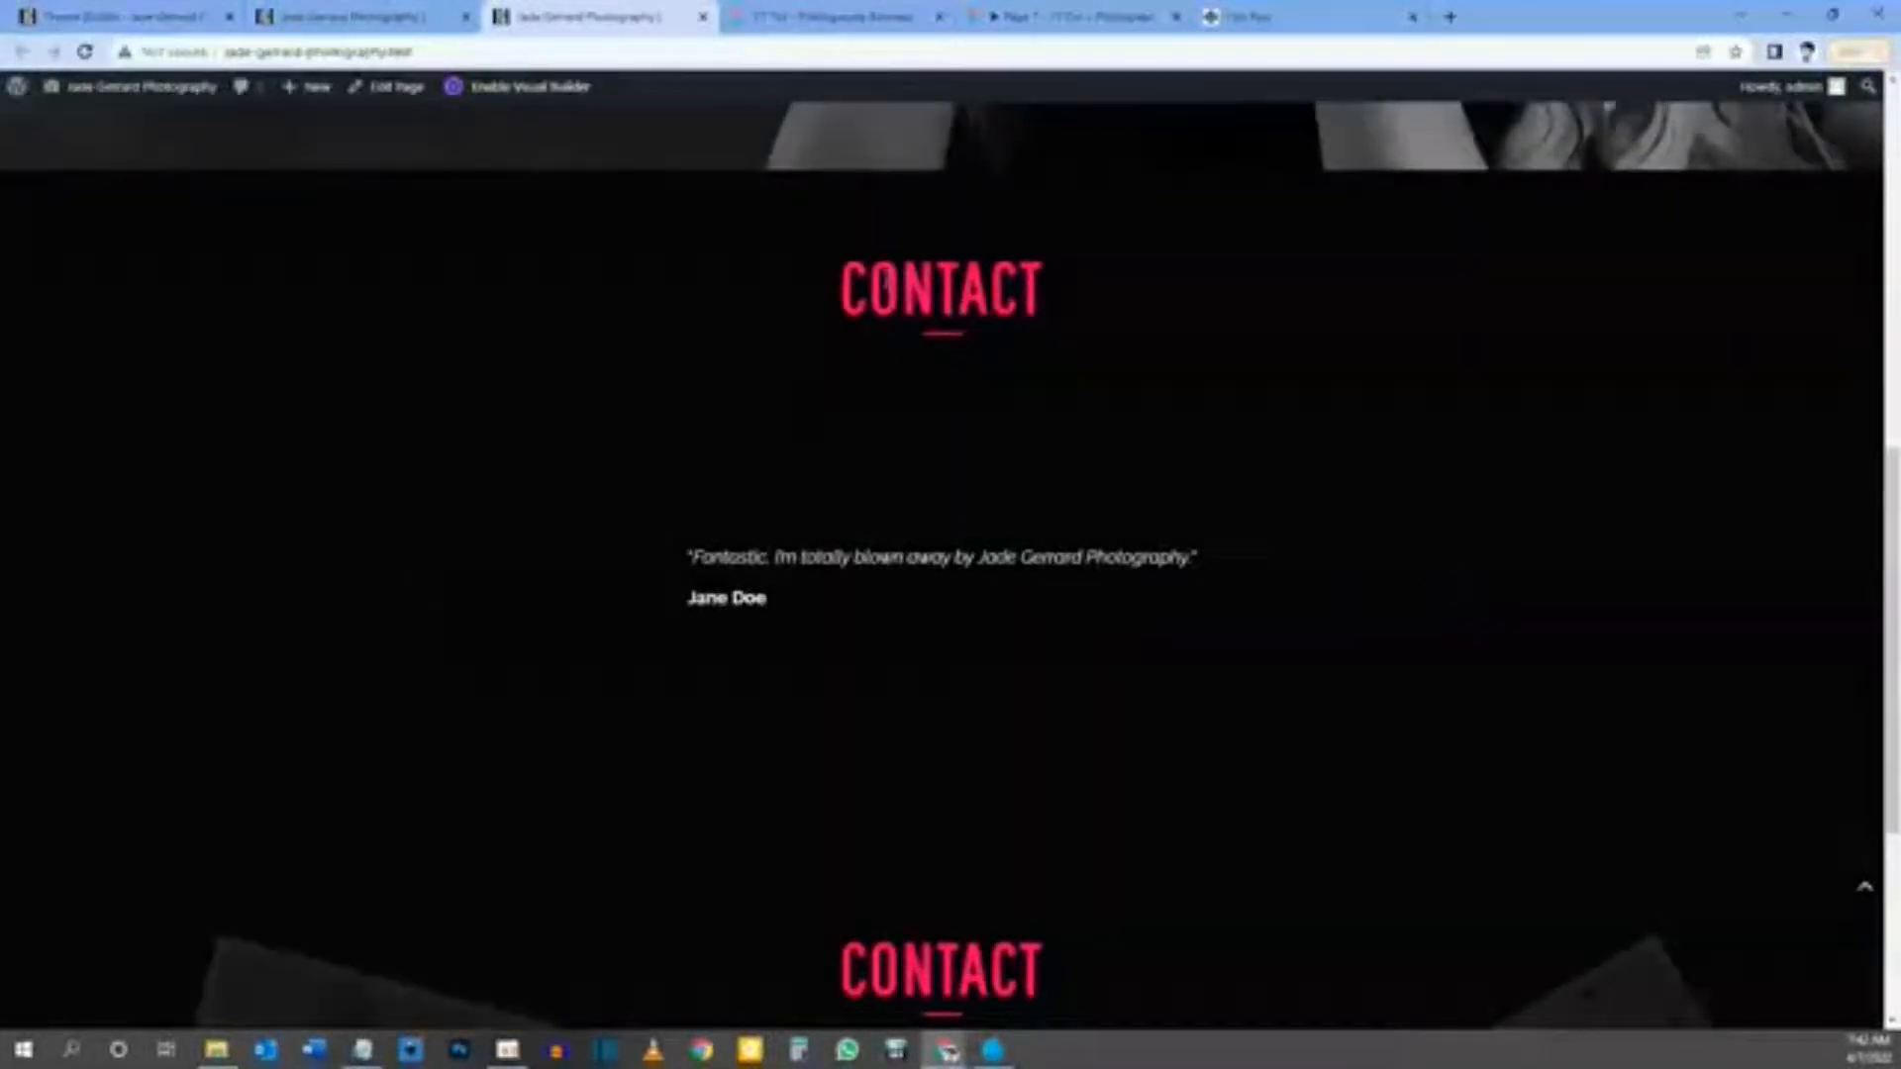
scroll(785, 403, down, 1)
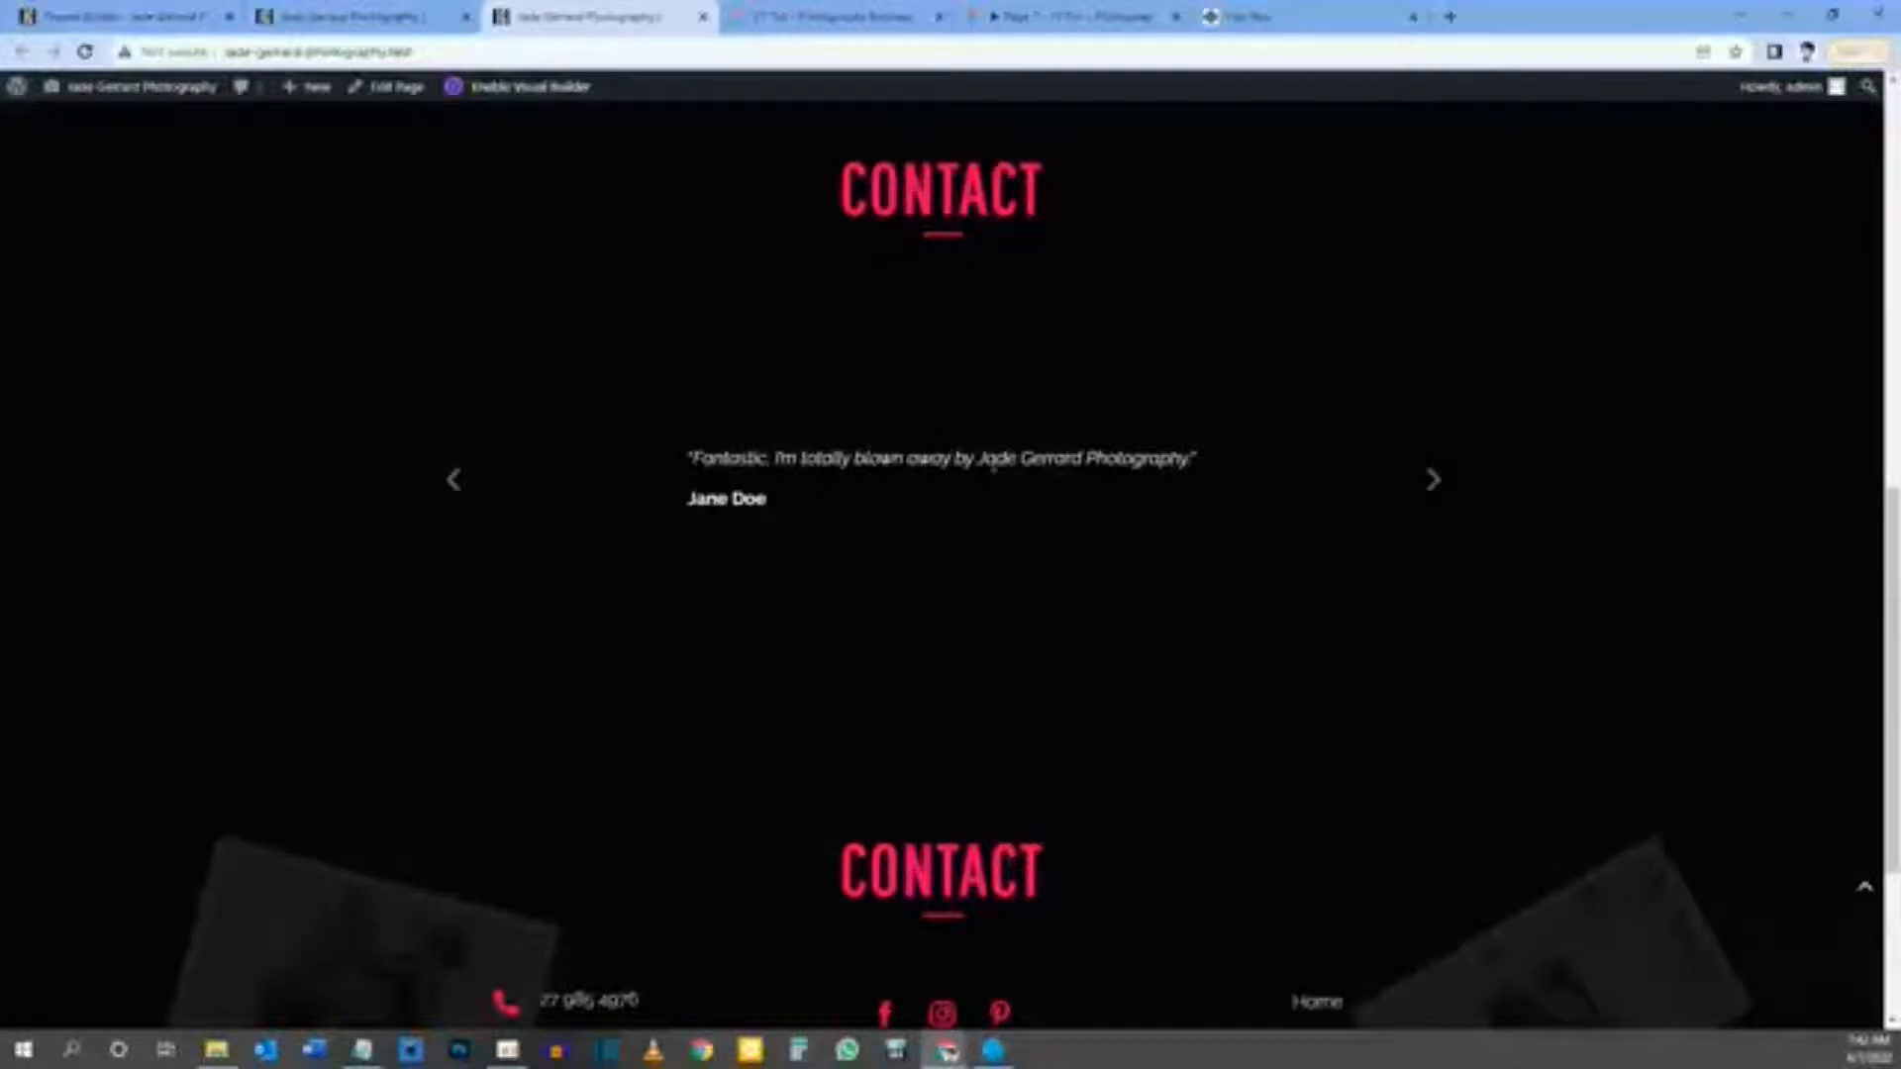
click(1434, 482)
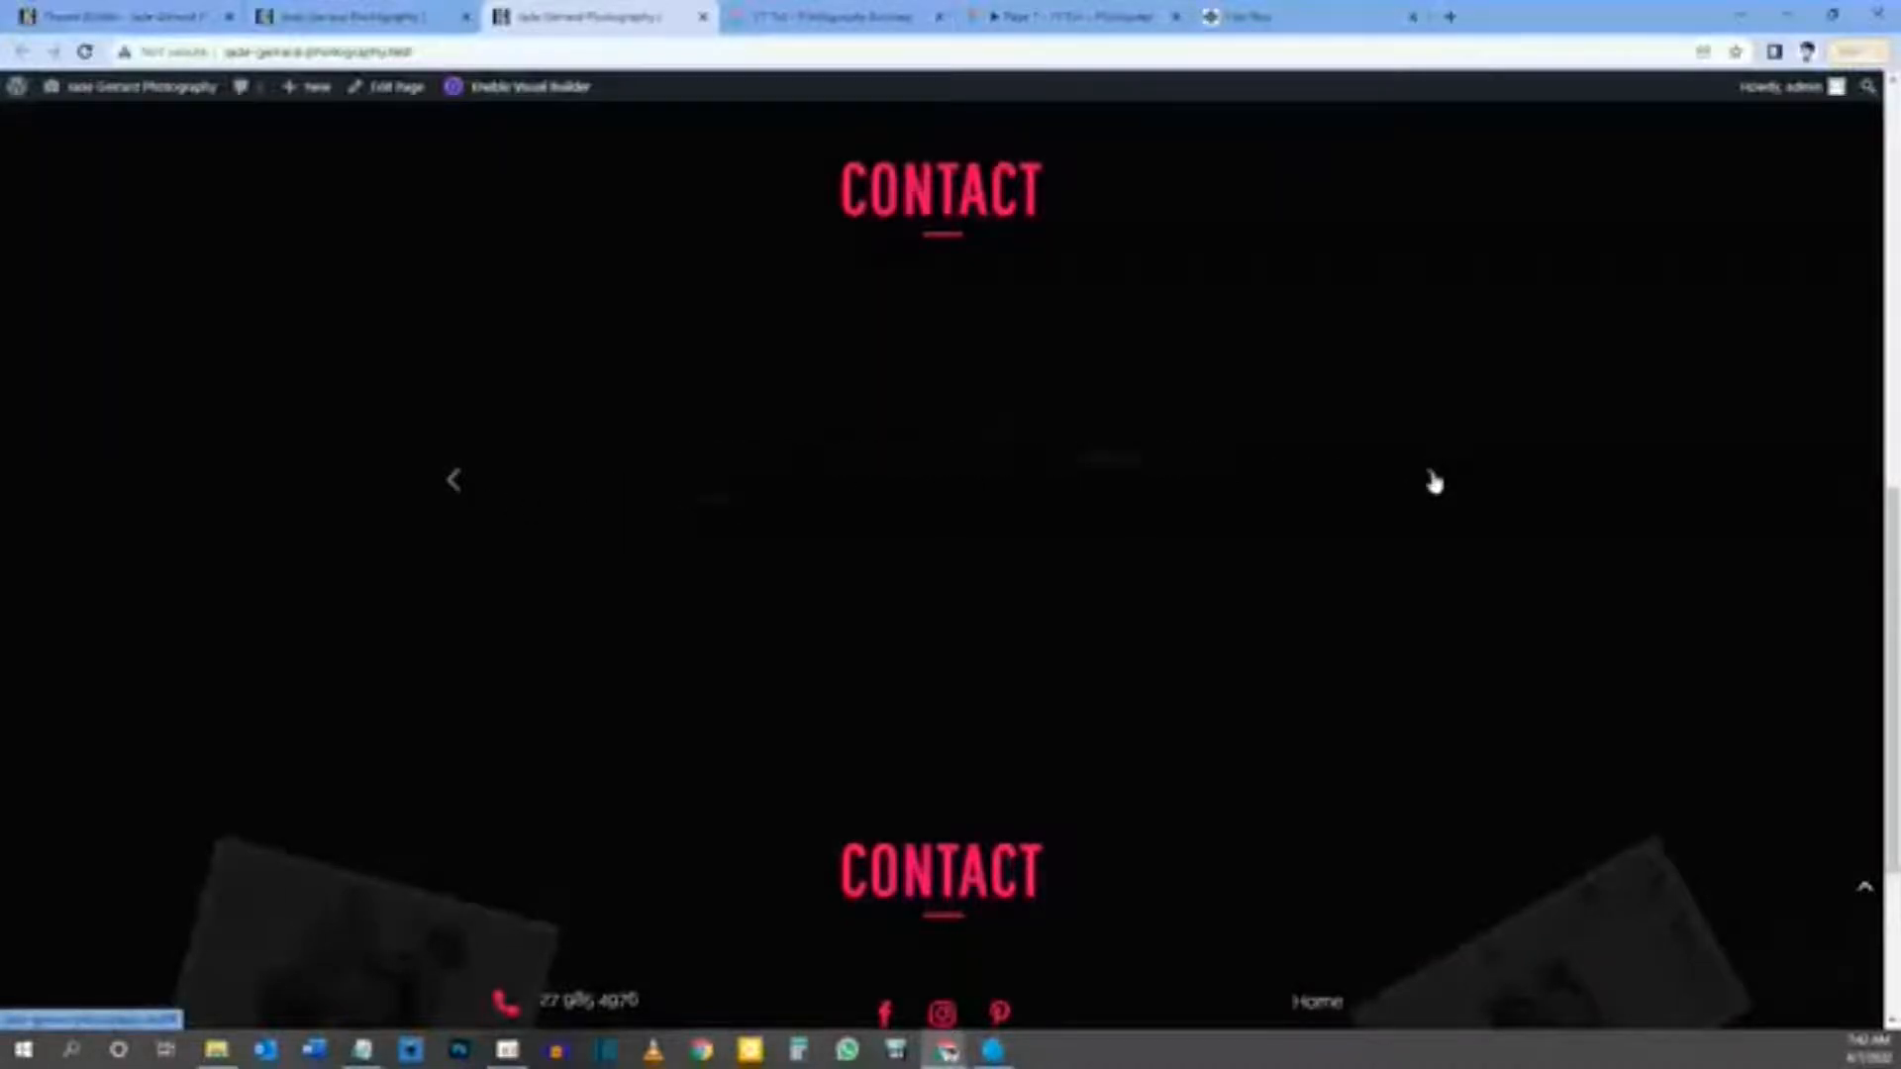
click(1434, 482)
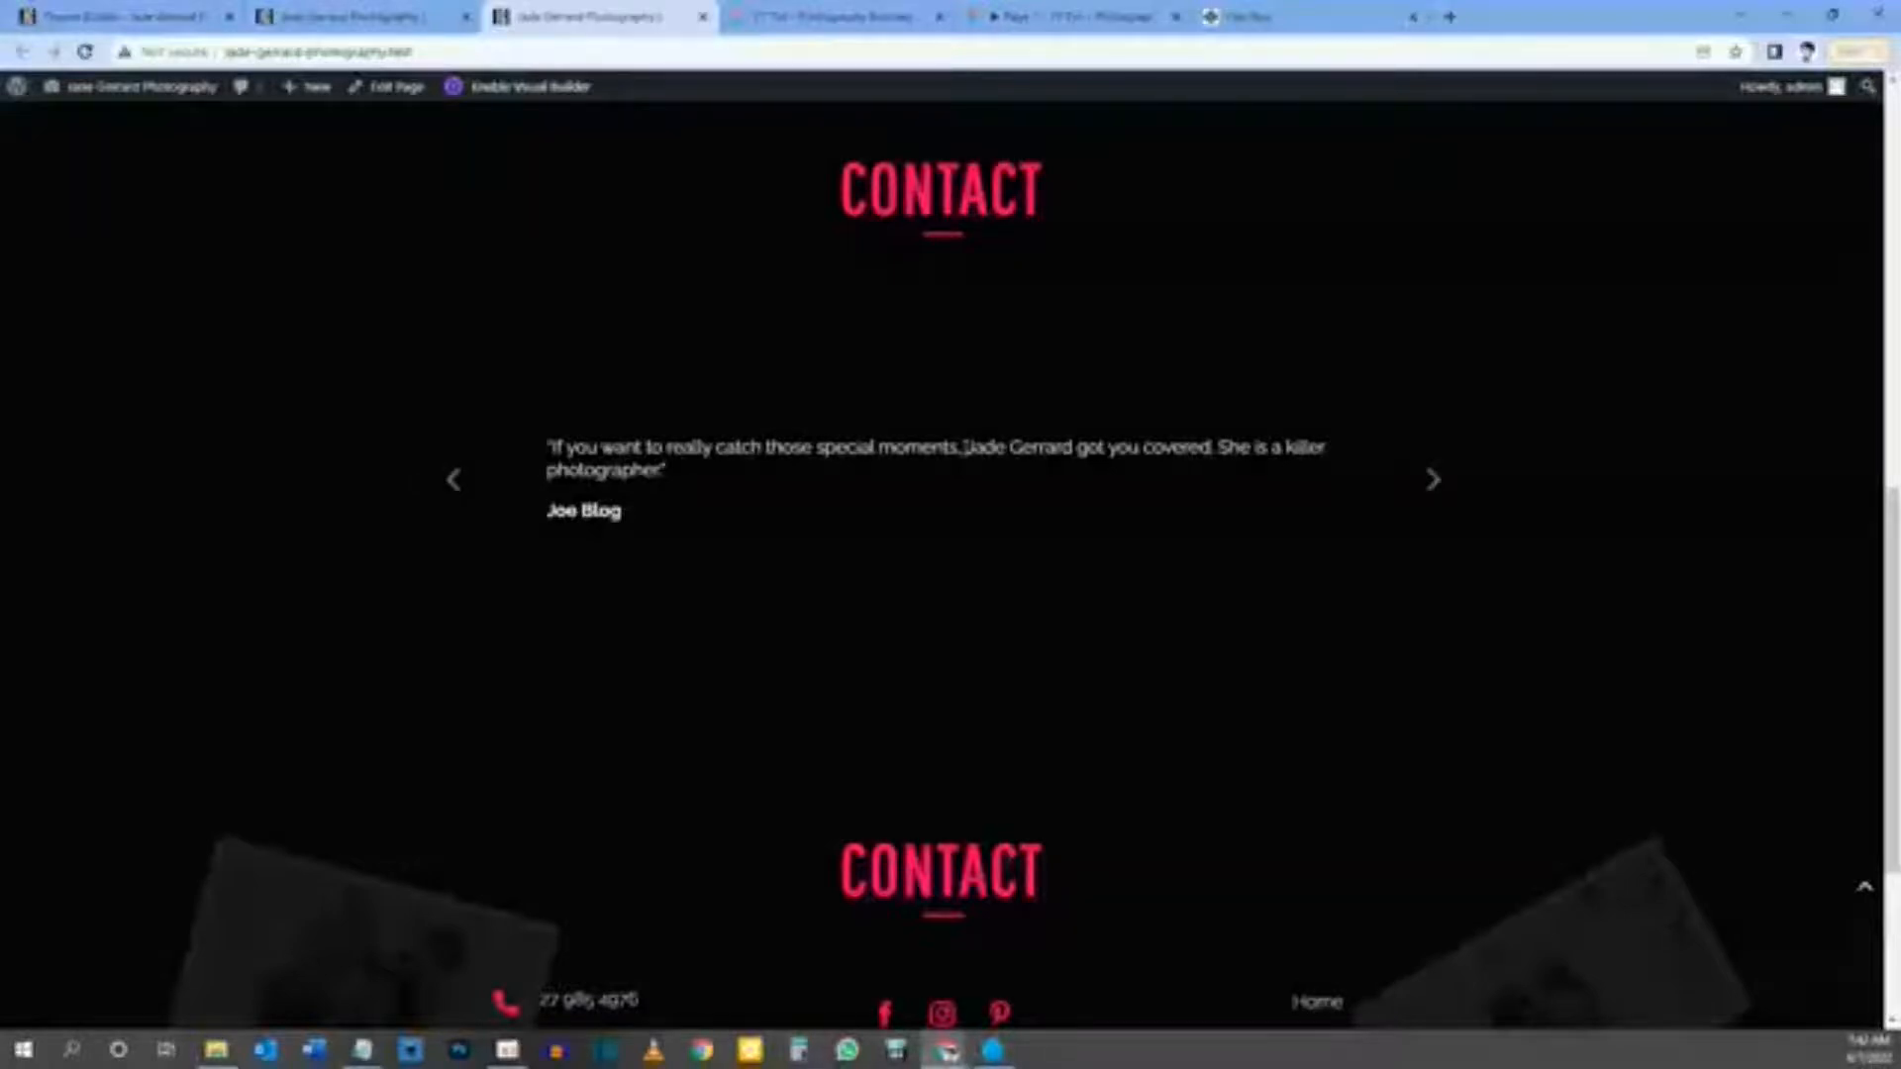
Step: Go back to the builder and turn off Show Controls in the slider's elements, leaving the arrows on
click(319, 12)
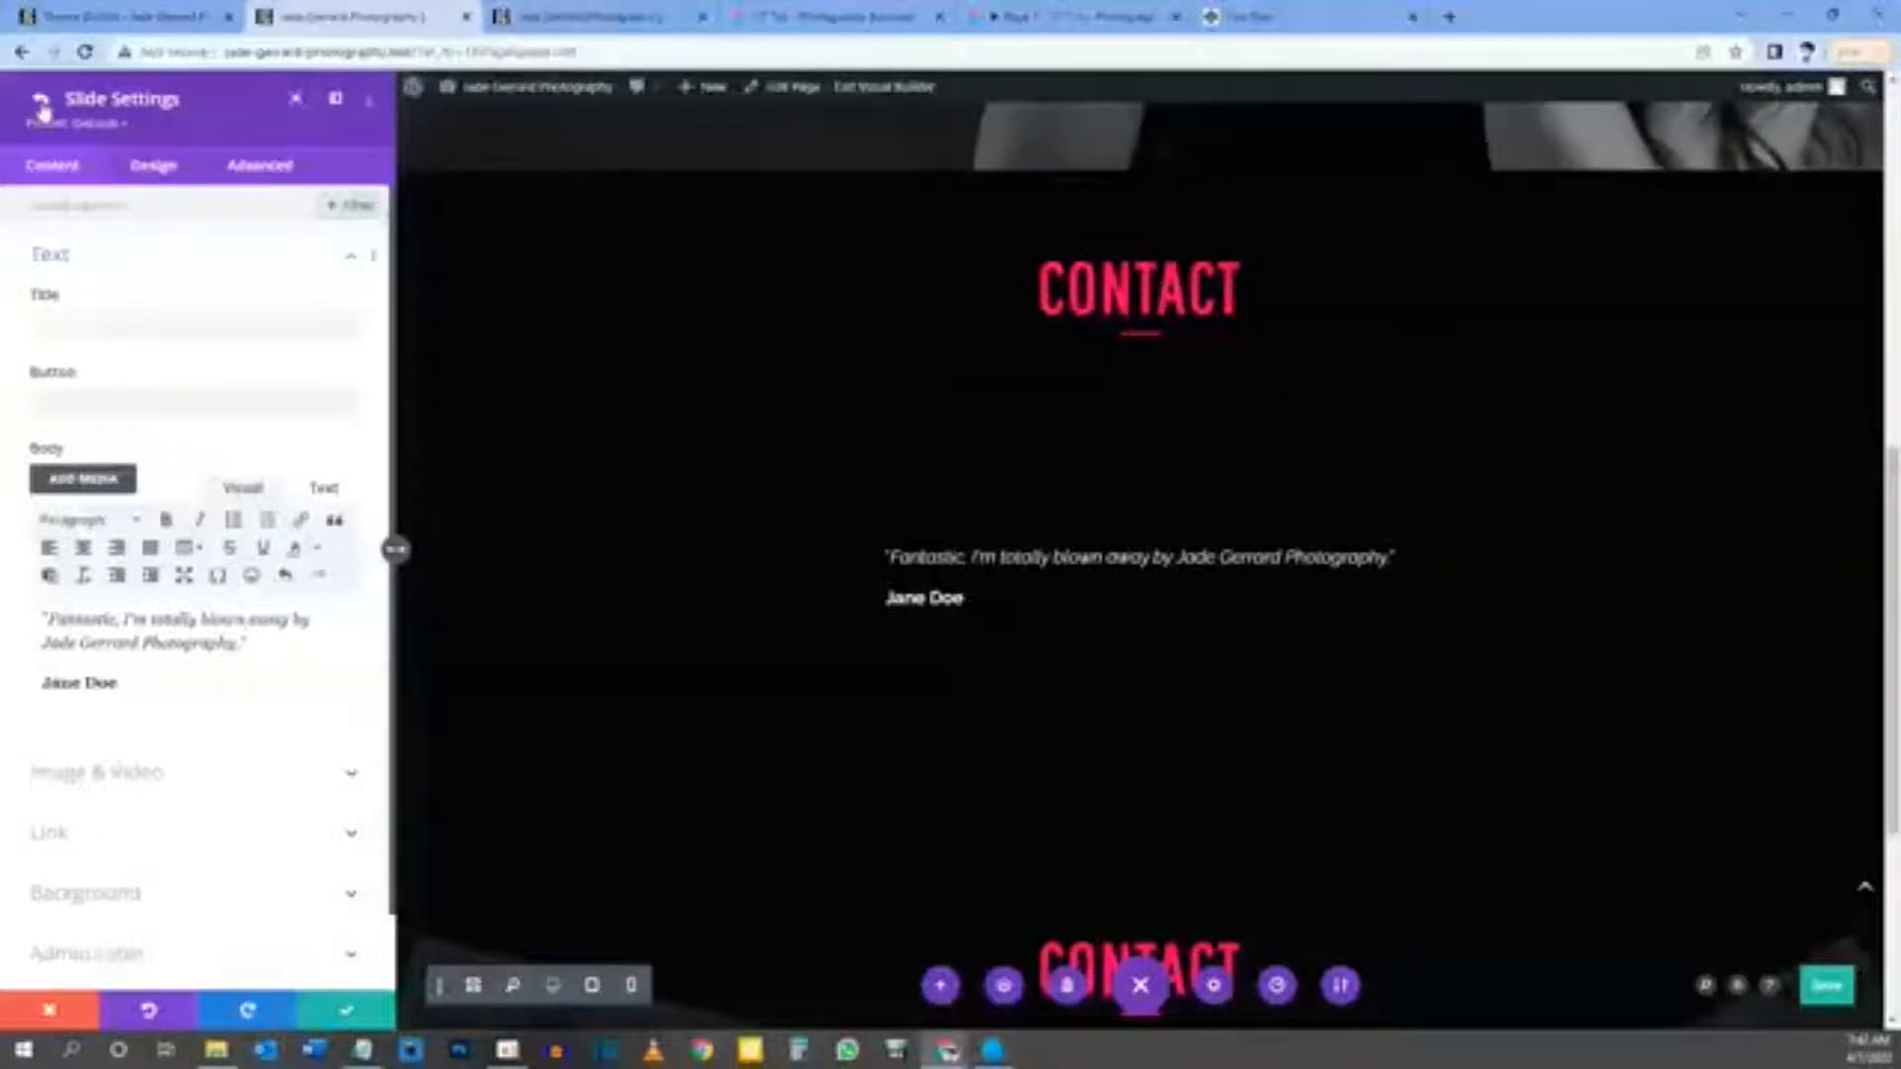
click(39, 98)
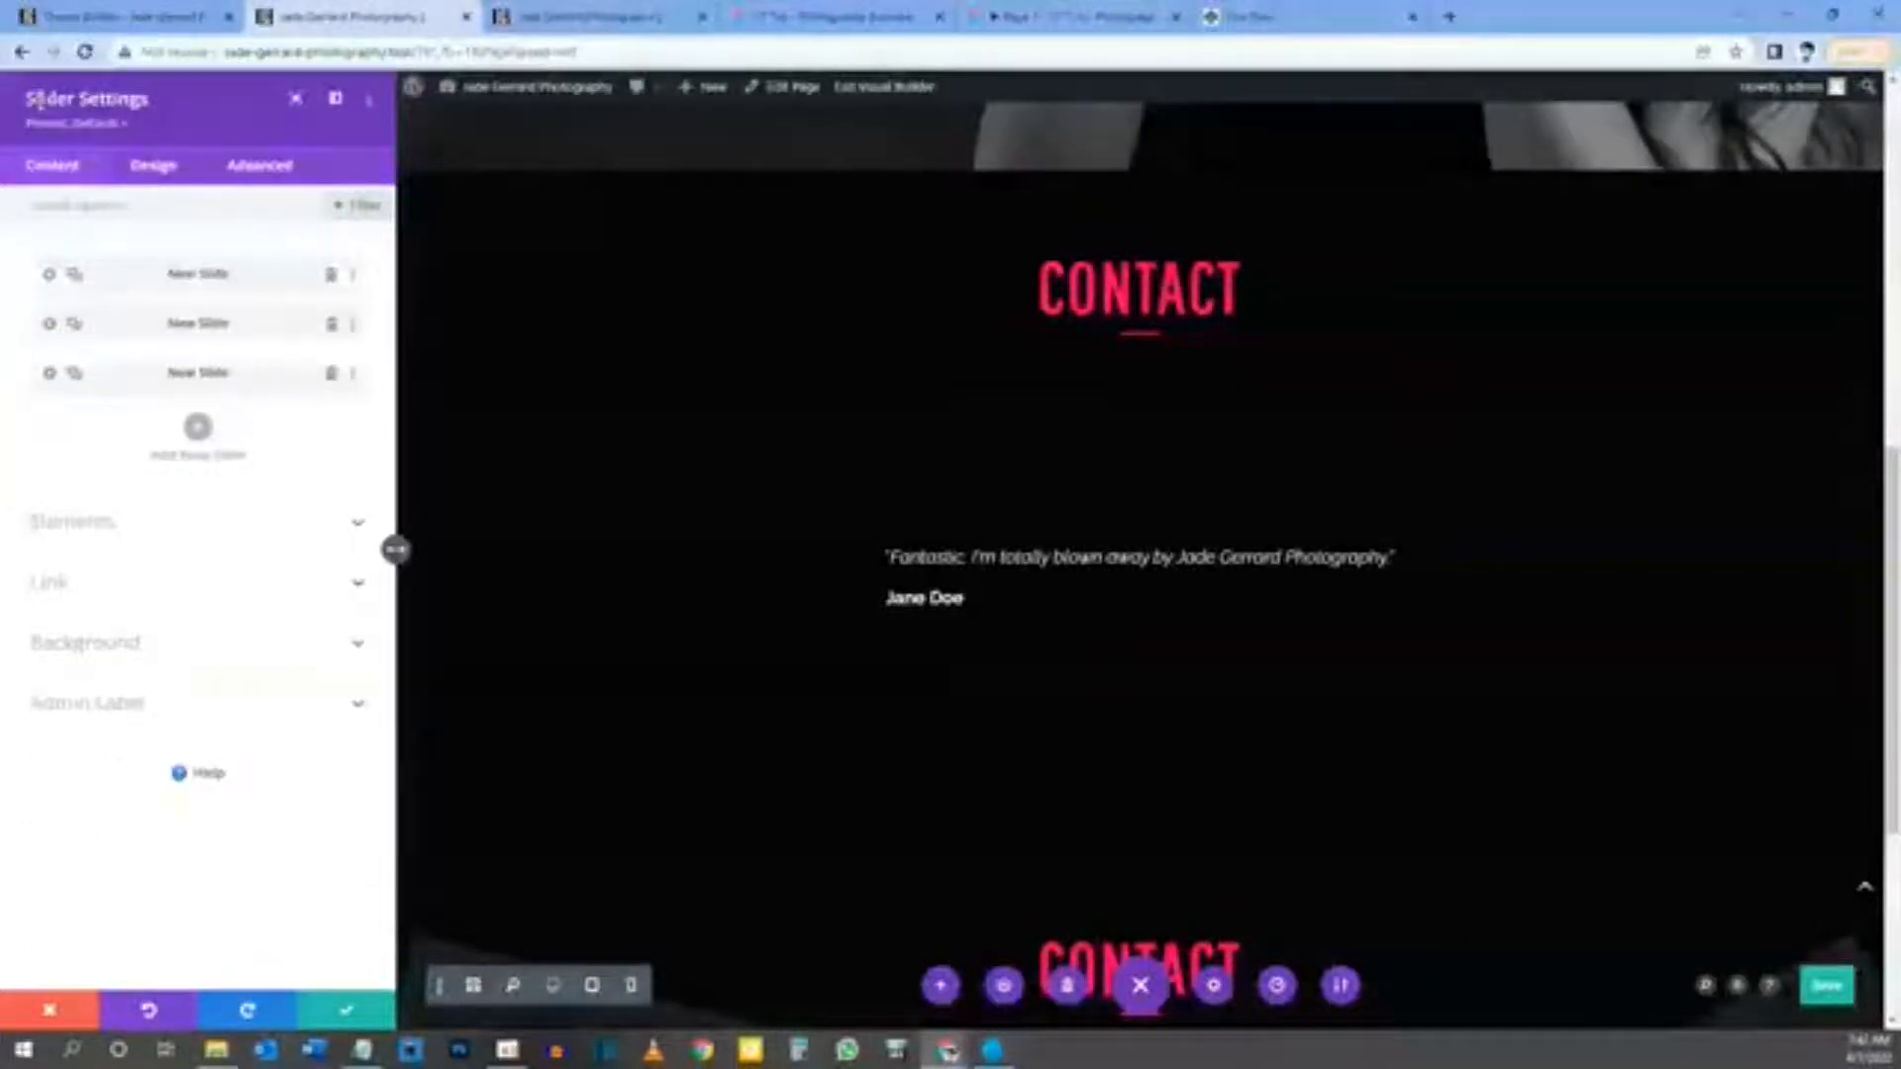
click(108, 532)
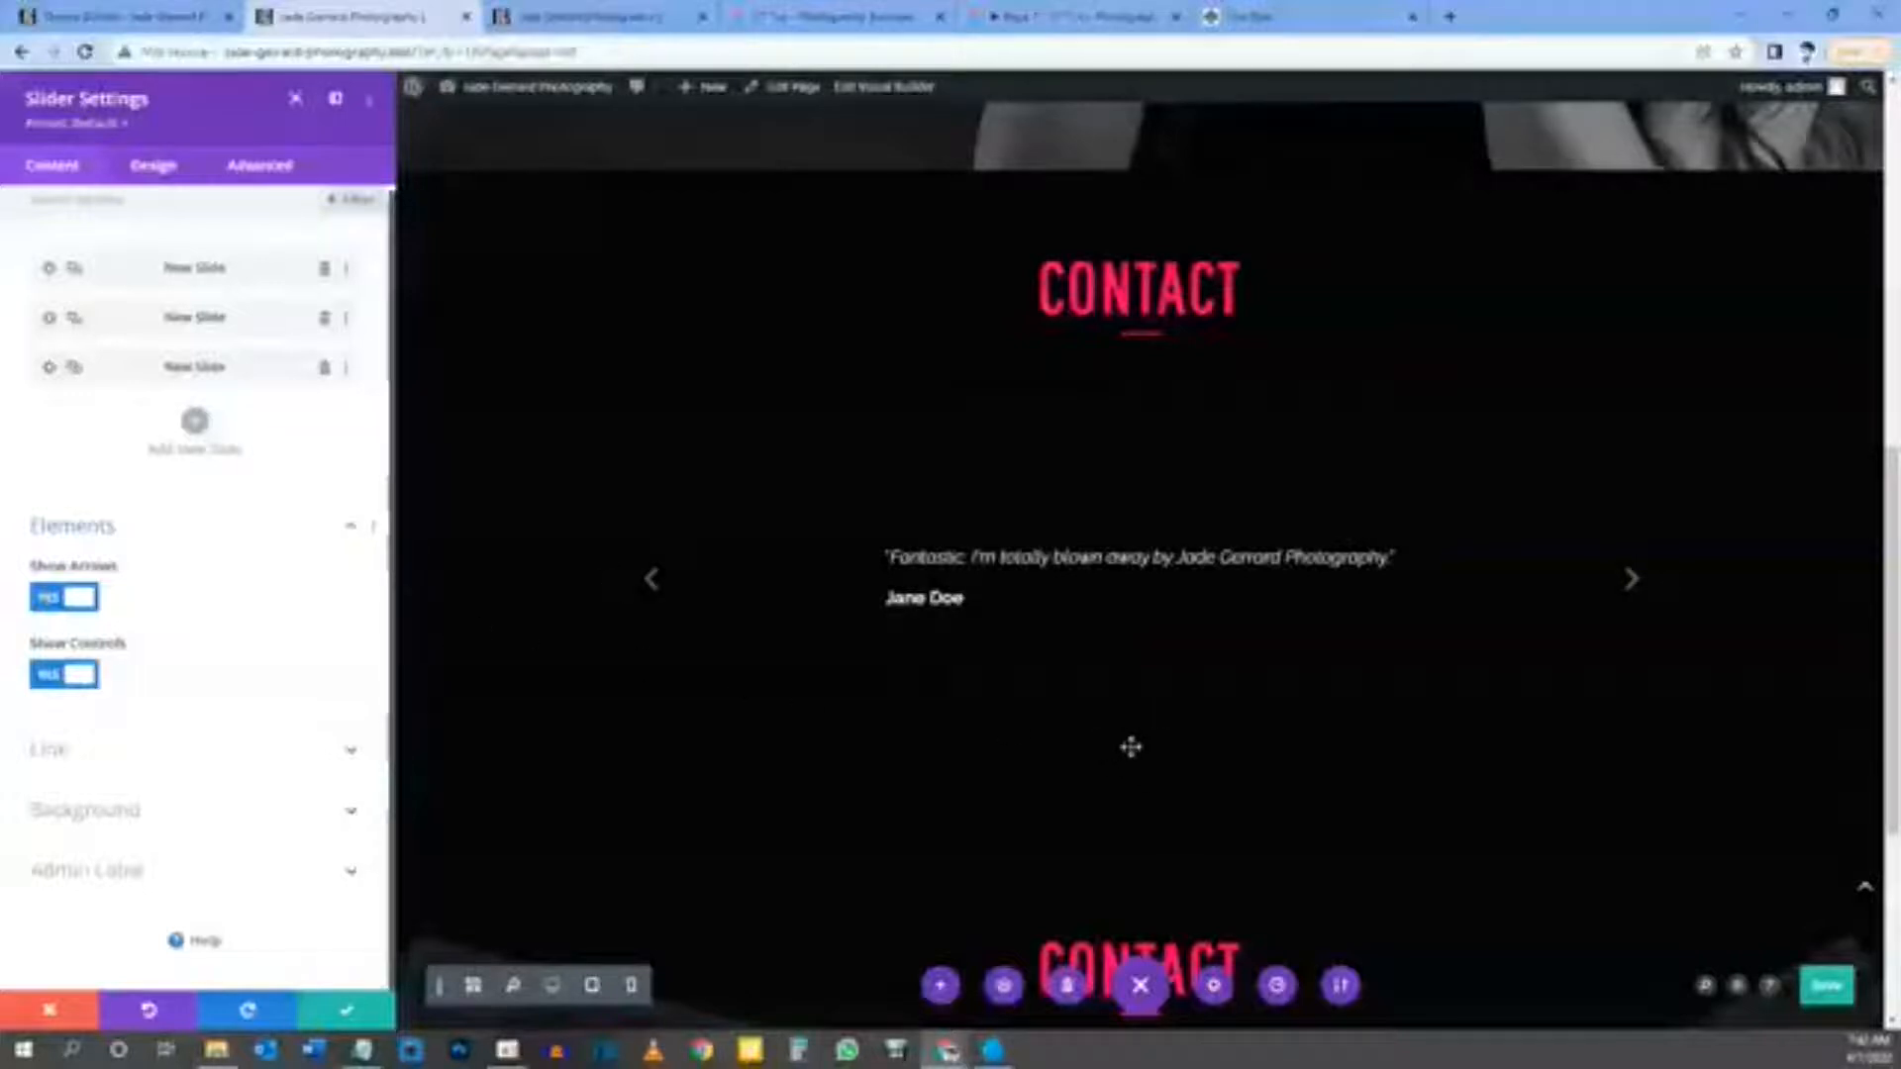
click(78, 673)
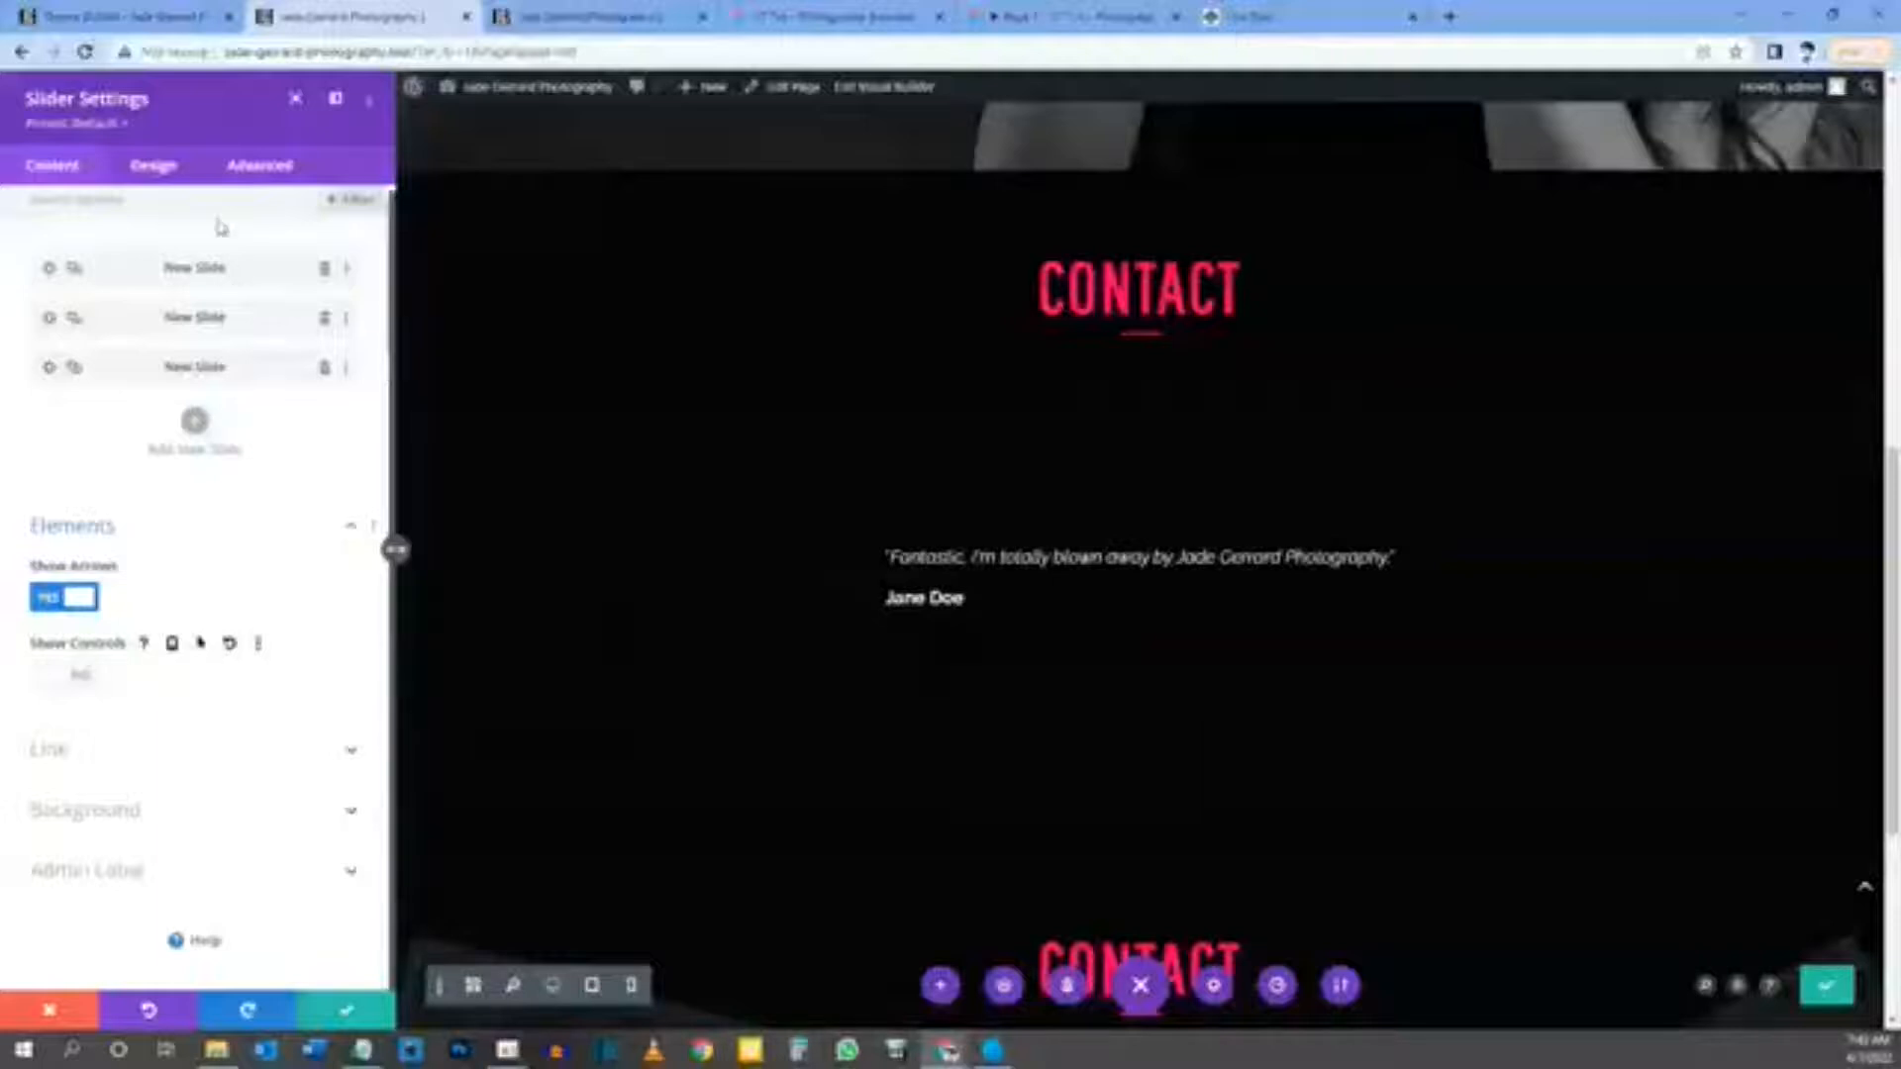
Step: Turn on Automatic Animation for the testimonial slider and review its speed and hover options
click(162, 167)
scroll(152, 513, down, 3)
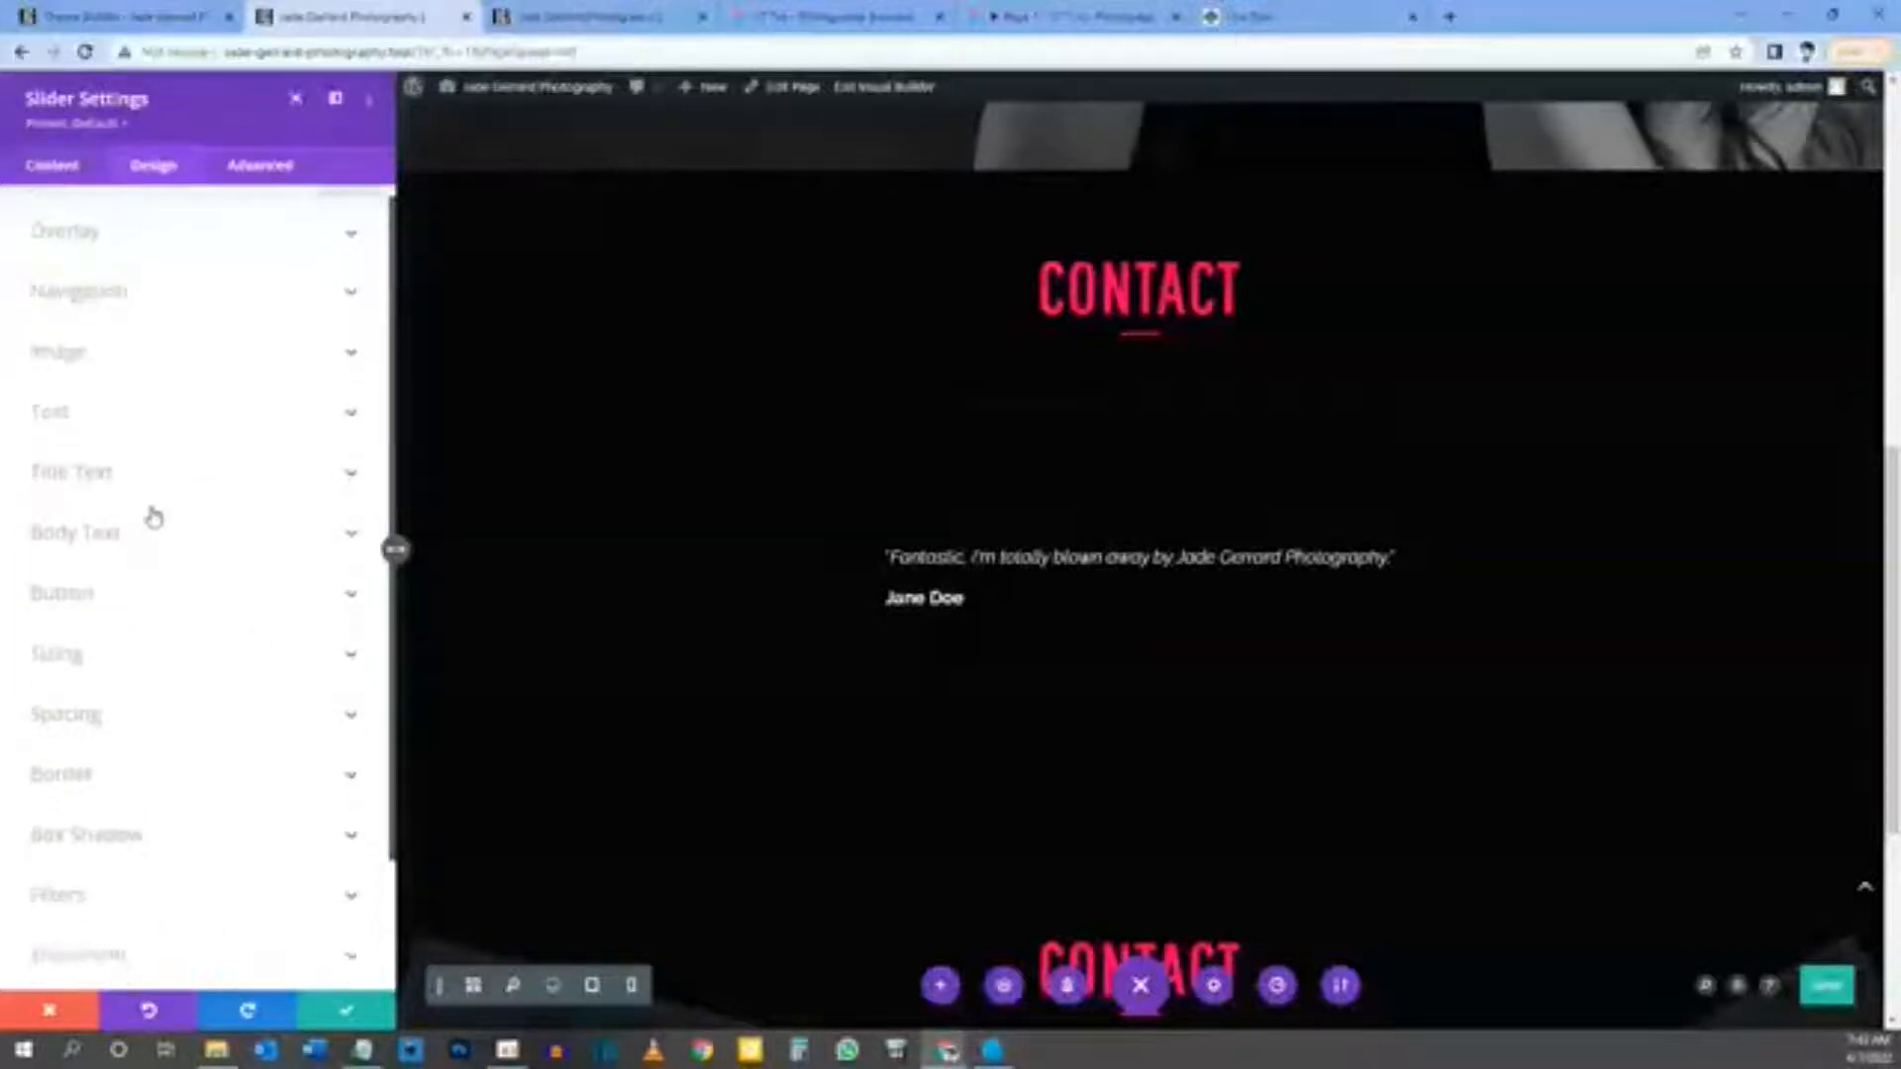
click(111, 871)
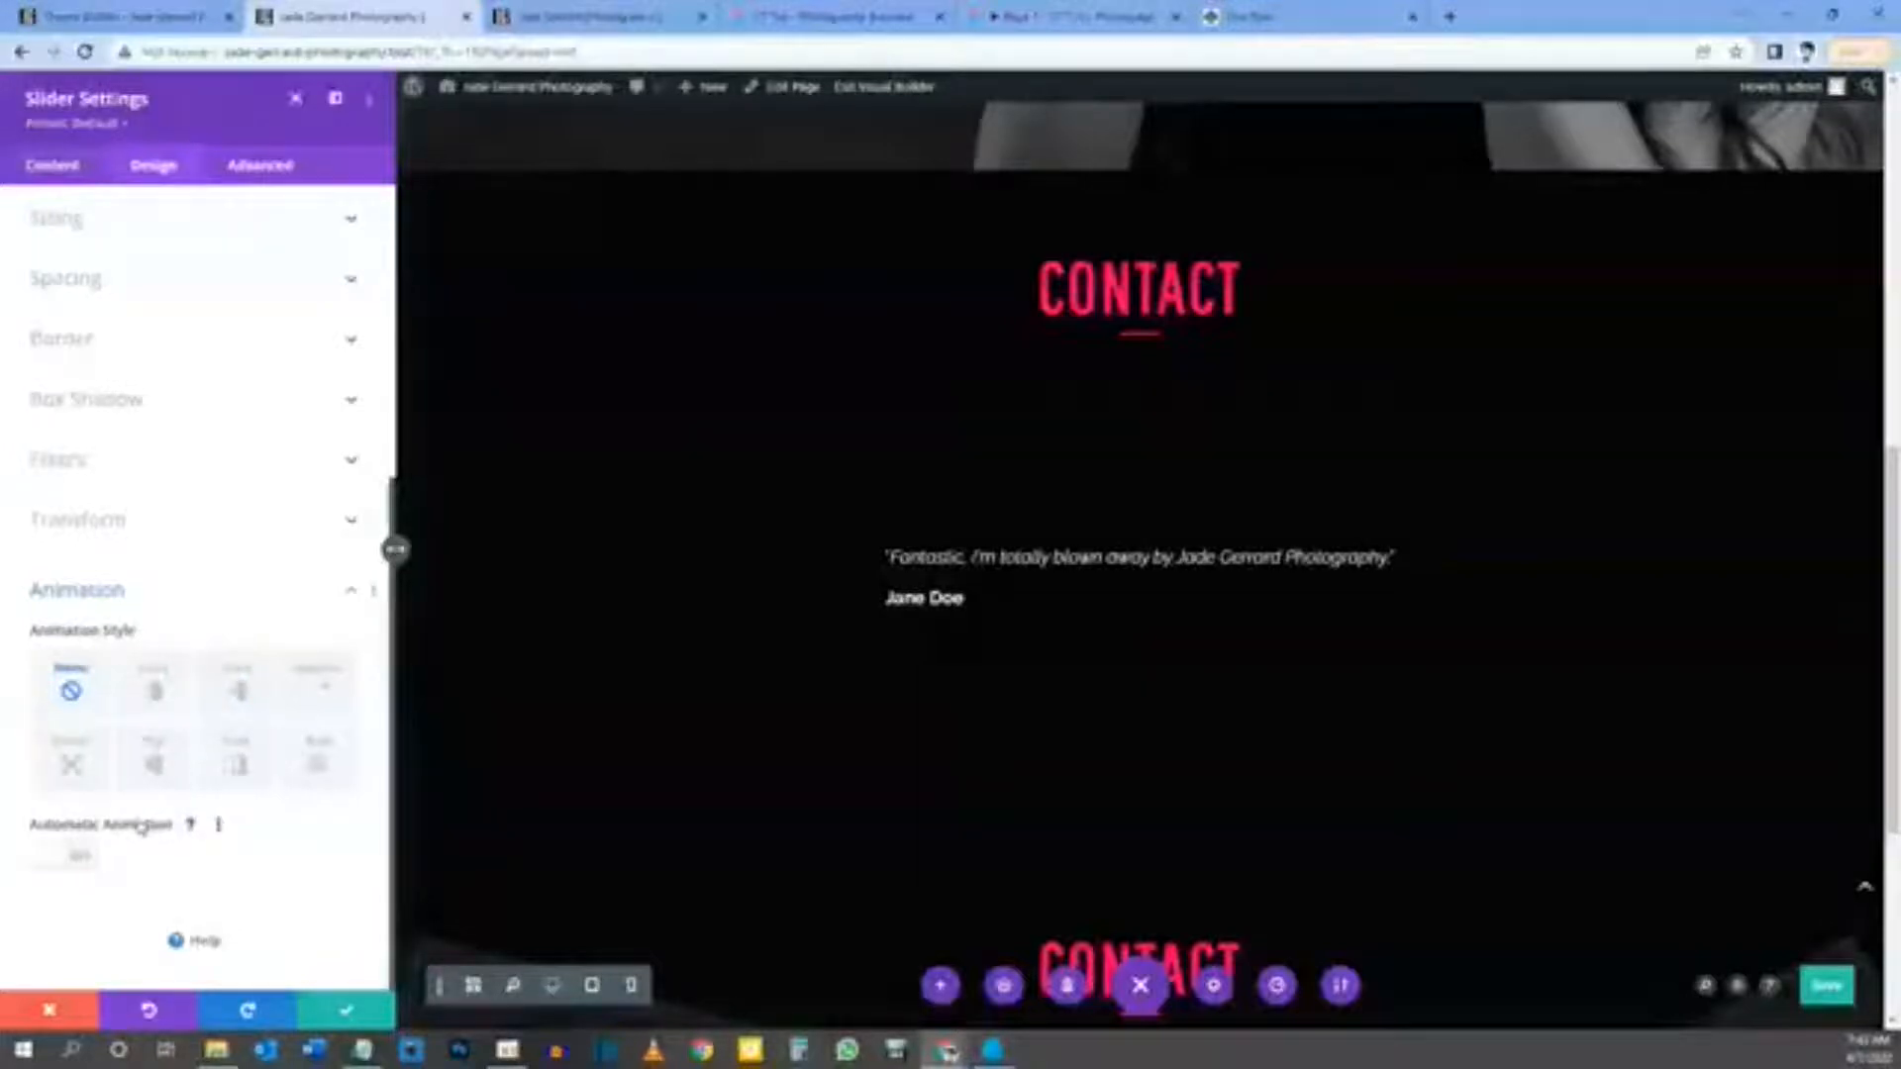
click(83, 864)
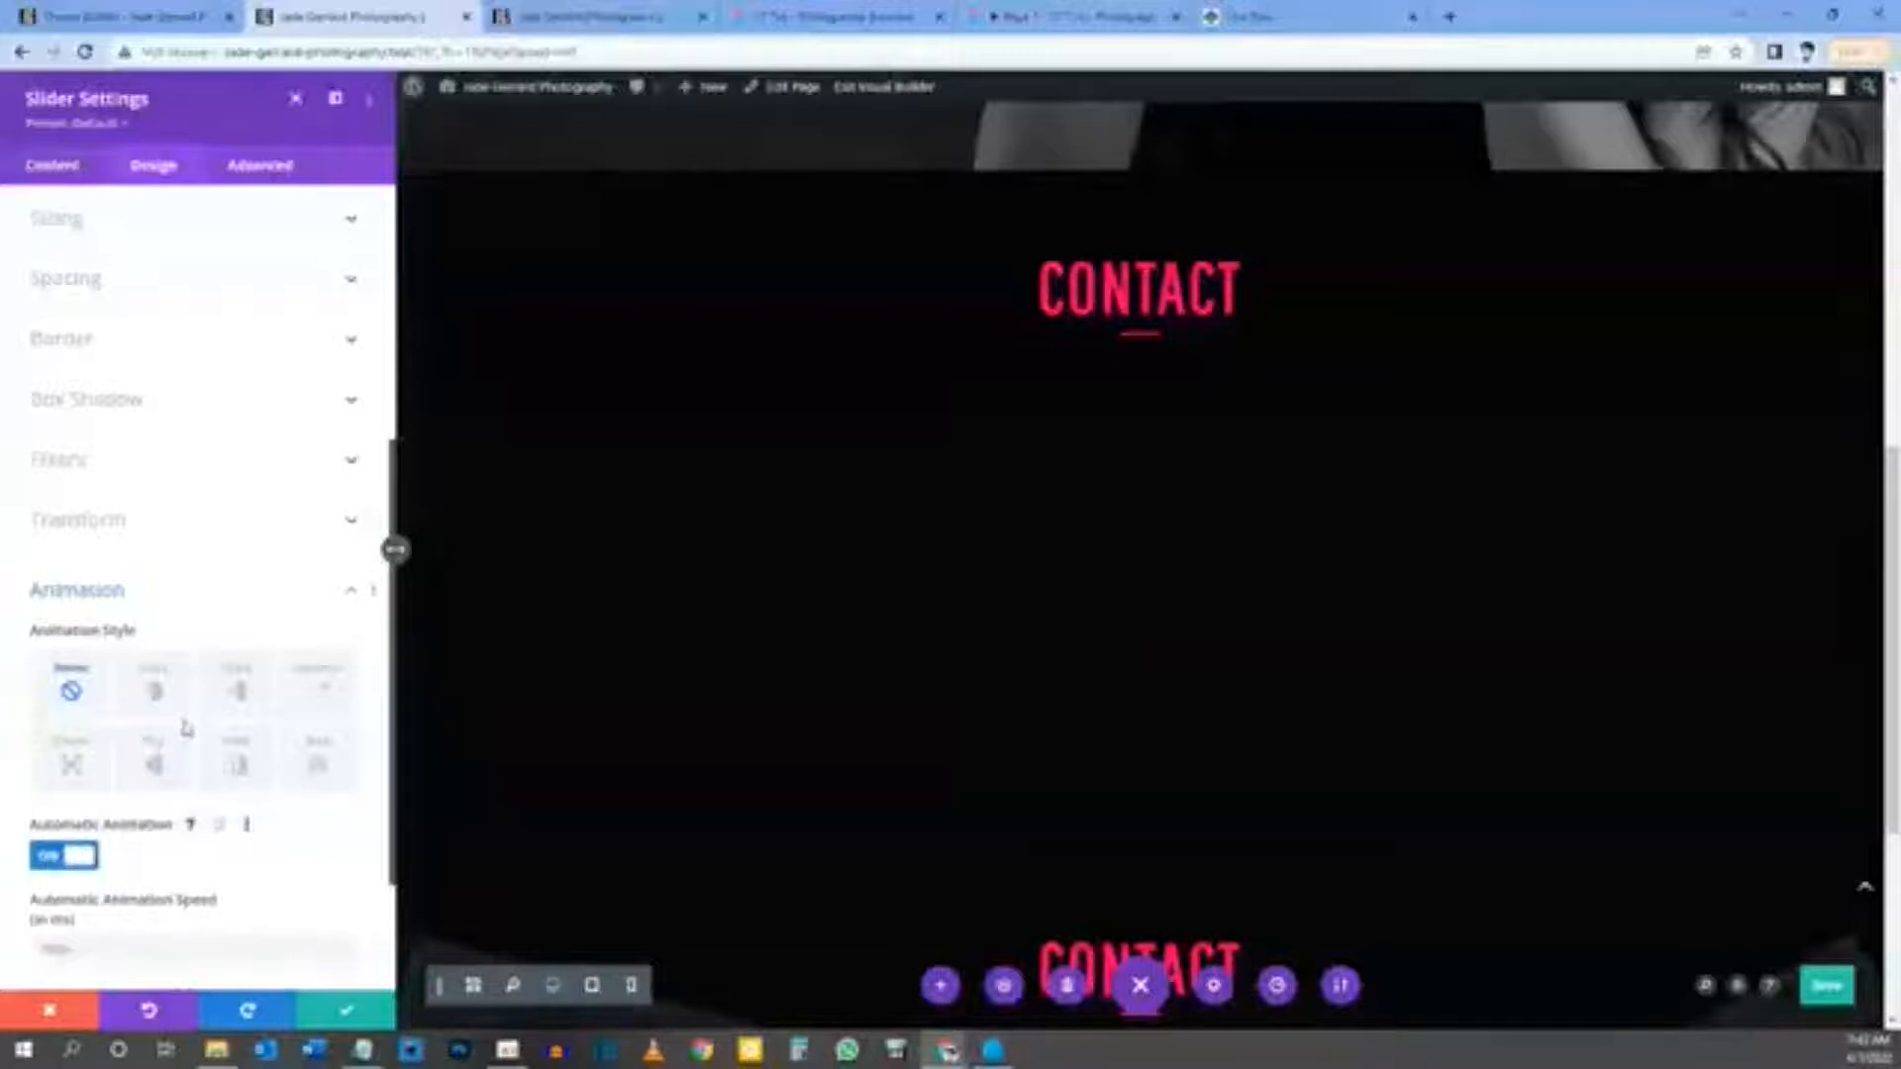
scroll(182, 730, down, 2)
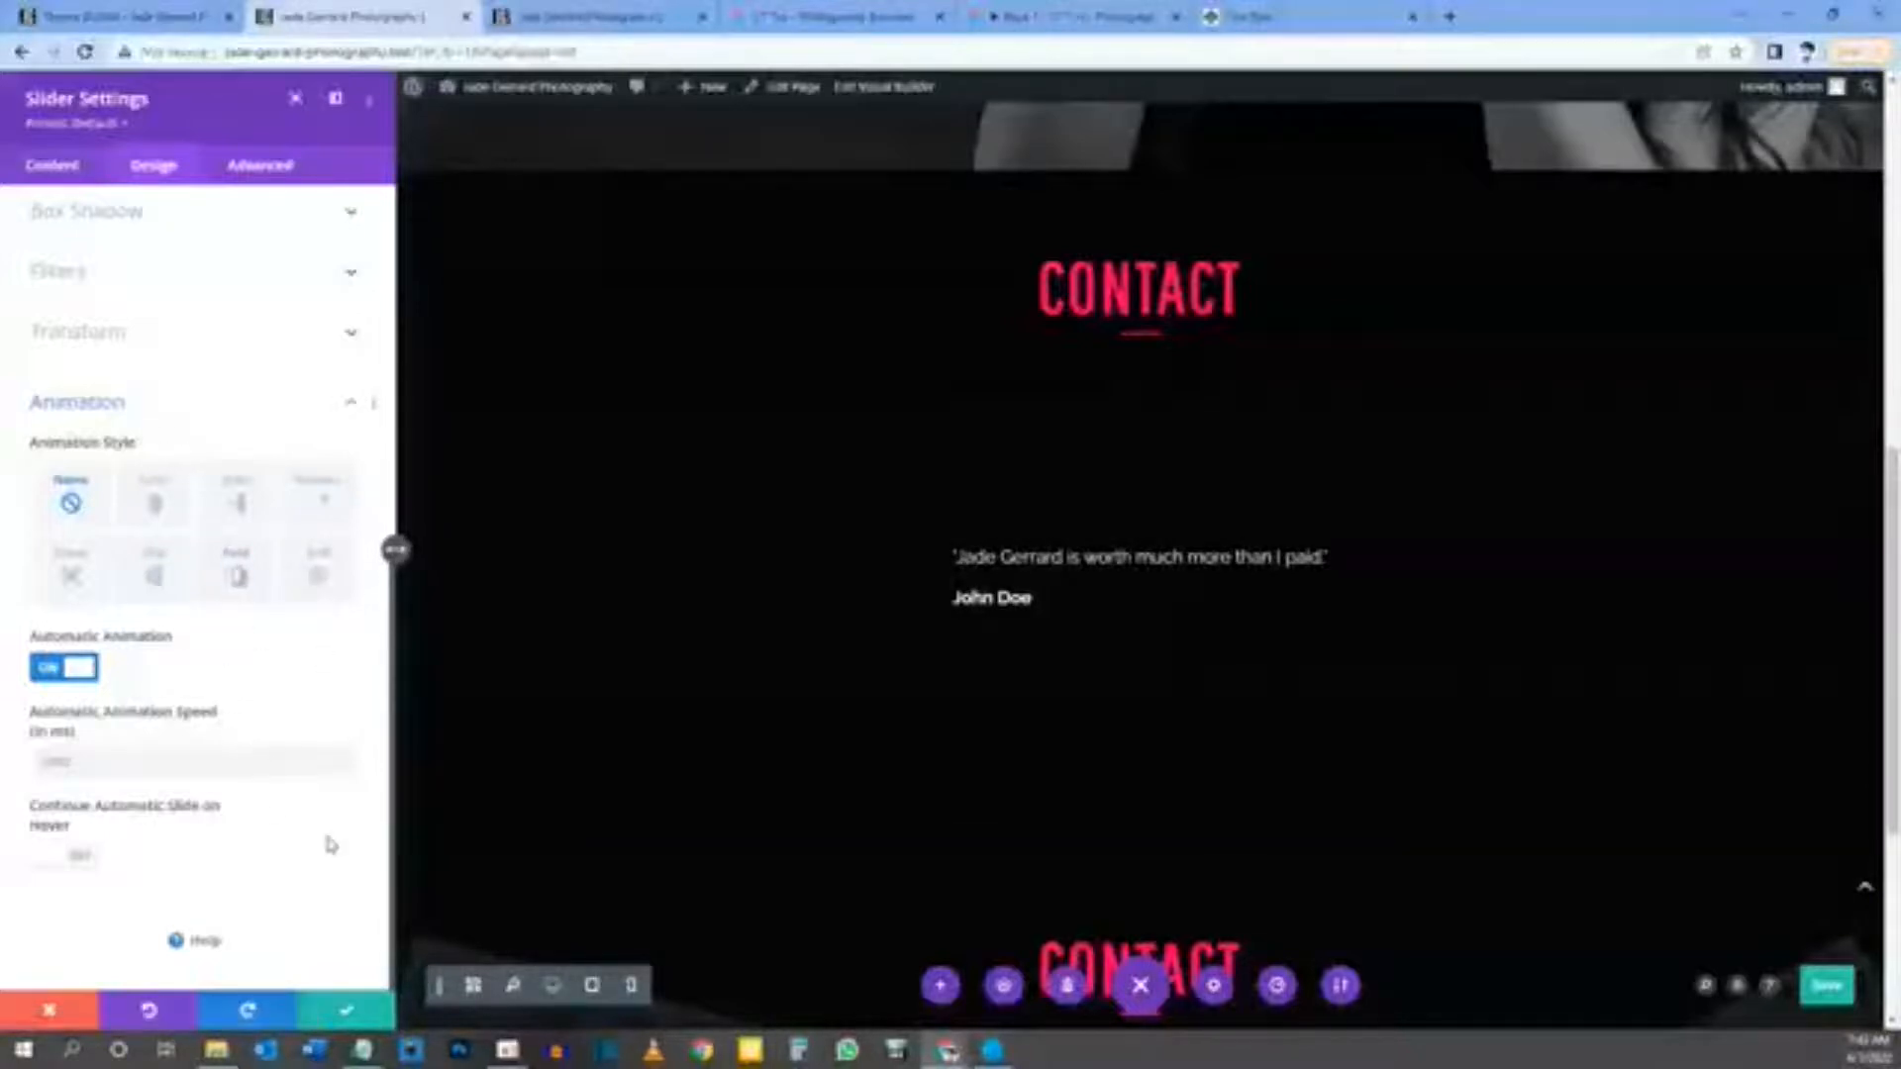
Step: Reset the slider's Dot Navigation Color and save the slider settings
scroll(207, 604, up, 5)
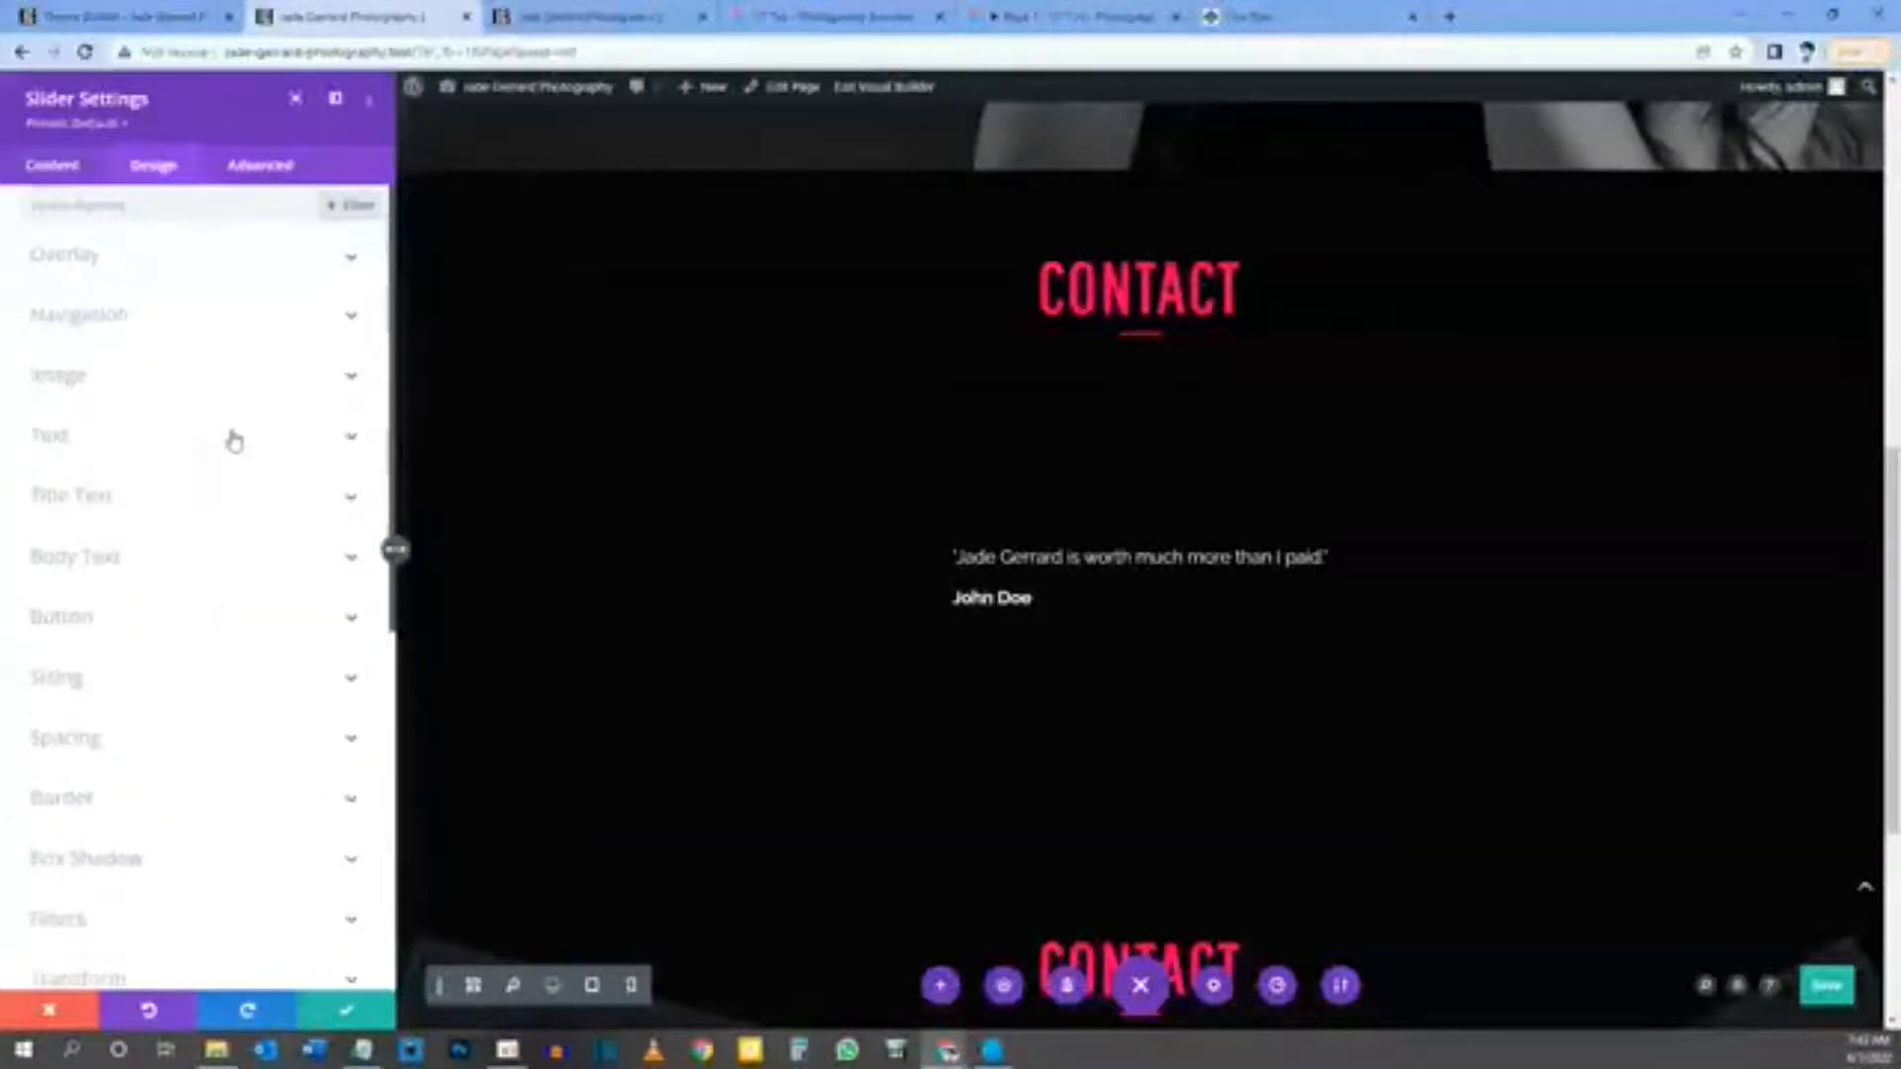
click(72, 323)
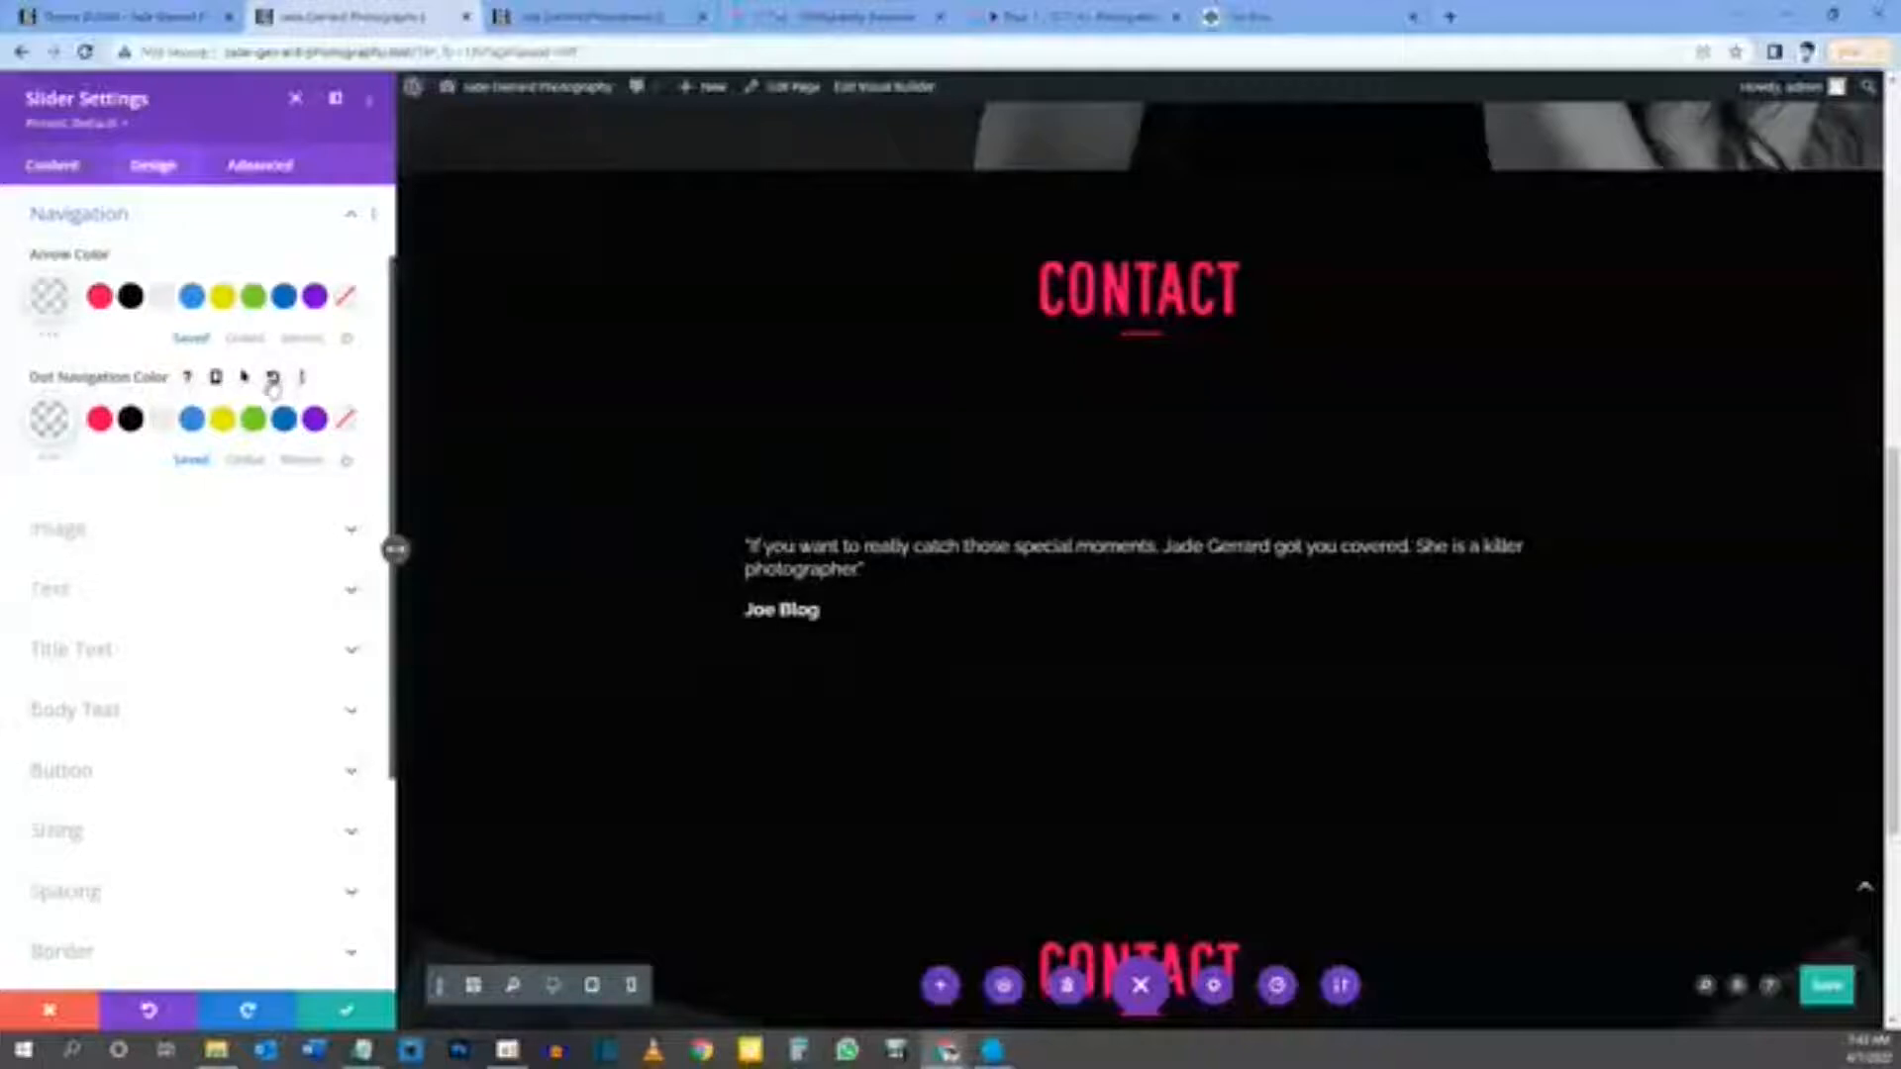
click(277, 387)
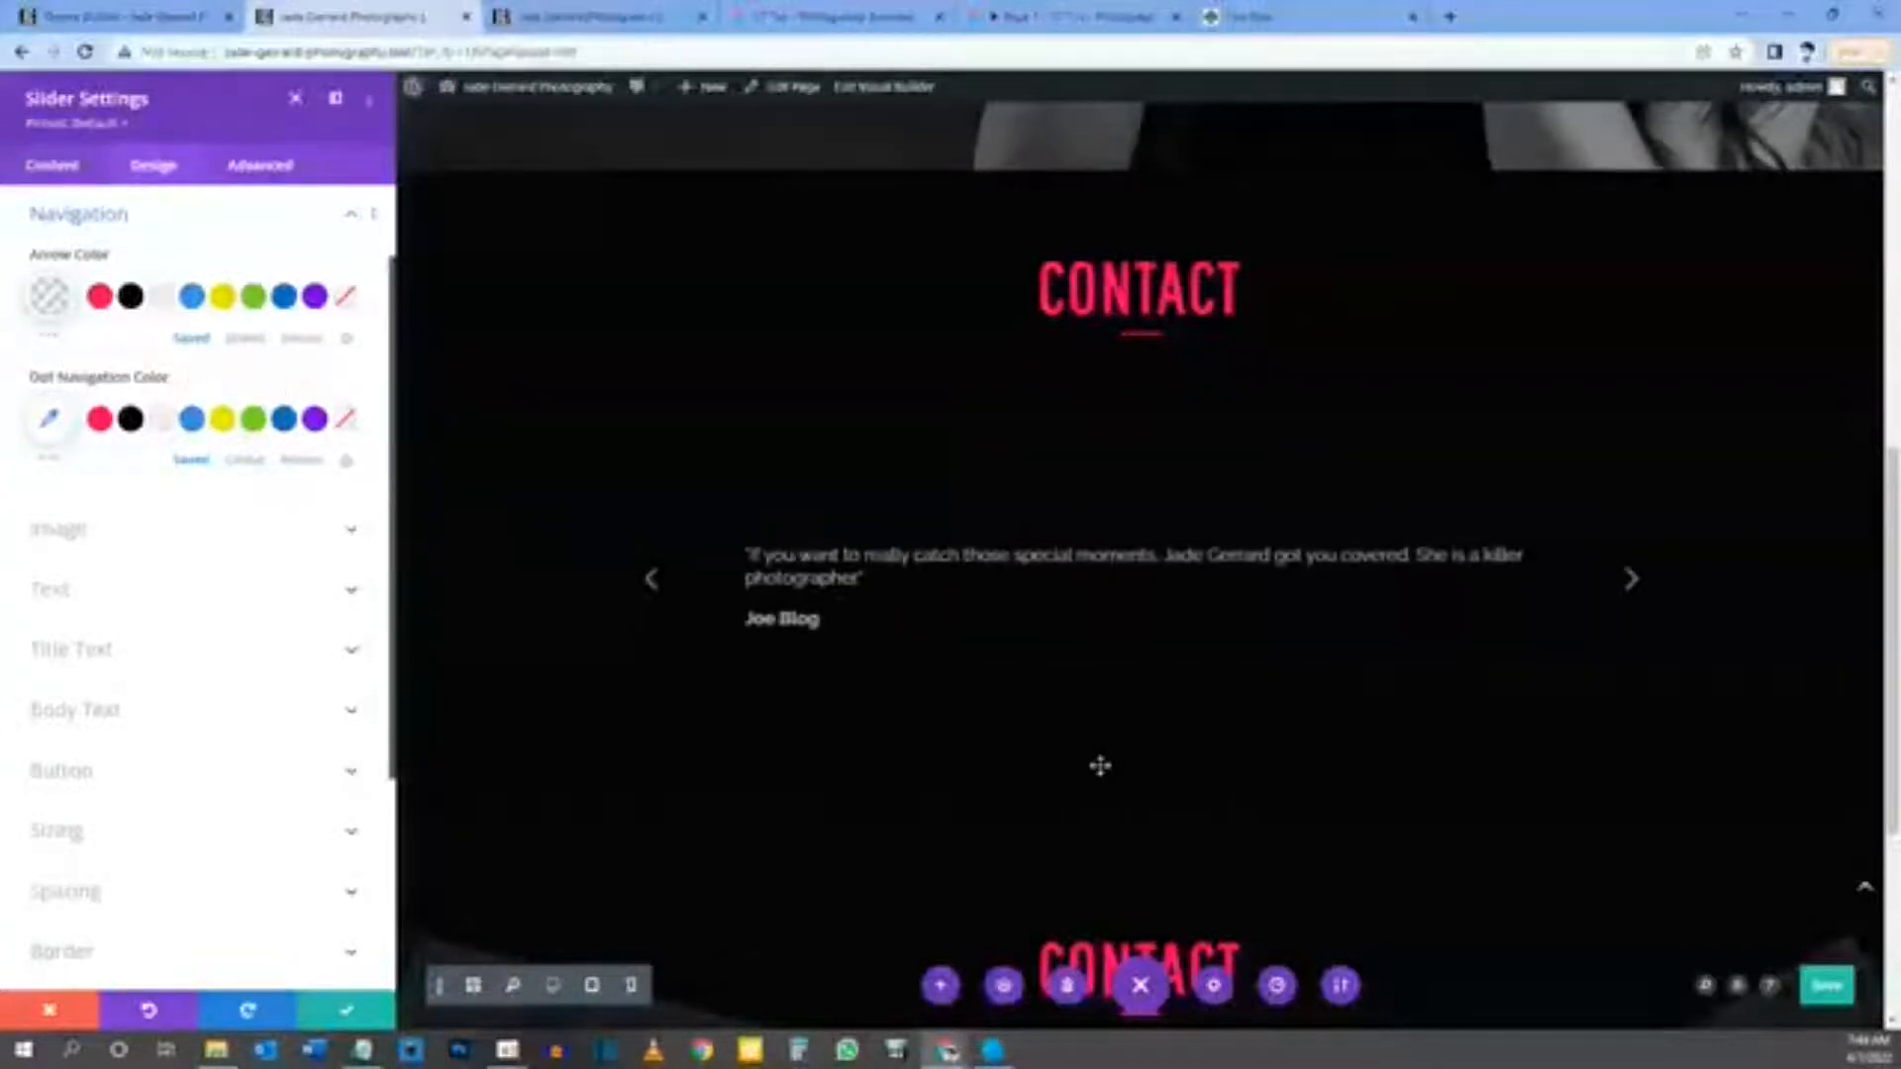
click(369, 1015)
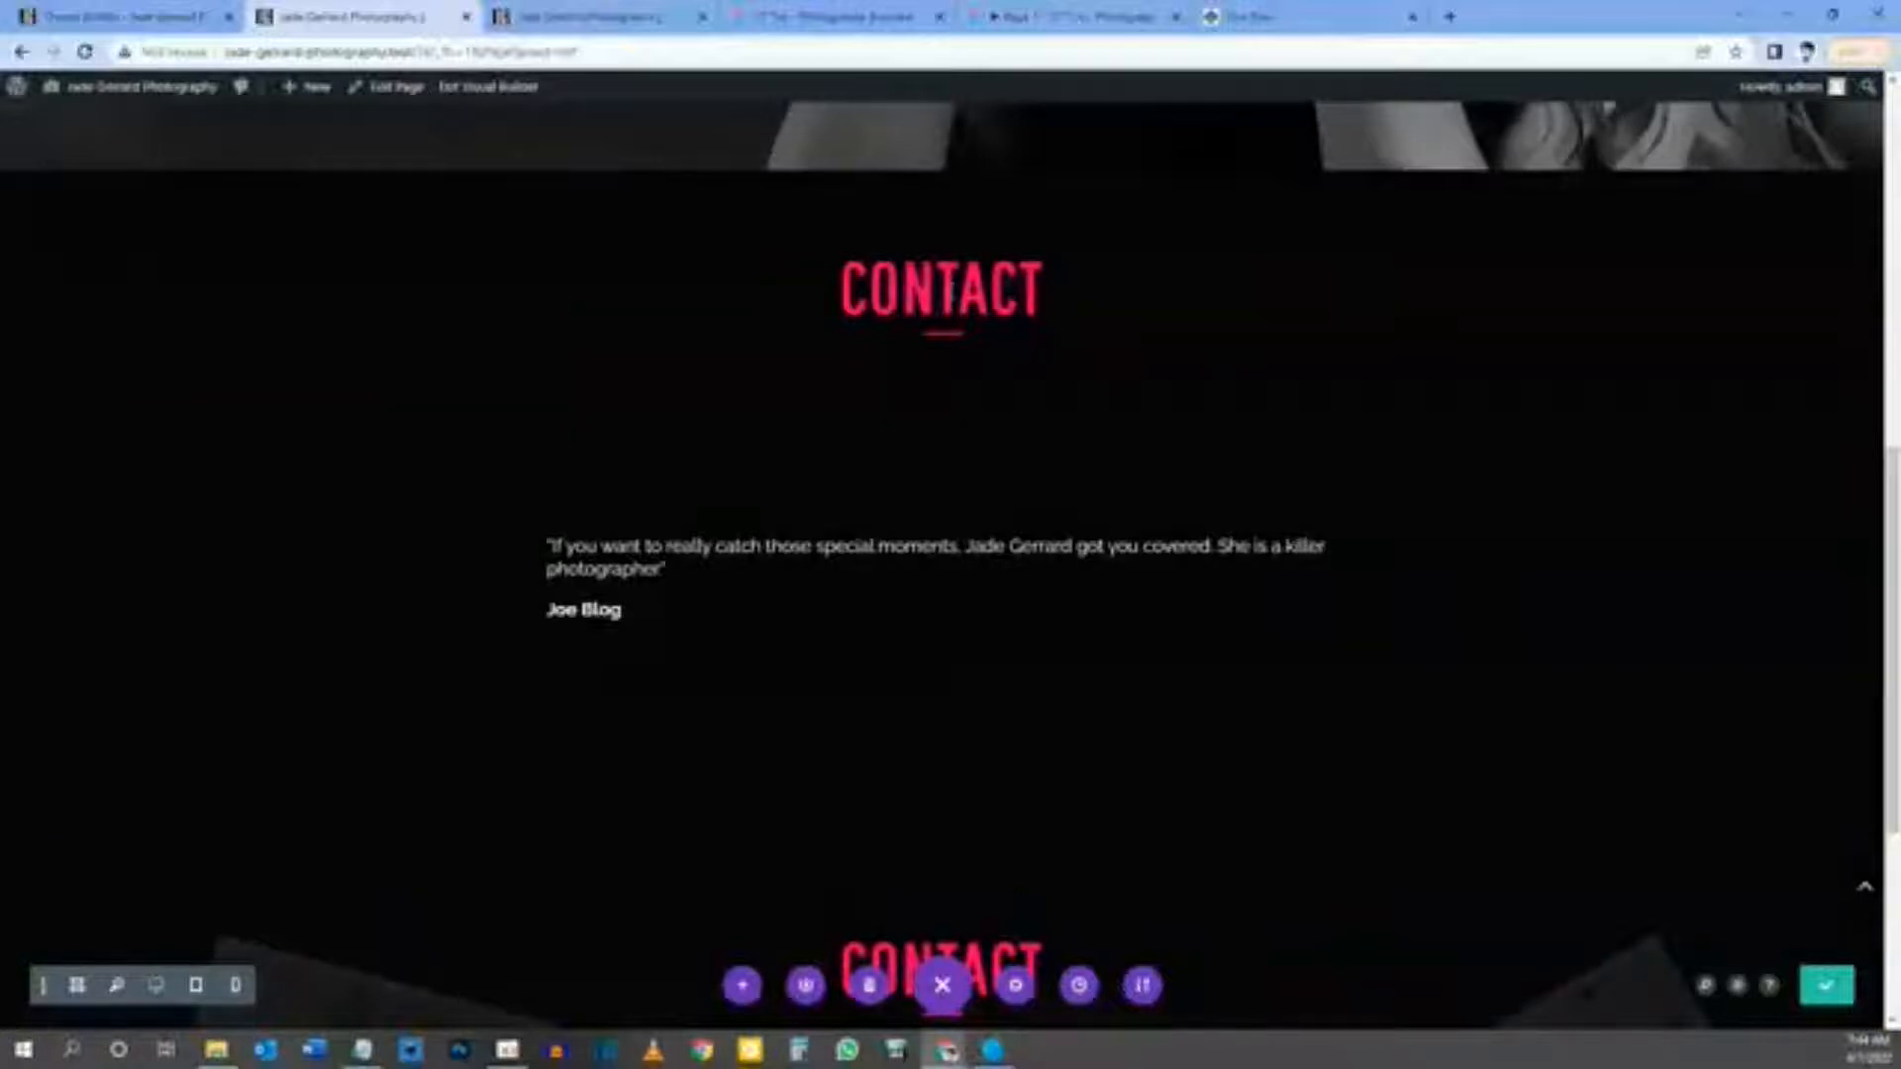
Step: Check the section title in the Figma prototype and change the heading above the slider to "What My Clients Say"
click(1060, 17)
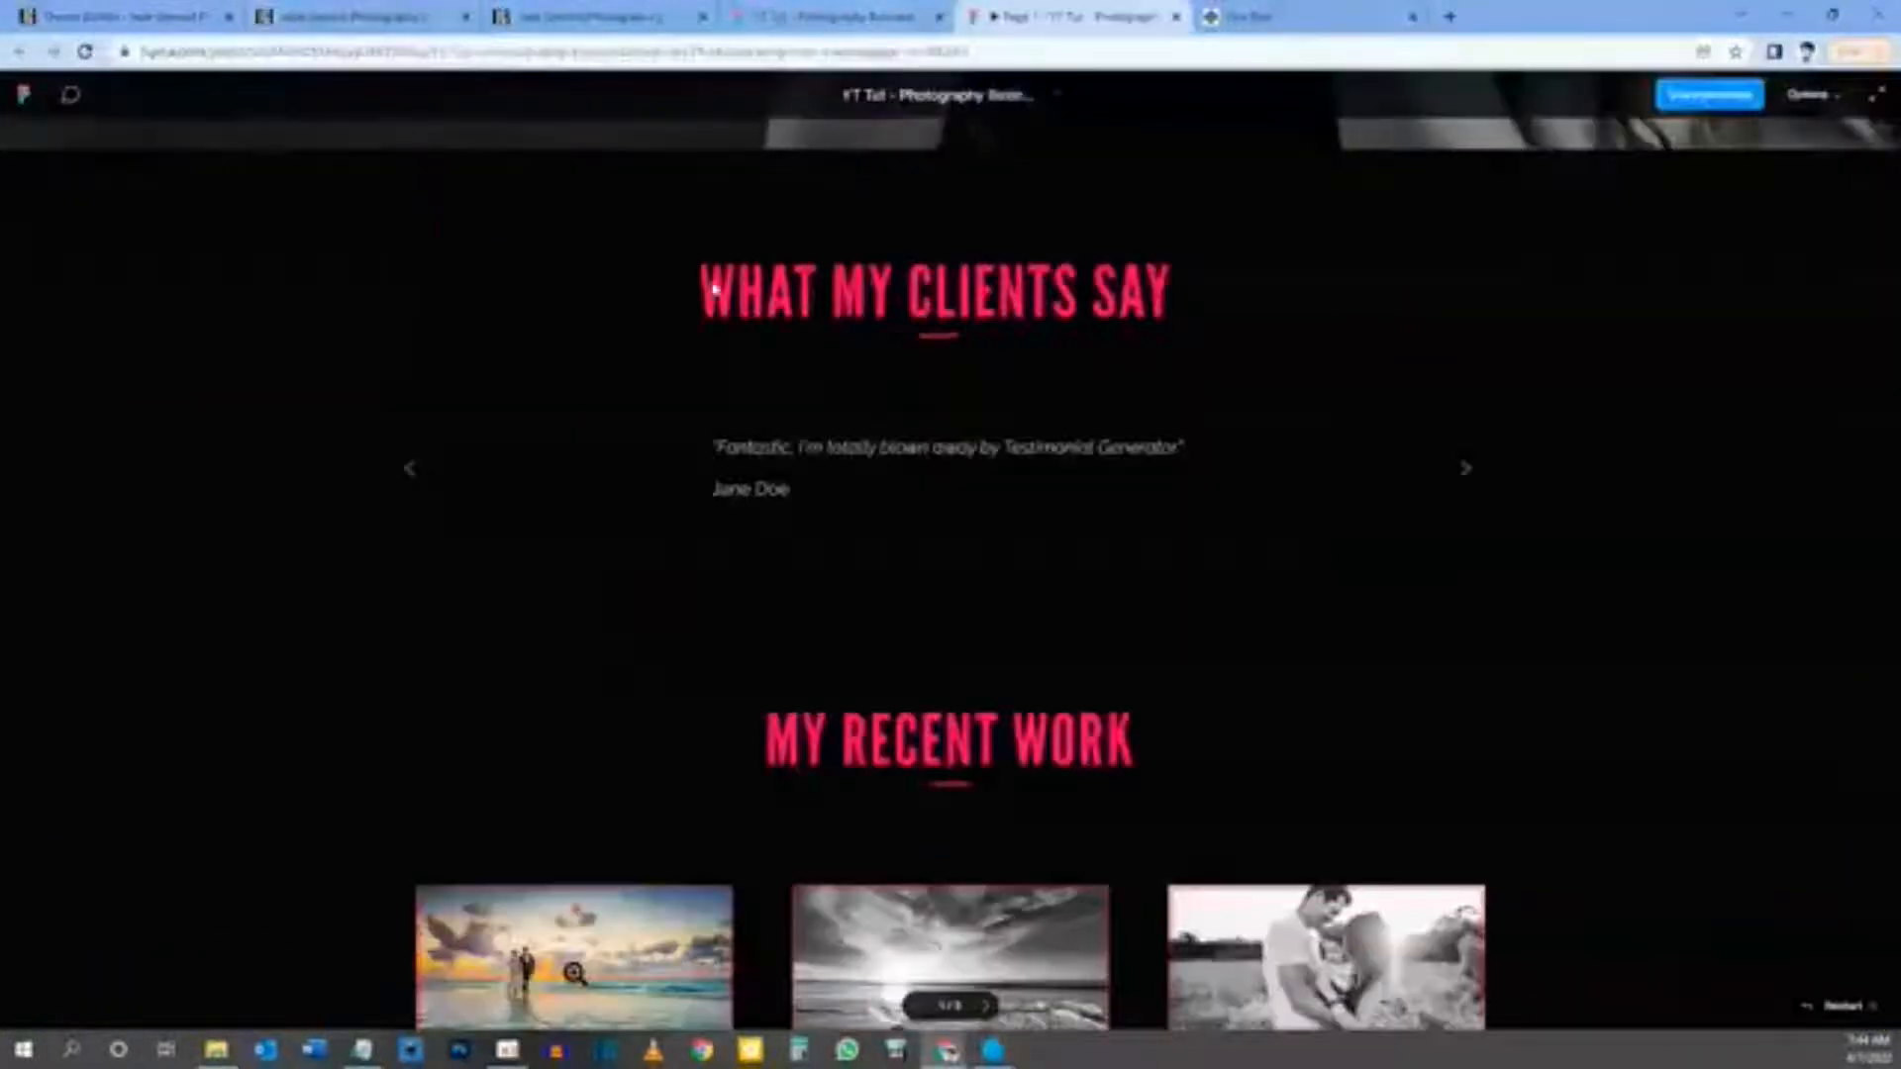
click(305, 10)
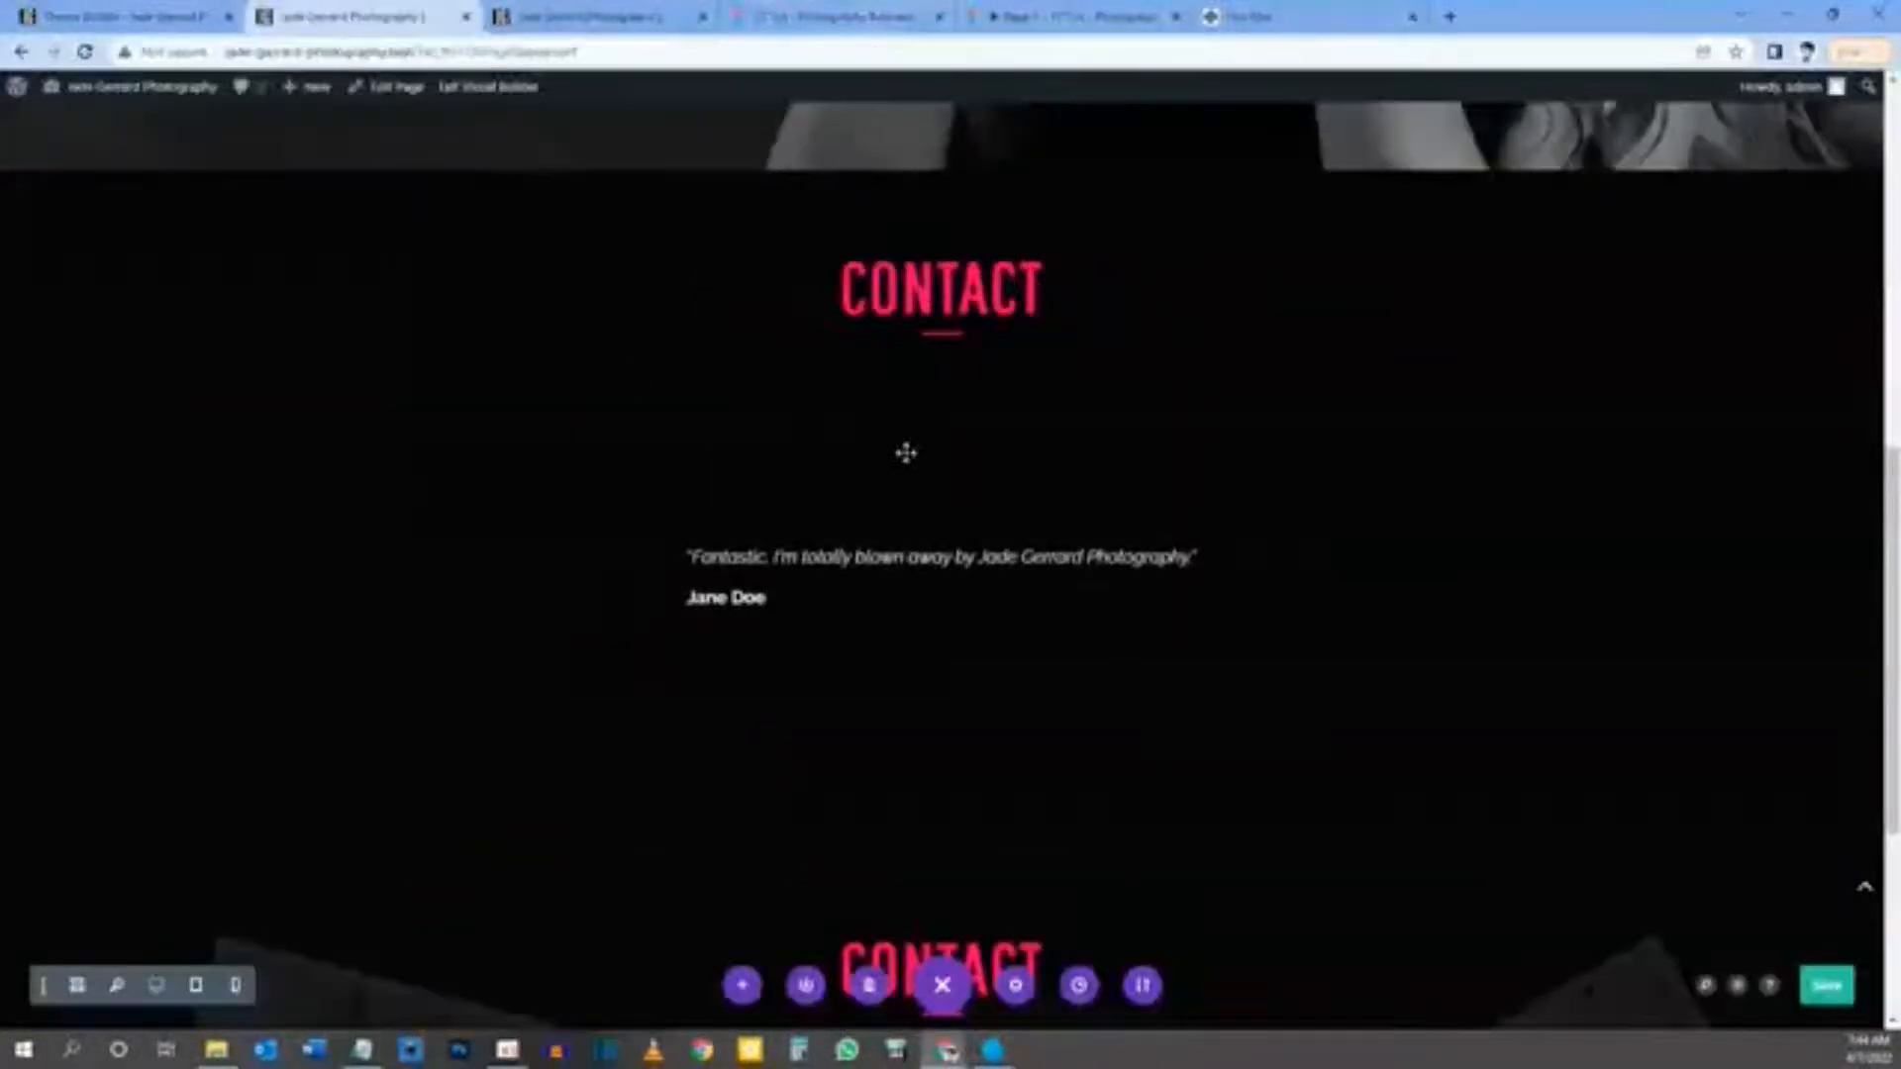
click(906, 263)
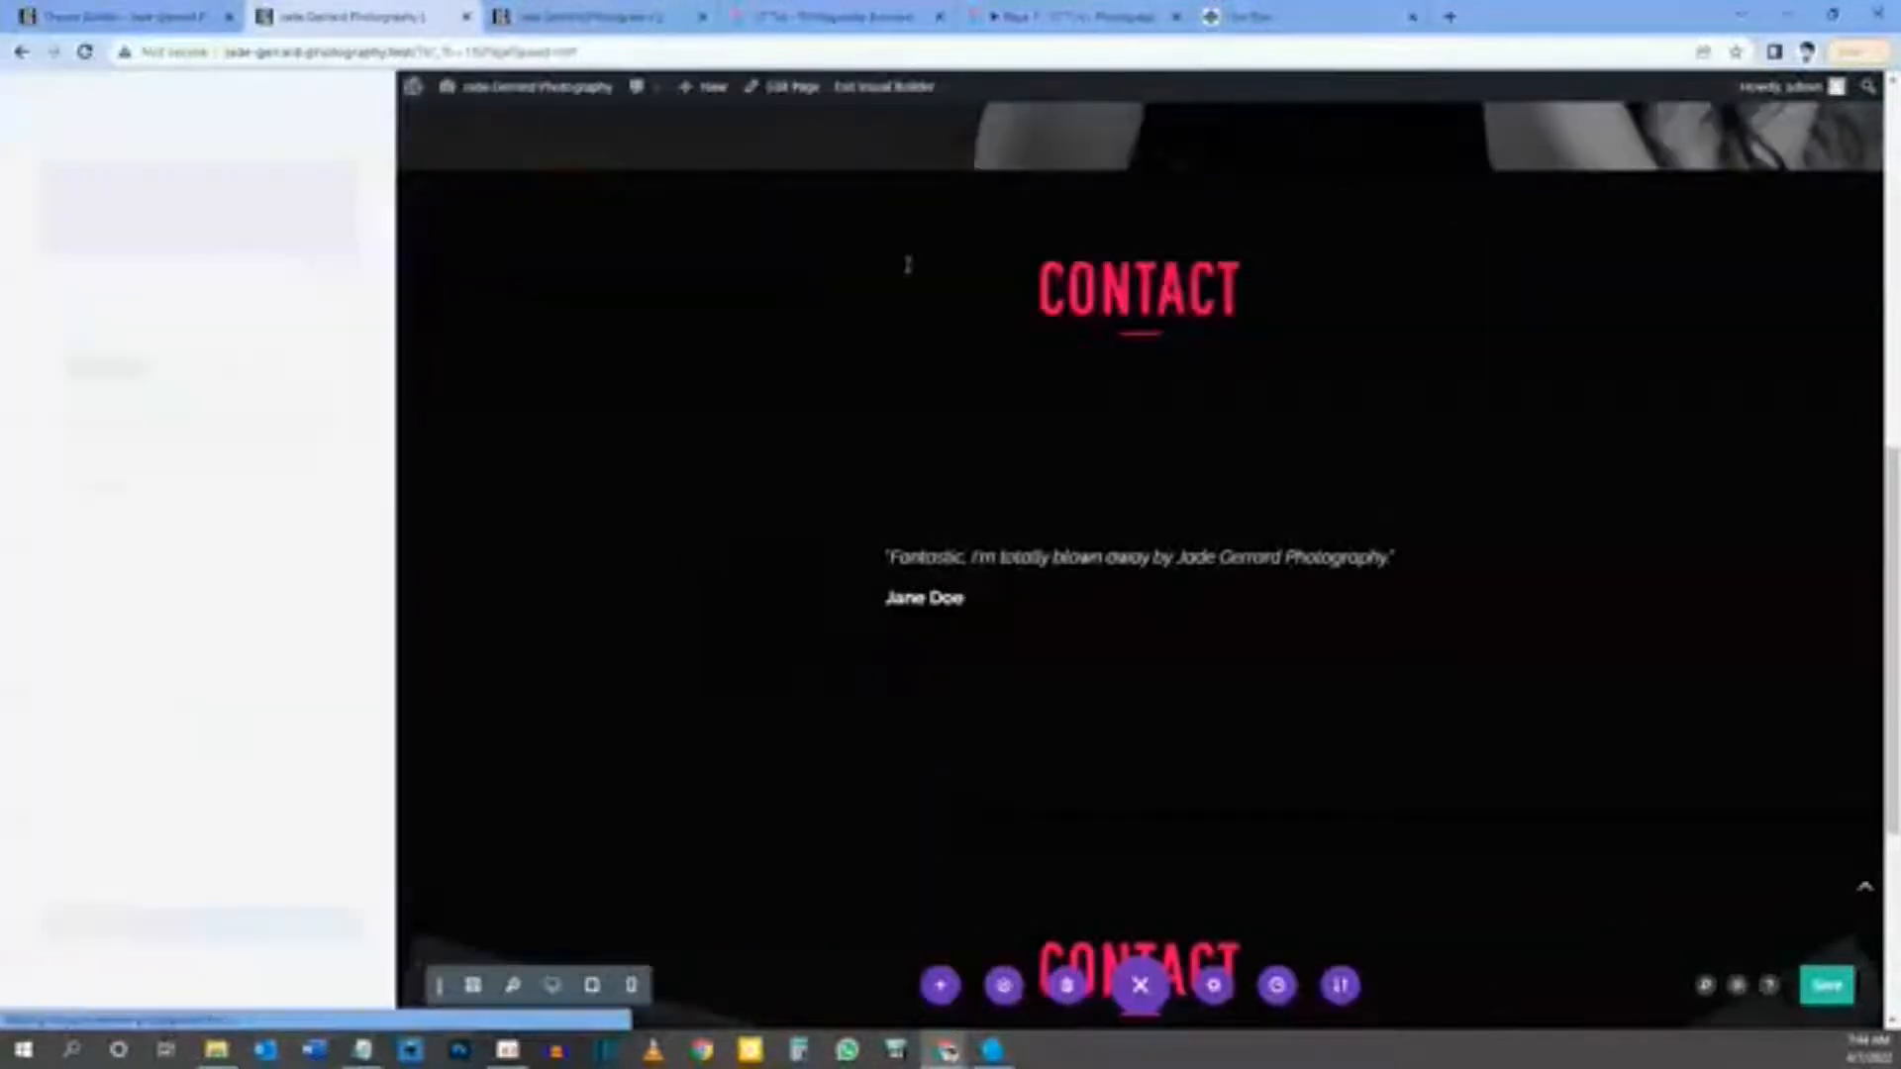
drag(138, 477, 14, 489)
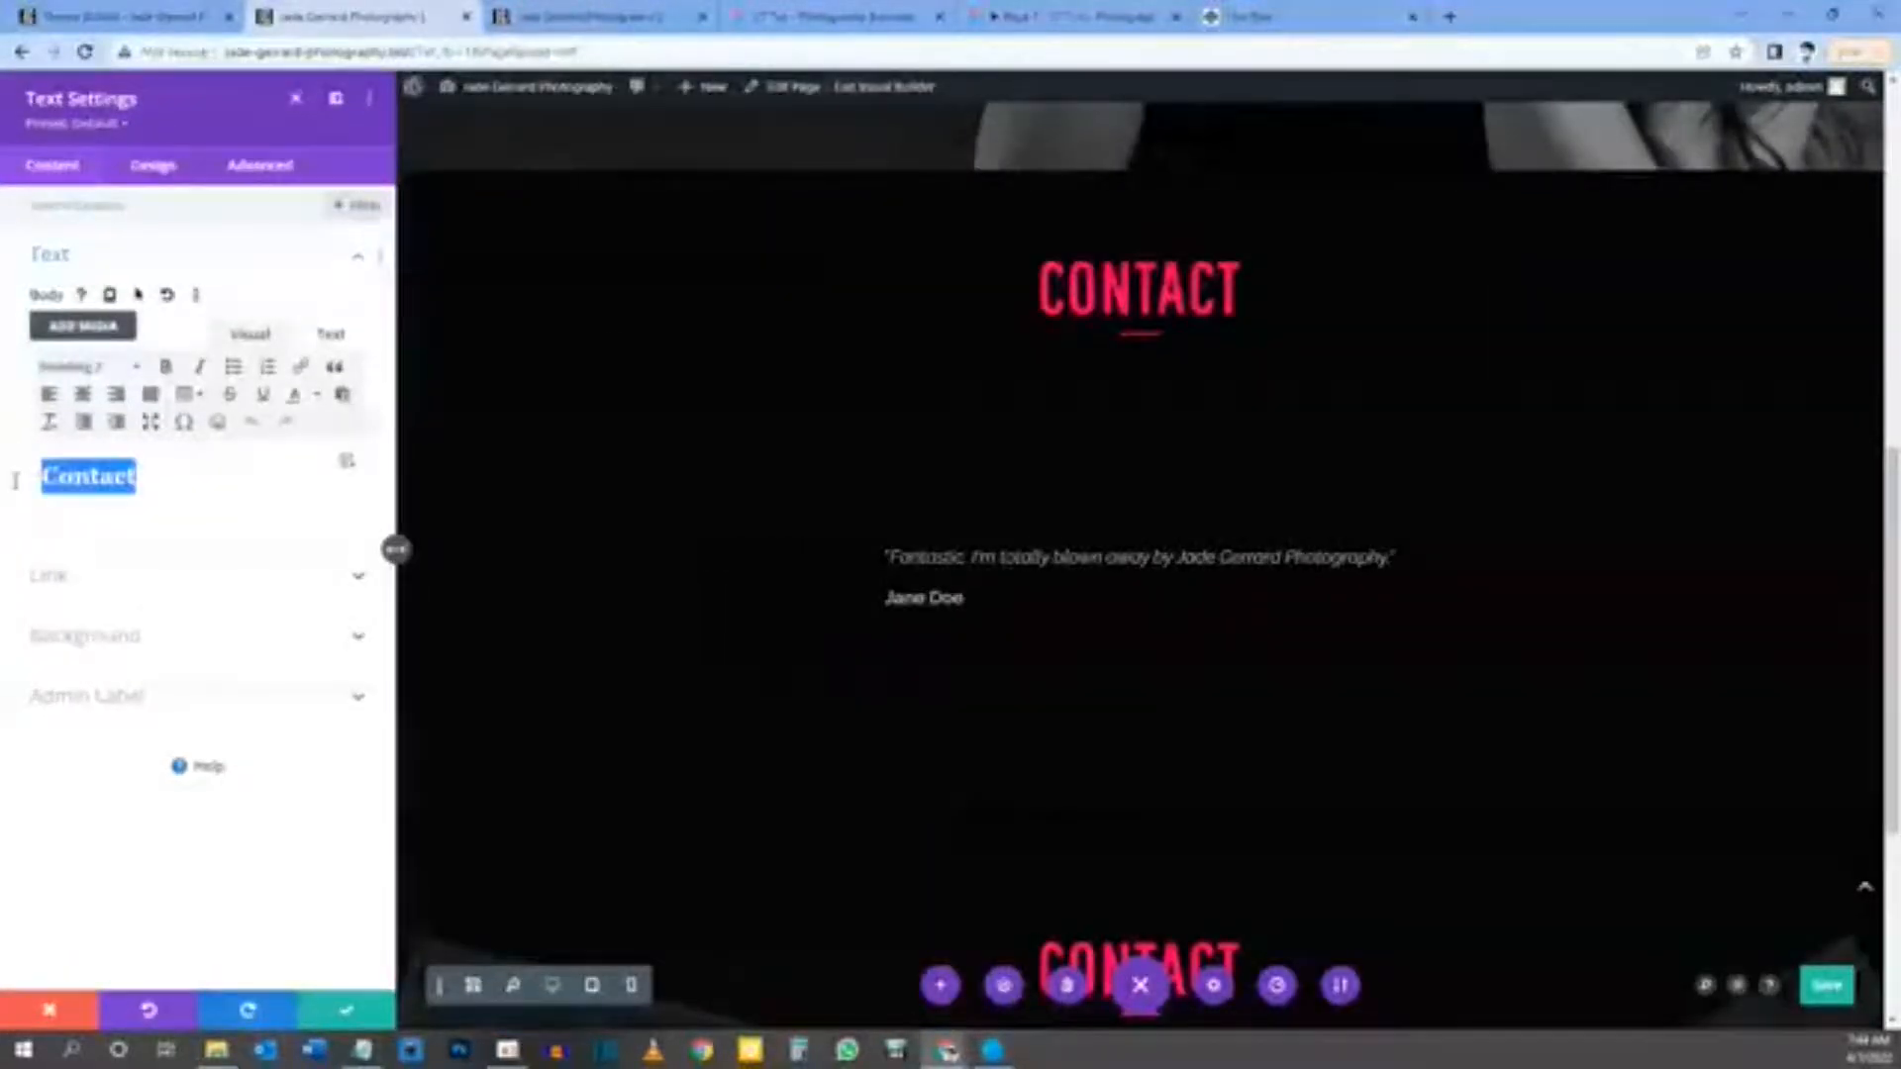
text(W)
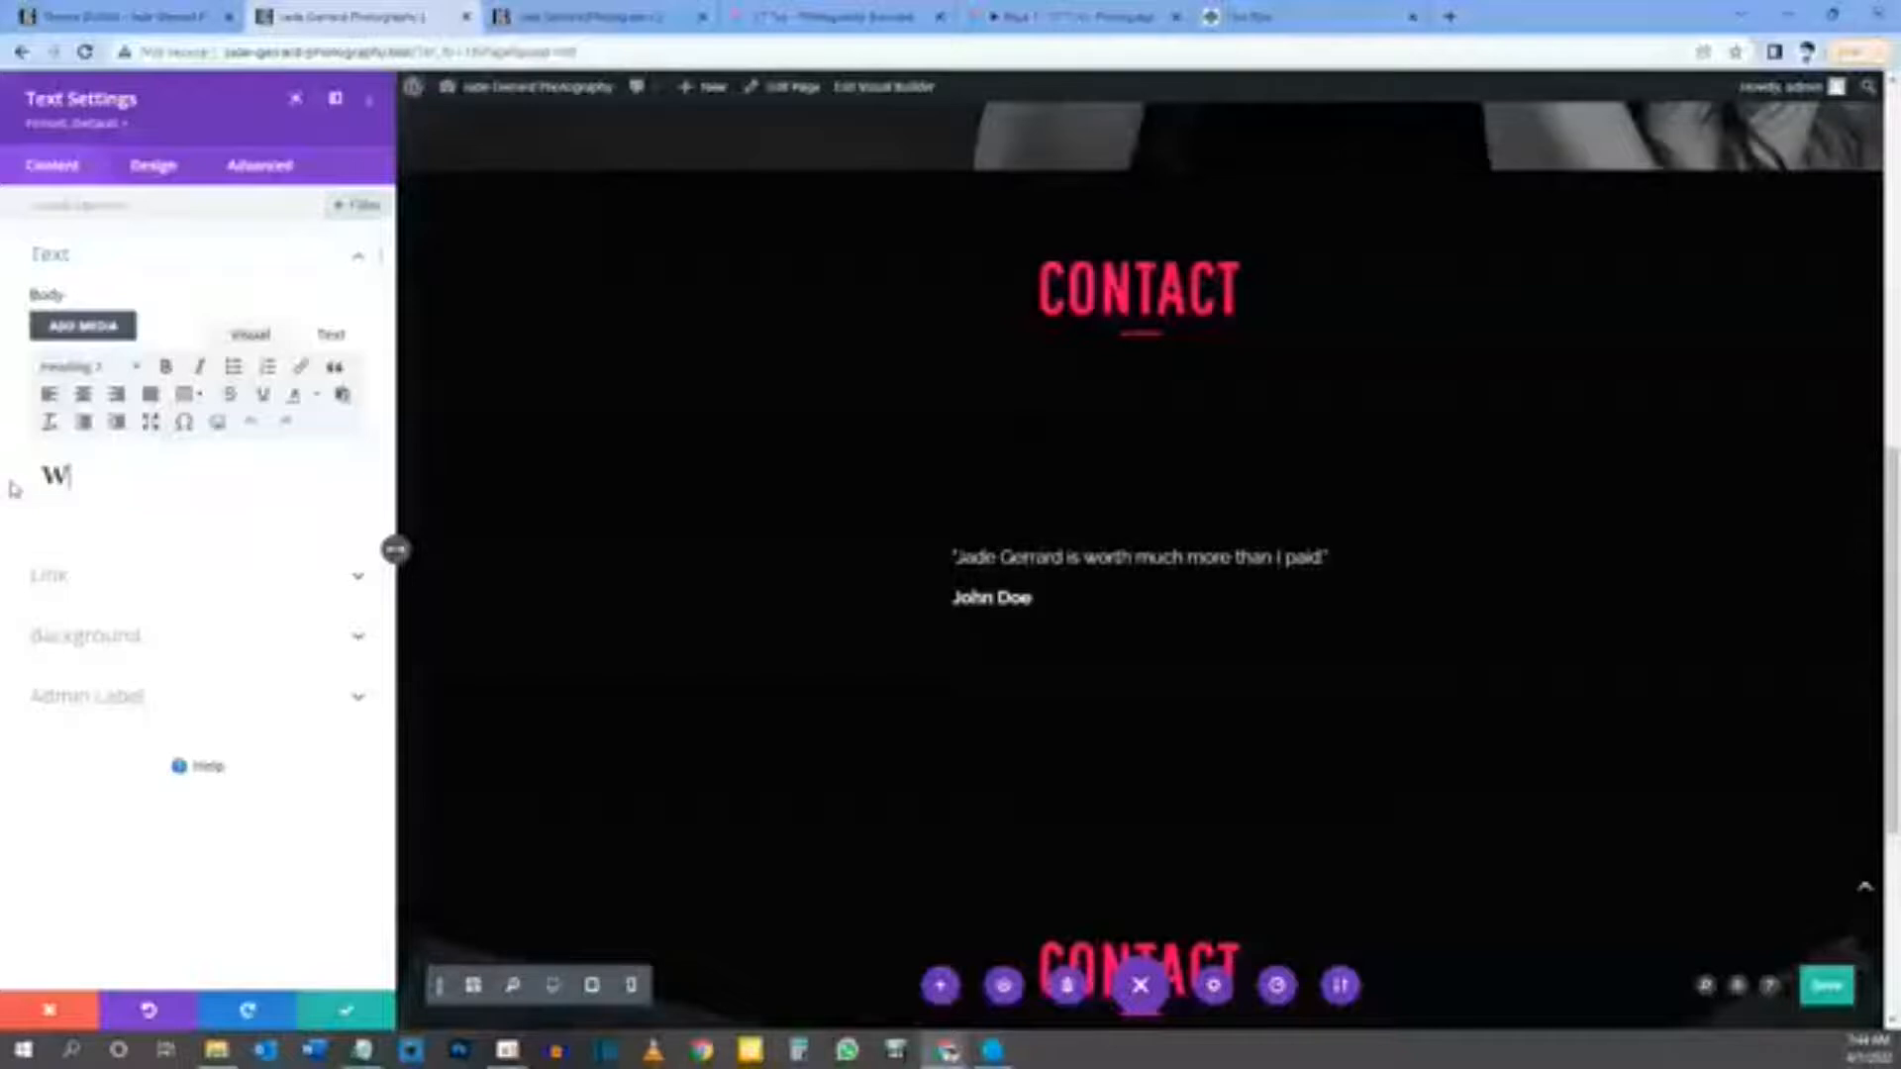
text(hat My Clients Say)
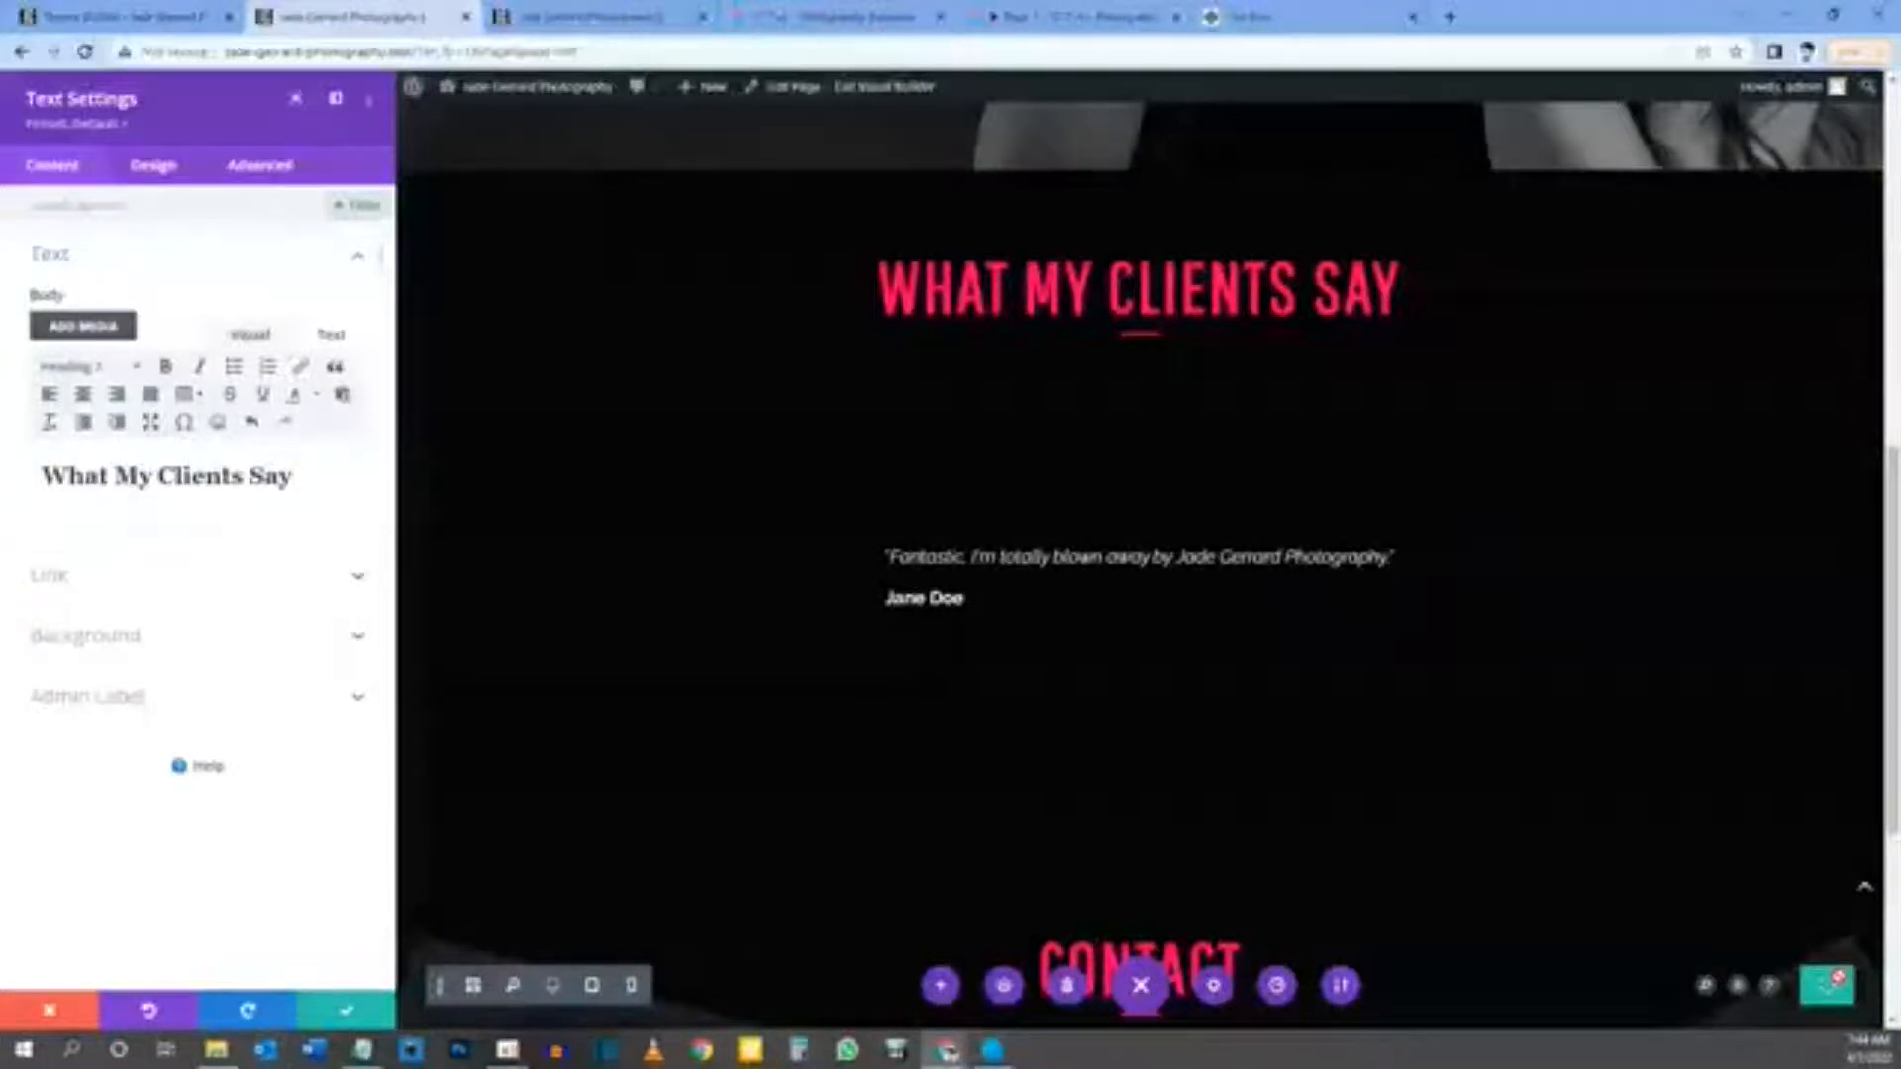
Step: Preview the testimonial section in tablet and phone views, and return to the desktop view
click(591, 985)
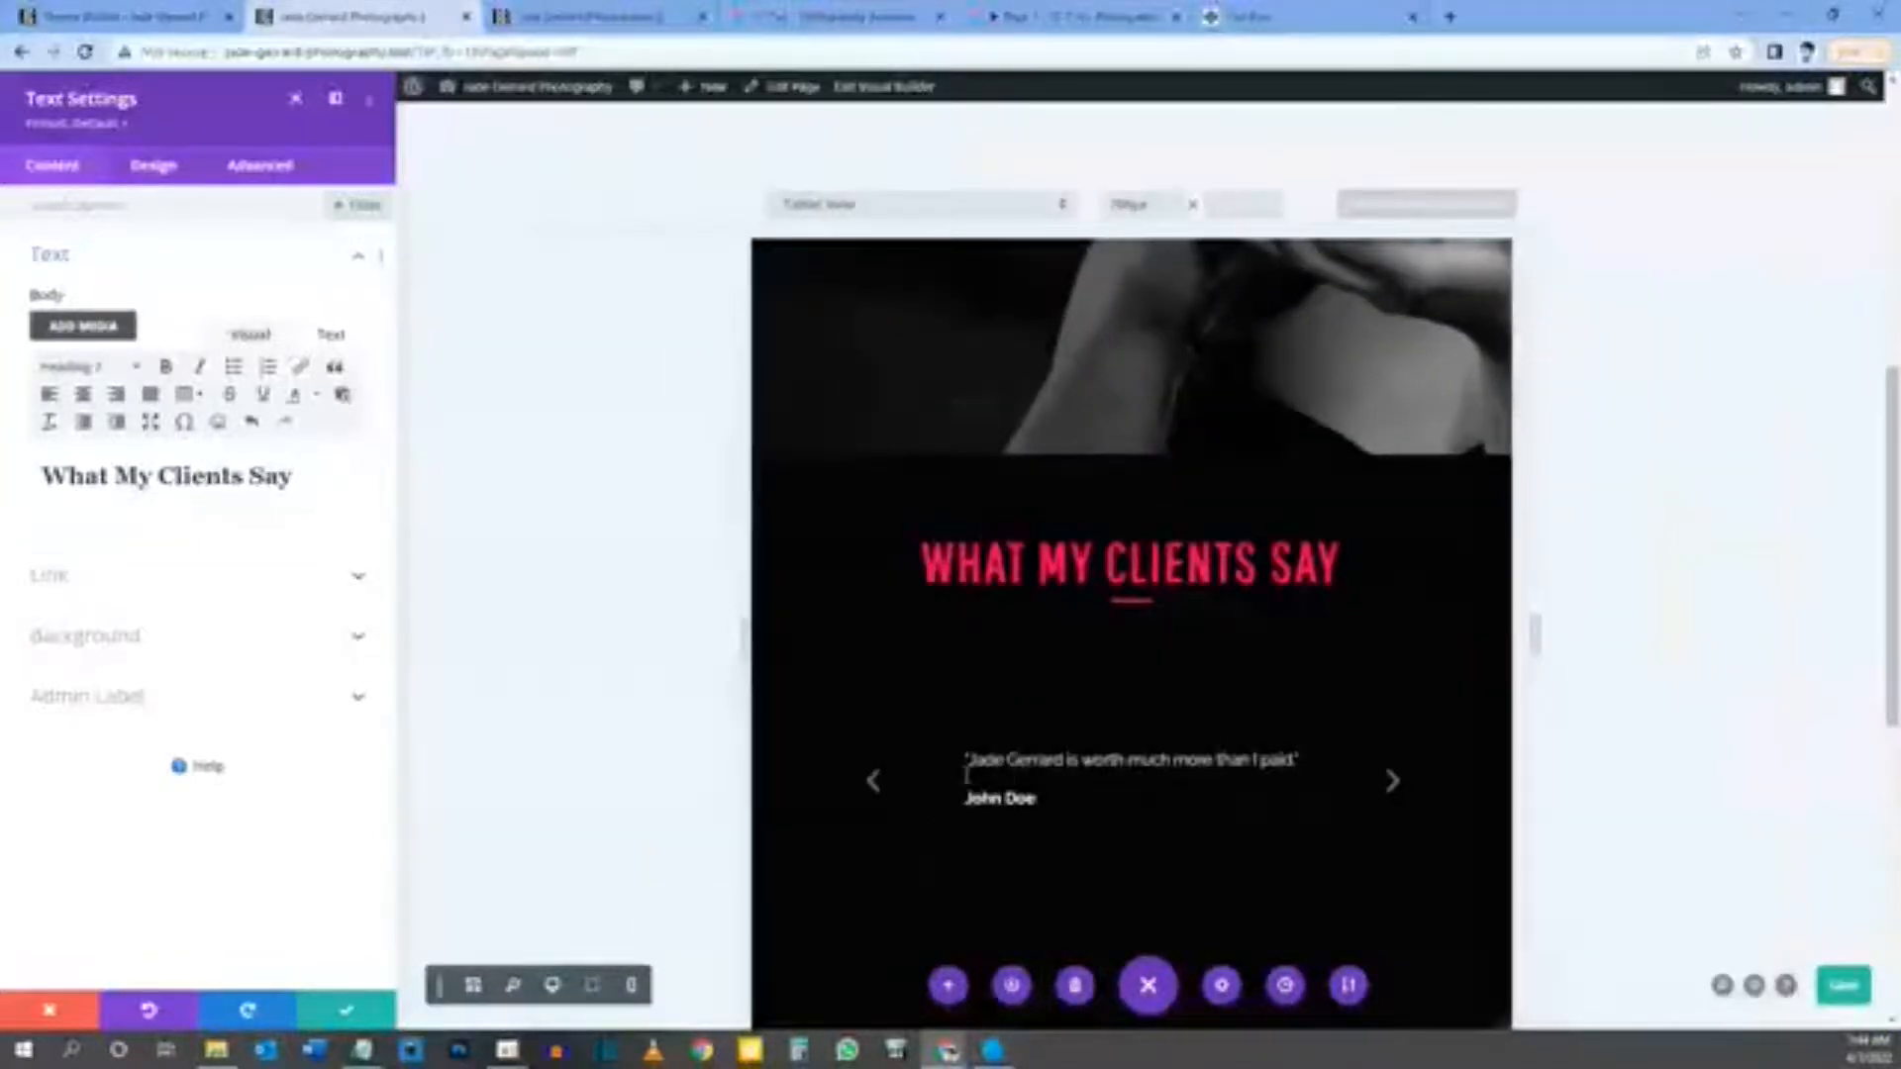
scroll(975, 752, down, 1)
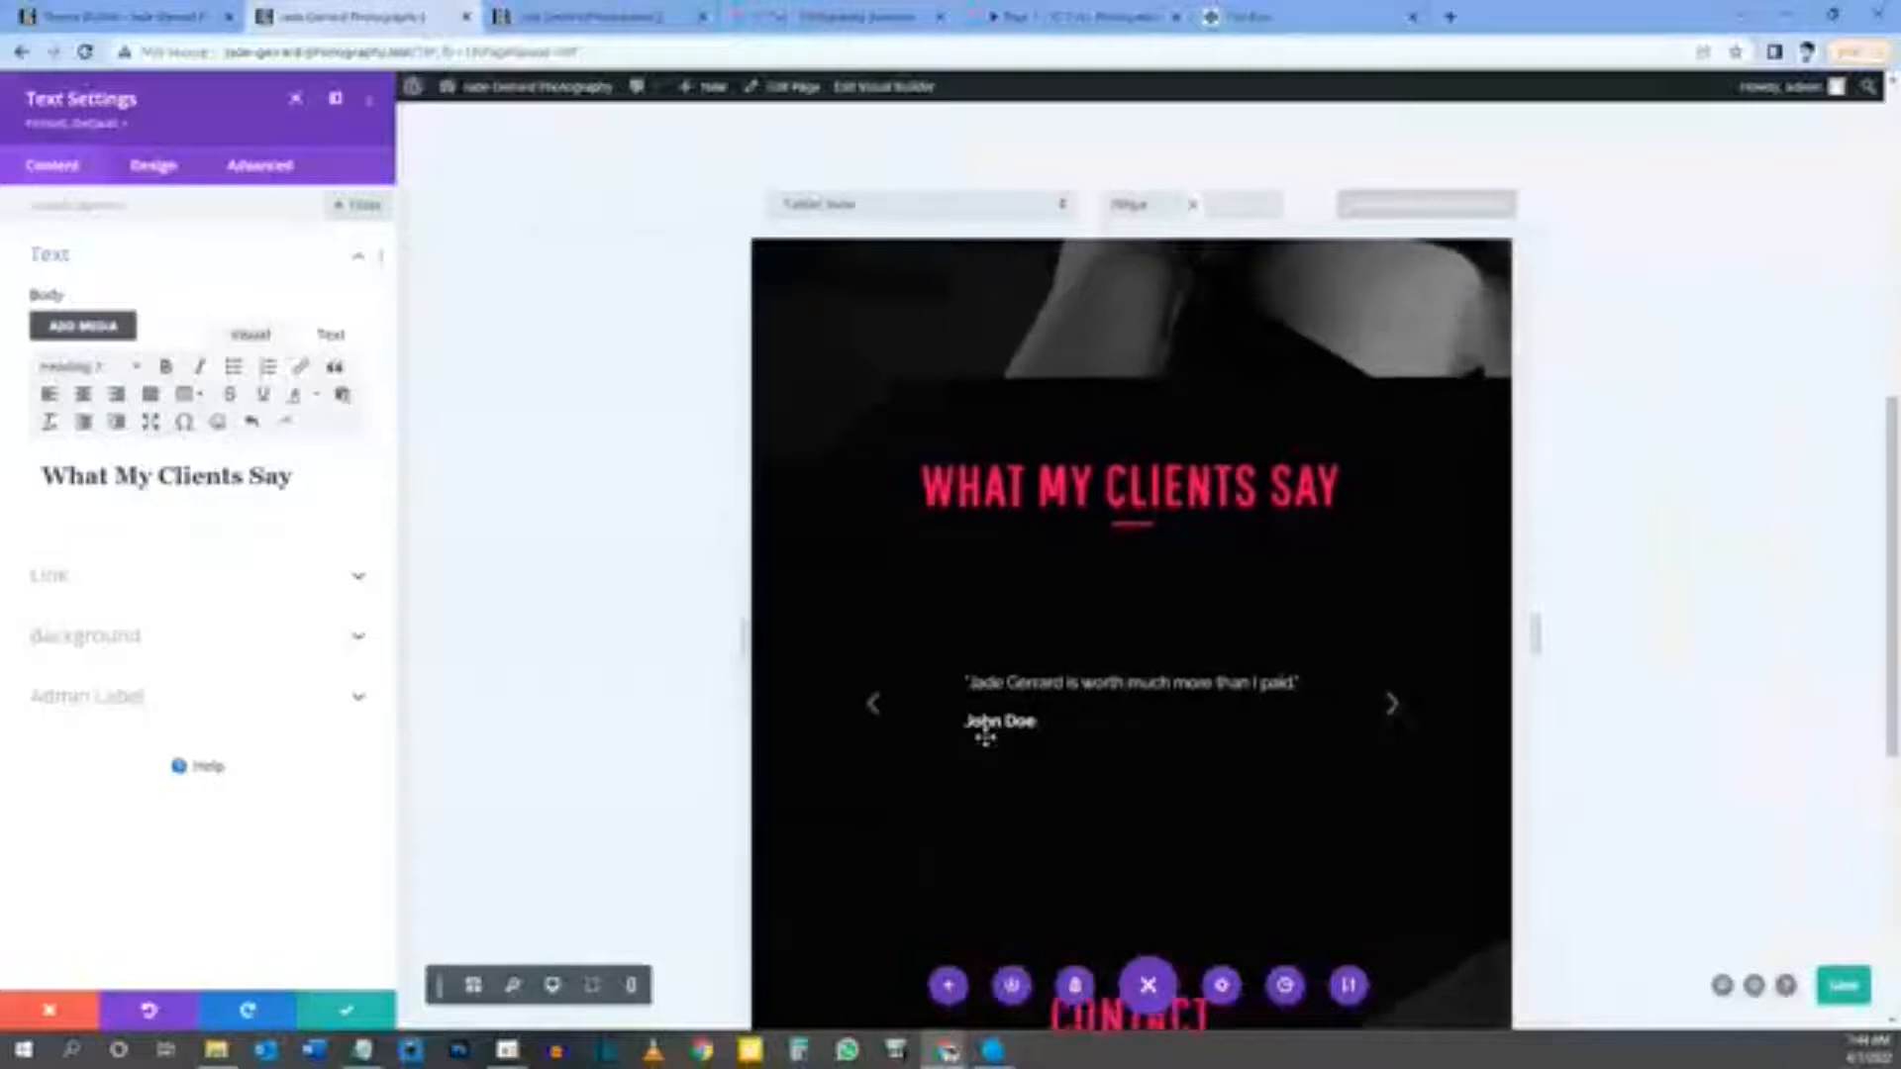
click(632, 986)
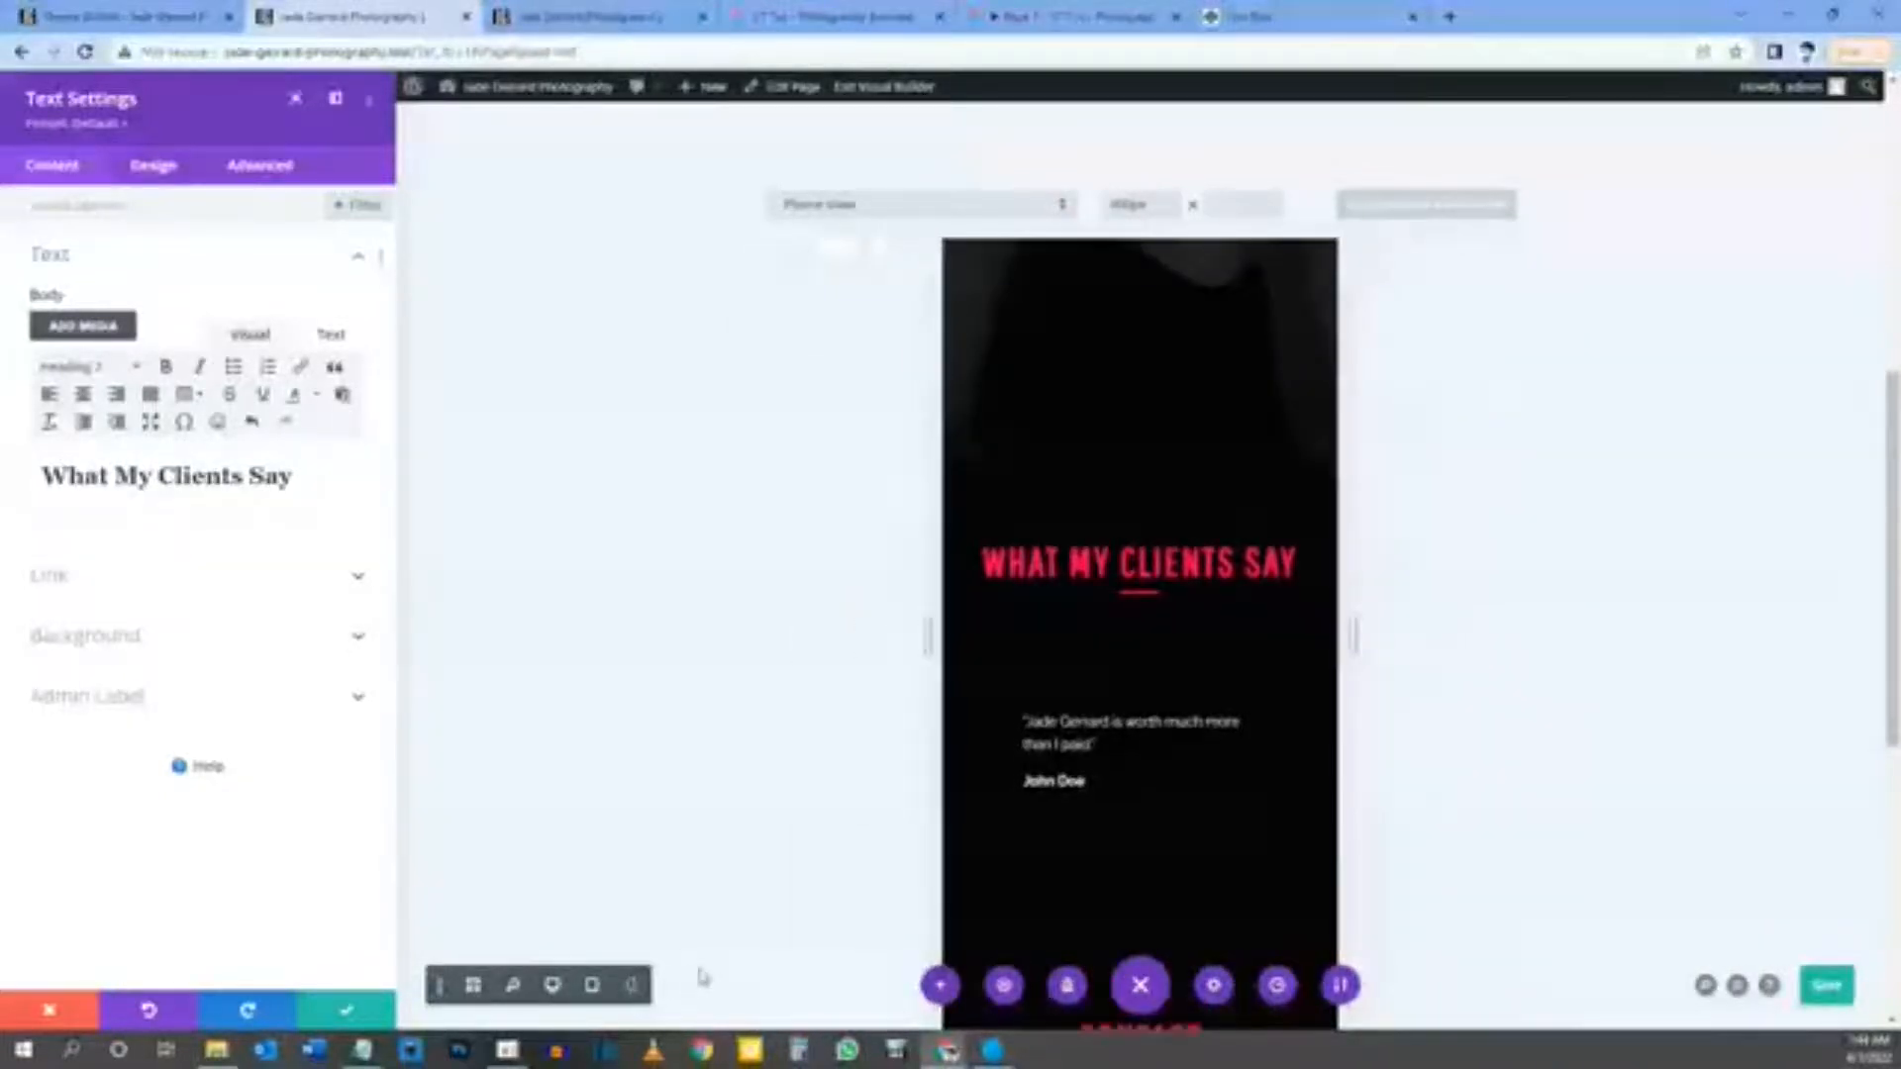
scroll(1099, 792, down, 1)
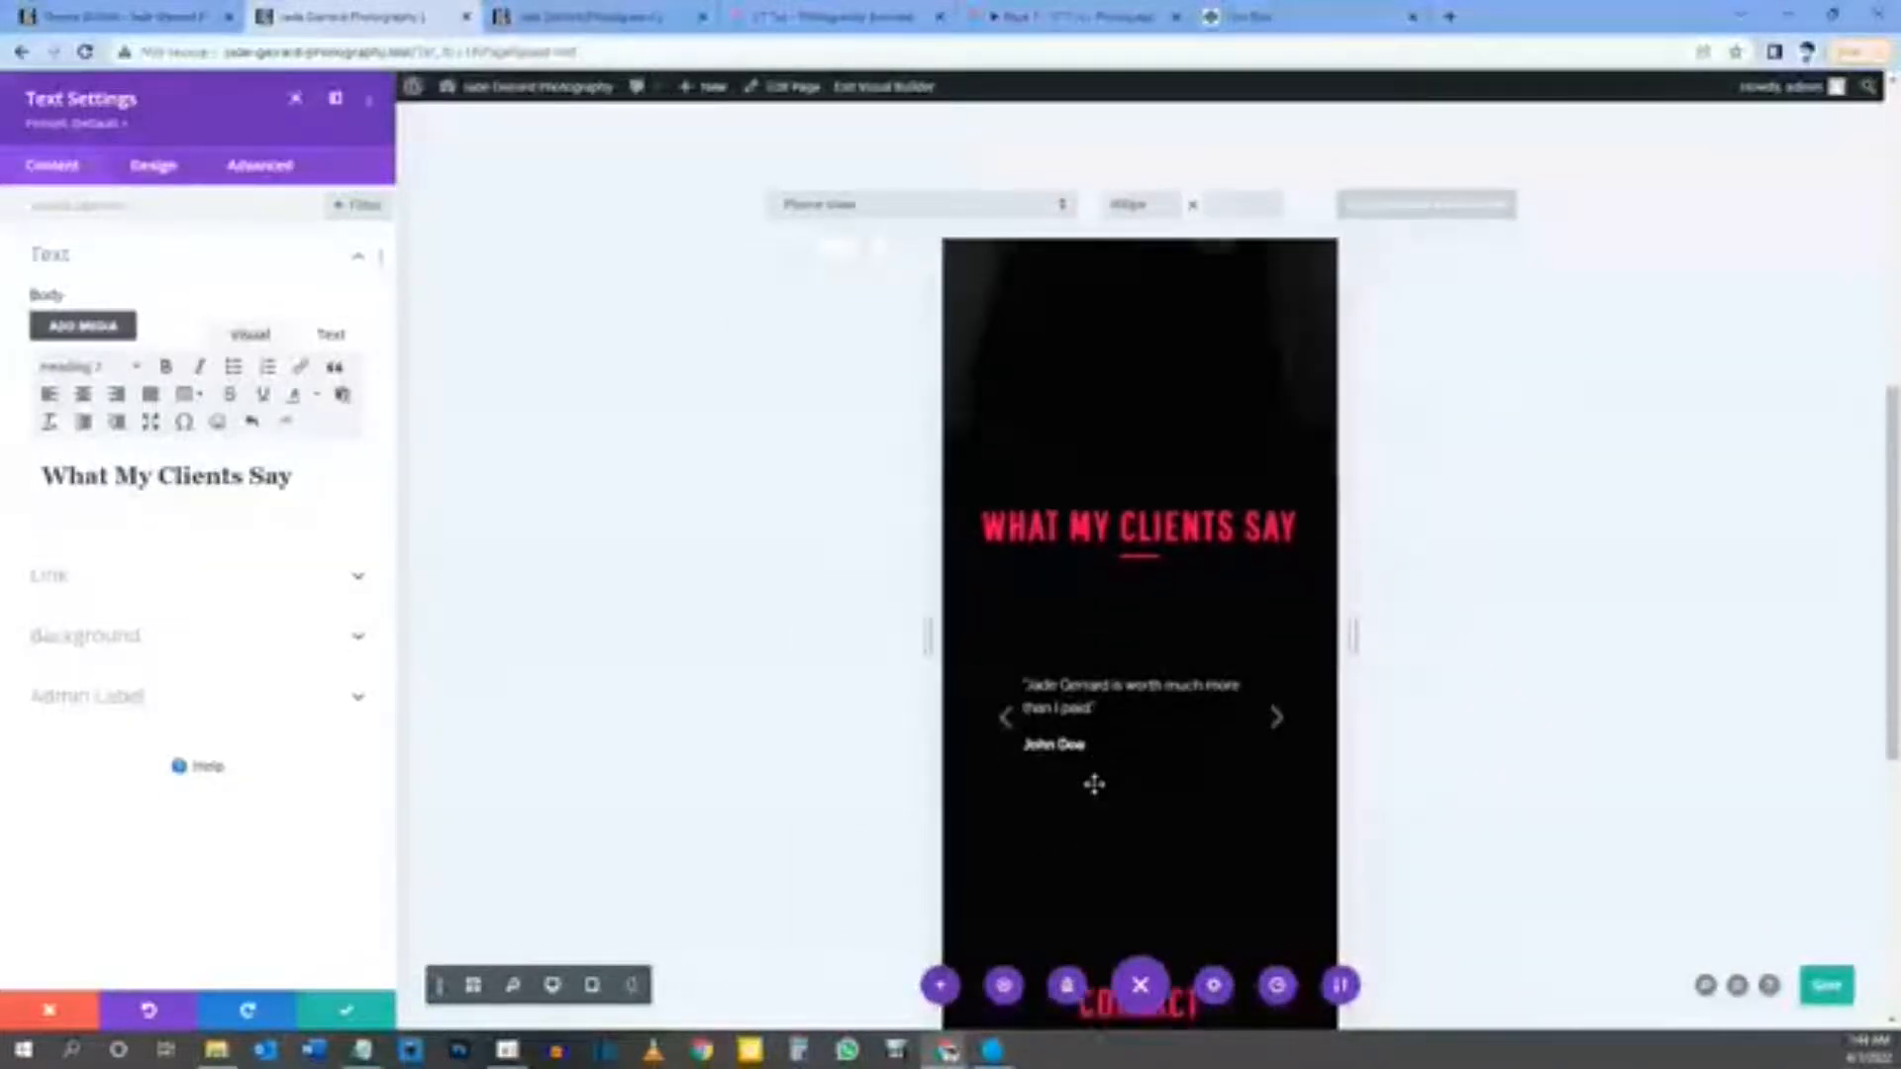
click(554, 987)
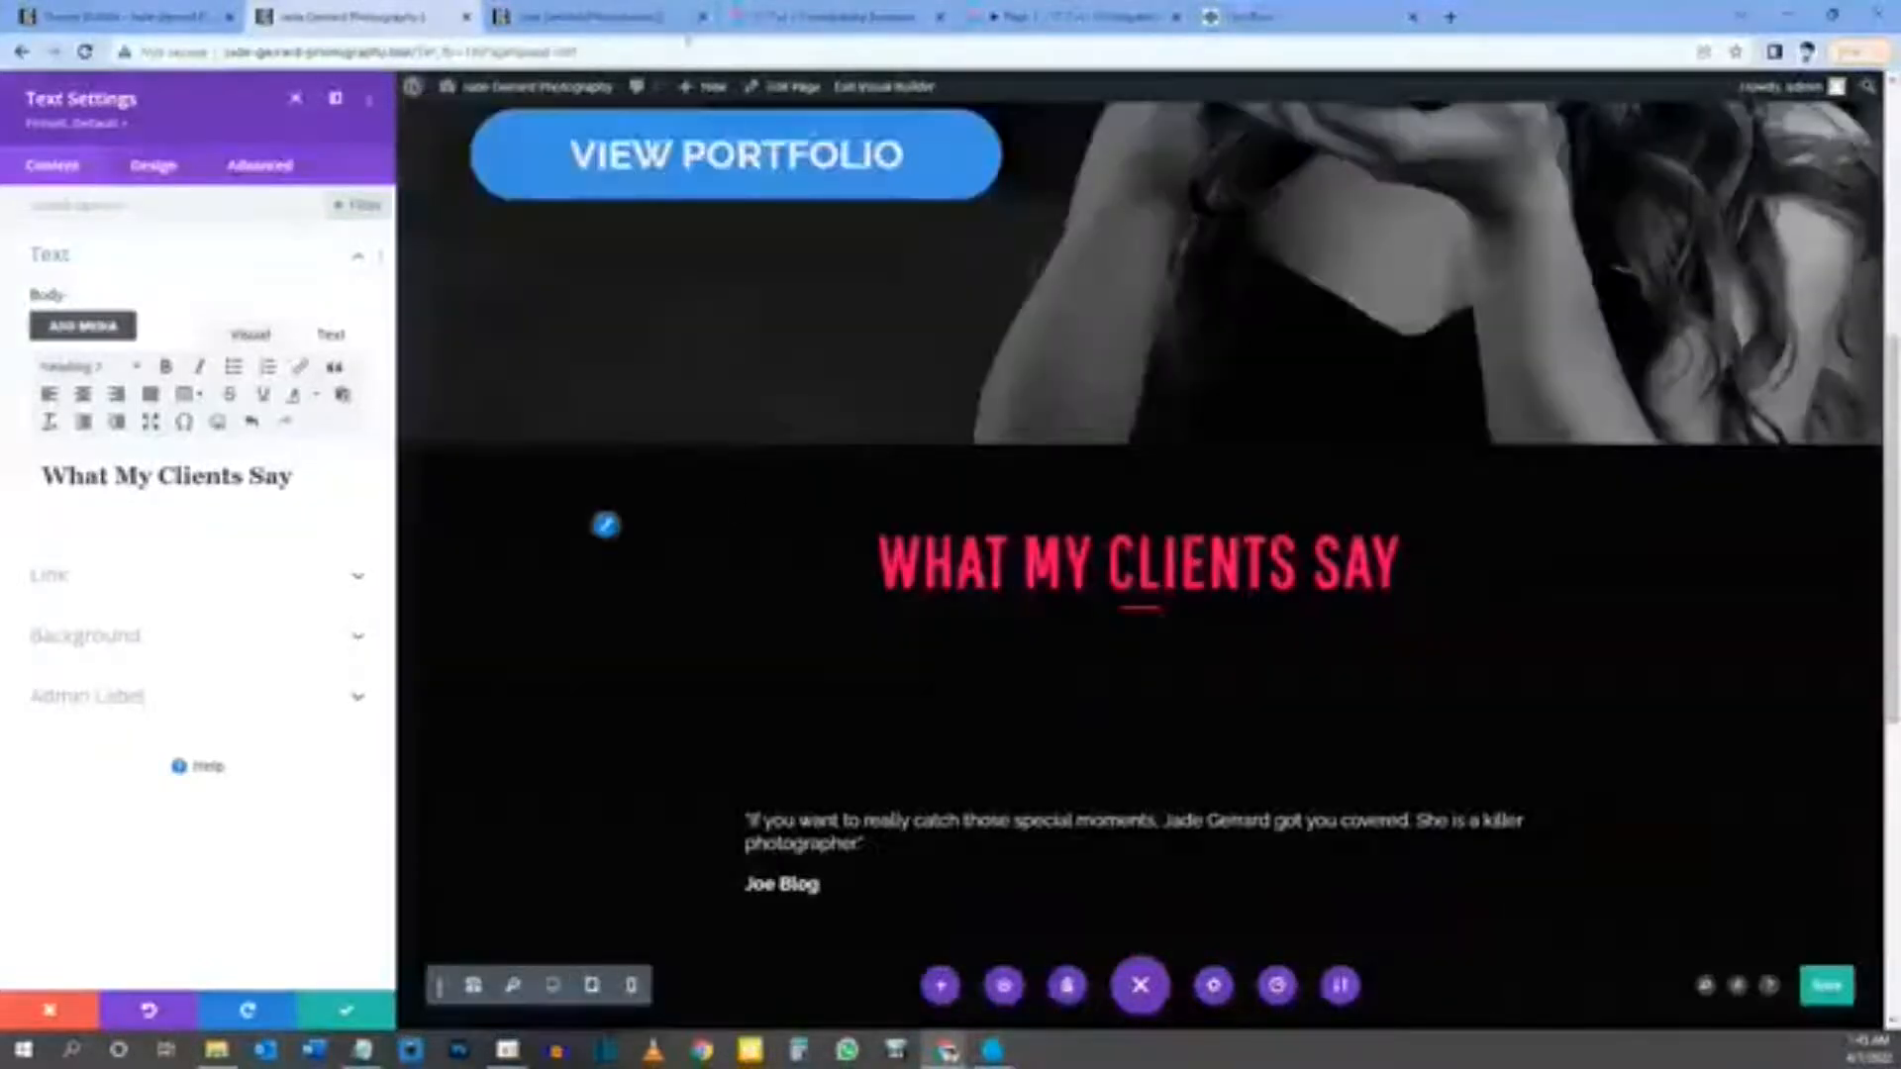
Step: Reload the live home page and check the testimonial section's heading and slider
click(623, 10)
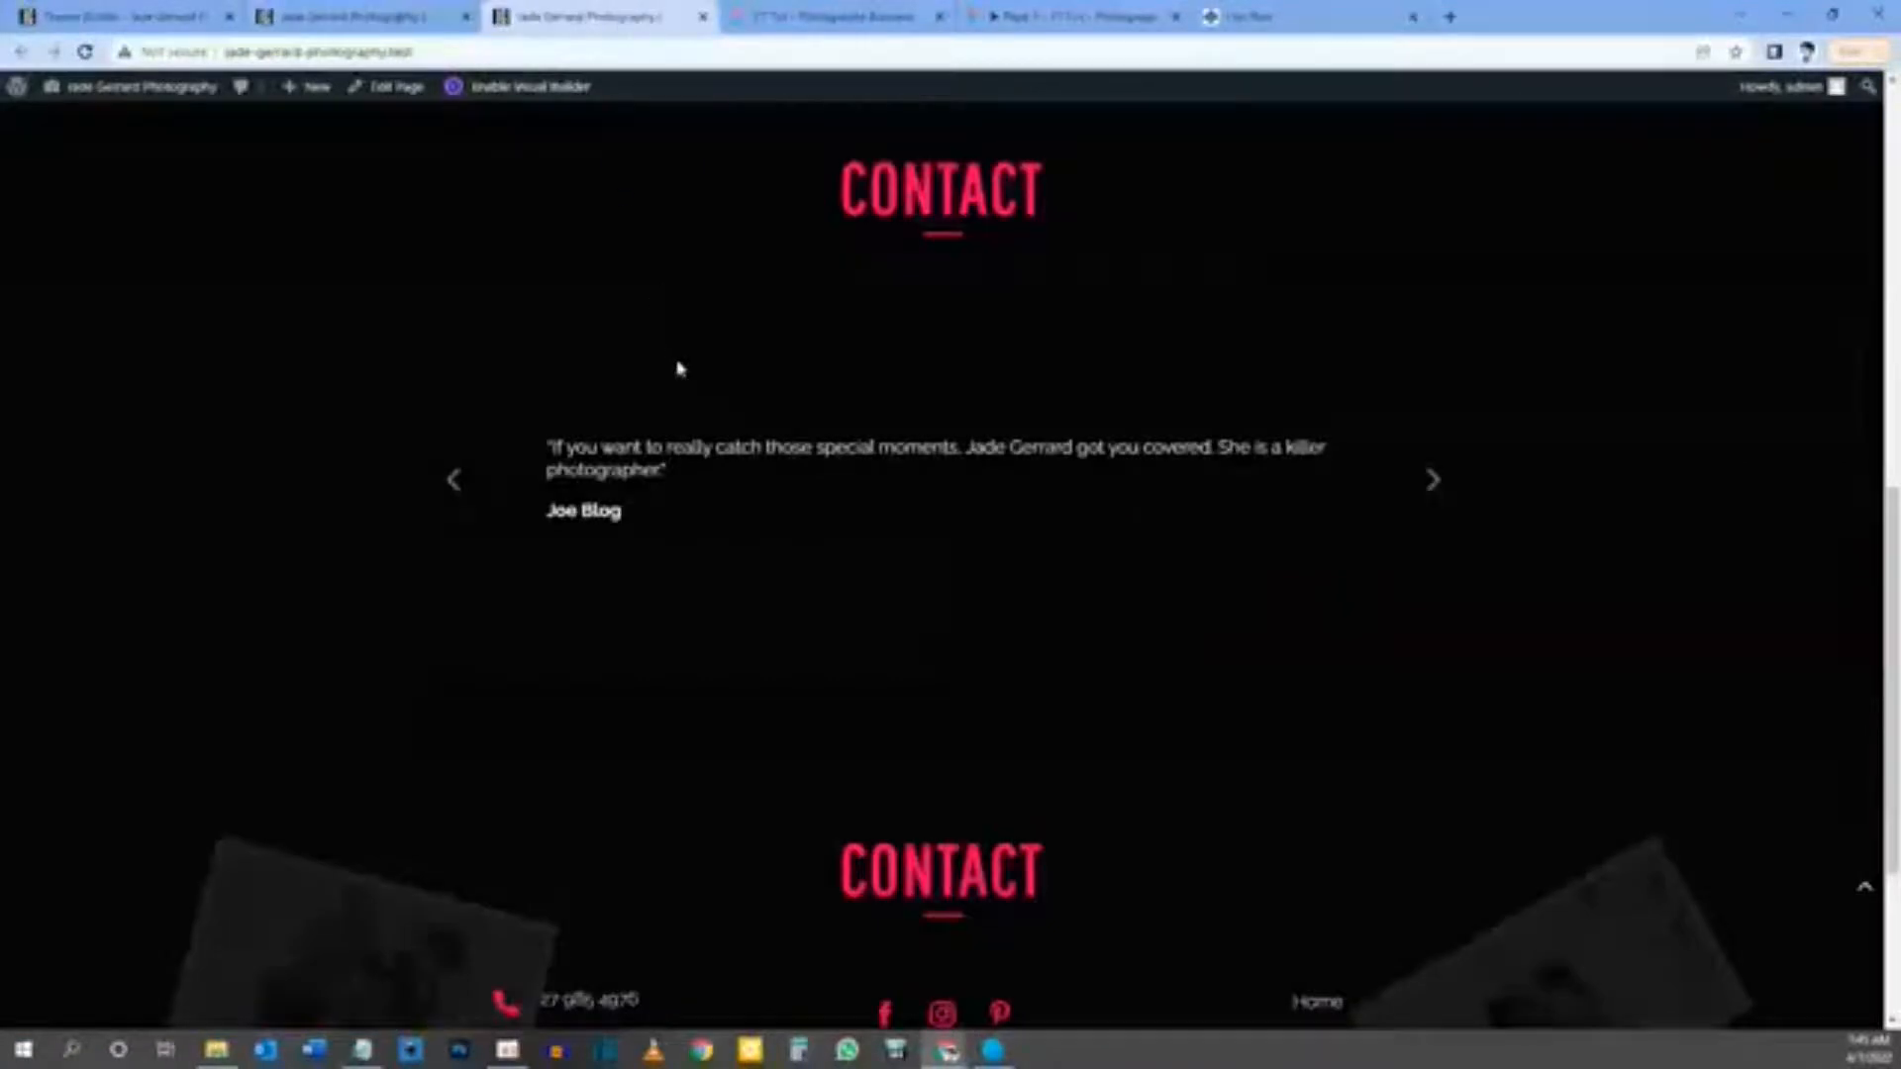
key(F5)
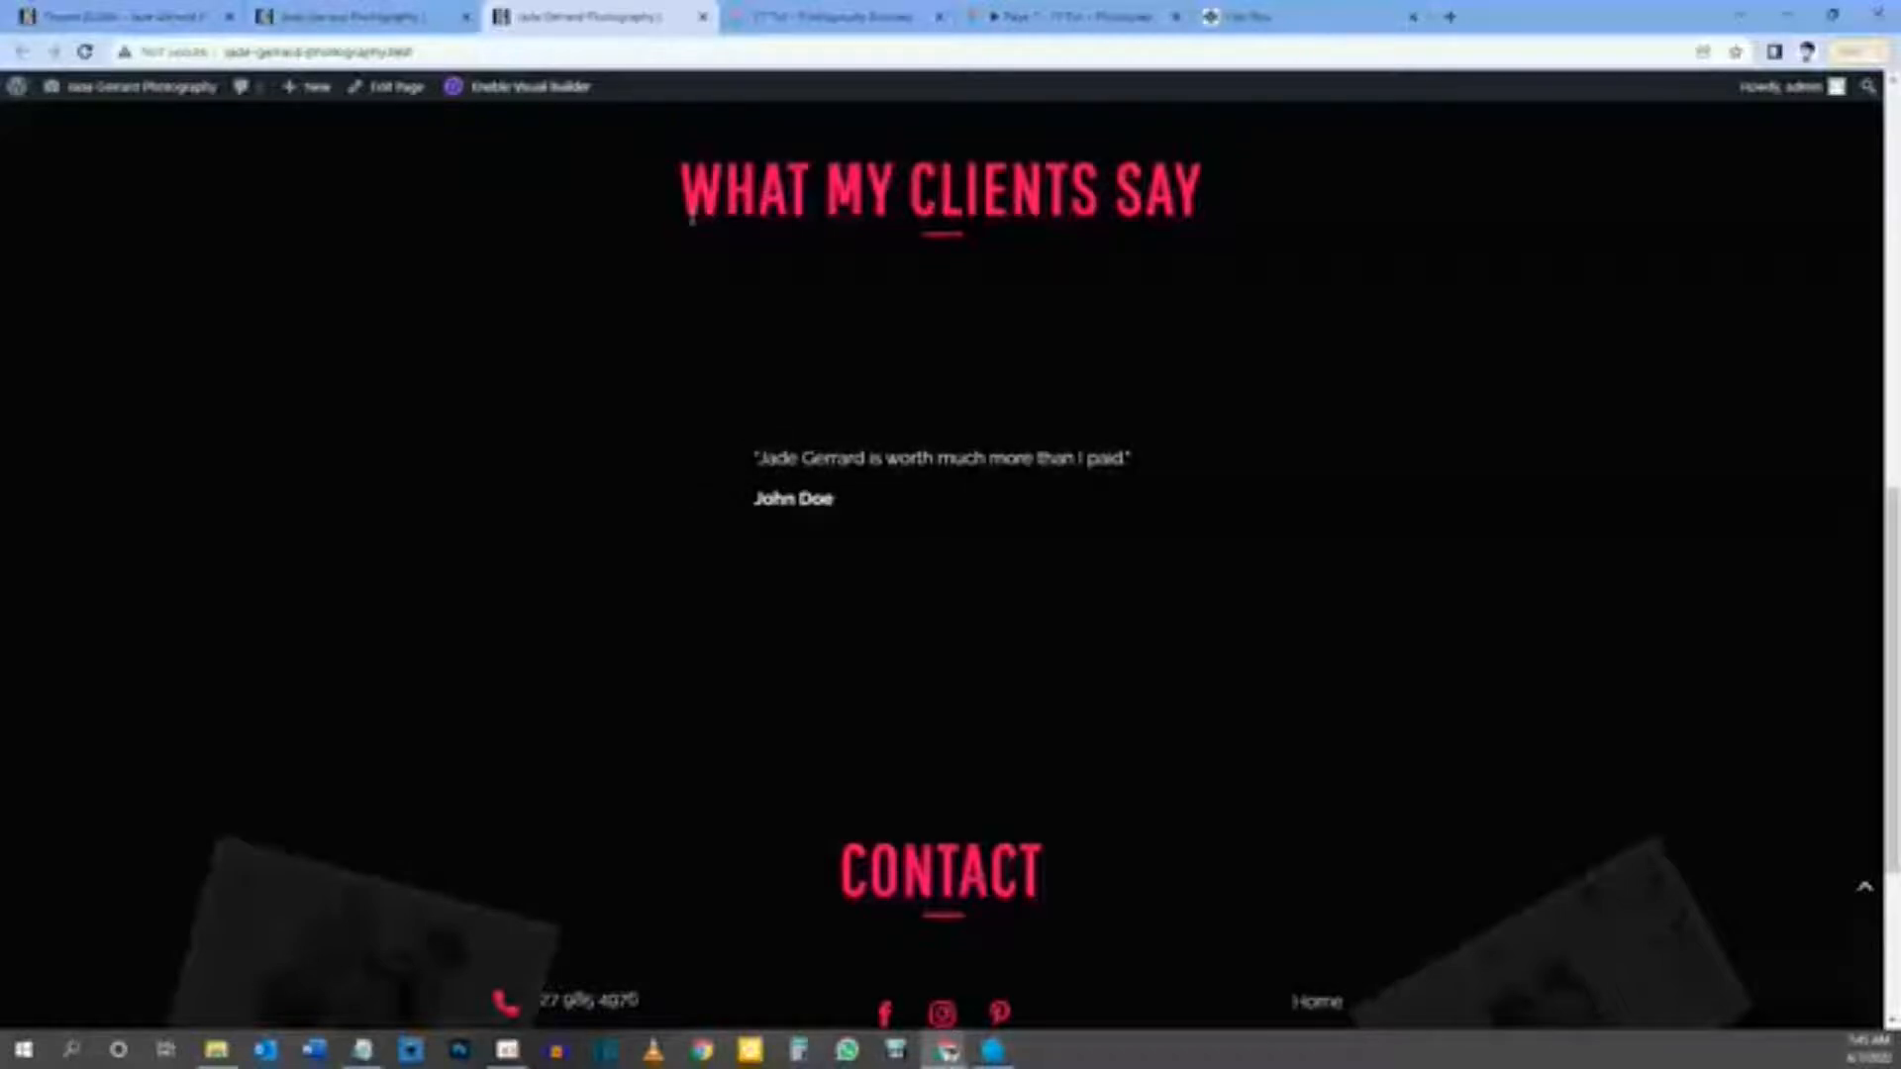
mouse_move(509, 395)
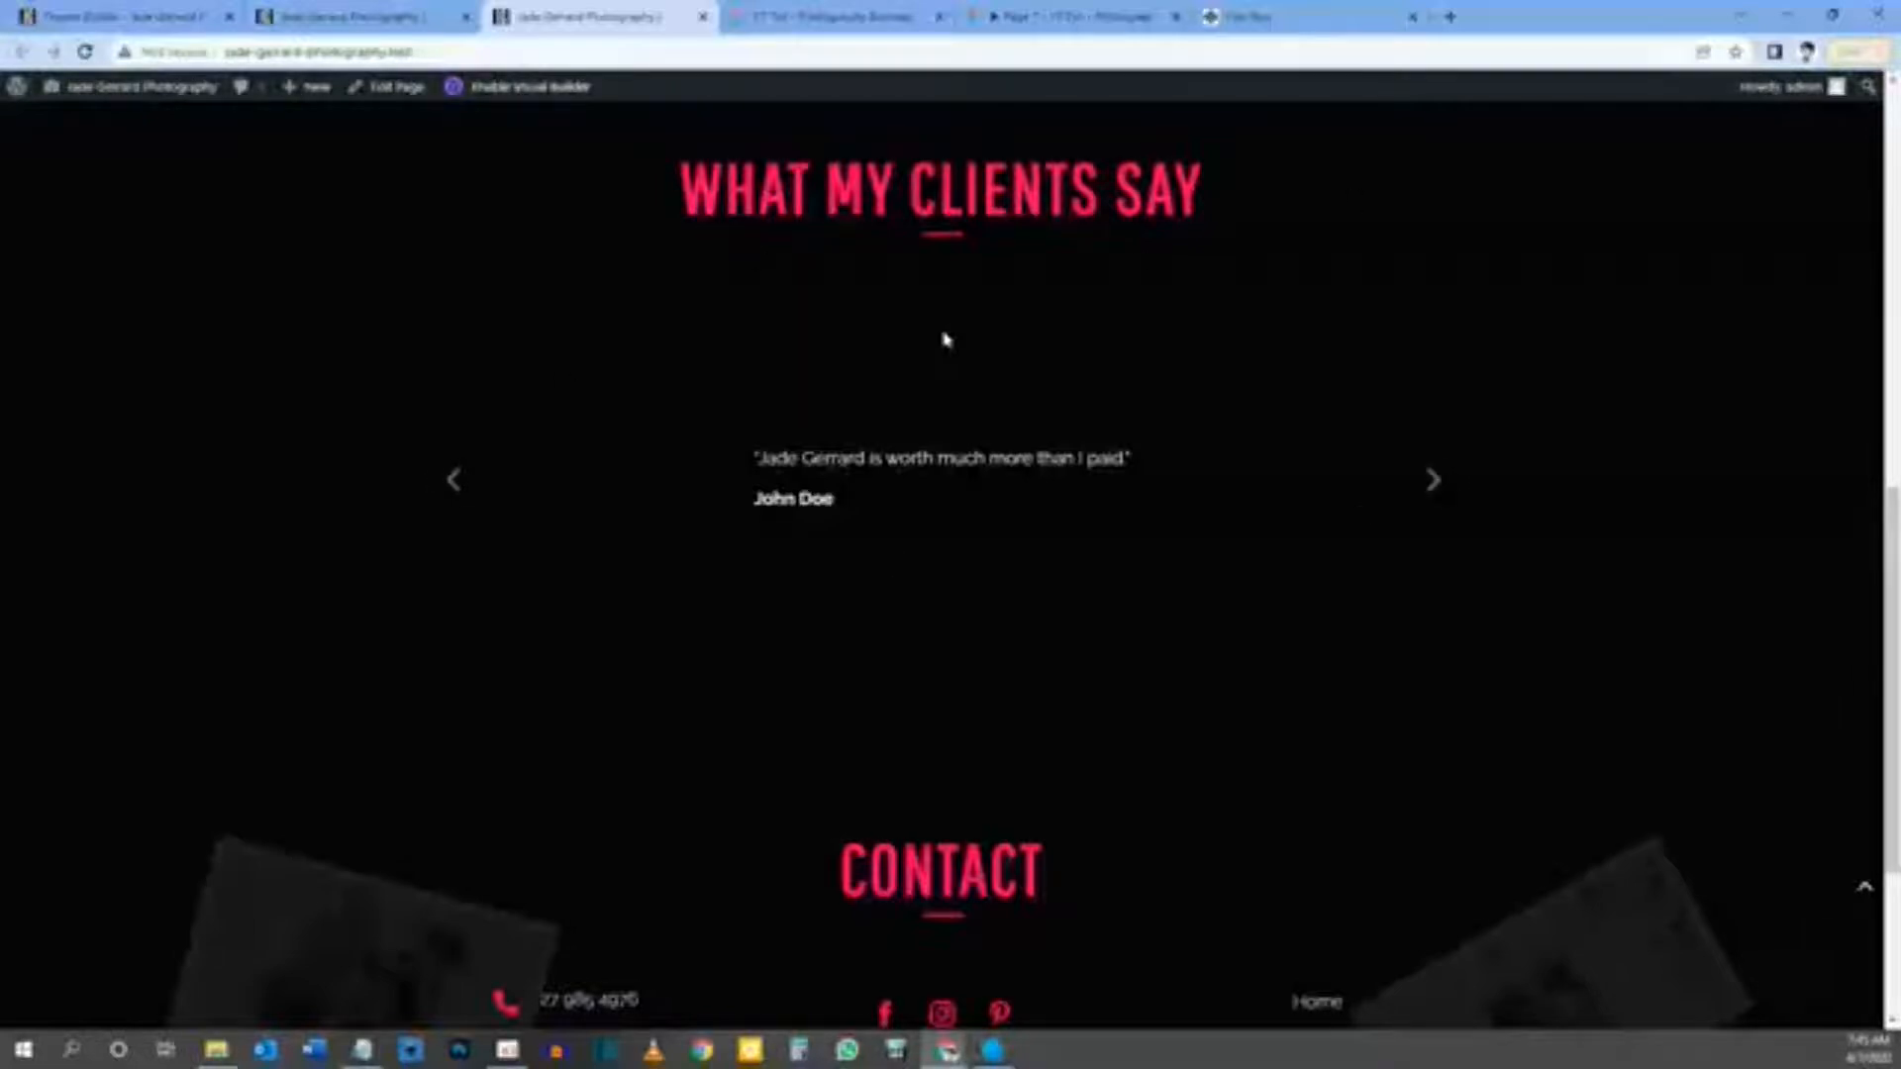
Step: Look up the "My Recent Work" section in the Figma prototype, and save the testimonial heading's text settings in the builder
click(1085, 26)
scroll(896, 461, down, 5)
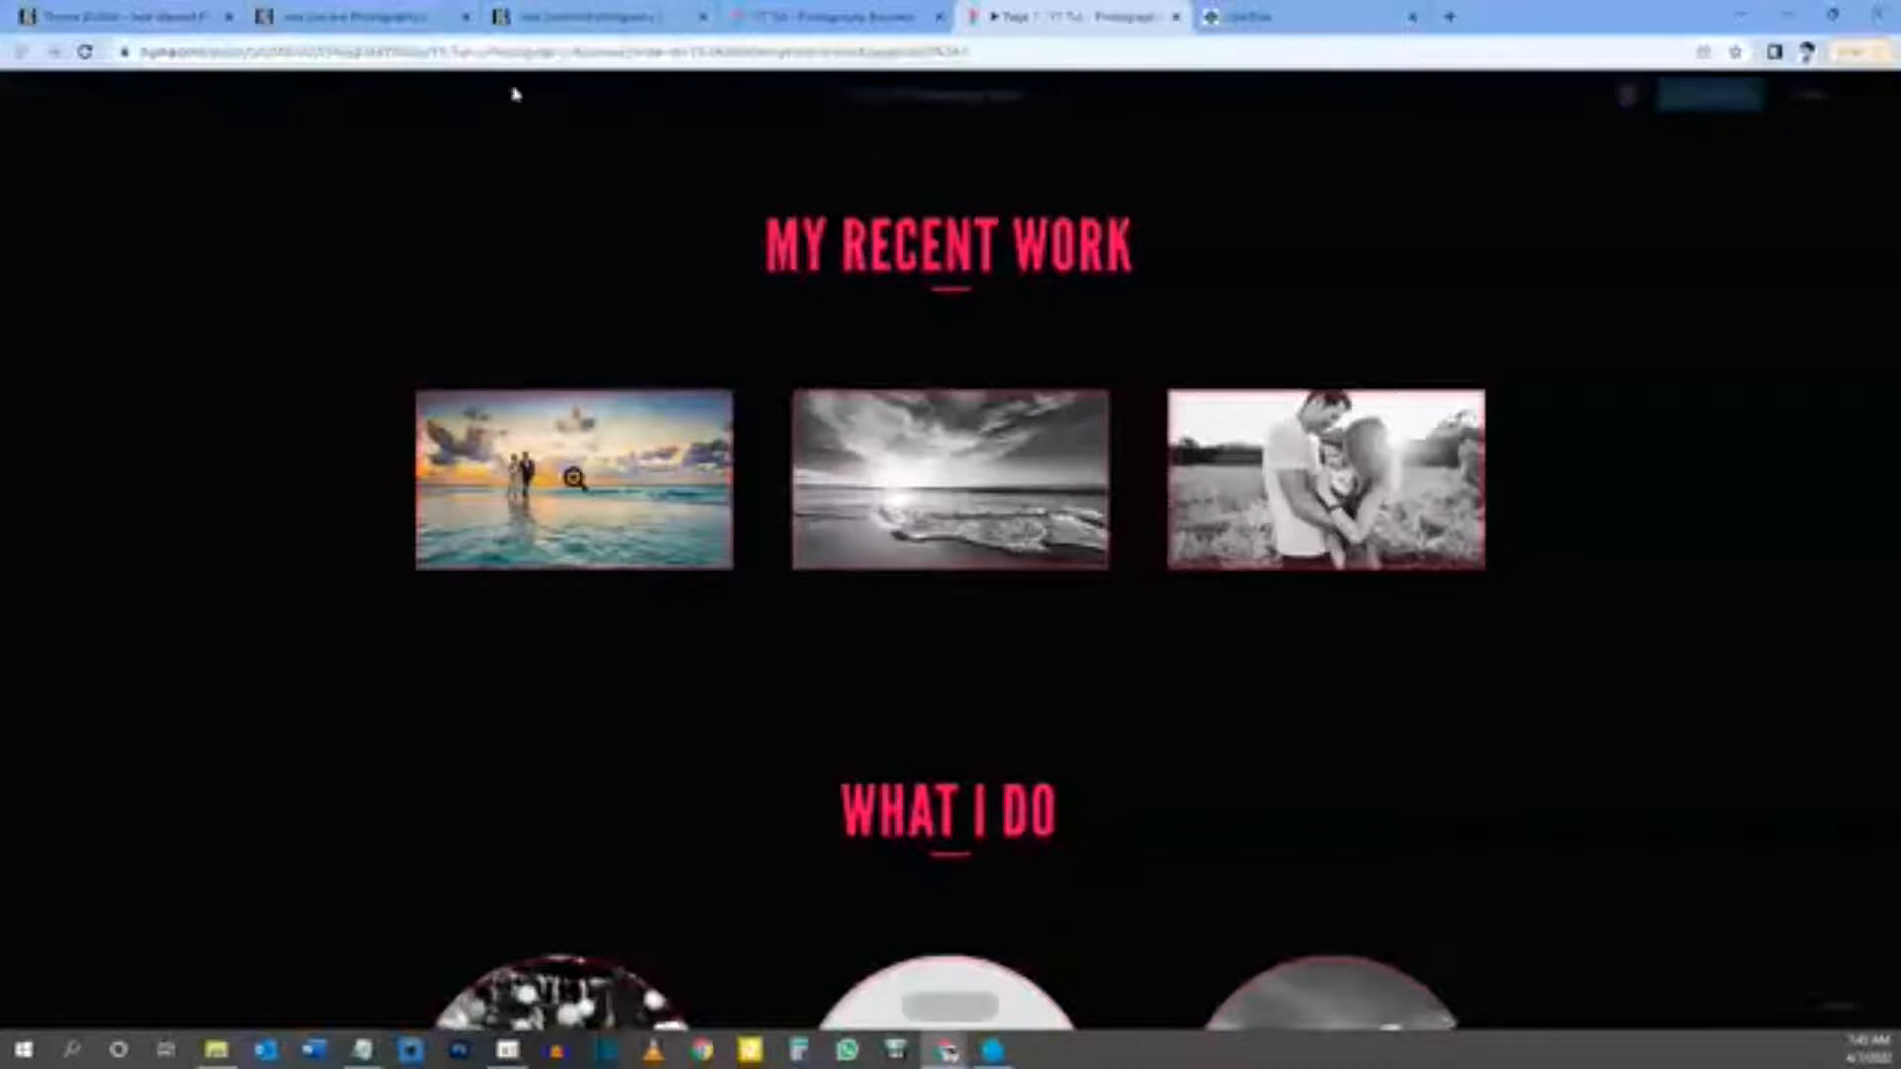
click(357, 17)
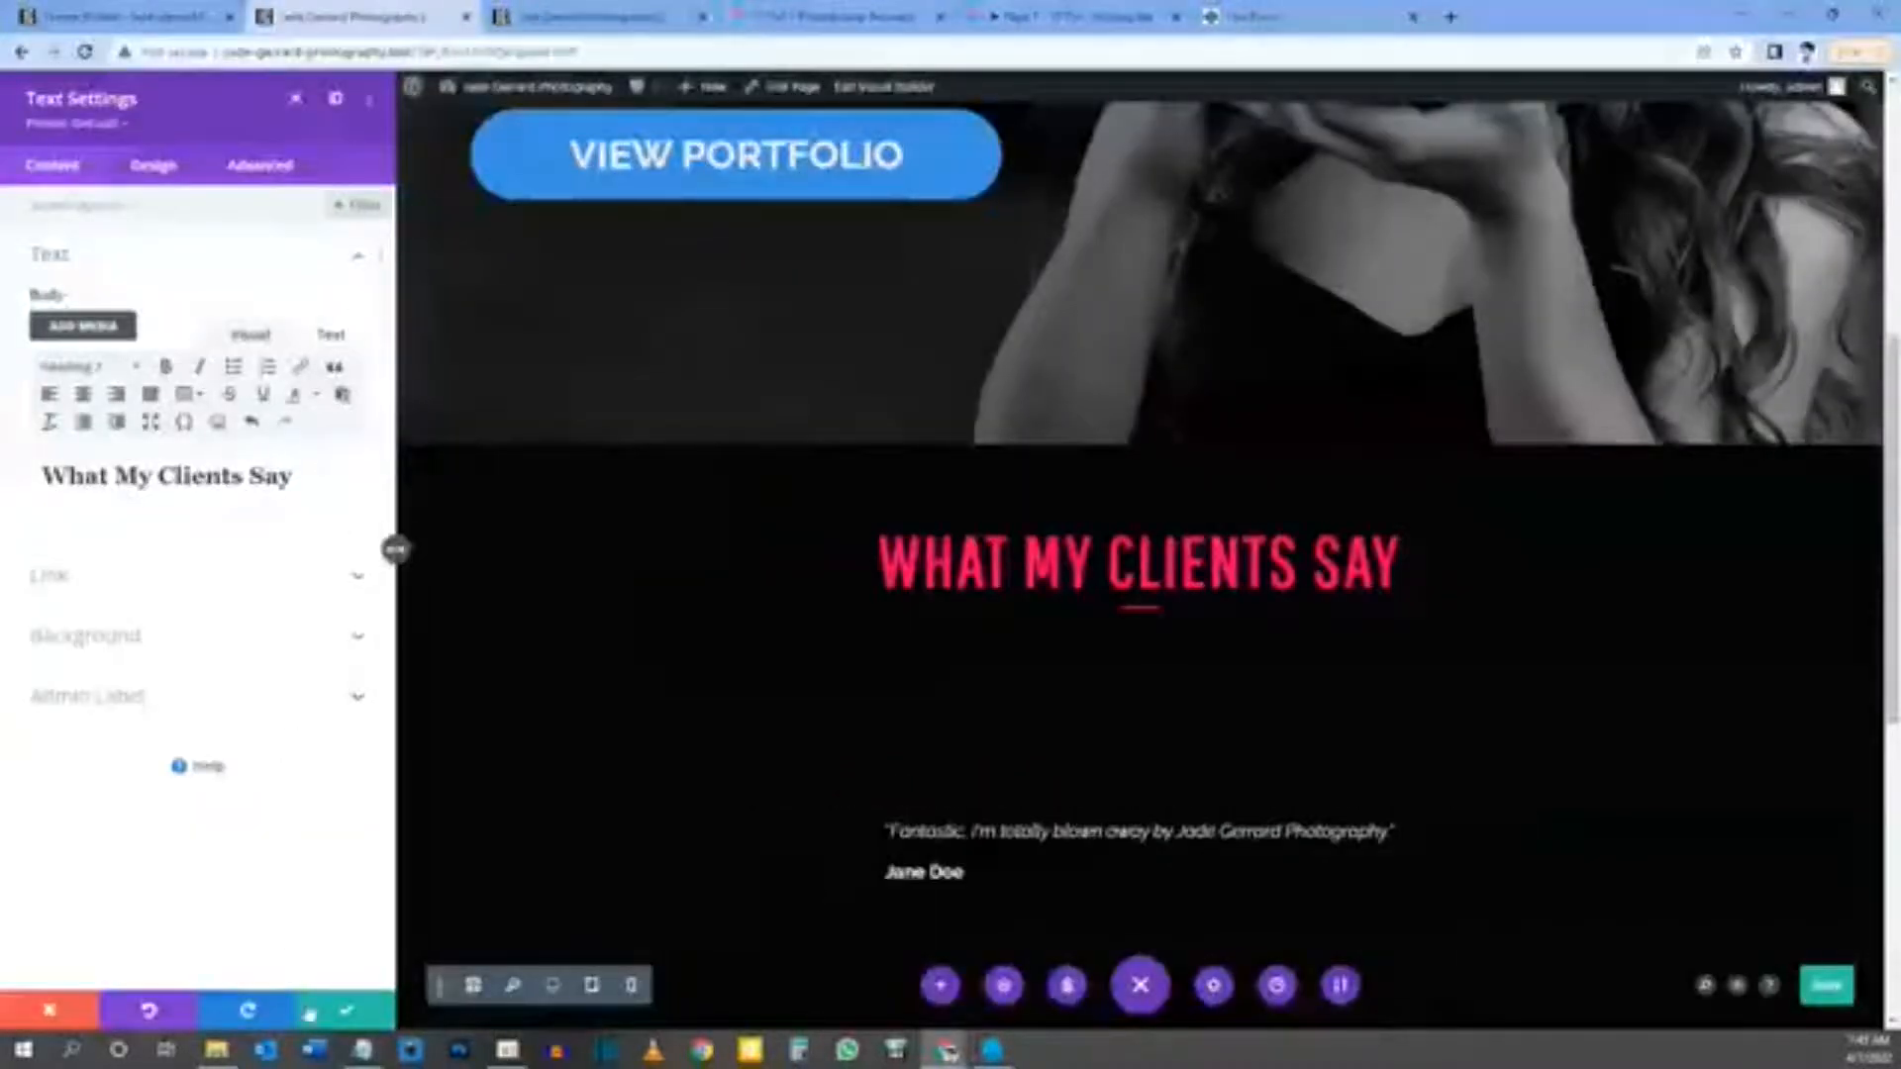
click(346, 1010)
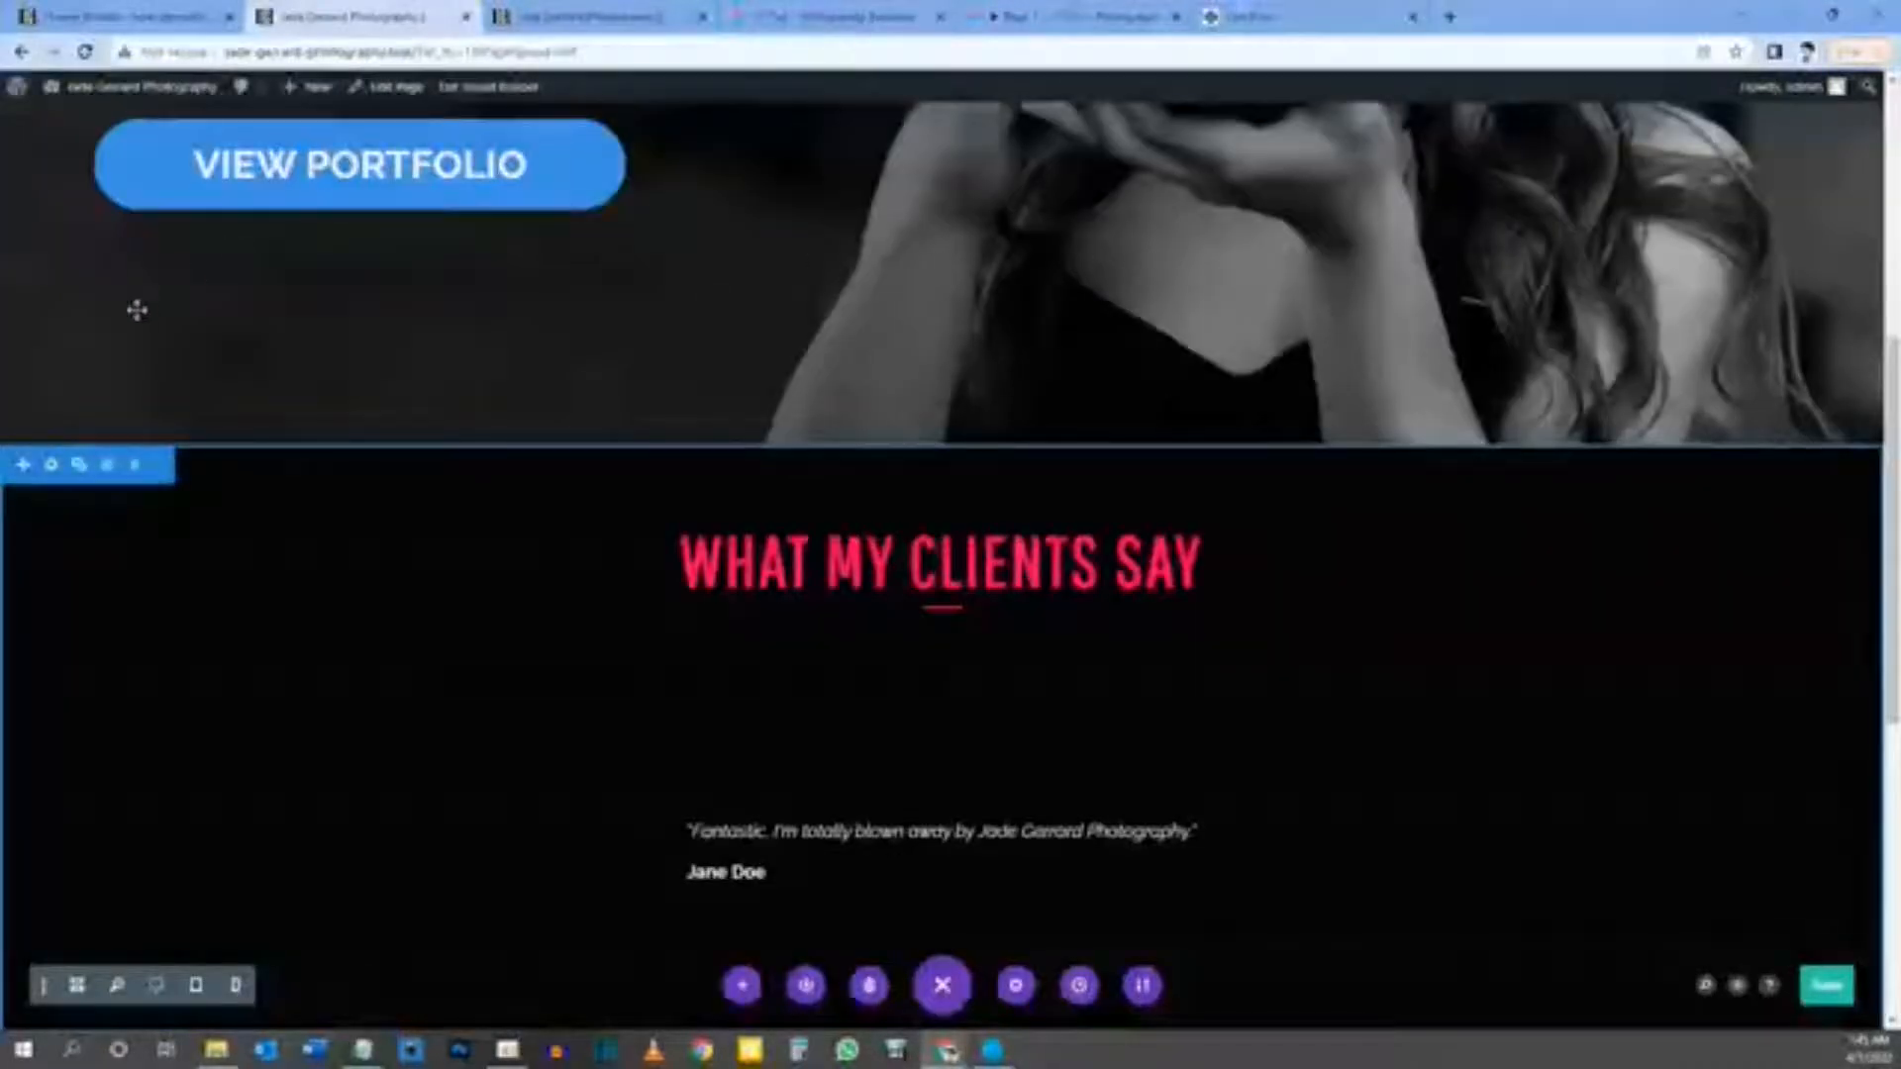
Step: Duplicate the "What My Clients Say" section and check the "My Recent Work" design in the Figma prototype
scroll(899, 675, down, 4)
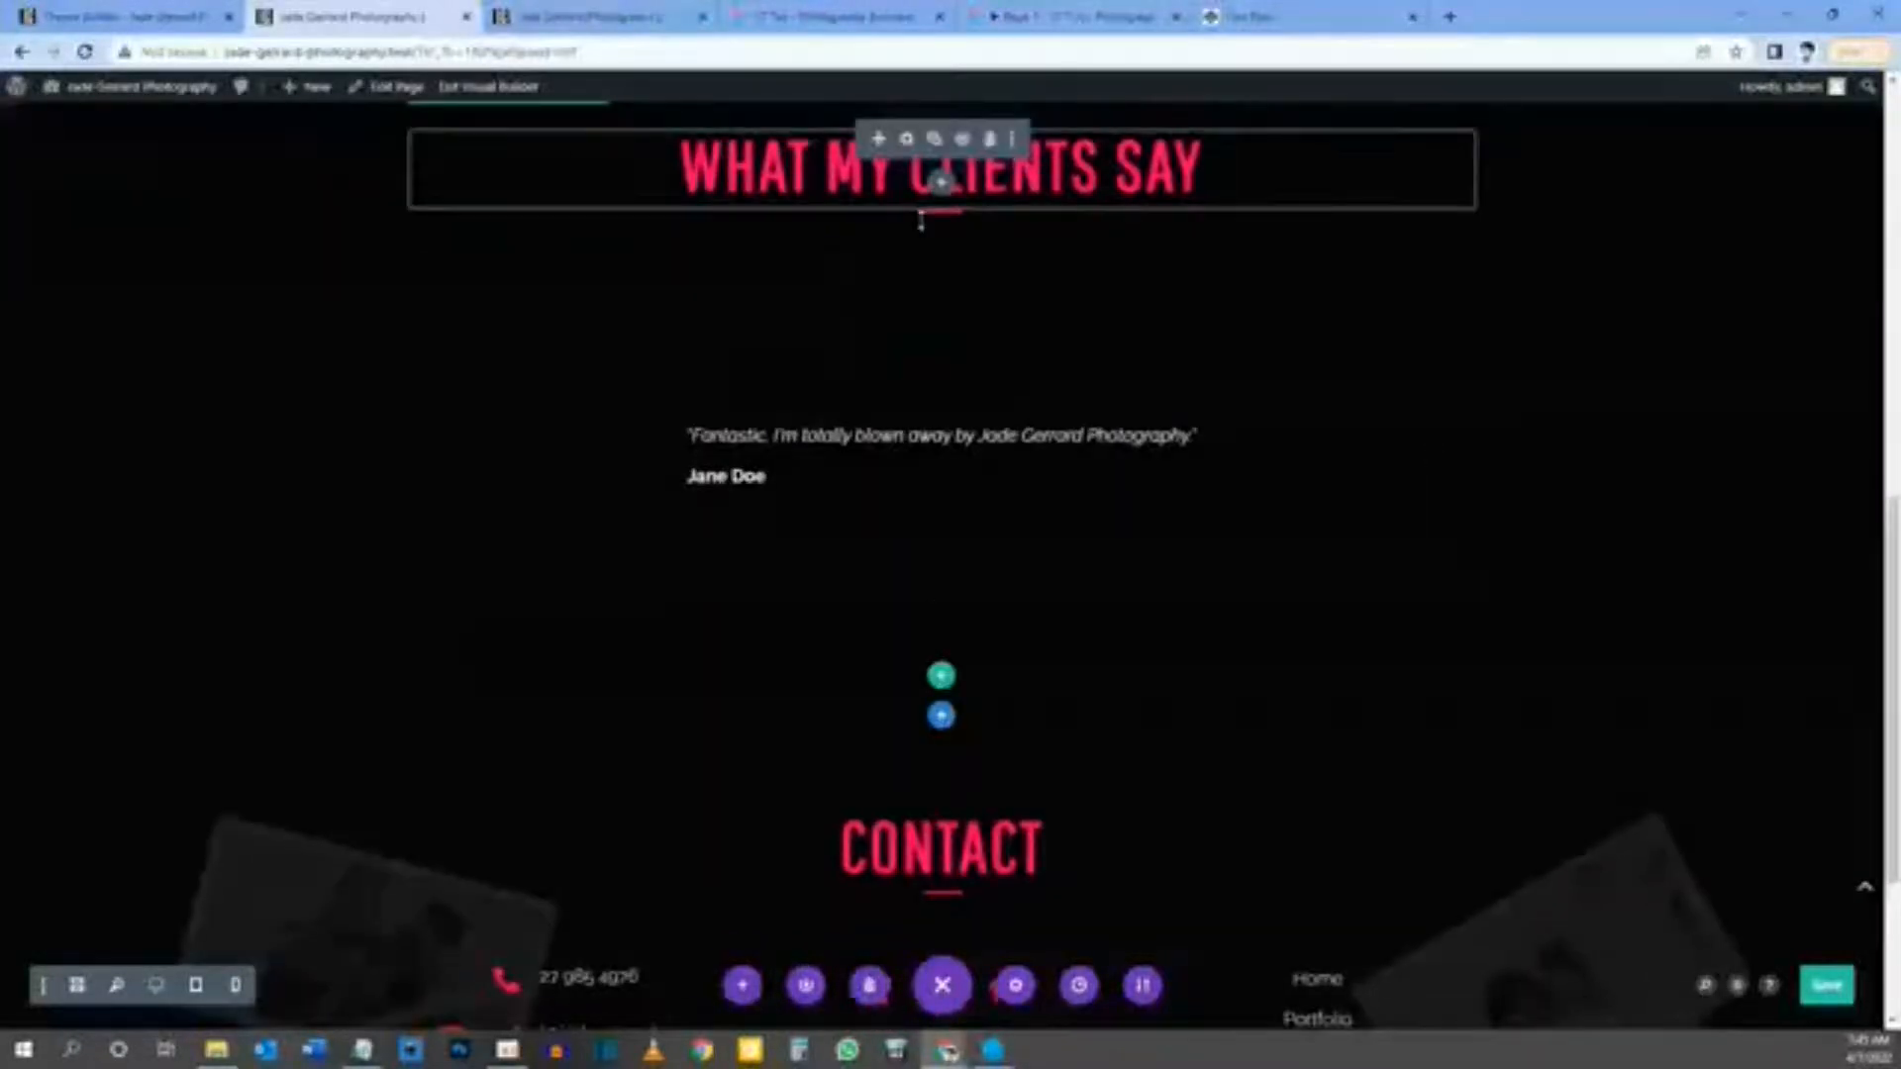
scroll(425, 347, up, 3)
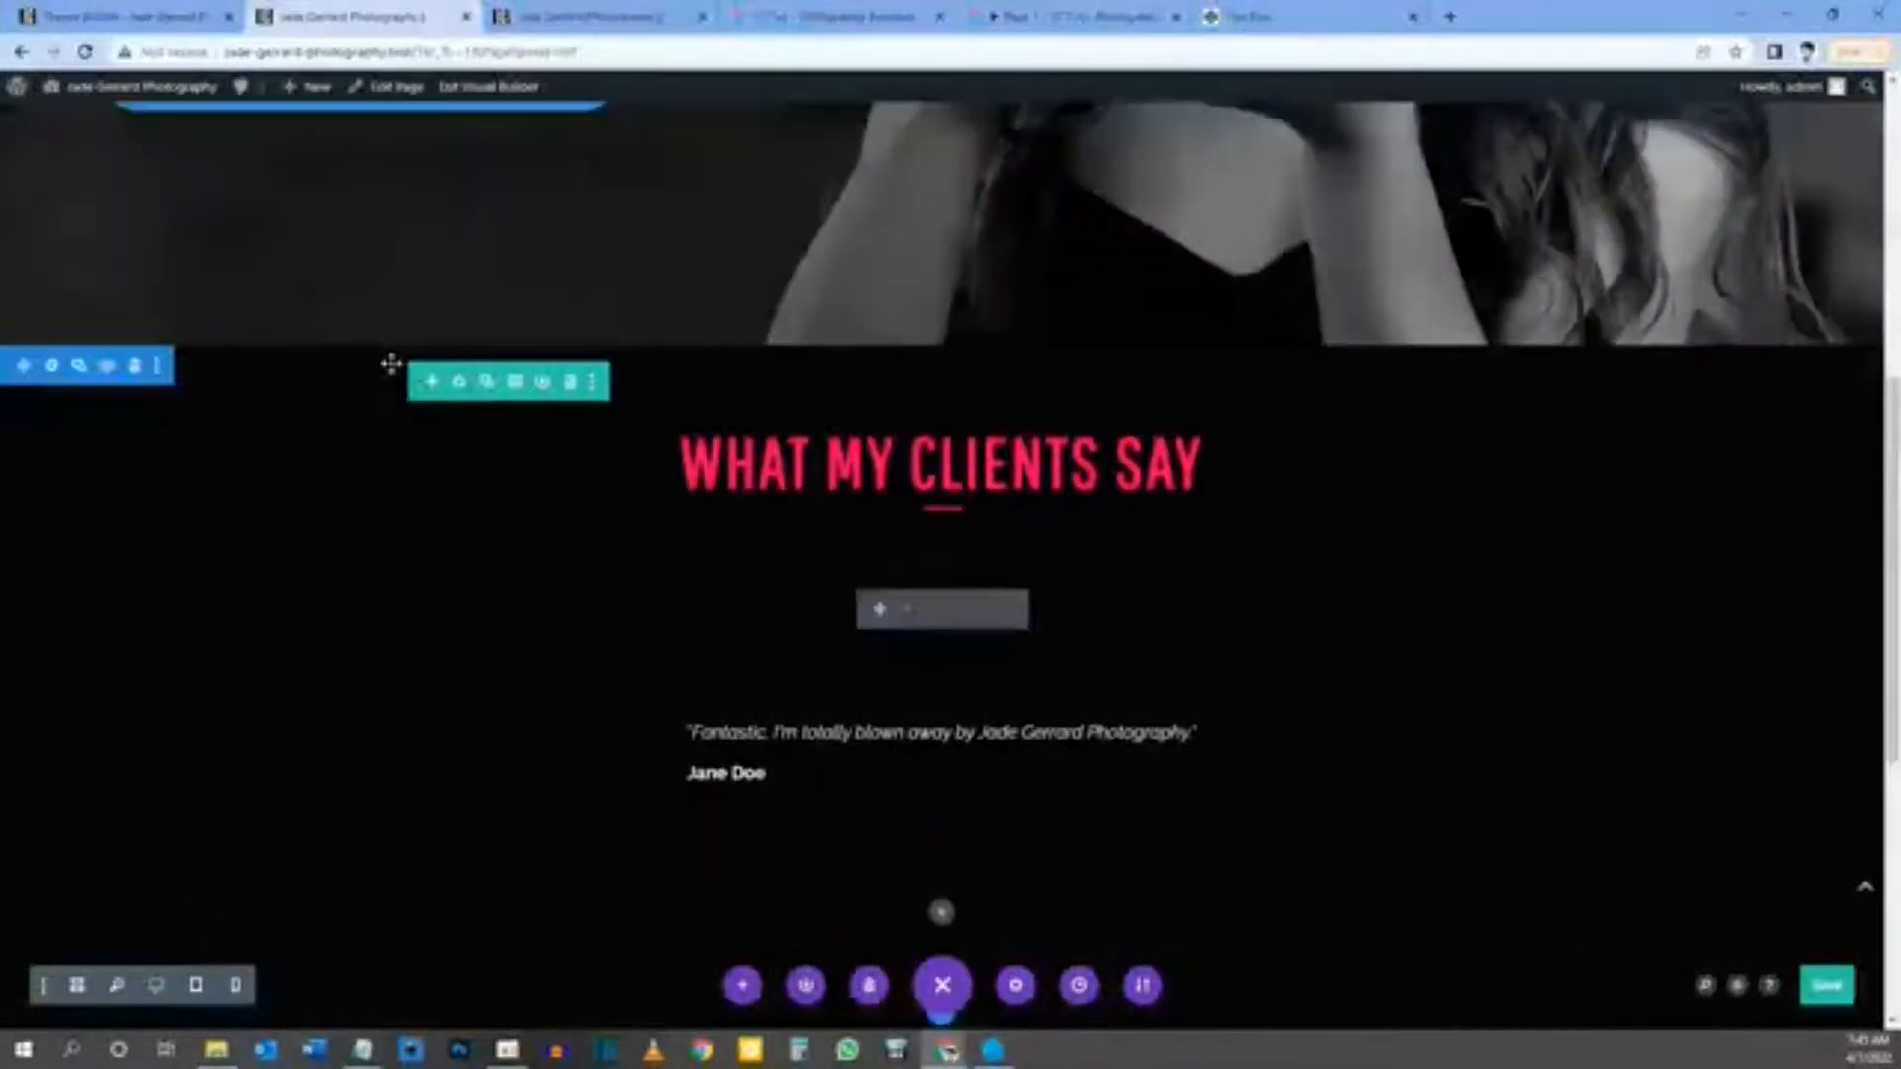
click(79, 367)
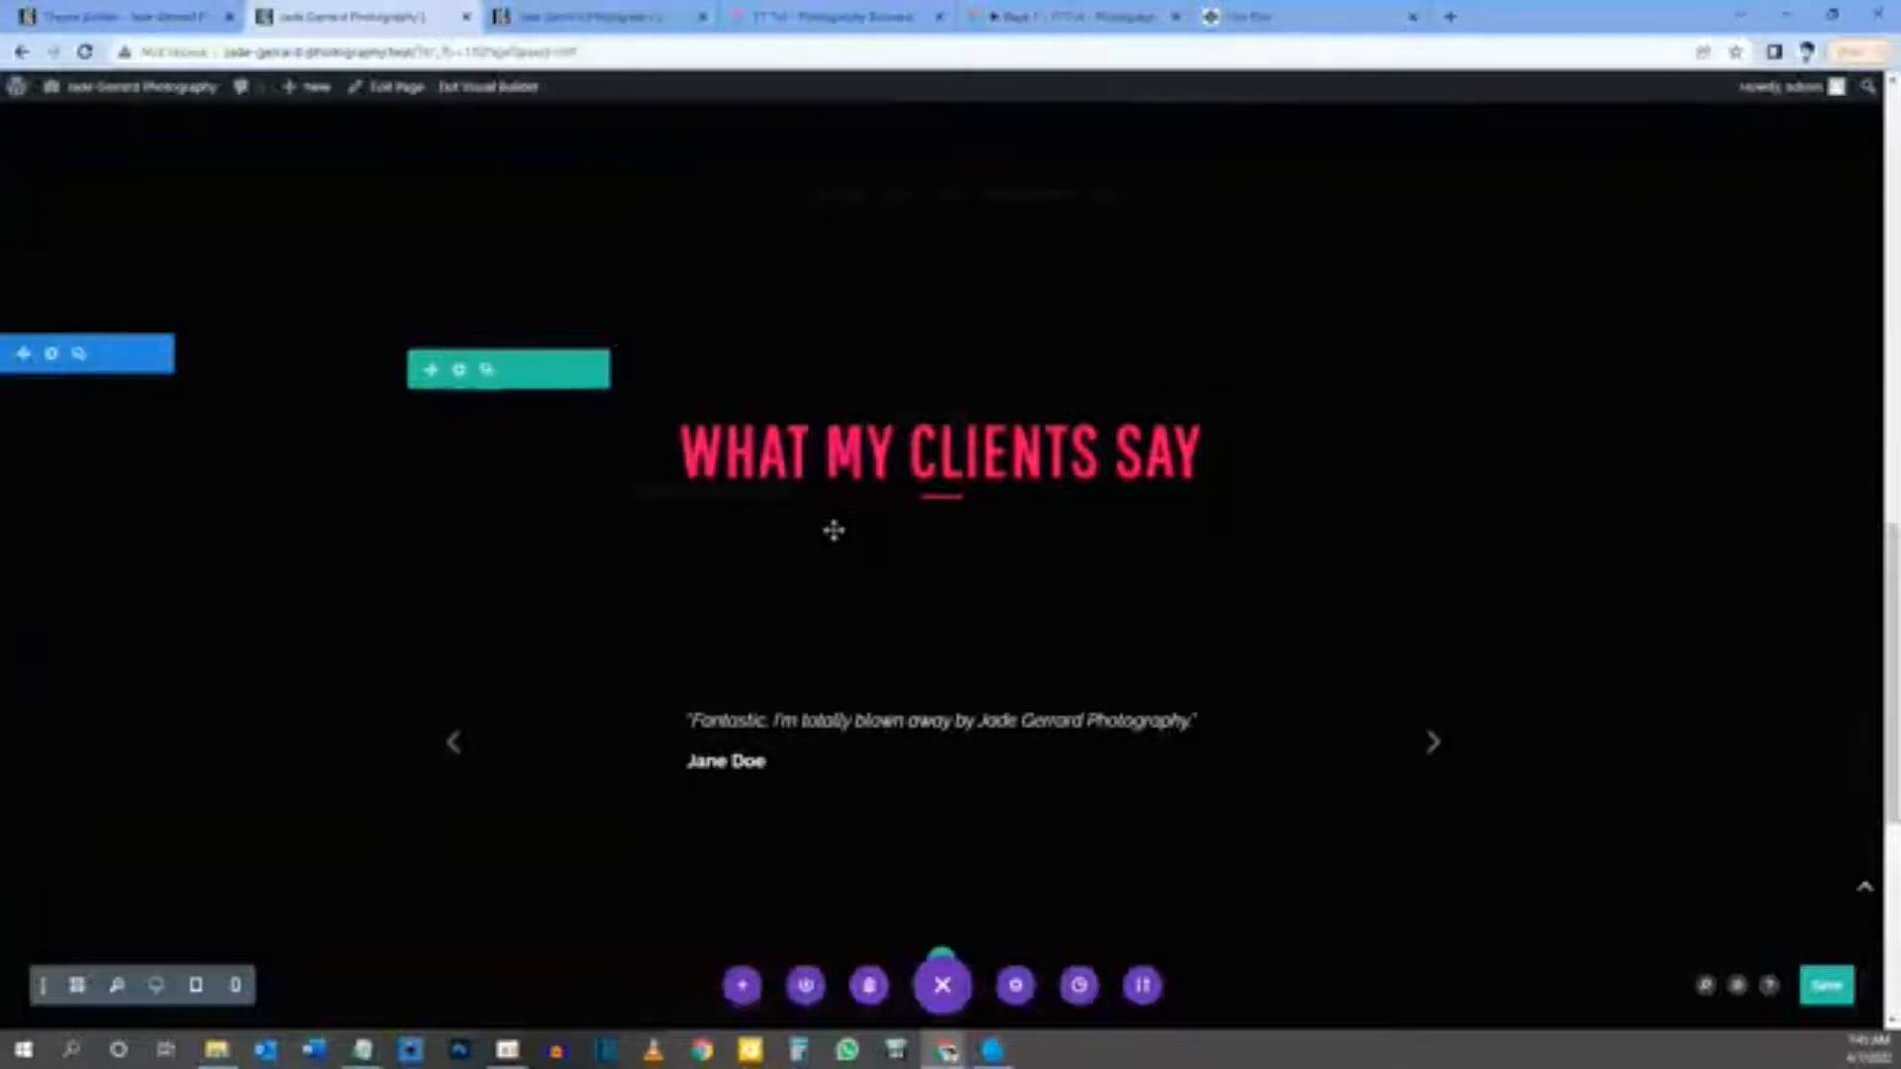
click(1041, 18)
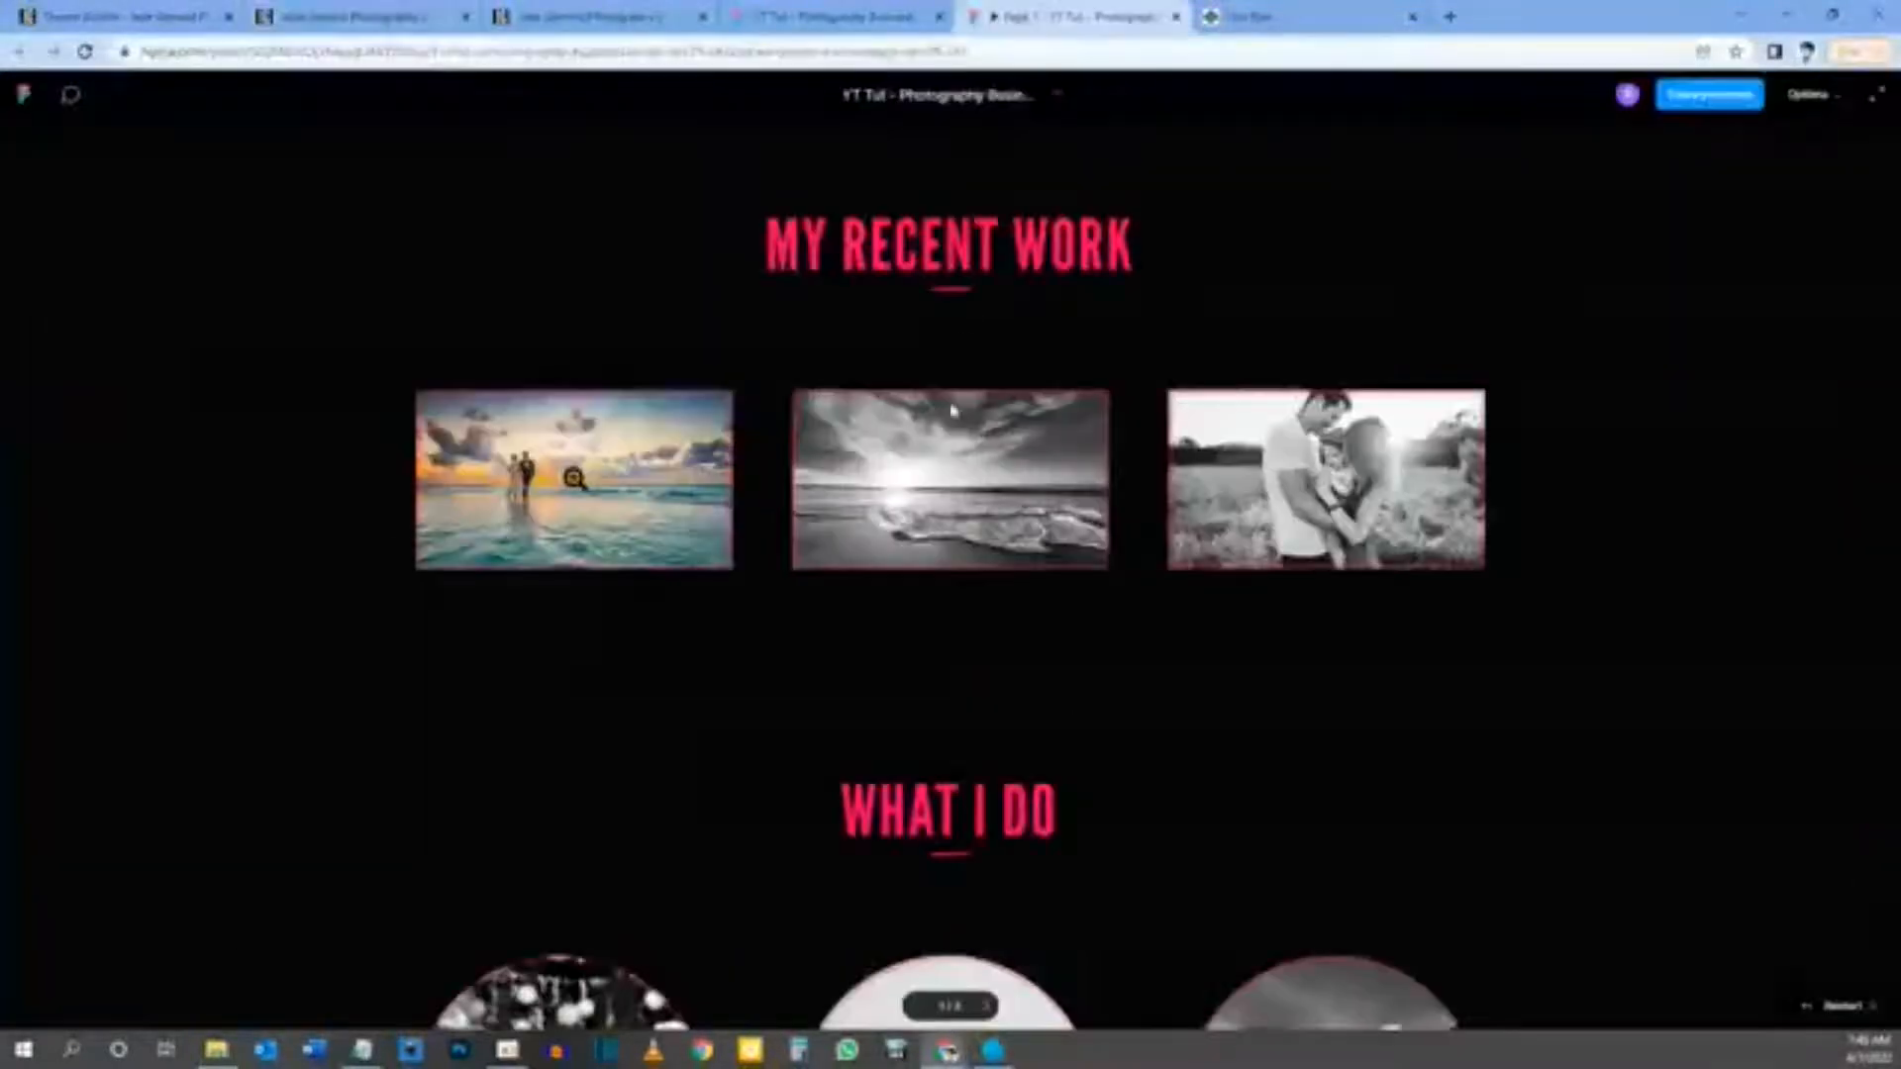
click(330, 12)
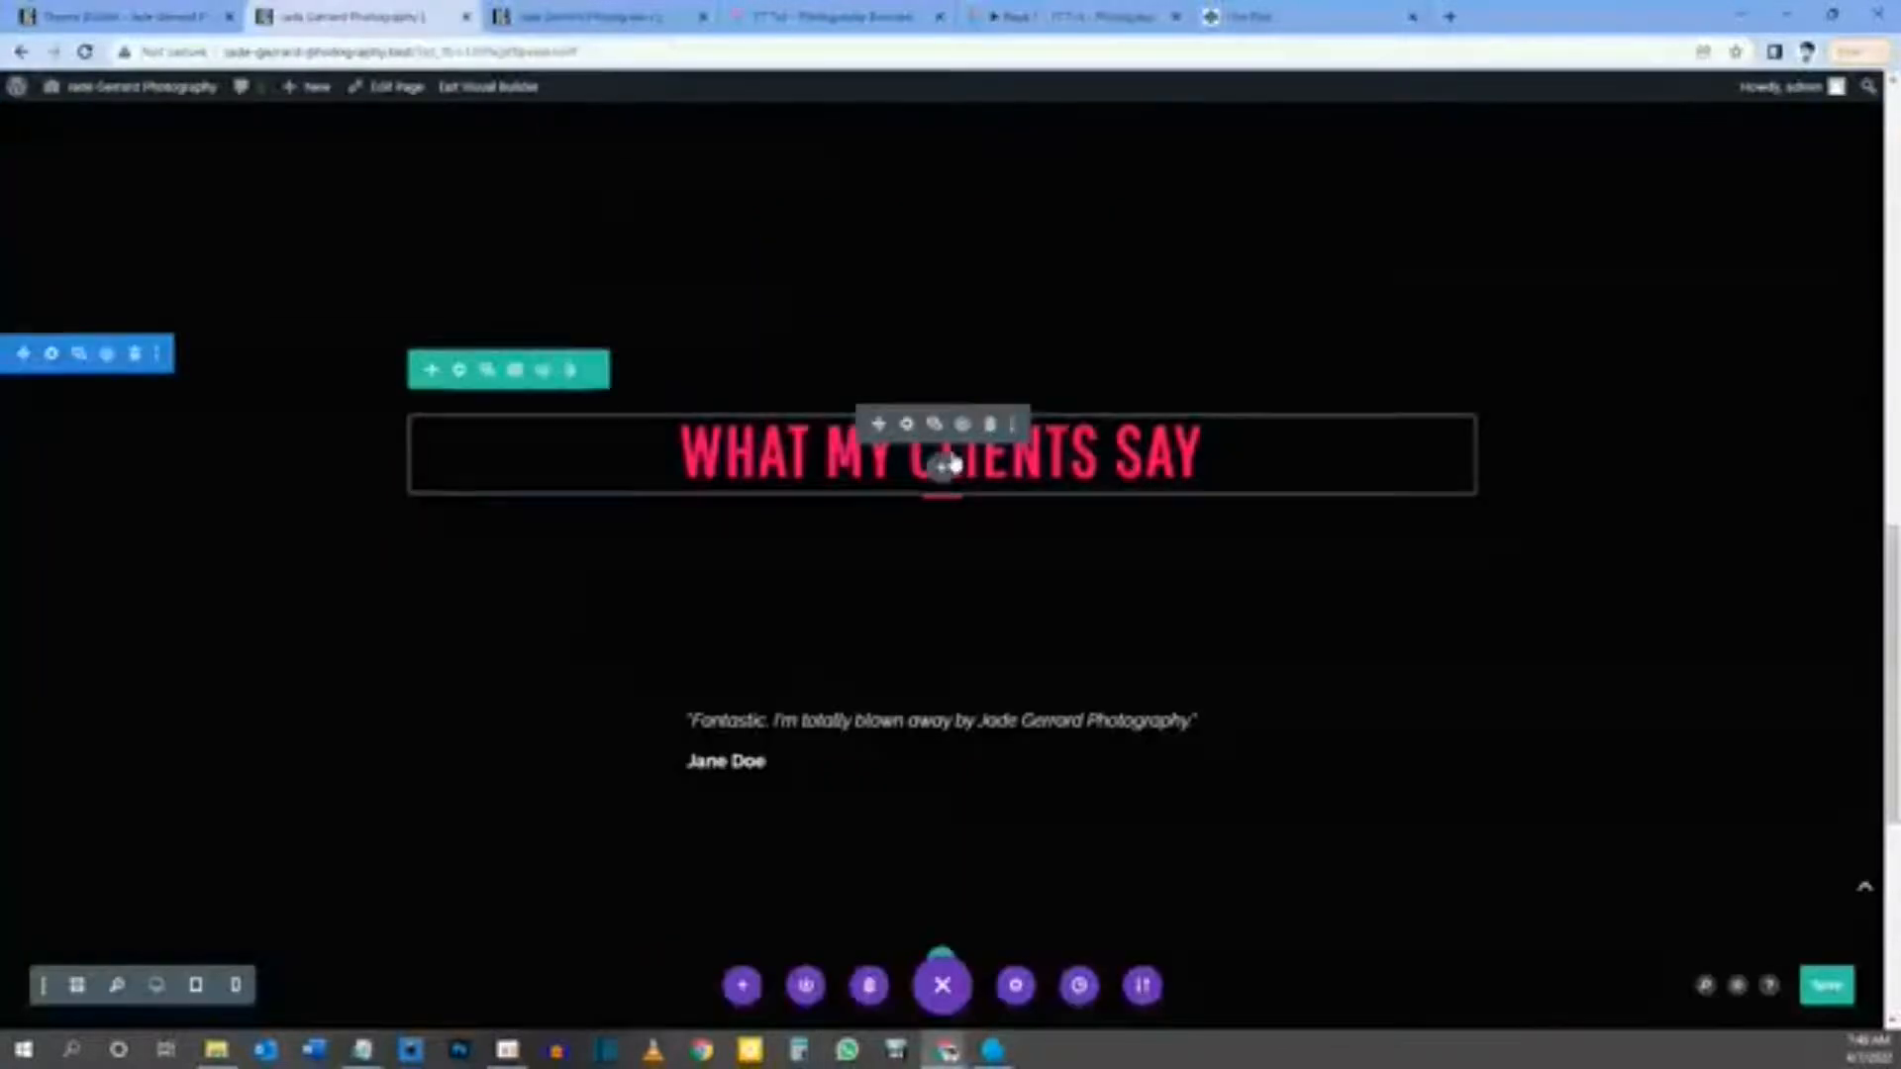
Step: Change the duplicated section's heading to "My Recent Work", compare it with the Figma prototype, and save the text settings
click(297, 477)
key(BackSpace)
key(BackSpace)
key(BackSpace)
key(BackSpace)
key(BackSpace)
key(BackSpace)
key(BackSpace)
key(BackSpace)
key(BackSpace)
key(BackSpace)
key(BackSpace)
key(BackSpace)
key(BackSpace)
key(BackSpace)
key(BackSpace)
key(BackSpace)
key(BackSpace)
key(BackSpace)
key(BackSpace)
text(My Recent Work)
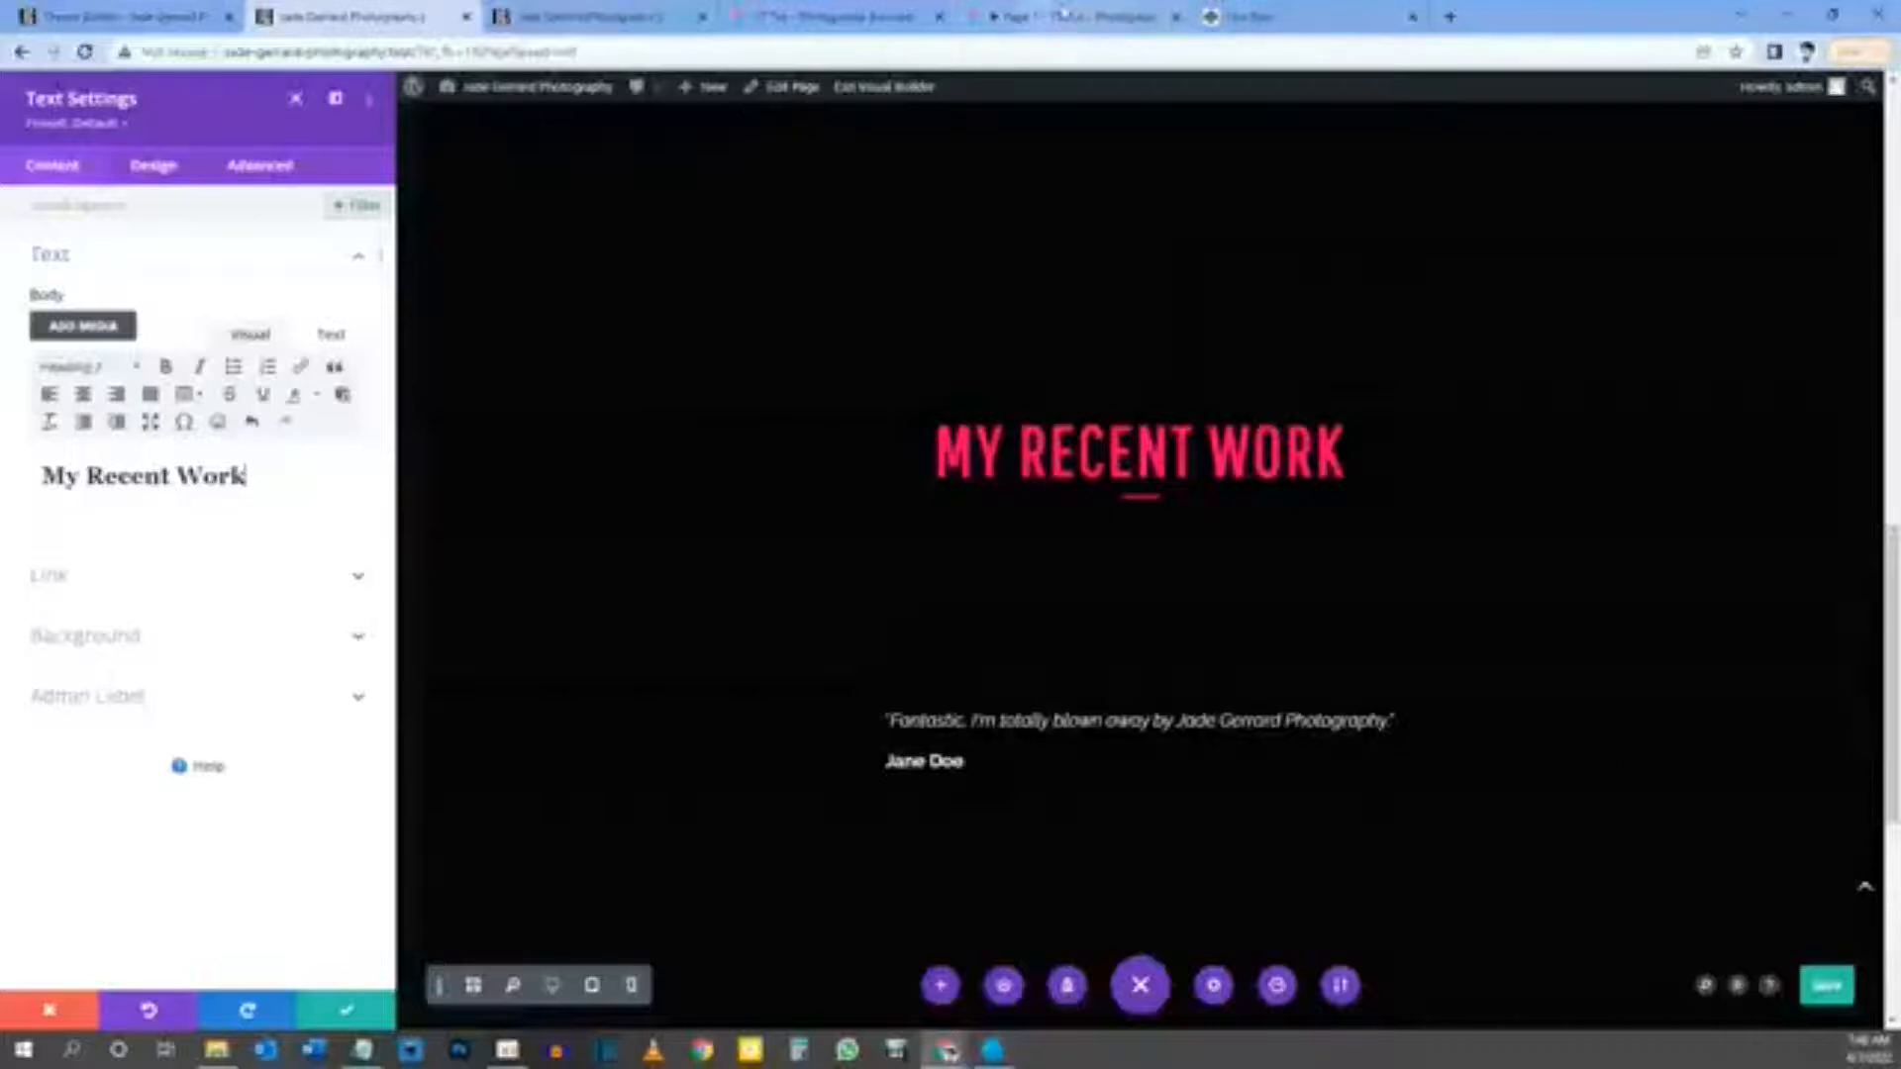
click(1049, 16)
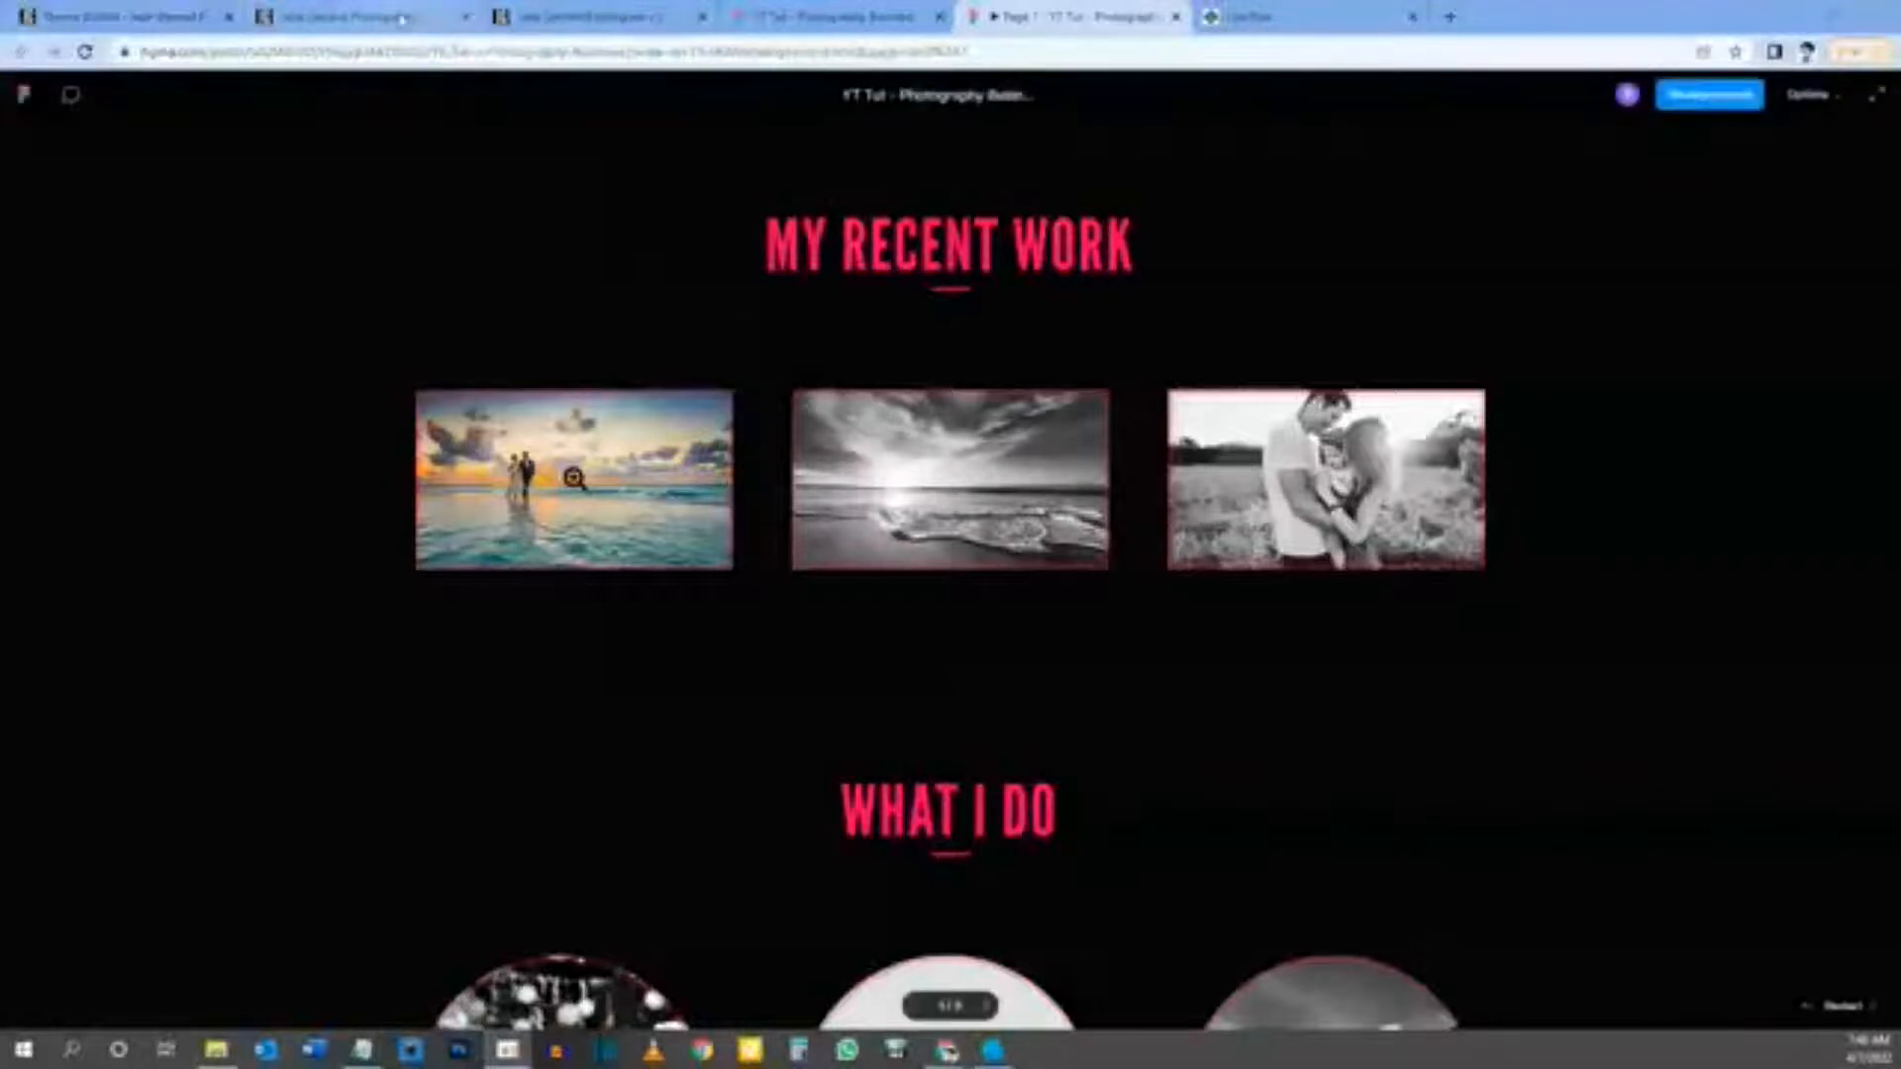
click(337, 17)
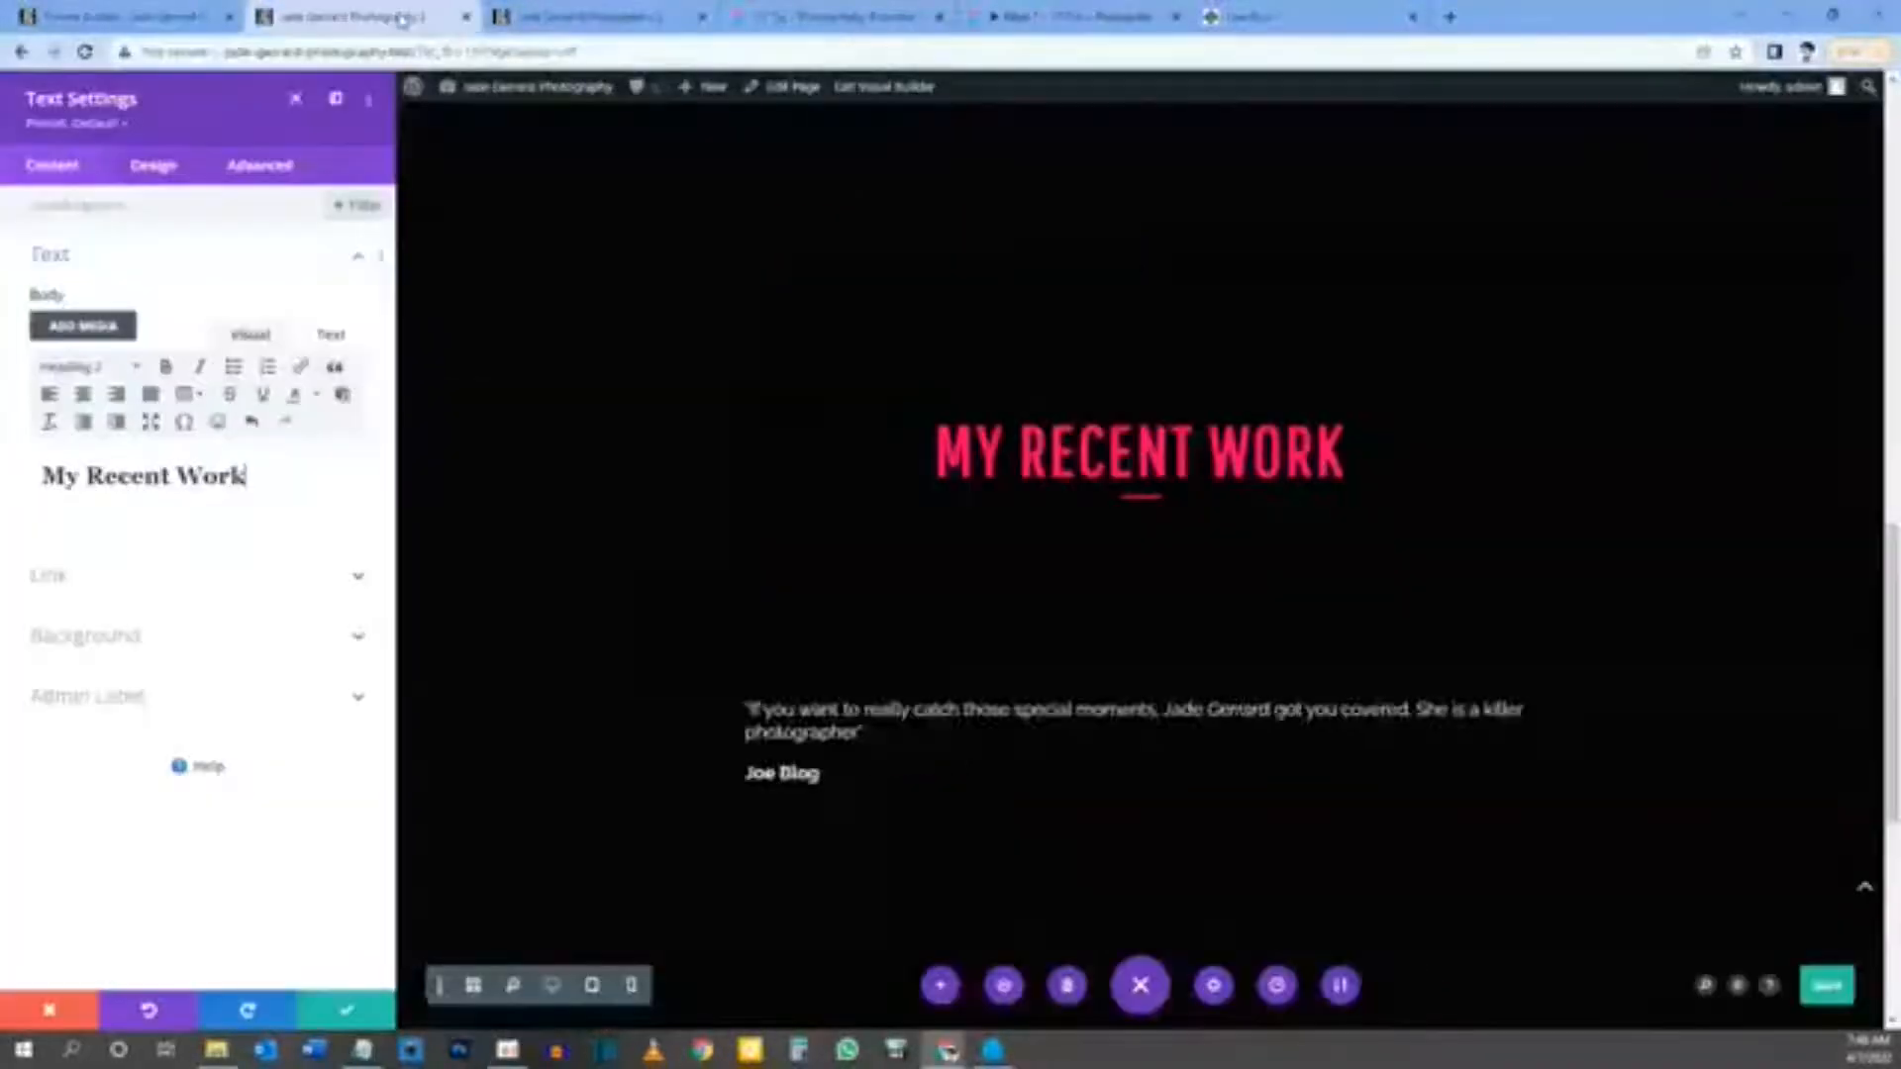
click(344, 1012)
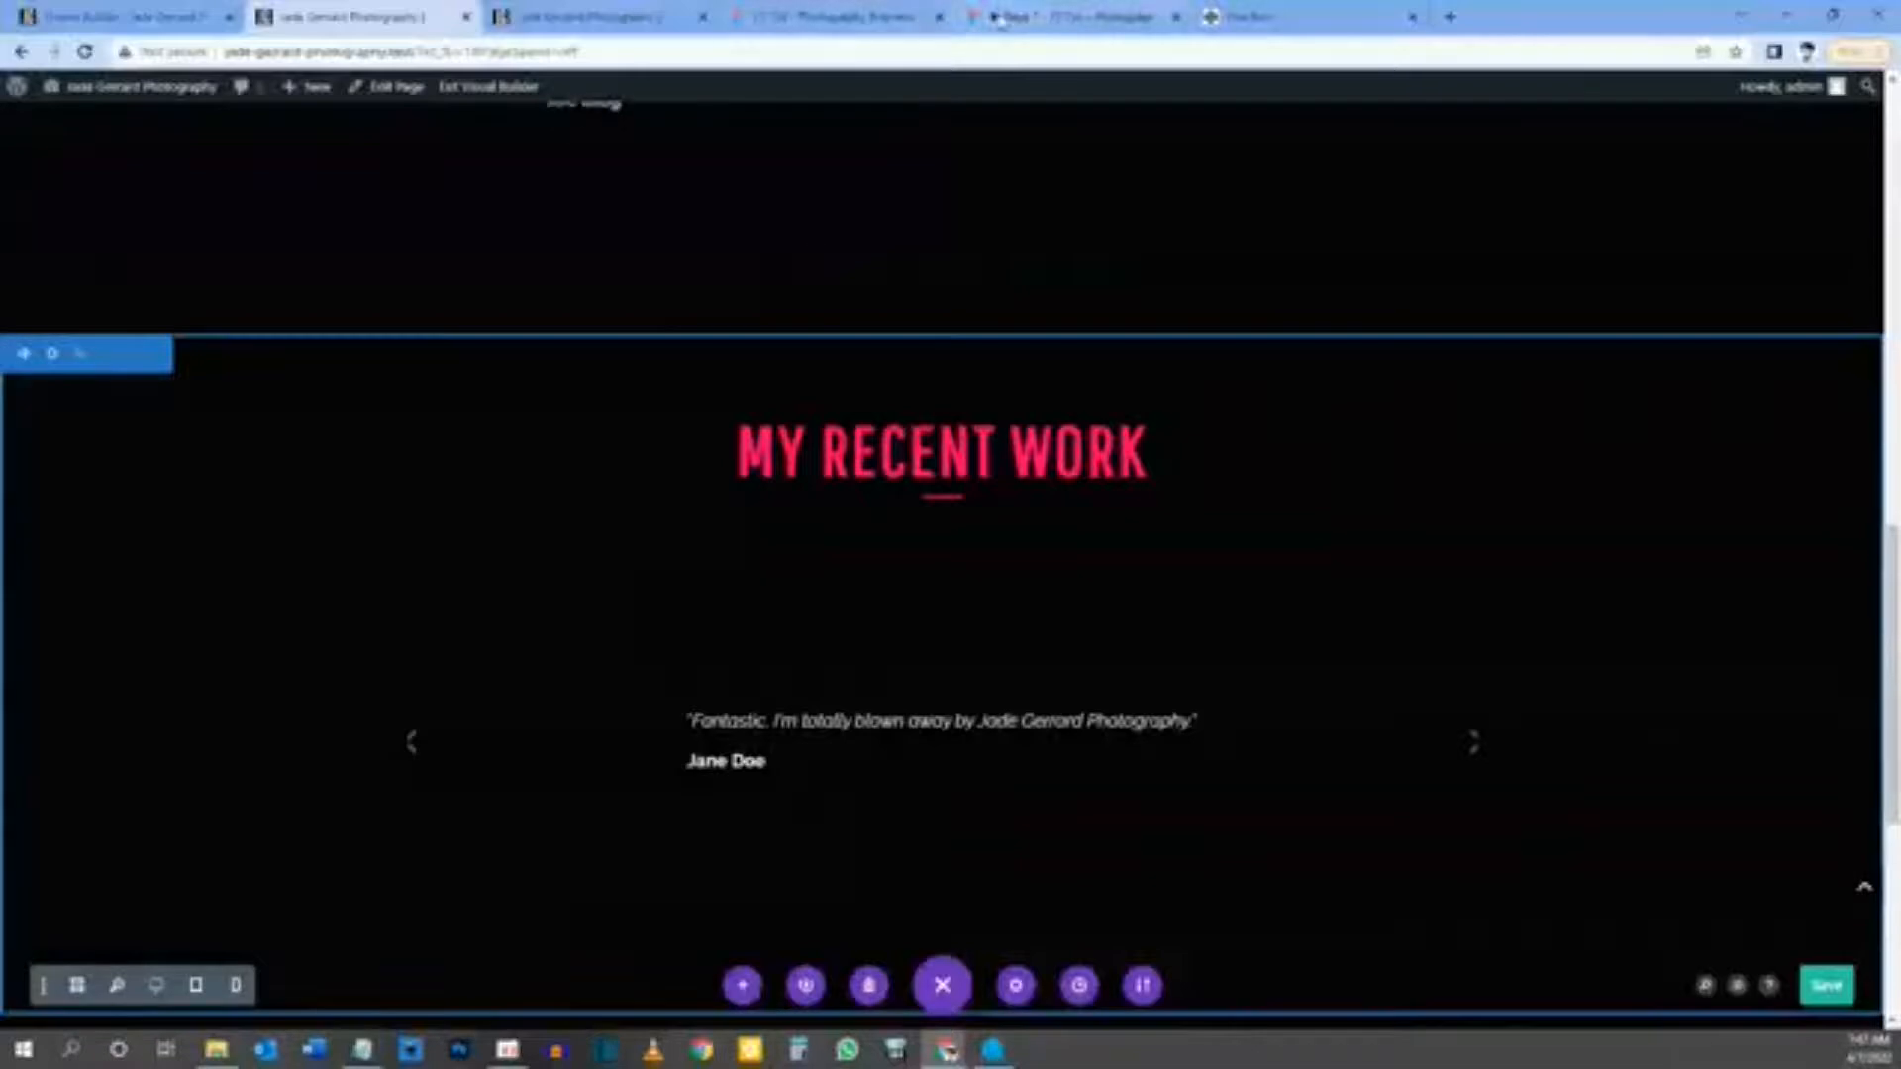
Step: Delete the testimonial slider from the "My Recent Work" section and add a row with three equal columns below the heading
click(1064, 16)
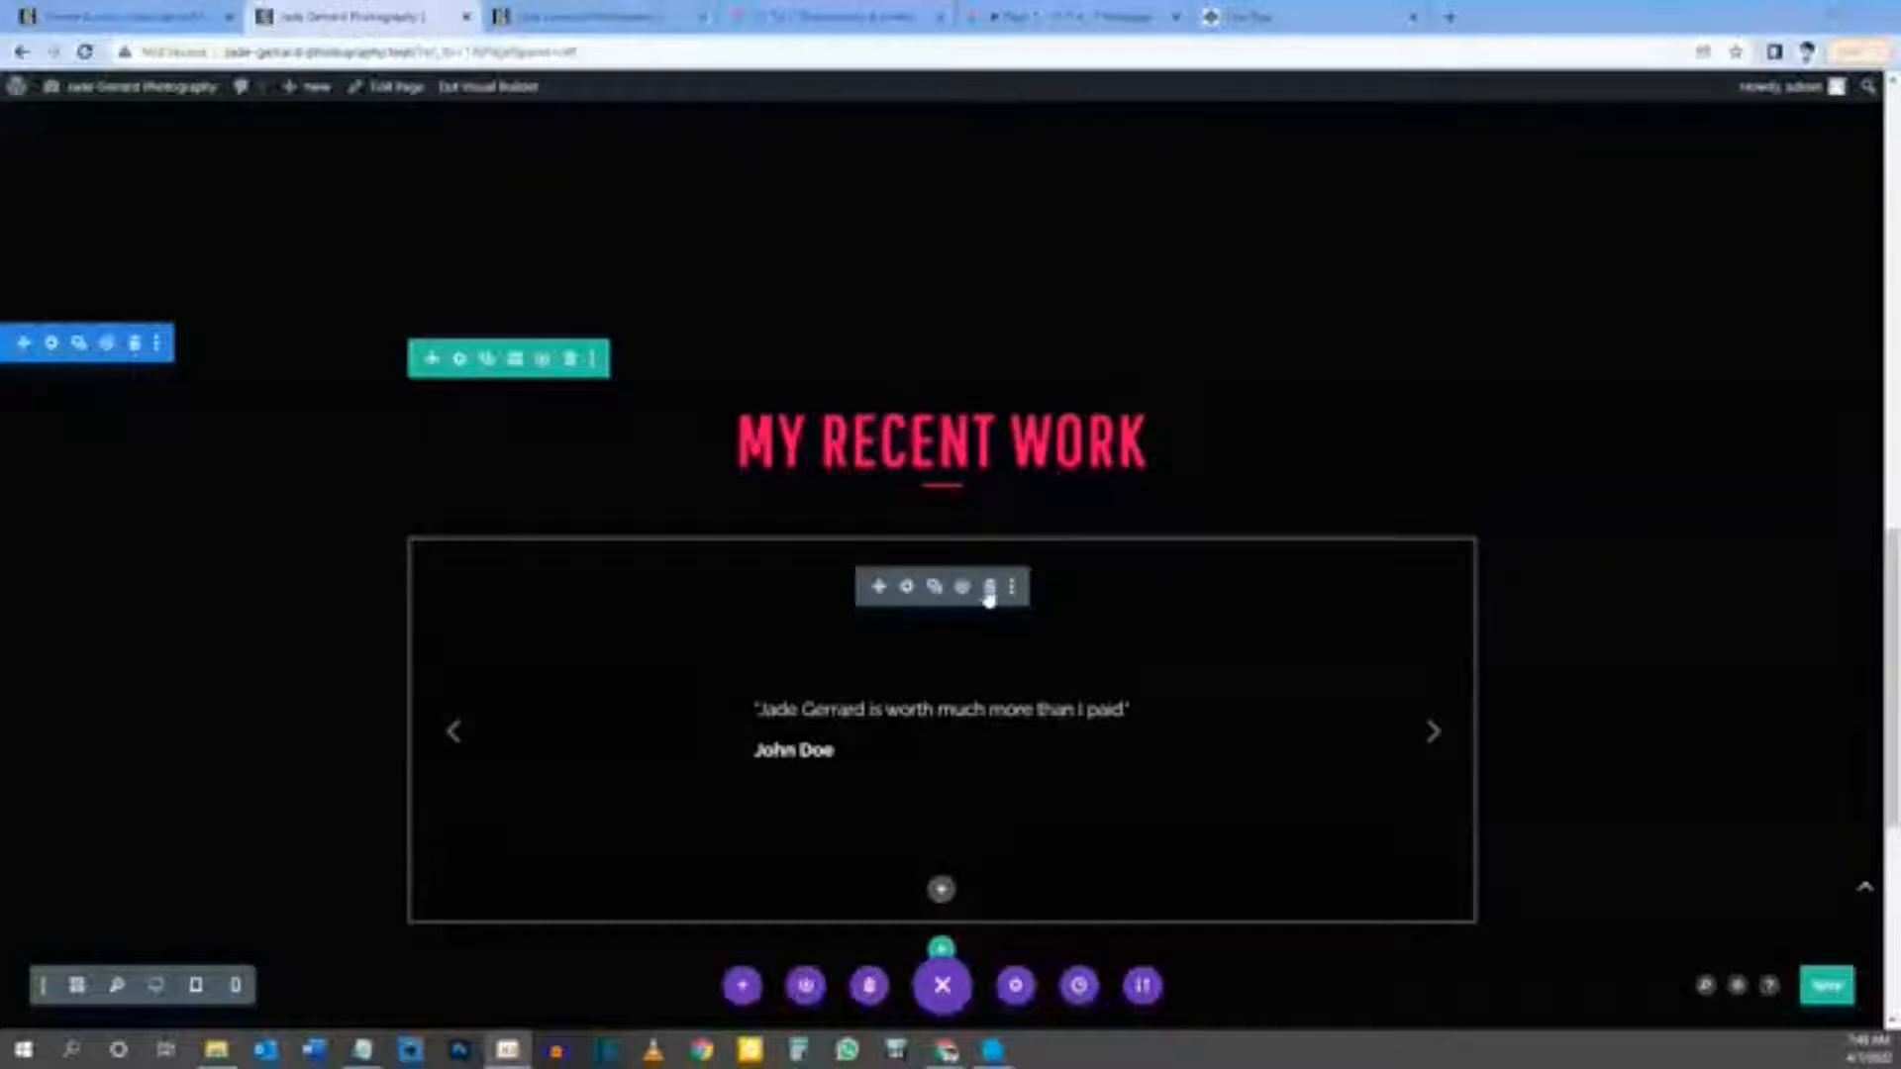
click(992, 597)
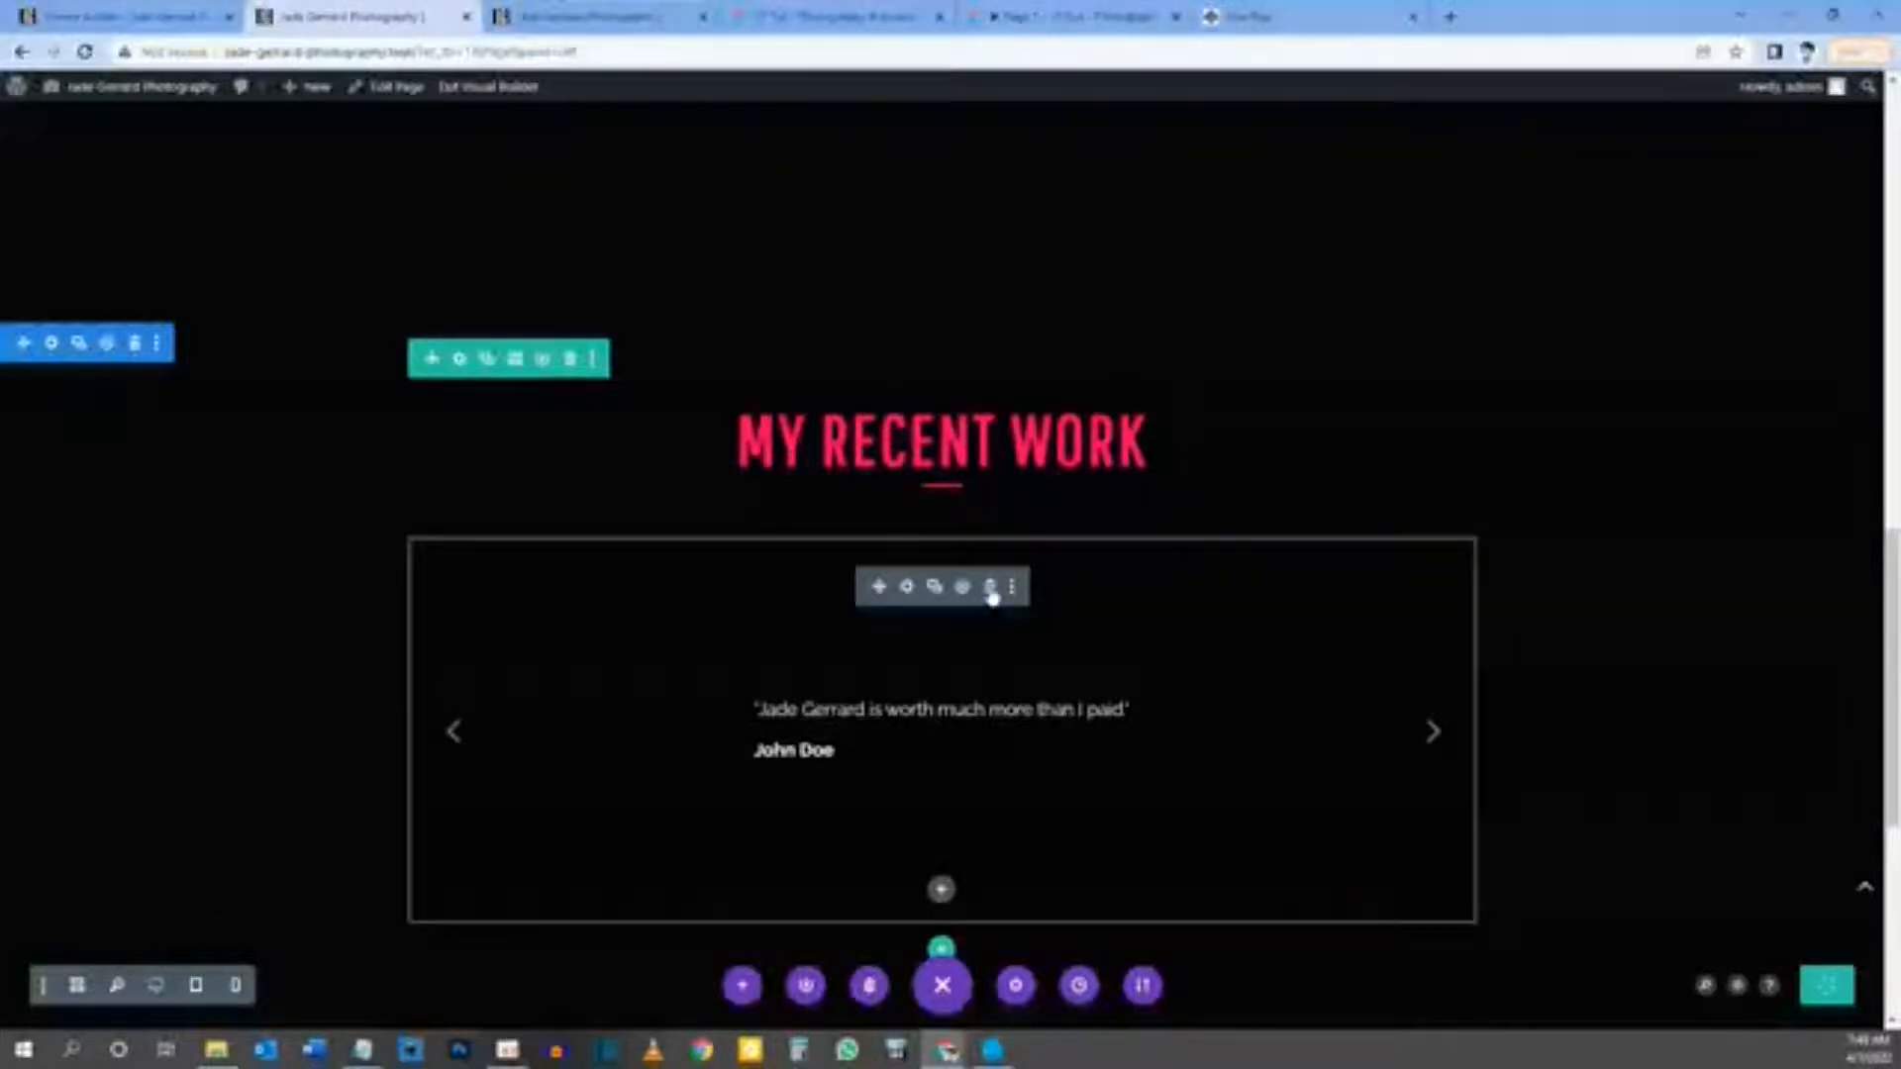
click(990, 587)
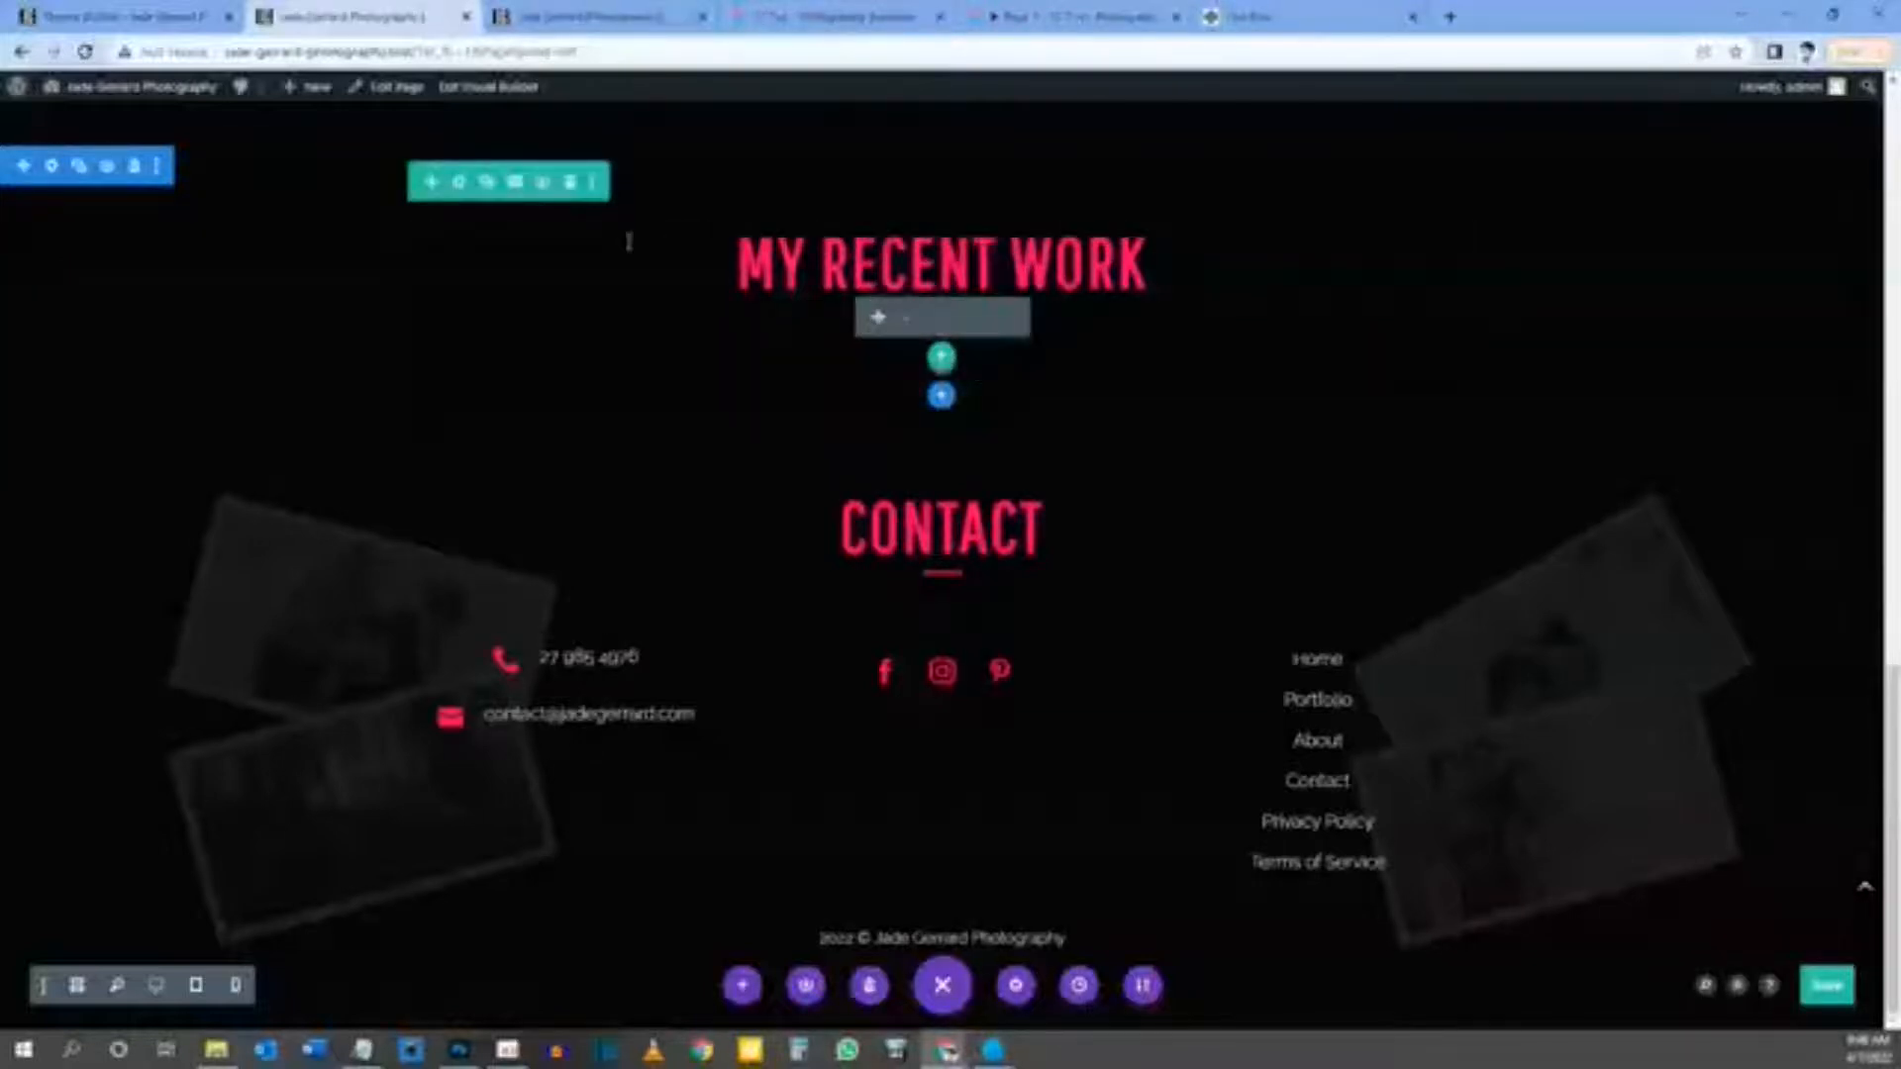
click(941, 356)
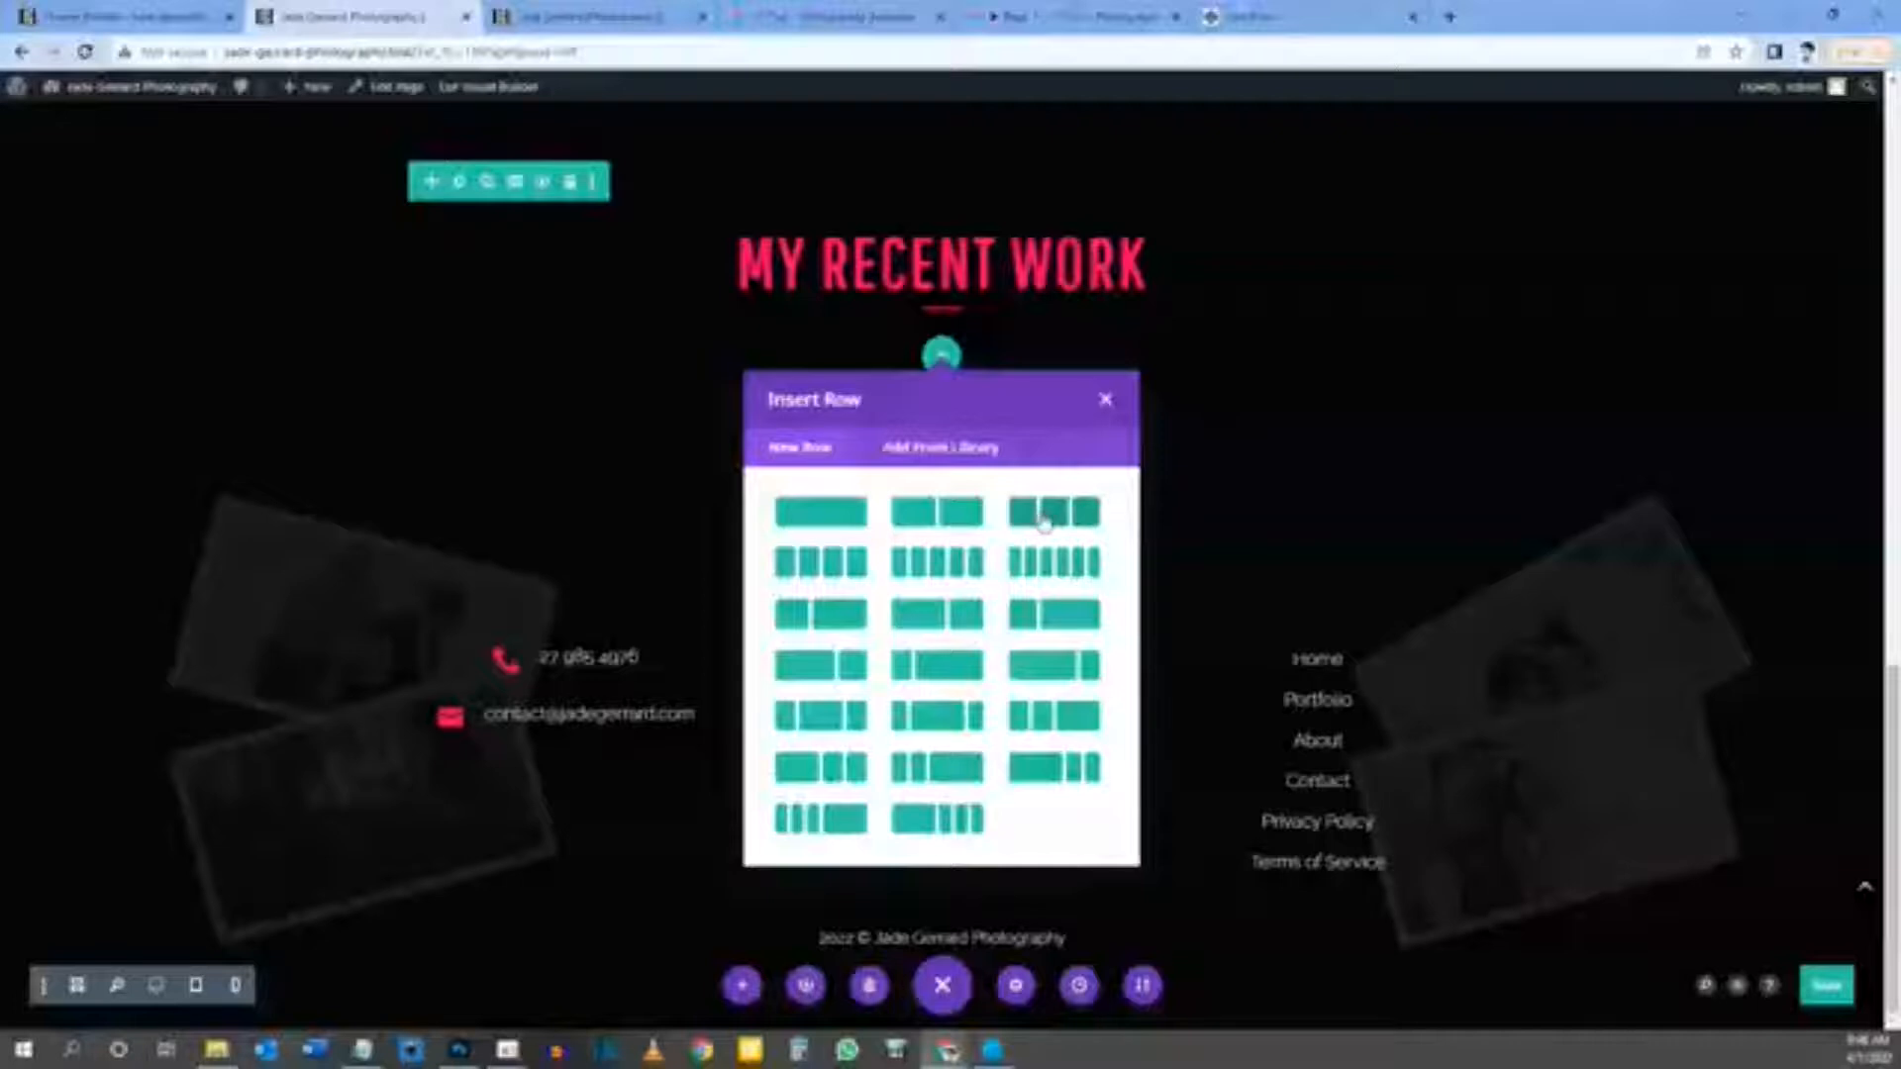
click(1044, 515)
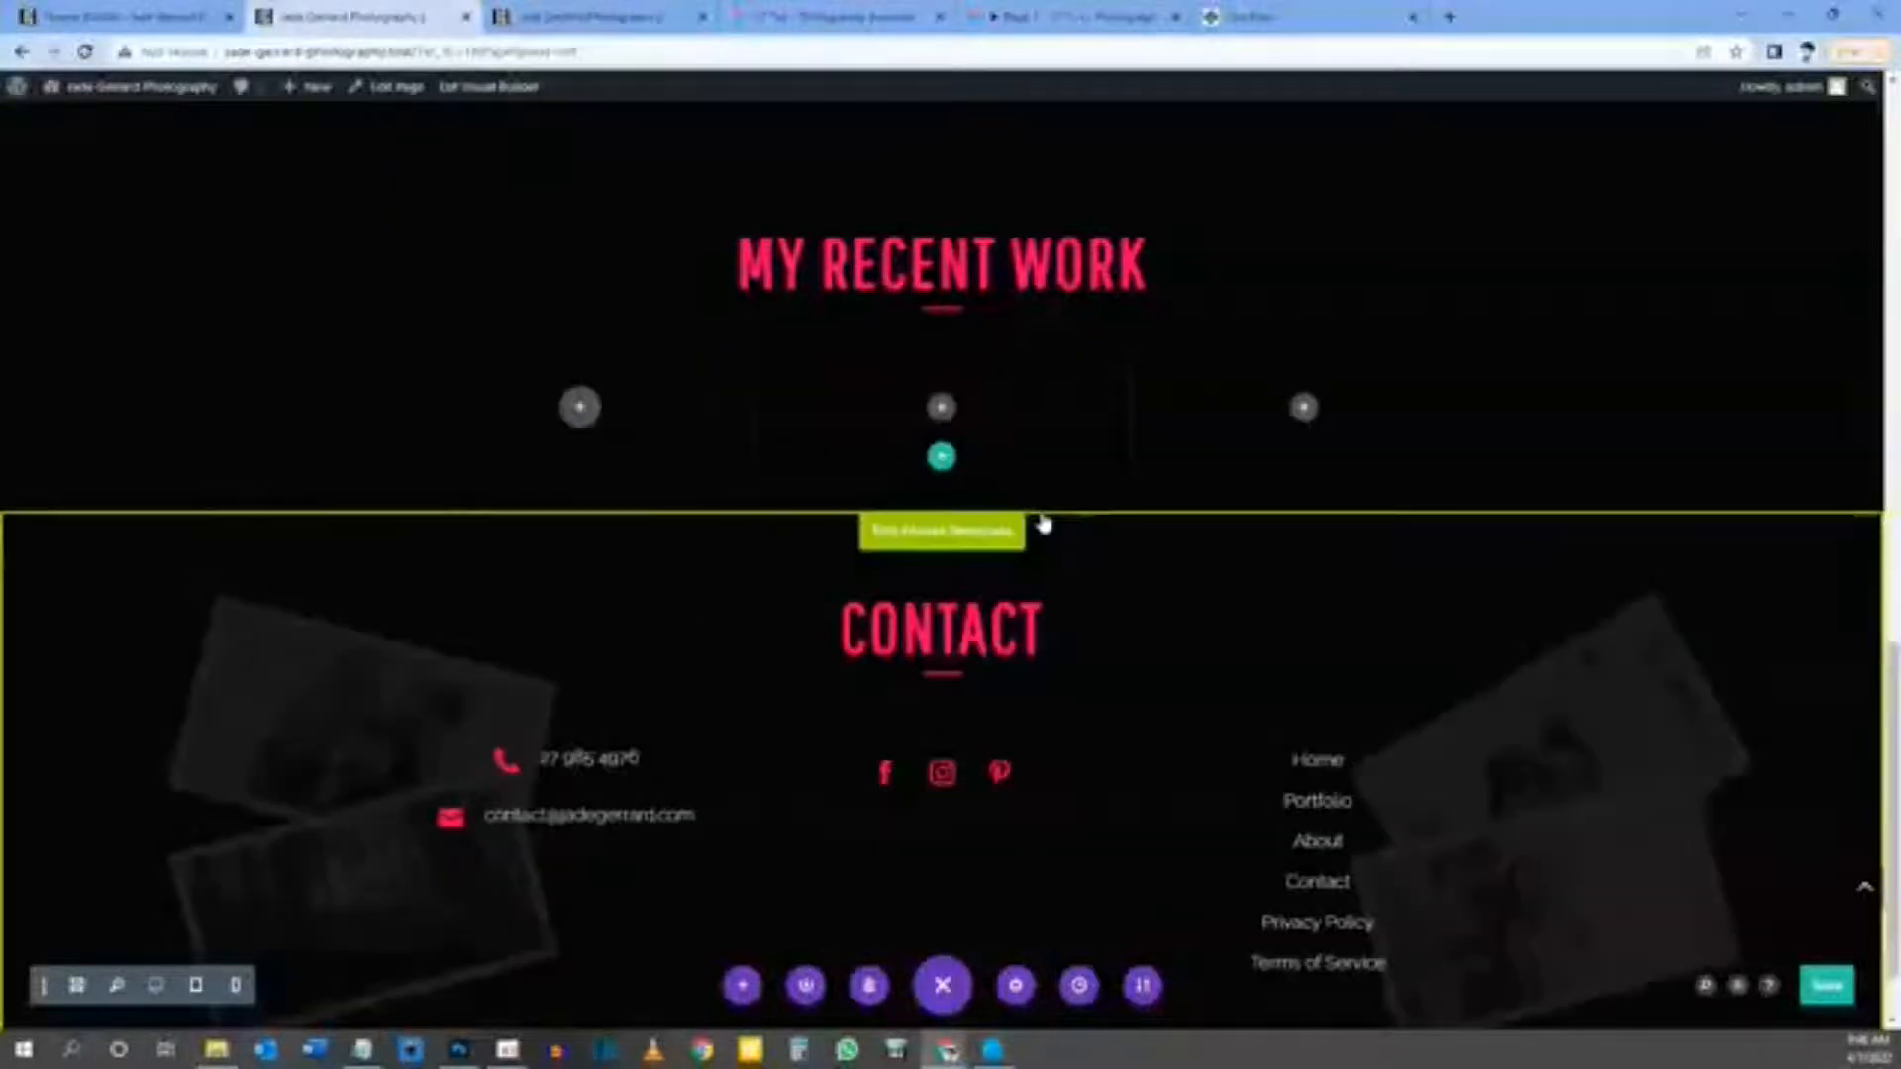
Step: Add an Image module to the row's first column, upload the three portfolio photos, and use the beach wedding photo
text(image)
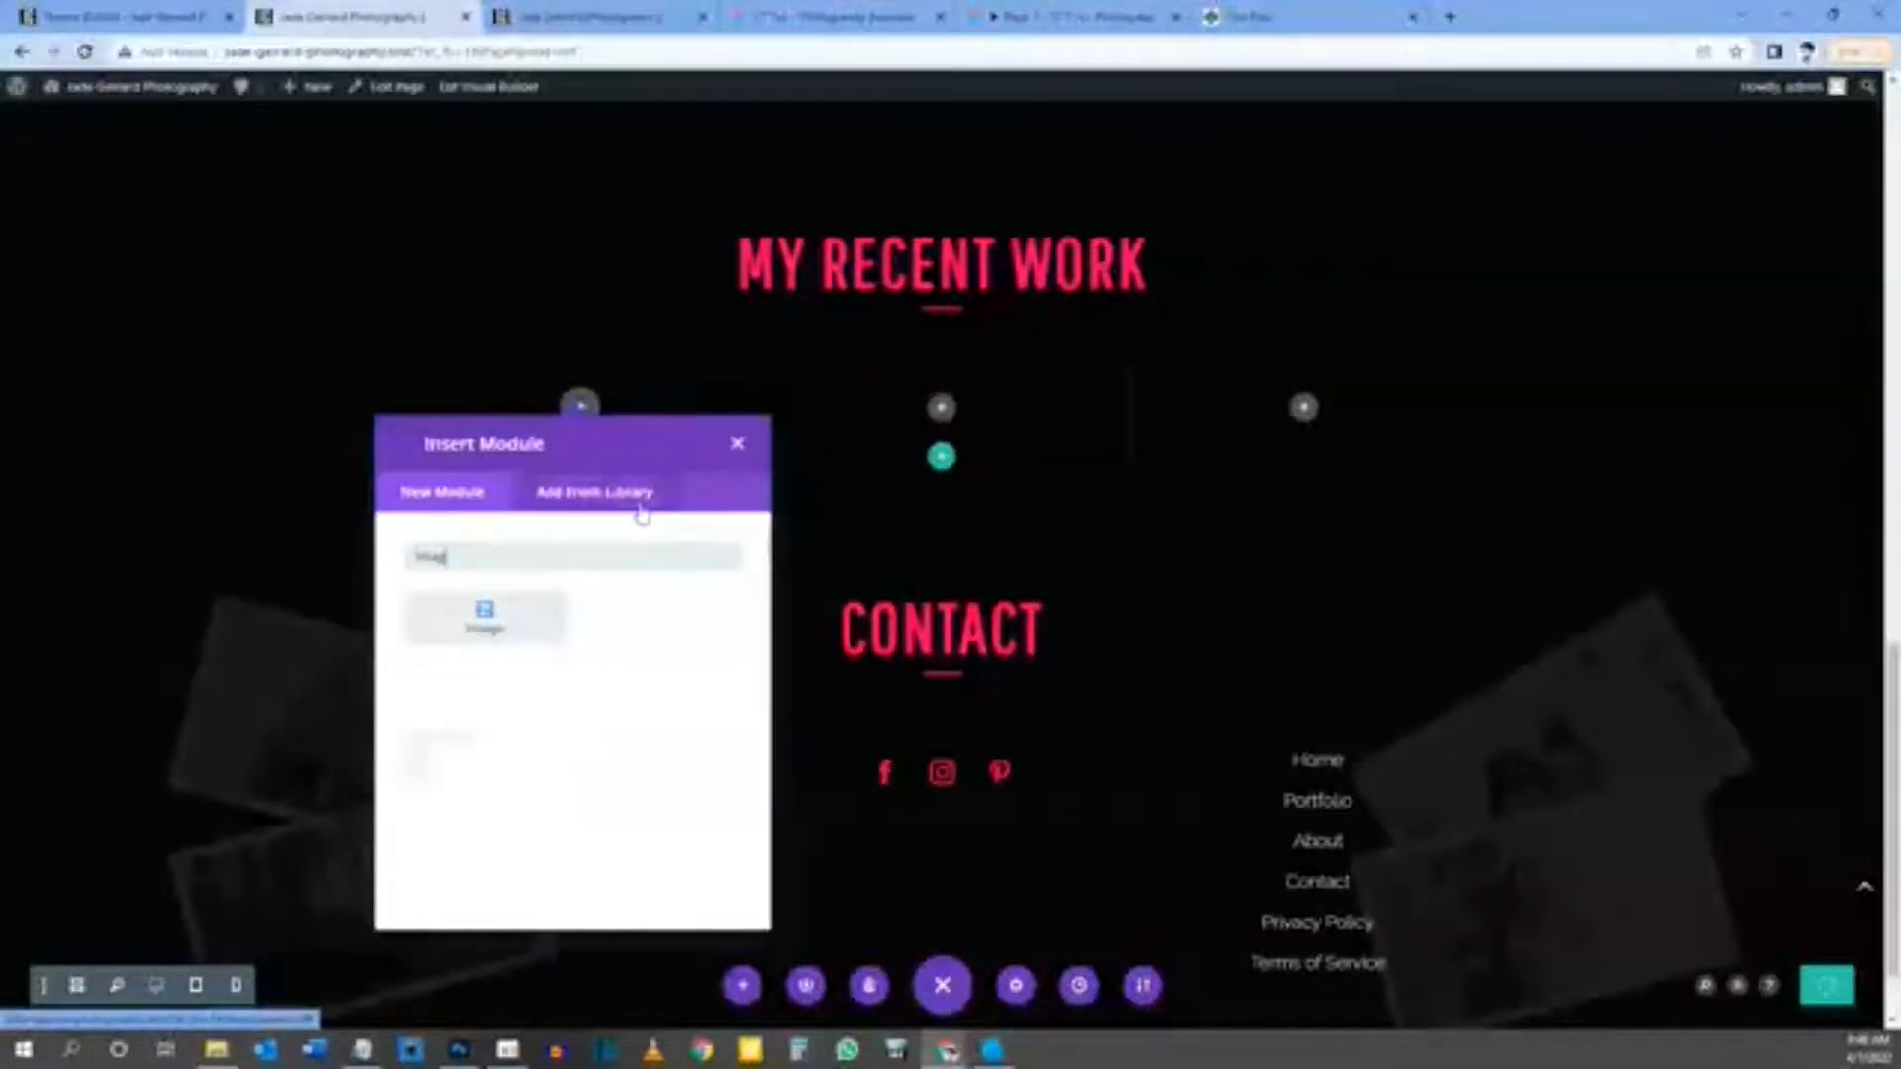
click(490, 614)
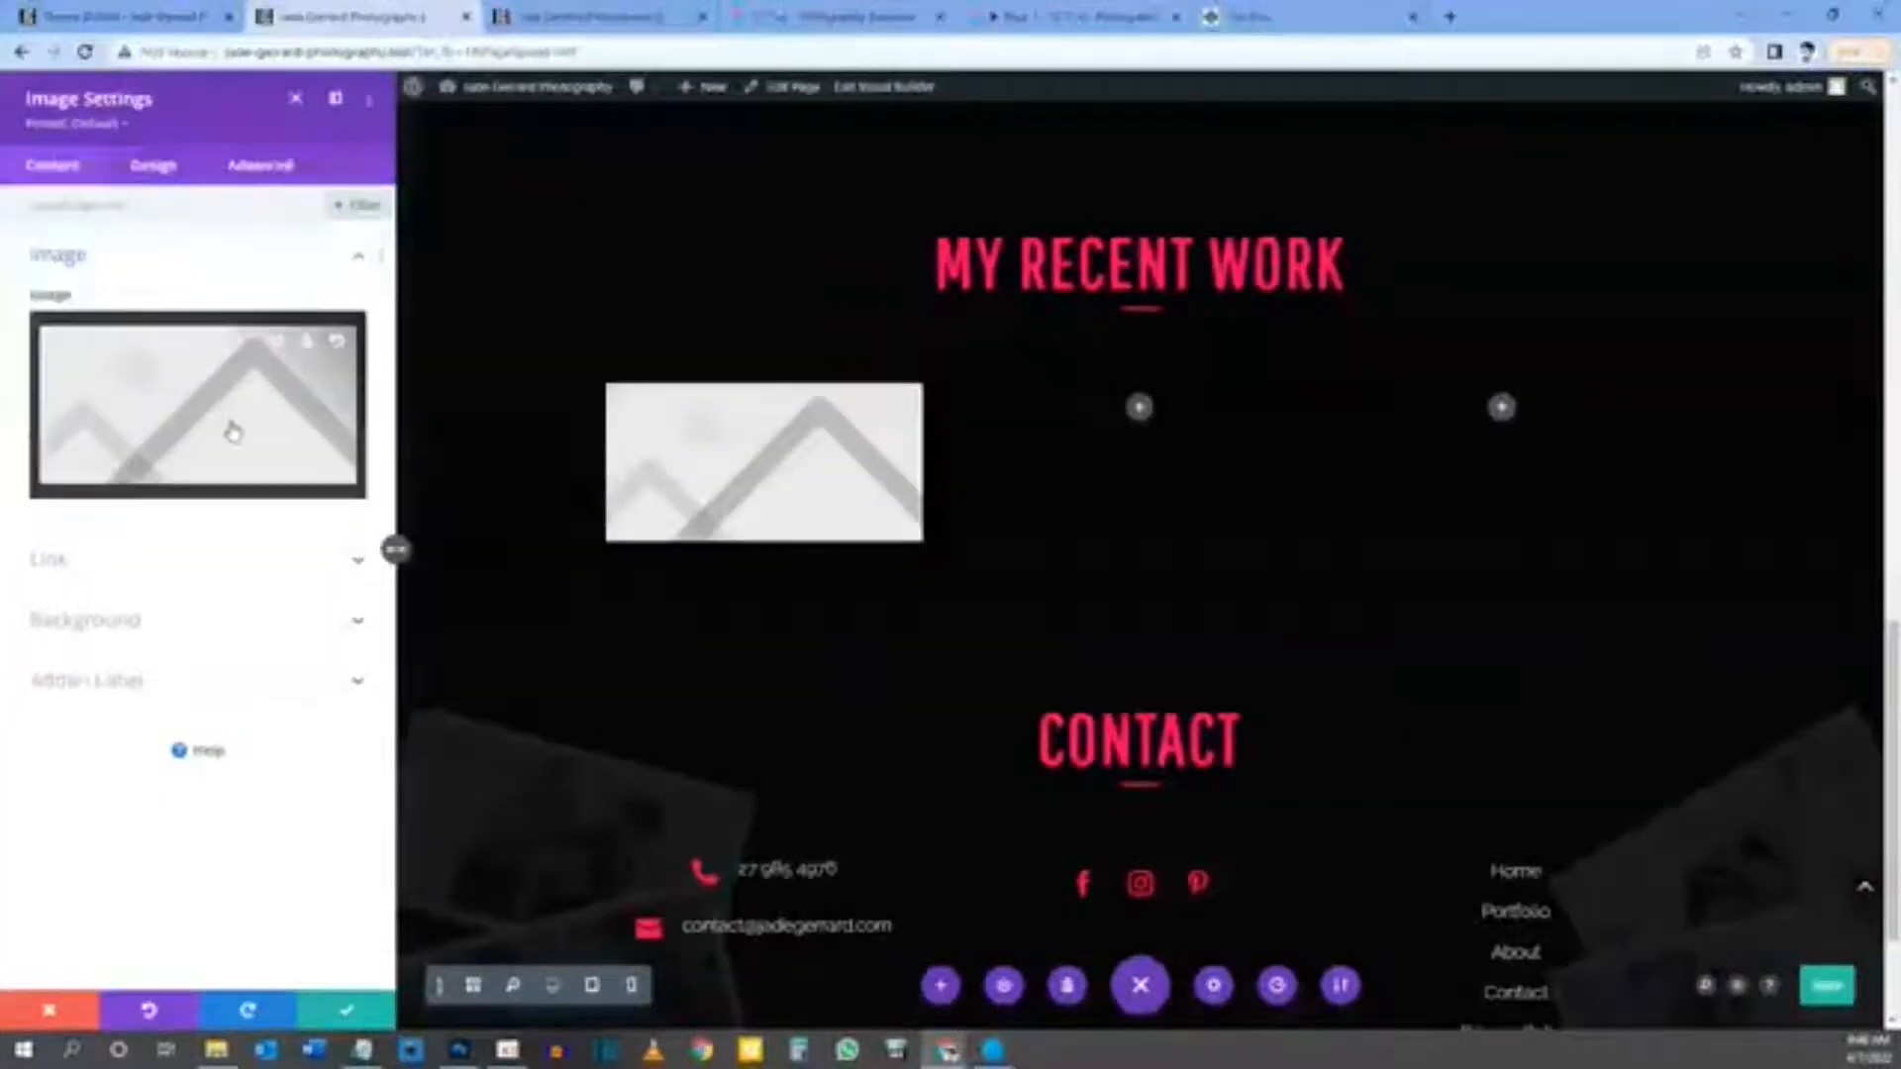
click(234, 402)
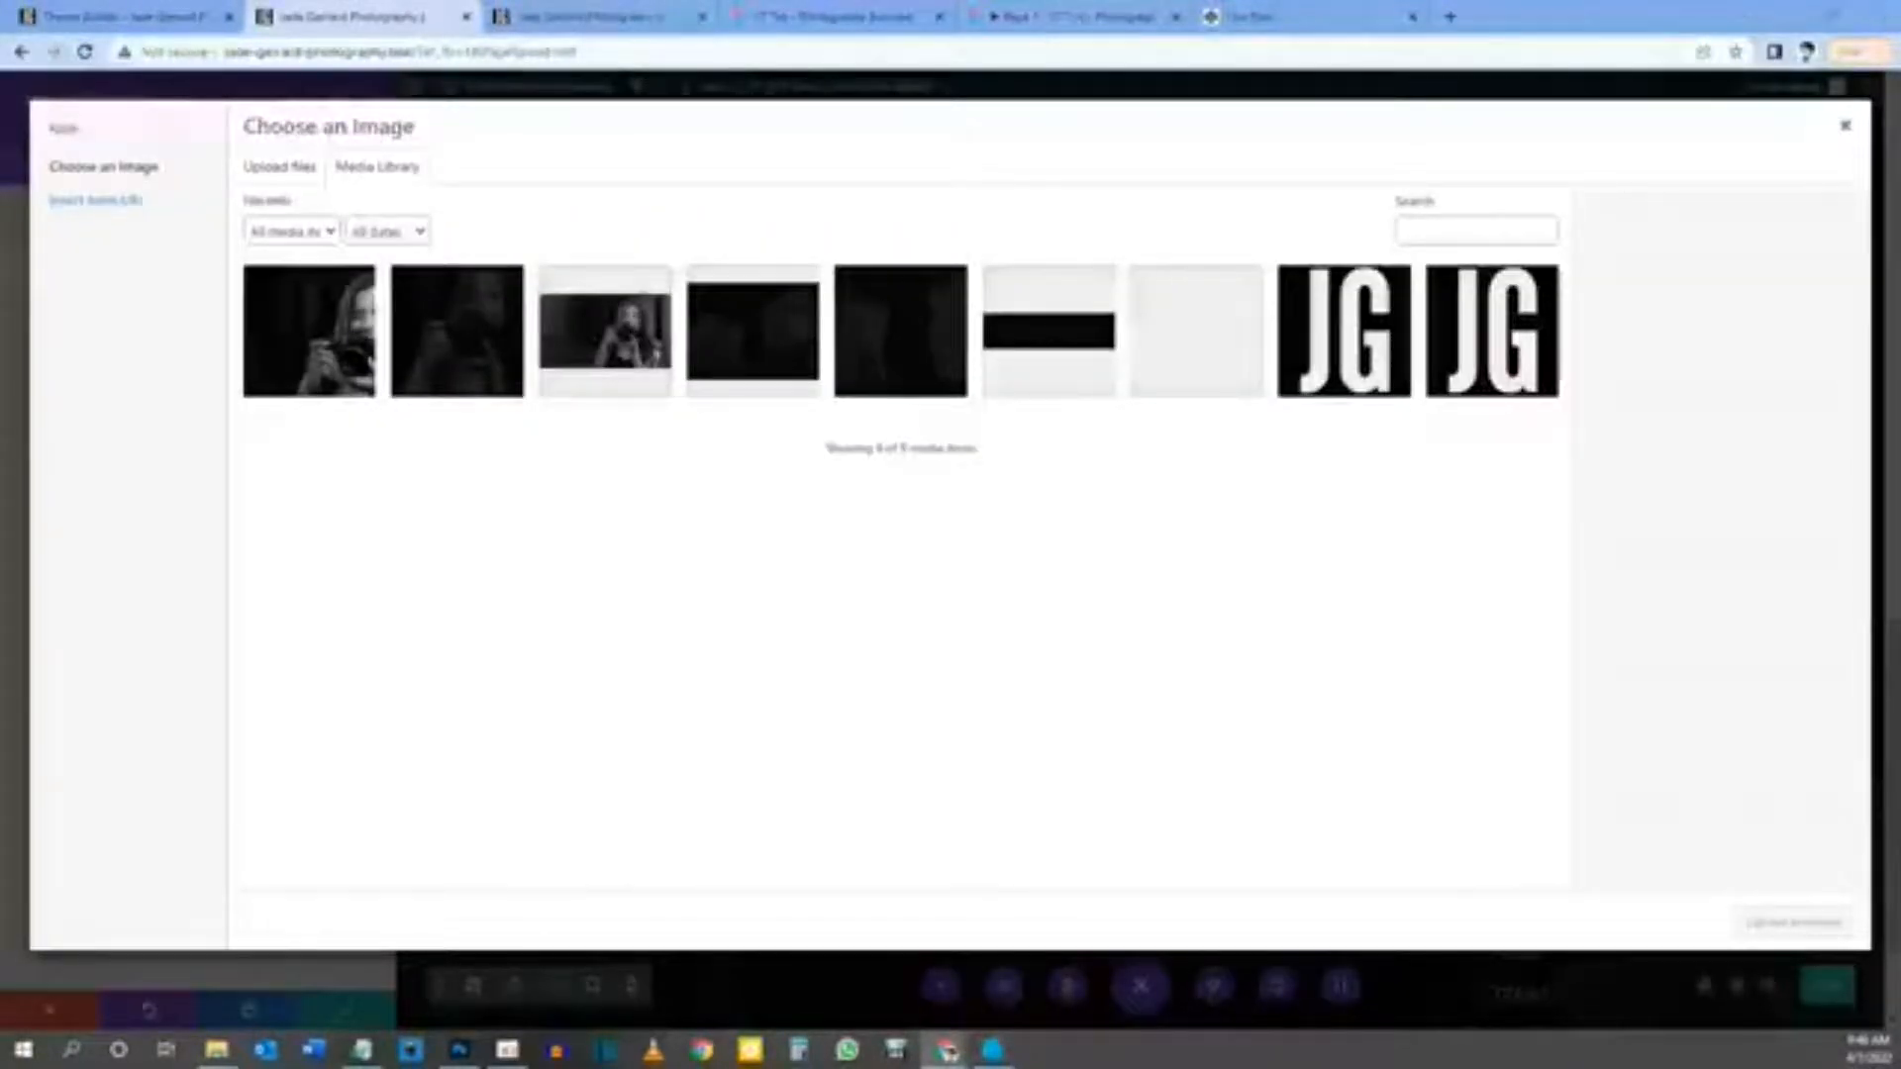
click(216, 1049)
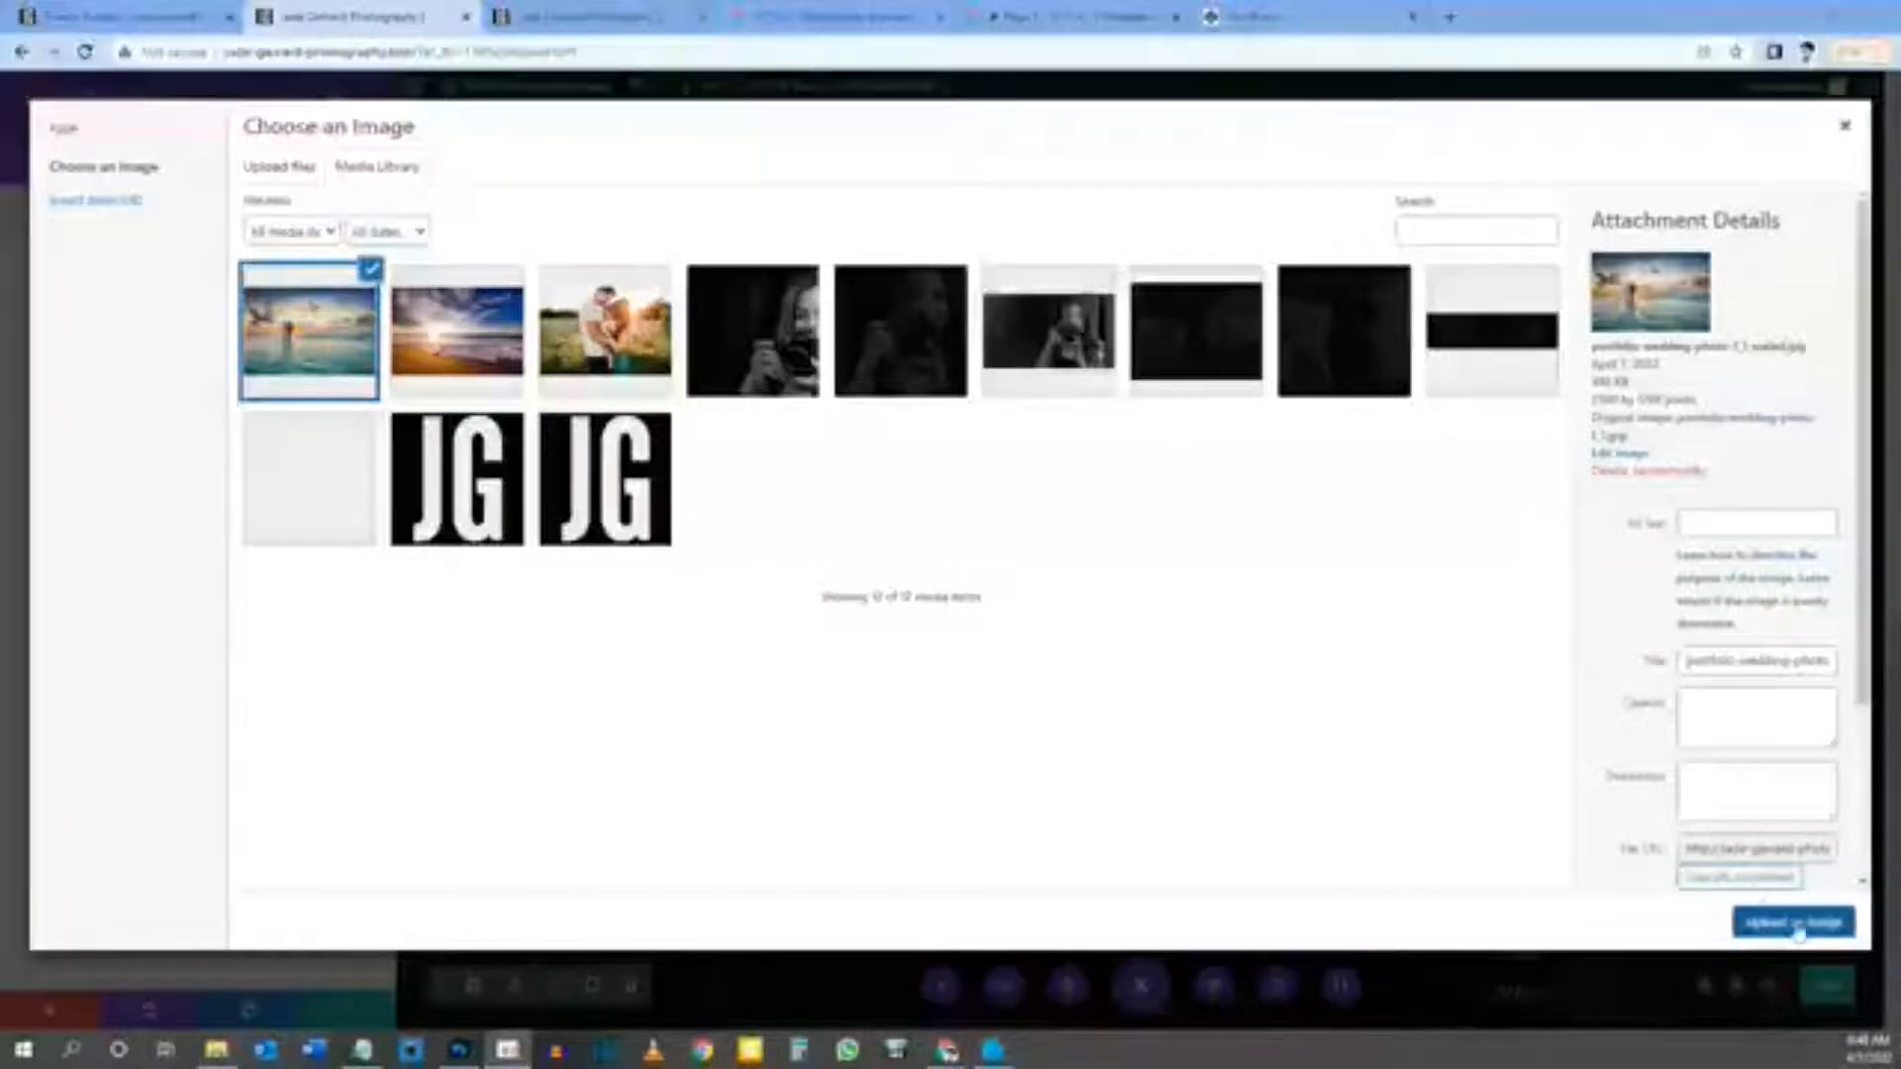
click(1795, 926)
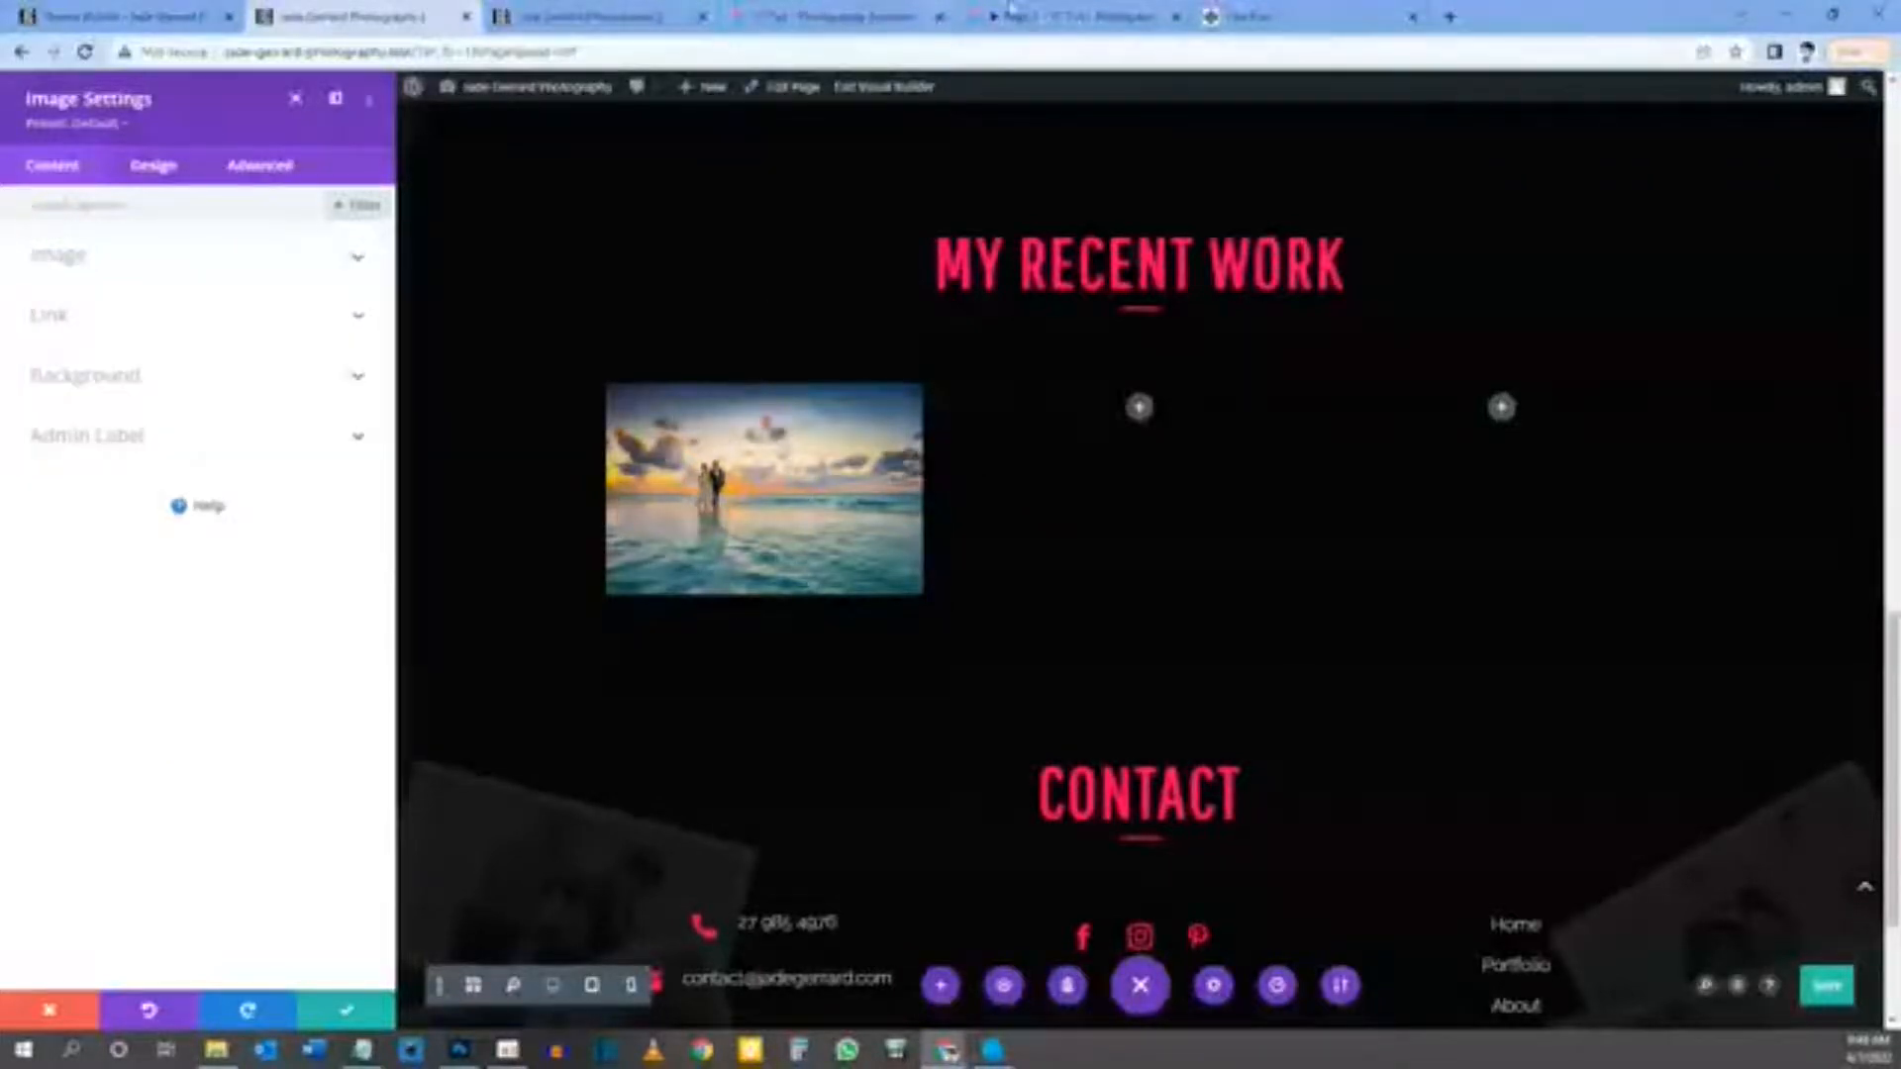
Step: Check the portfolio images in the Figma prototype and set the wedding photo to open in a lightbox
click(973, 18)
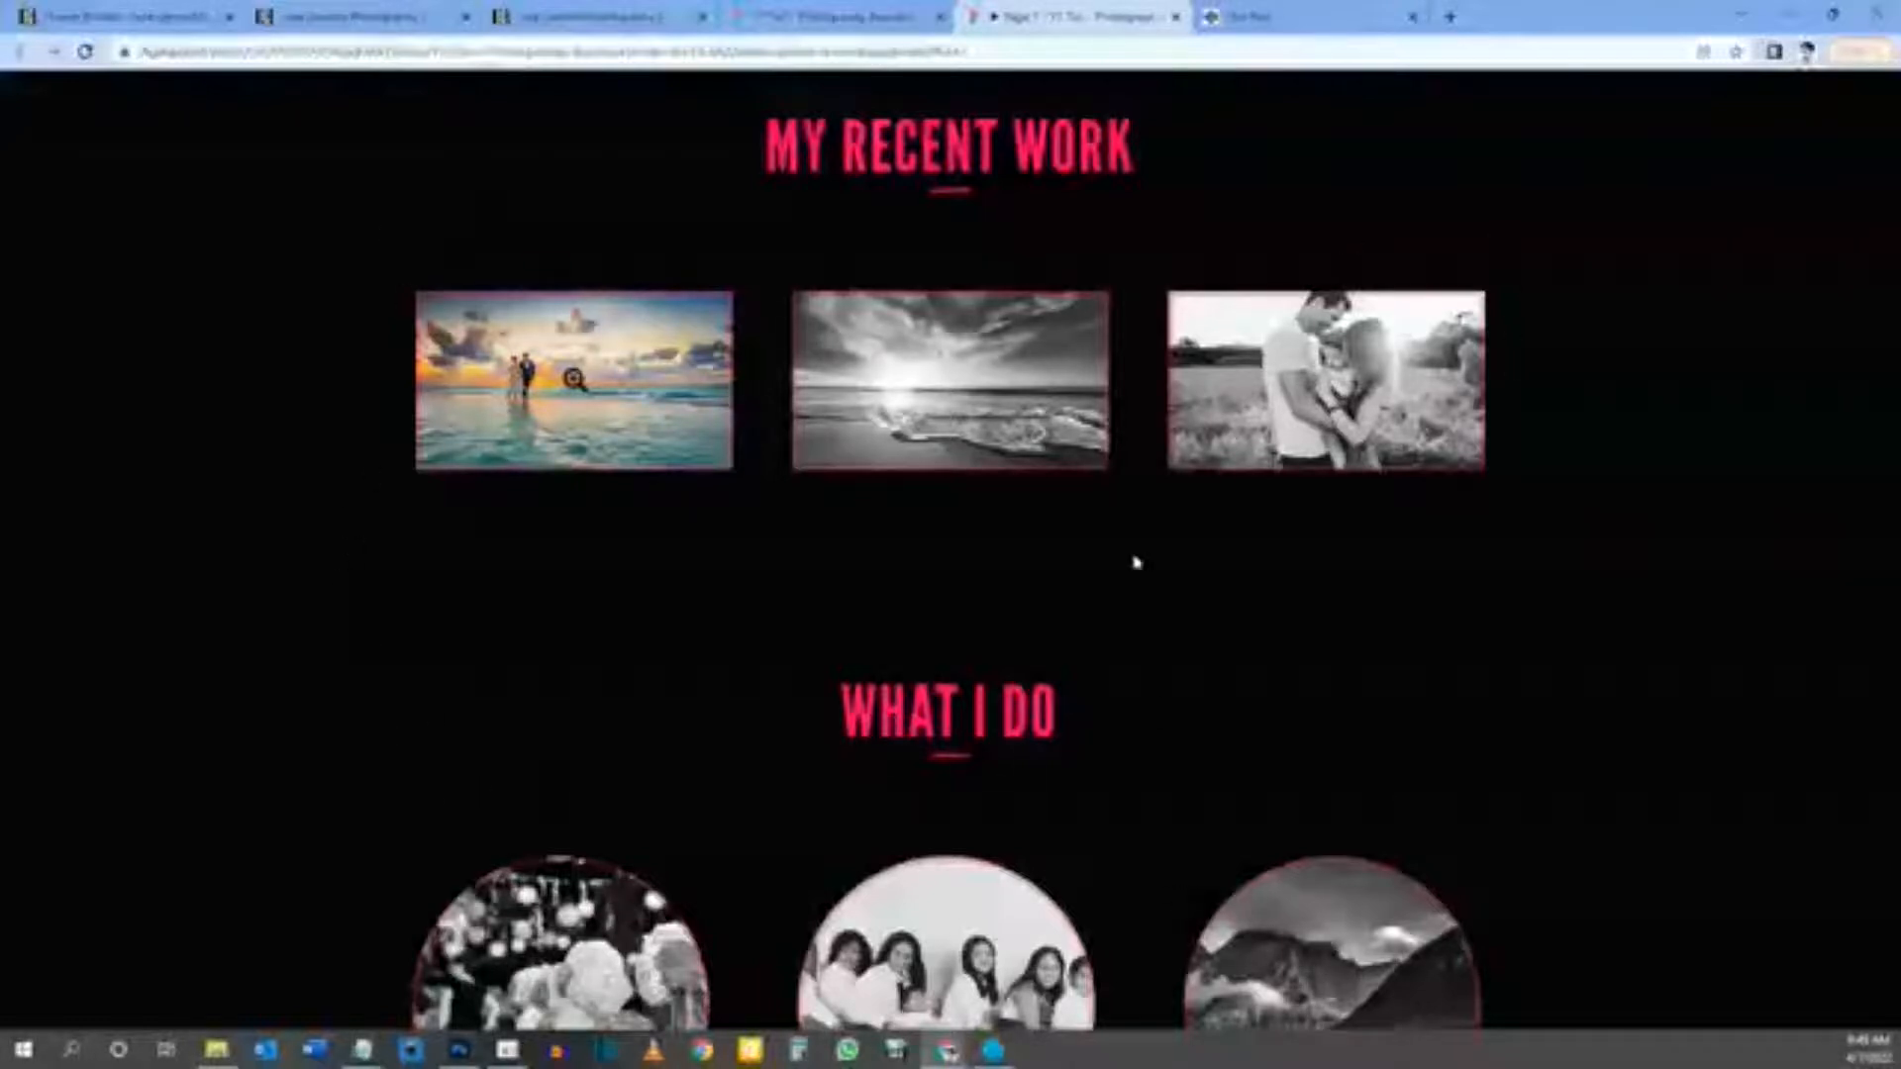
click(359, 17)
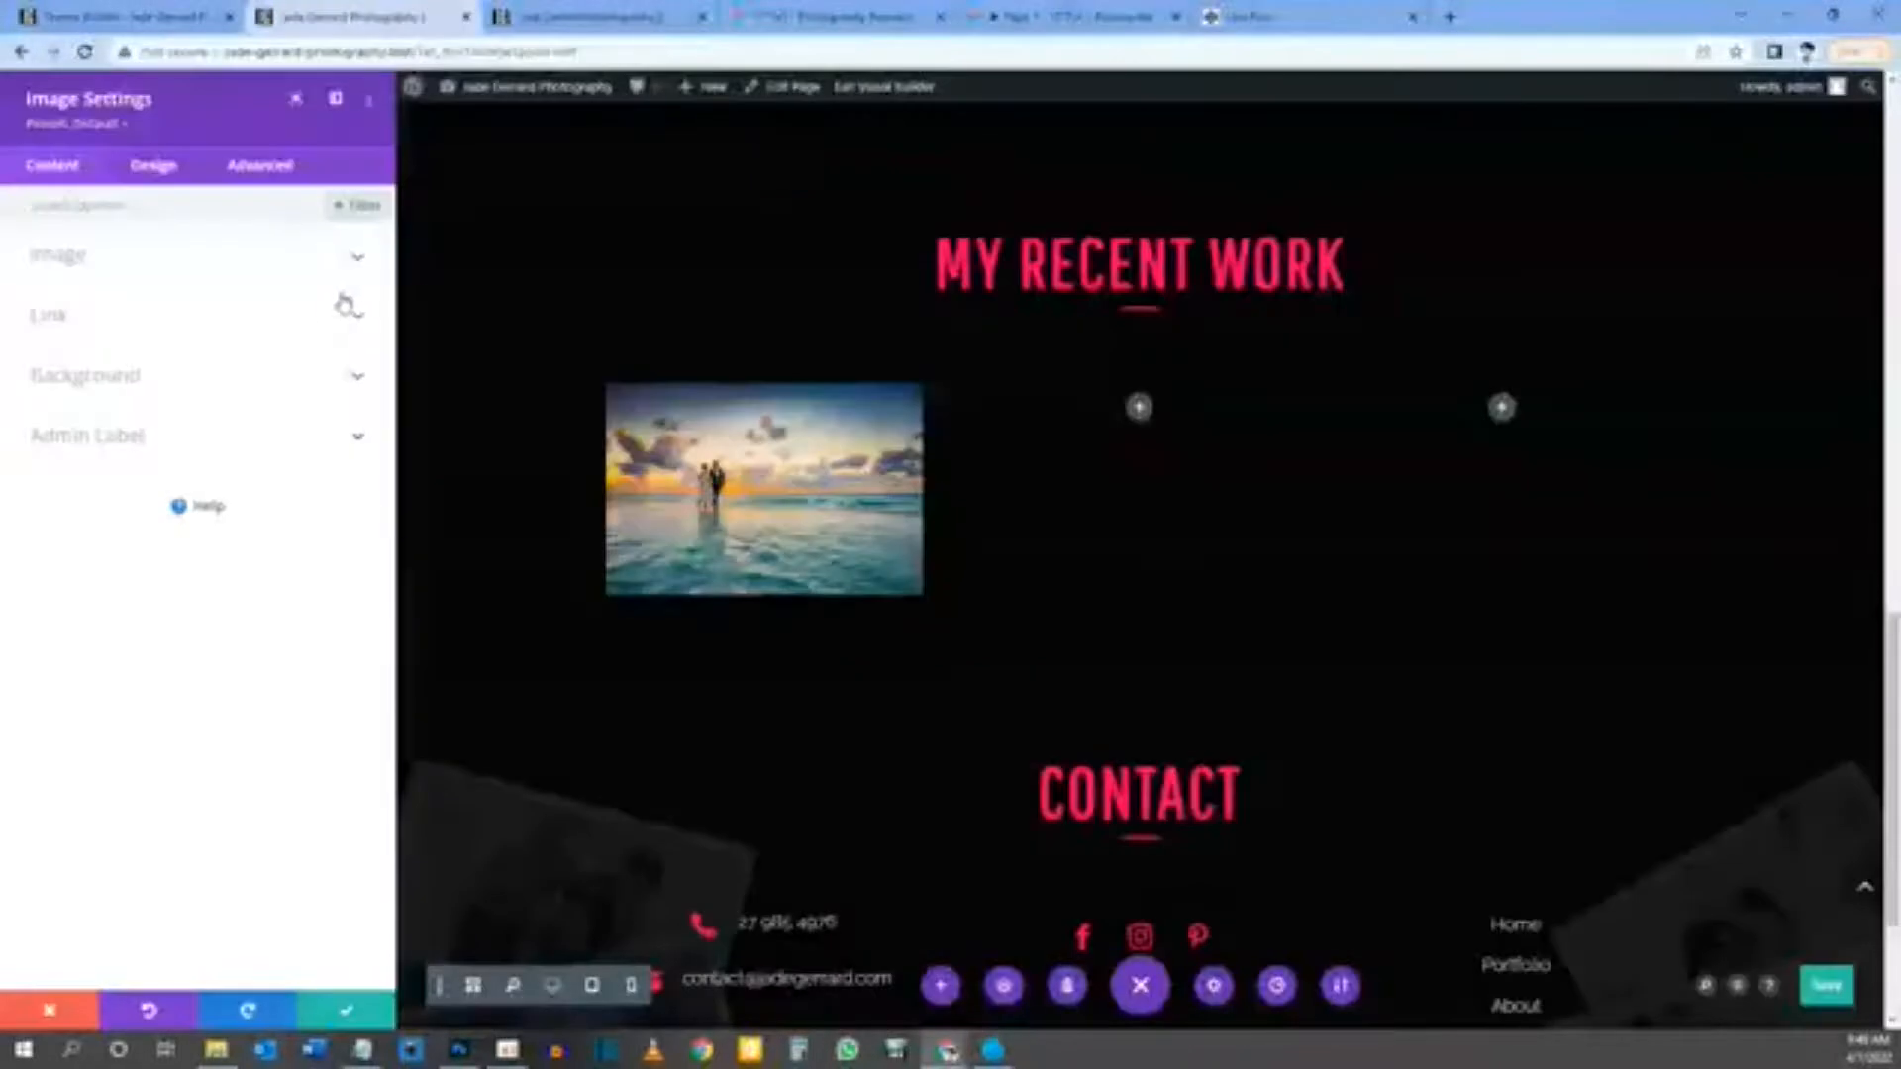
click(53, 315)
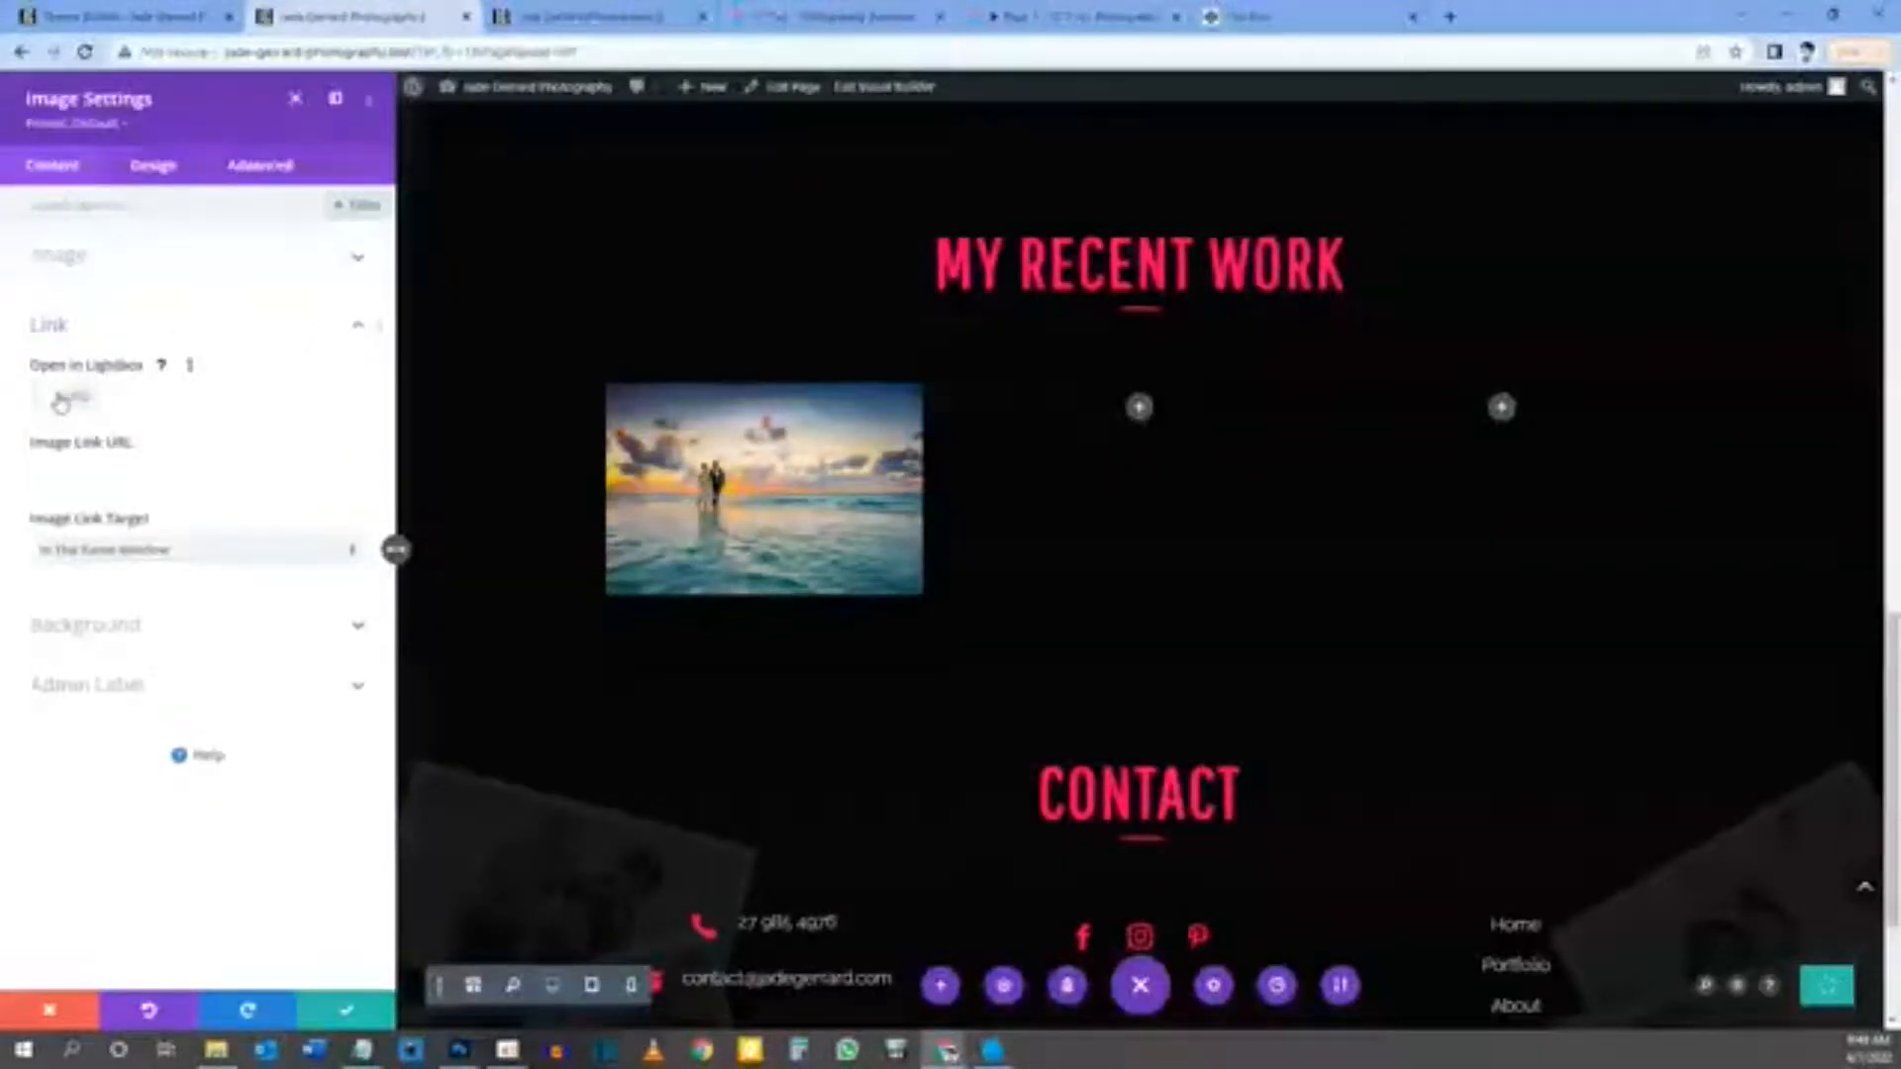
click(61, 398)
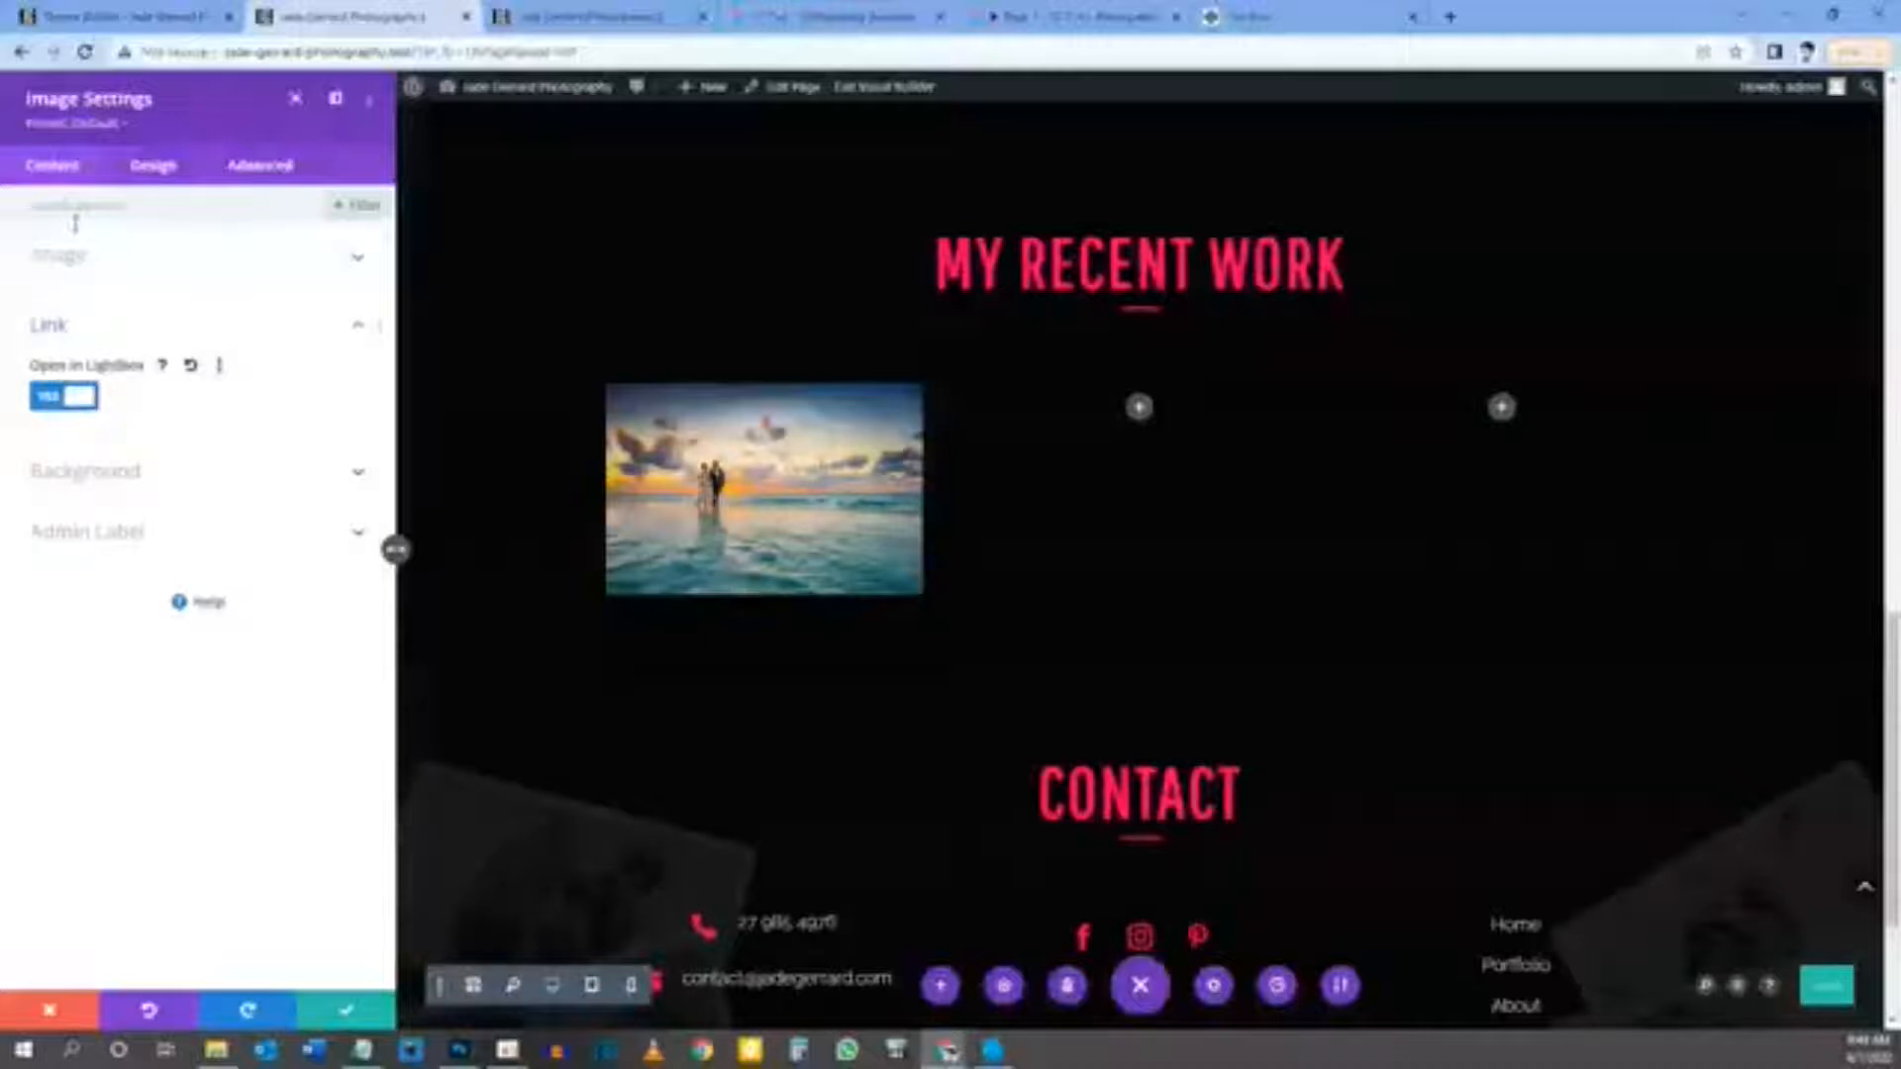
Step: Turn on the wedding photo's image overlay and check the zoom icon's look in the Figma prototype
click(151, 178)
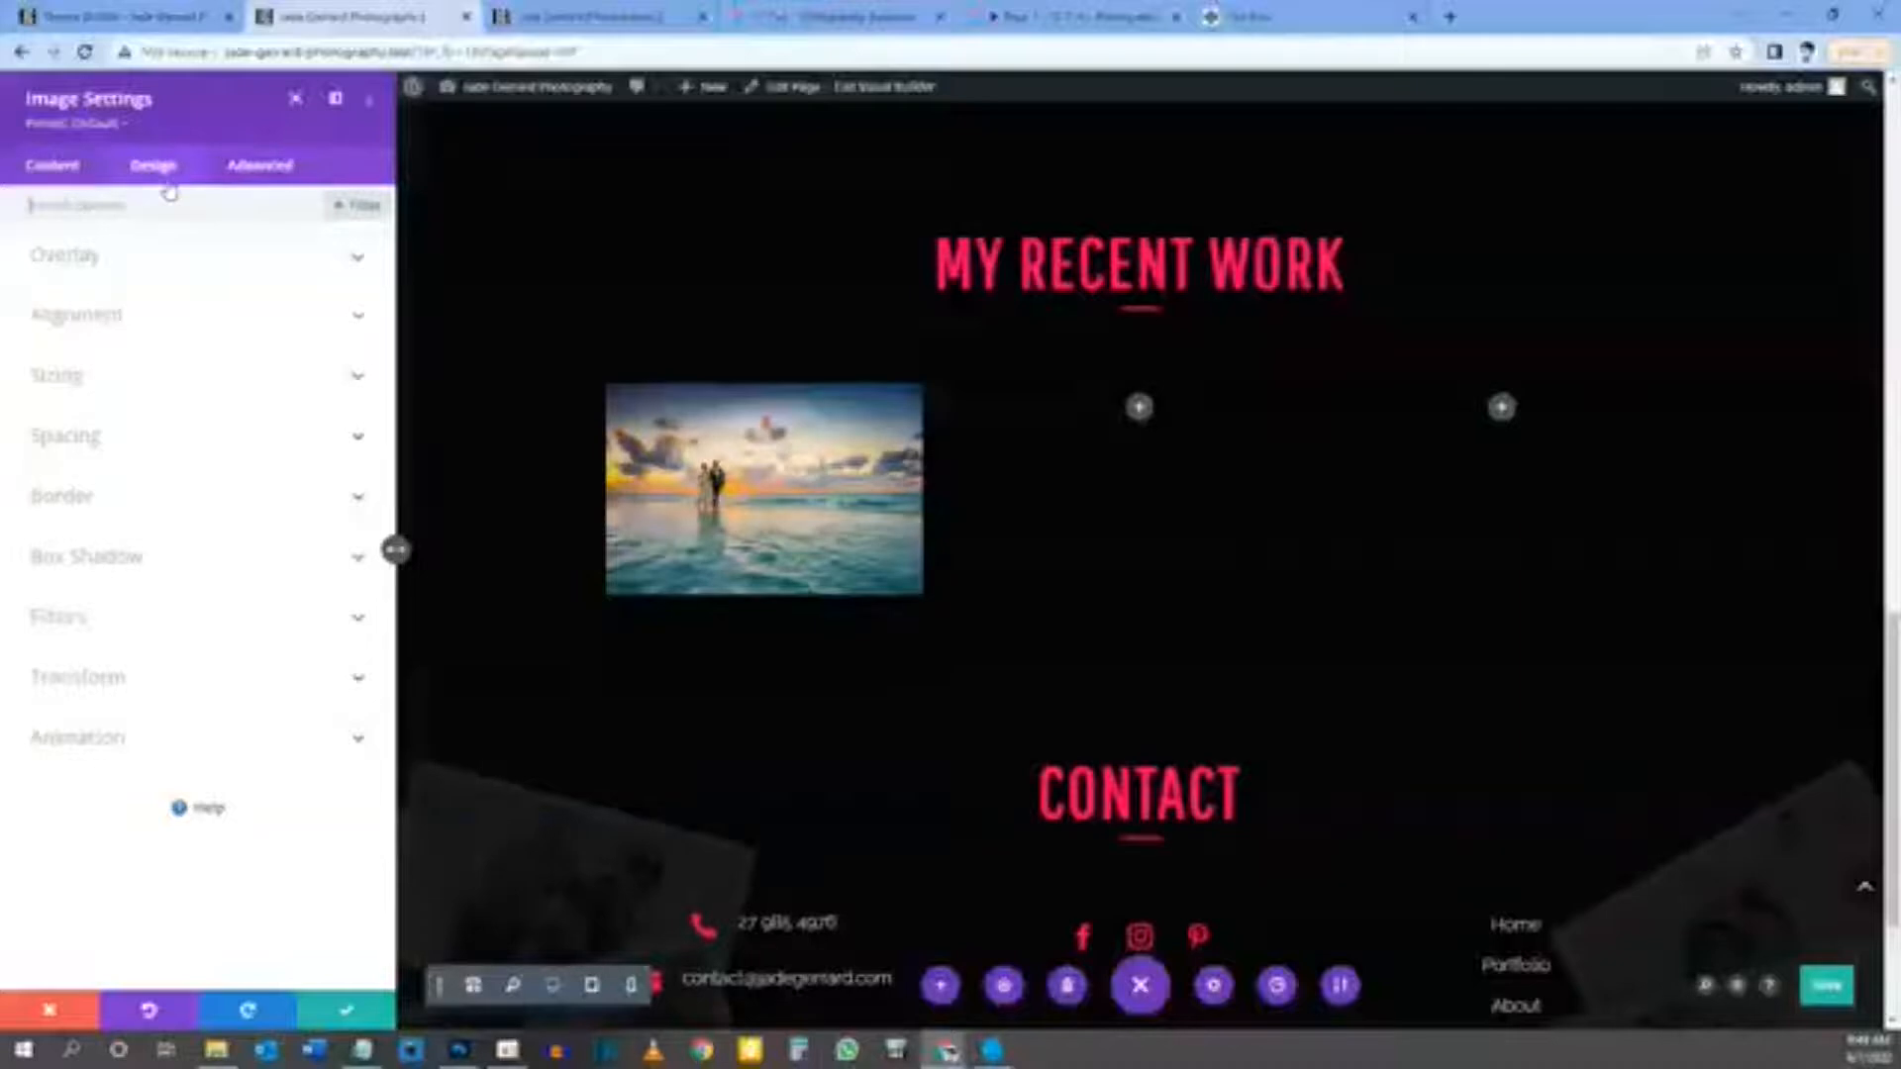
click(114, 260)
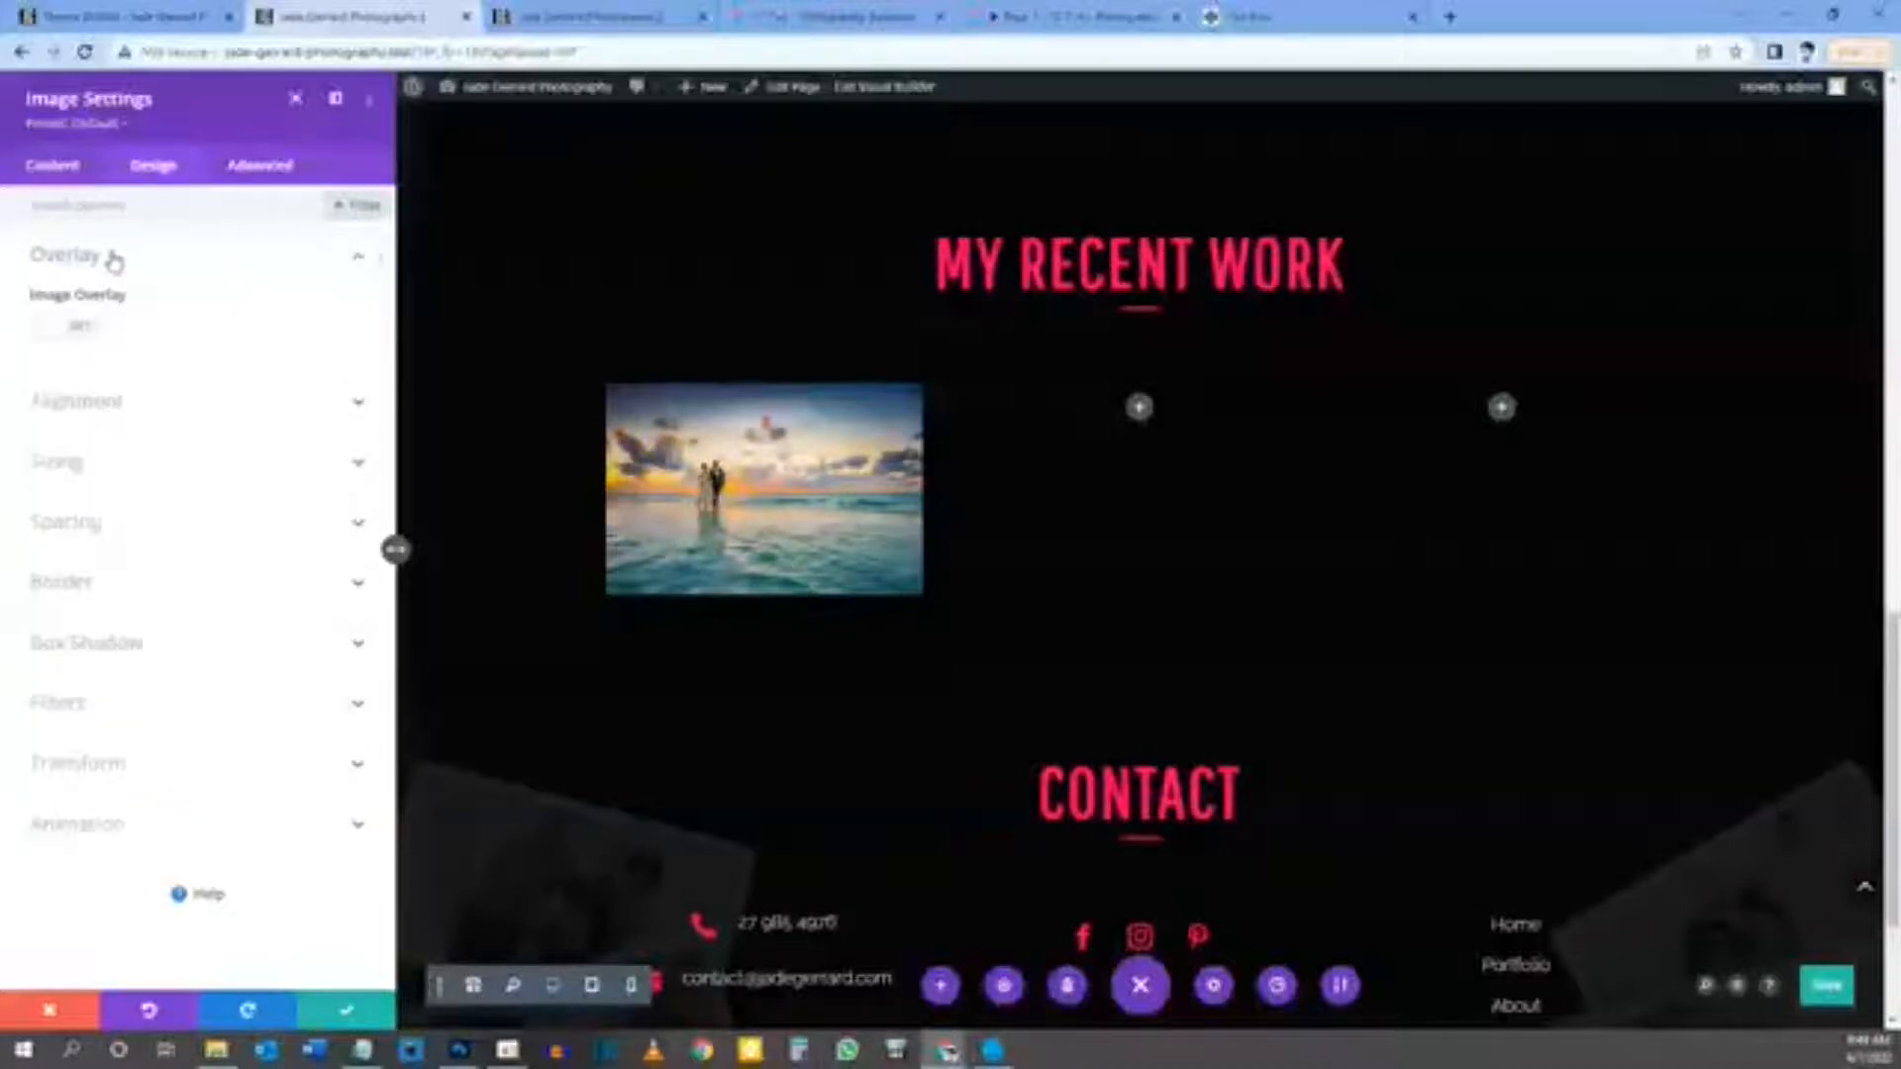
click(86, 328)
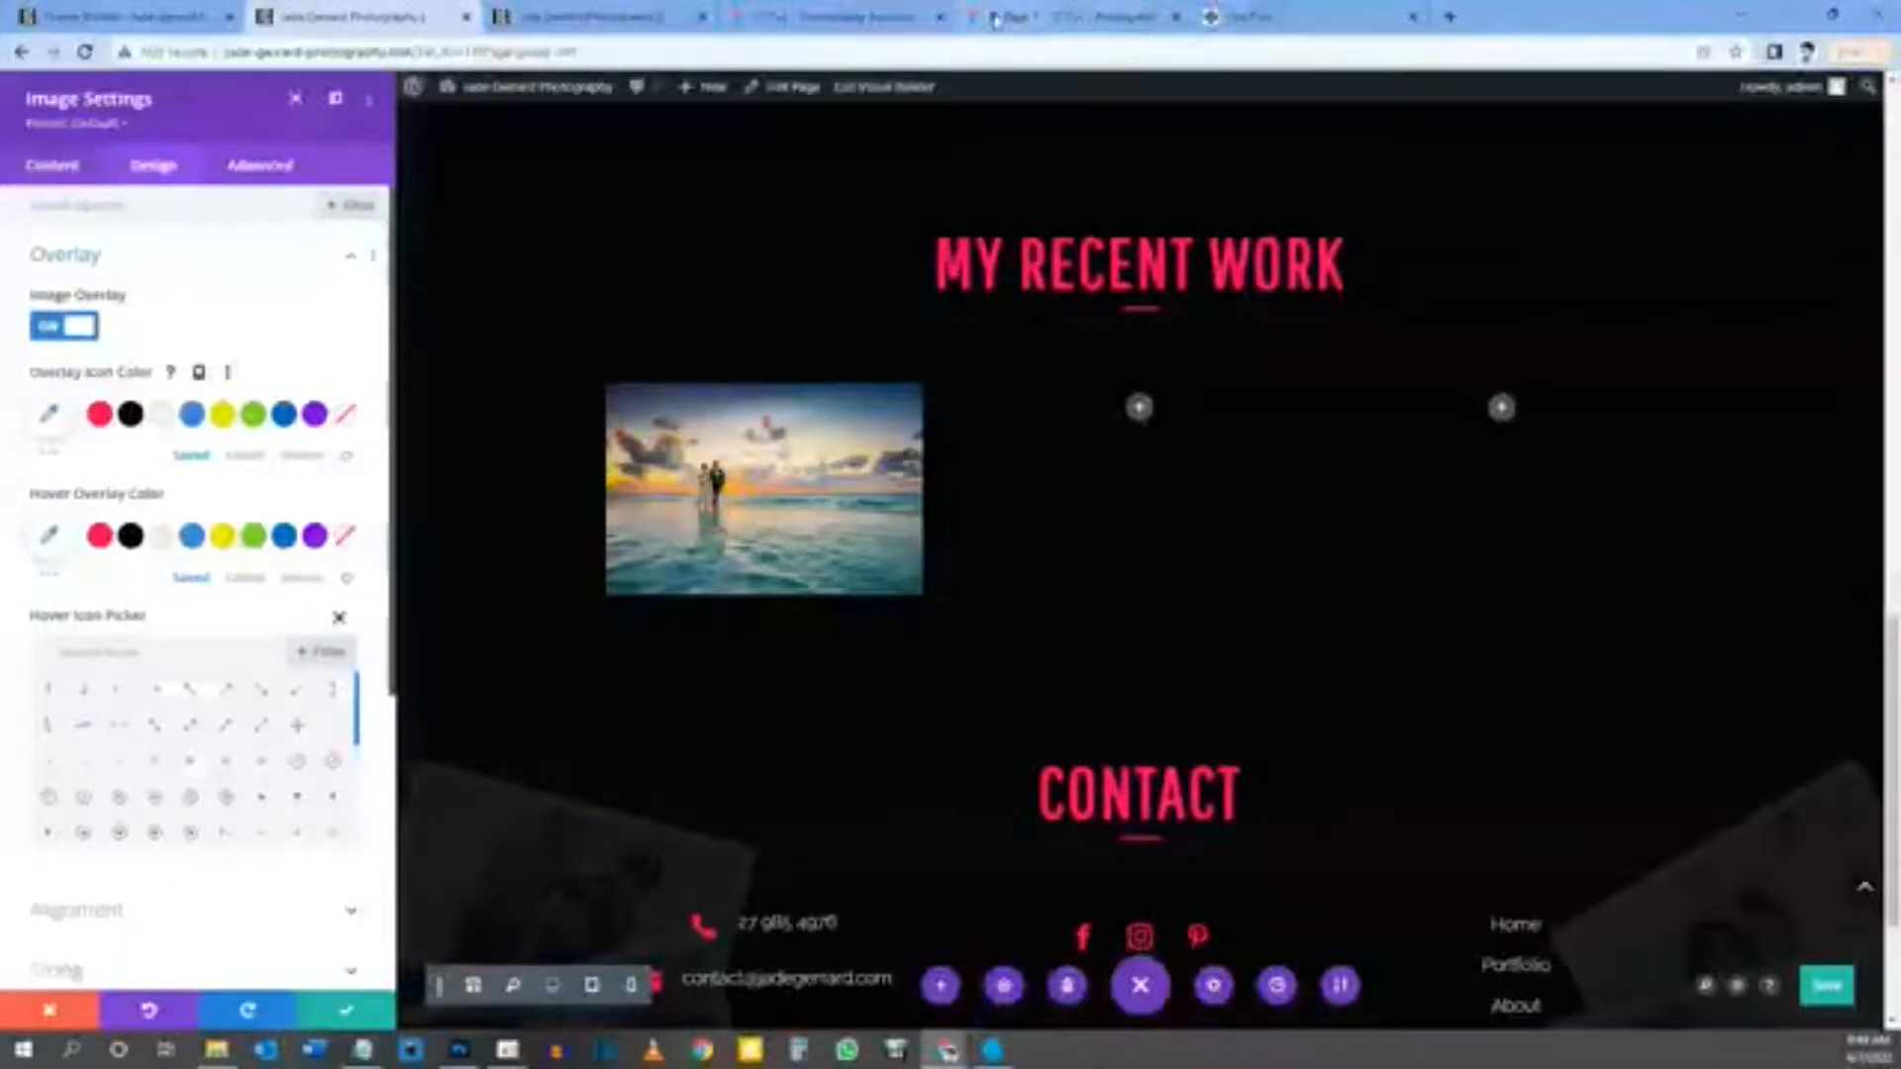
click(1060, 17)
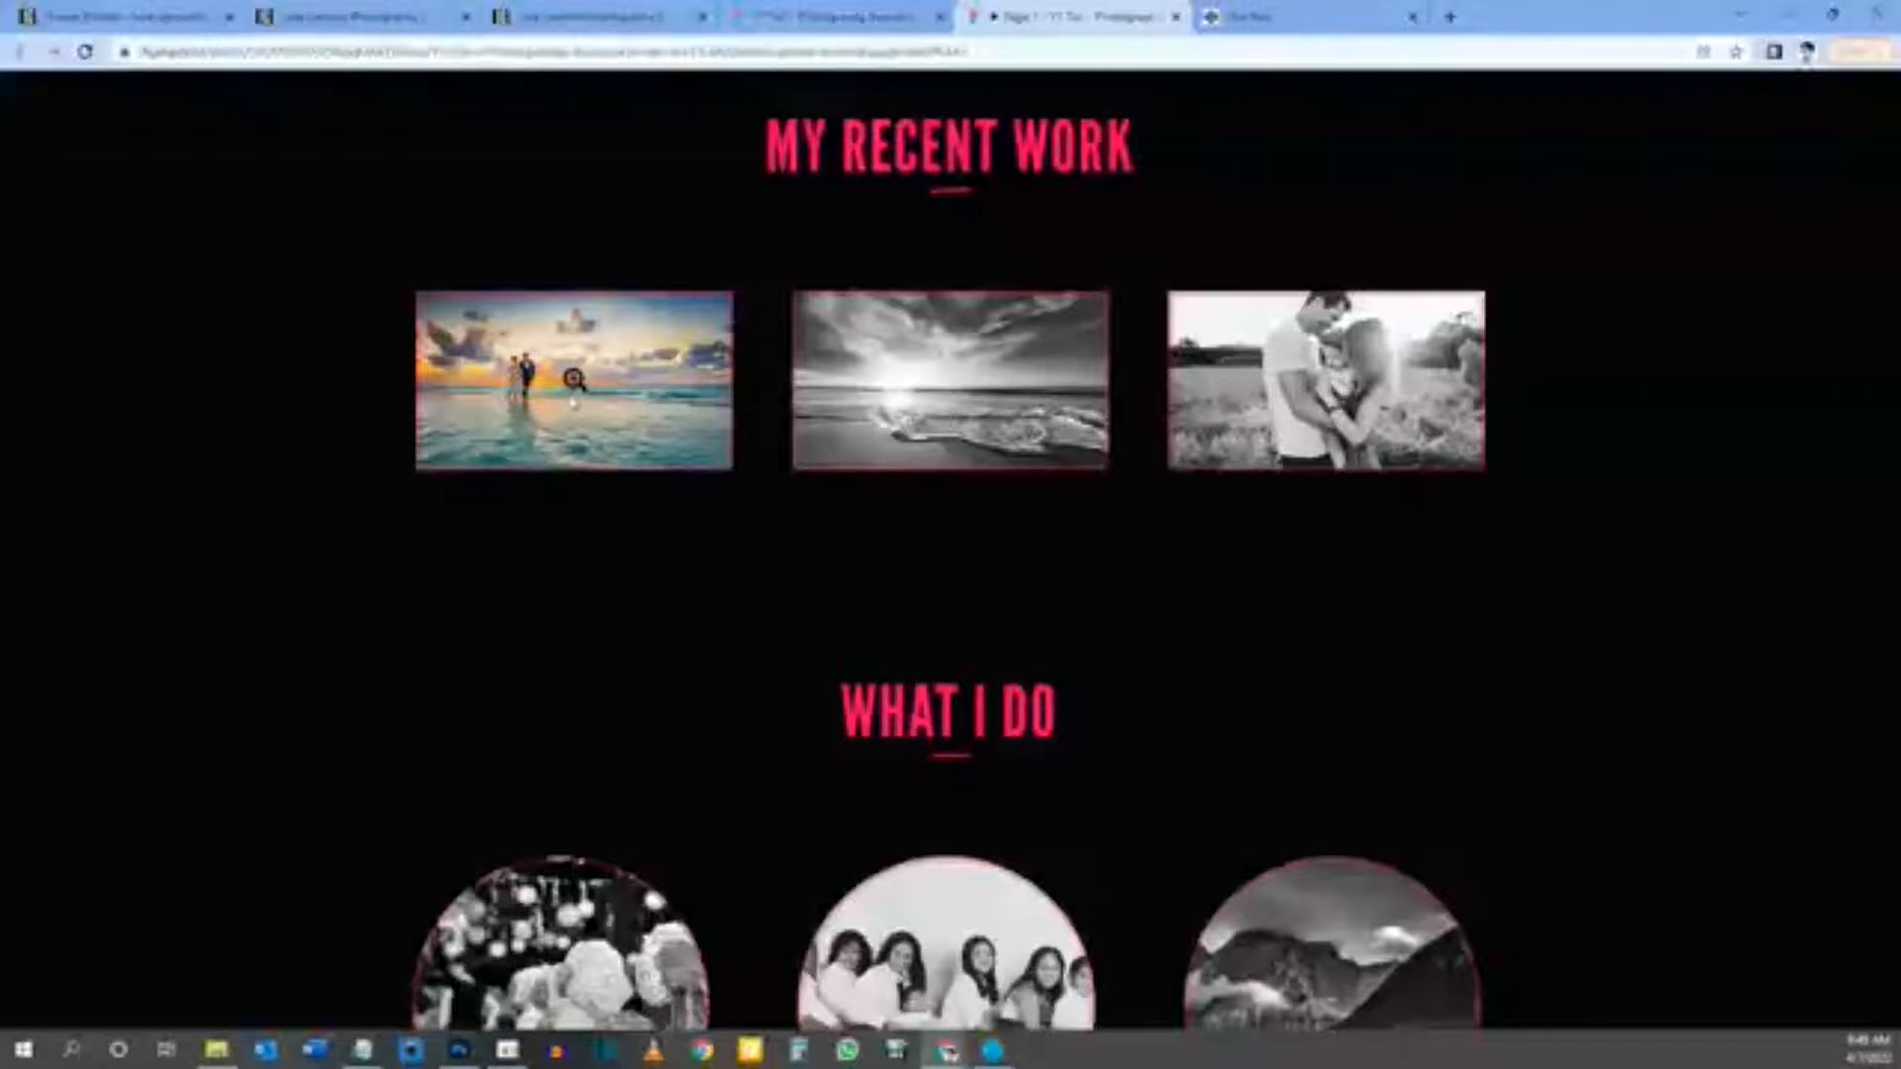
click(387, 14)
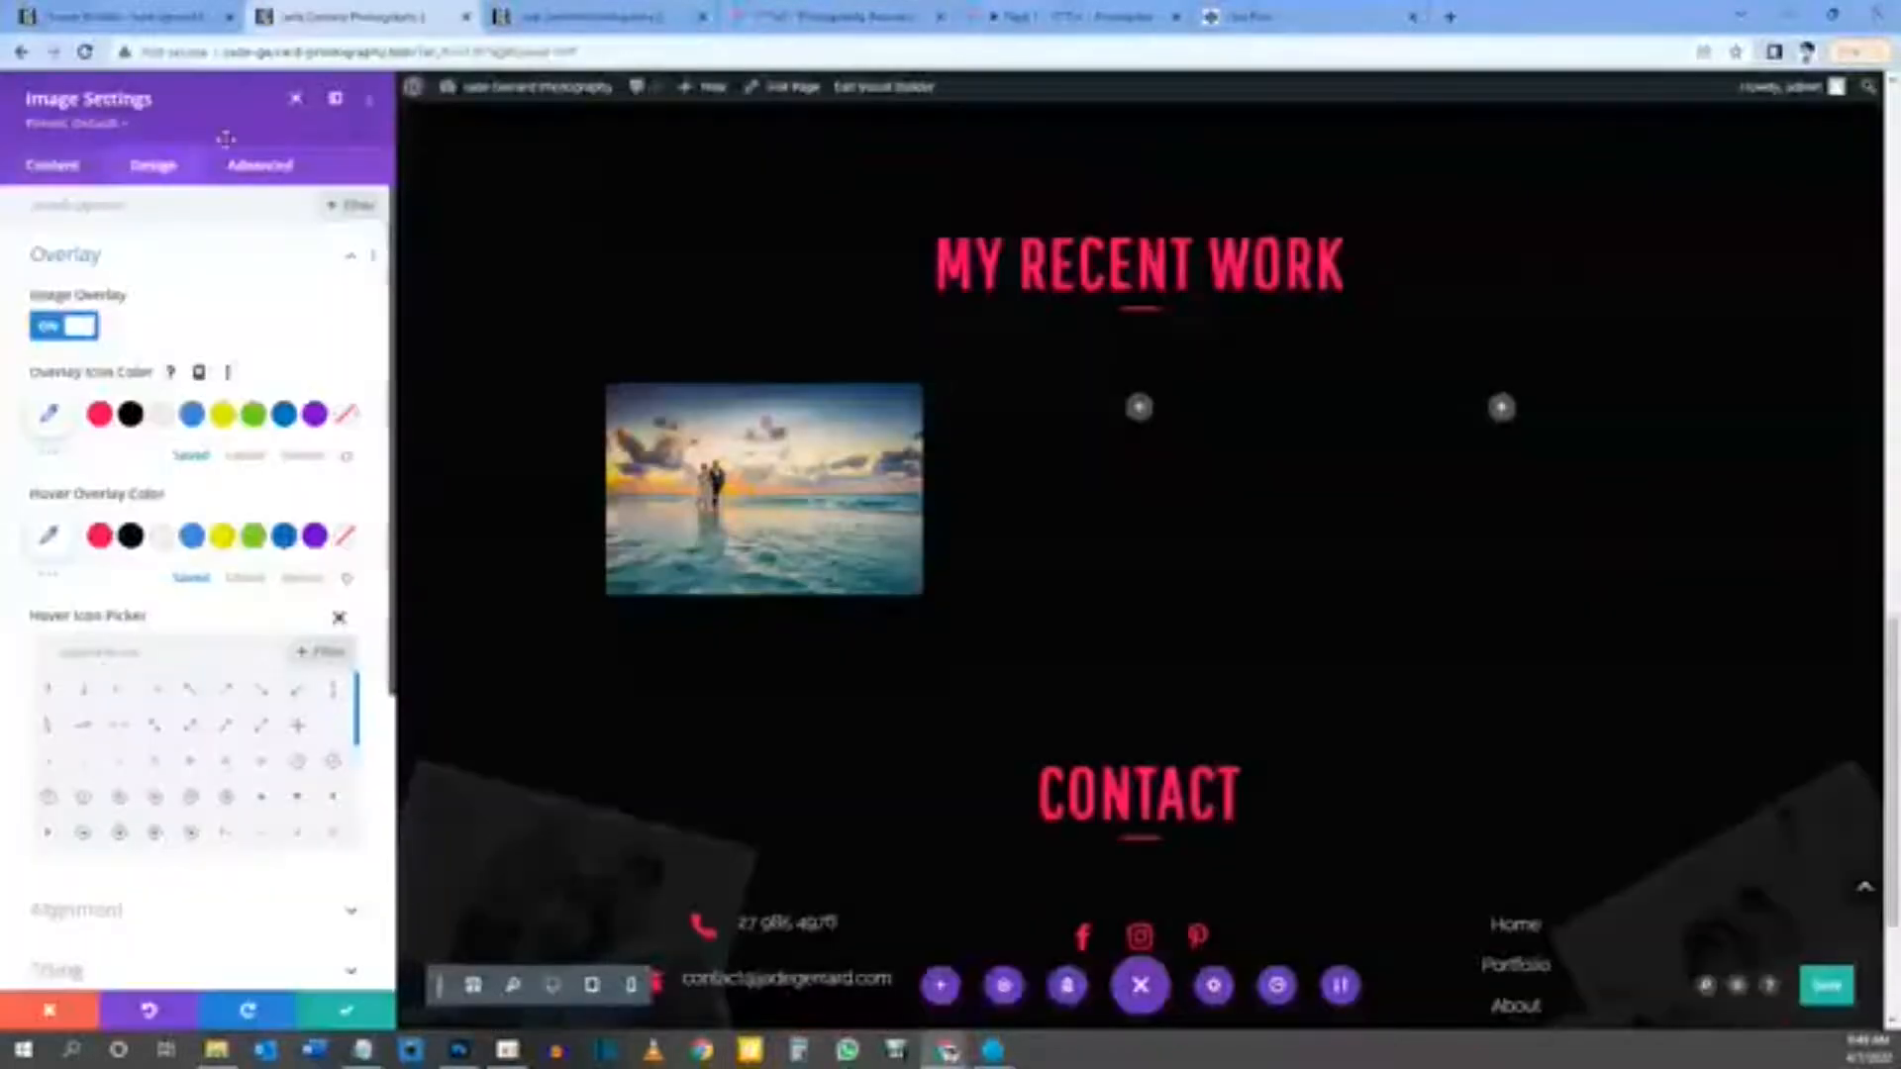
Step: Set the wedding photo's overlay icon color to black and its hover overlay color to transparent
click(129, 415)
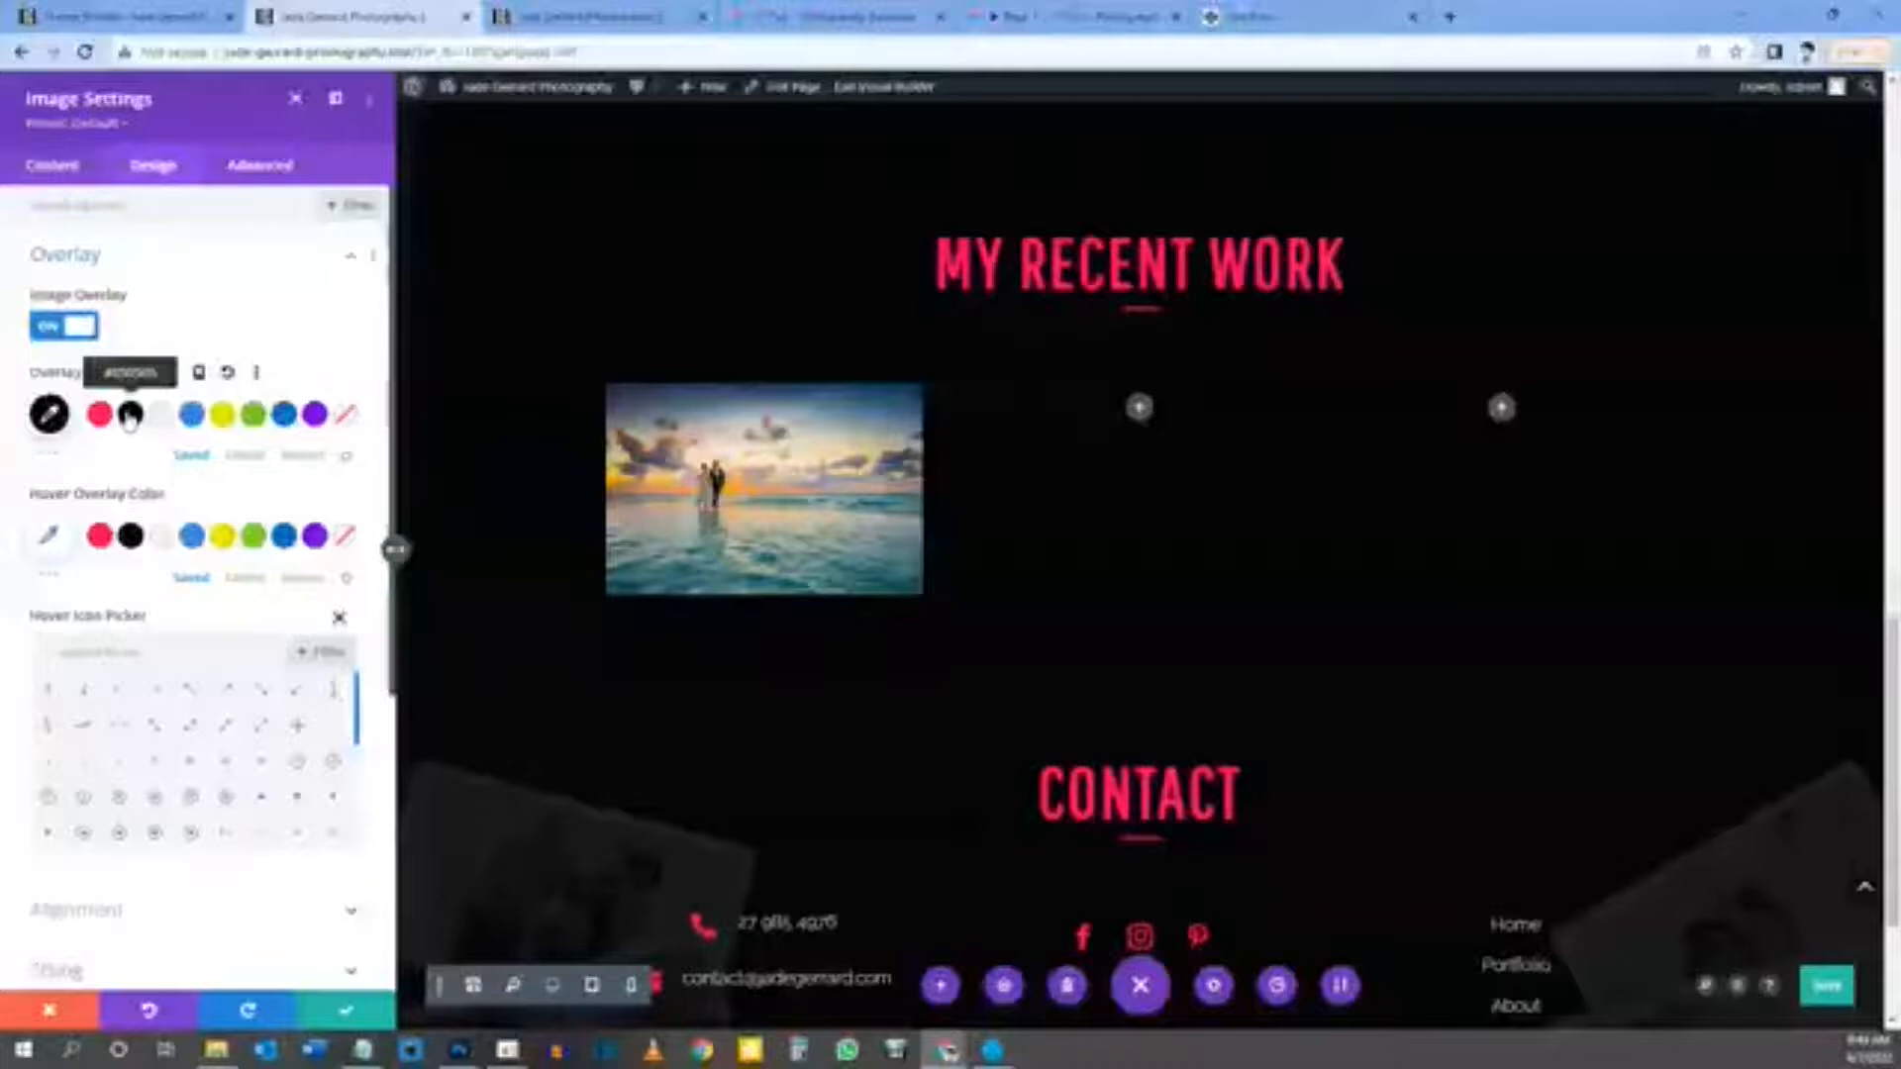
mouse_move(771, 507)
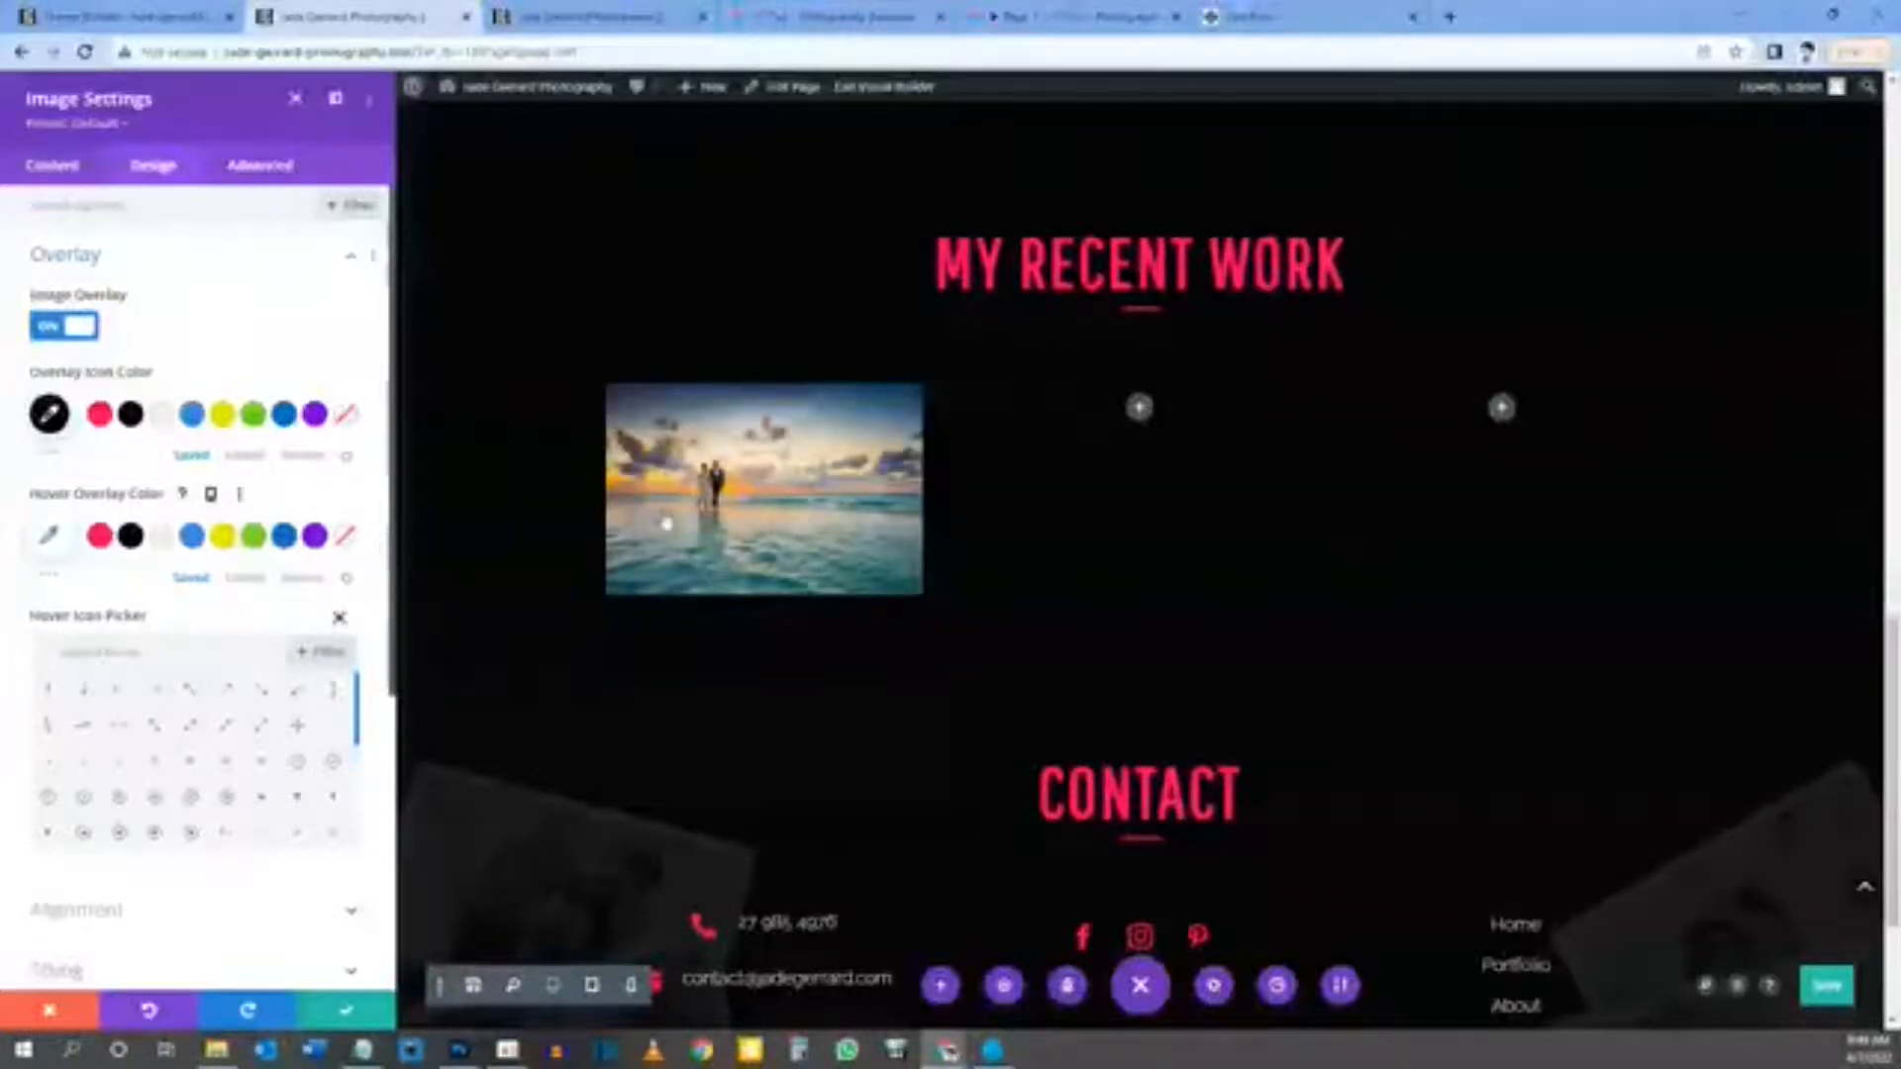
mouse_move(669, 519)
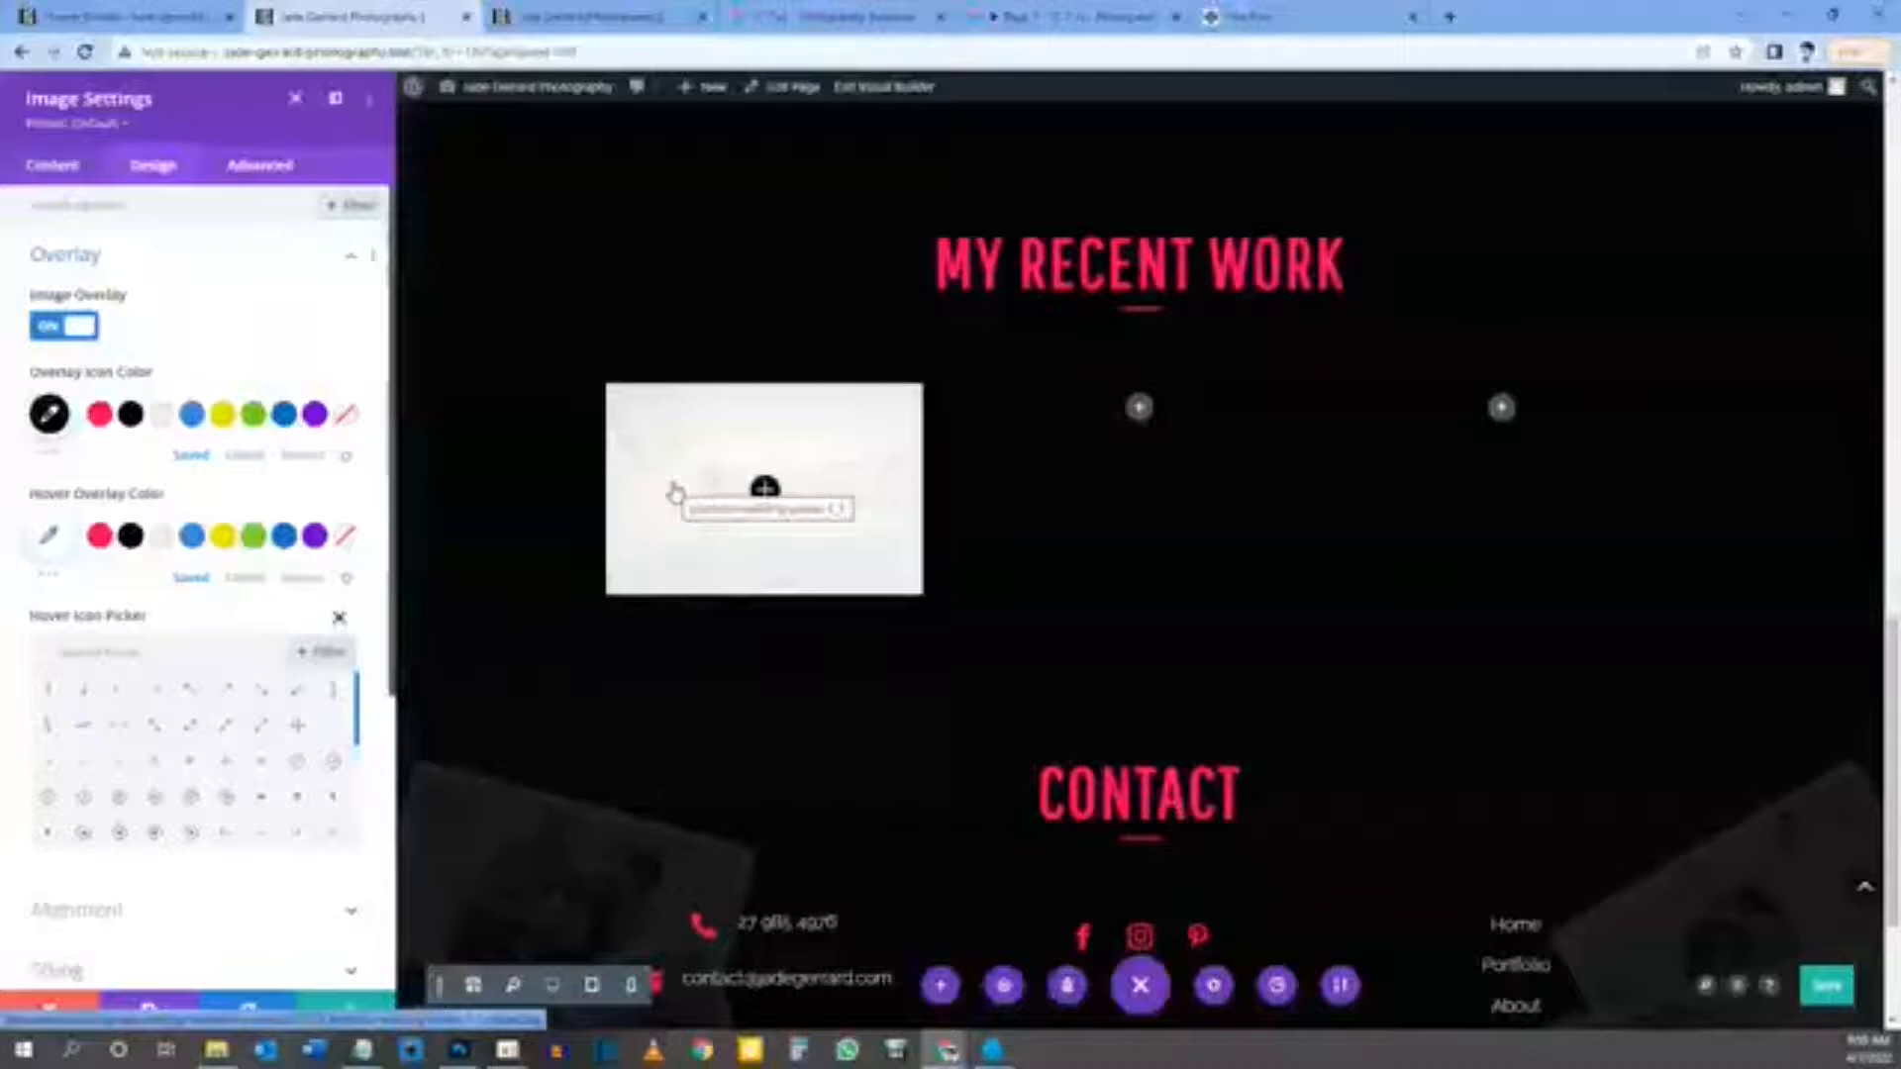
click(345, 536)
mouse_move(764, 490)
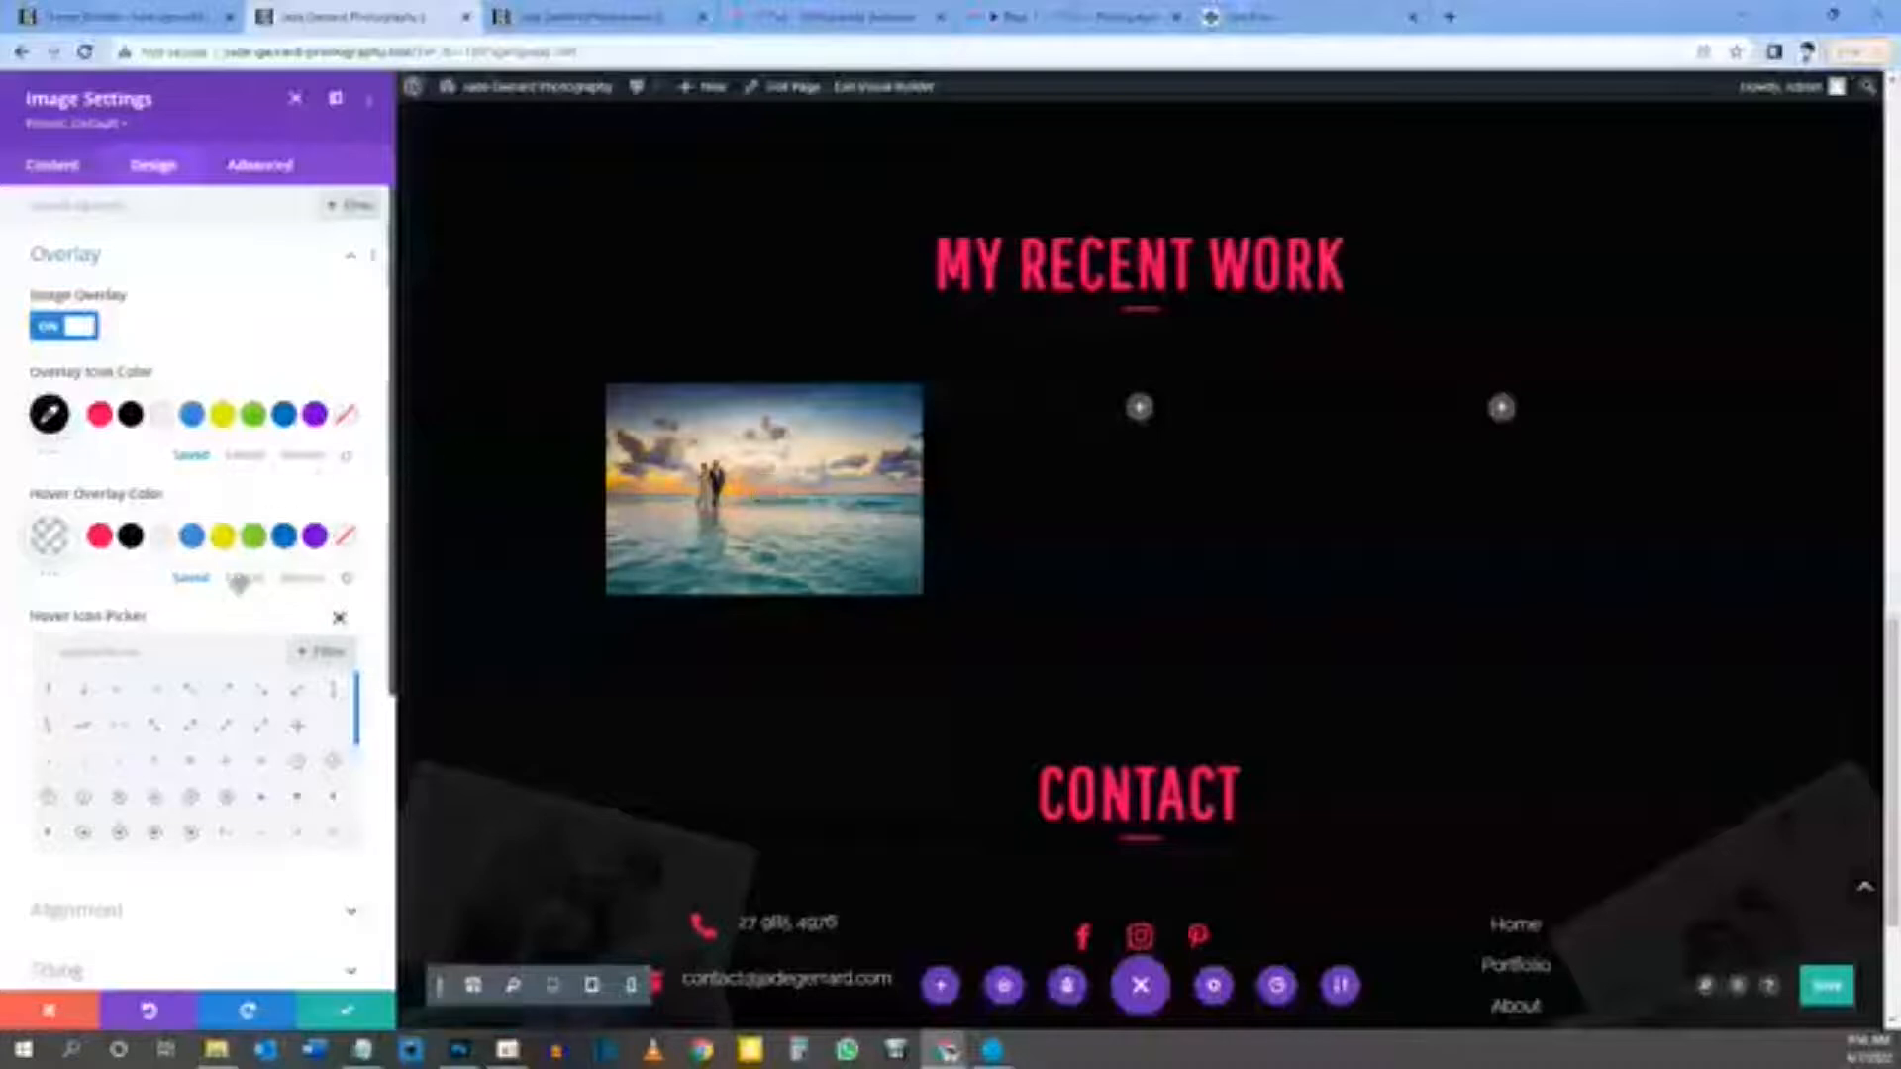
Step: Find the hover icons matching "search", choose the magnifier with a plus, and compare the wedding photo with the Figma prototype
click(172, 645)
text(search)
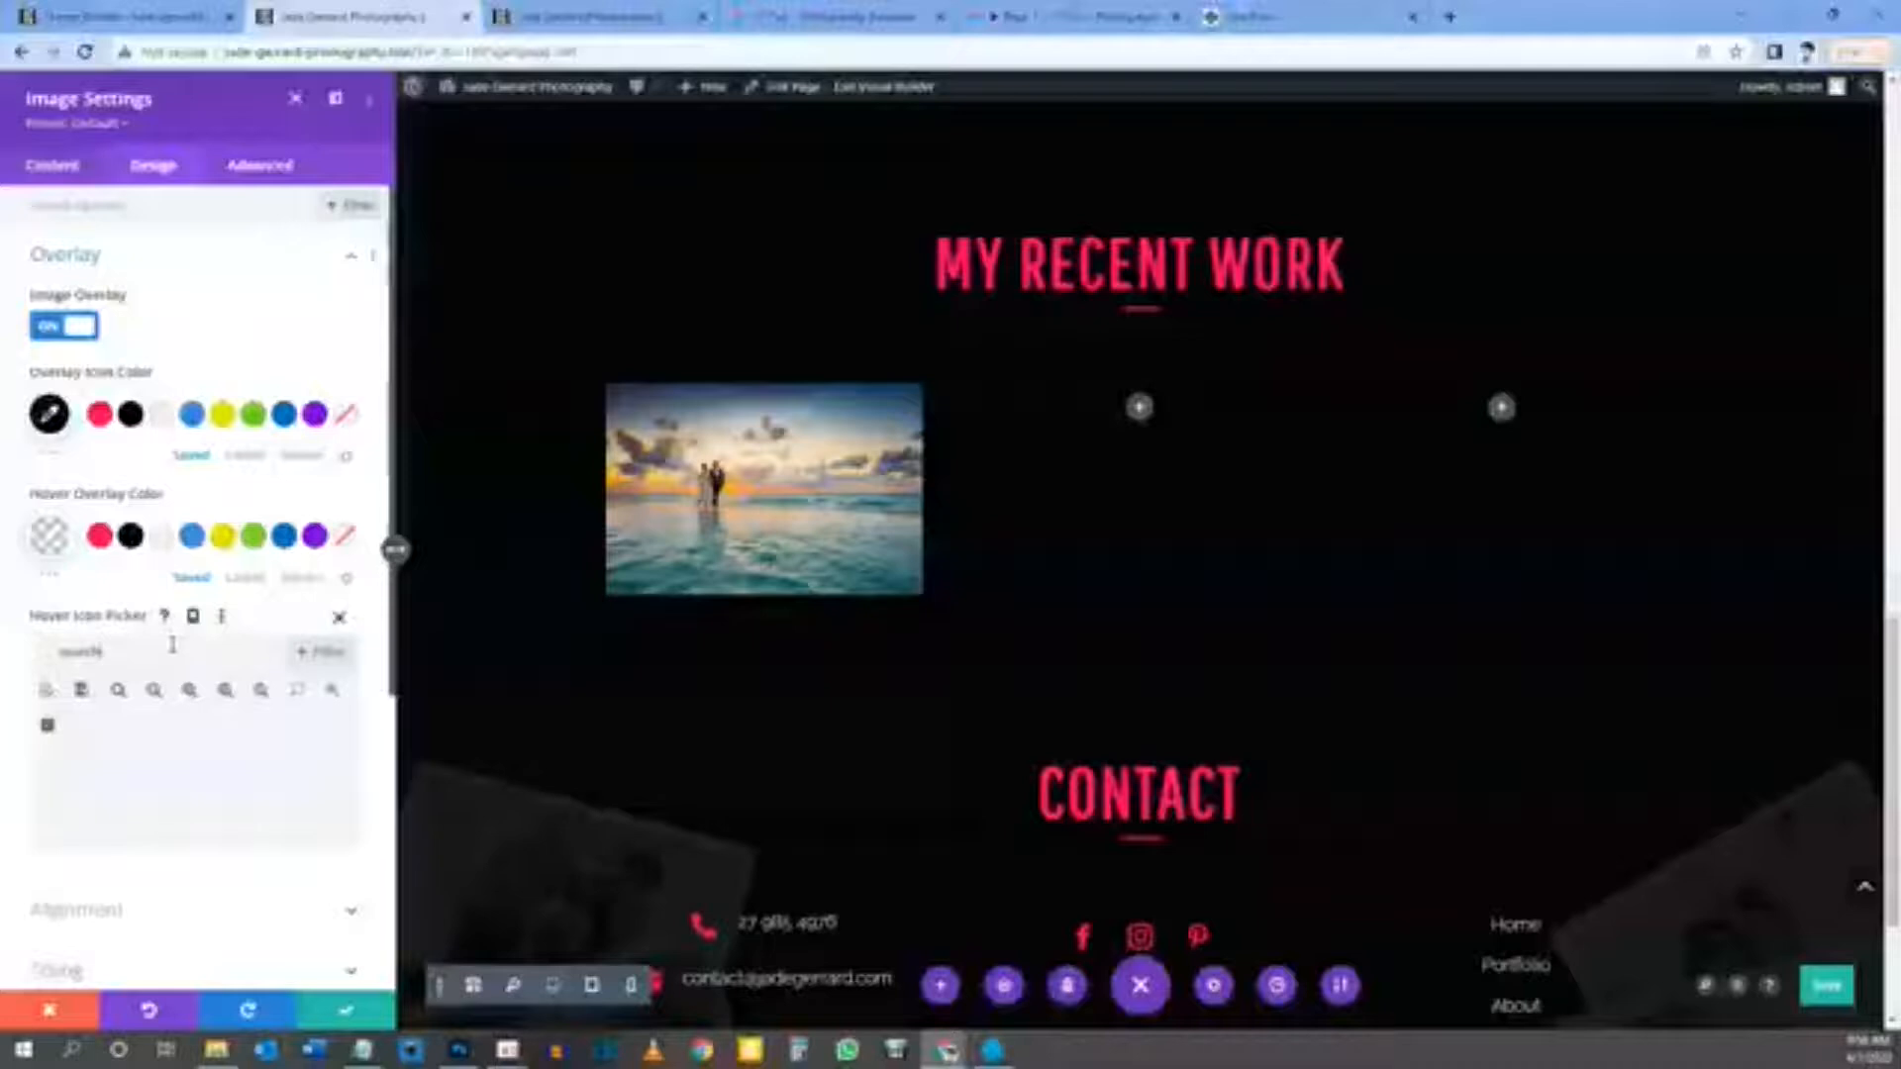
click(189, 693)
mouse_move(769, 505)
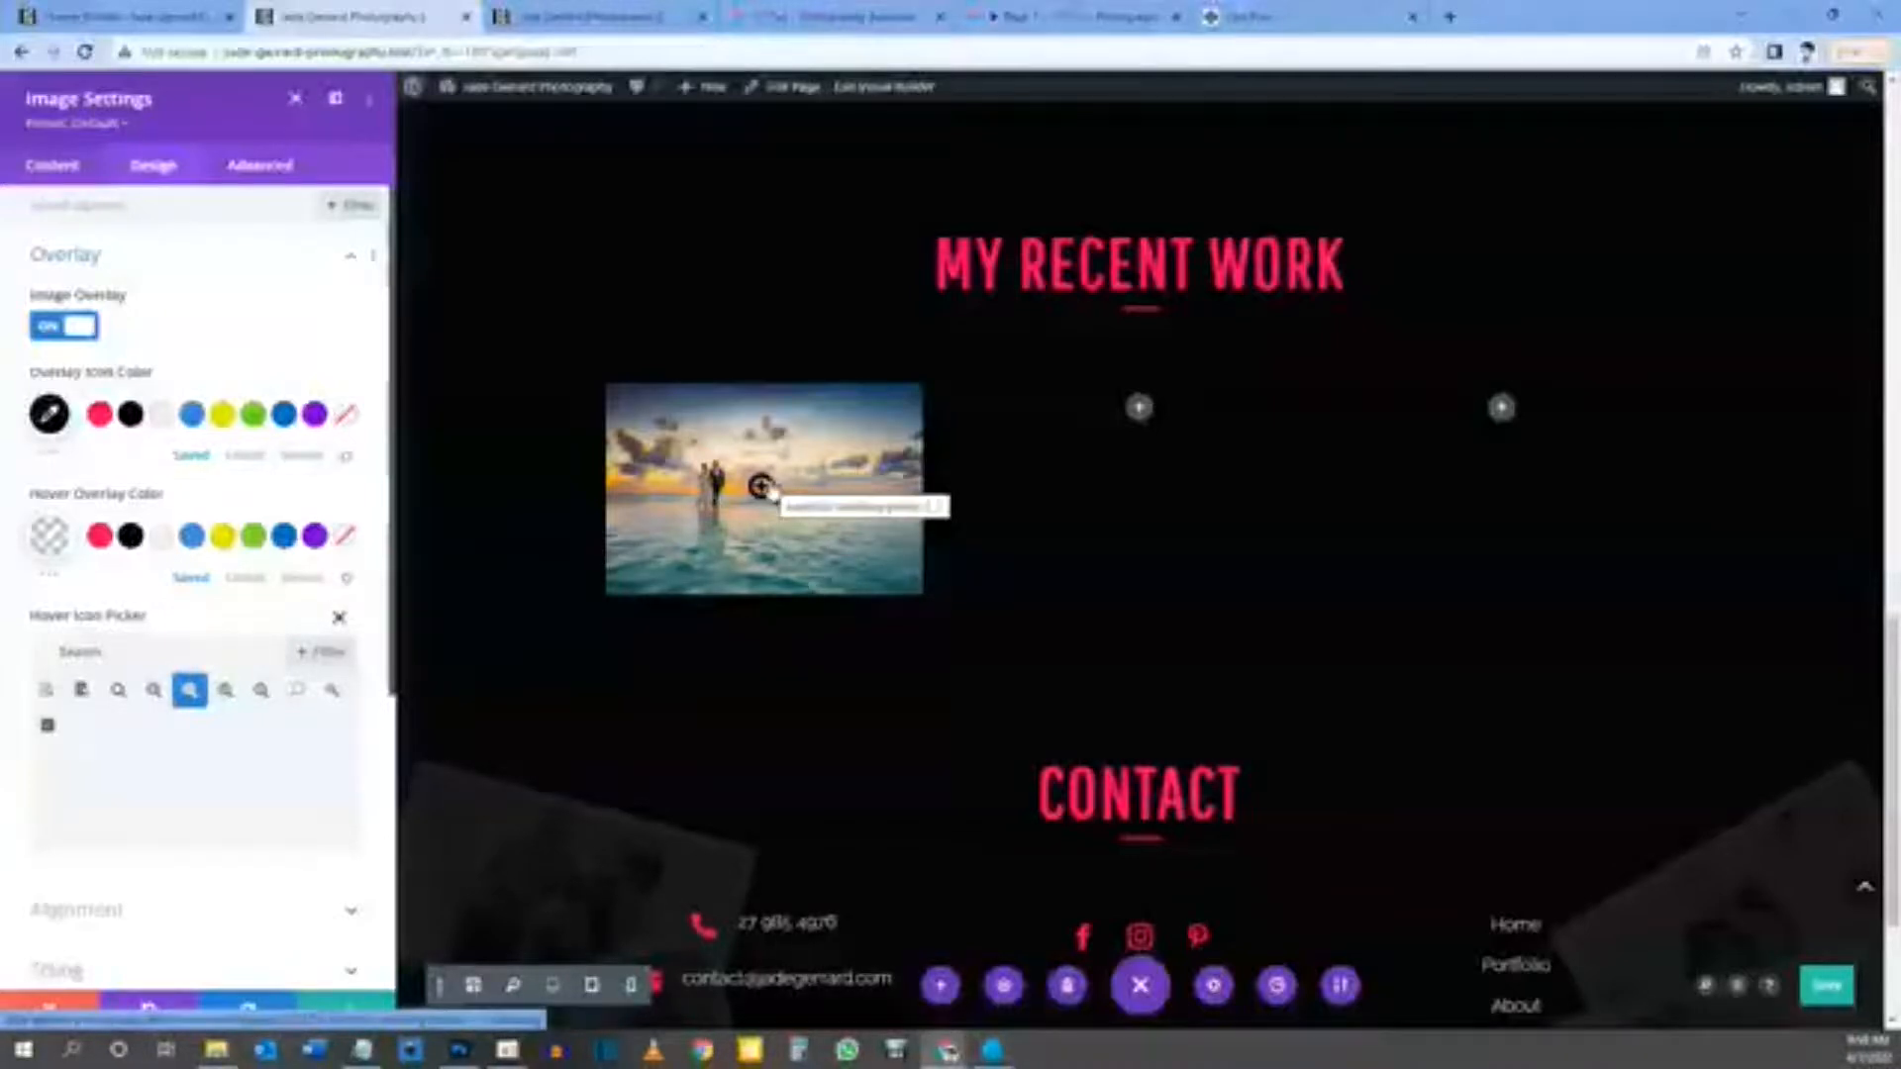
click(1072, 17)
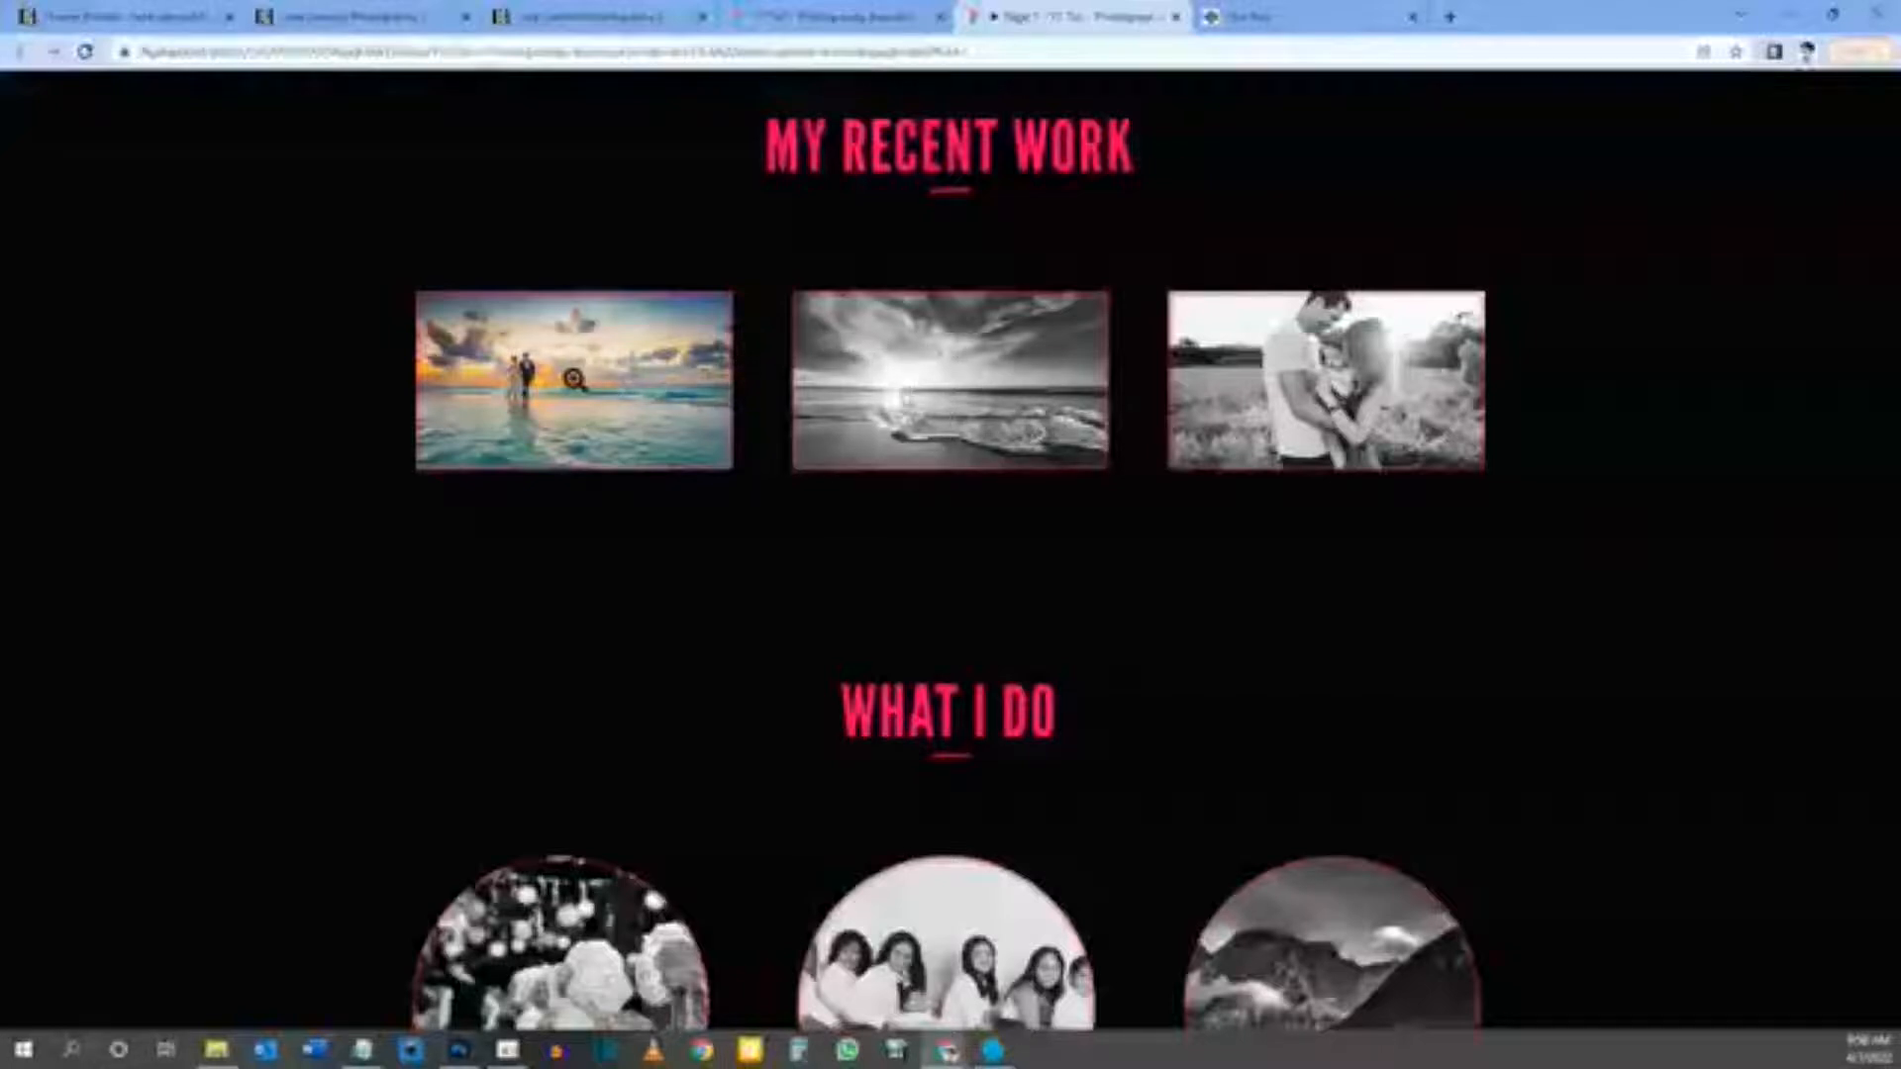
Step: Return to the Divi builder and set the wedding photo's saturation filter to 0%
click(348, 14)
scroll(148, 457, down, 3)
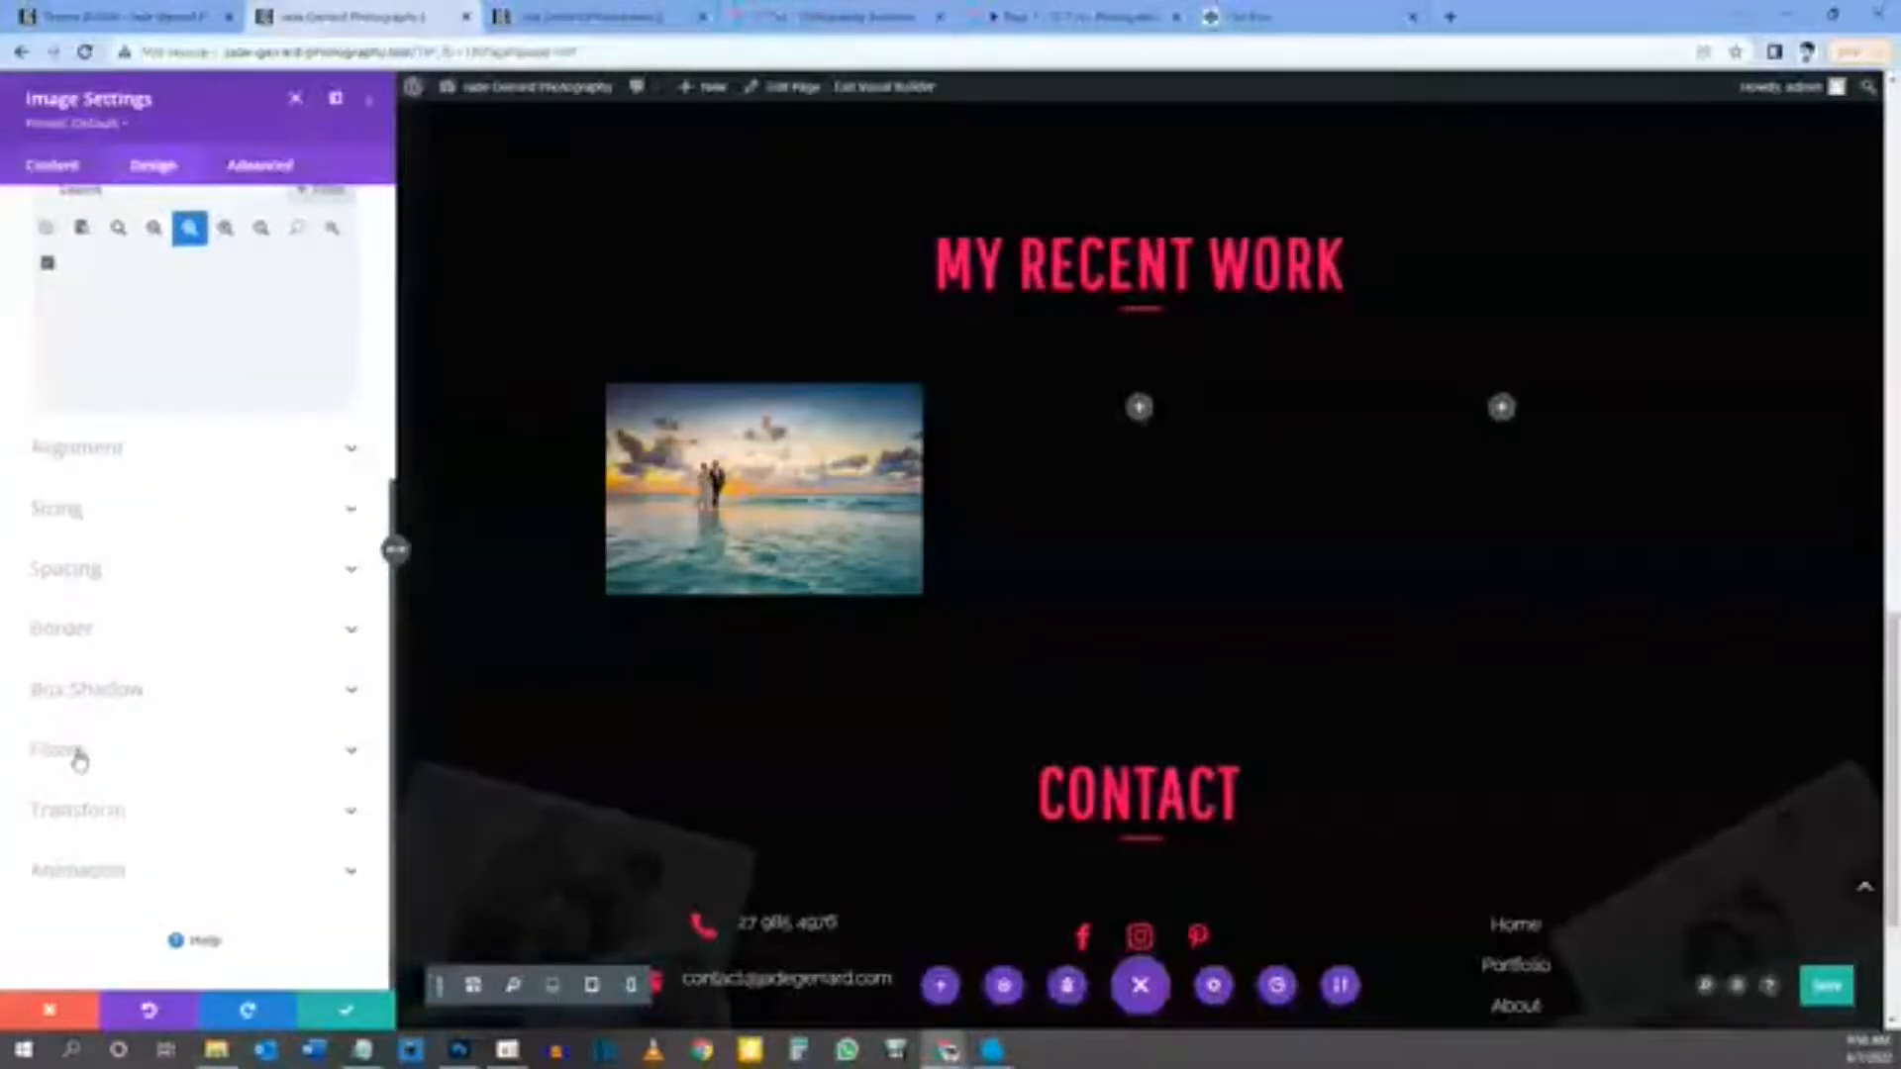
click(80, 759)
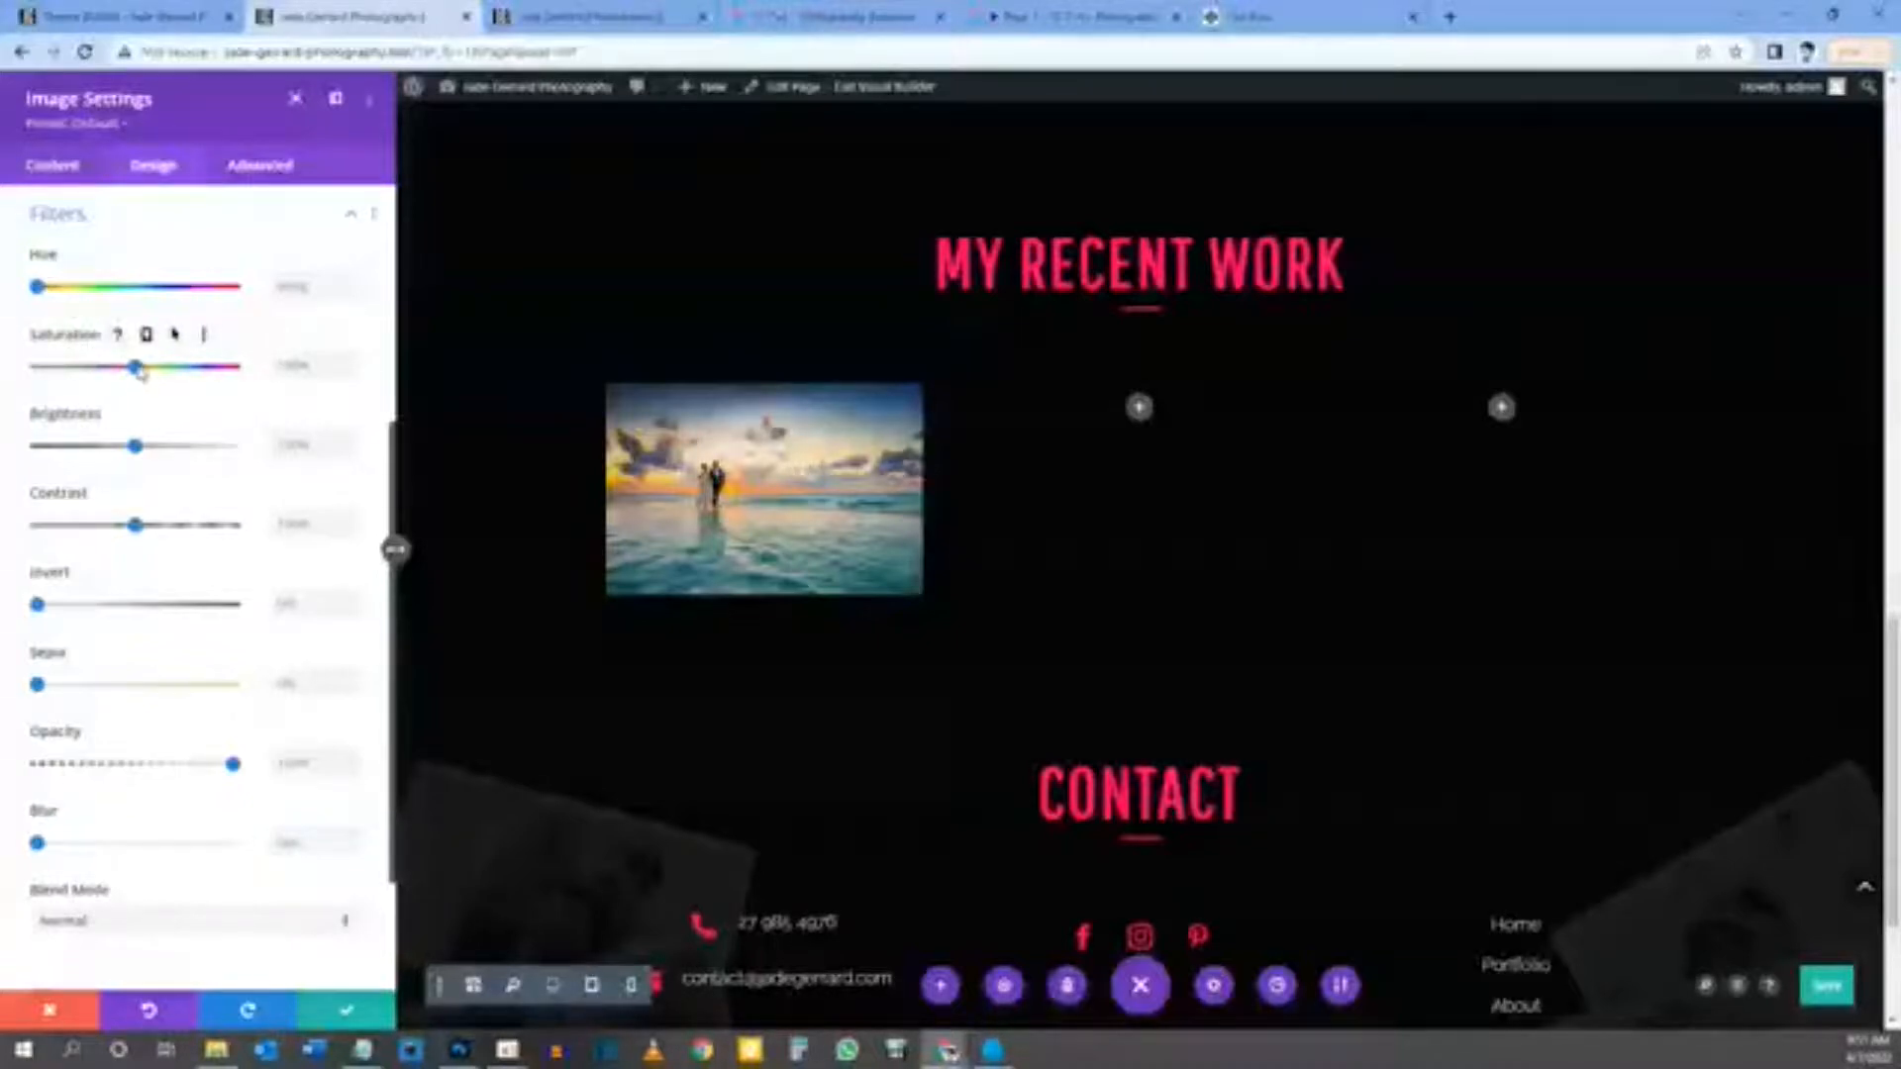
drag(132, 372, 14, 376)
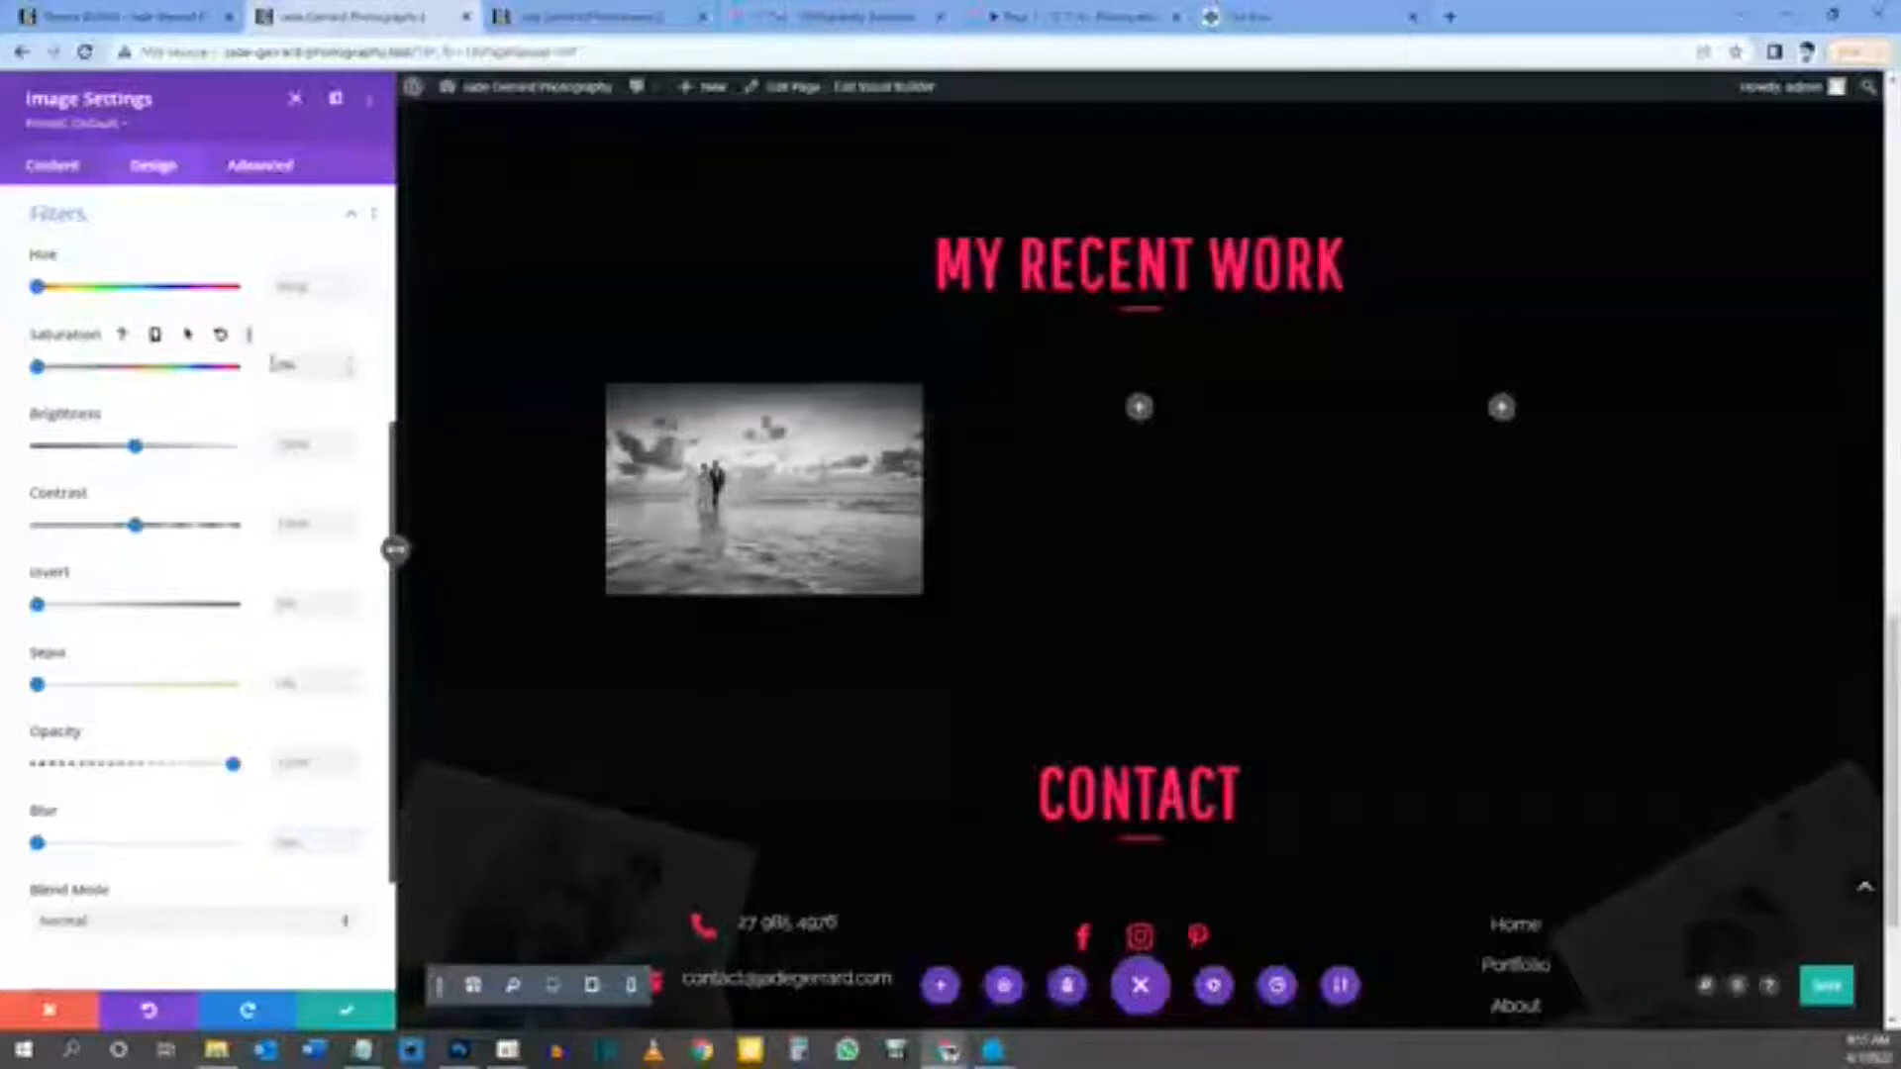
Step: Set the wedding photo's hover saturation to 100%, preview its default and hover states, and save the page
click(176, 337)
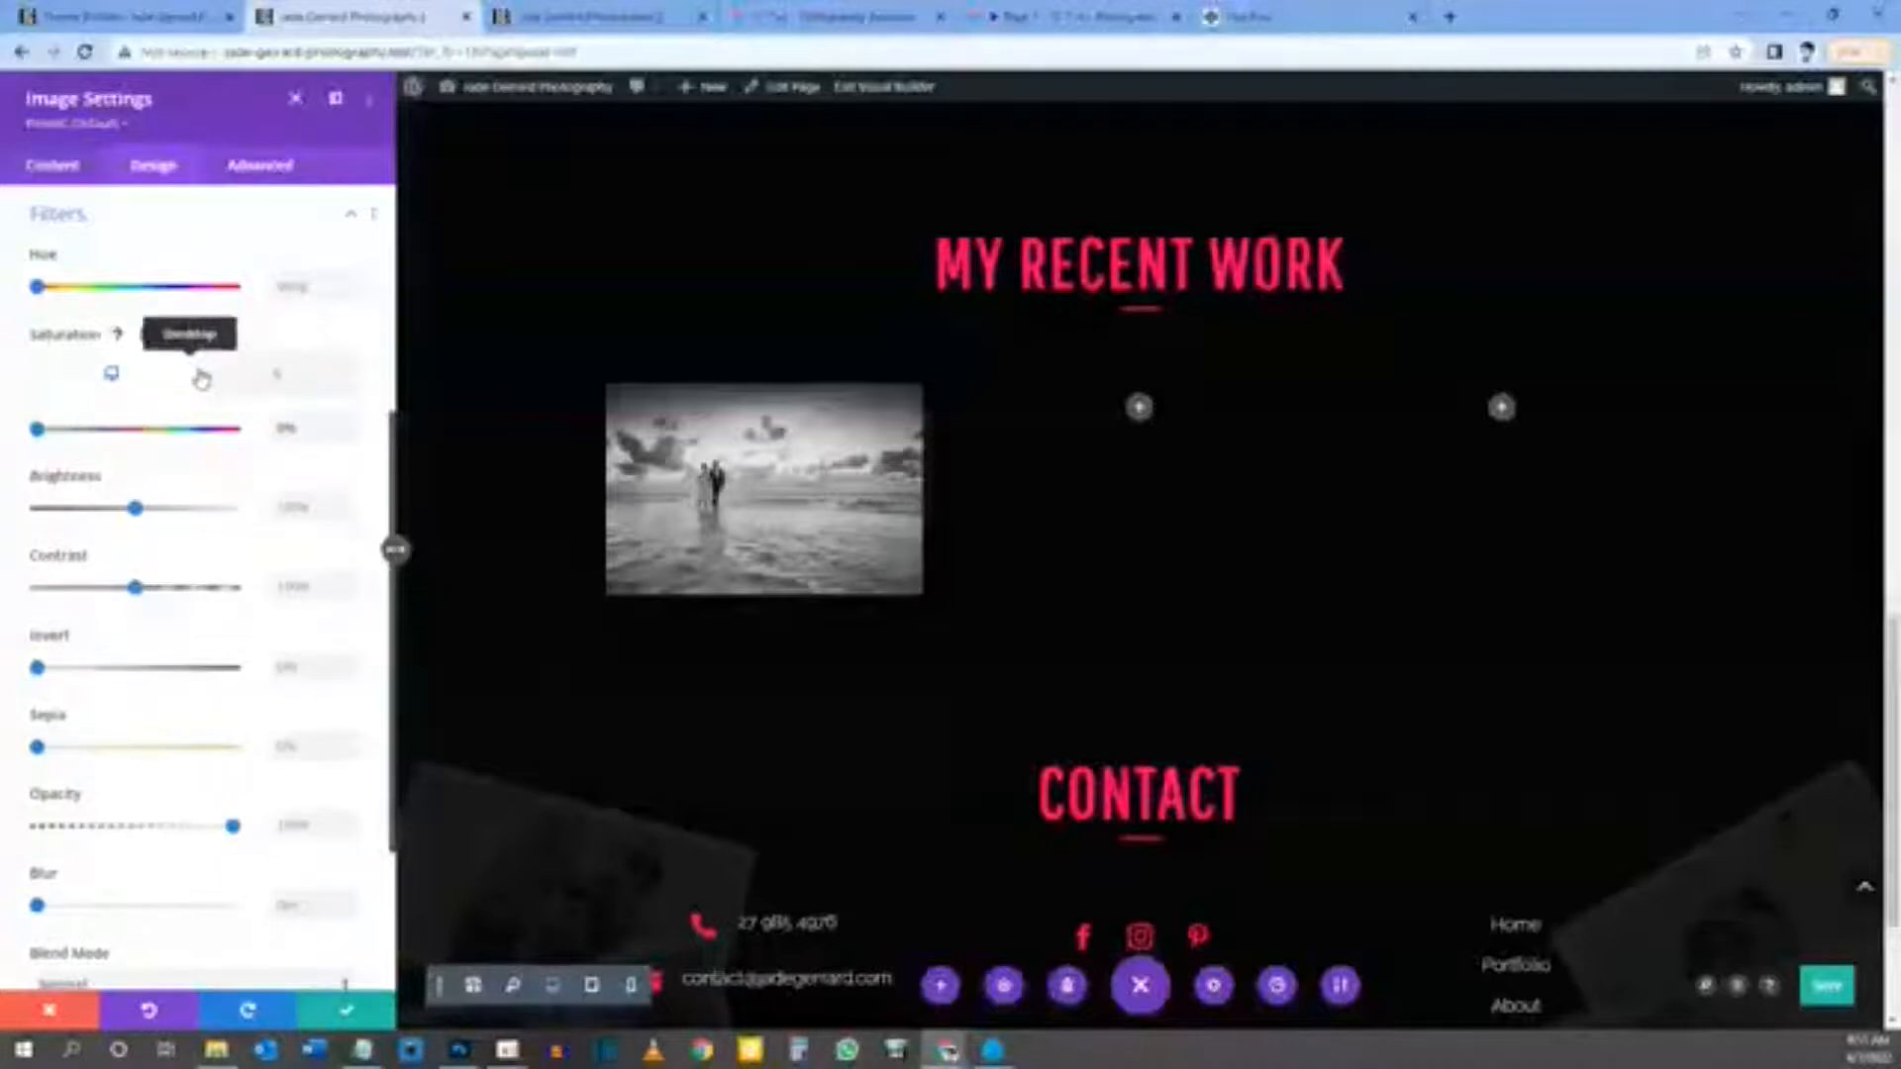
click(281, 376)
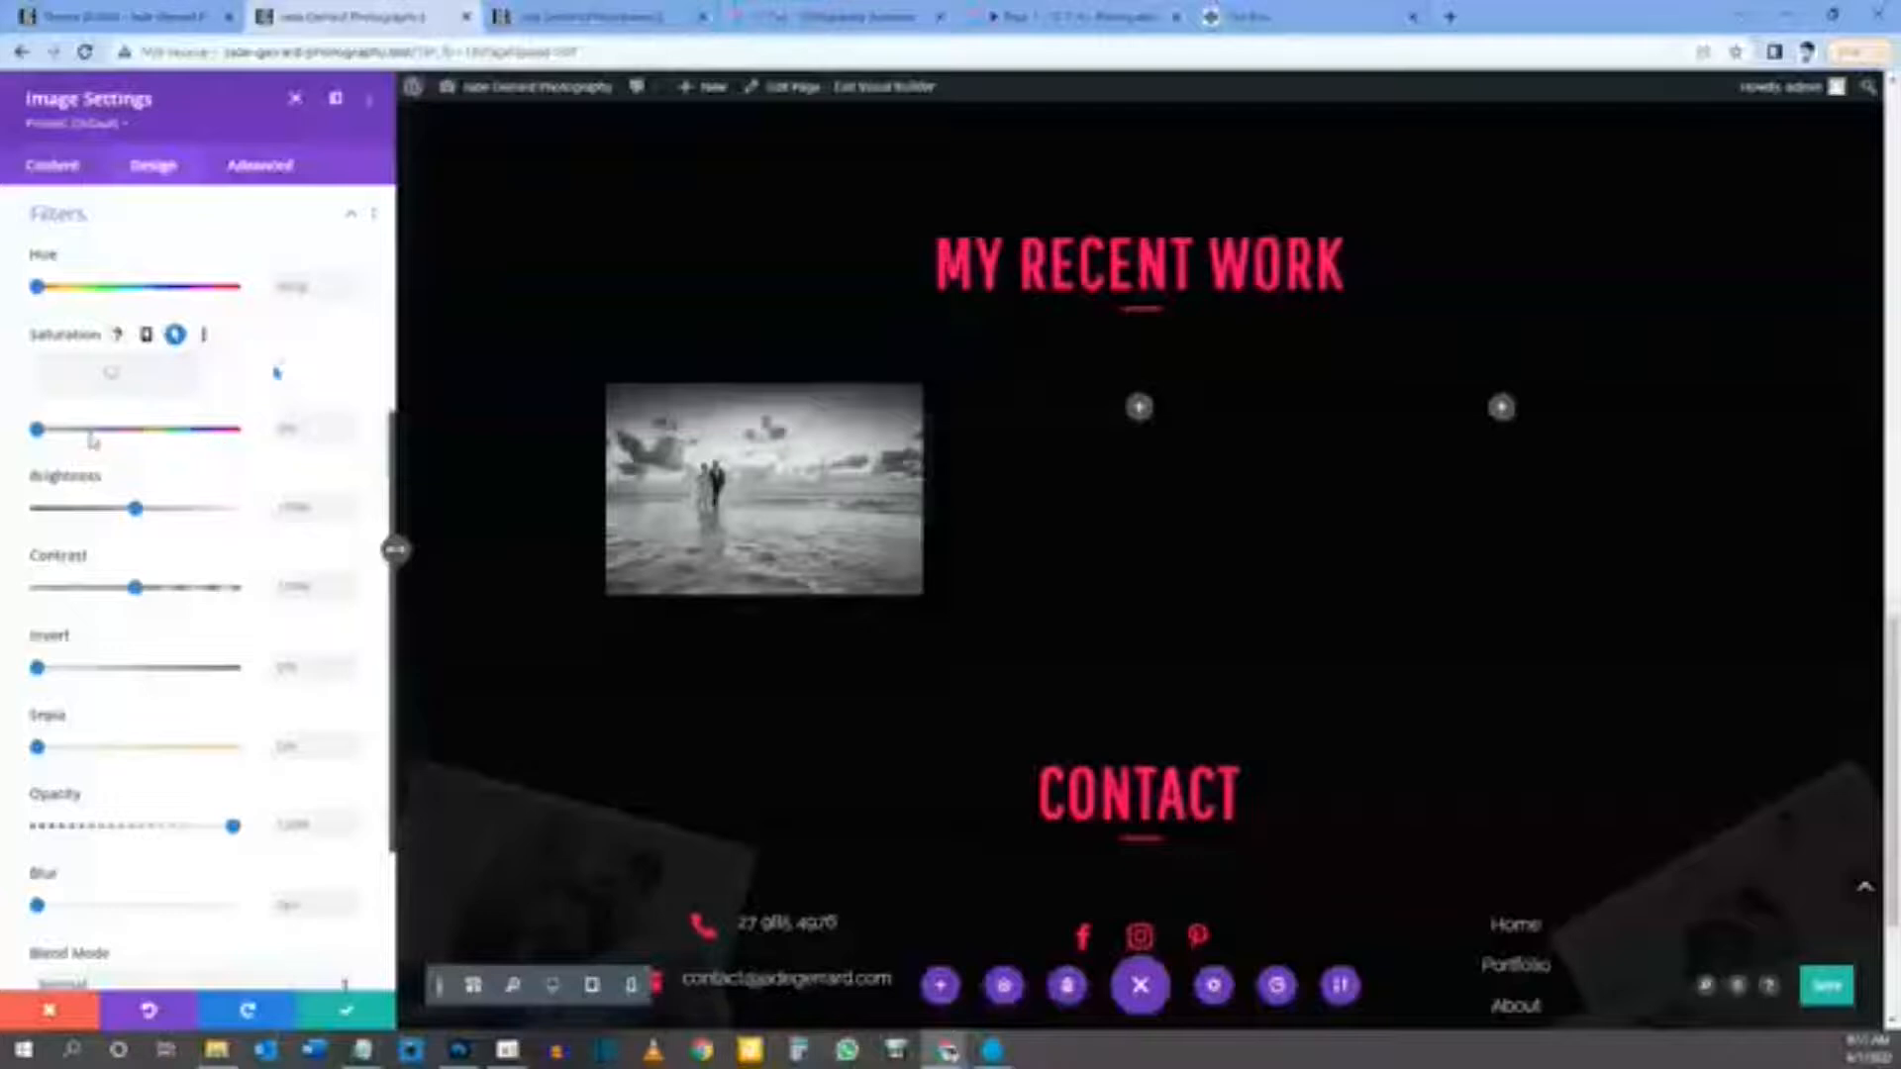
drag(45, 433, 136, 436)
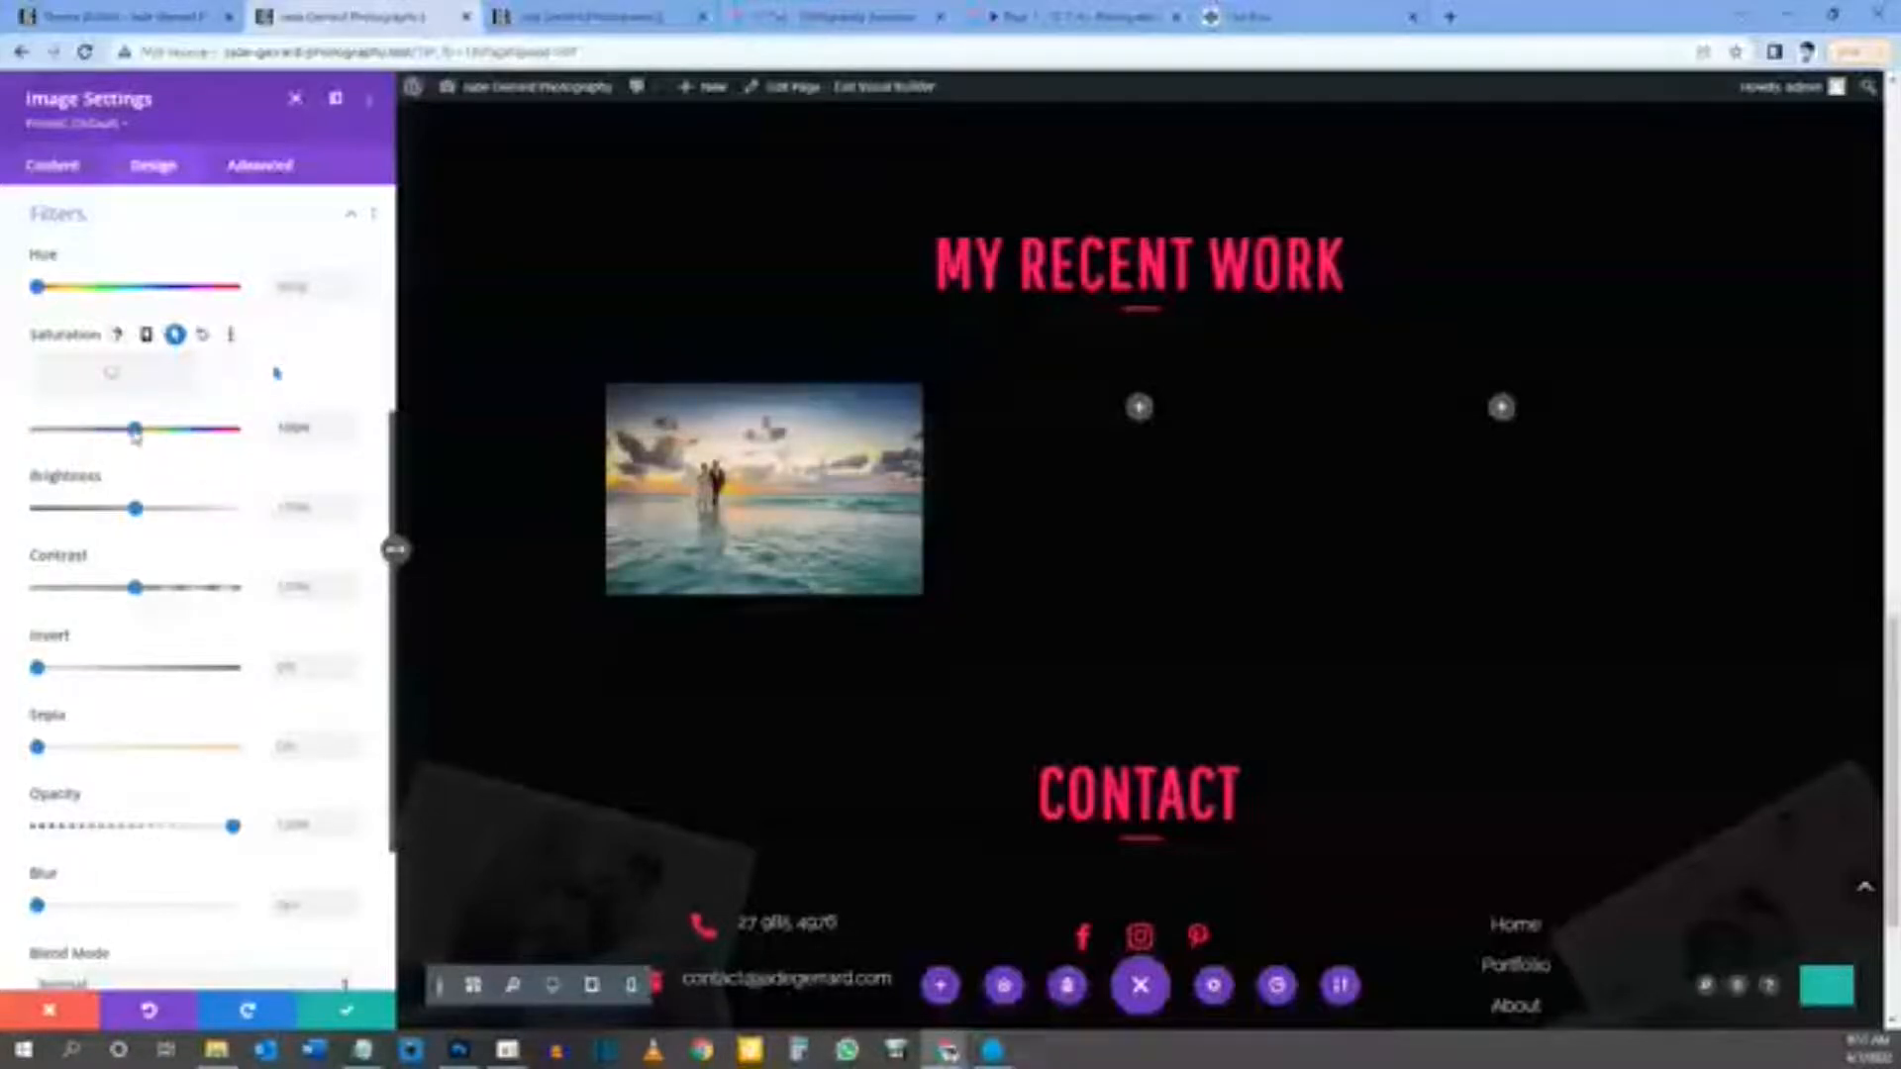
click(120, 379)
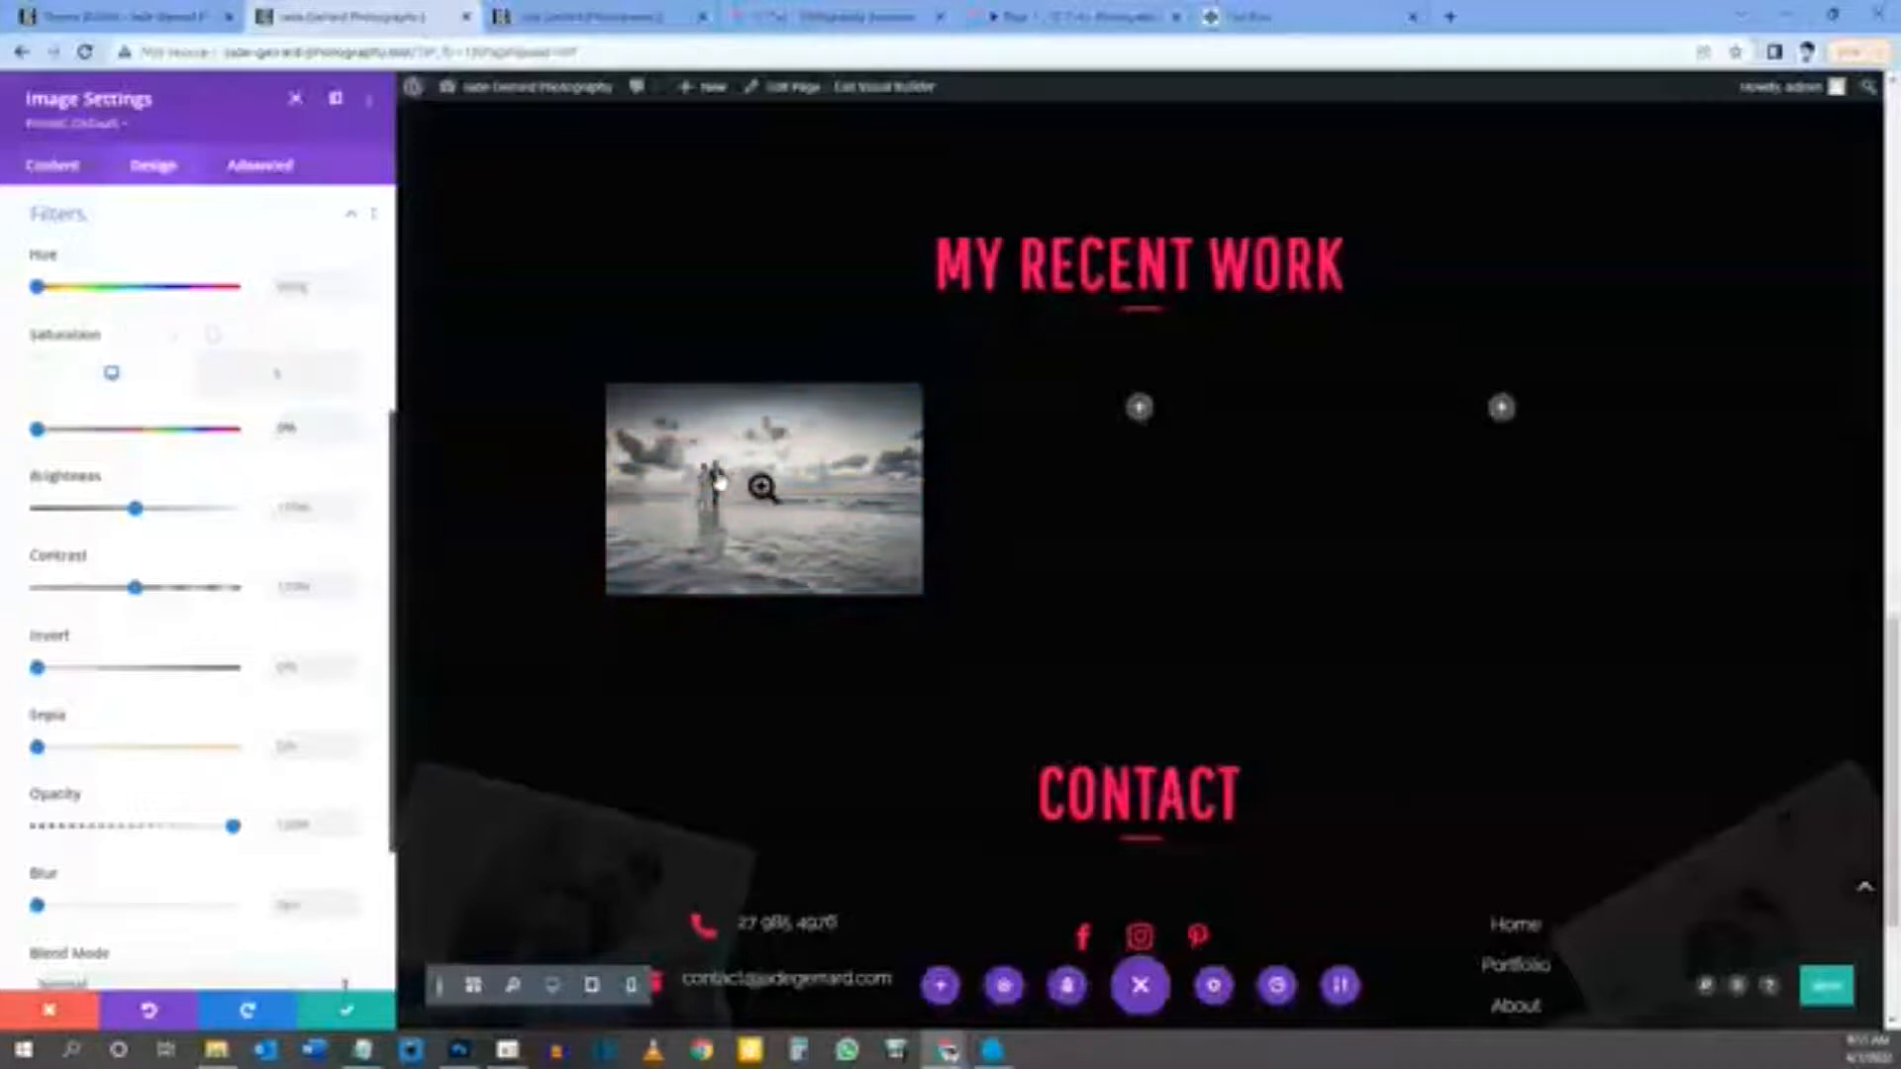
click(279, 381)
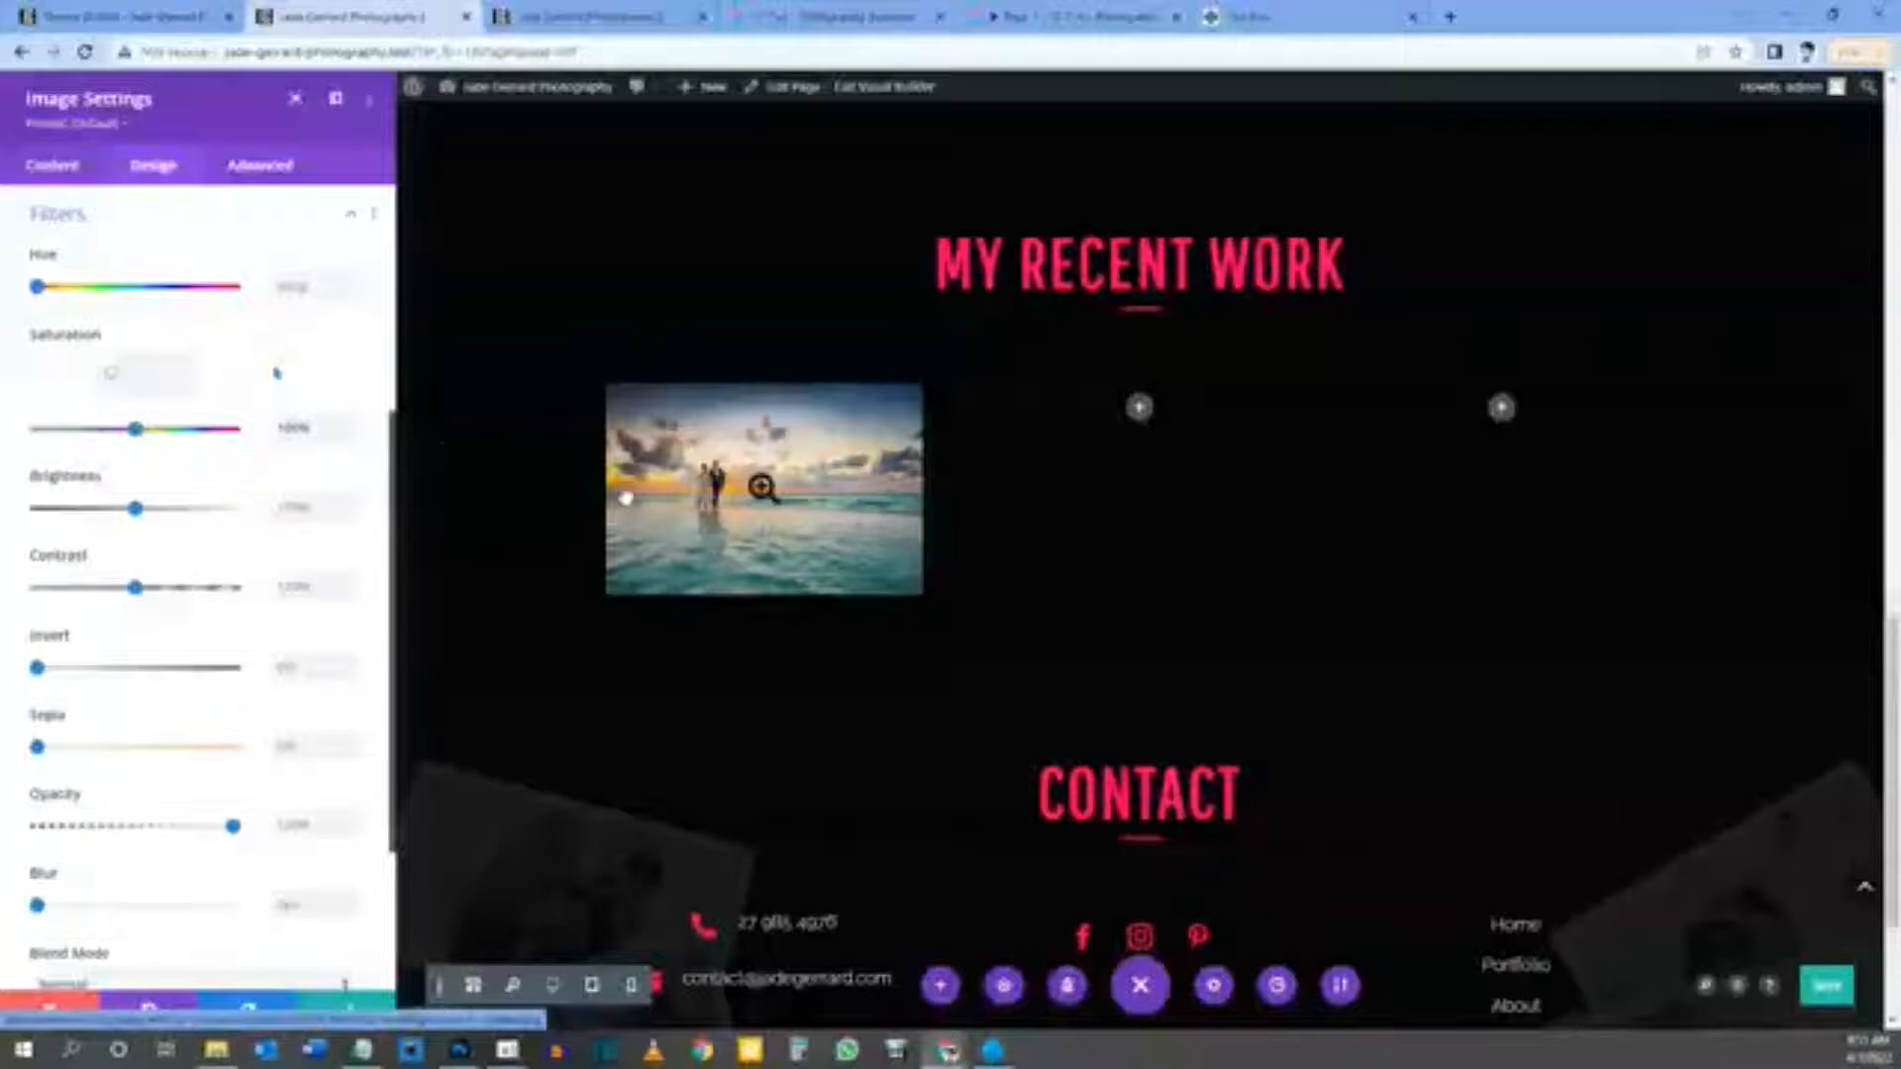
click(111, 373)
click(1828, 995)
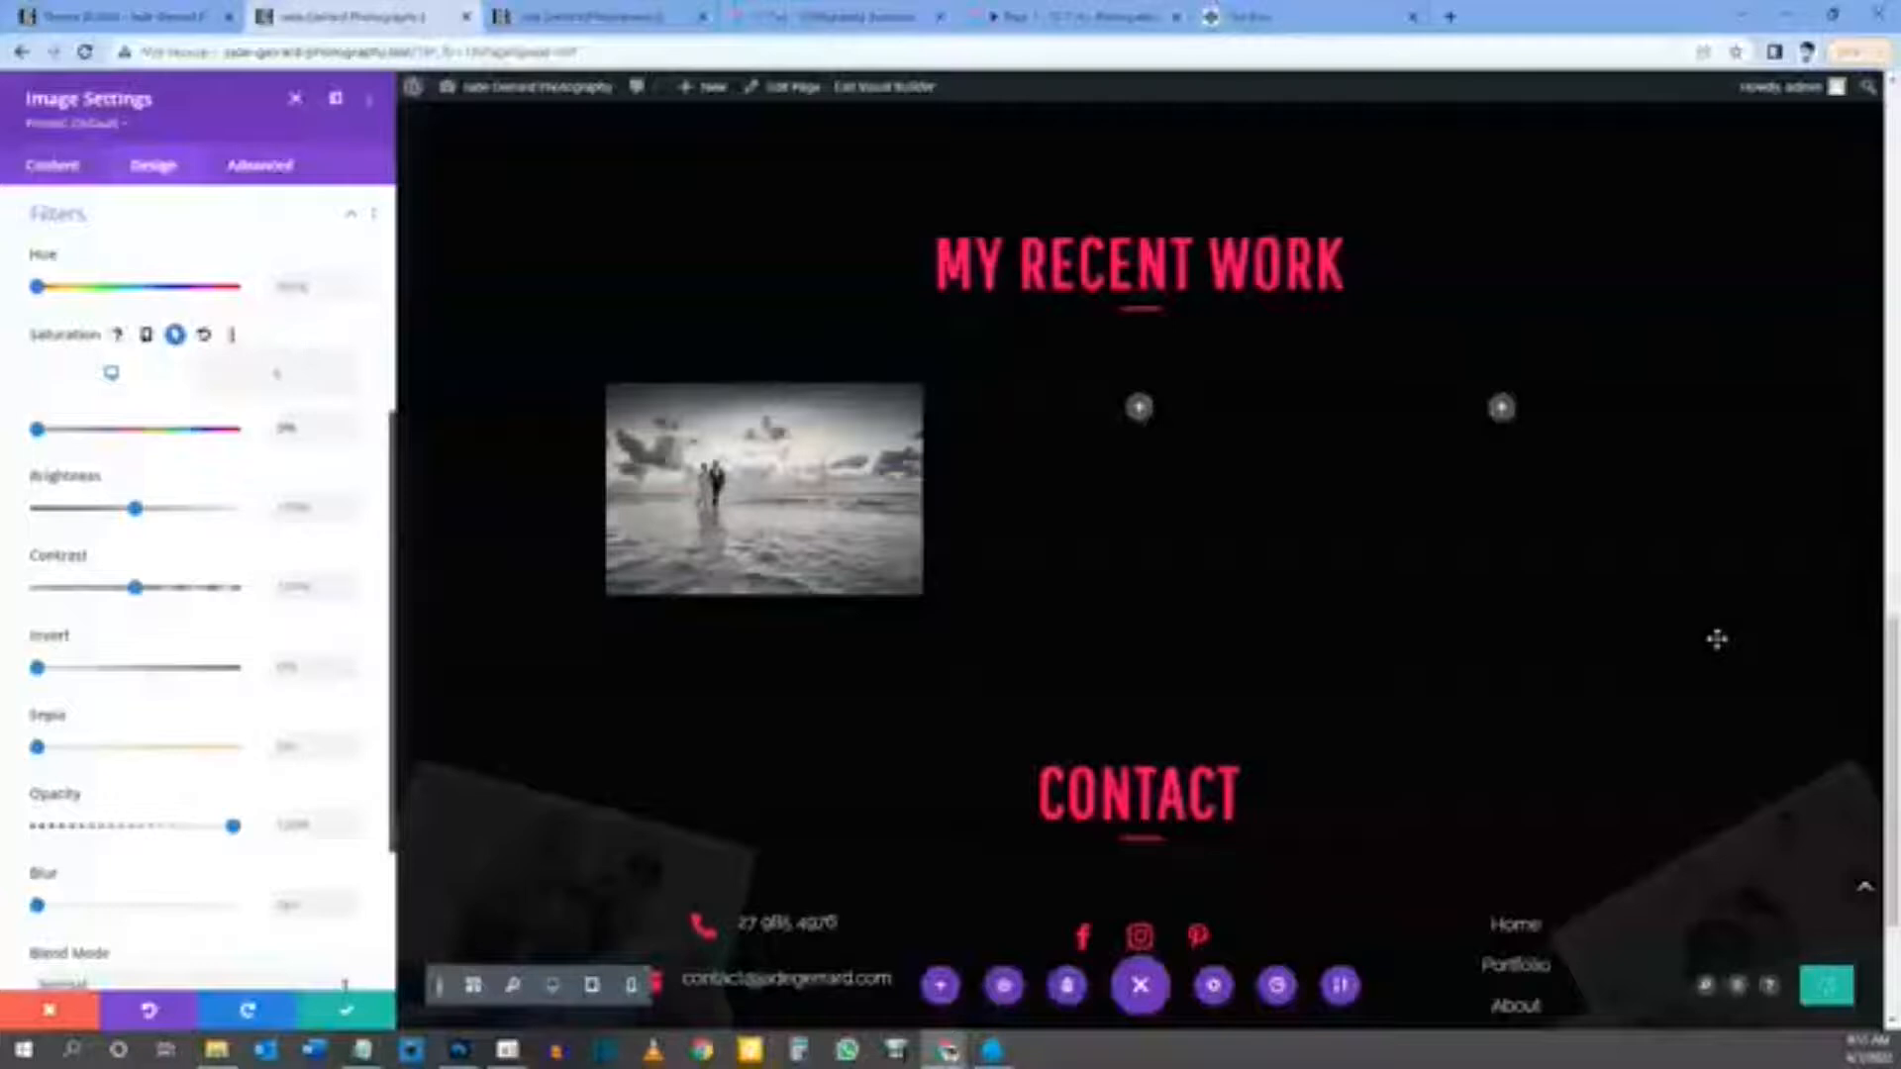
Step: Reload the live home page, test the wedding photo's hover effect and lightbox, and compare it with the Figma prototype
key(ctrl+Tab)
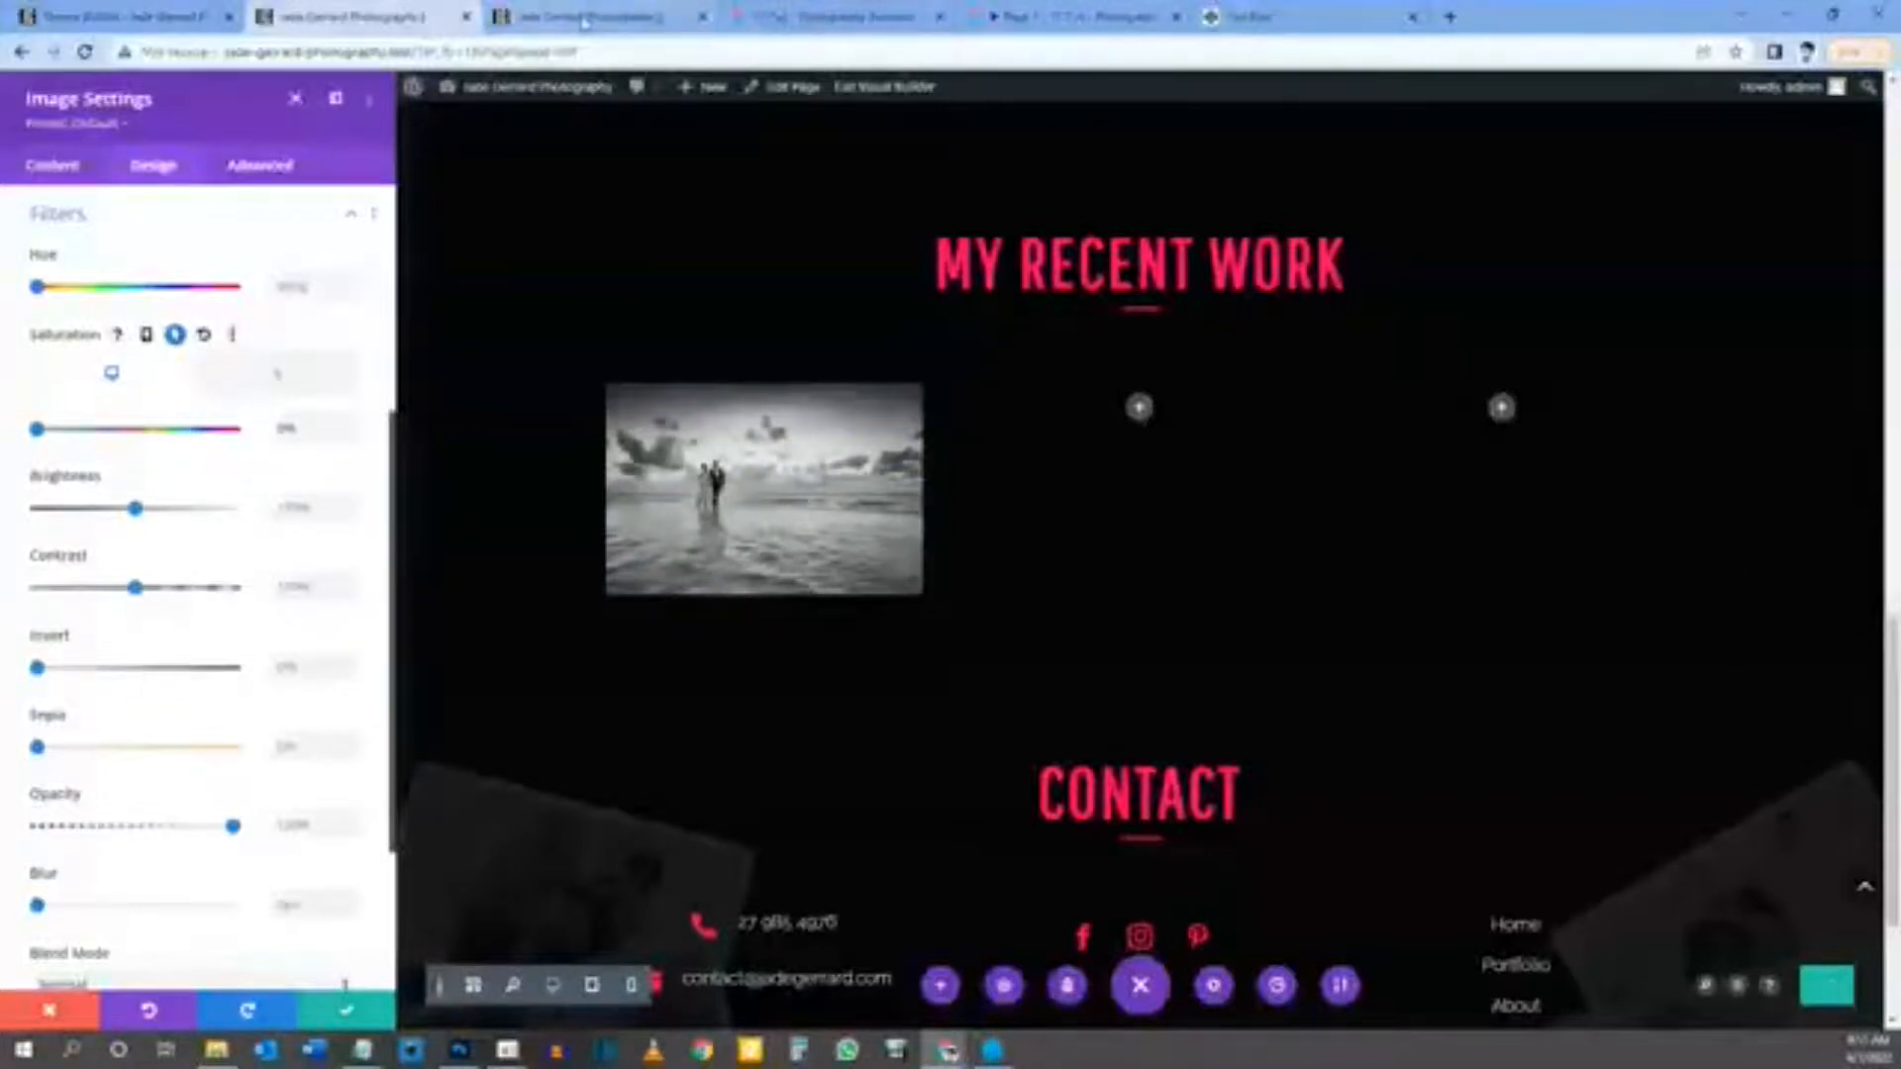
key(F5)
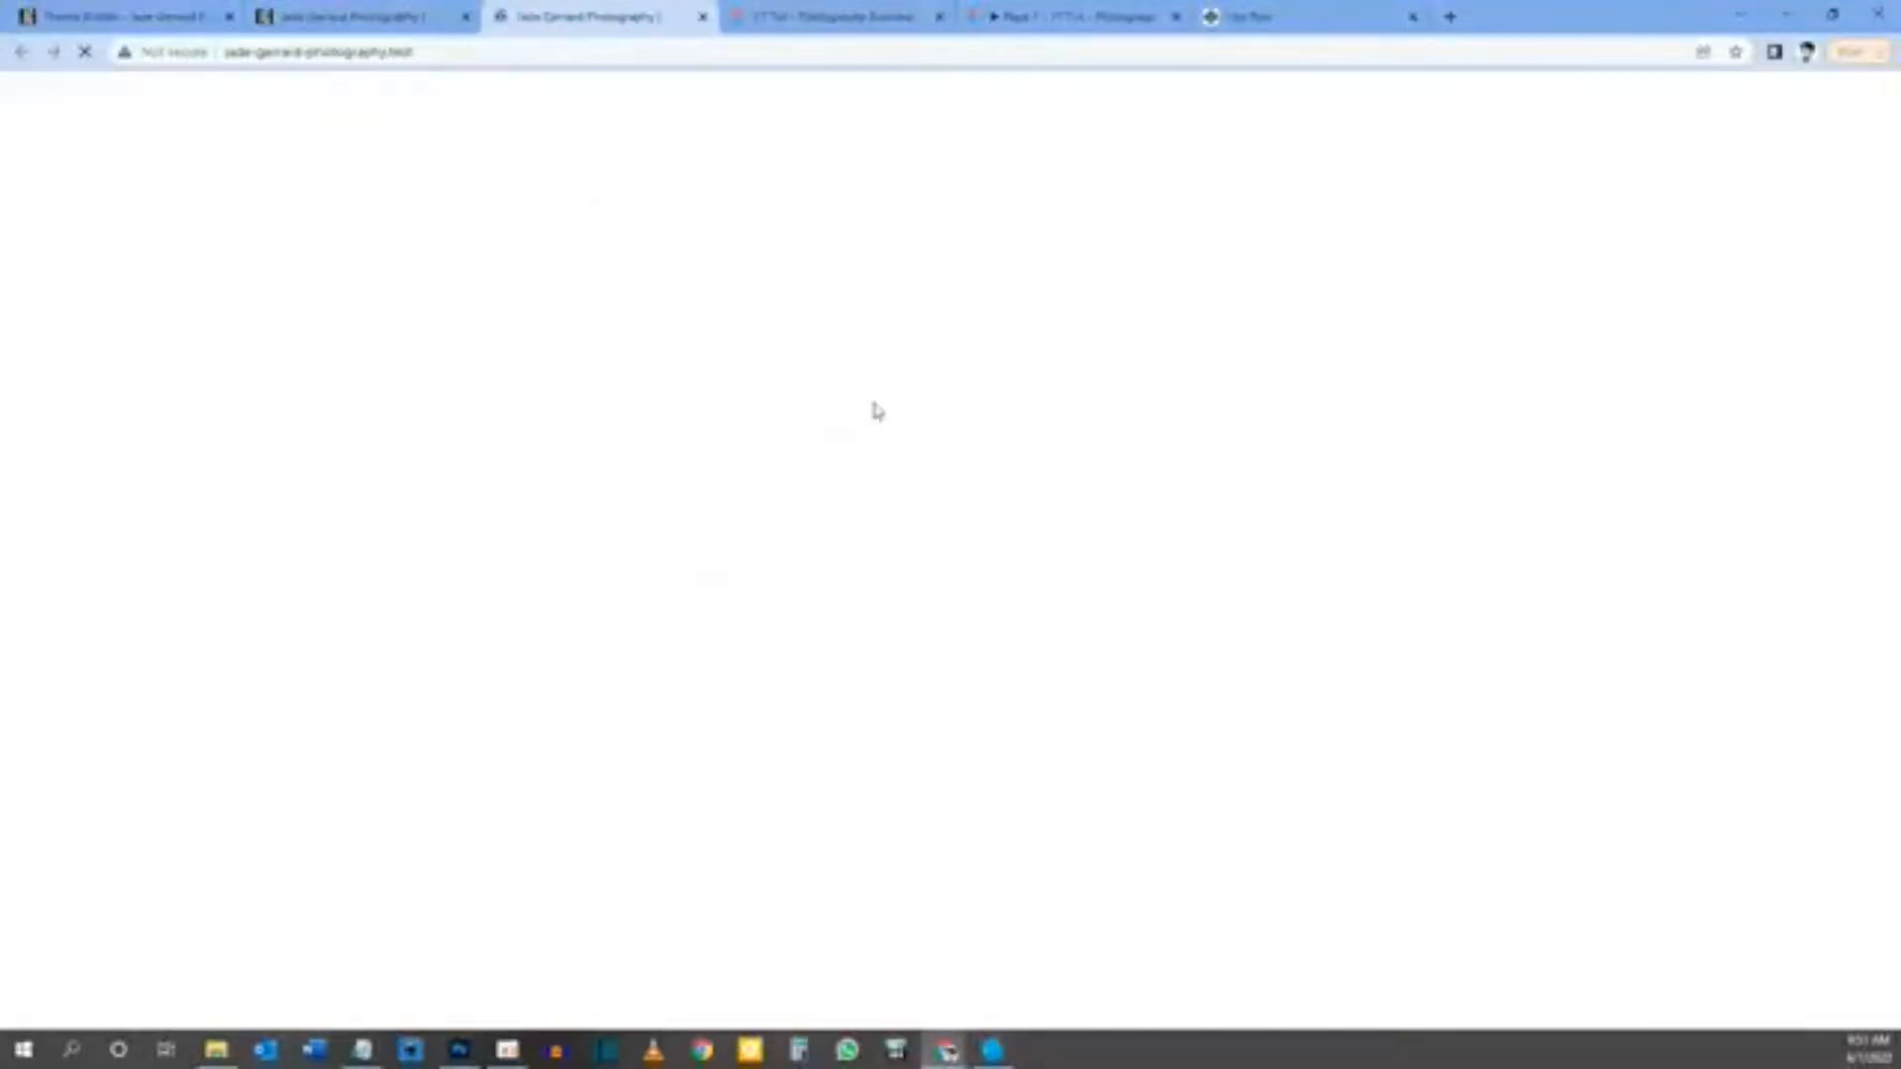
scroll(891, 340, down, 2)
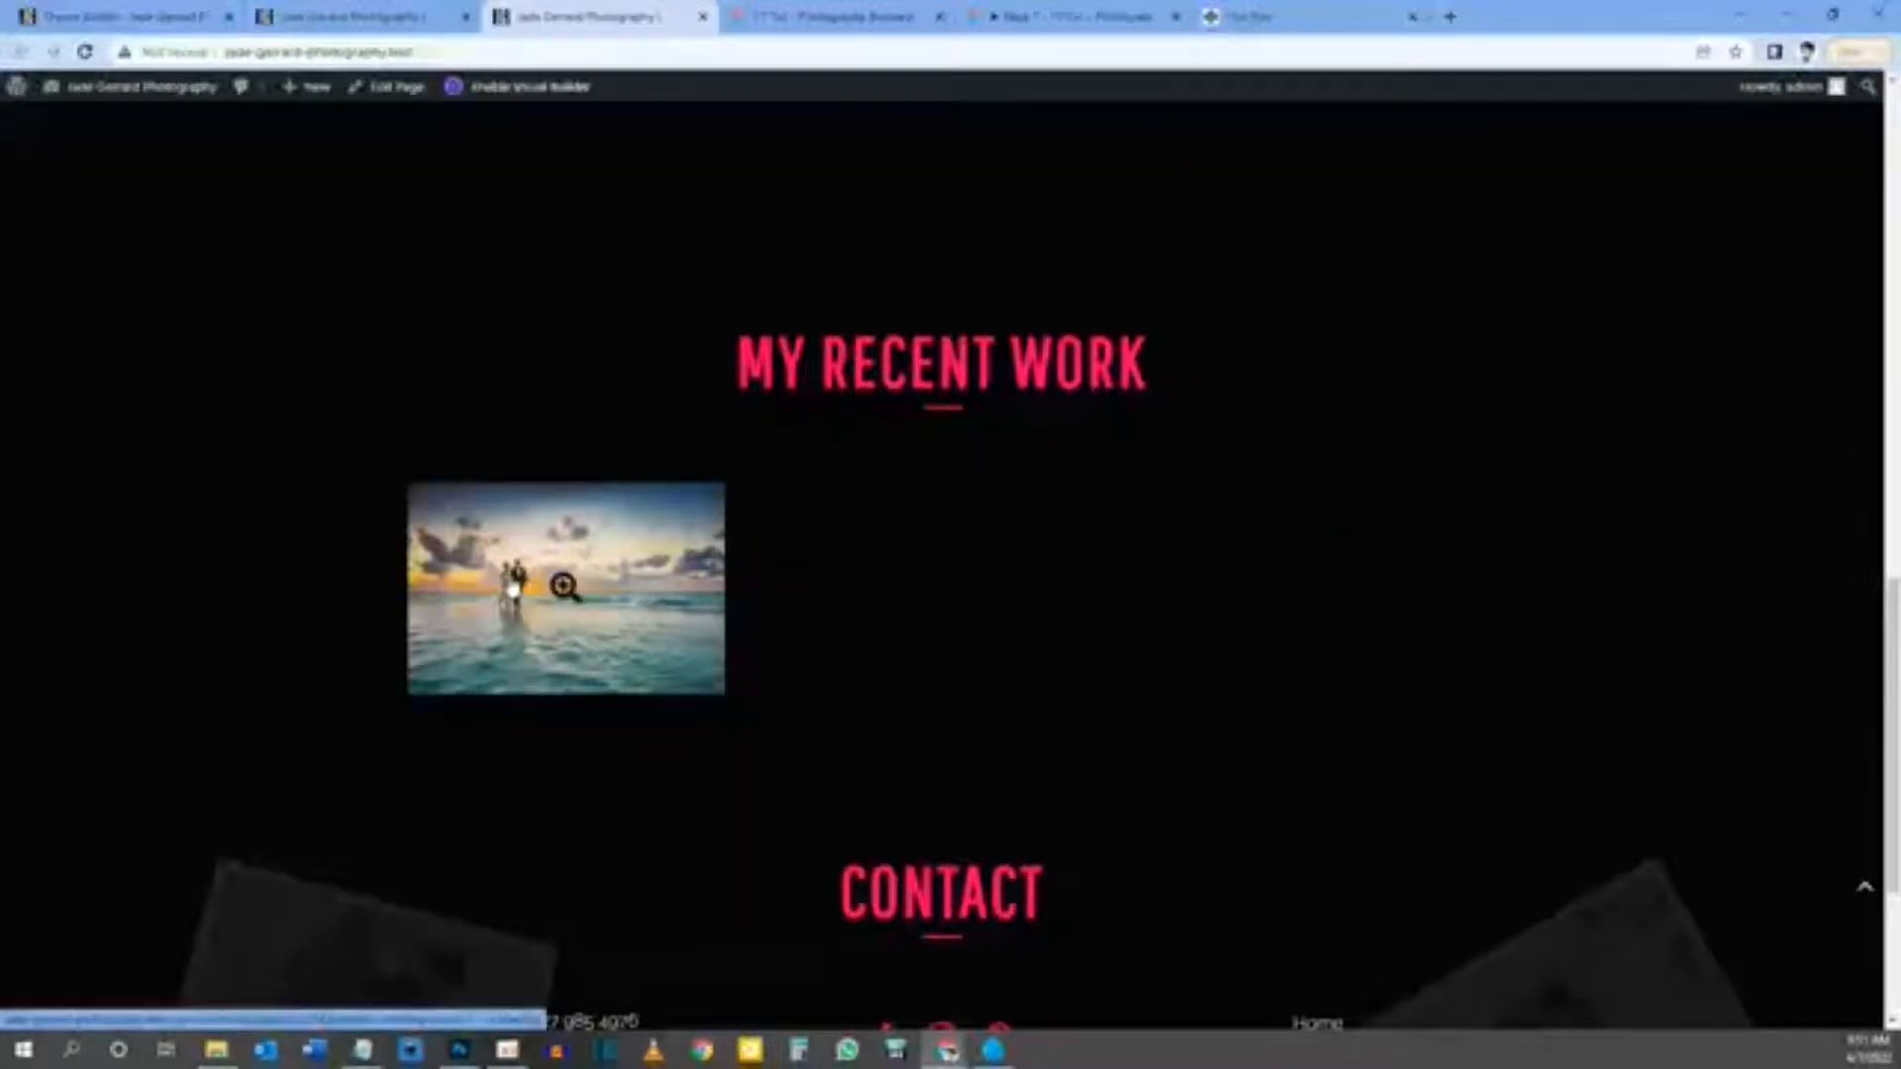
click(516, 584)
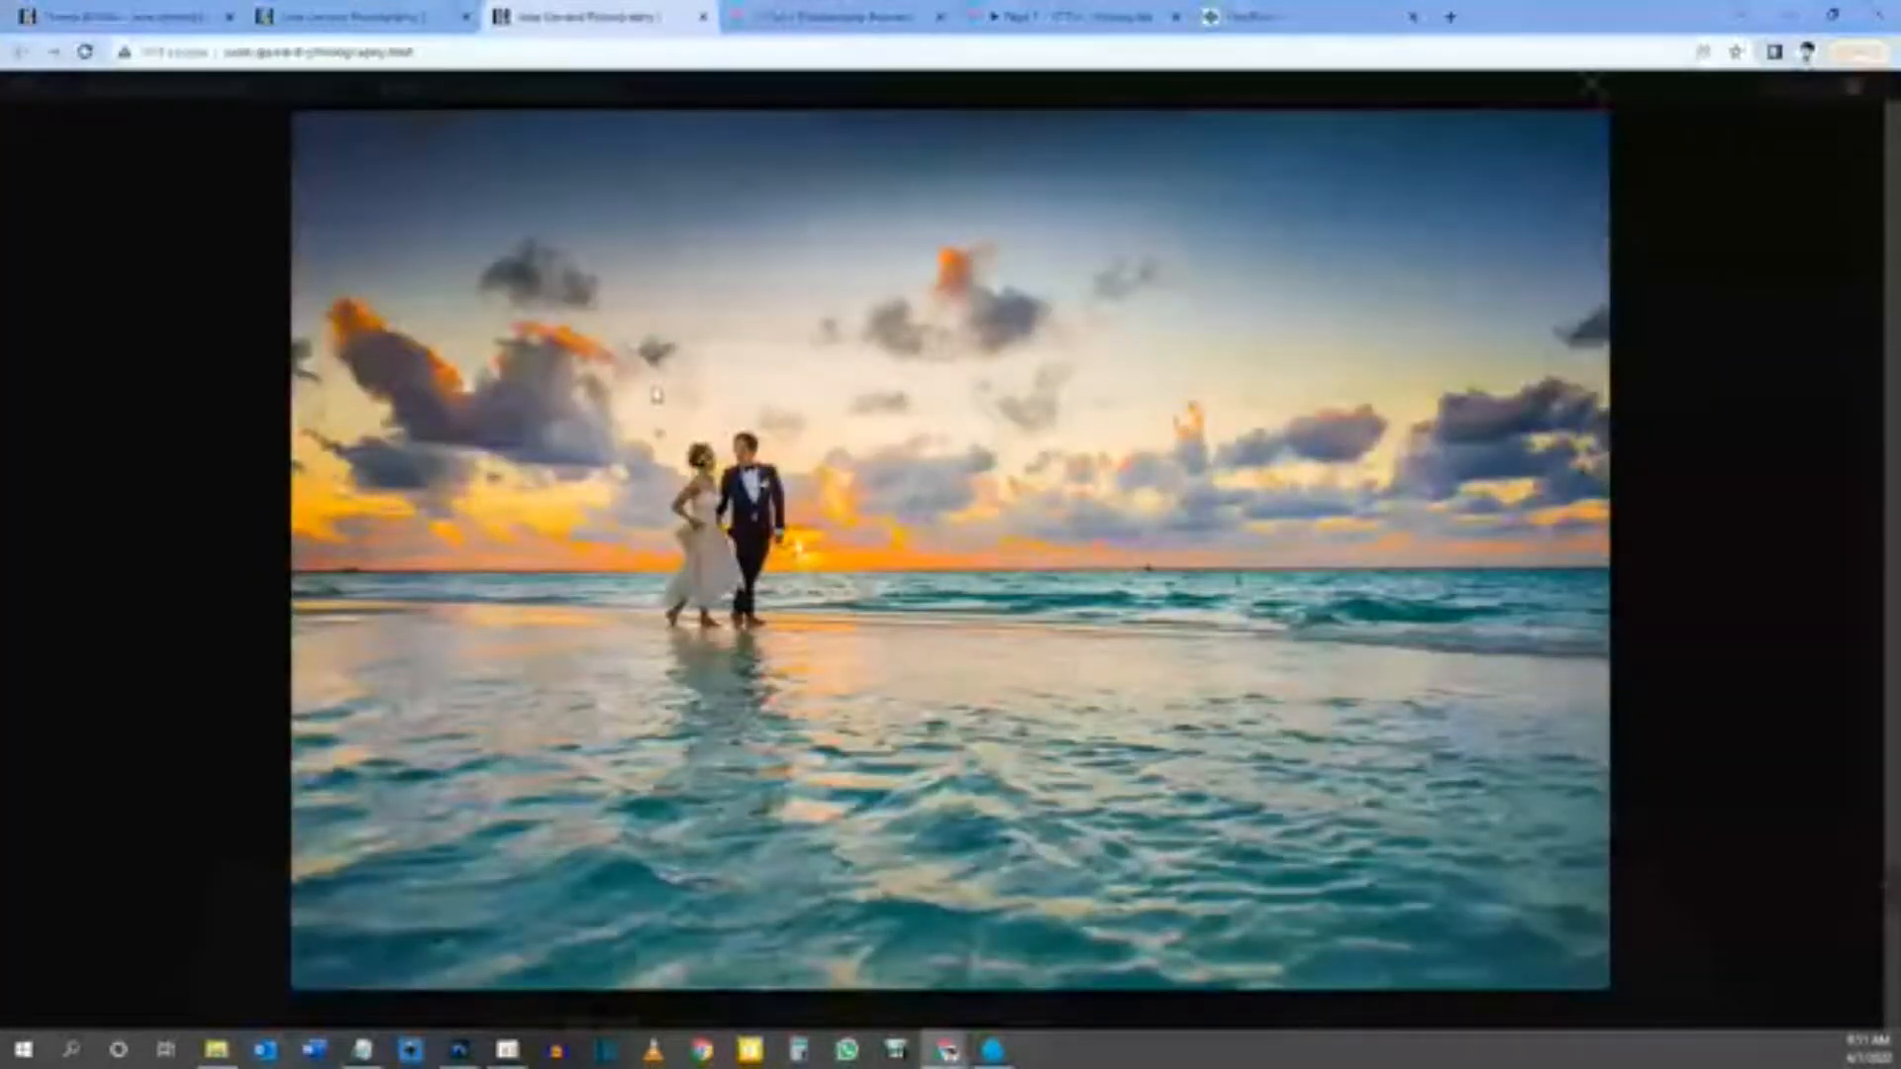
click(1820, 297)
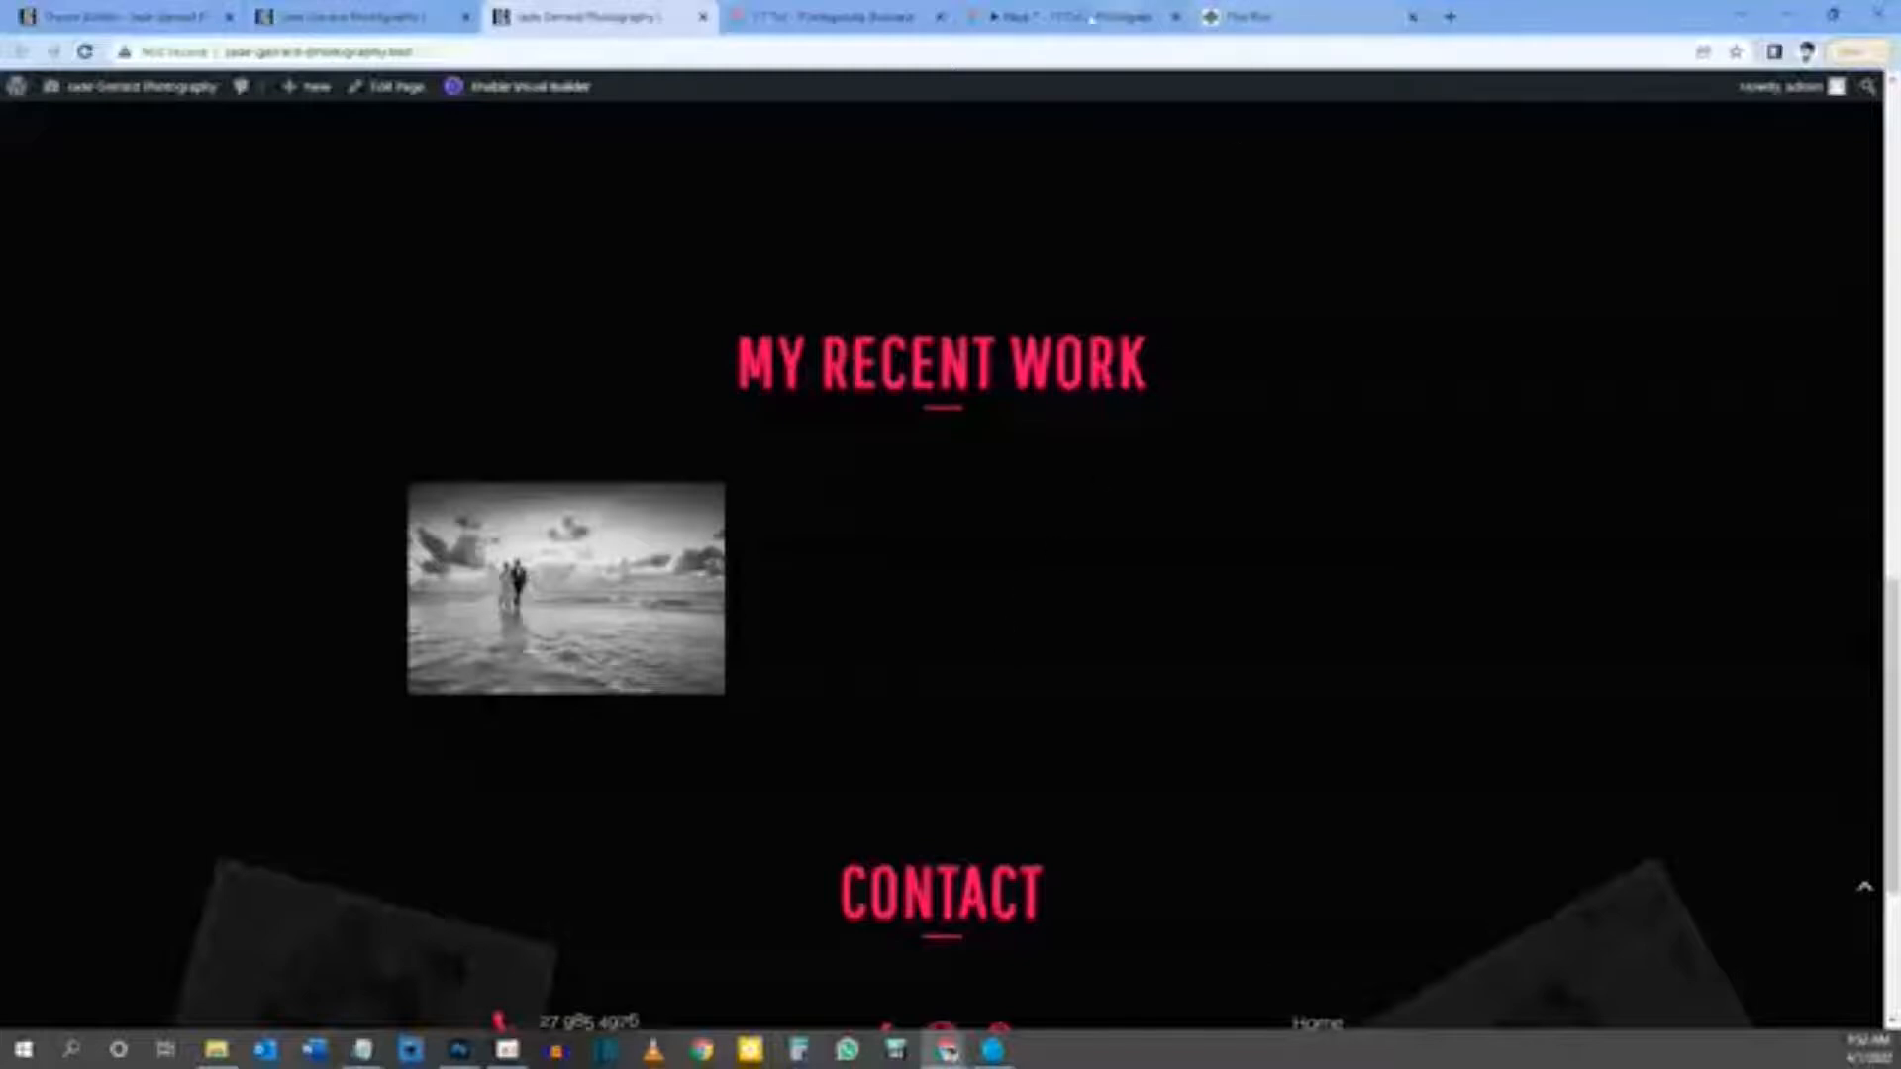
click(1074, 17)
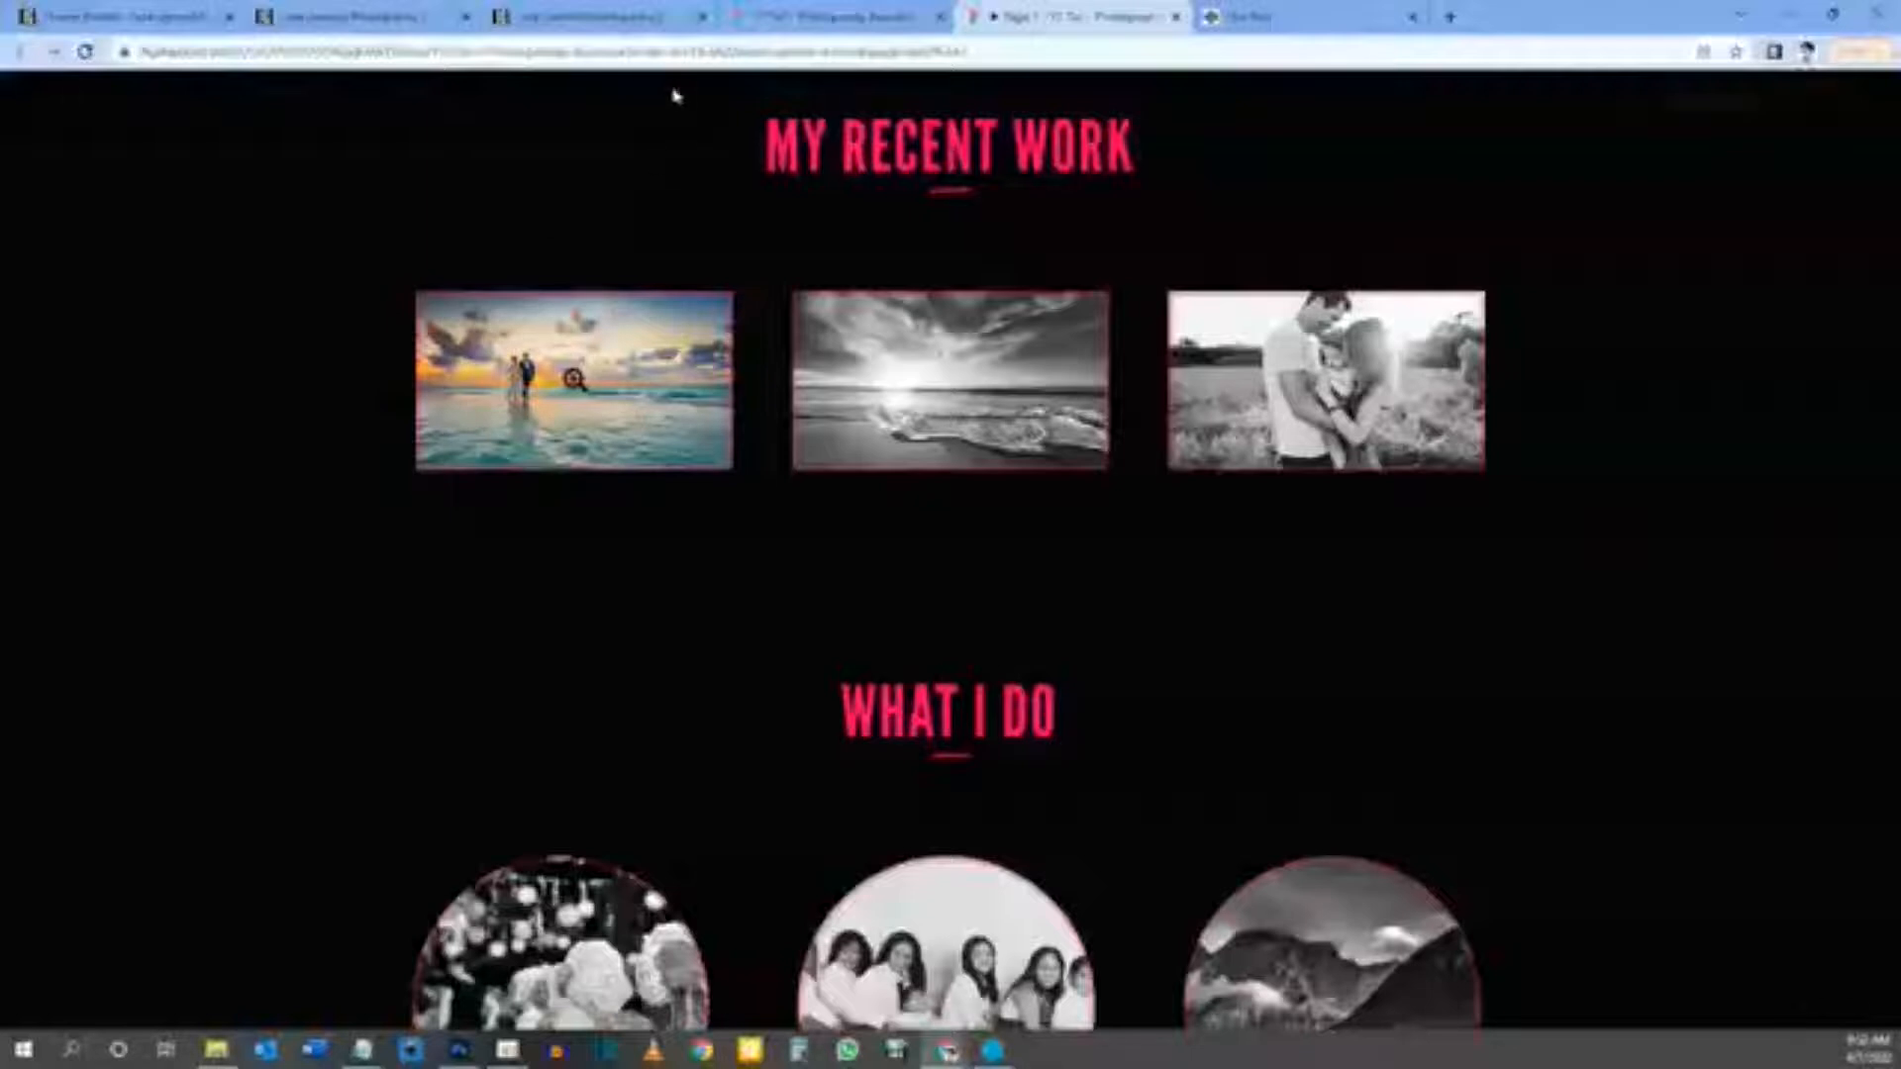
Step: Return to the Divi builder, view the wedding photo's border options, and accept its image settings
click(362, 15)
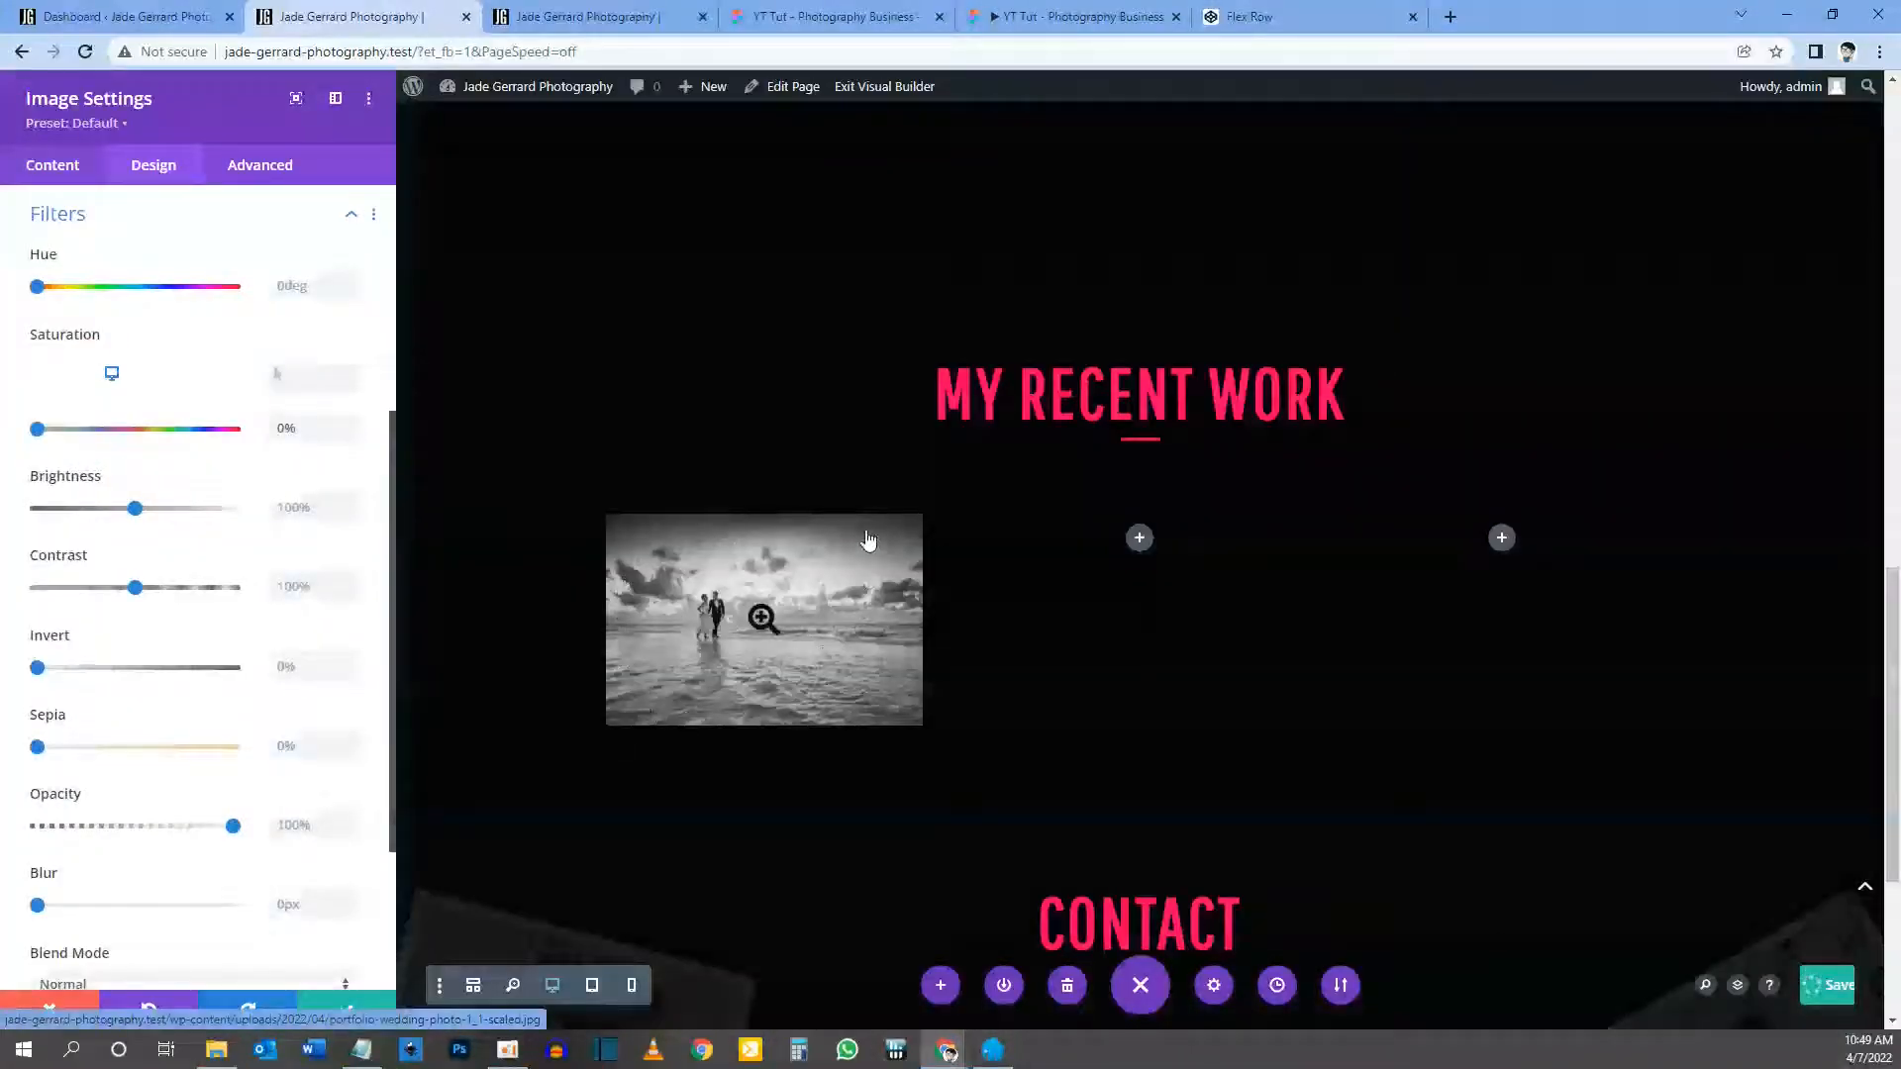
scroll(230, 603, up, 4)
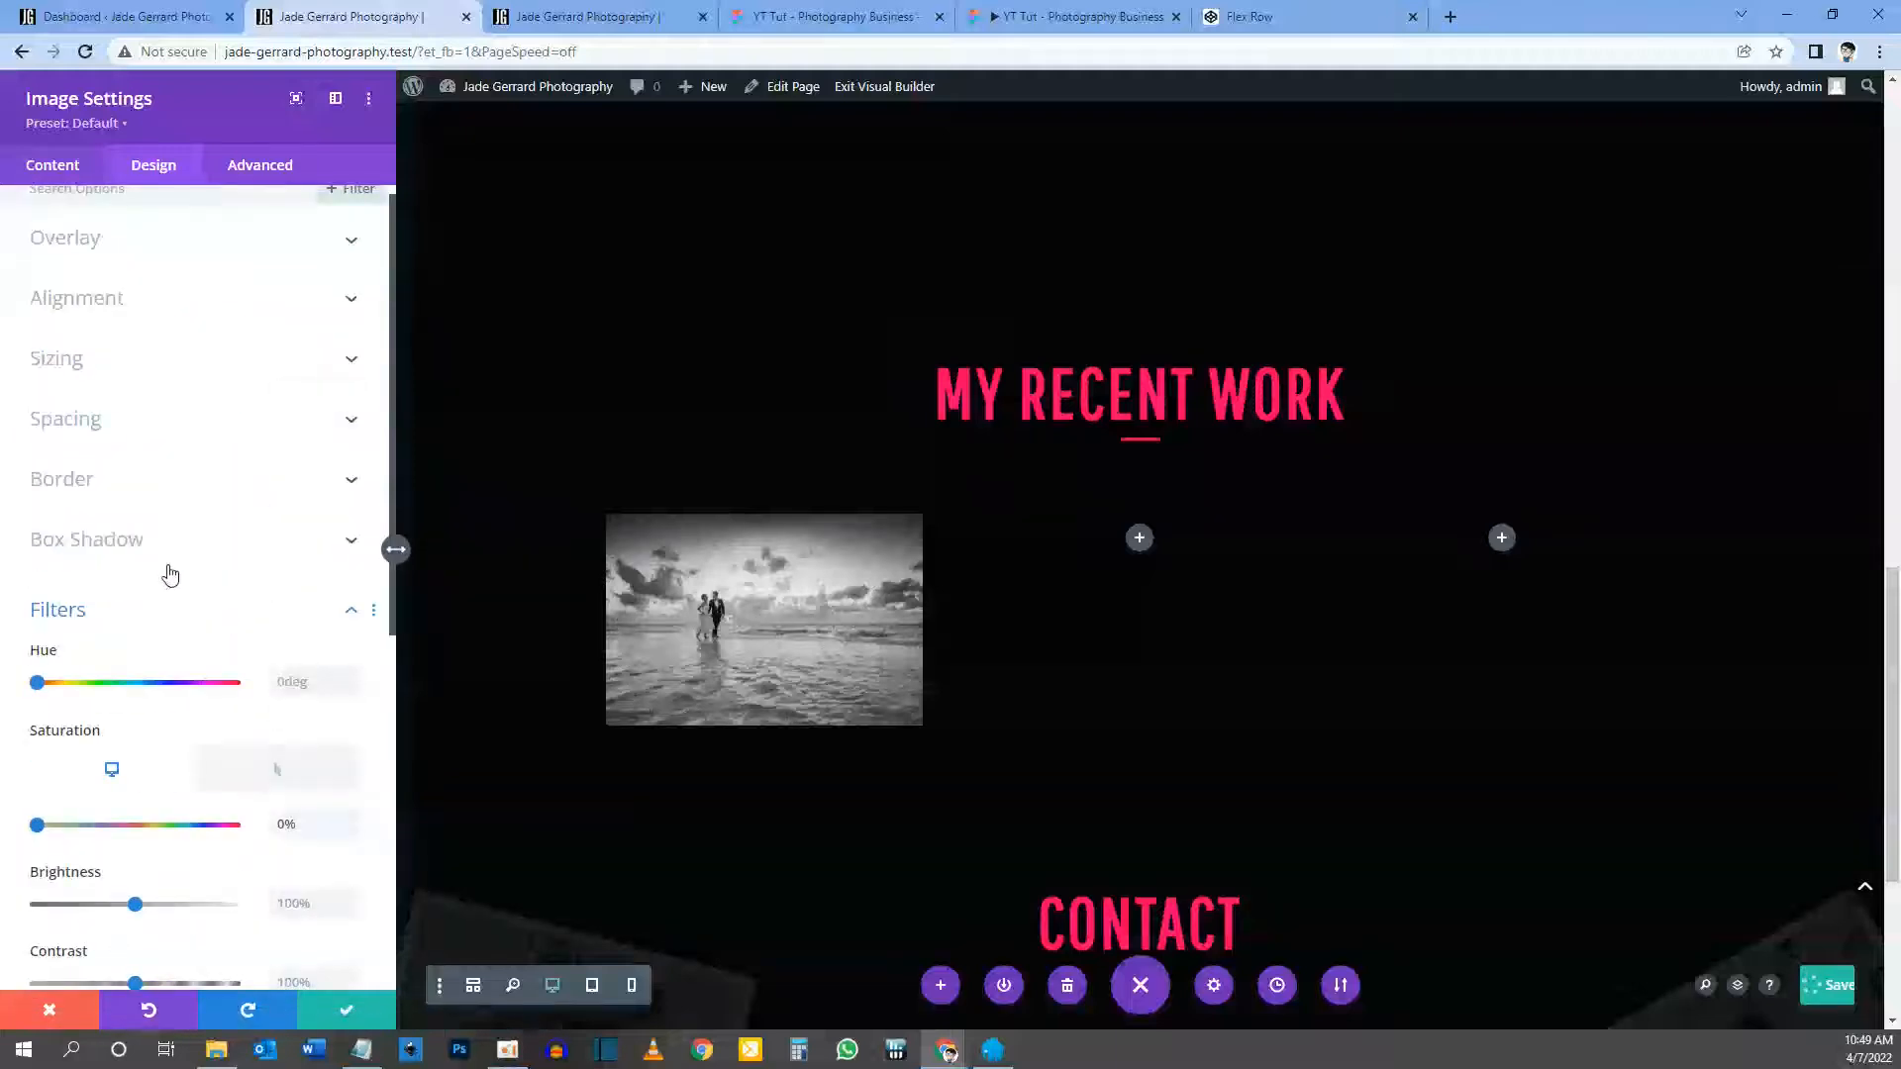
click(61, 483)
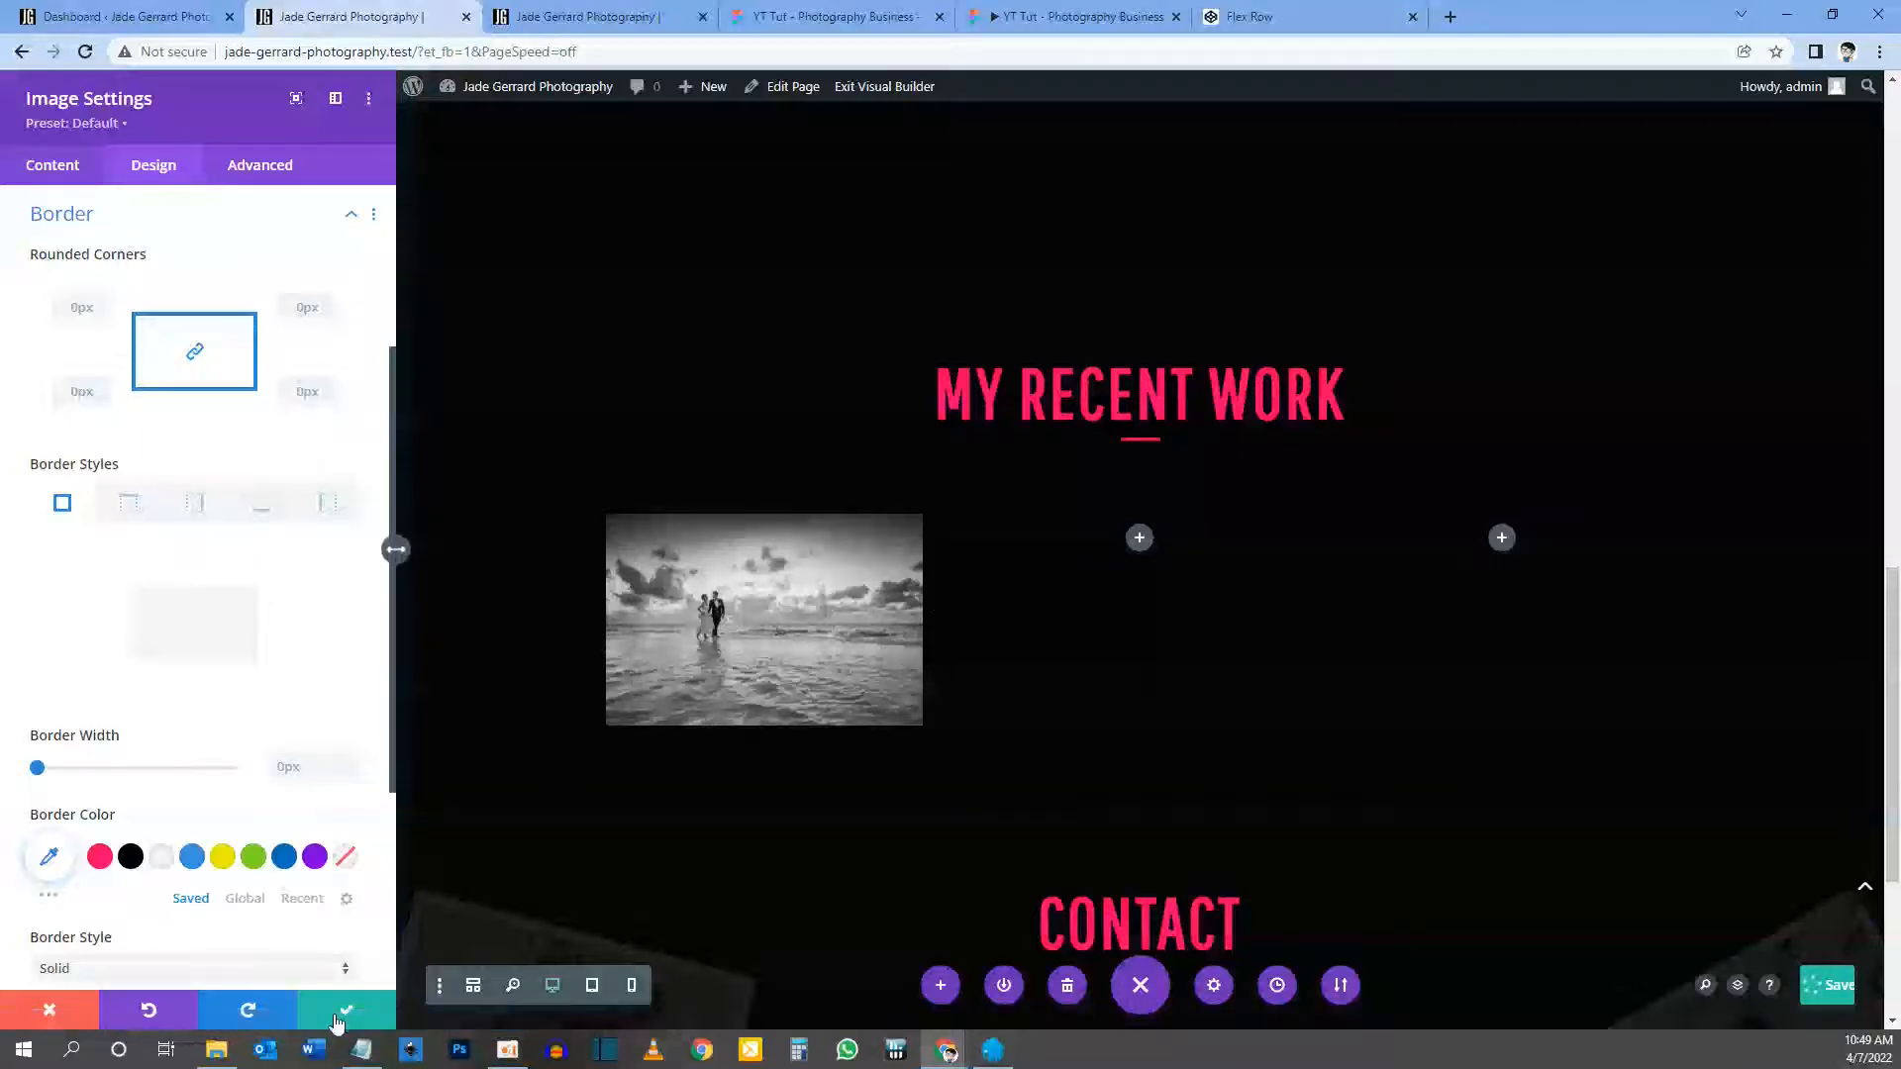
click(337, 1020)
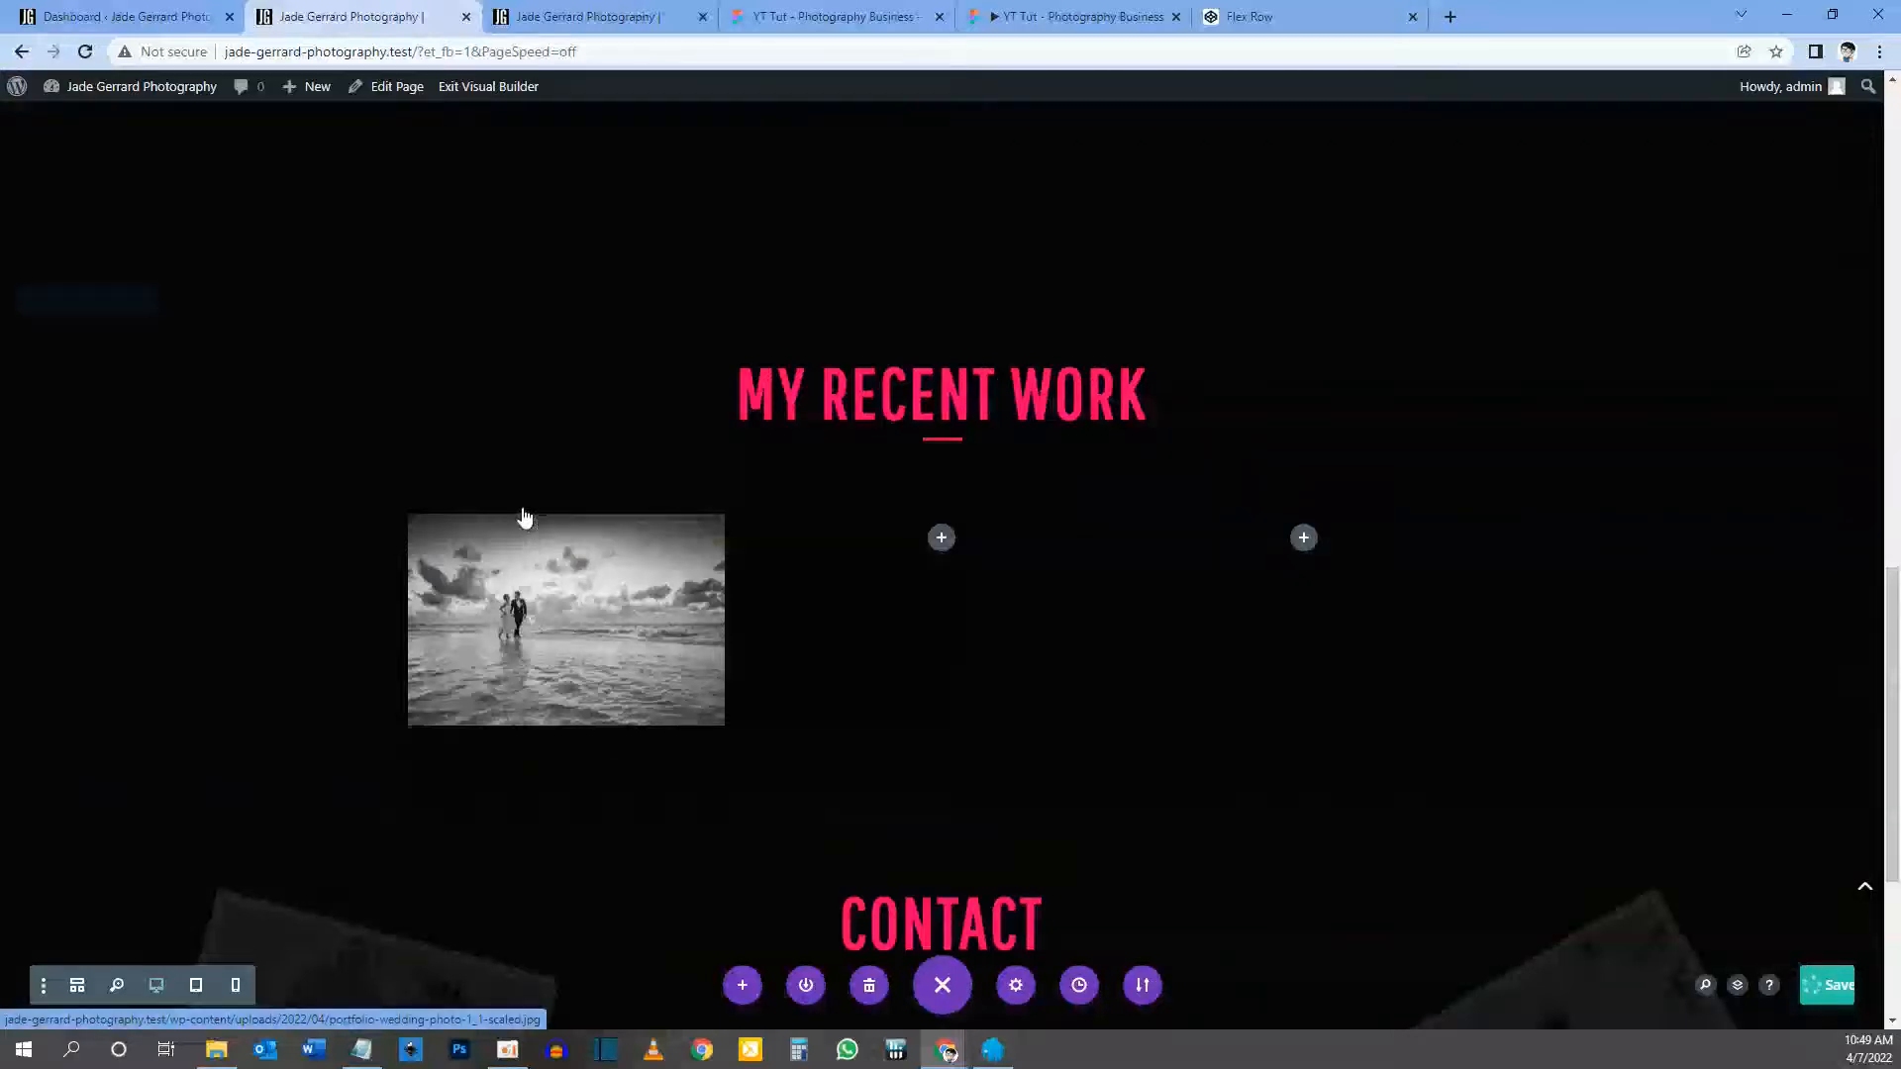
Step: Give the first column of the portfolio row a 5px border in the saved pink color
mouse_move(518, 505)
click(460, 508)
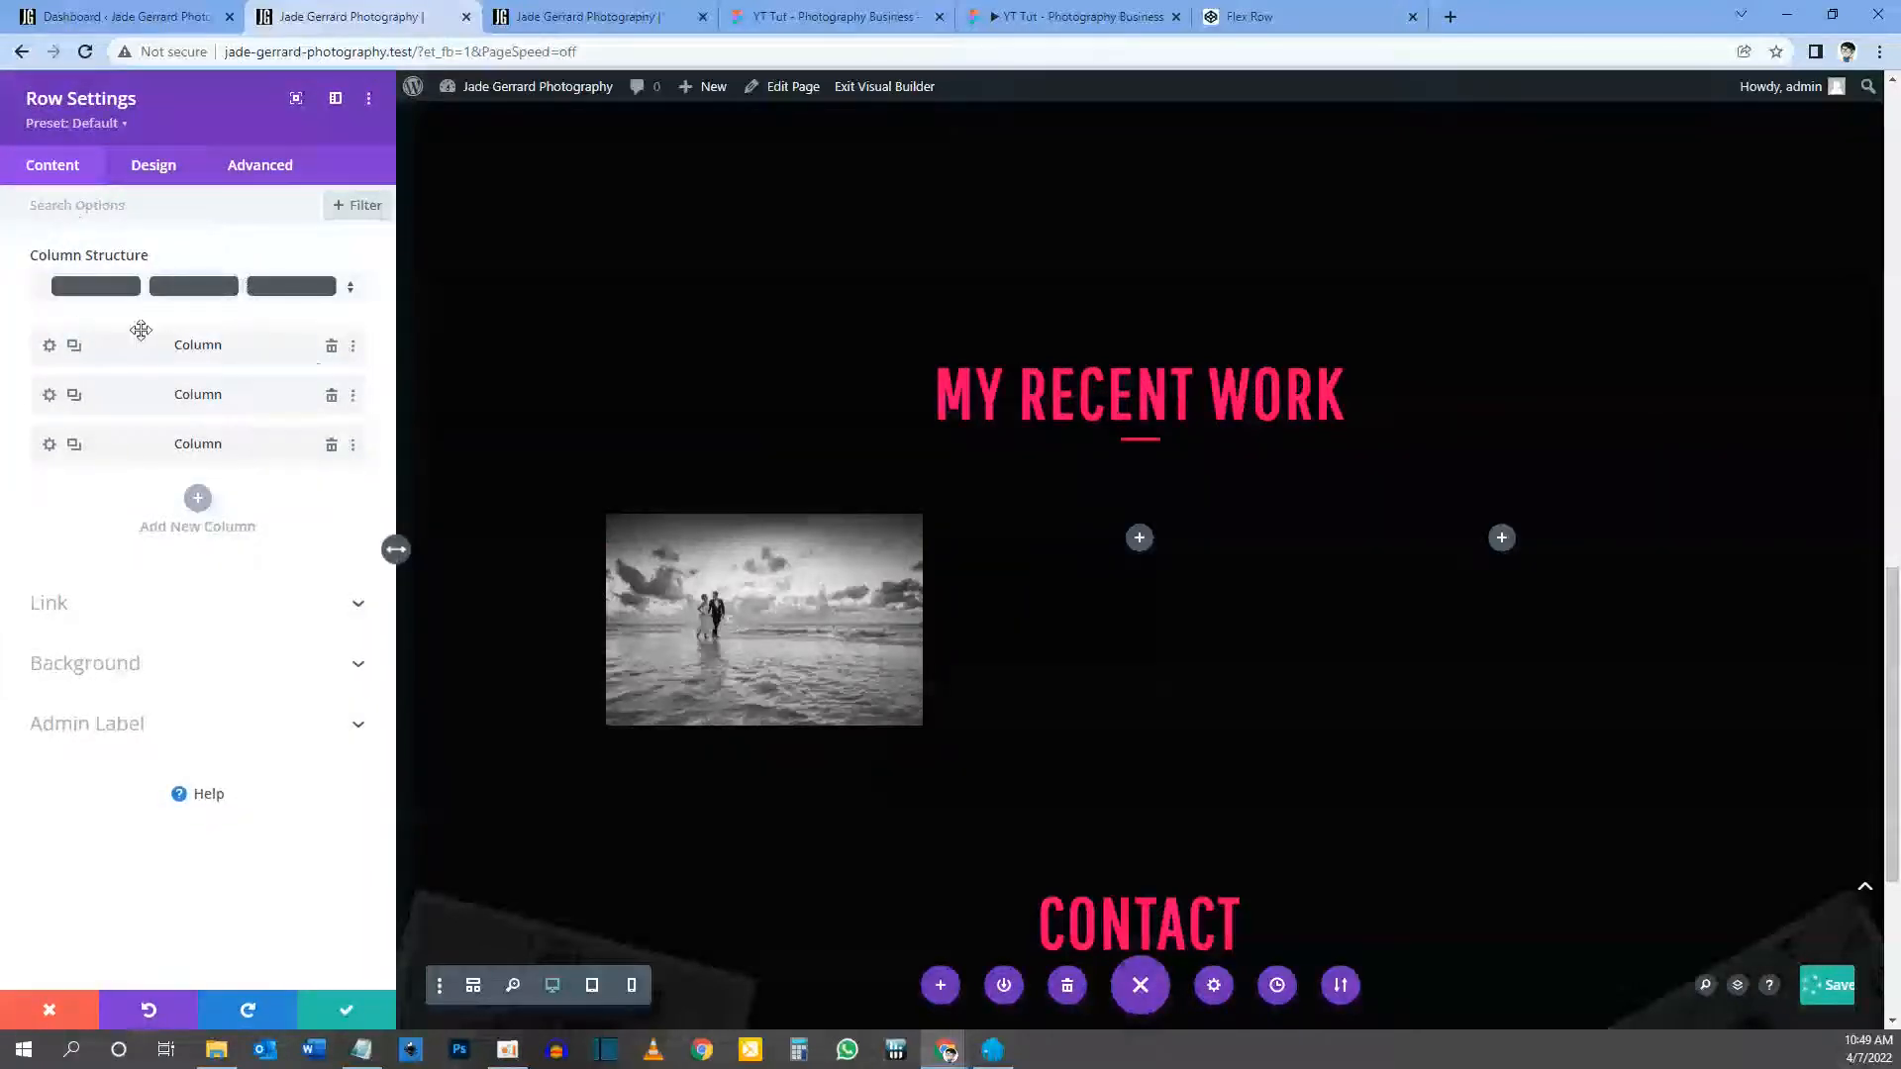
click(48, 345)
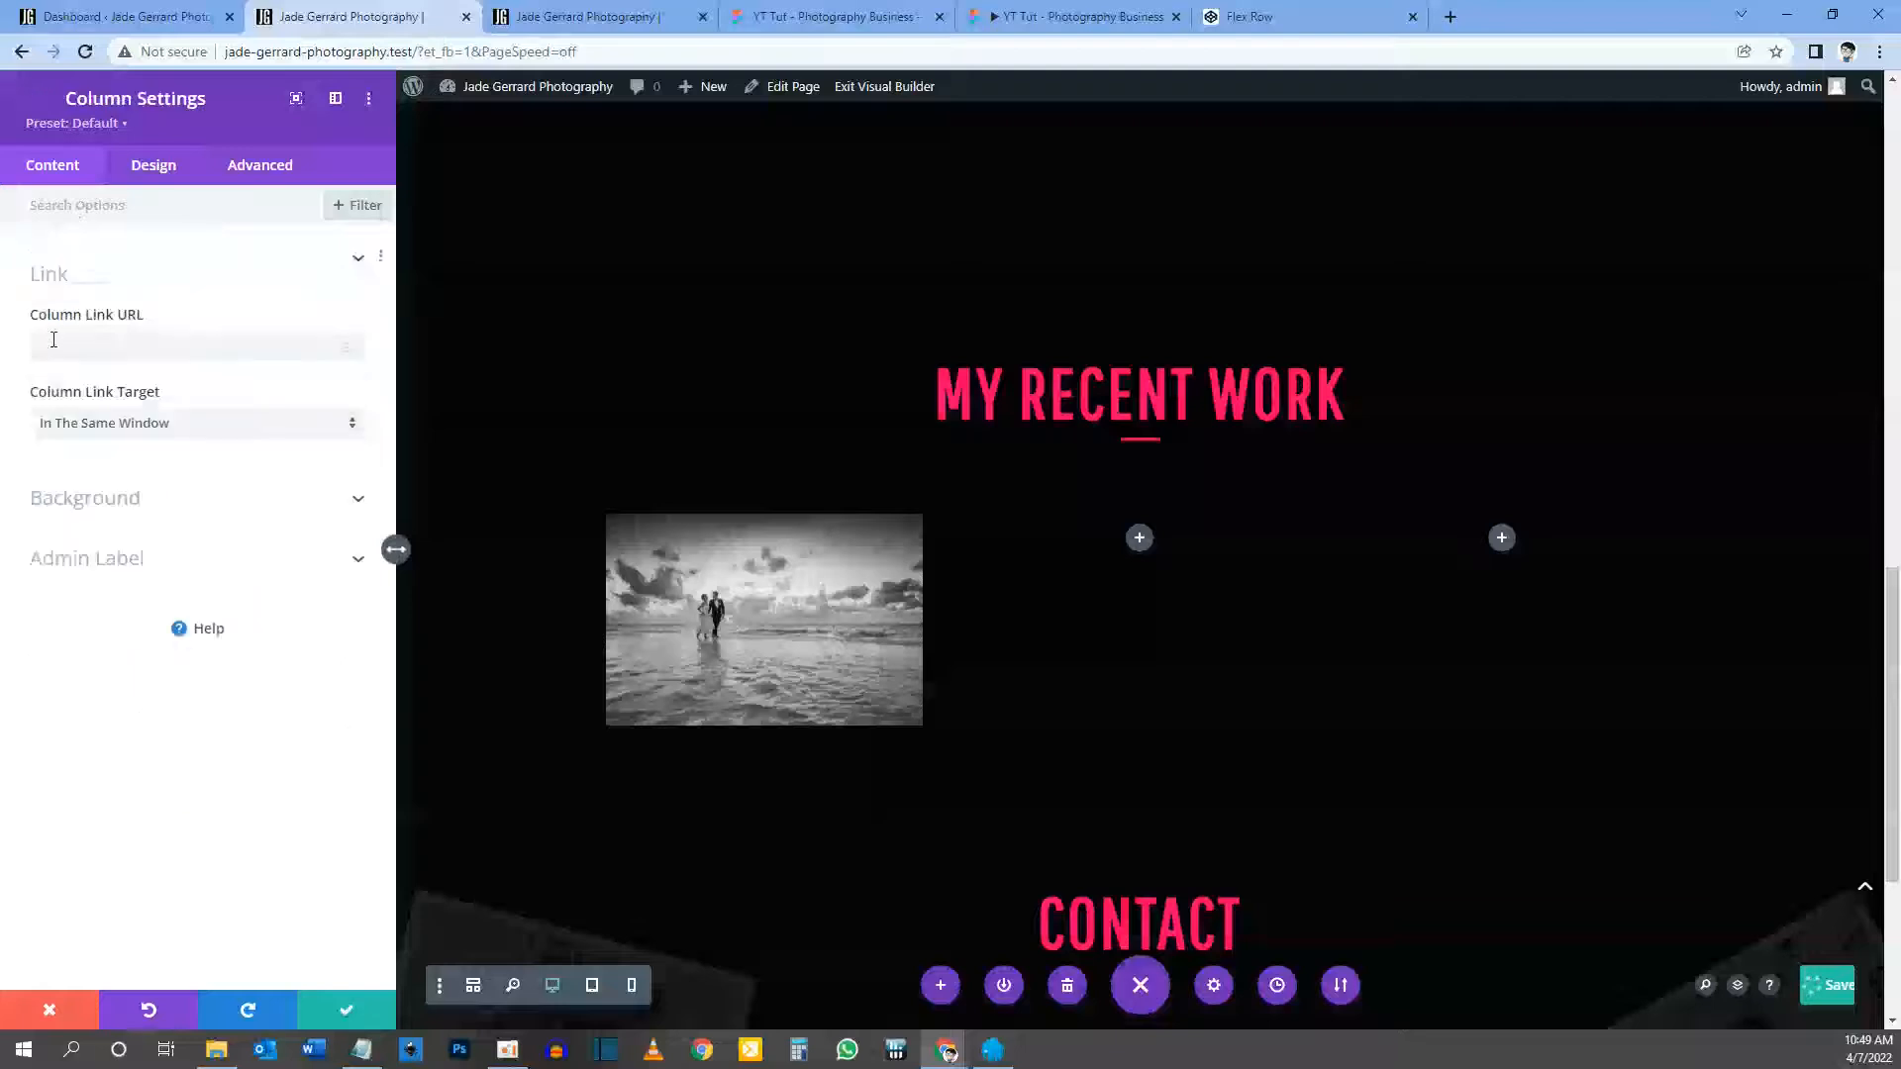
click(155, 173)
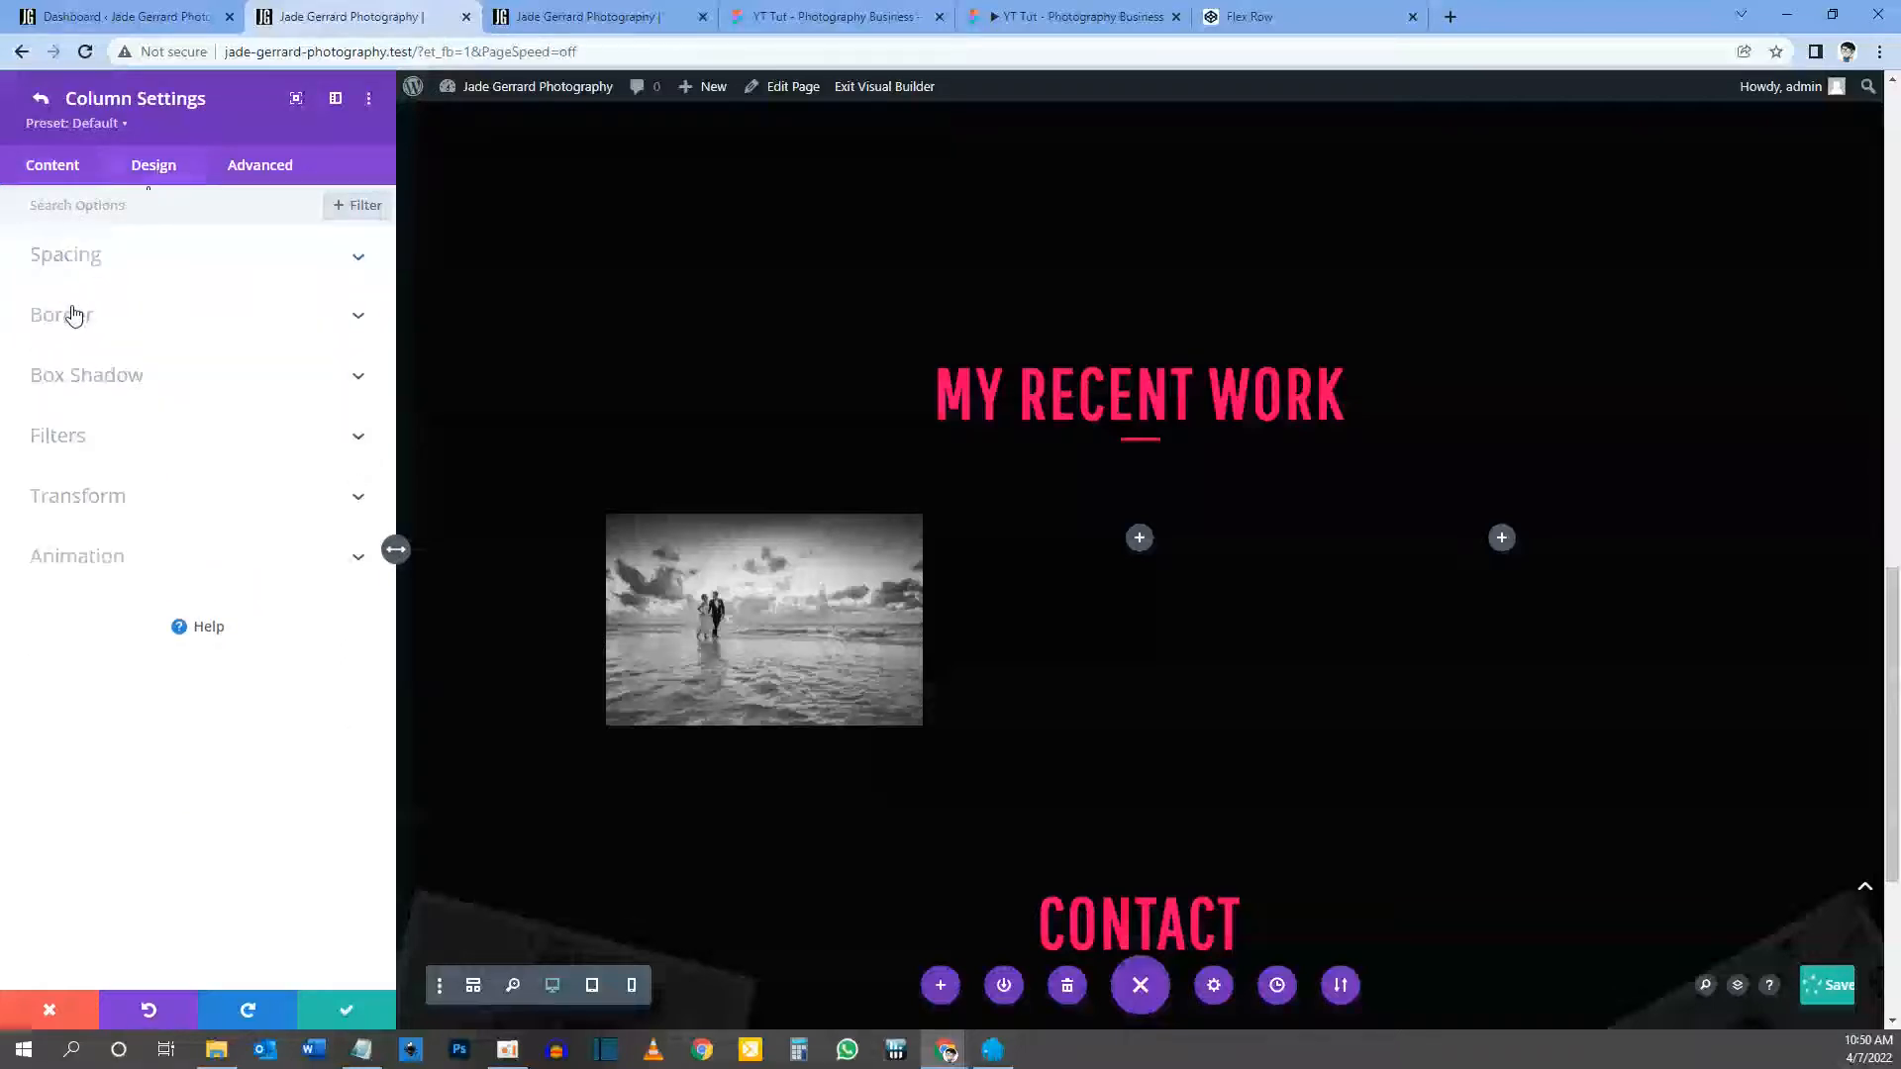
click(73, 314)
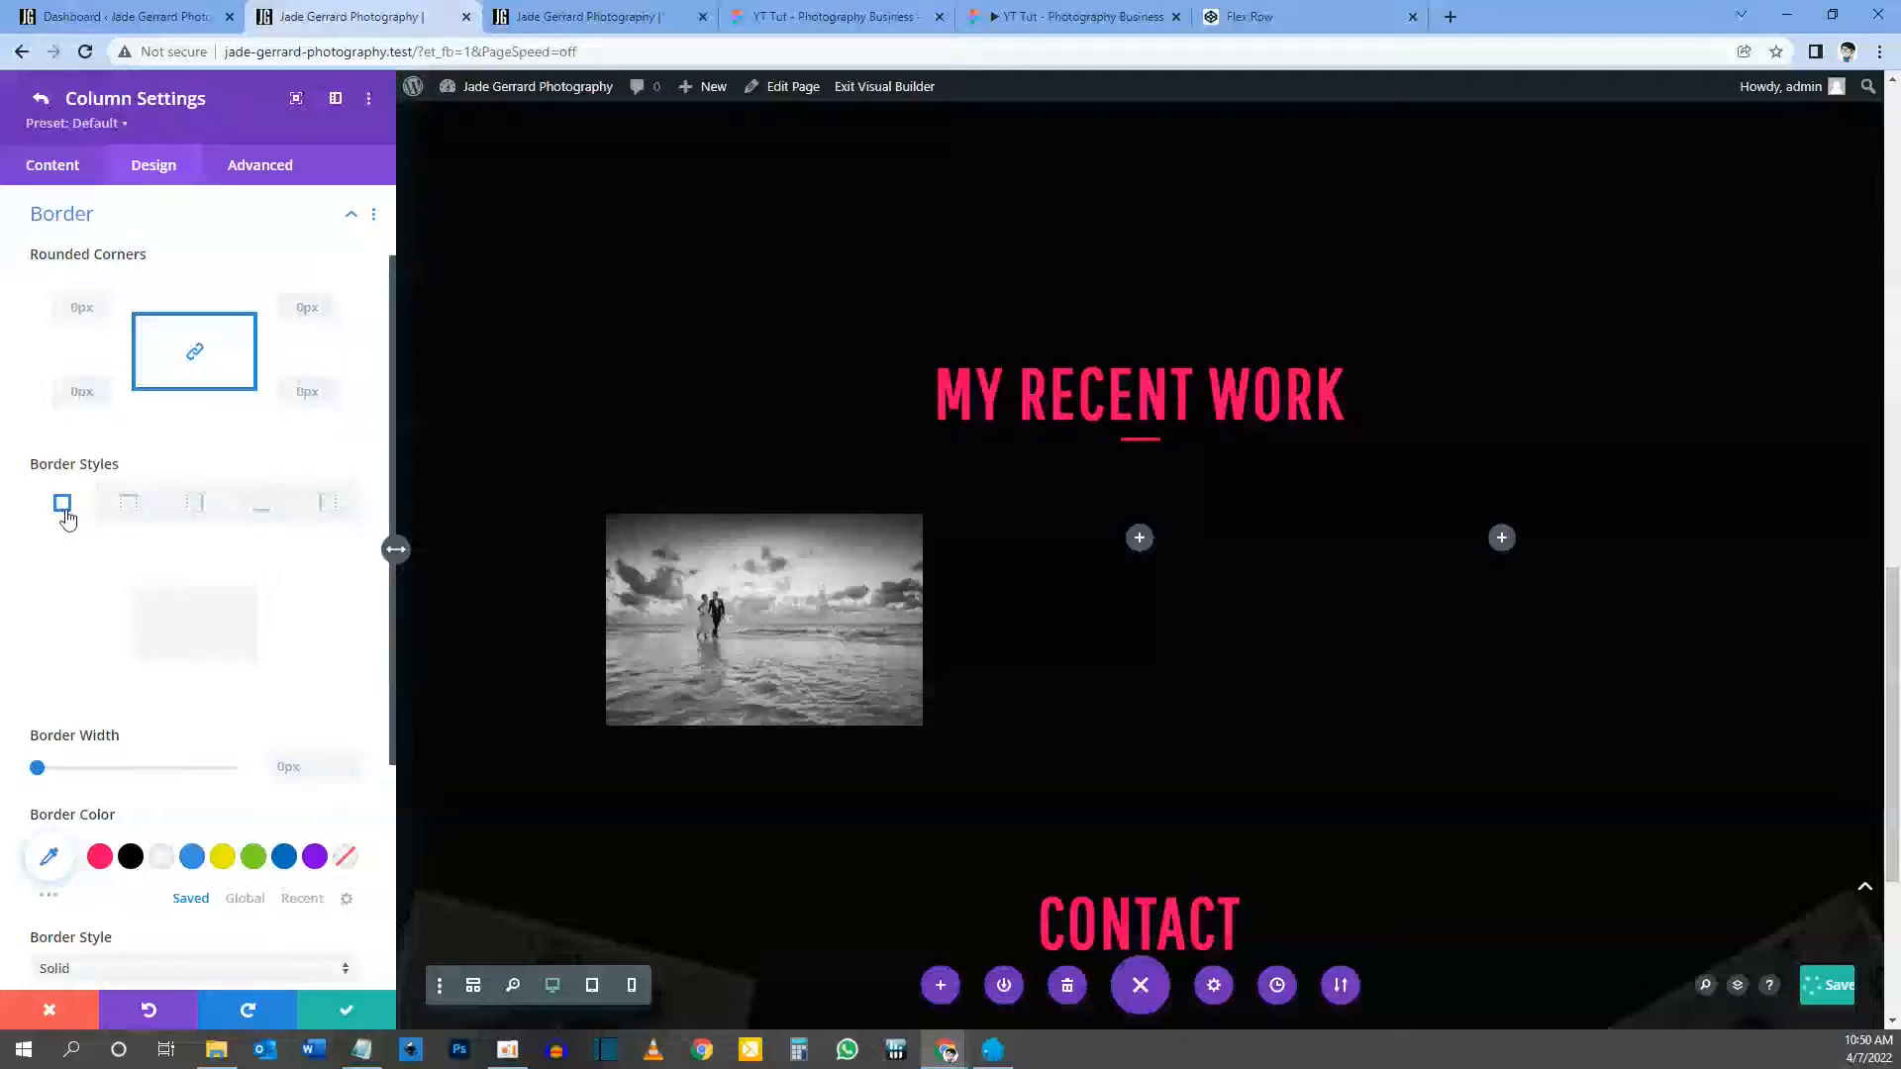
click(294, 771)
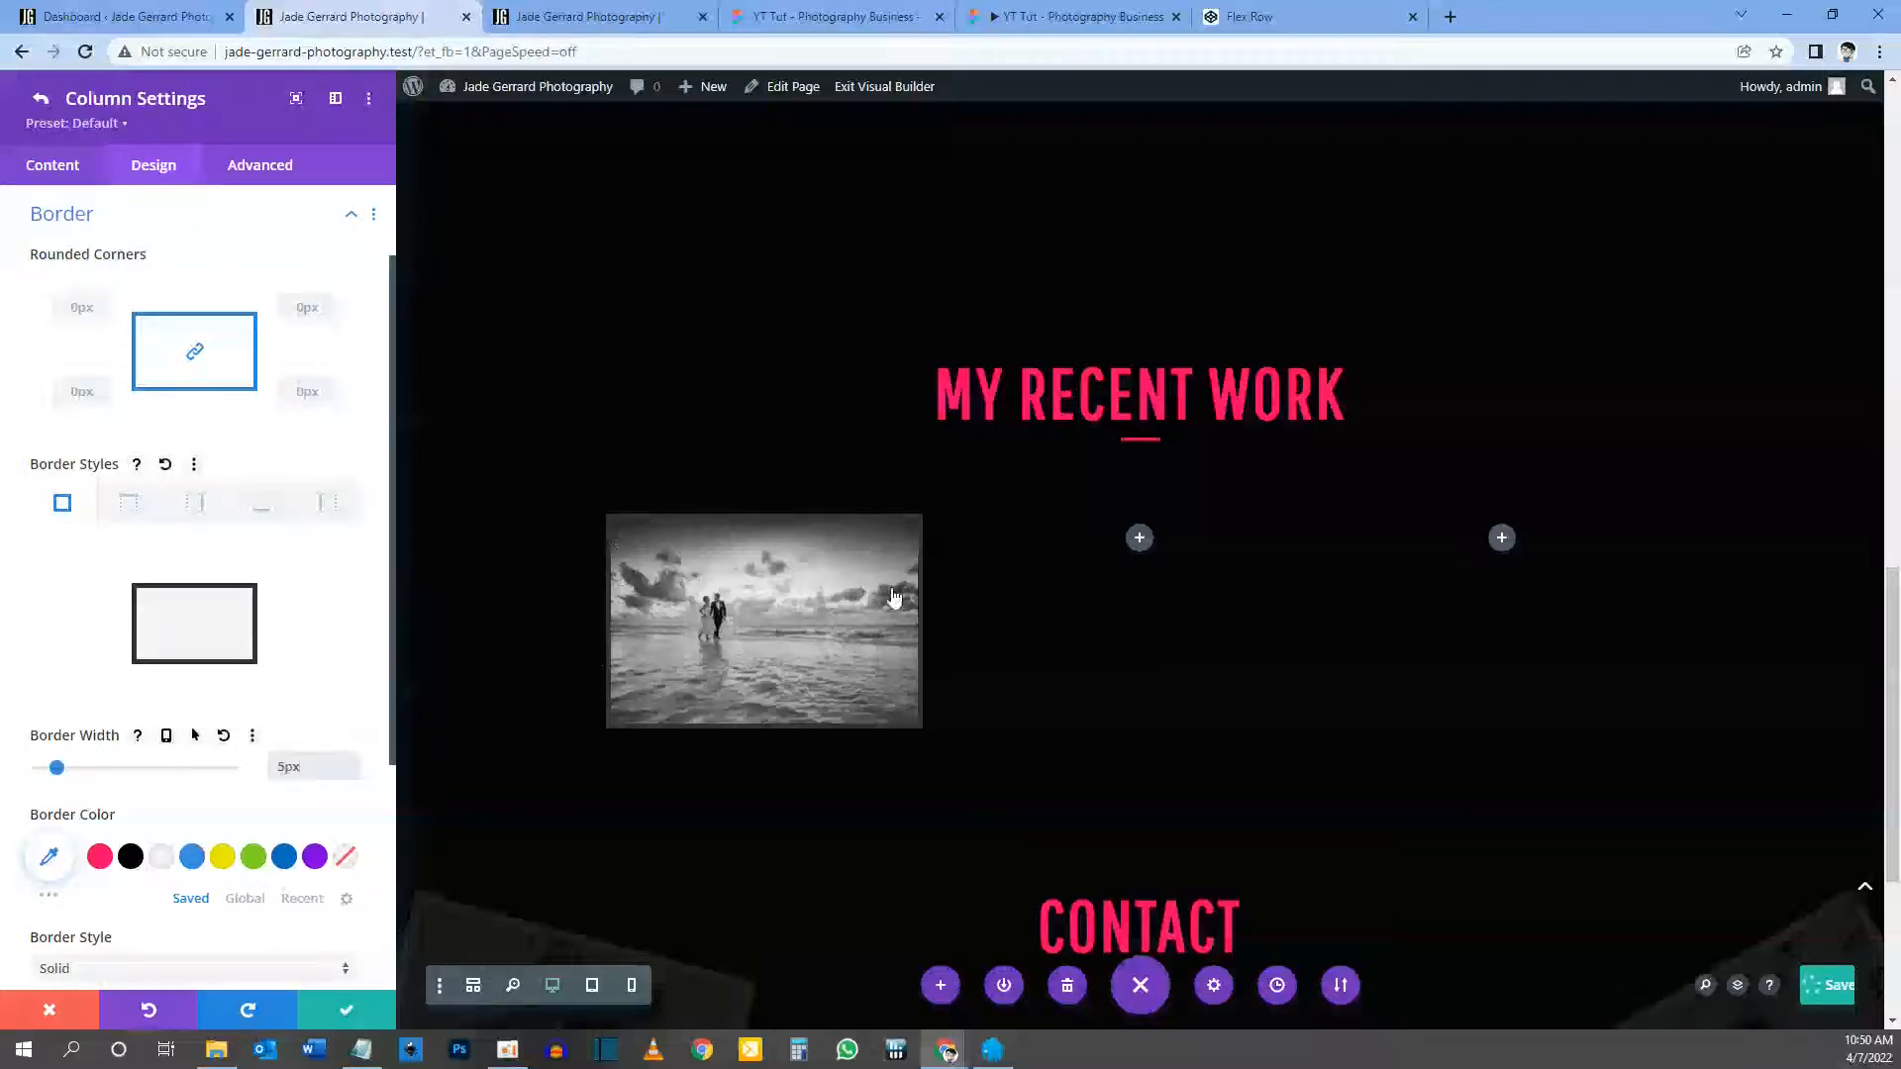
click(99, 857)
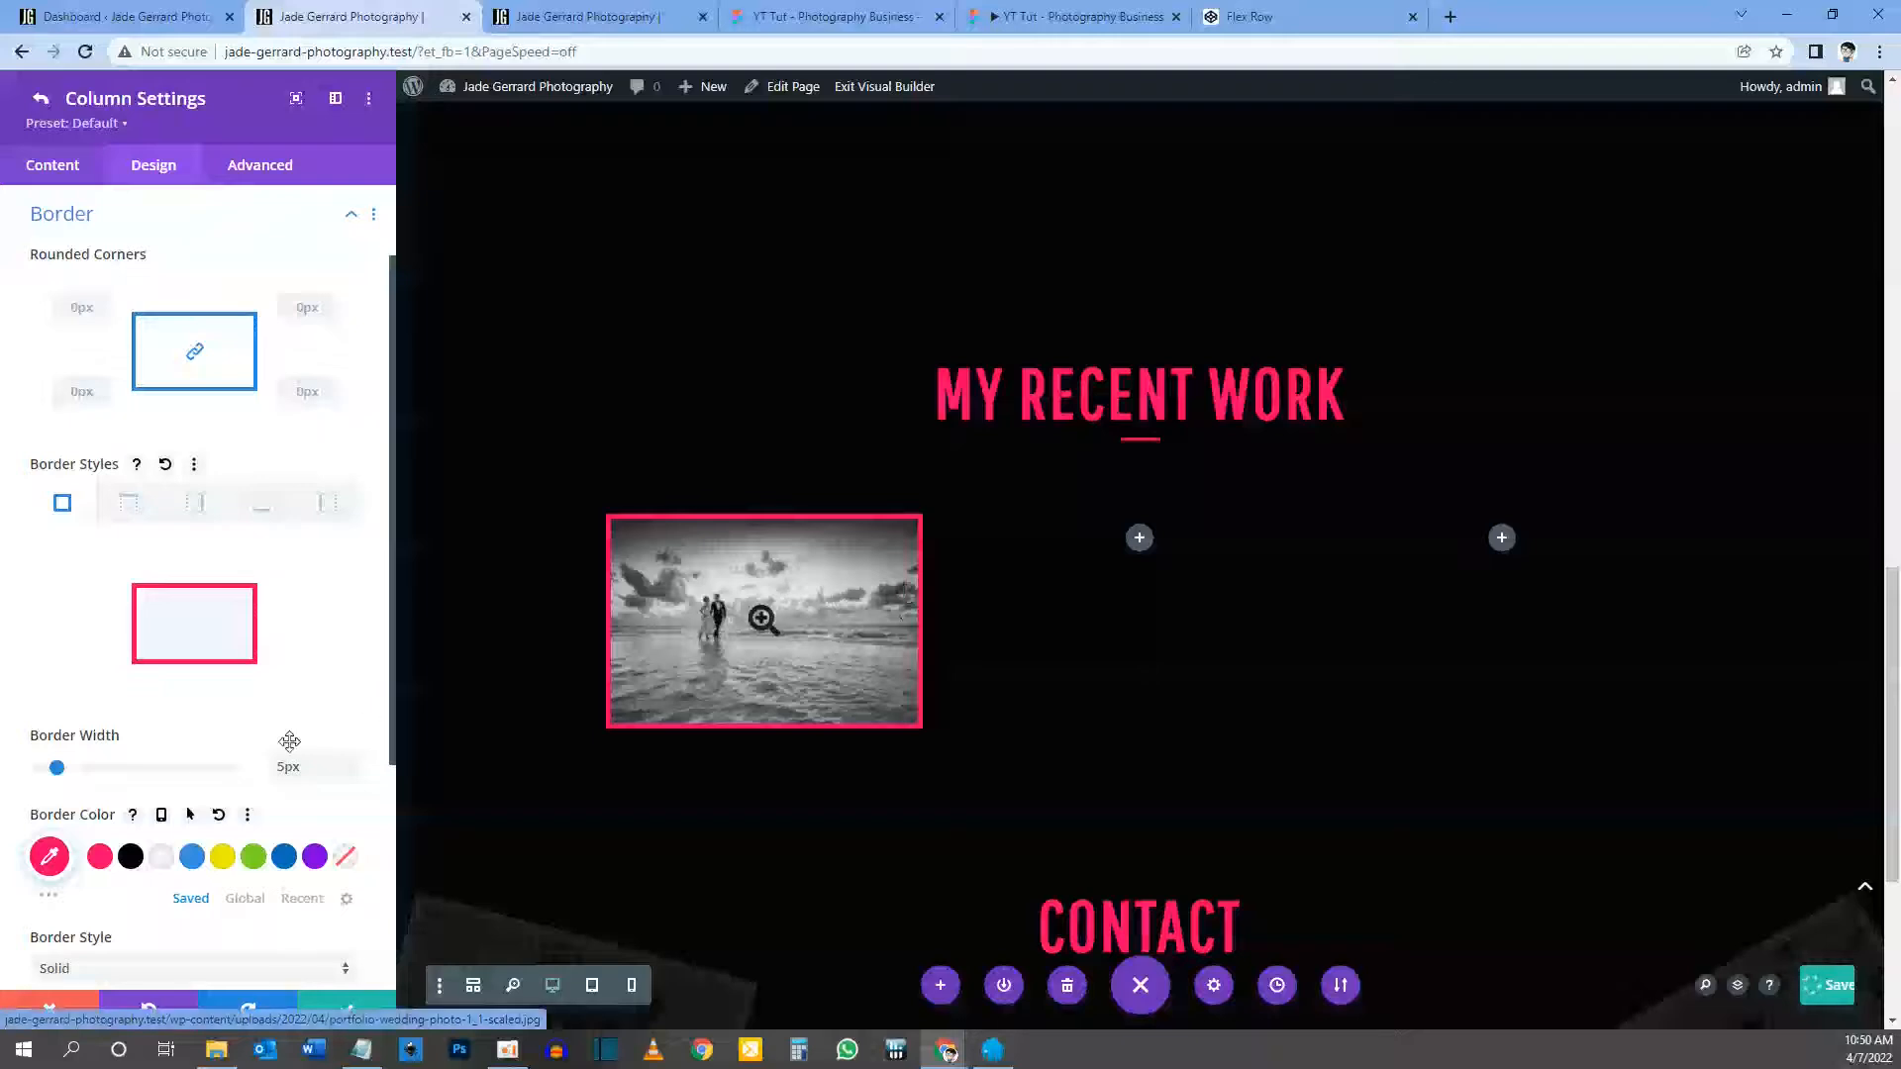
Step: Lower the opacity of the column's pink border color to rgba(255,0,110,0.3)
click(55, 852)
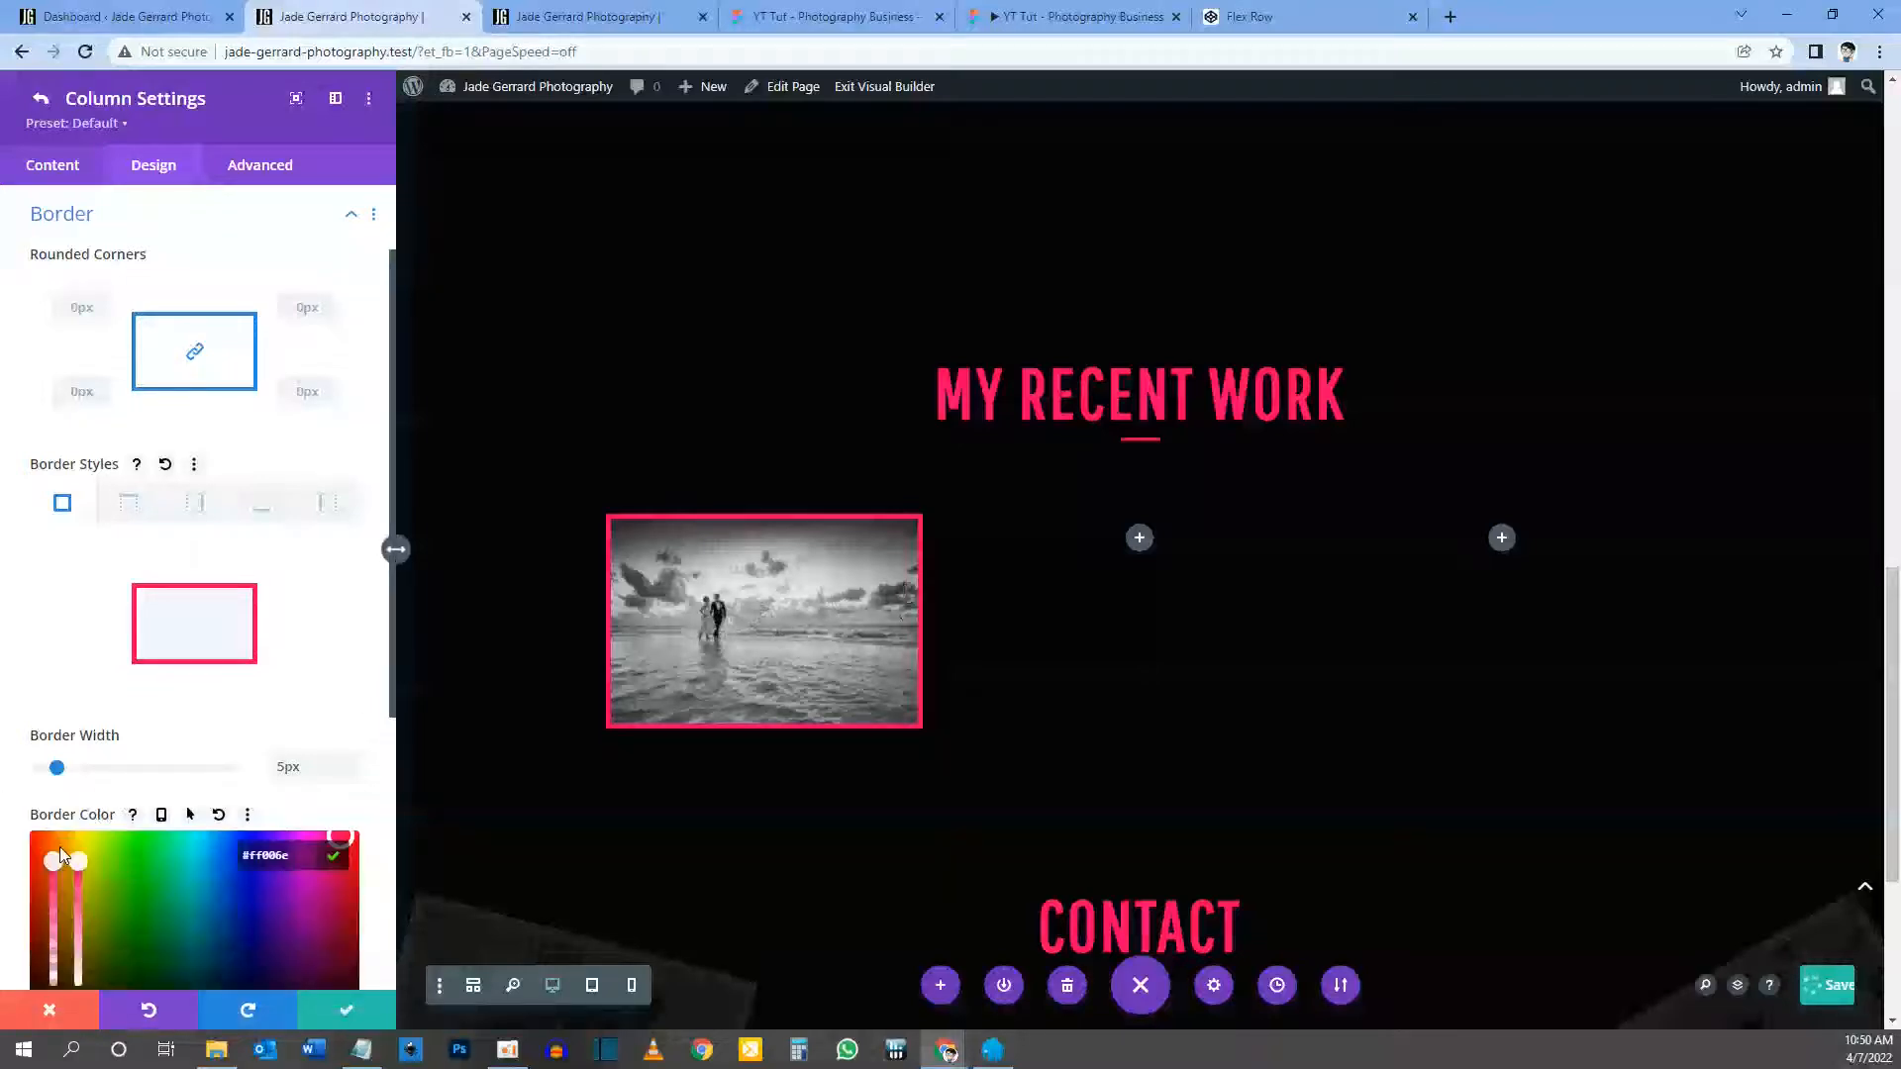
scroll(285, 727, down, 2)
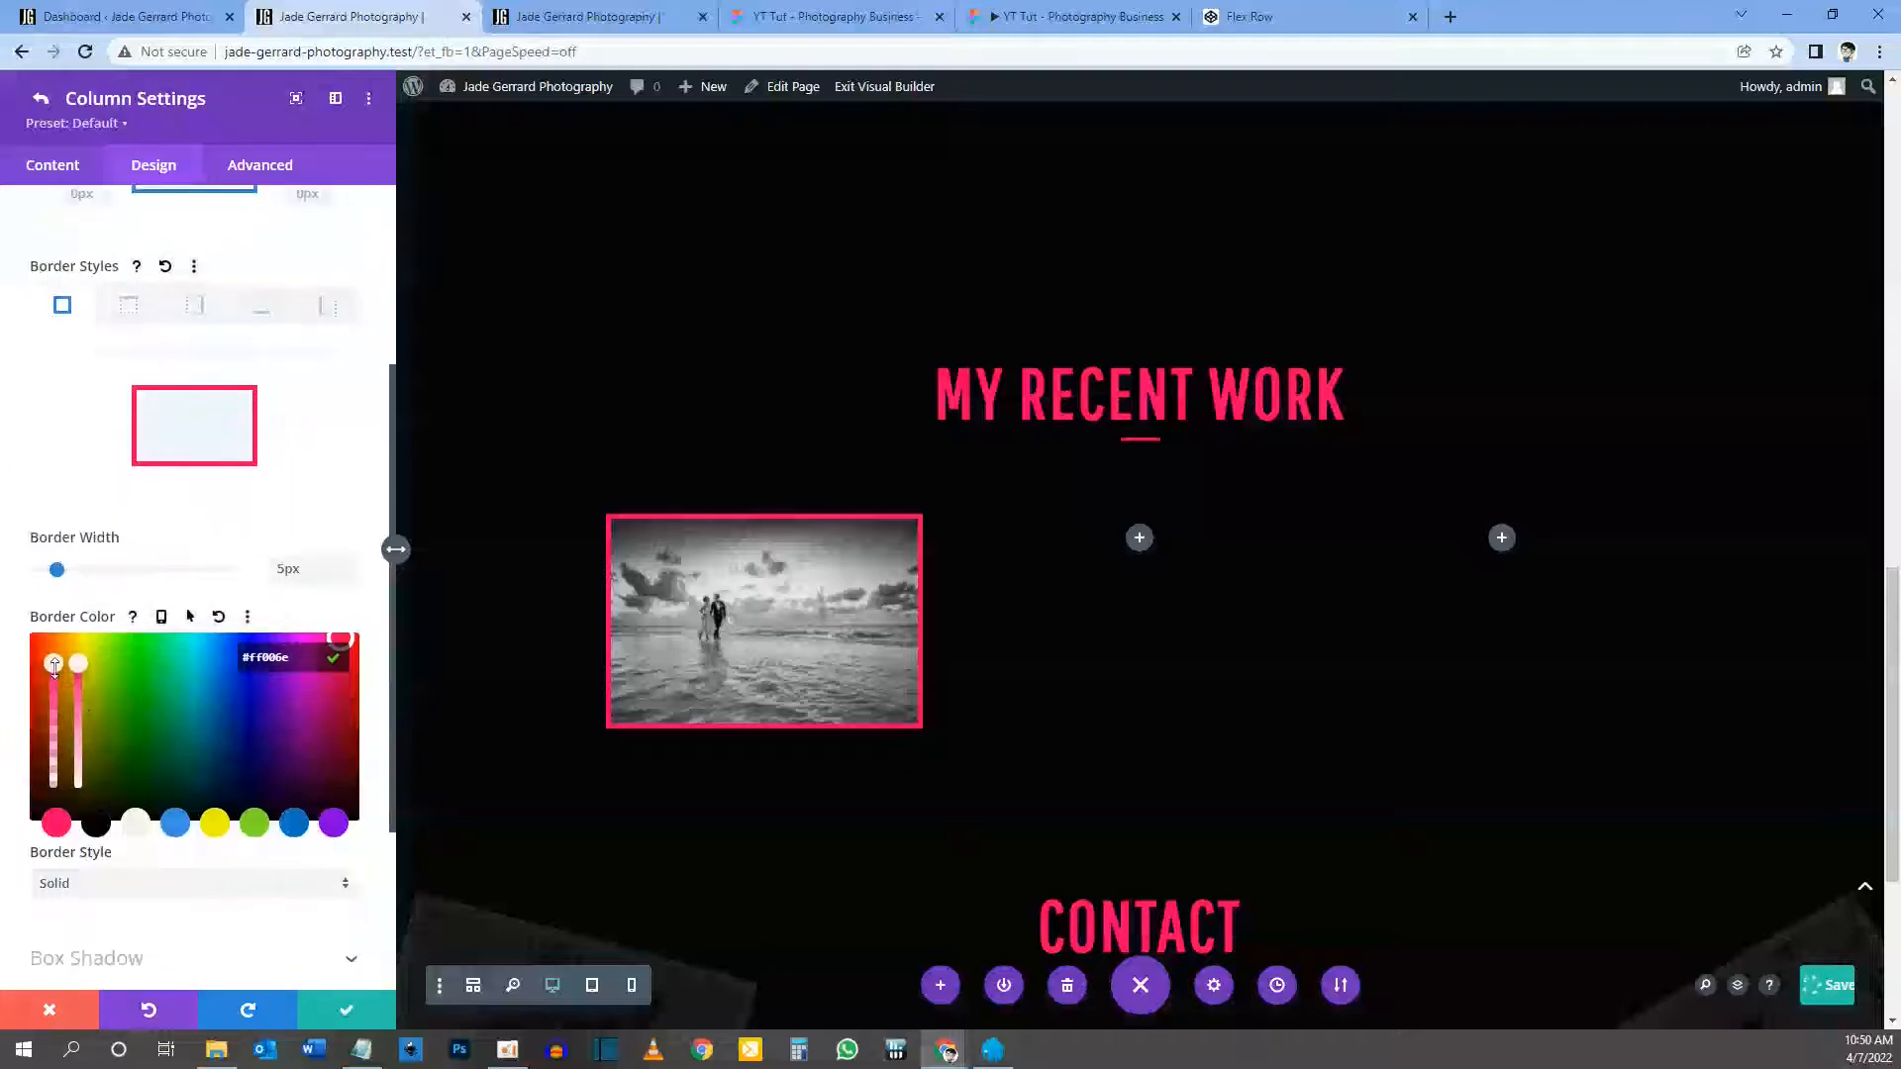
drag(54, 683, 53, 745)
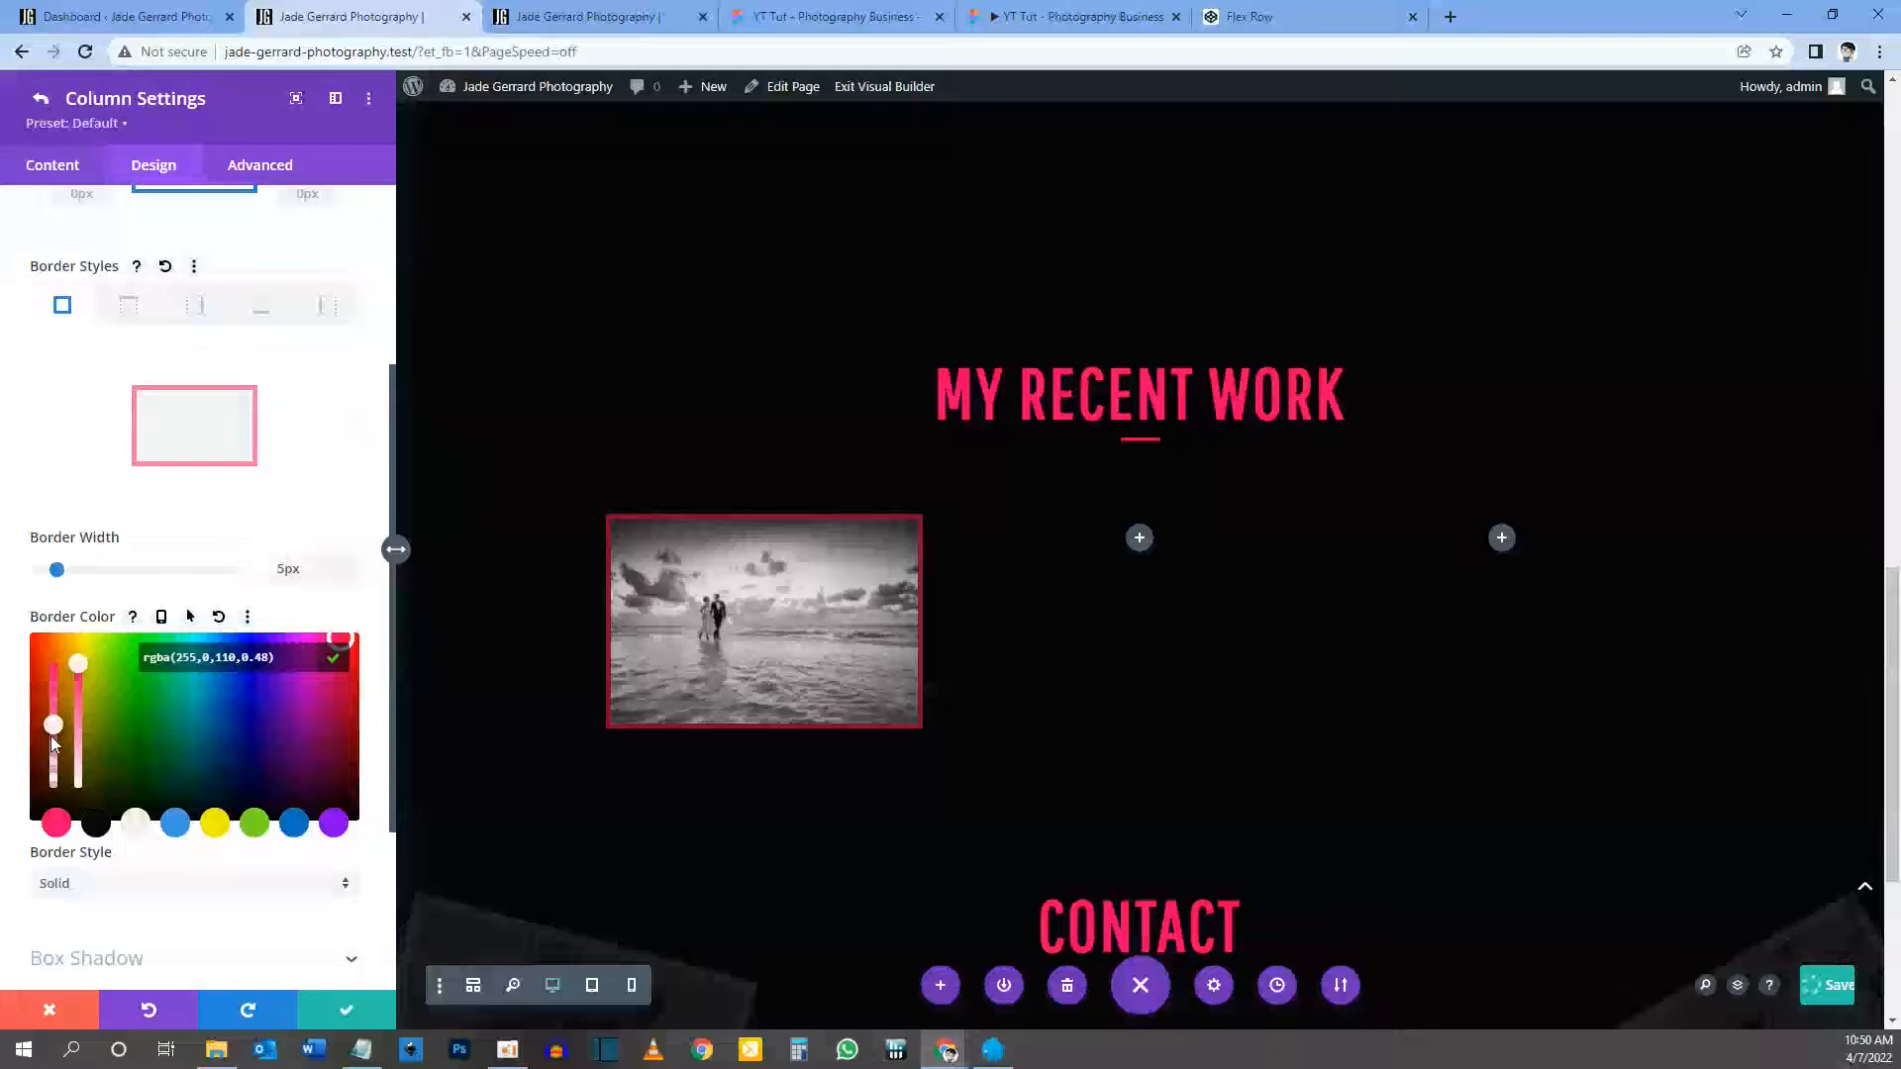
drag(55, 749, 54, 743)
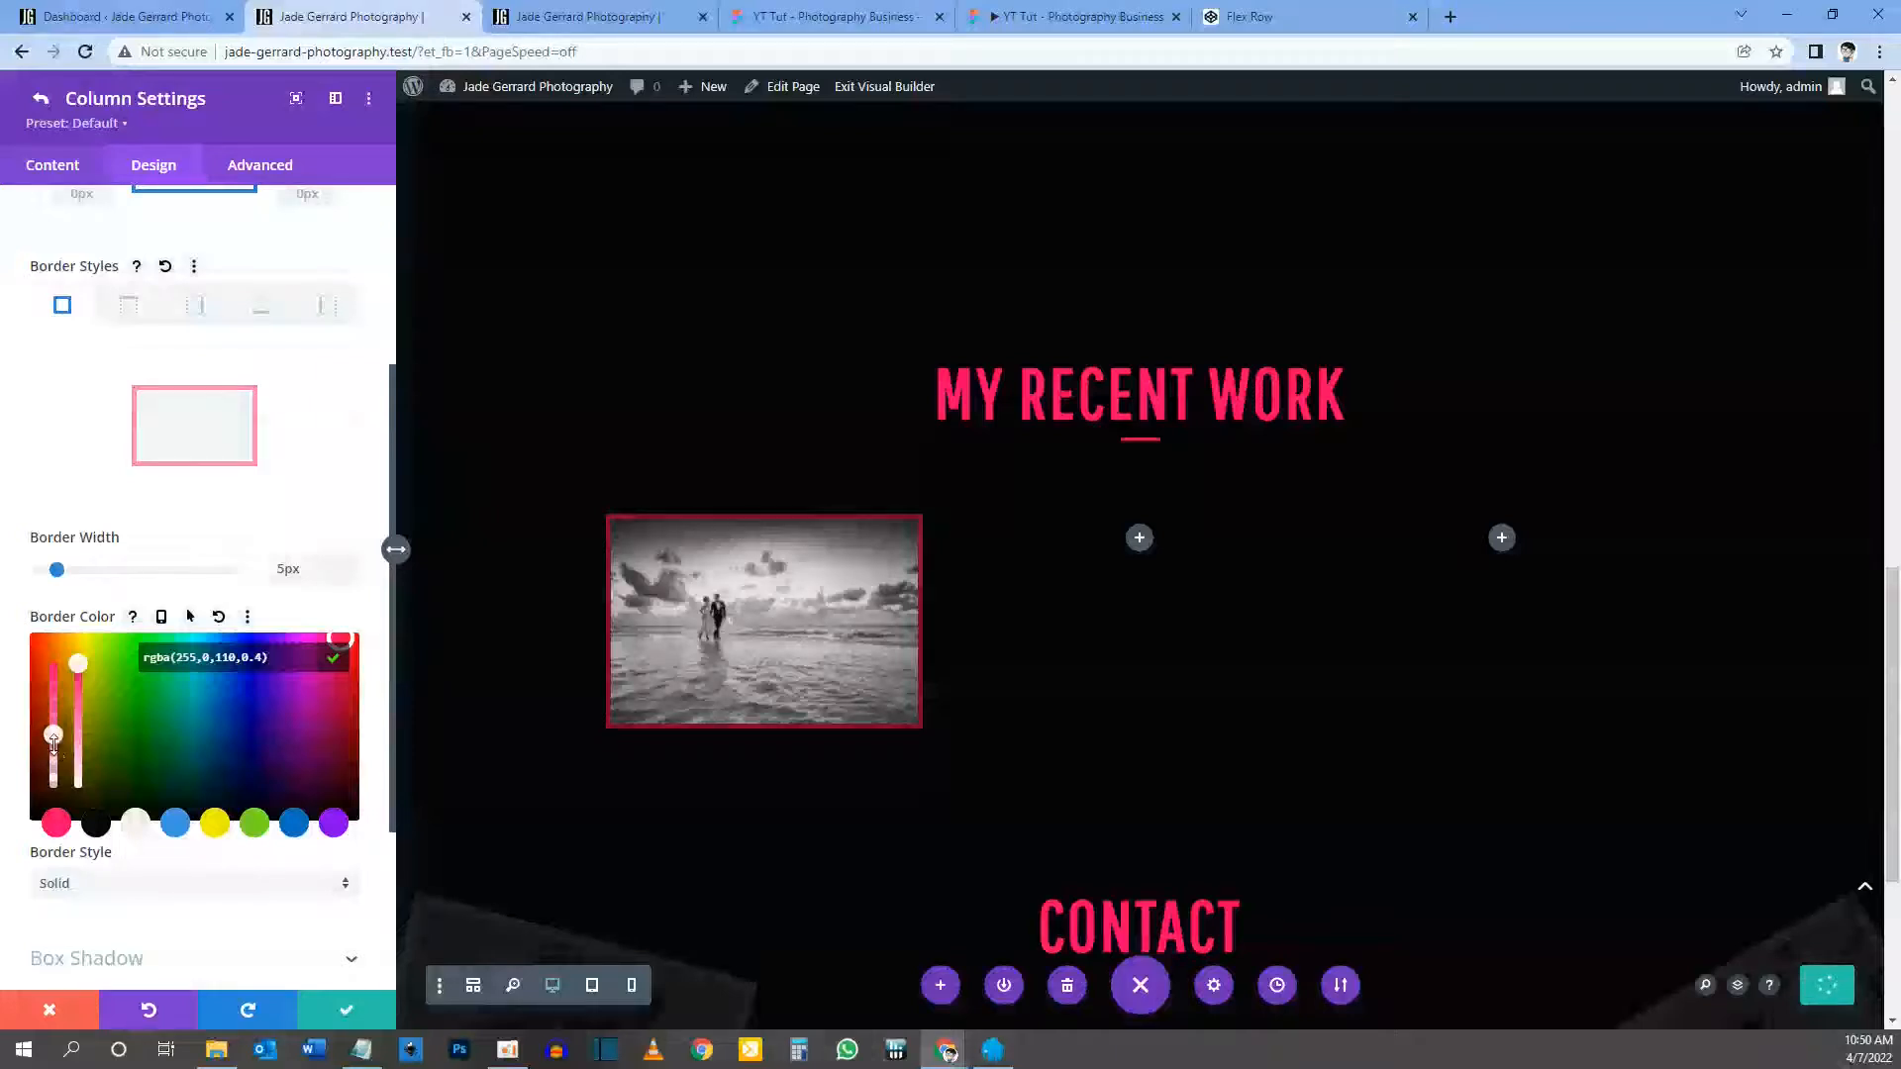
key(Delete)
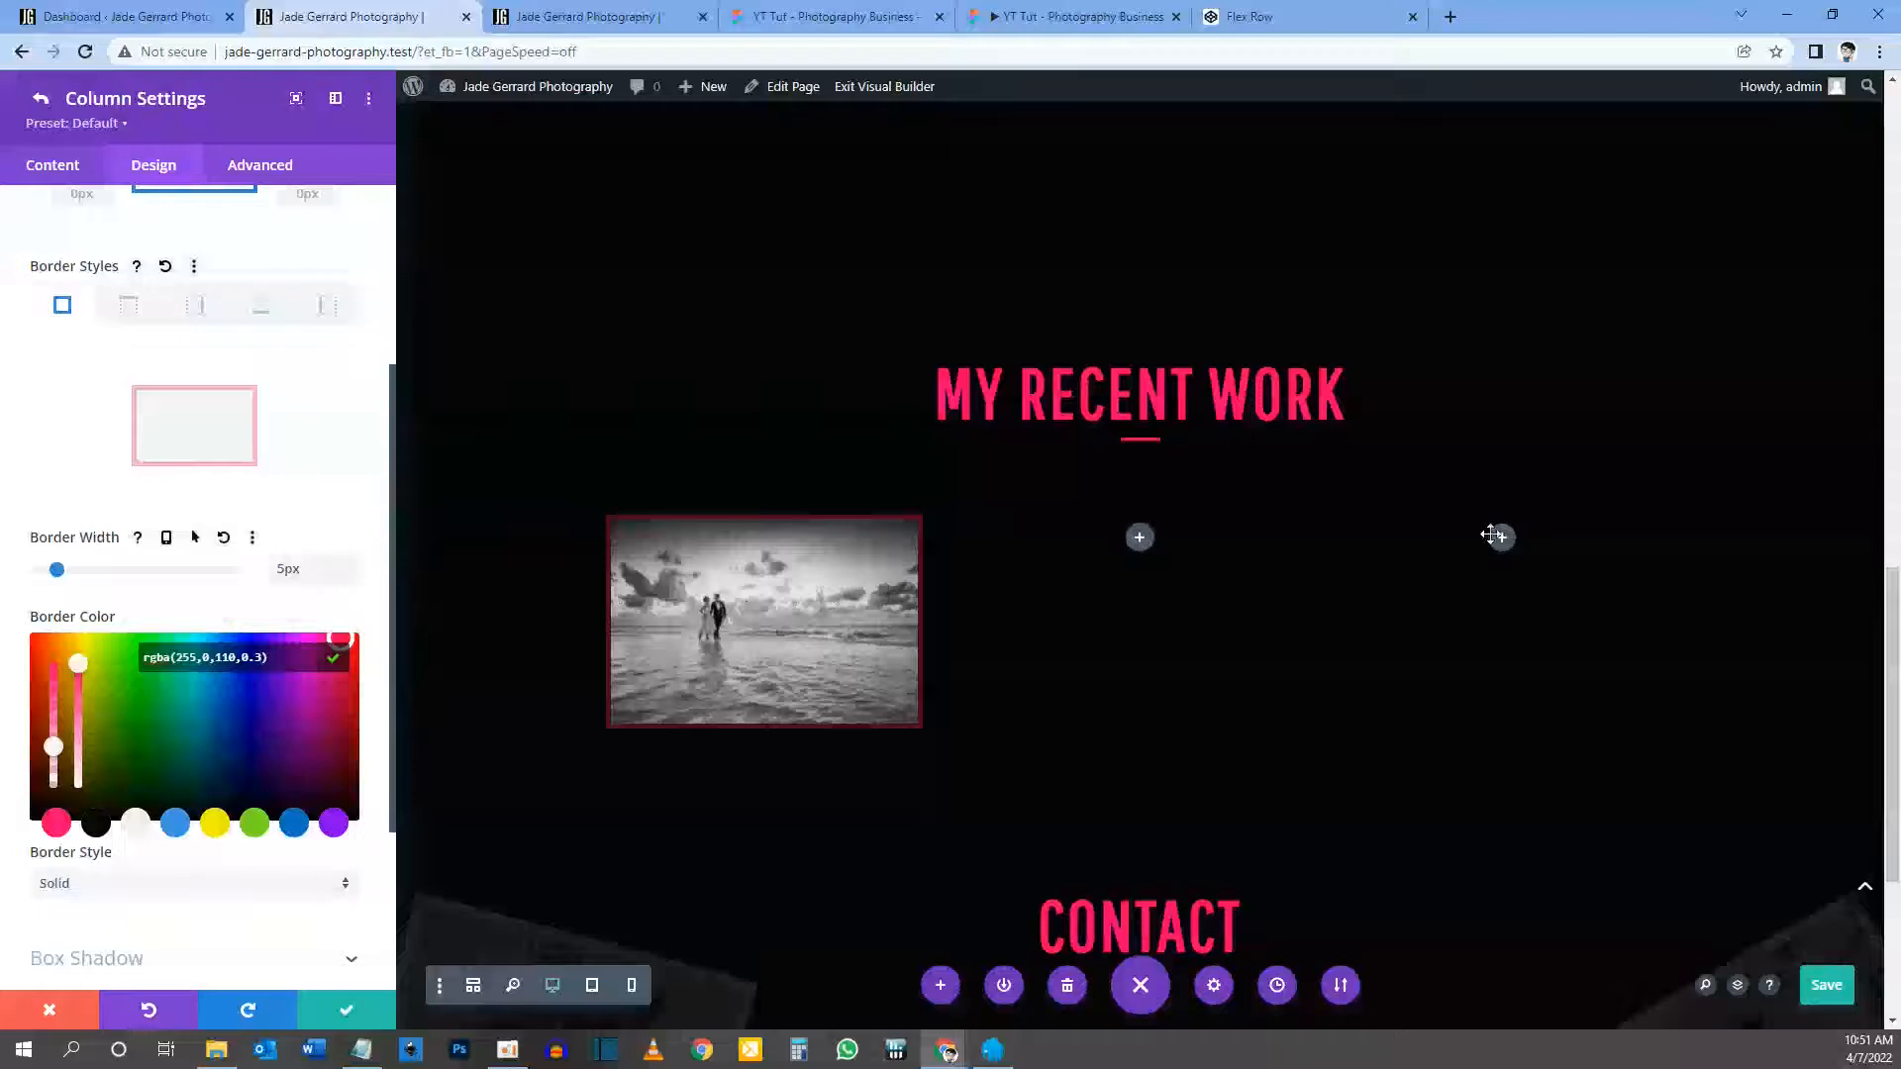
Step: Extend the first column's border styles to all columns throughout this row, and accept the column and row settings
scroll(238, 607, up, 3)
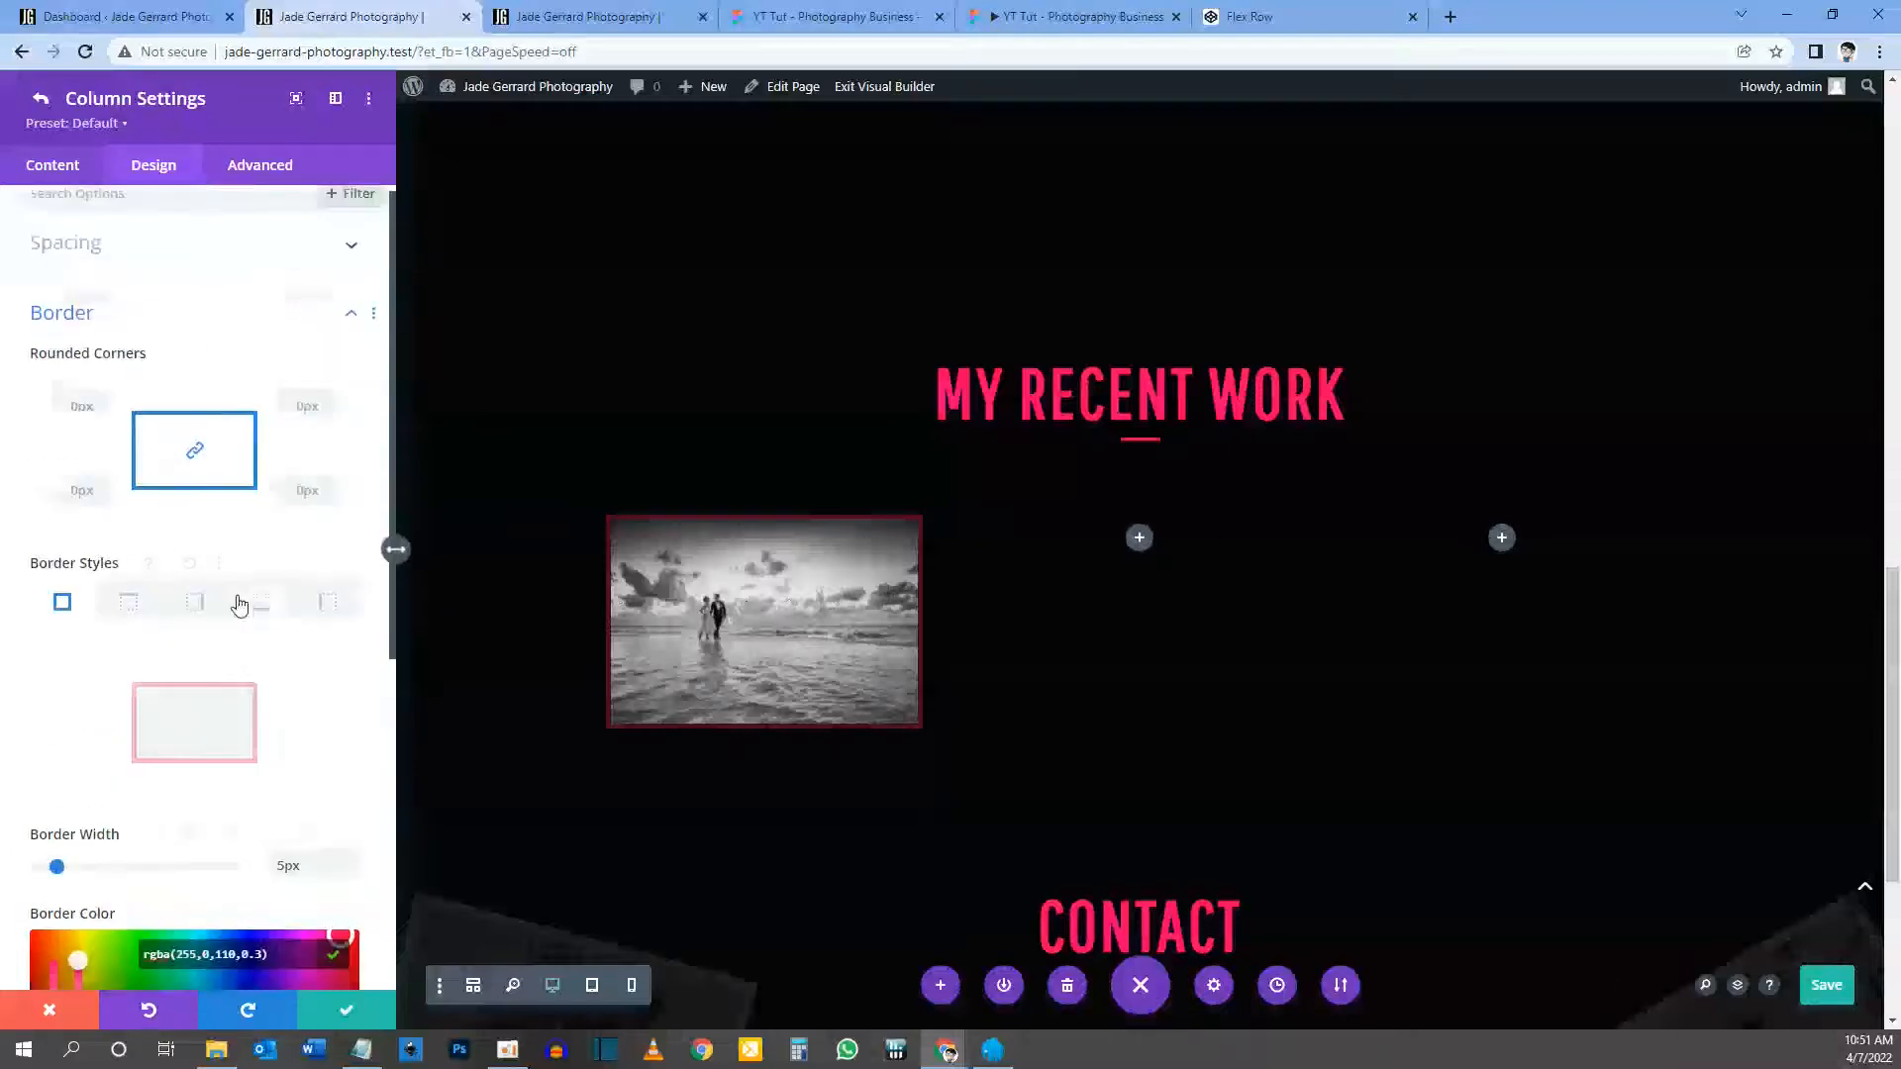
right_click(95, 572)
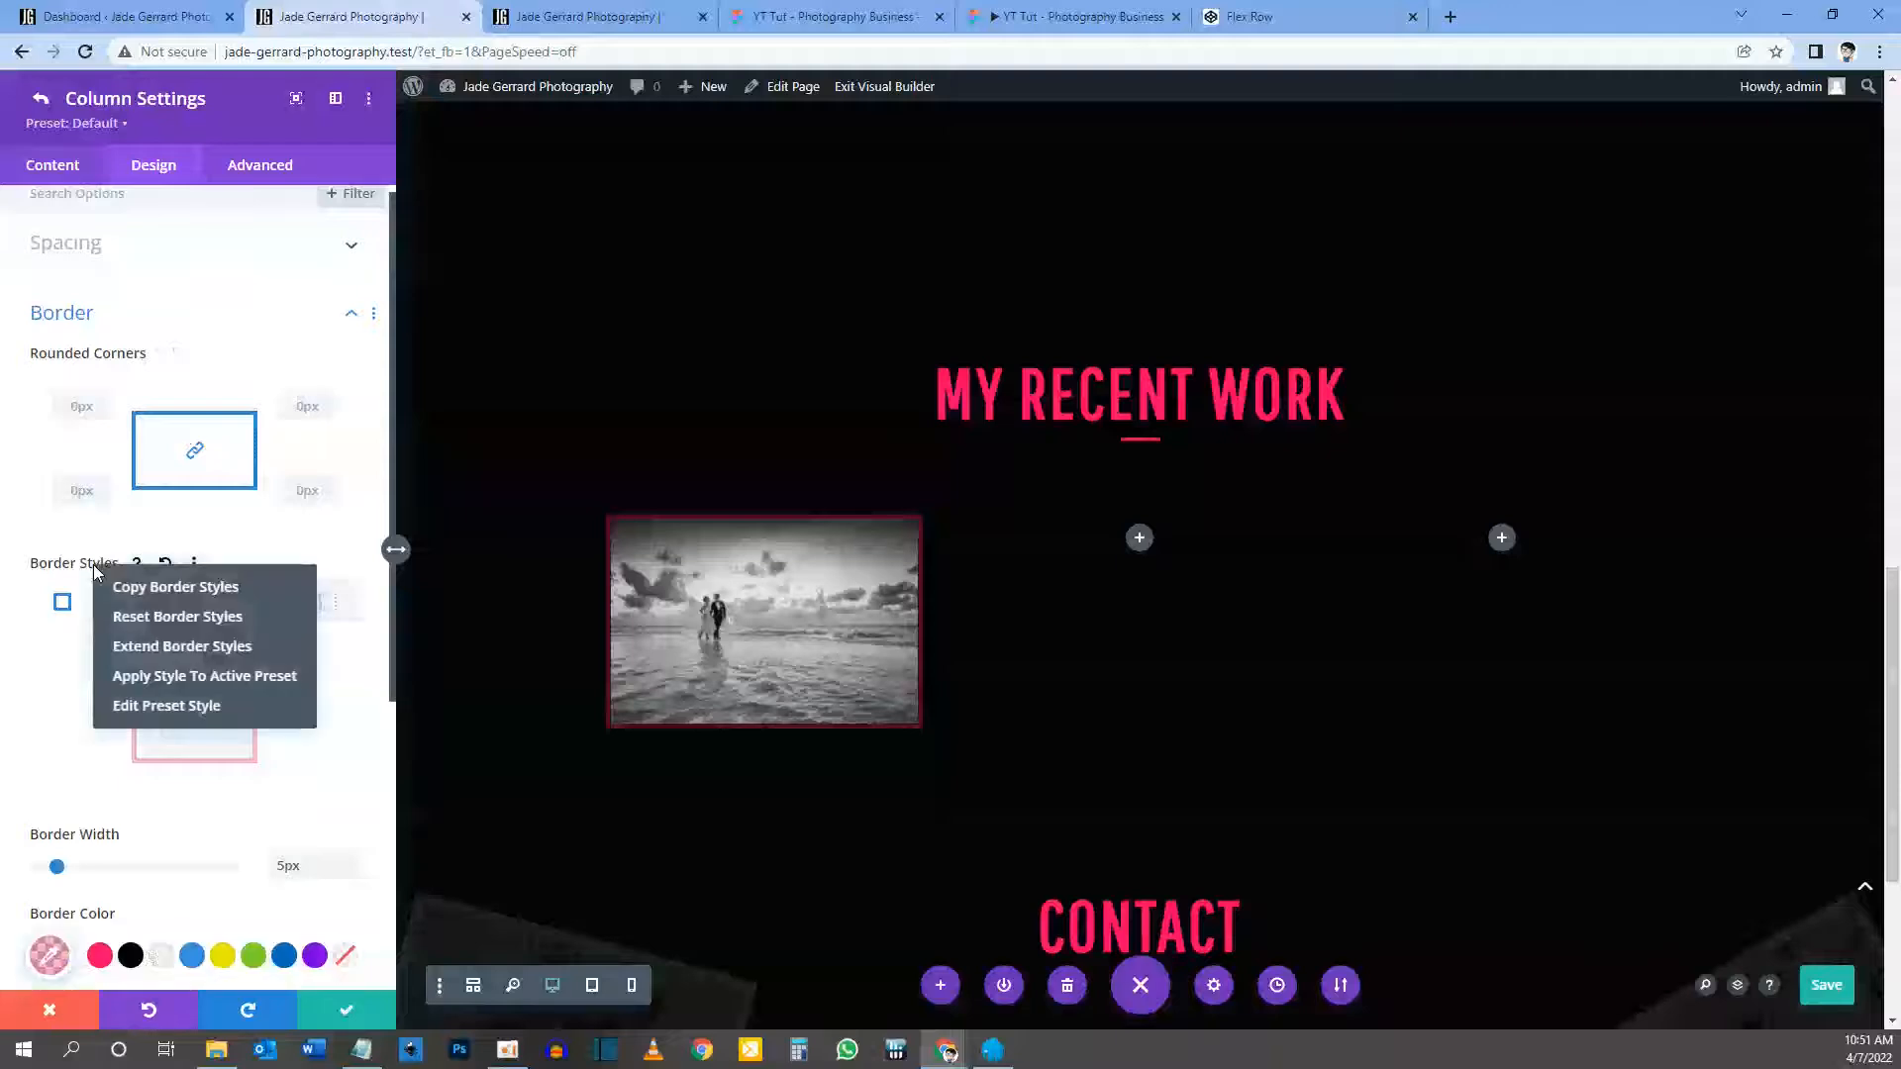
click(180, 649)
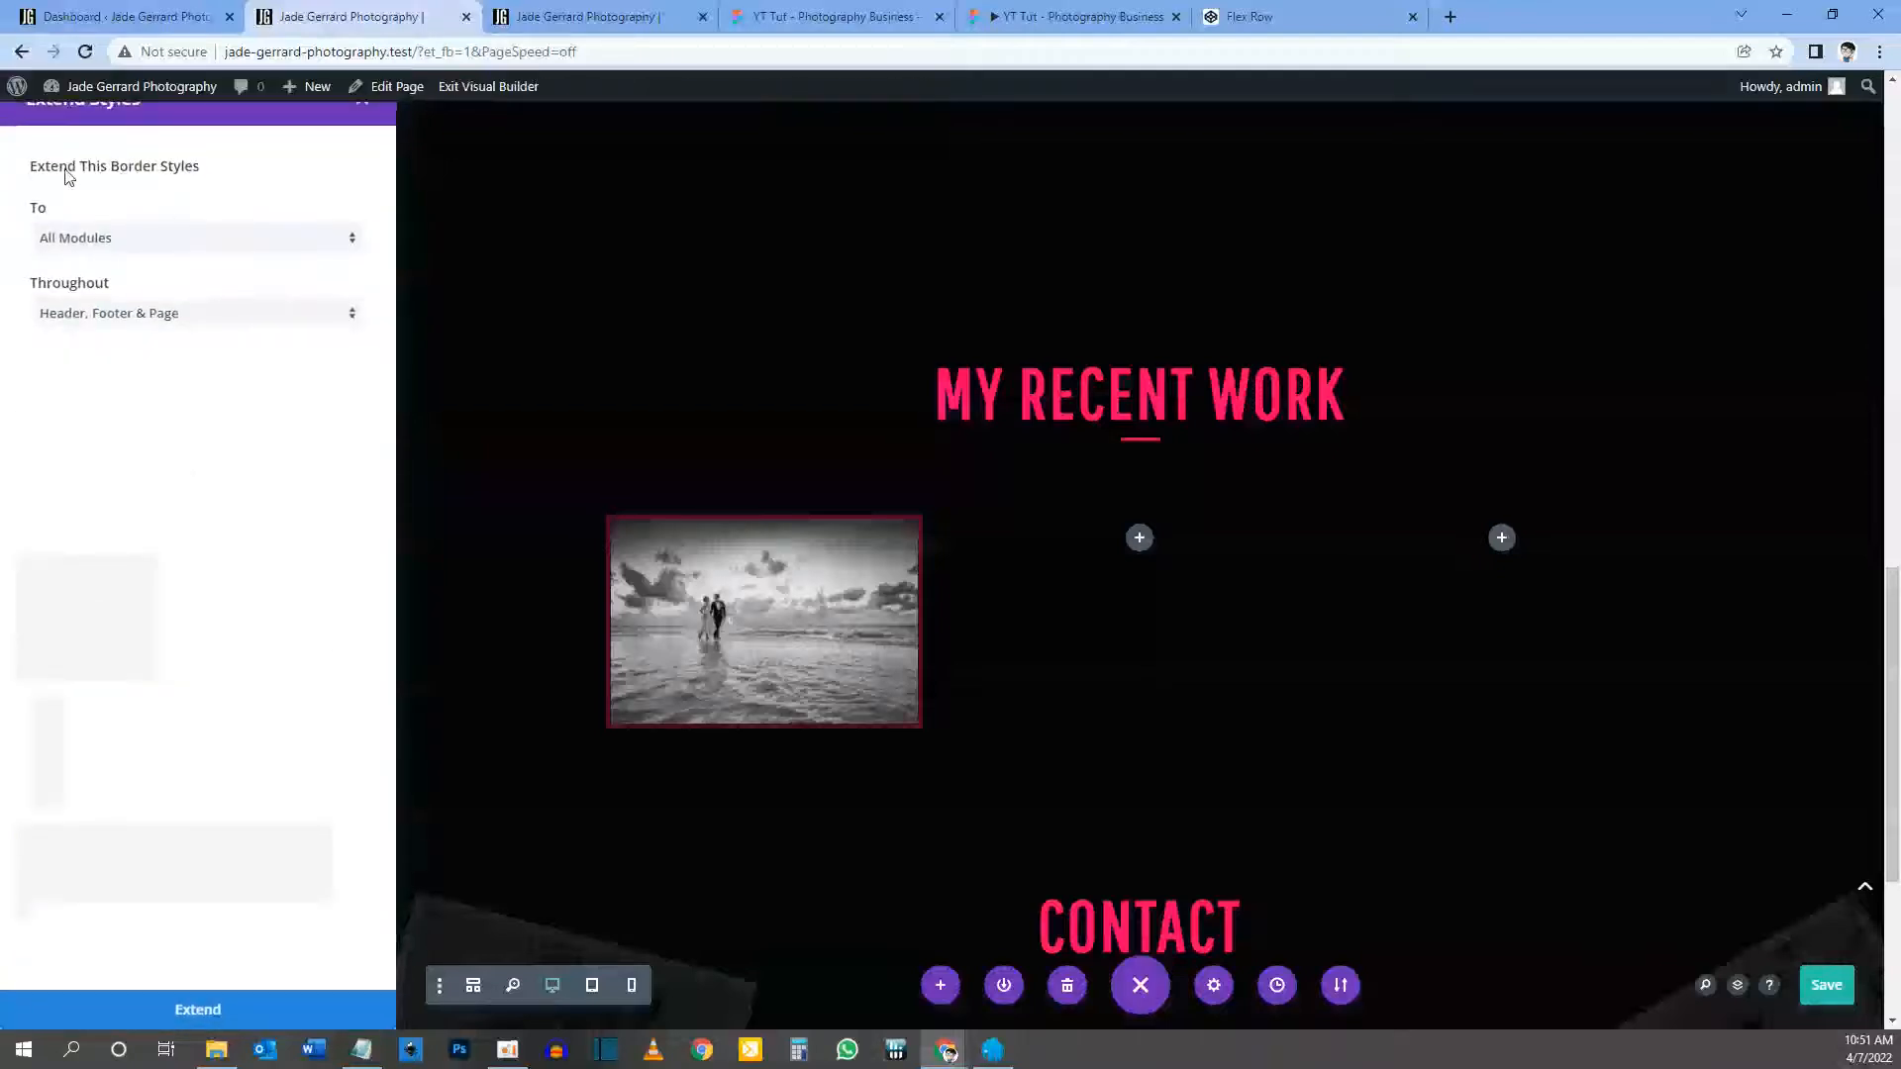
click(70, 239)
click(100, 332)
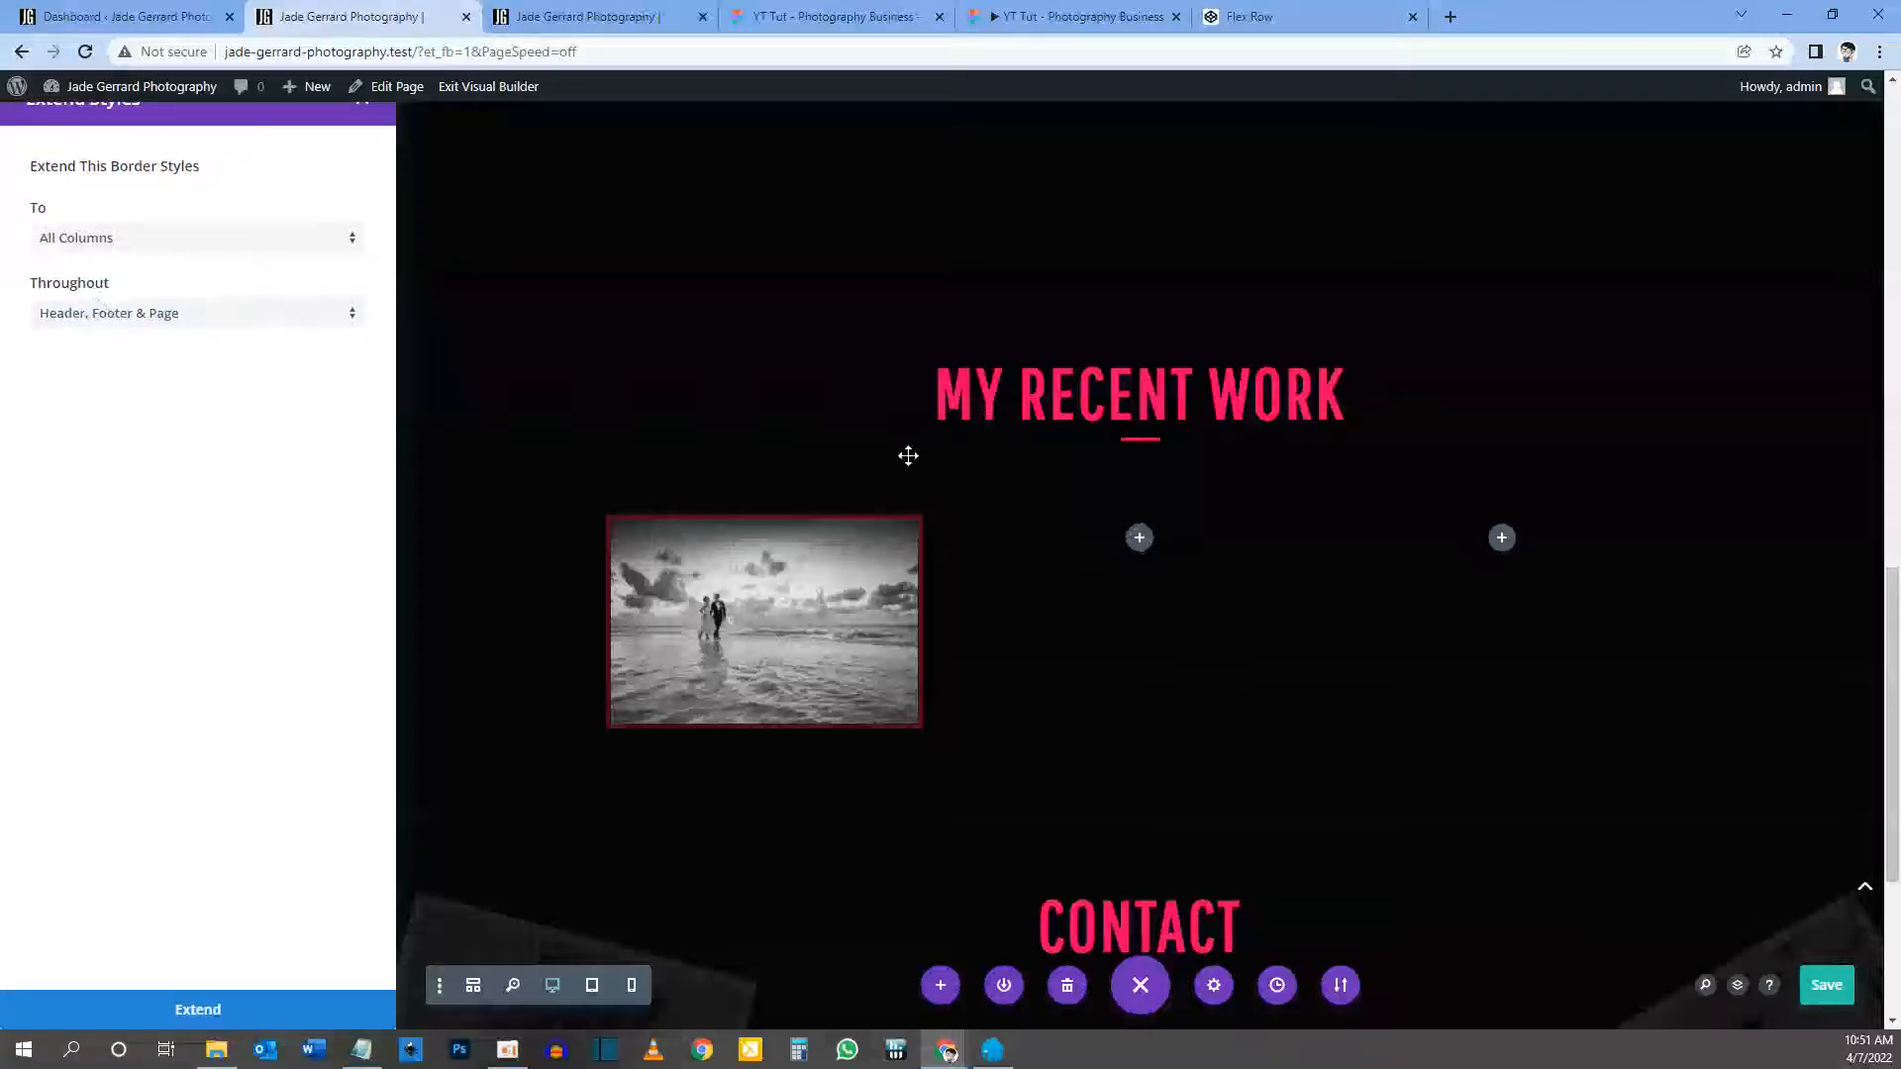
click(81, 313)
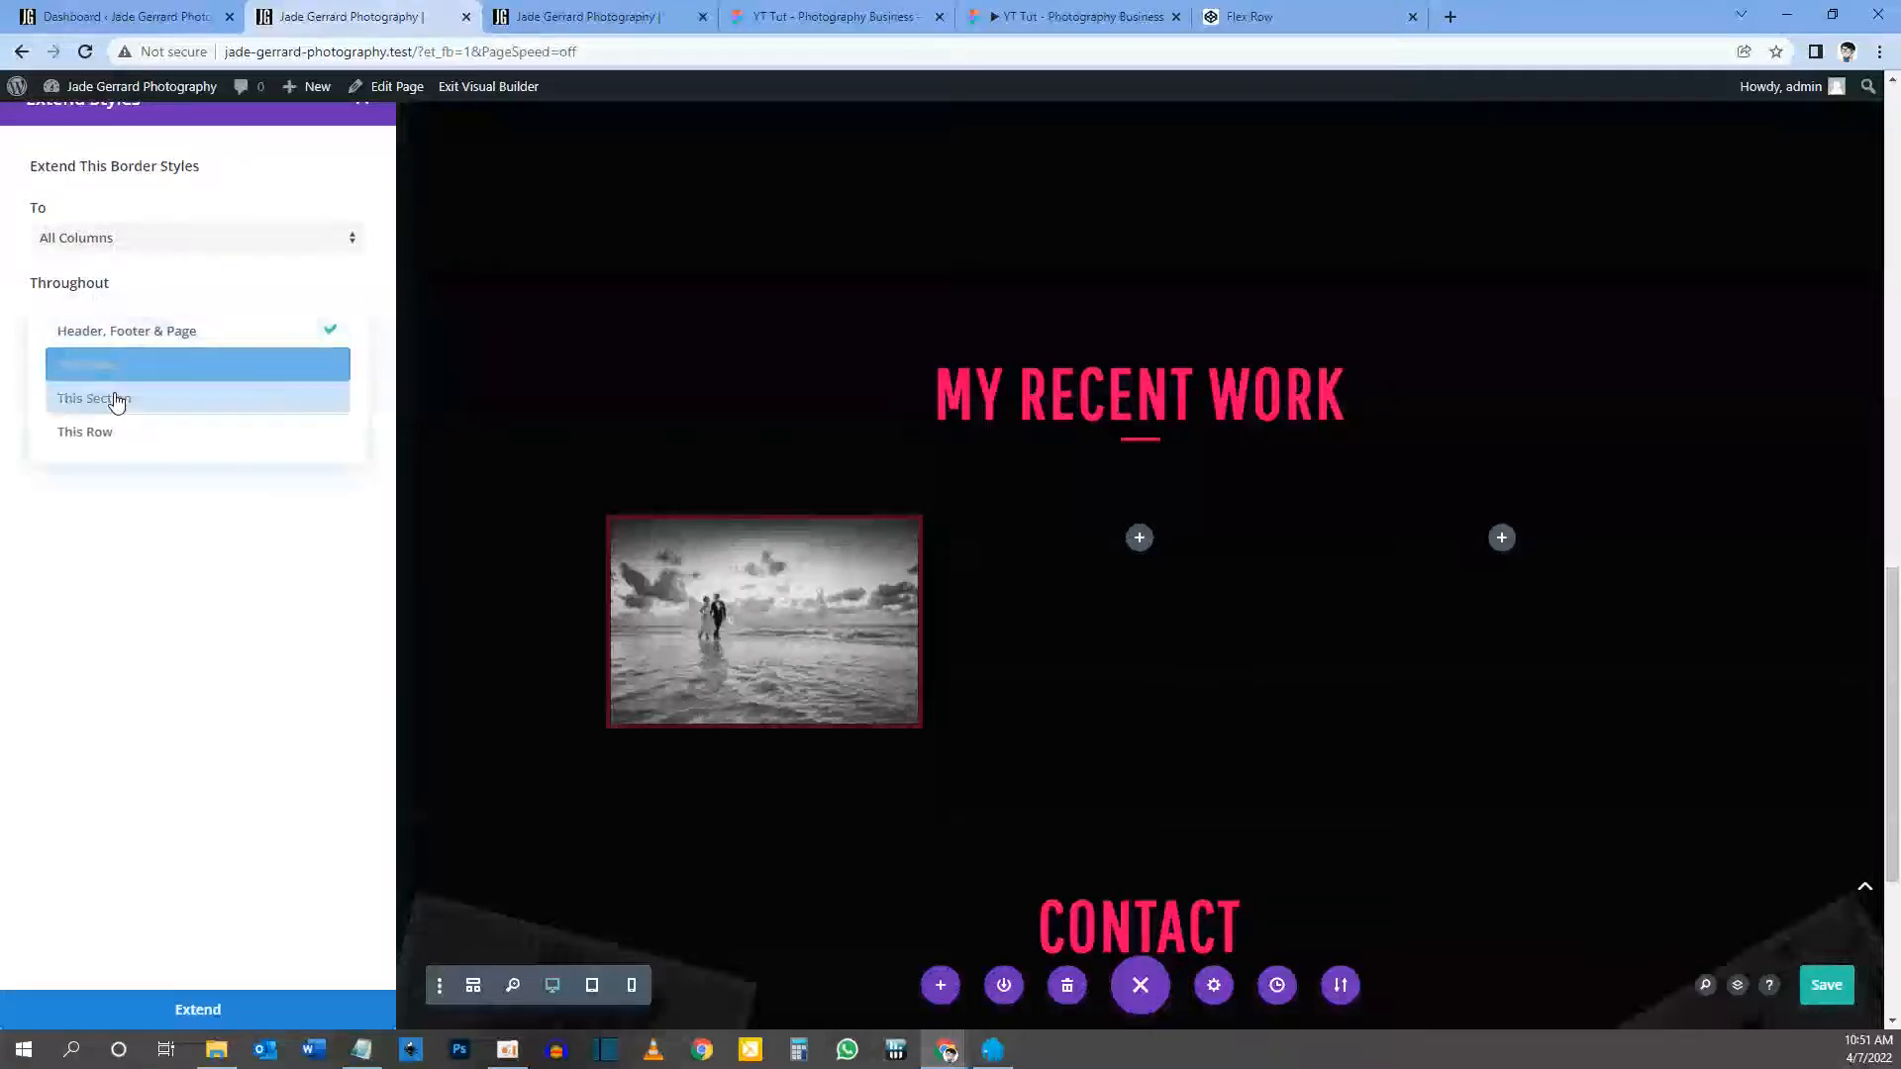
click(106, 433)
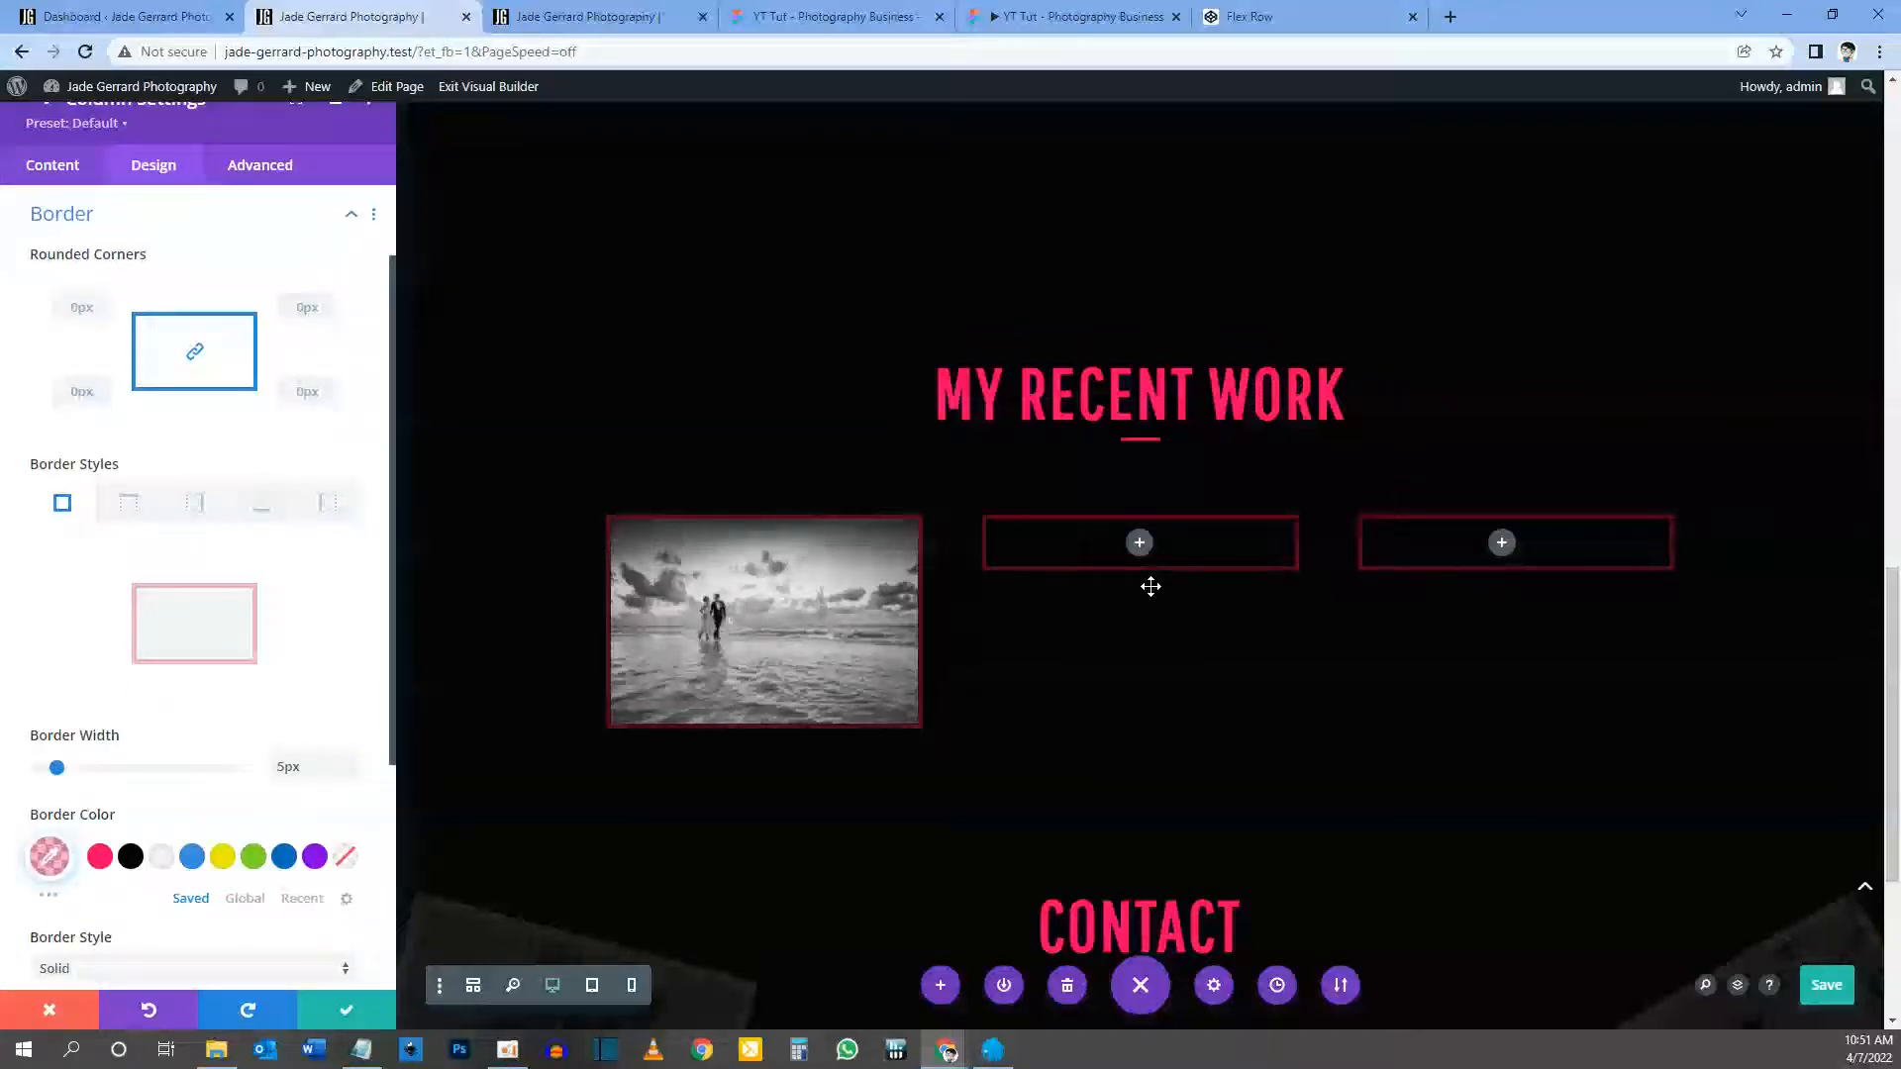
click(349, 1010)
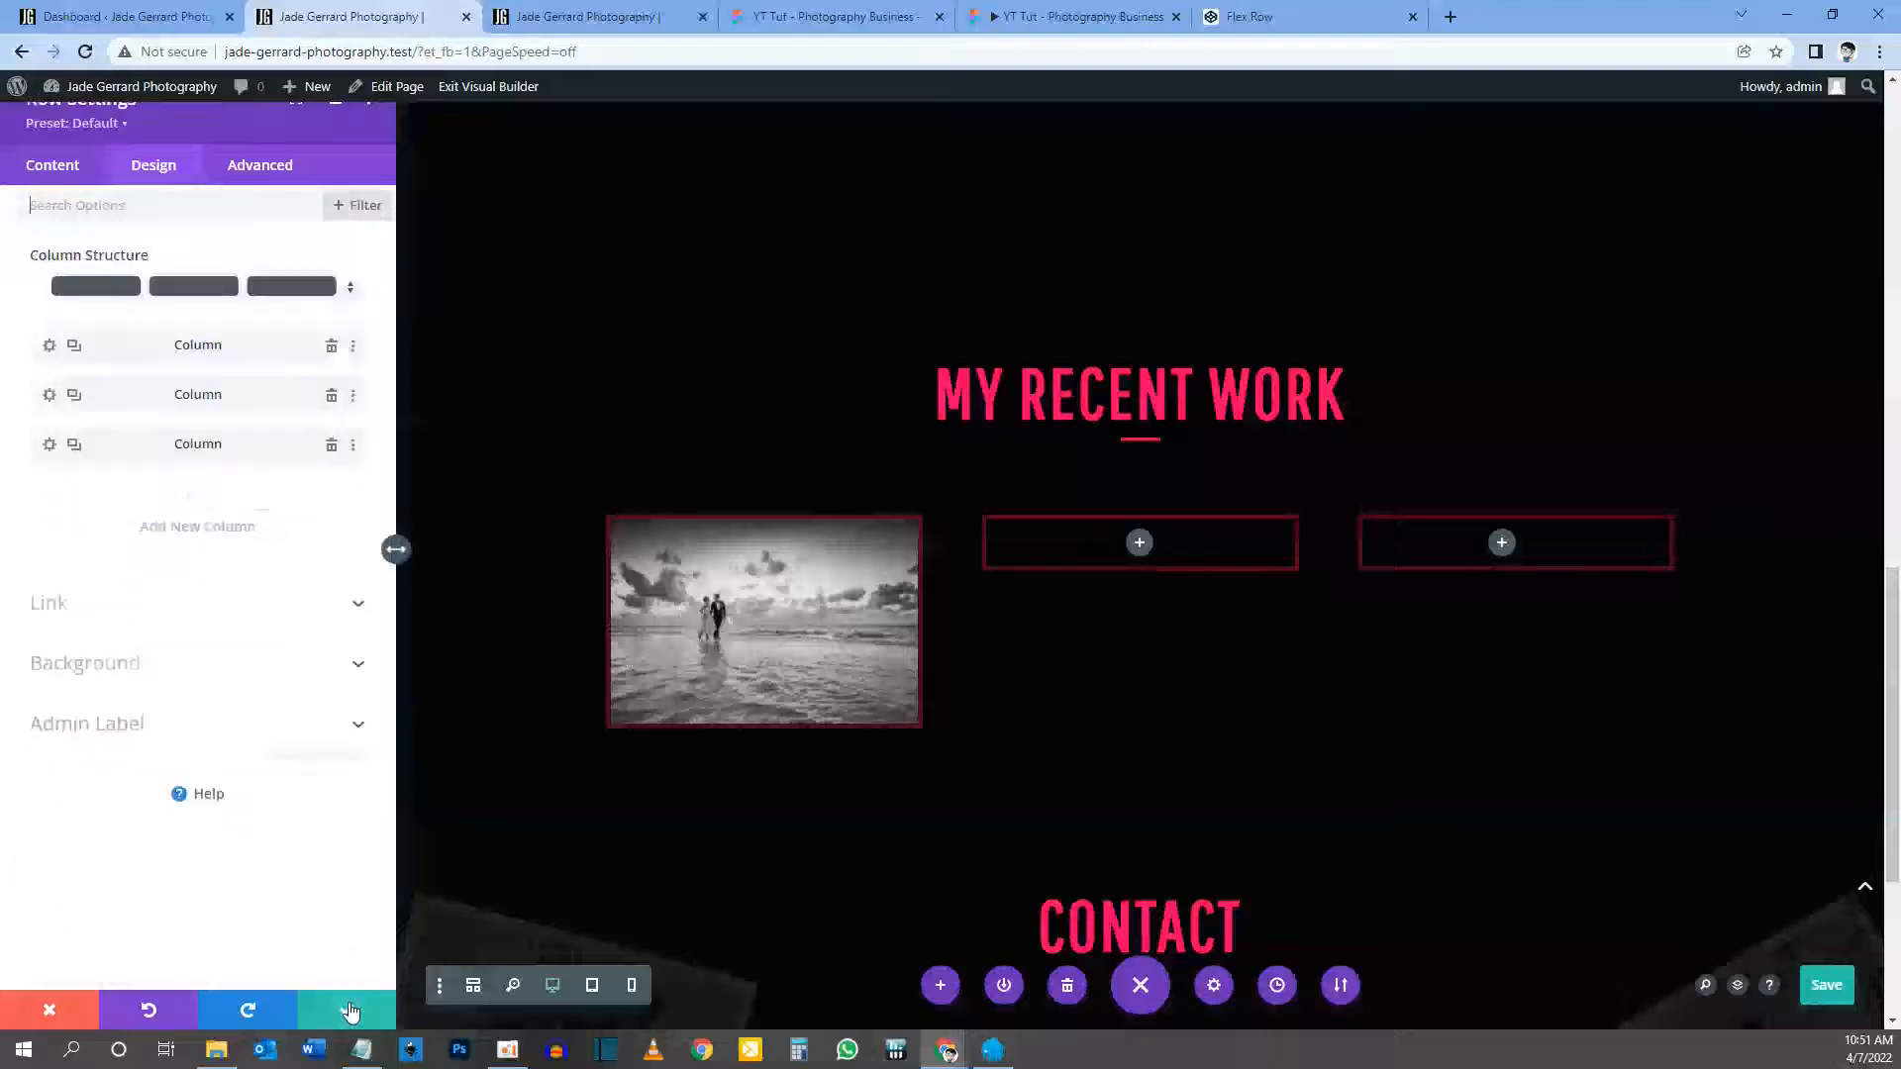
click(349, 1010)
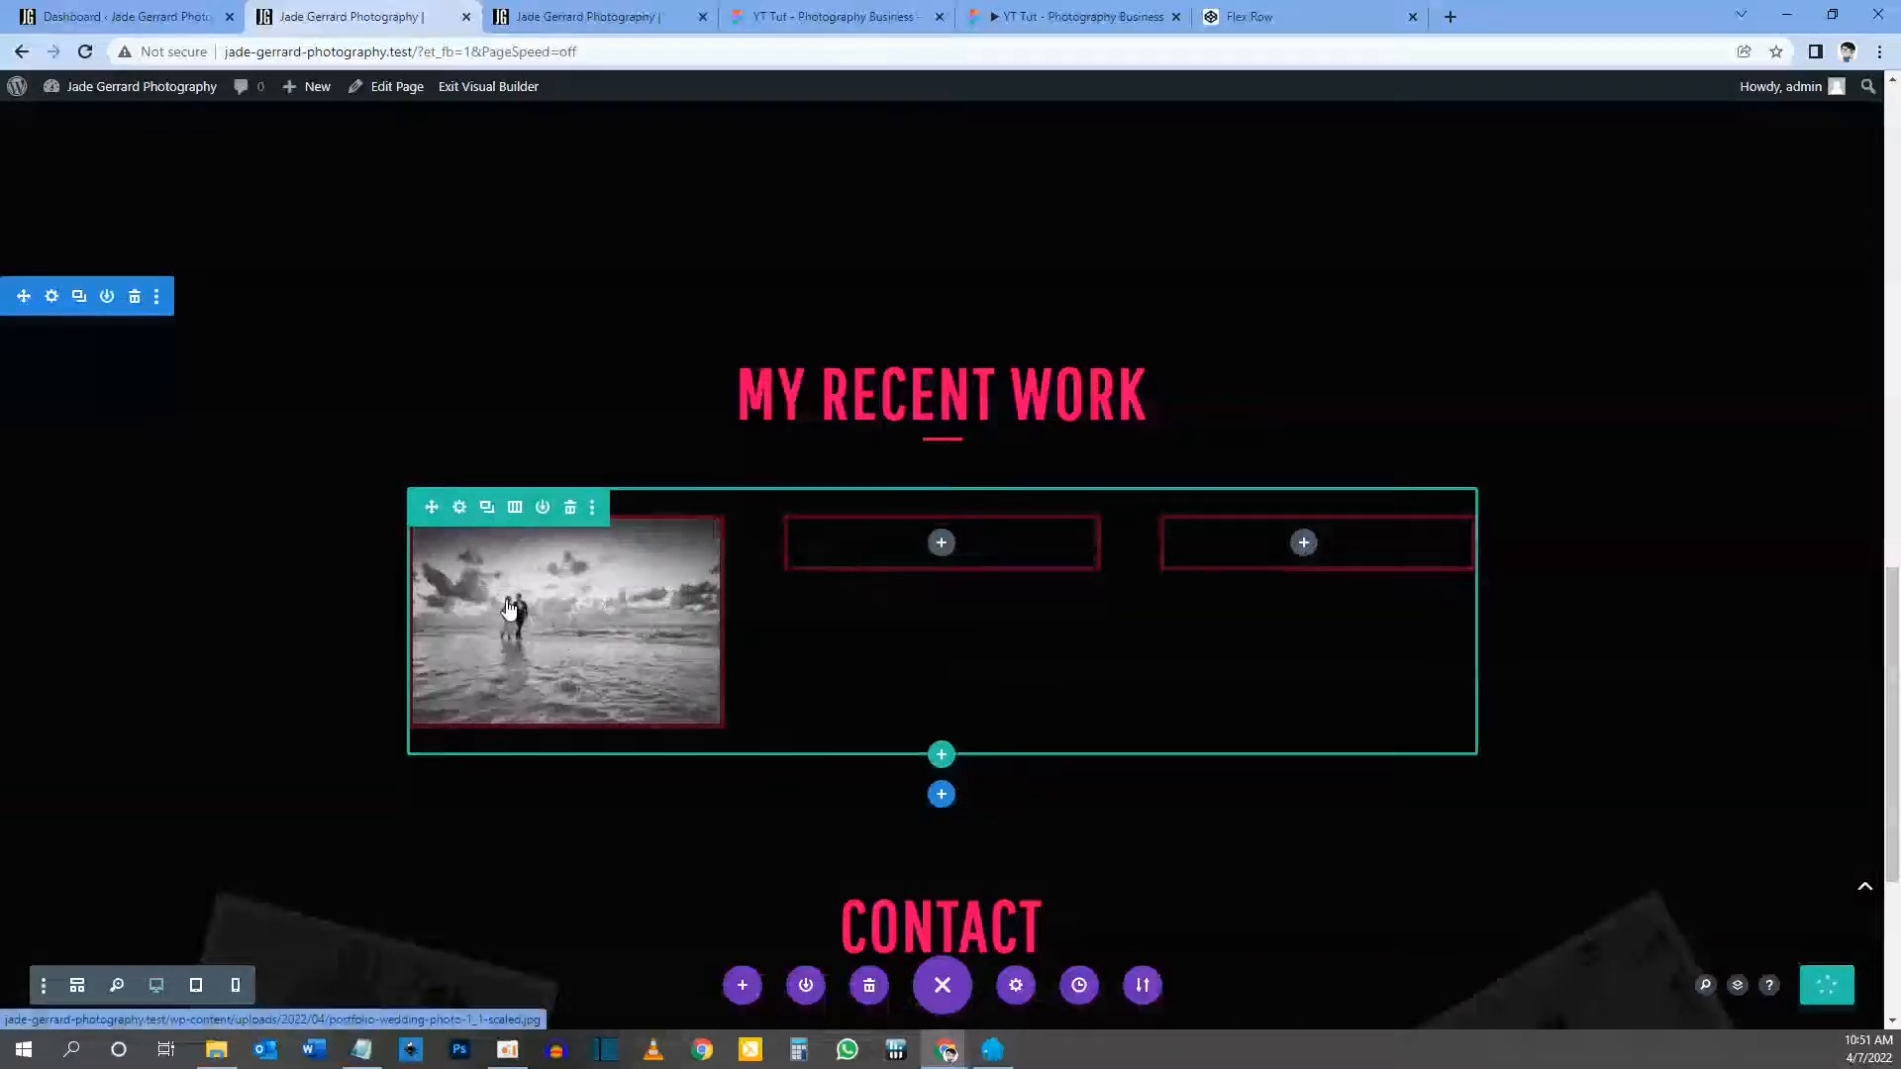
Step: Duplicate the wedding photo module twice and move one copy into each of the two empty columns of the portfolio row
click(559, 570)
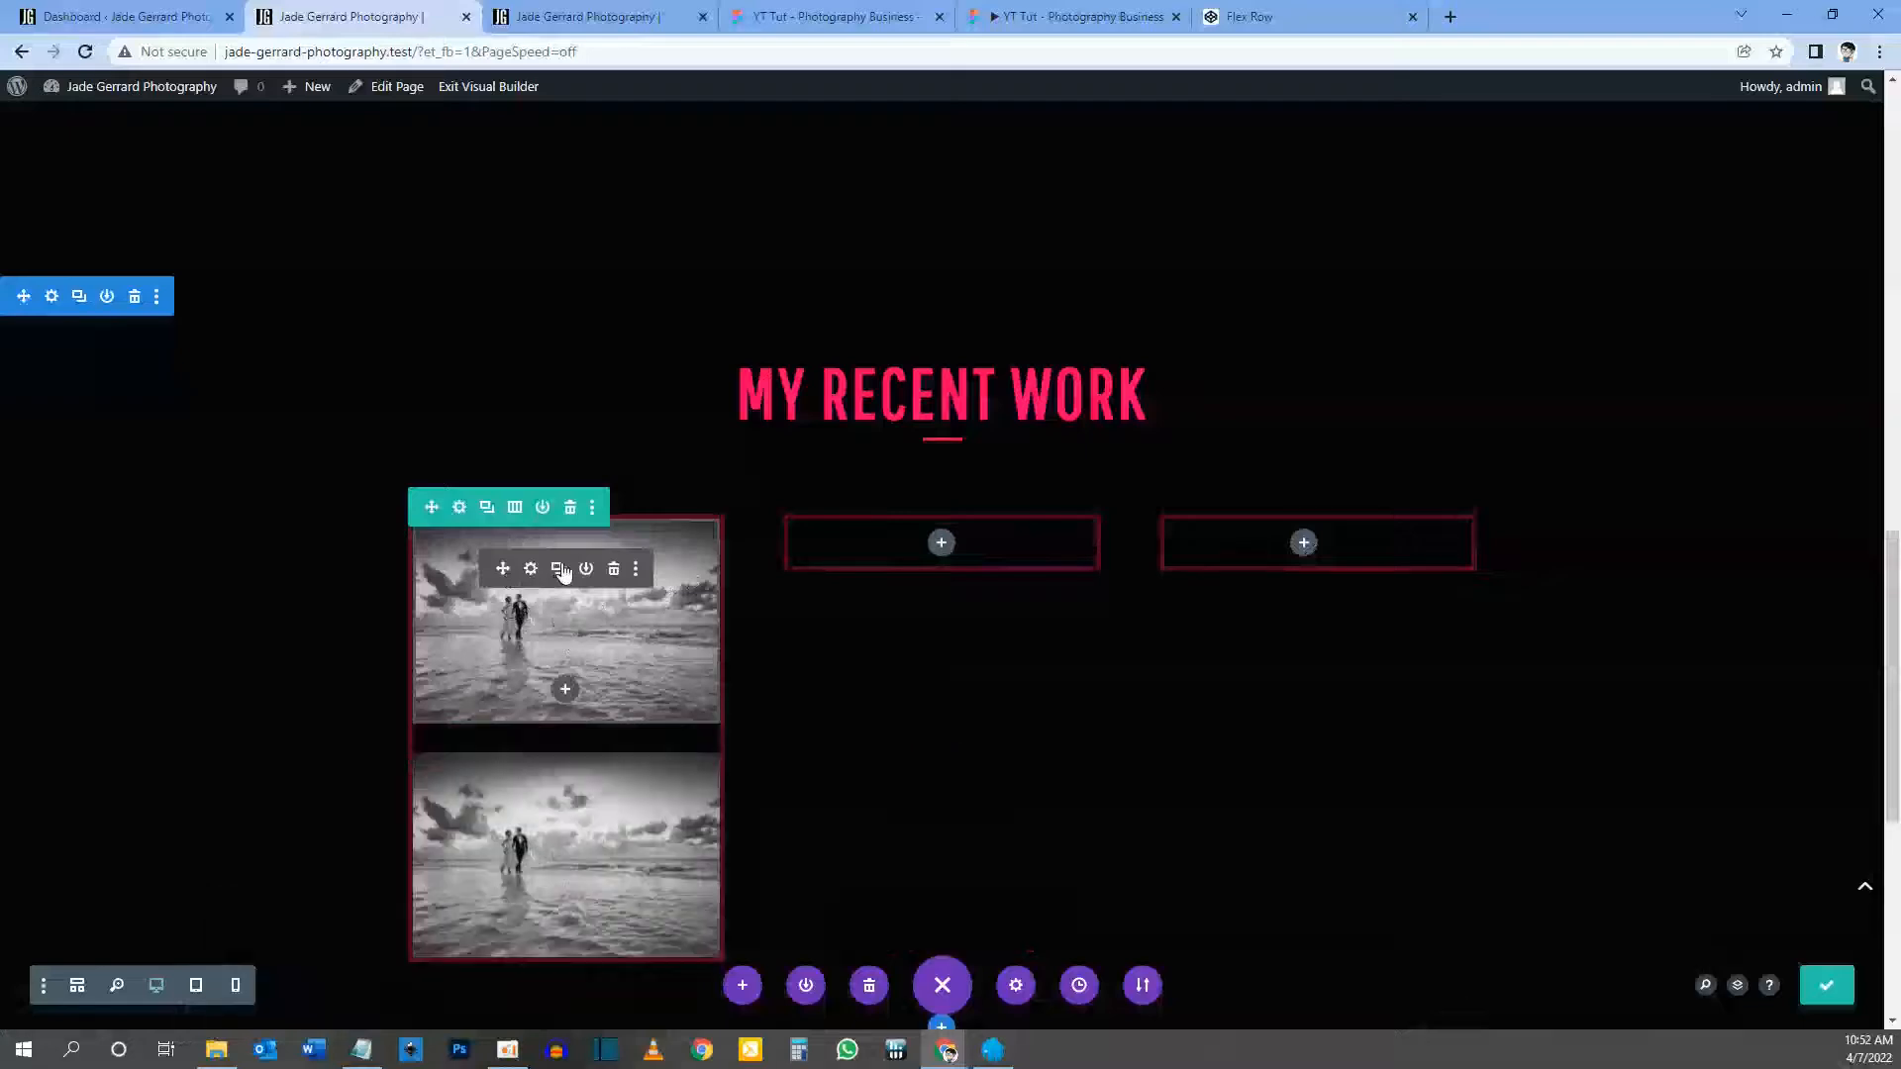
click(558, 570)
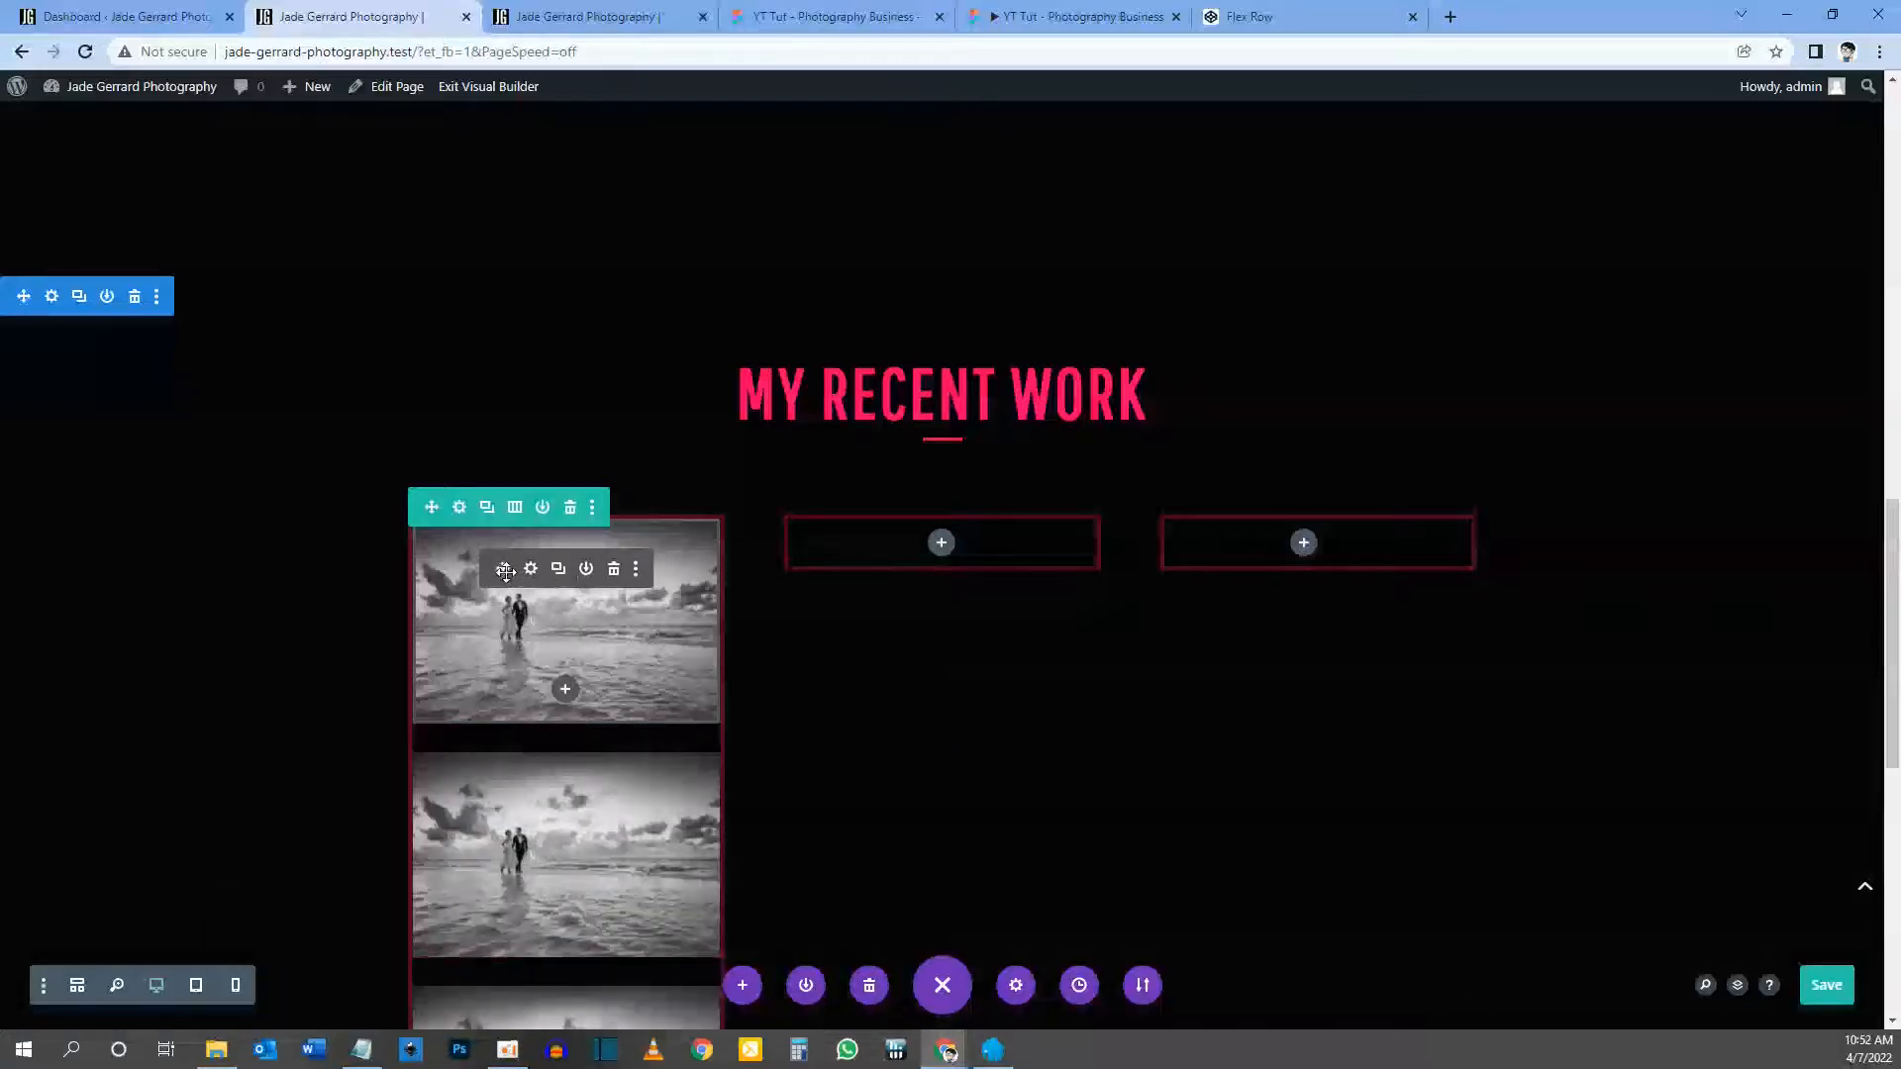
drag(500, 570, 946, 523)
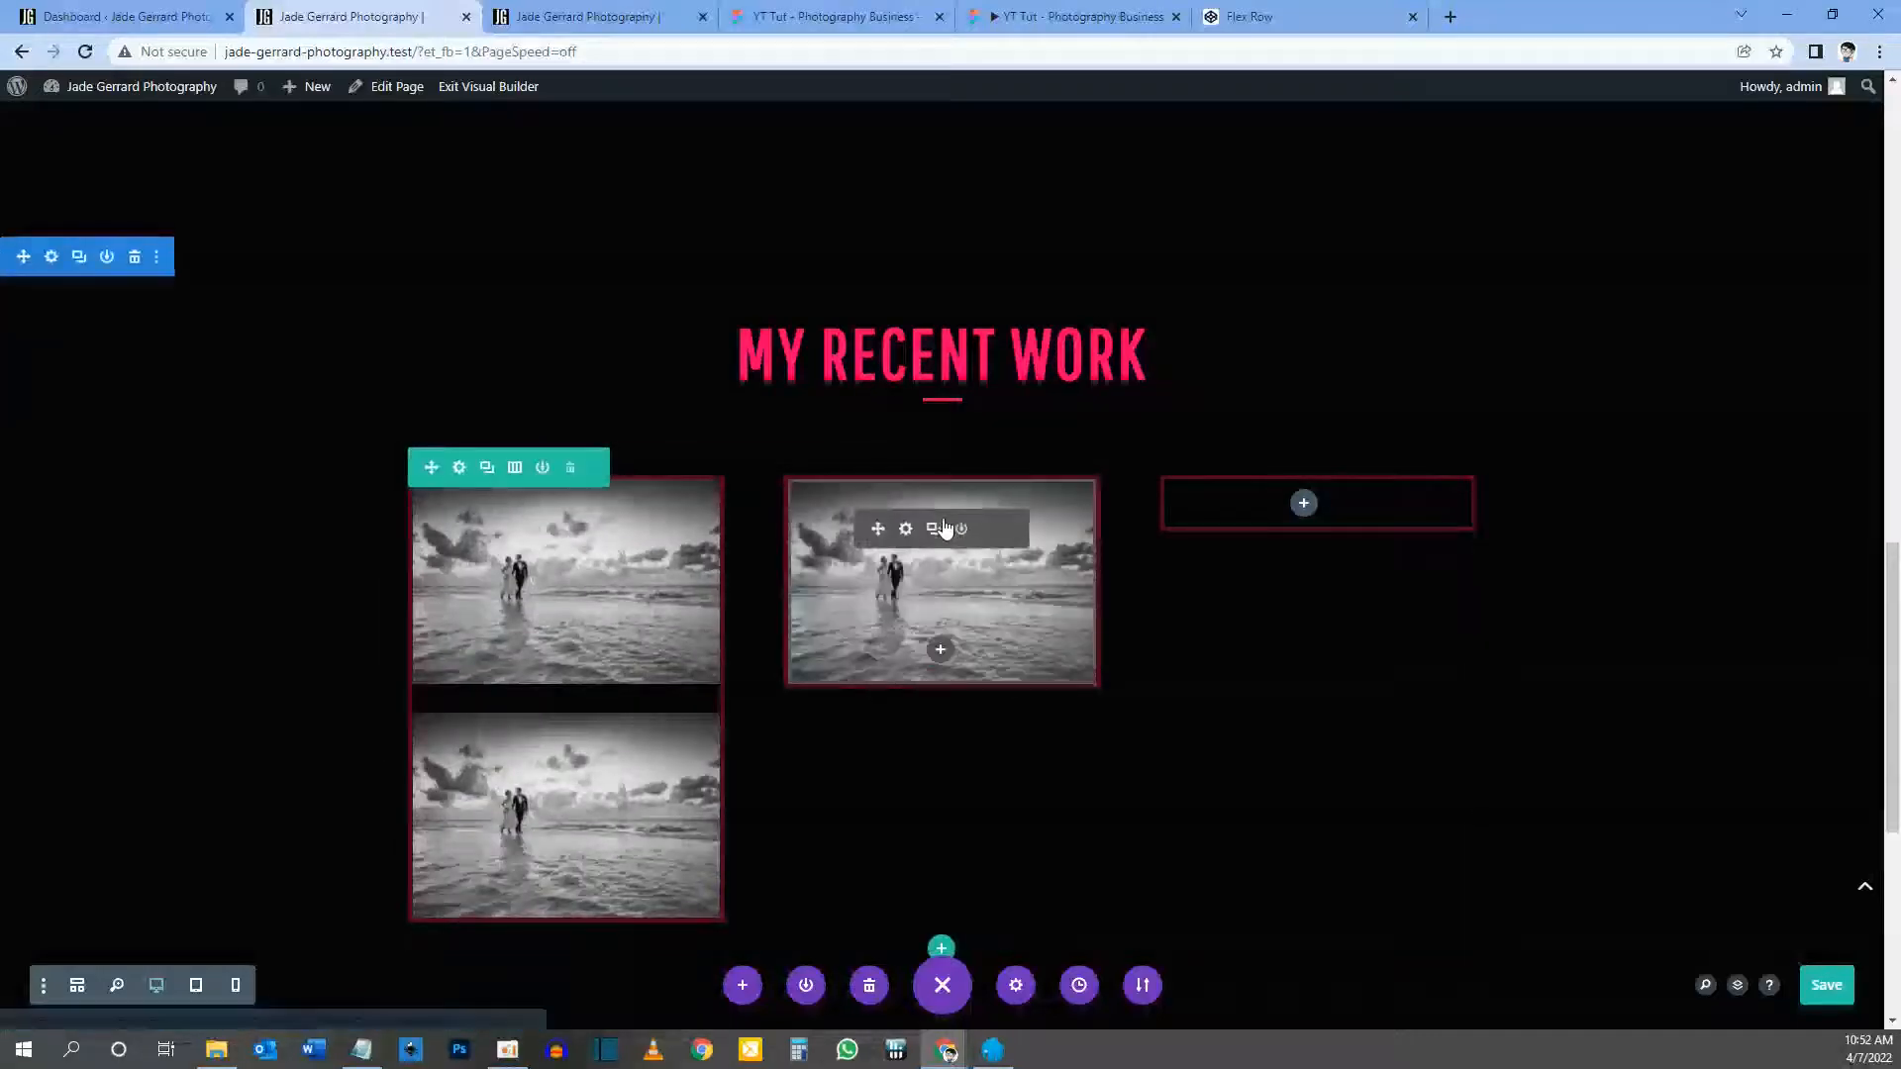
drag(502, 531, 1312, 491)
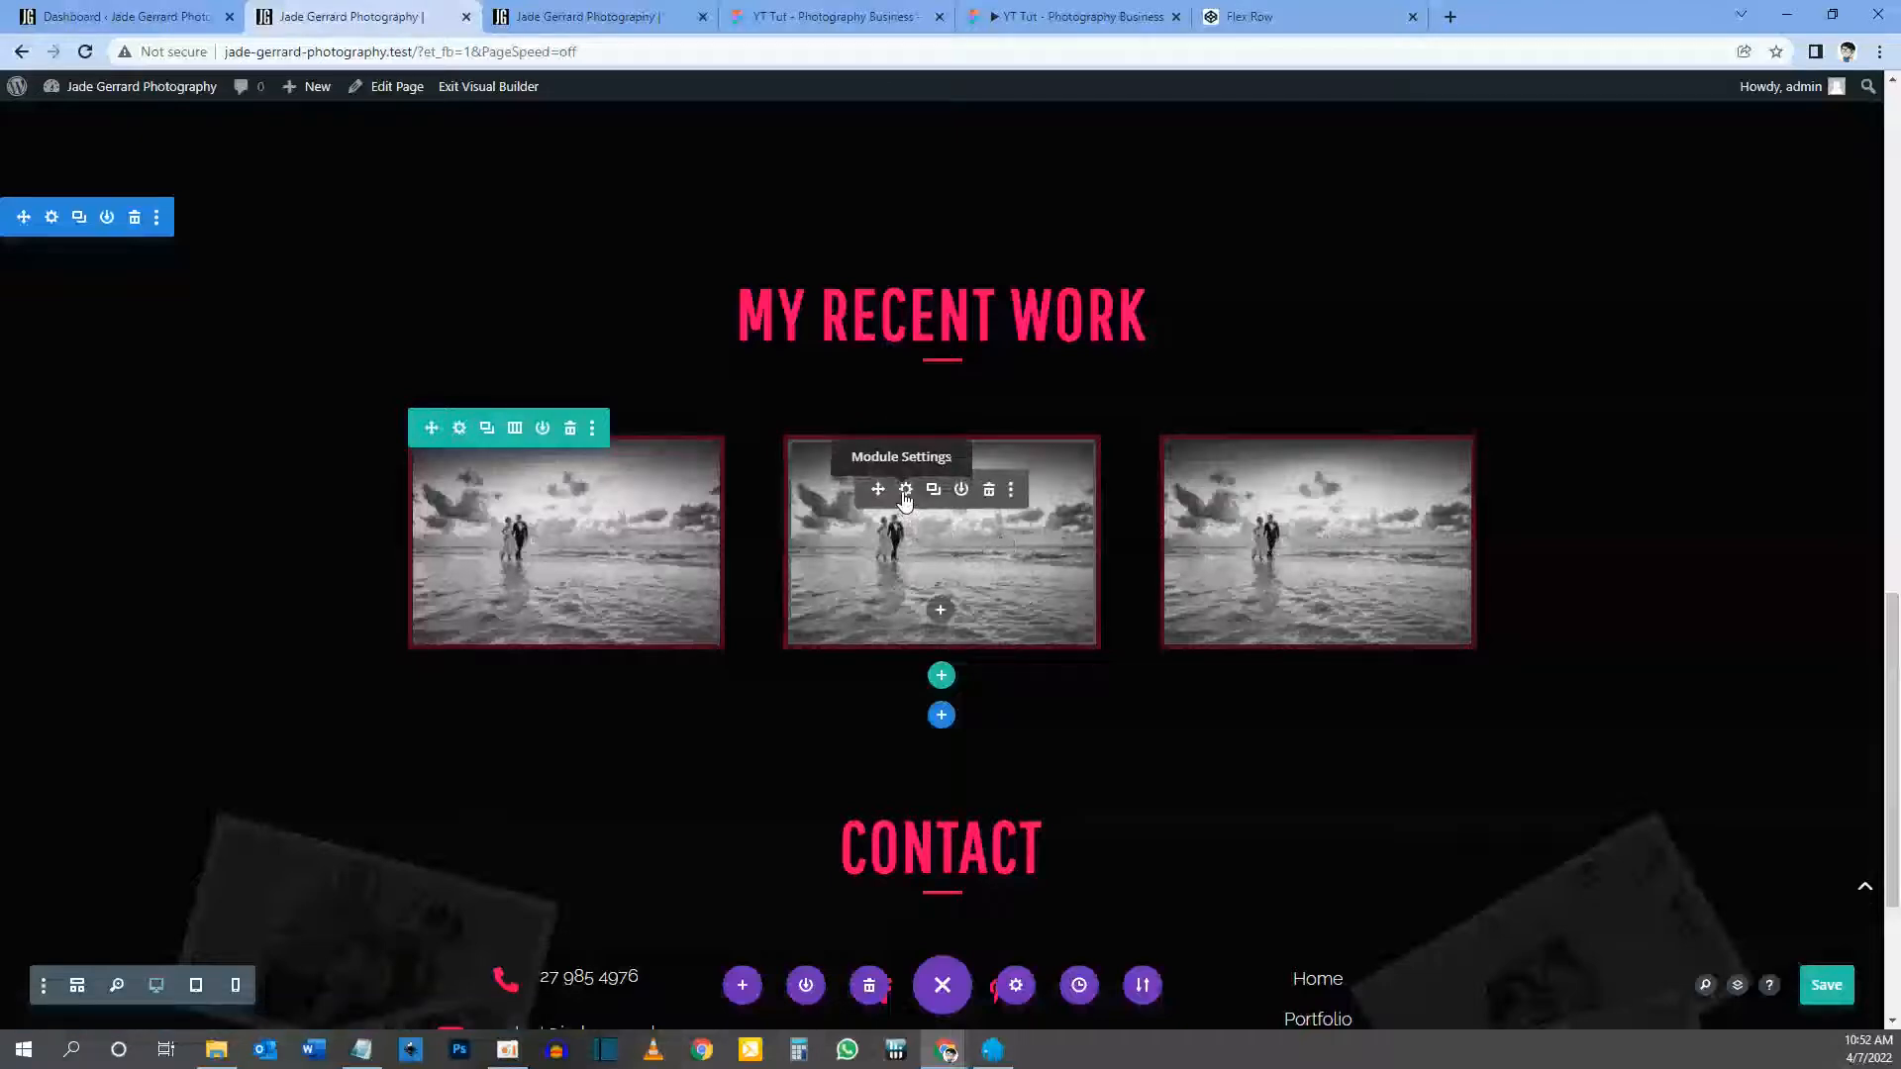
Step: Replace the middle column's image with portfolio-landscape-photo-1_1.jpg from the media library and accept the image settings
click(904, 493)
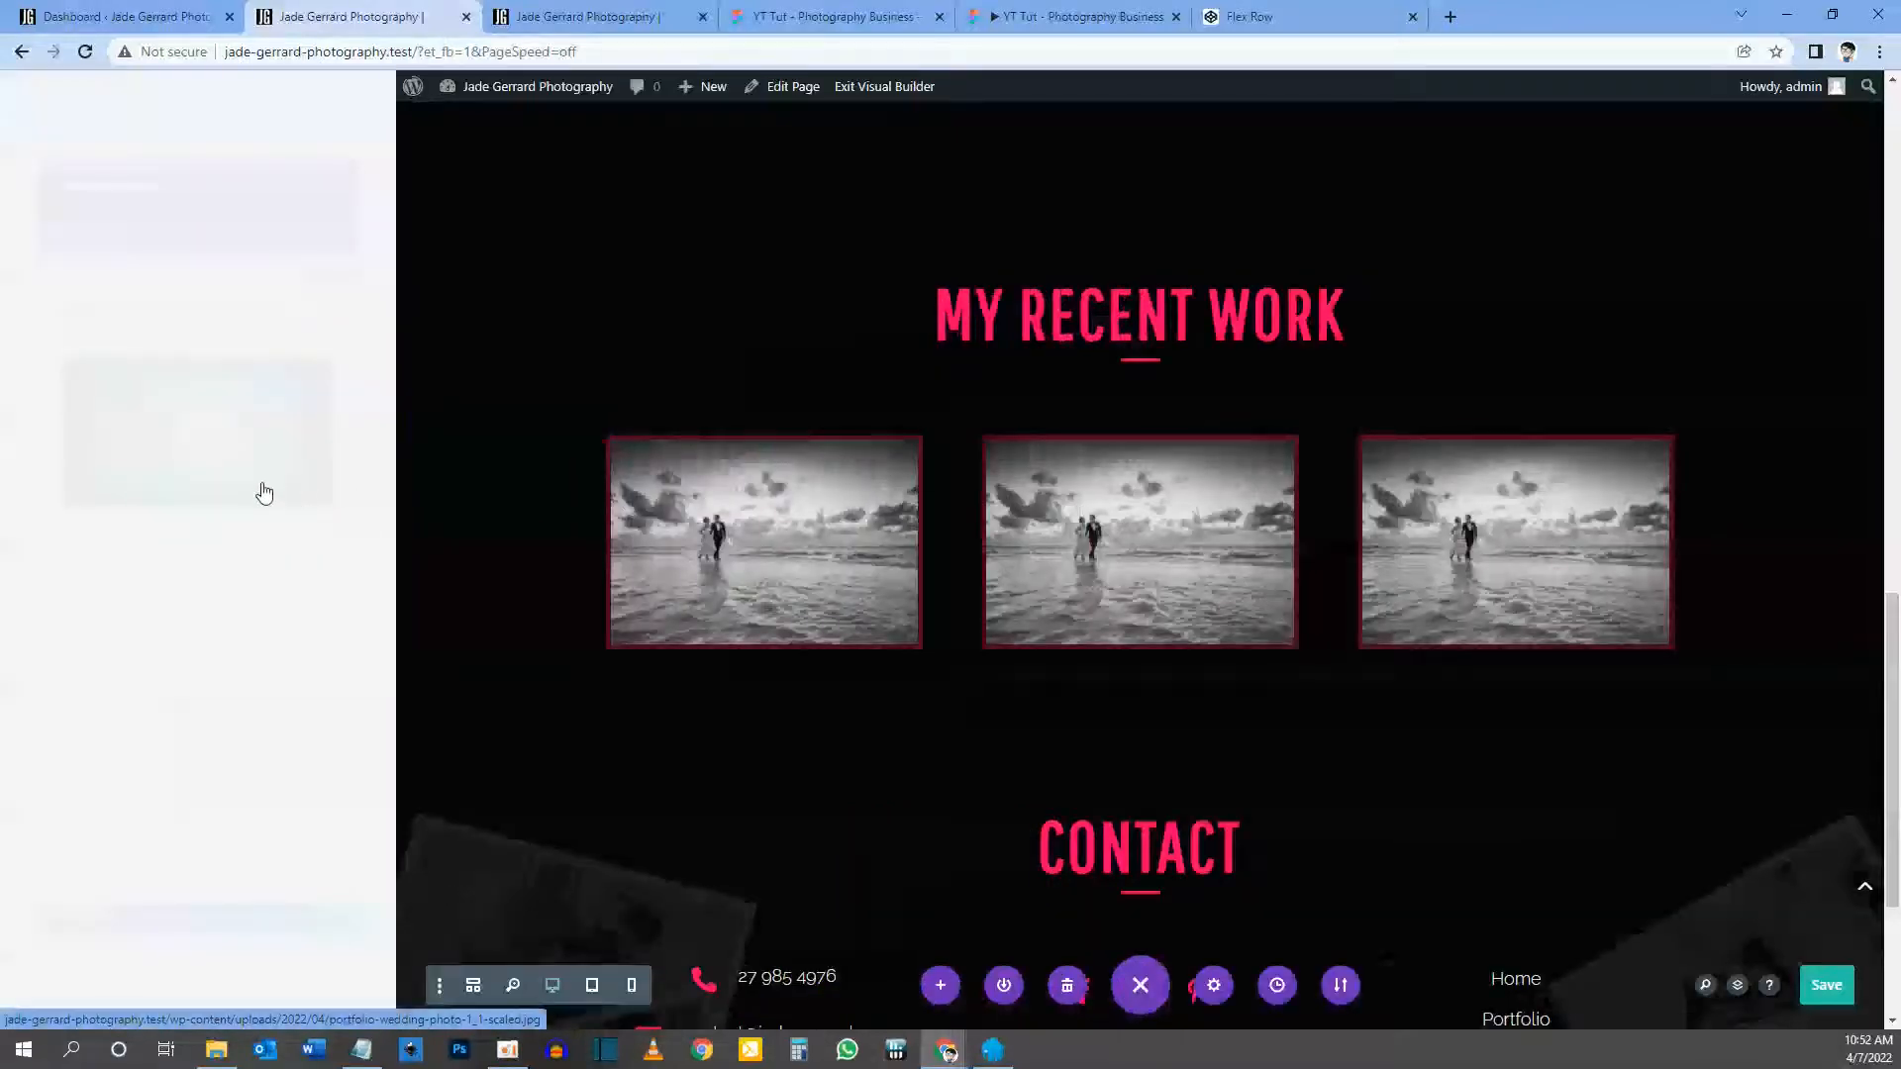
click(209, 433)
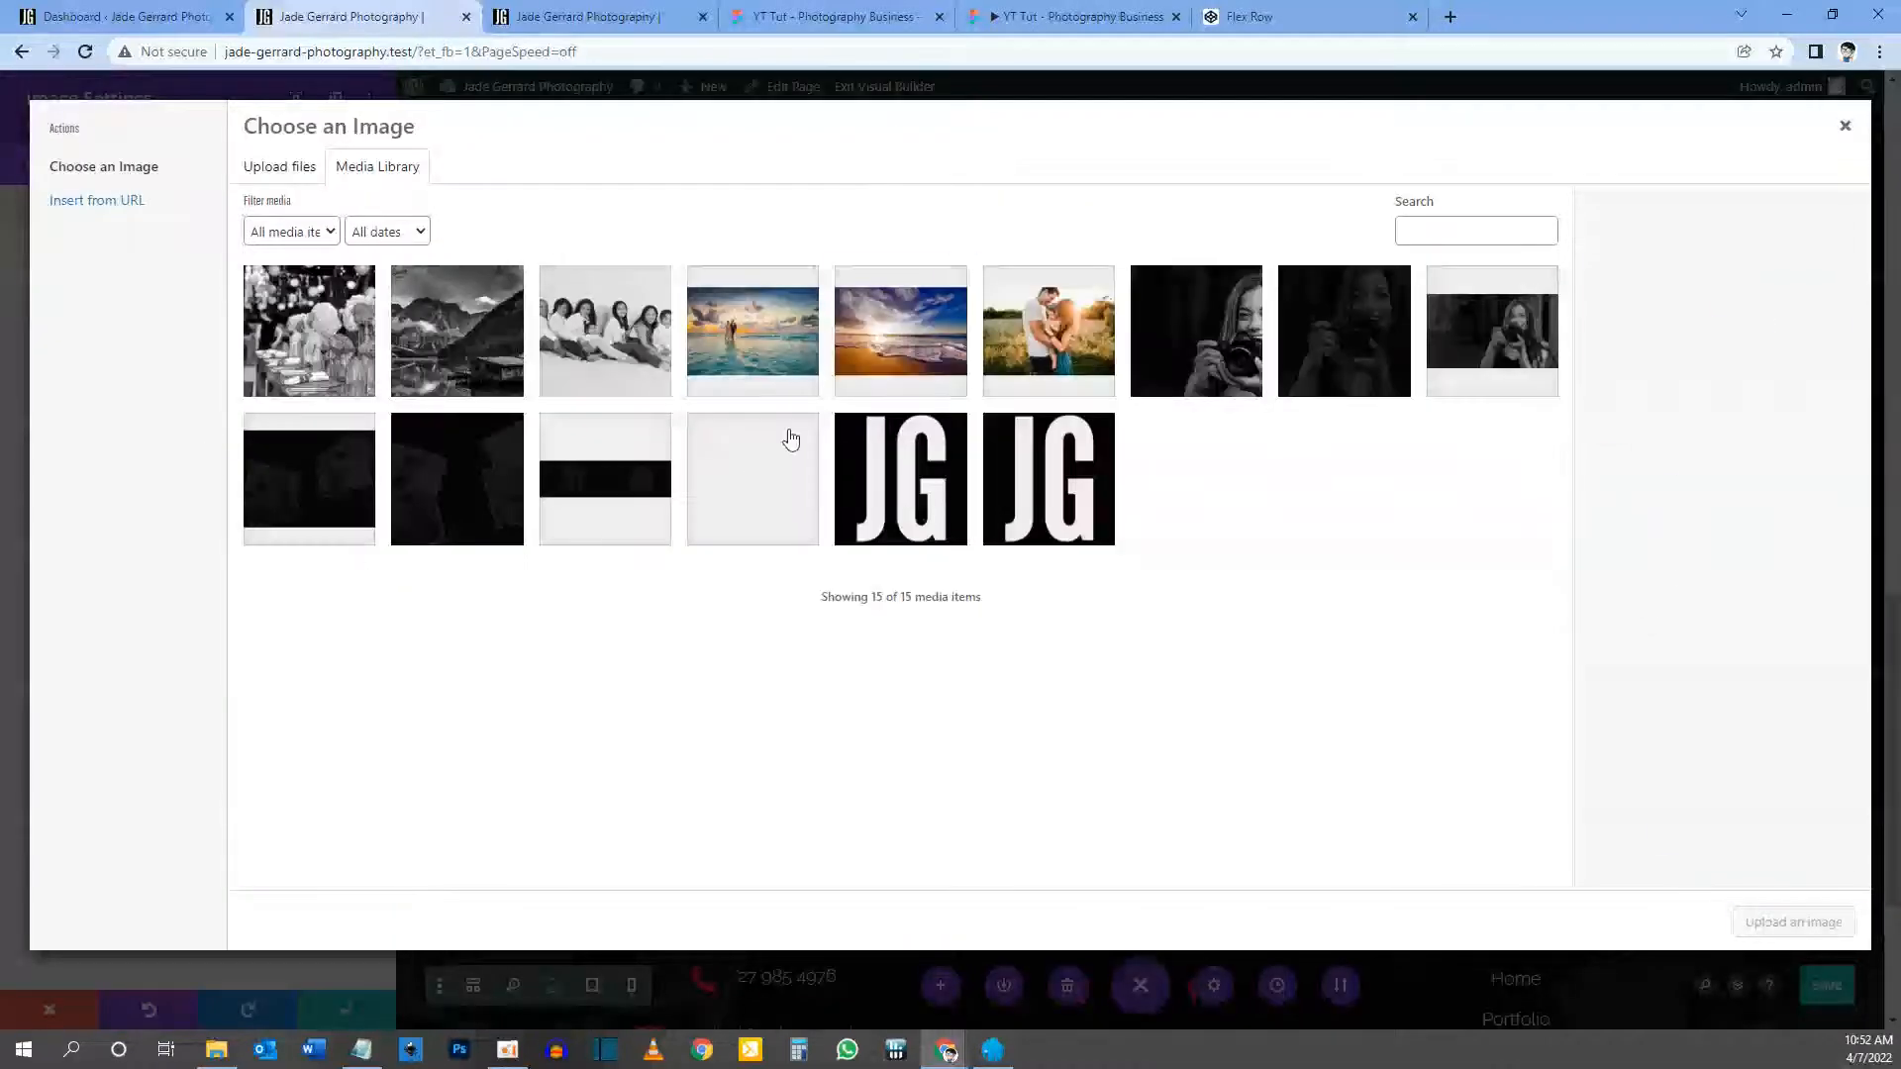
click(919, 341)
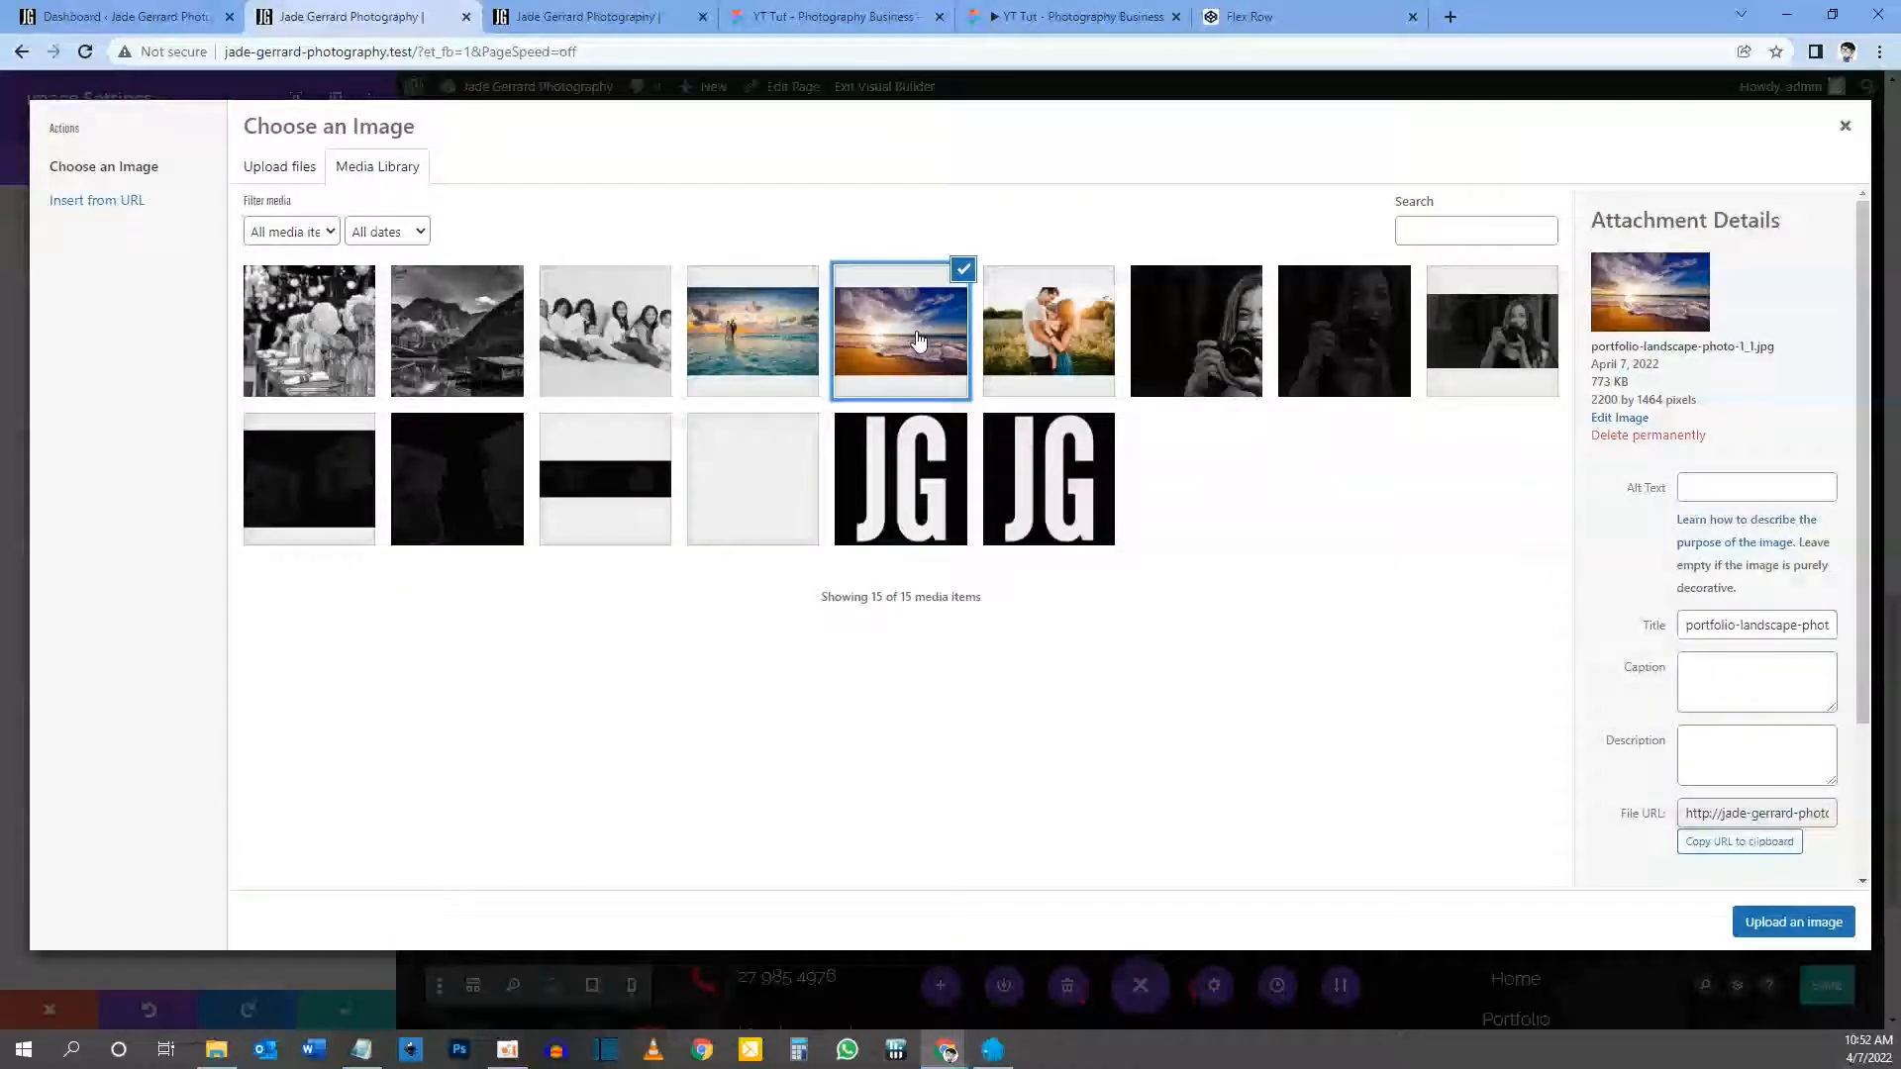
click(1795, 924)
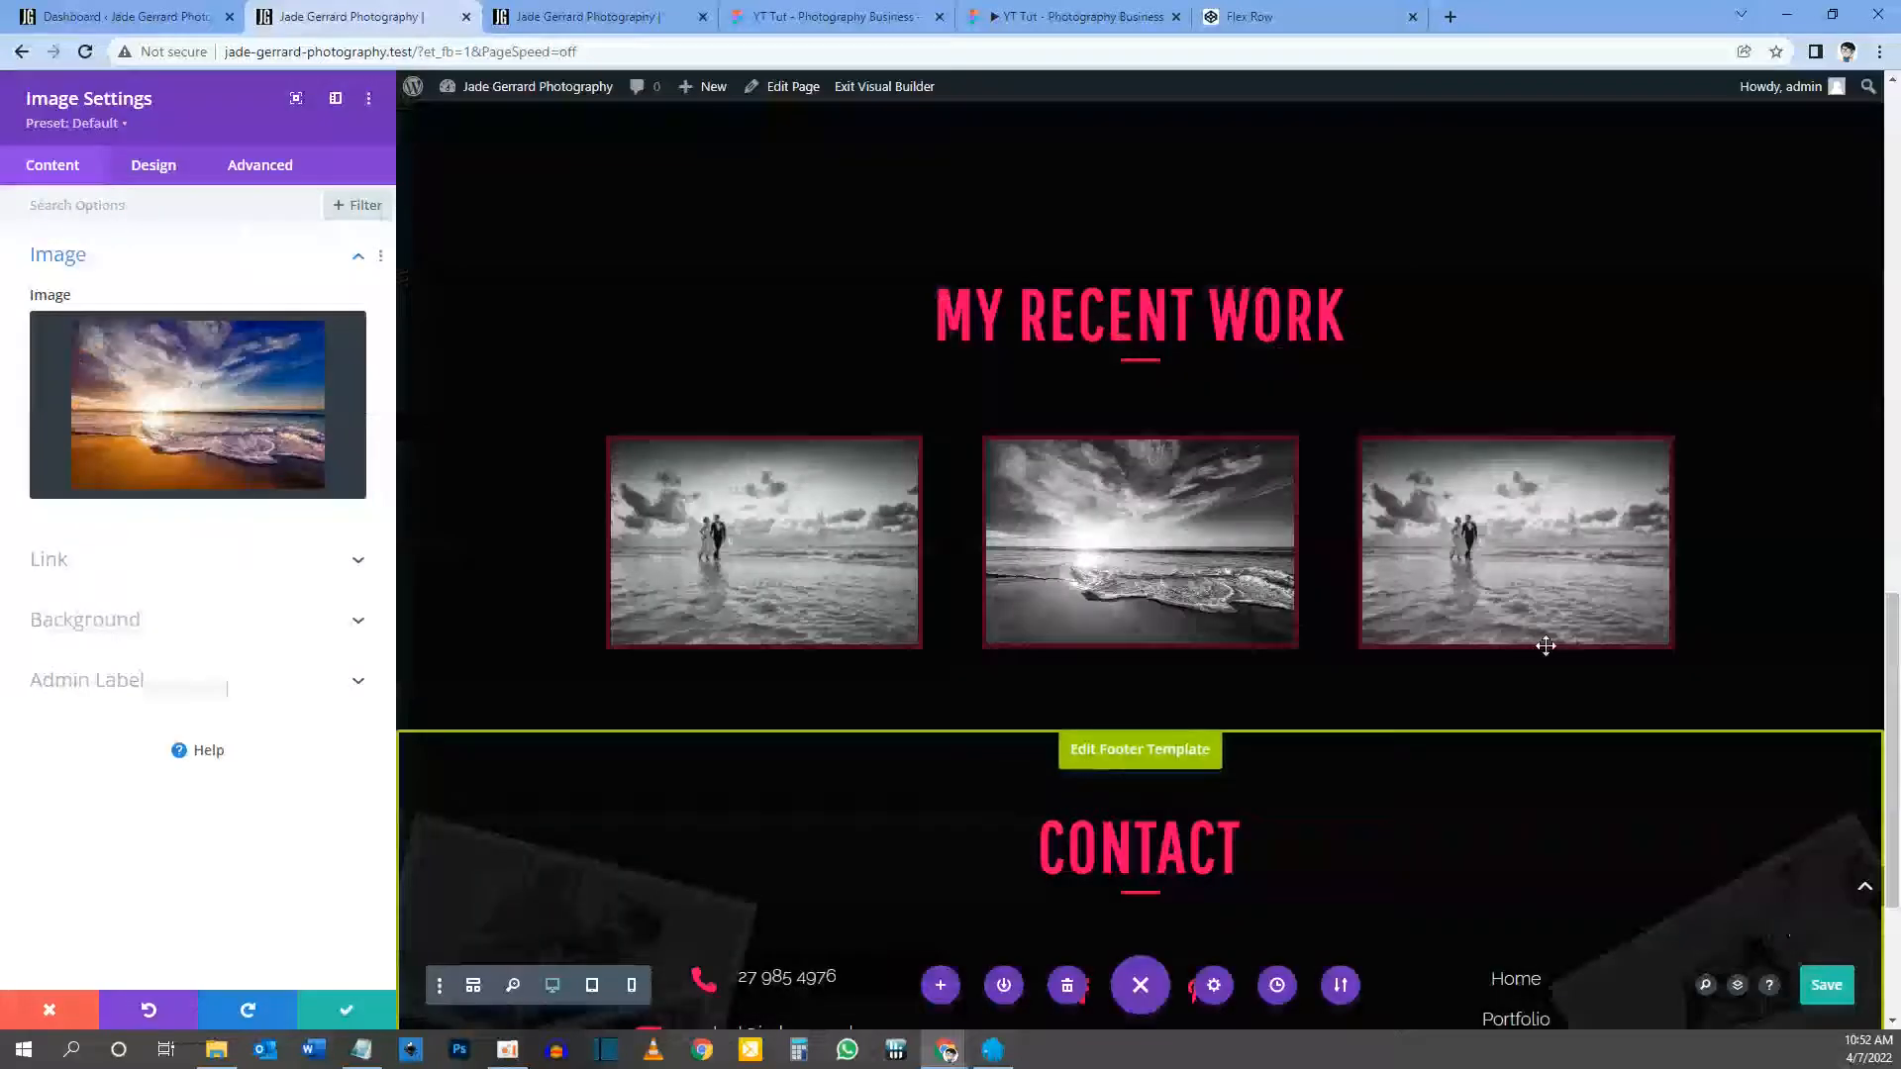
click(344, 1005)
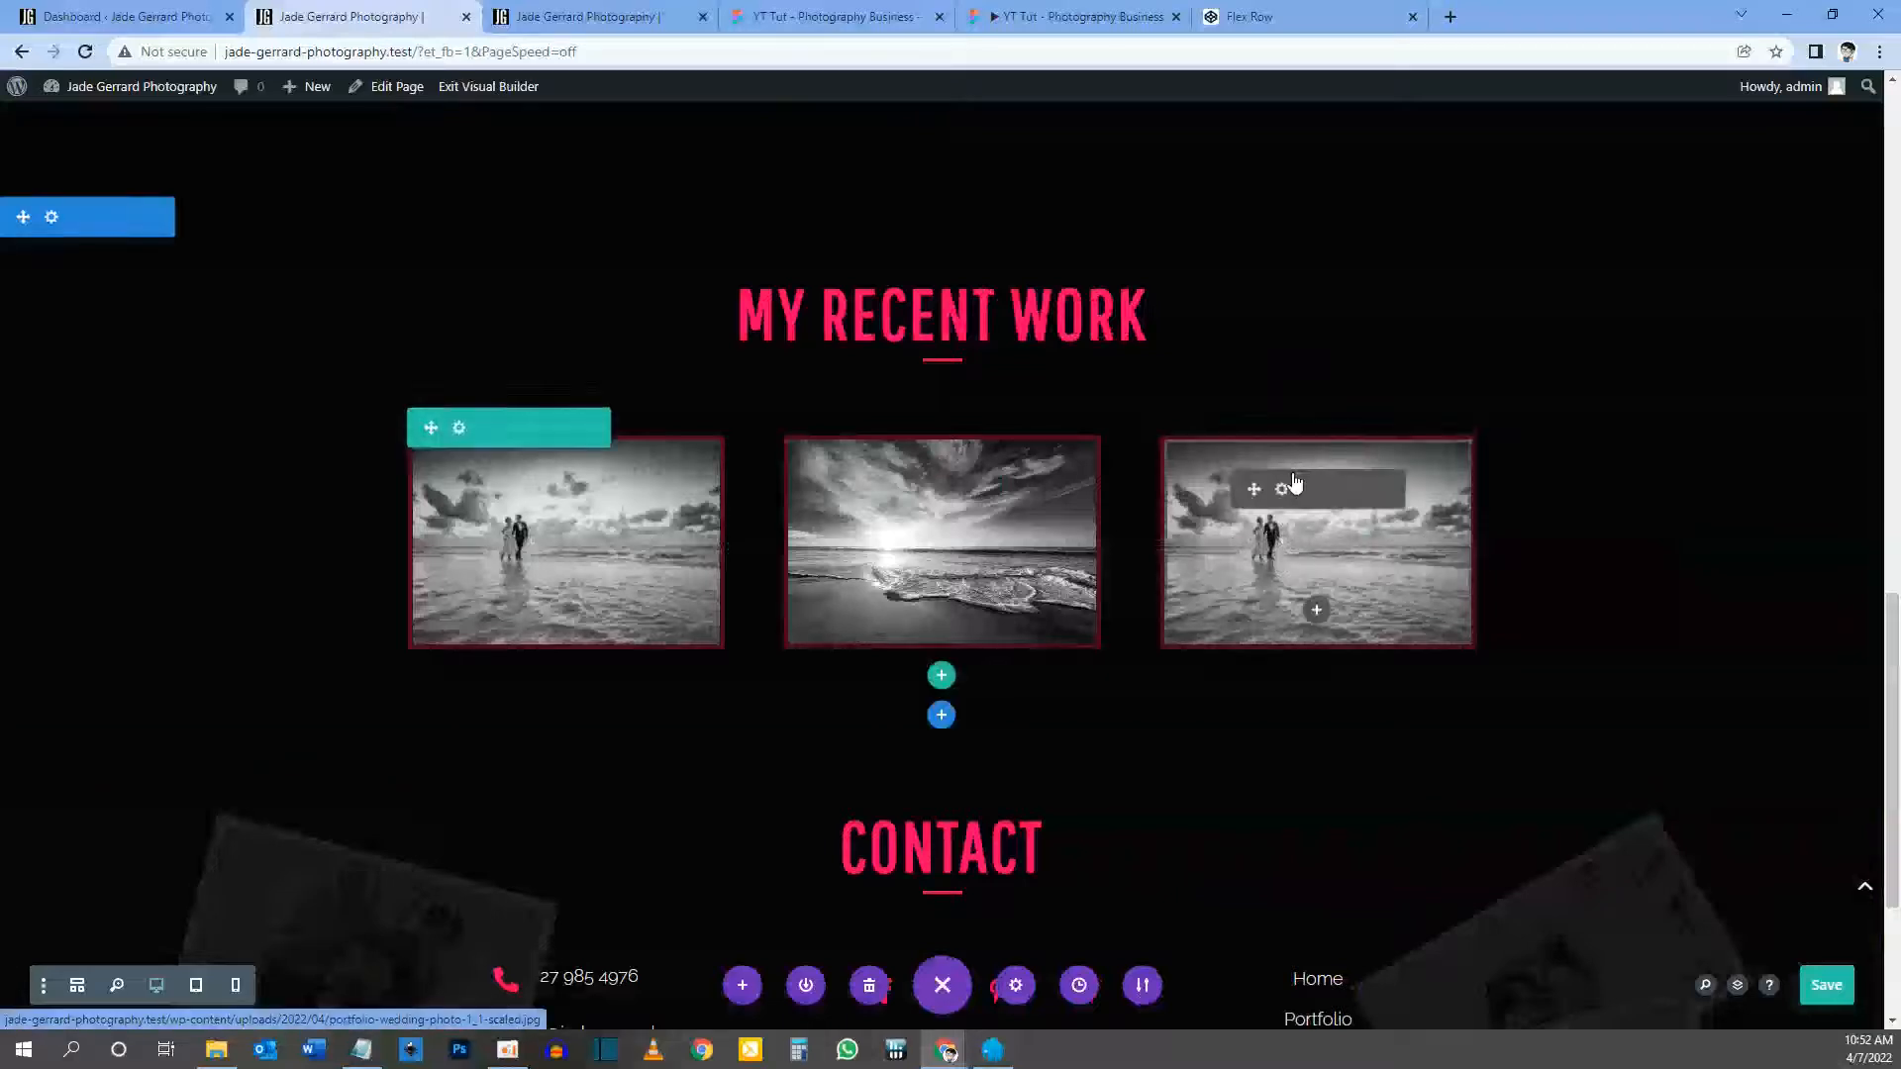
Step: Replace the third column's image with portfolio-family-photo-1_1-scaled.jpg from the media library, save the page, and accept the image settings
click(1287, 489)
click(247, 425)
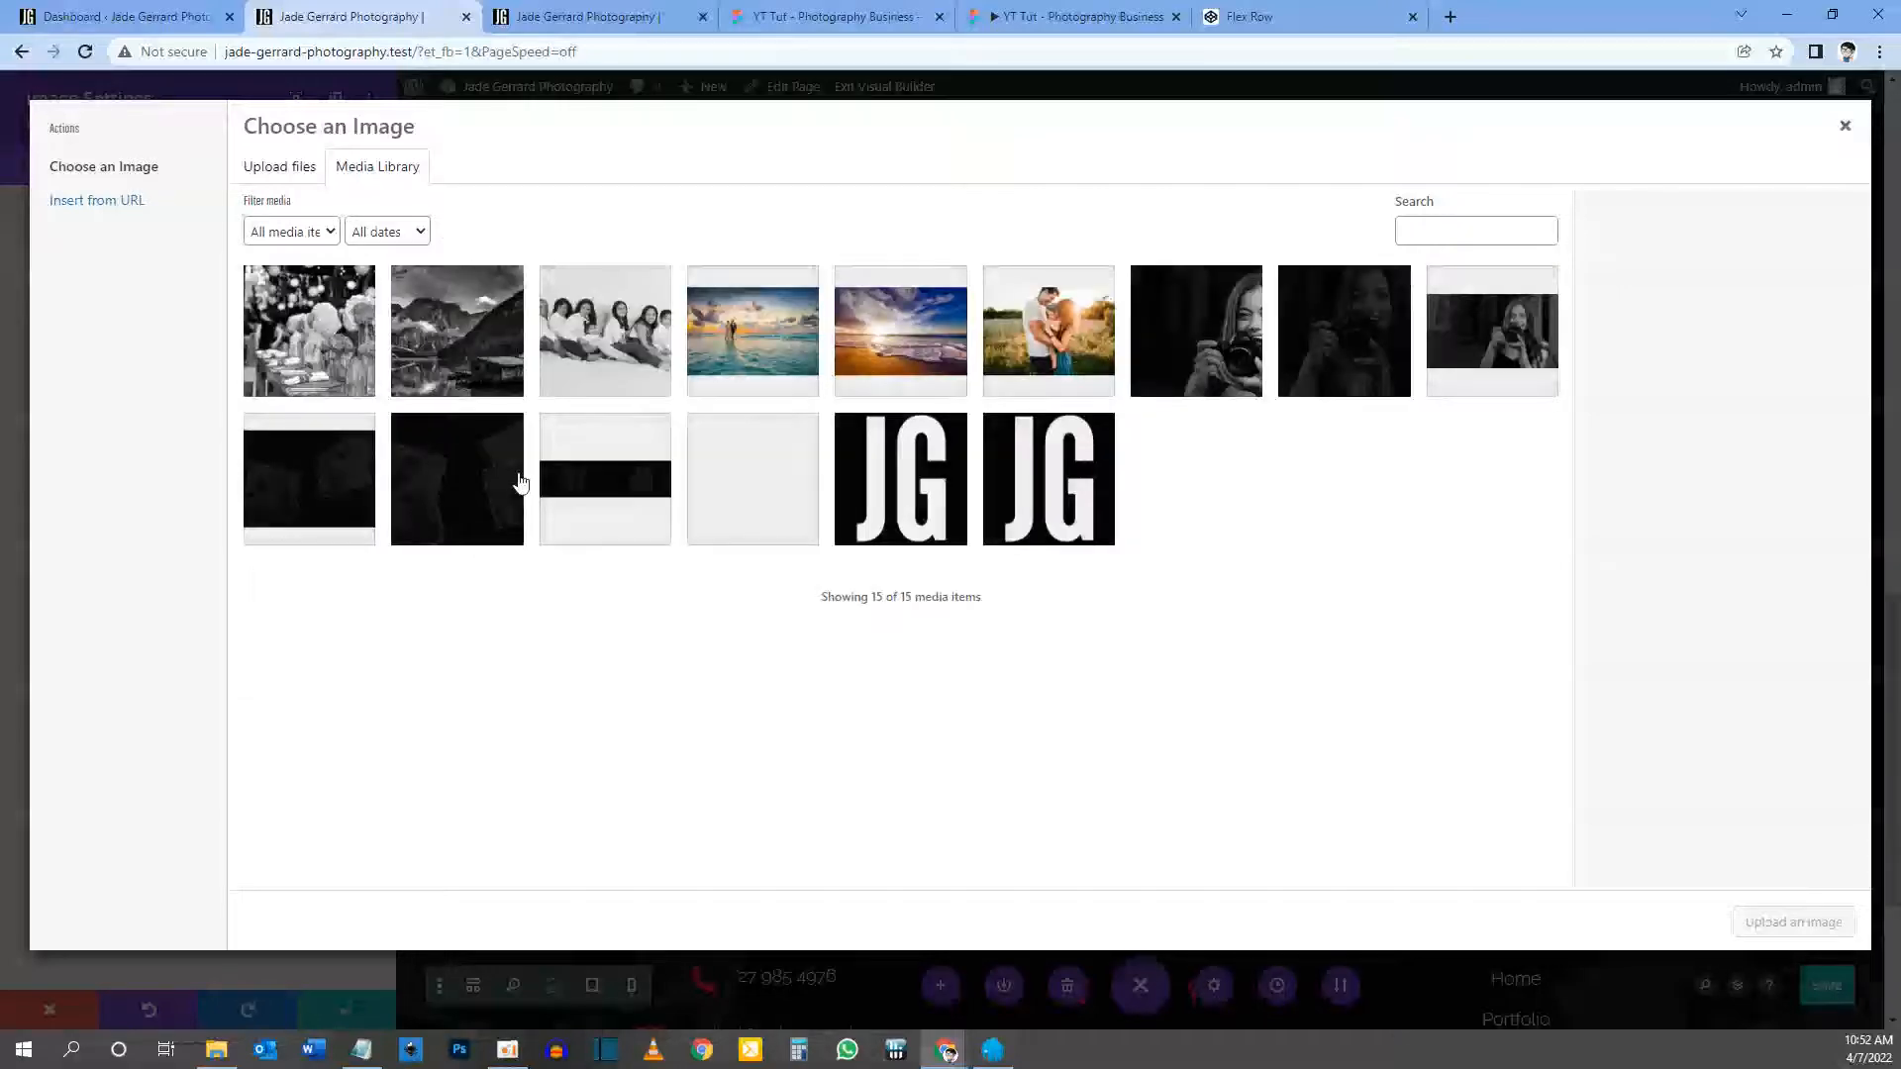
click(1052, 330)
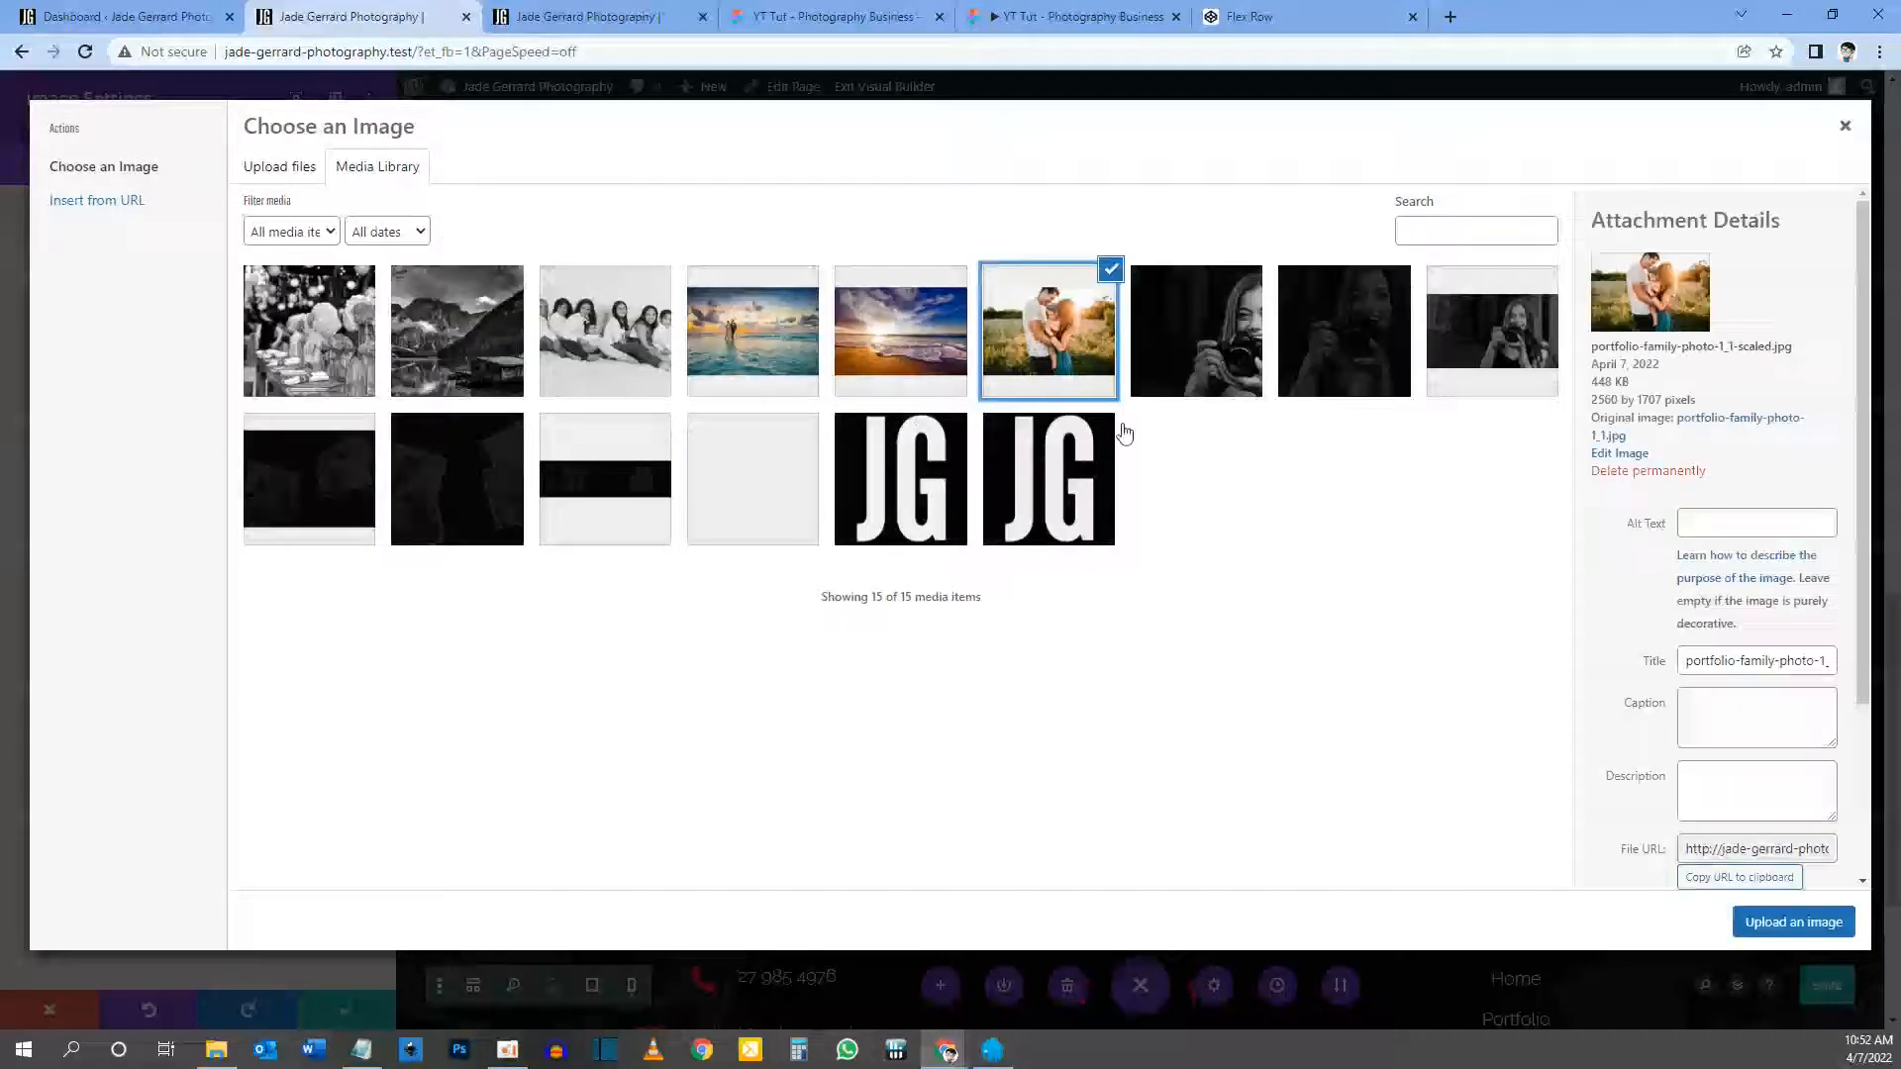
click(1845, 927)
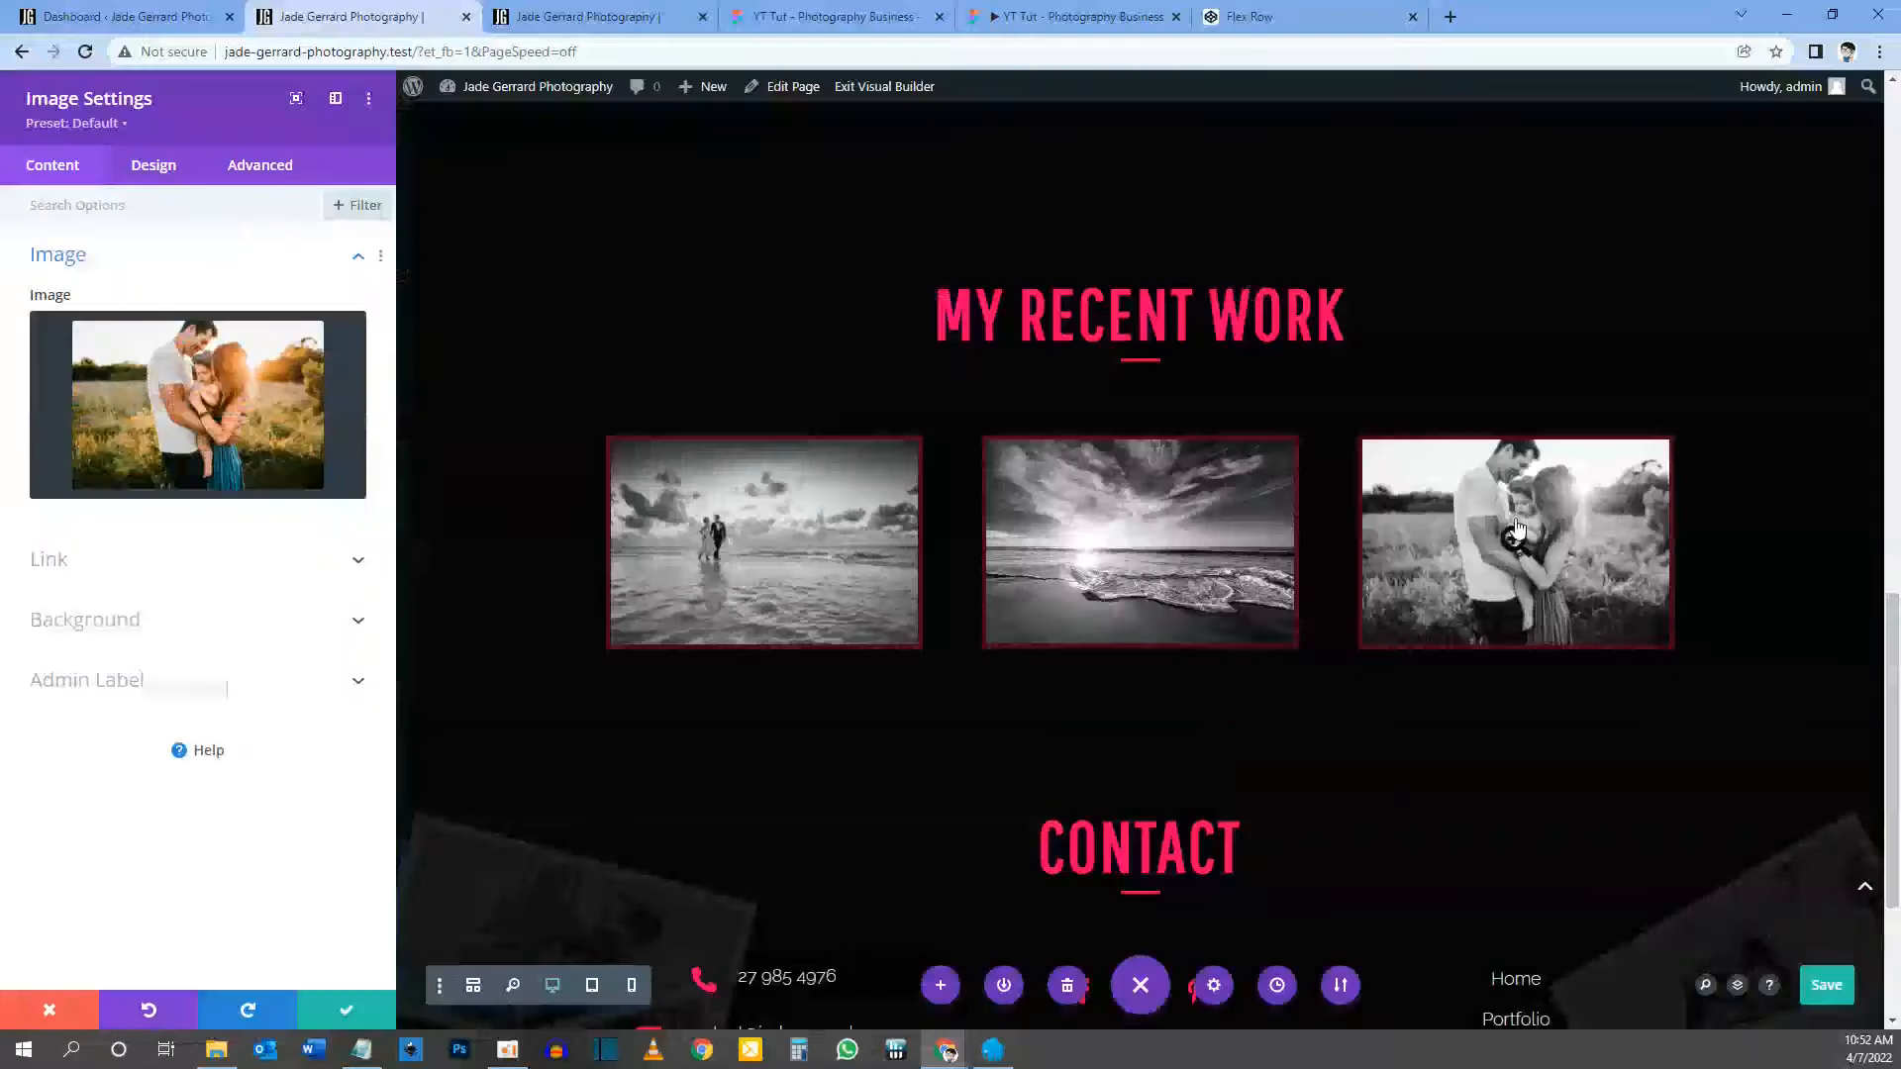
click(1825, 983)
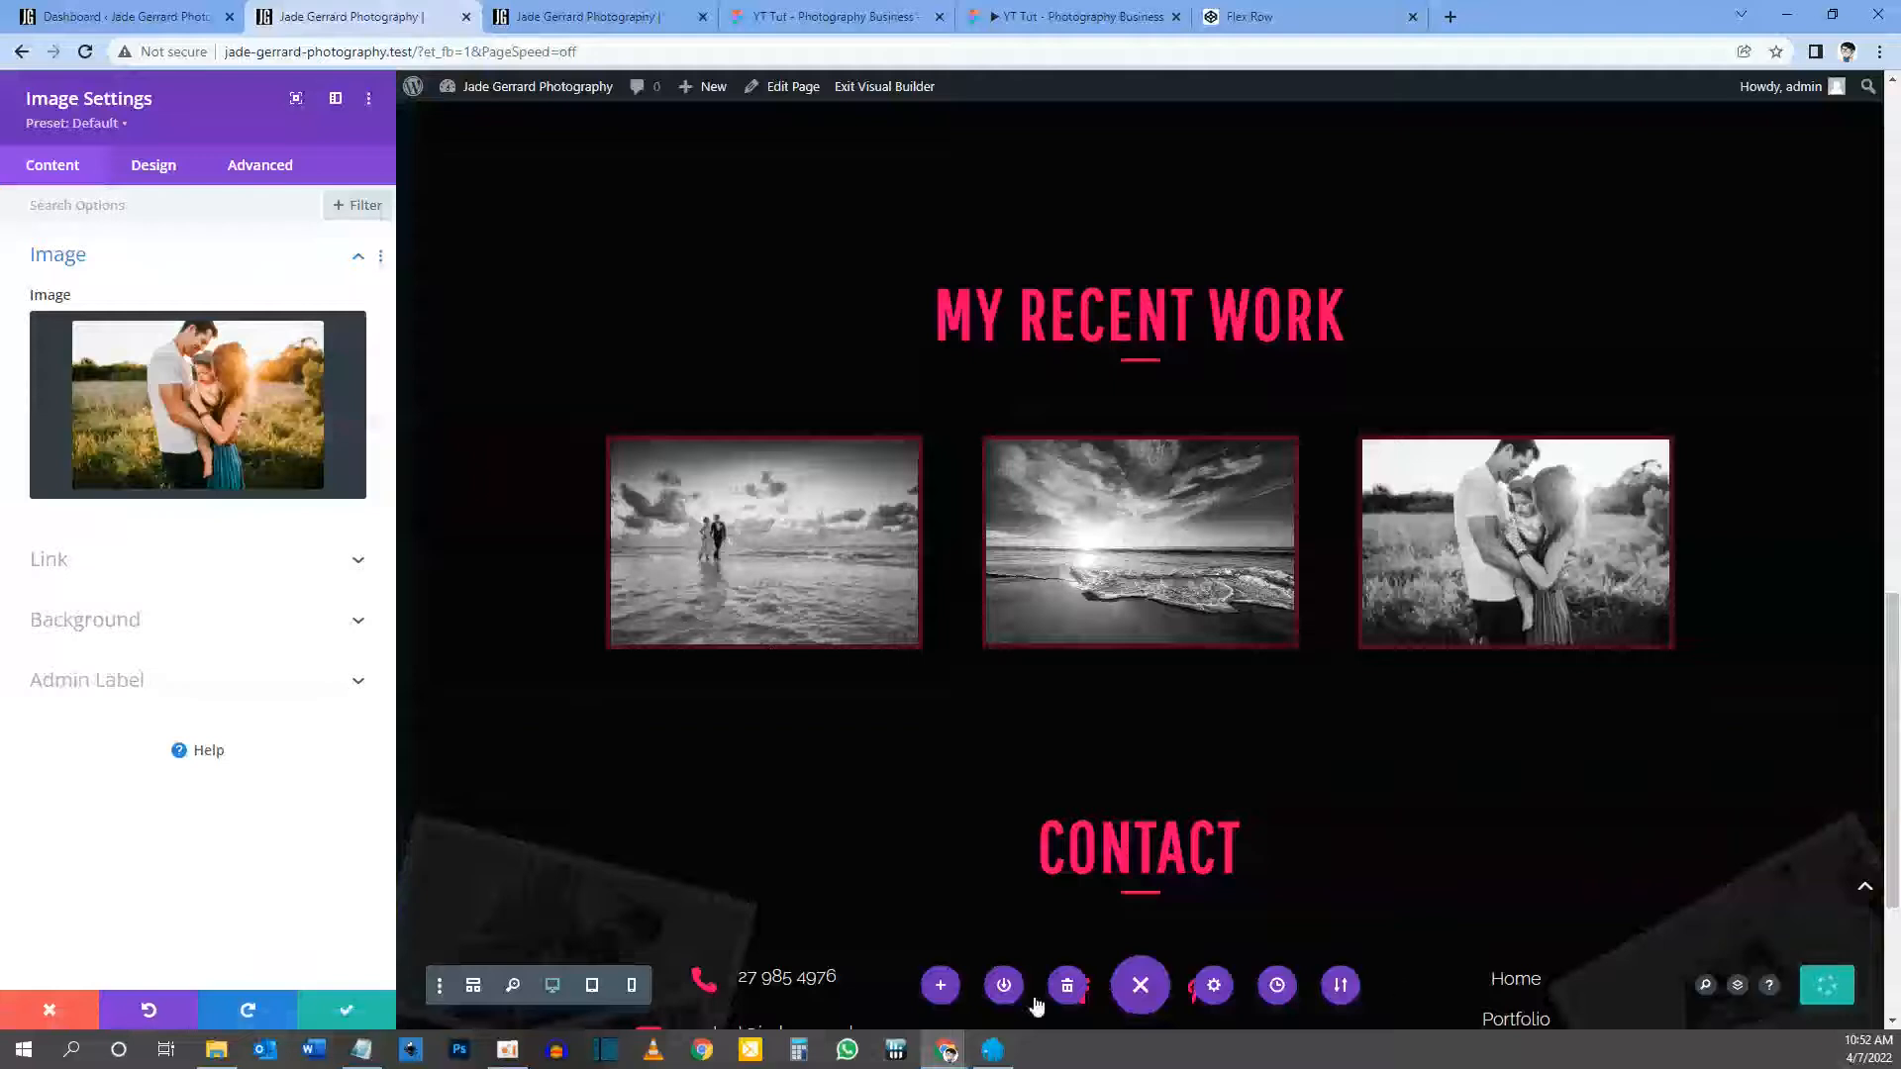
click(347, 1010)
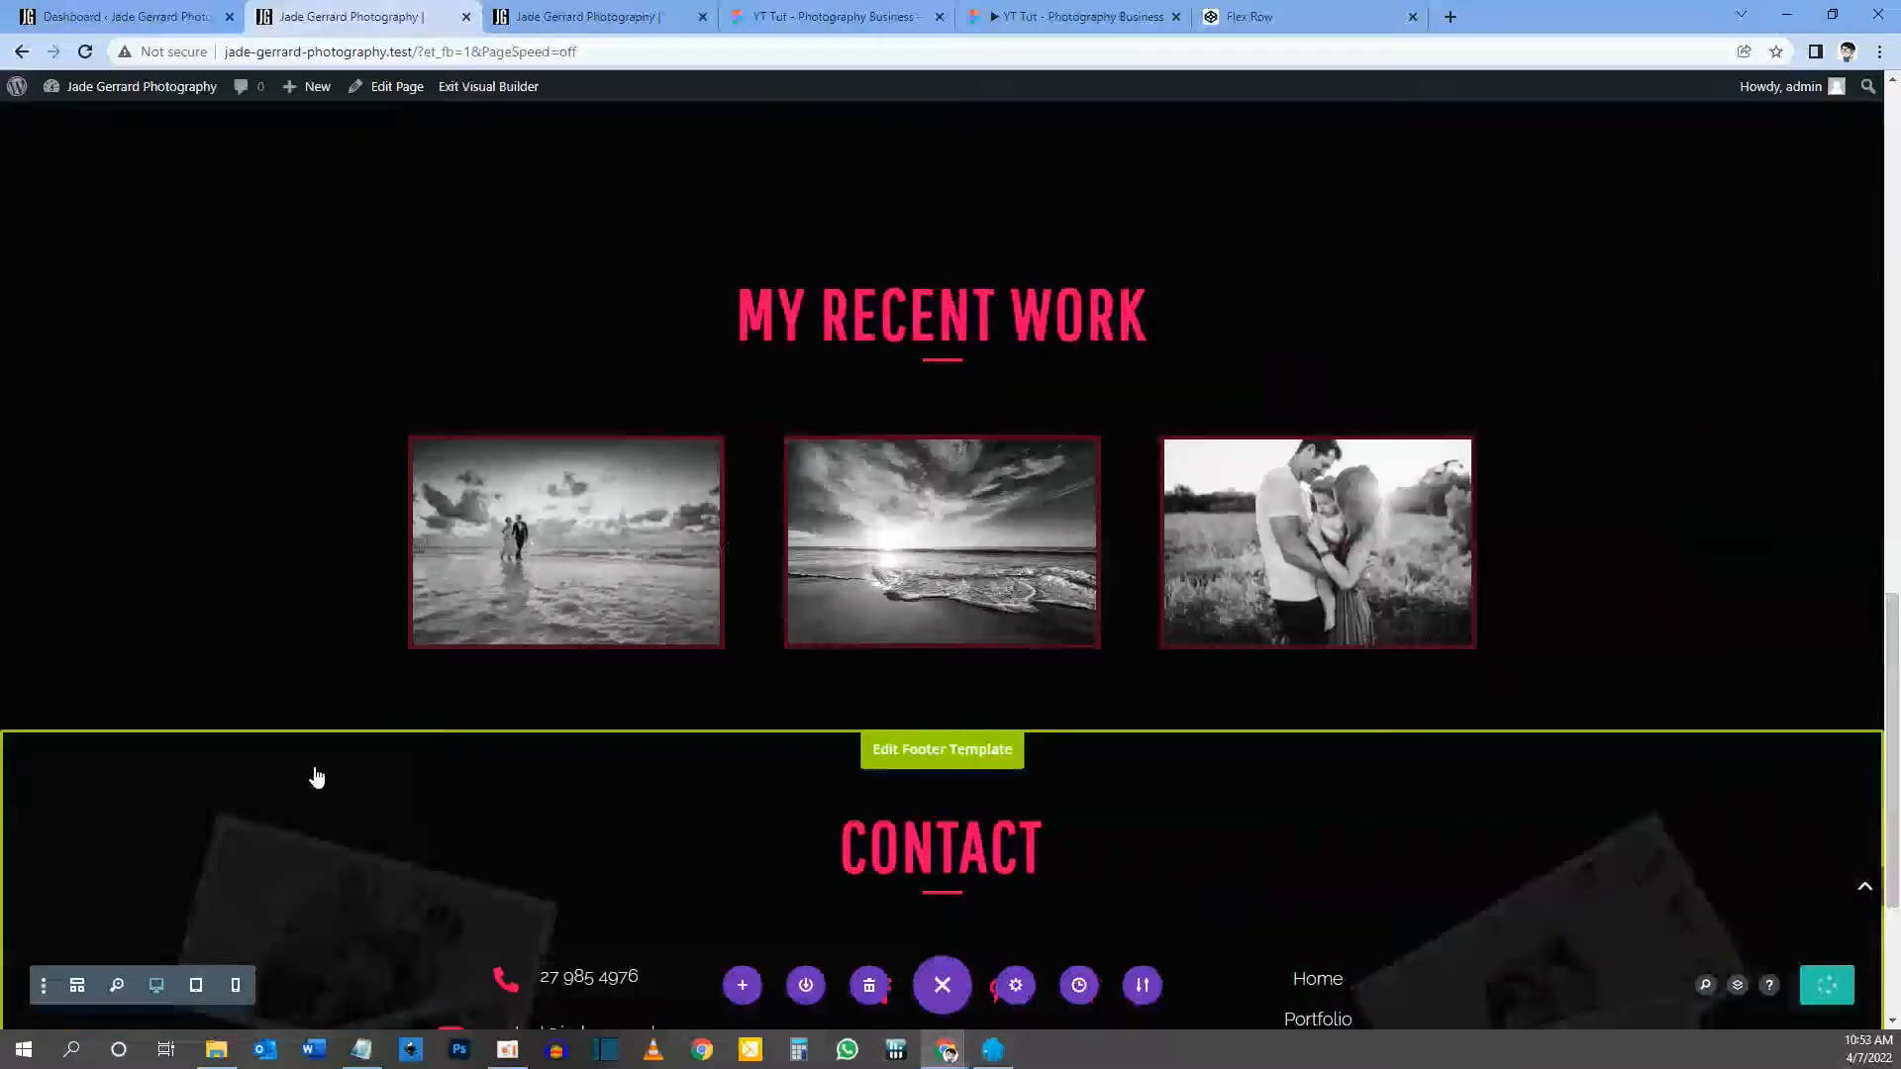
Step: Preview the page in tablet view and check the layout of the three portfolio images
click(196, 987)
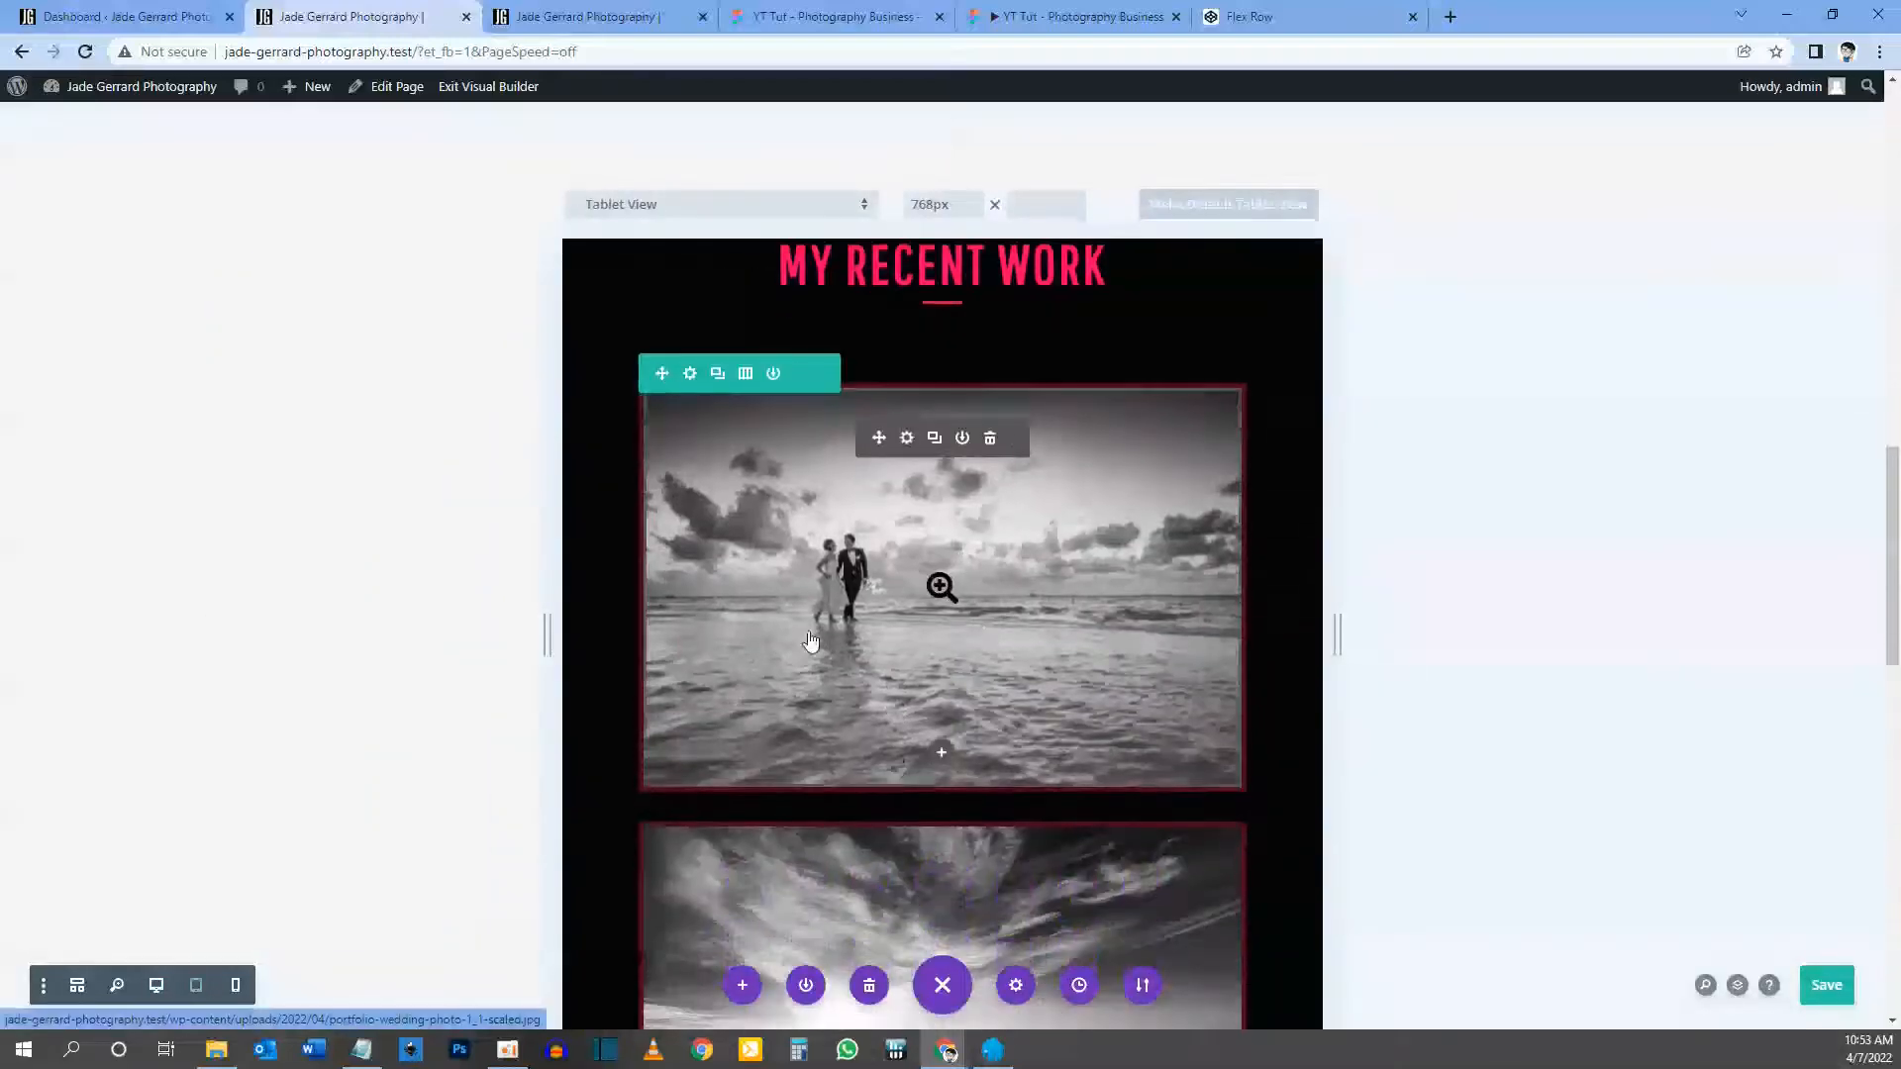
scroll(921, 817, down, 6)
scroll(1005, 823, down, 3)
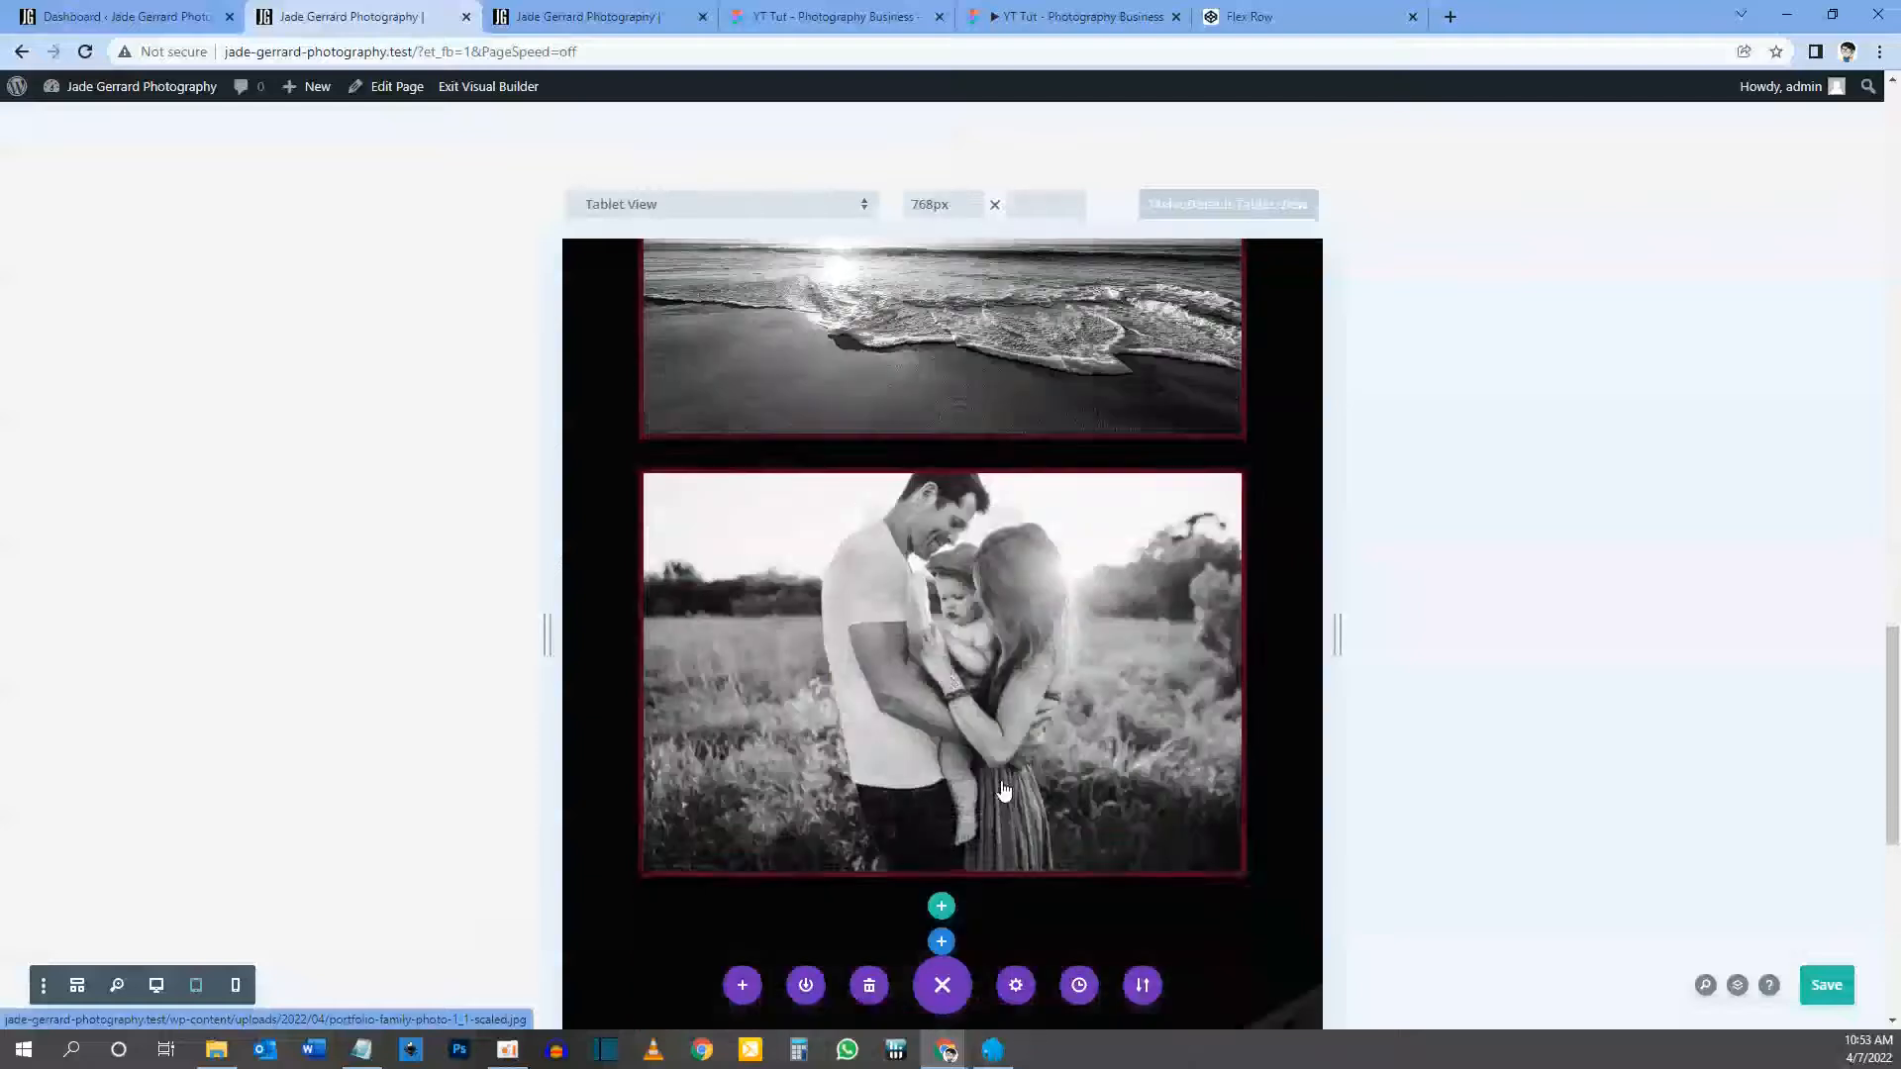
scroll(985, 752, up, 7)
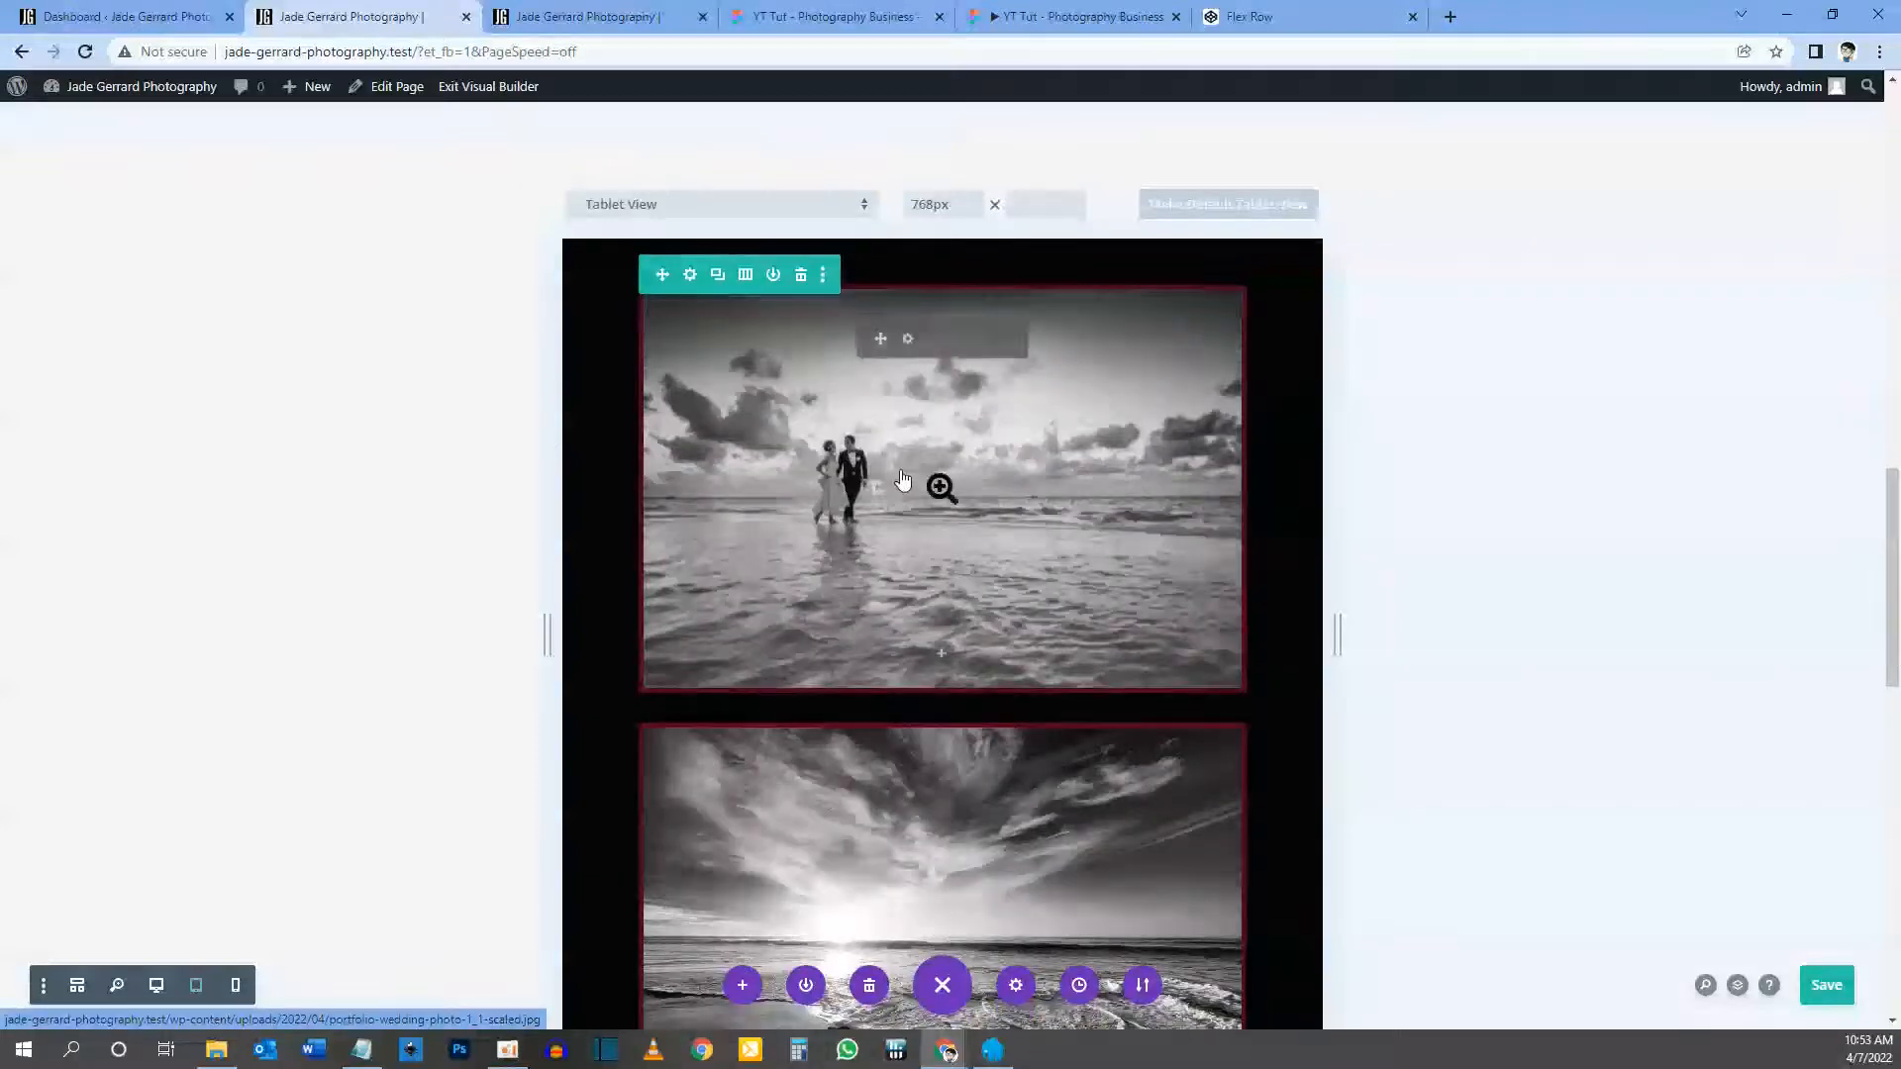
scroll(852, 523, down, 1)
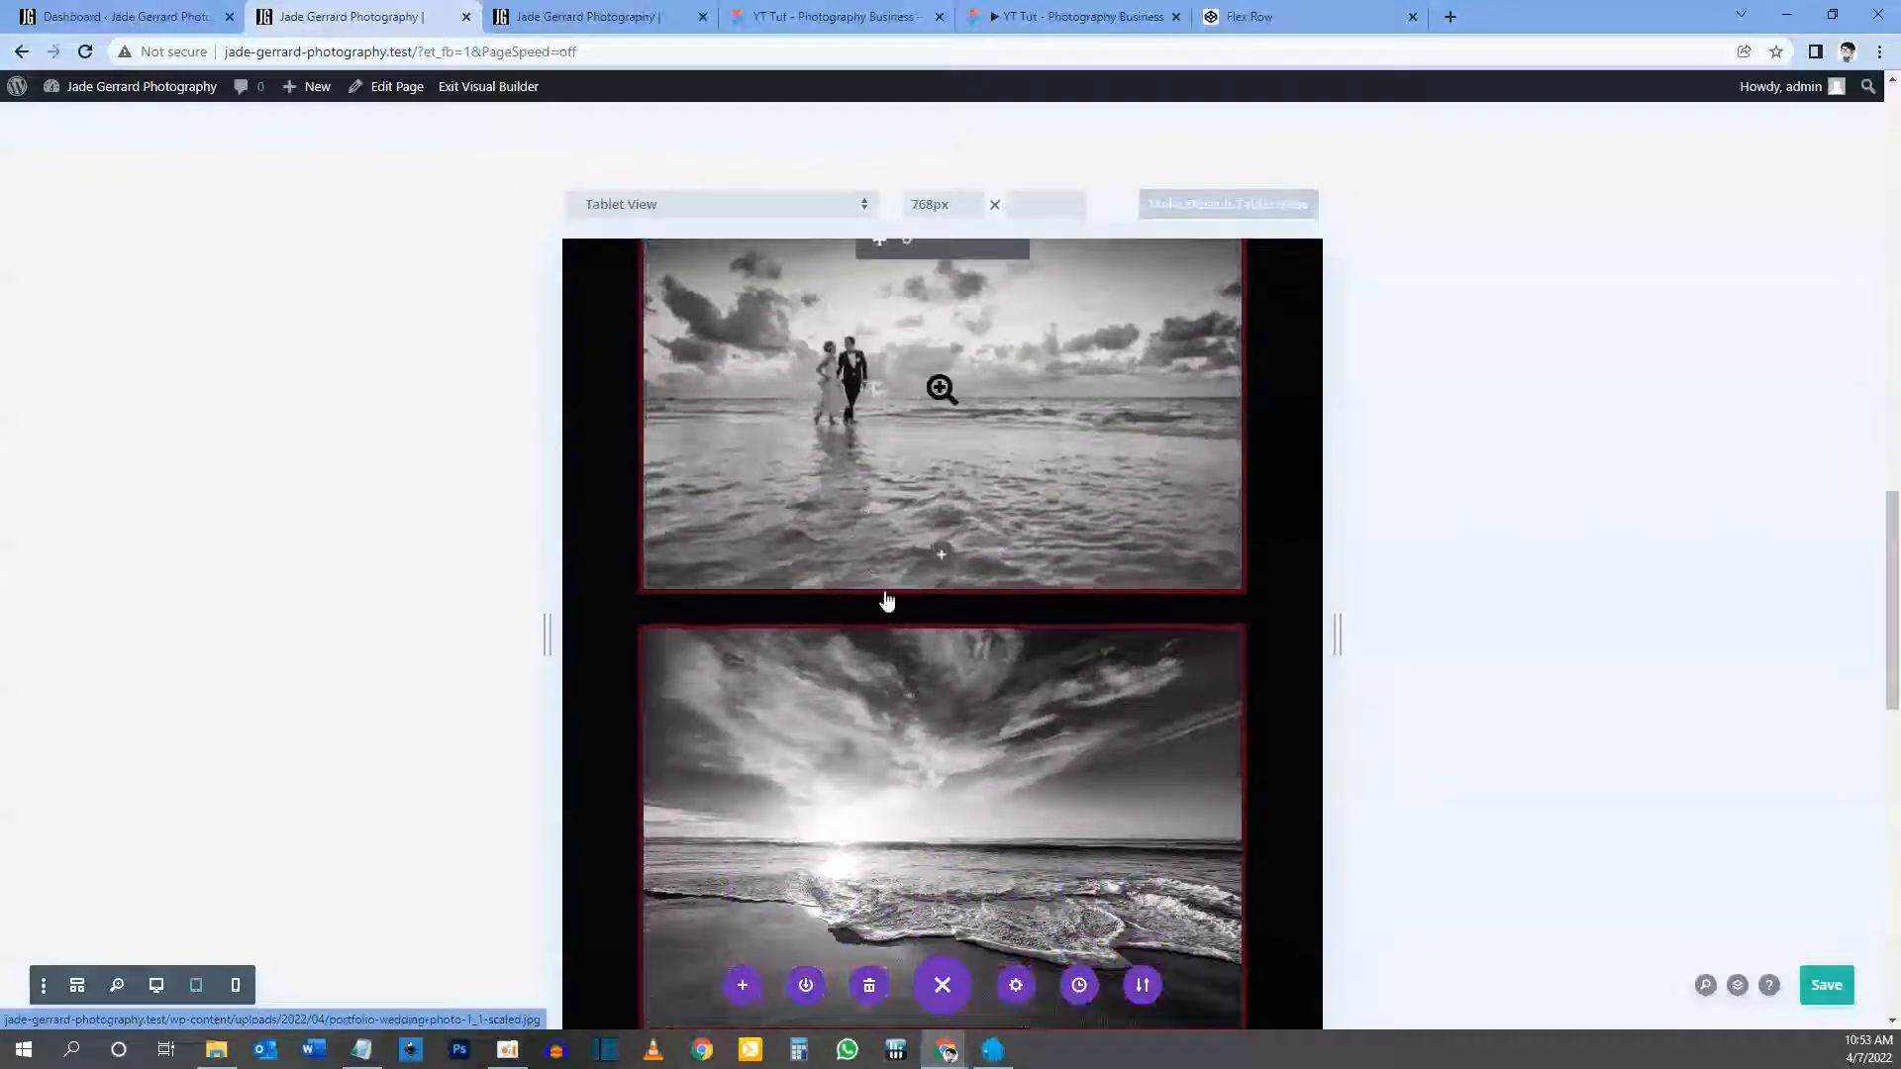
scroll(906, 601, down, 2)
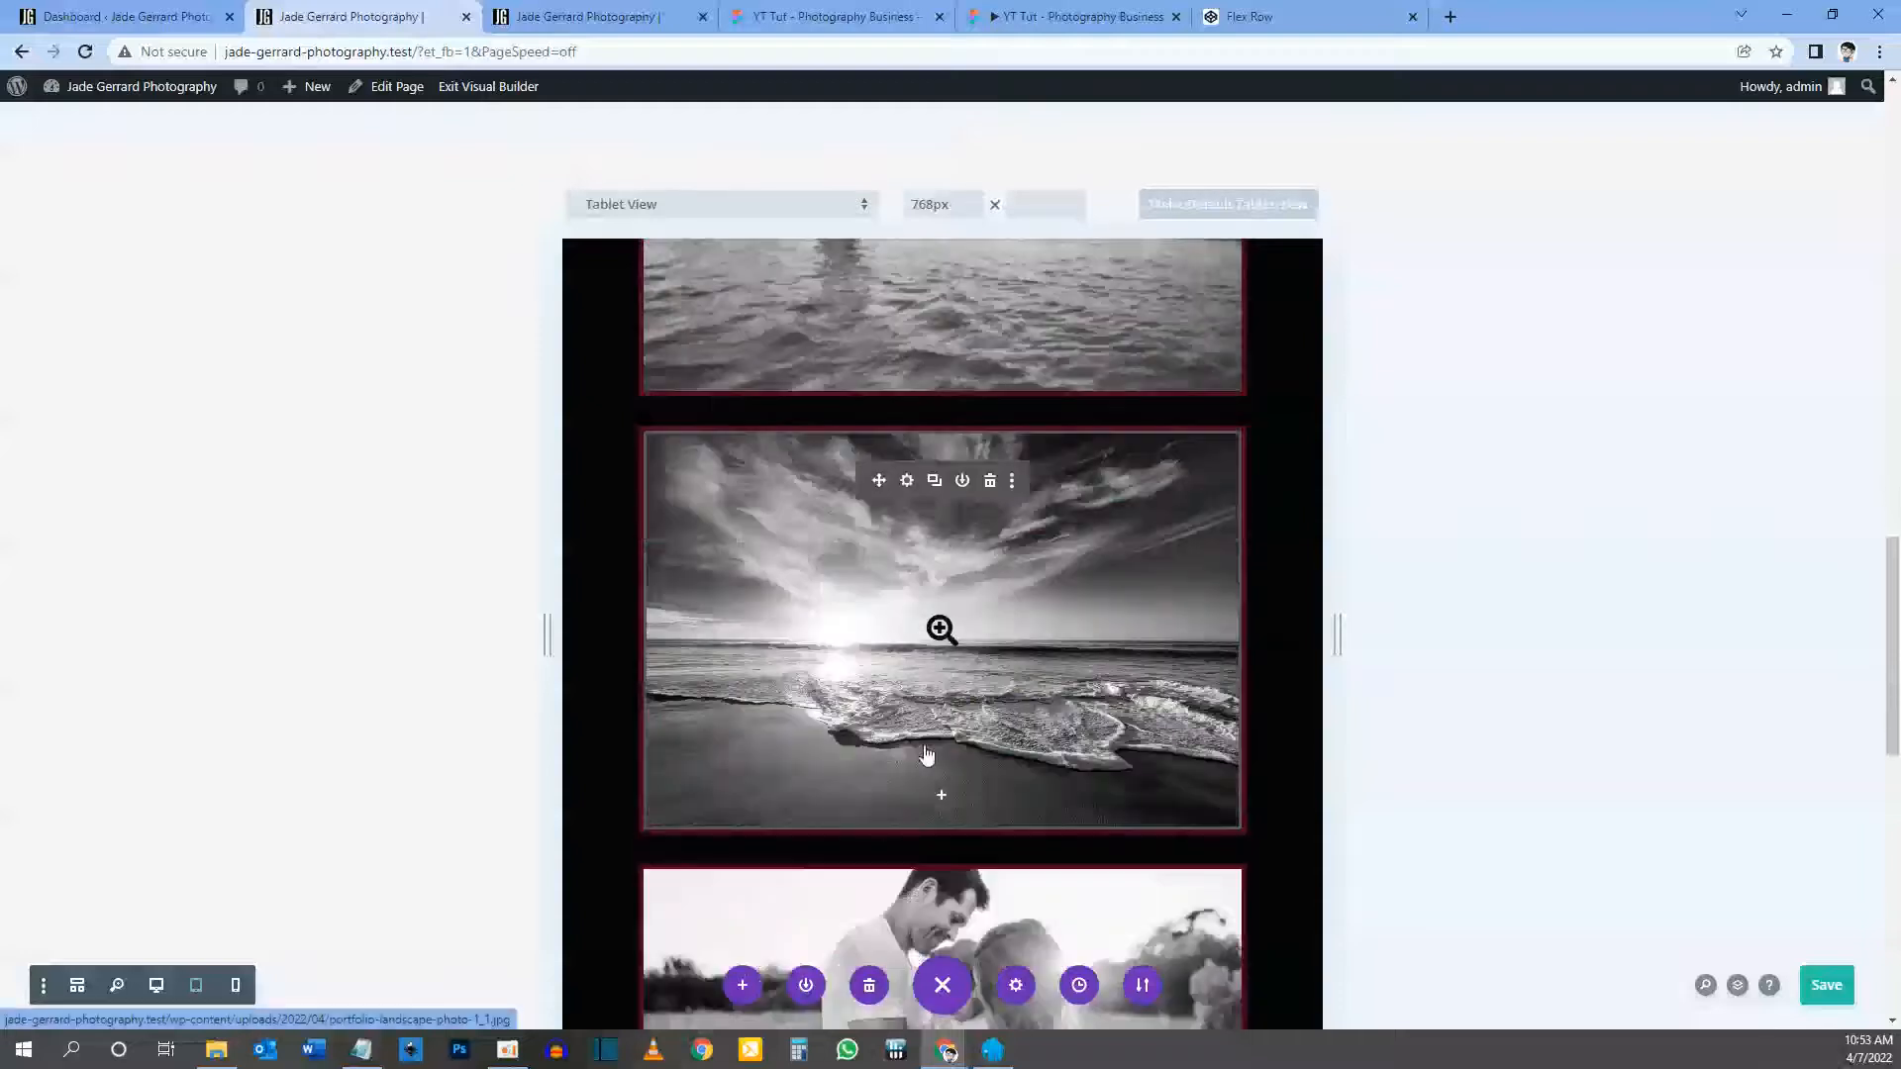
scroll(940, 594, up, 3)
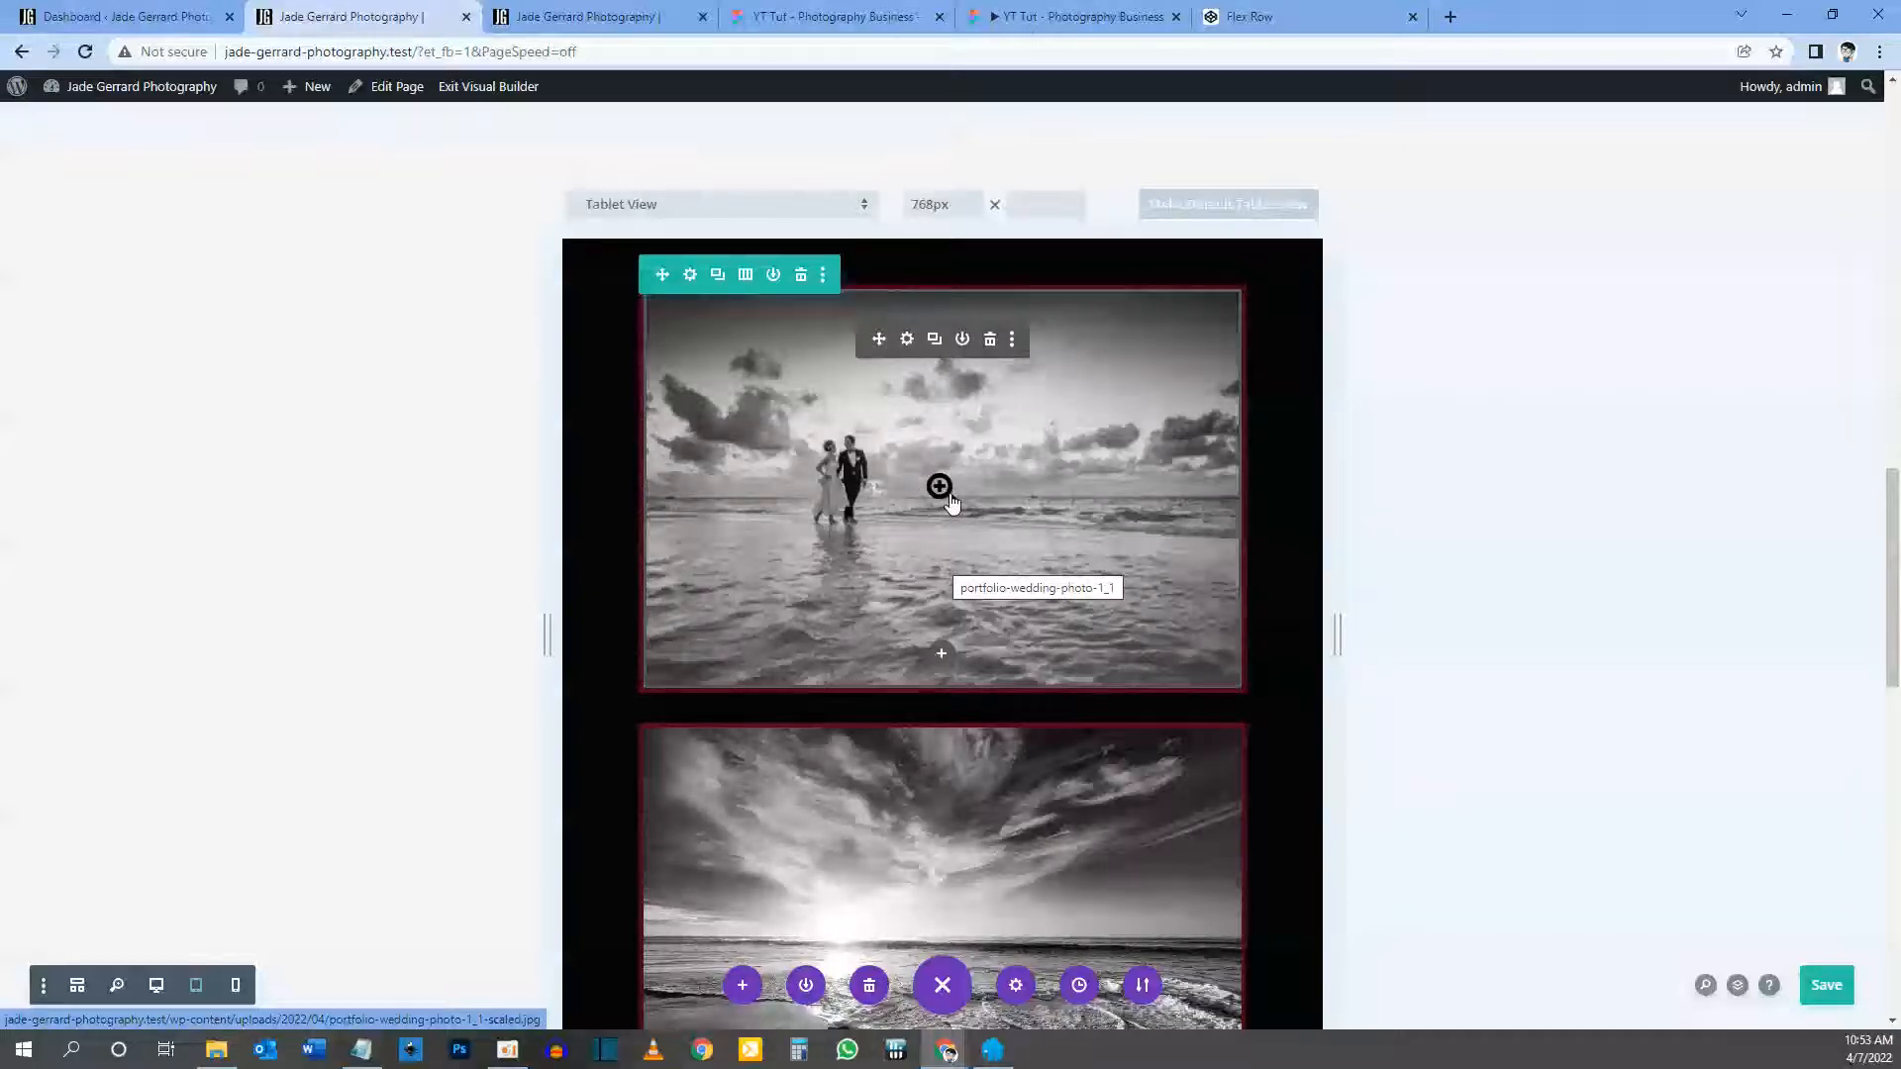
Step: Preview the page in phone view and check how the portfolio images stack under the My Recent Work heading
click(233, 991)
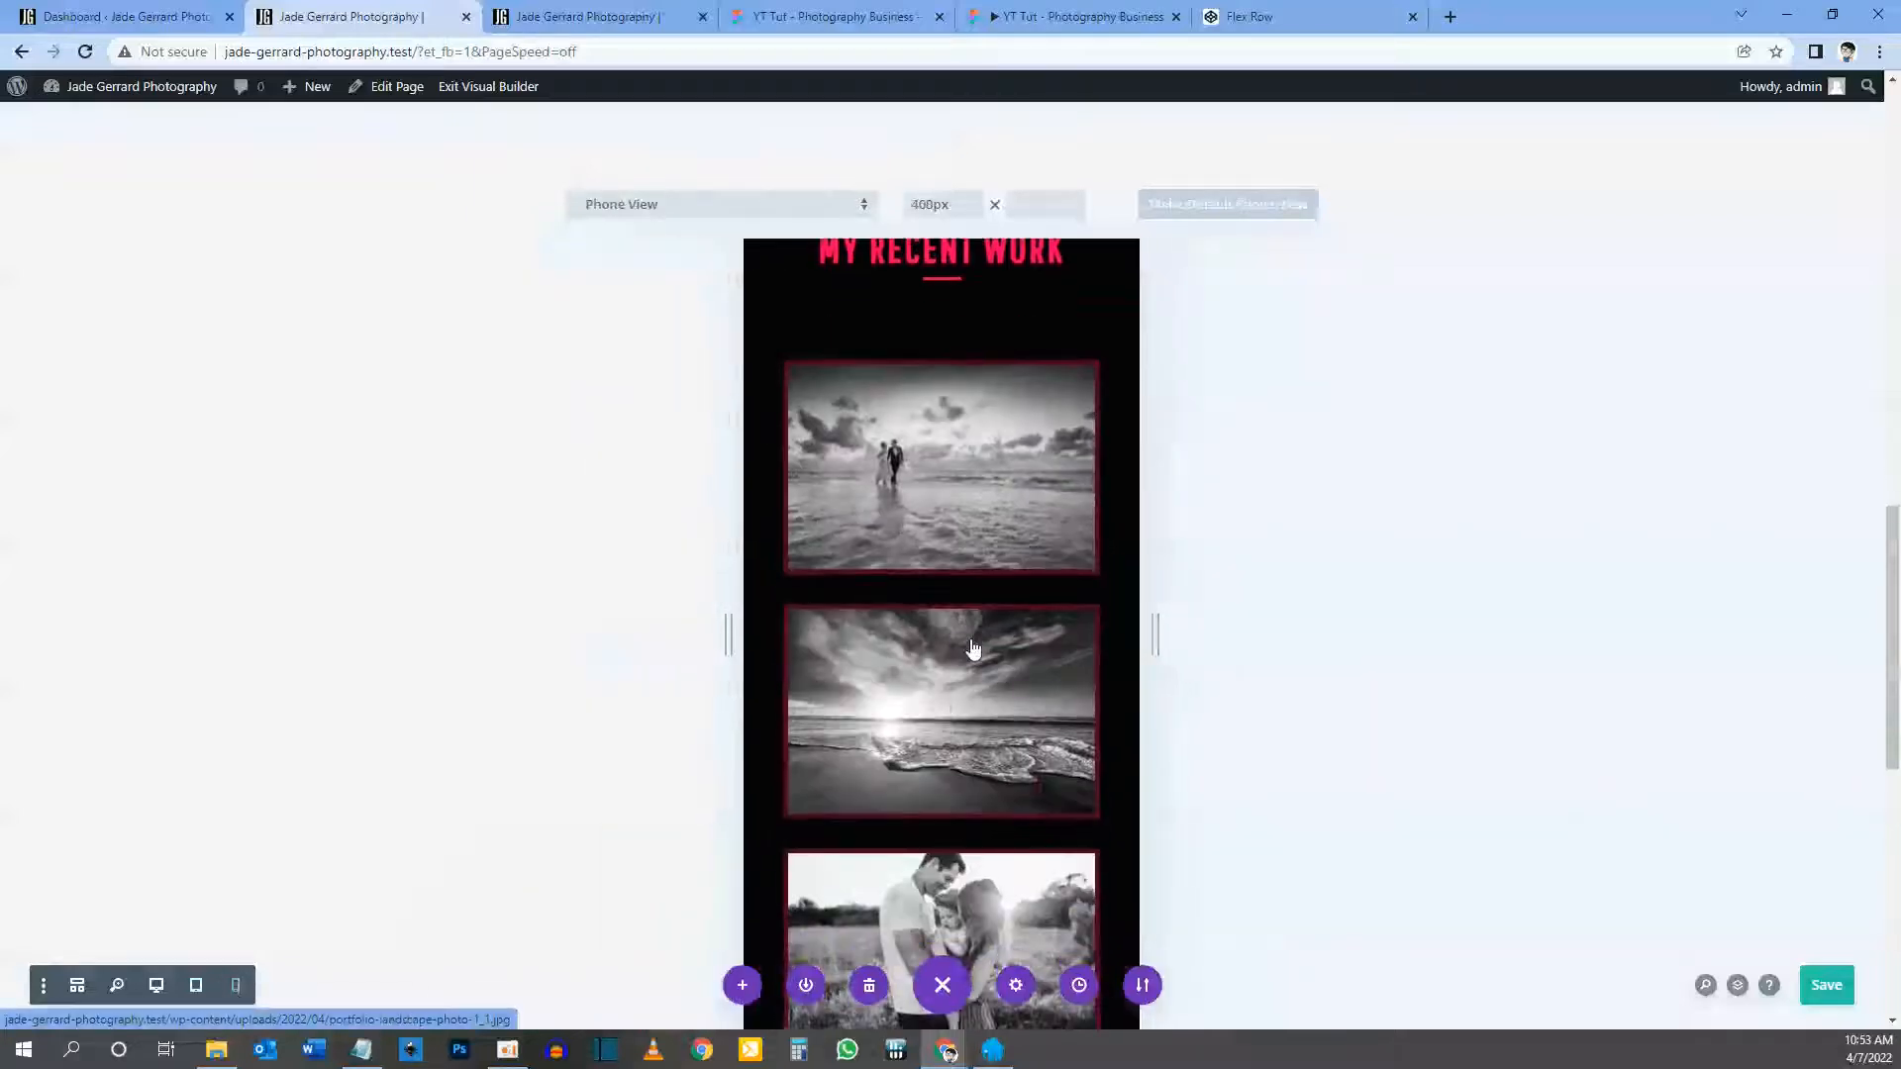
scroll(973, 649, down, 4)
scroll(936, 717, up, 7)
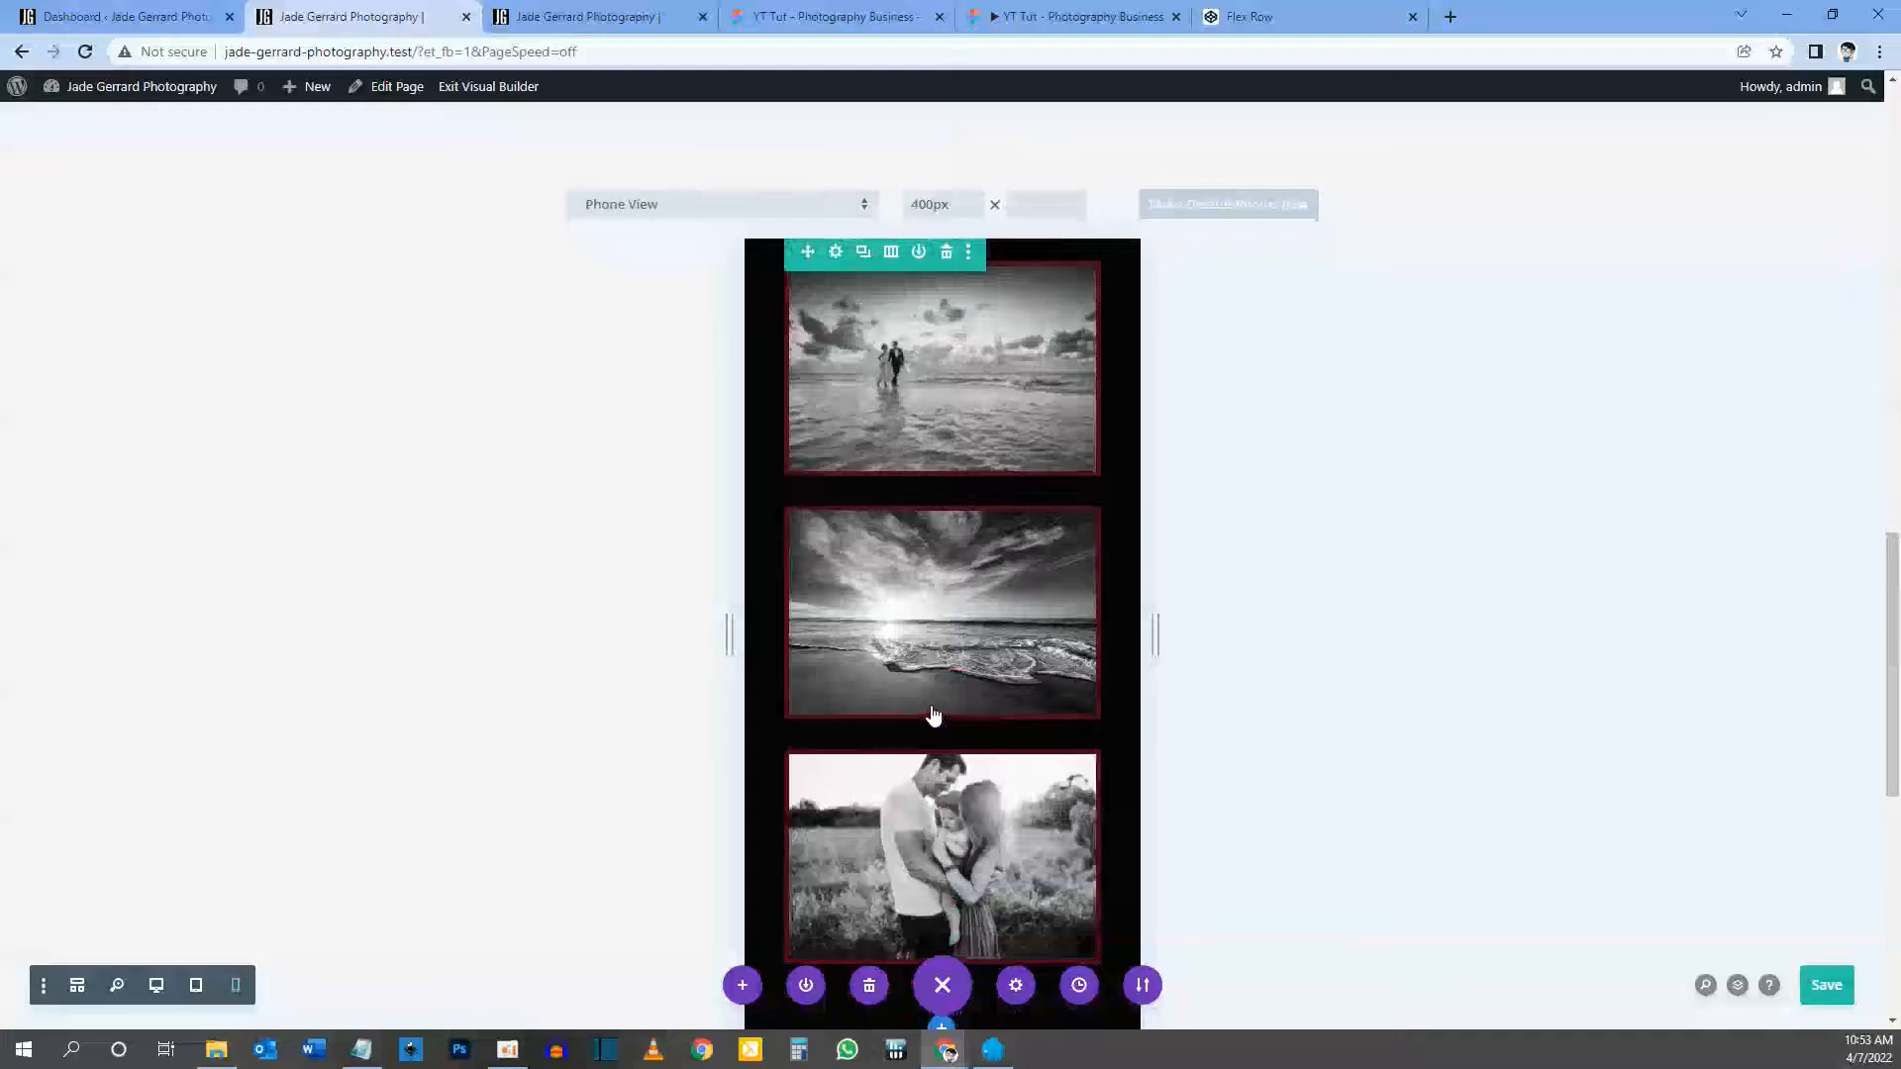
scroll(926, 812, down, 4)
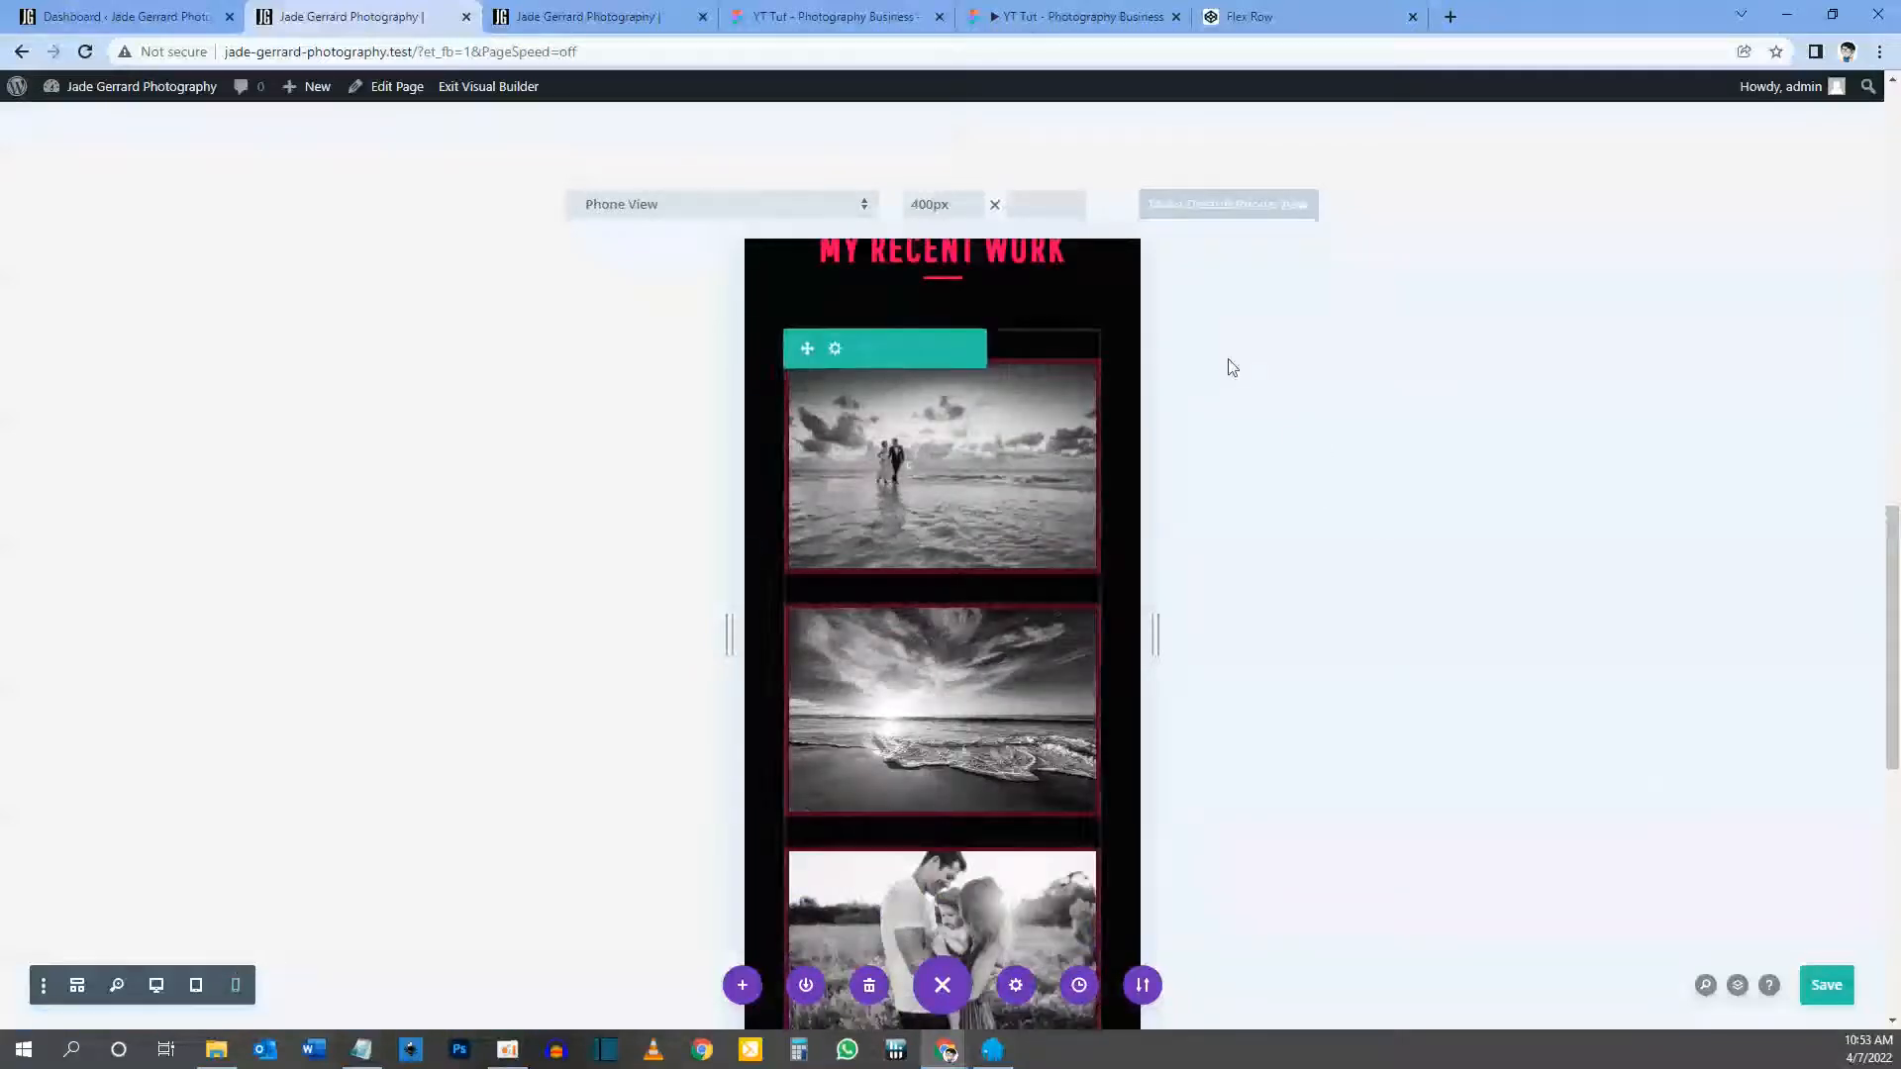
Step: Reload the live home page, check the portfolio images' hover effects, and open and close the landscape photo's lightbox
click(539, 16)
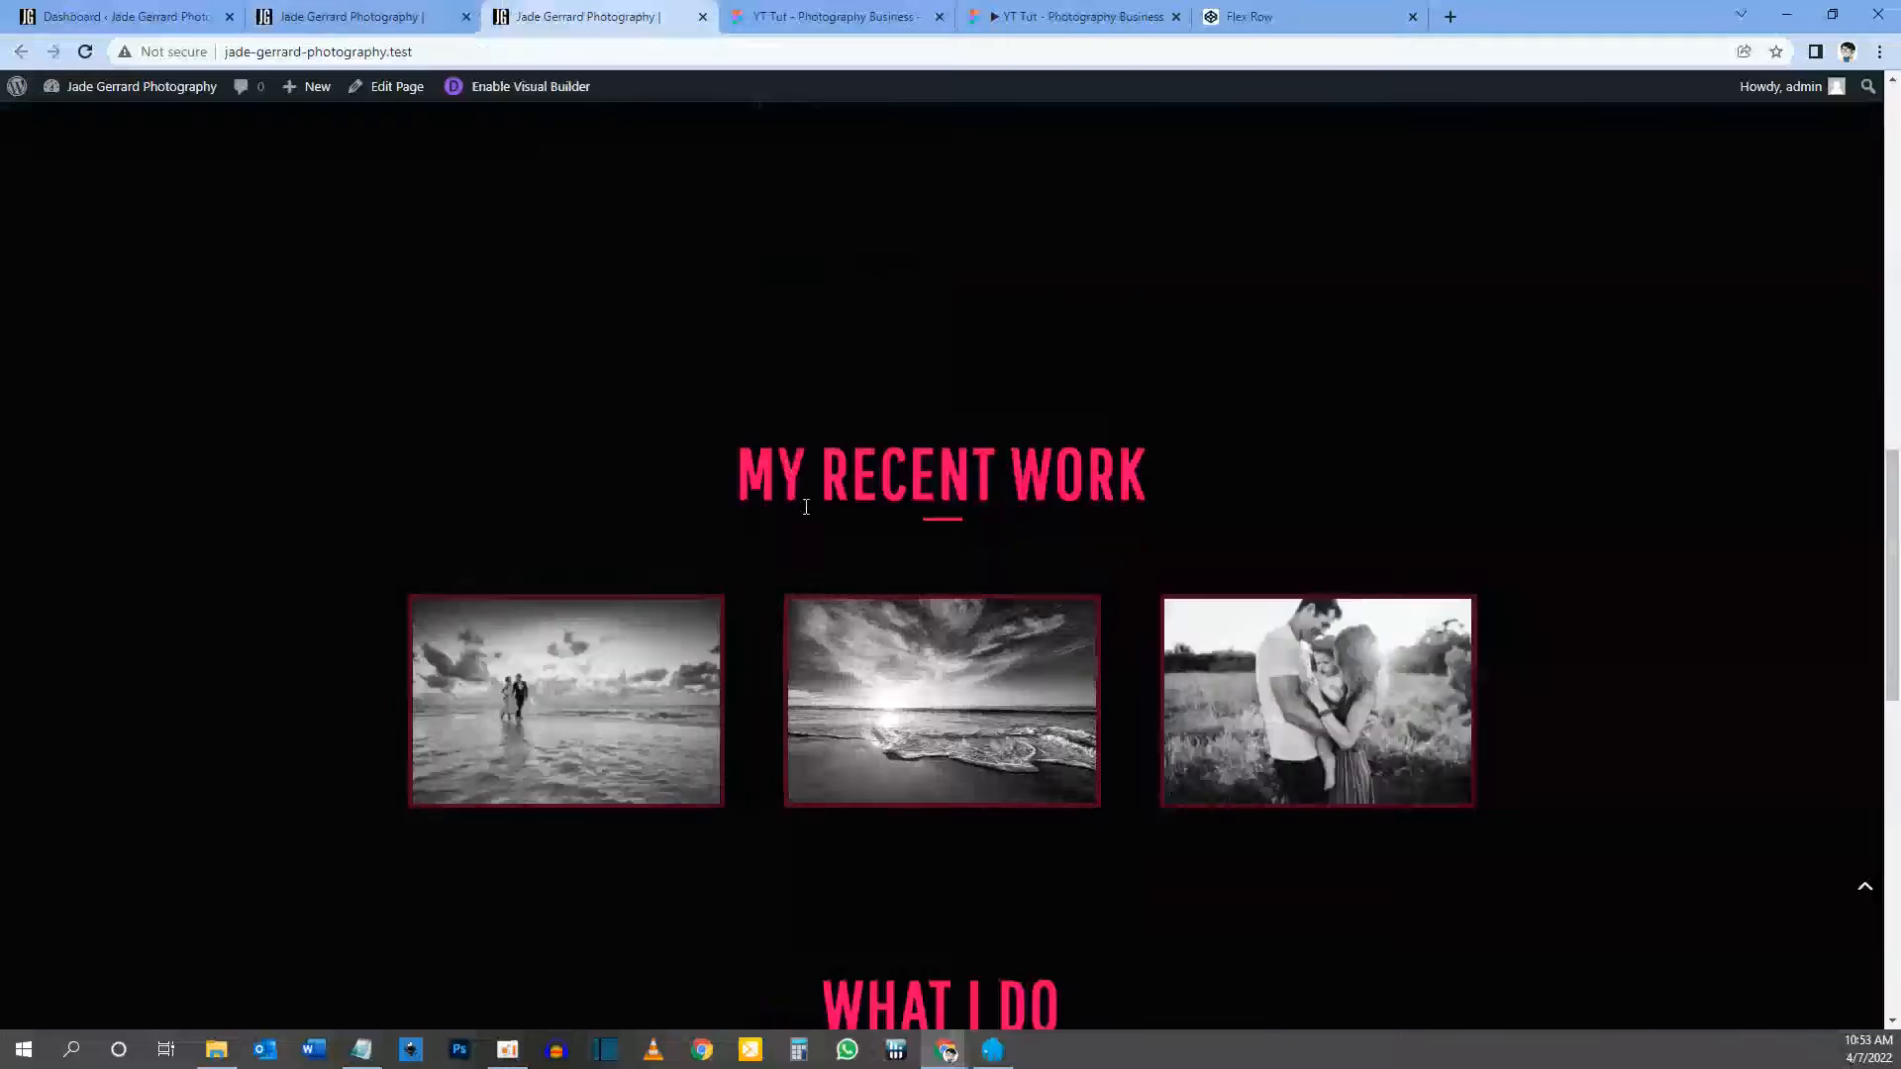
key(F5)
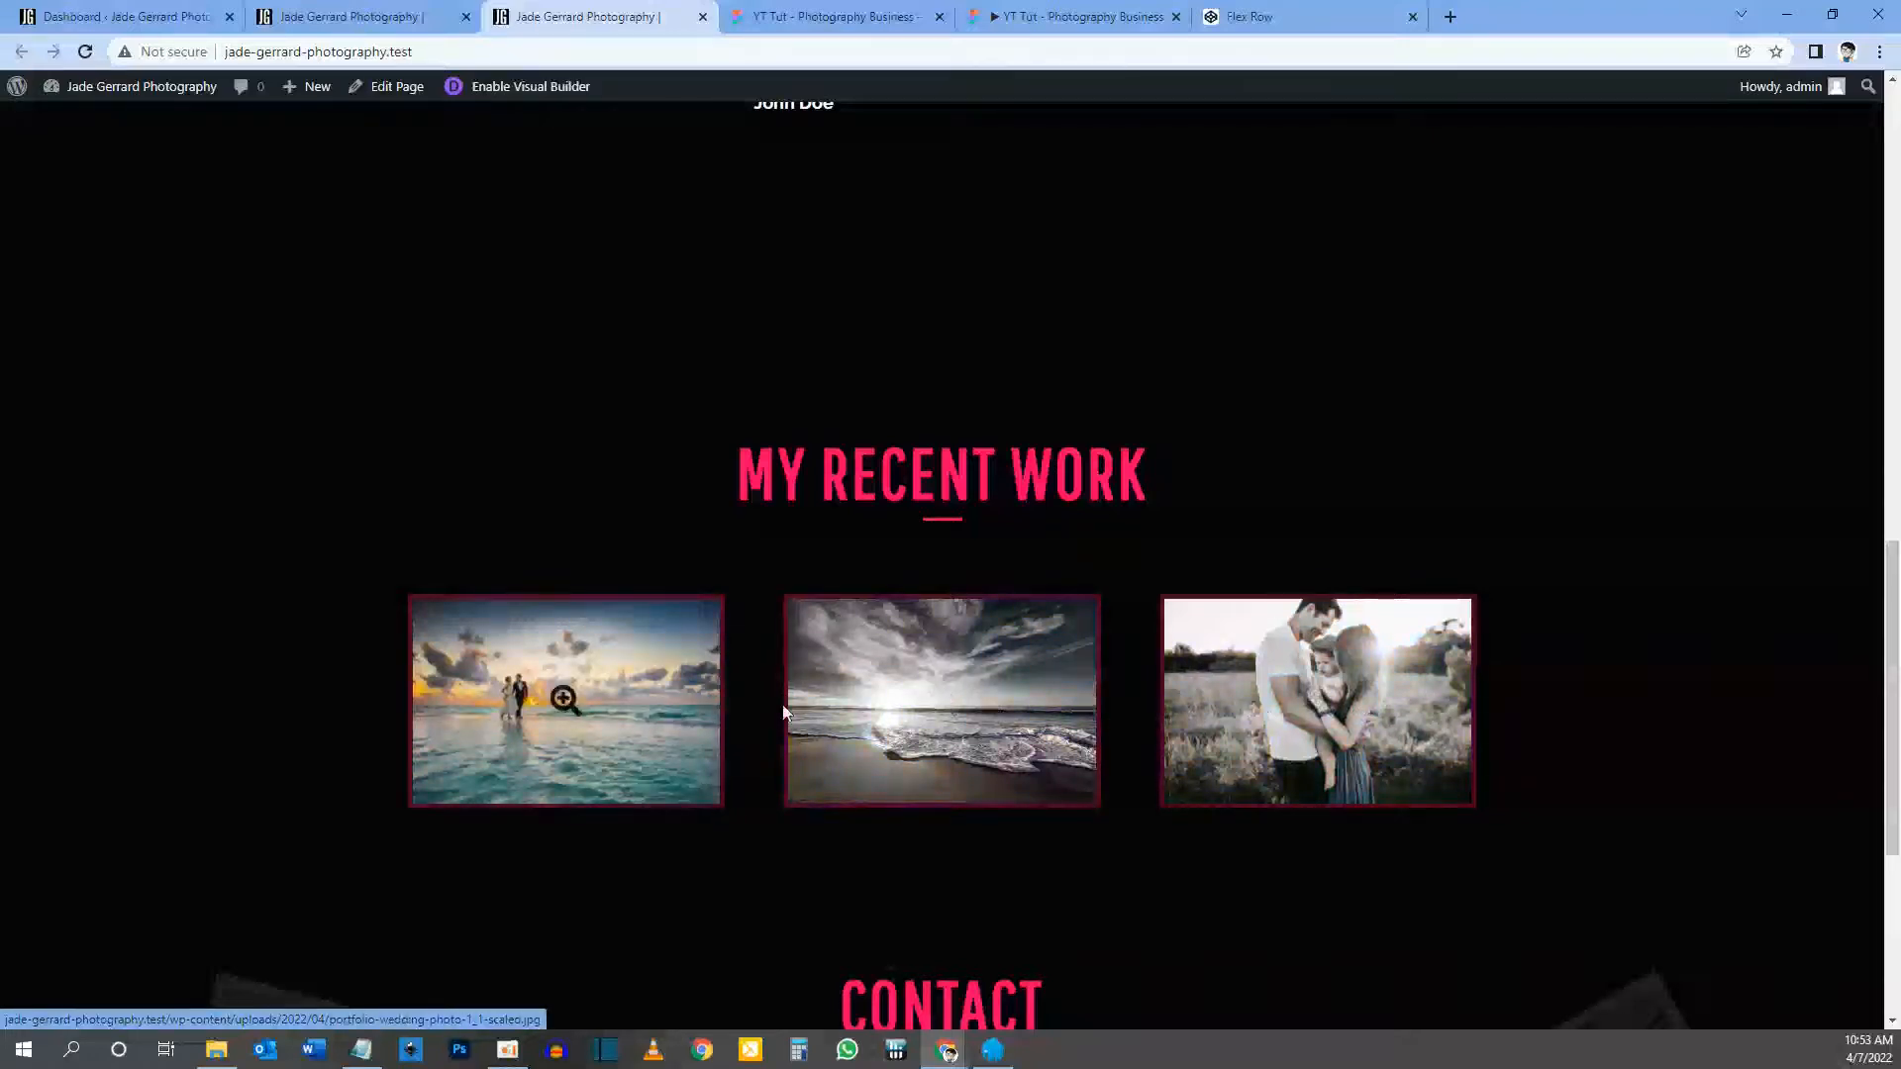
click(940, 700)
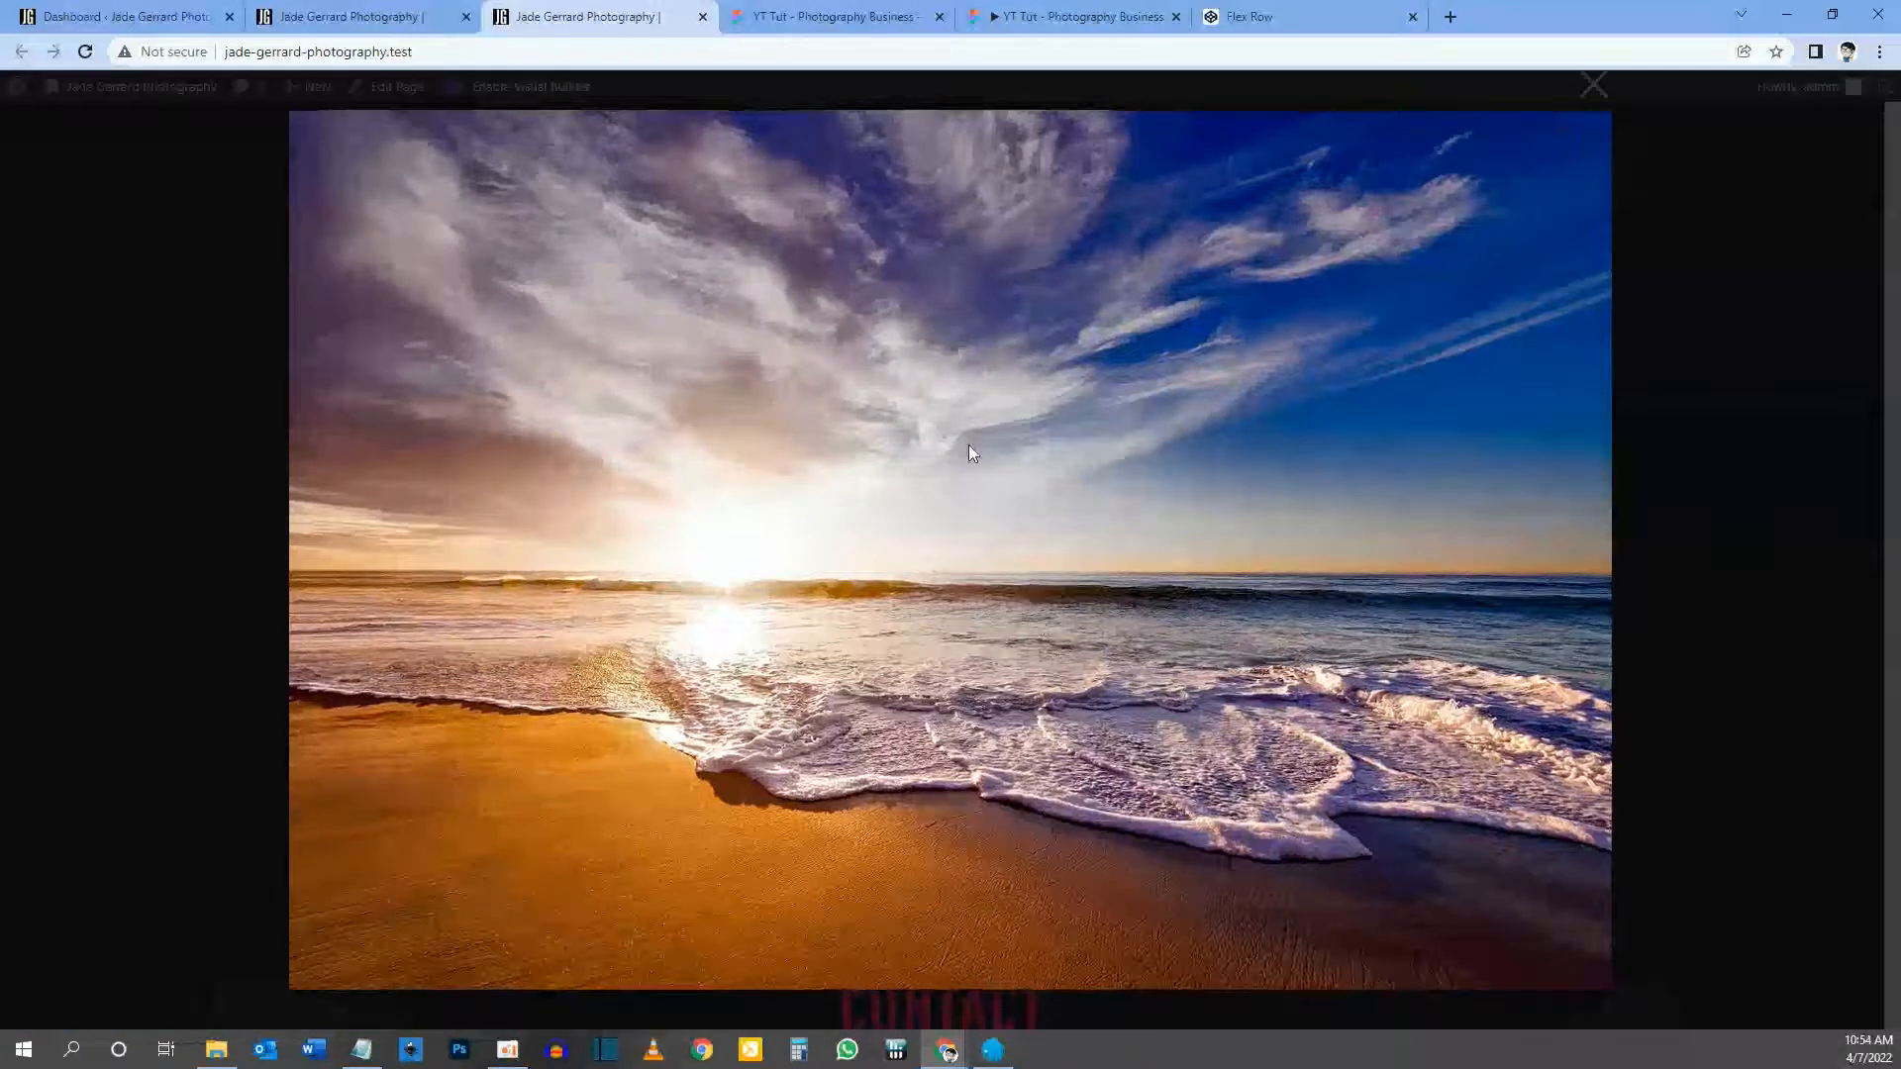
click(1594, 86)
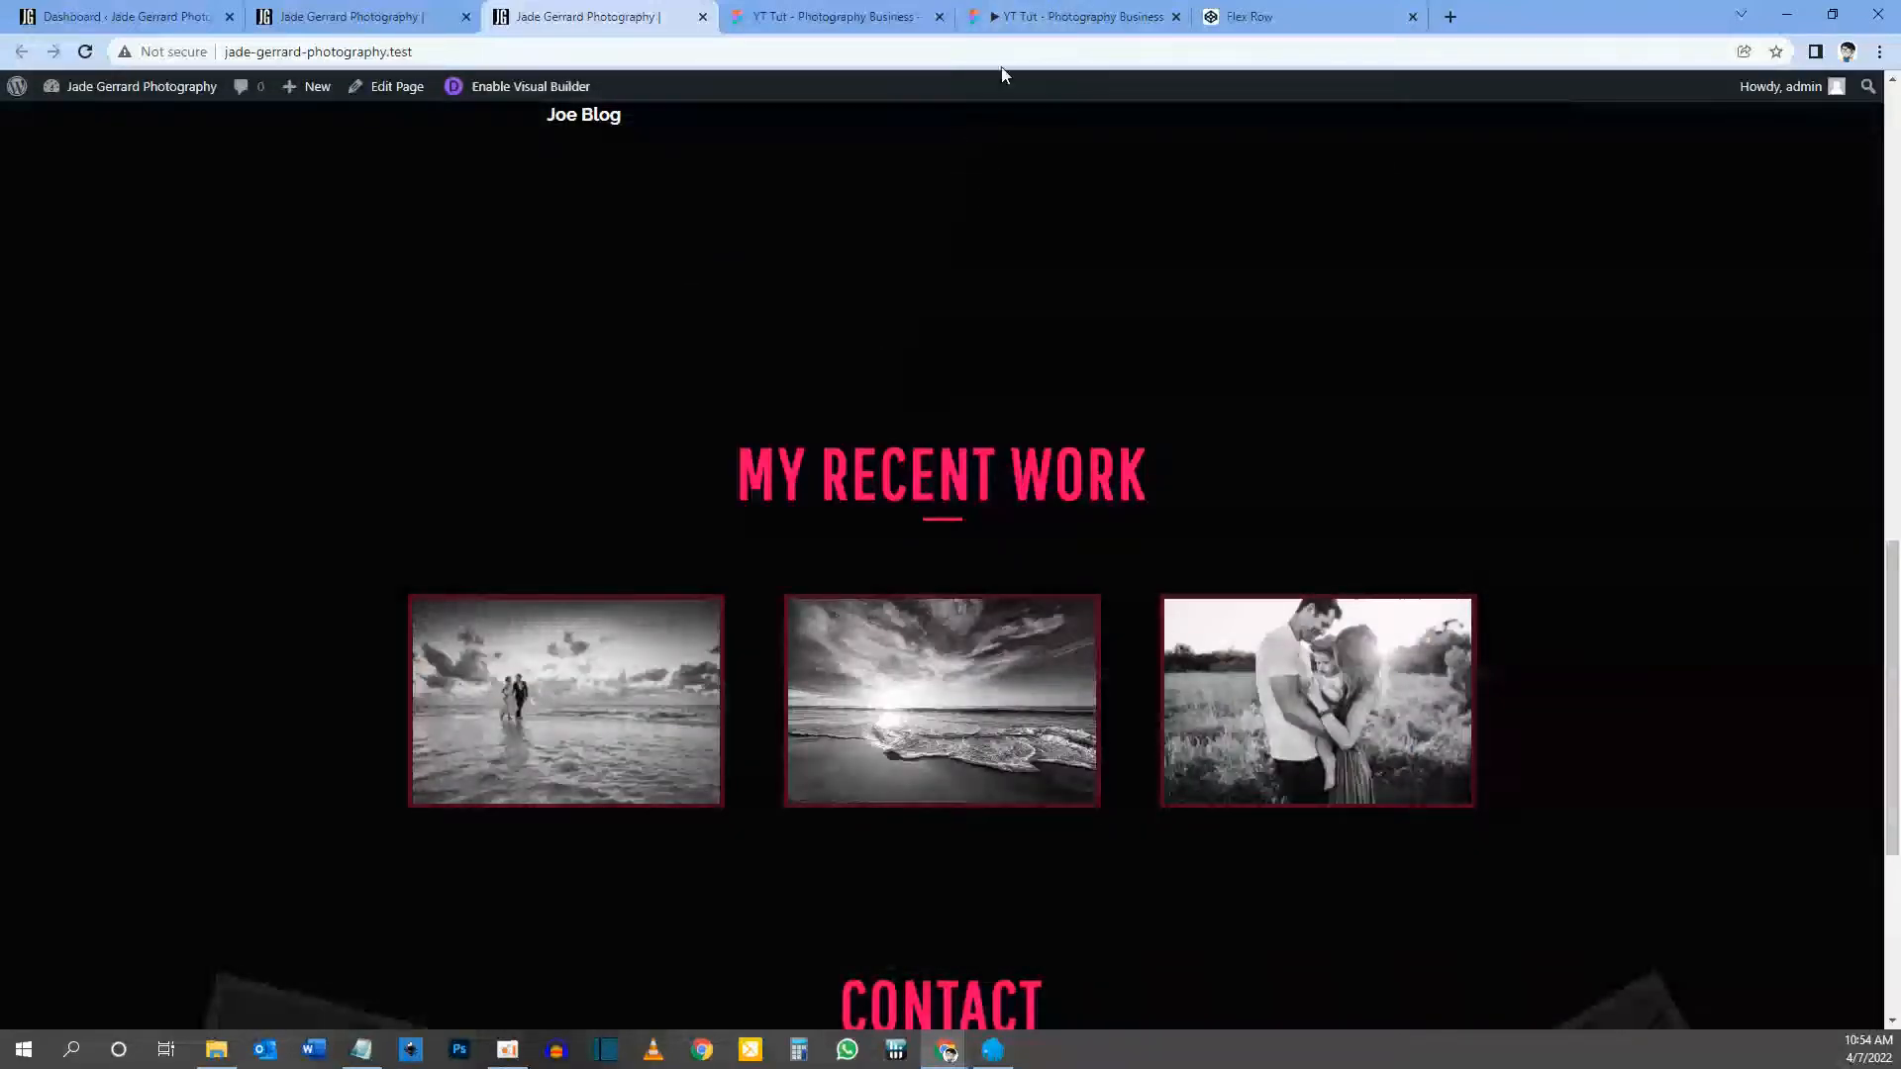
Step: Check the What I Do section in the Figma prototype, then return the page builder to desktop view
click(1022, 17)
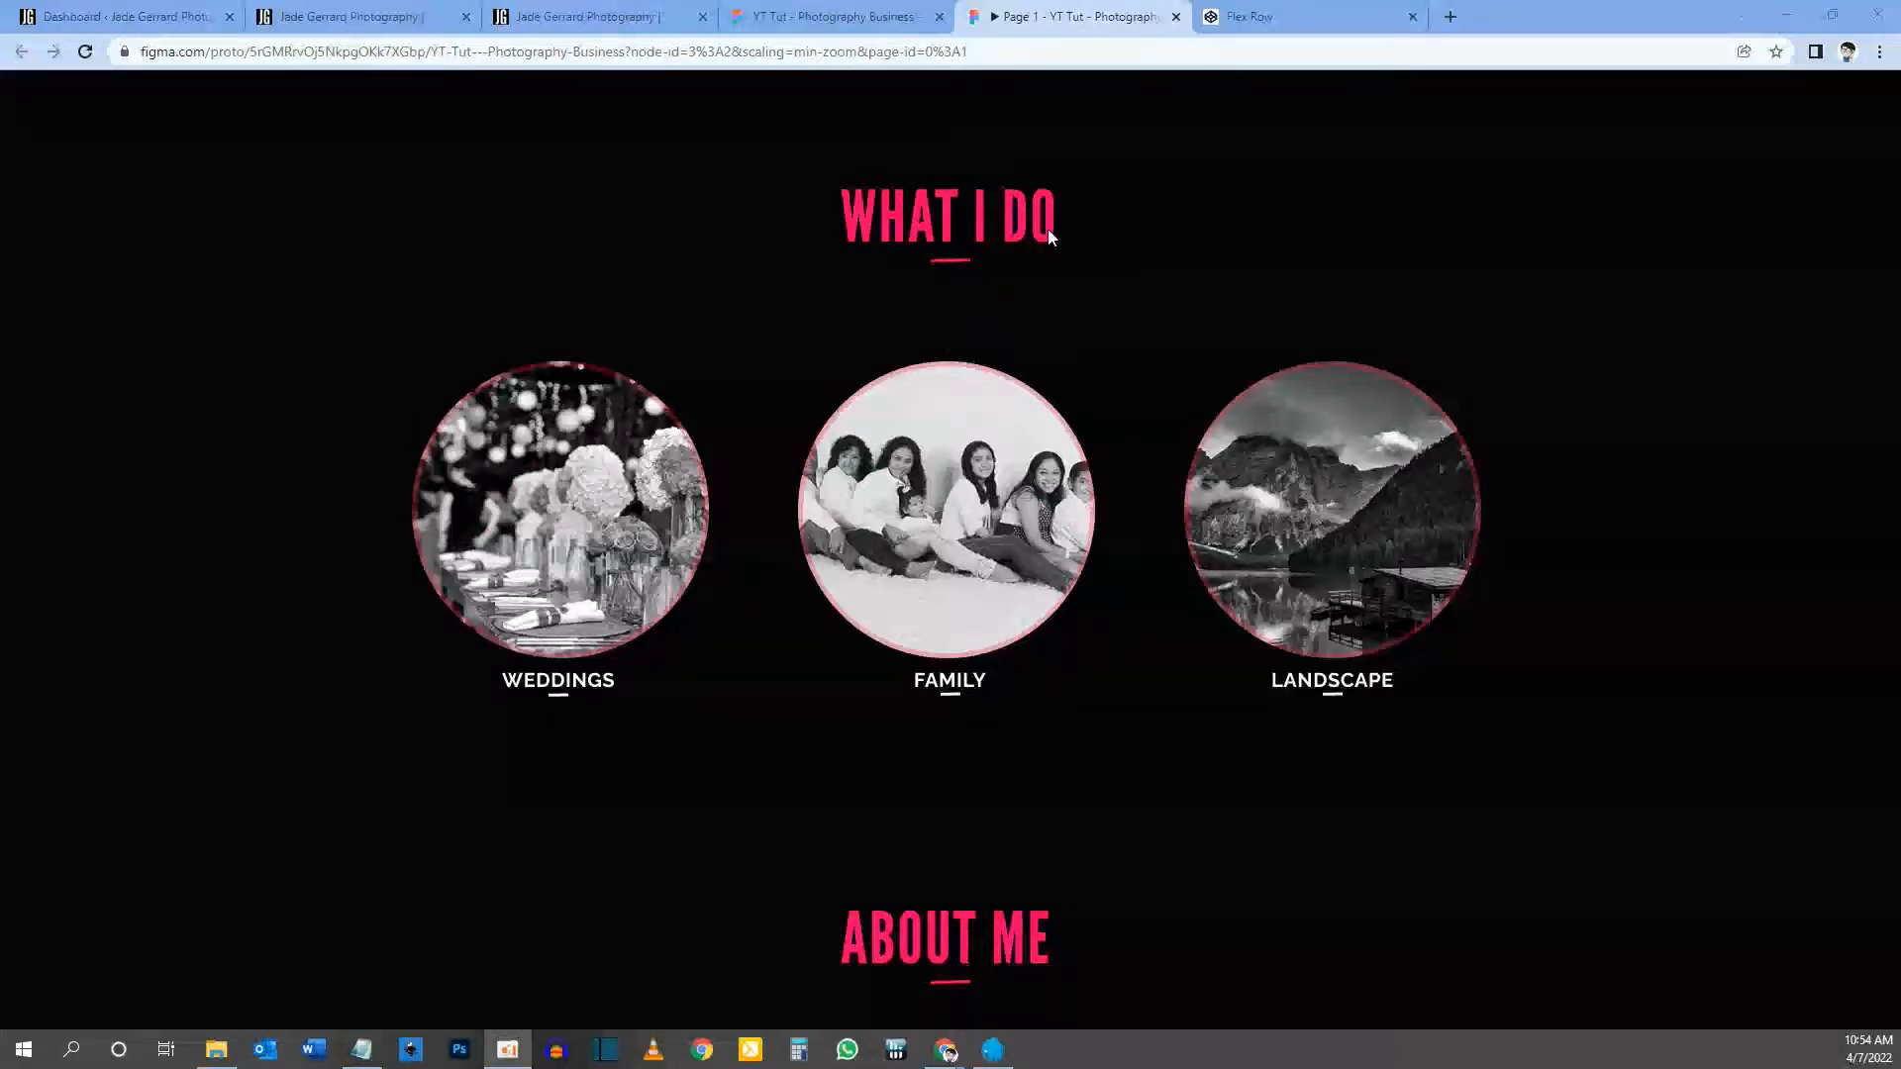
click(357, 17)
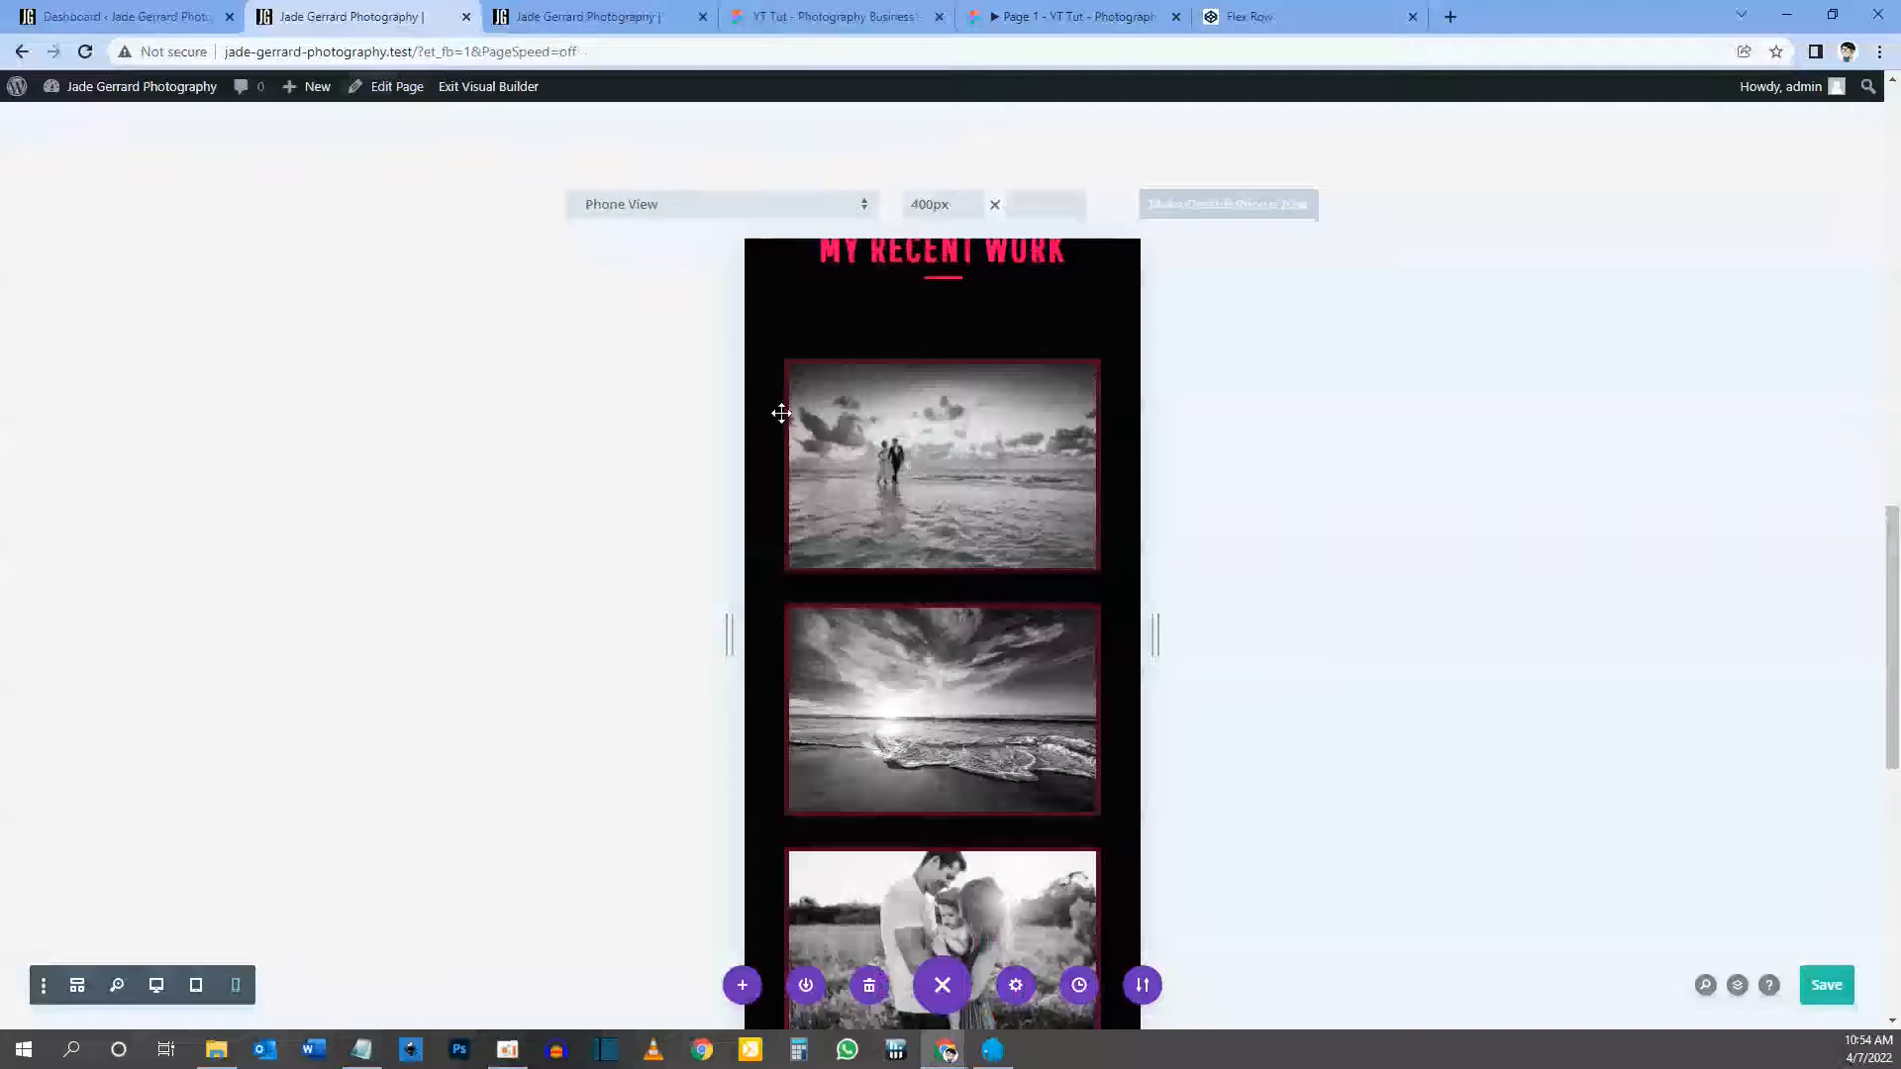
click(156, 985)
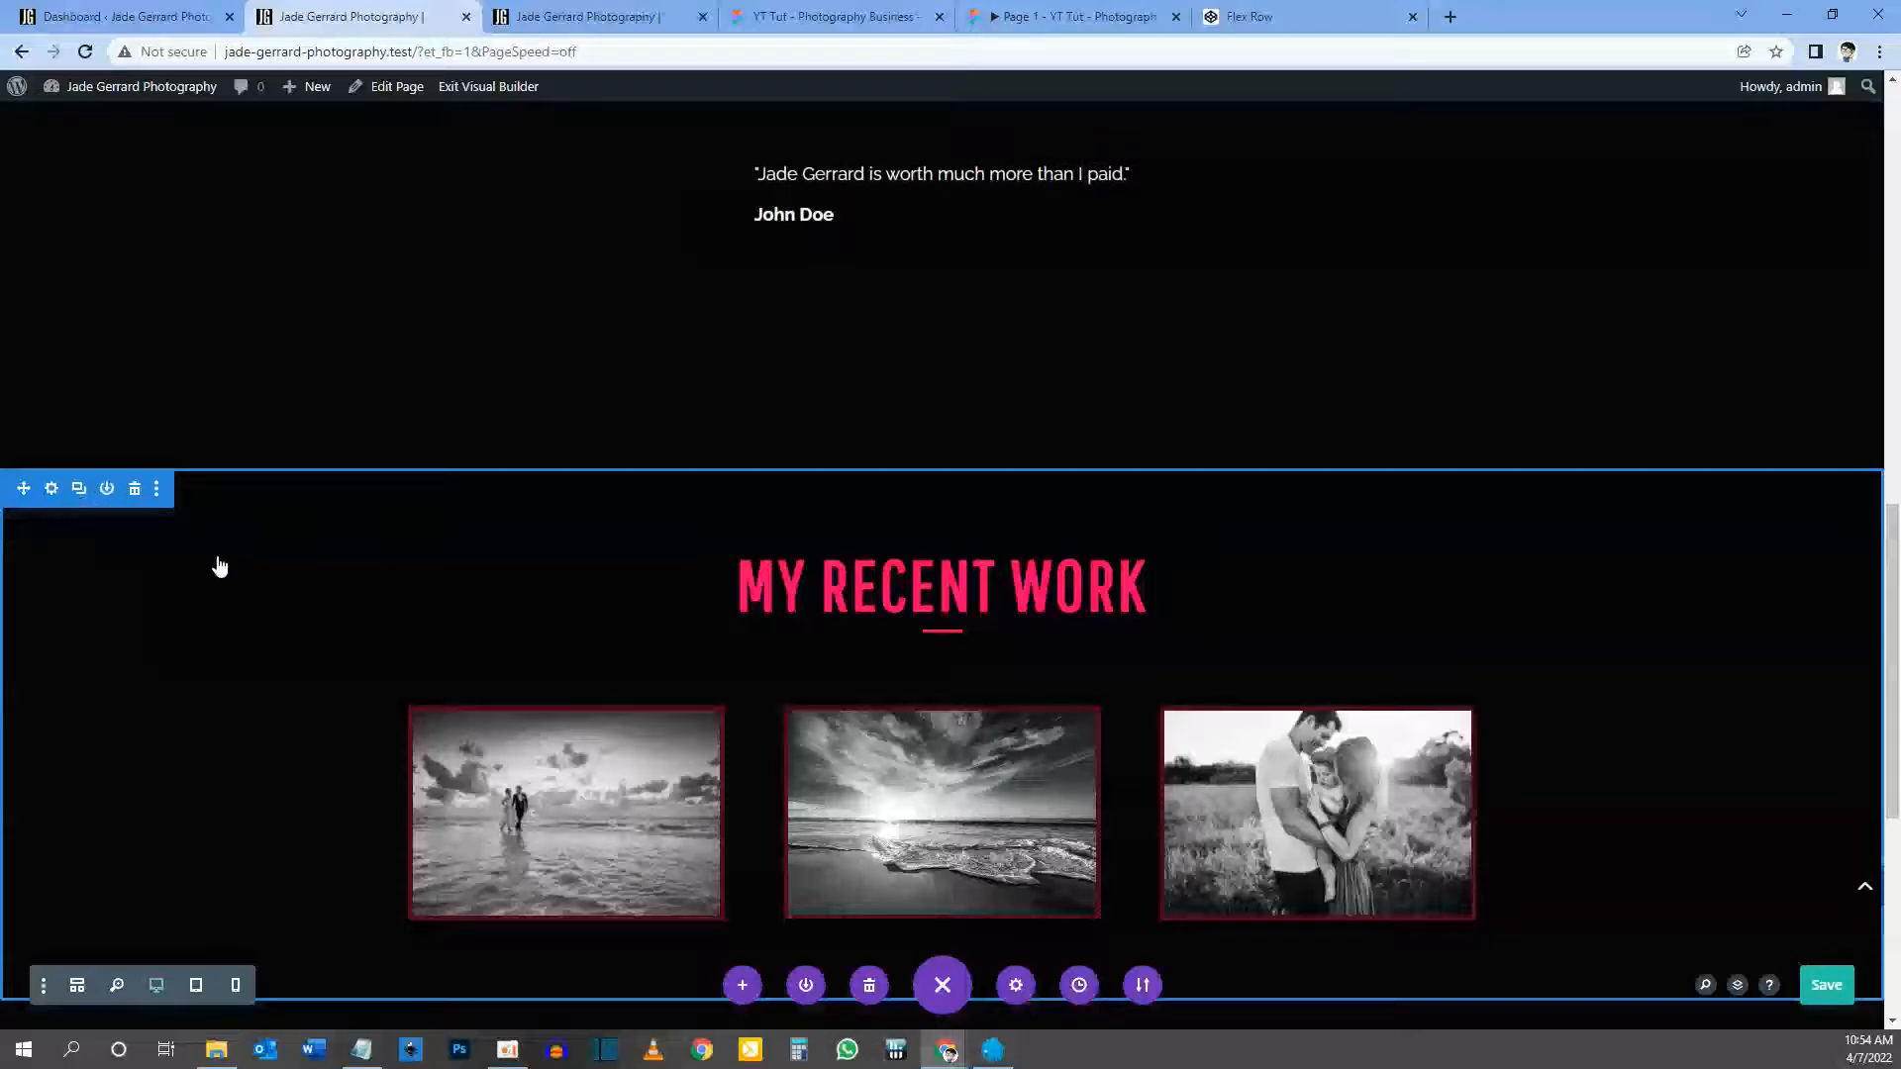
Step: Duplicate the My Recent Work section and change the copy's heading to "What I Do"
scroll(220, 566, down, 6)
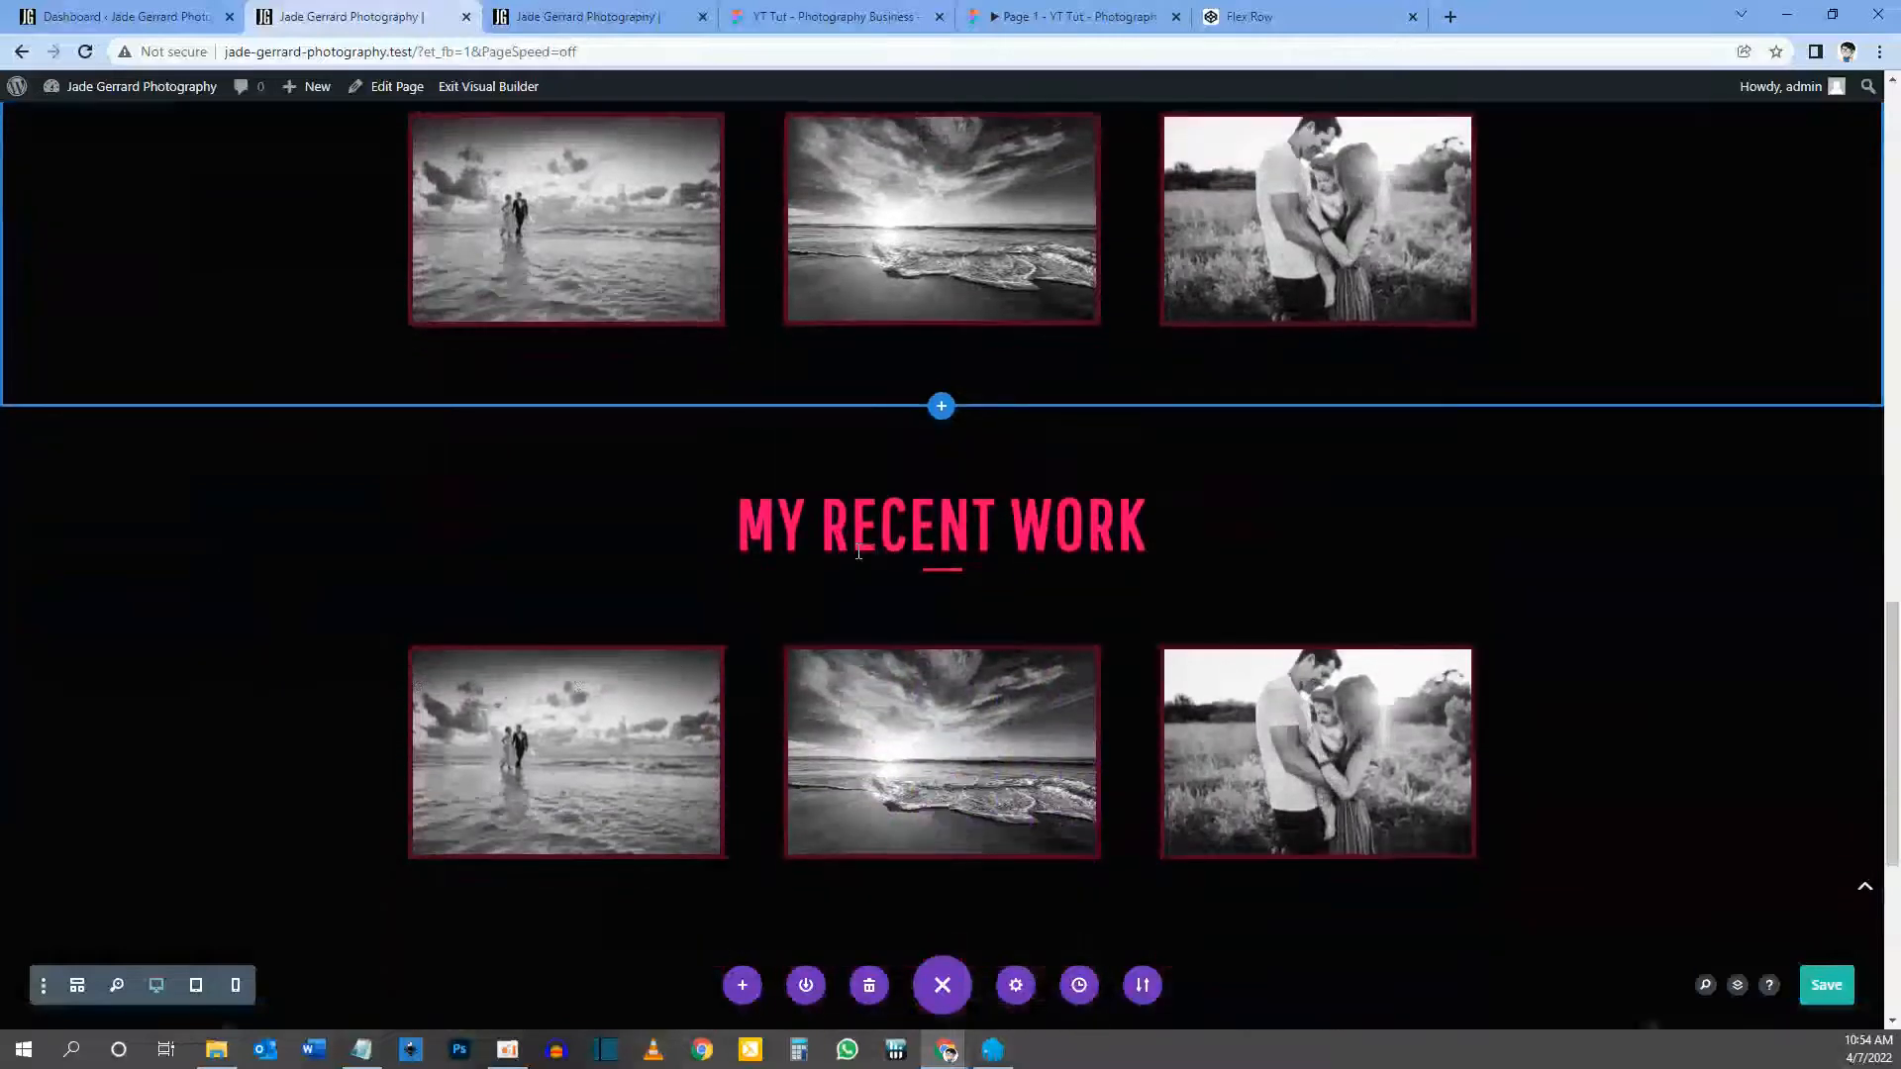
mouse_move(877, 500)
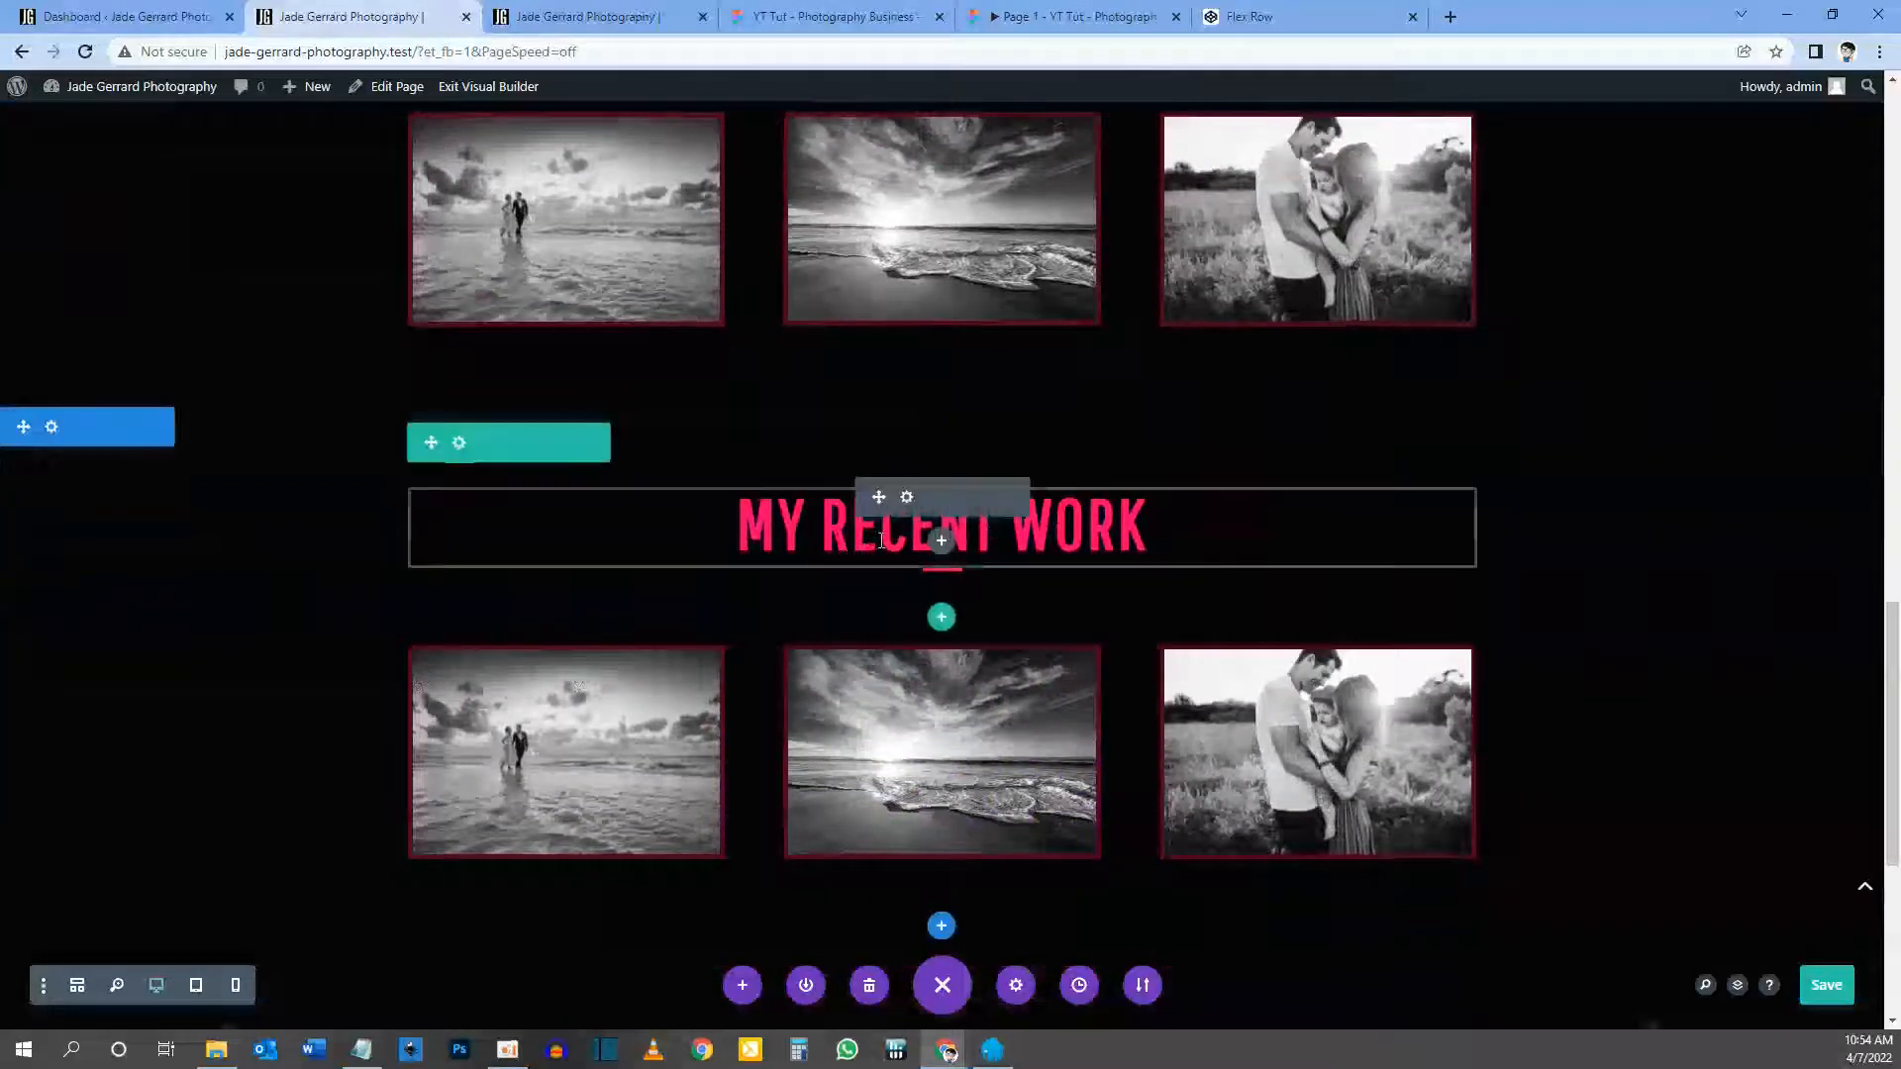
click(907, 498)
drag(247, 478, 42, 480)
text(What I Do)
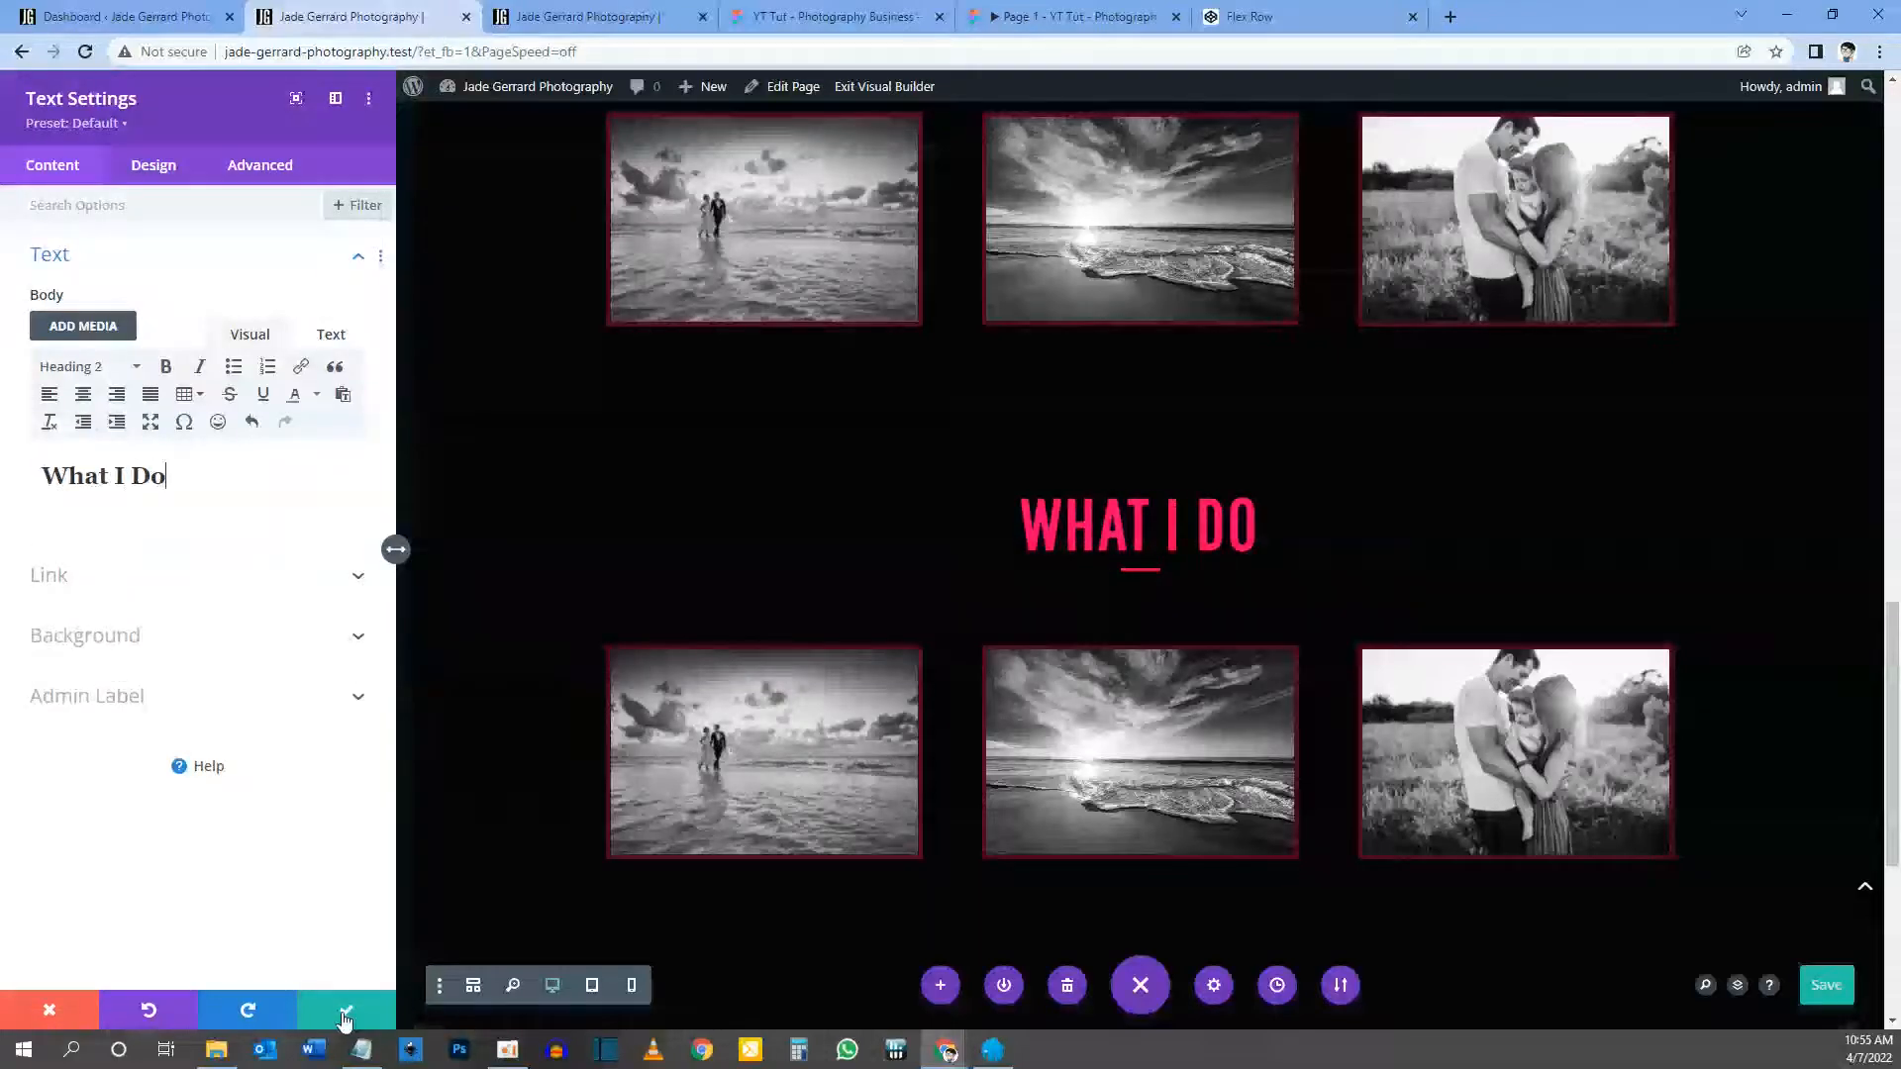
click(344, 1012)
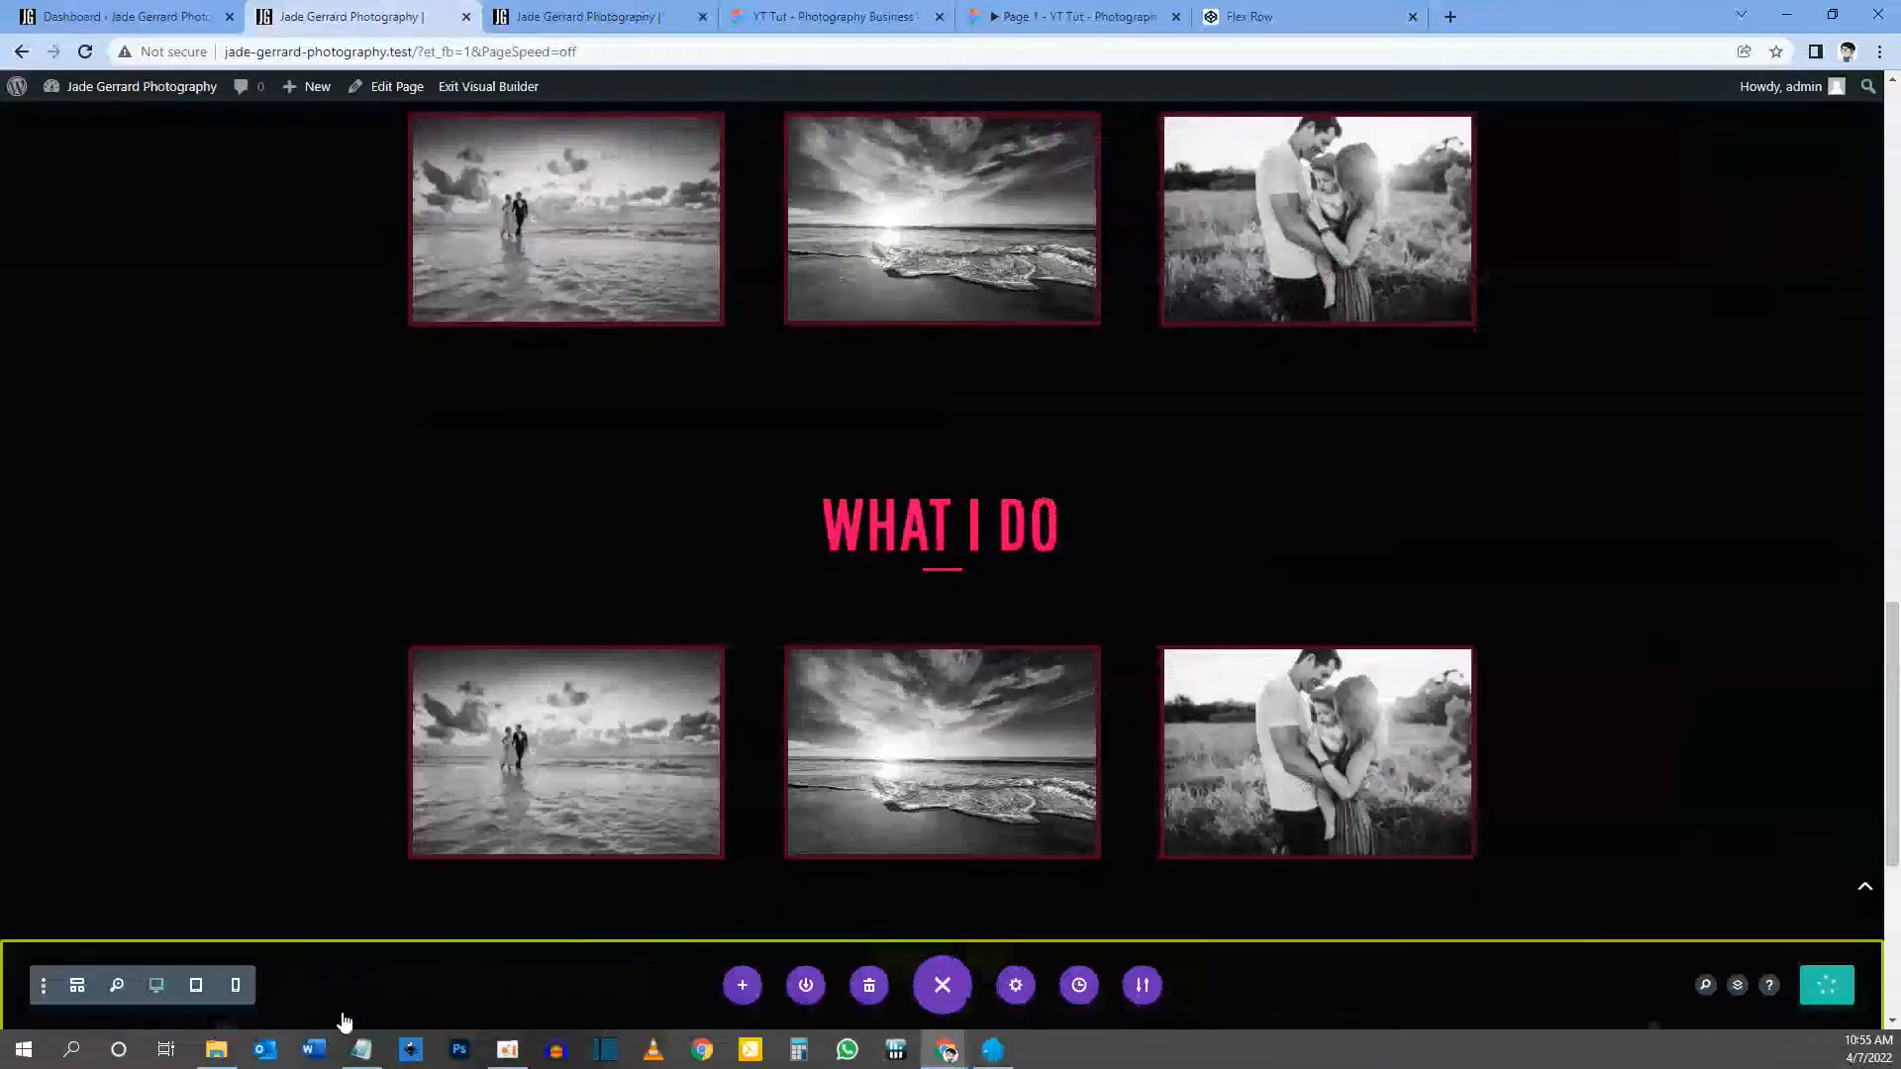
Step: Reset the border styles of the first column in the What I Do image row
scroll(535, 634, down, 2)
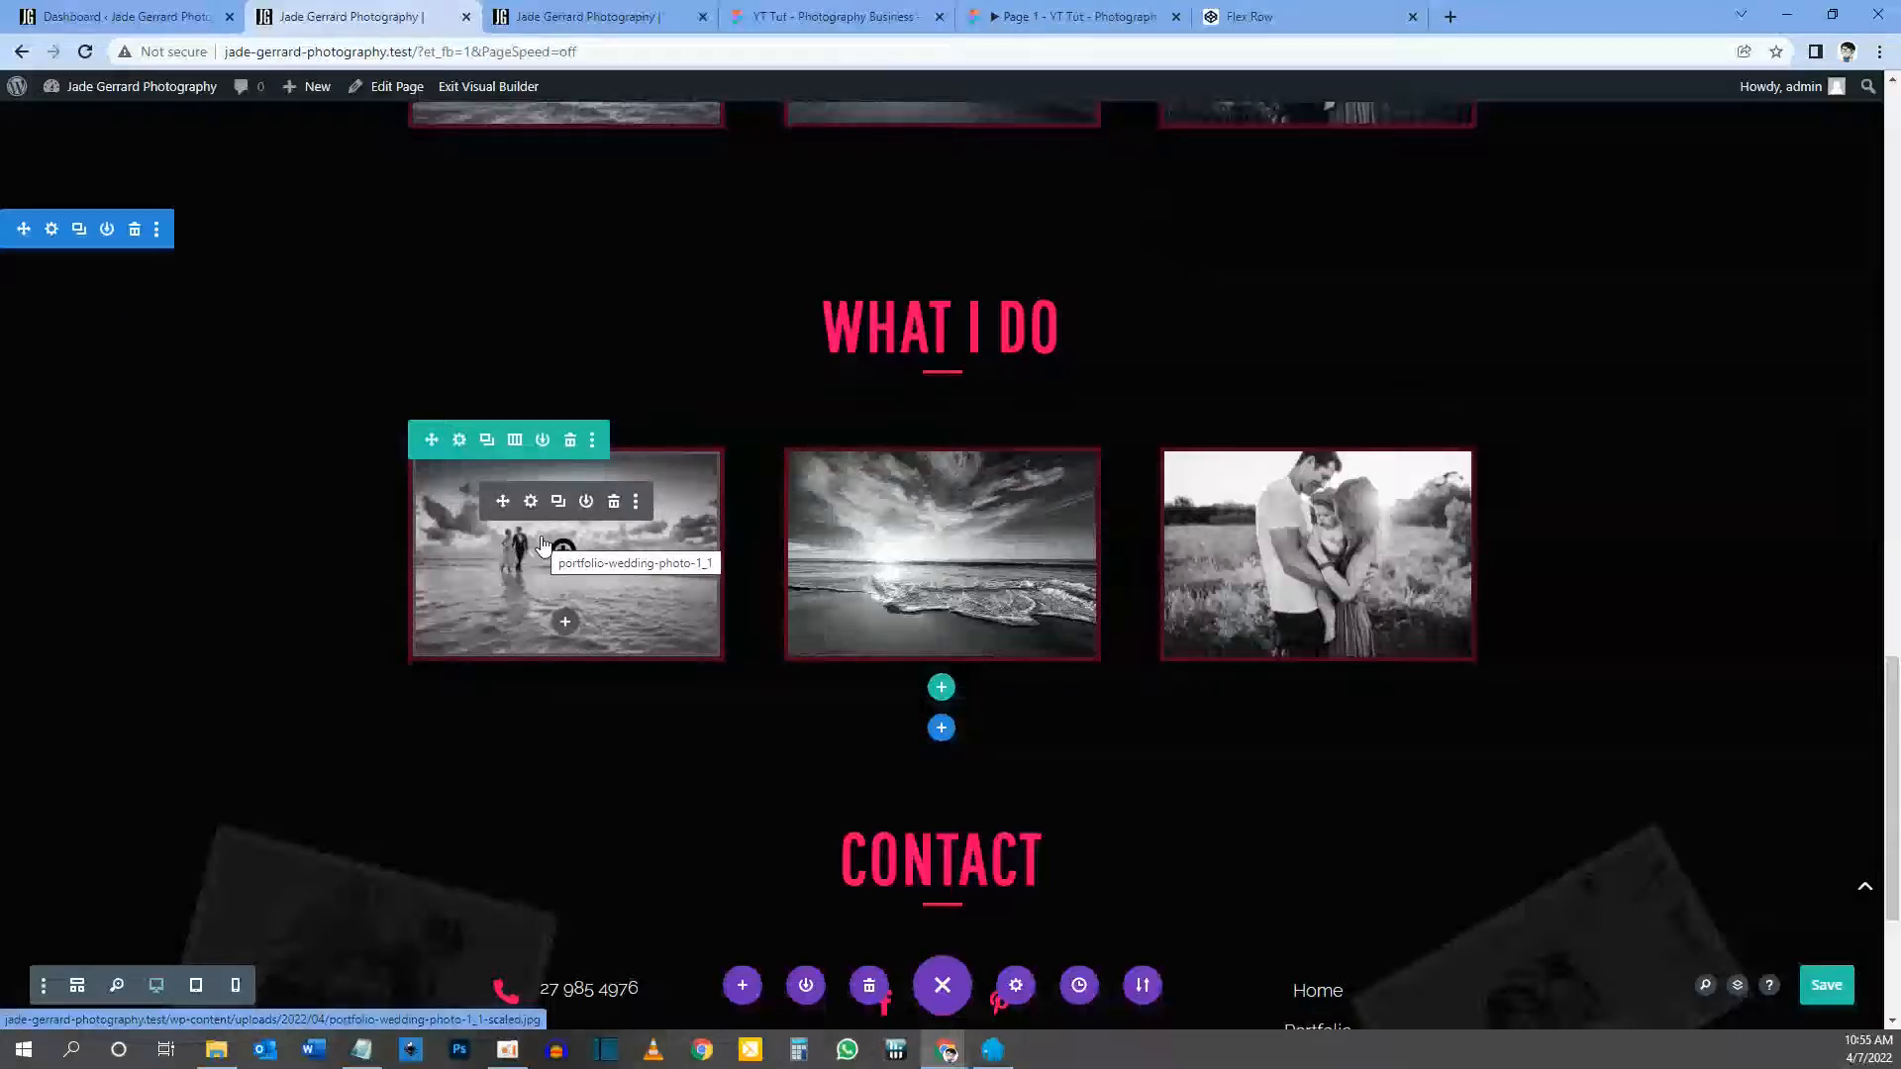
click(459, 442)
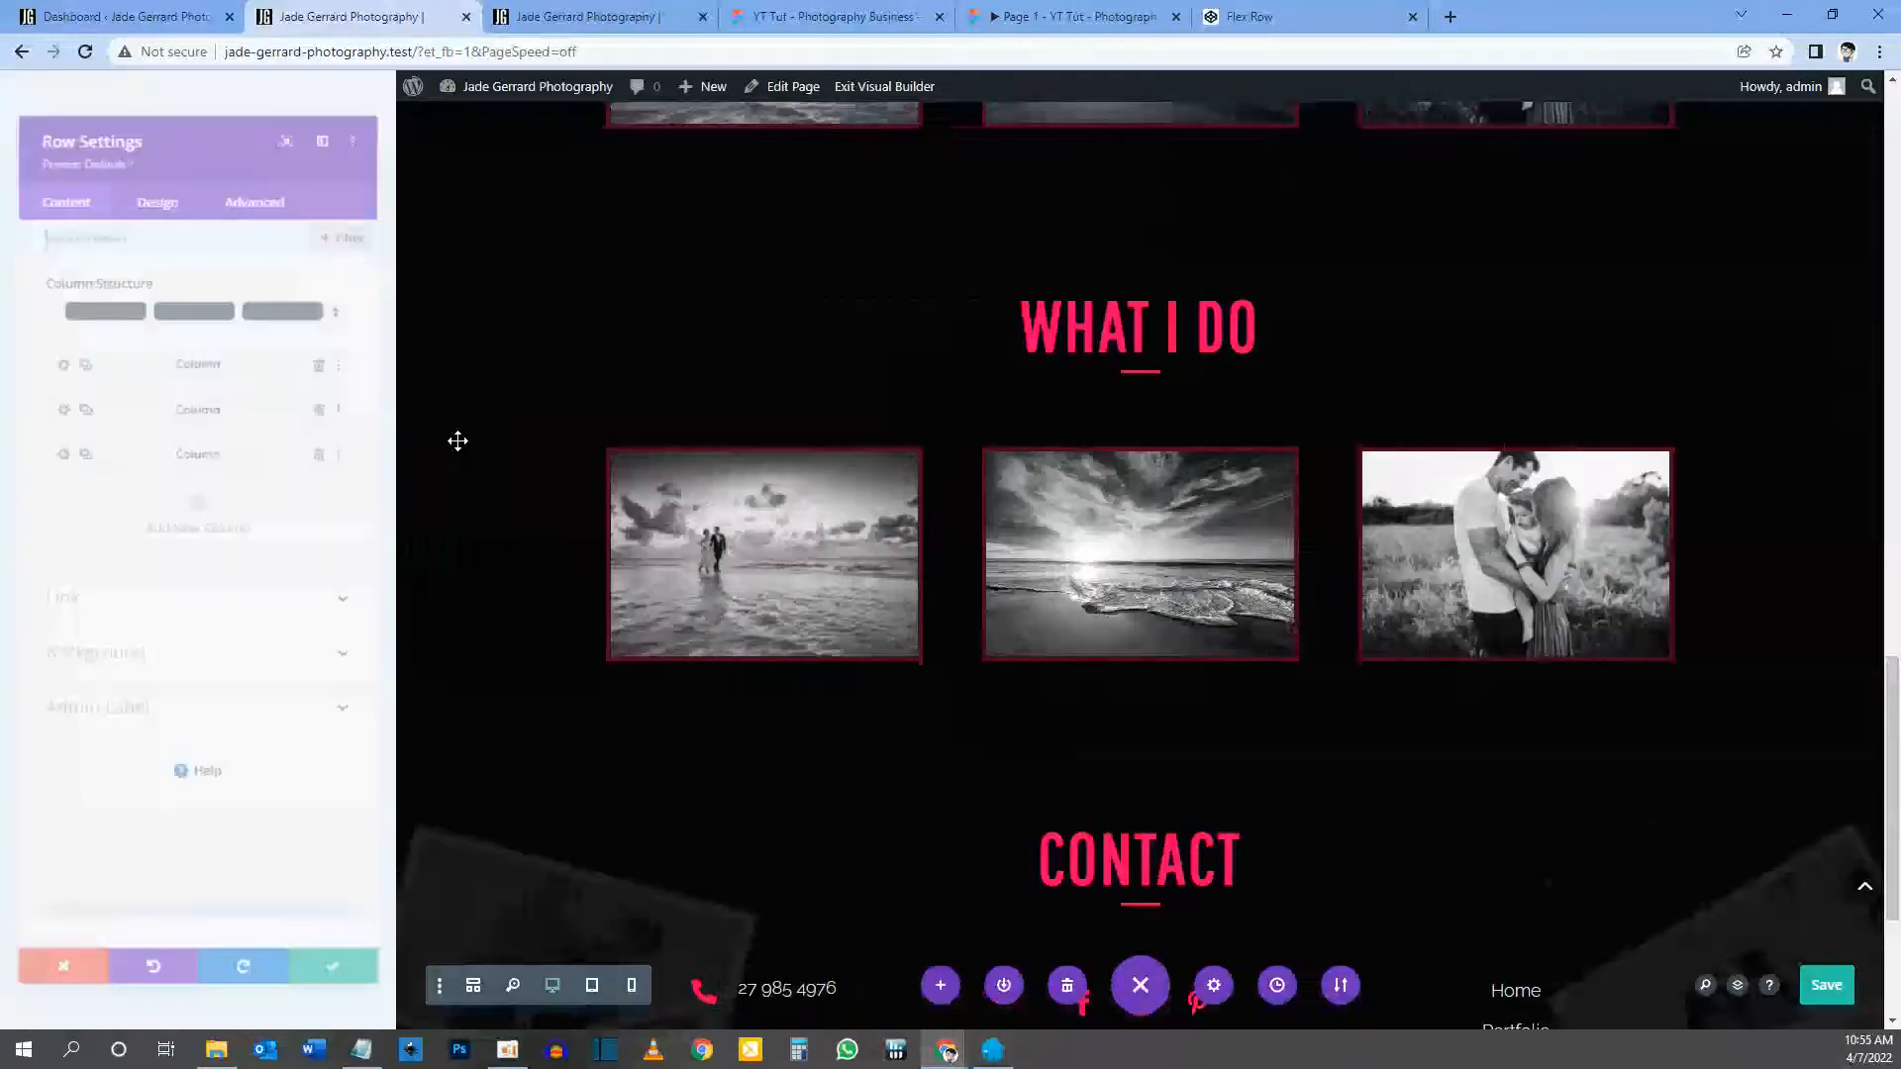
click(52, 347)
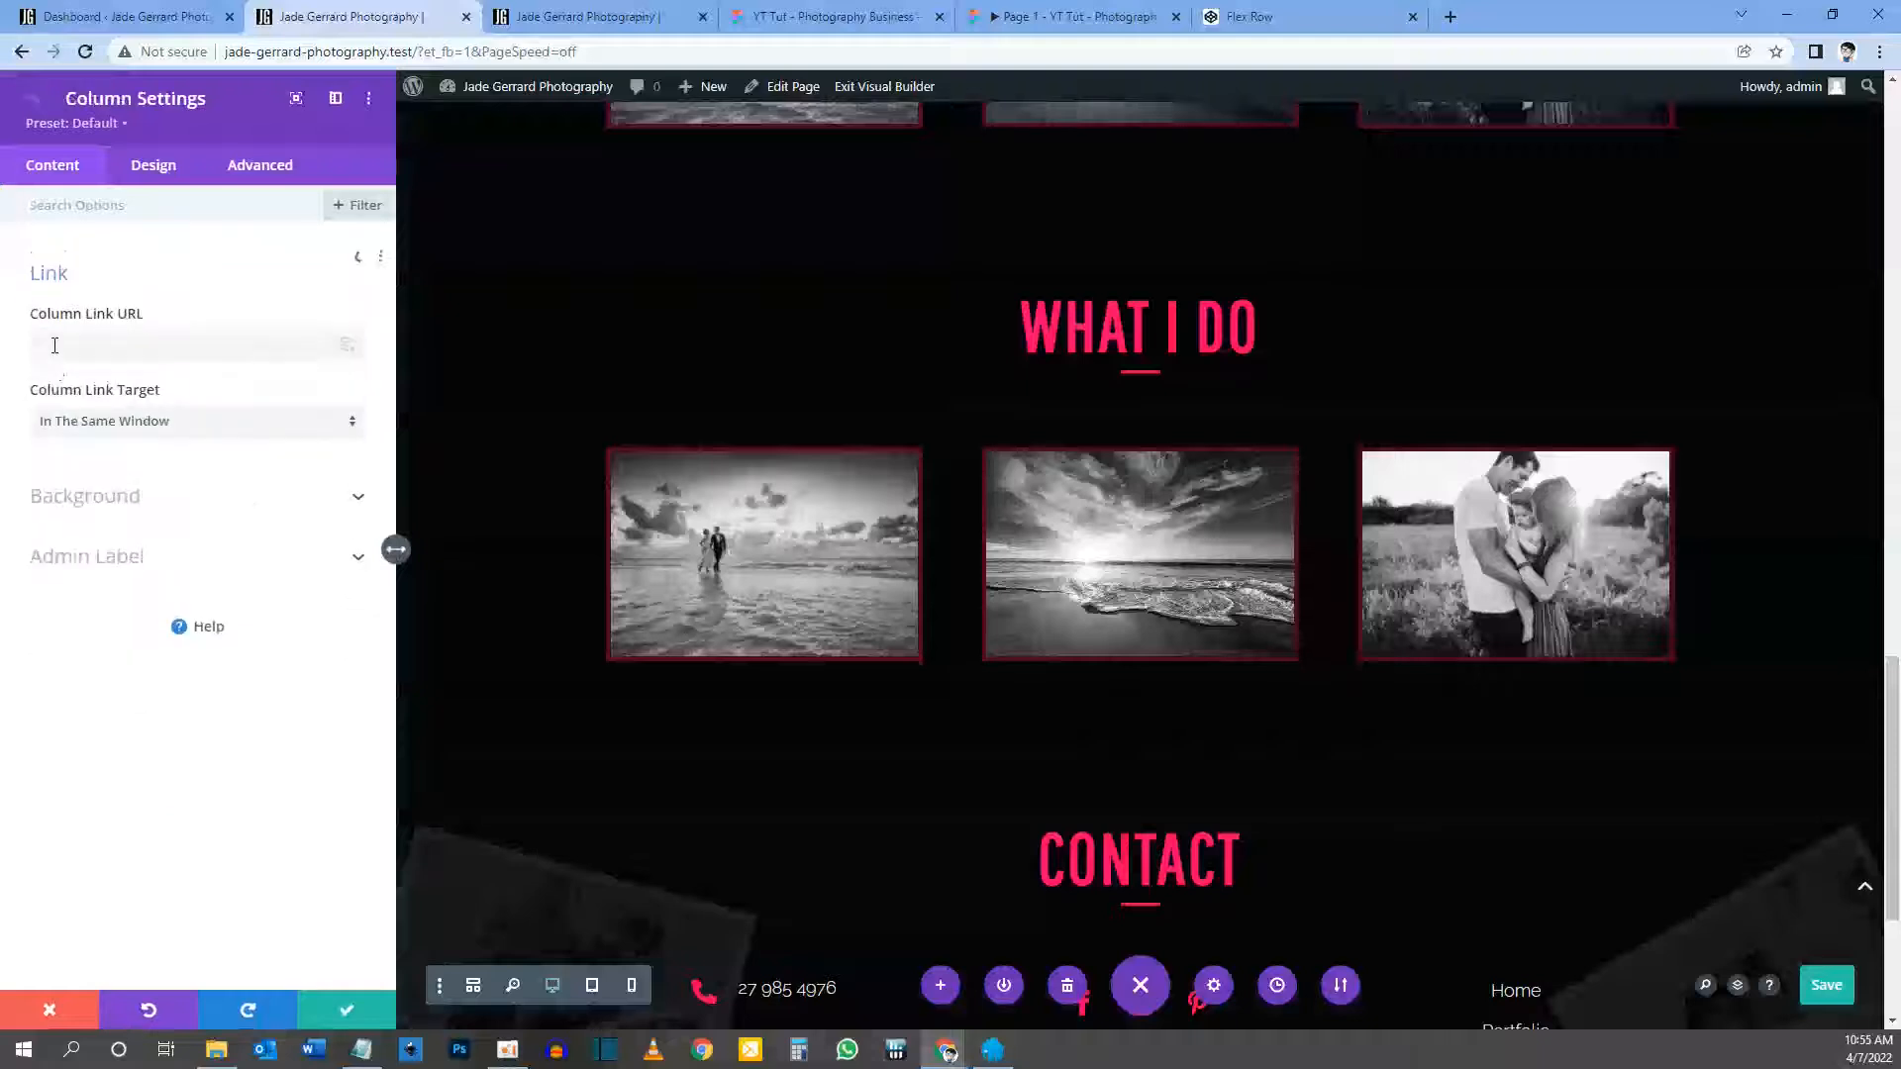
click(158, 168)
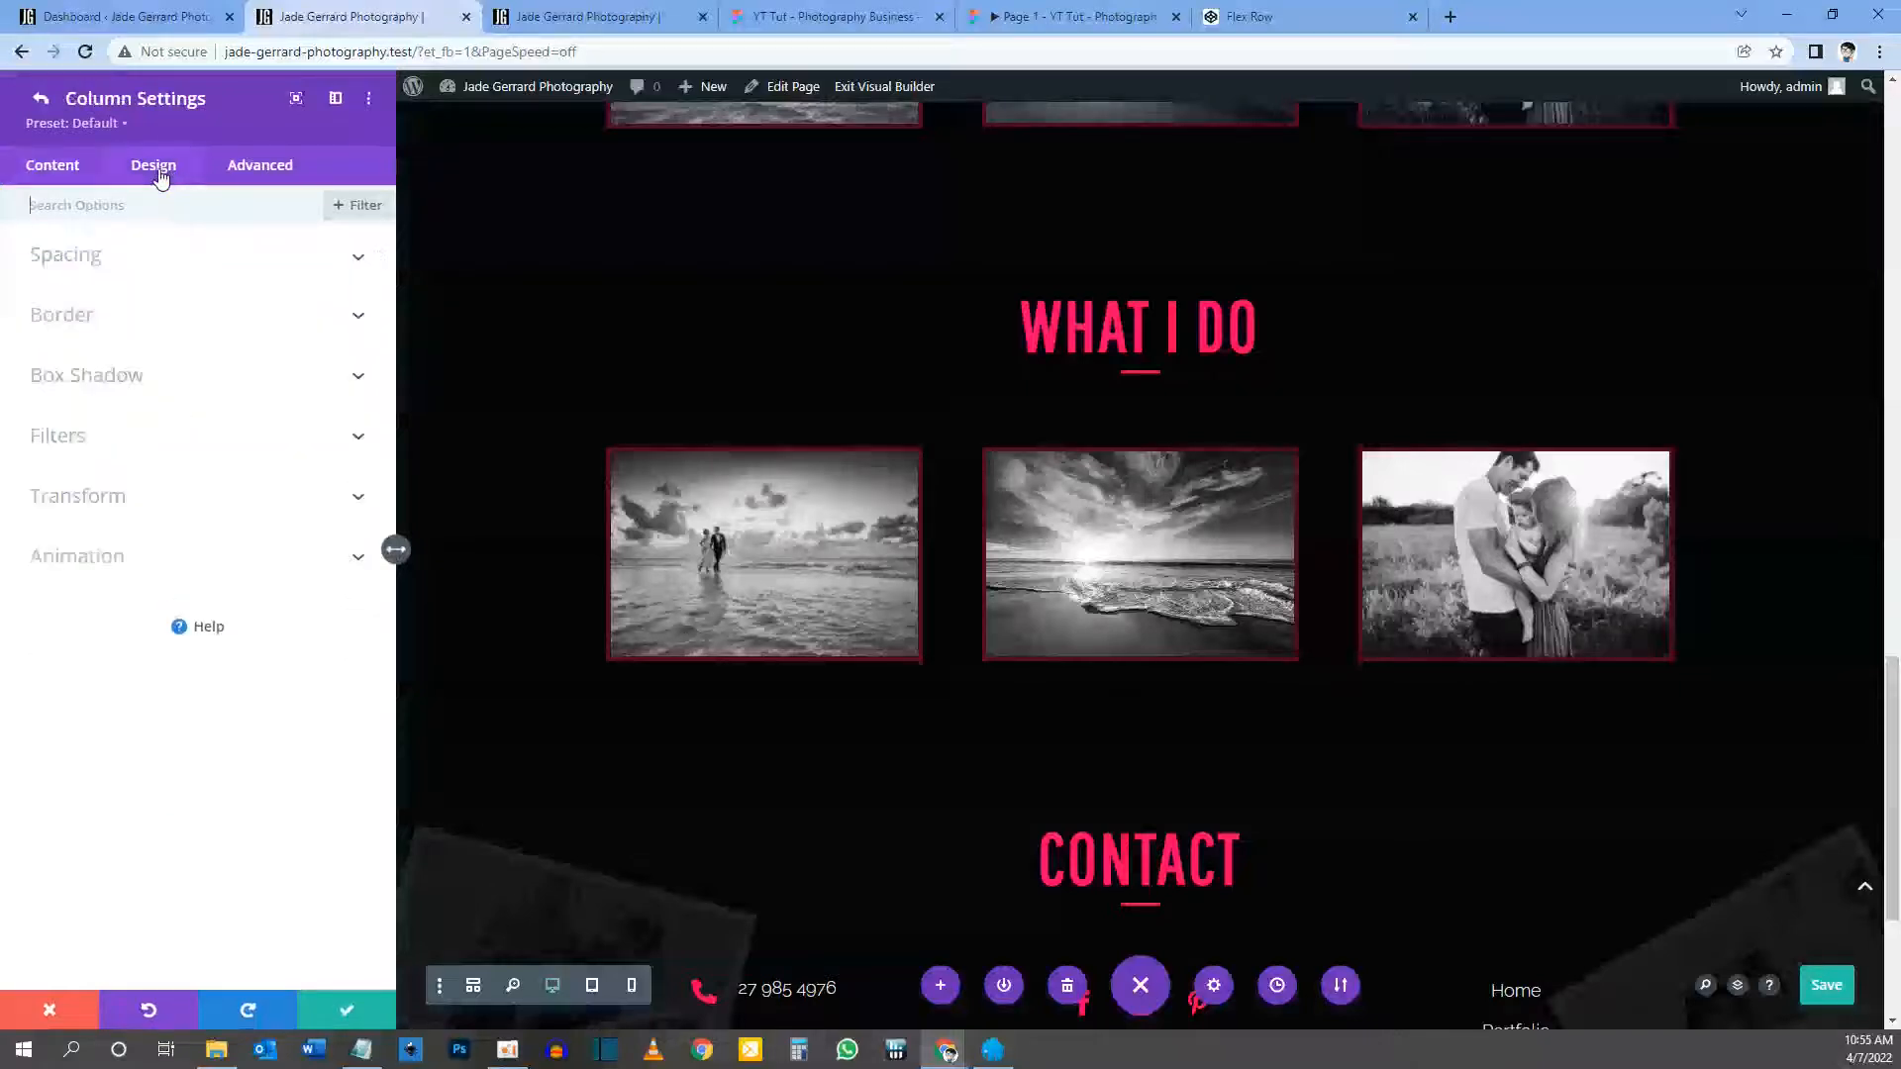
click(84, 317)
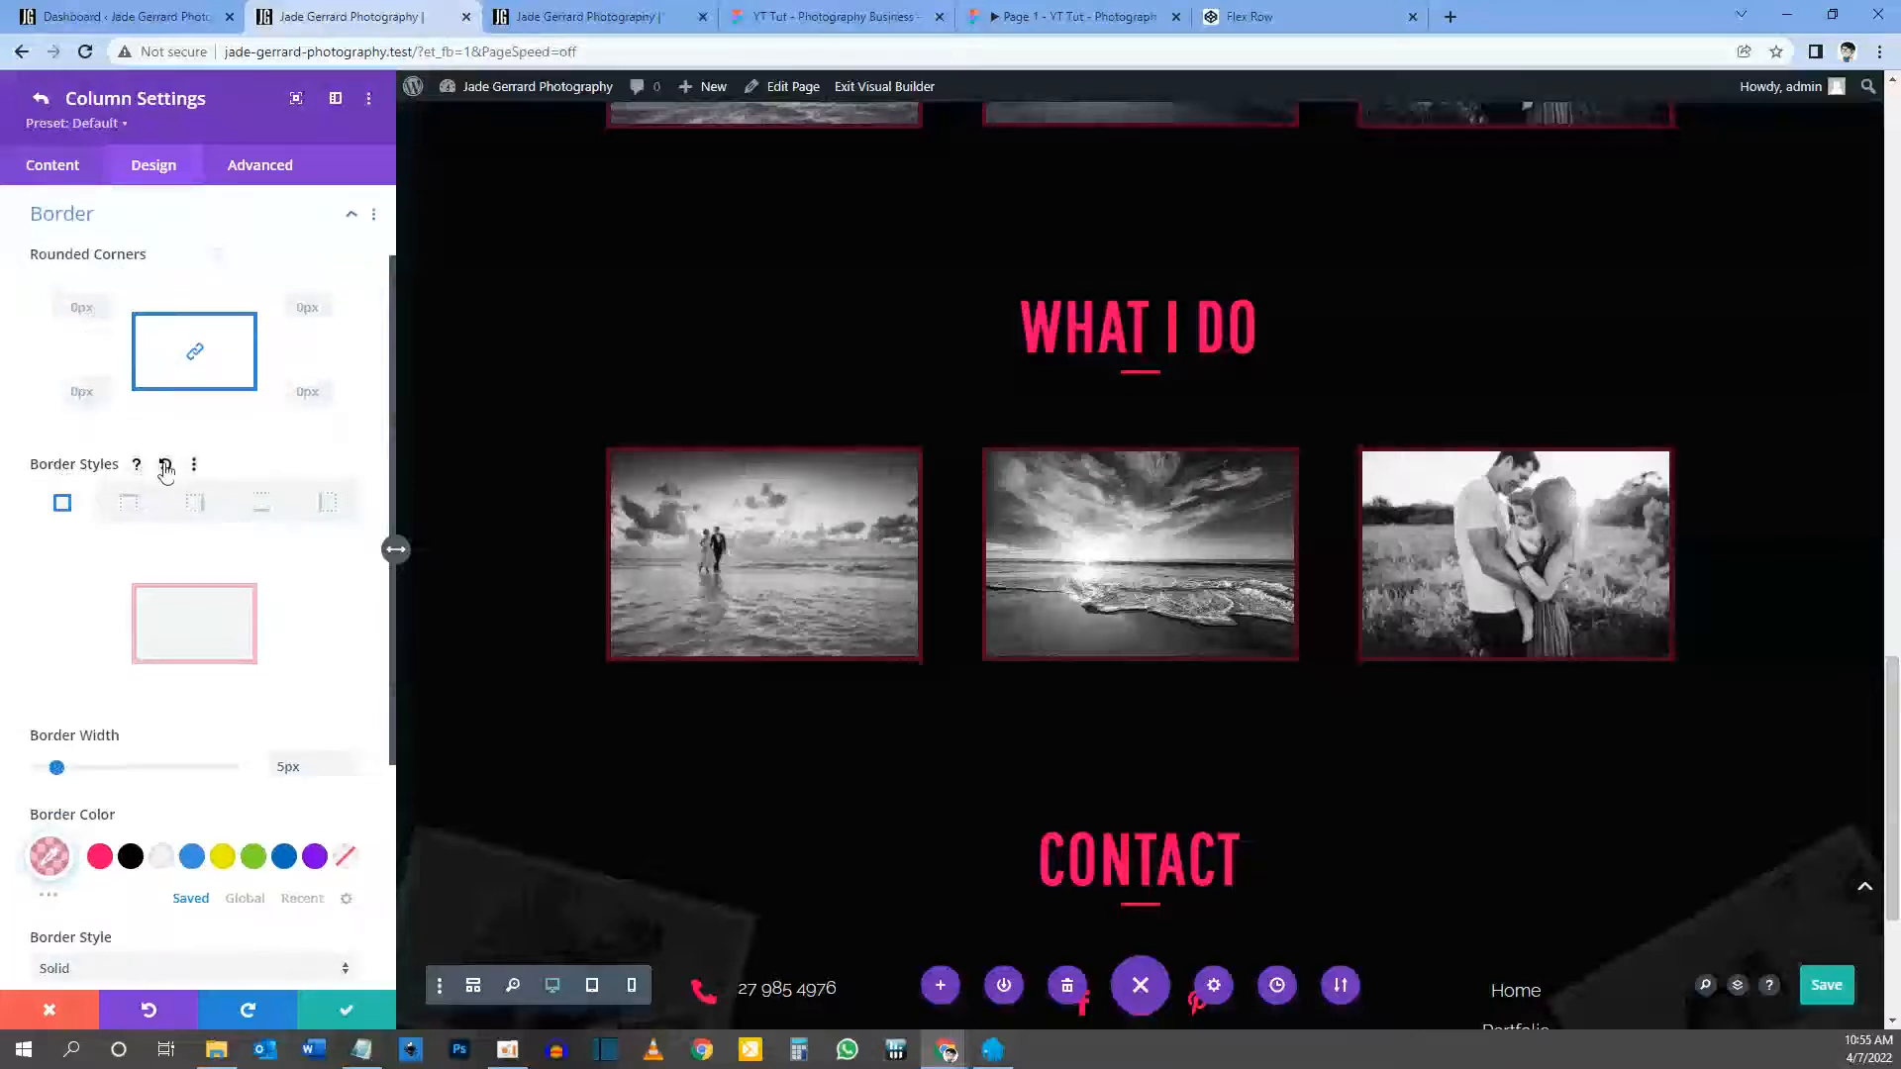
click(166, 466)
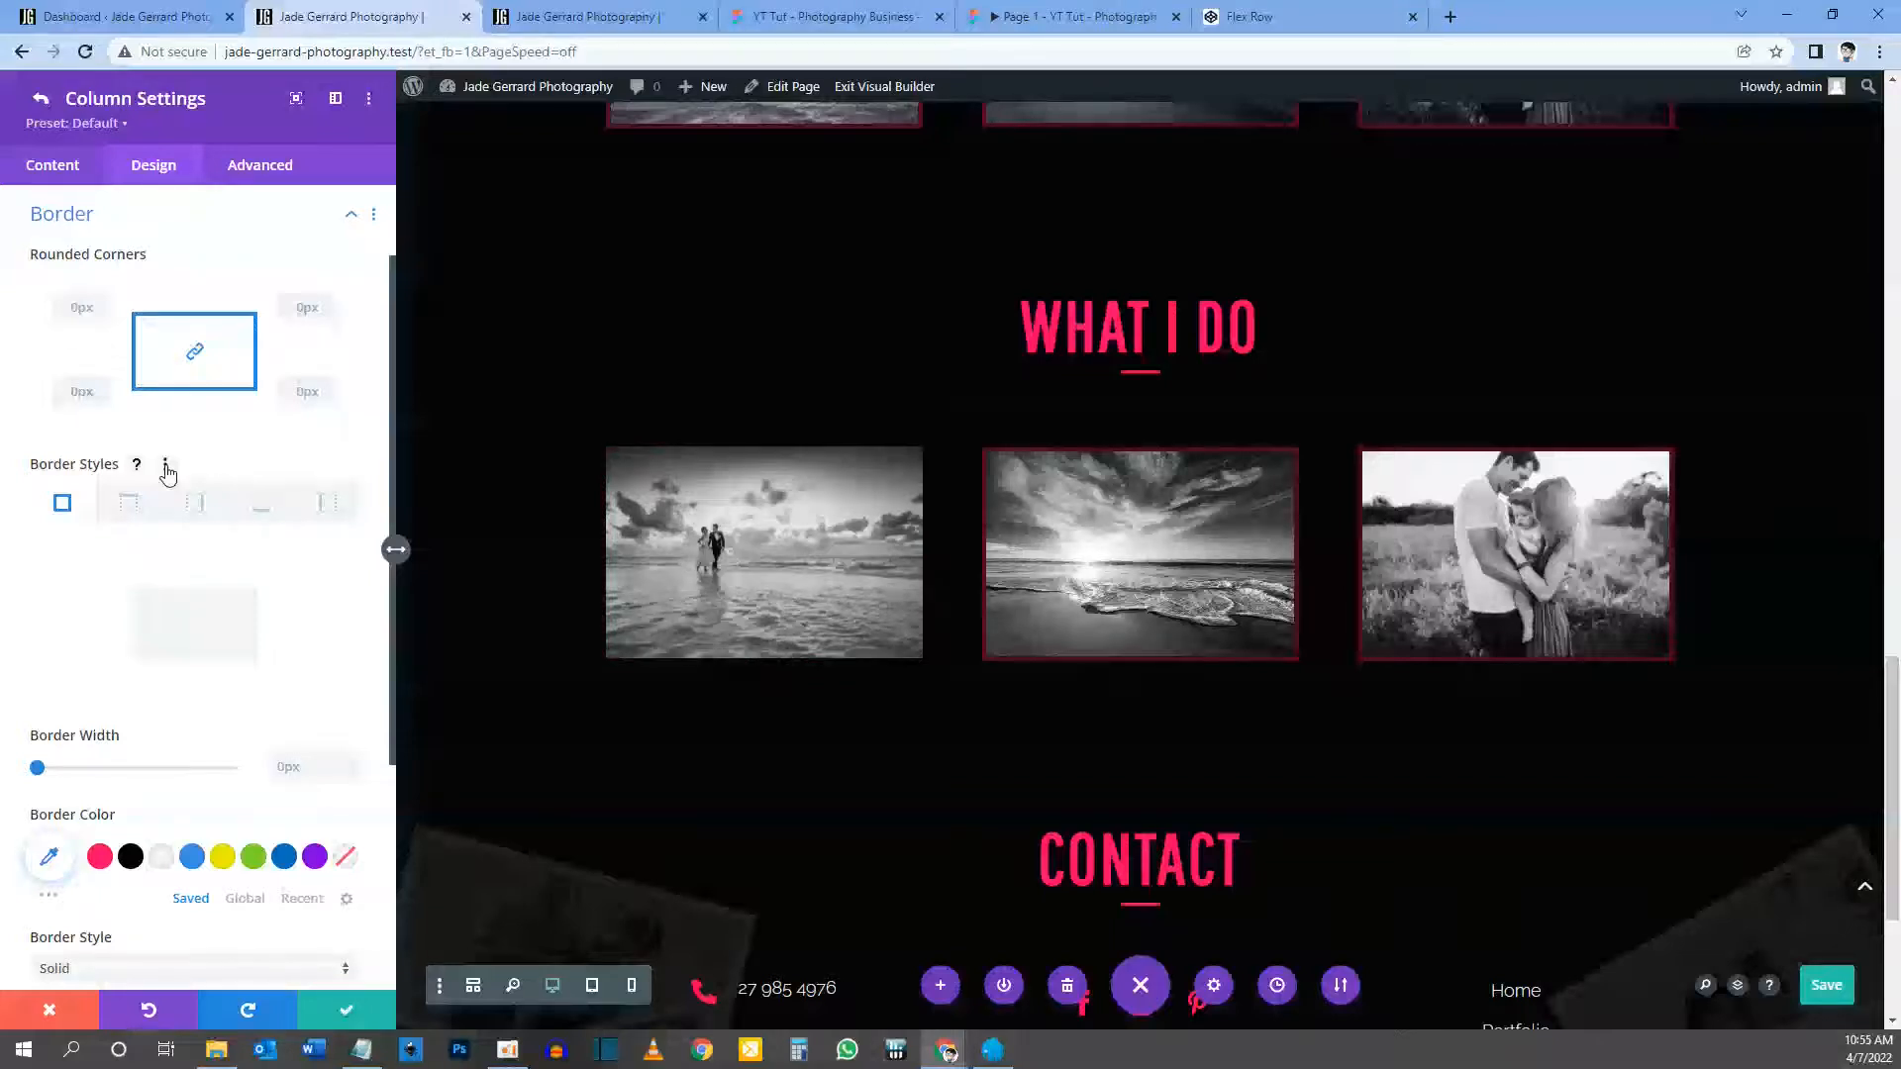
Step: Extend the first column's border styles to all columns throughout this row, and accept the column and row settings
right_click(80, 470)
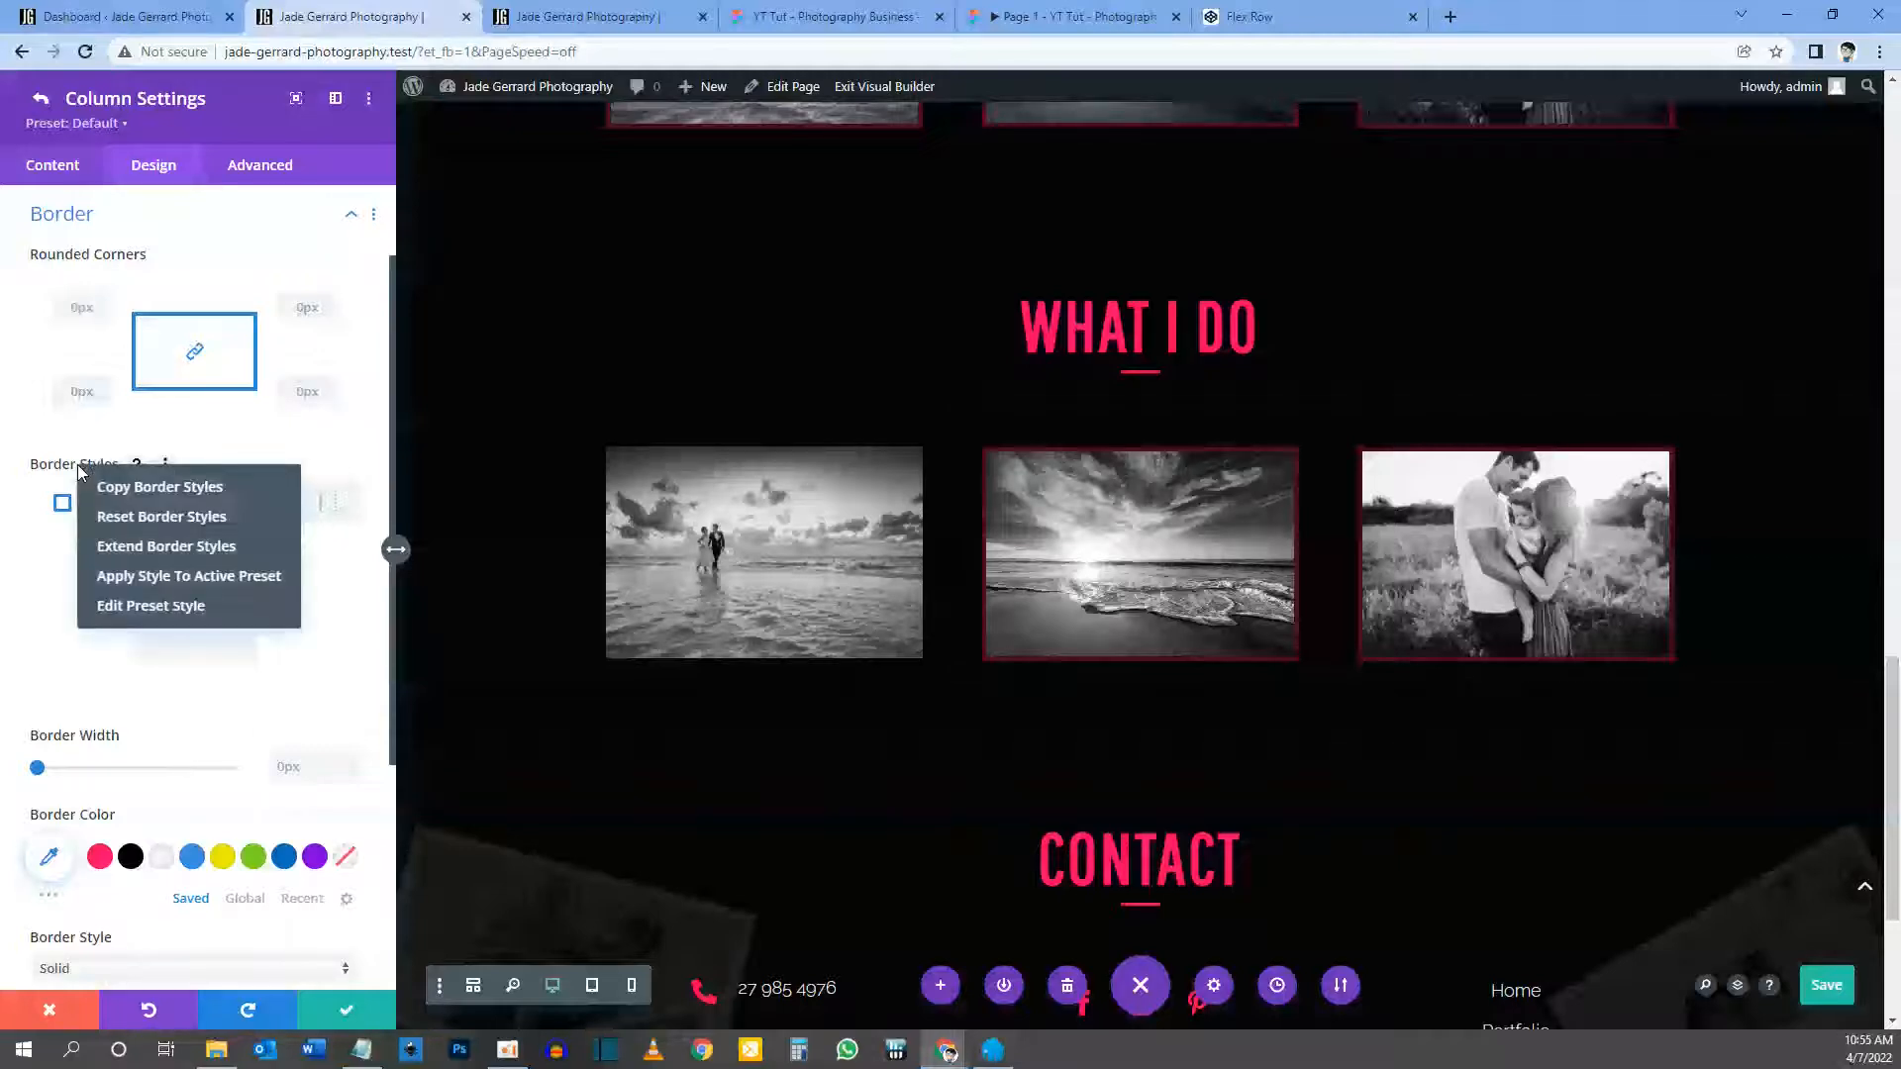
click(161, 548)
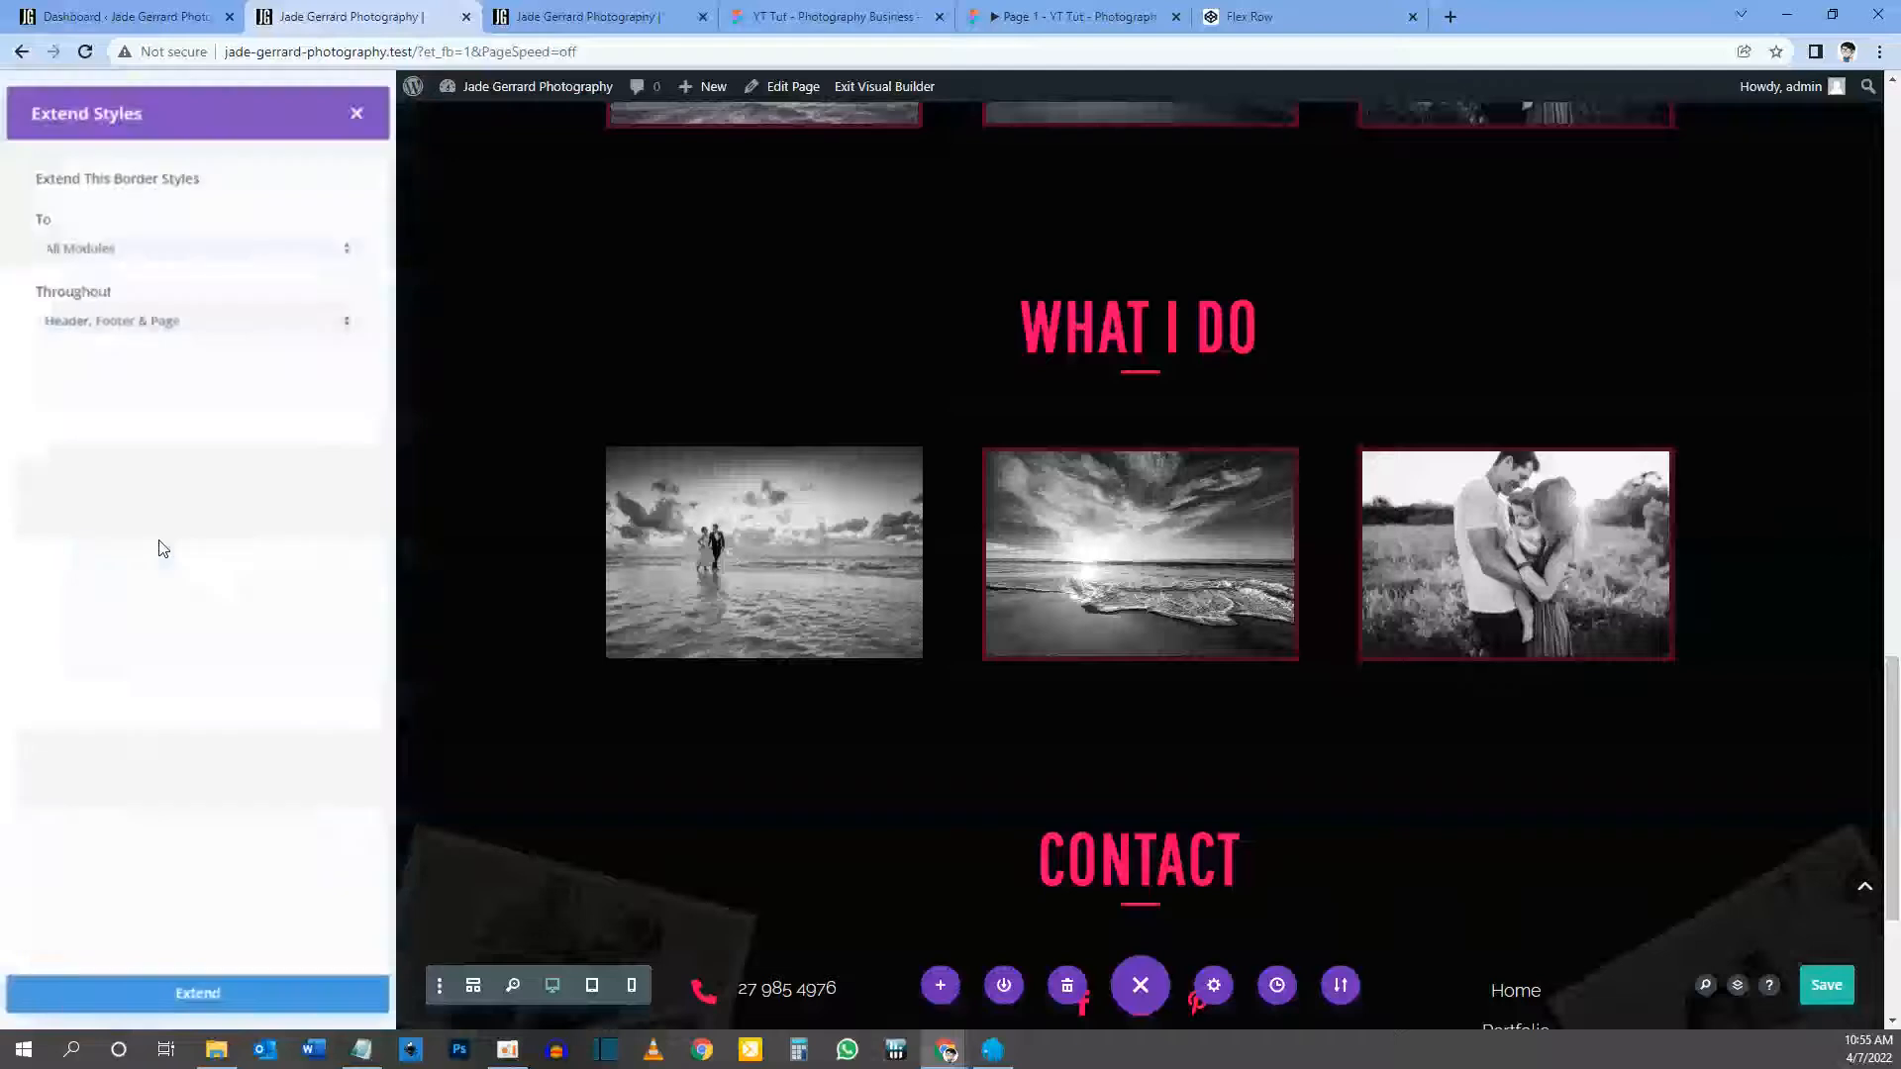
click(75, 238)
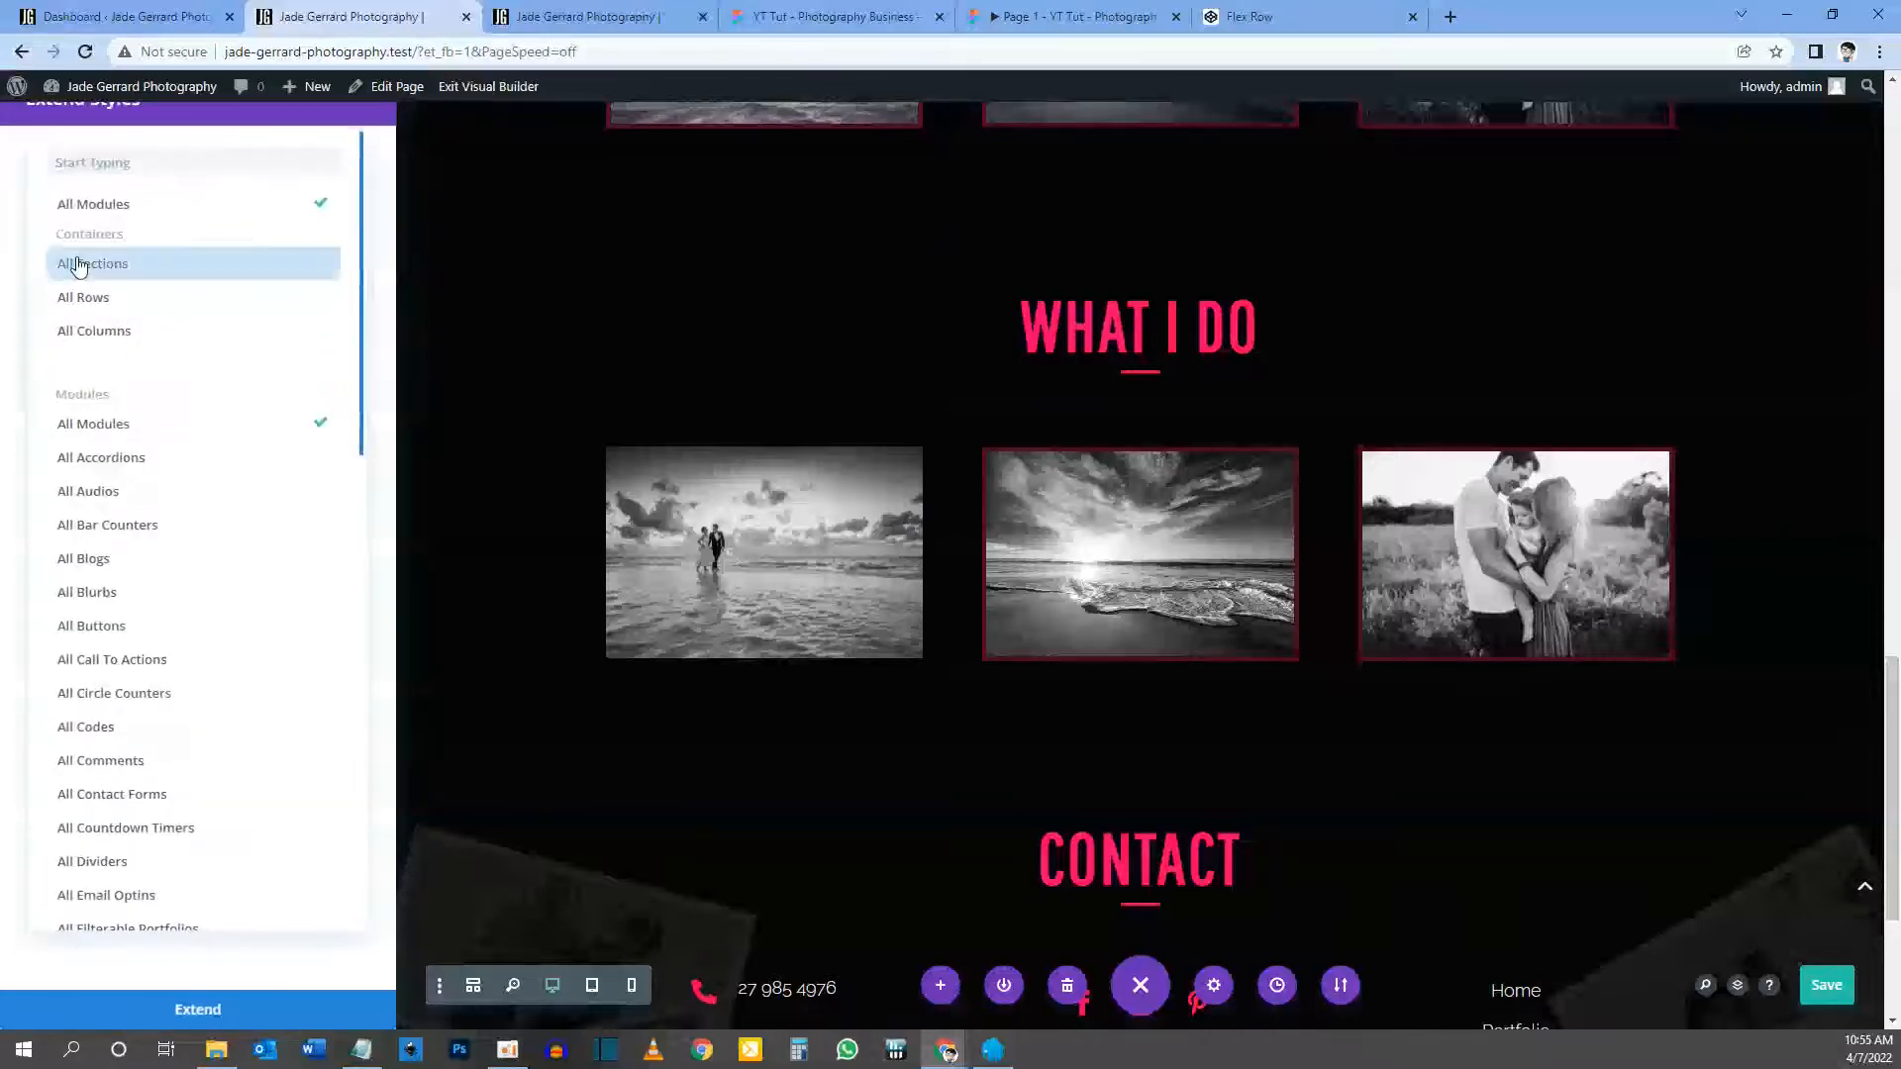
click(89, 329)
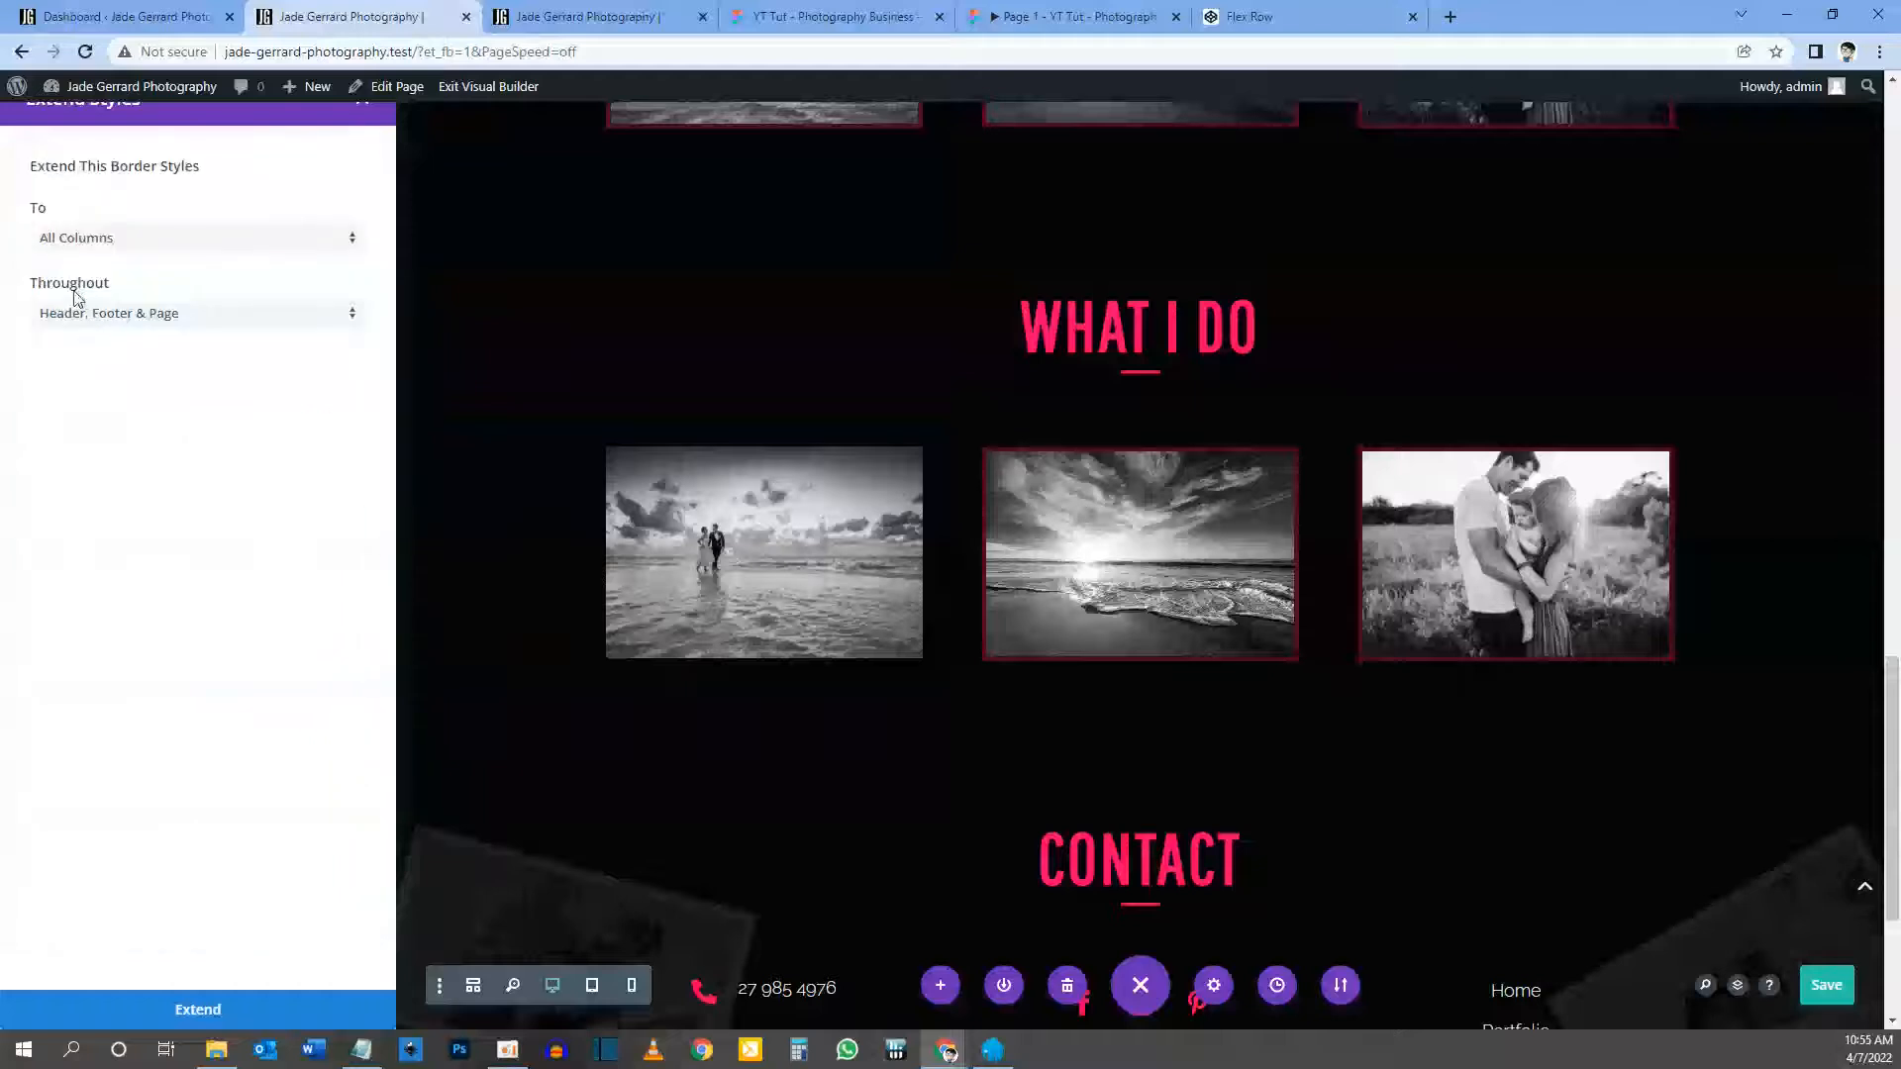
click(99, 330)
click(89, 430)
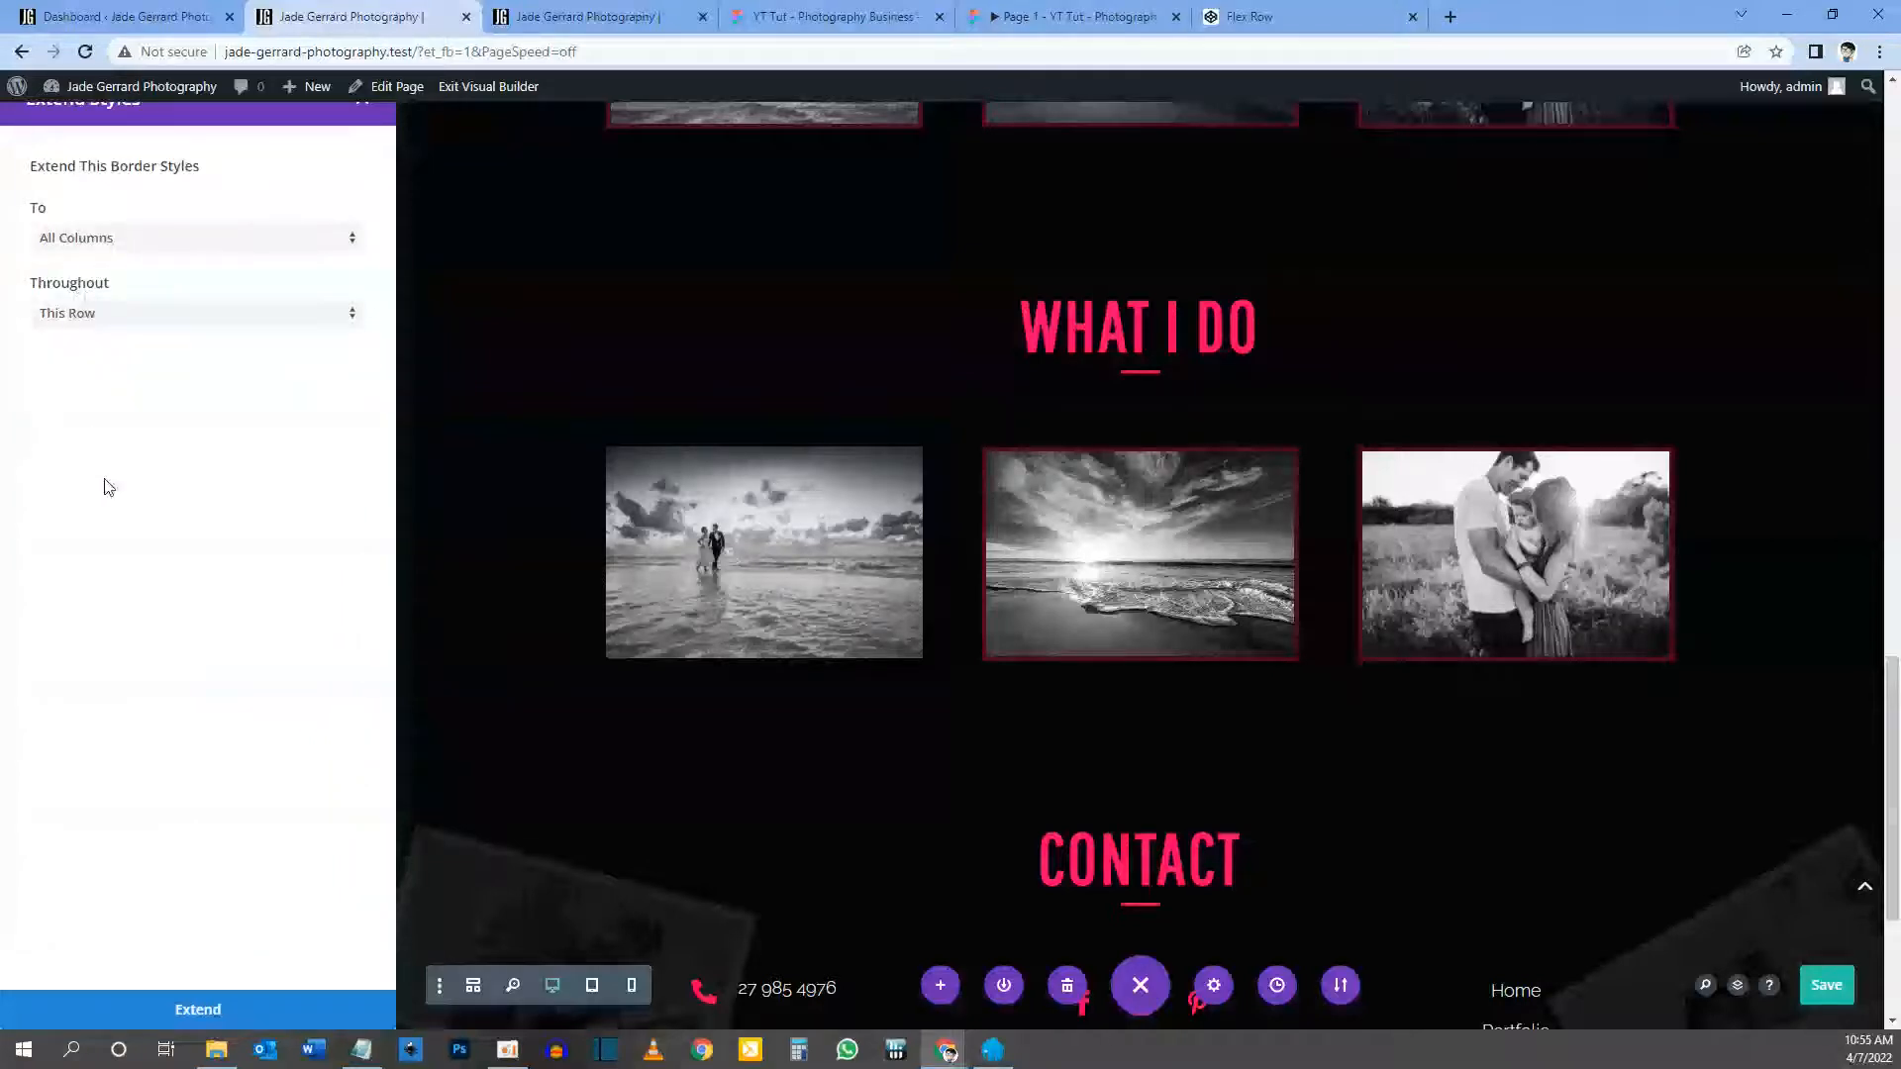
click(216, 1010)
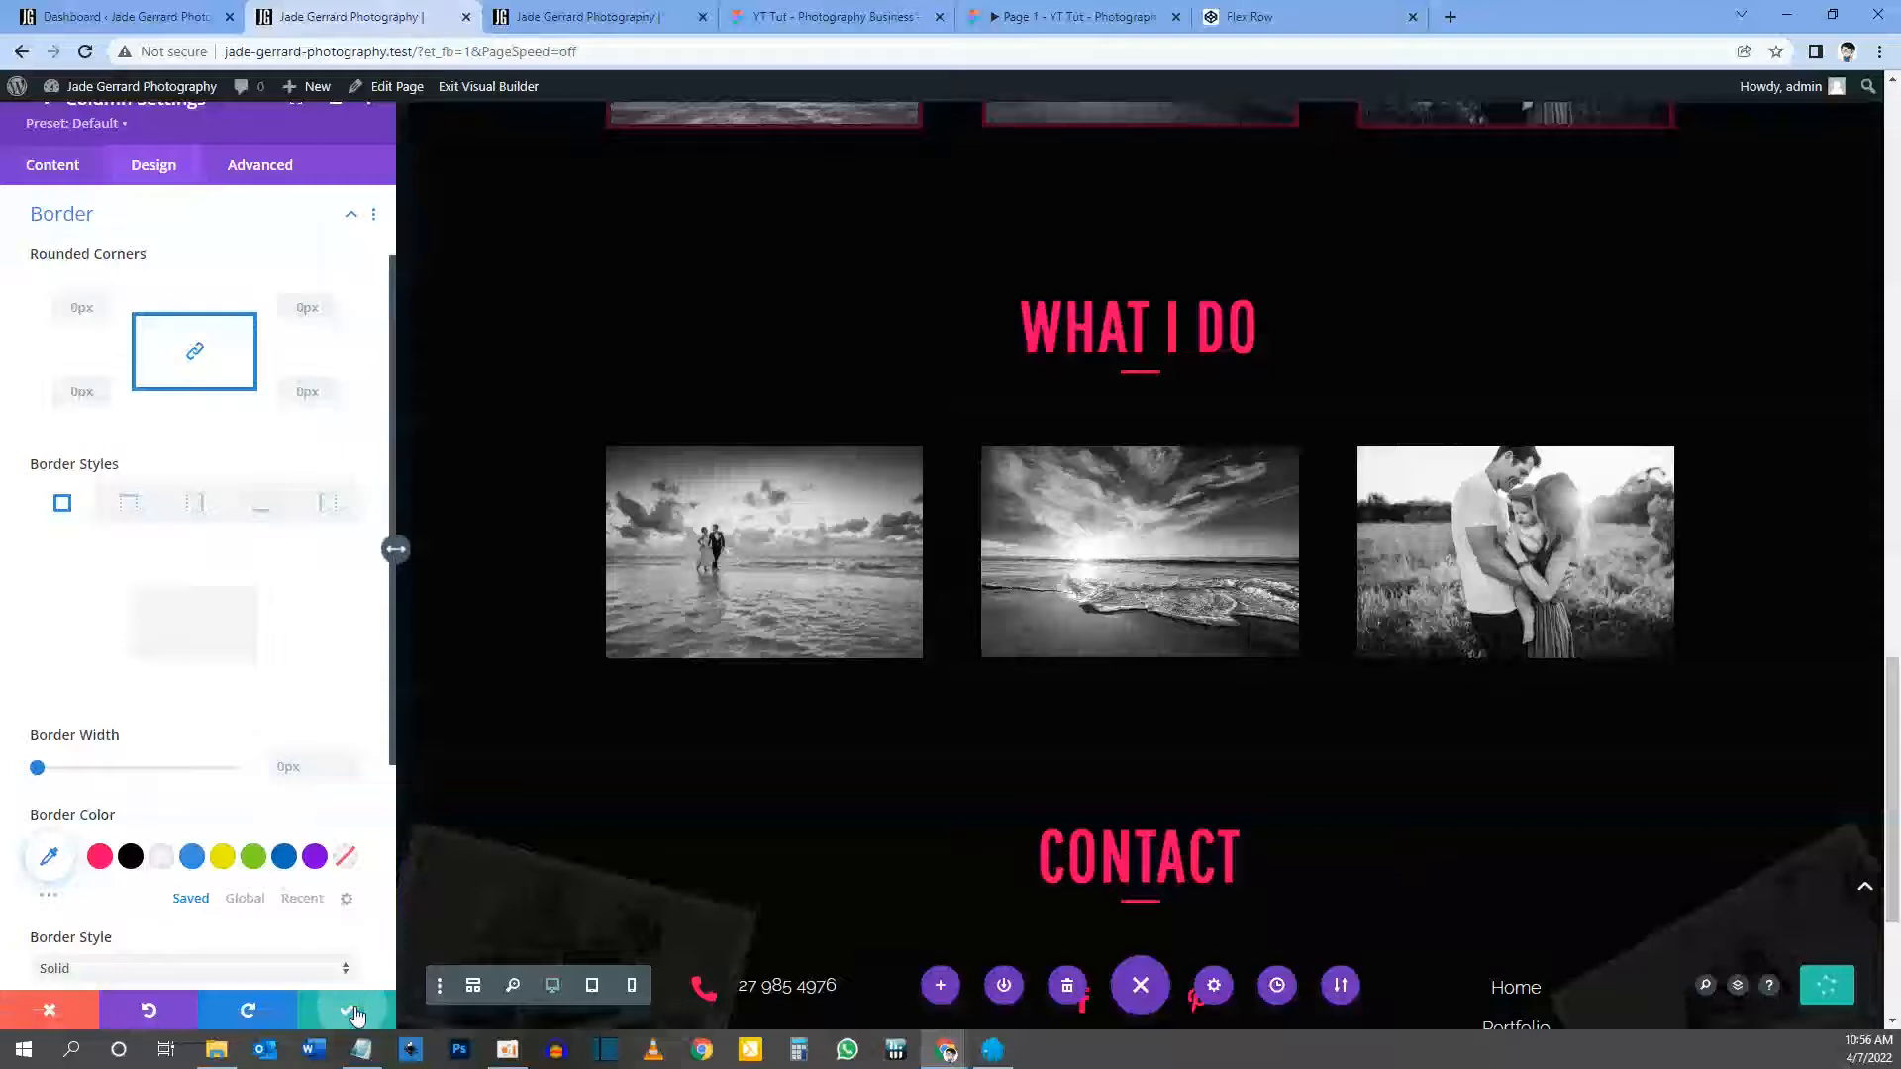
click(352, 1012)
click(353, 1012)
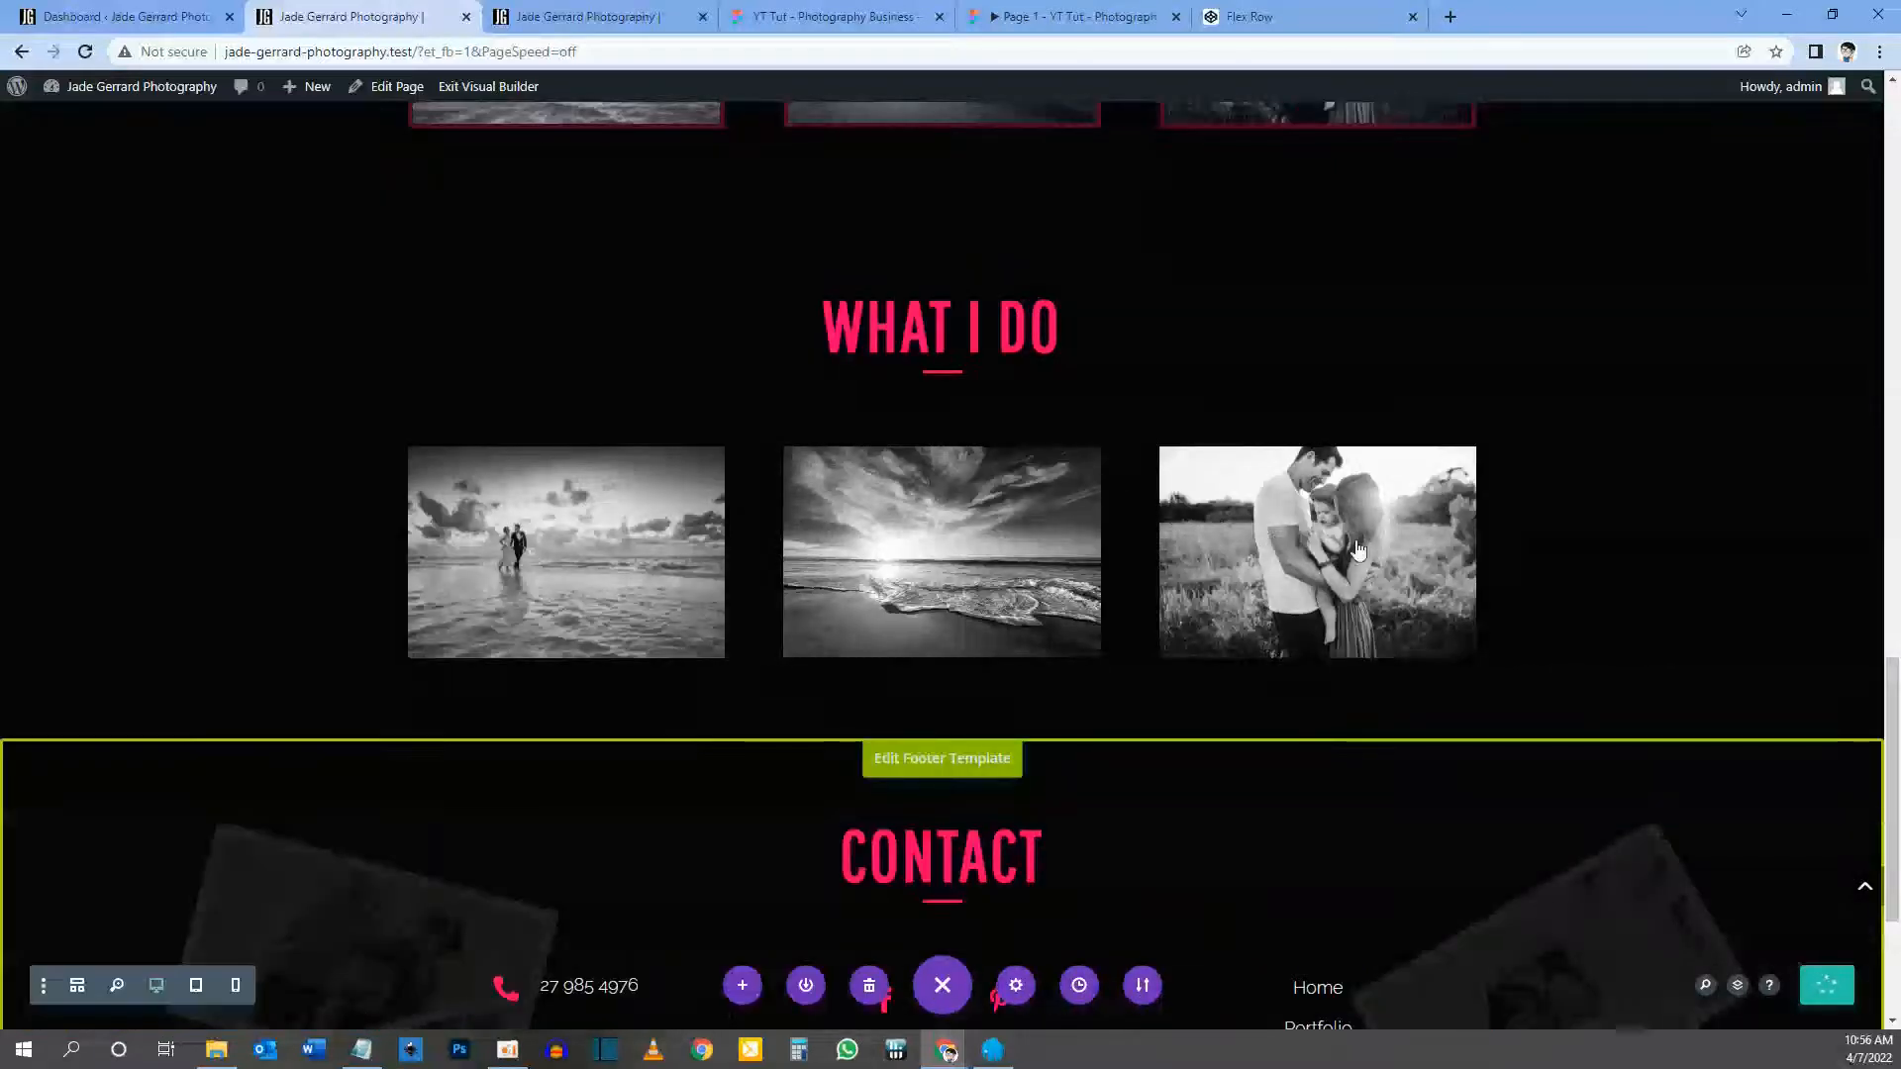
Step: Check the Figma design and replace the first What I Do image with figma-wedding.jpg from the media library
click(1081, 17)
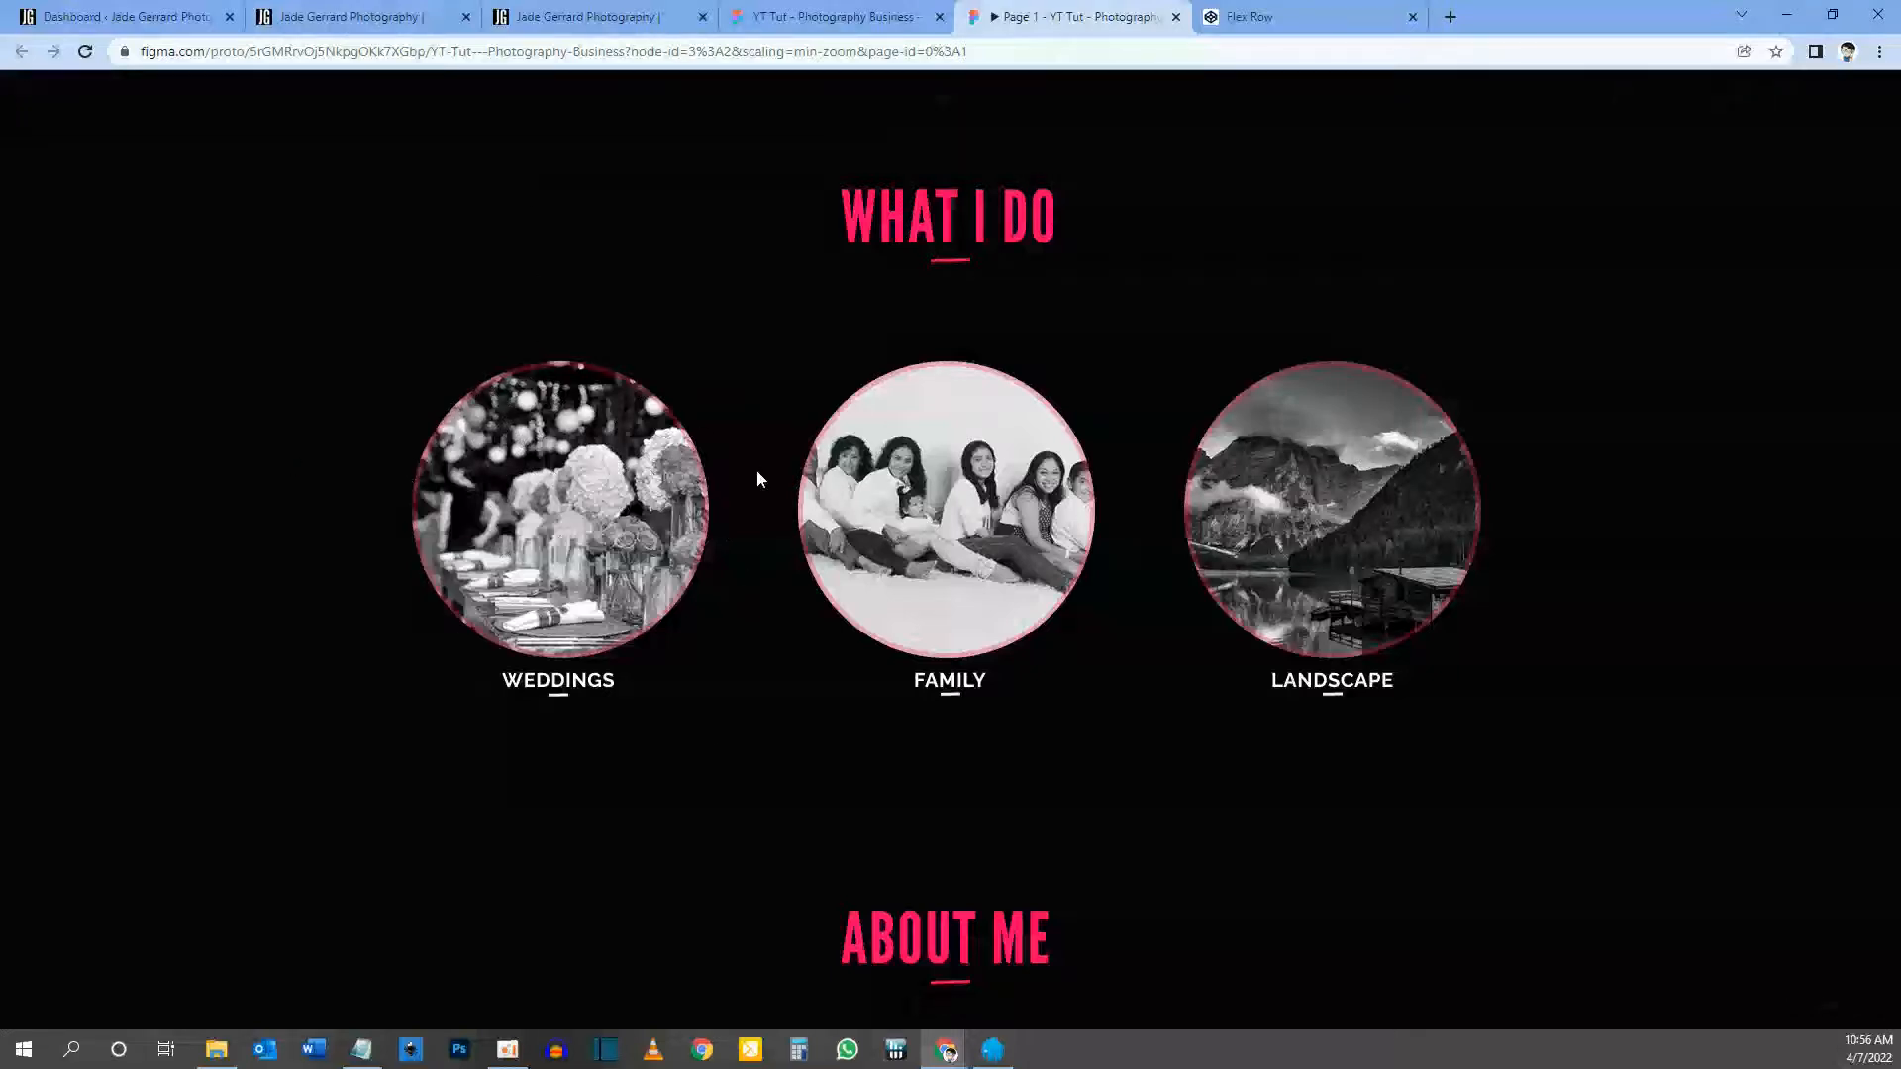
click(417, 21)
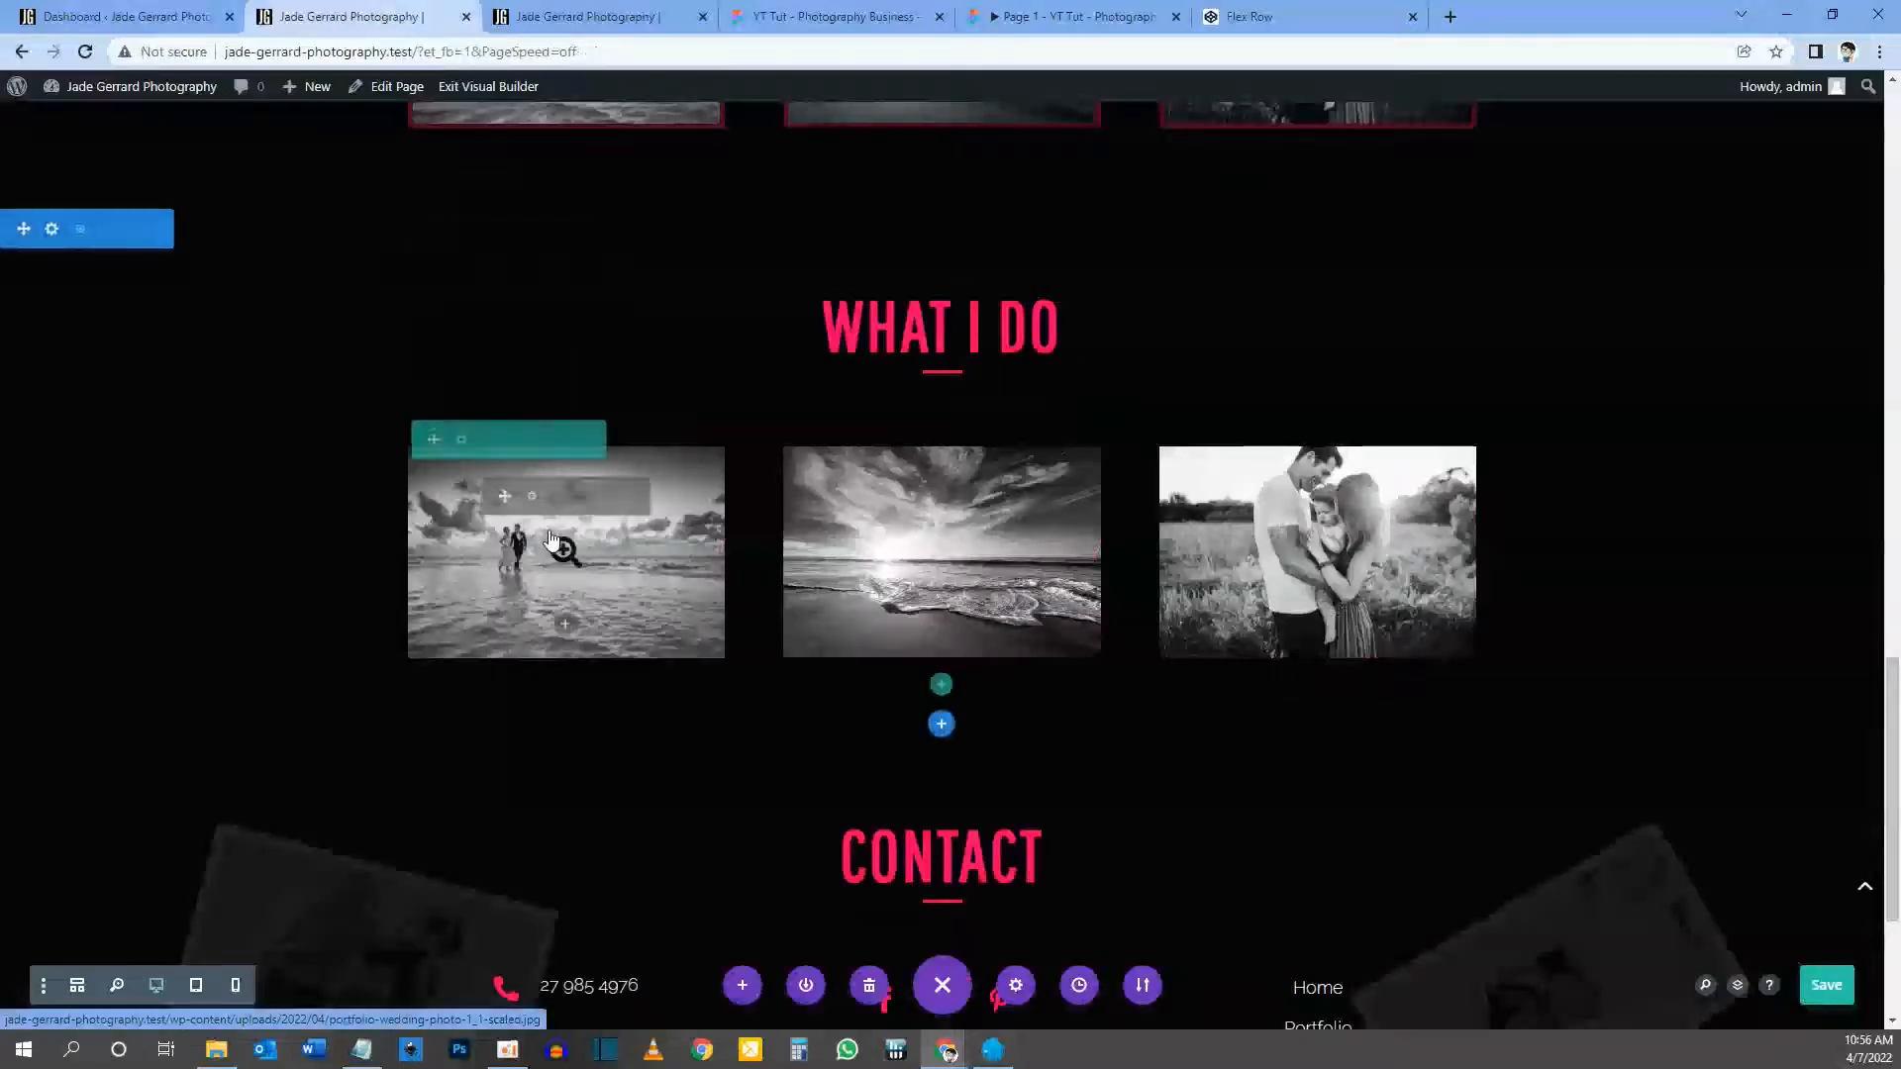
click(531, 492)
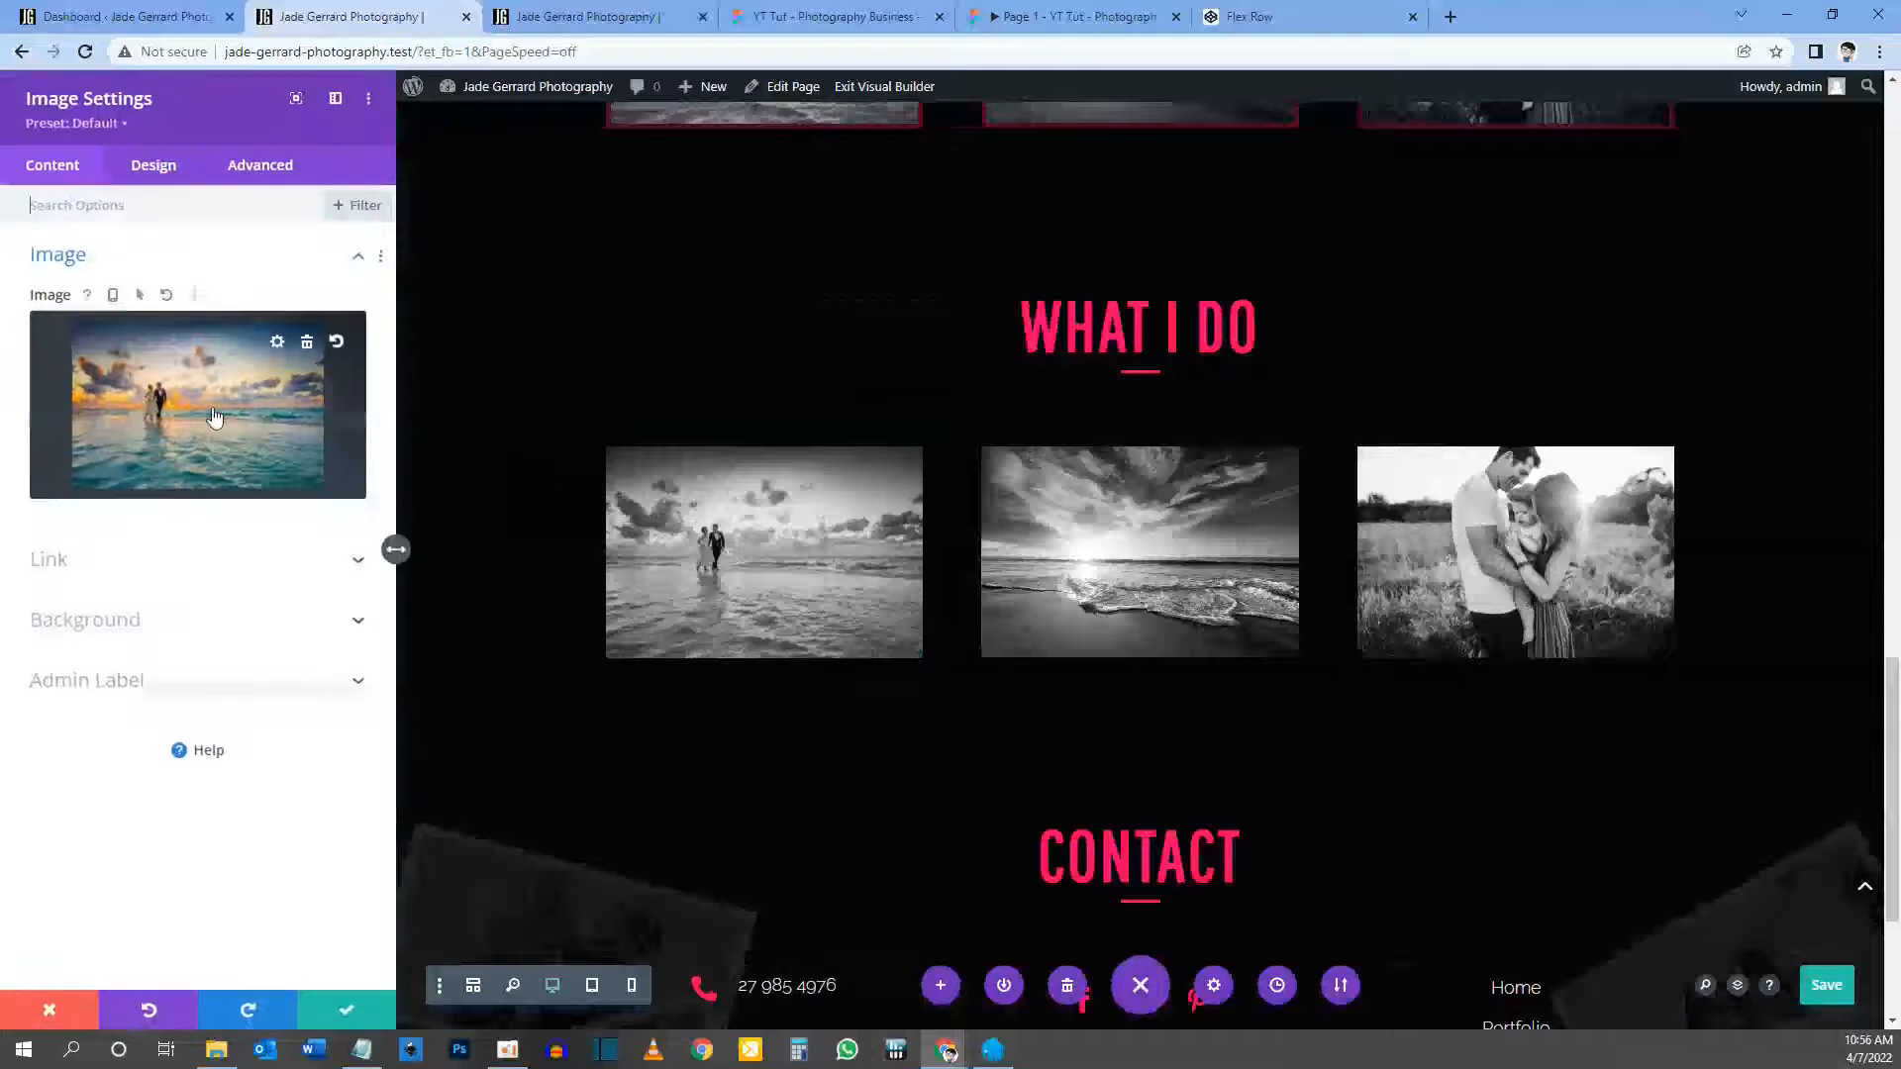
click(215, 417)
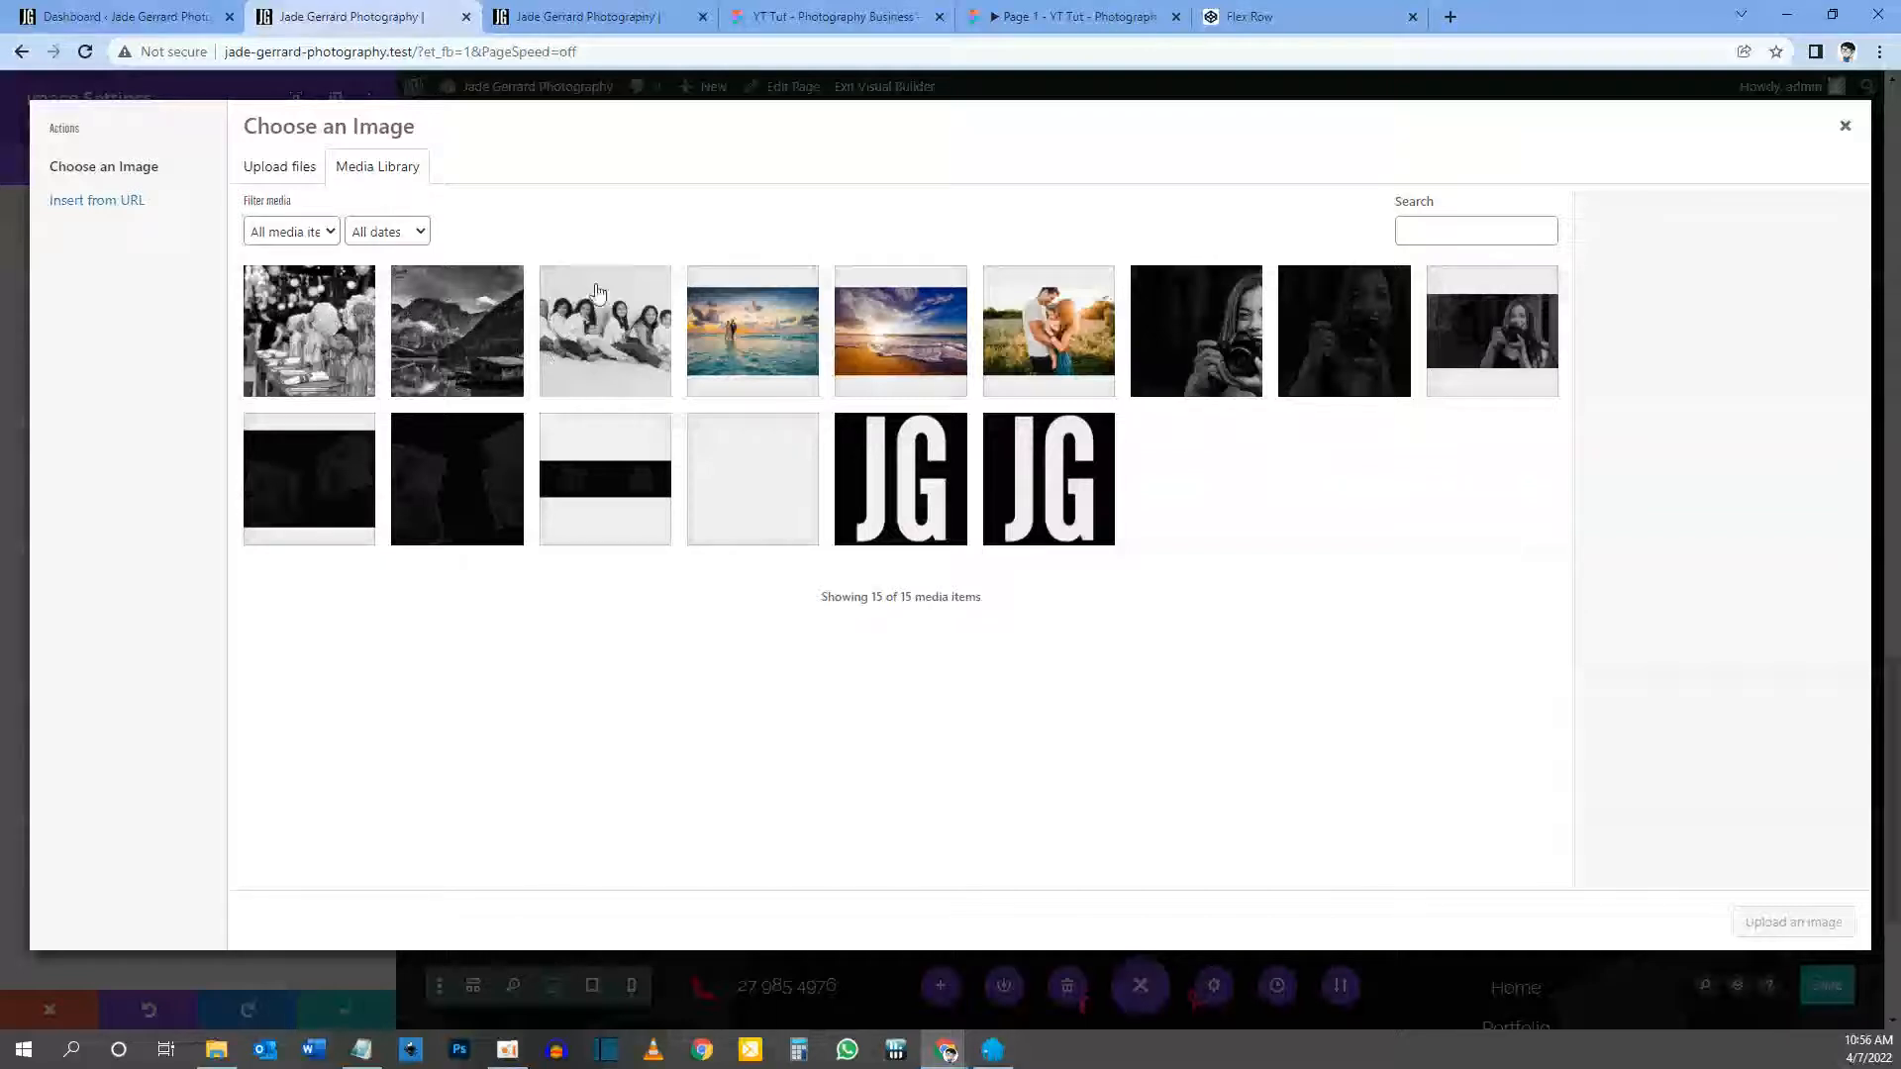
click(321, 325)
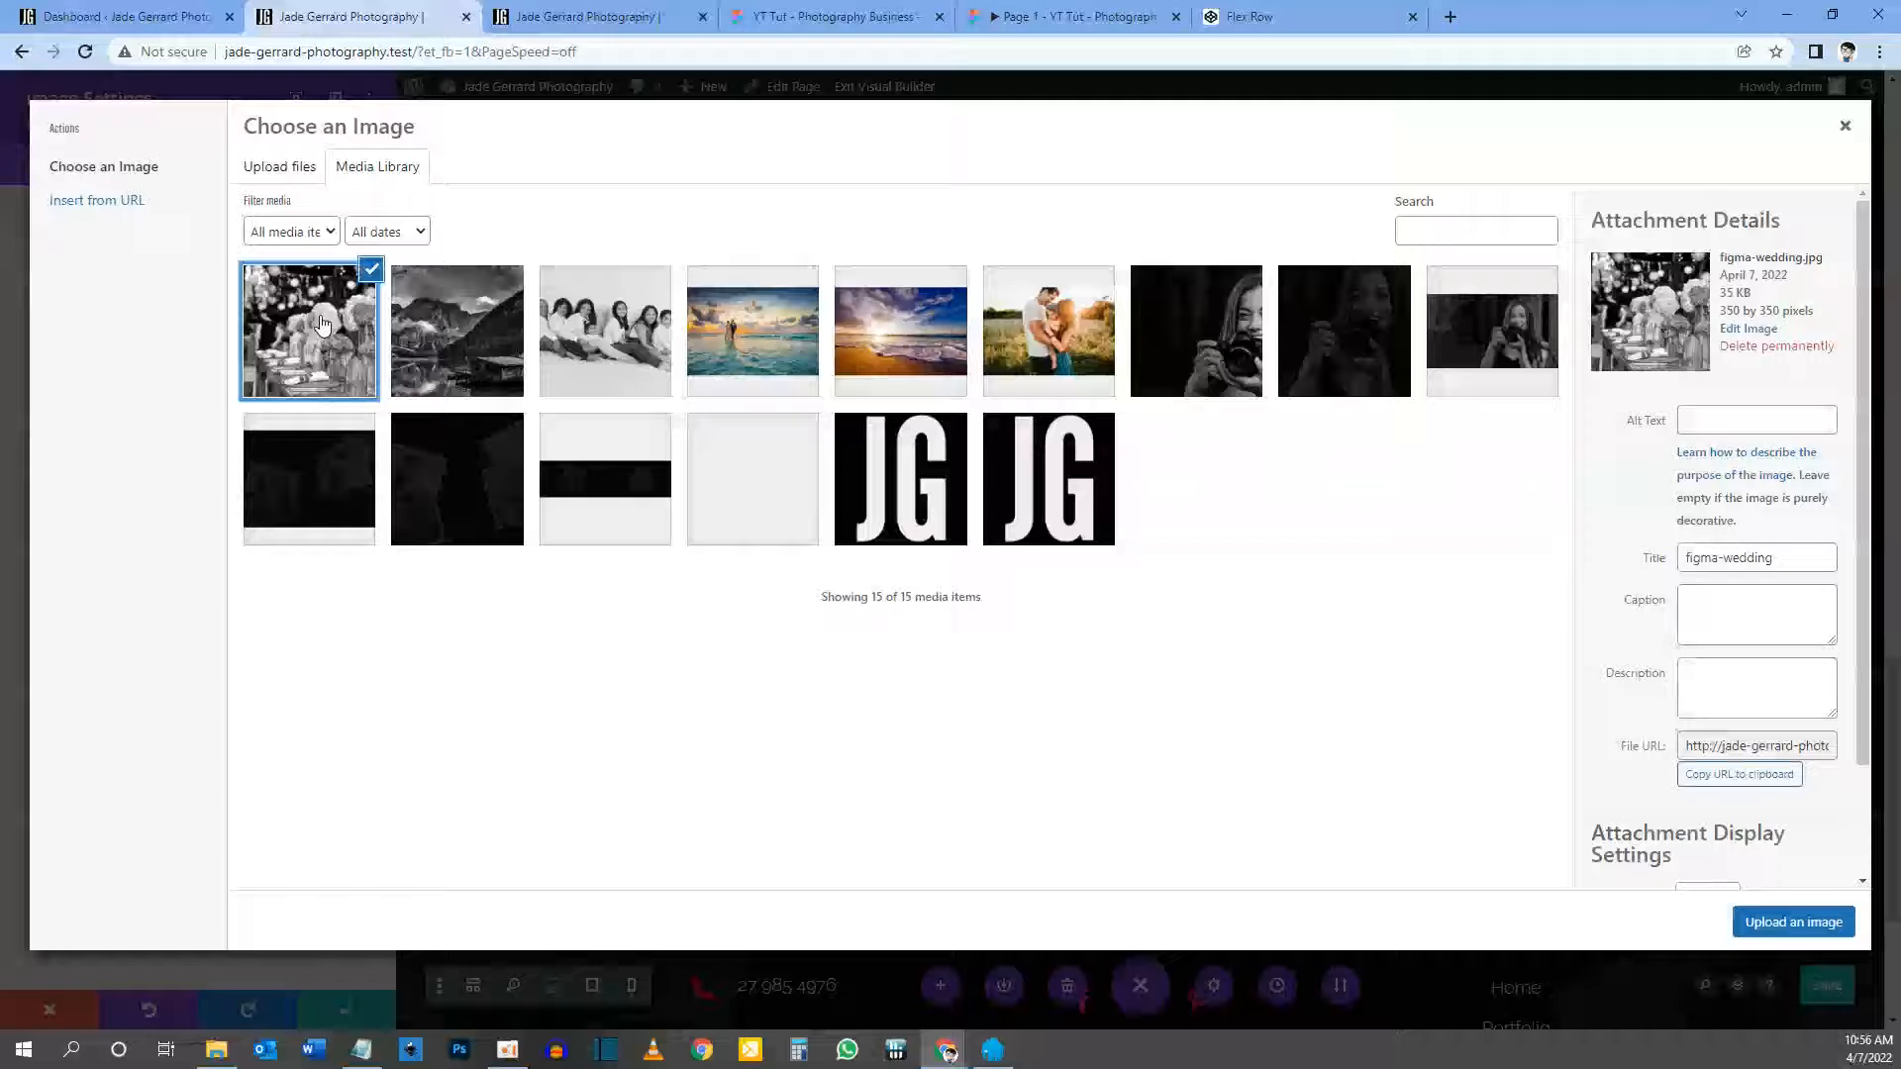
click(1797, 921)
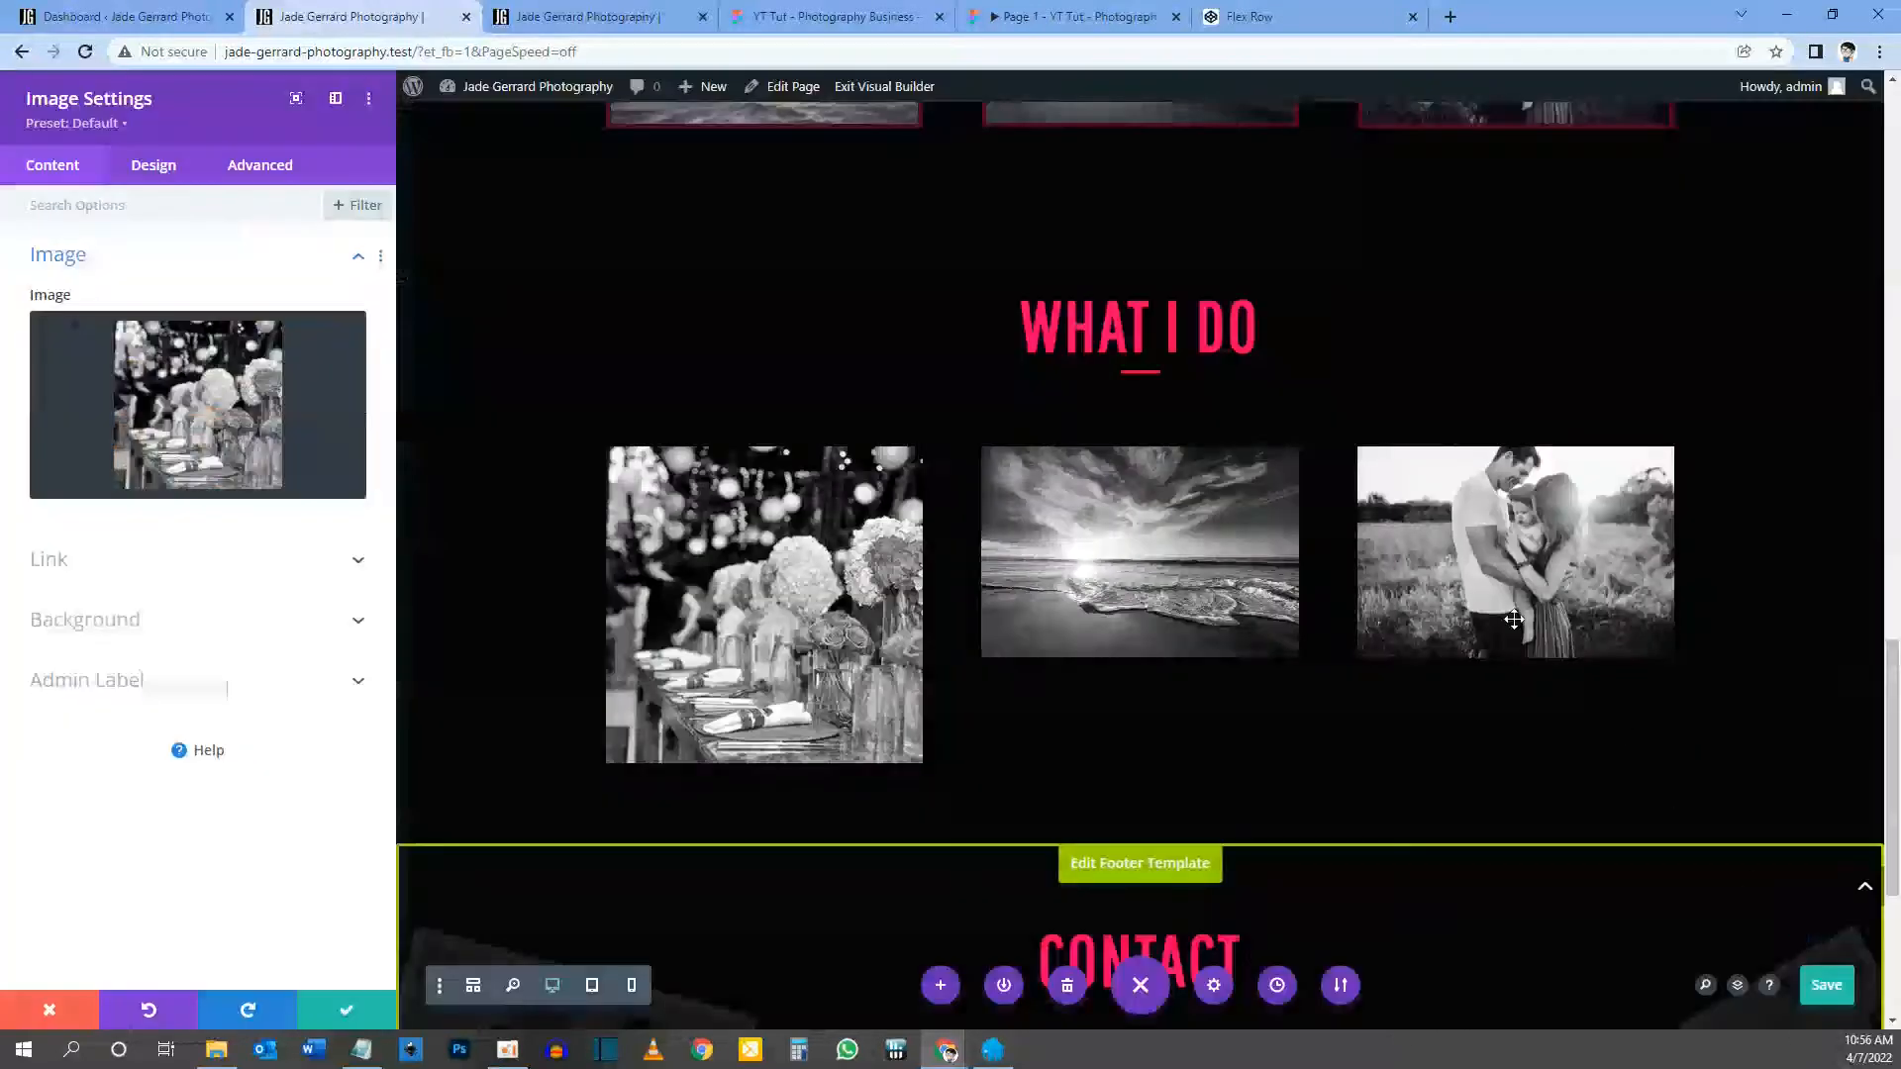
Step: Turn off the image overlay for the wedding image in the What I Do section
click(164, 166)
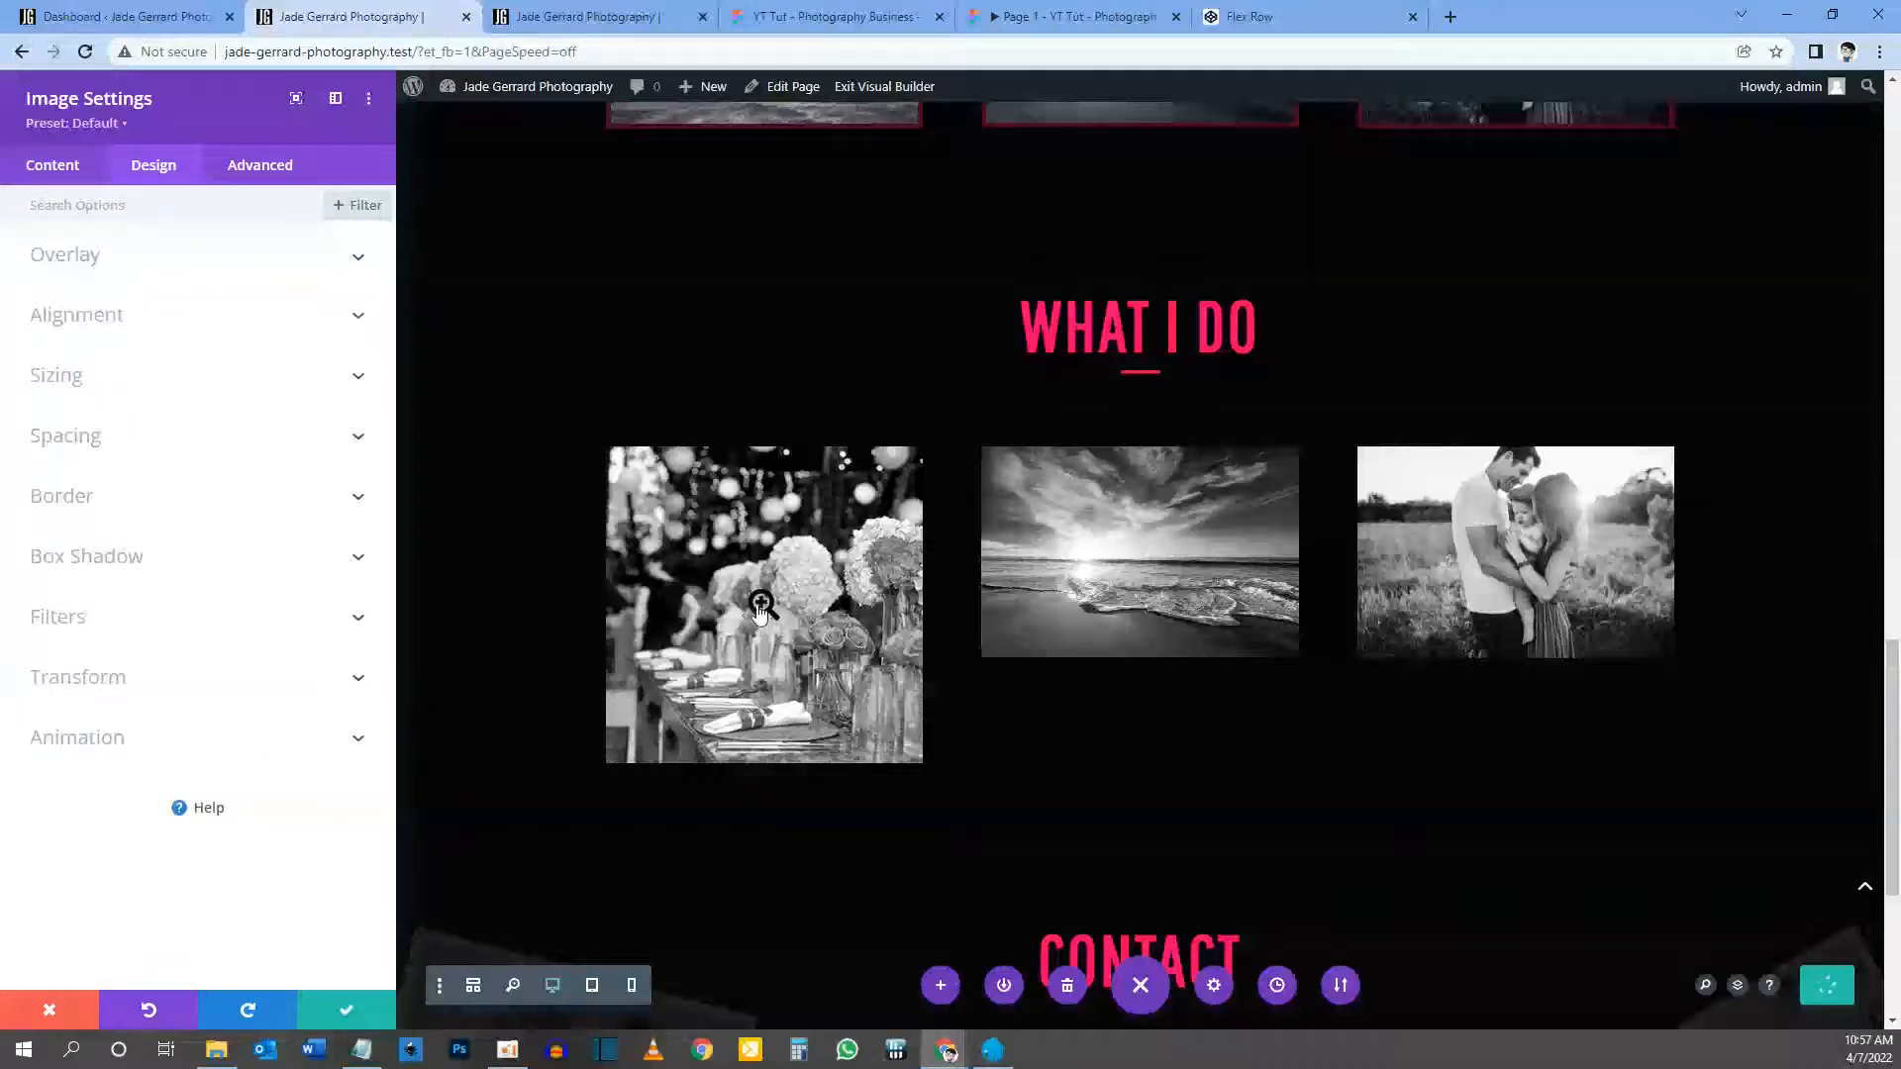
click(103, 257)
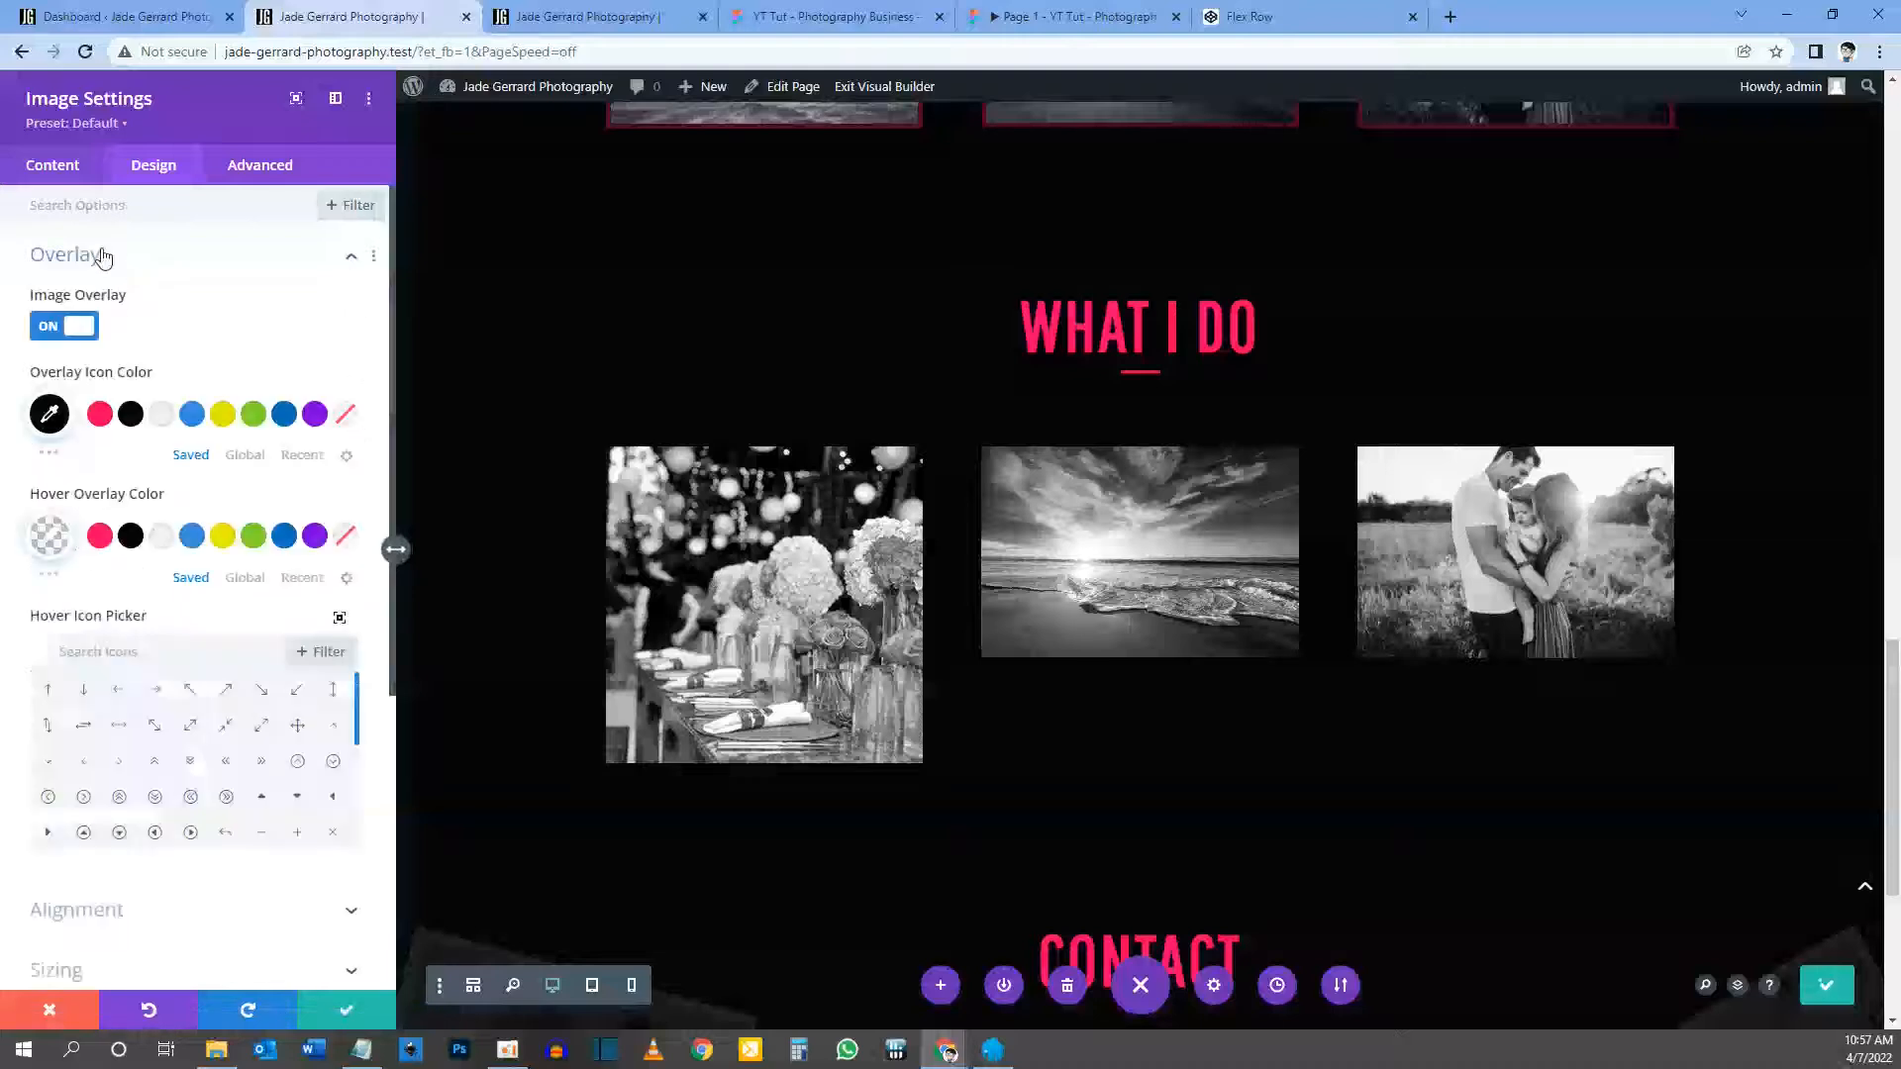
click(82, 327)
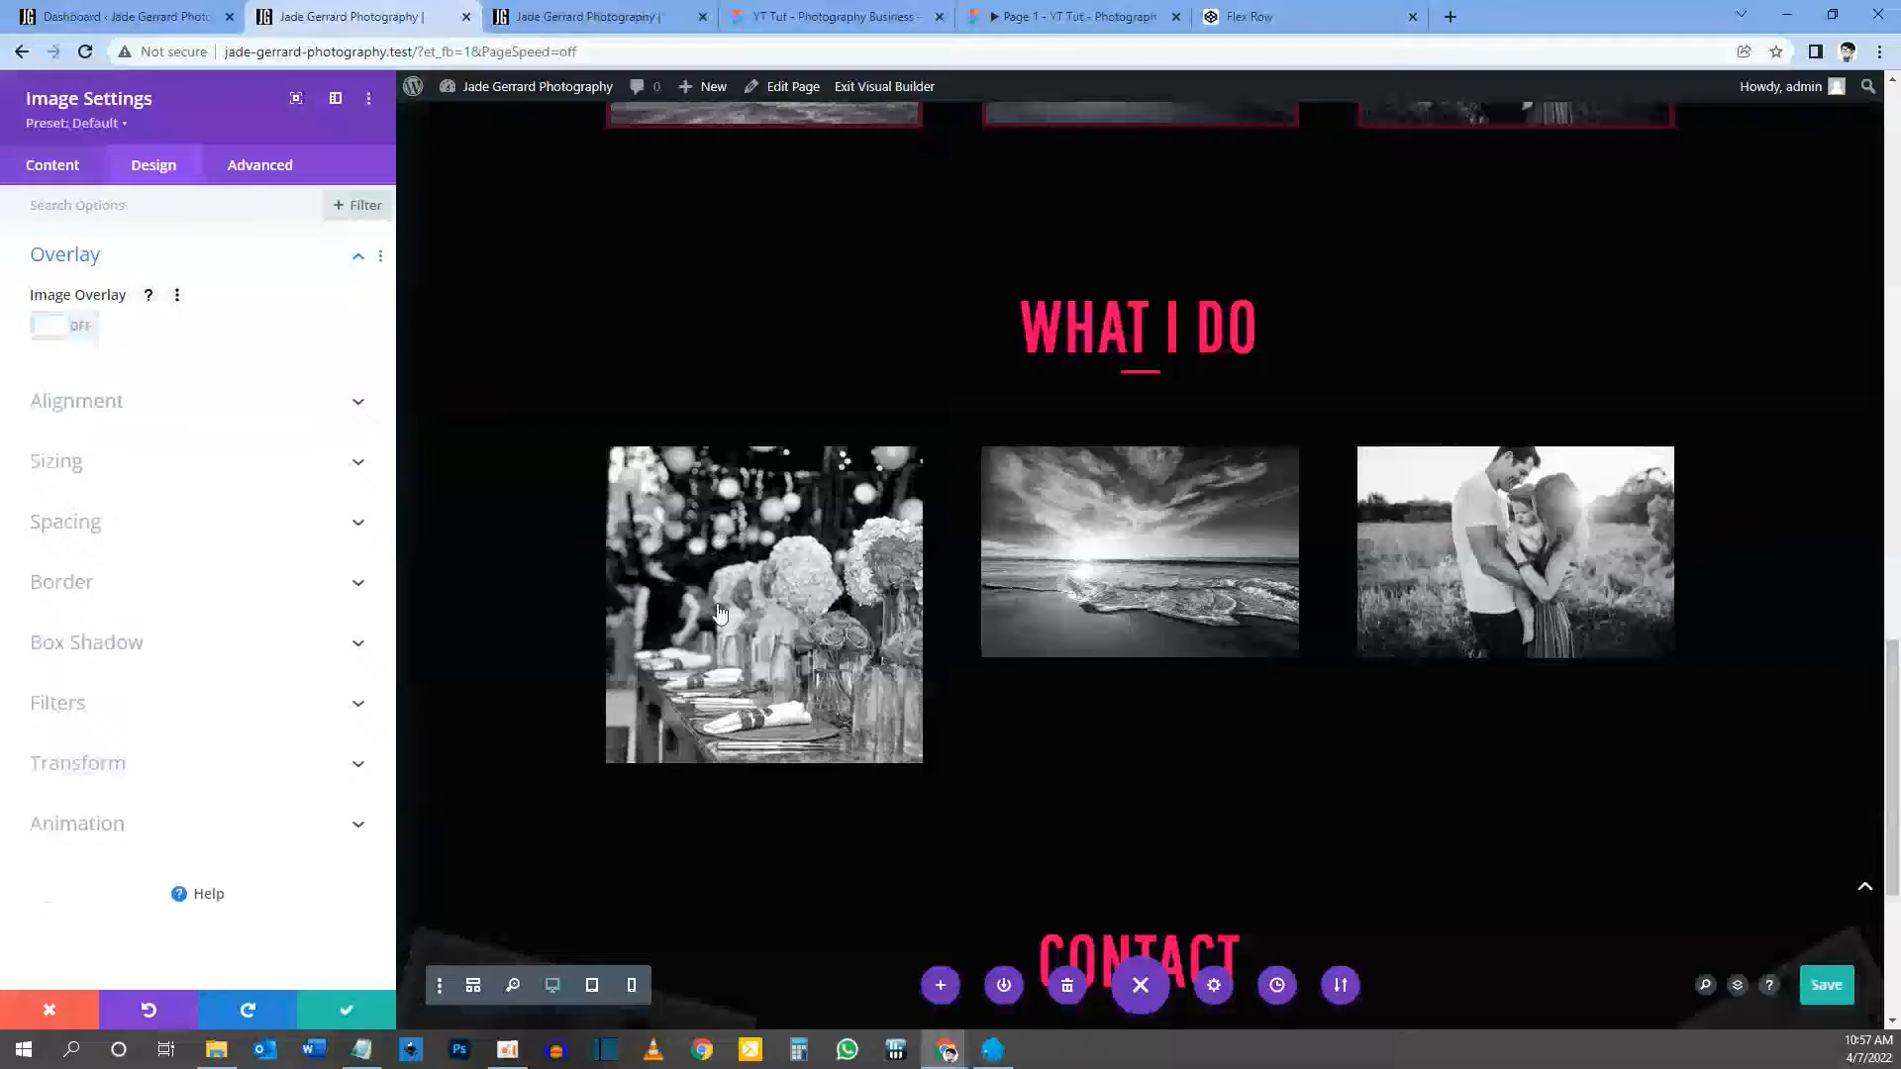
click(135, 259)
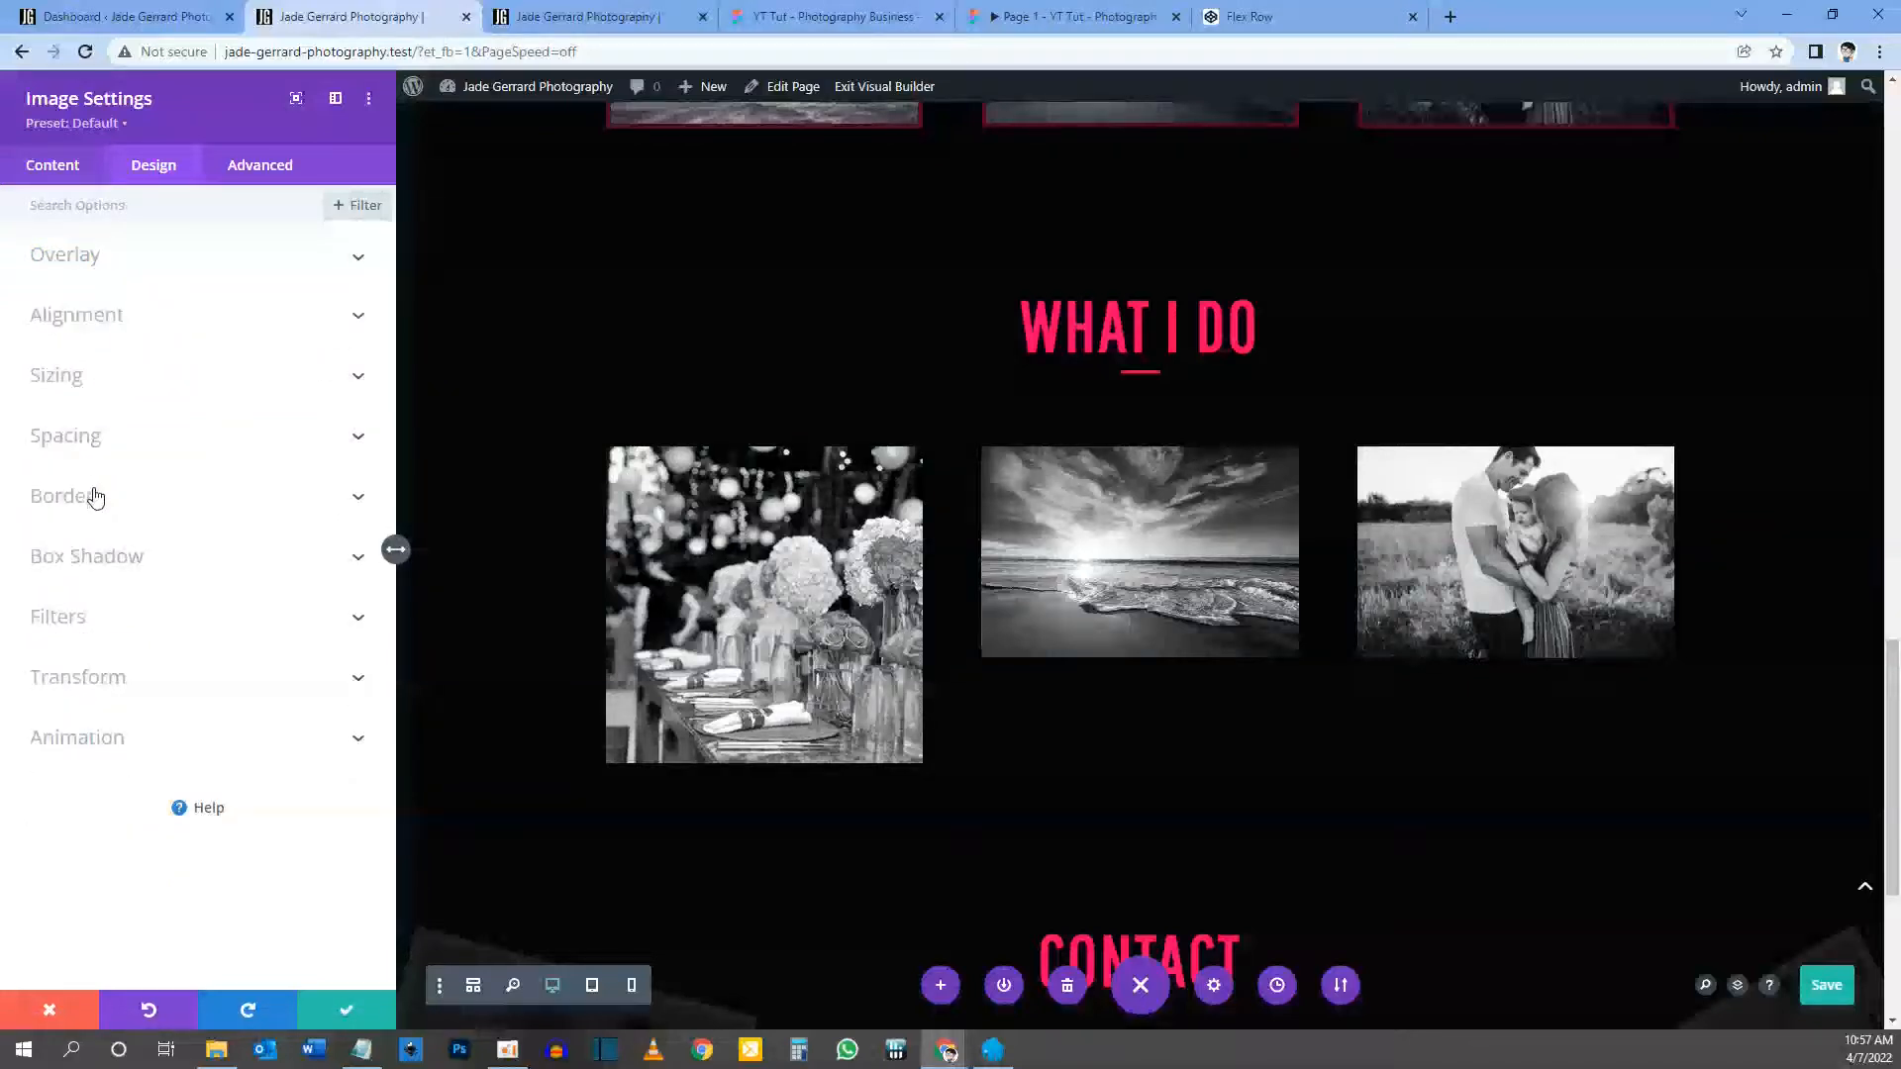
Step: Round all corners of the wedding image to 350px and give it a 5px pink border
click(95, 496)
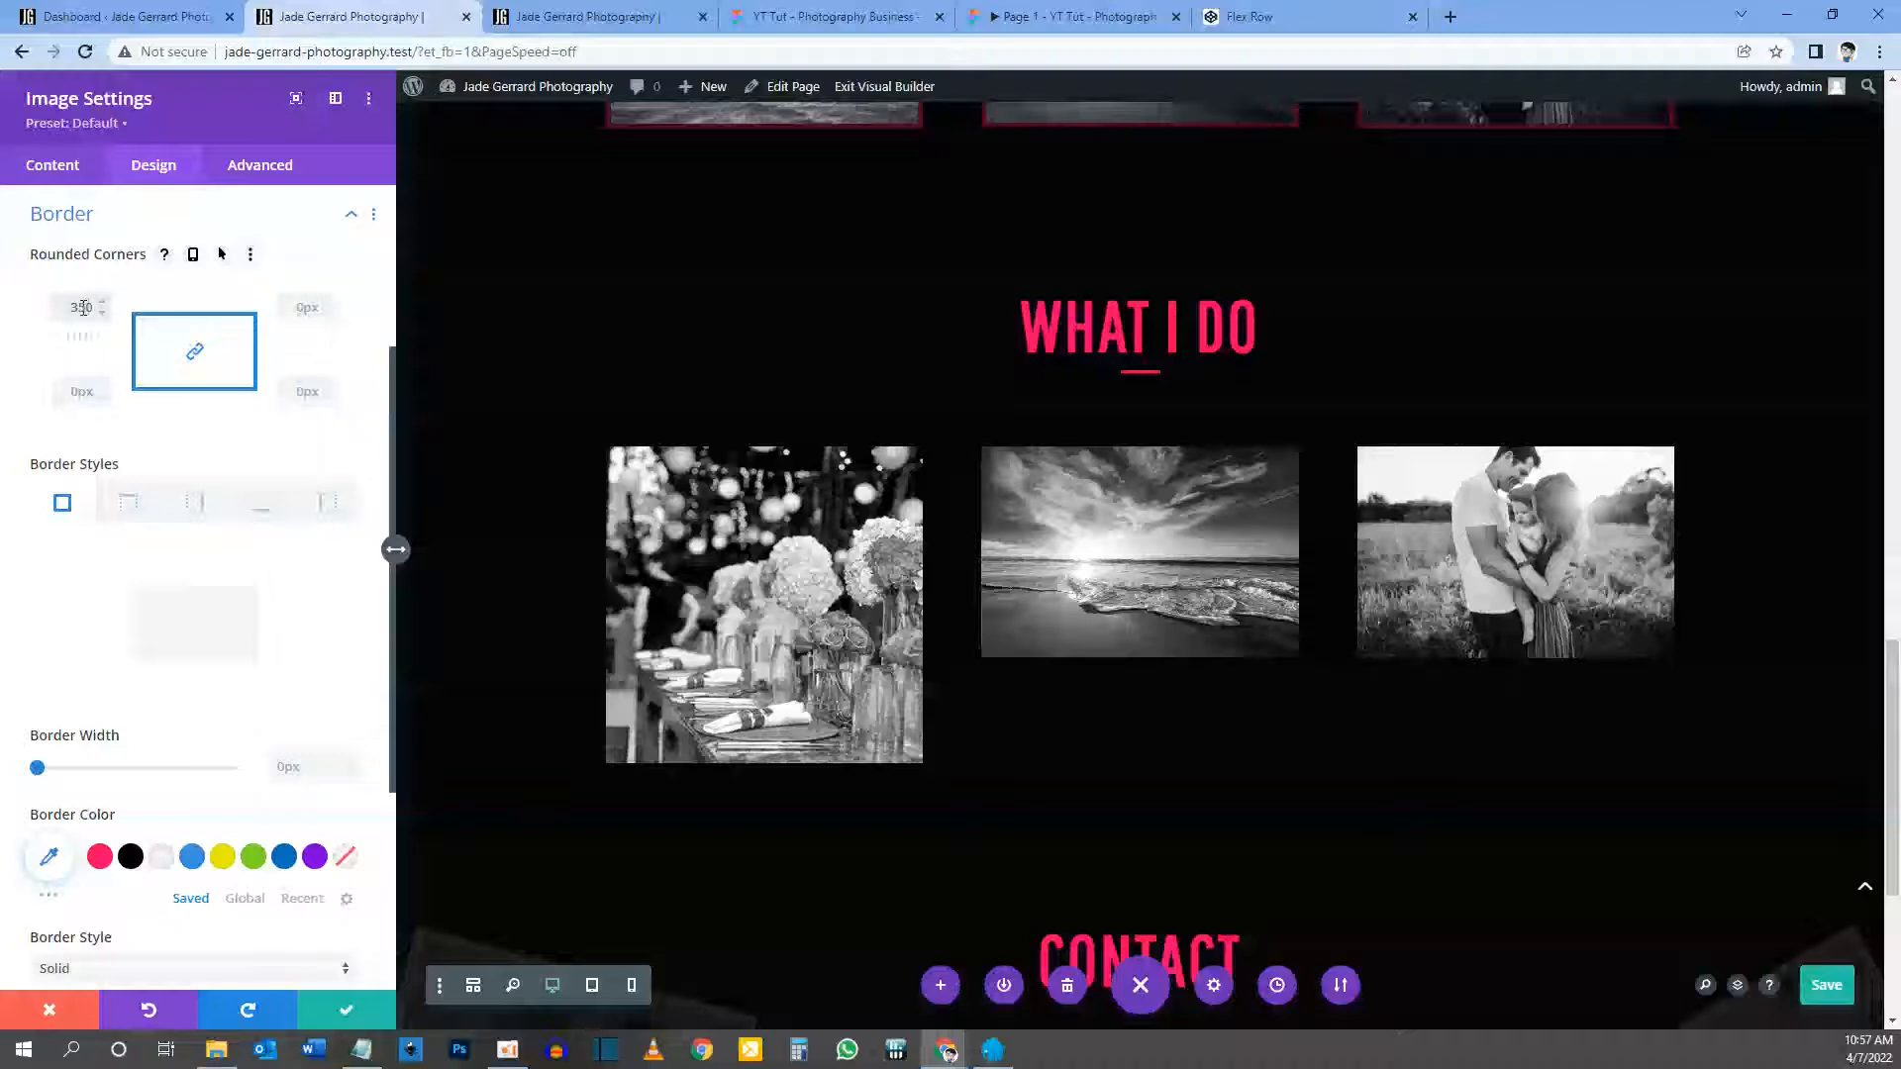
text(px)
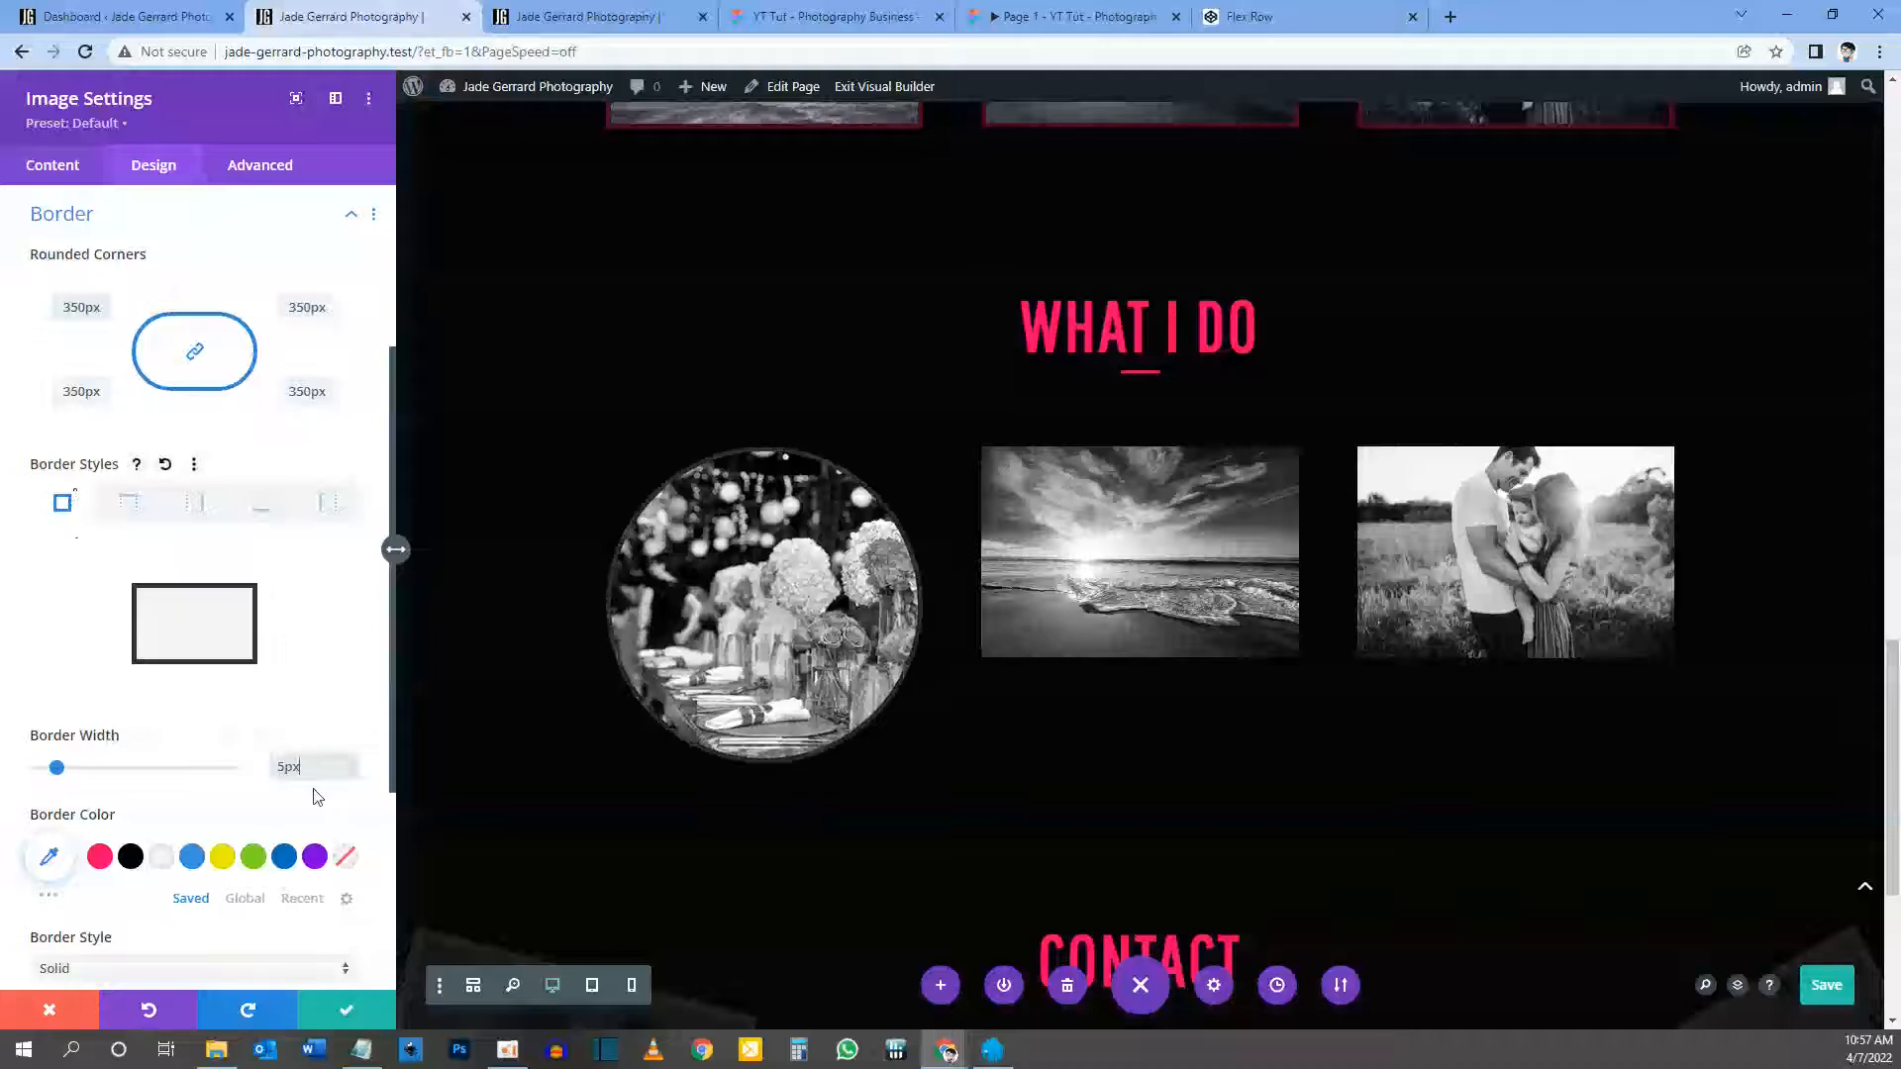
click(100, 858)
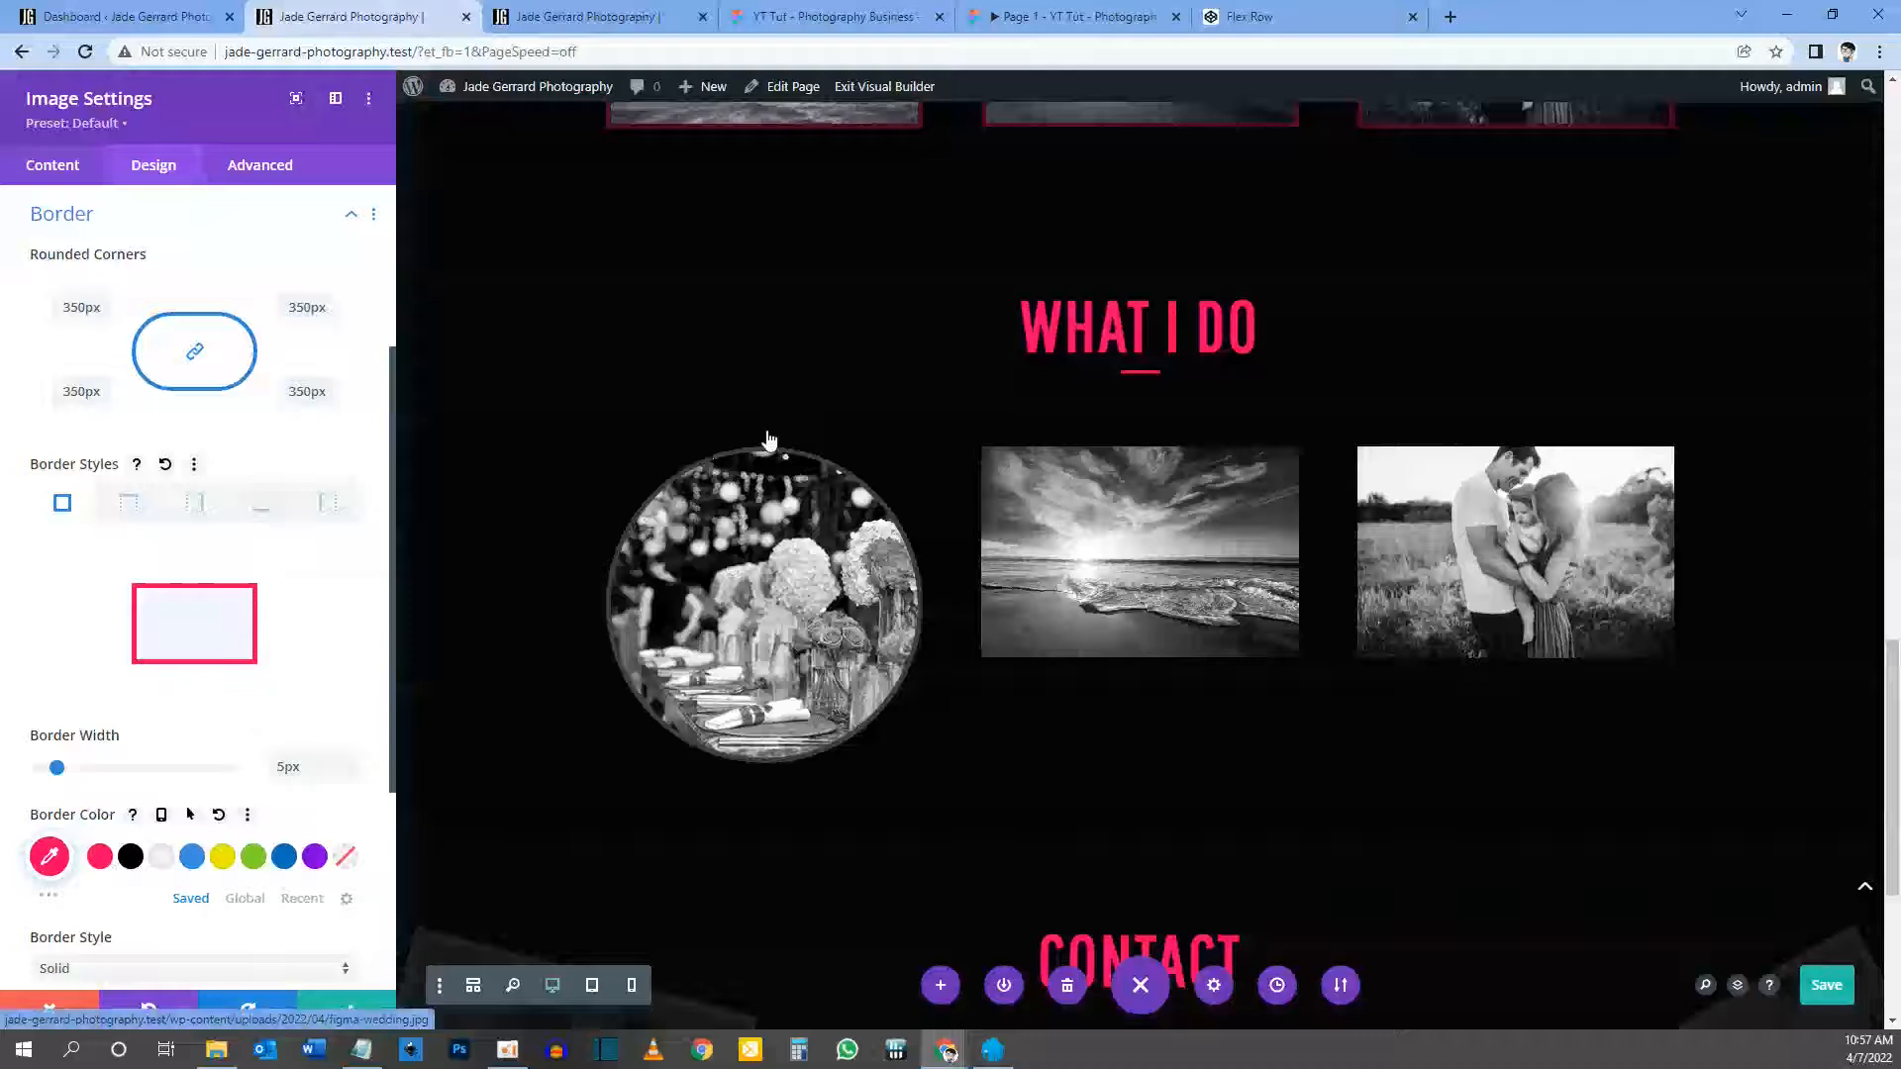
scroll(770, 159, up, 1)
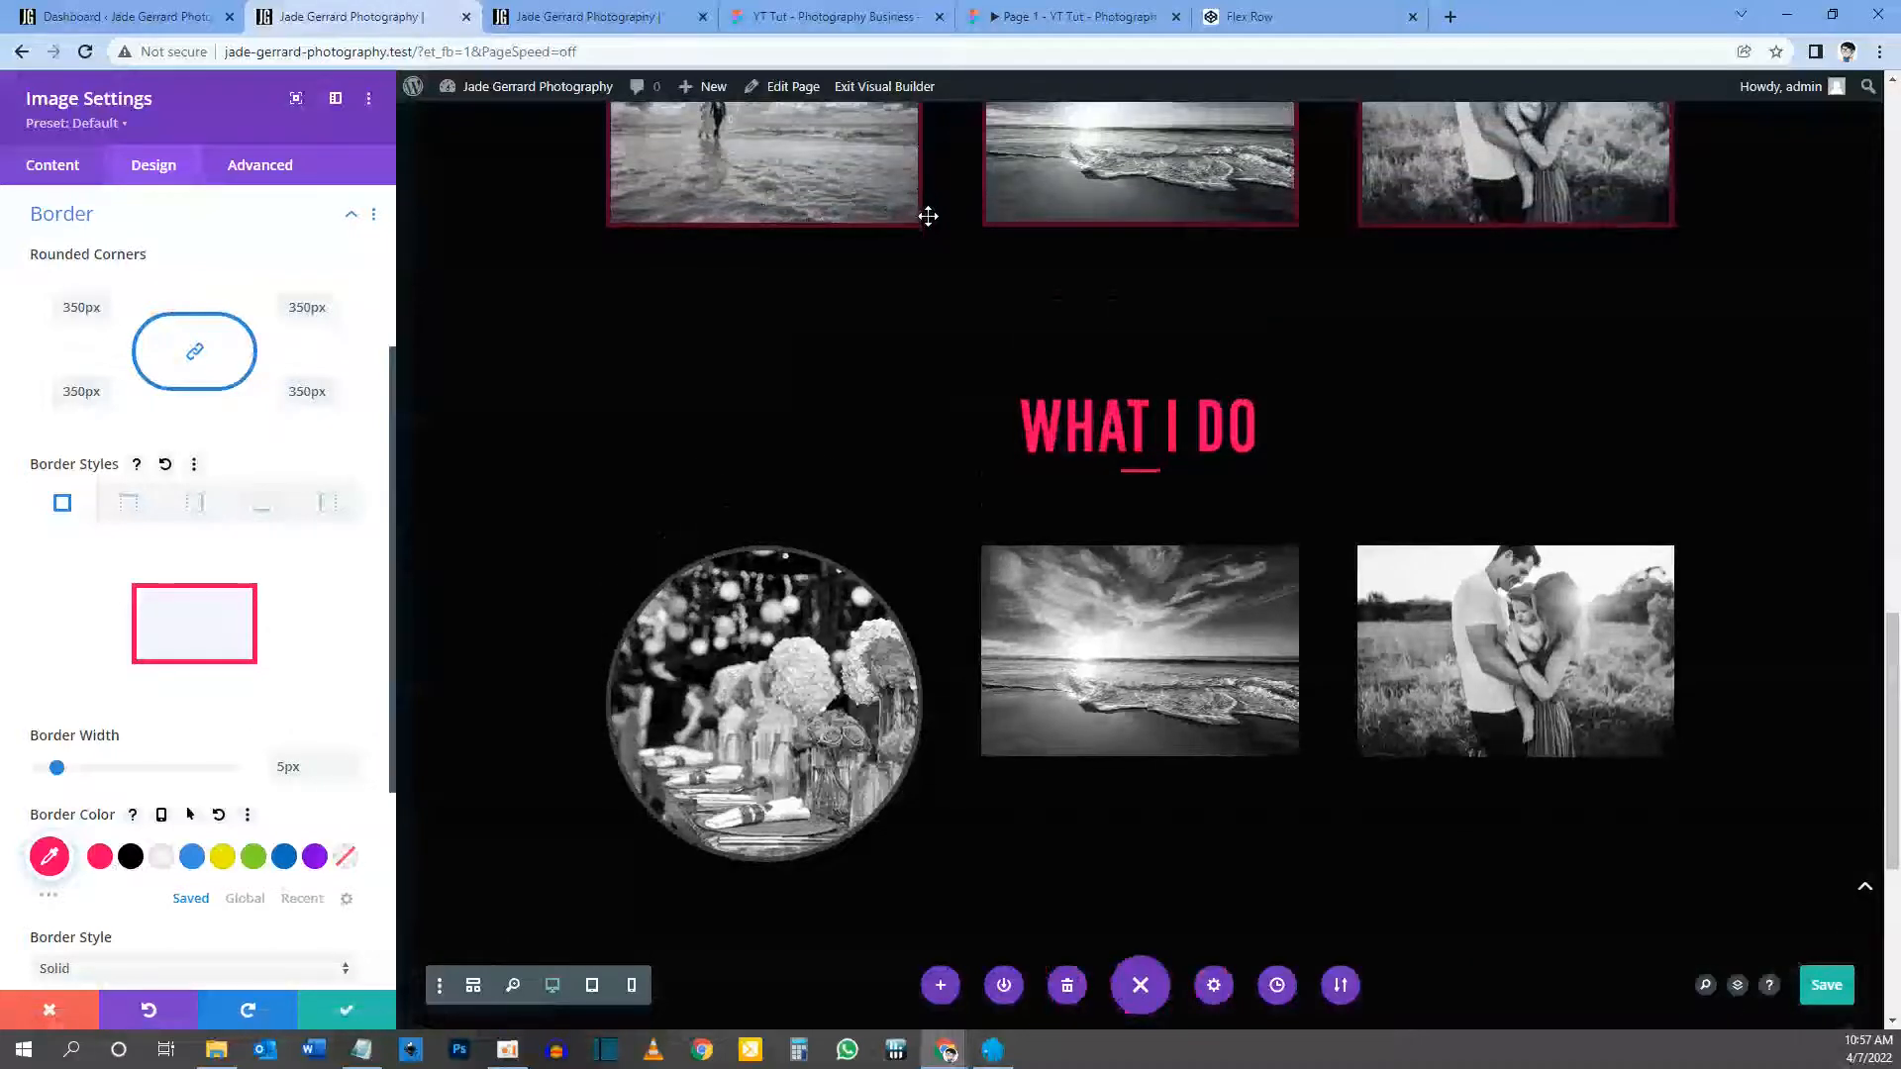
scroll(691, 454, down, 2)
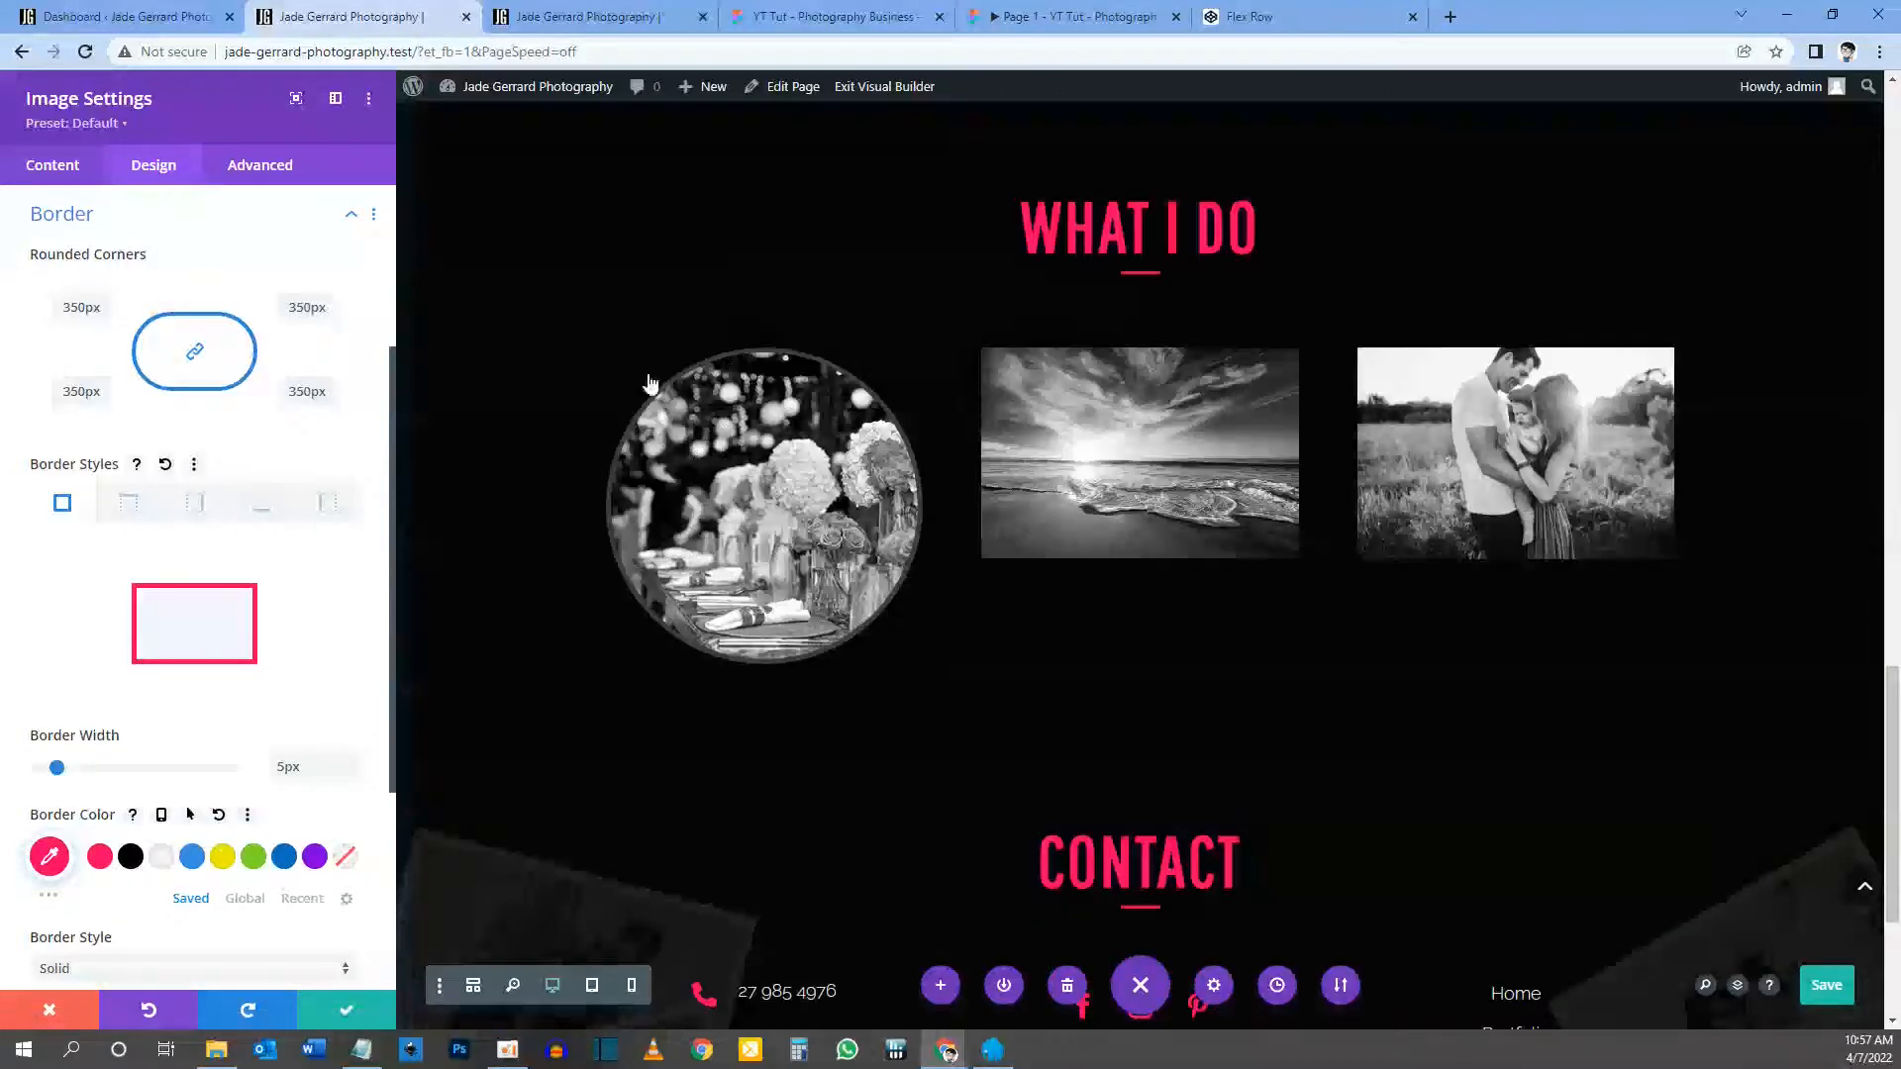
scroll(111, 659, down, 4)
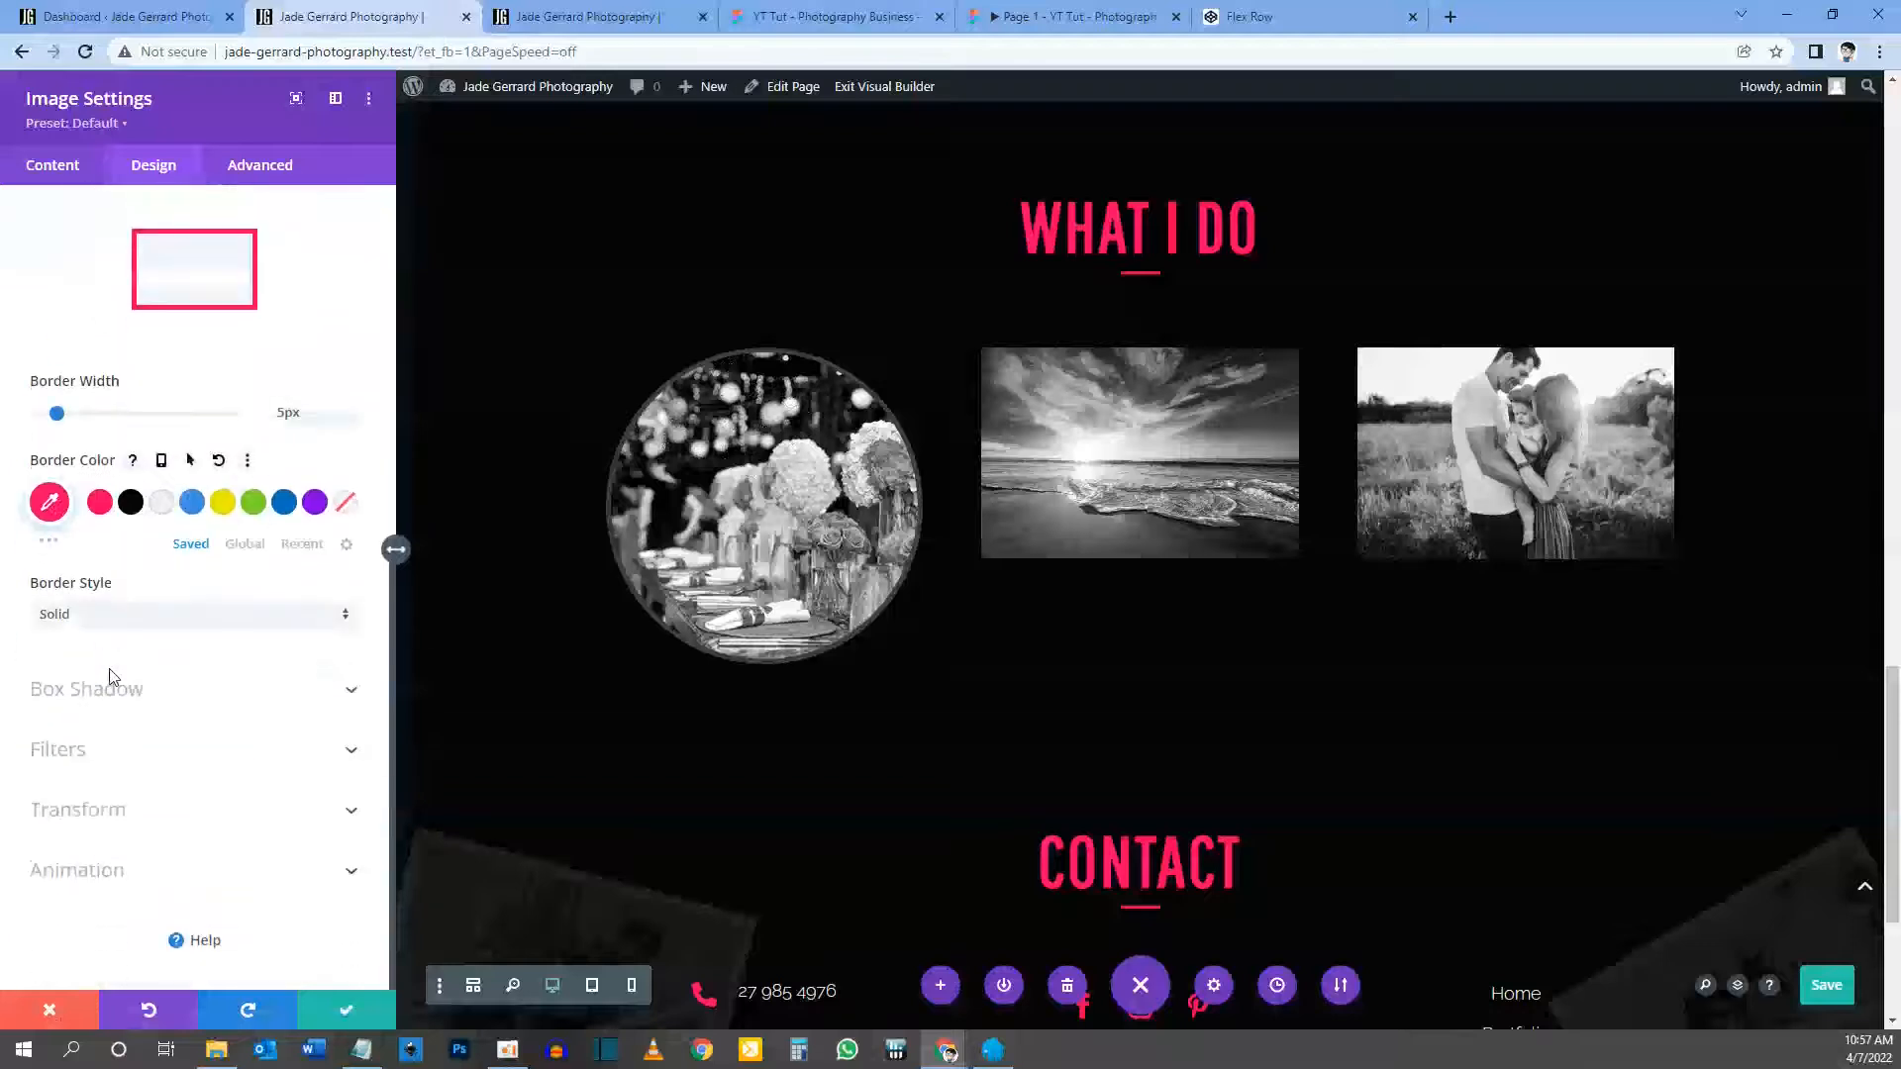
Step: Reset the saturation filter of the circular wedding image to its default
click(102, 757)
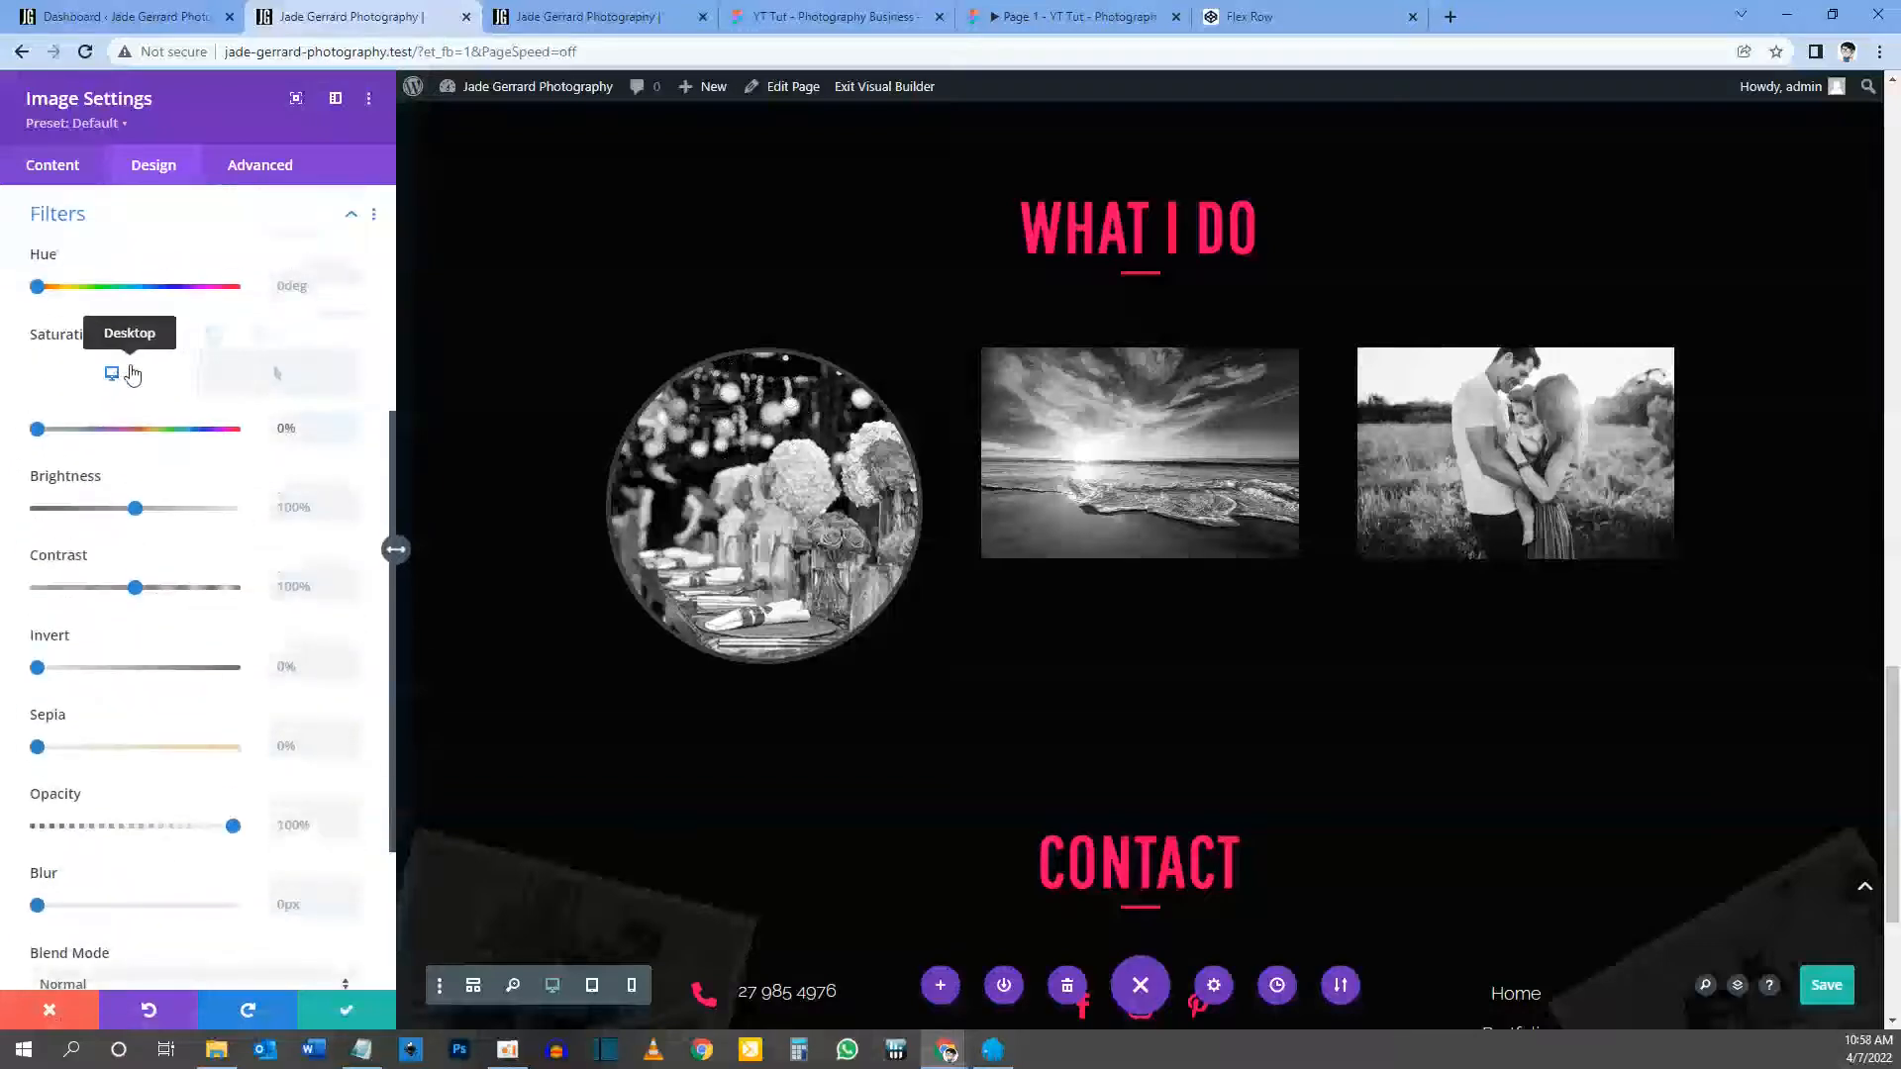
click(202, 338)
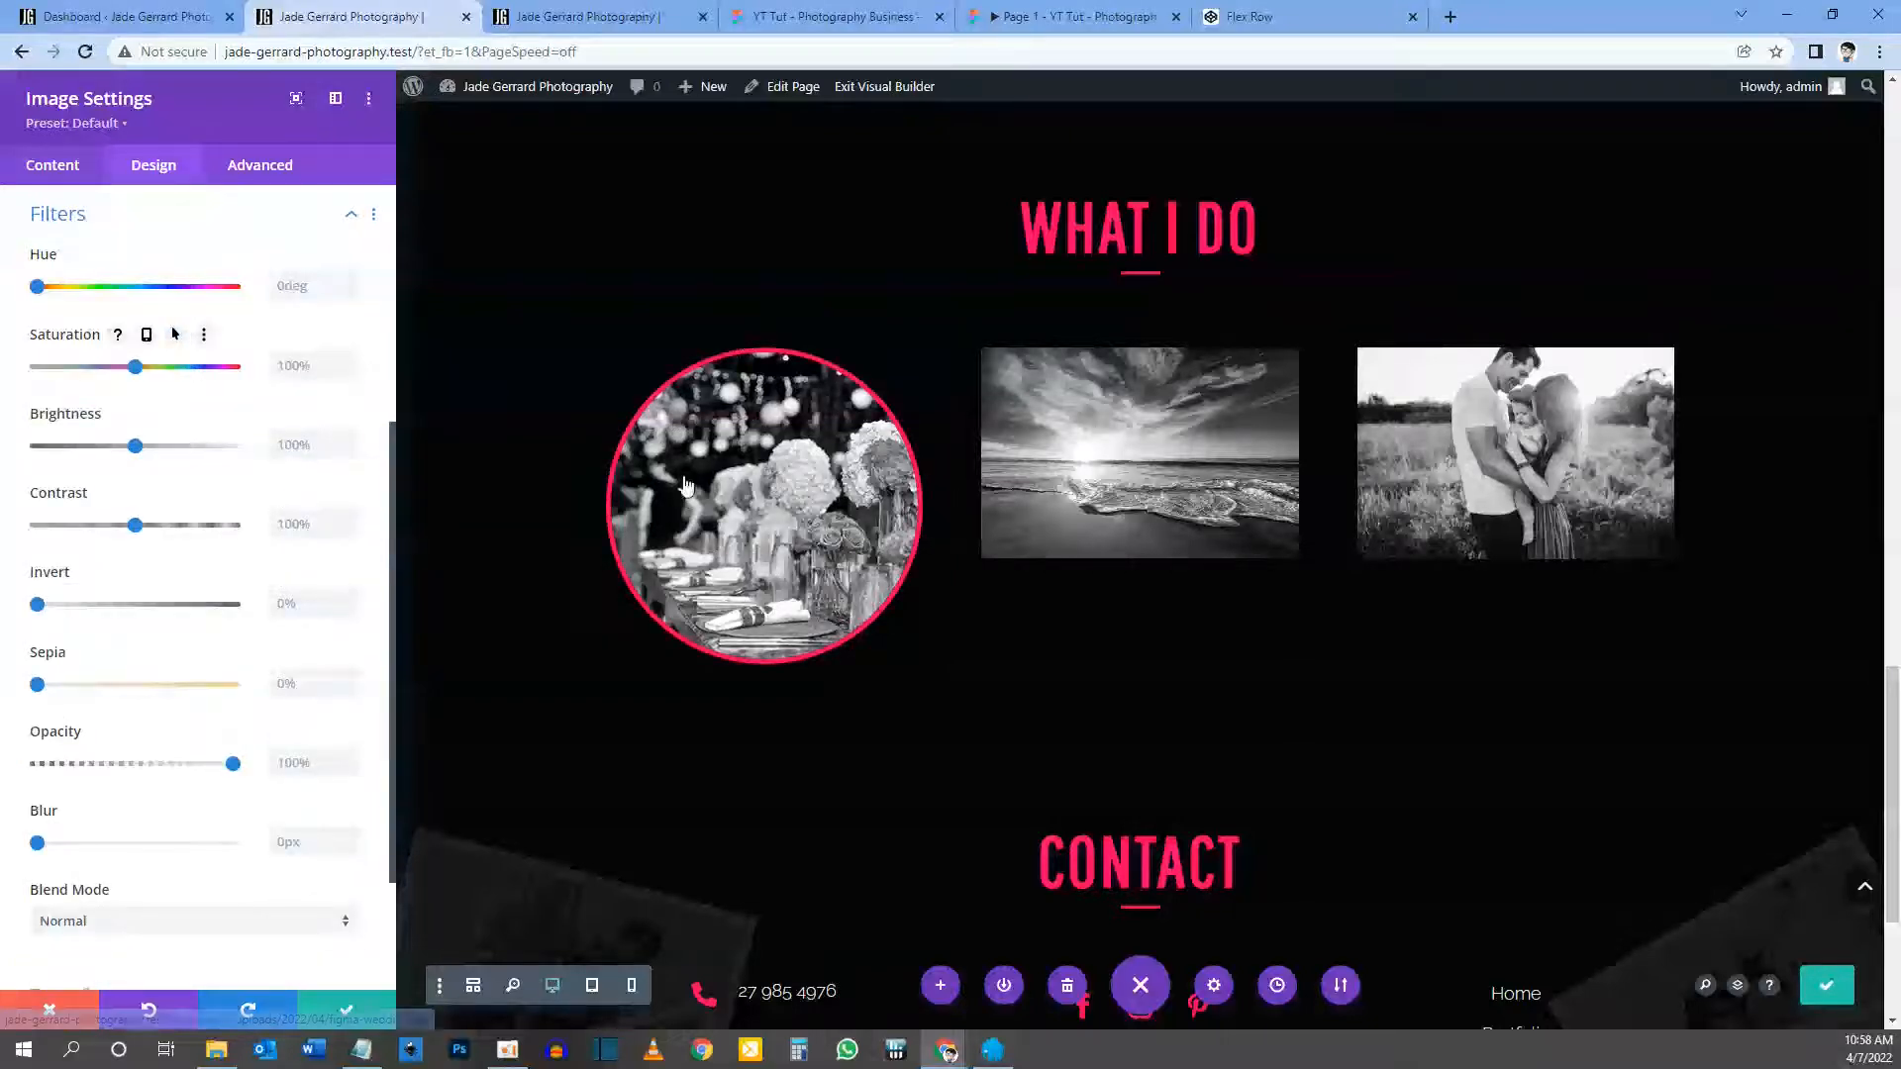
Step: Set the wedding image's border colour to rgba(255,0,110,0.3) by lowering its opacity, and save the image settings
scroll(247, 523, up, 4)
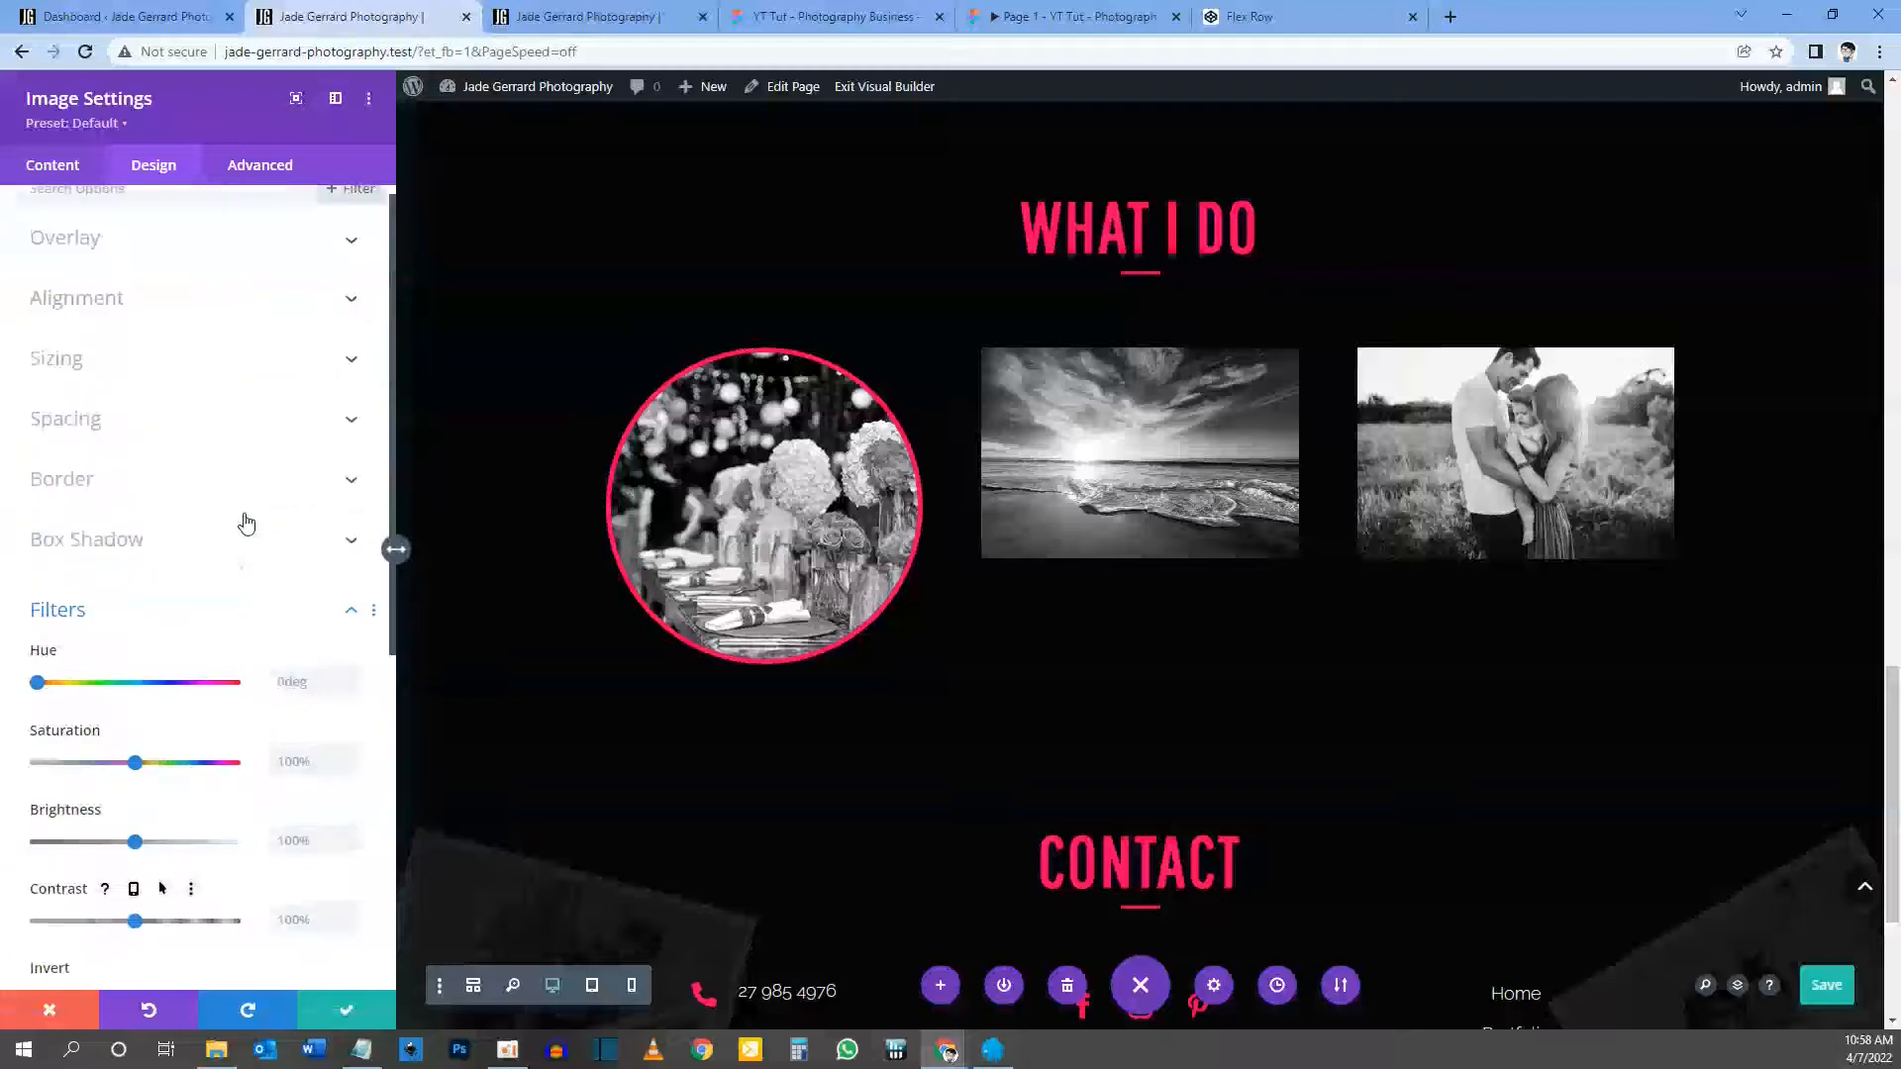
click(130, 486)
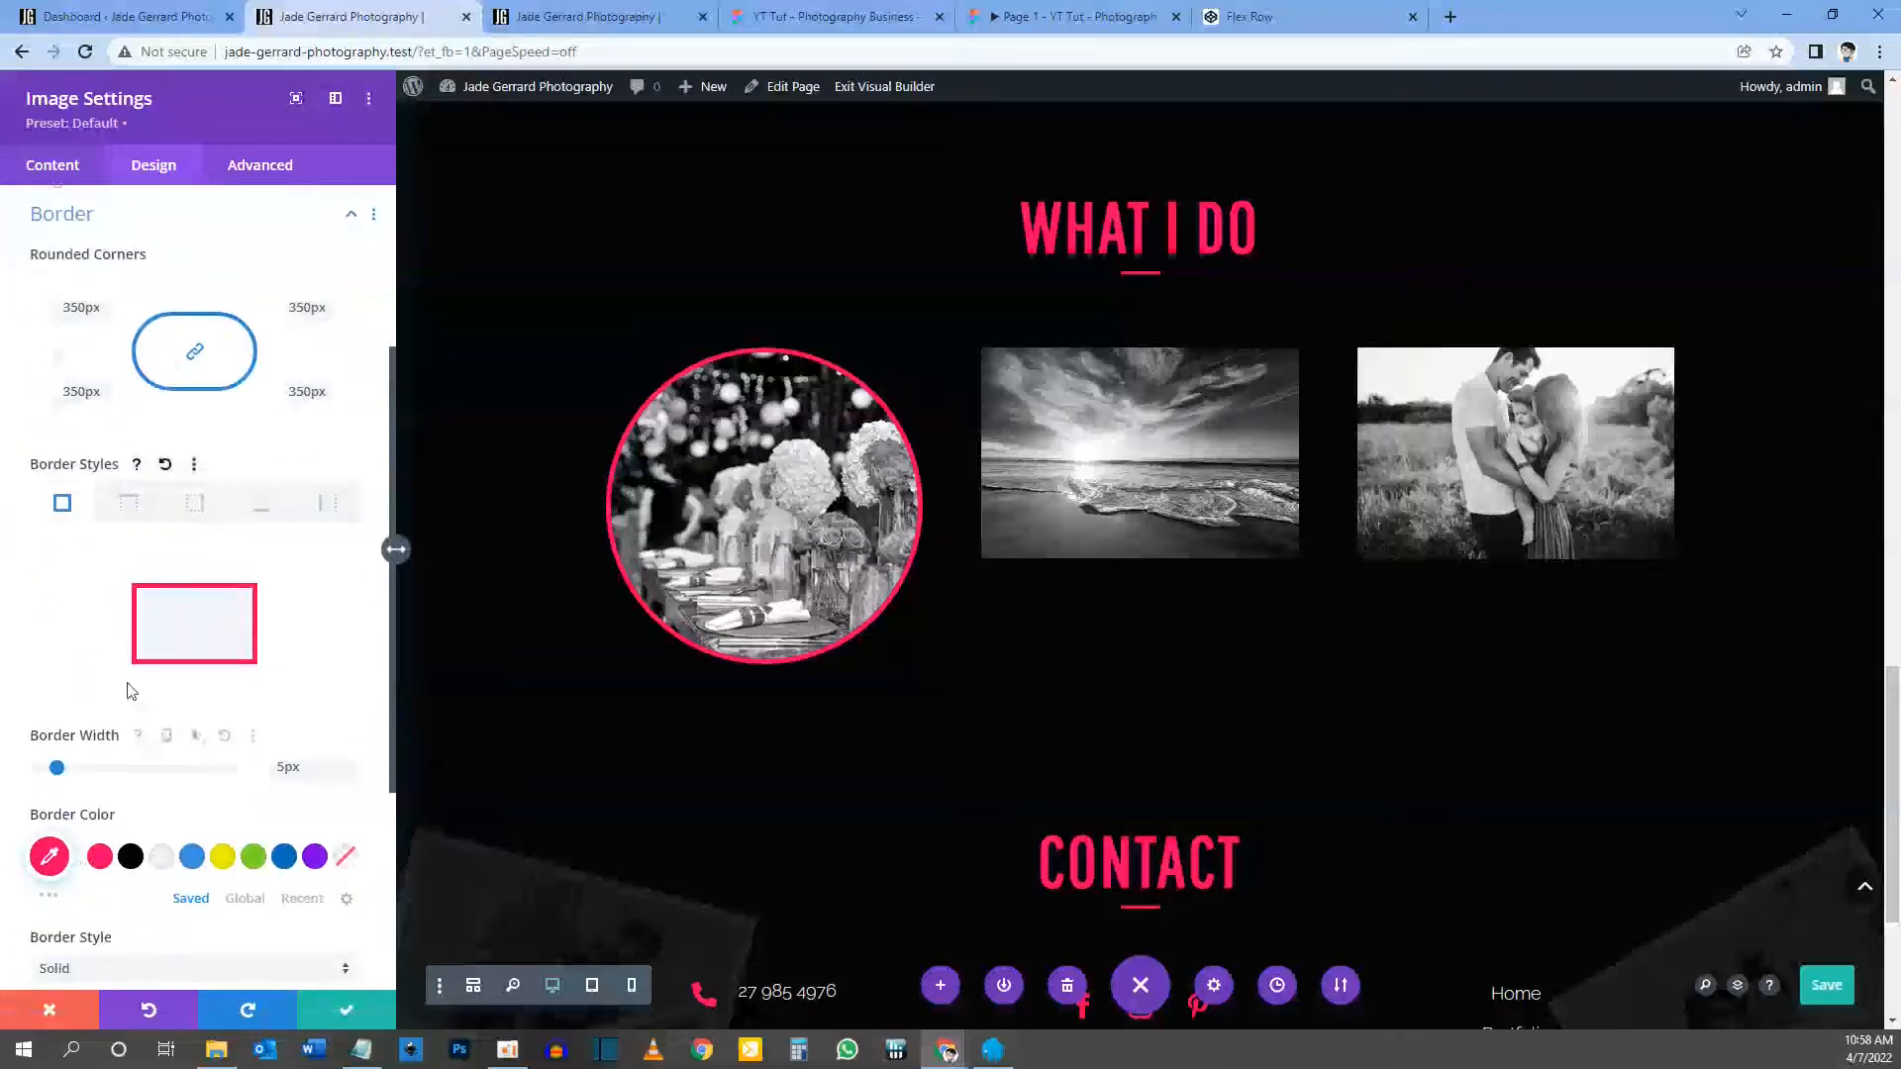
scroll(158, 717, down, 2)
click(50, 658)
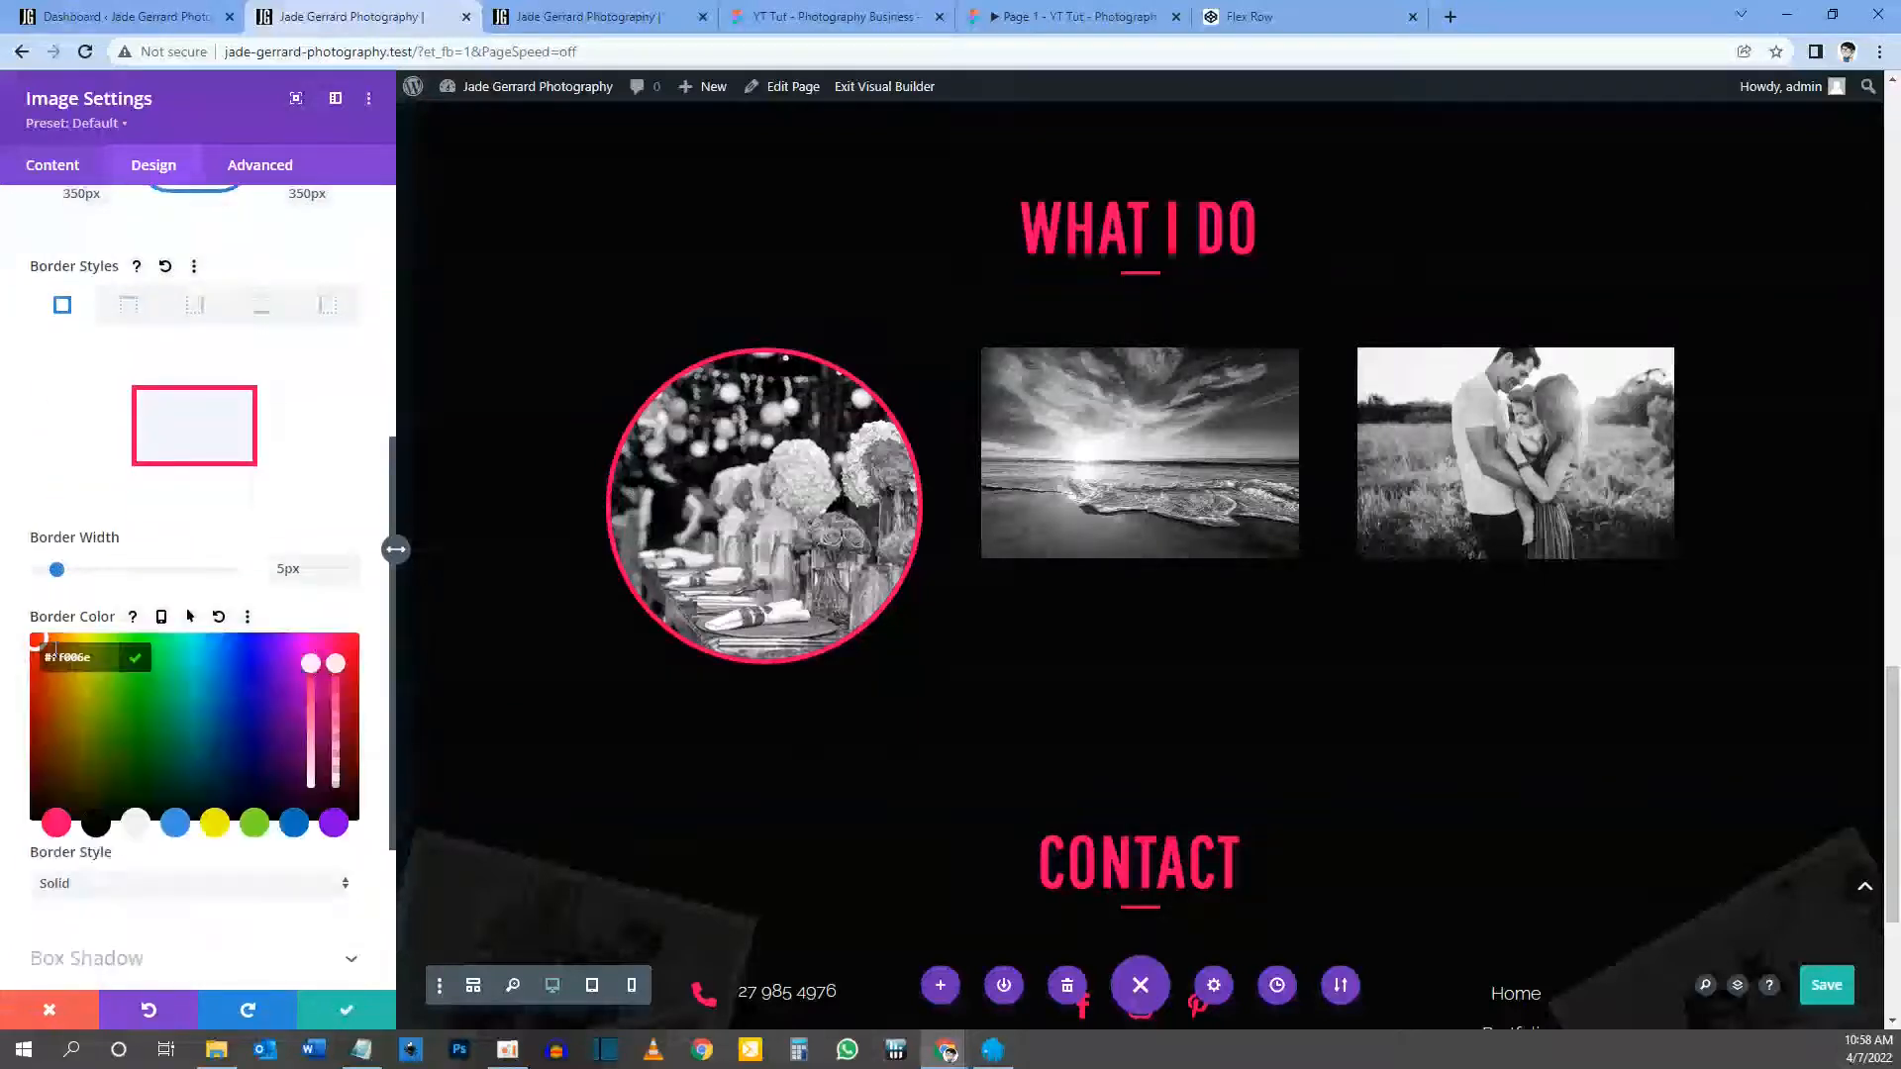
drag(340, 686, 340, 747)
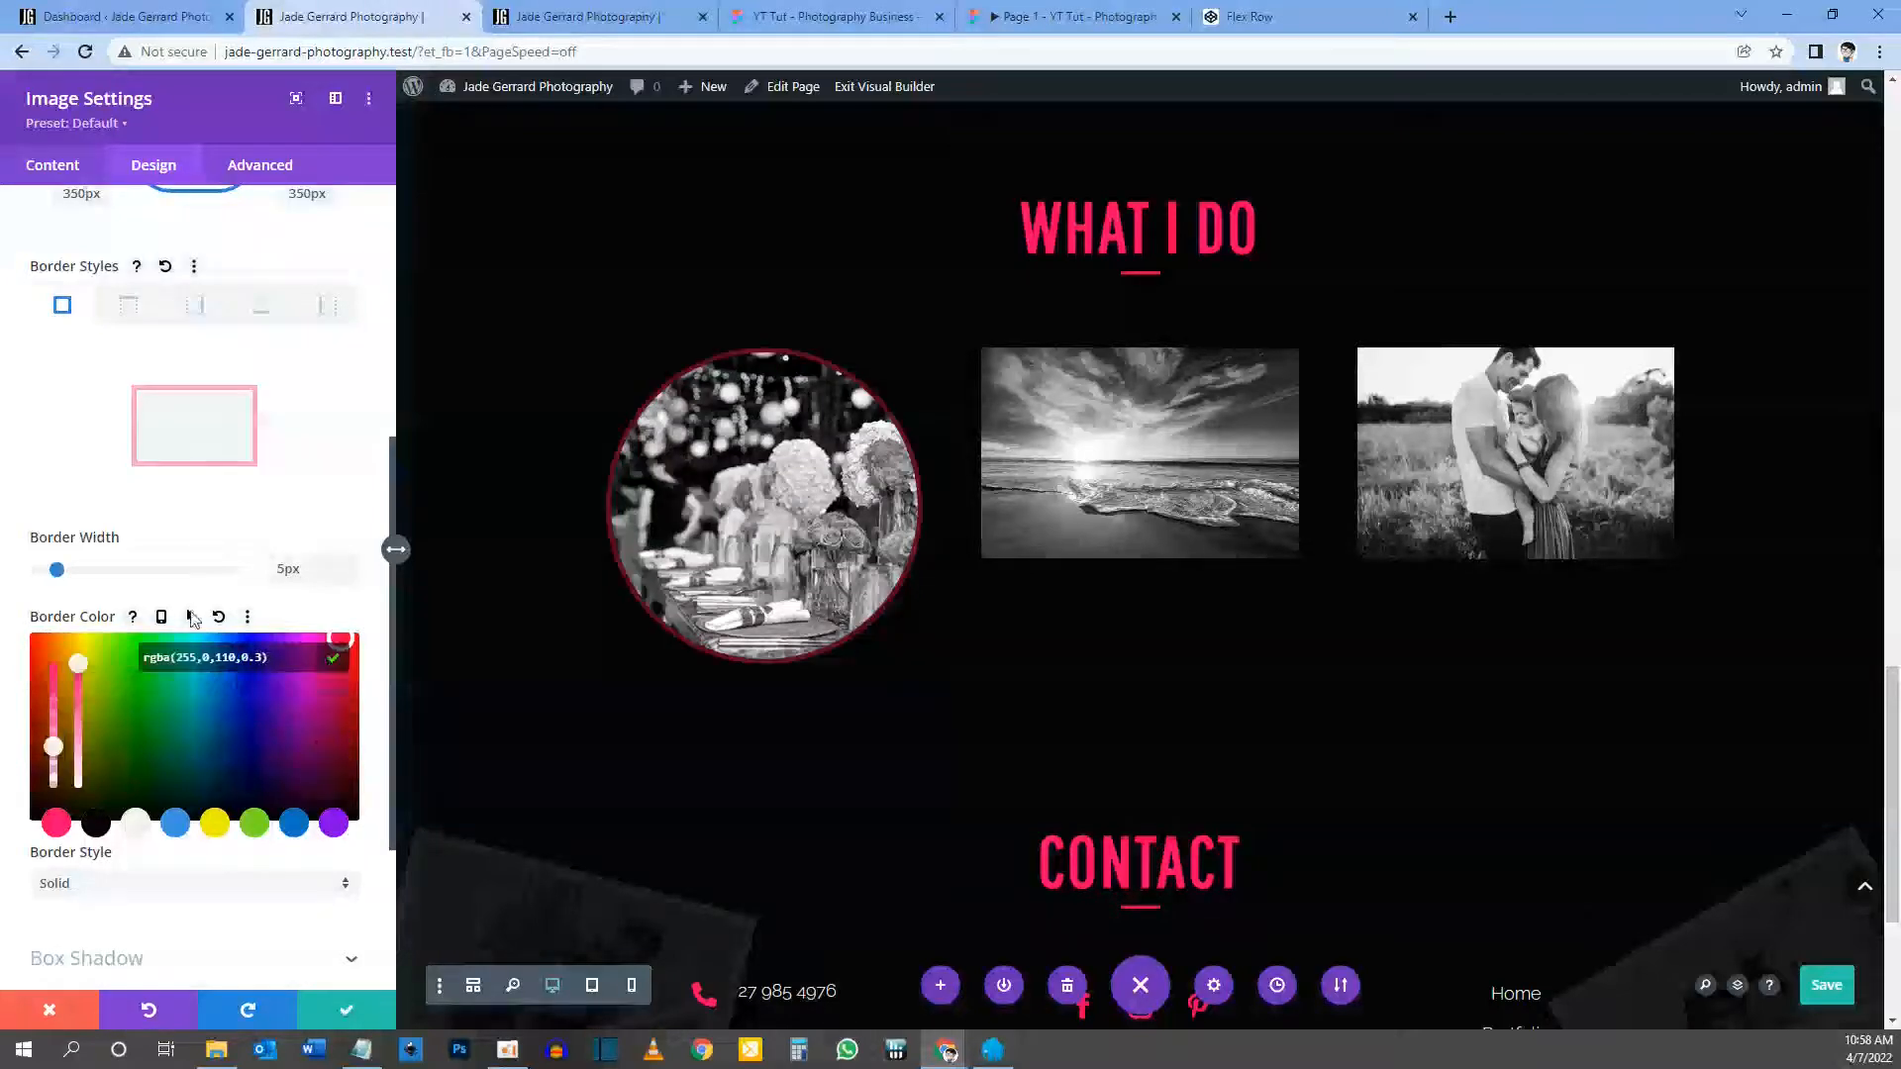
click(193, 619)
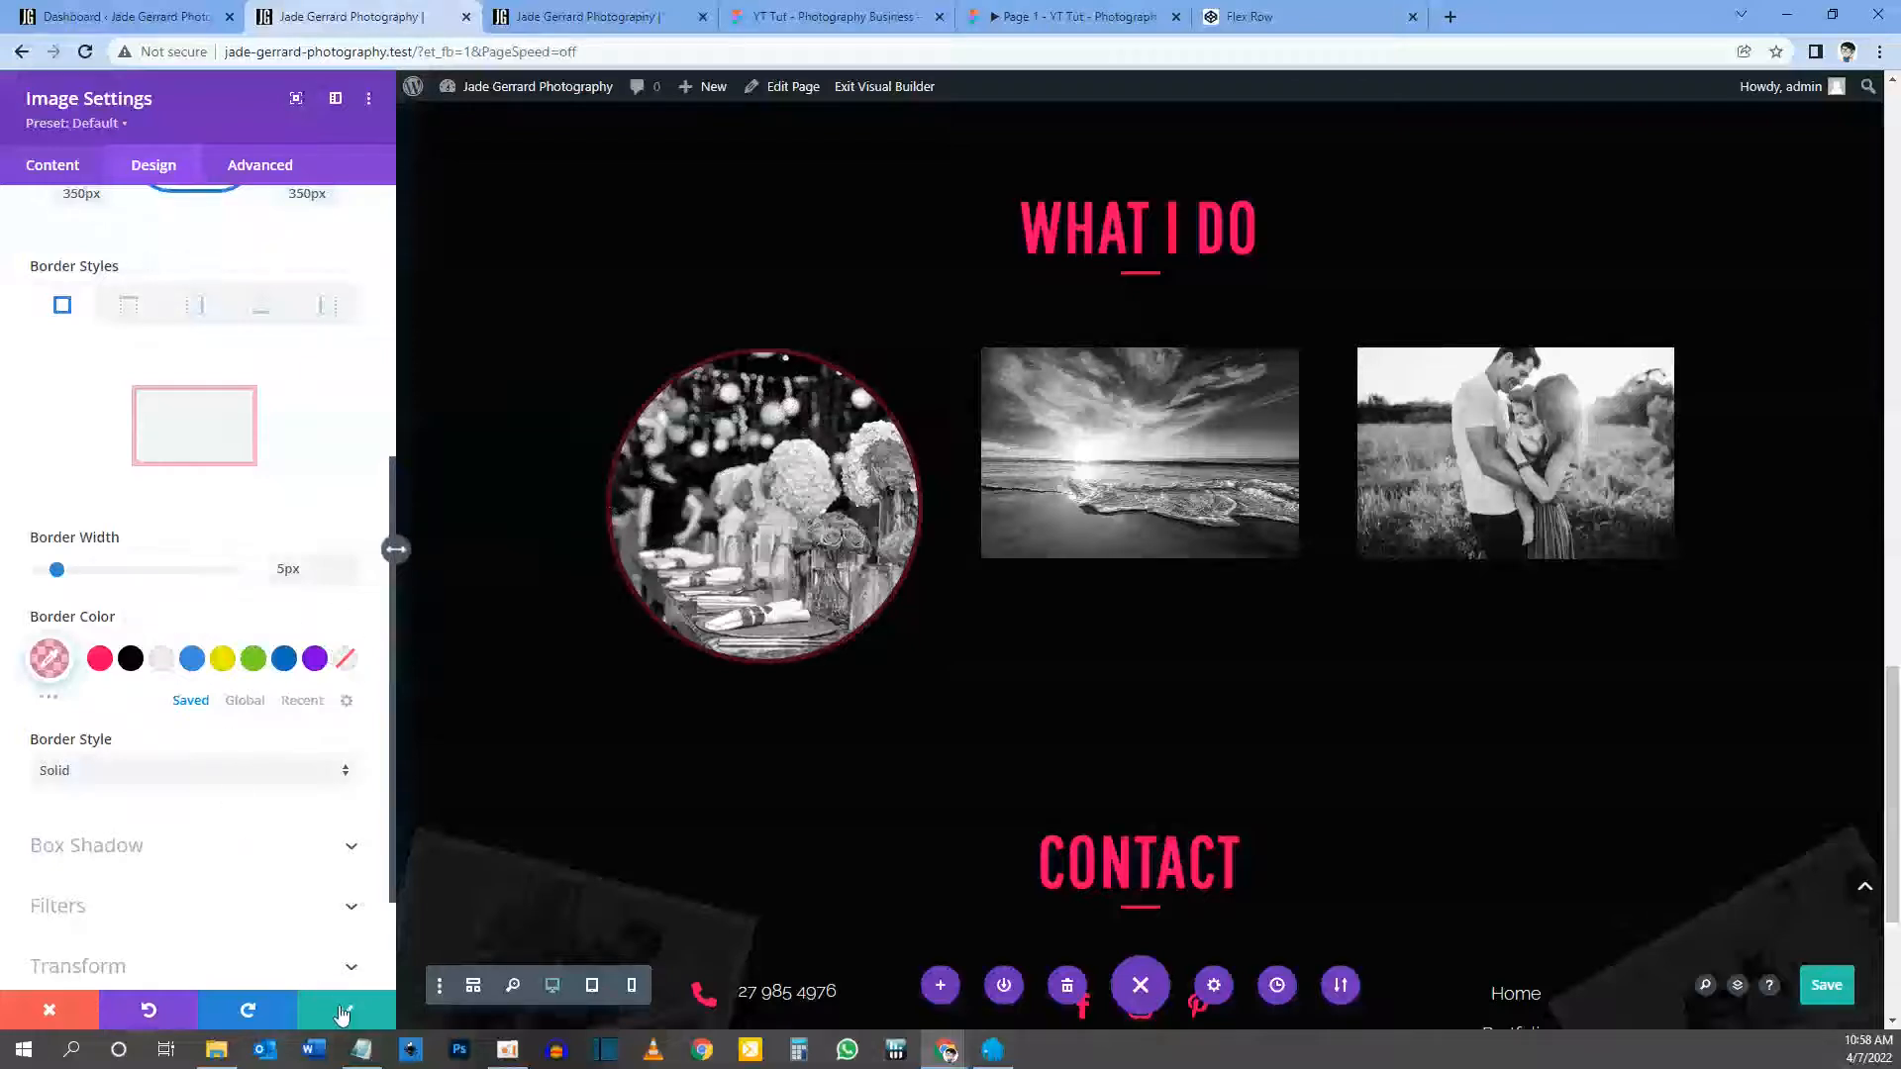
click(342, 1013)
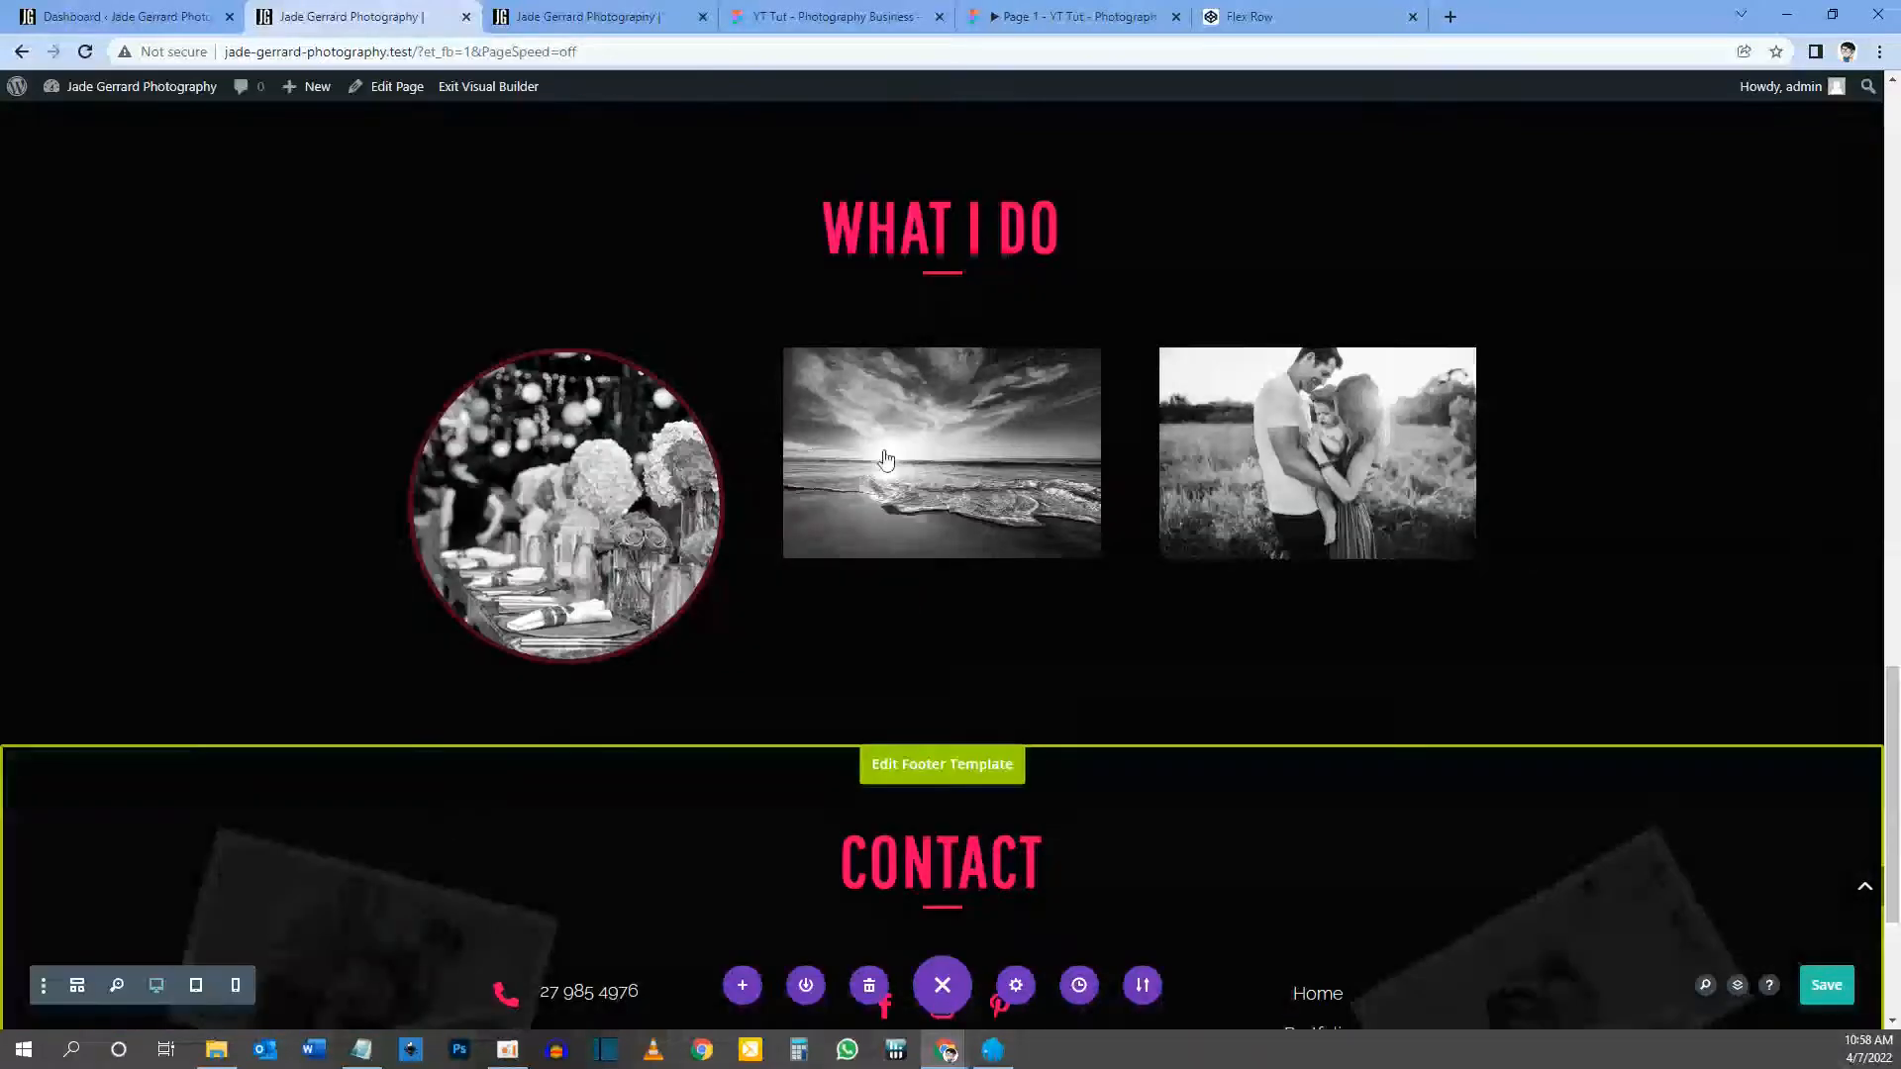
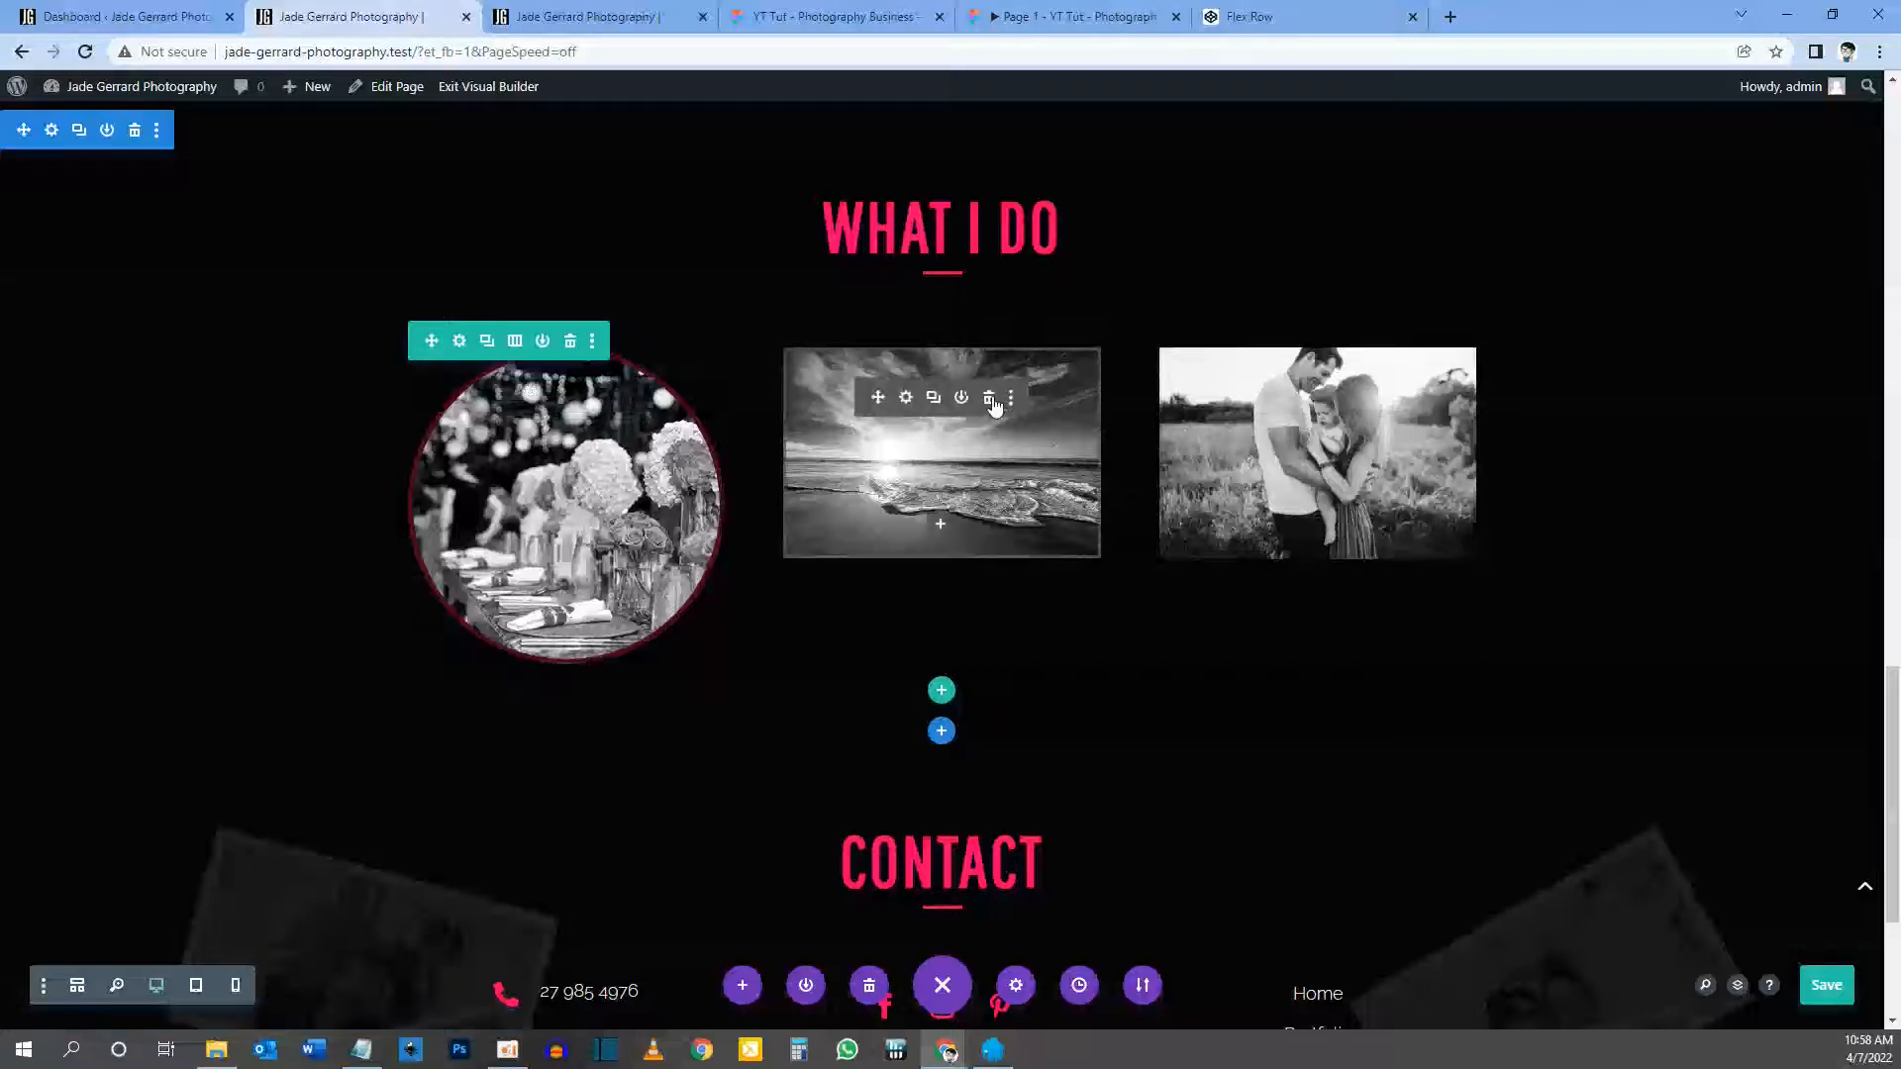
Step: Replace the second- and third-column images in the WHAT I DO row with duplicates of the circular wedding image
click(985, 396)
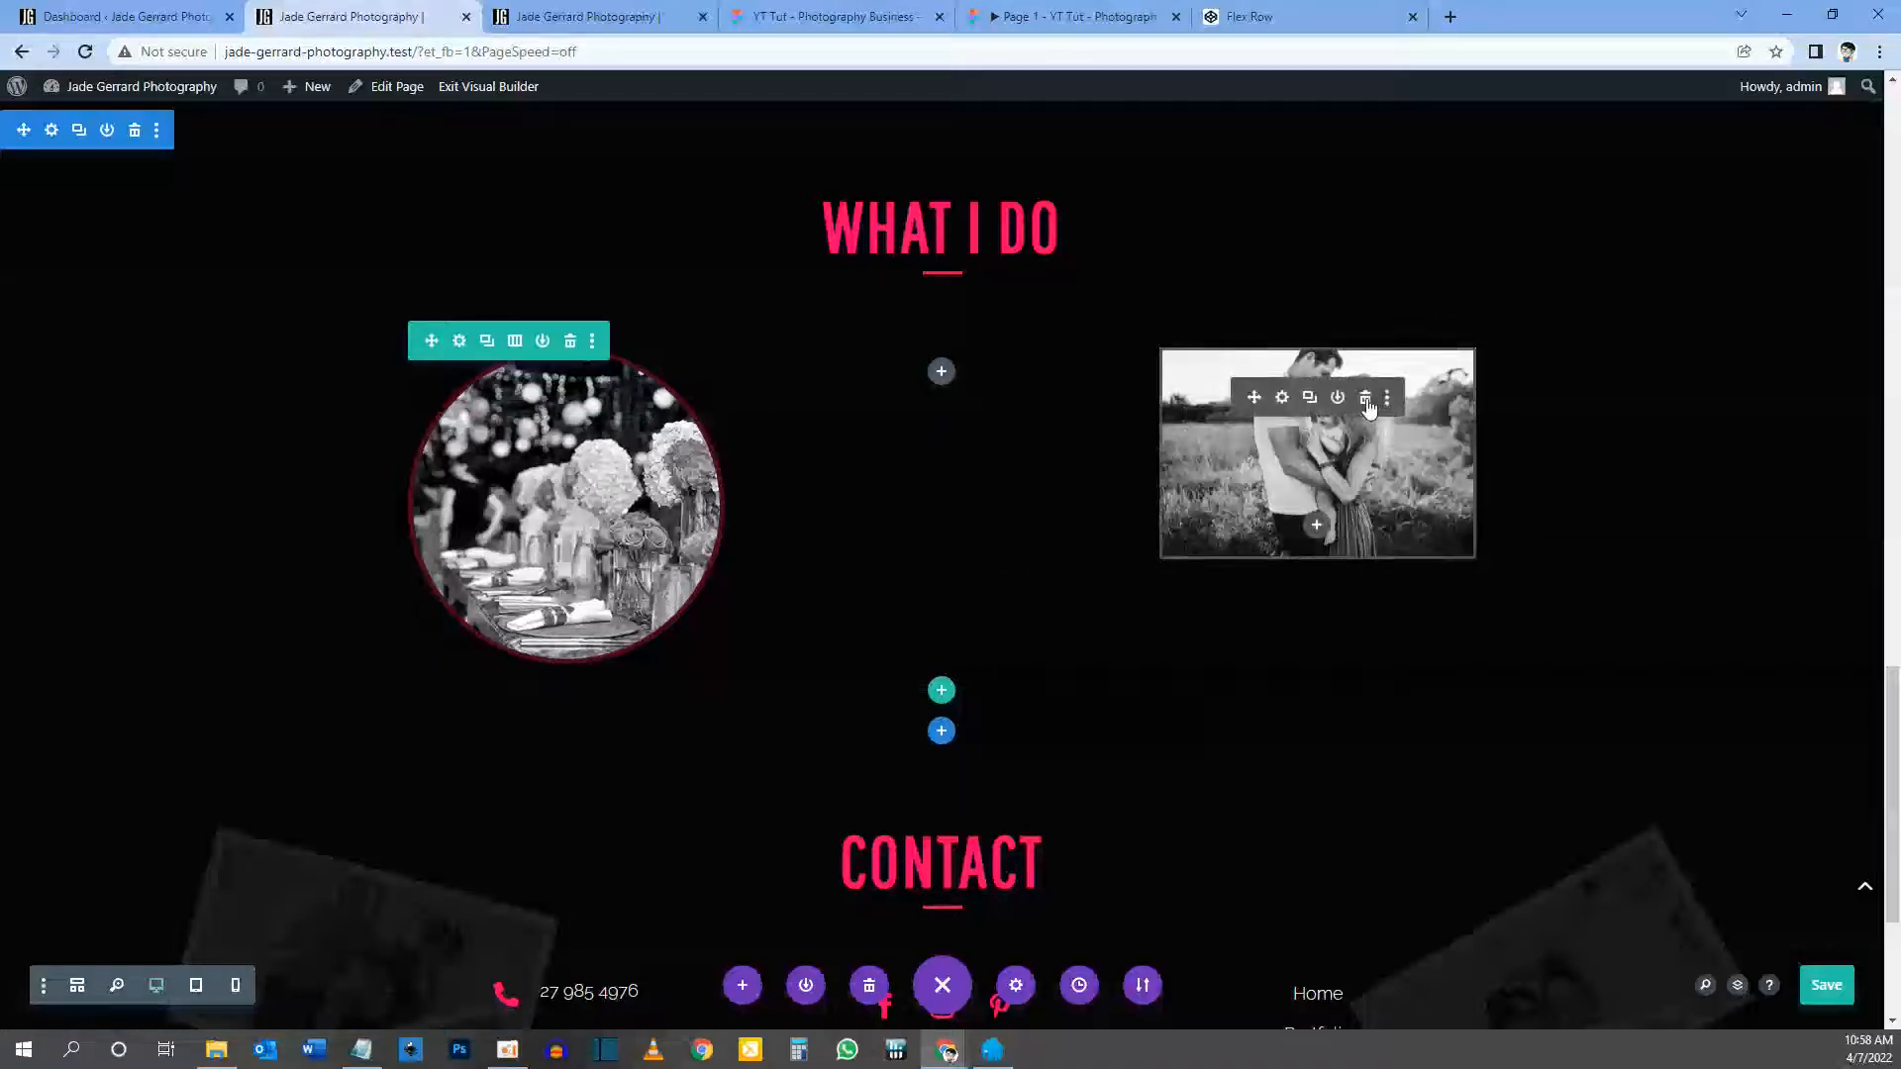
click(1367, 398)
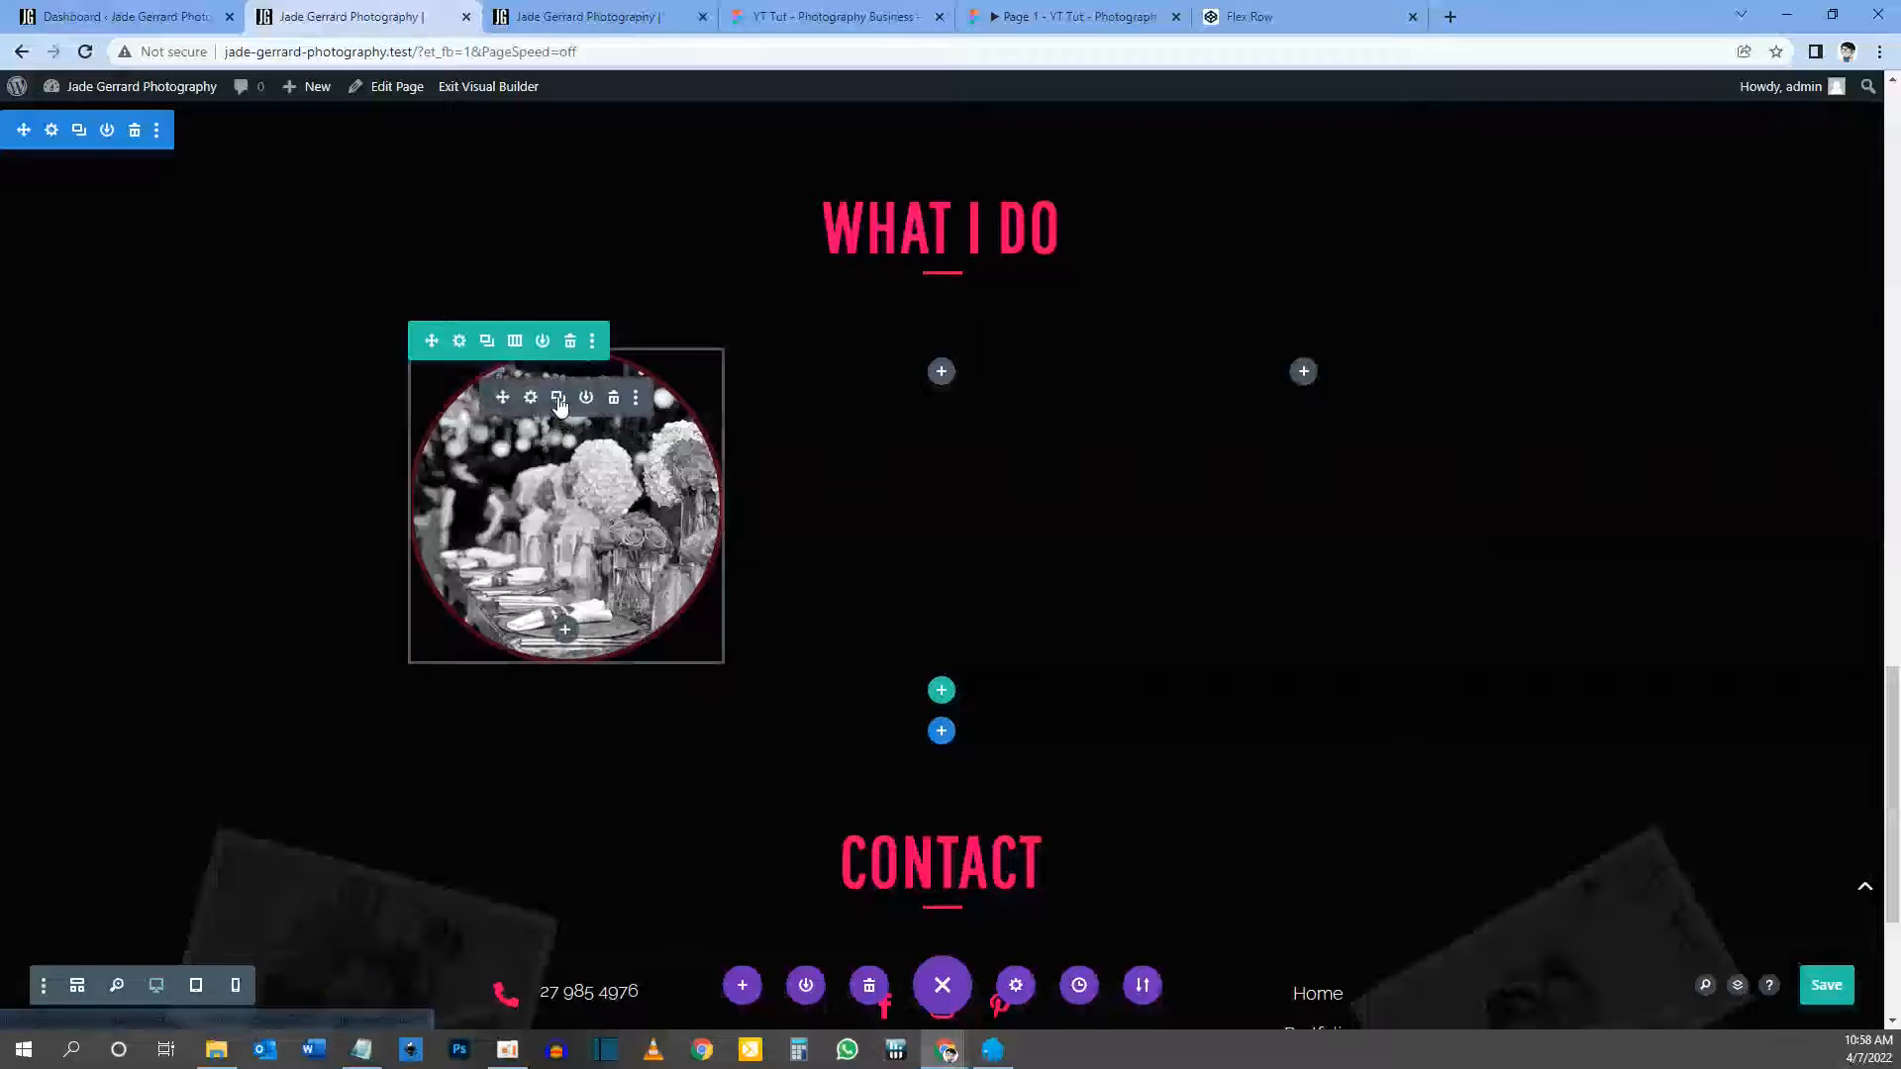
click(558, 398)
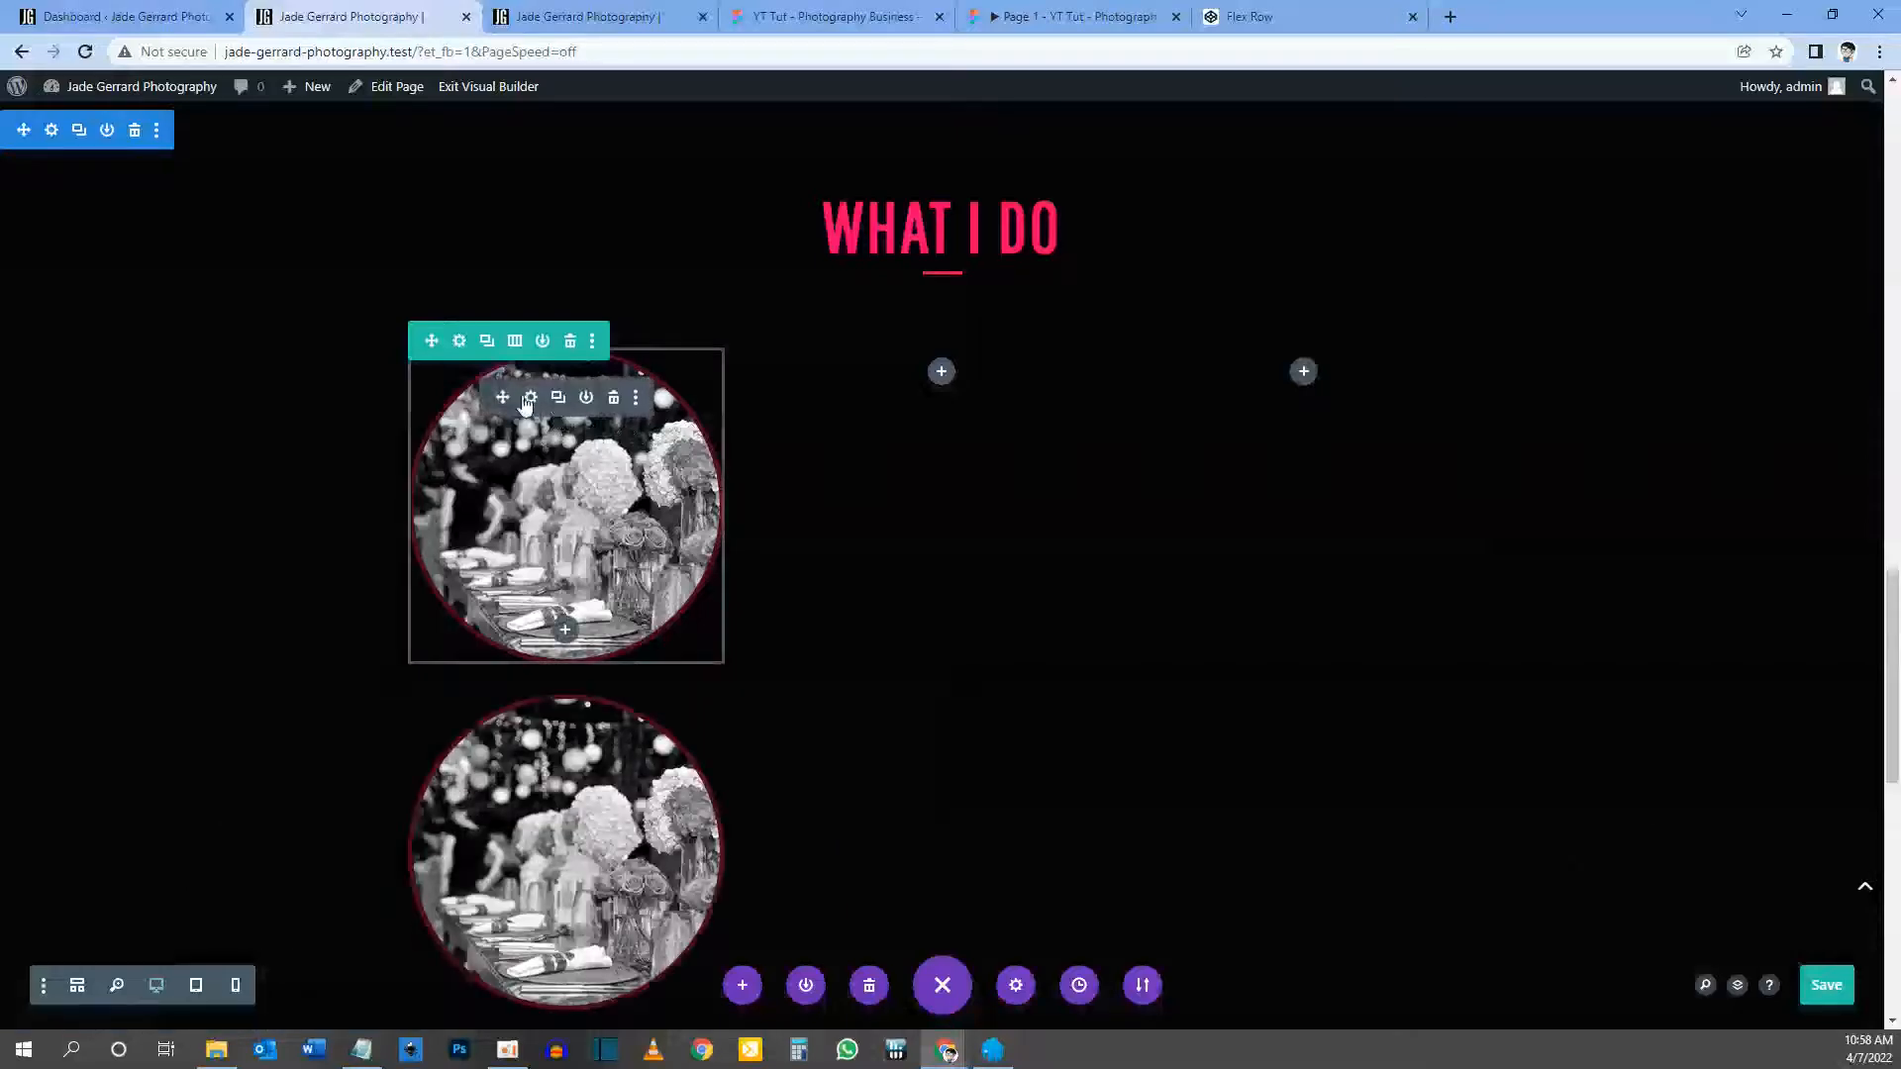
drag(657, 399, 942, 342)
drag(528, 377, 1297, 327)
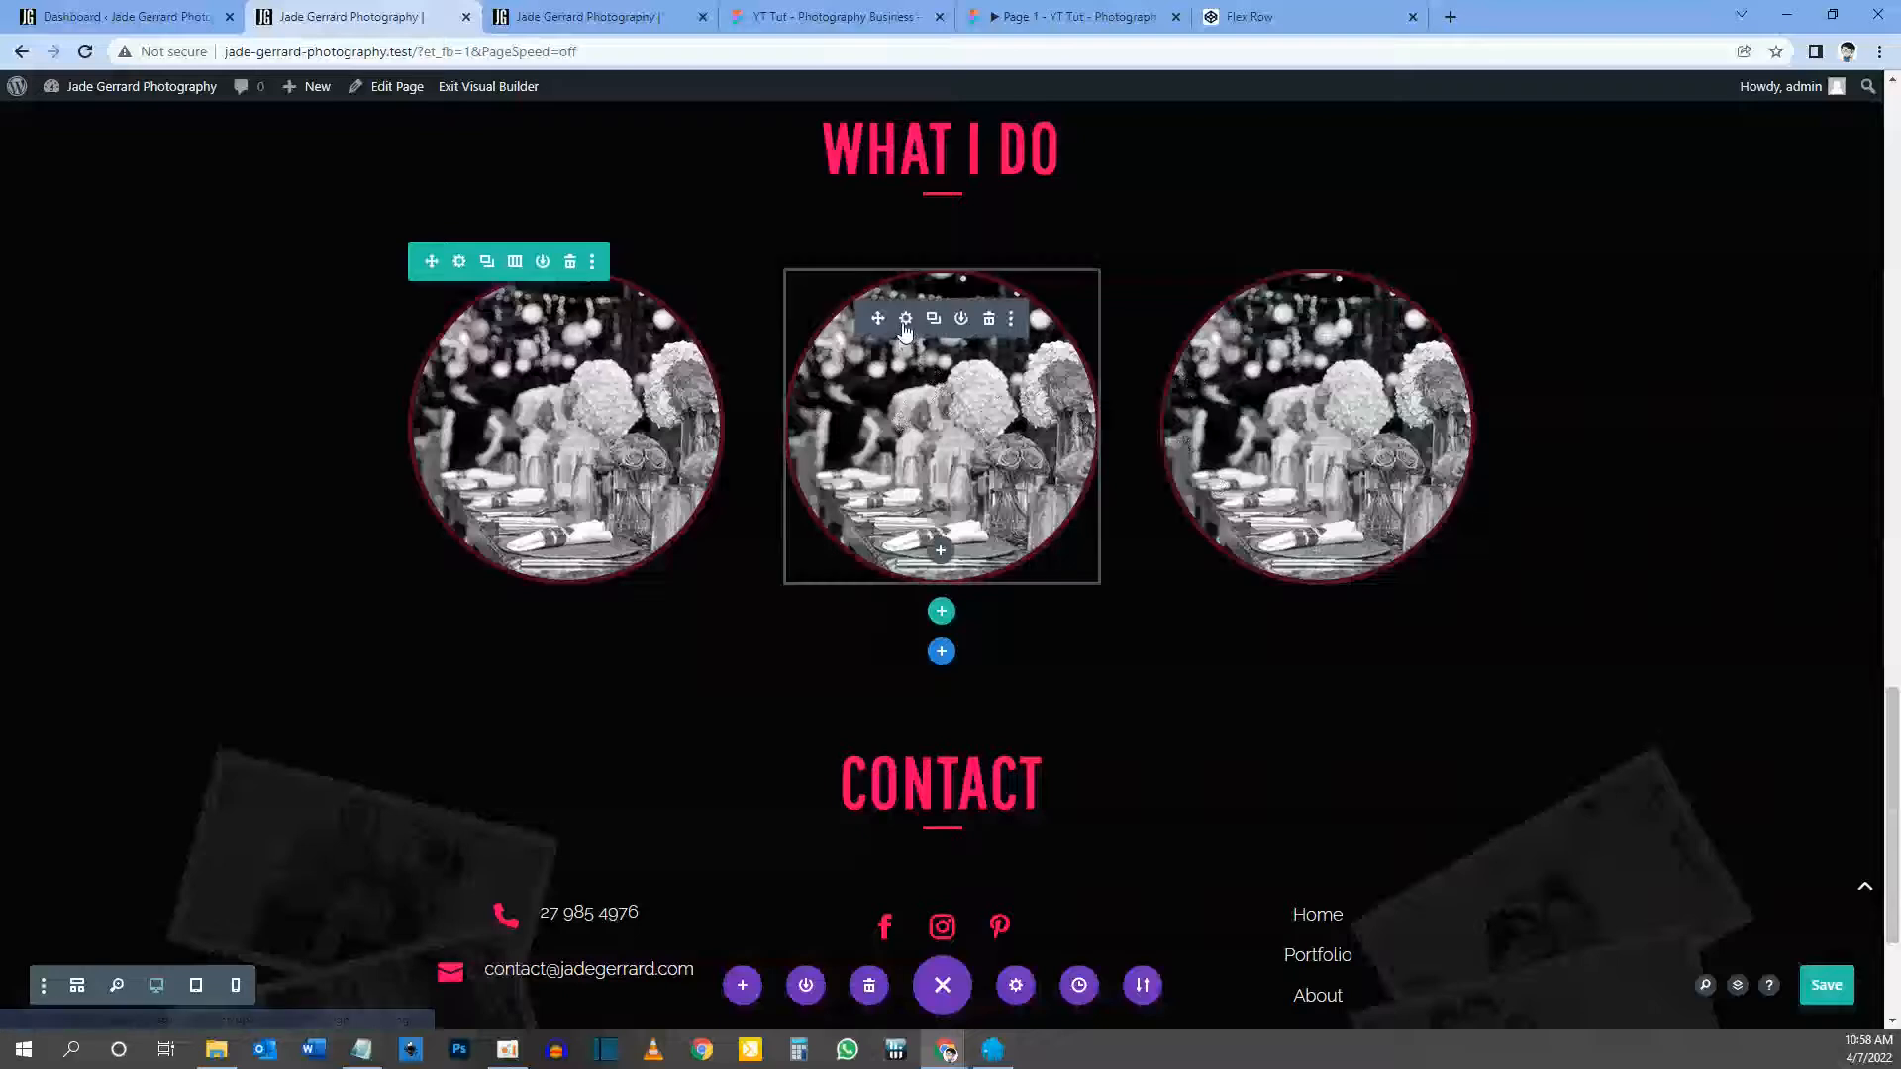
Step: Change the middle circle's image to figma-landscape.jpg from the media library and save the image settings
click(905, 317)
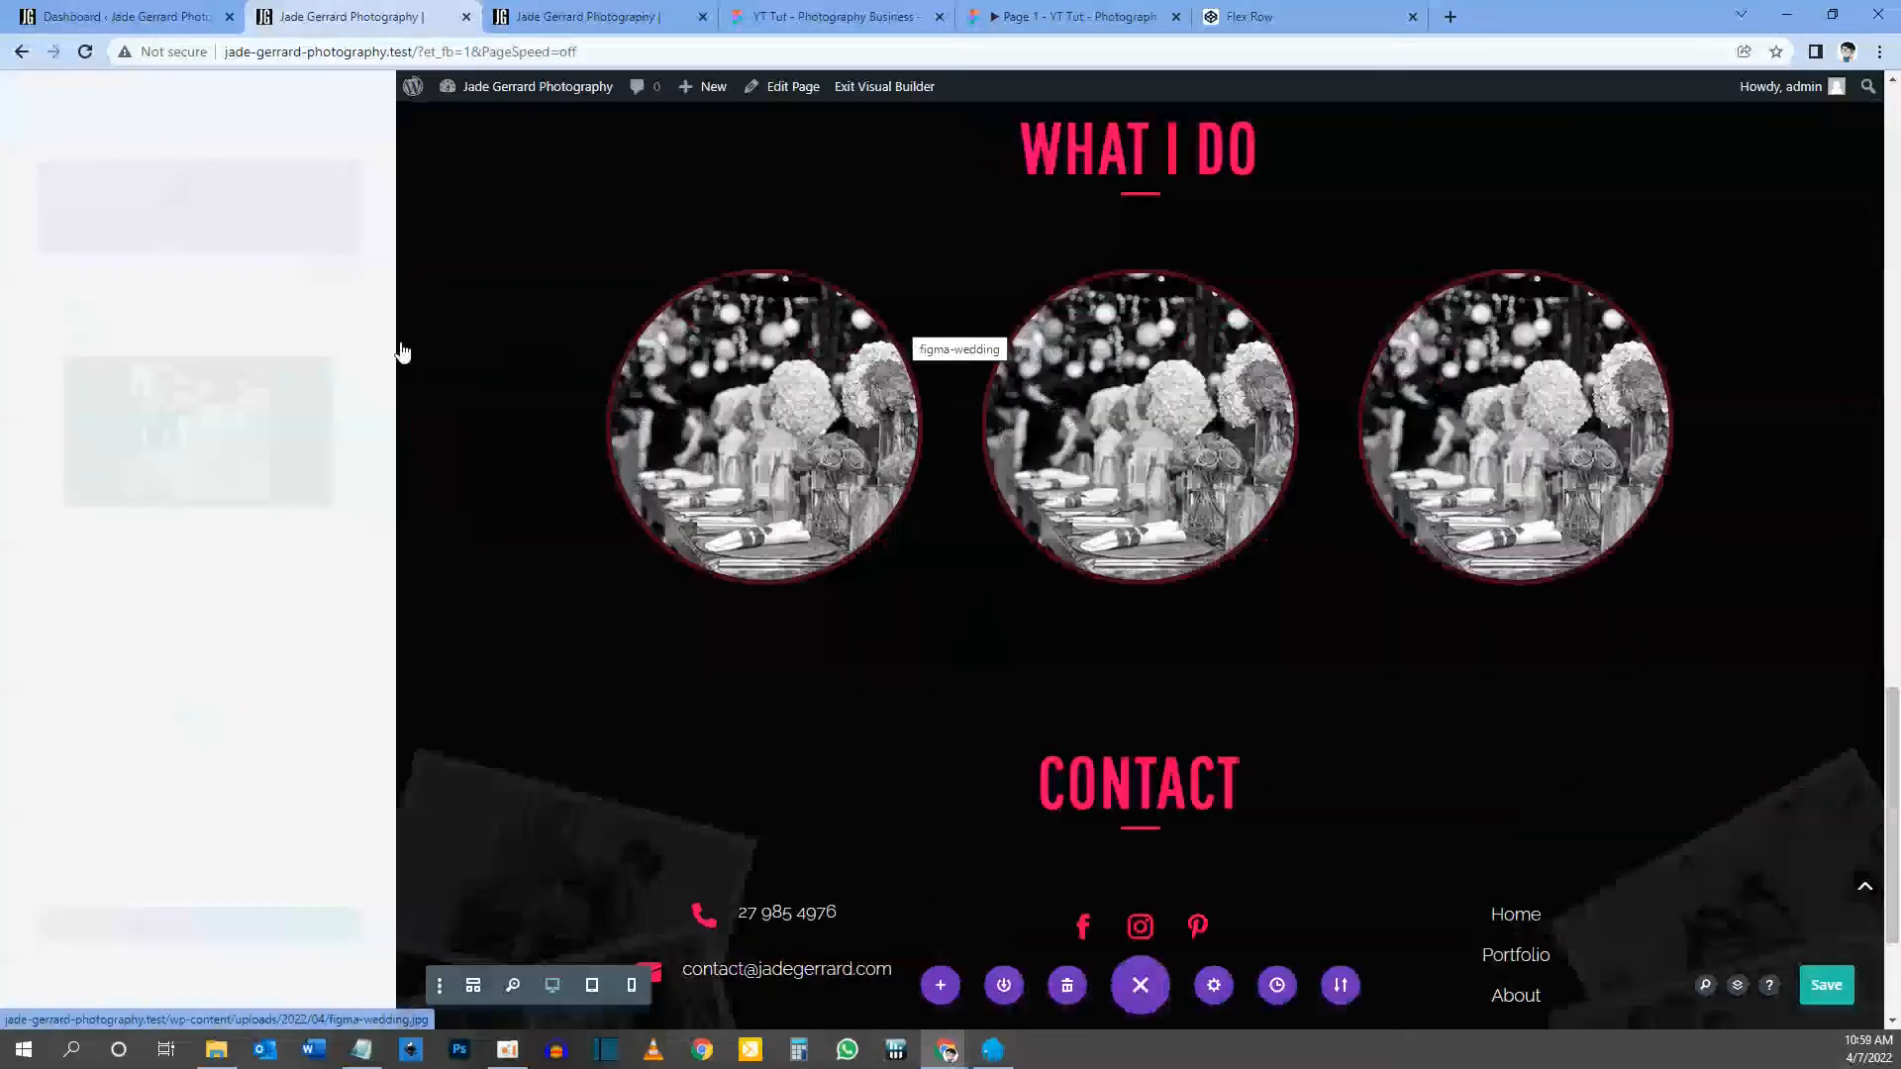
click(220, 382)
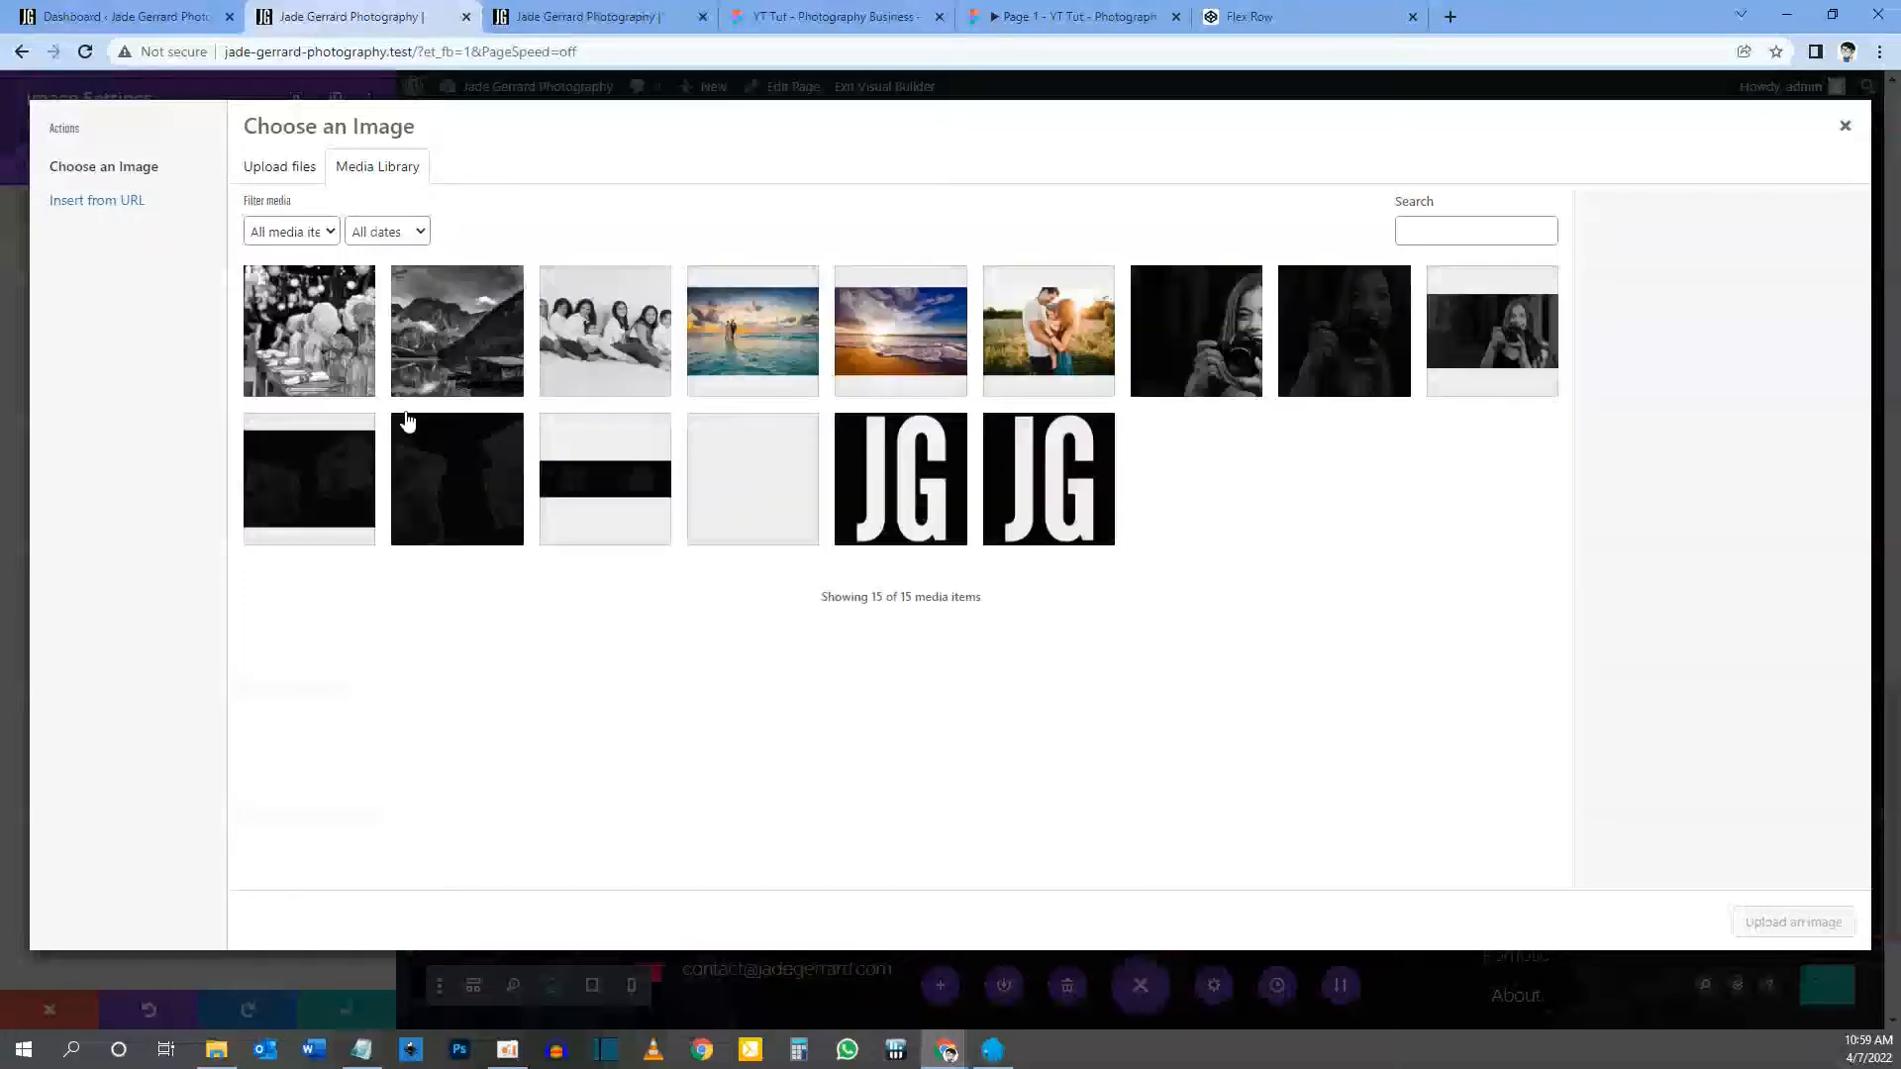
click(416, 356)
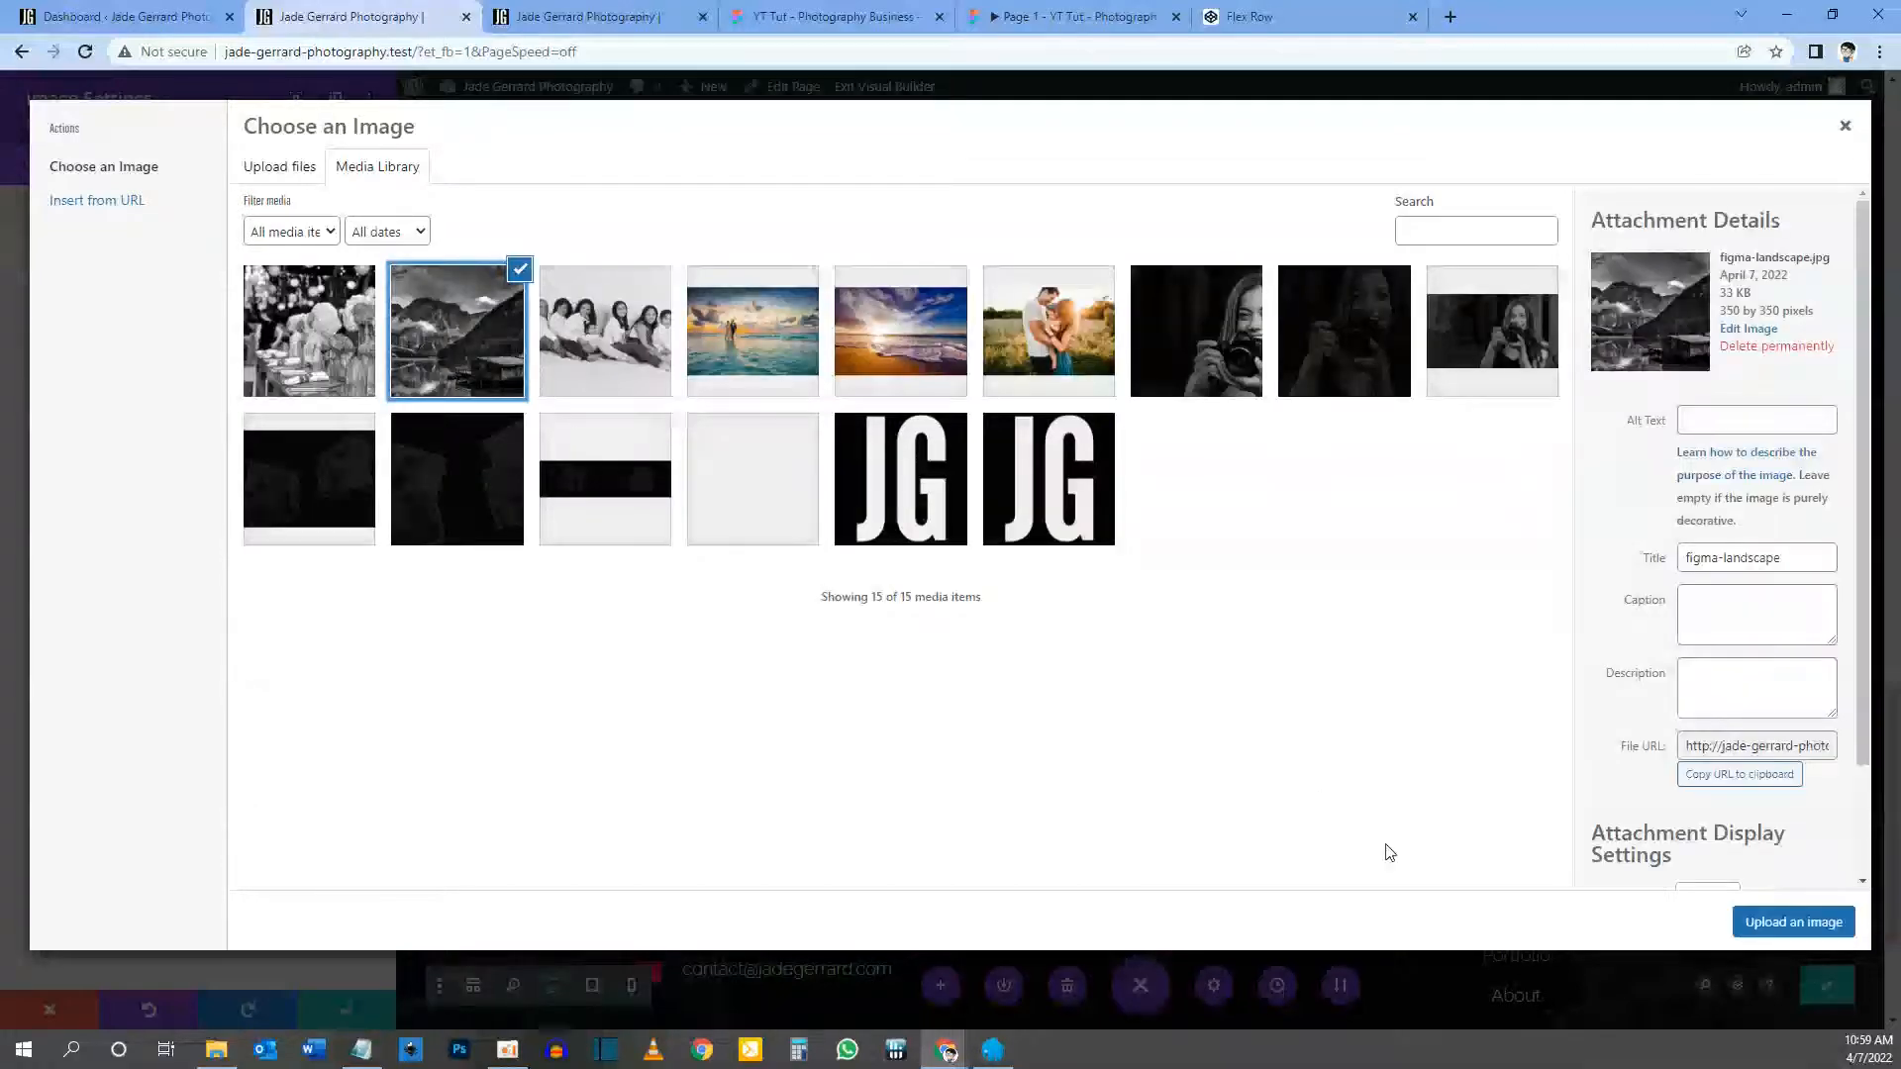
click(1784, 921)
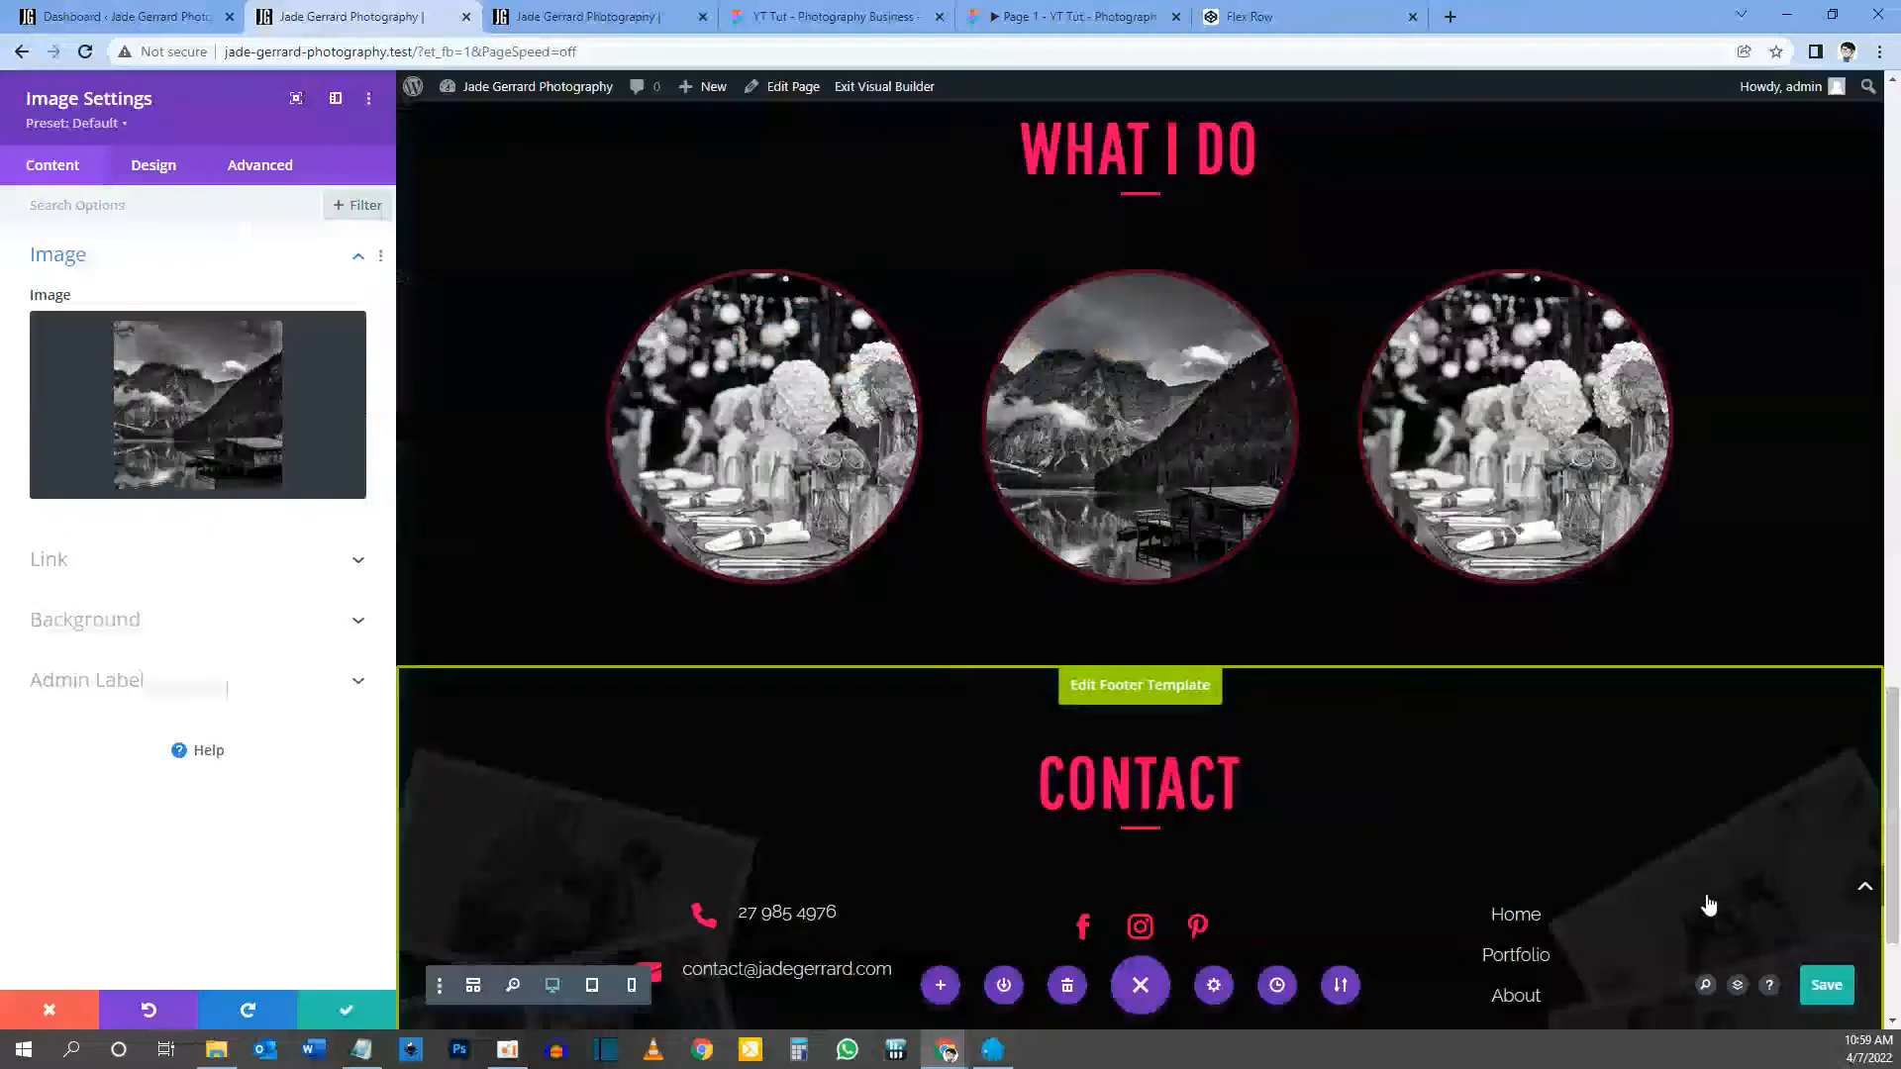
click(353, 1009)
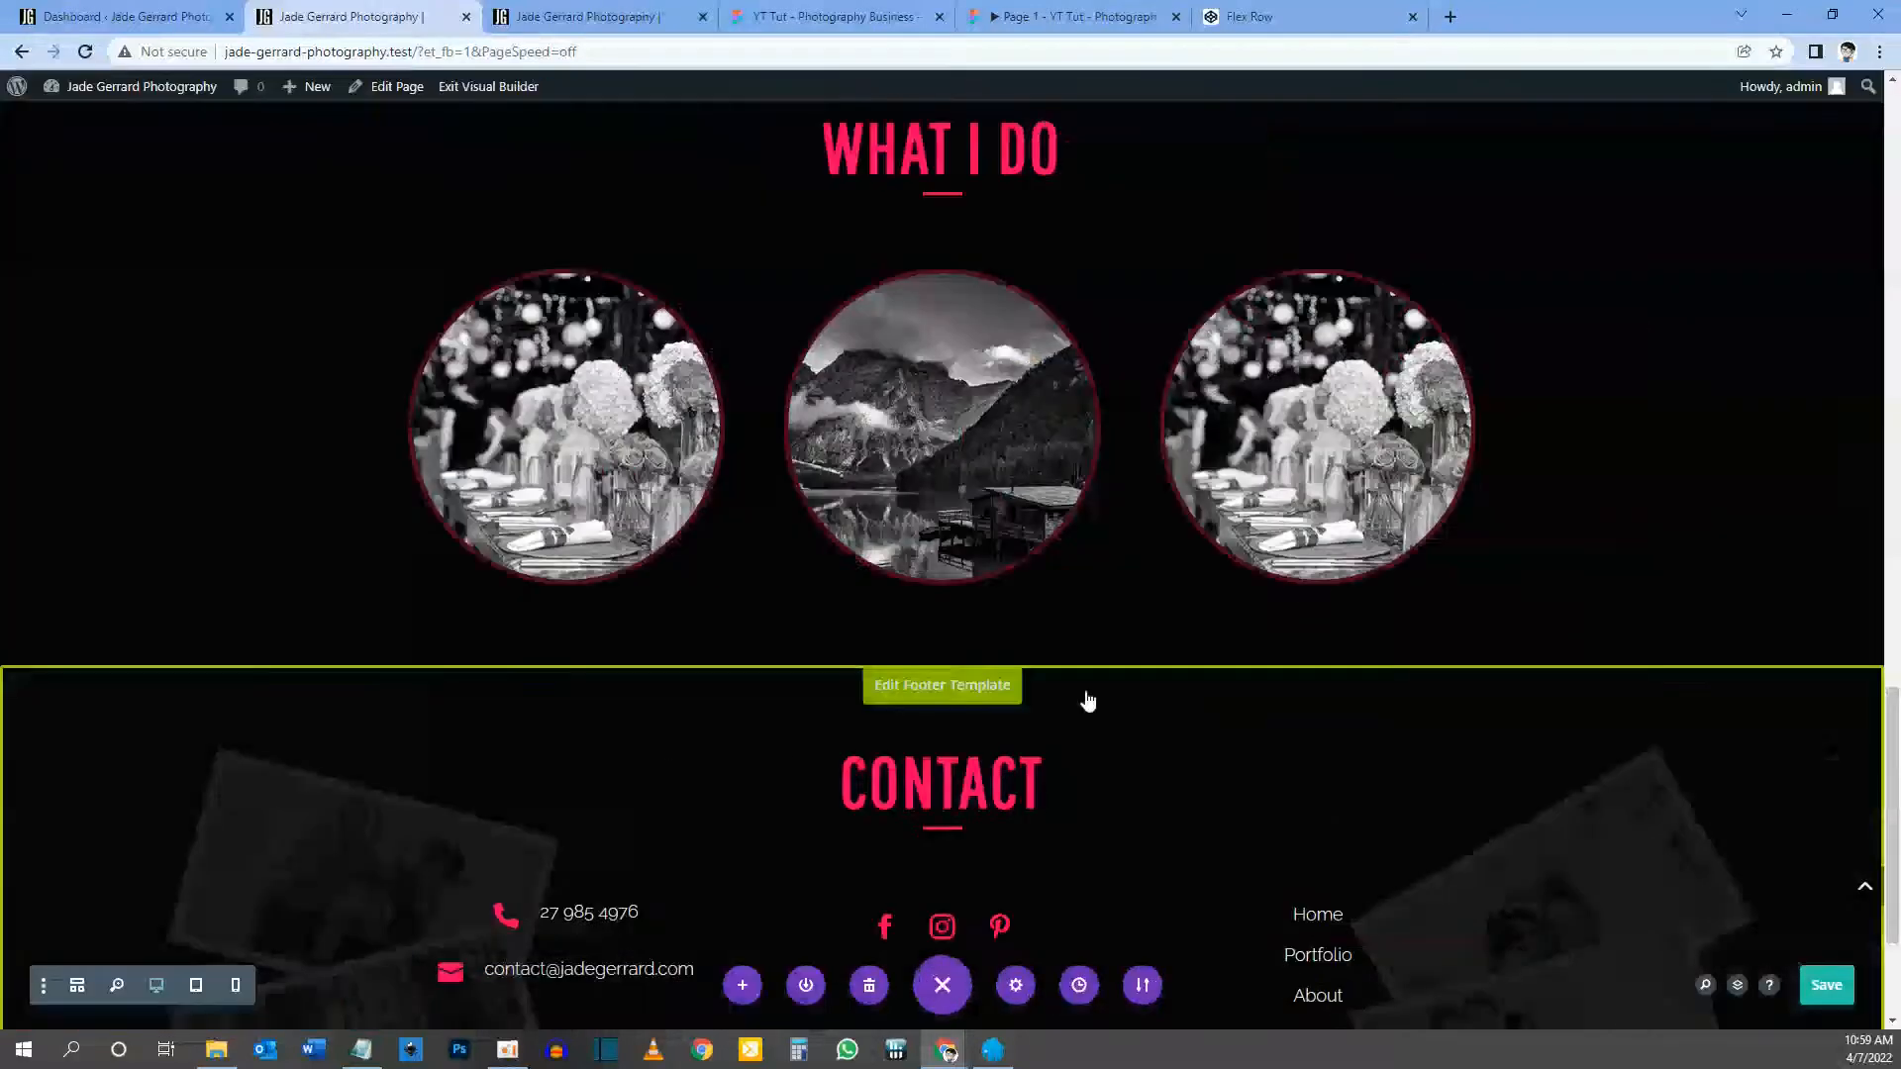
Step: Change the third circle's image to figma-family.jpg and save it after checking the WHAT I DO section in the Figma prototype
click(1274, 320)
click(203, 431)
click(597, 347)
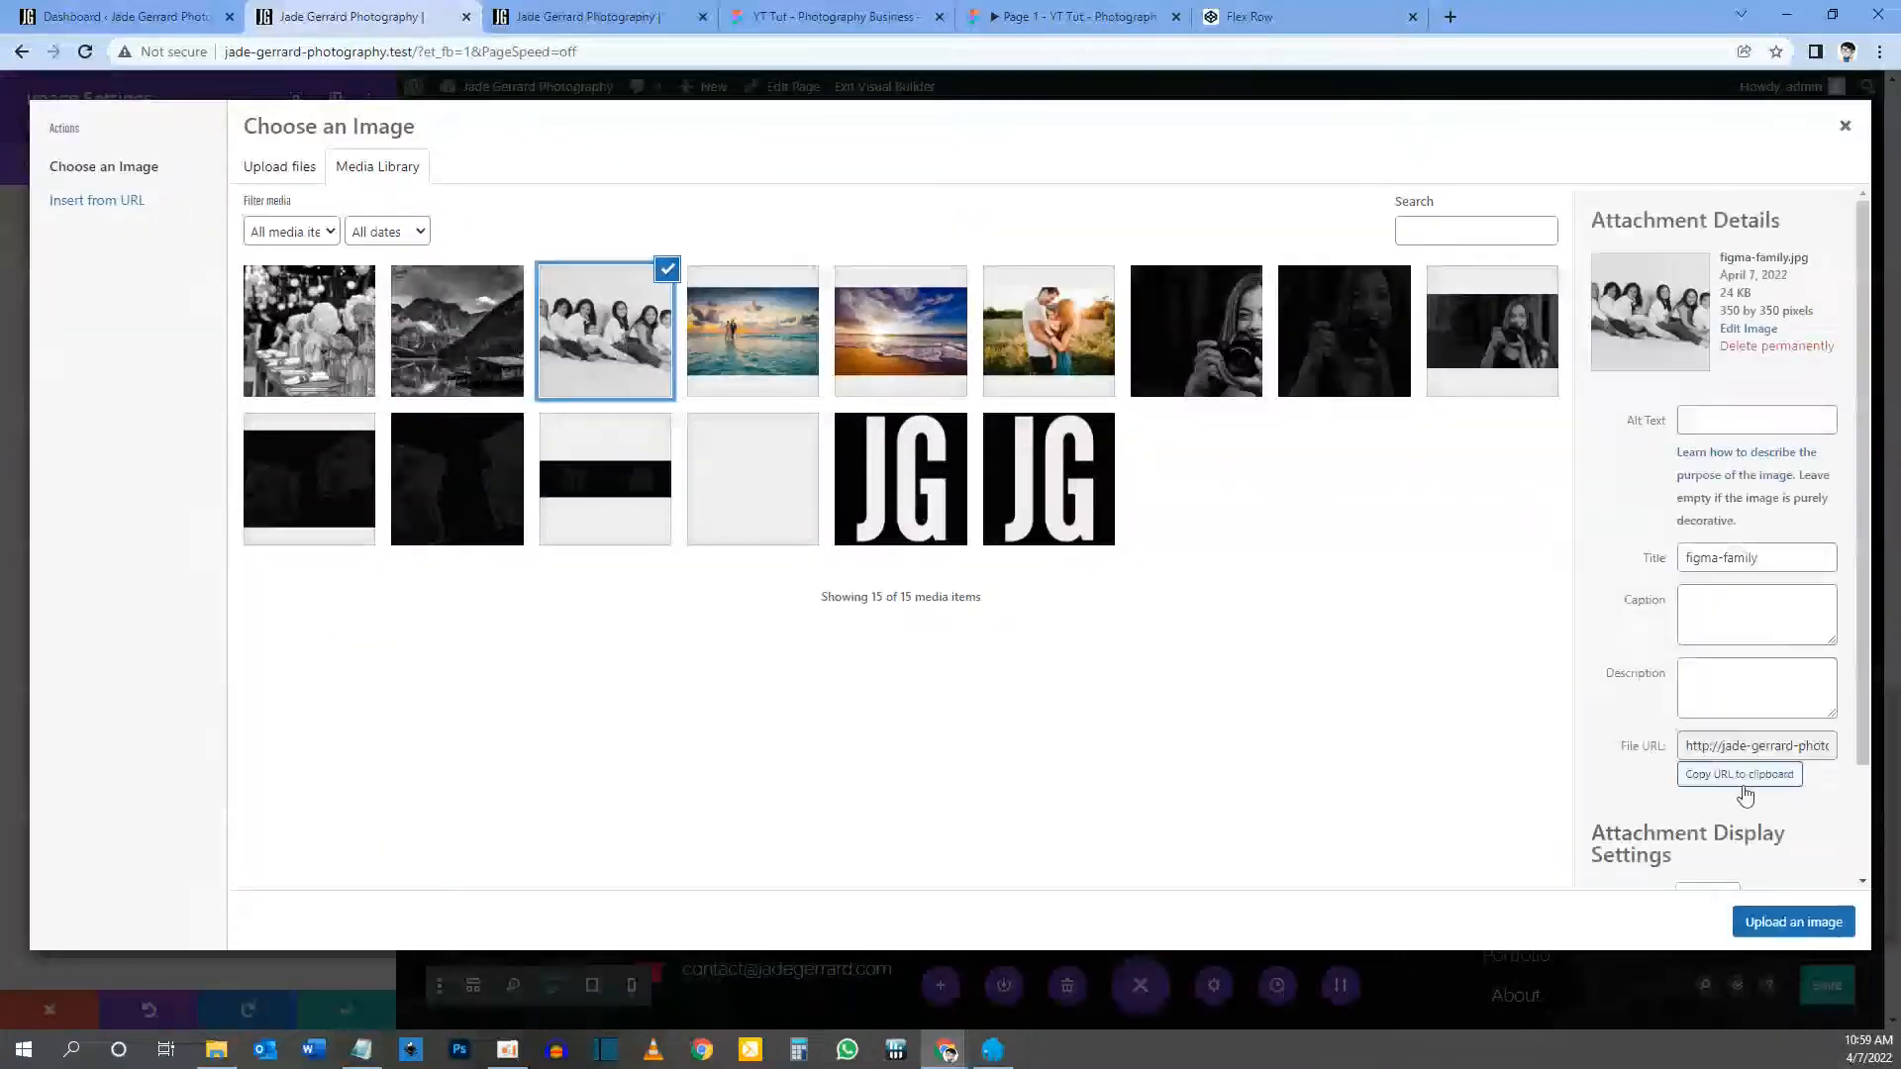
click(1793, 922)
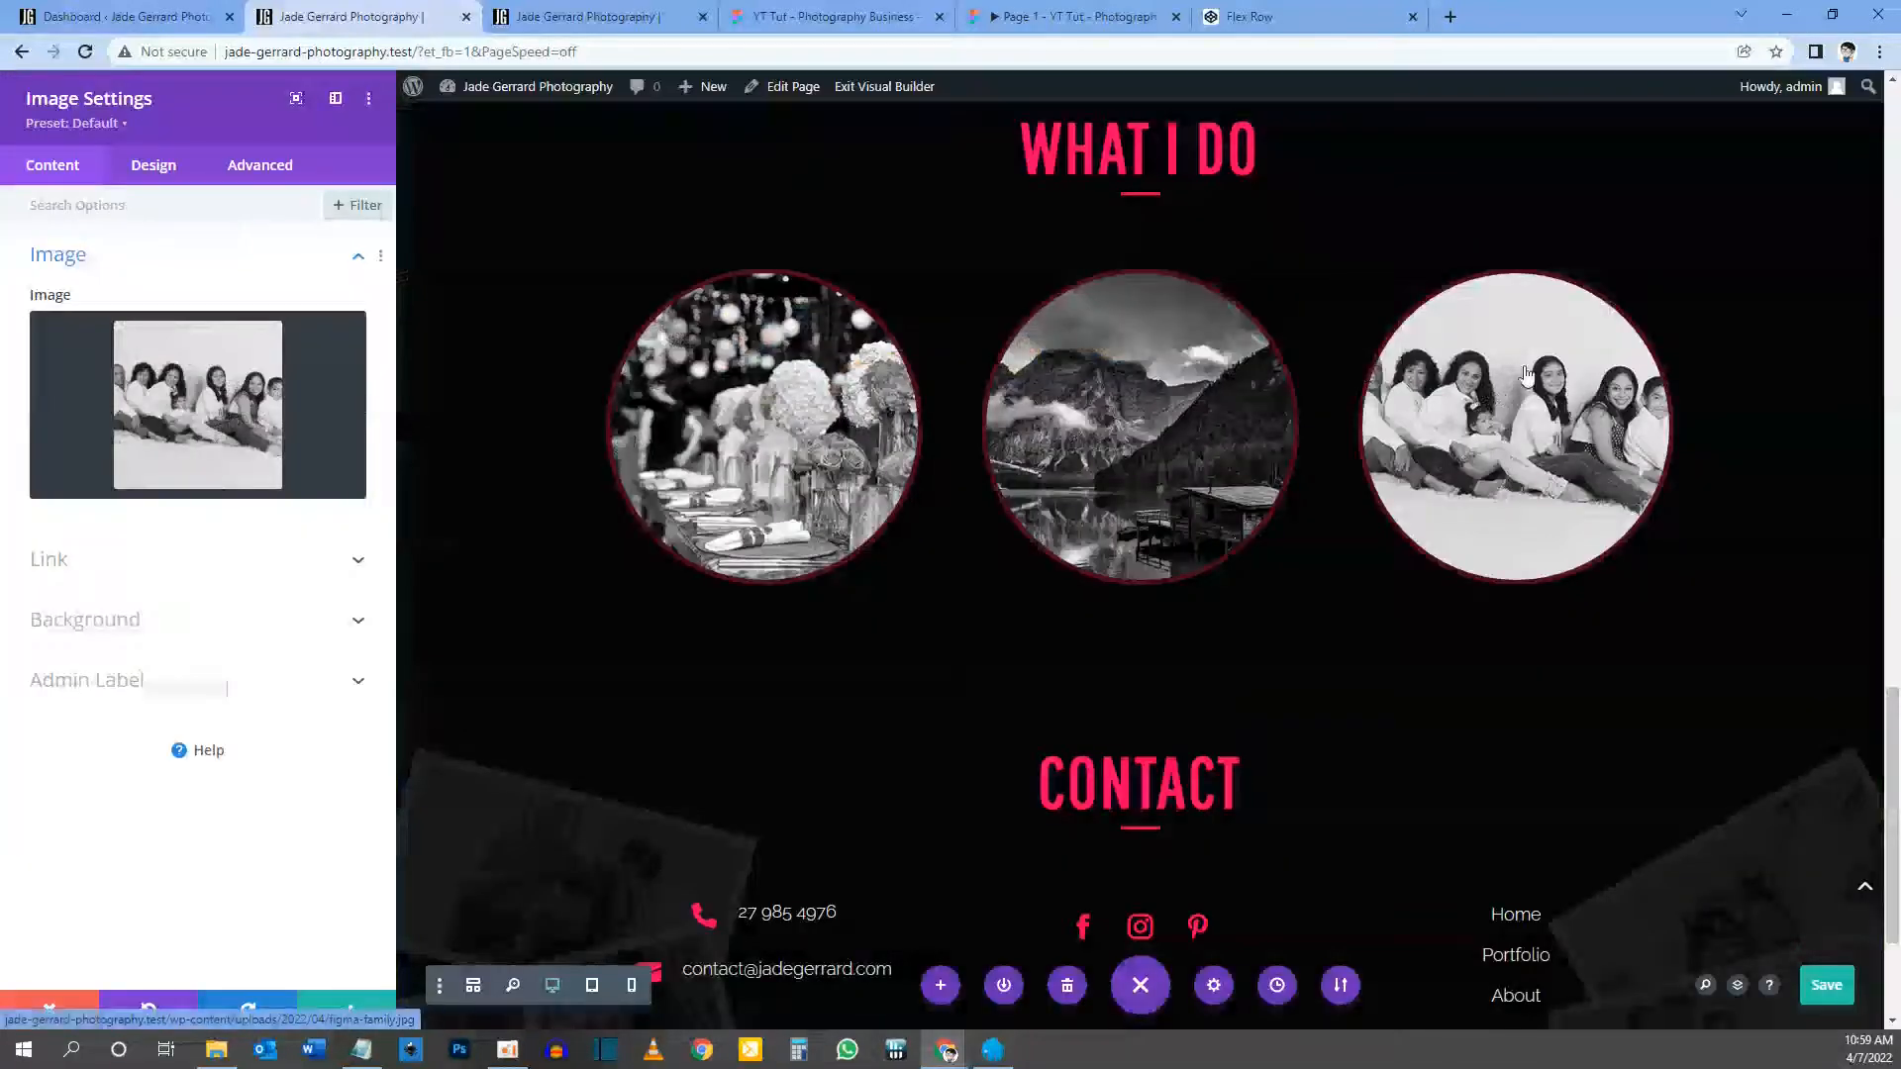
click(1116, 17)
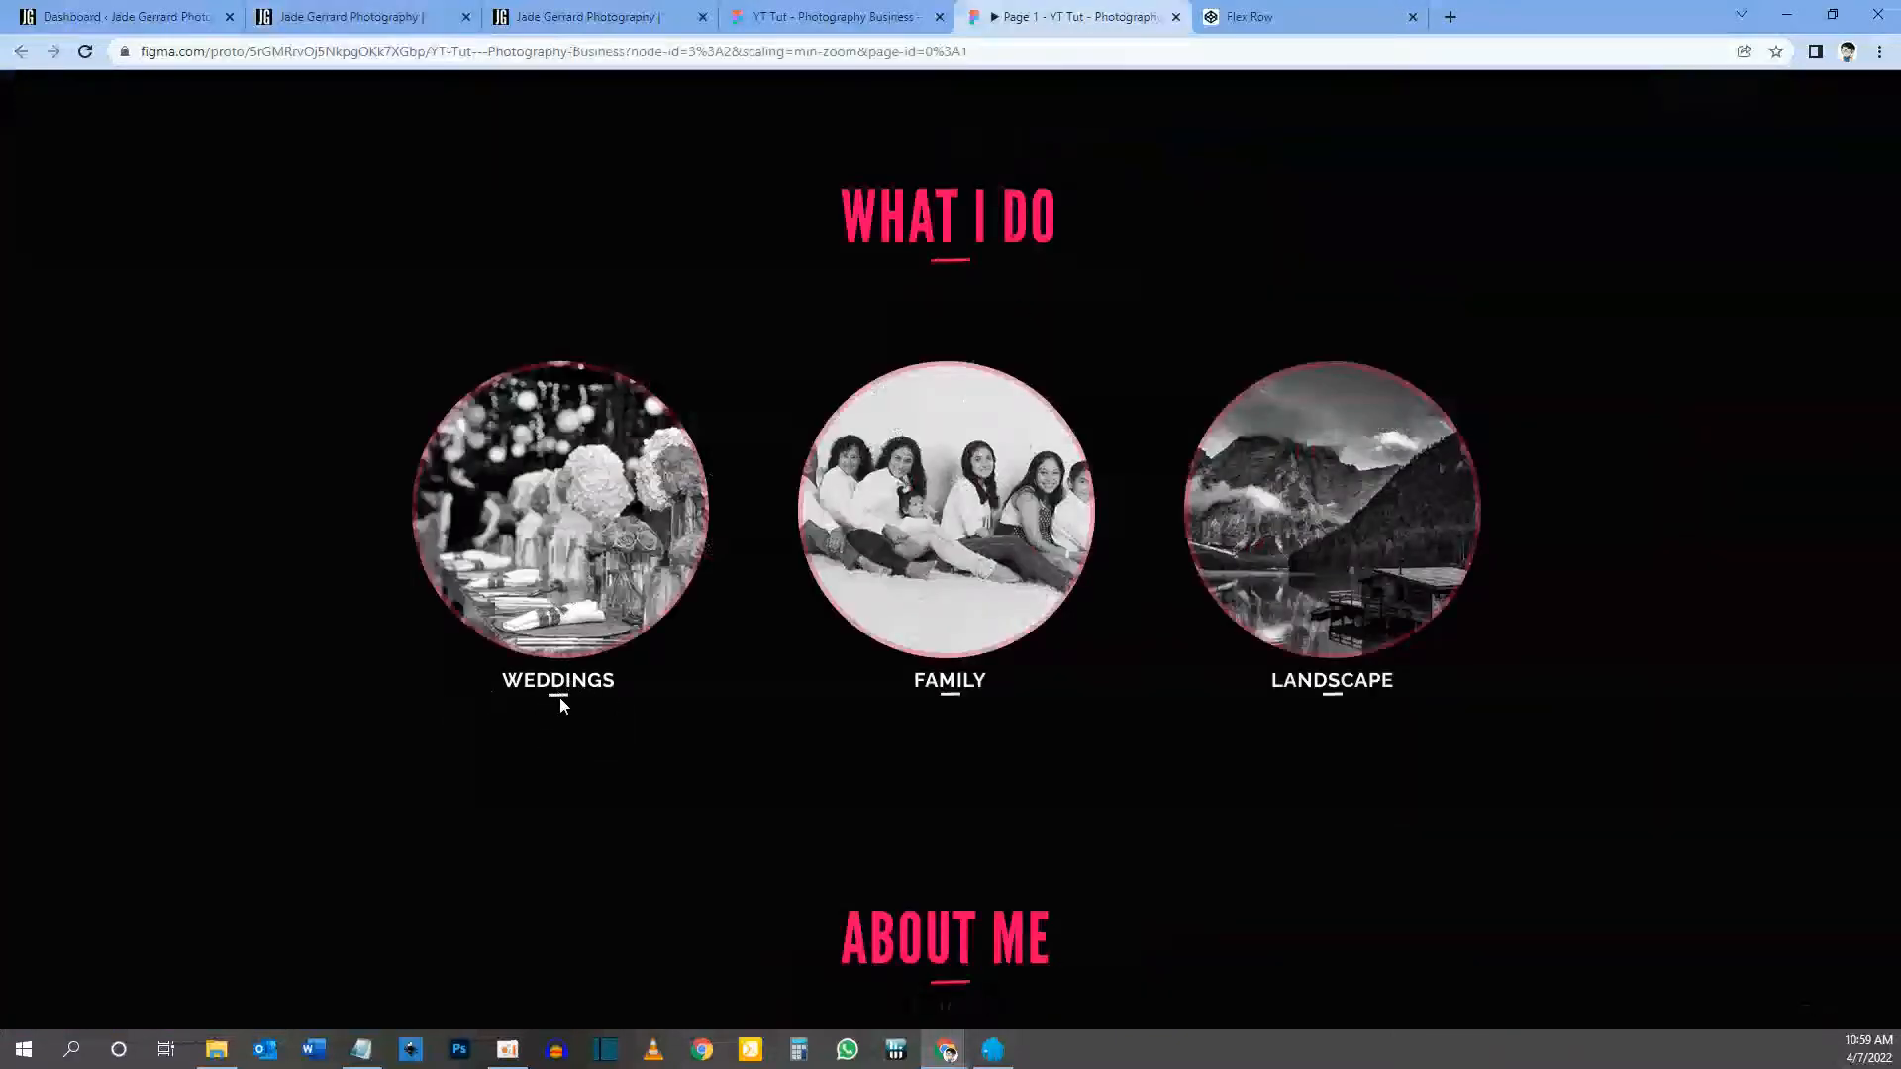
click(384, 20)
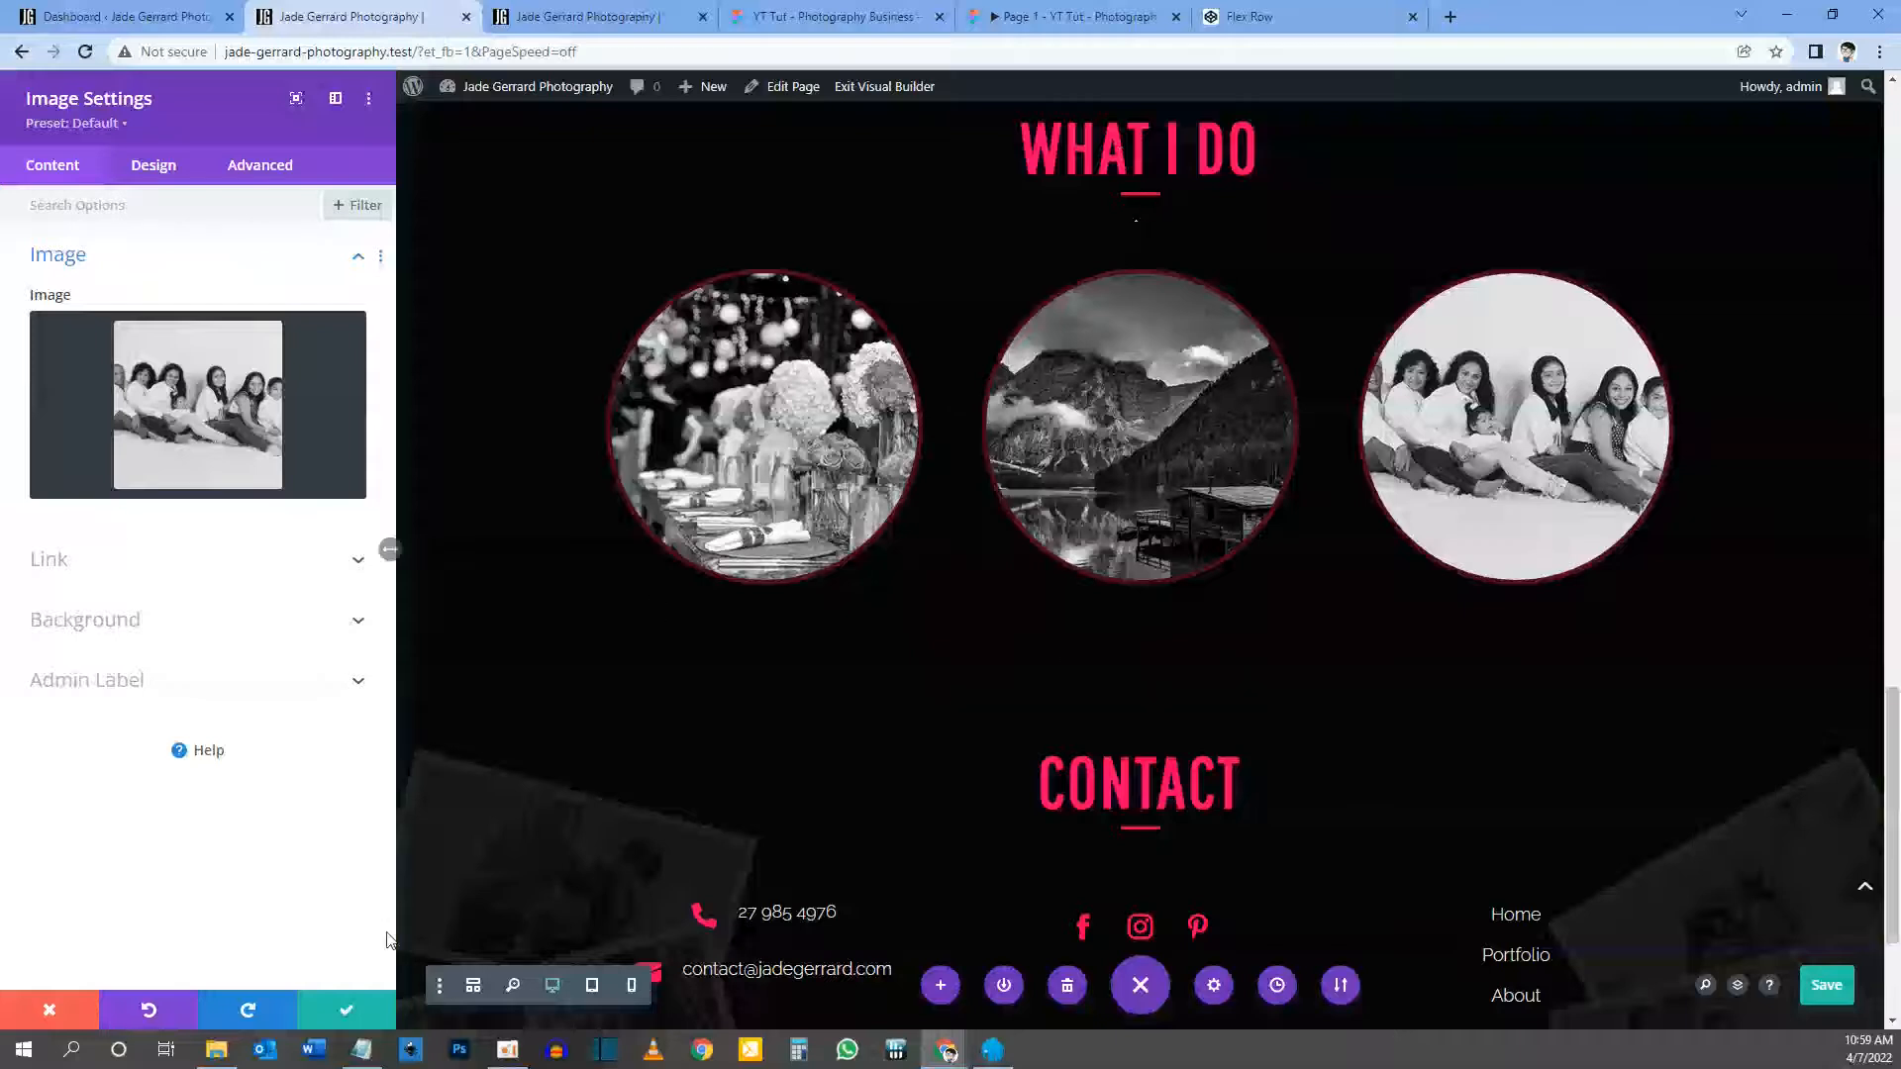
click(349, 1007)
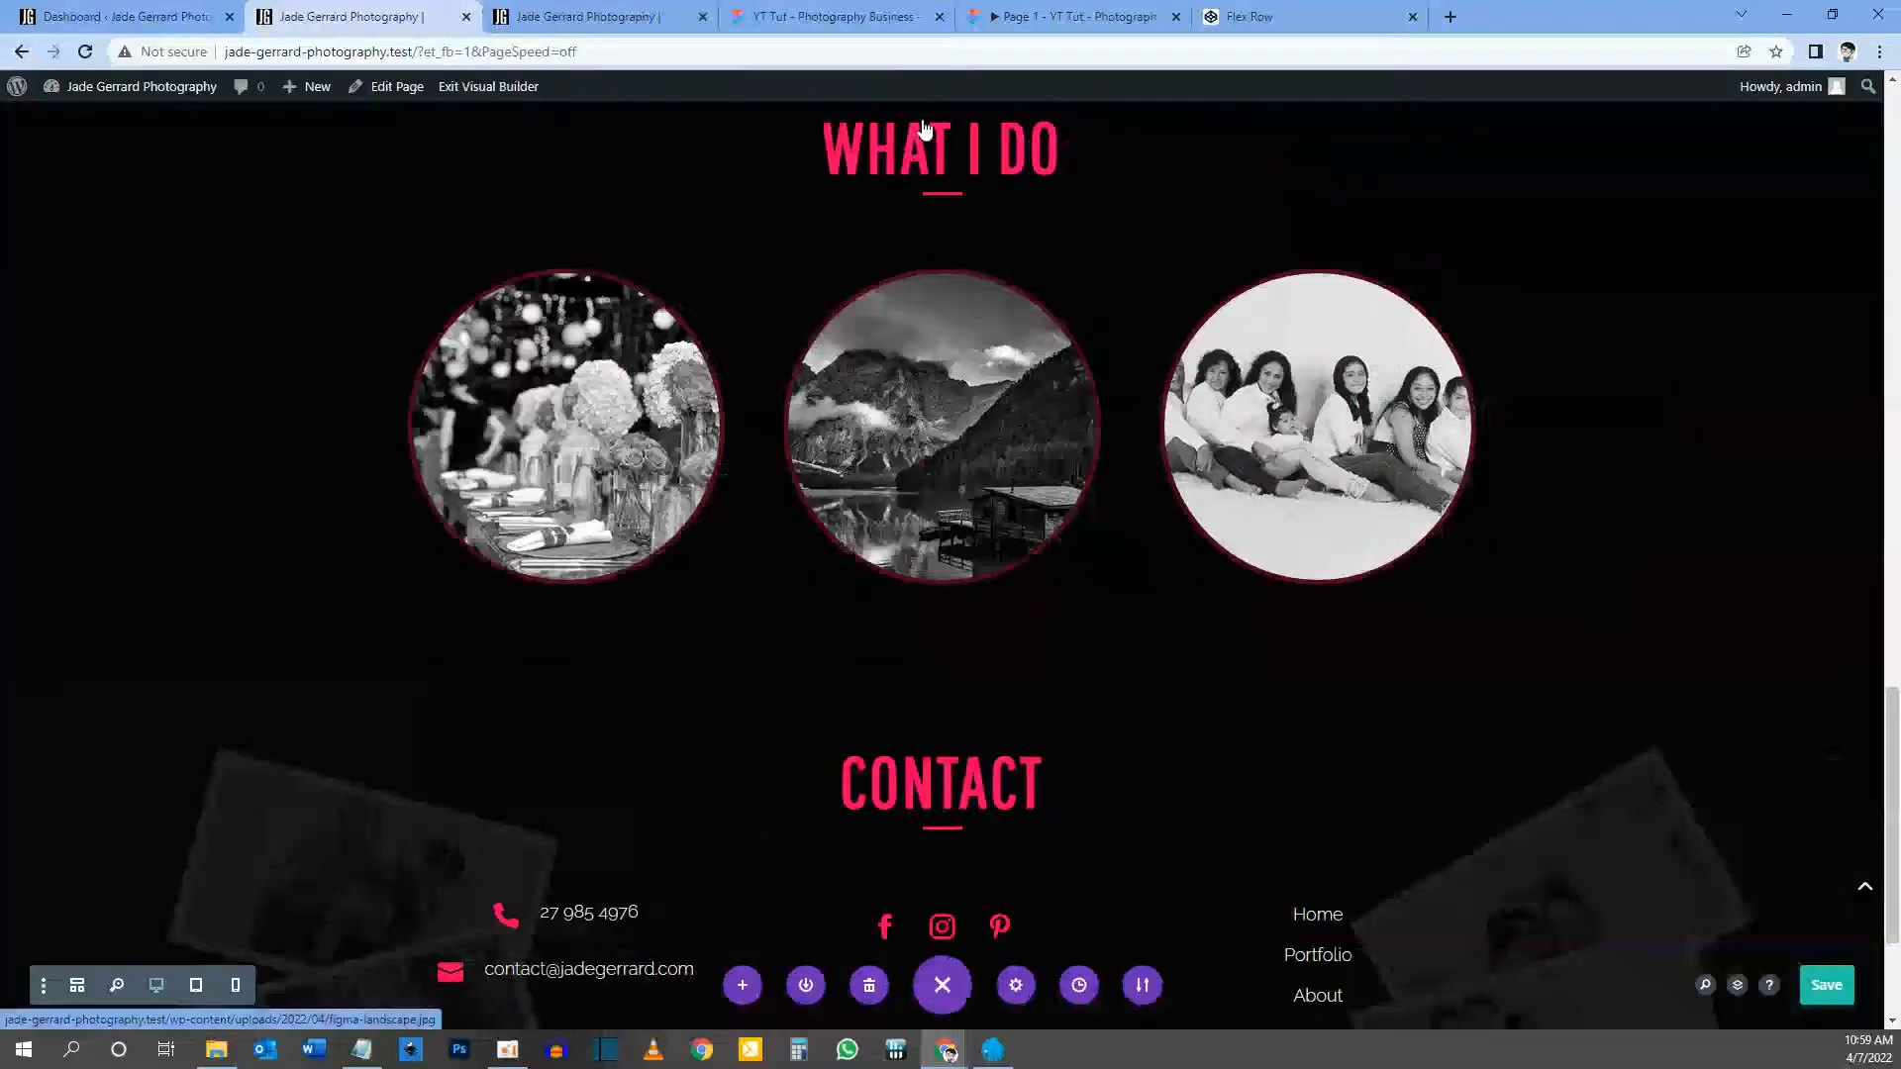
Step: Duplicate the WHAT I DO heading and its divider line, and move both copies below the wedding image
mouse_move(923, 142)
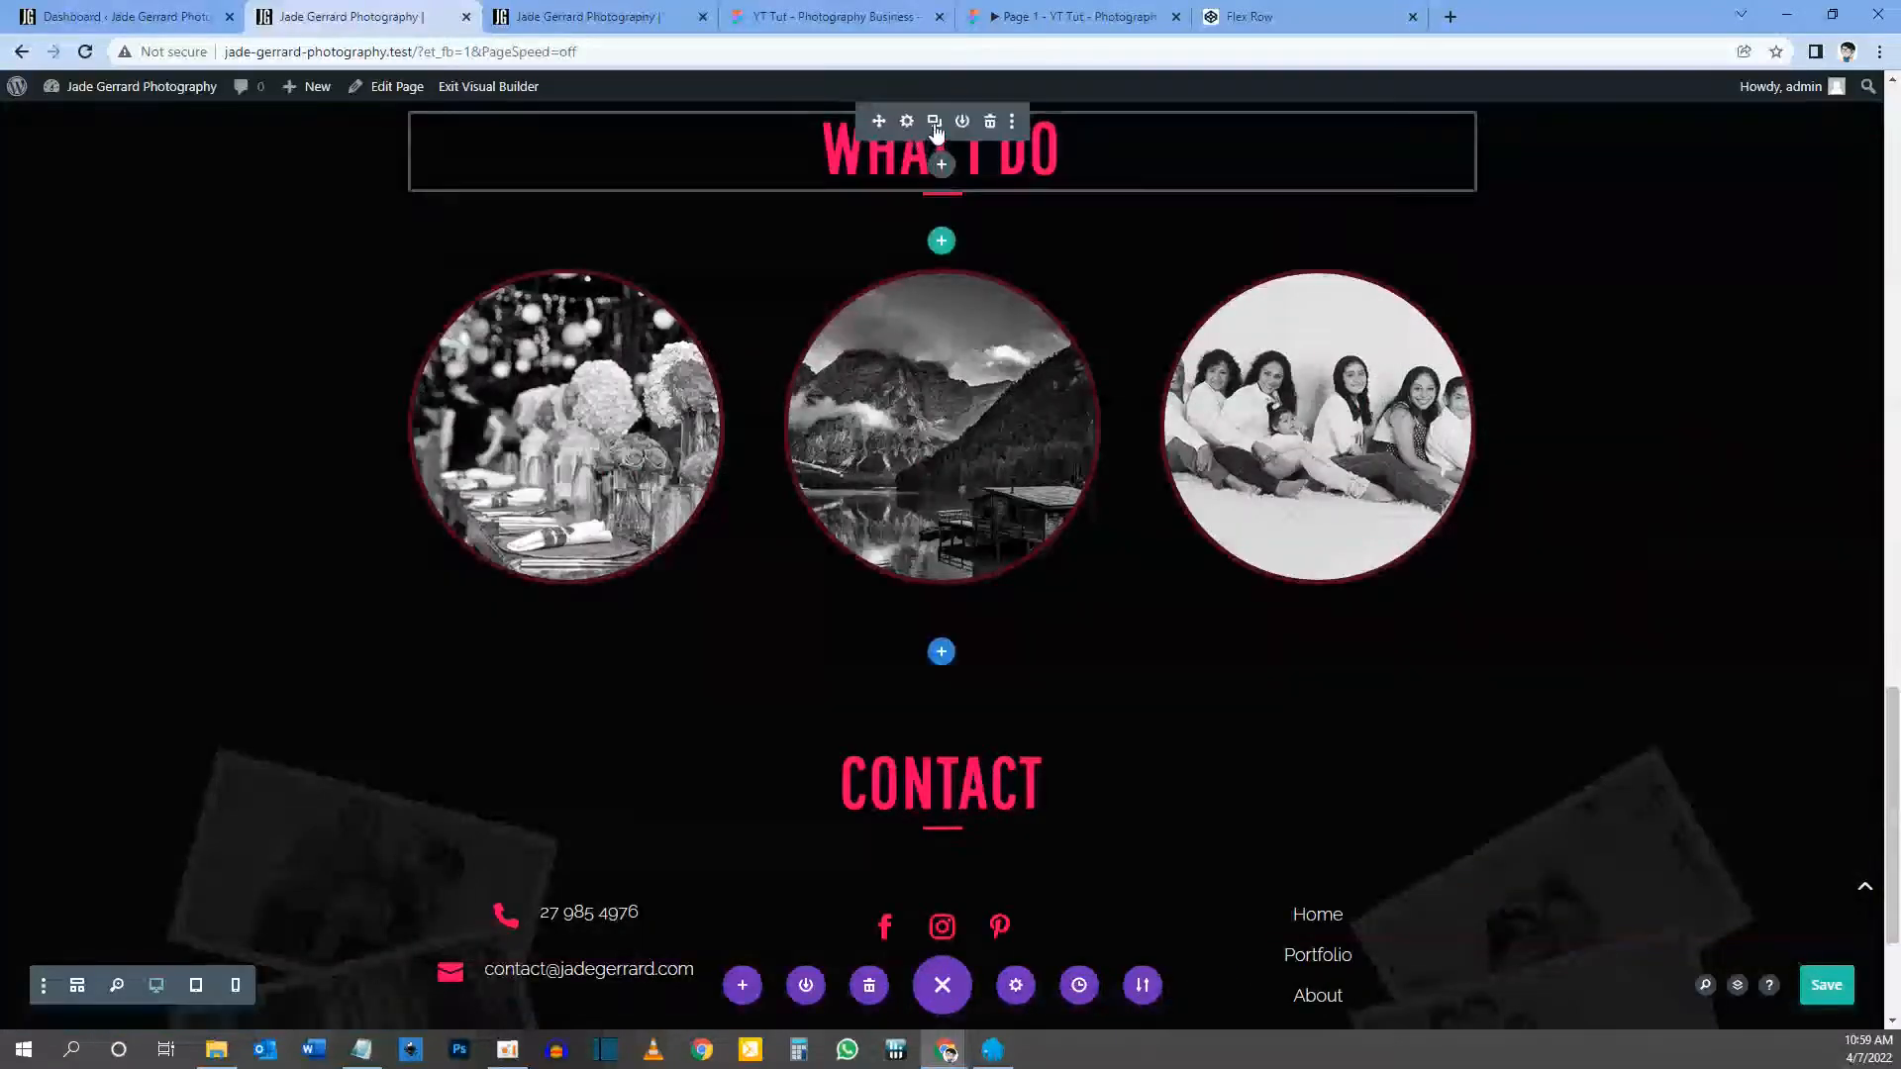
click(934, 122)
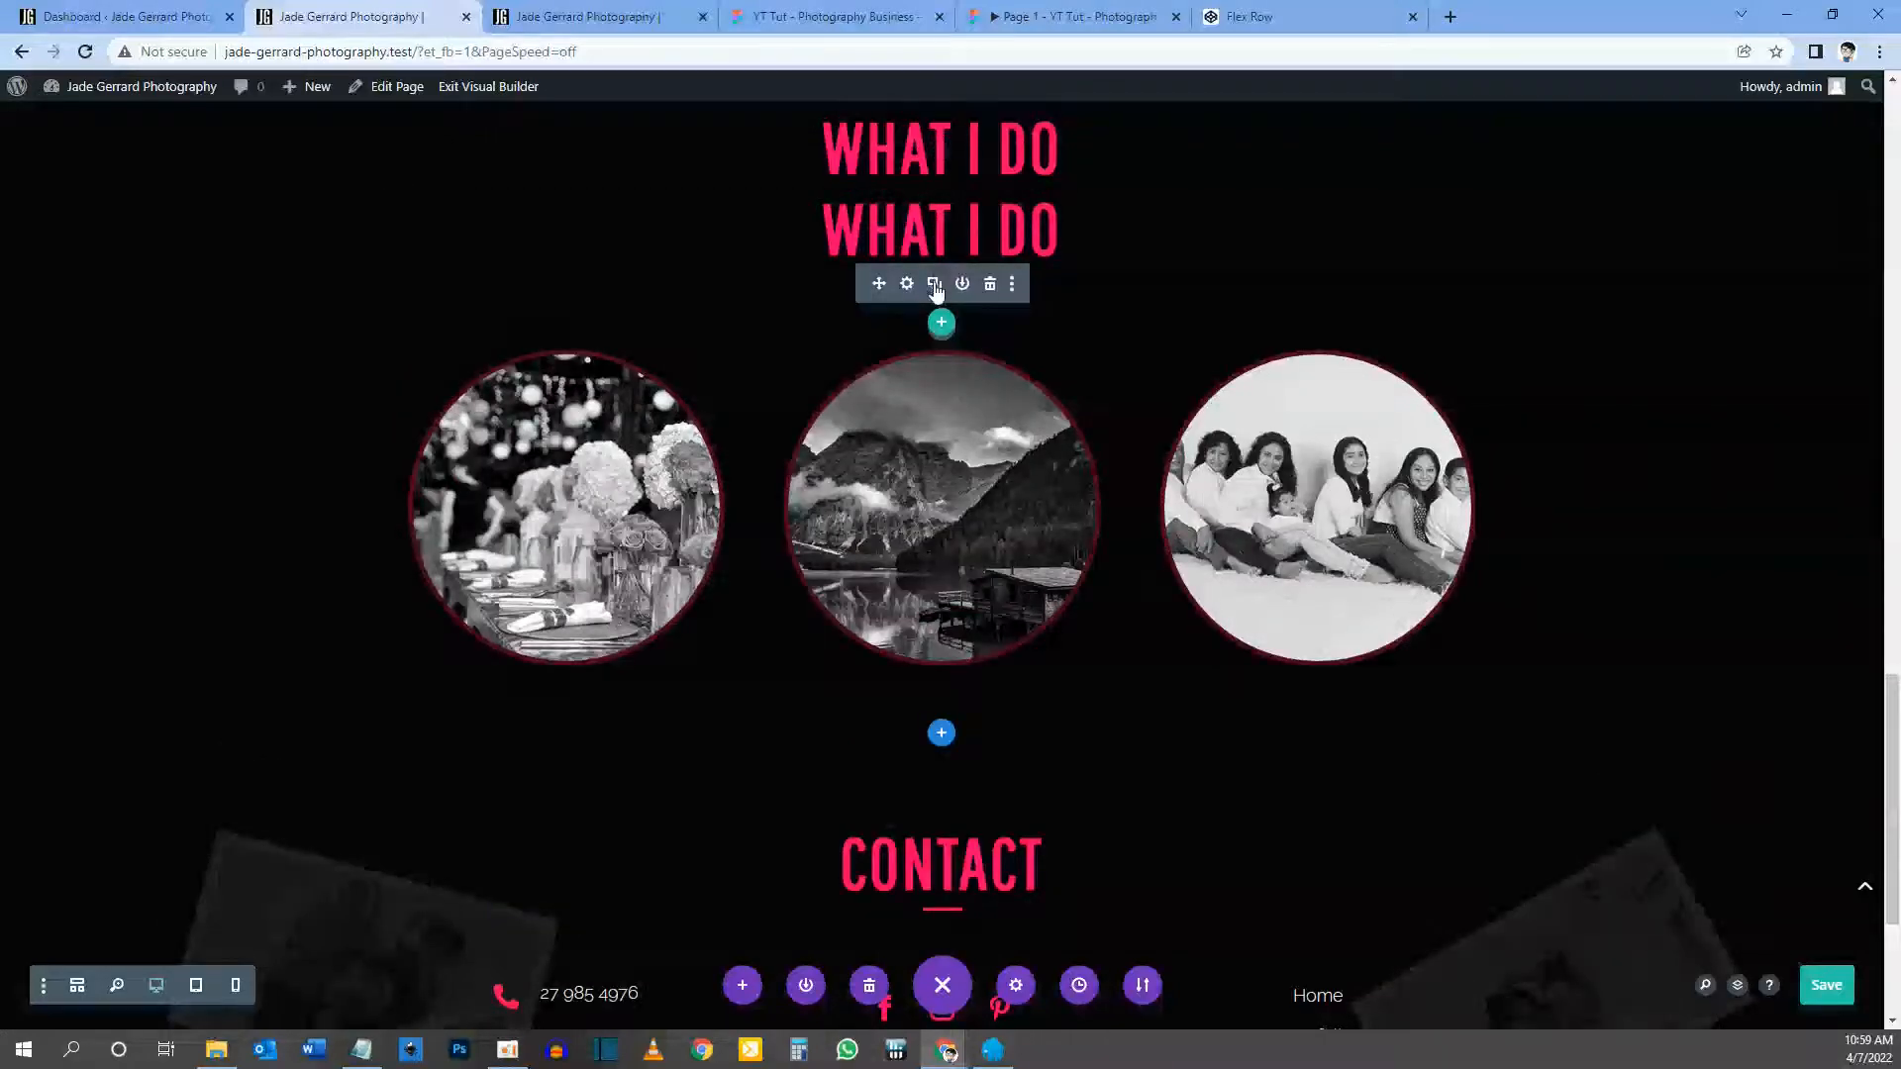
click(935, 286)
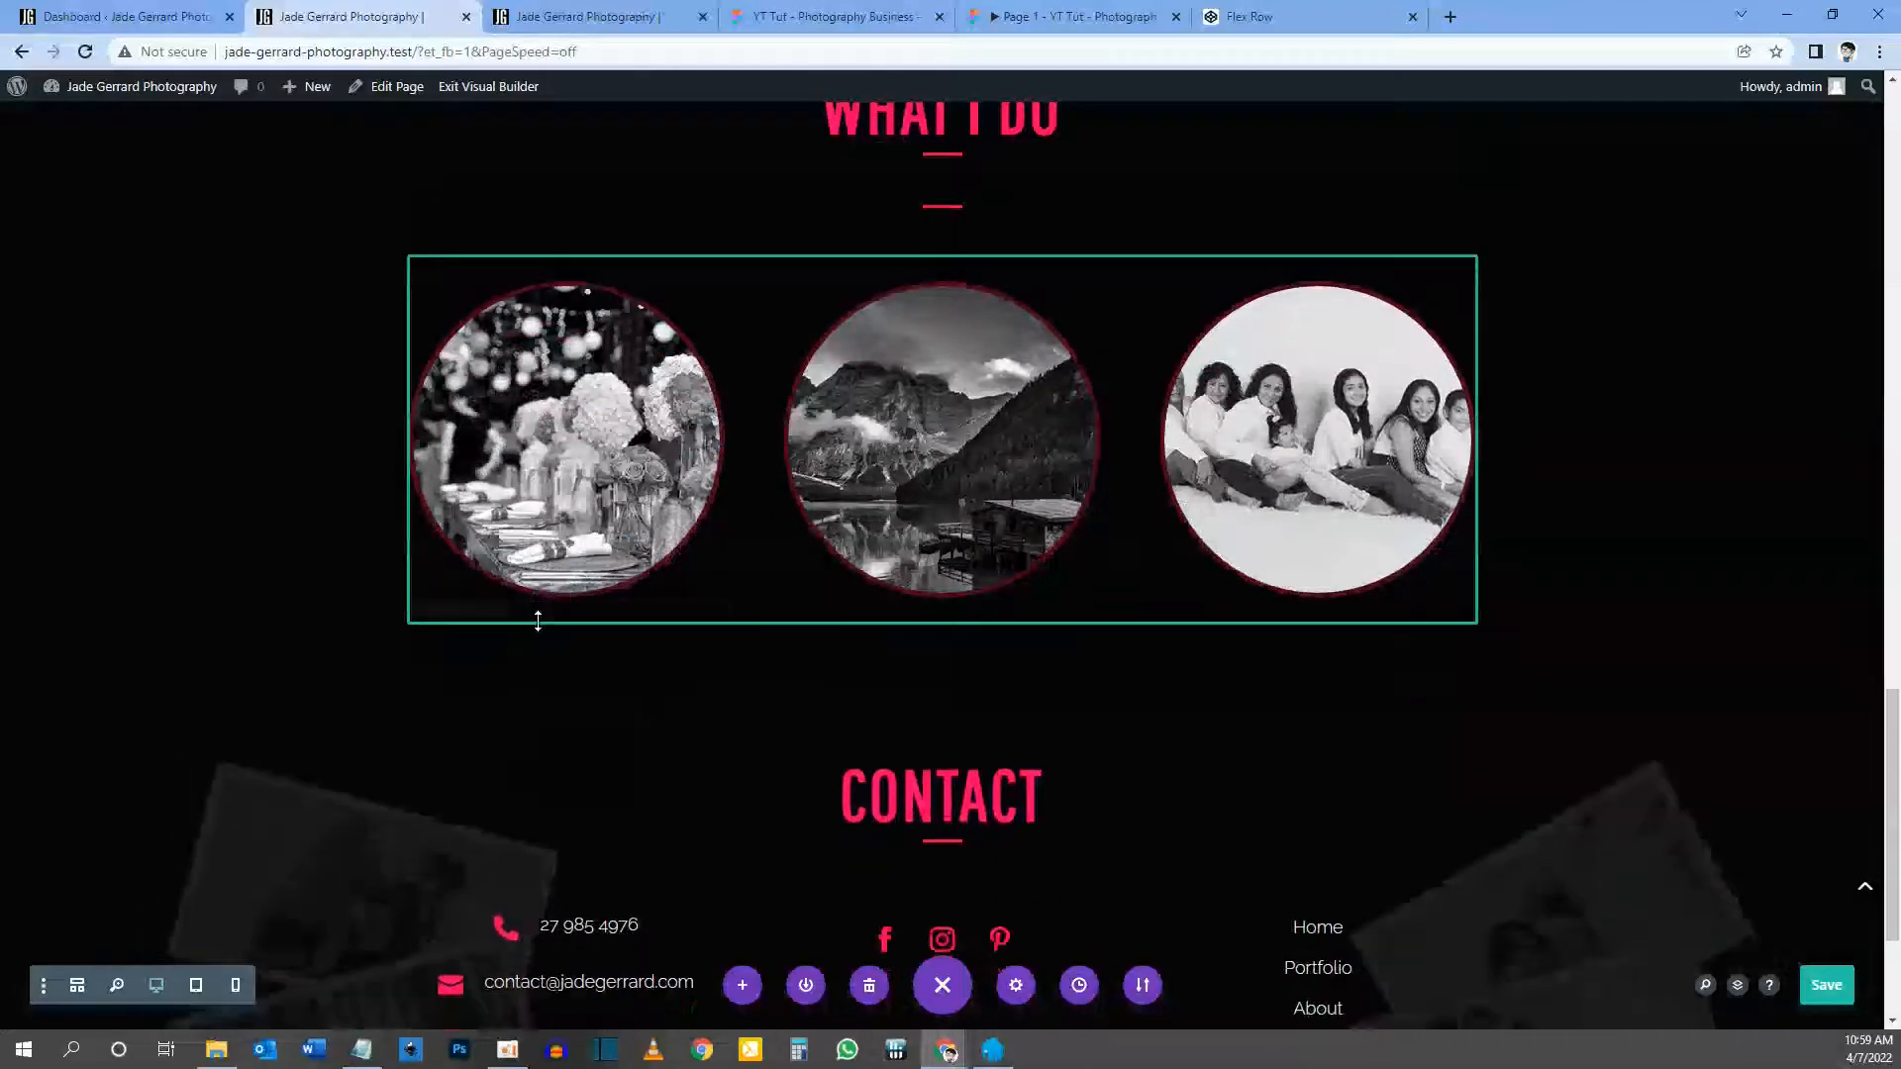
key(ctrl+v)
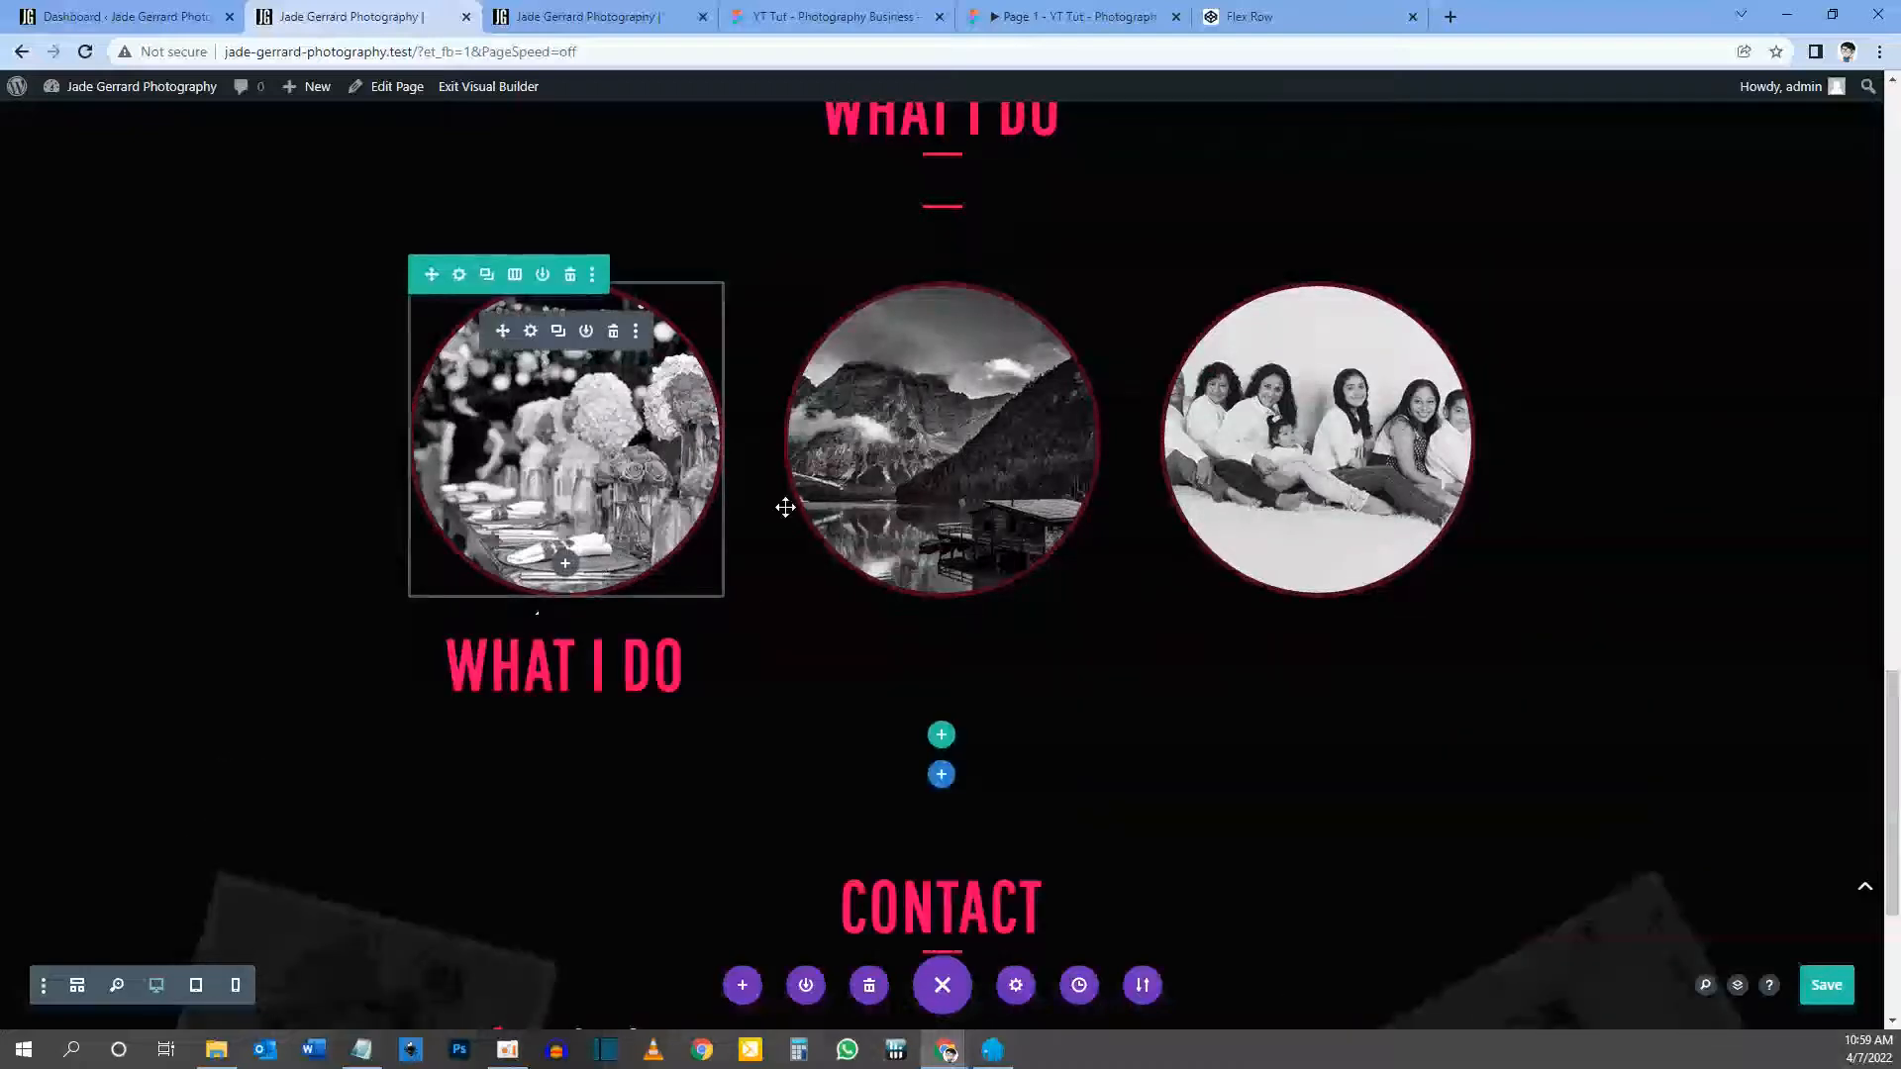
scroll(786, 507, up, 2)
scroll(910, 357, down, 1)
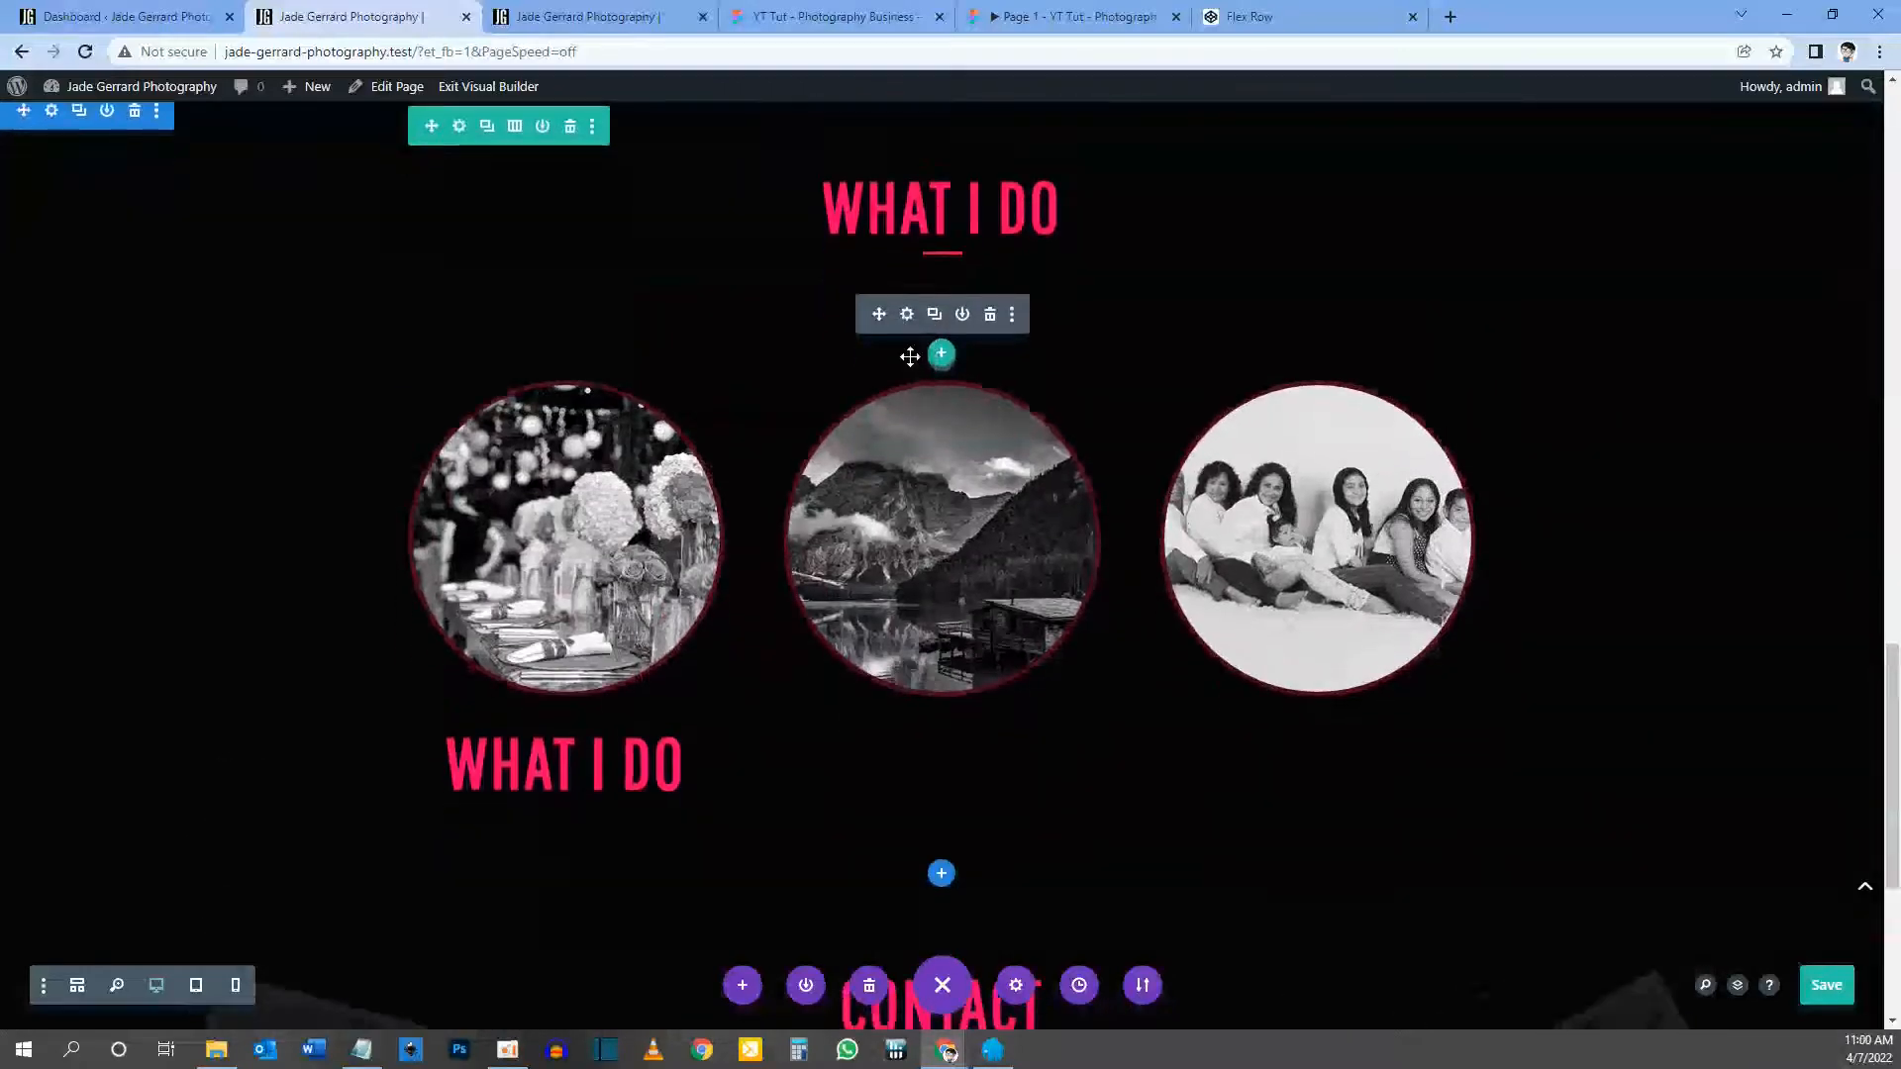
mouse_move(881, 308)
mouse_down()
mouse_move(757, 518)
mouse_move(554, 711)
mouse_up()
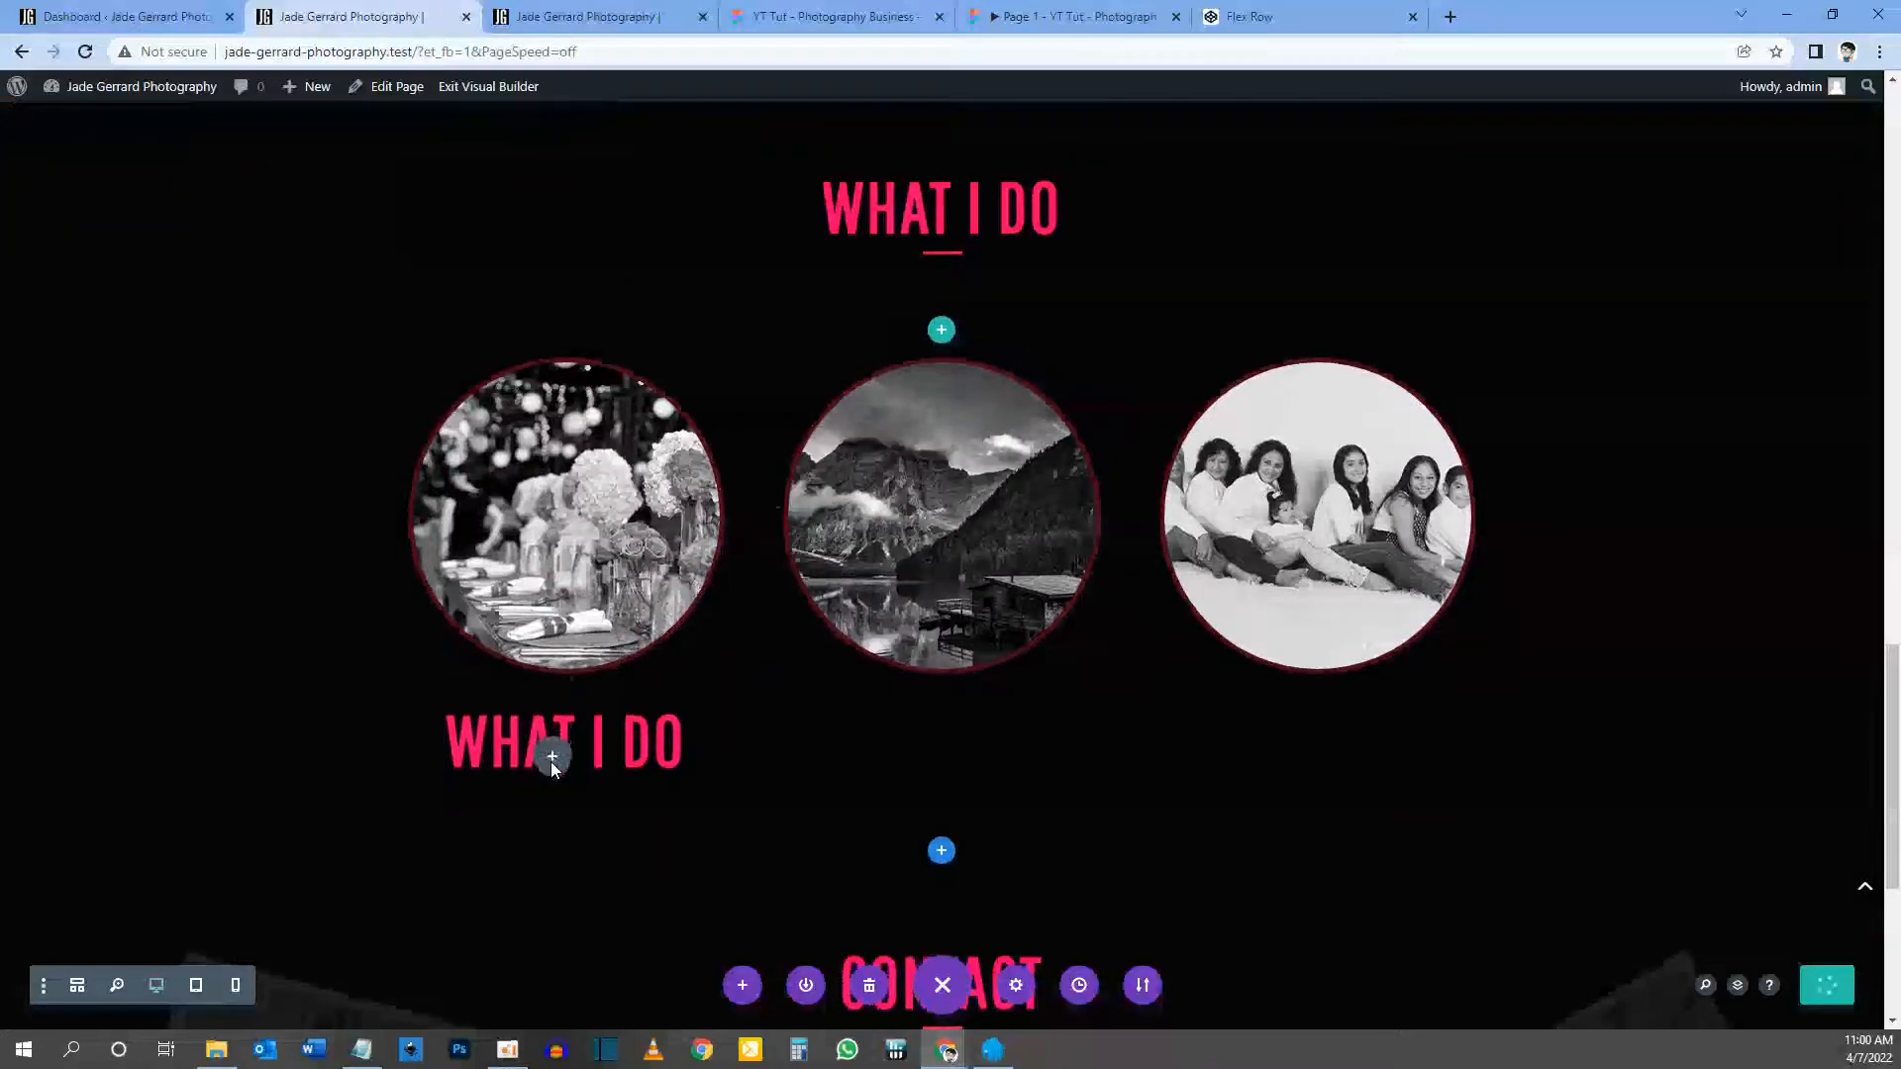
drag(543, 784, 543, 784)
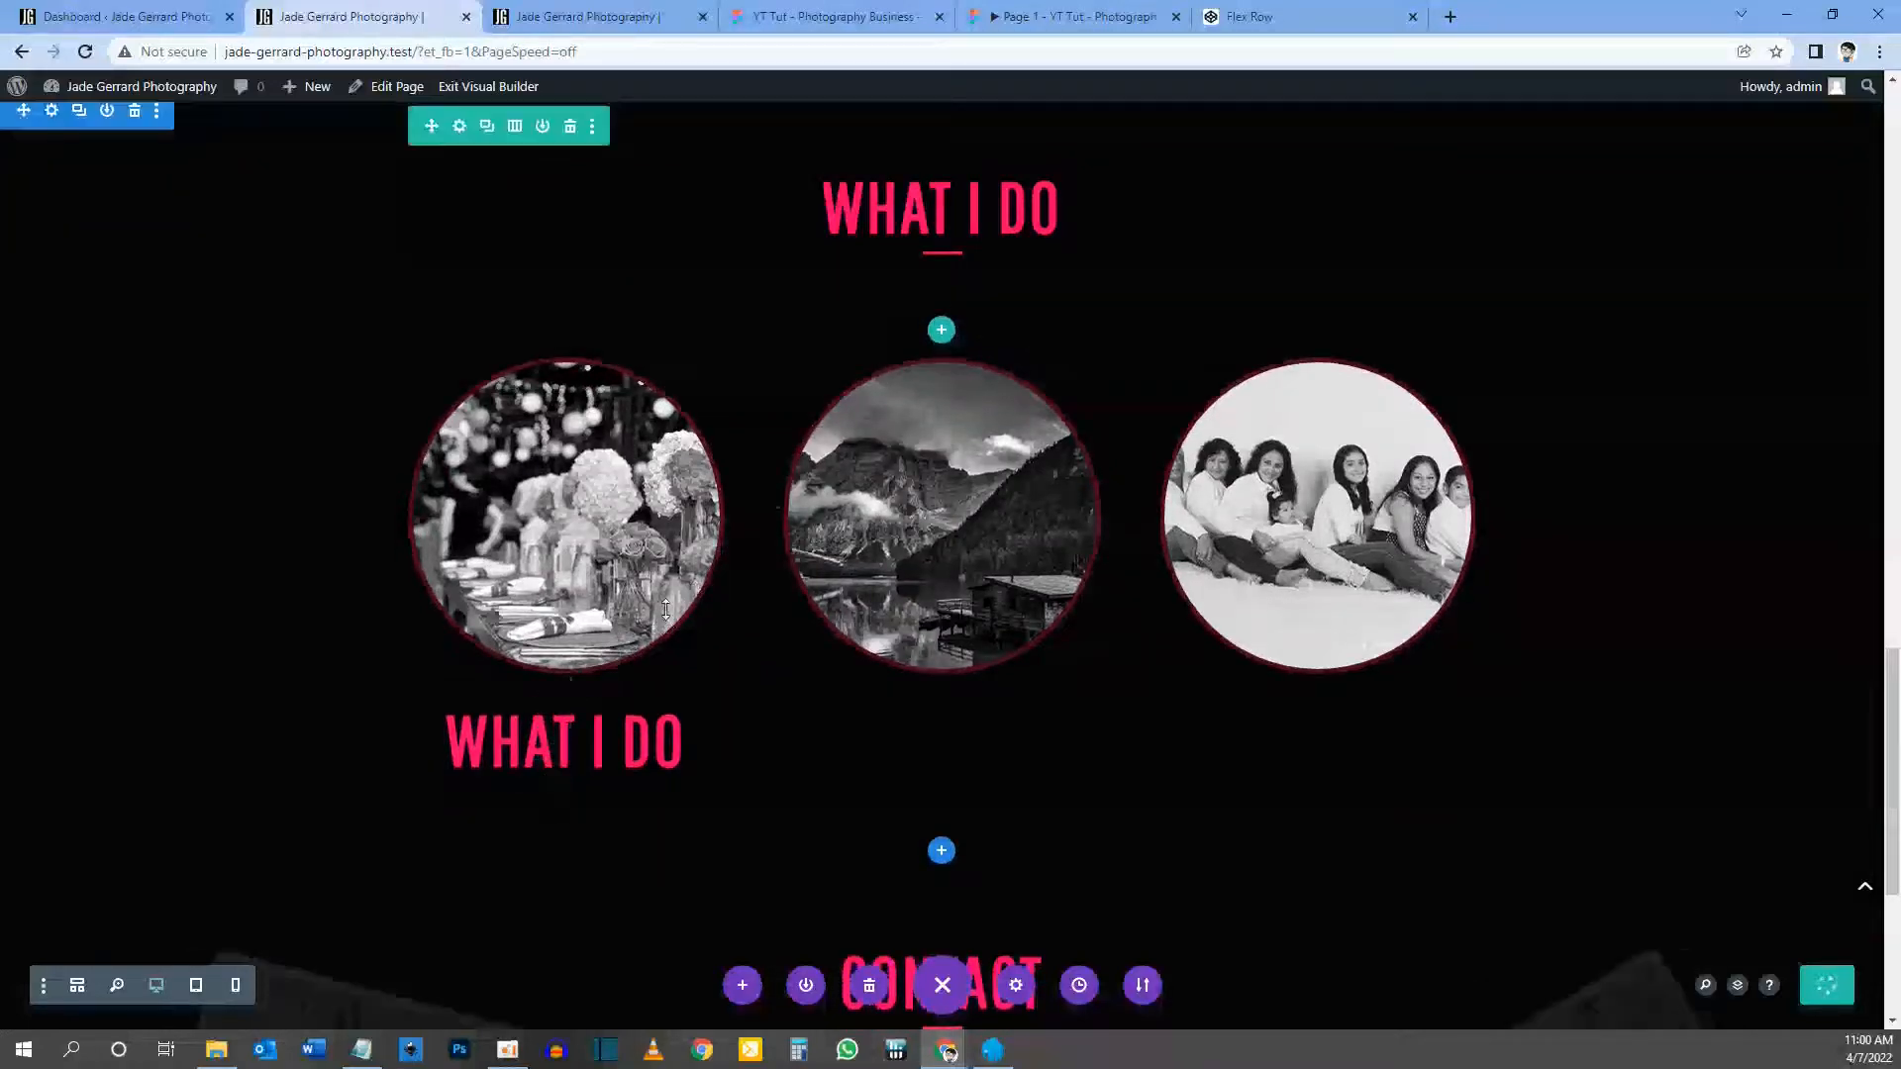
Step: Change the text of the copied heading below the wedding image to "Weddings" and select it
scroll(665, 618, down, 2)
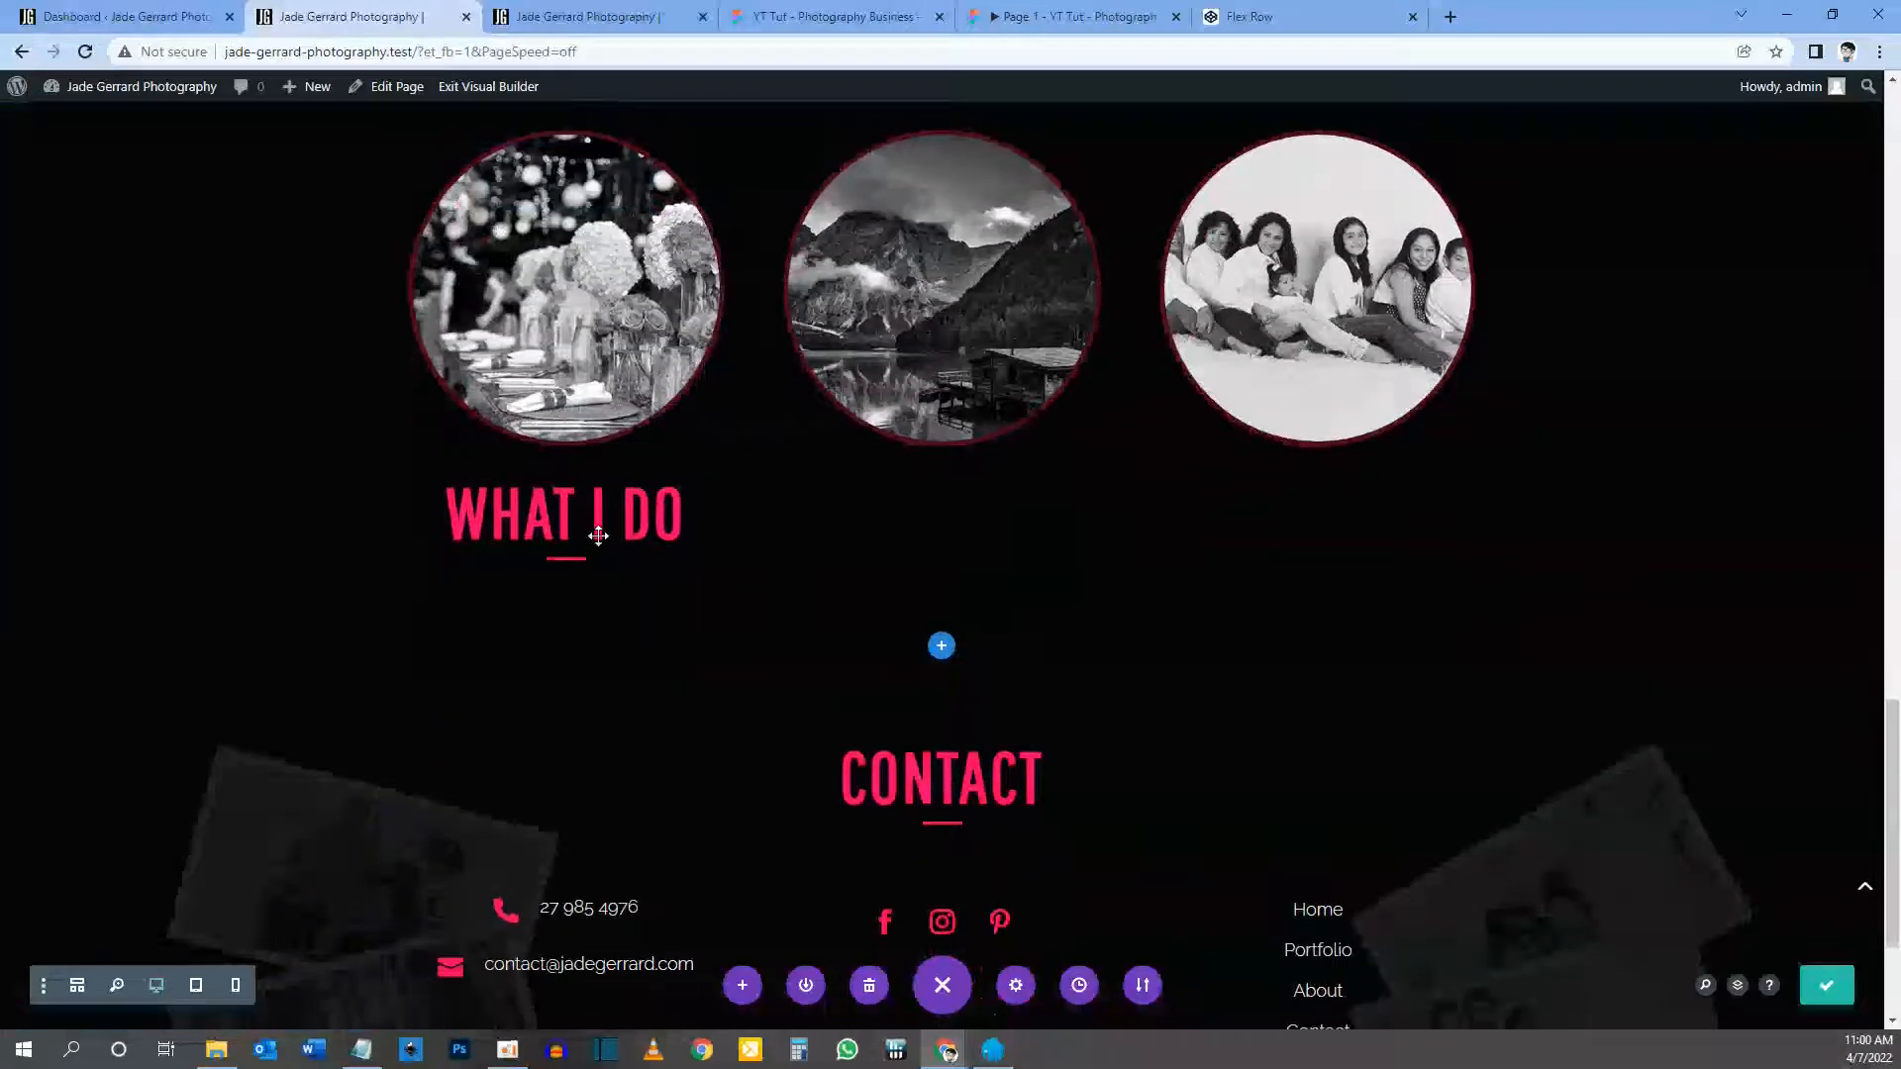
mouse_move(559, 515)
click(532, 487)
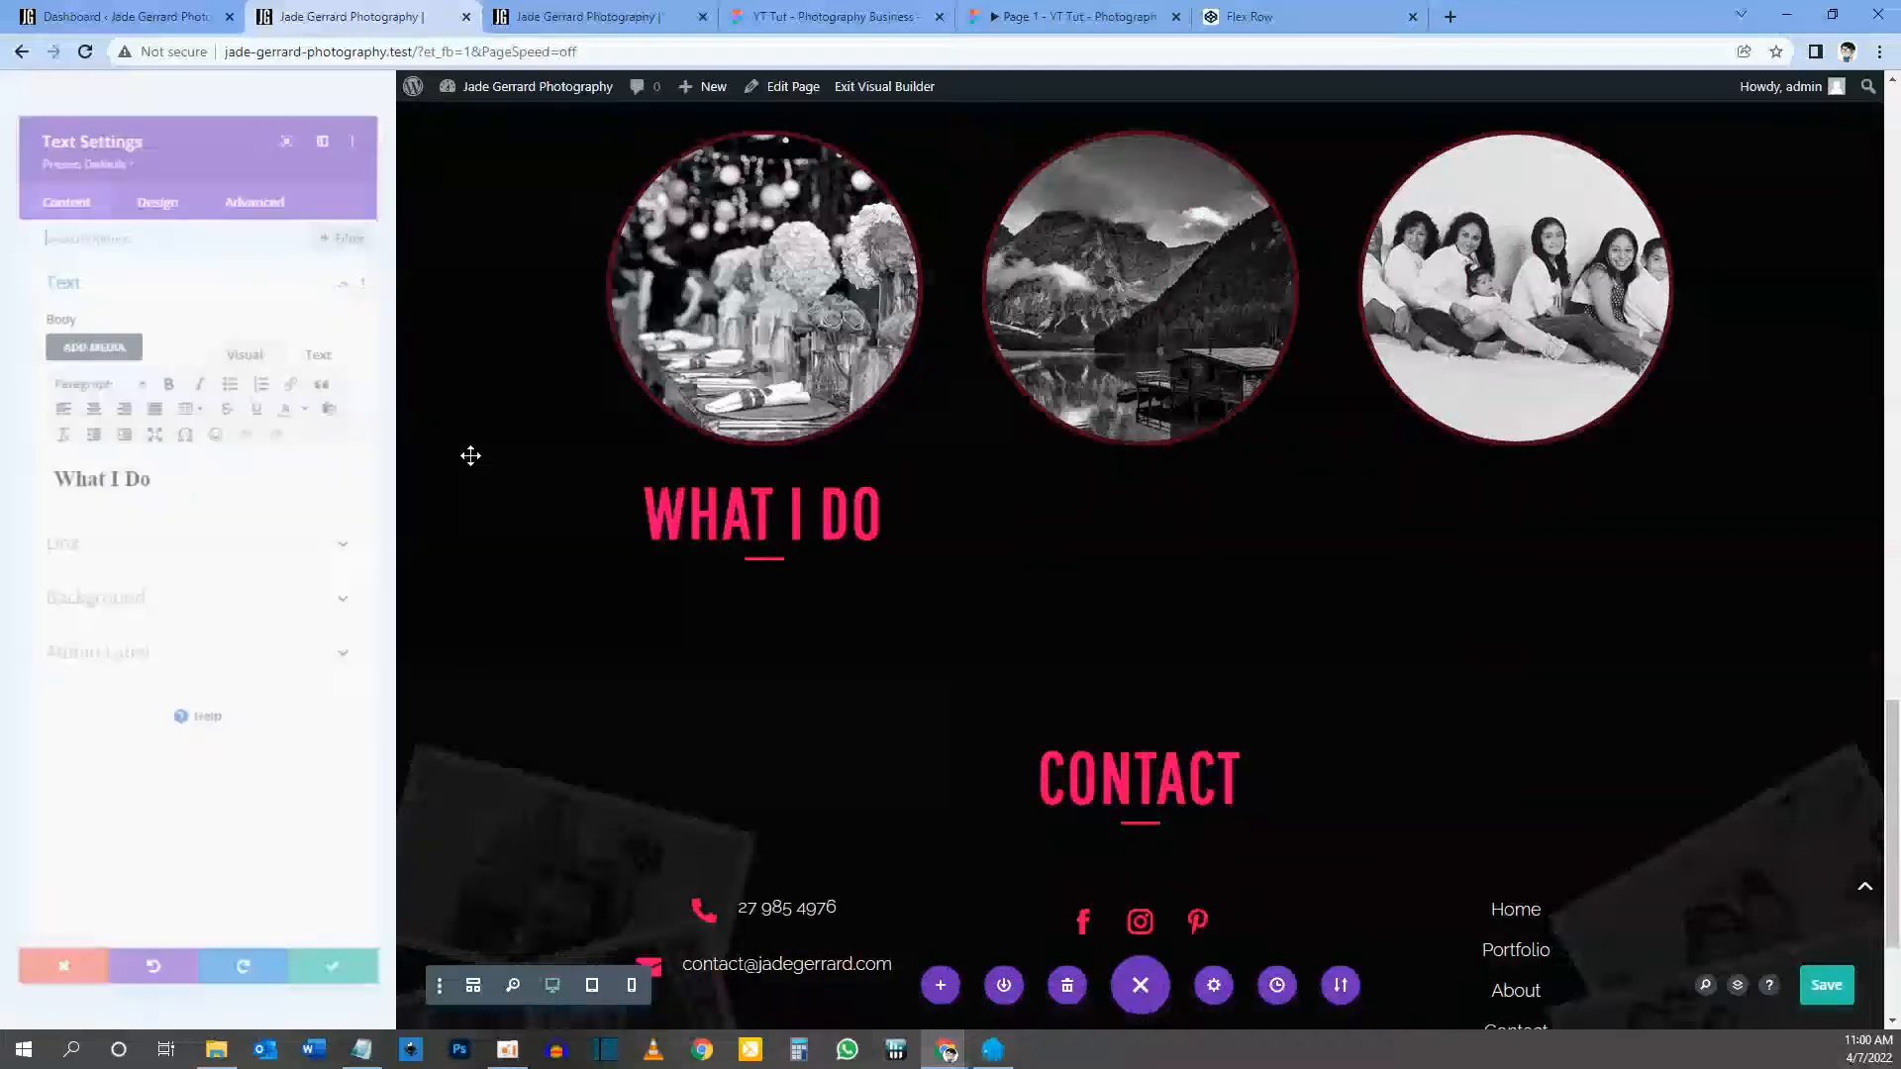
double_click(147, 477)
drag(119, 484, 31, 484)
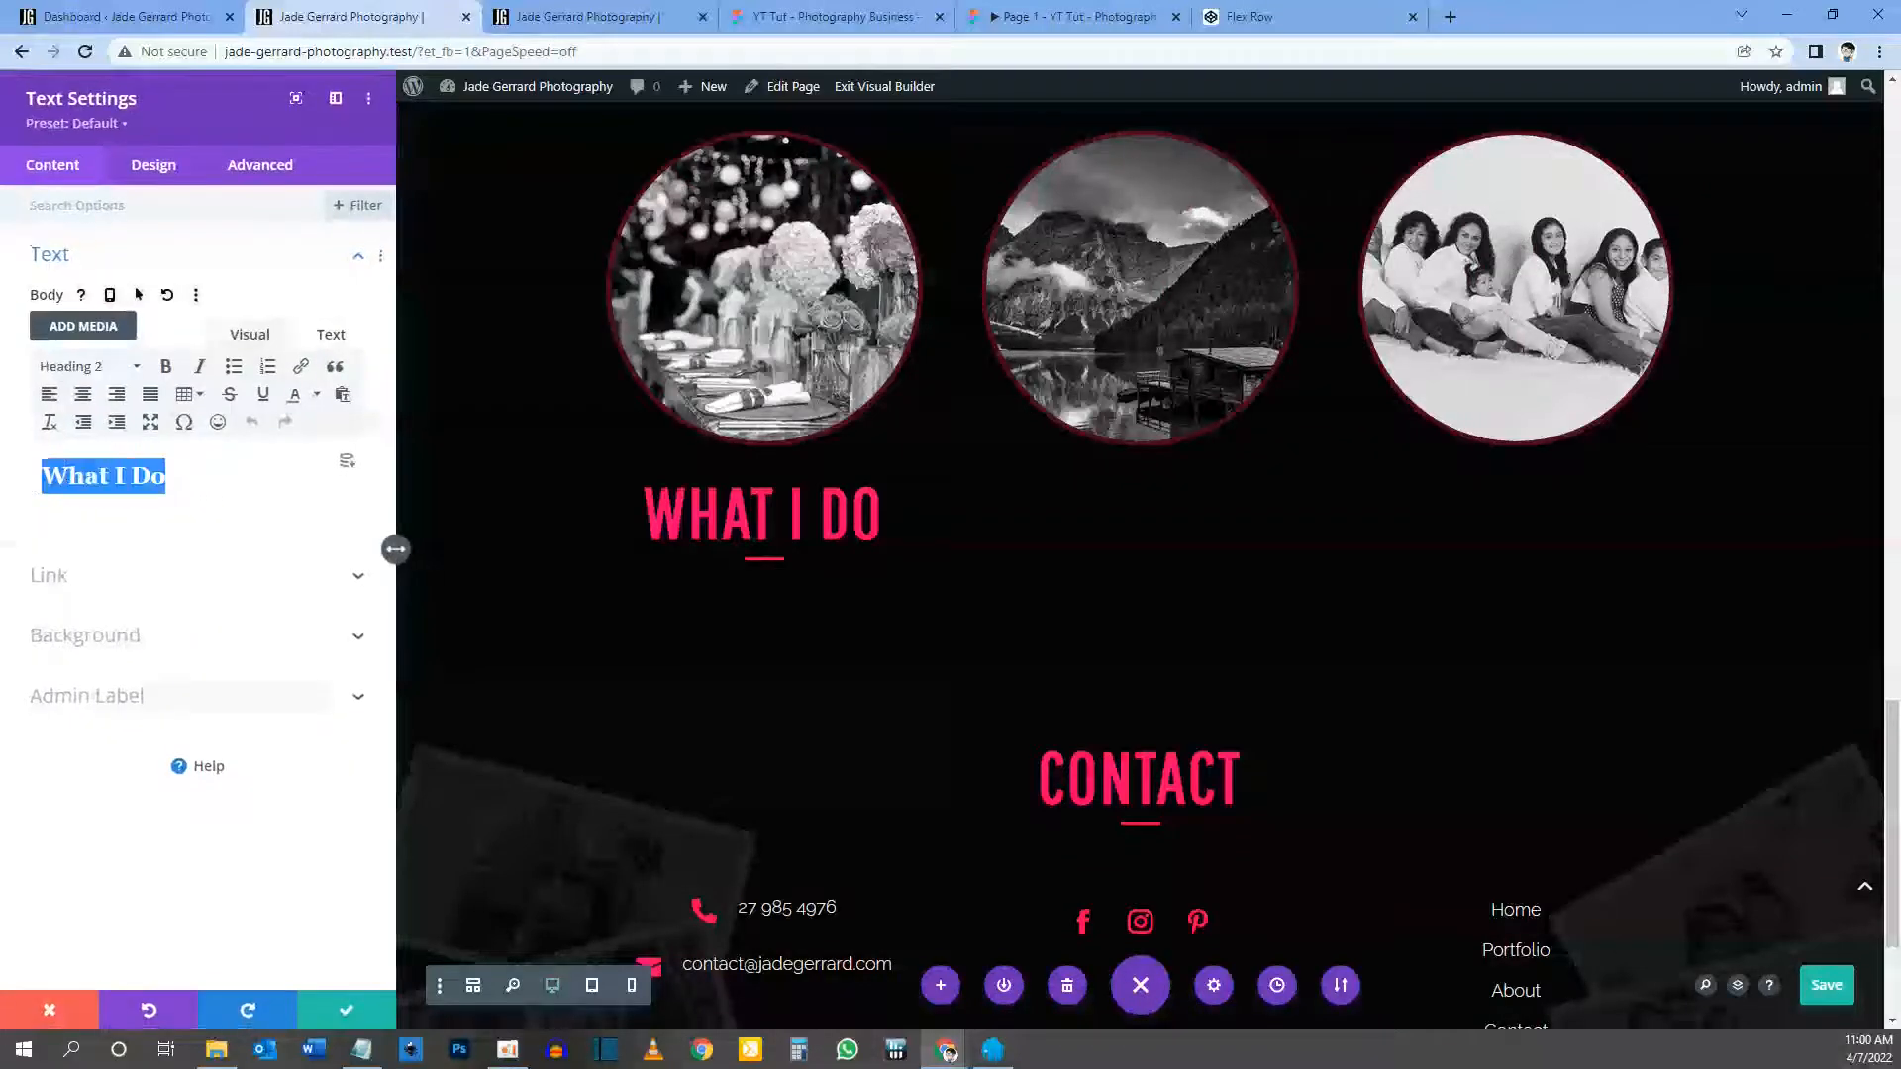
text(W)
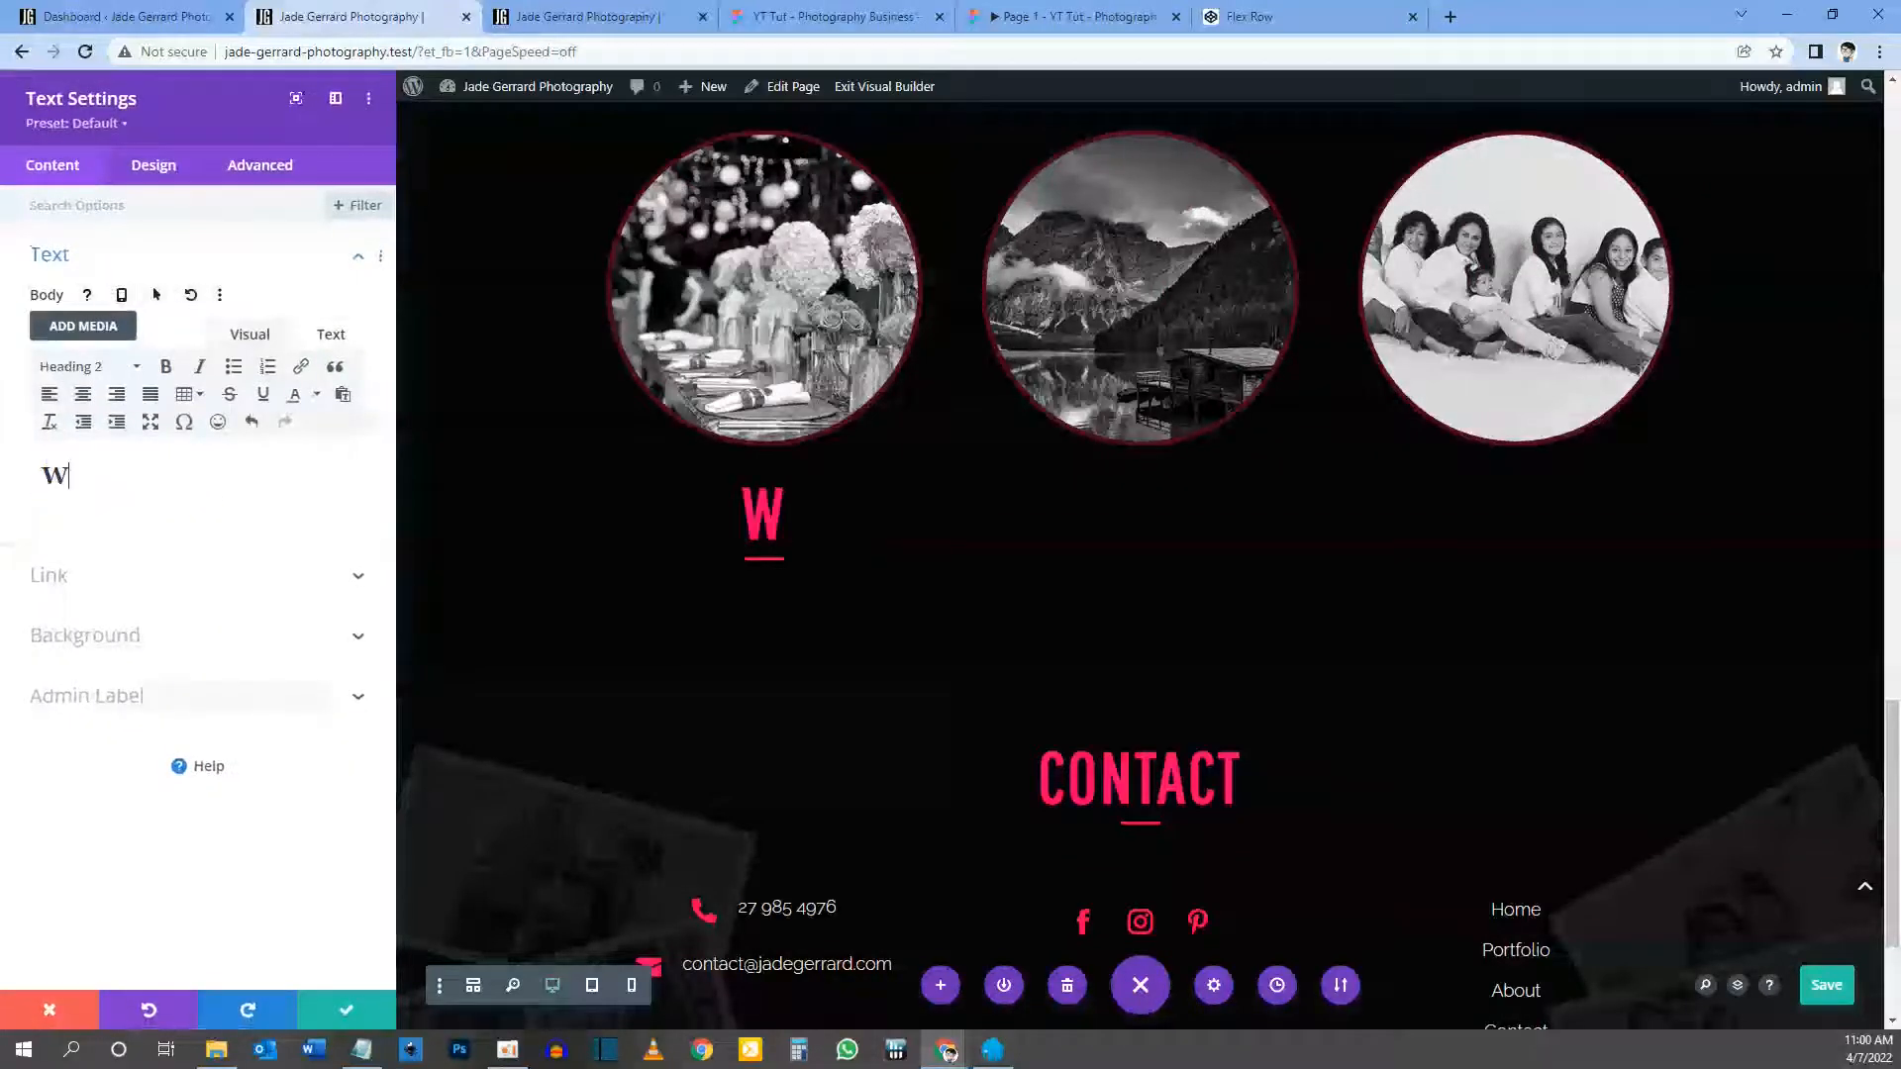
text(eddings)
key(ctrl+a)
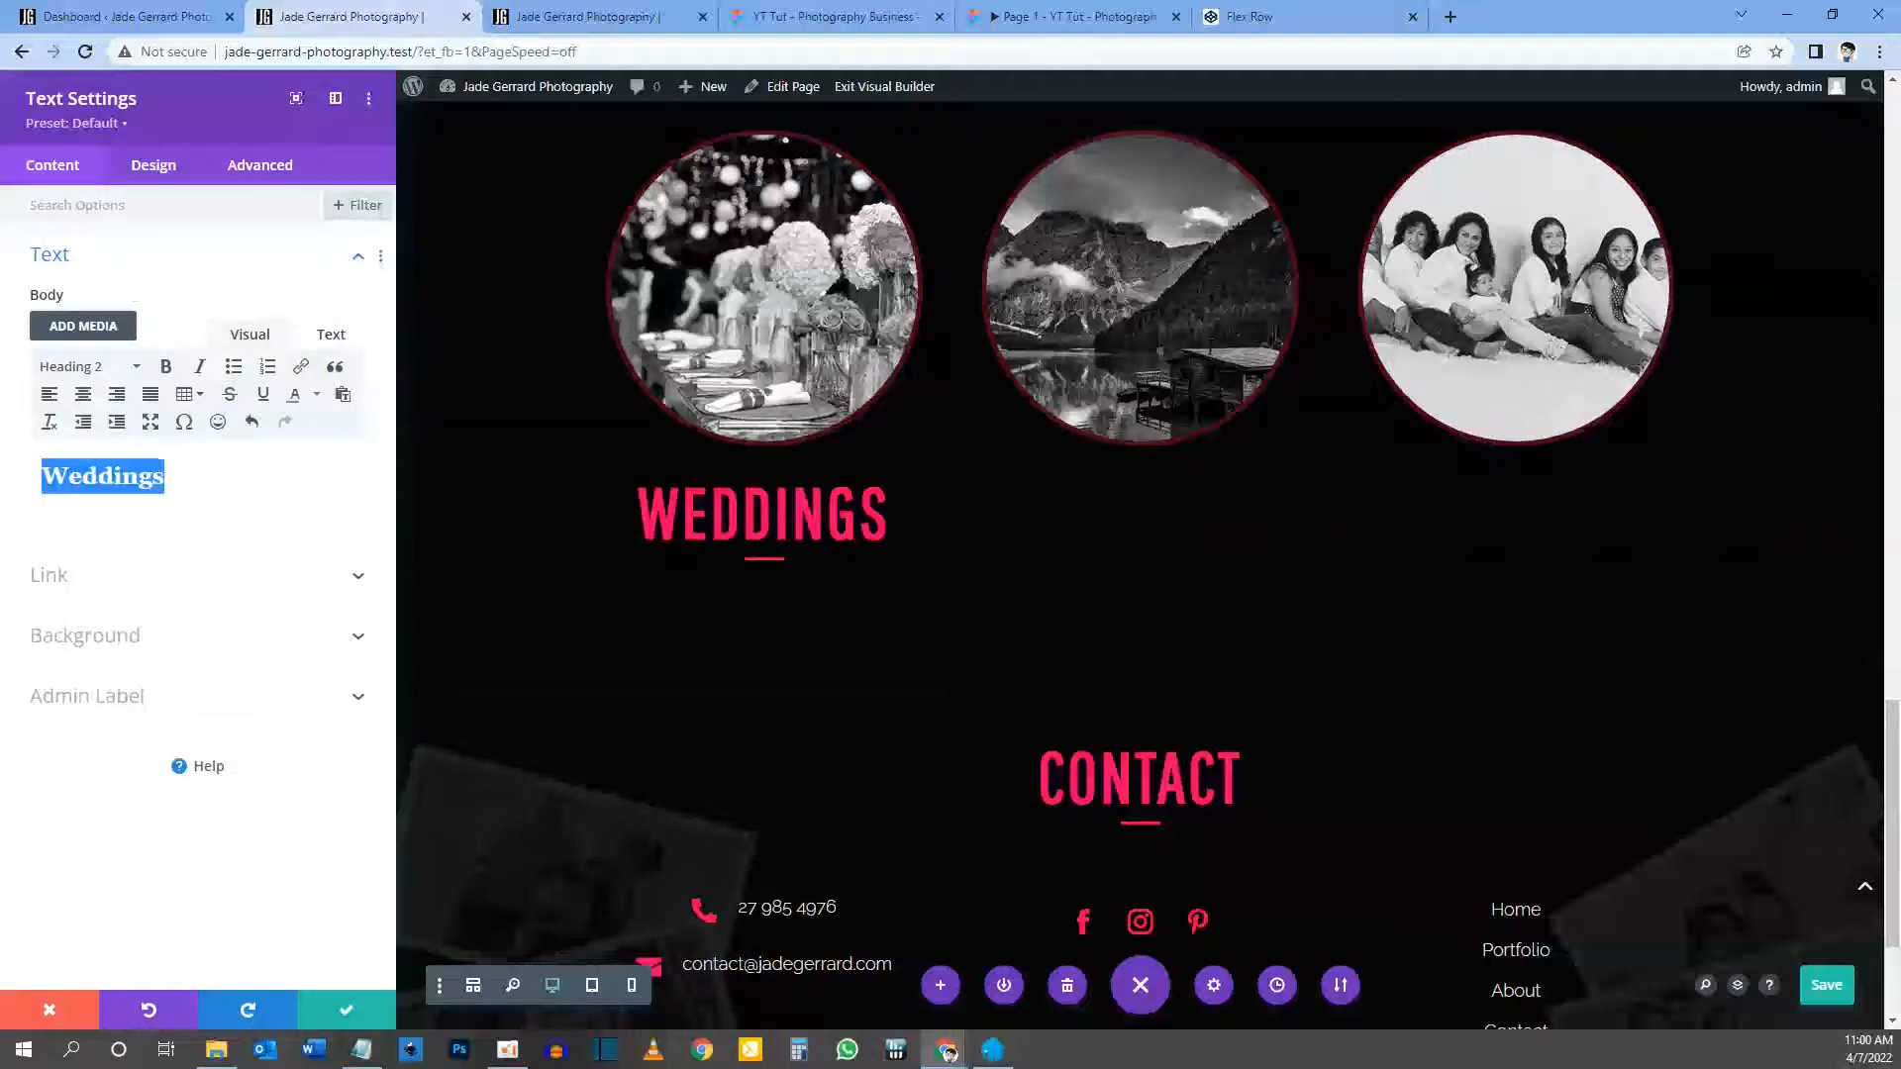
Step: Change the Weddings text format from Heading 2 to Paragraph and open the text's design settings
click(99, 366)
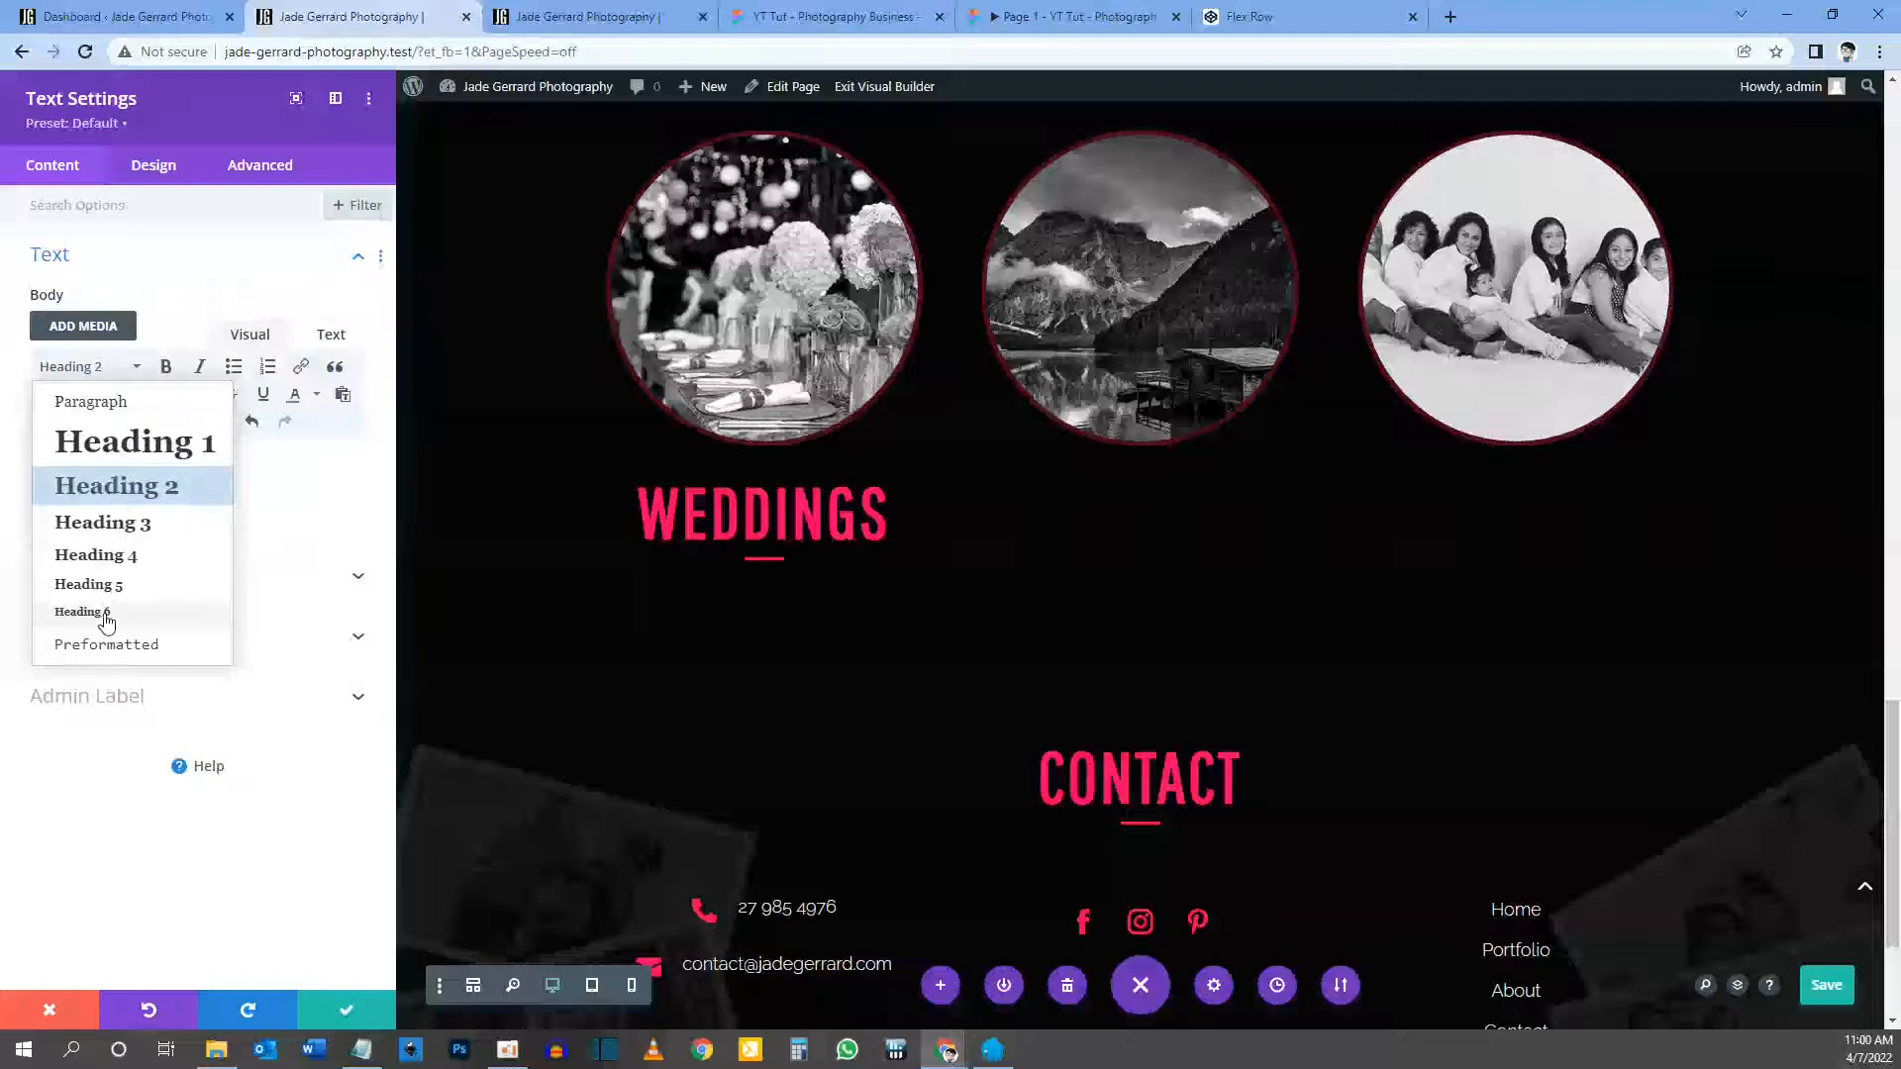
click(112, 403)
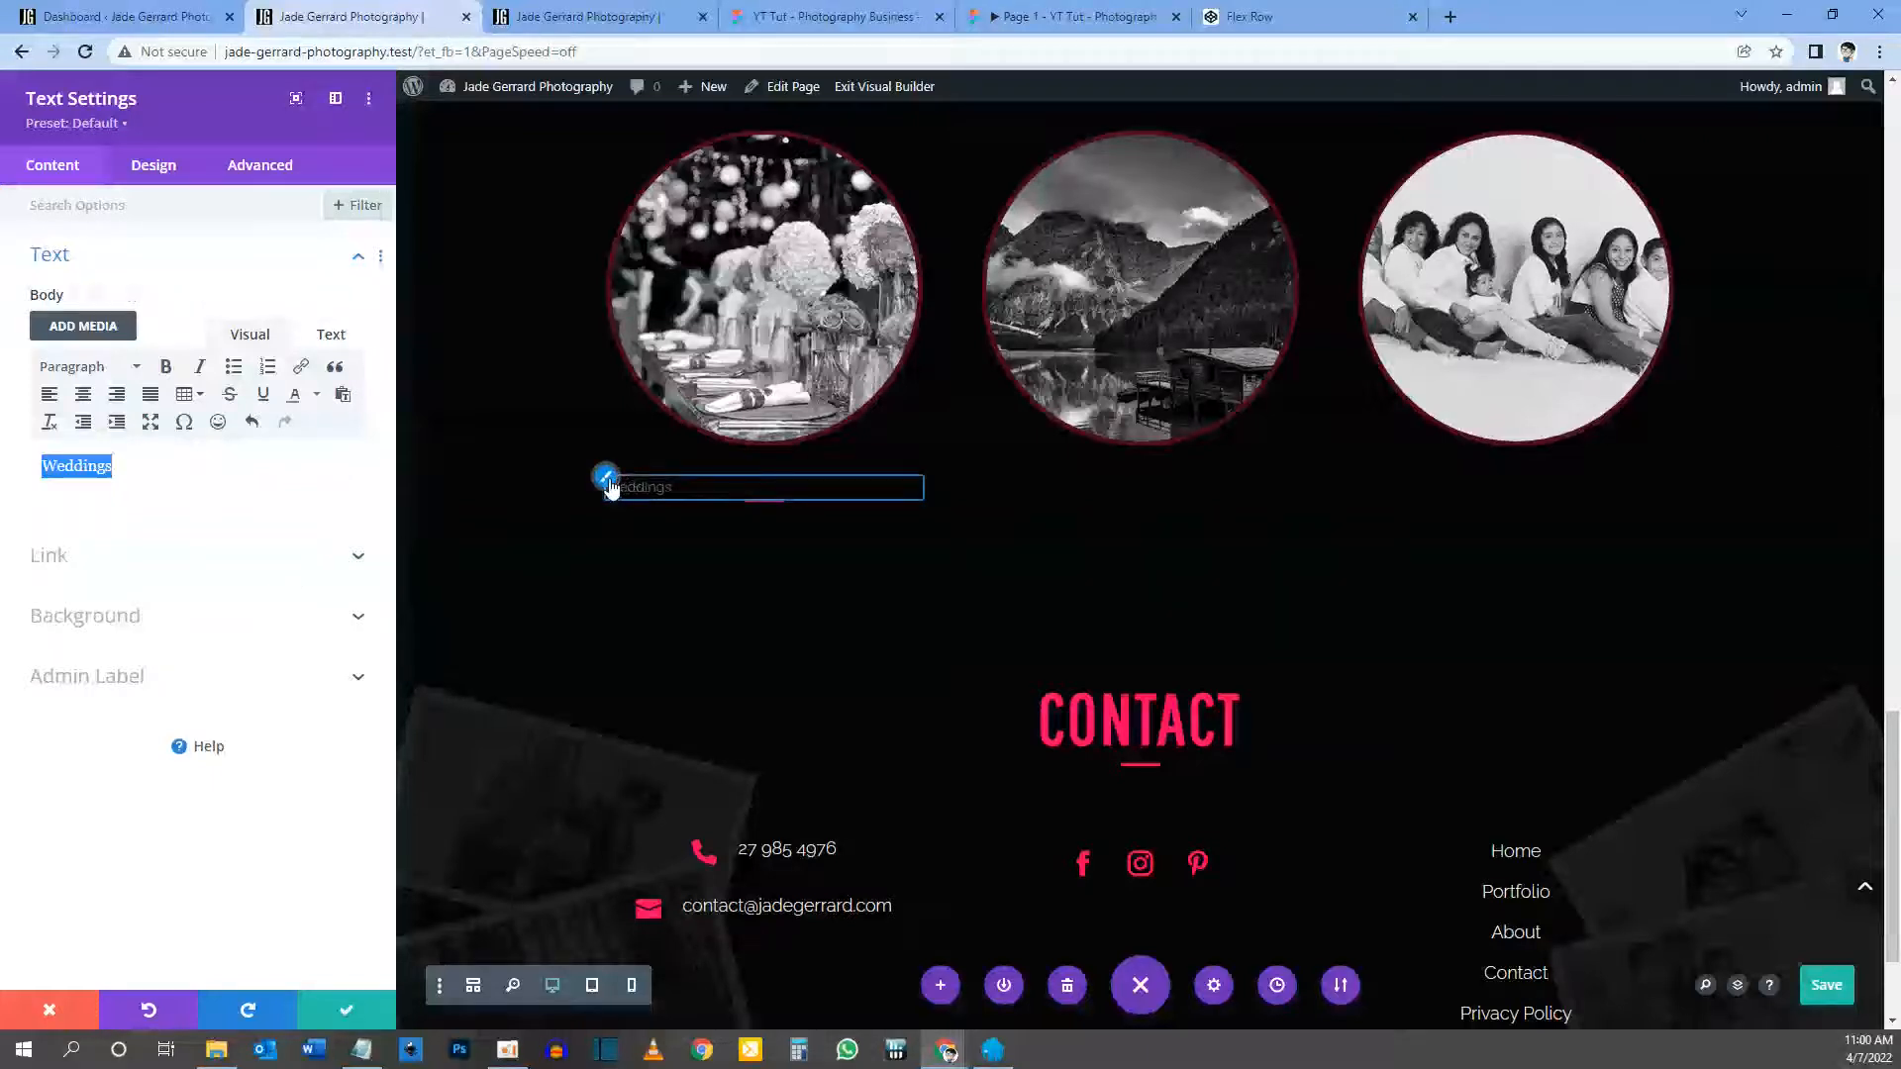
click(607, 481)
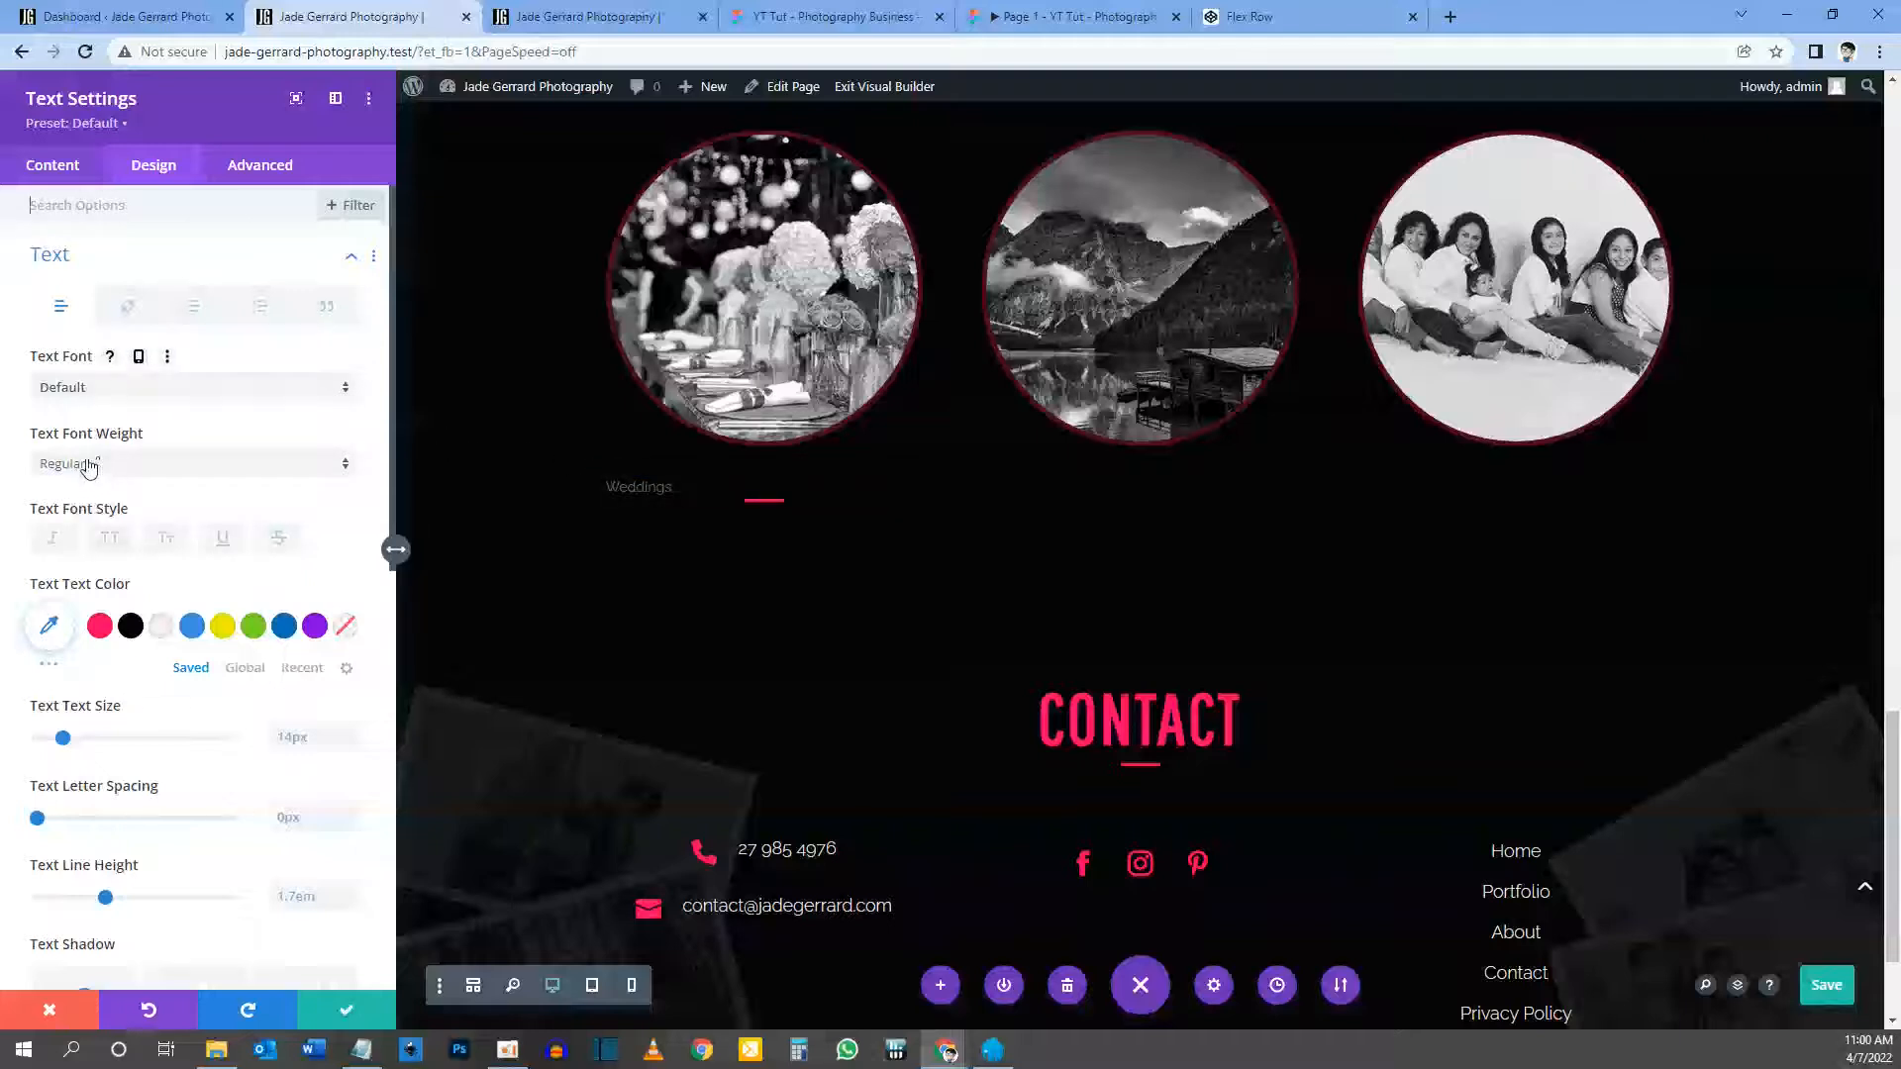
Step: Check the WEDDINGS caption styles in the Figma desktop, tablet and phone frames, and make the Divi caption bold, uppercase and white
click(832, 16)
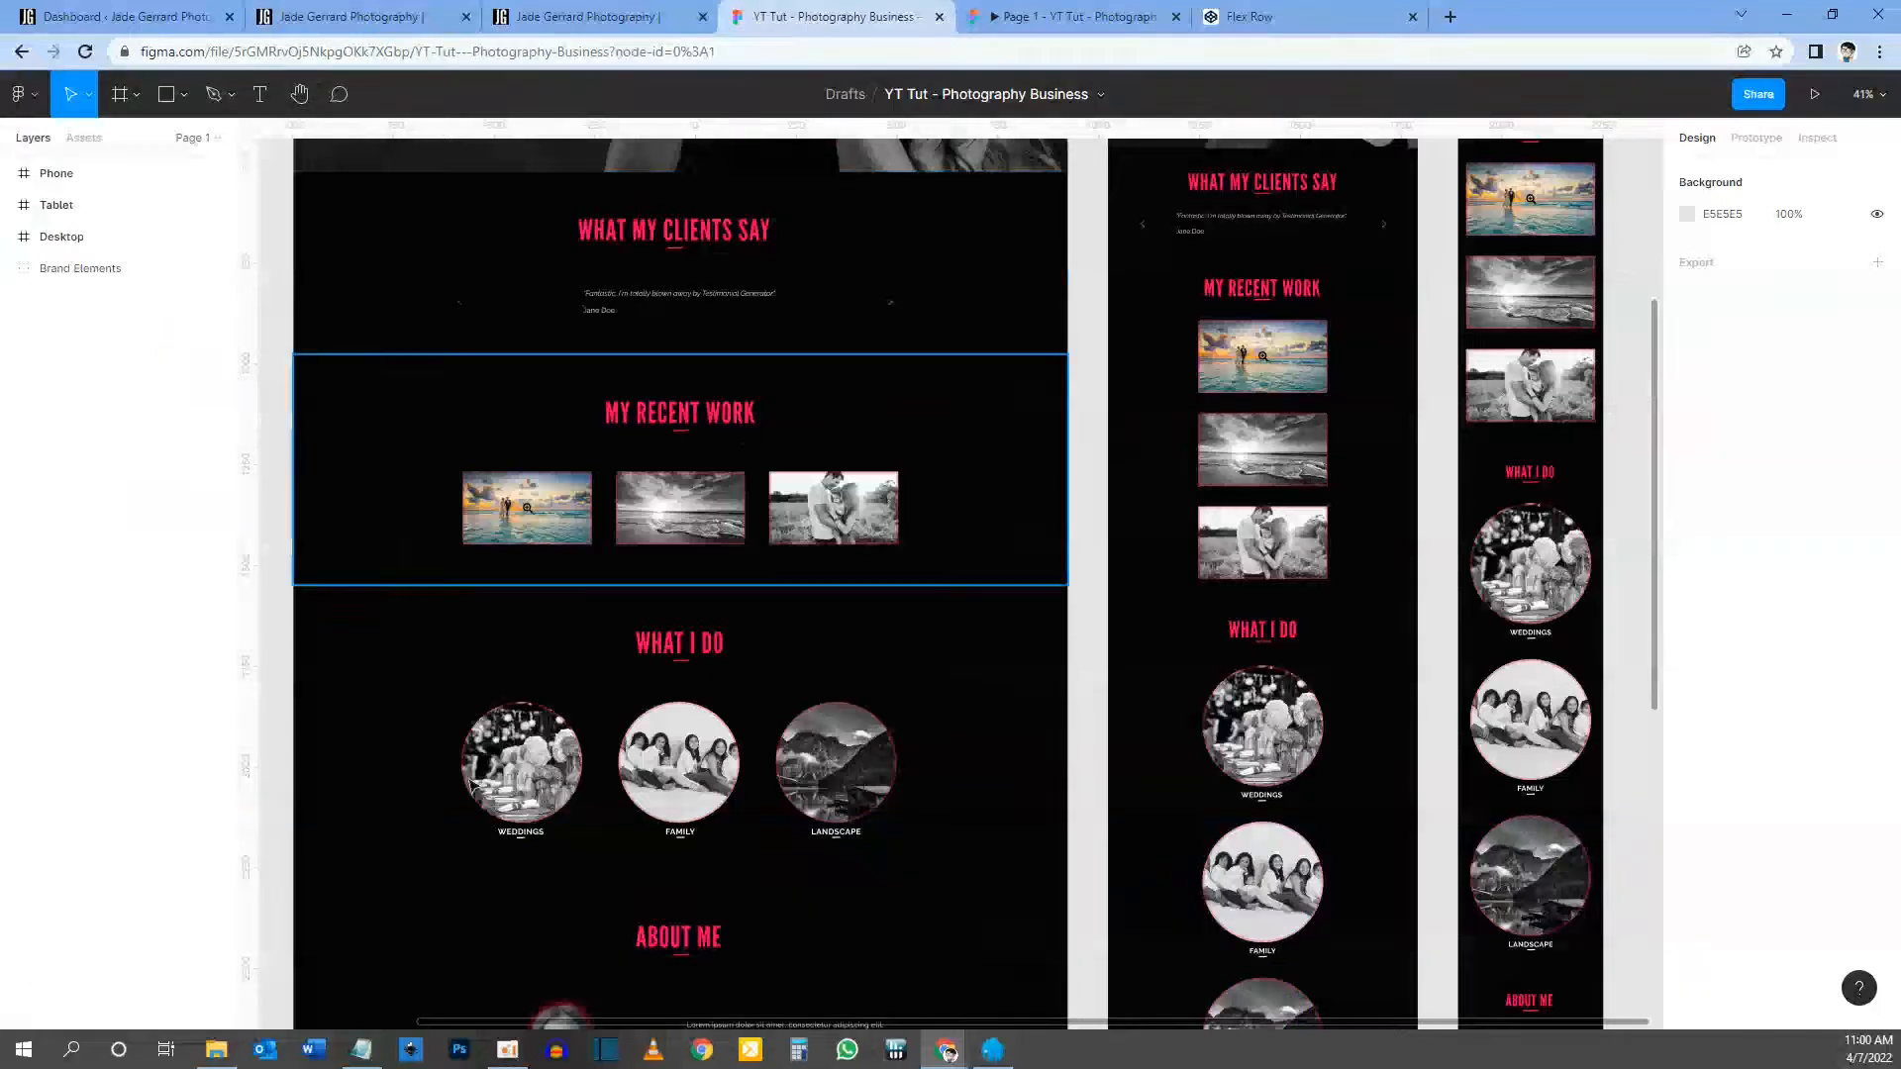
double_click(521, 832)
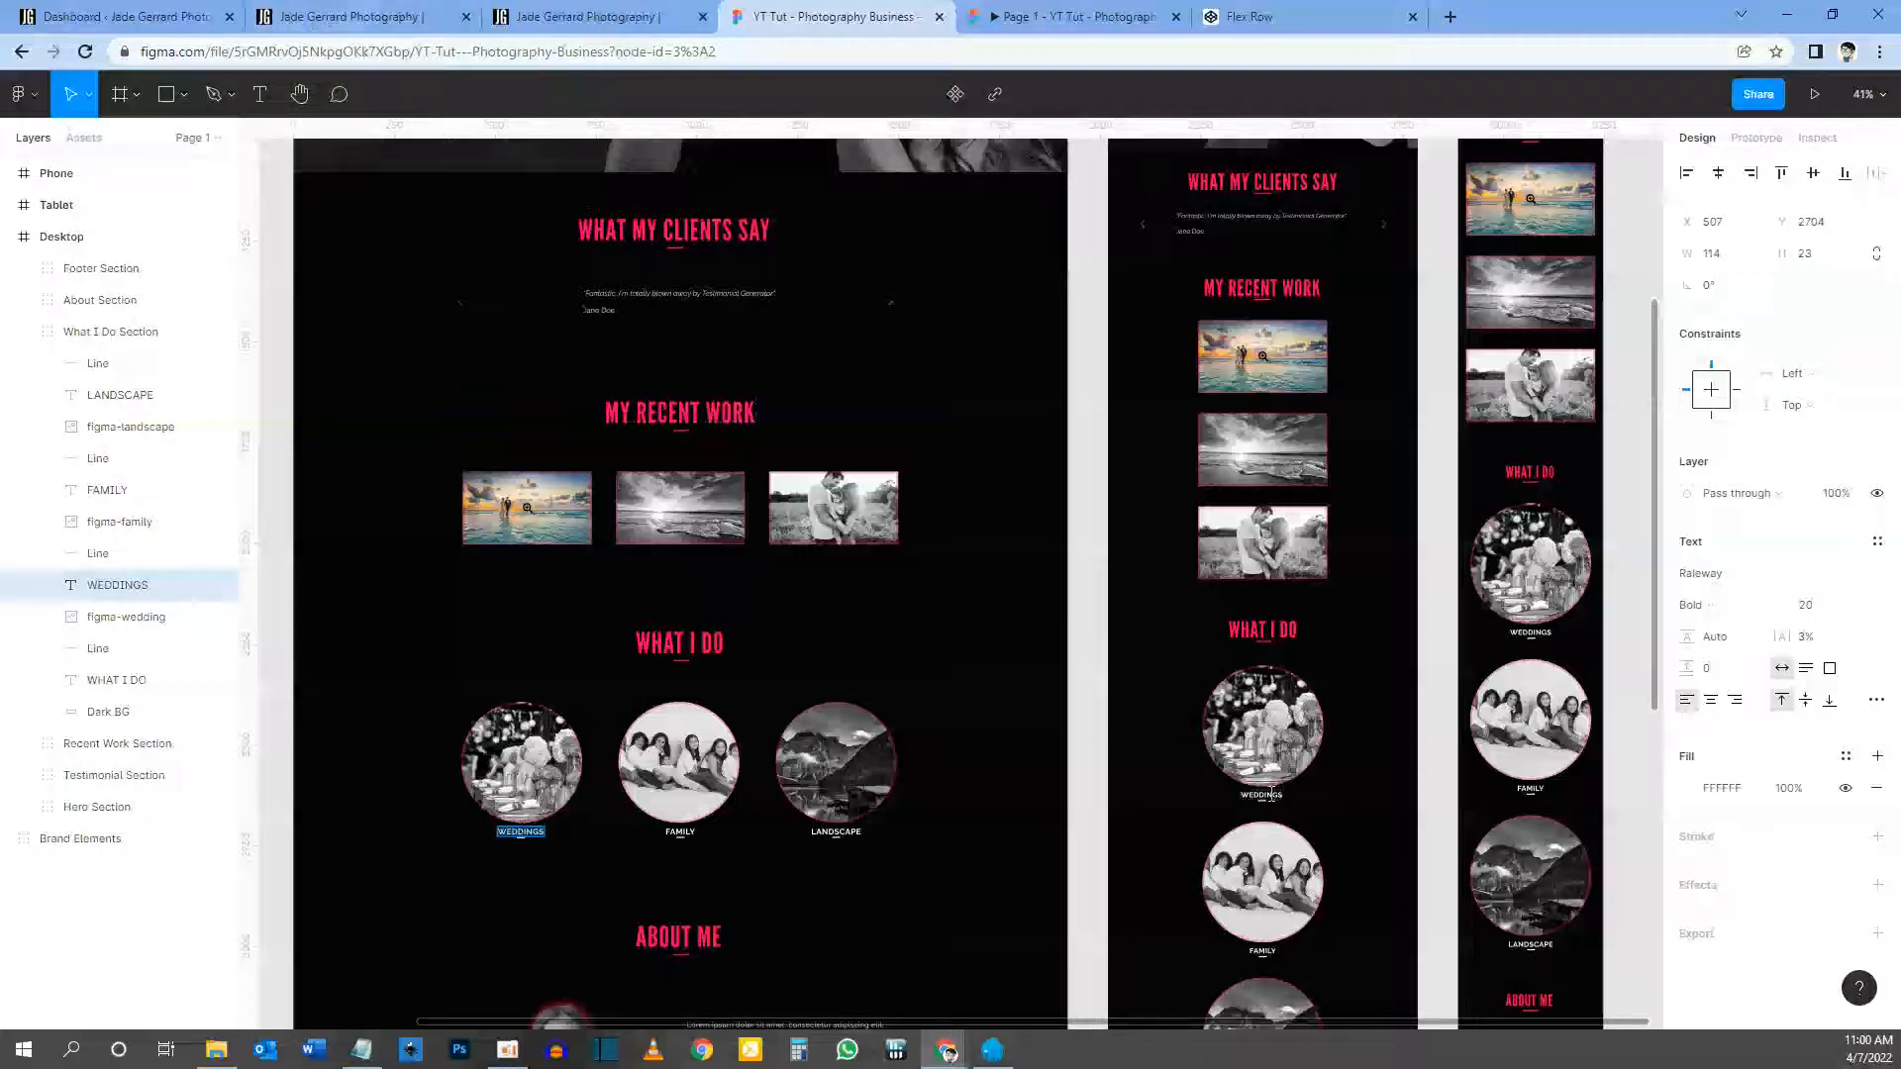
double_click(1263, 795)
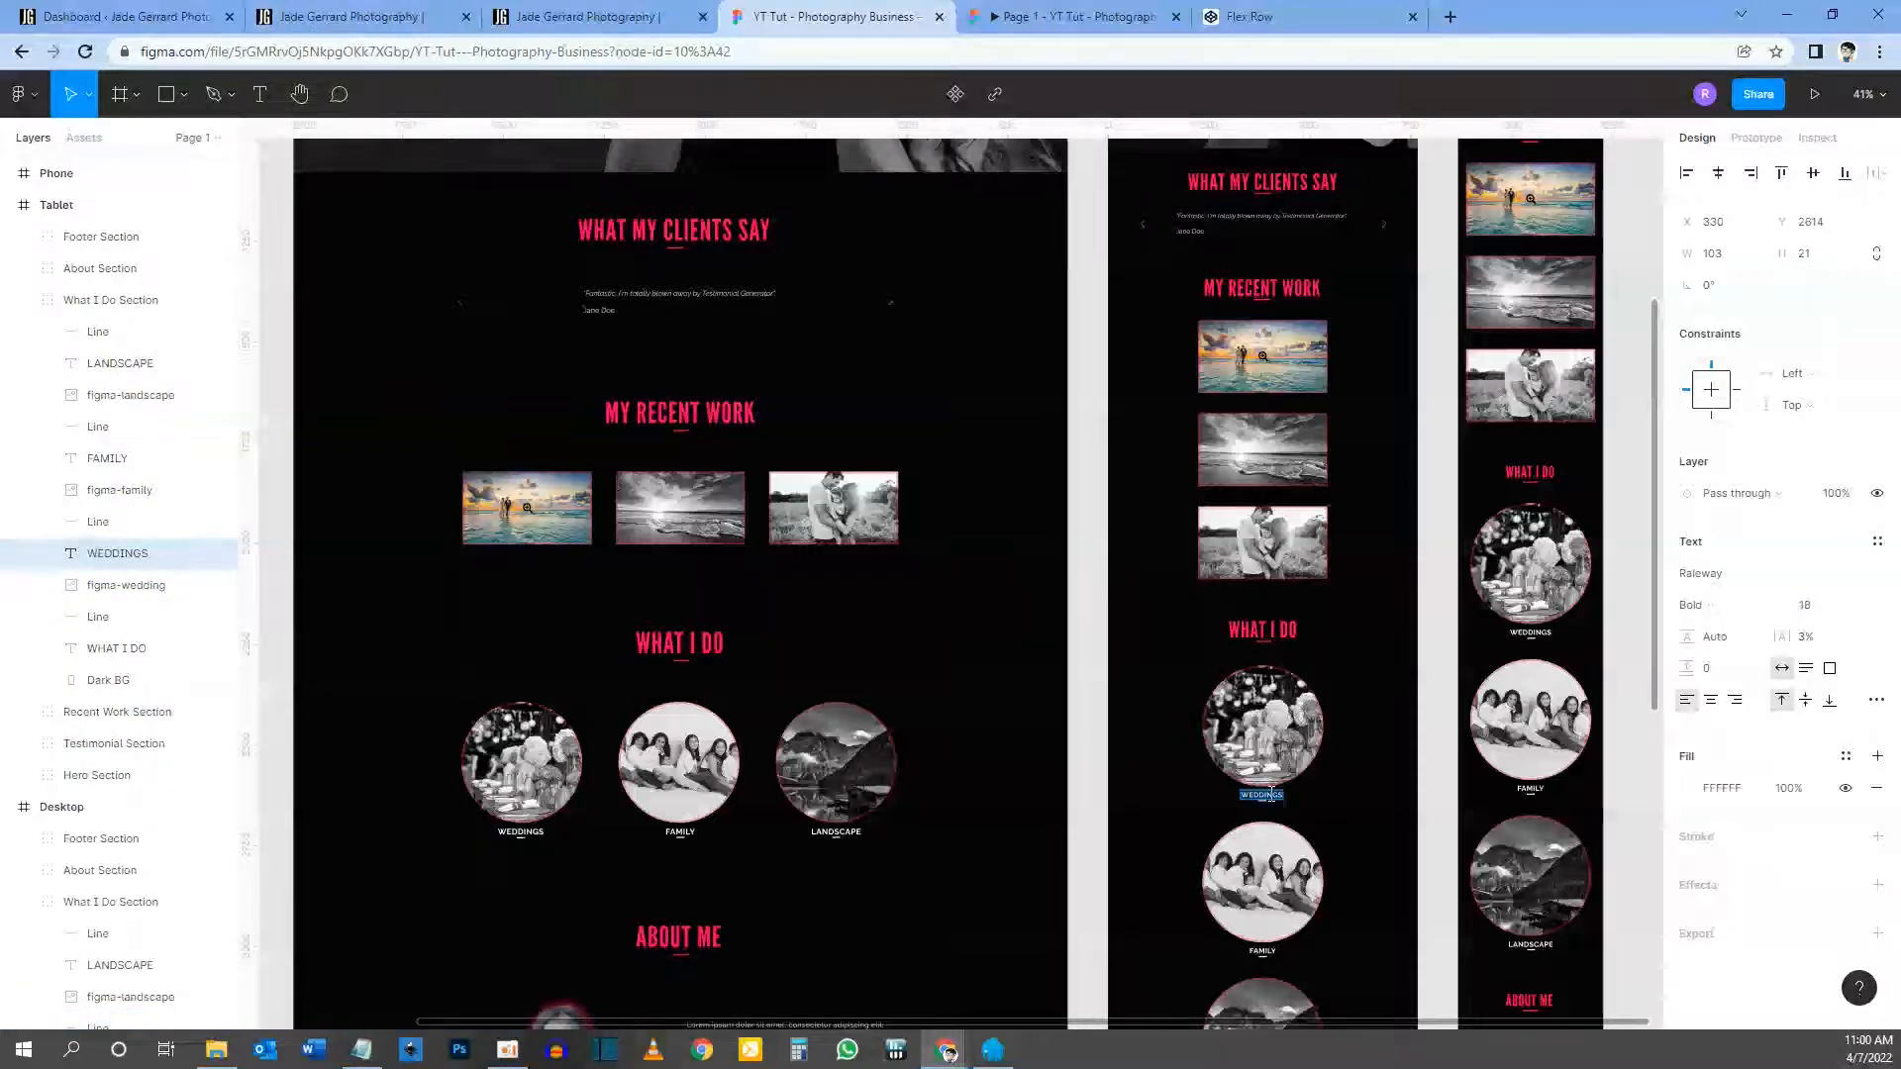
click(1531, 631)
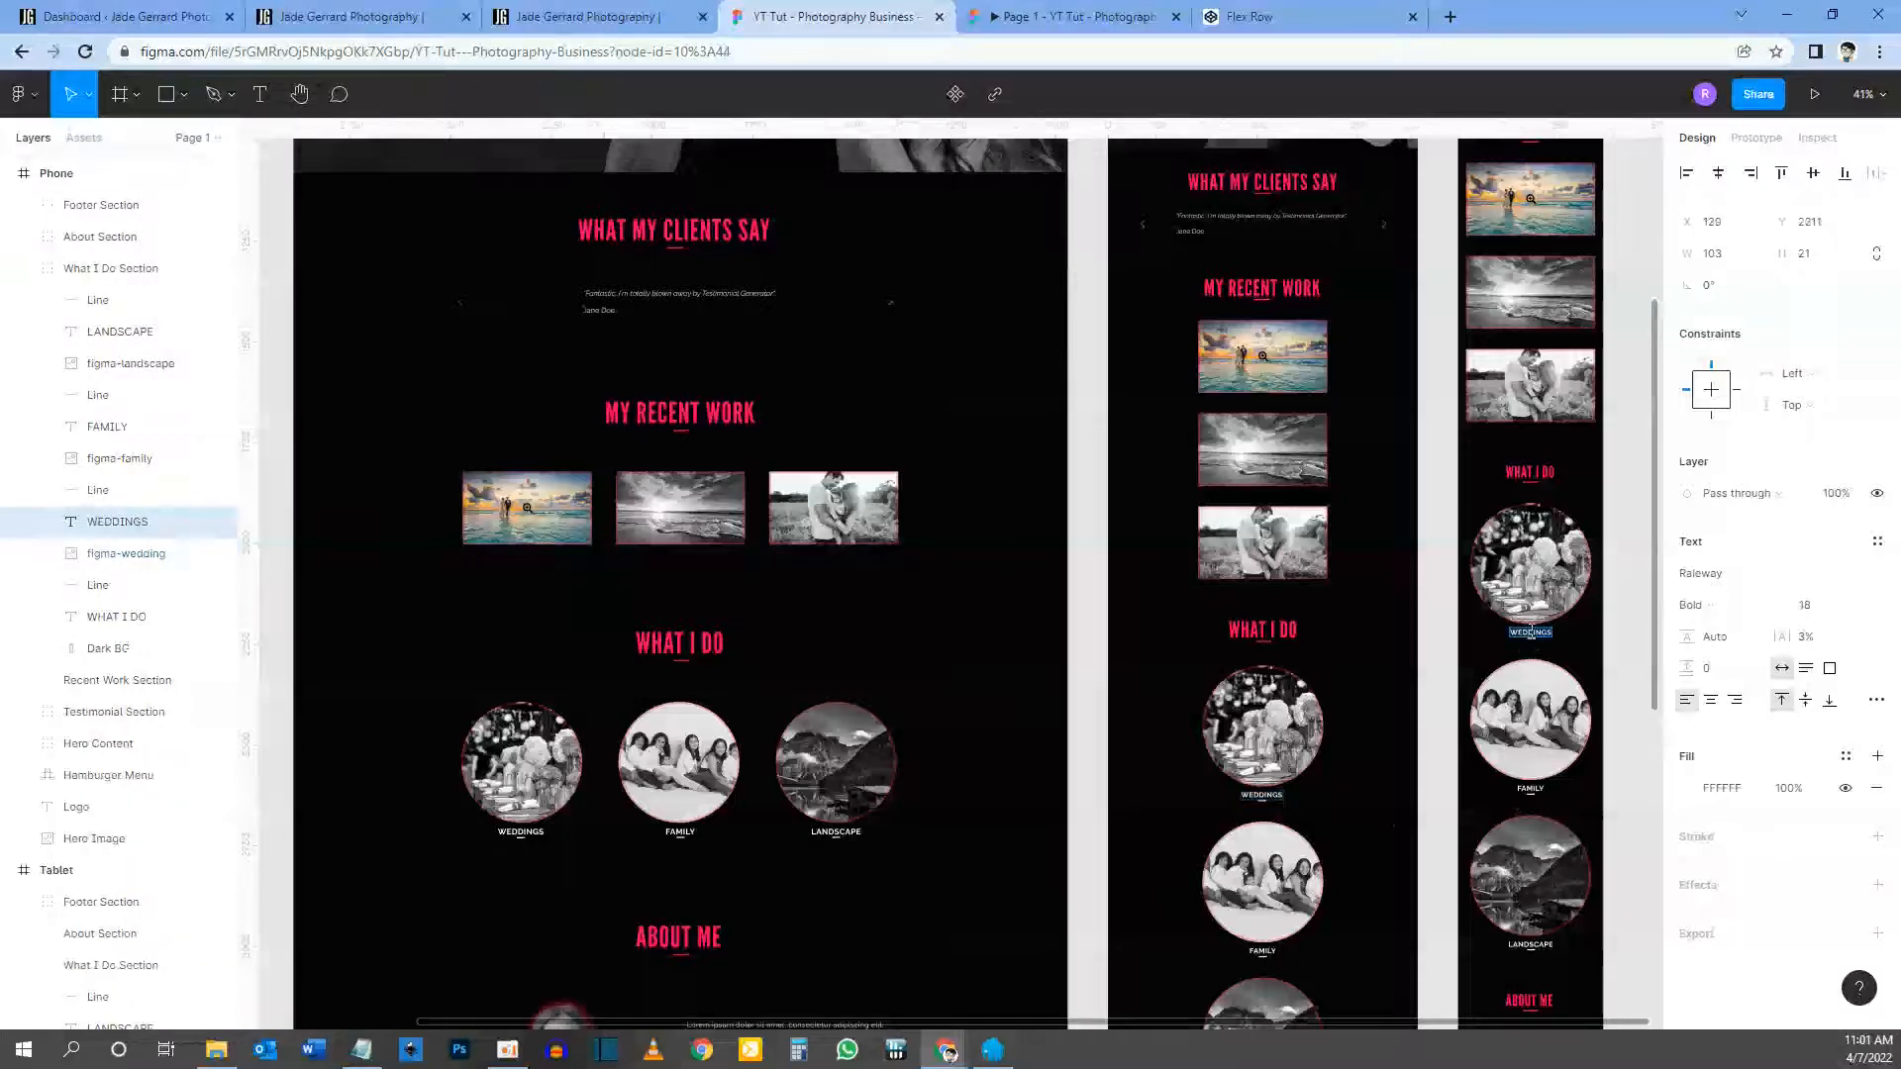
click(458, 29)
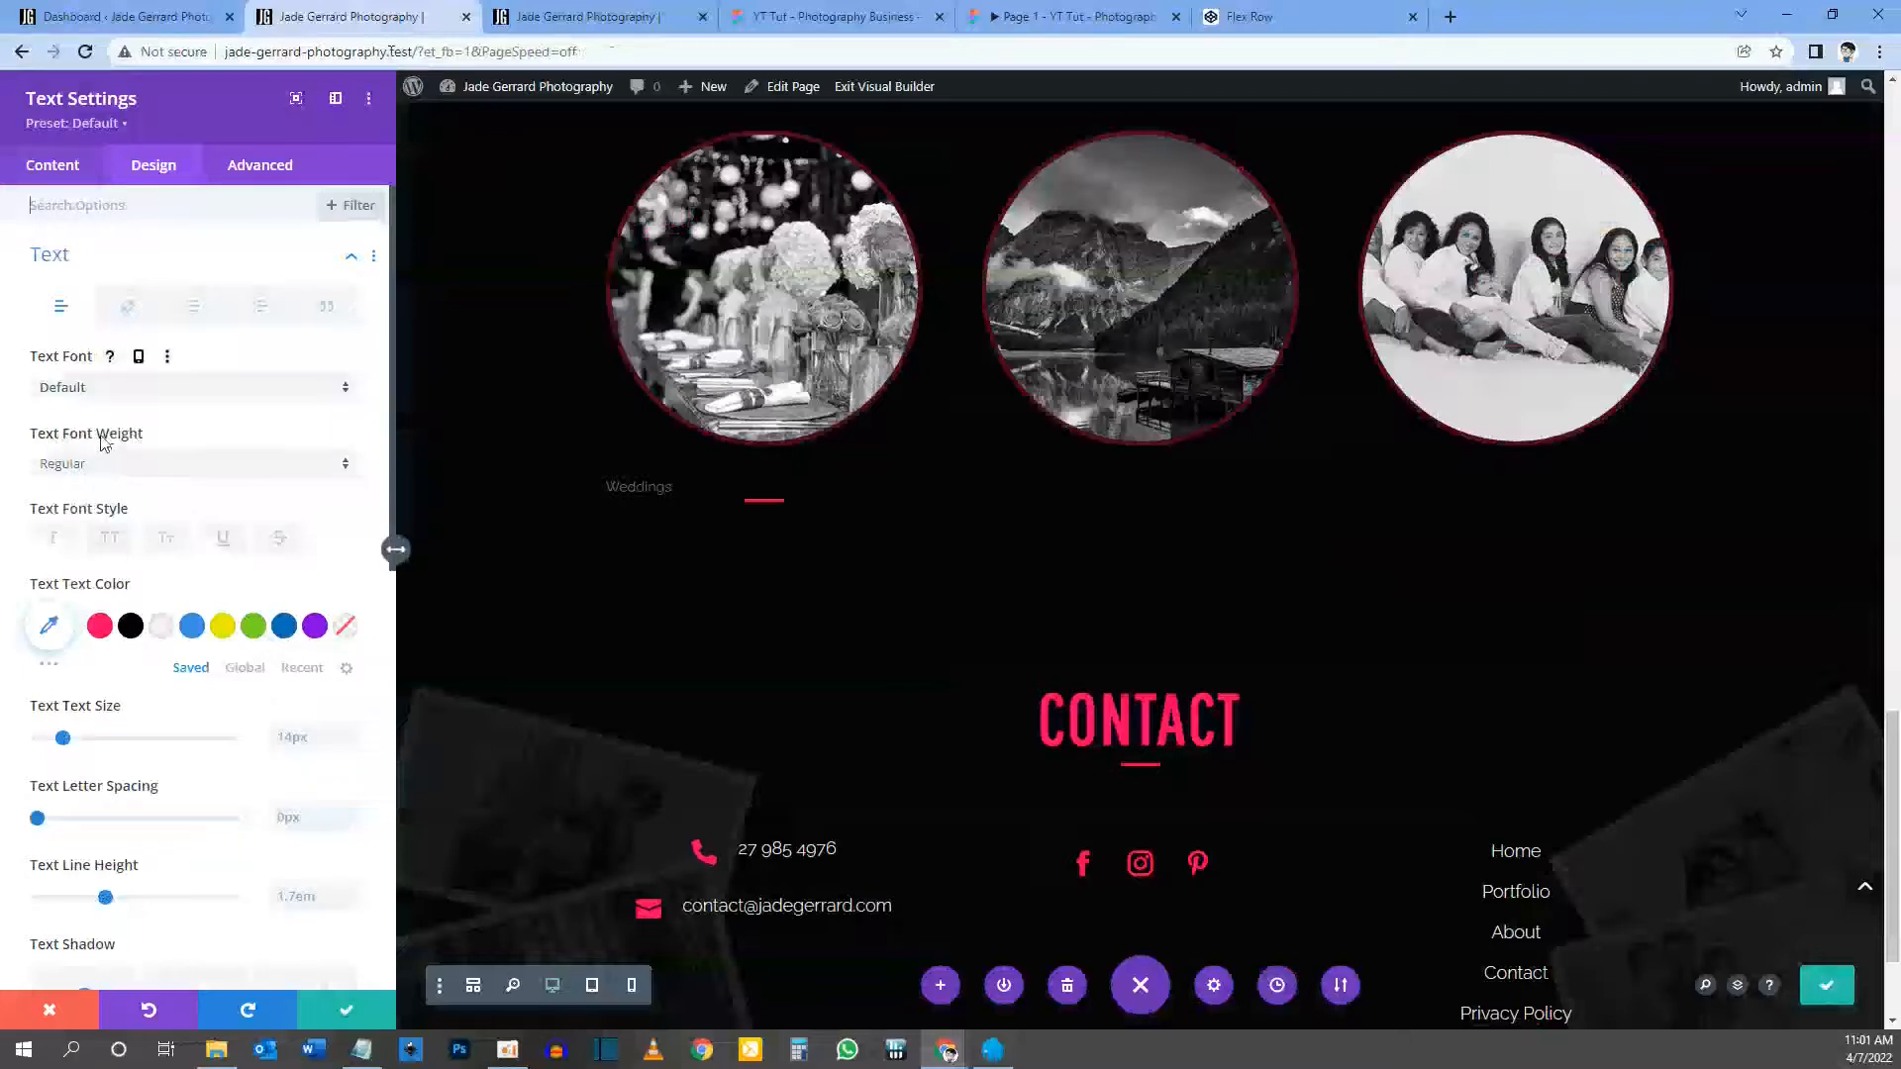
click(76, 466)
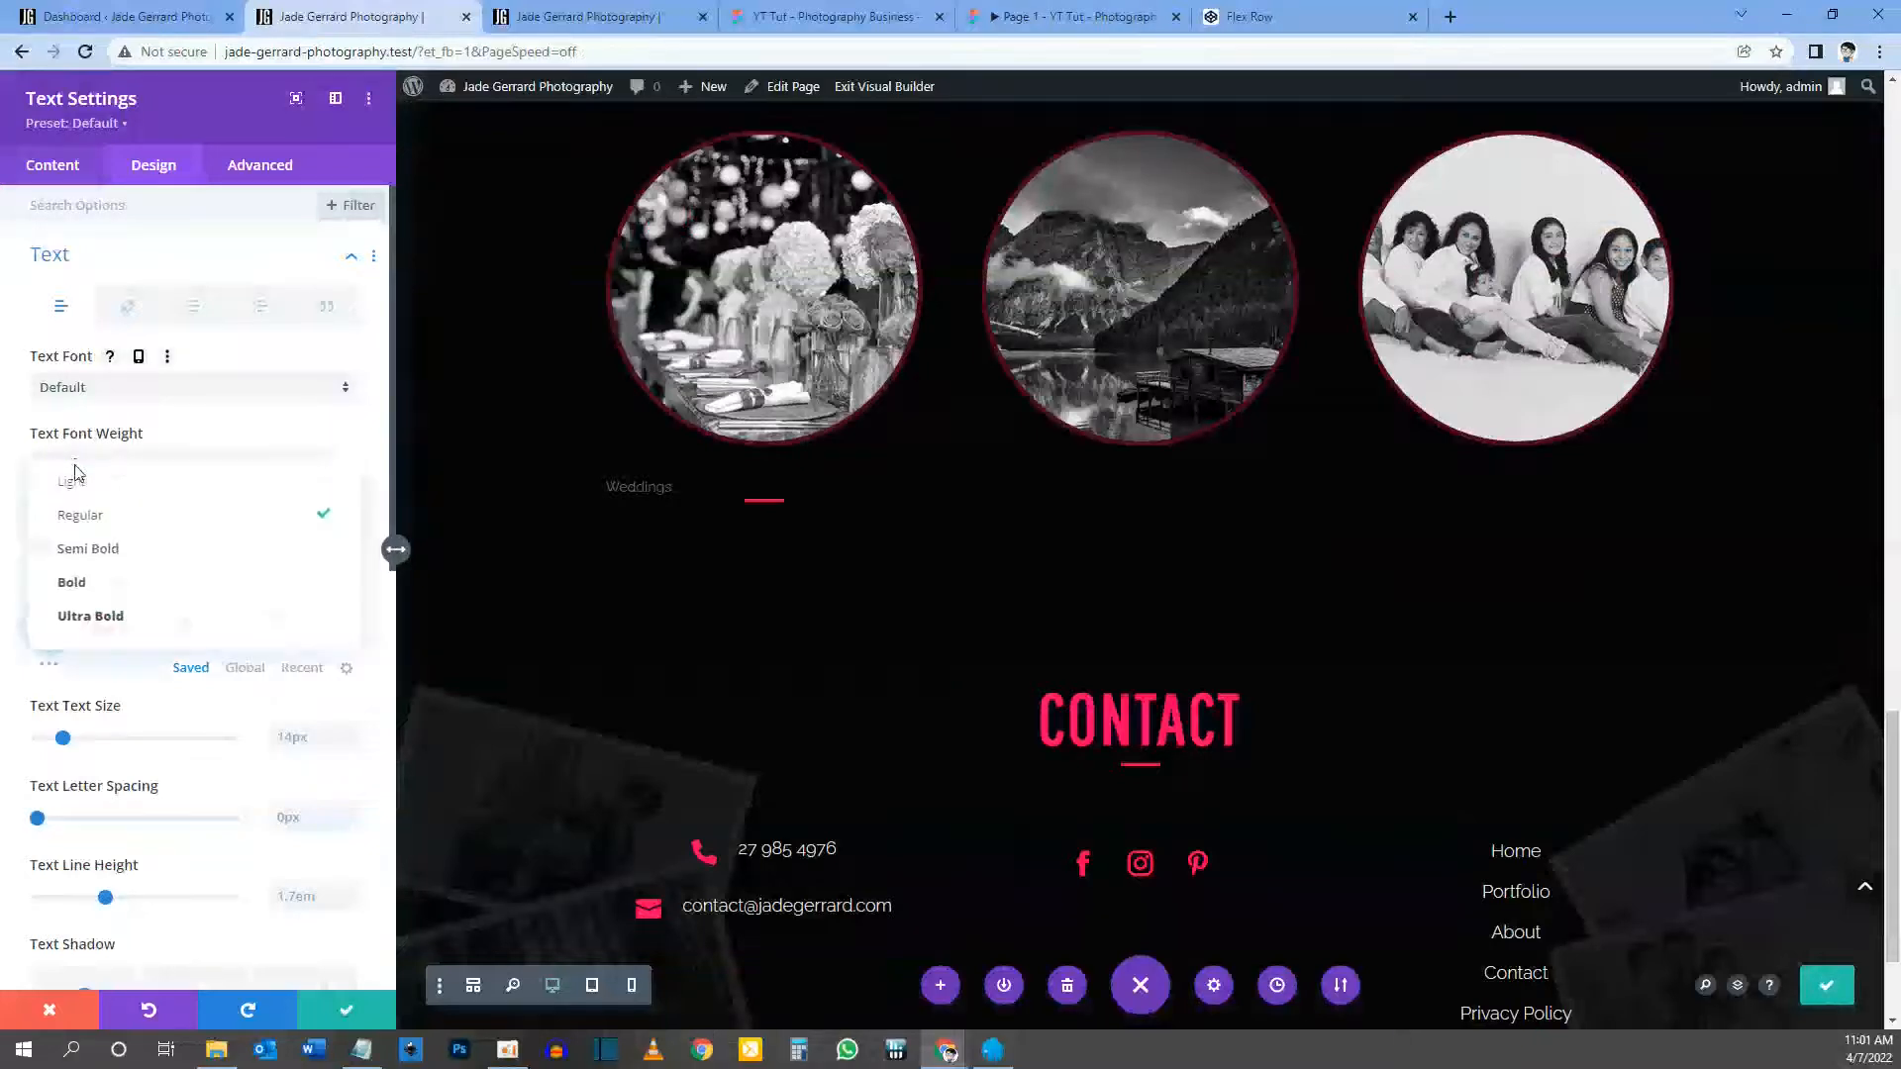
click(77, 592)
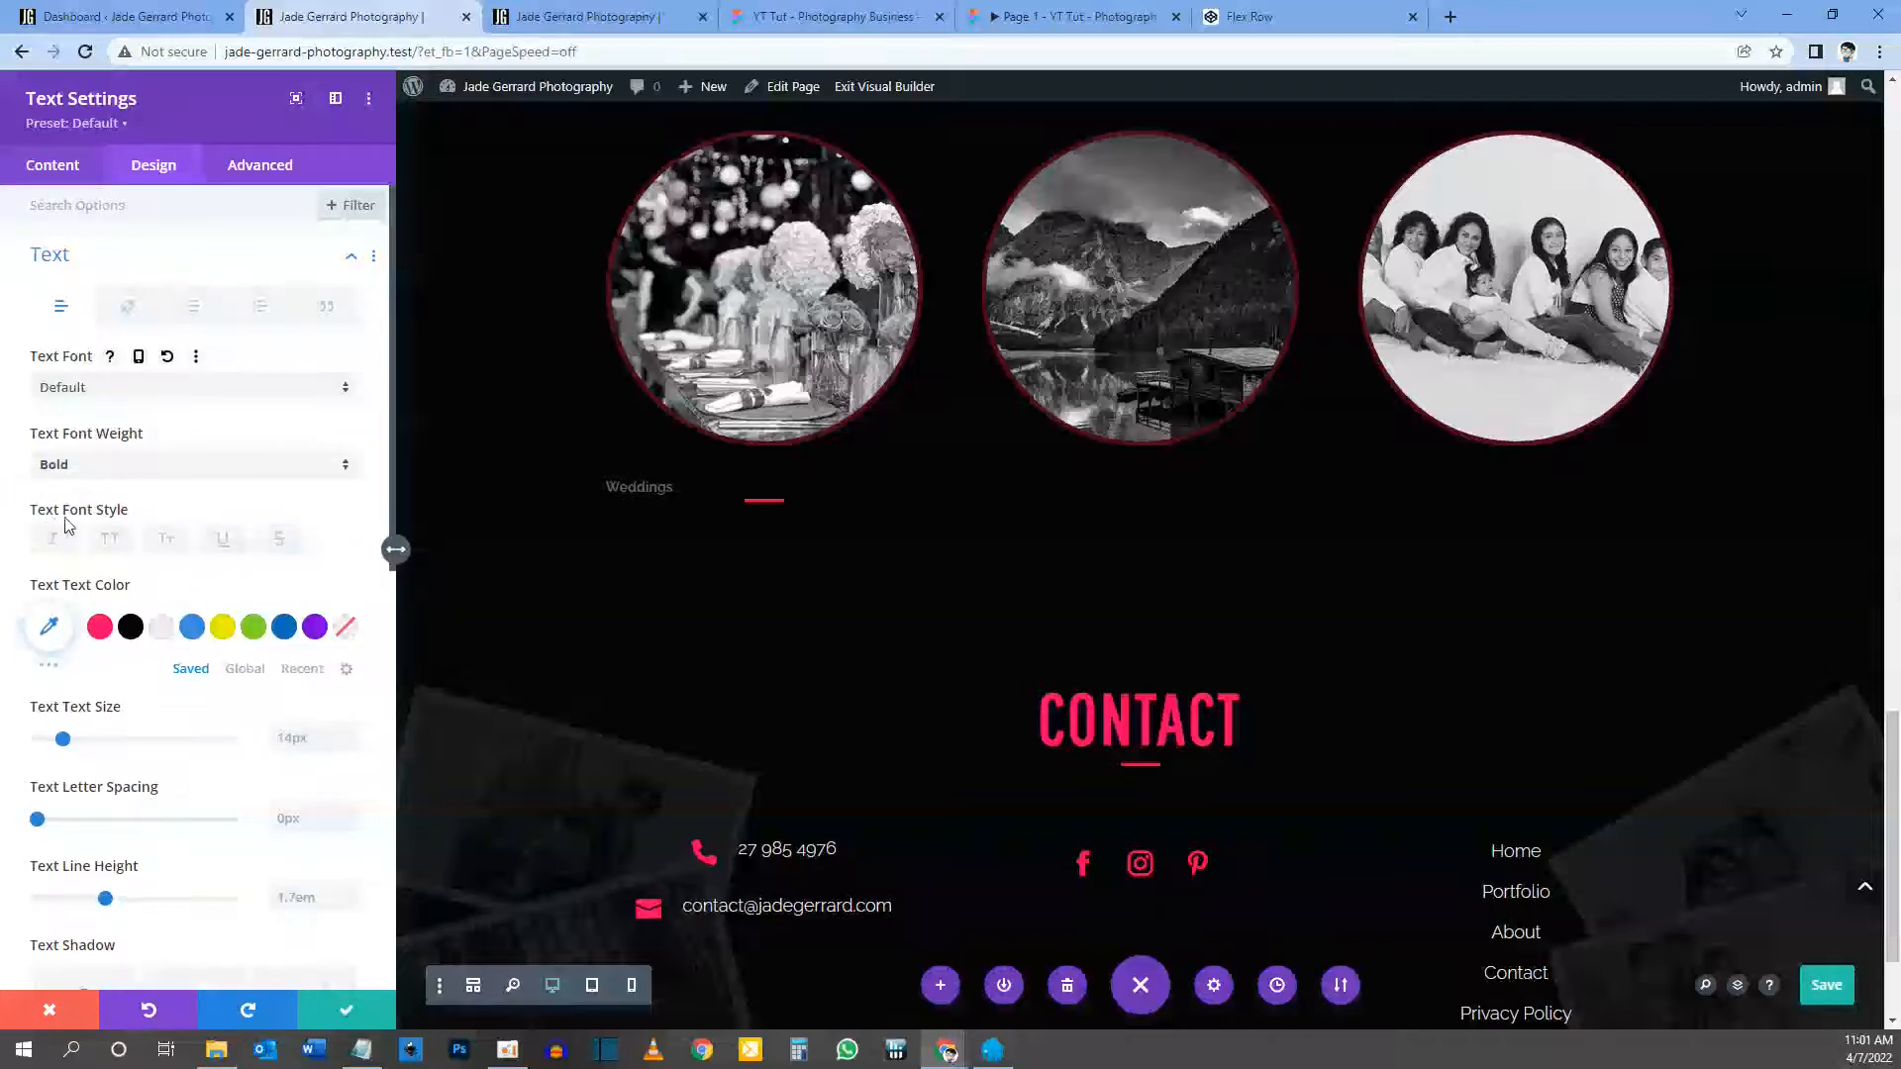
click(109, 541)
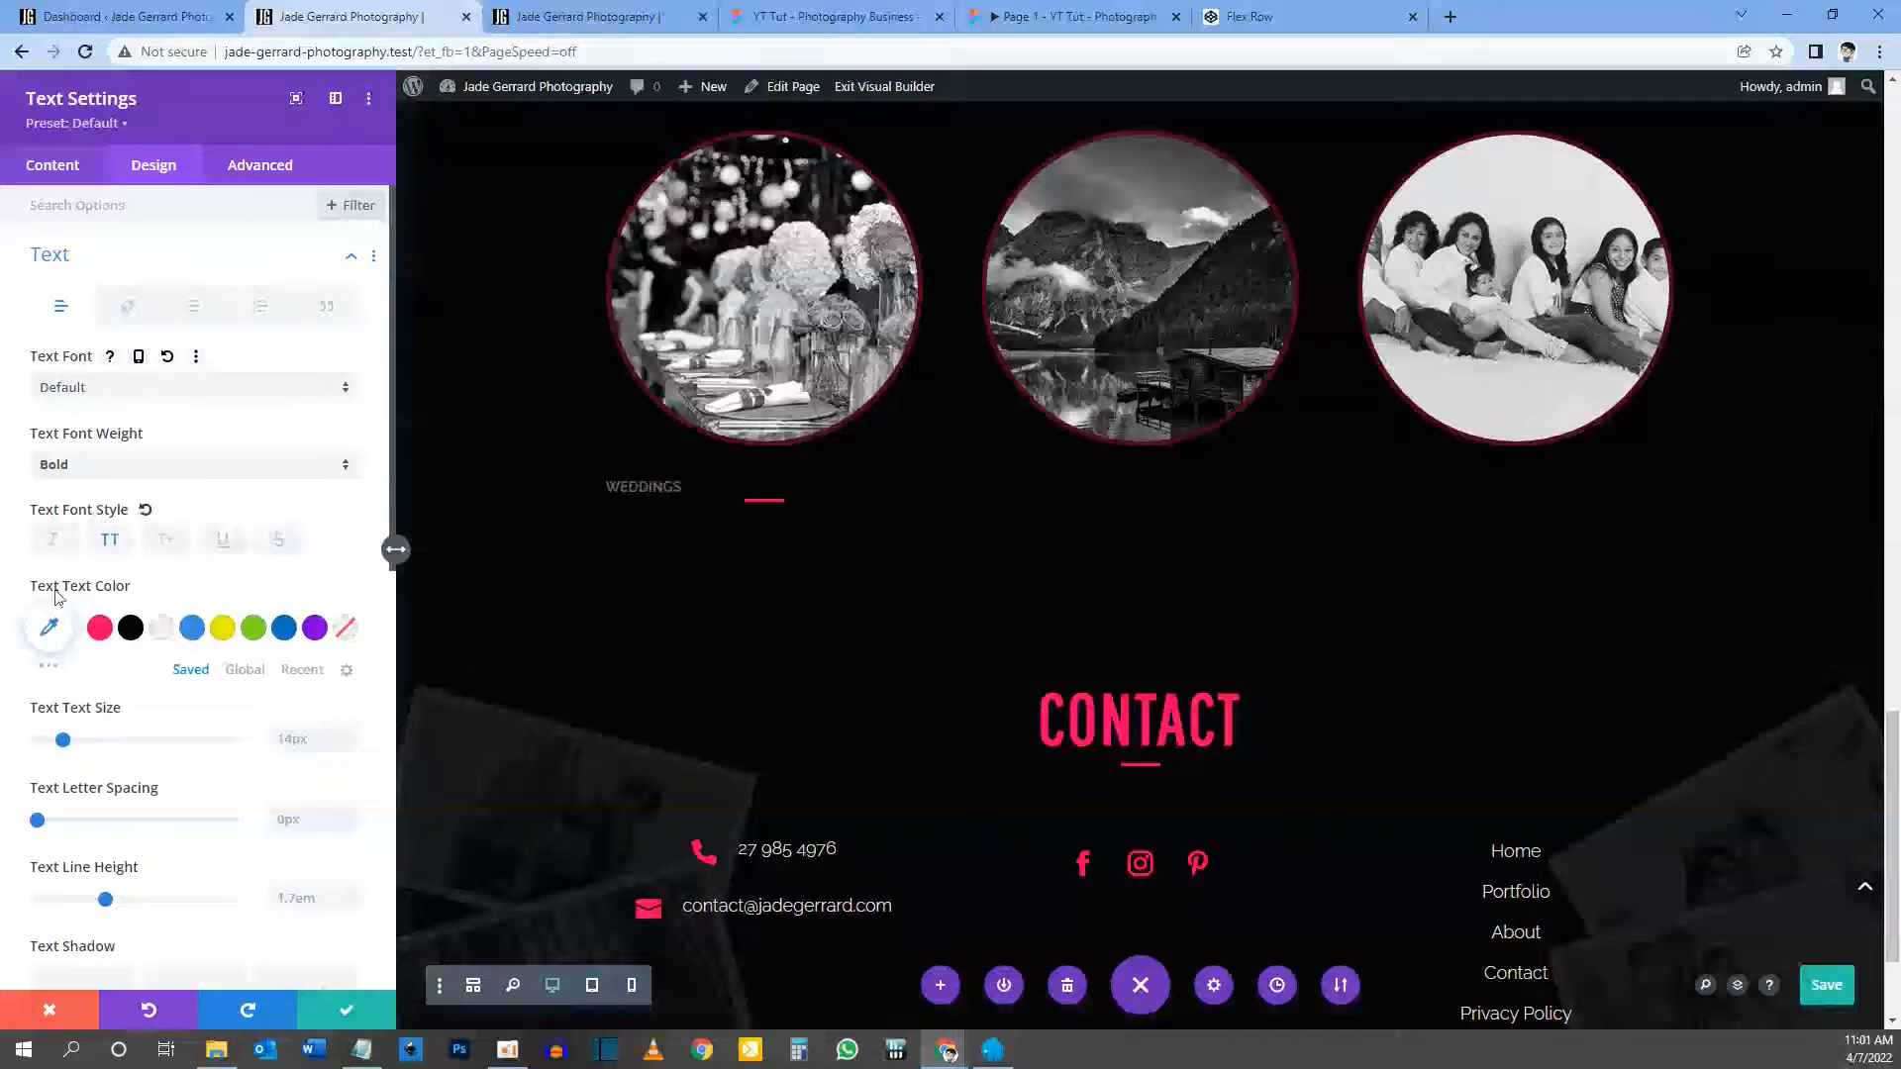
click(158, 632)
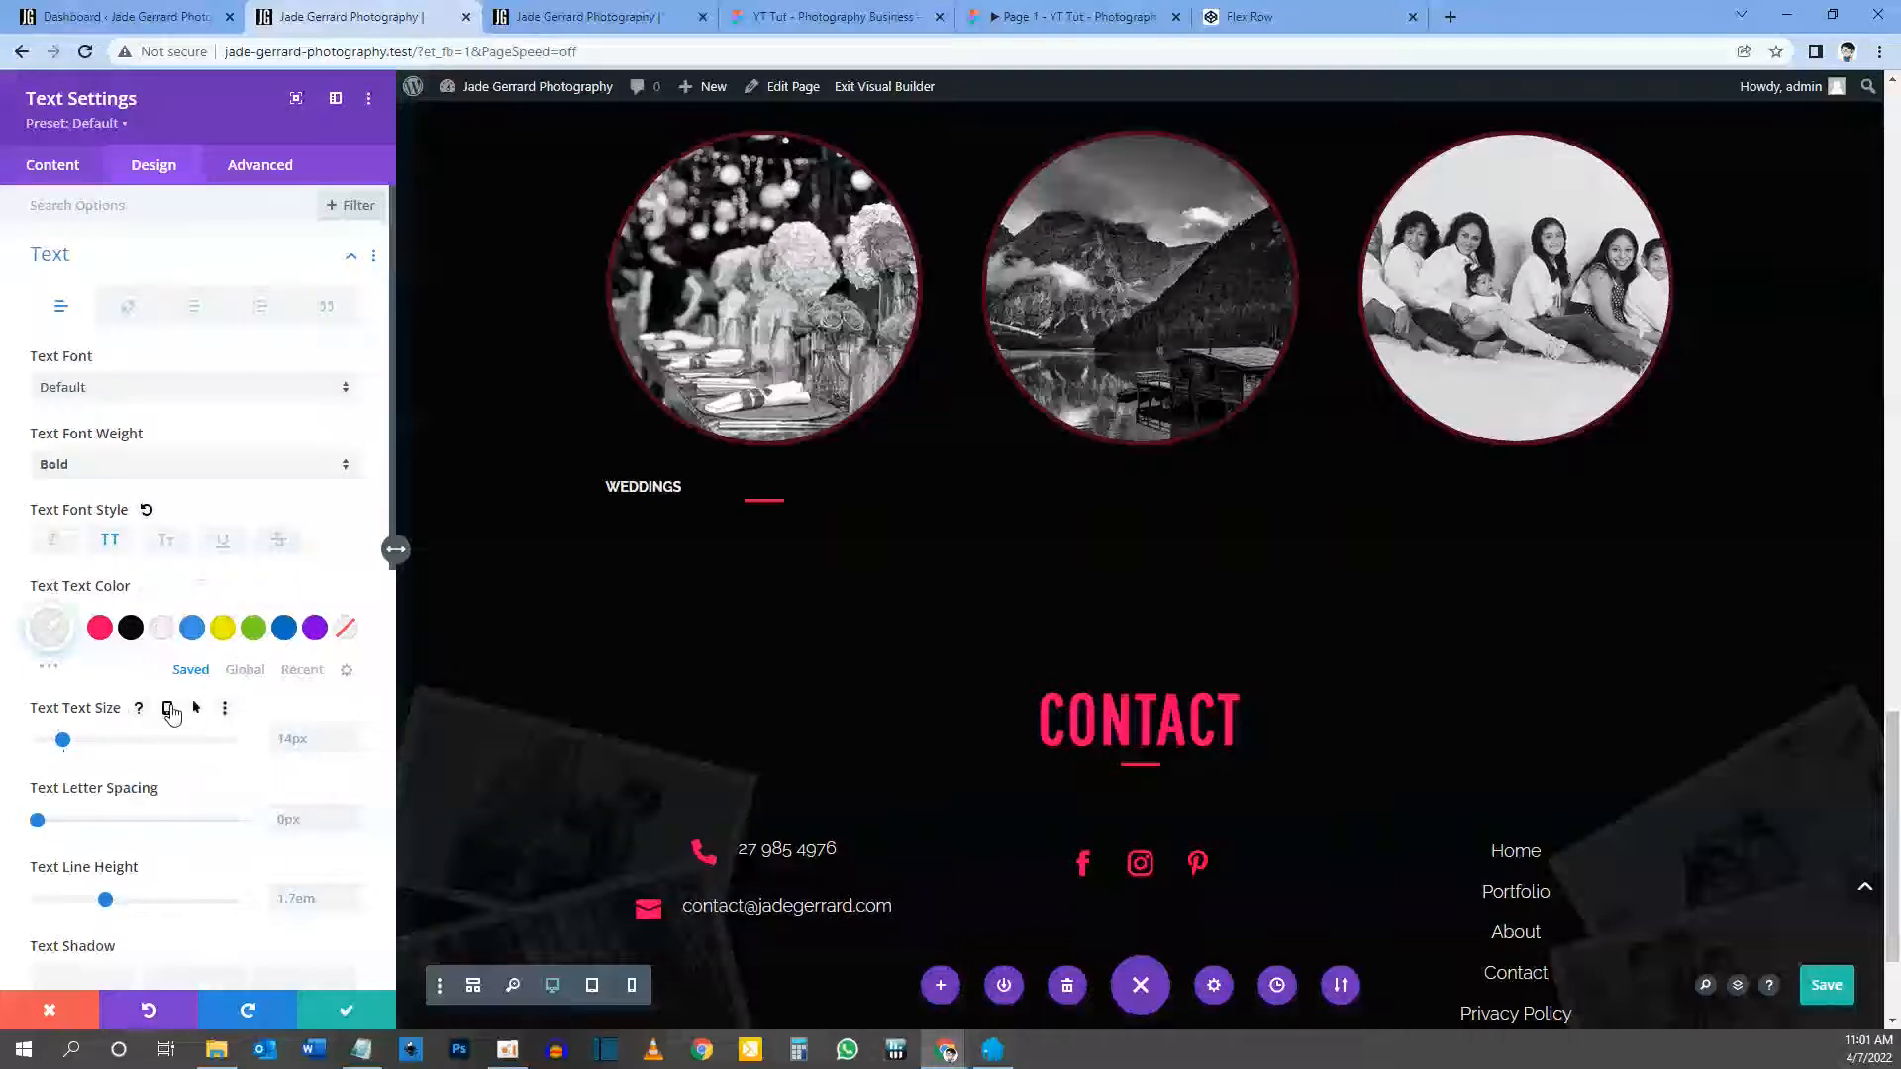
Step: Set the Weddings caption's responsive text size to 20px for desktop and 18px for tablet, and check the phone size
click(169, 709)
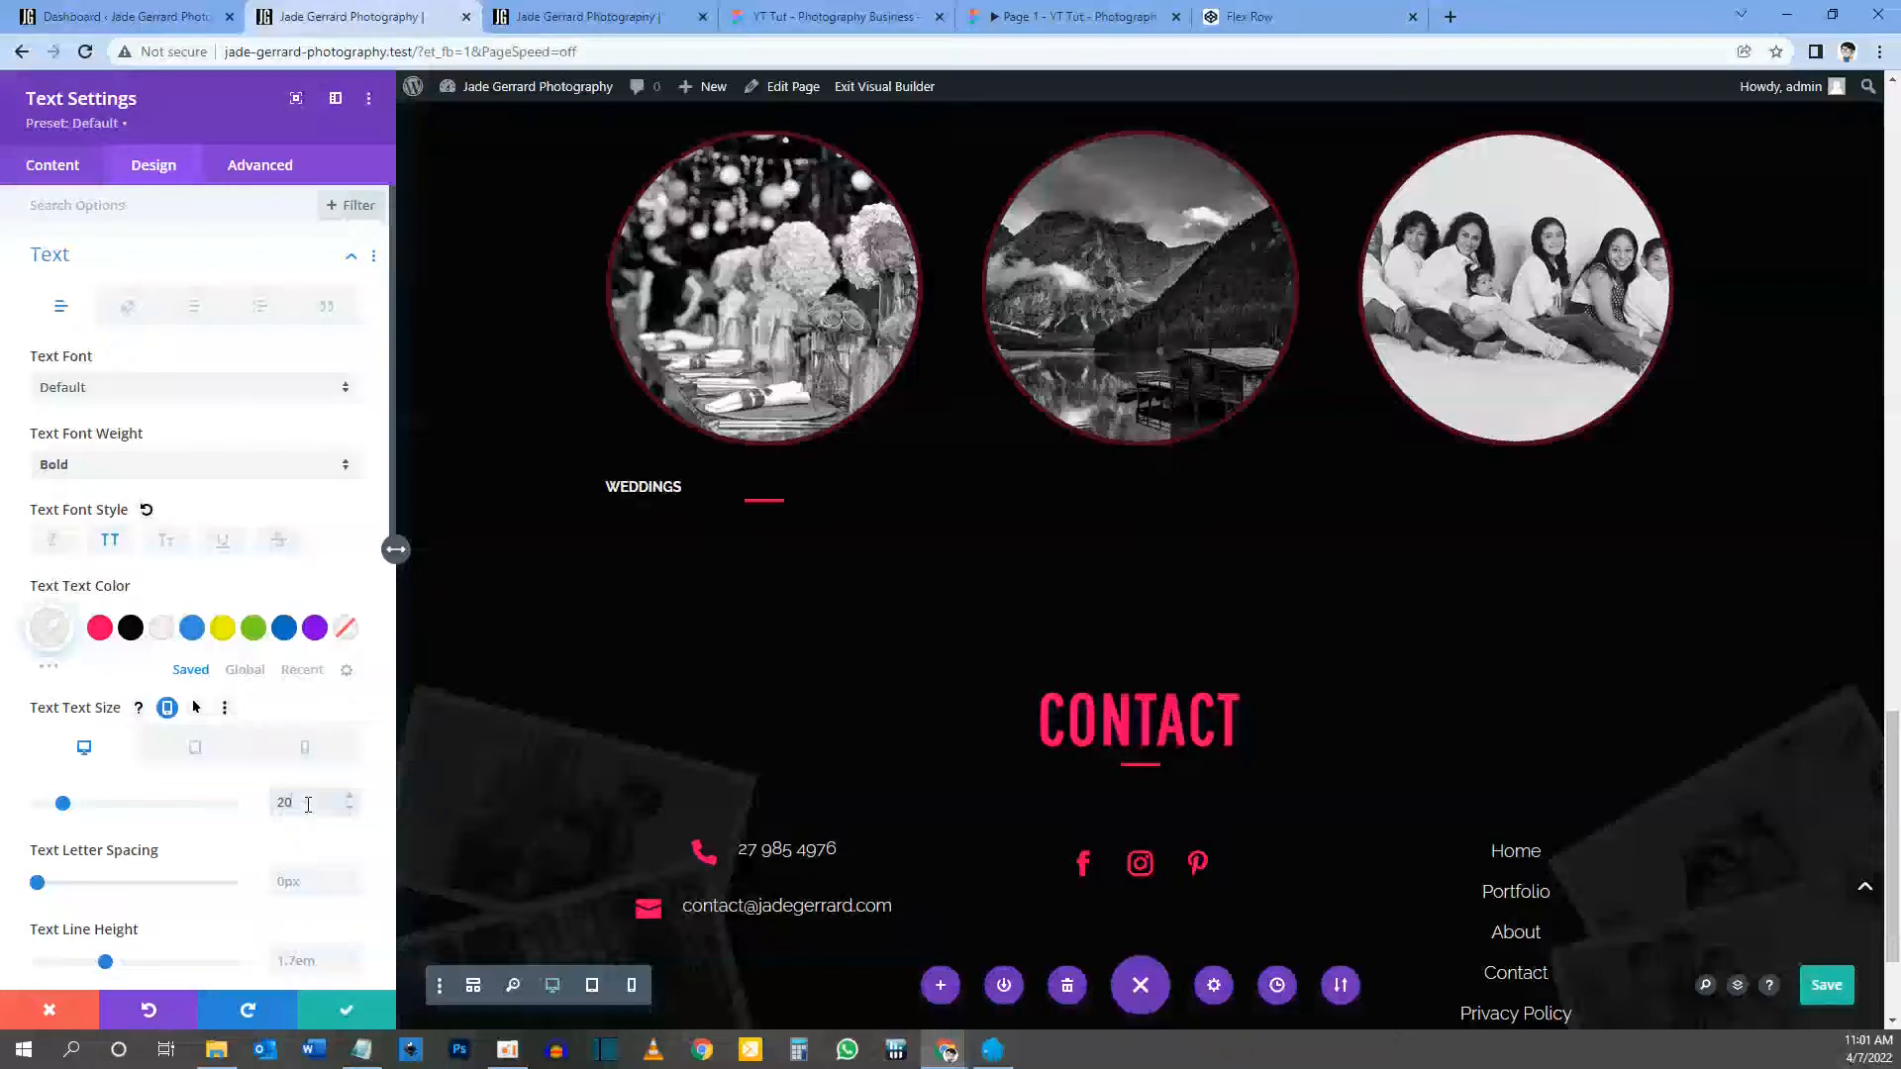
click(198, 748)
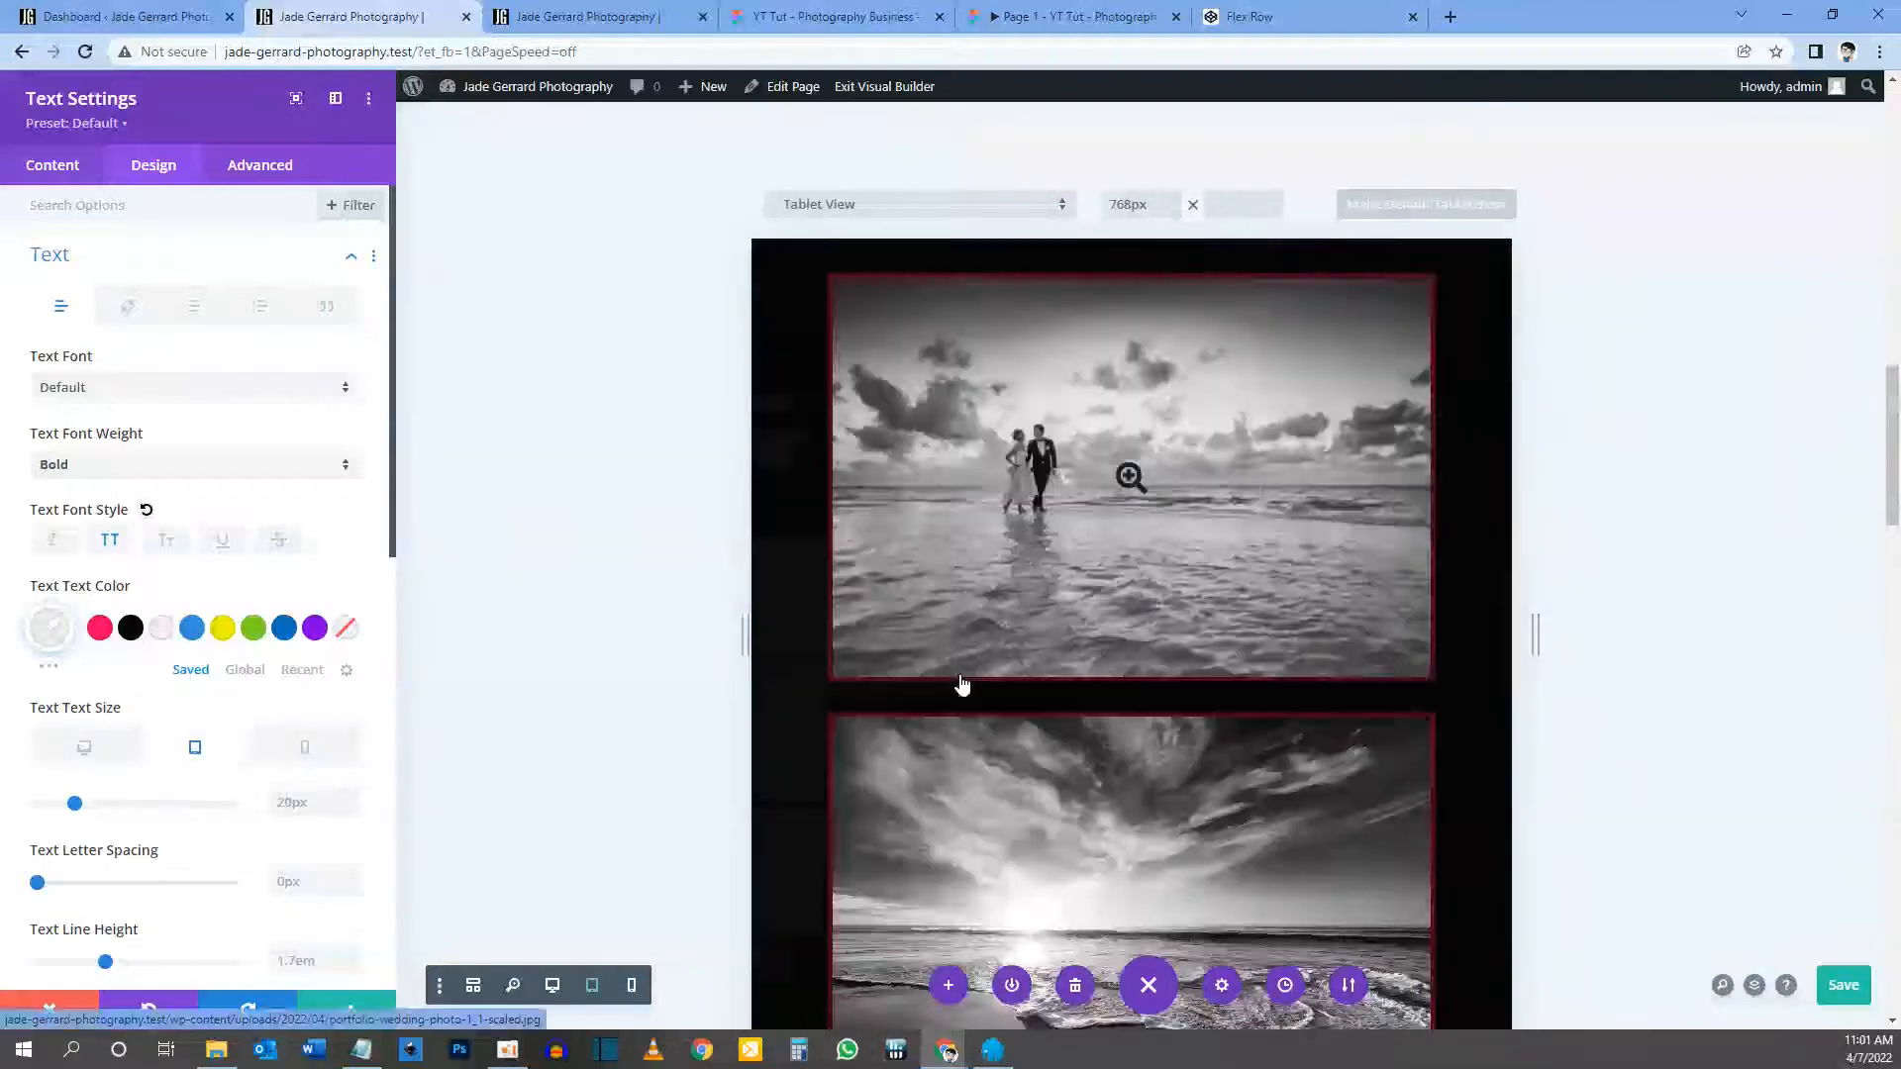
click(290, 800)
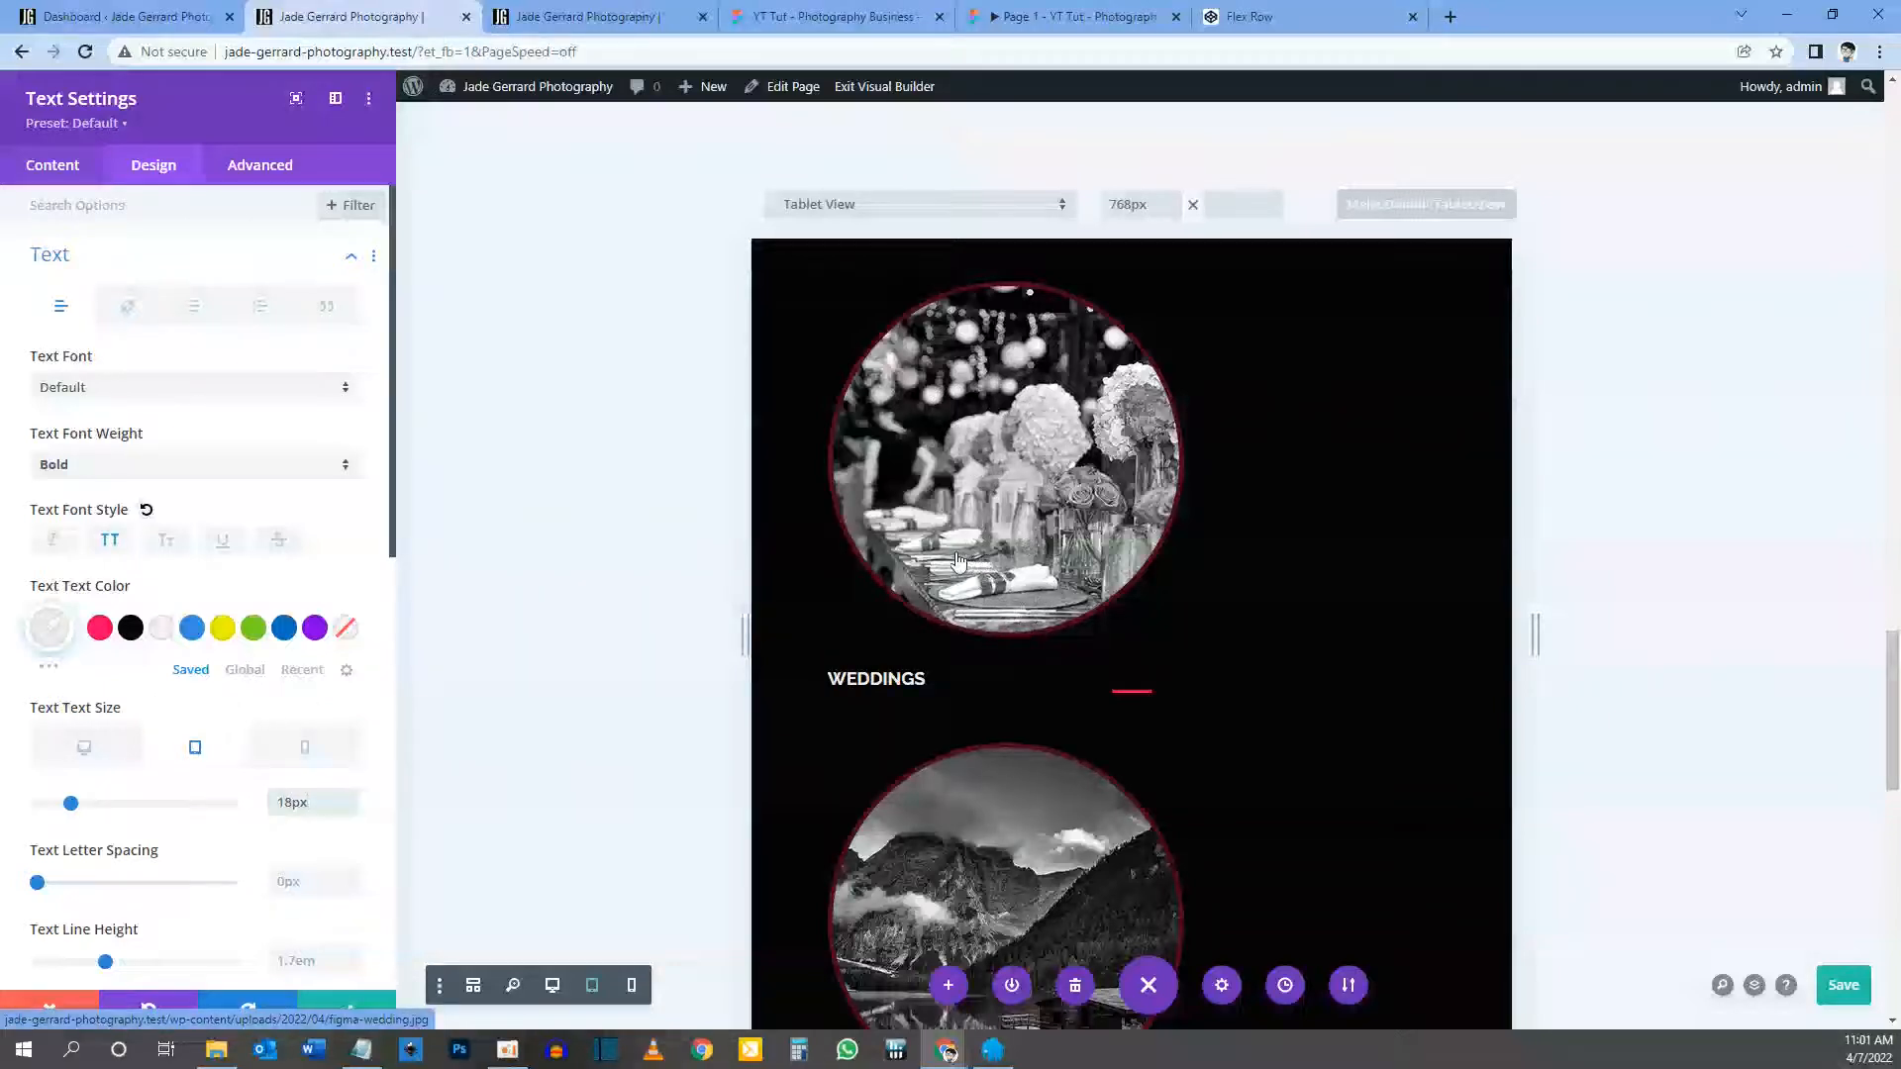
click(303, 752)
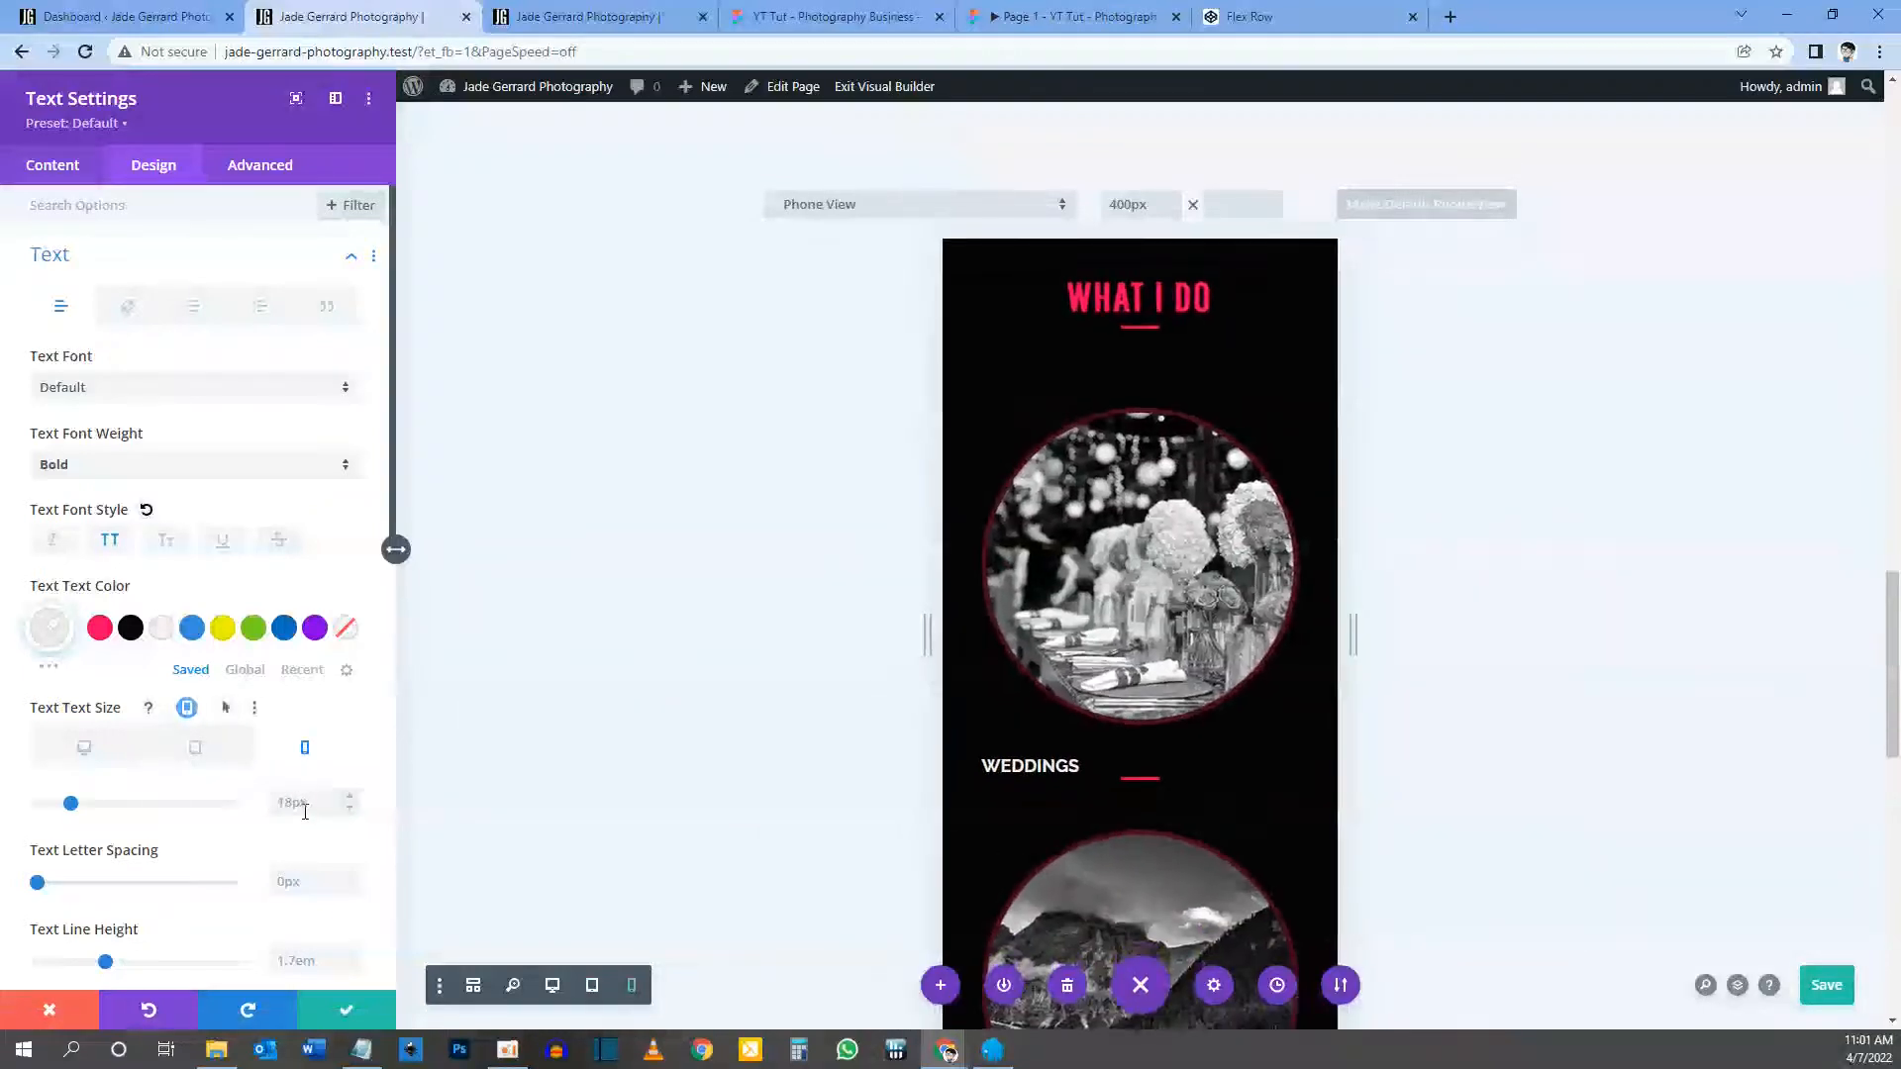
Step: Centre the Weddings caption text, return to the desktop view and save the text settings
scroll(194, 774, down, 1)
scroll(193, 775, down, 4)
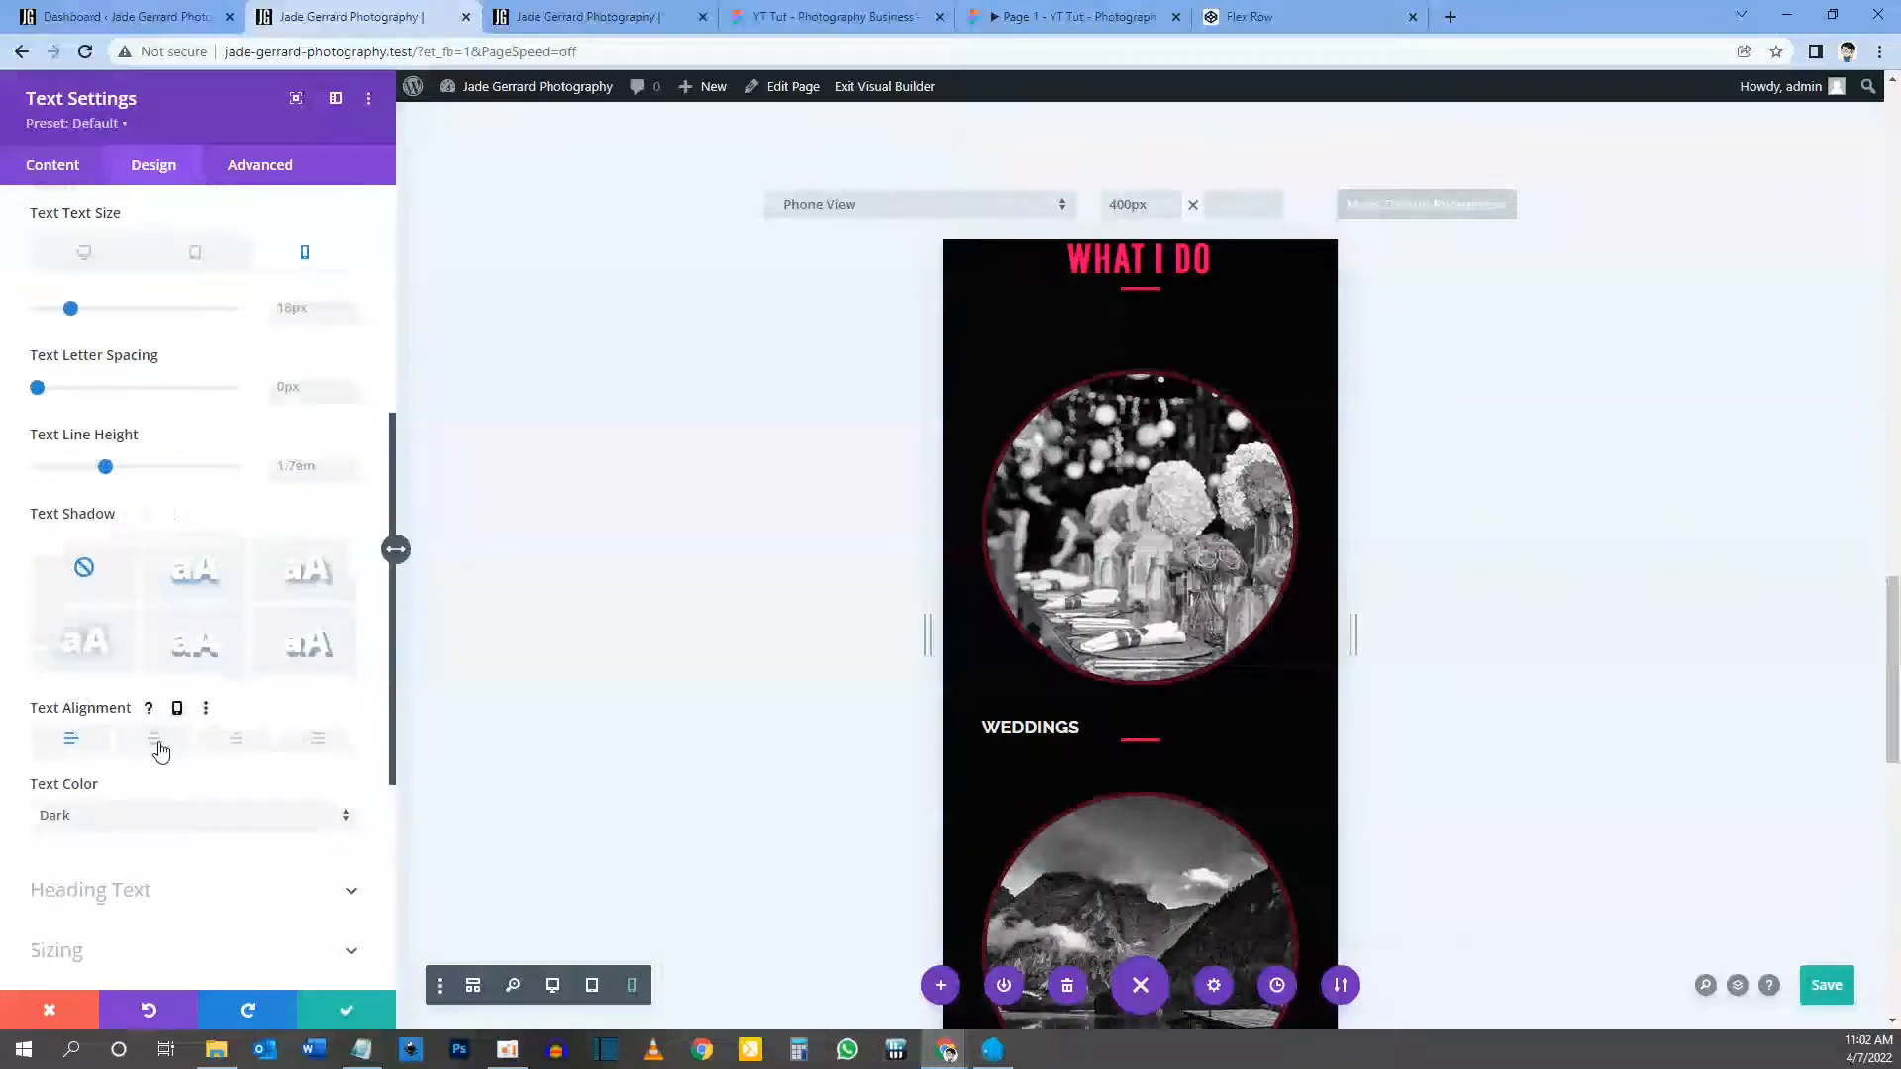
click(154, 741)
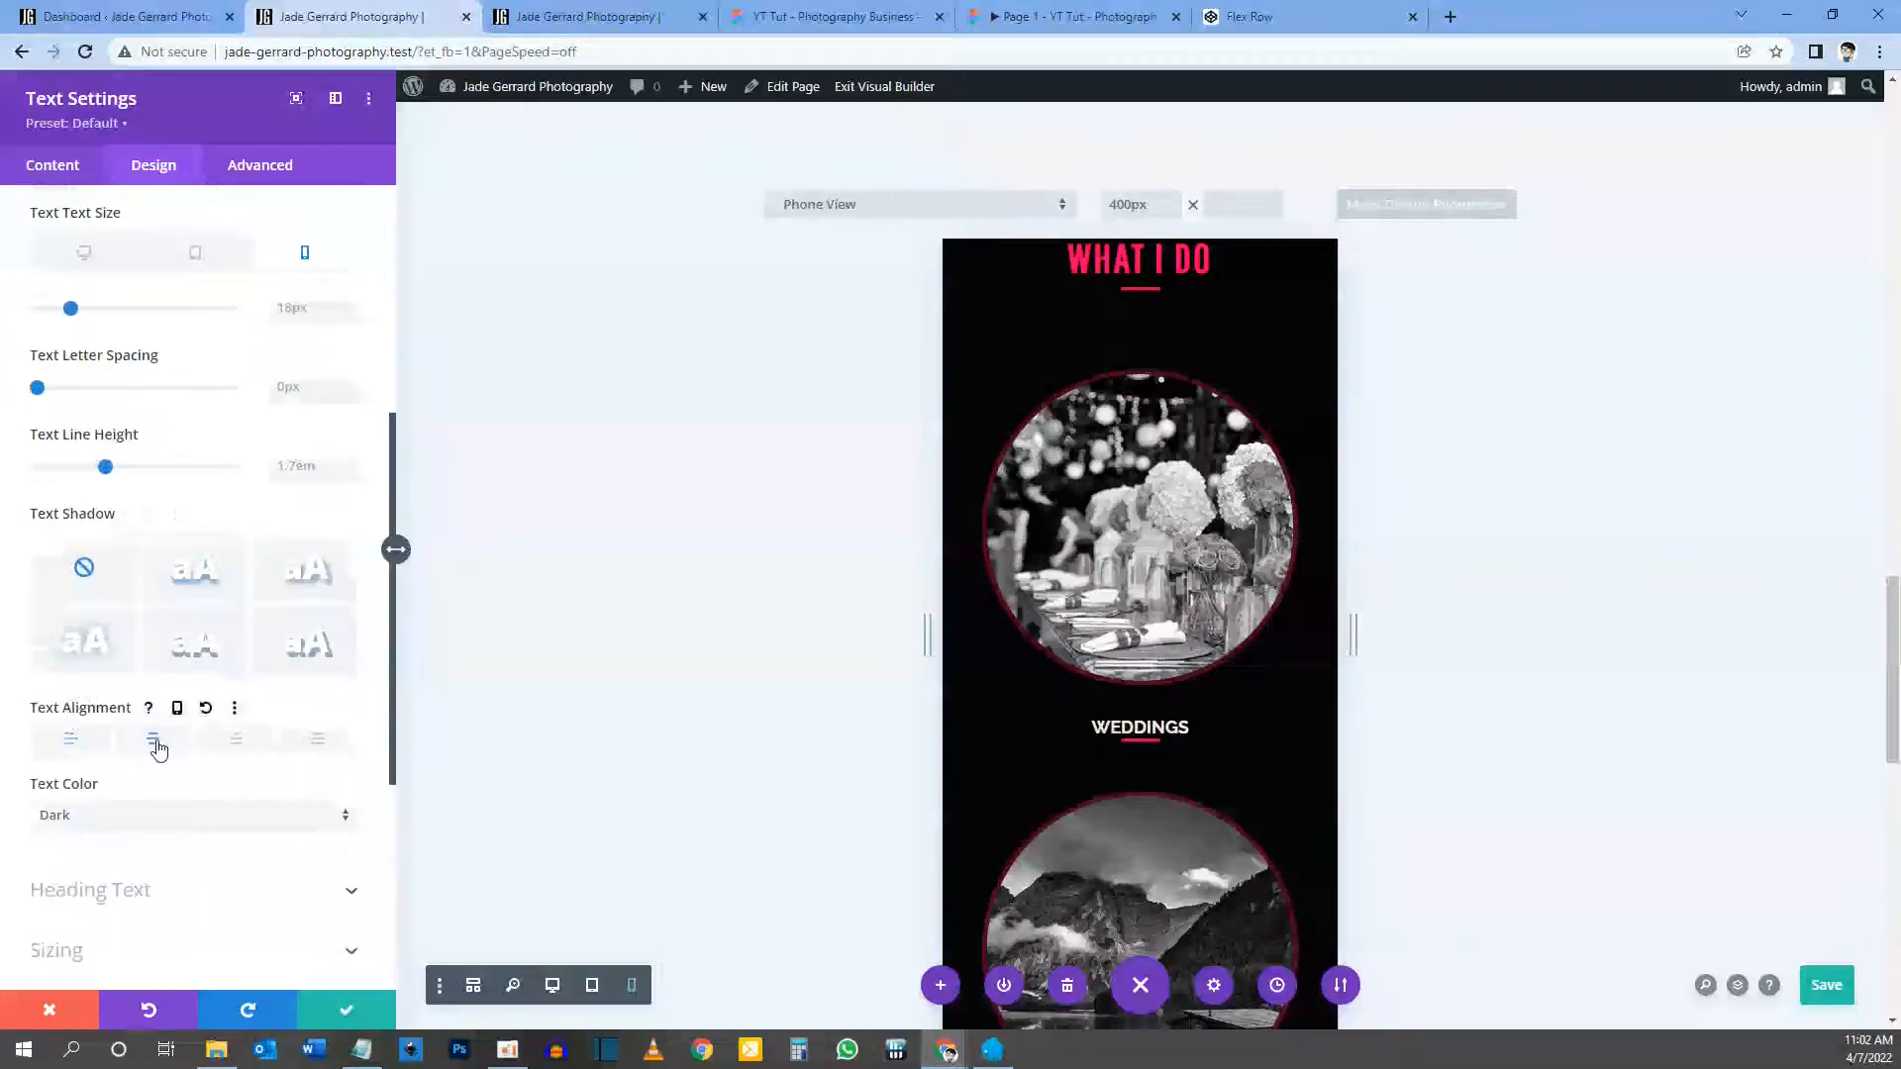
click(85, 251)
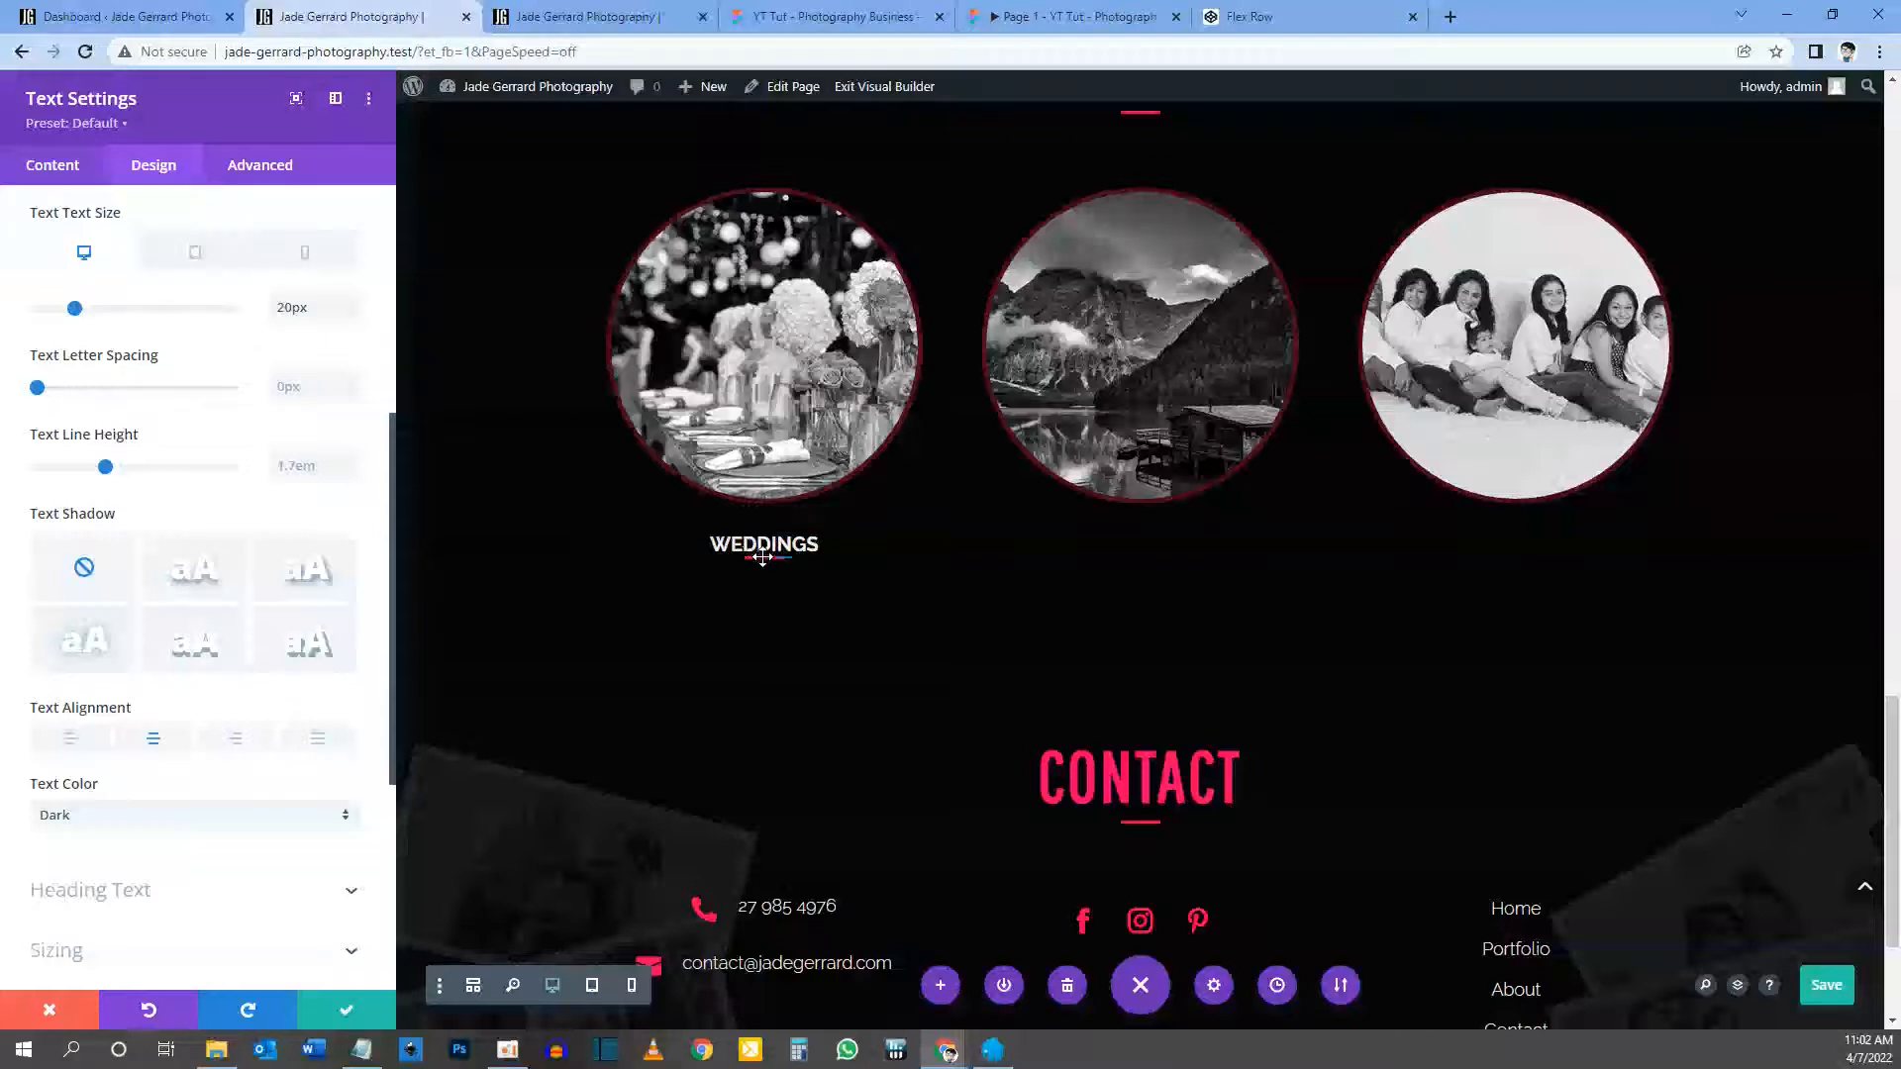
click(366, 1010)
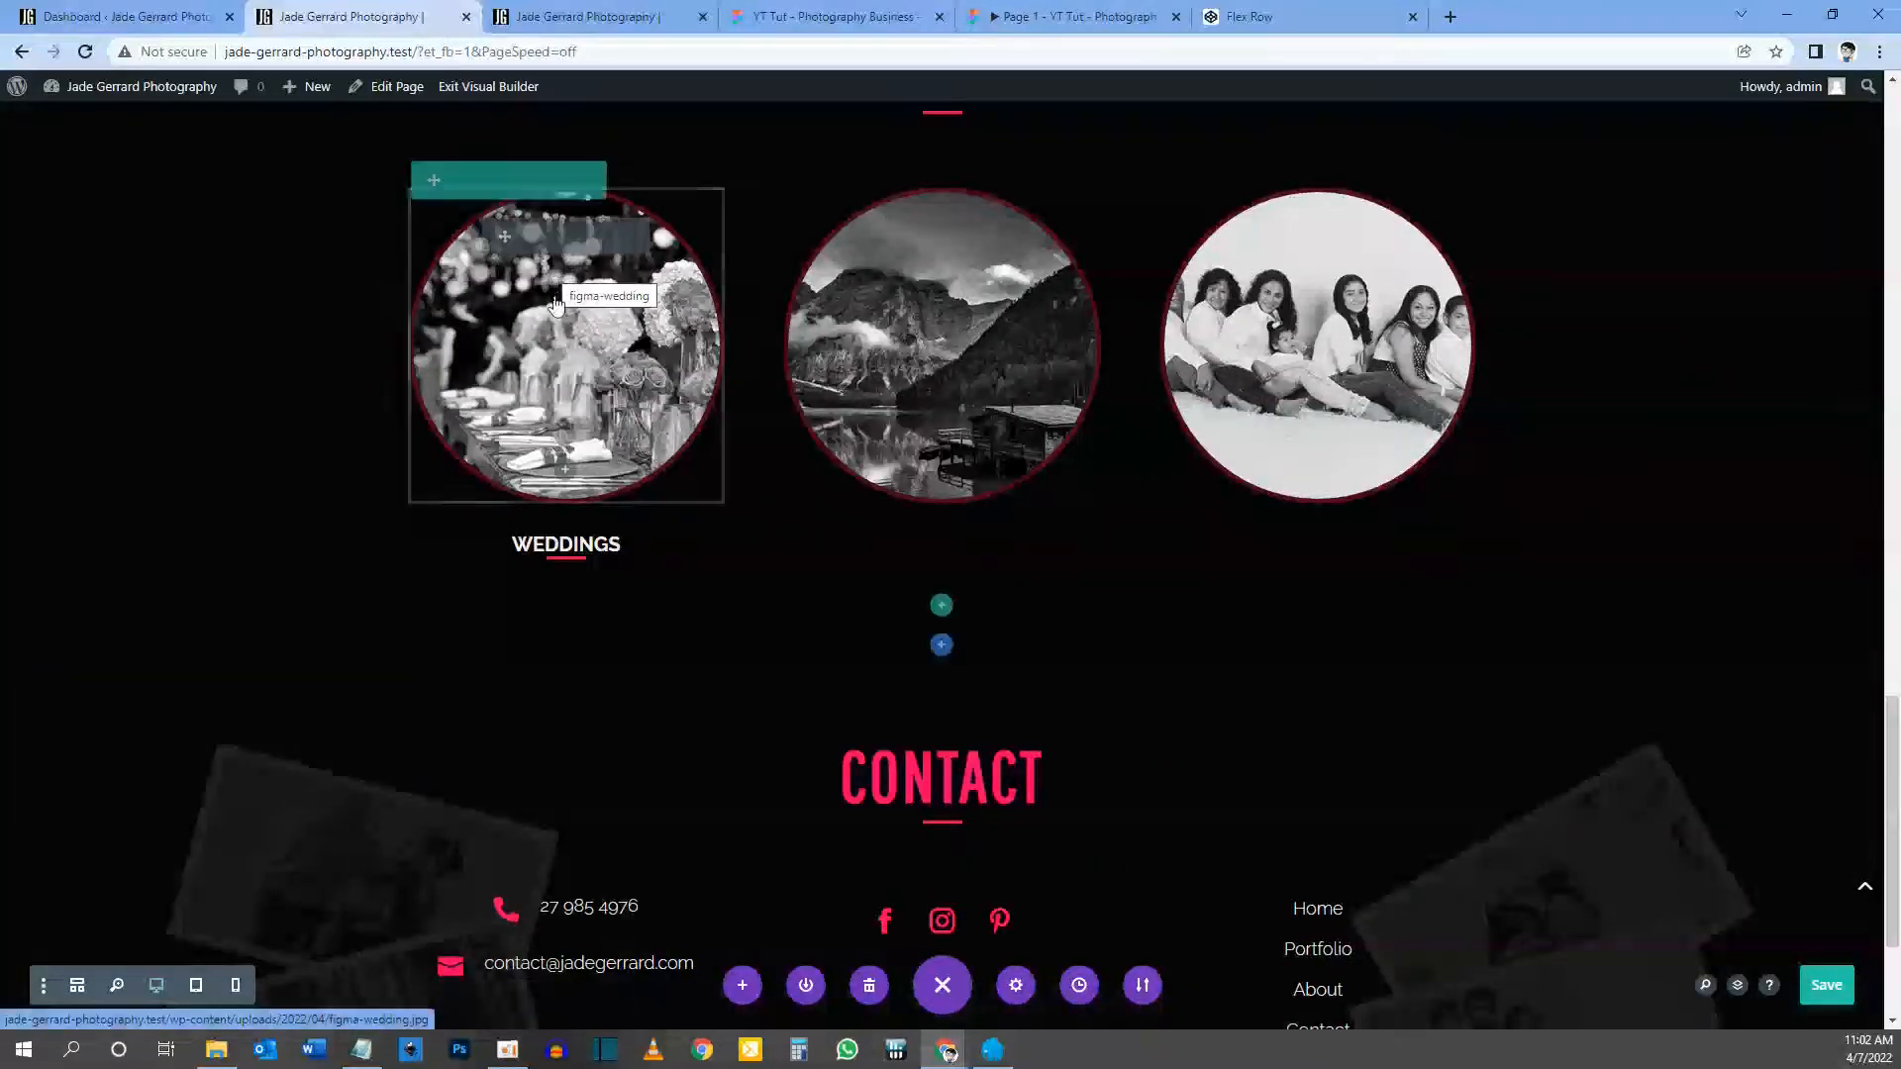
Step: Set the wedding image's alignment to centre and save the image settings
click(533, 236)
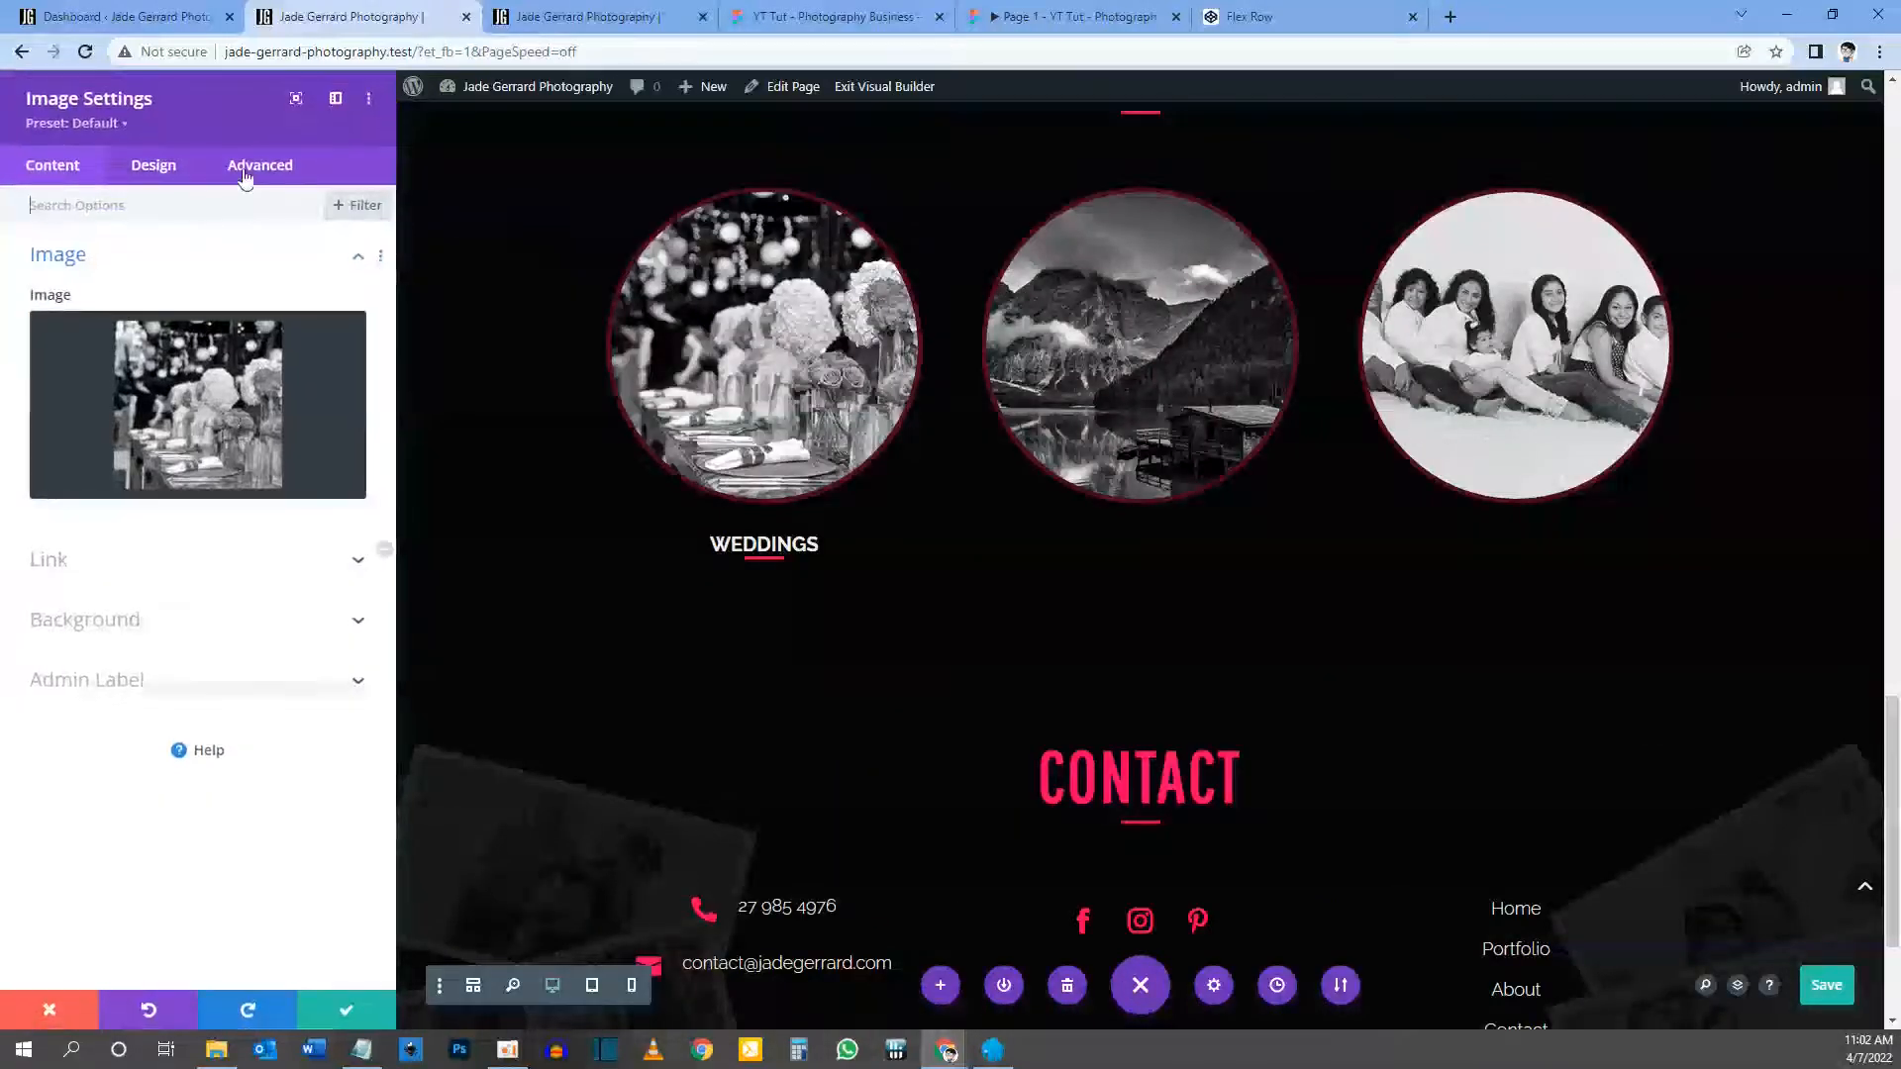
click(159, 166)
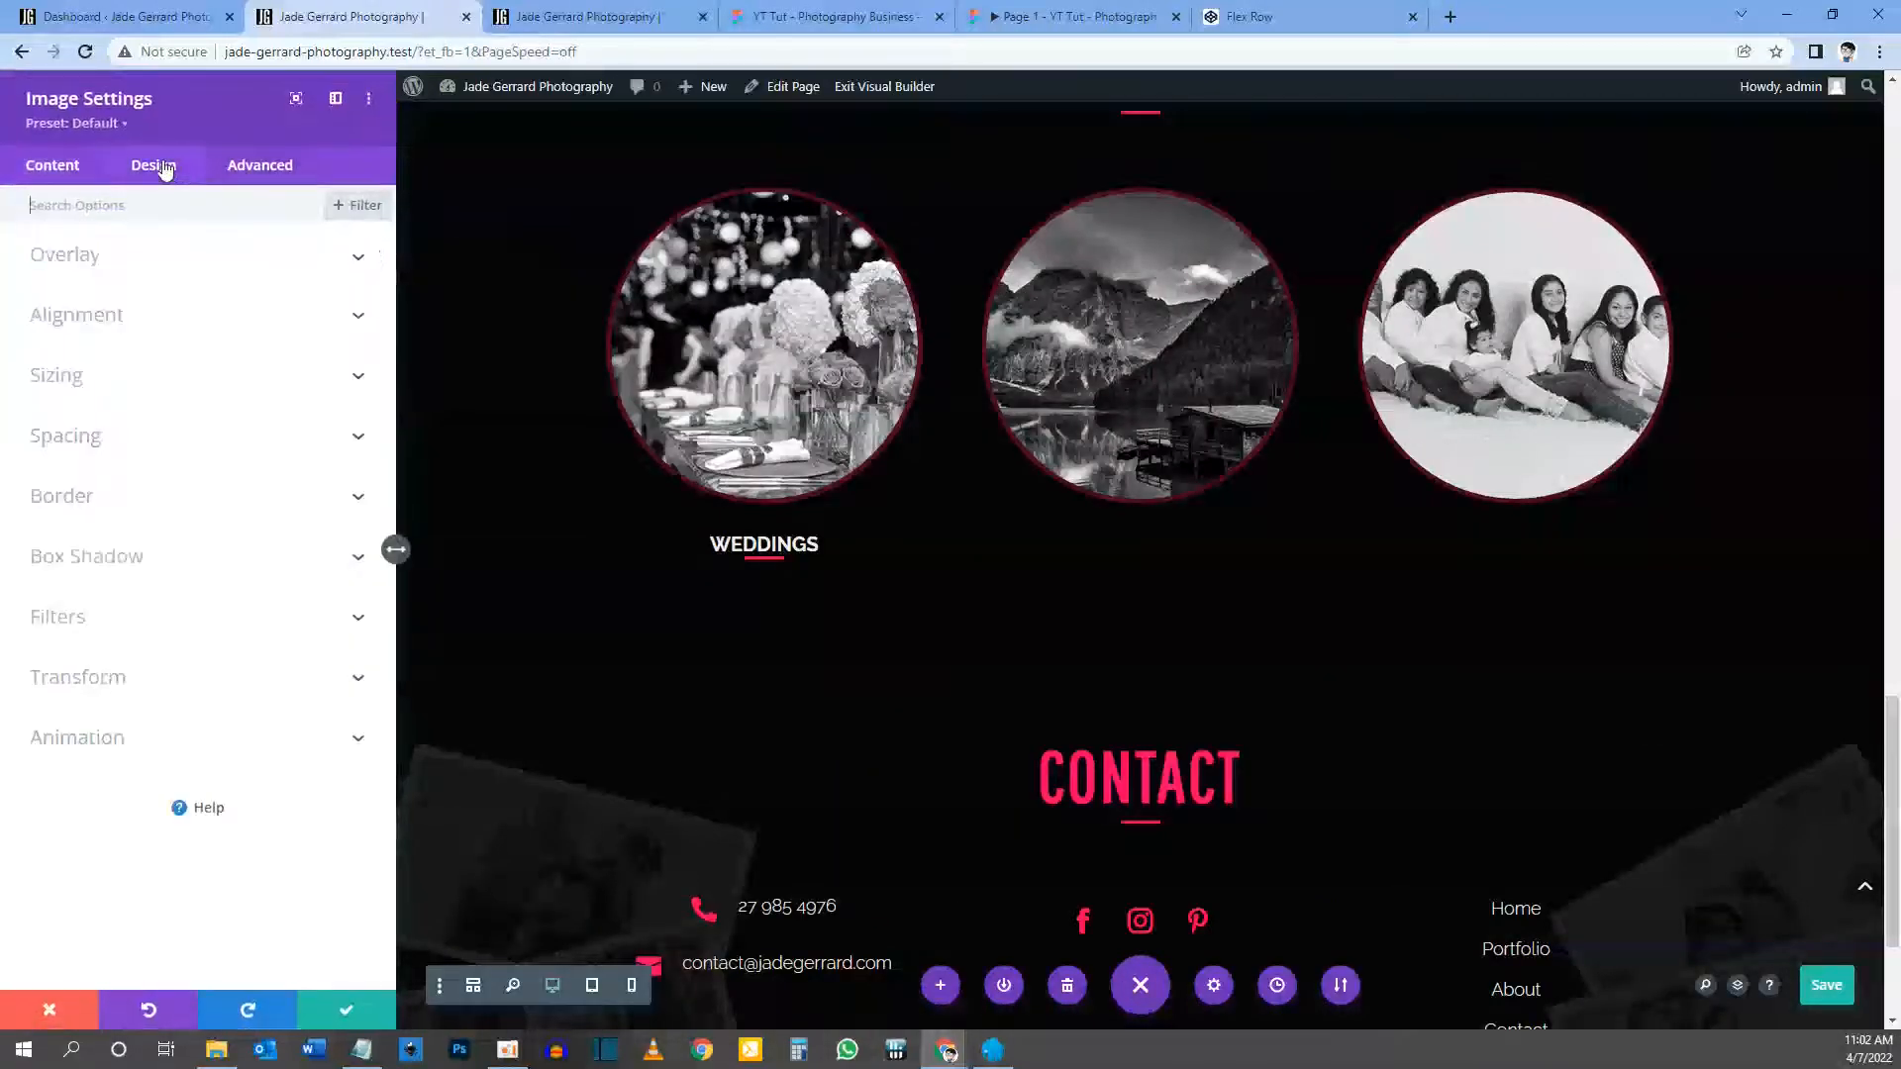
click(94, 313)
click(195, 400)
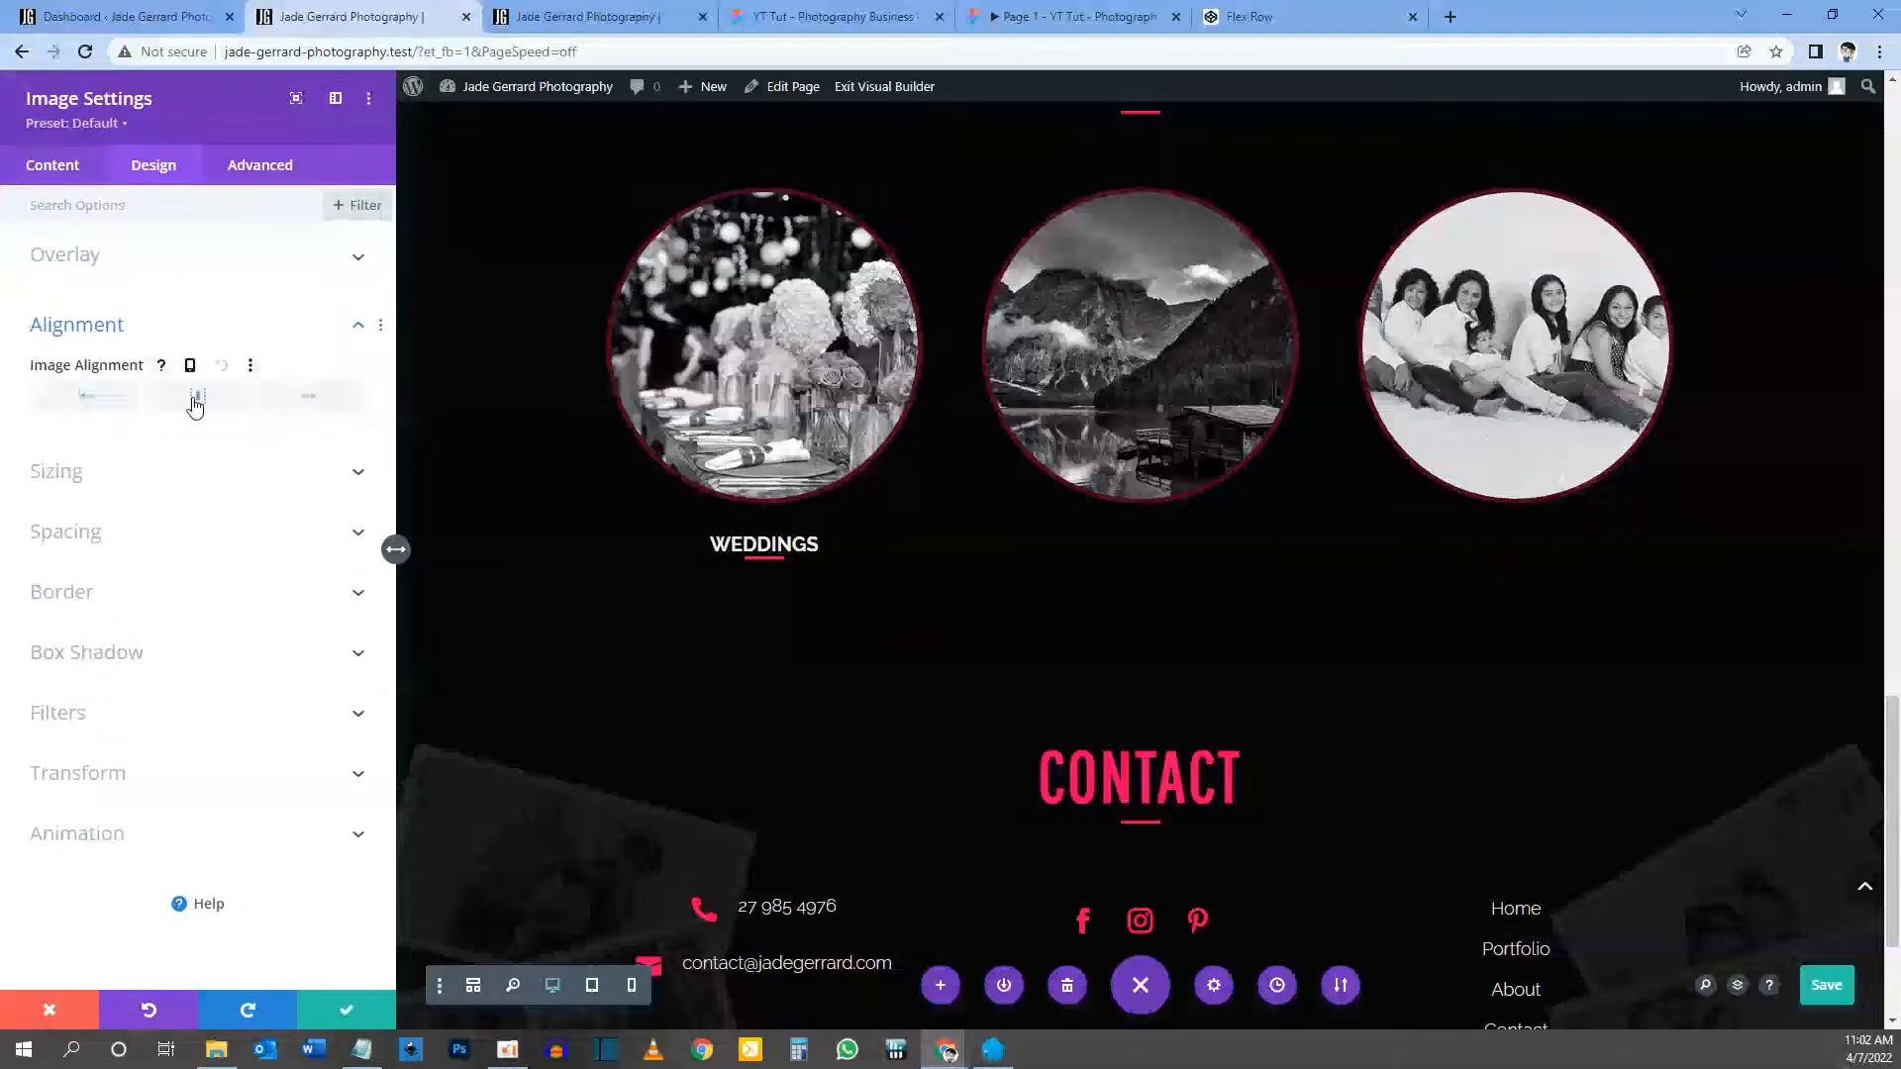
click(333, 1008)
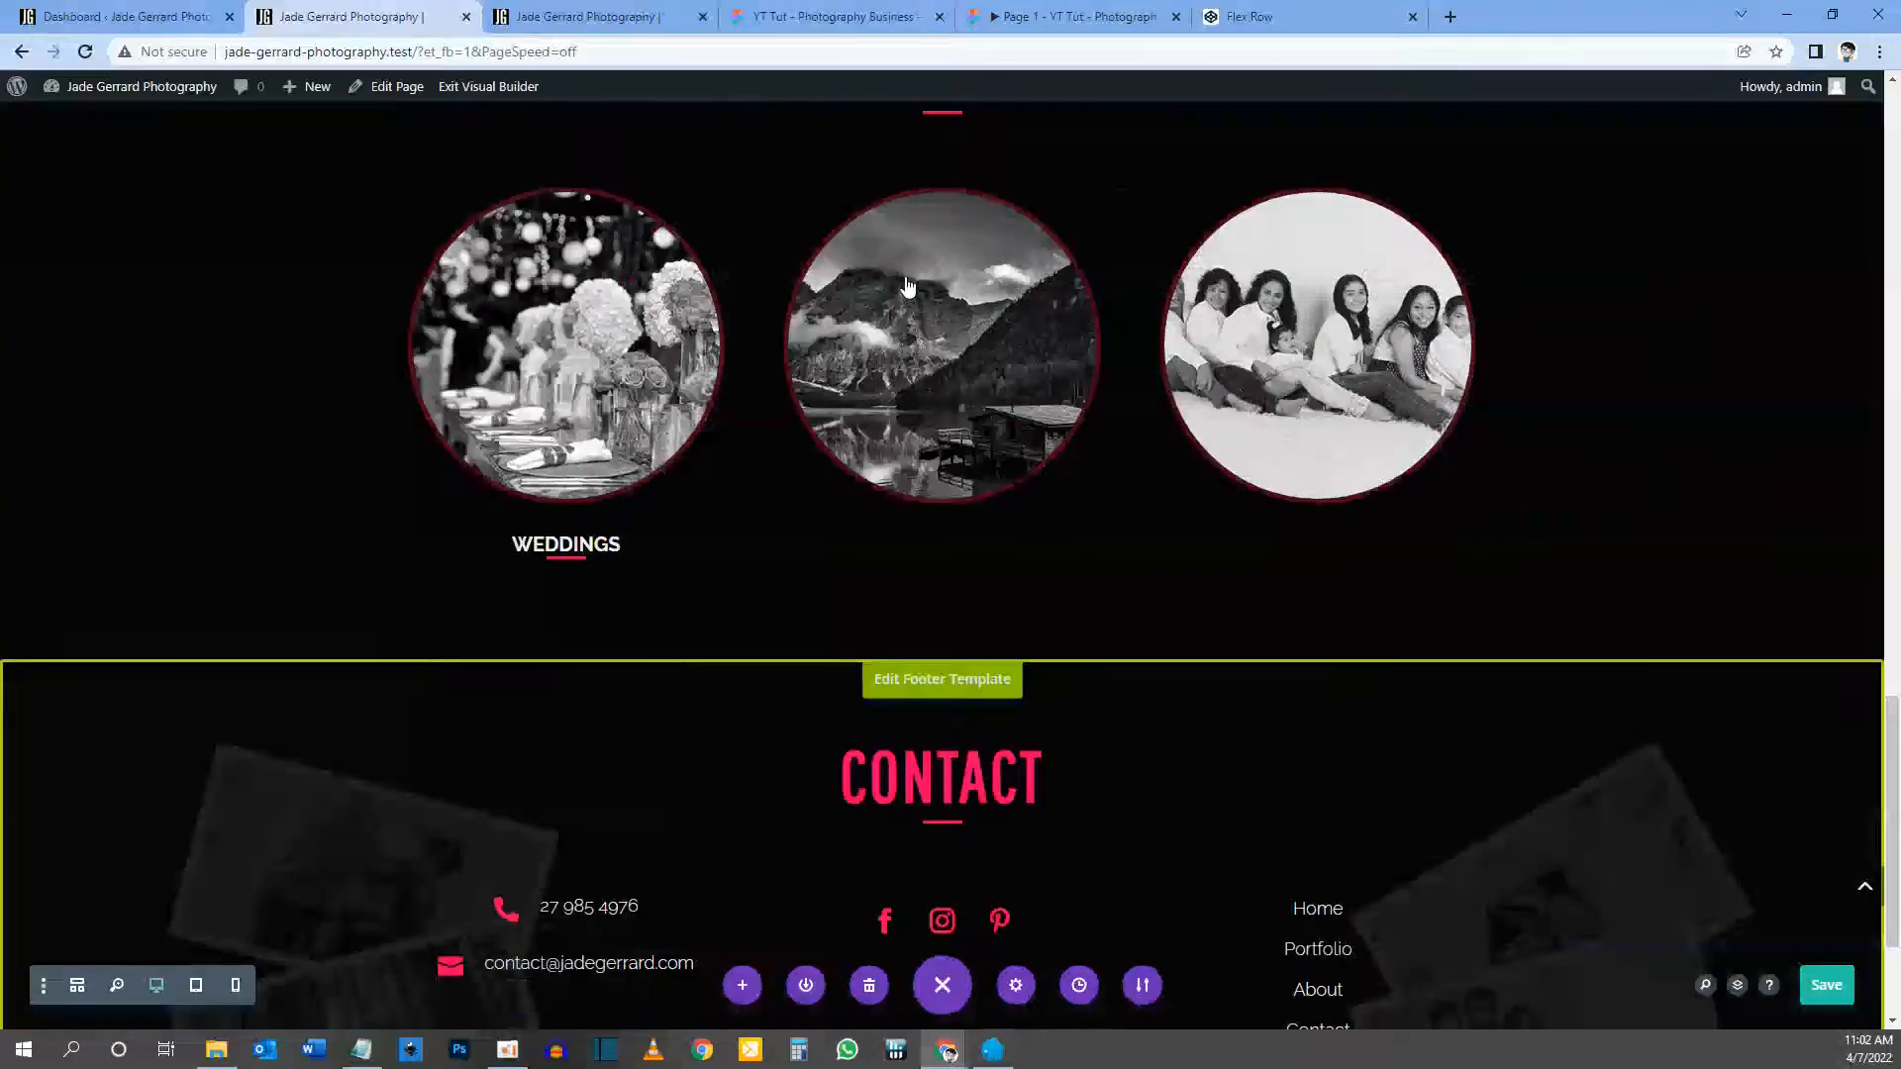
Step: Extend the wedding image's centre alignment to all images throughout this row, and save the page and the image settings
mouse_move(543, 286)
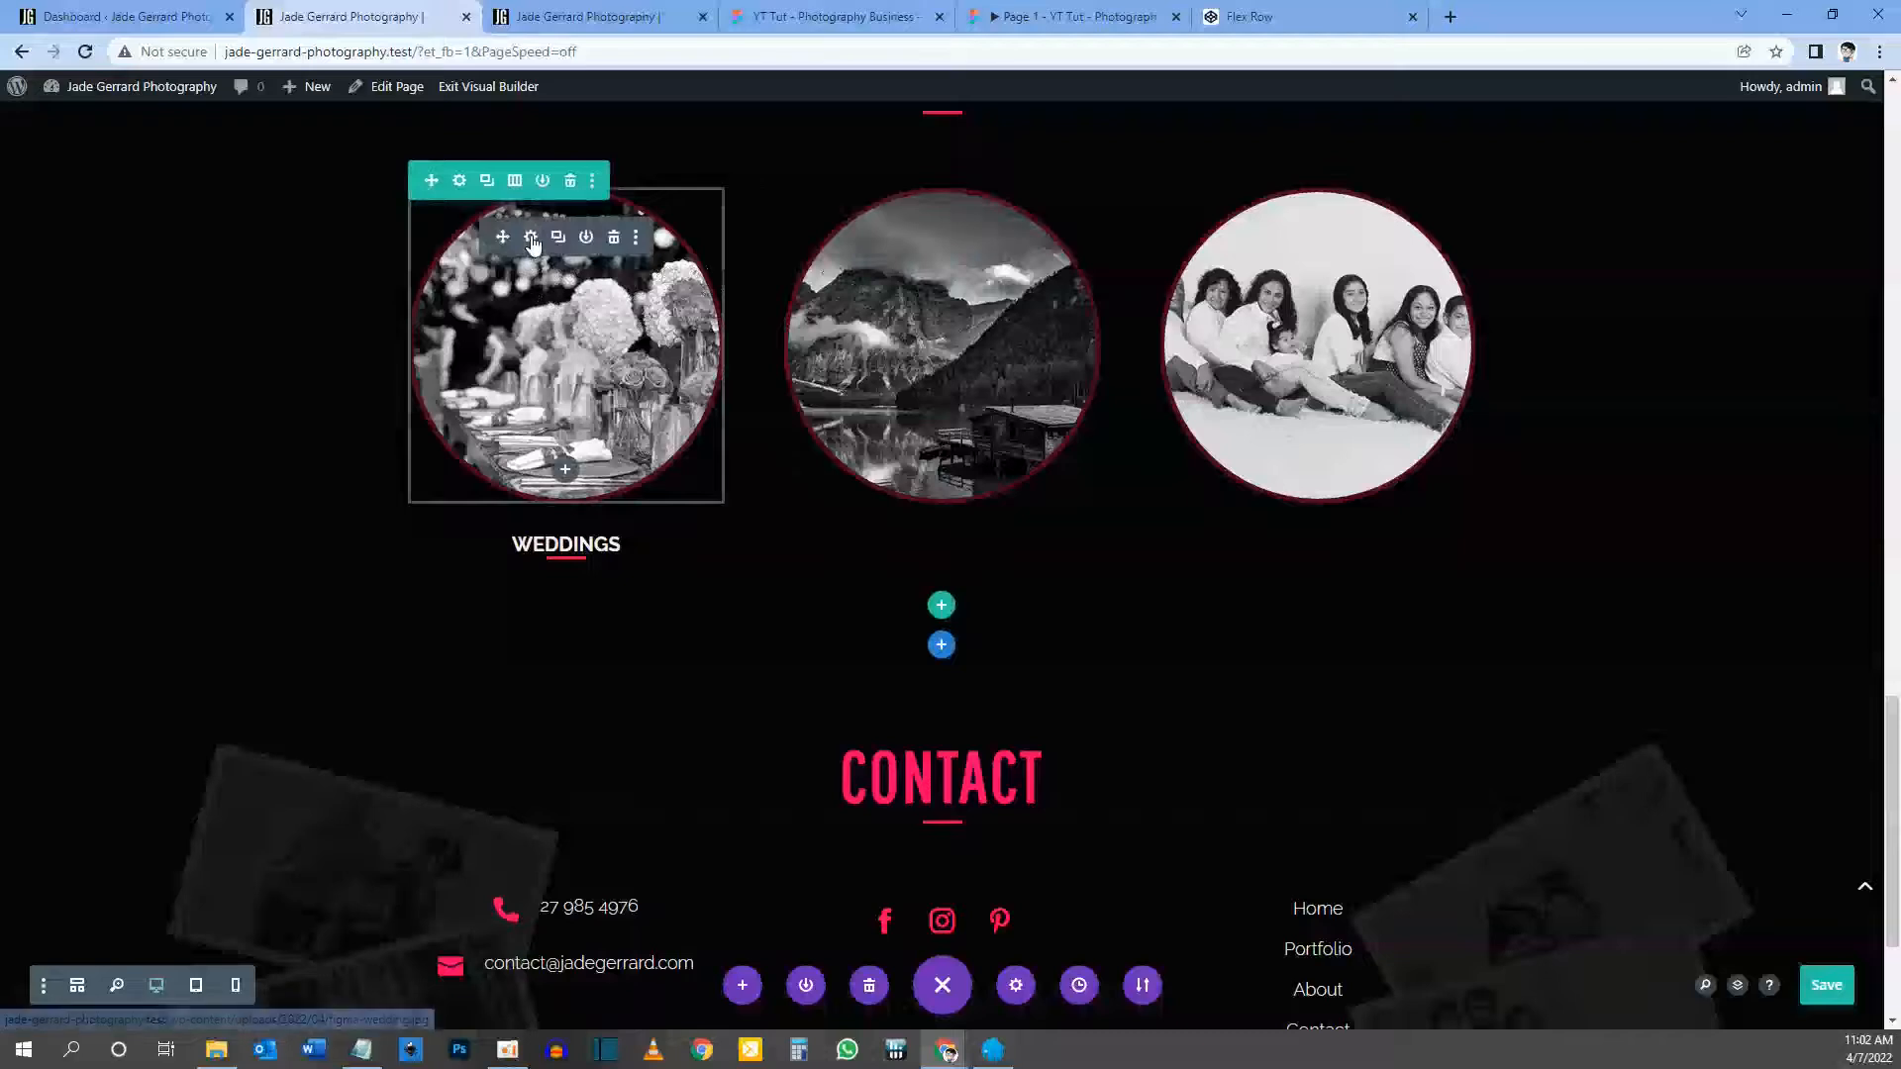
click(530, 237)
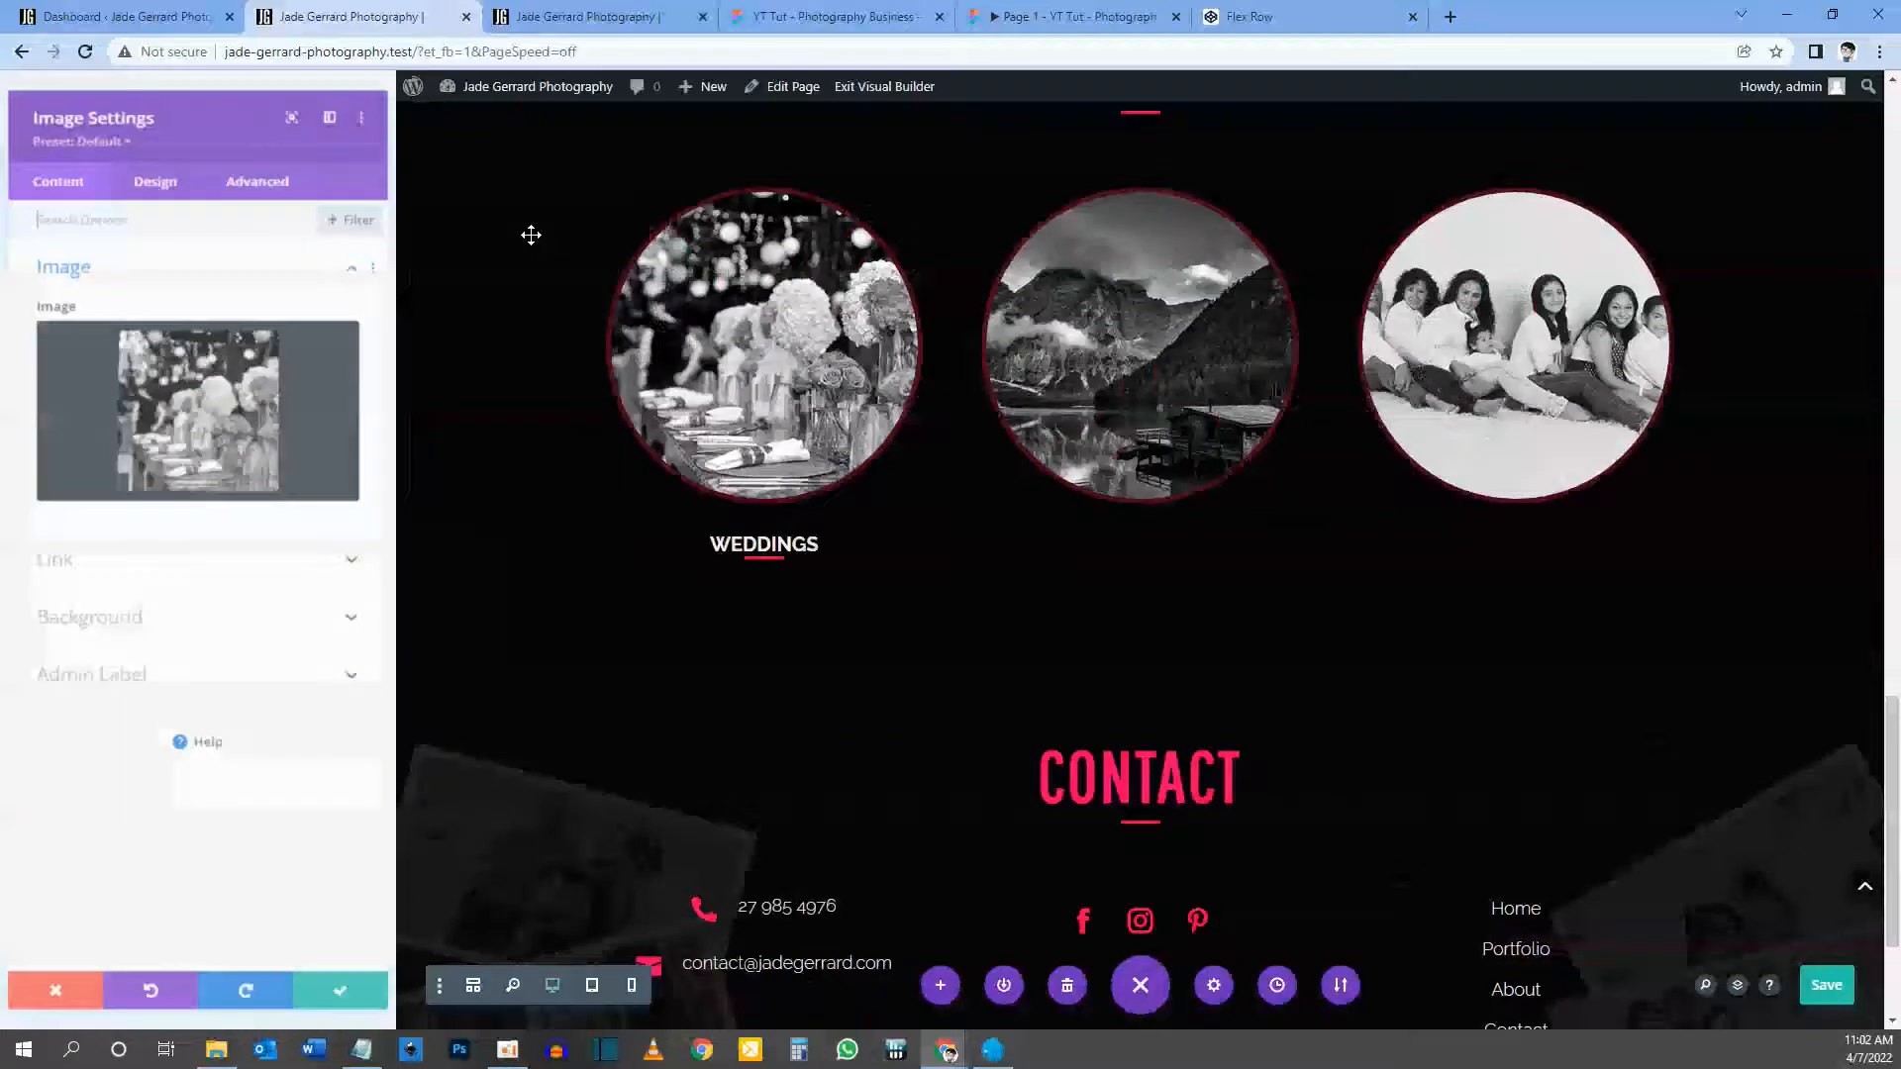
click(153, 164)
click(108, 323)
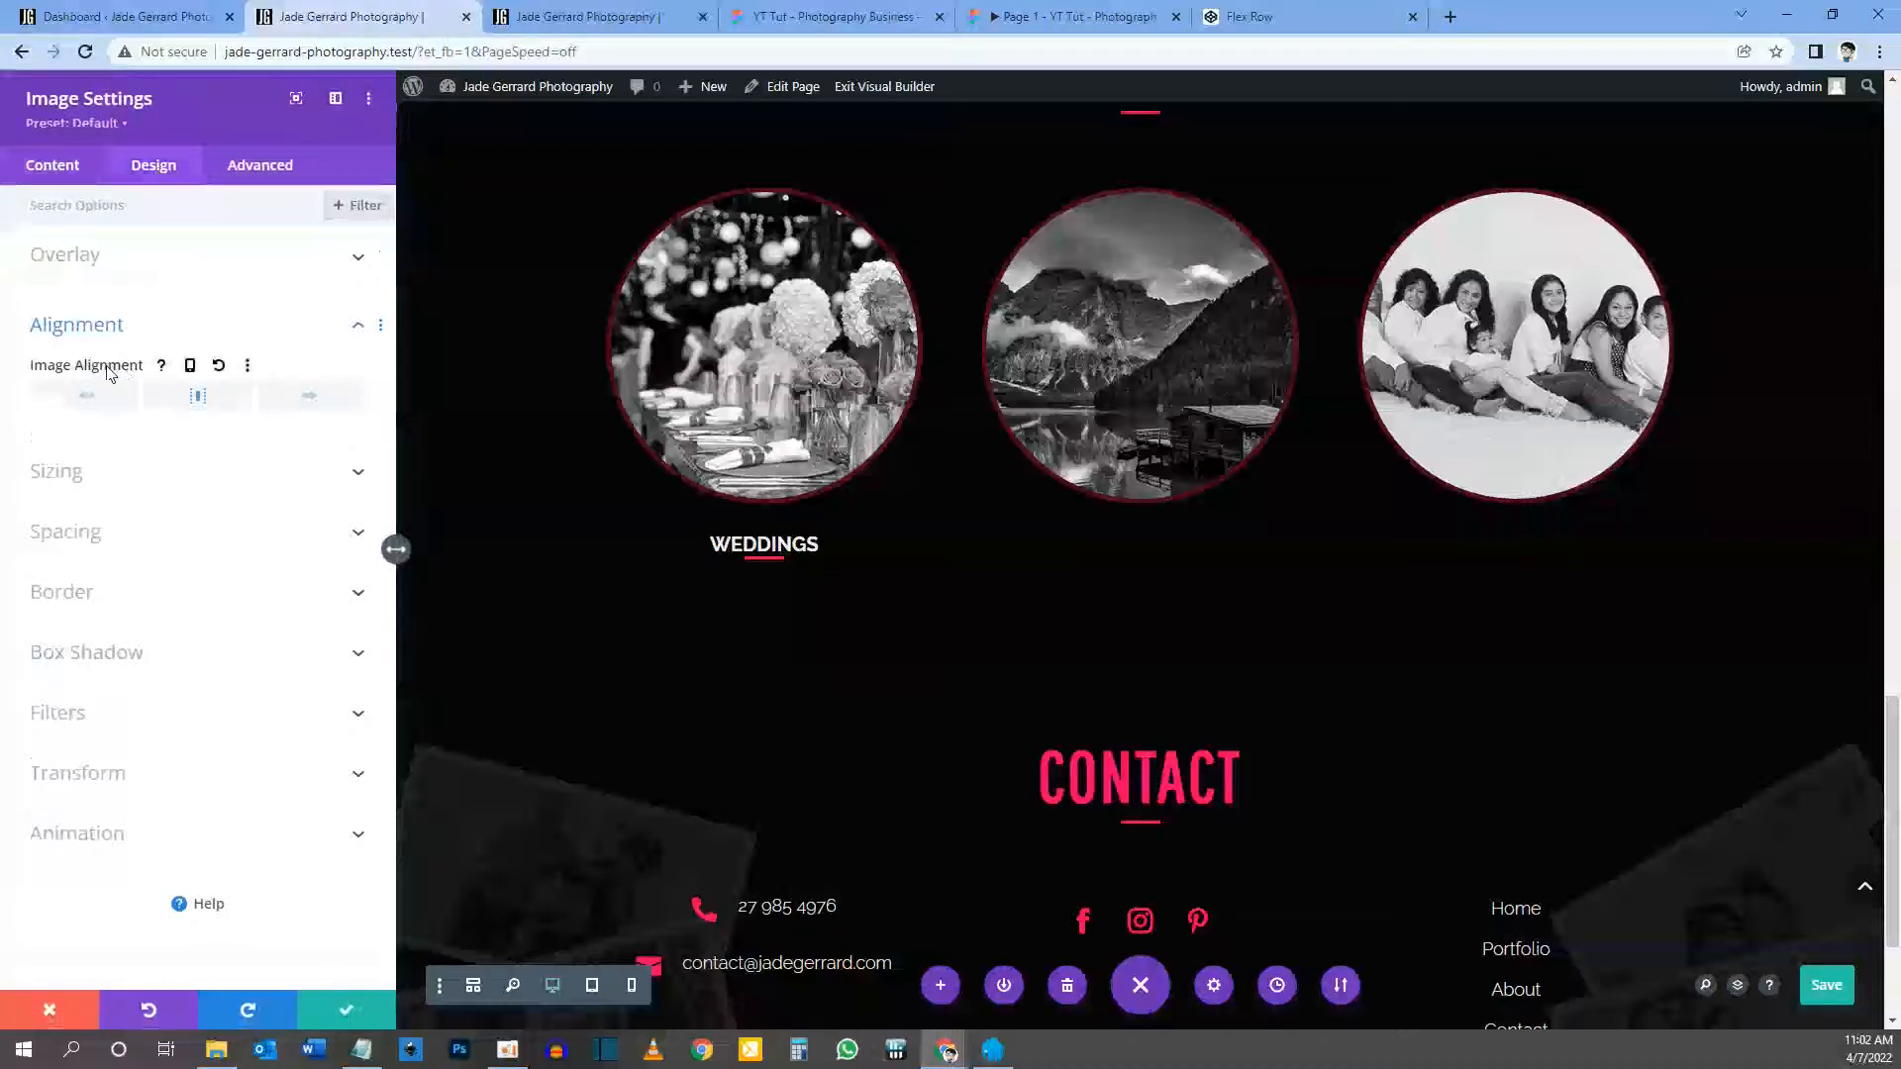
right_click(107, 368)
click(178, 453)
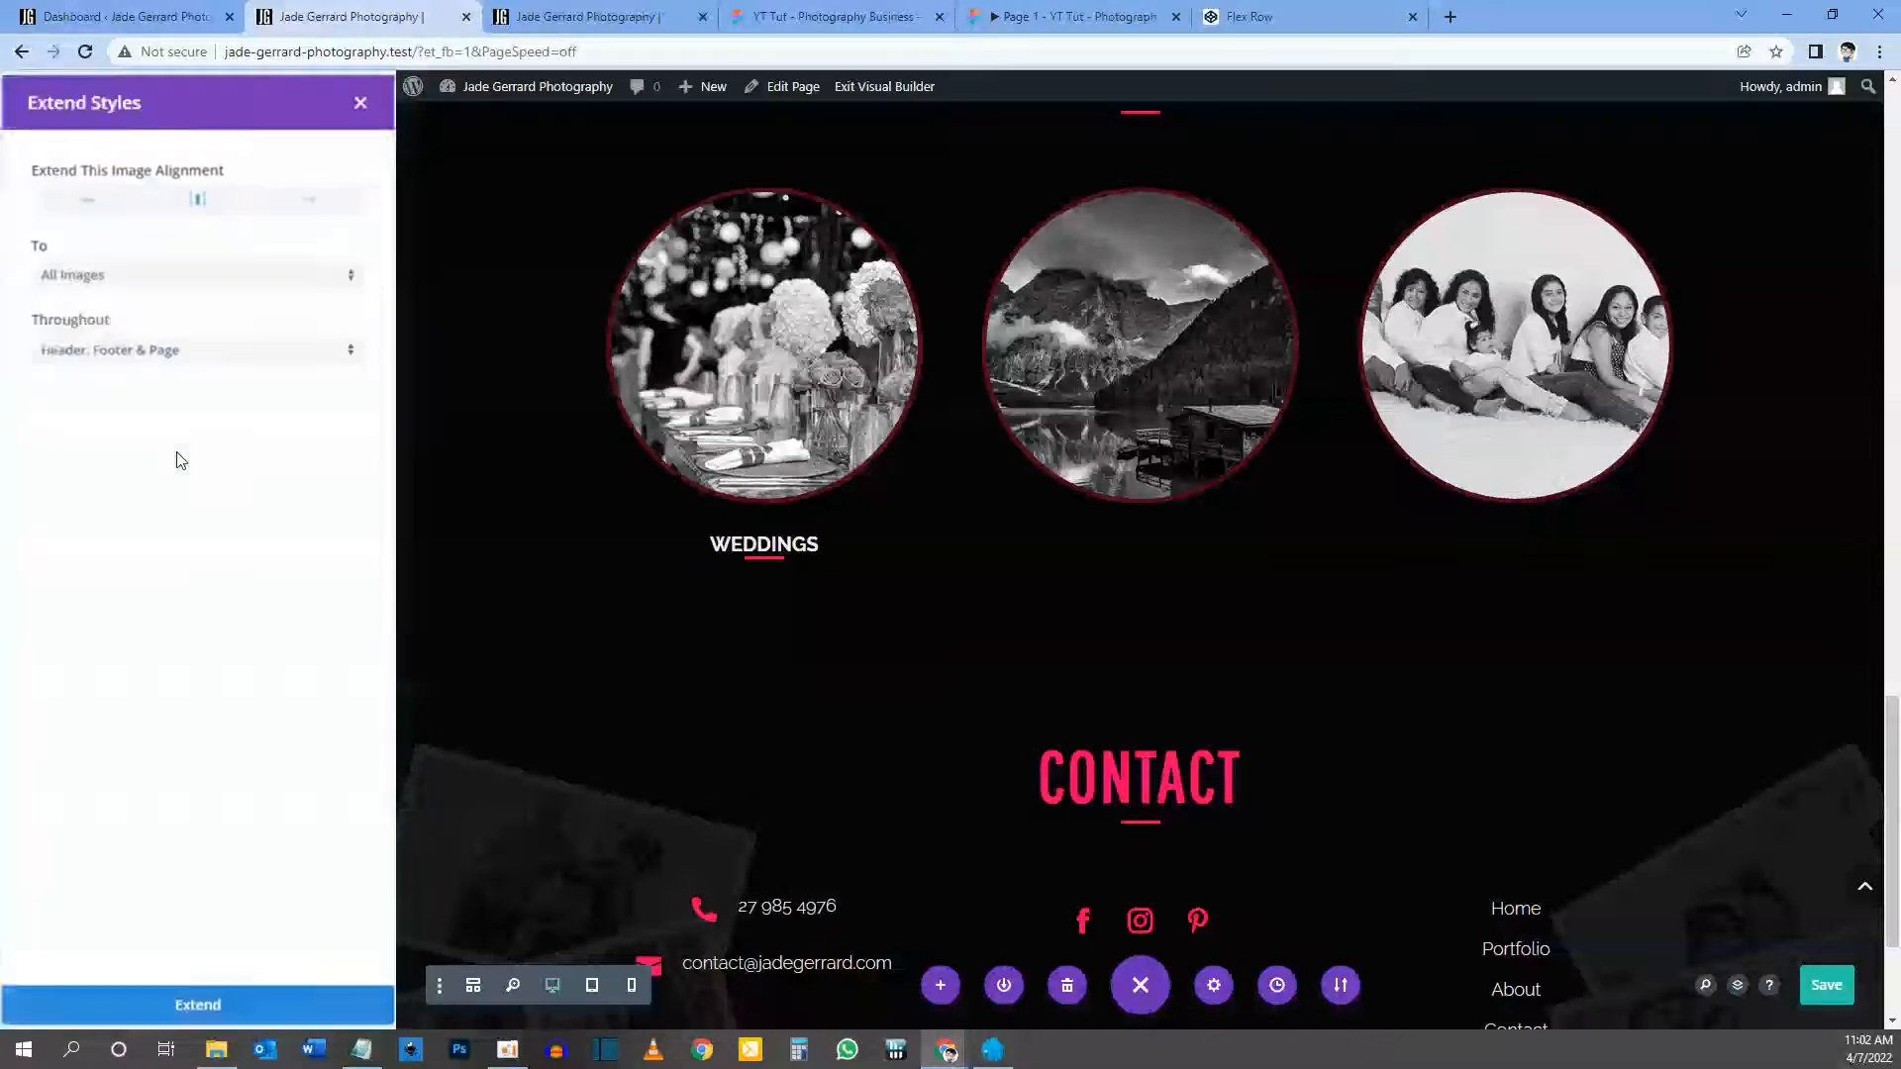
click(82, 280)
click(103, 202)
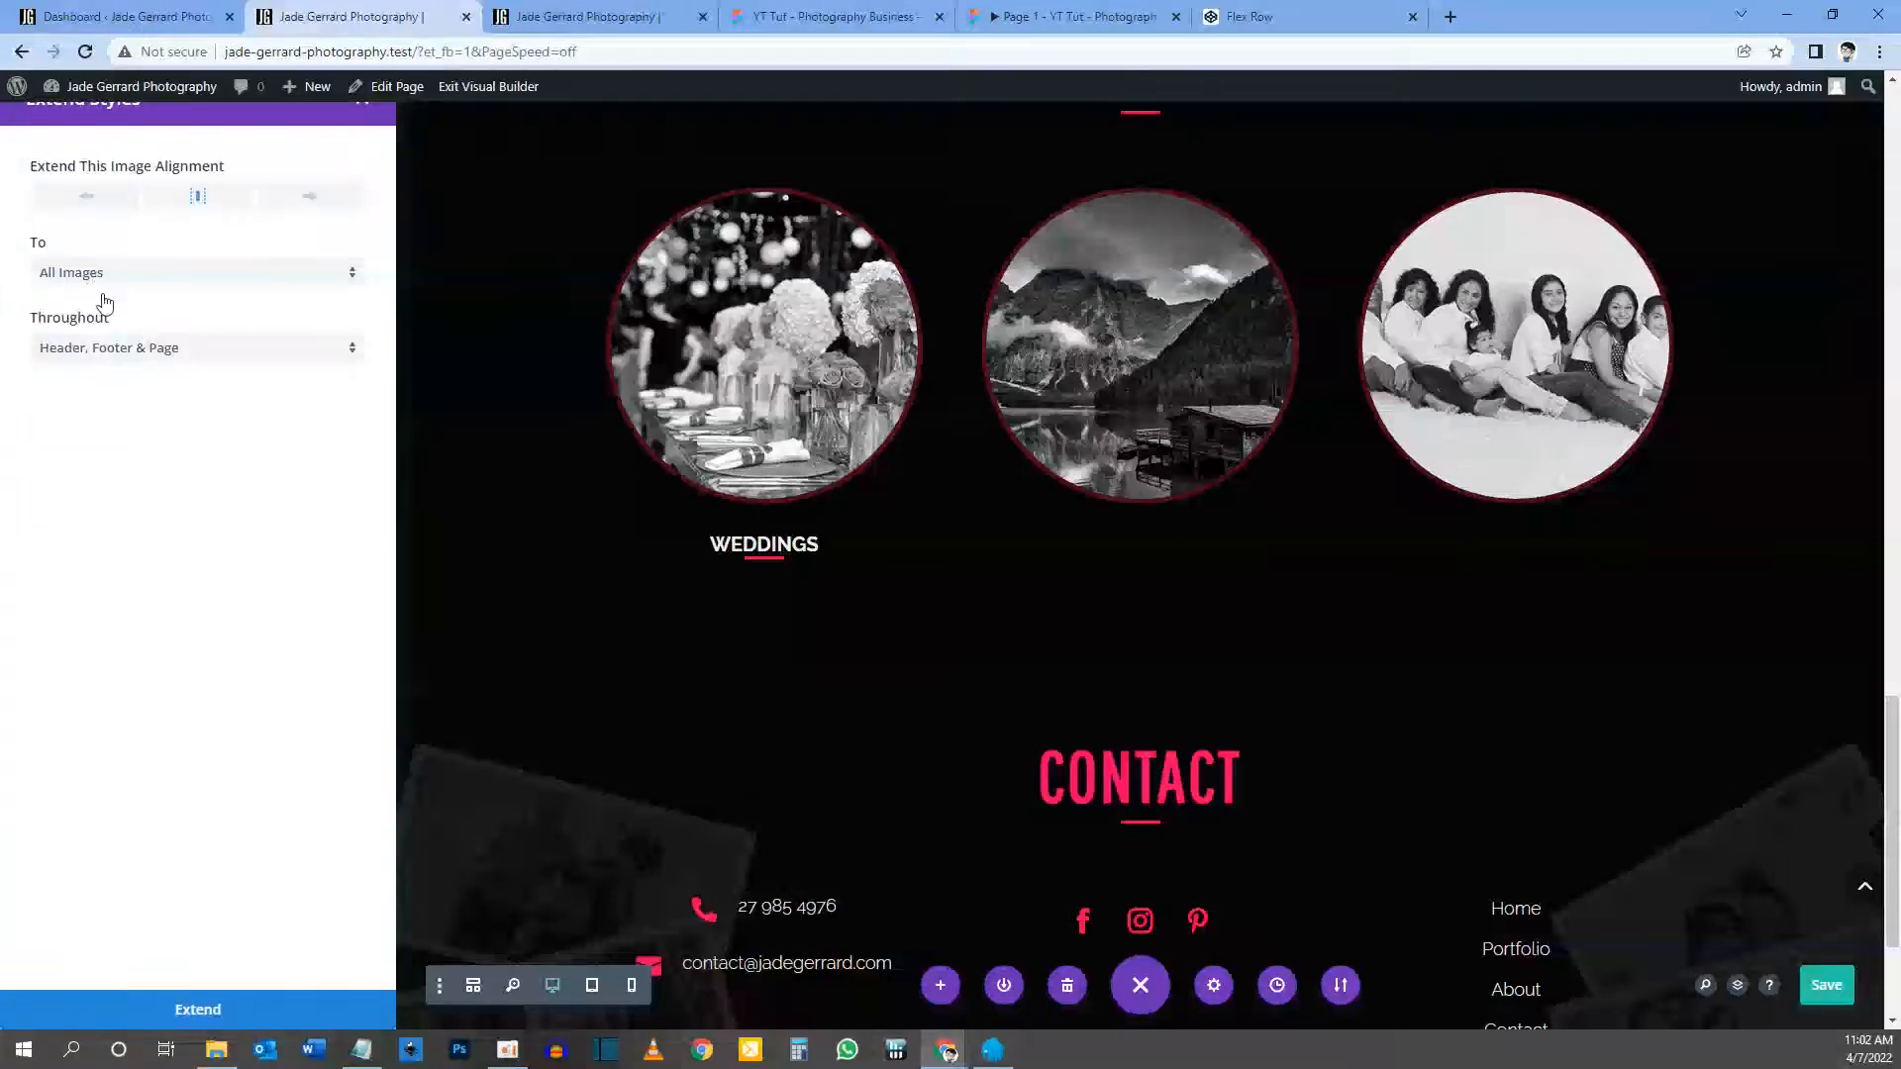
click(120, 349)
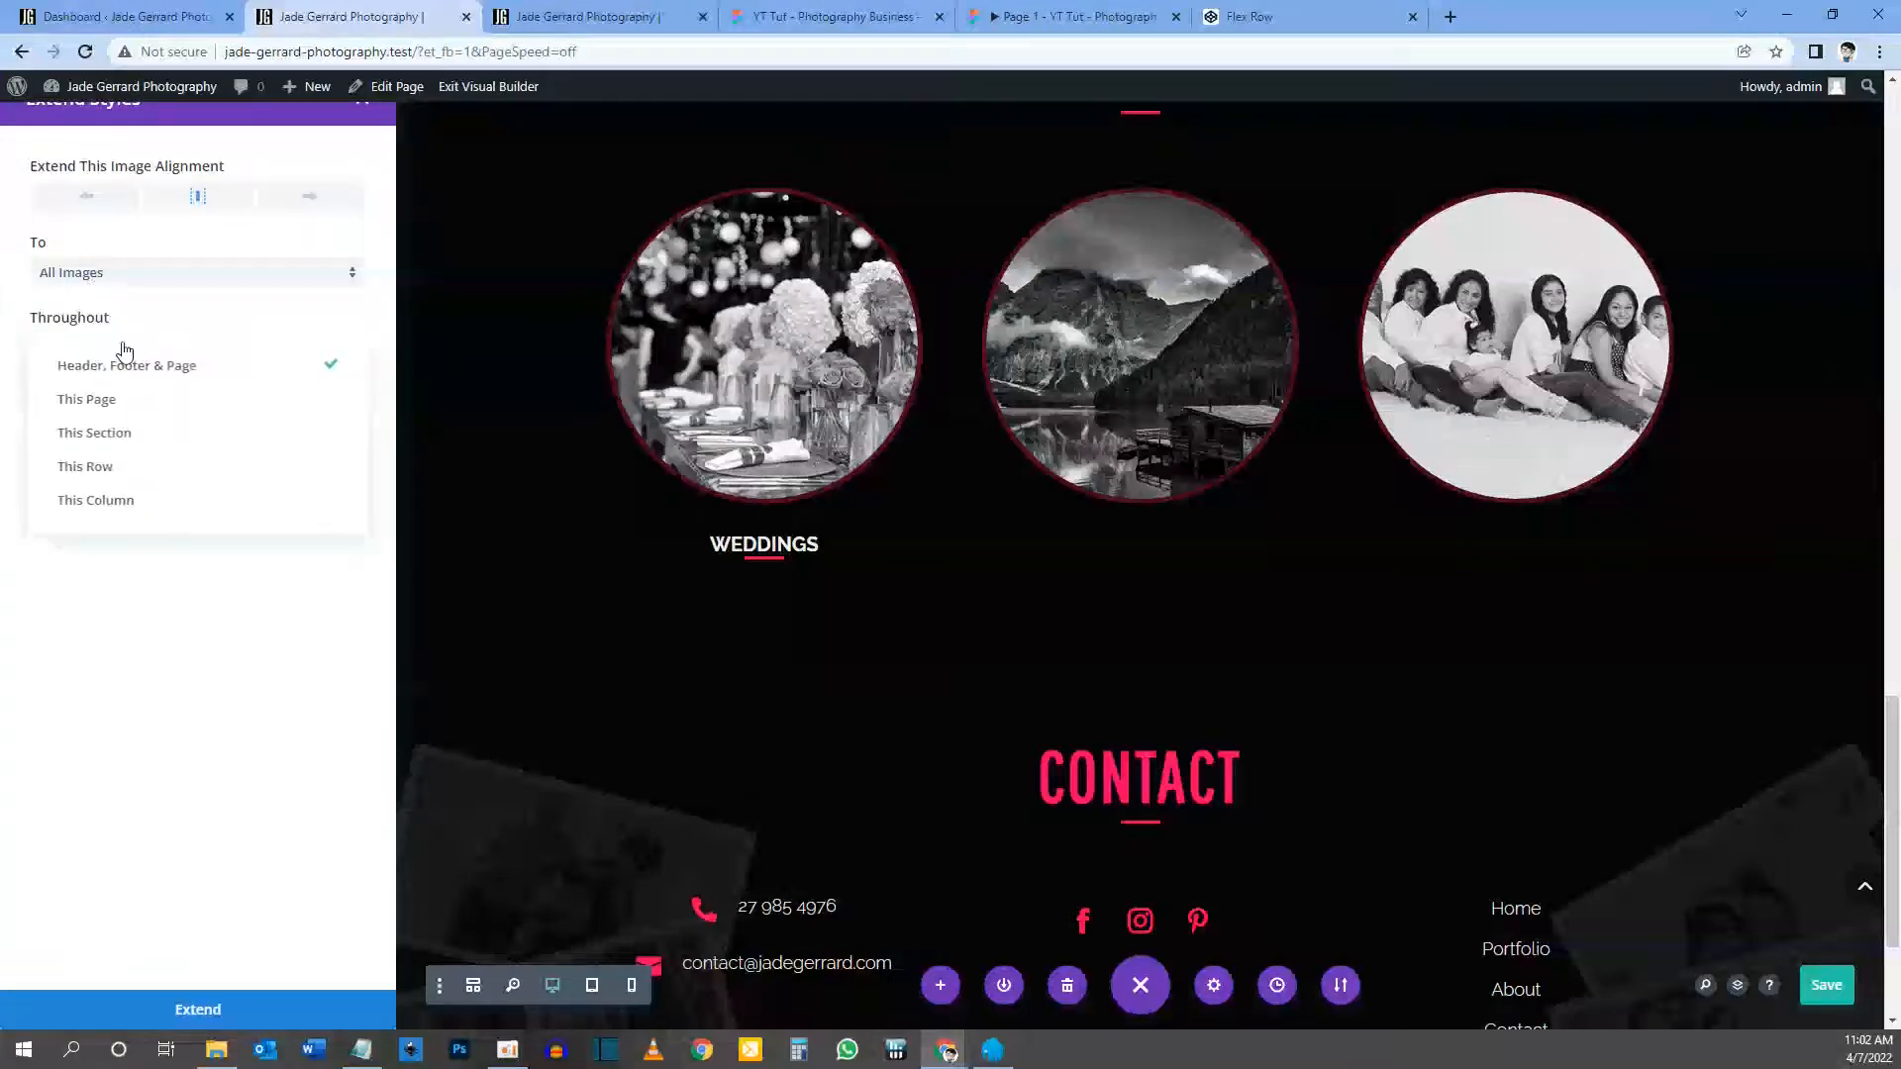
click(109, 472)
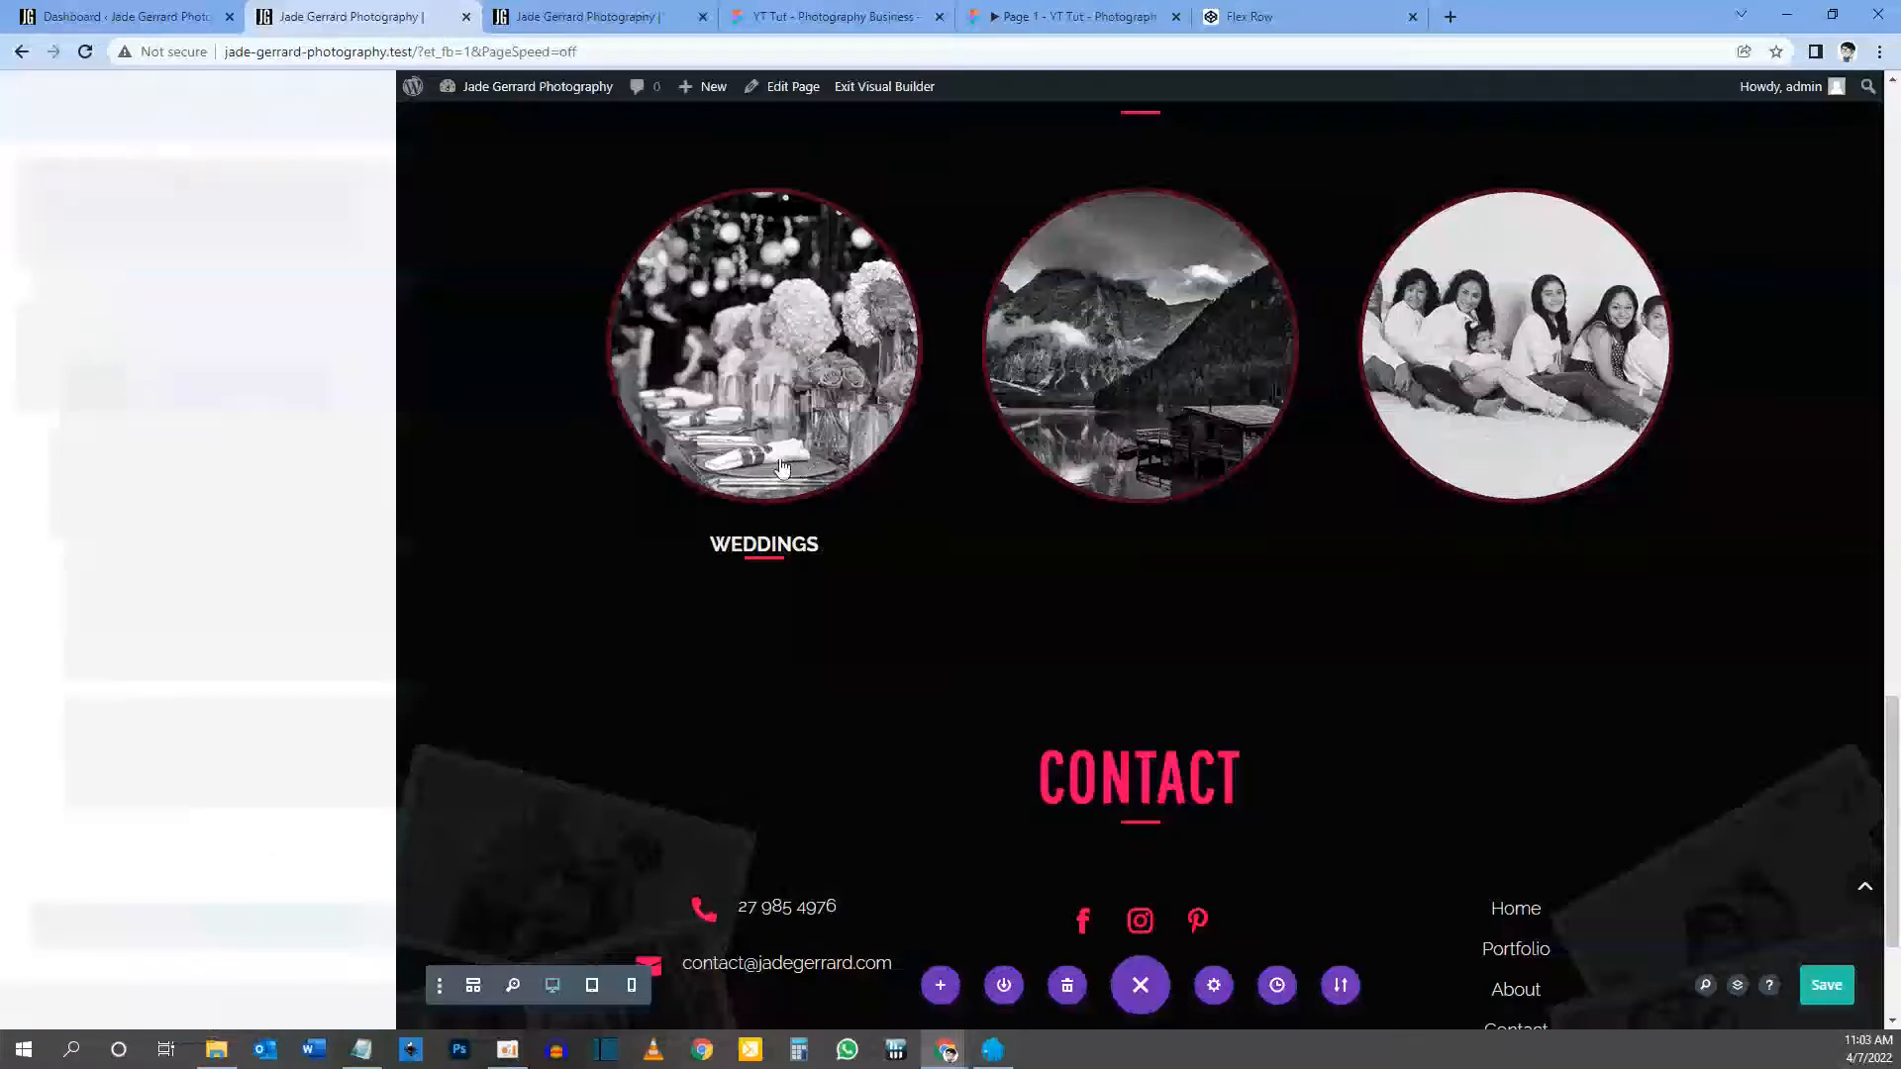
key(ctrl+s)
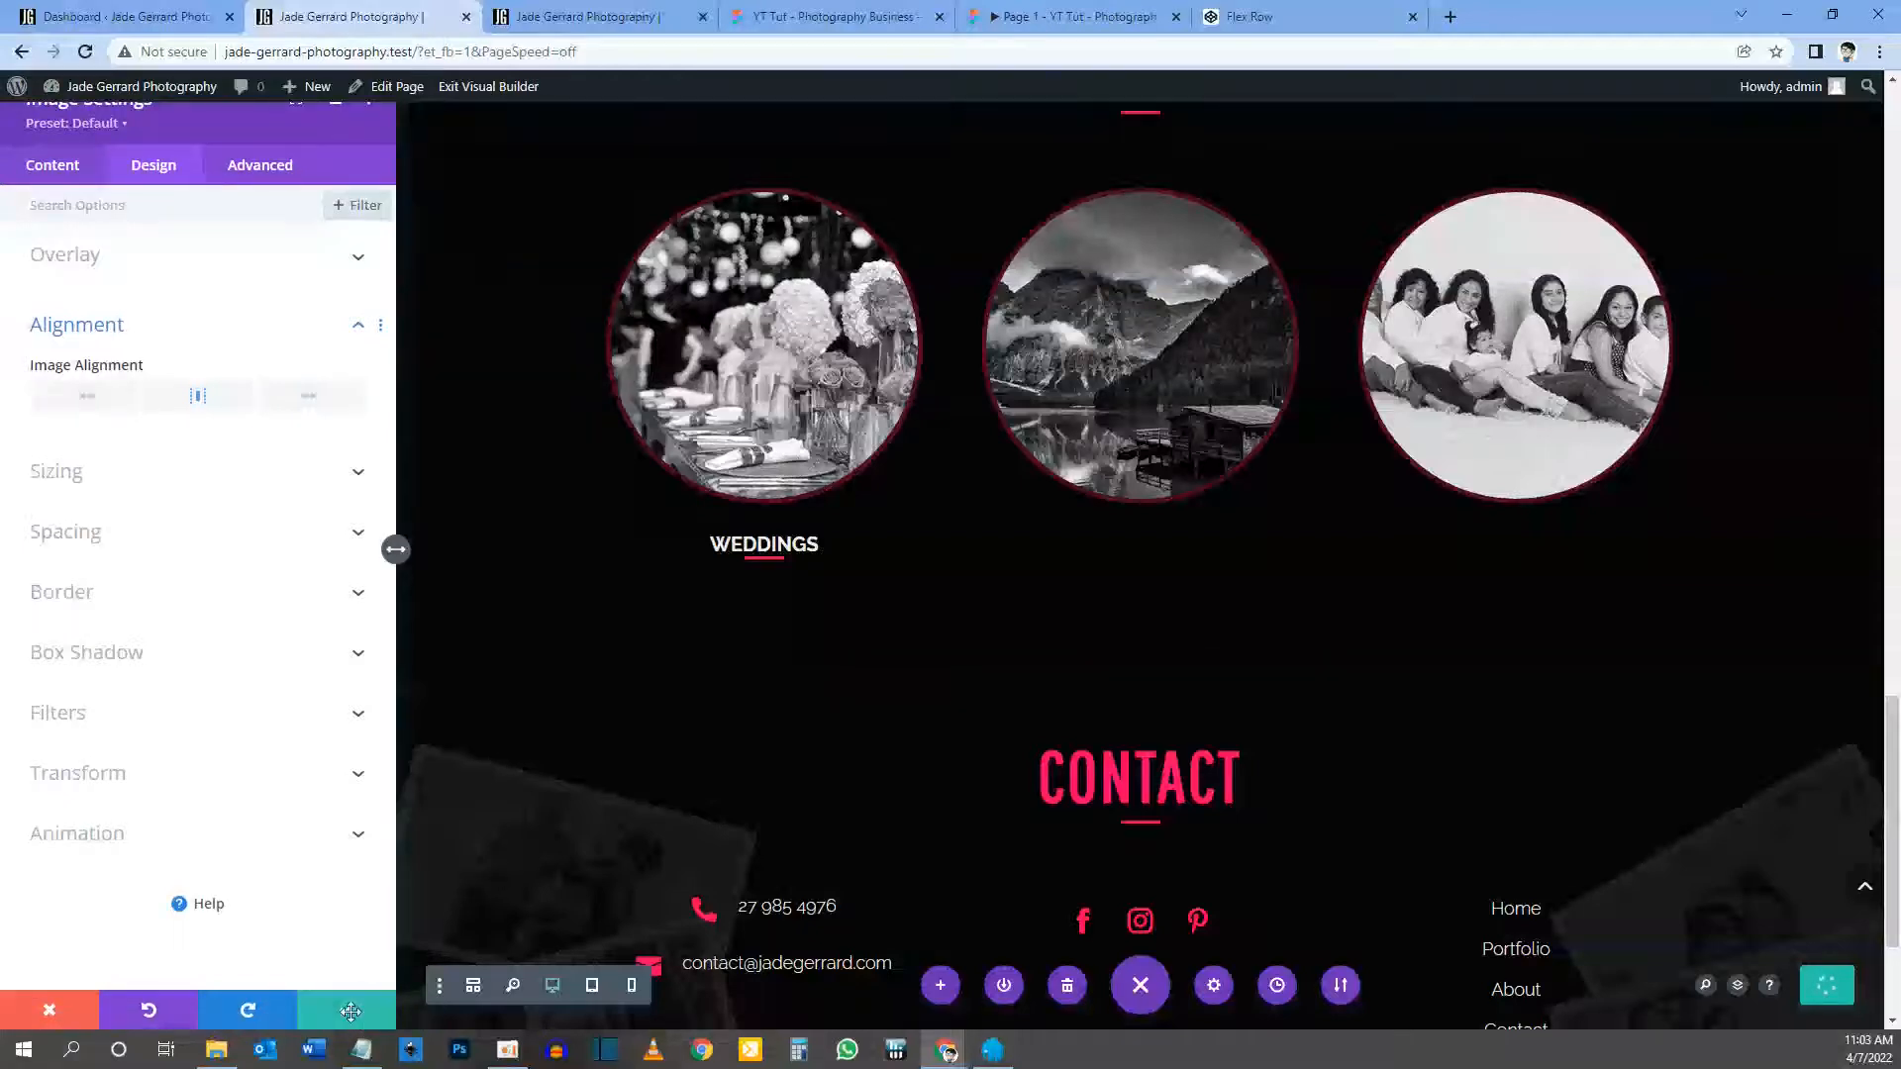
click(348, 1011)
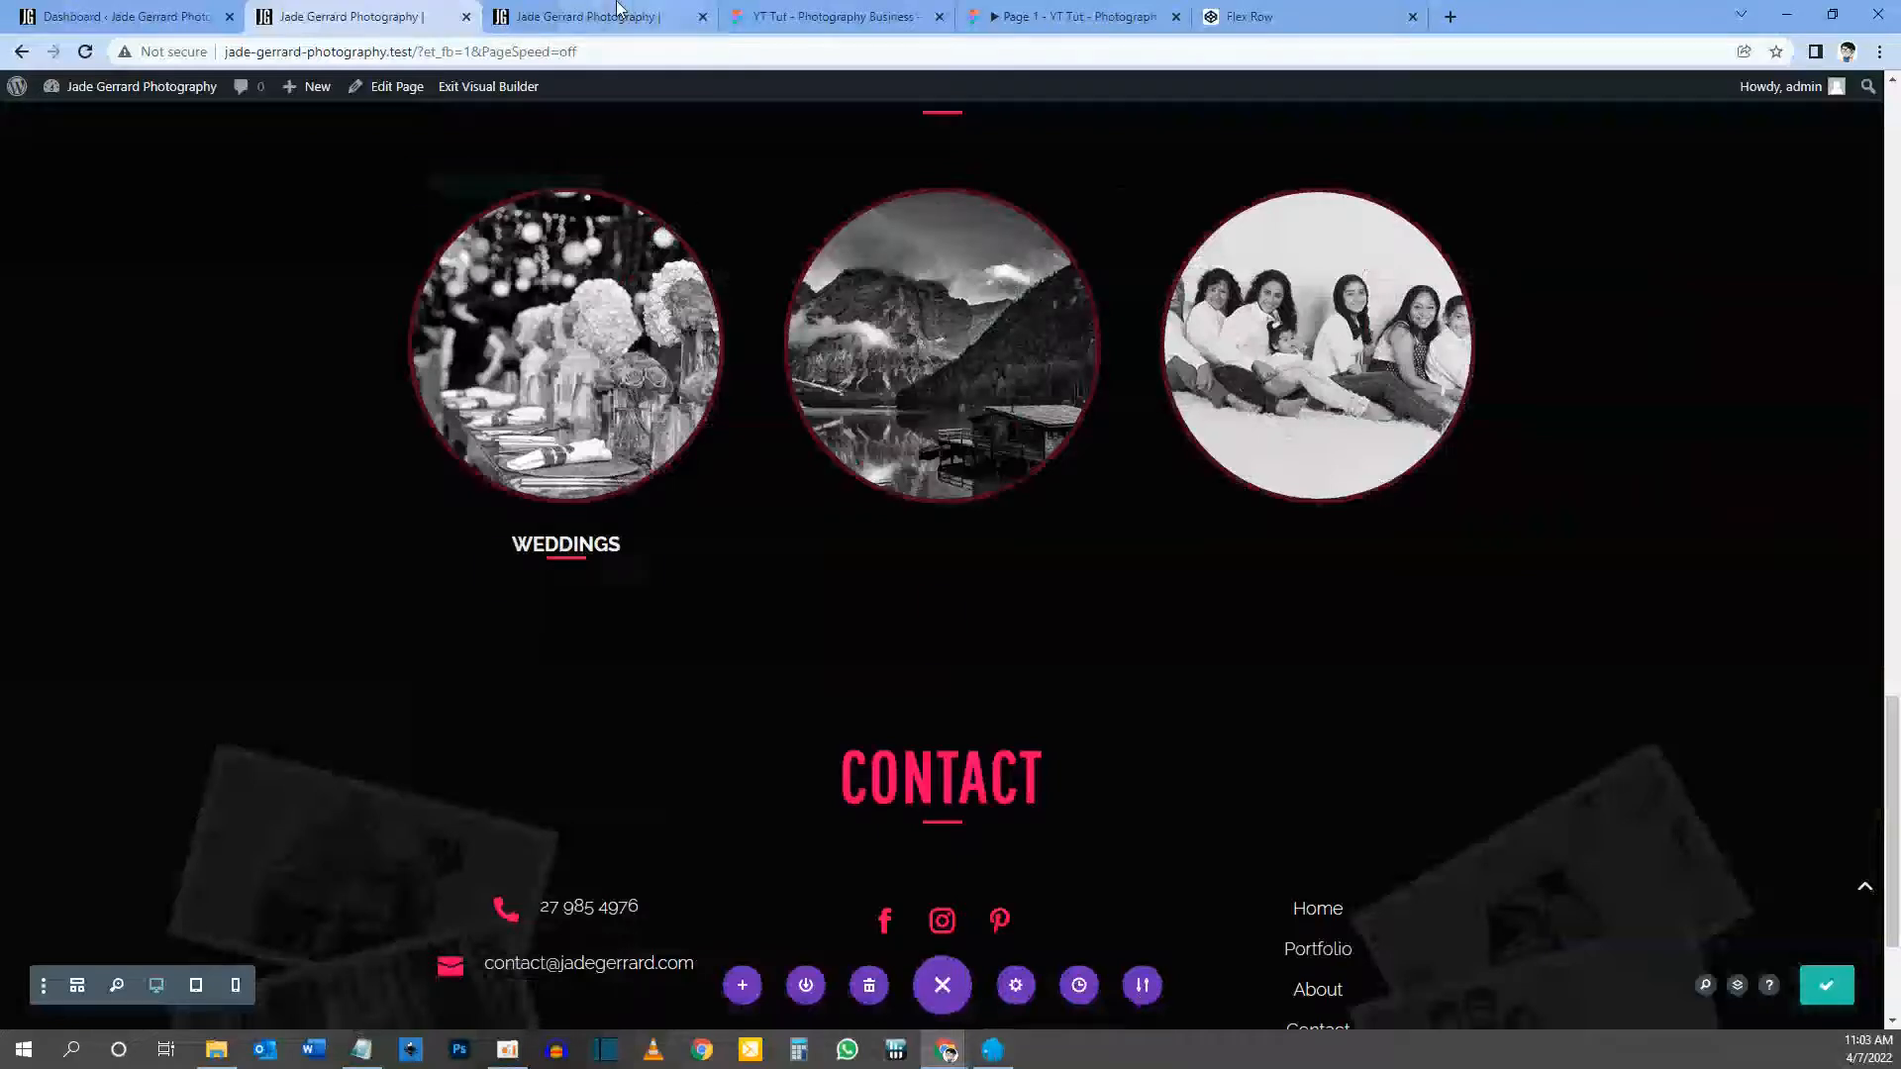
Step: Switch to the Figma design and inspect the length, colour and thickness of the underline below the desktop Weddings caption
click(822, 16)
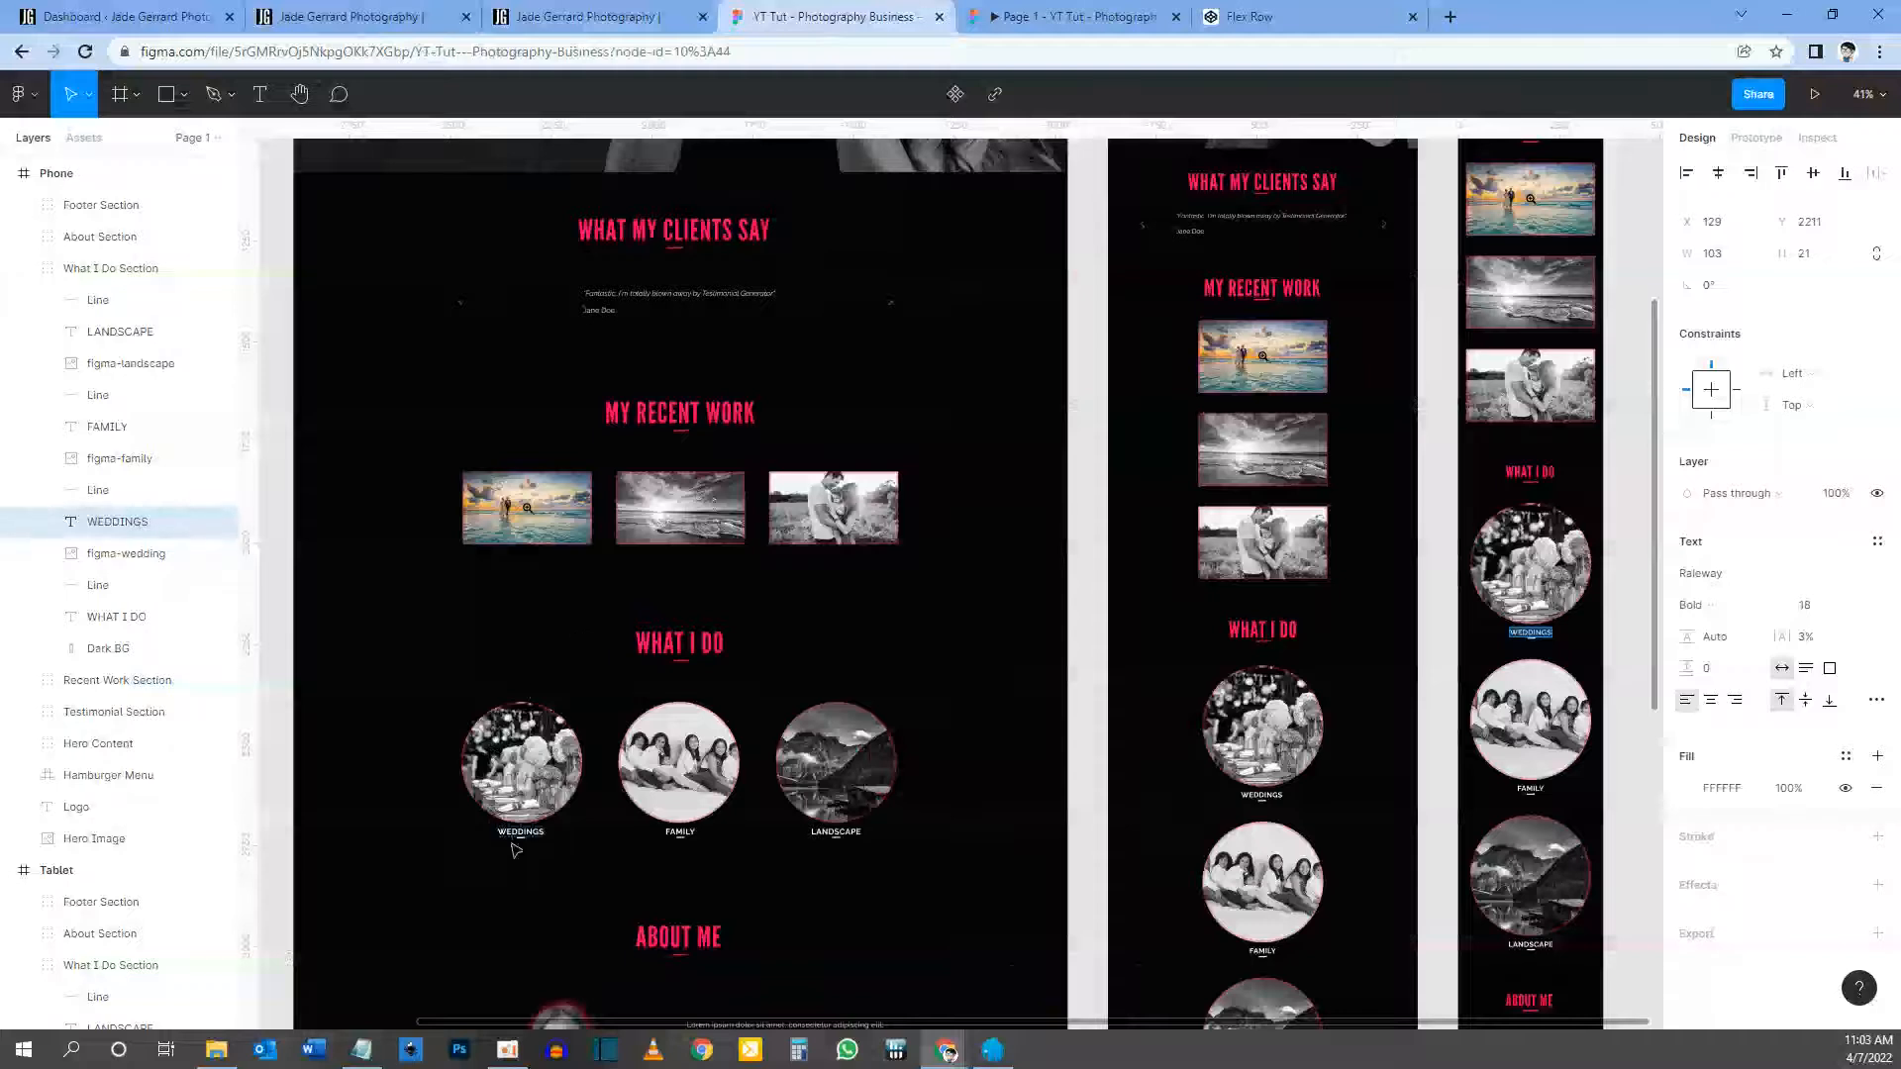
scroll(516, 840, down, 1)
scroll(515, 791, up, 6)
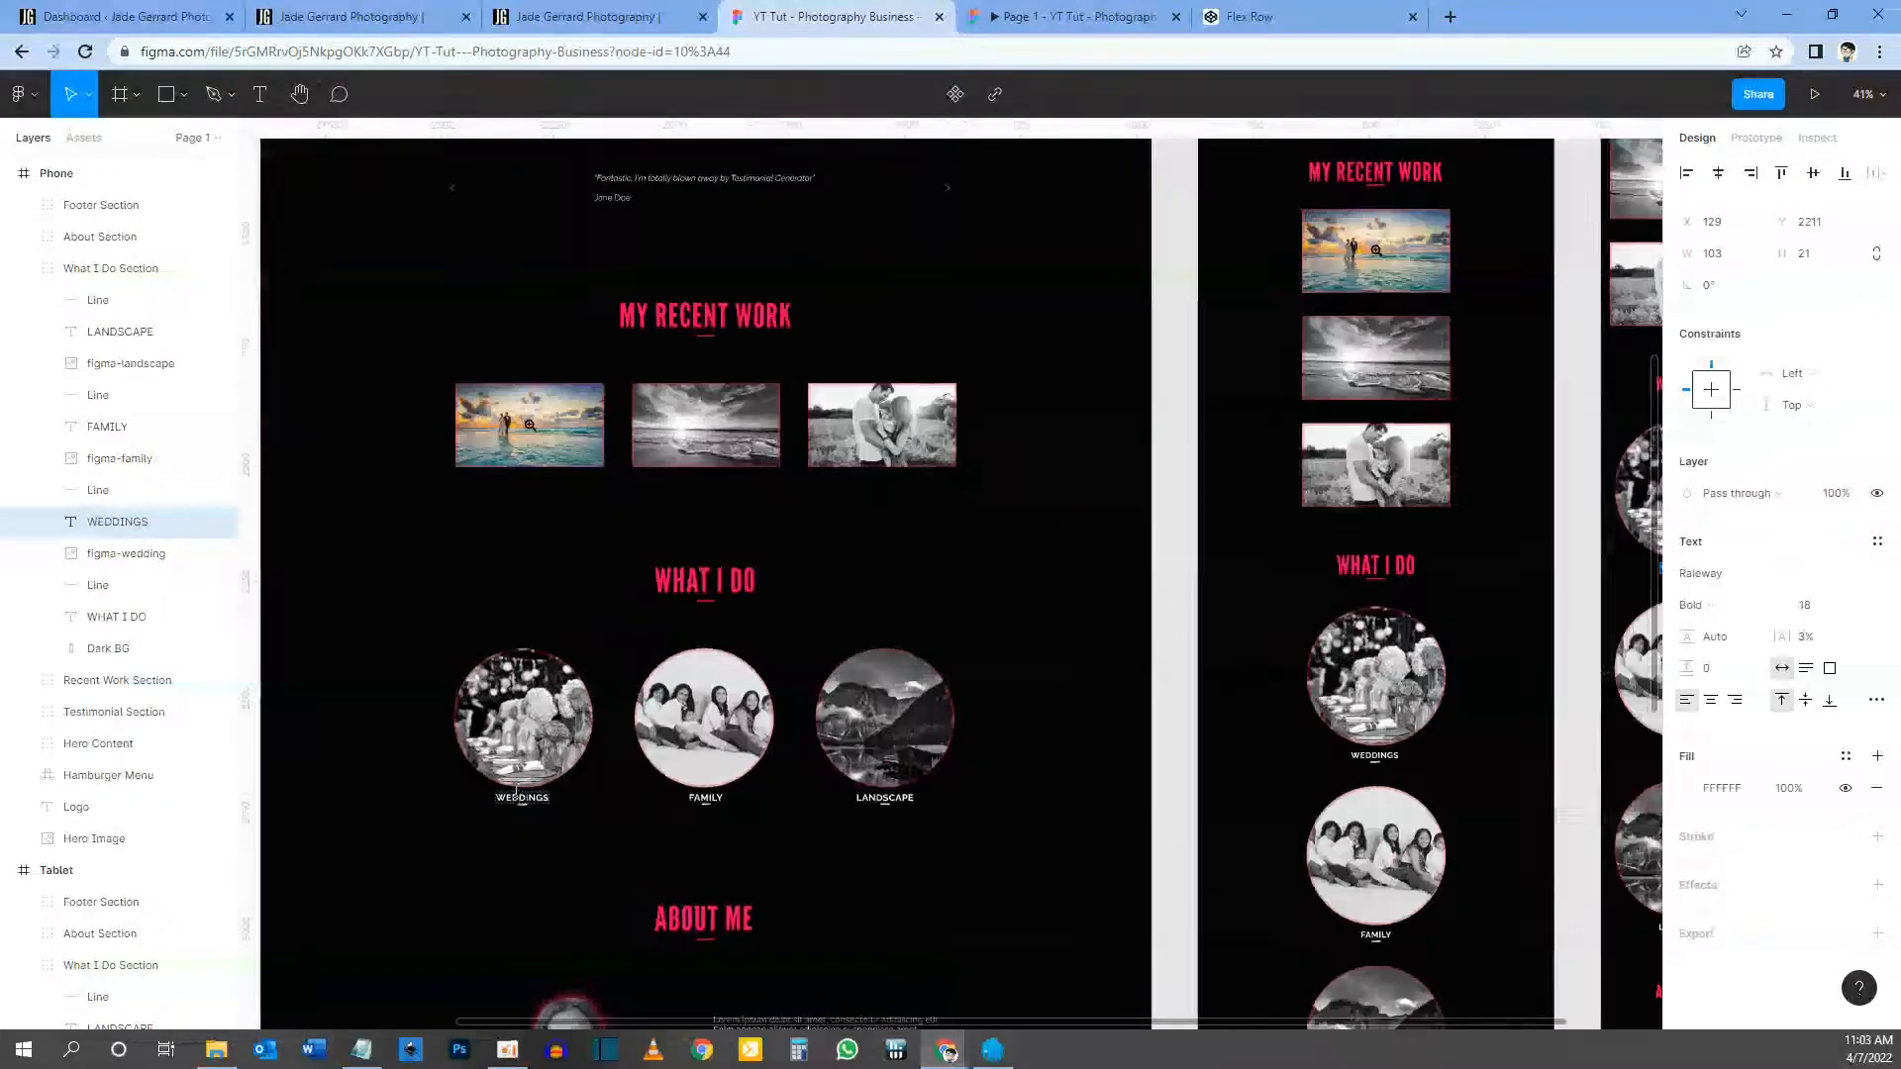
double_click(536, 833)
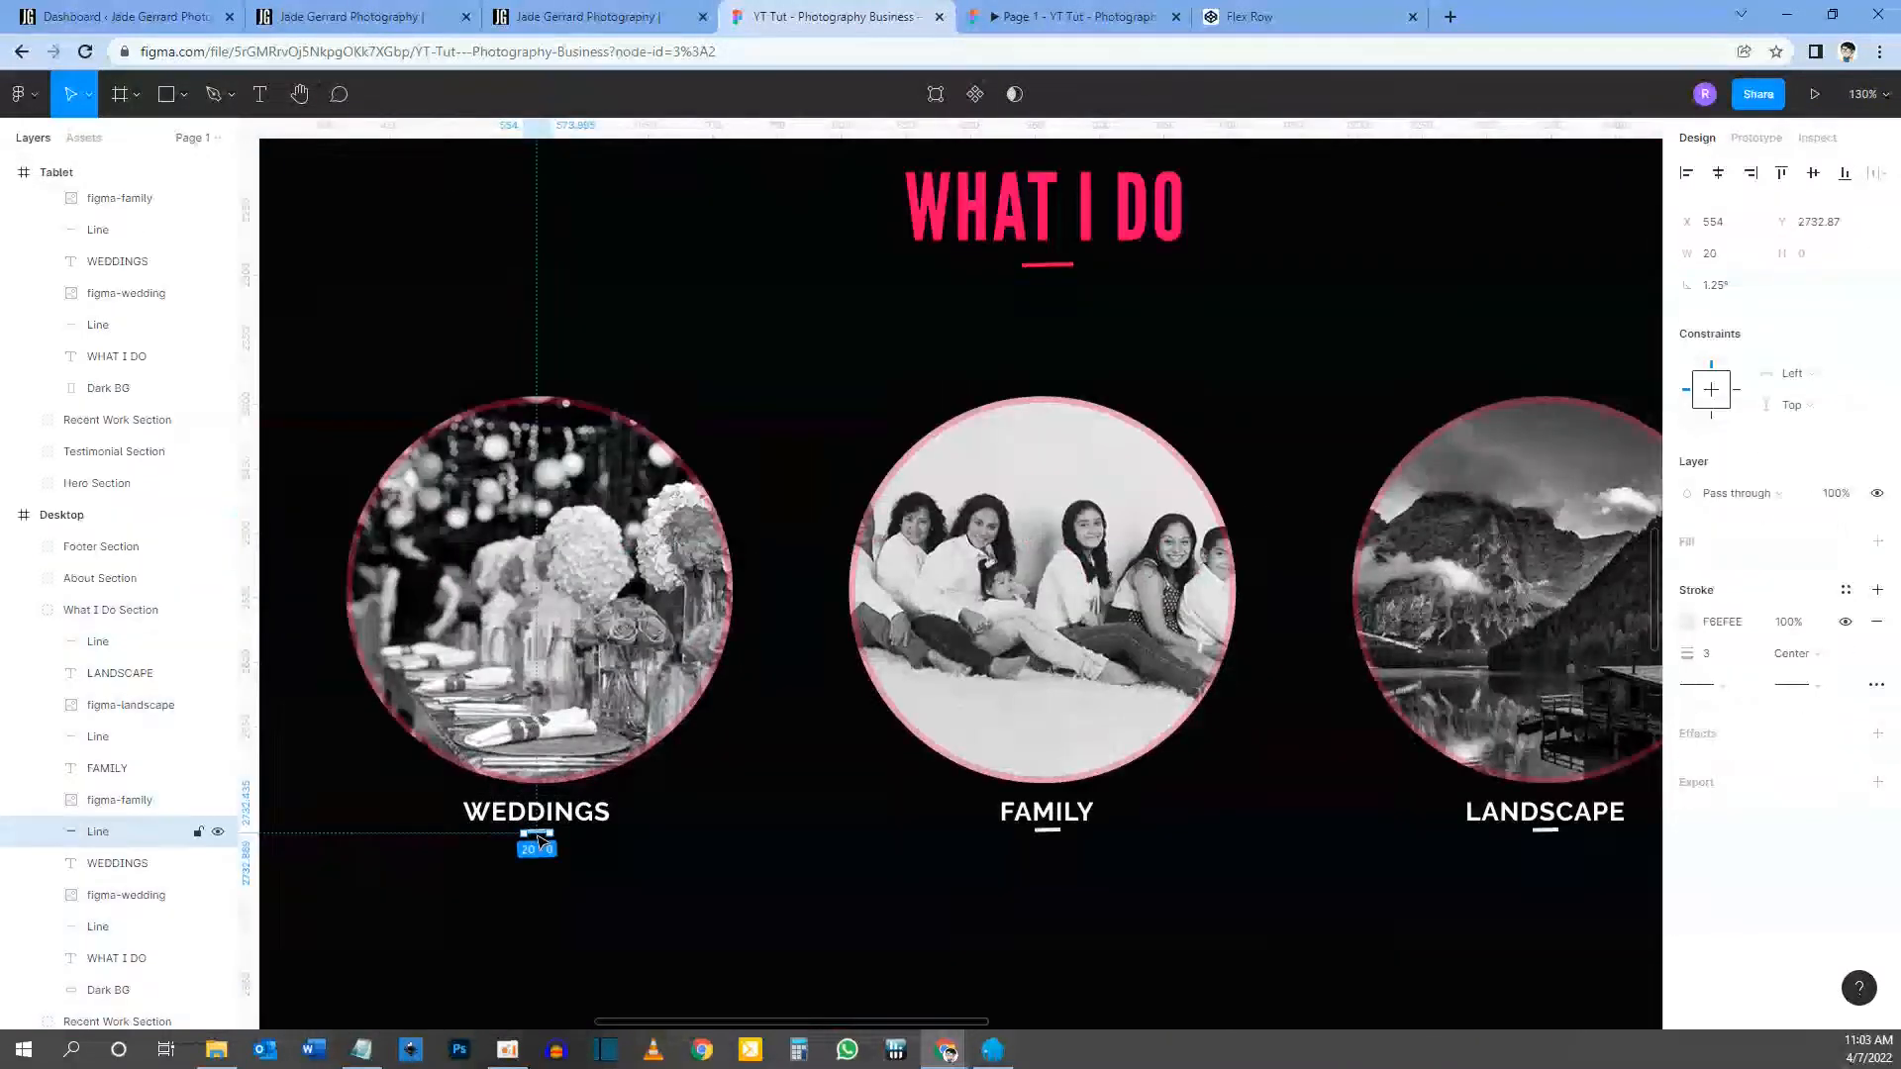
click(394, 18)
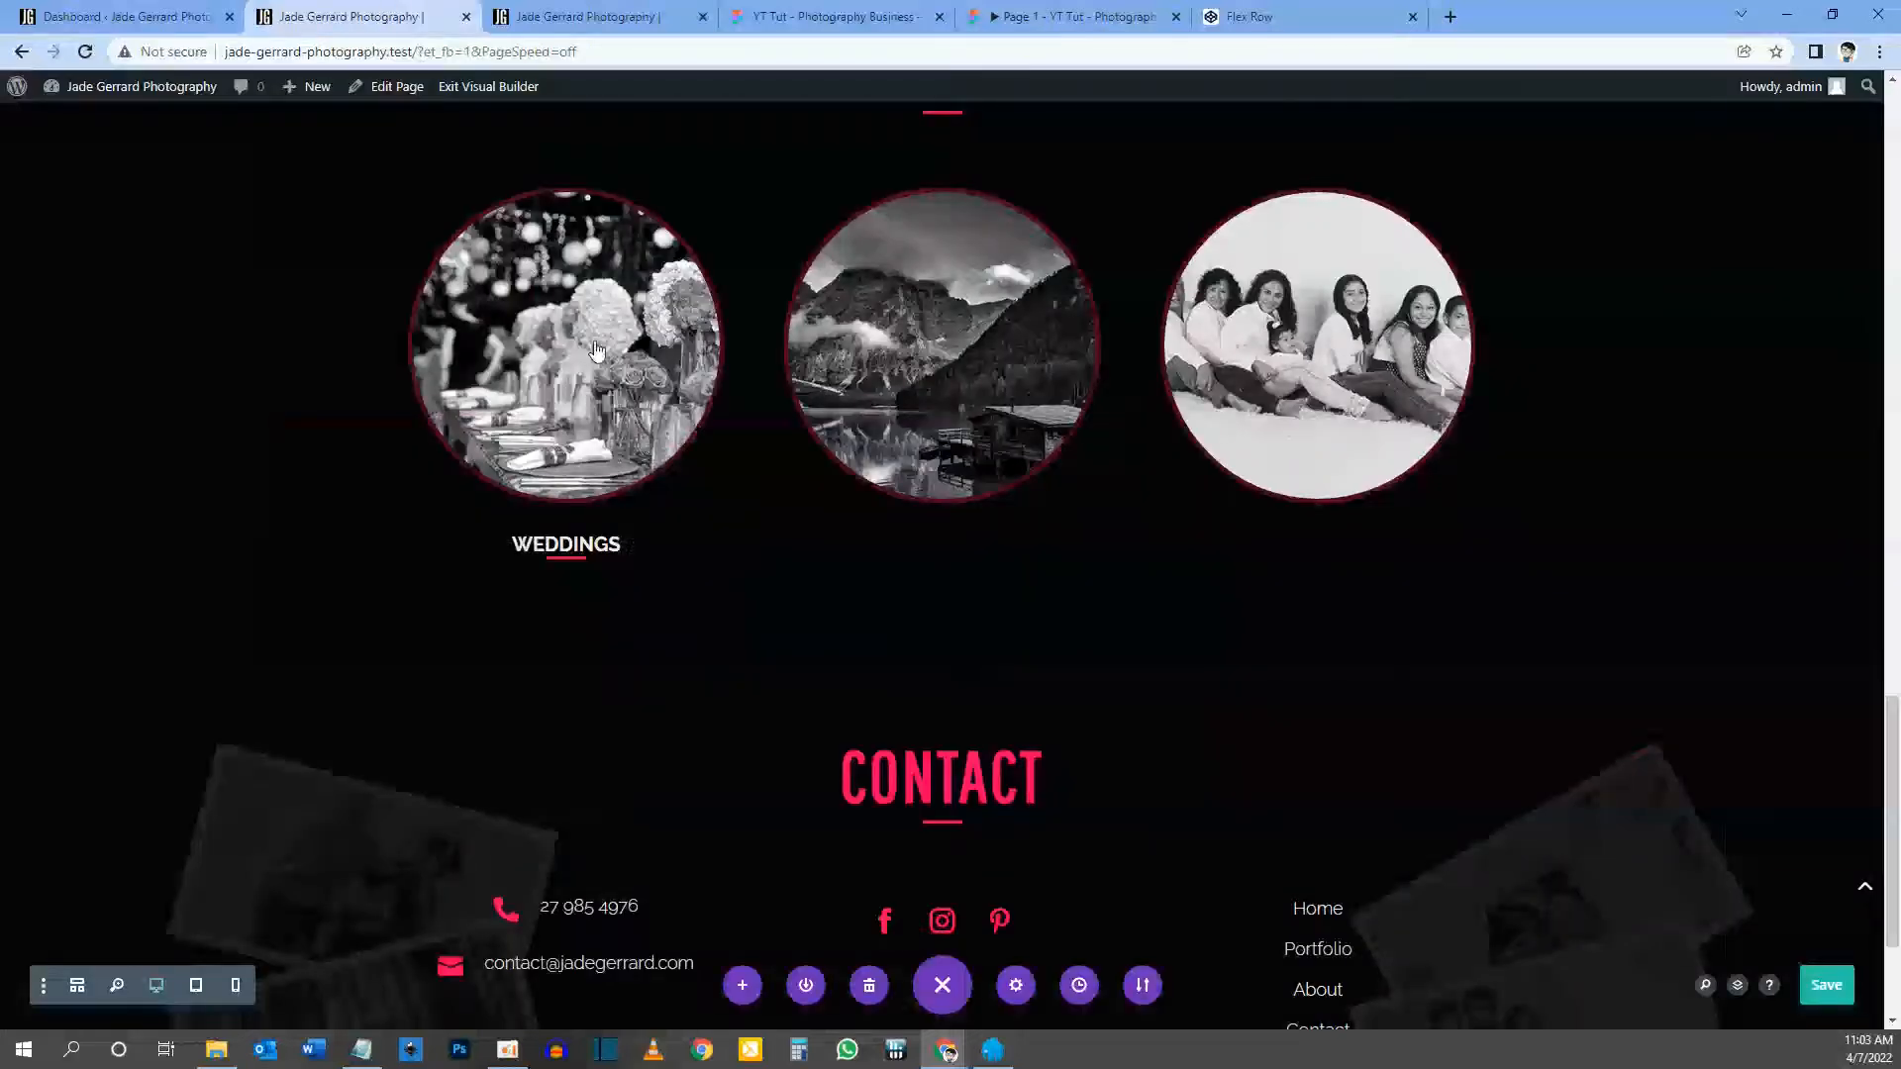
Step: Locate the divider below the Weddings caption through the page layers and set its line colour to #f6efee
mouse_move(580, 572)
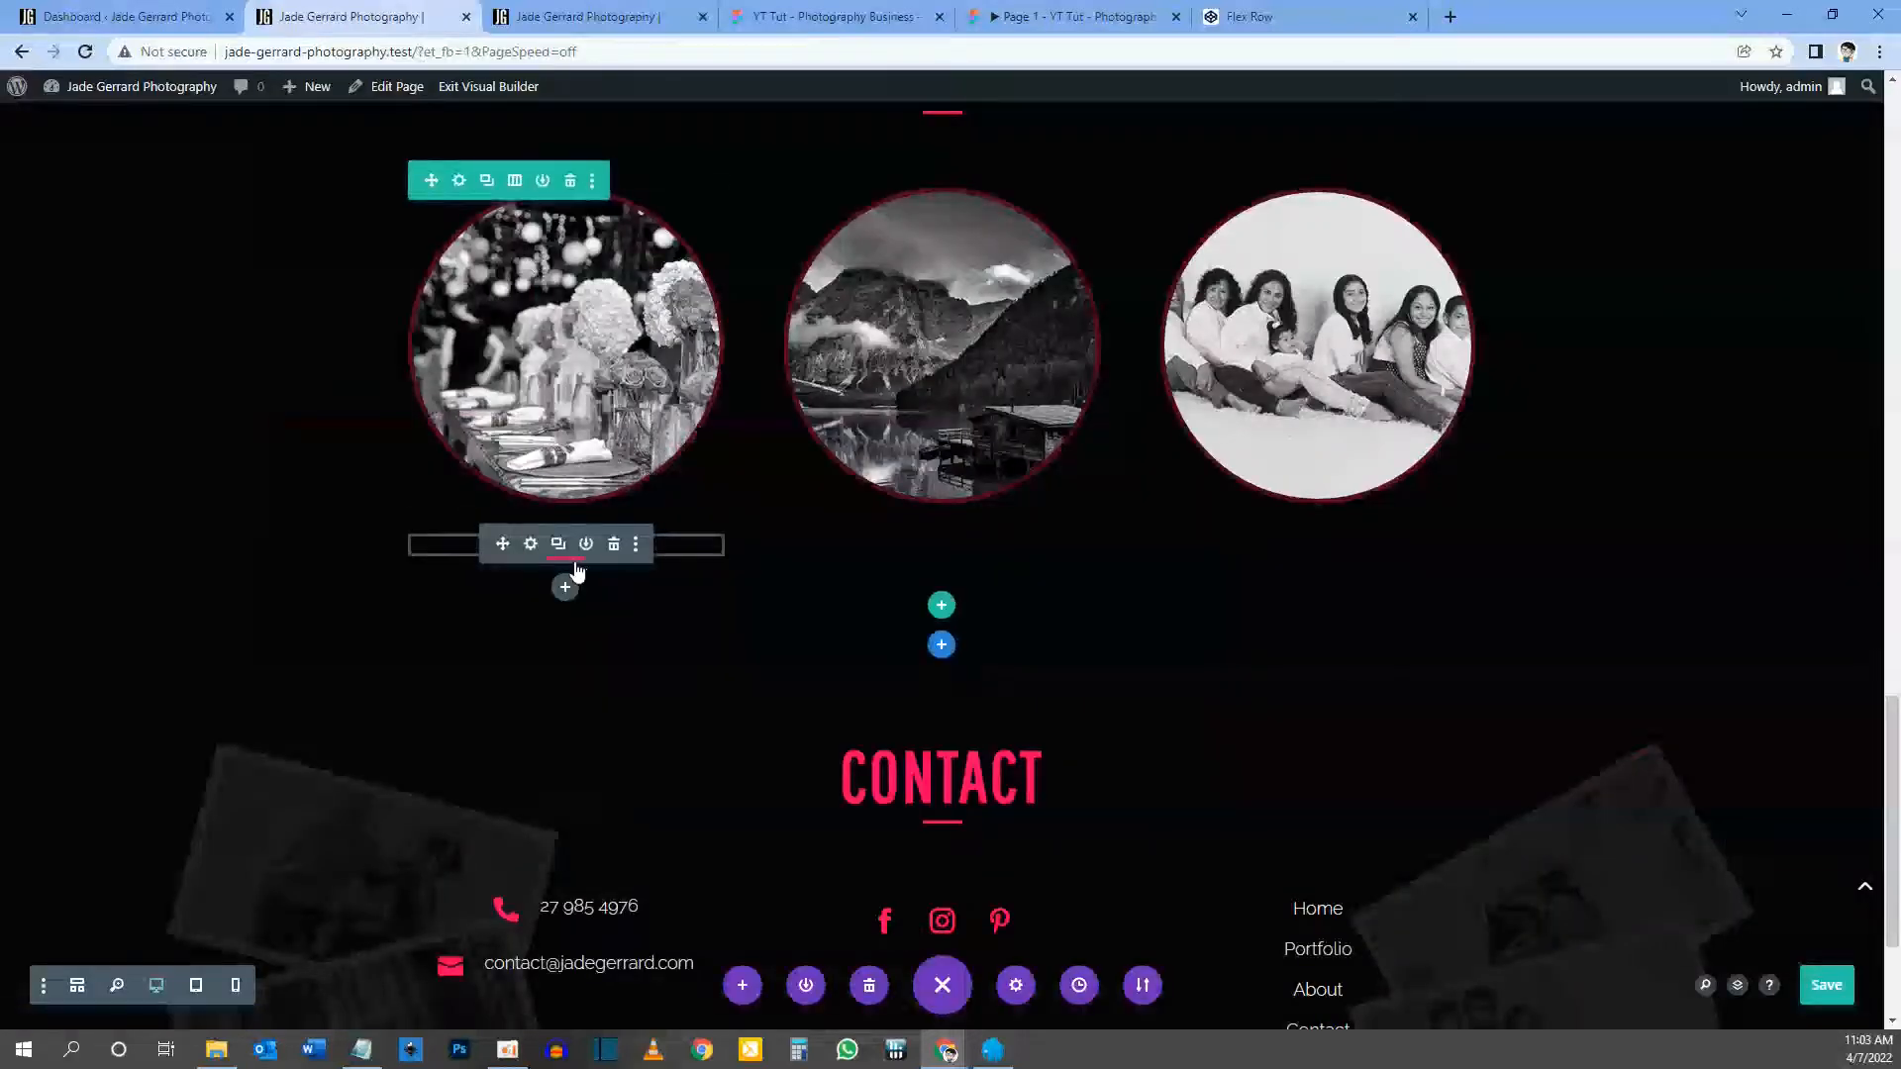
right_click(557, 568)
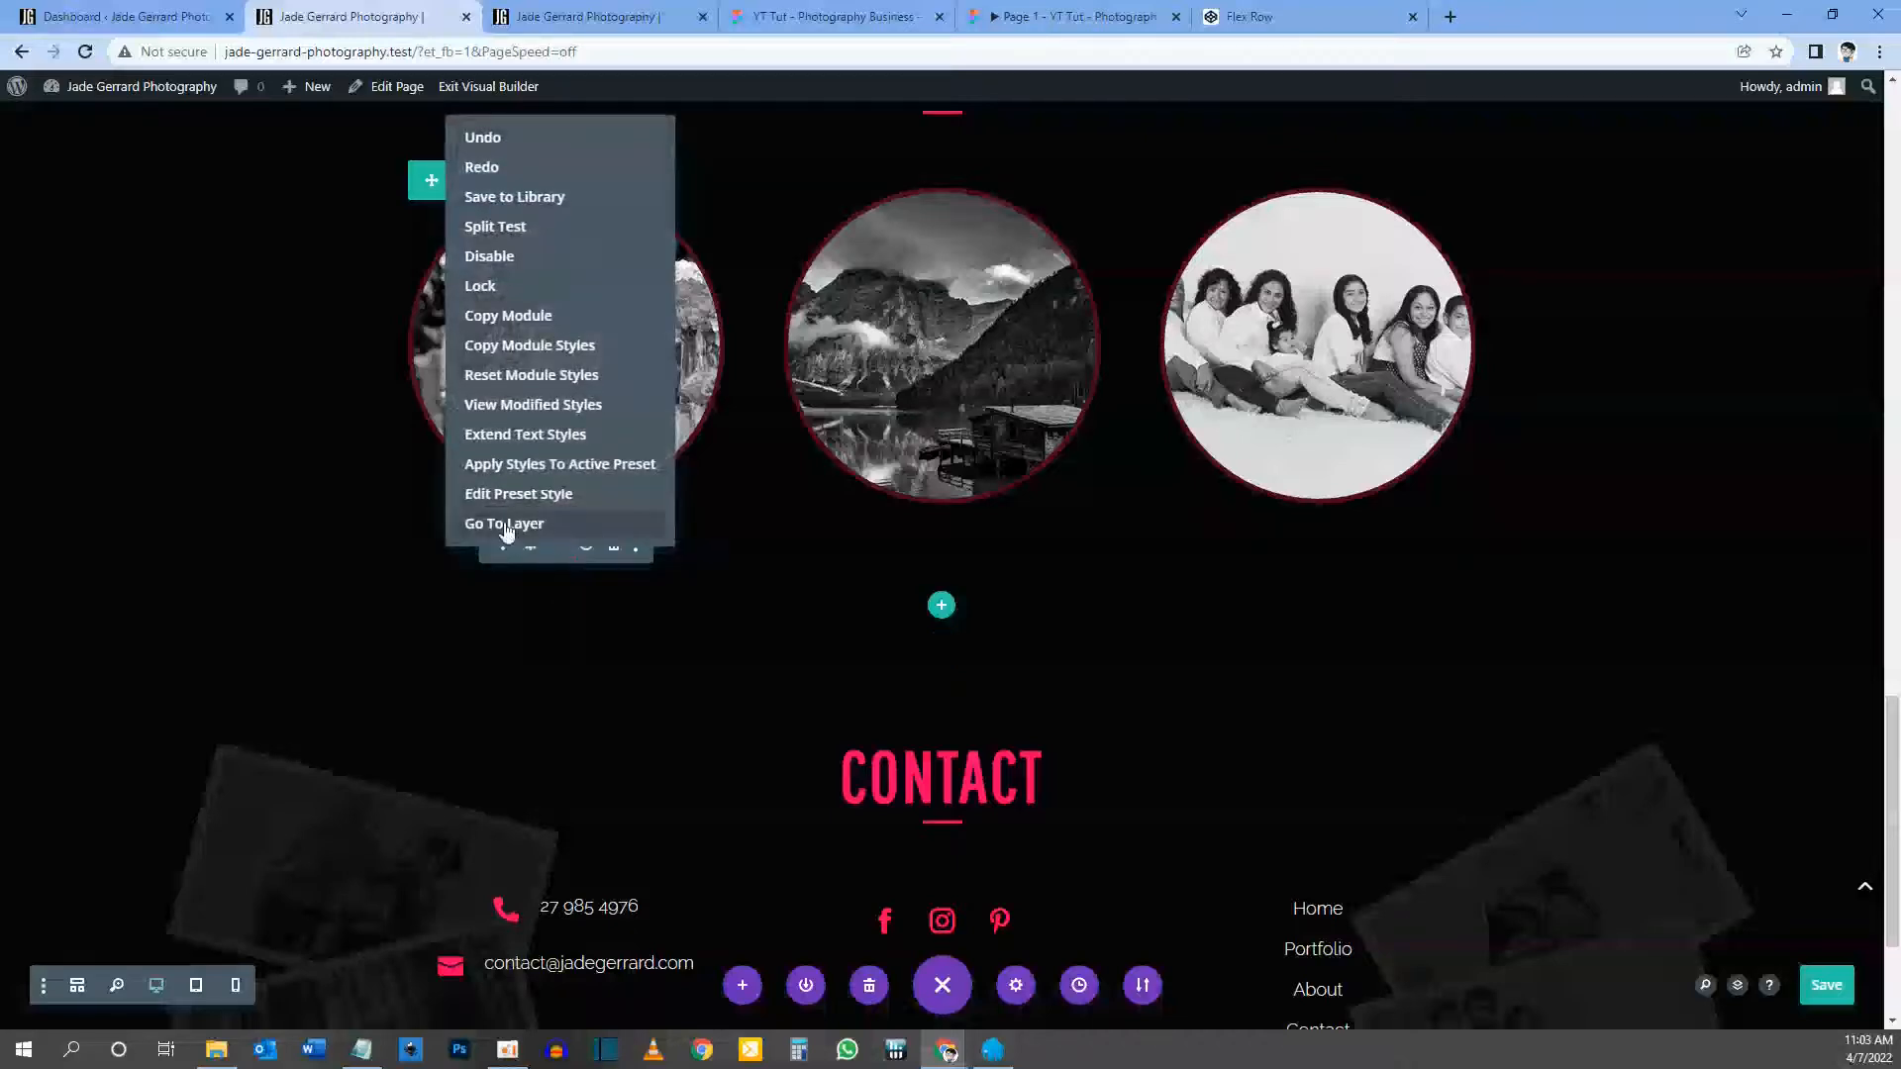
click(505, 524)
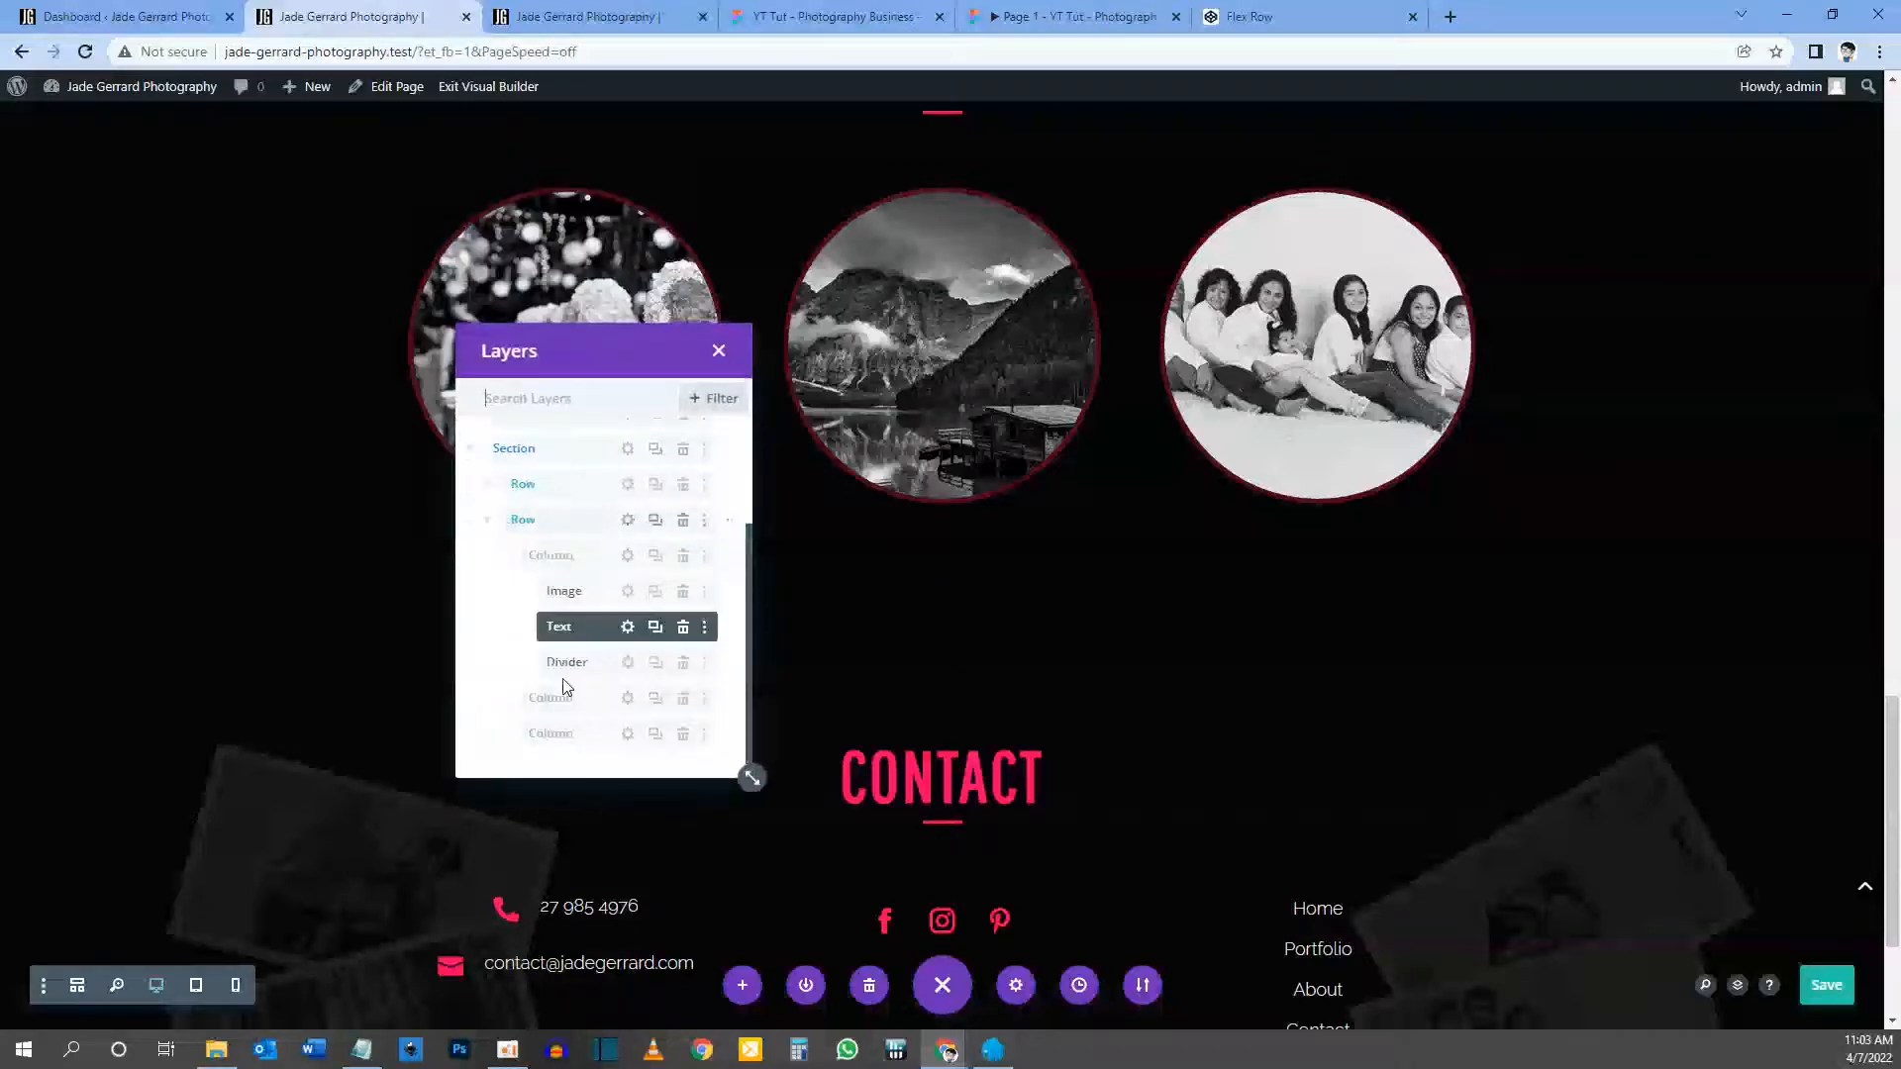
click(627, 671)
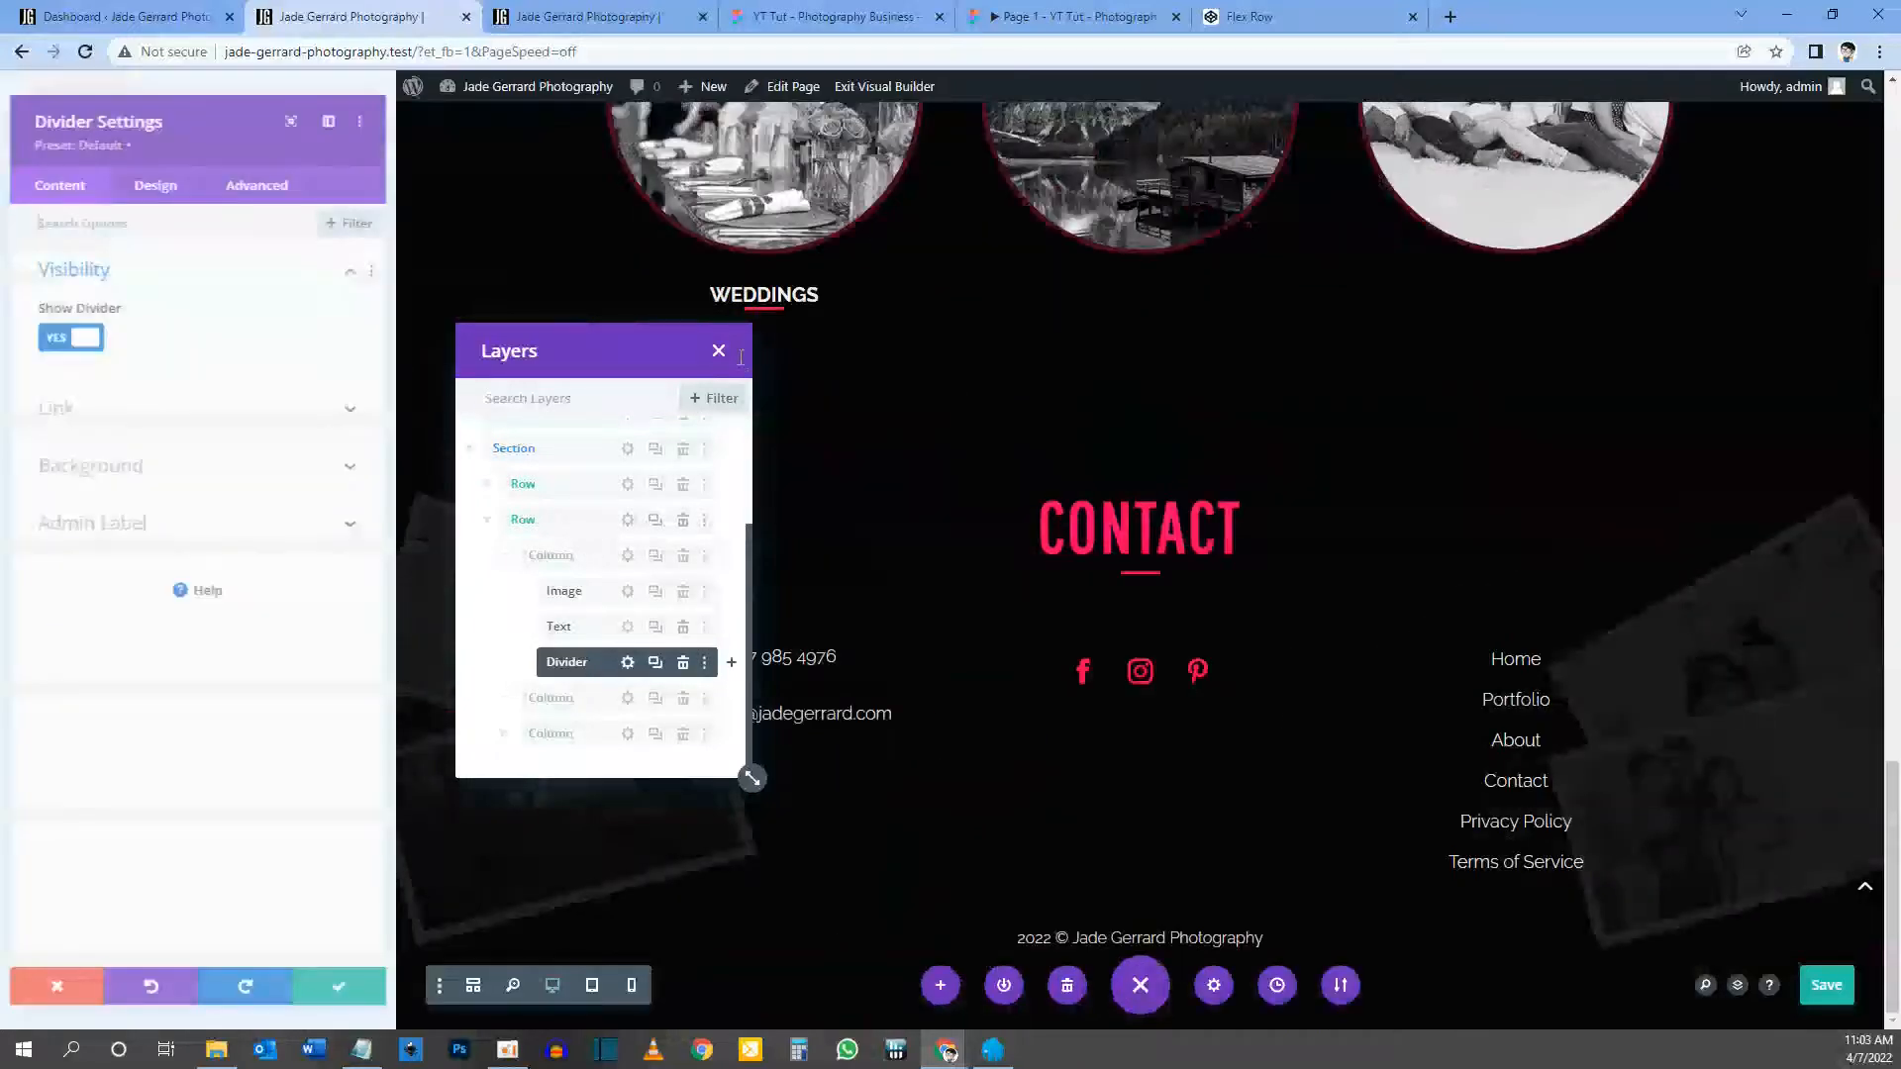
click(719, 351)
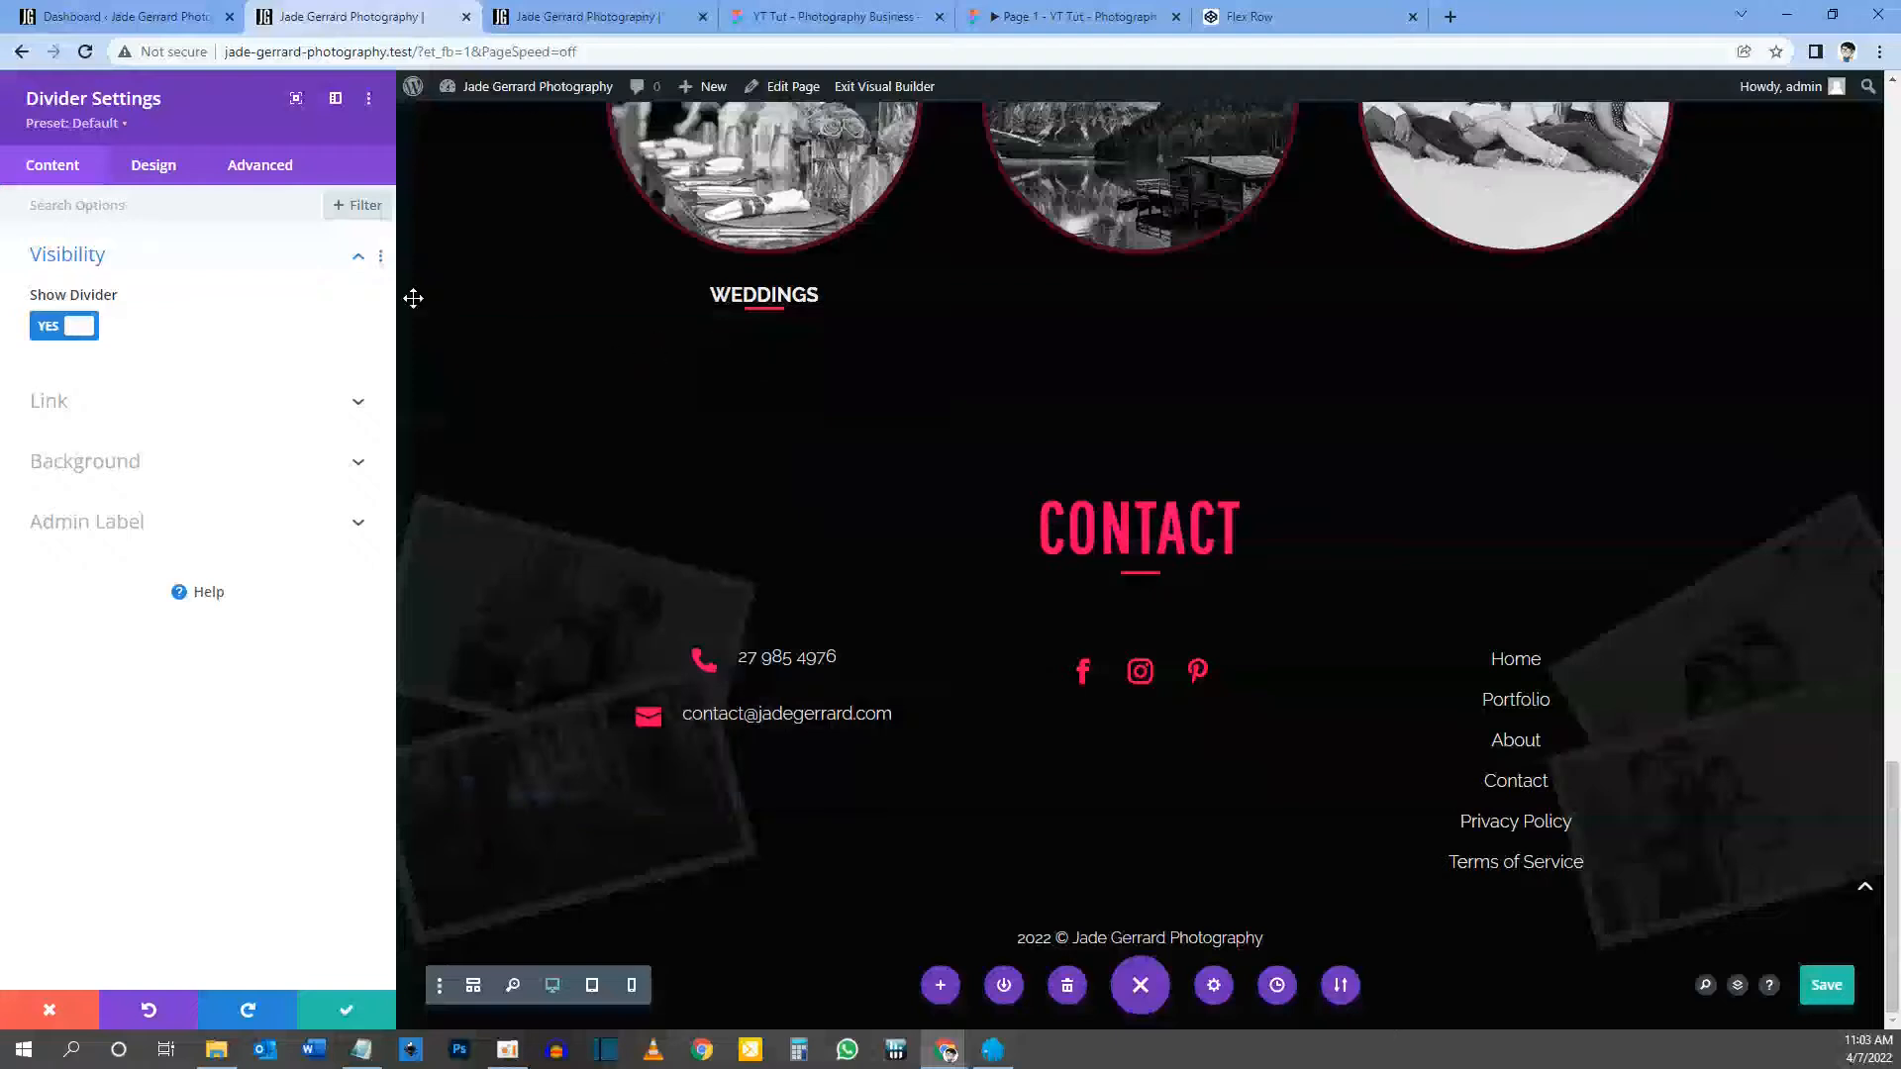
click(168, 176)
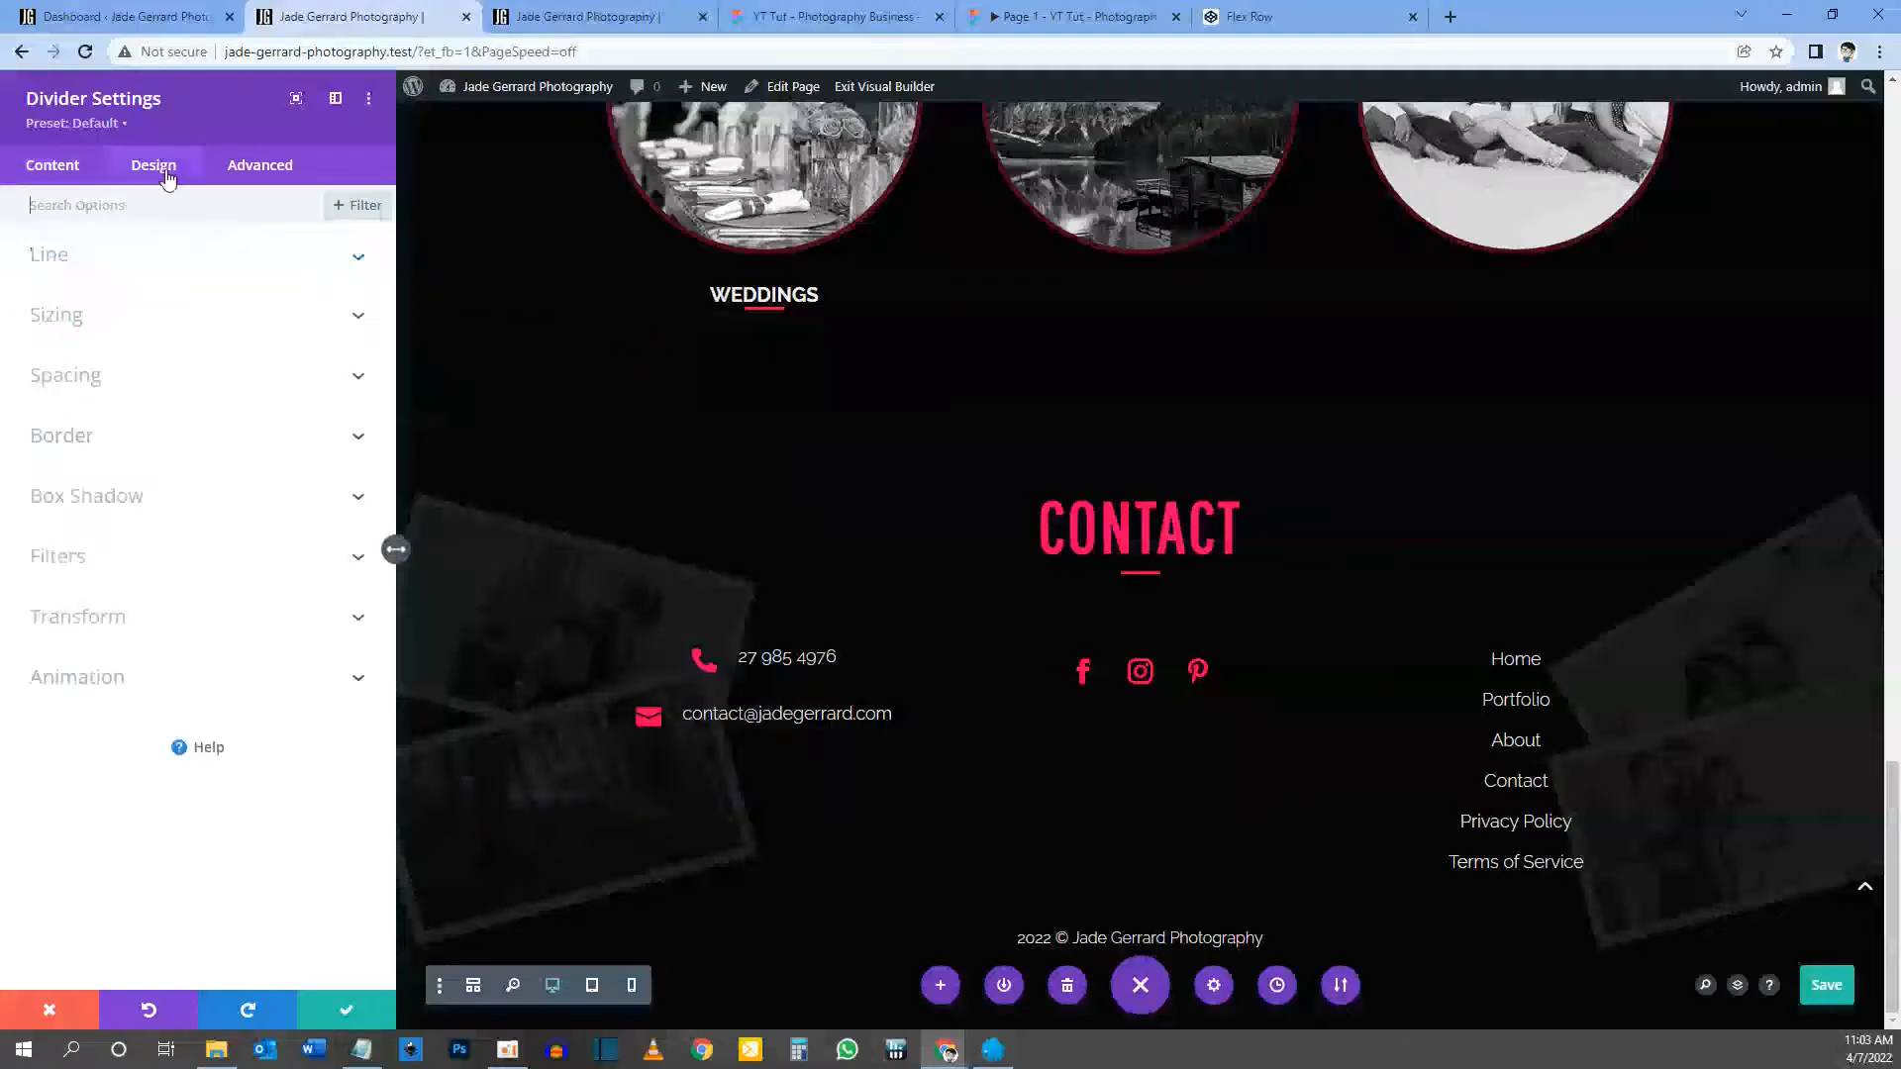
click(88, 259)
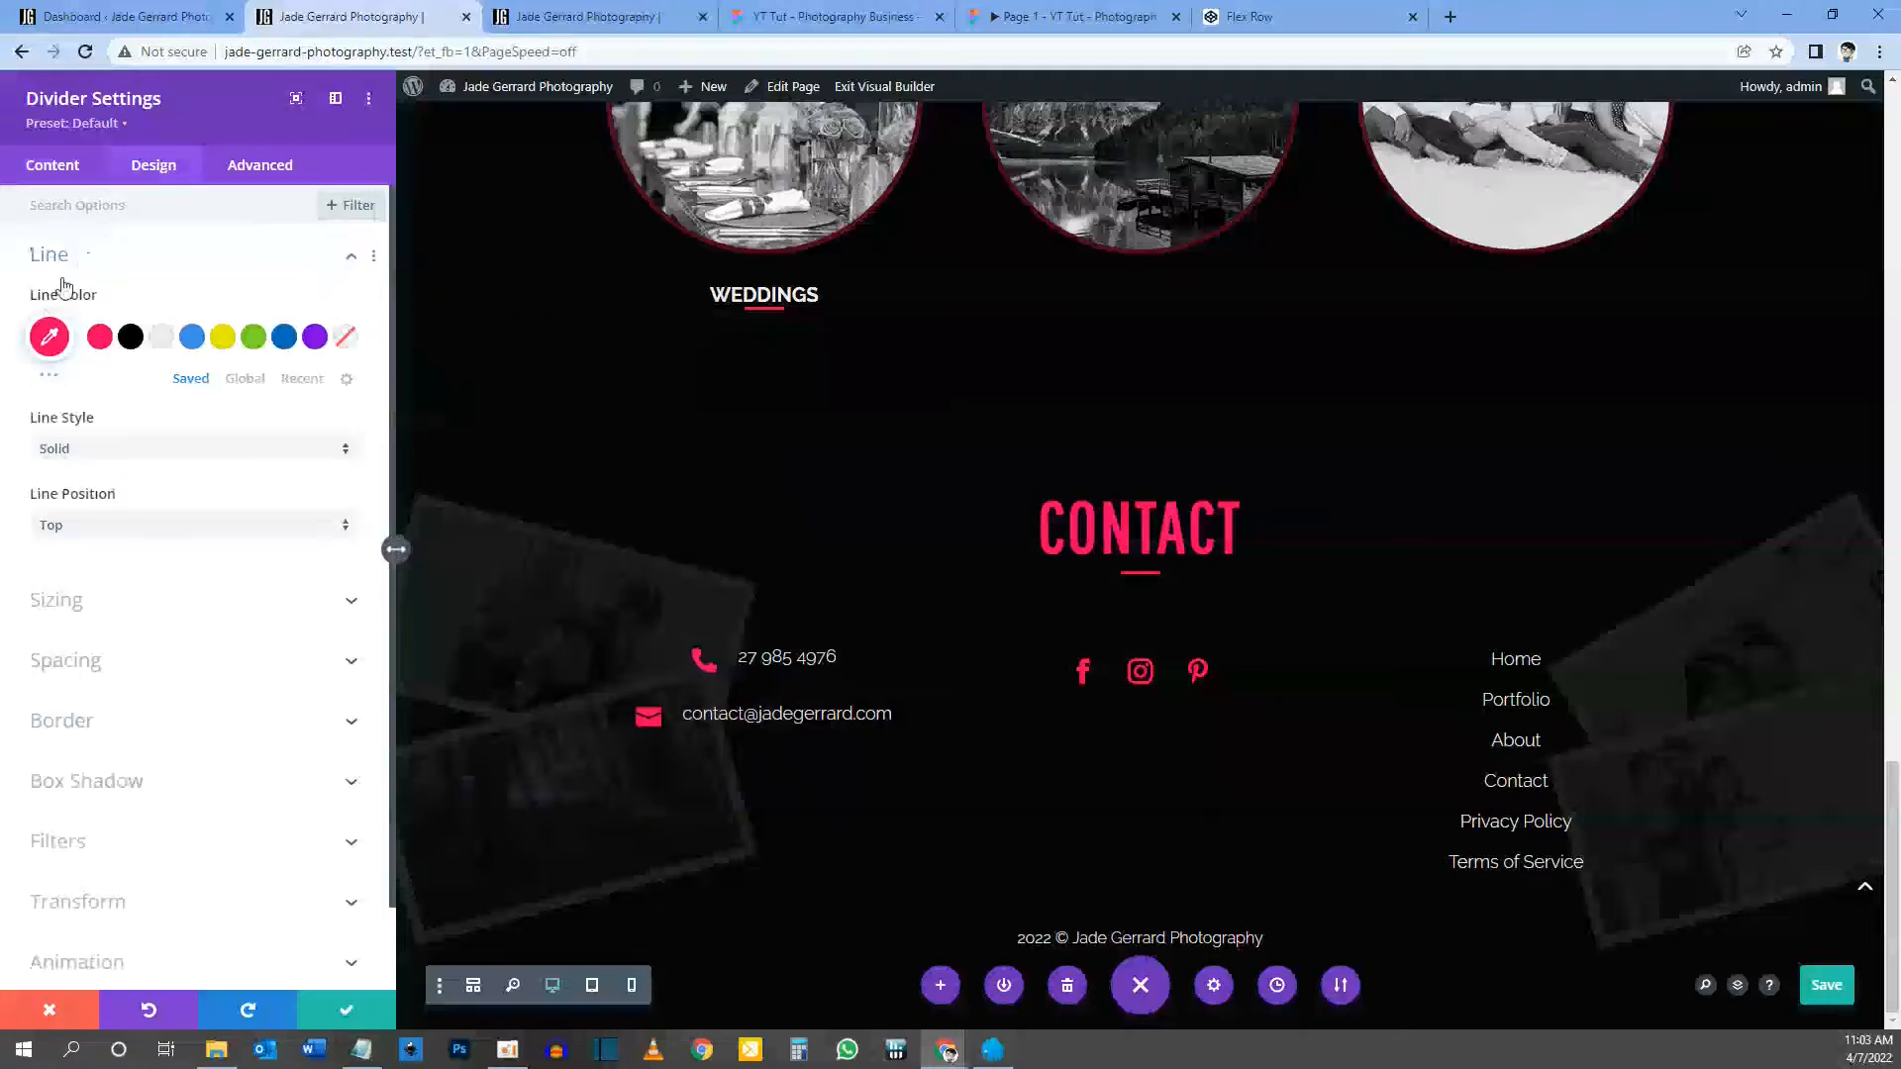
click(156, 341)
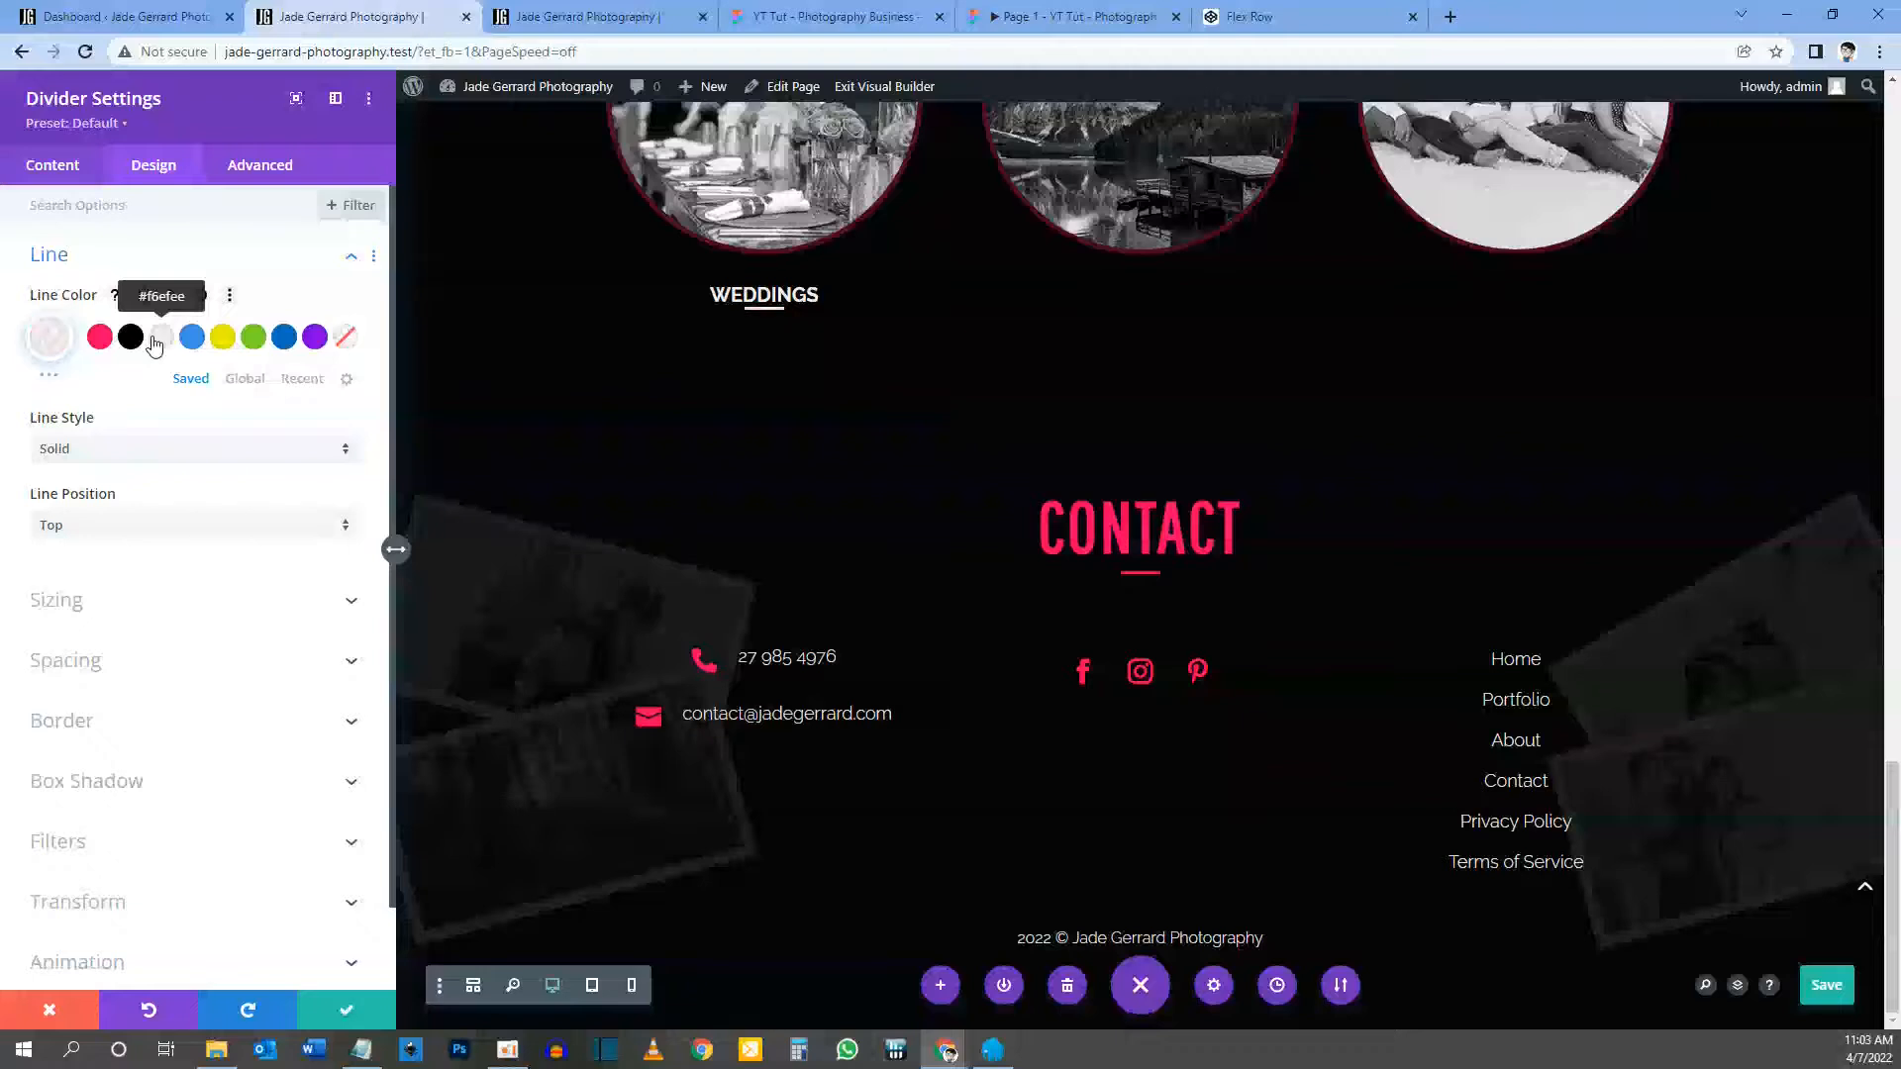
Step: Set the Weddings divider's width to 20px for both desktop and tablet
click(90, 621)
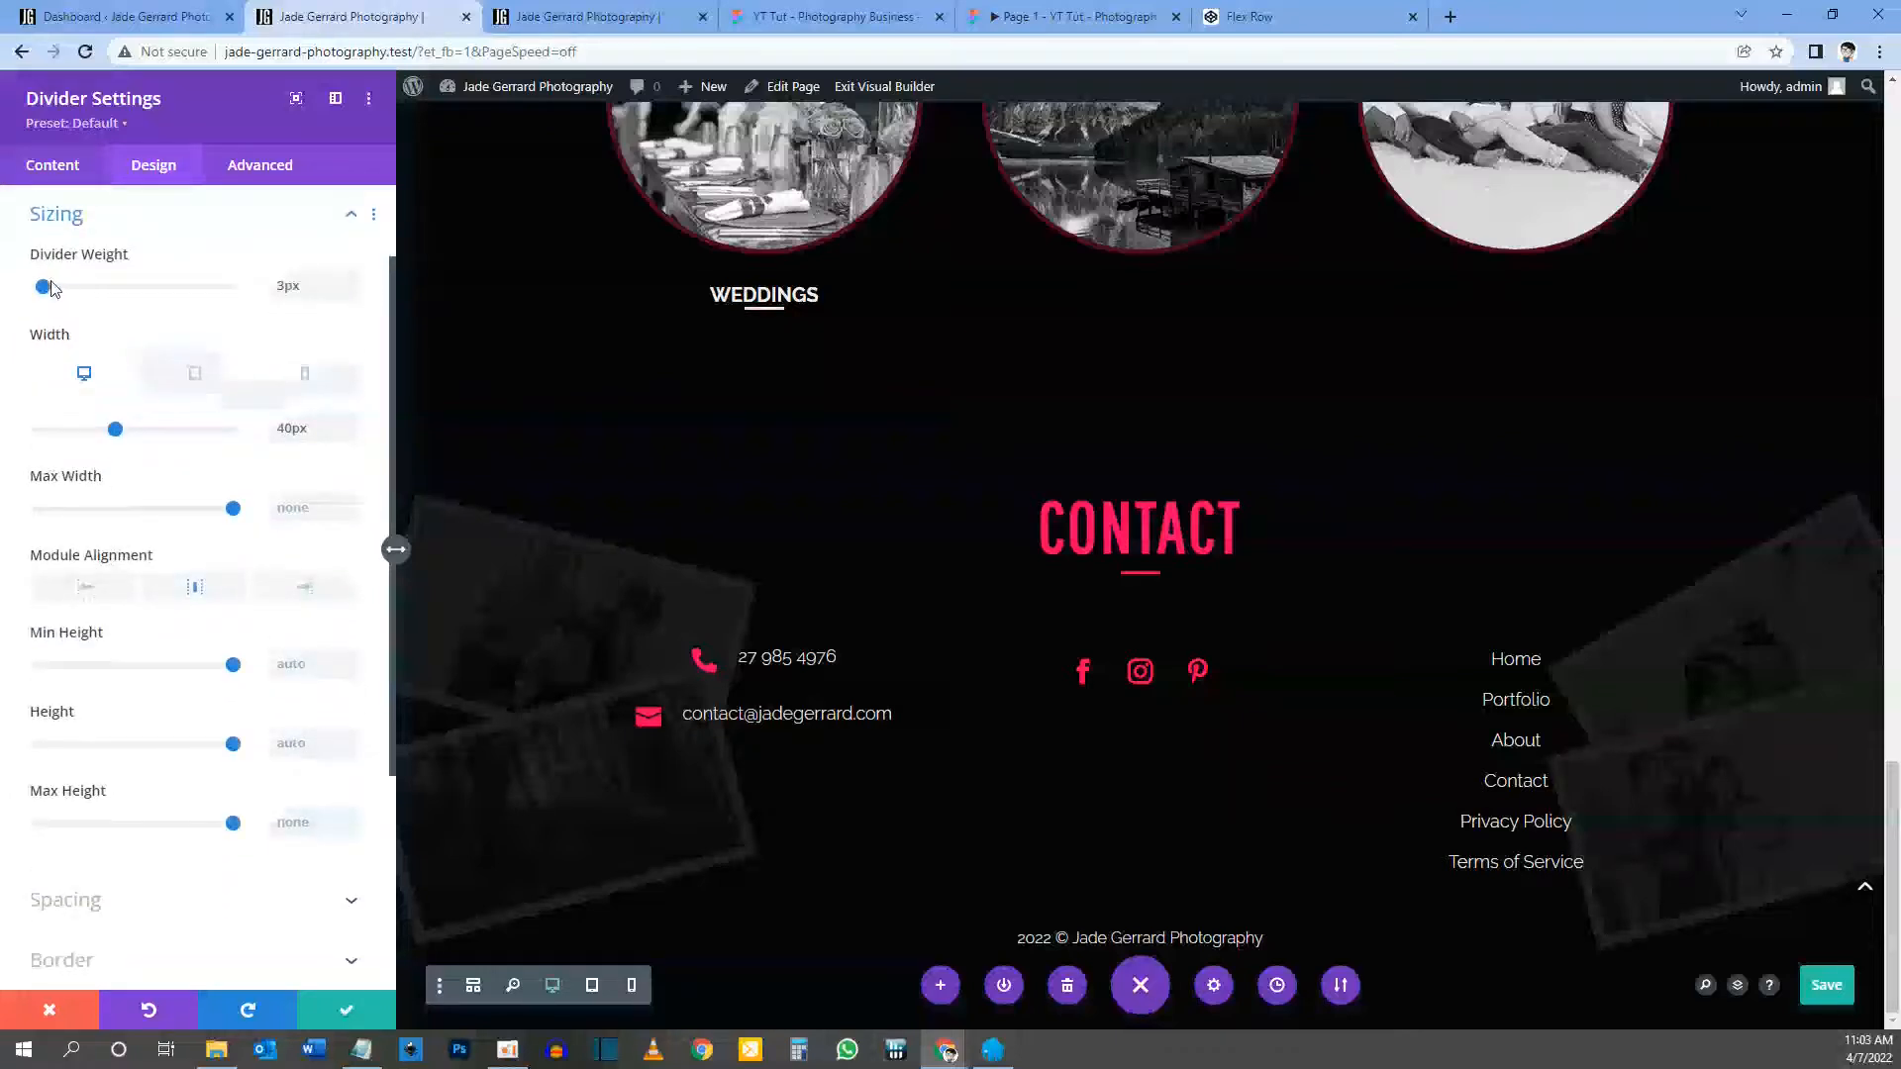
mouse_move(54, 342)
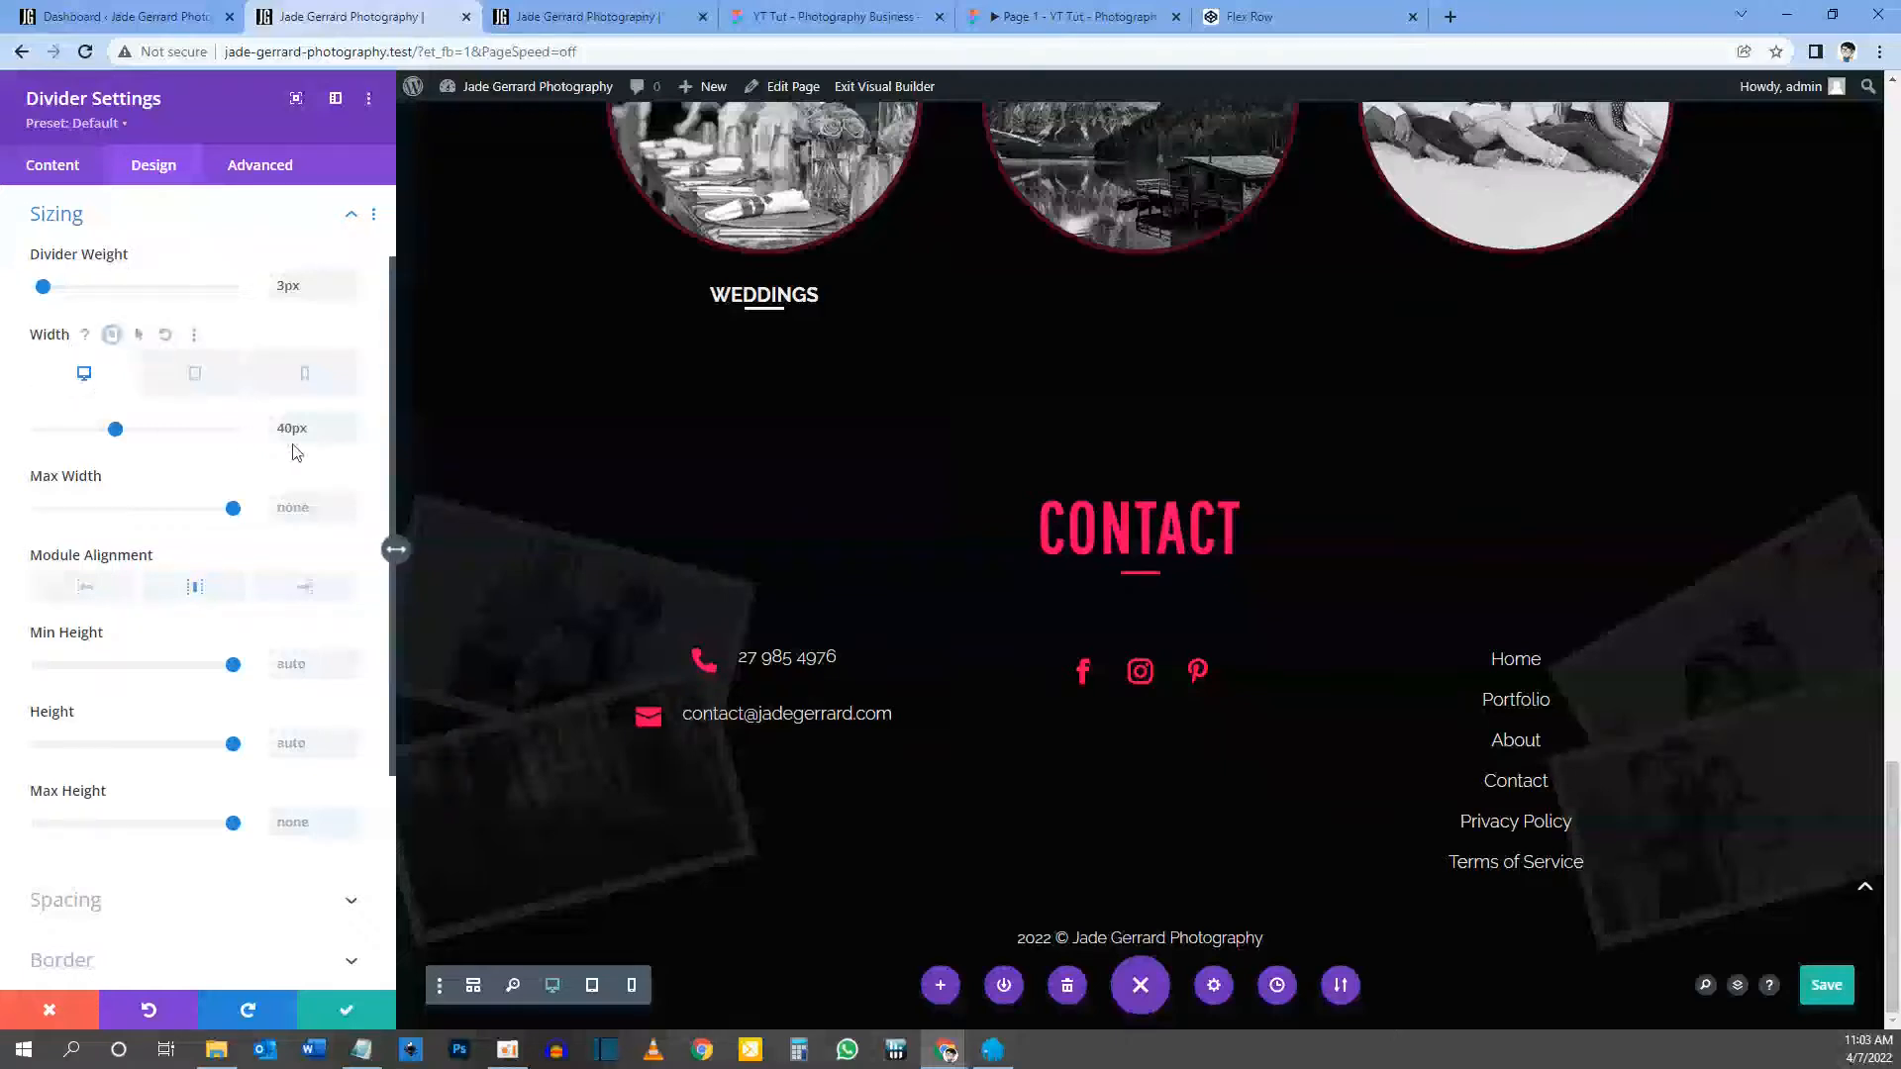
drag(295, 427, 264, 433)
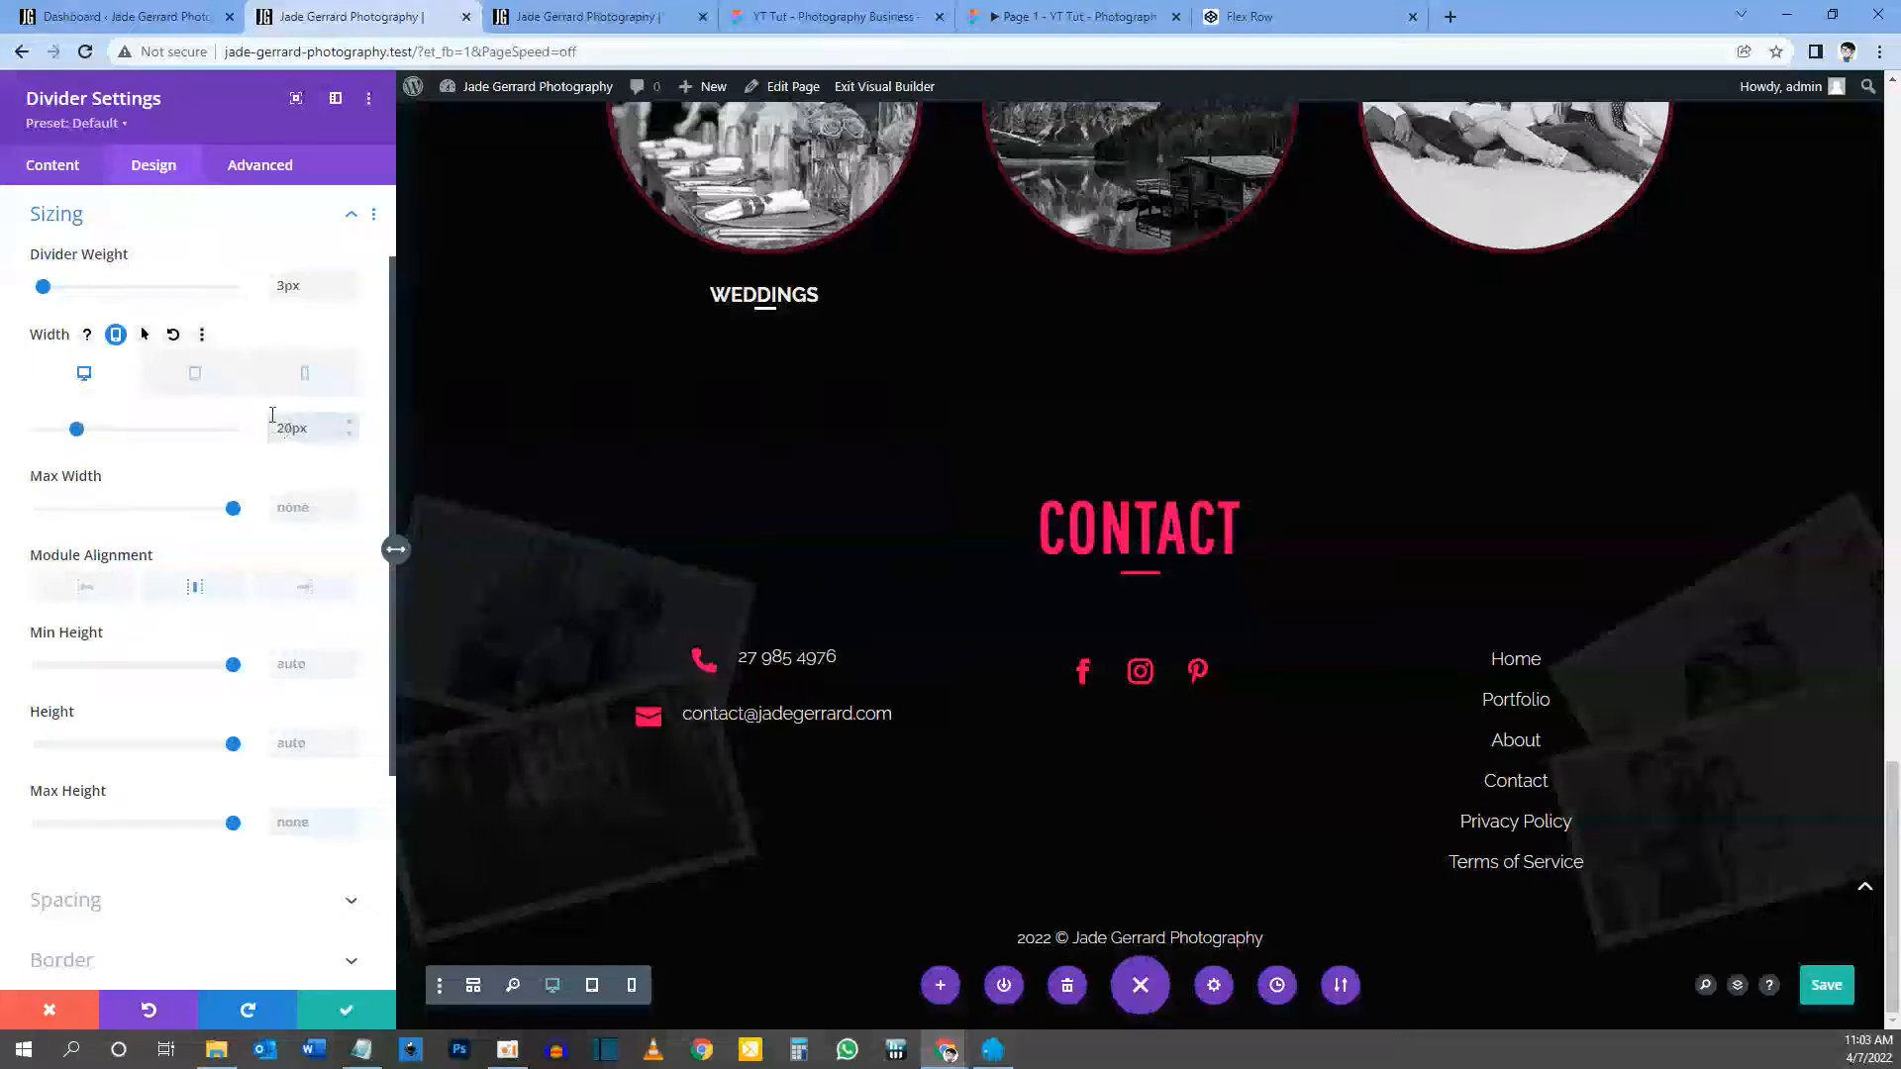
click(196, 377)
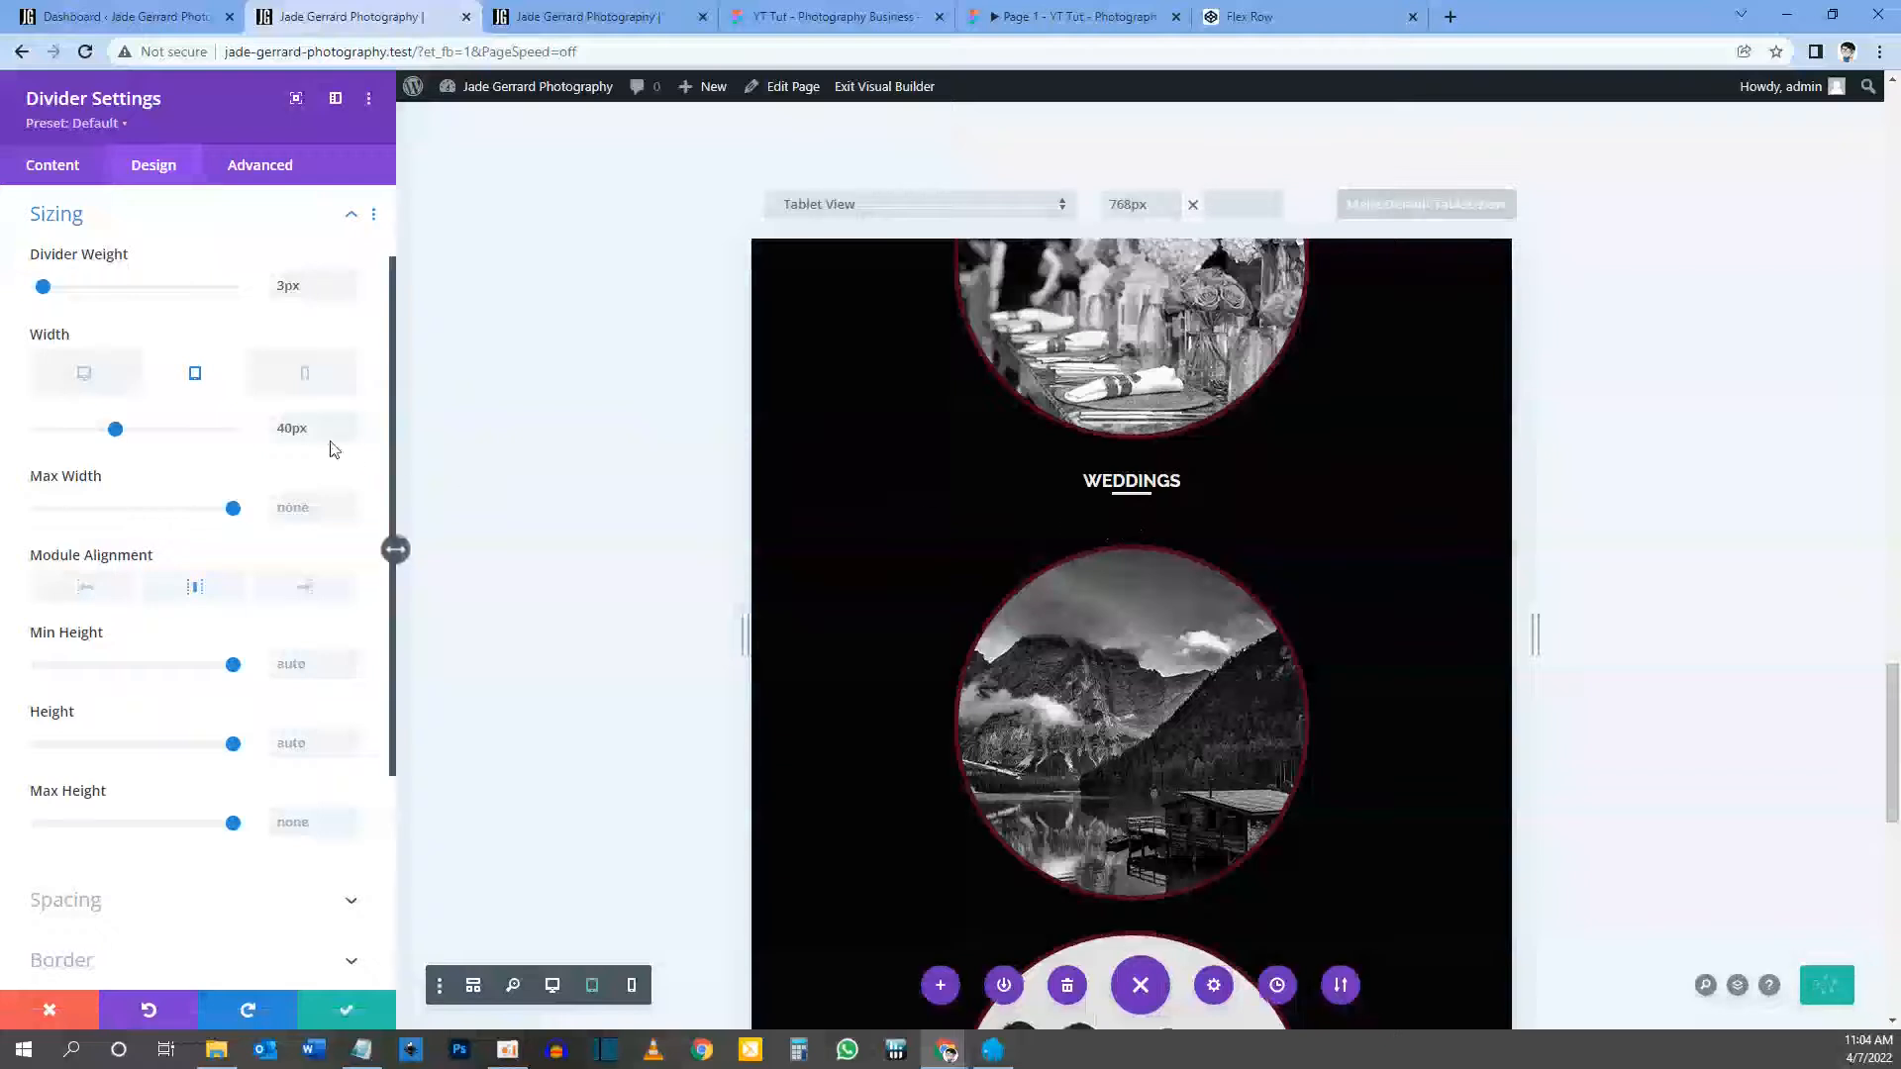
drag(295, 427, 274, 436)
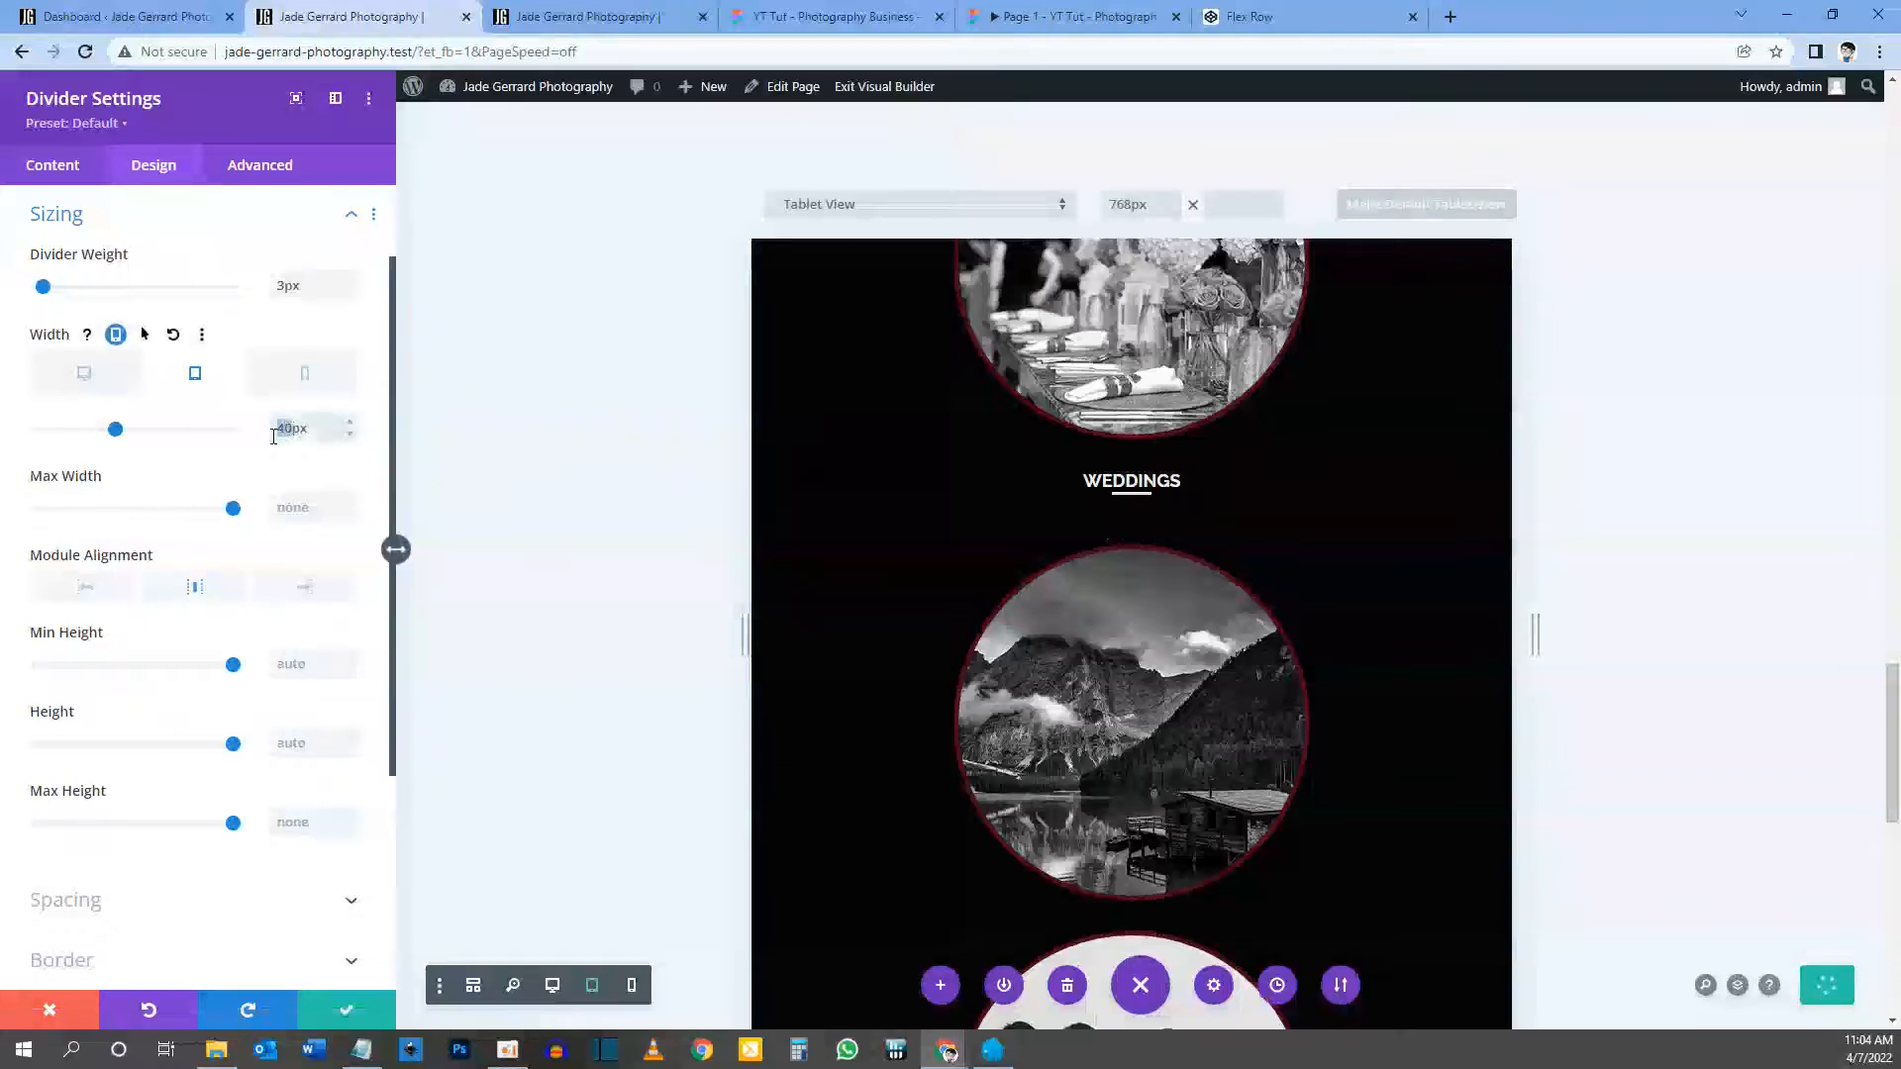
text(20)
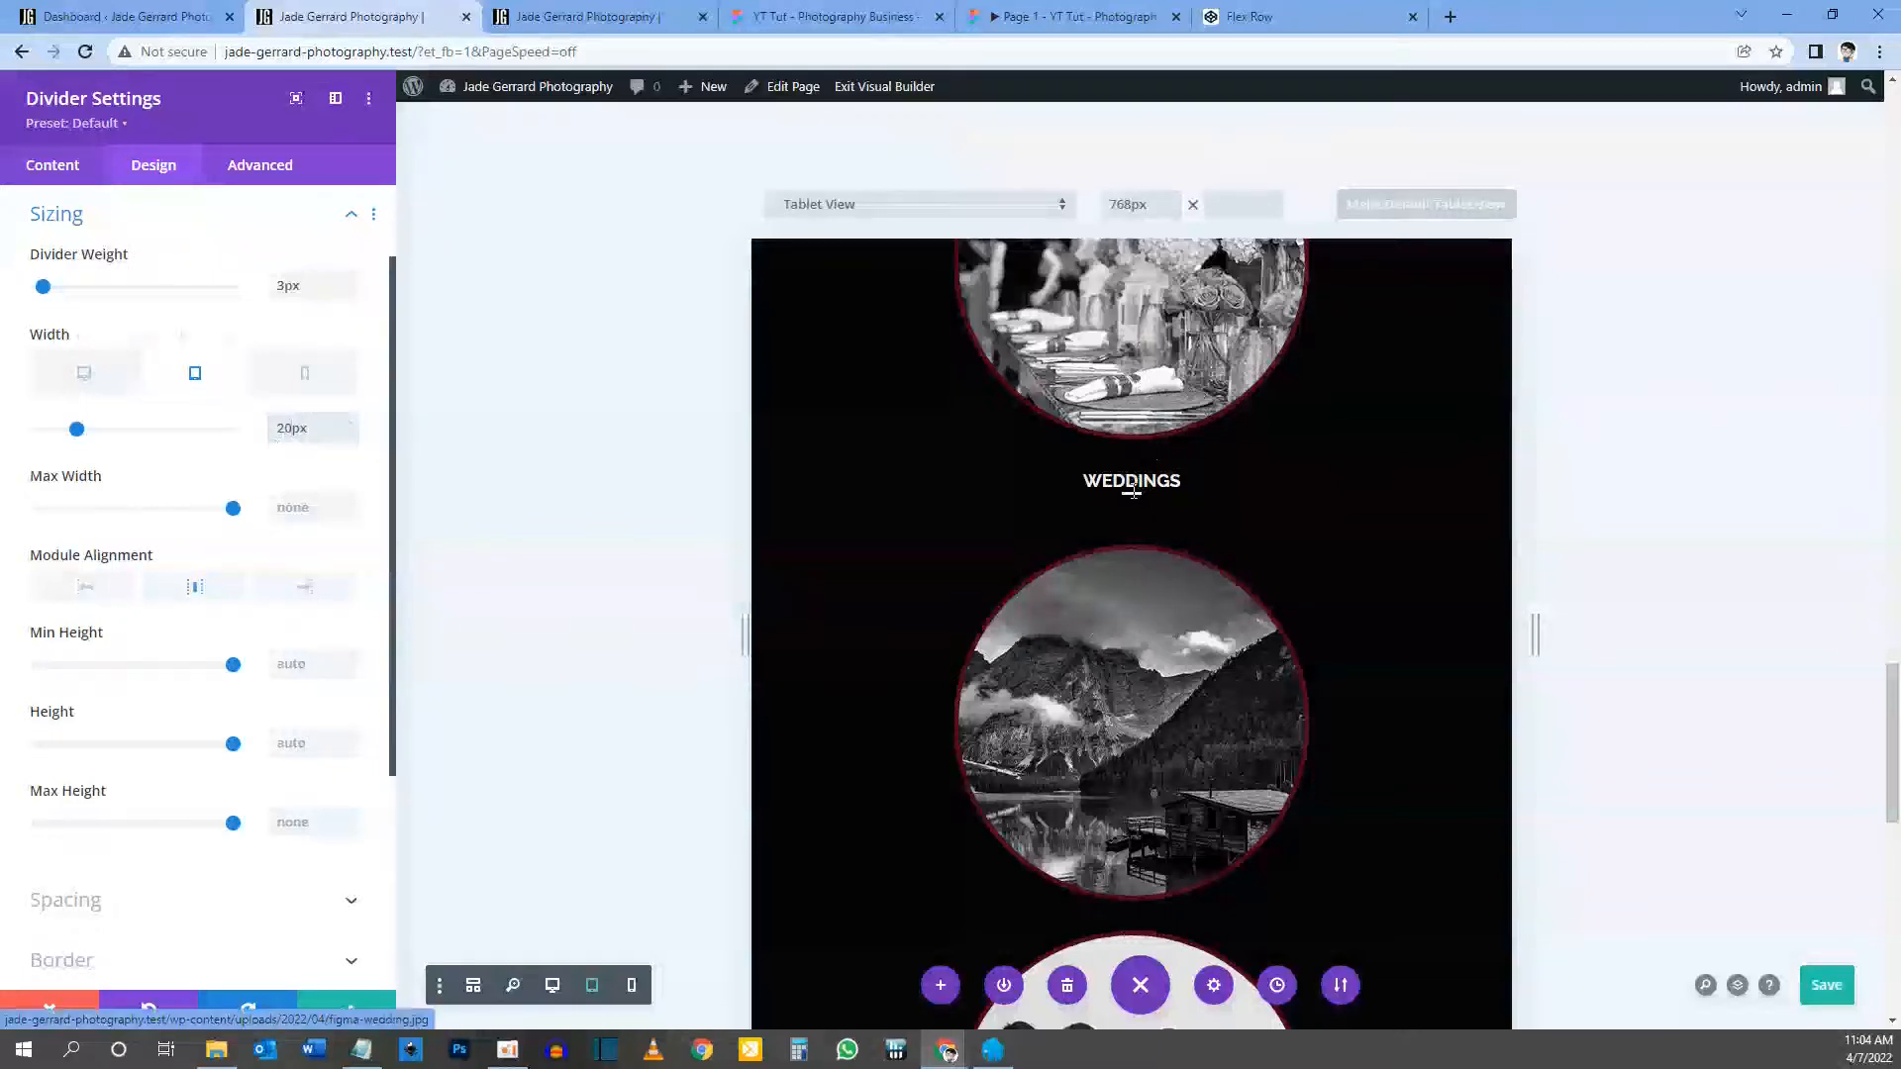
Step: Set the Weddings divider's phone width to 19px and save the divider settings
click(302, 387)
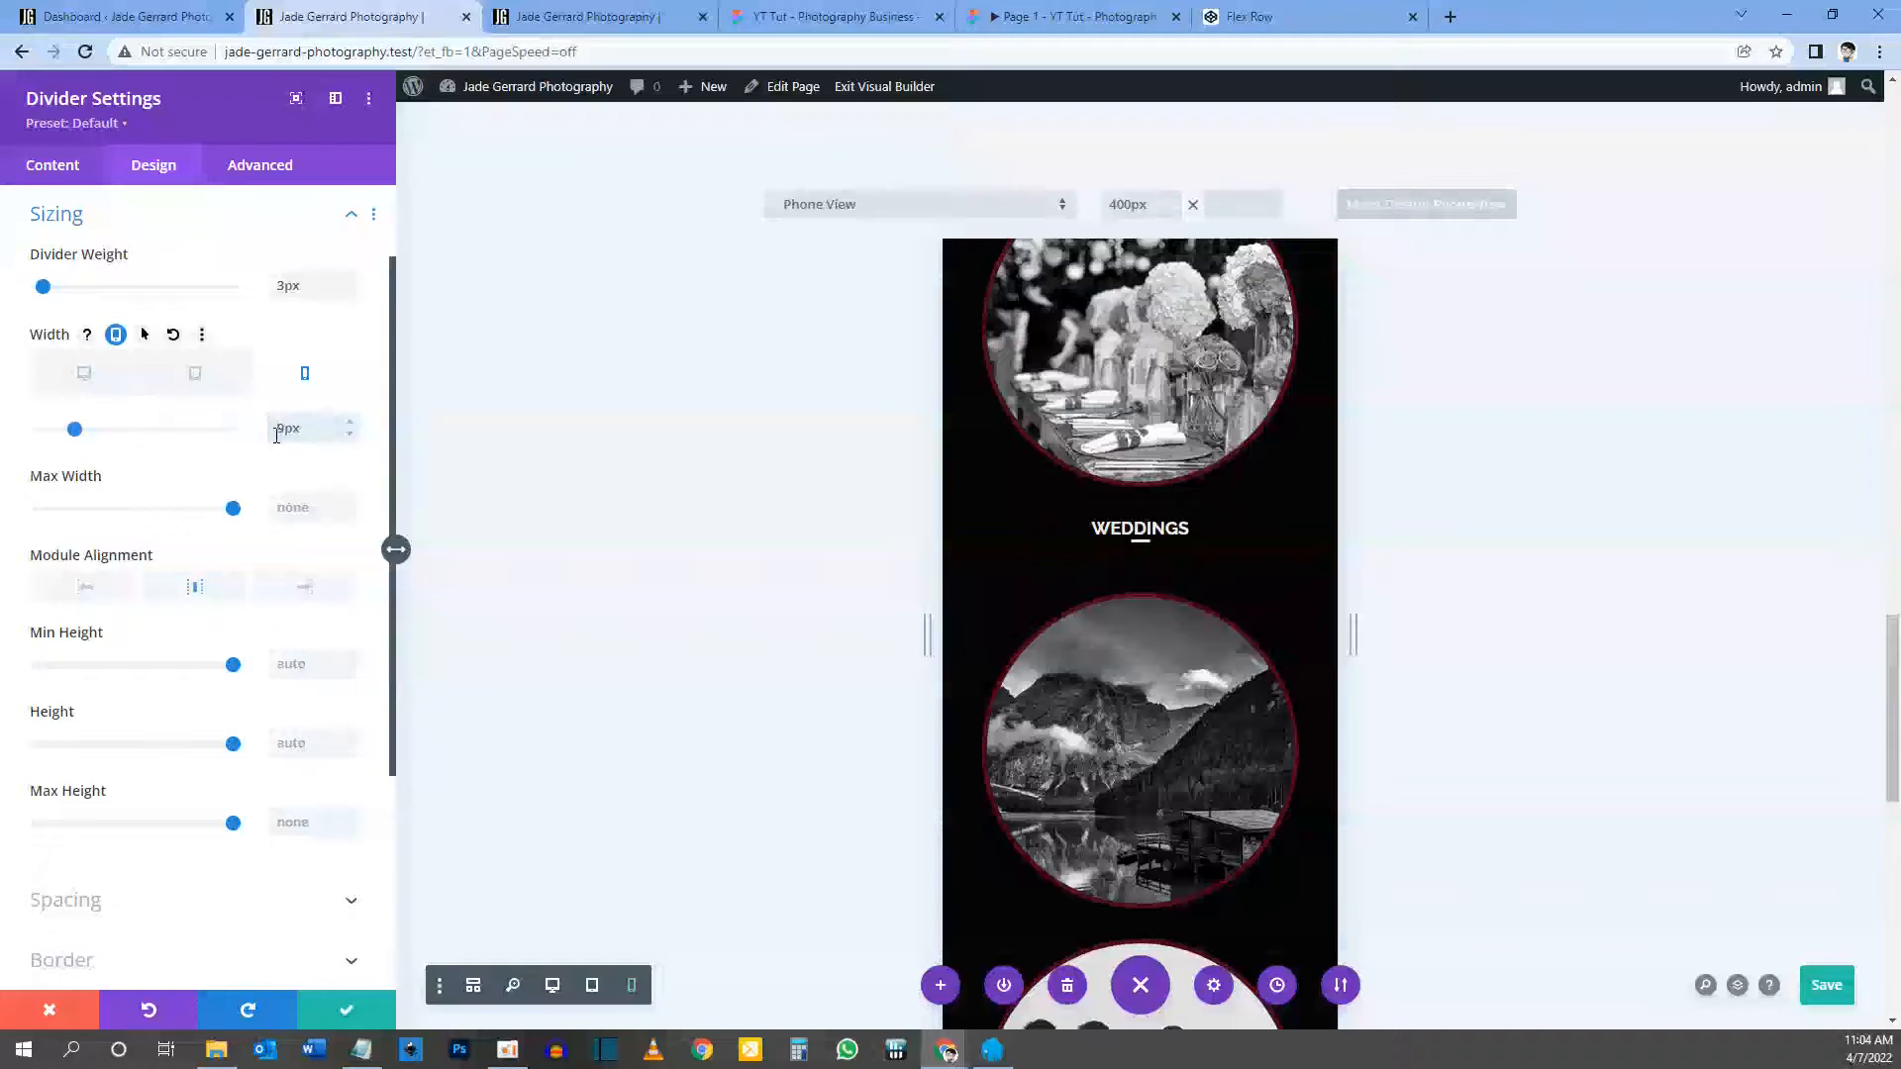
key(BackSpace)
key(BackSpace)
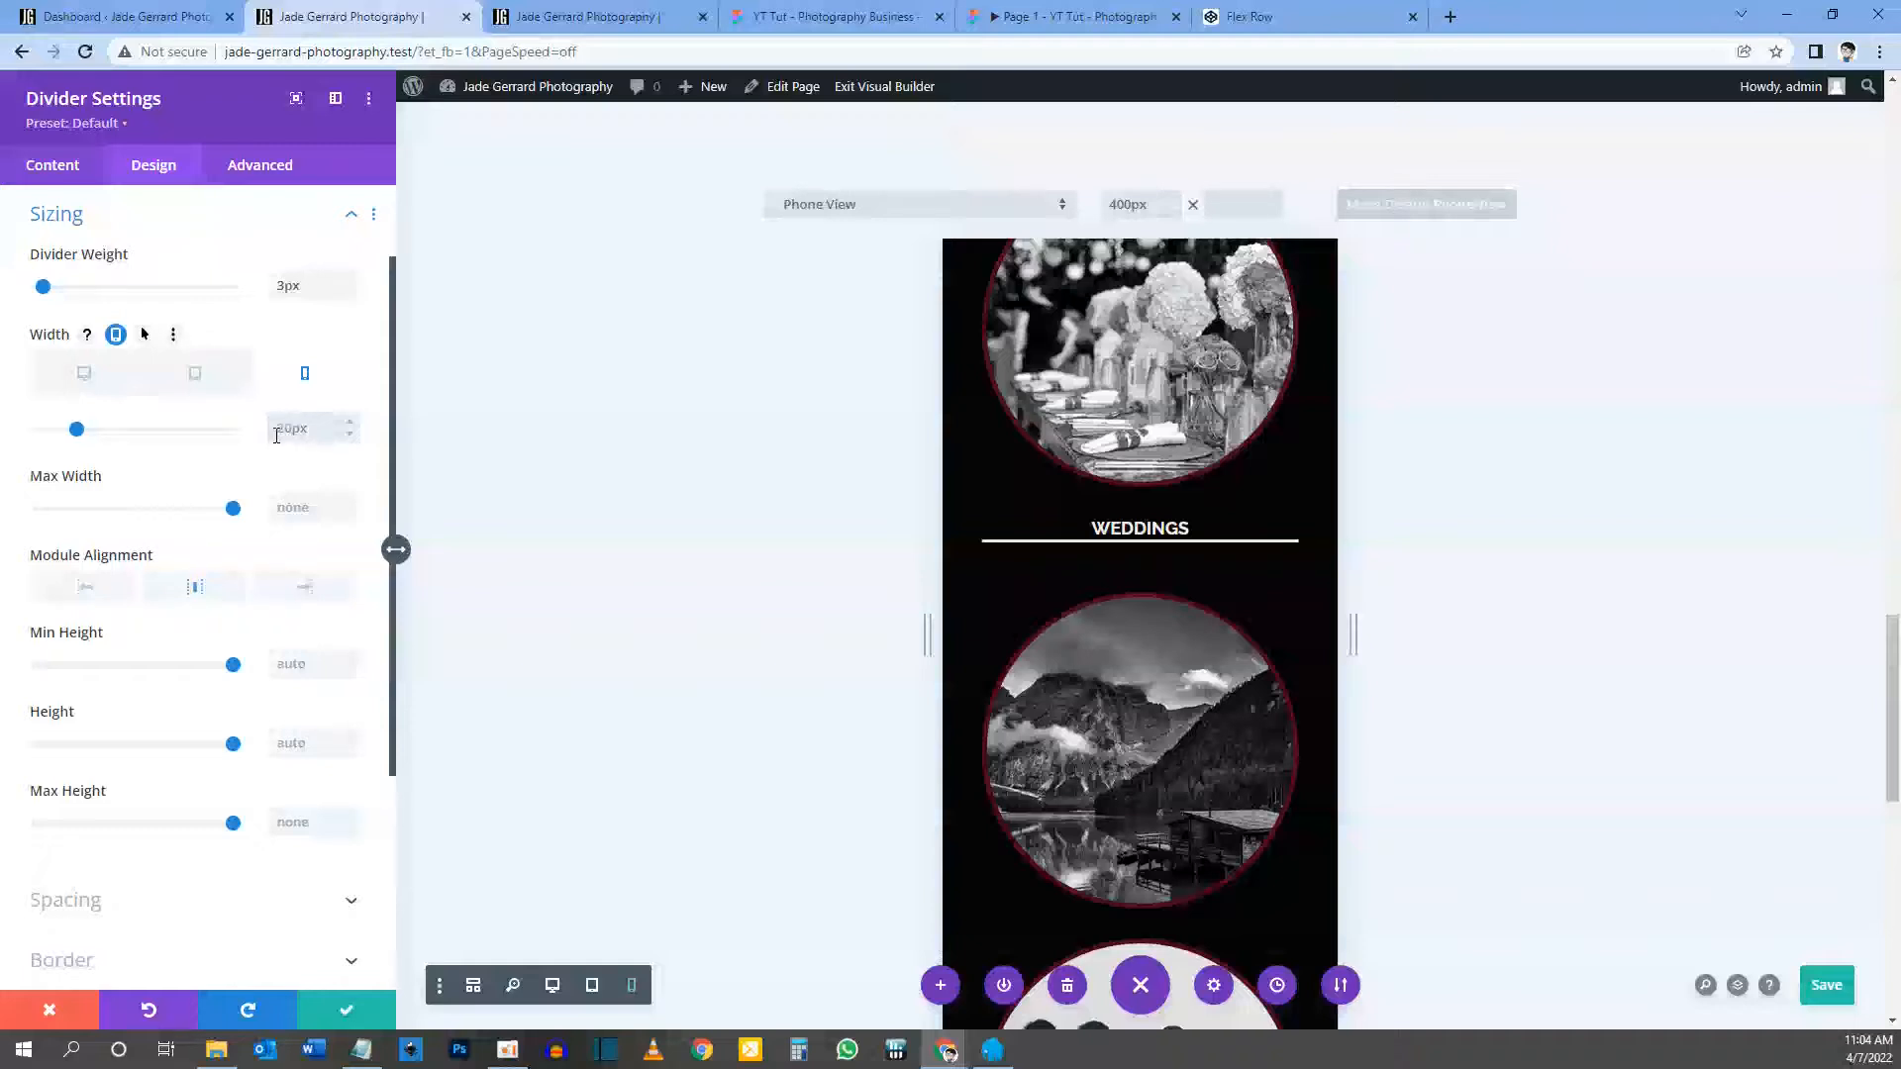
text(19px)
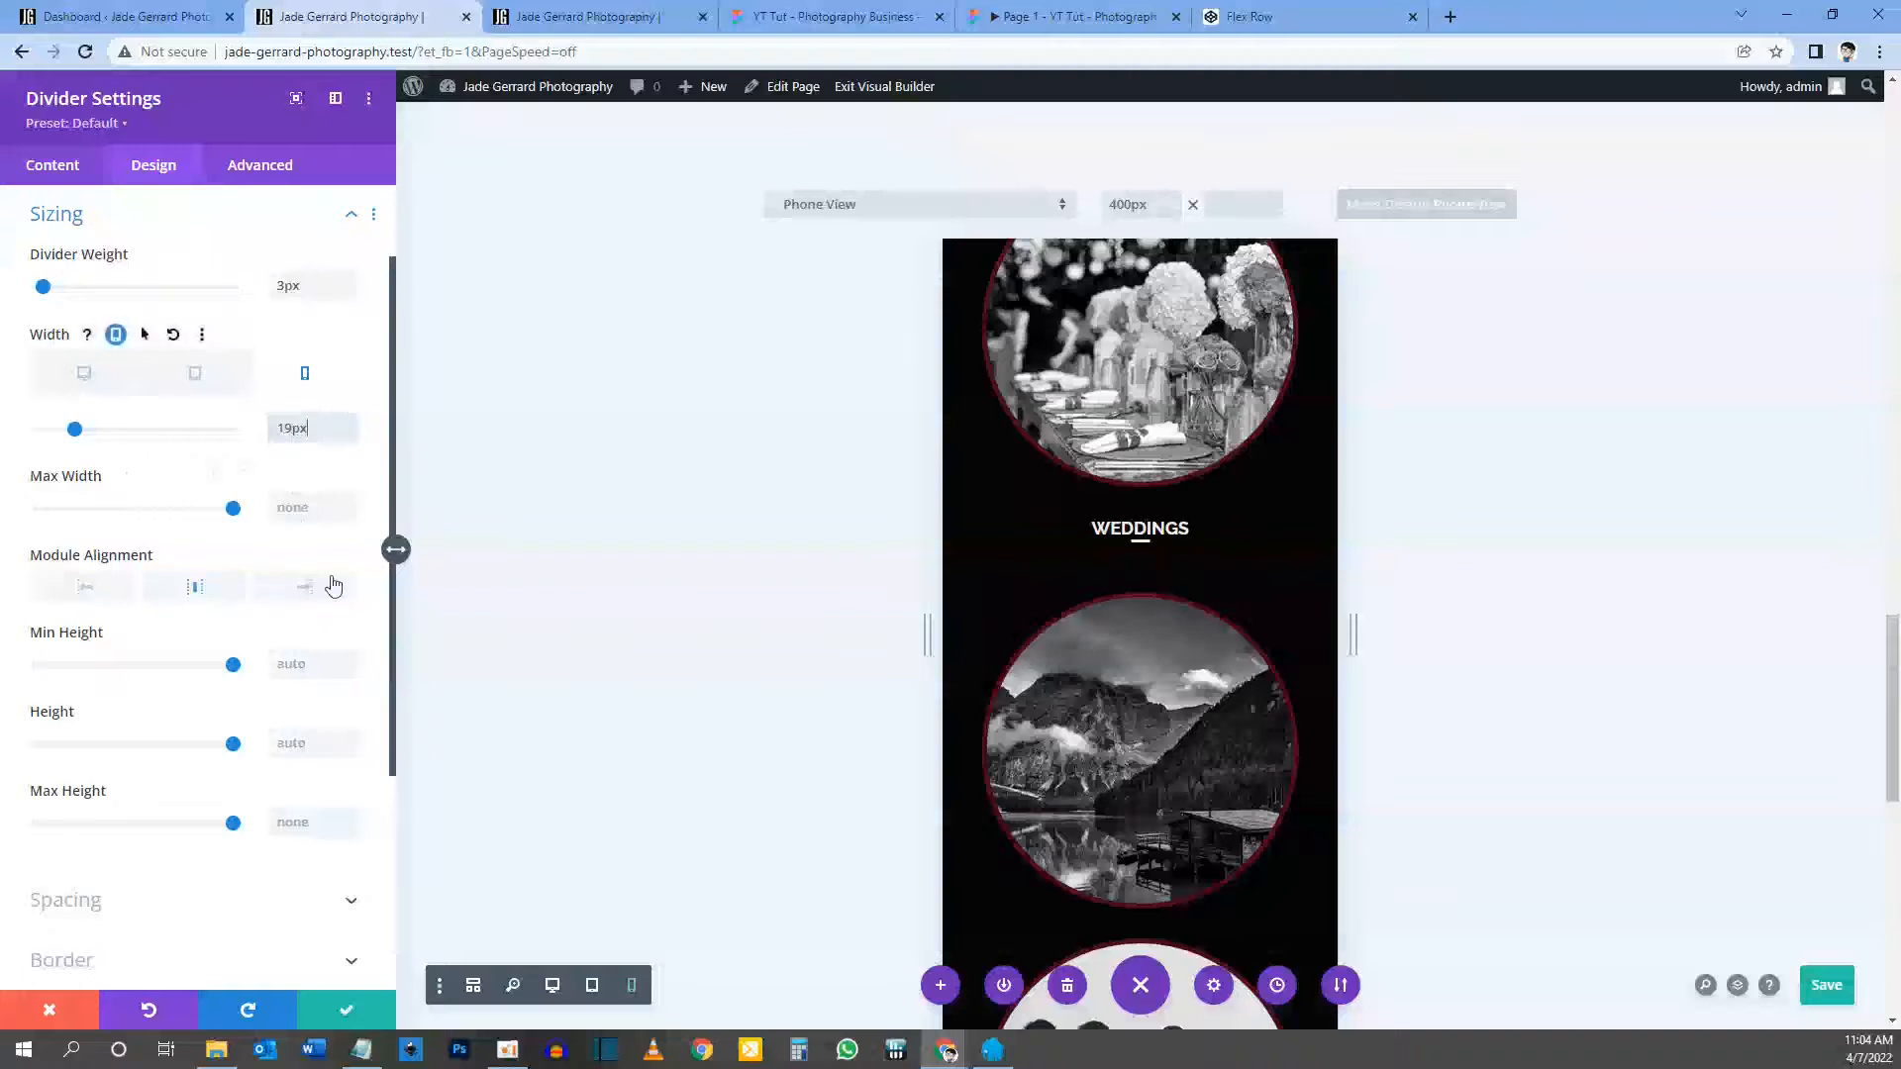
click(339, 1012)
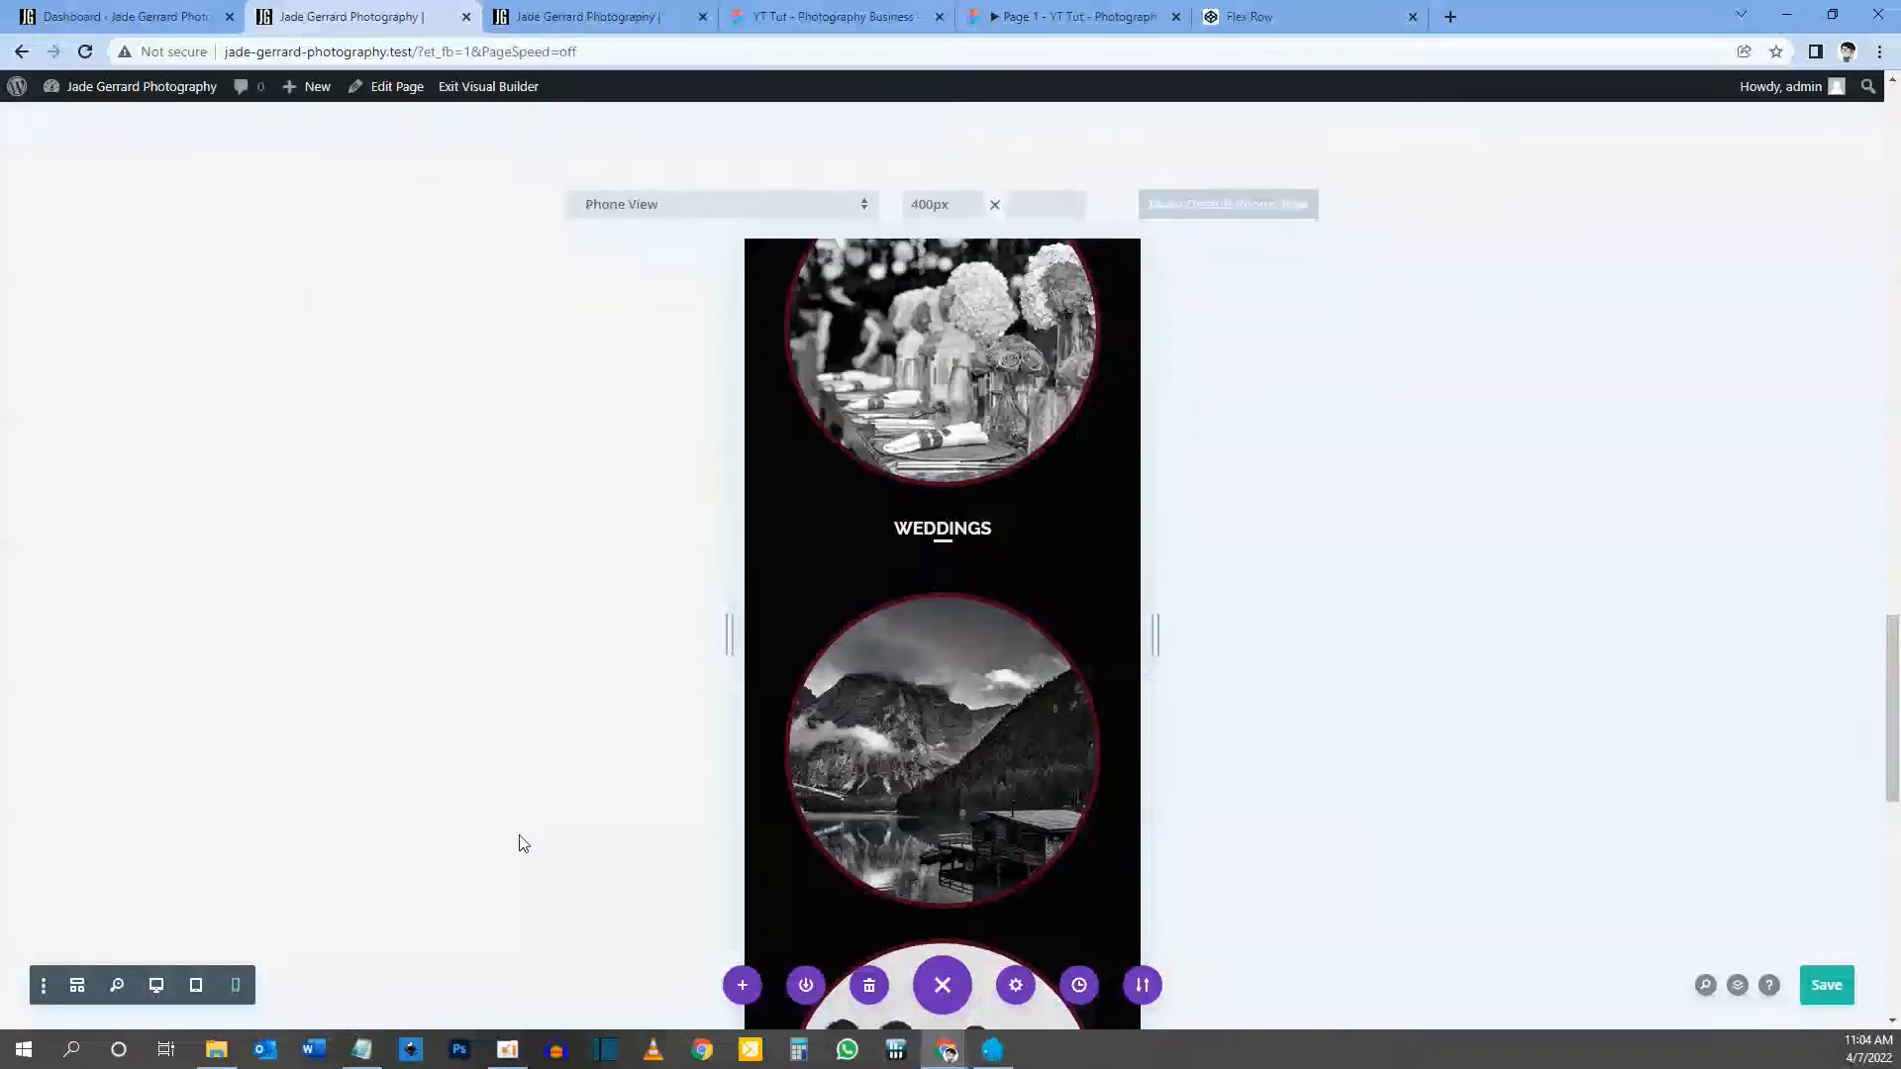
Step: In the desktop view, duplicate the Weddings caption twice and place the copies beneath the landscape and family images
click(157, 983)
scroll(567, 731, up, 4)
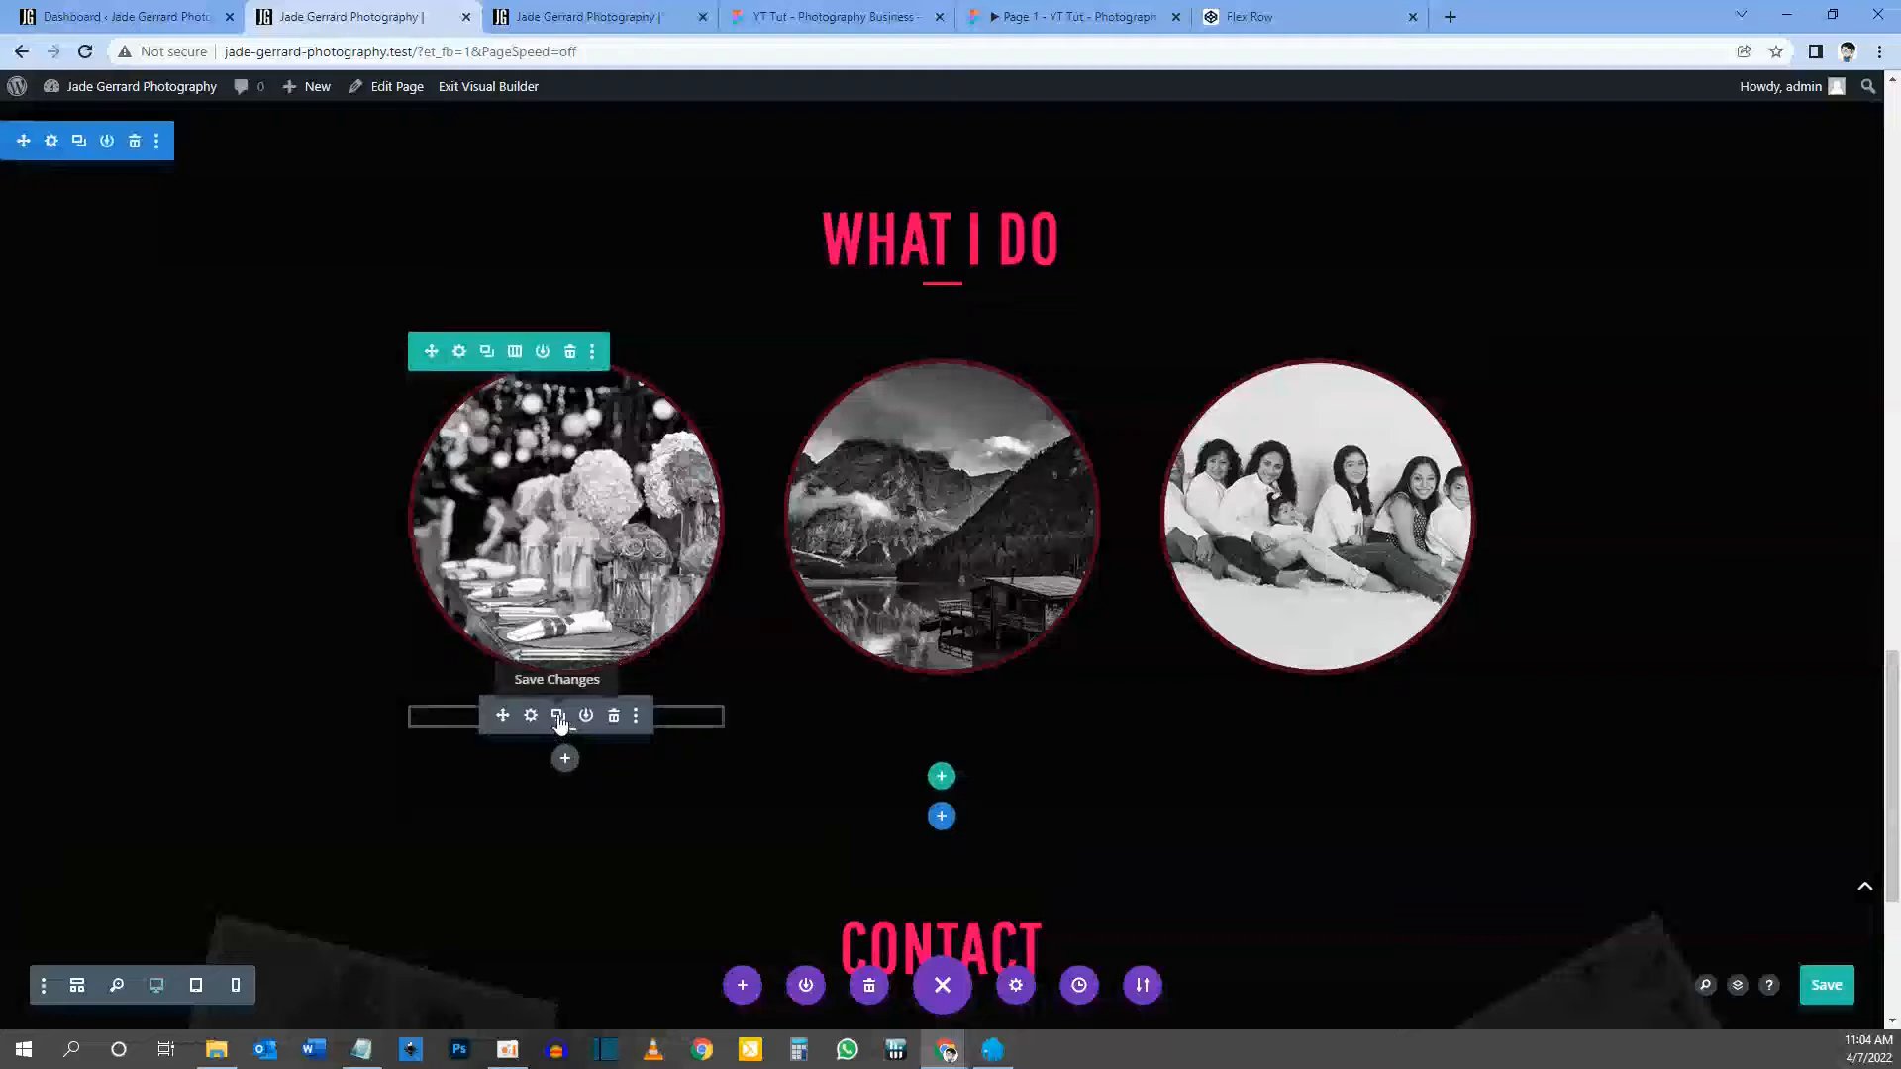
click(558, 716)
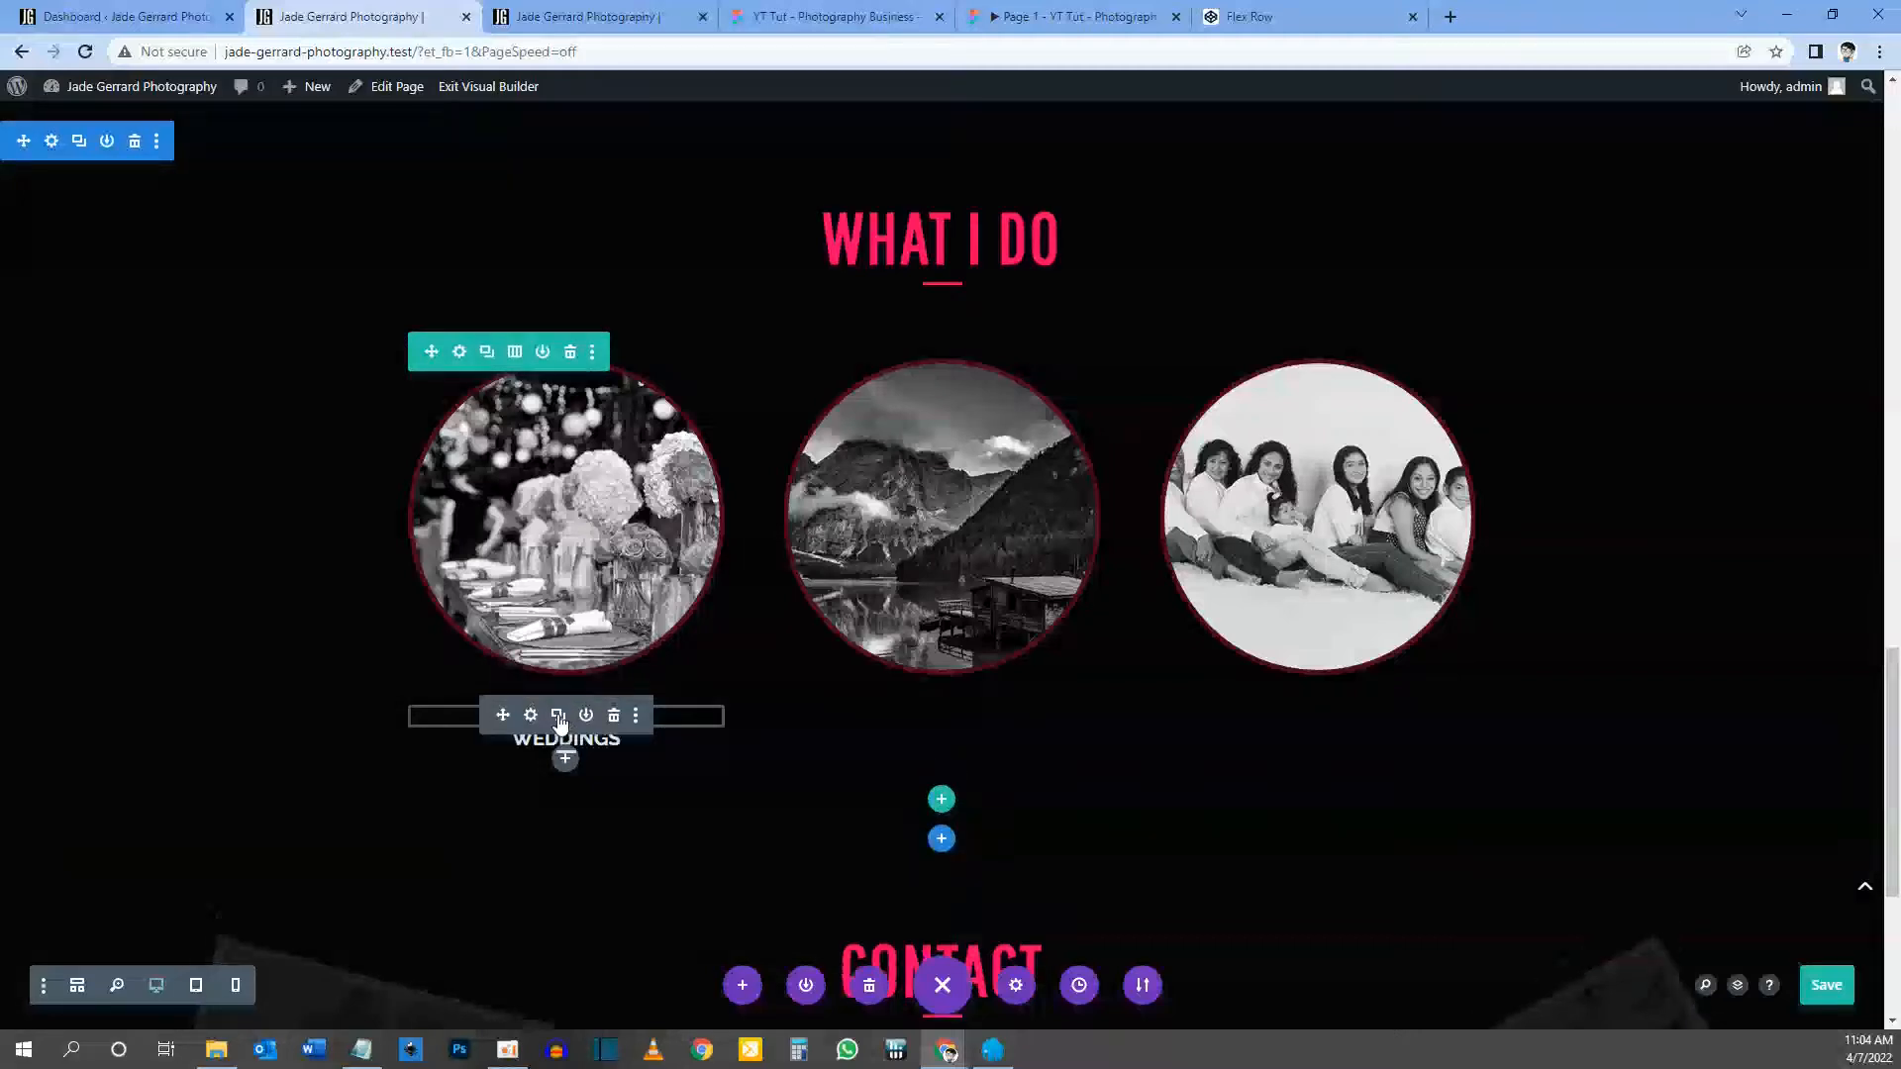
click(559, 718)
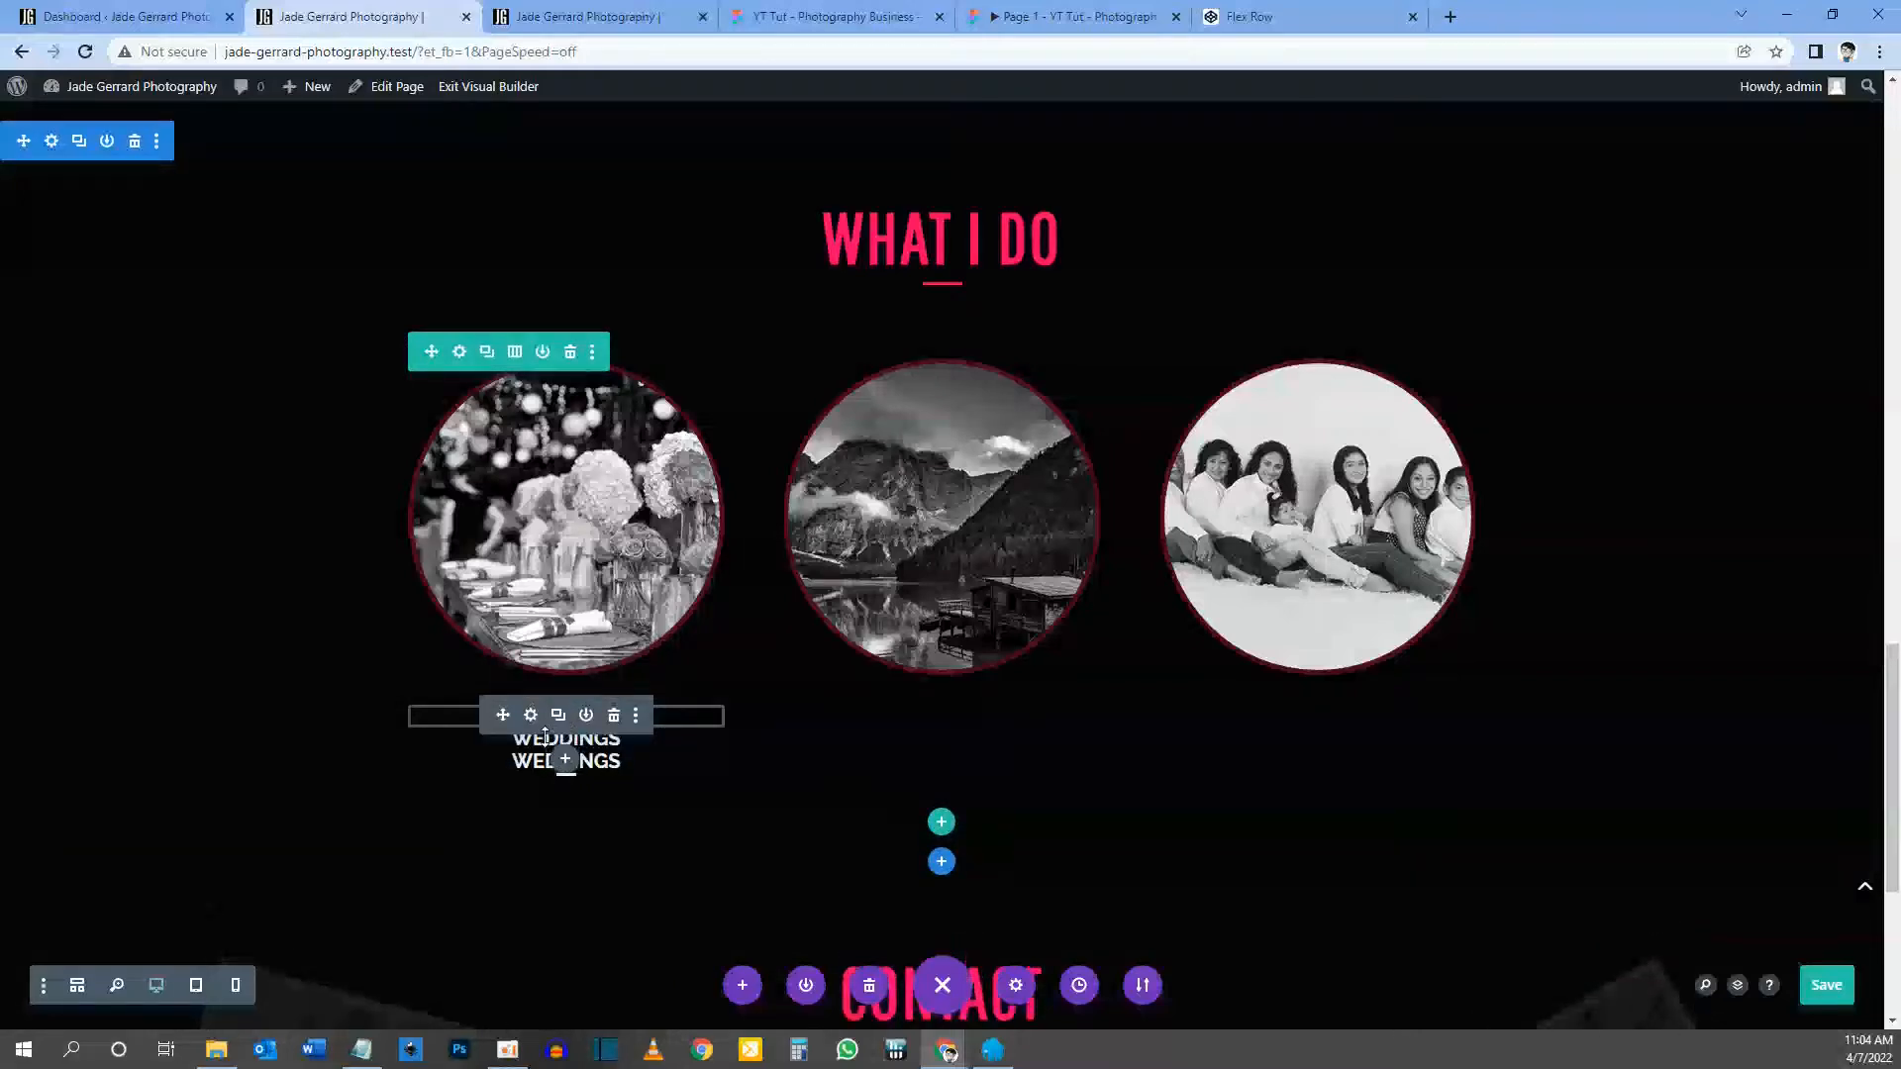
drag(503, 715, 958, 647)
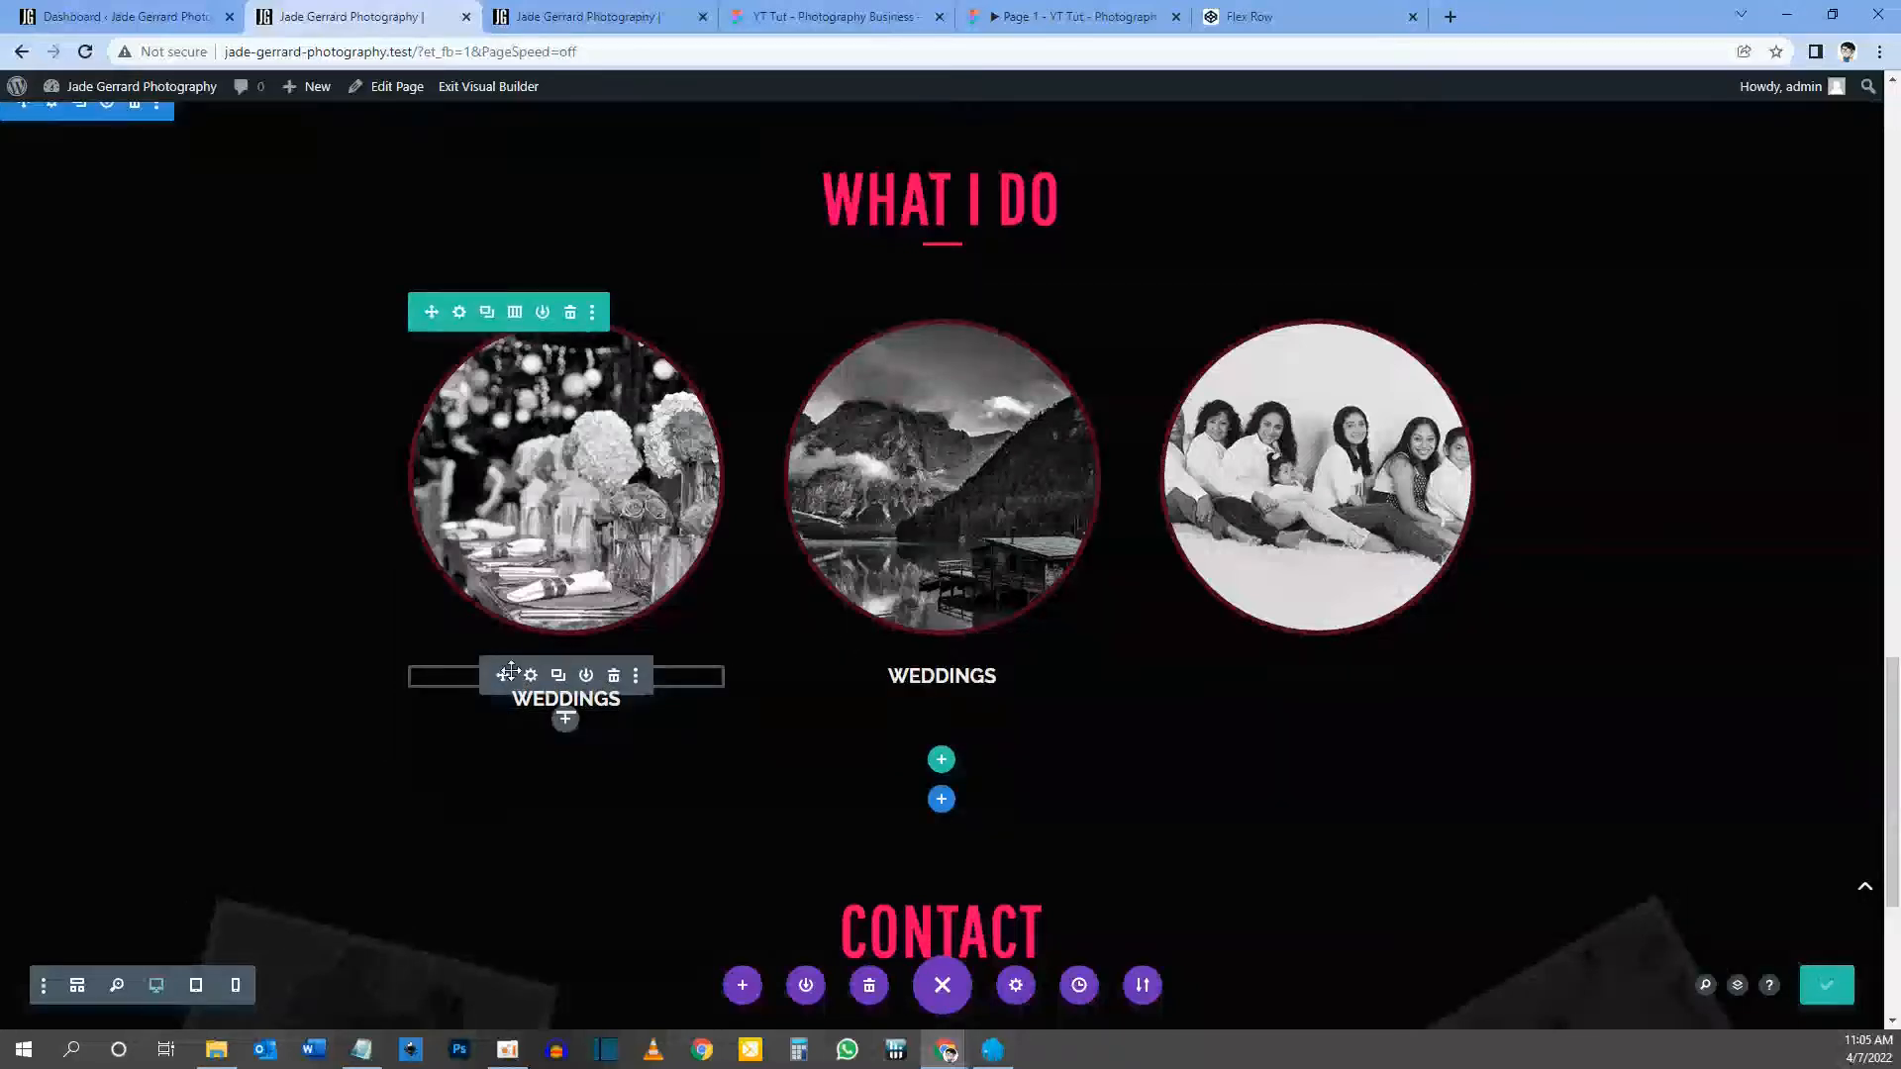
drag(543, 677, 1324, 625)
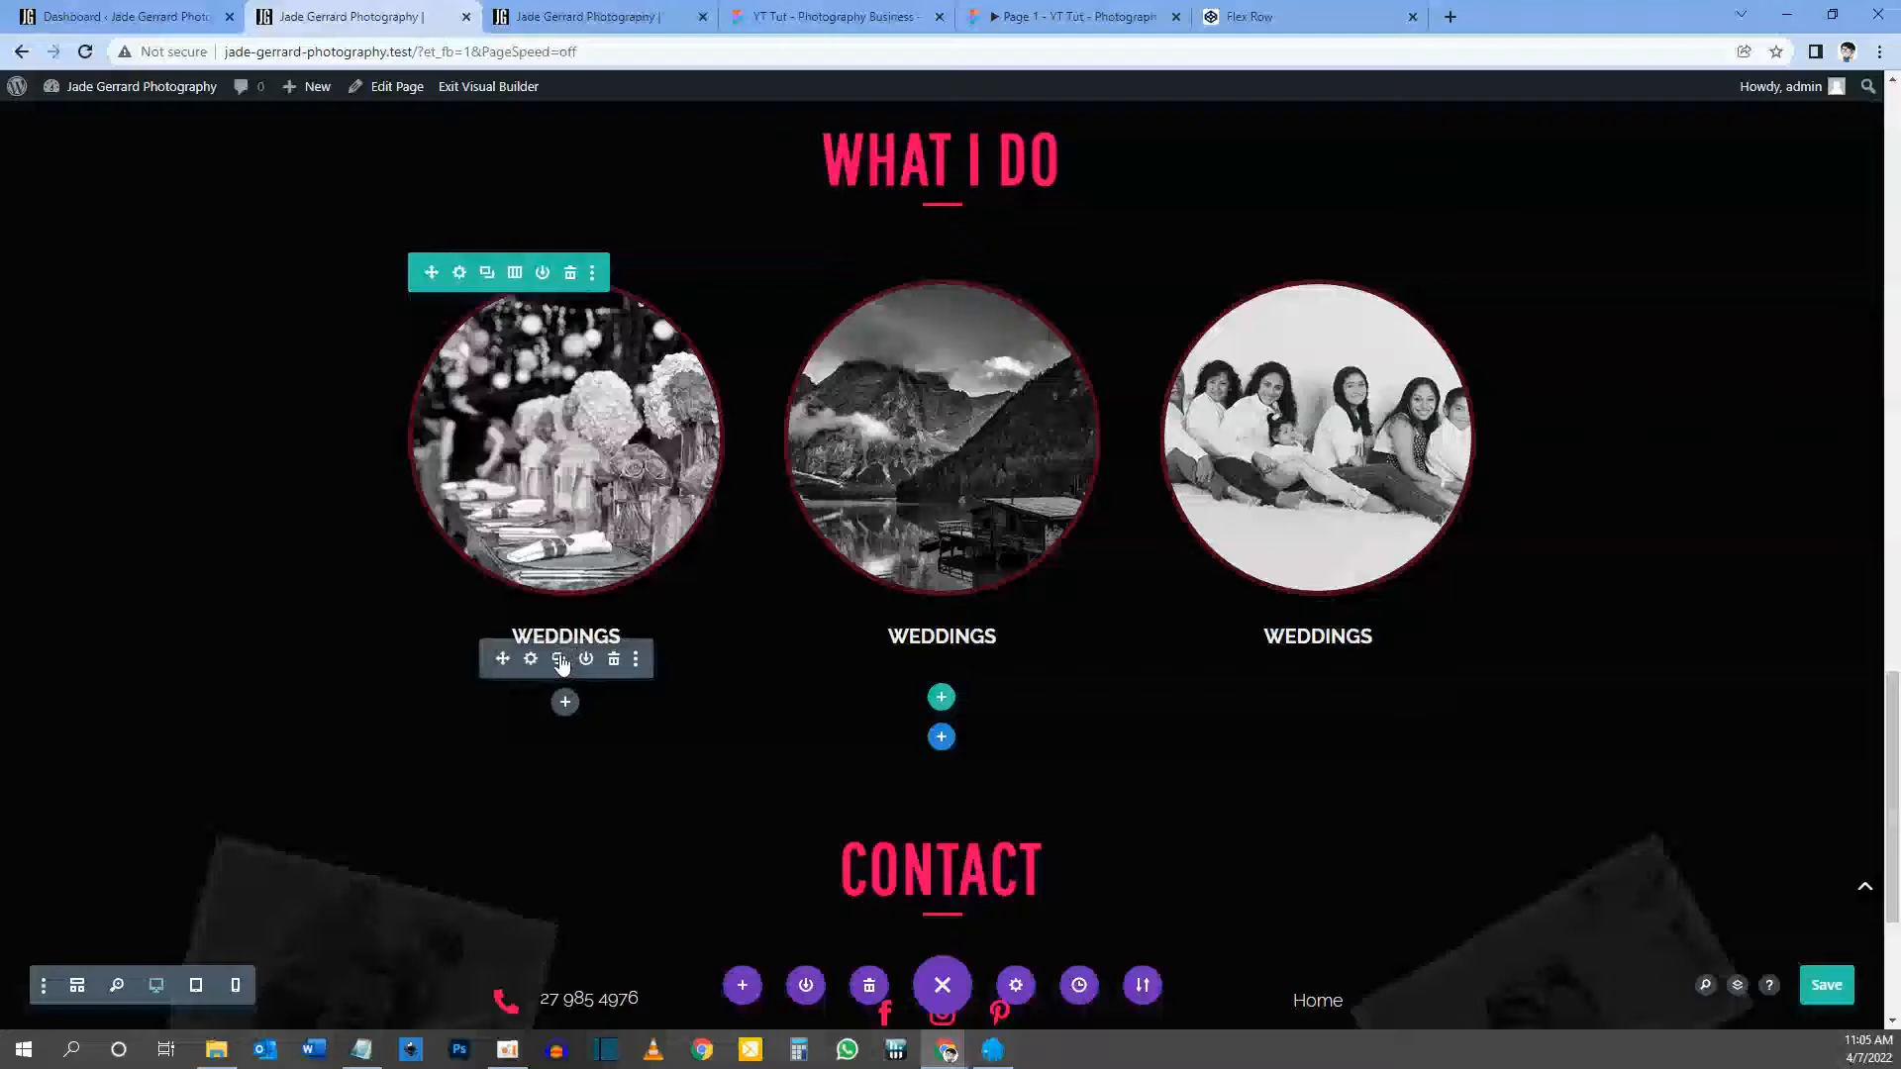
Step: Duplicate the Weddings divider twice and place the copies beneath the second and third captions
click(561, 662)
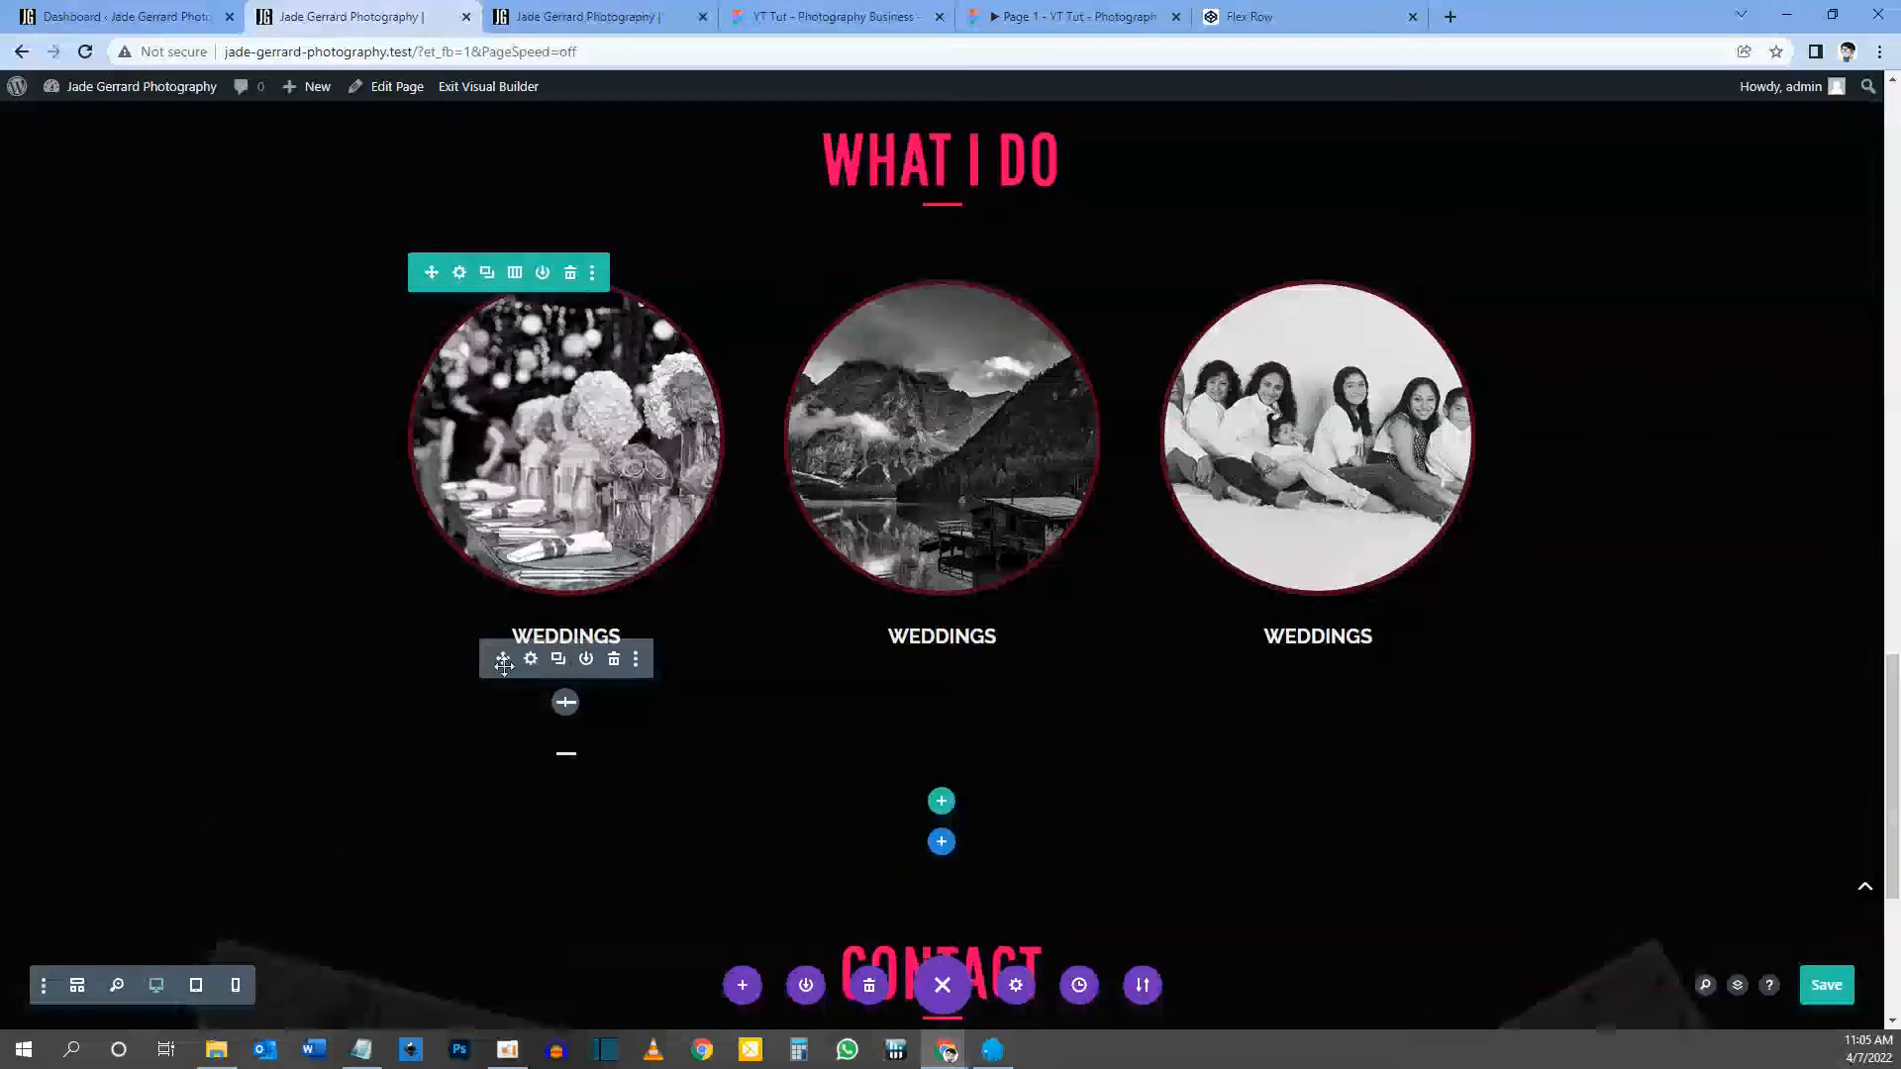
drag(502, 662, 942, 604)
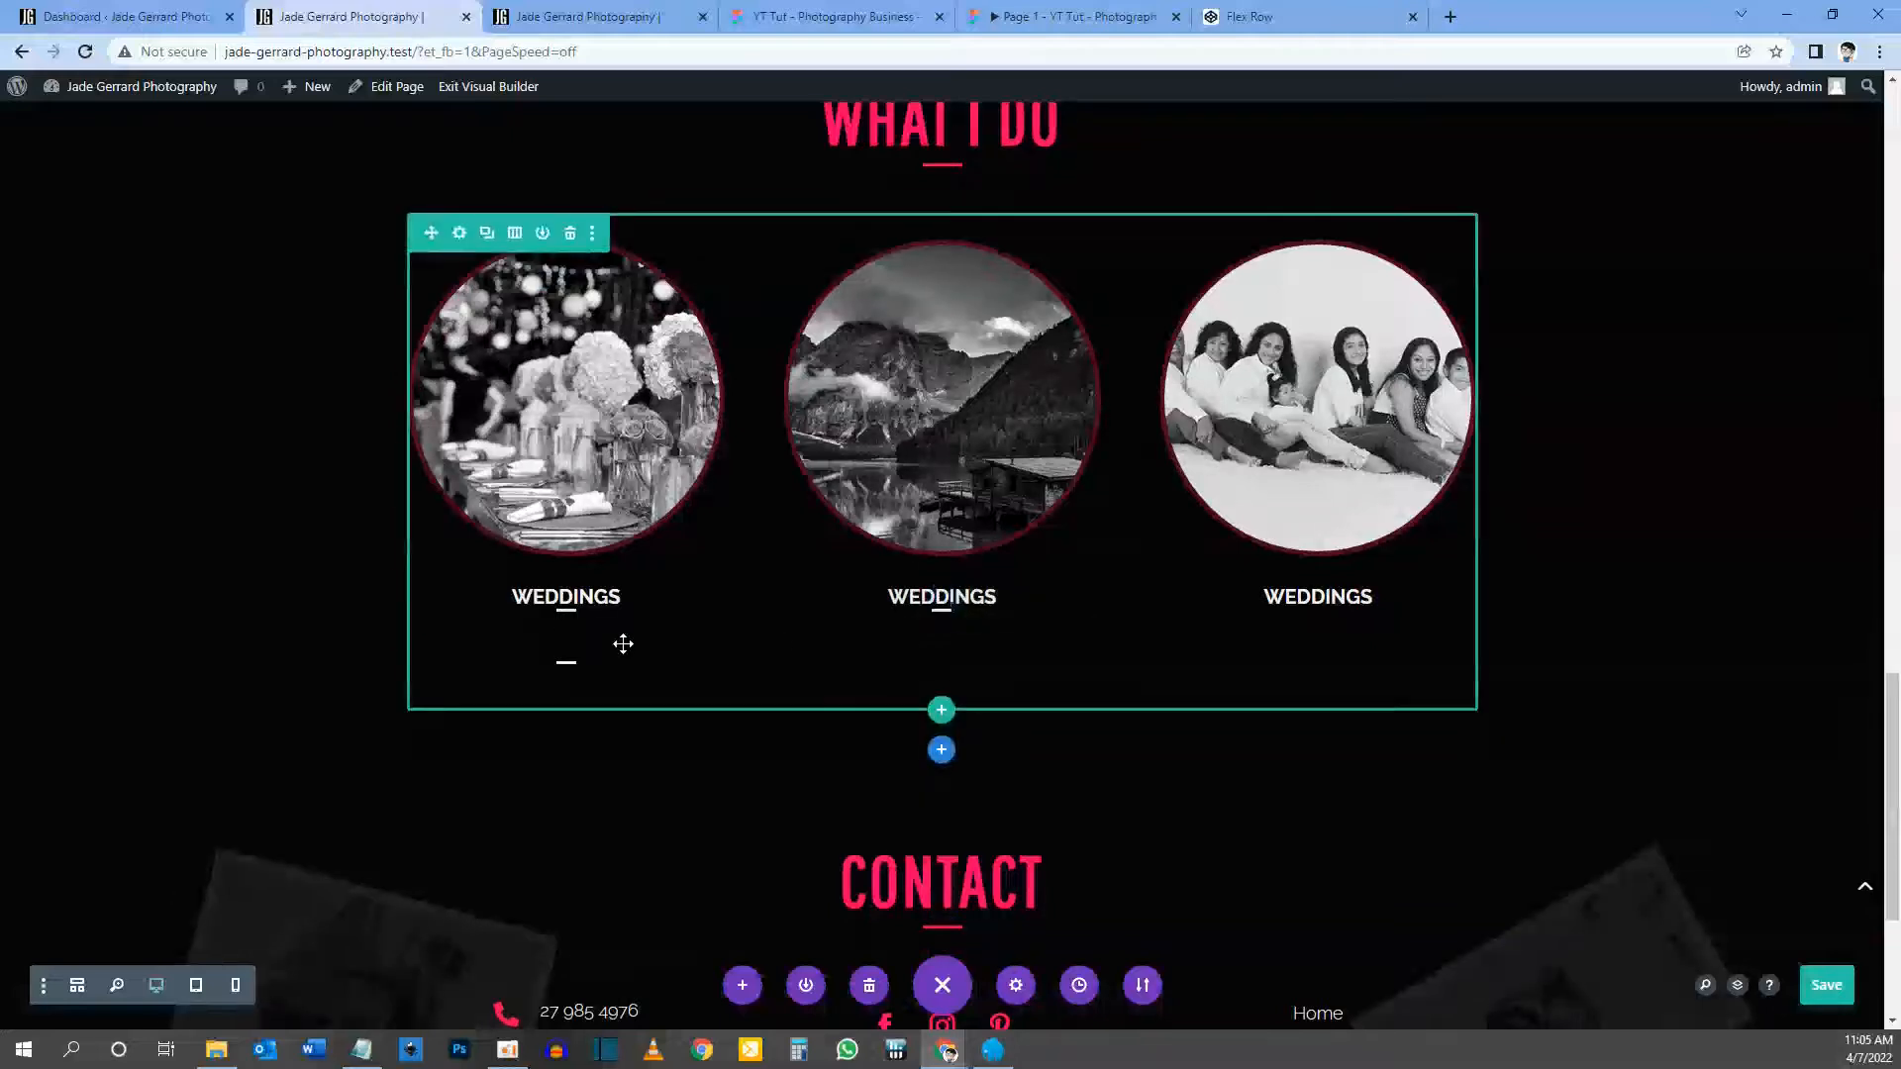
drag(501, 669, 1309, 580)
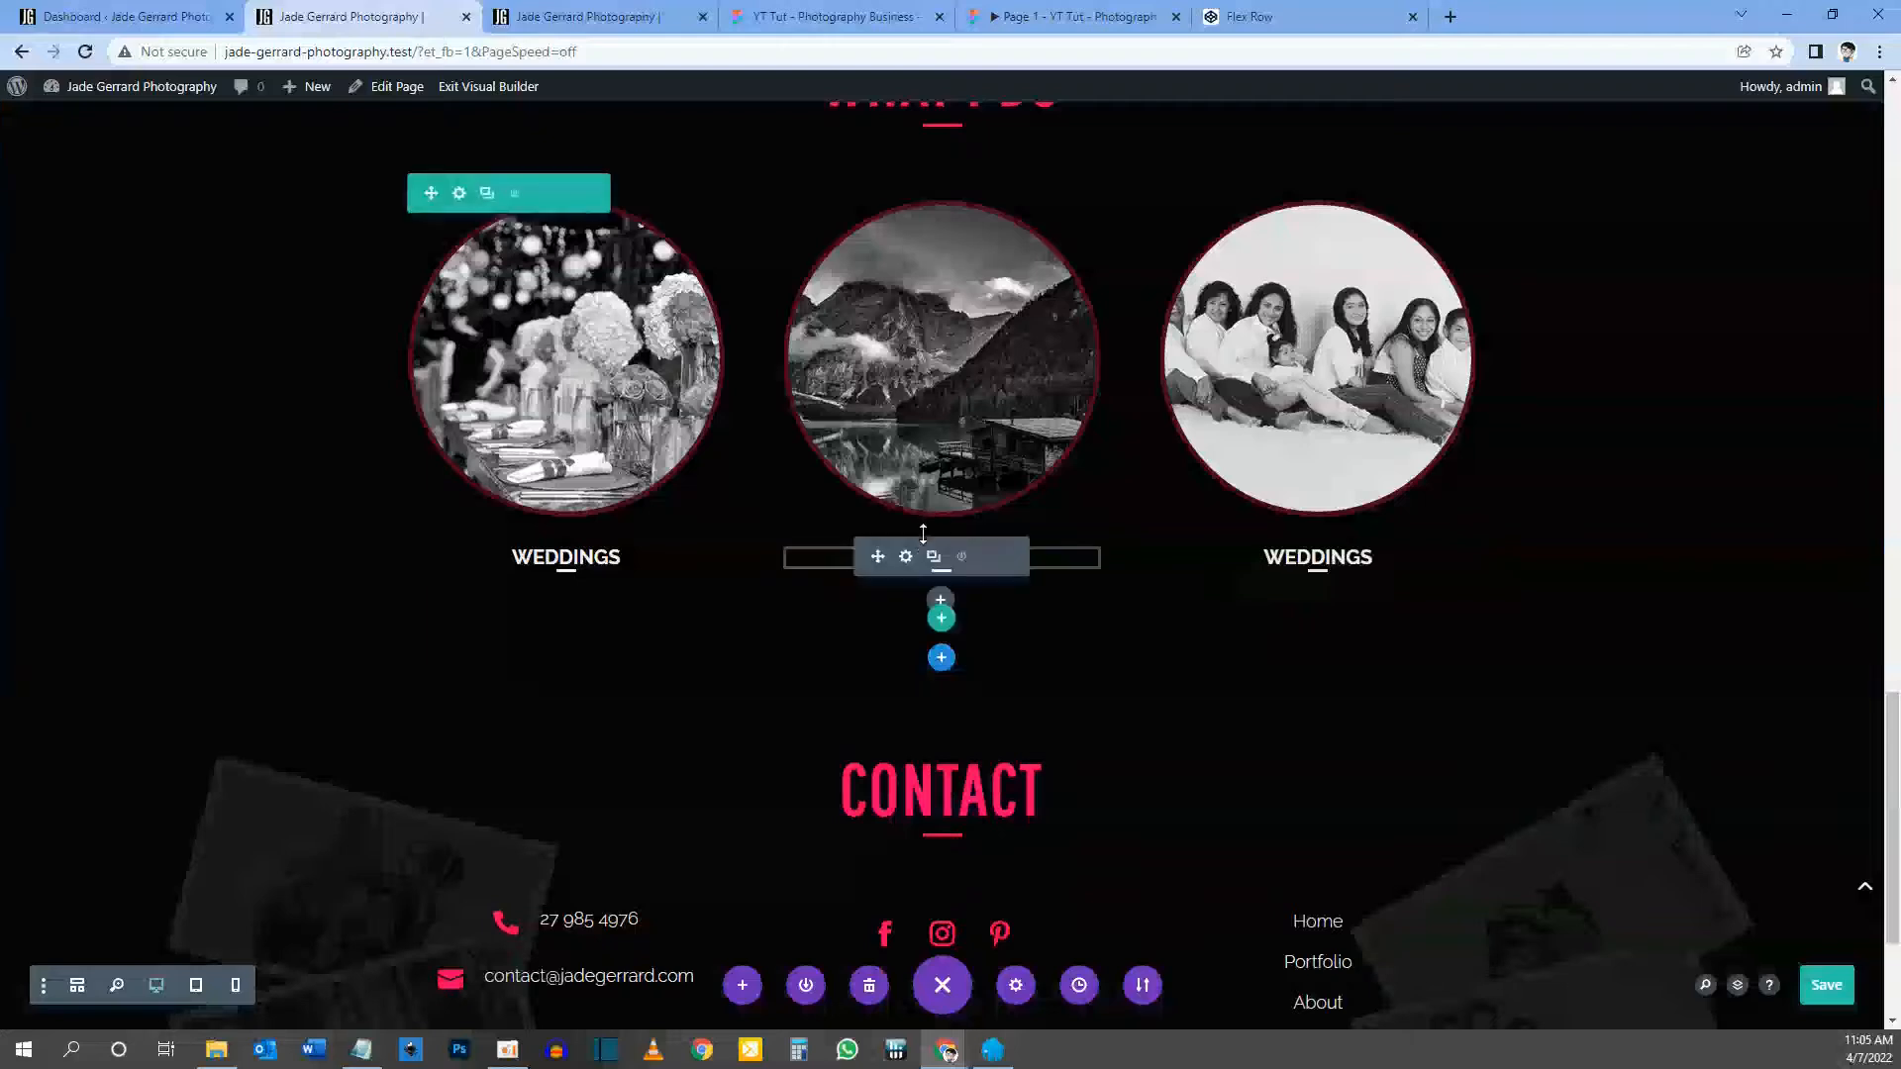
Step: Change the caption under the landscape image to "Landscapes", checking the caption wording in the Figma prototype
click(906, 558)
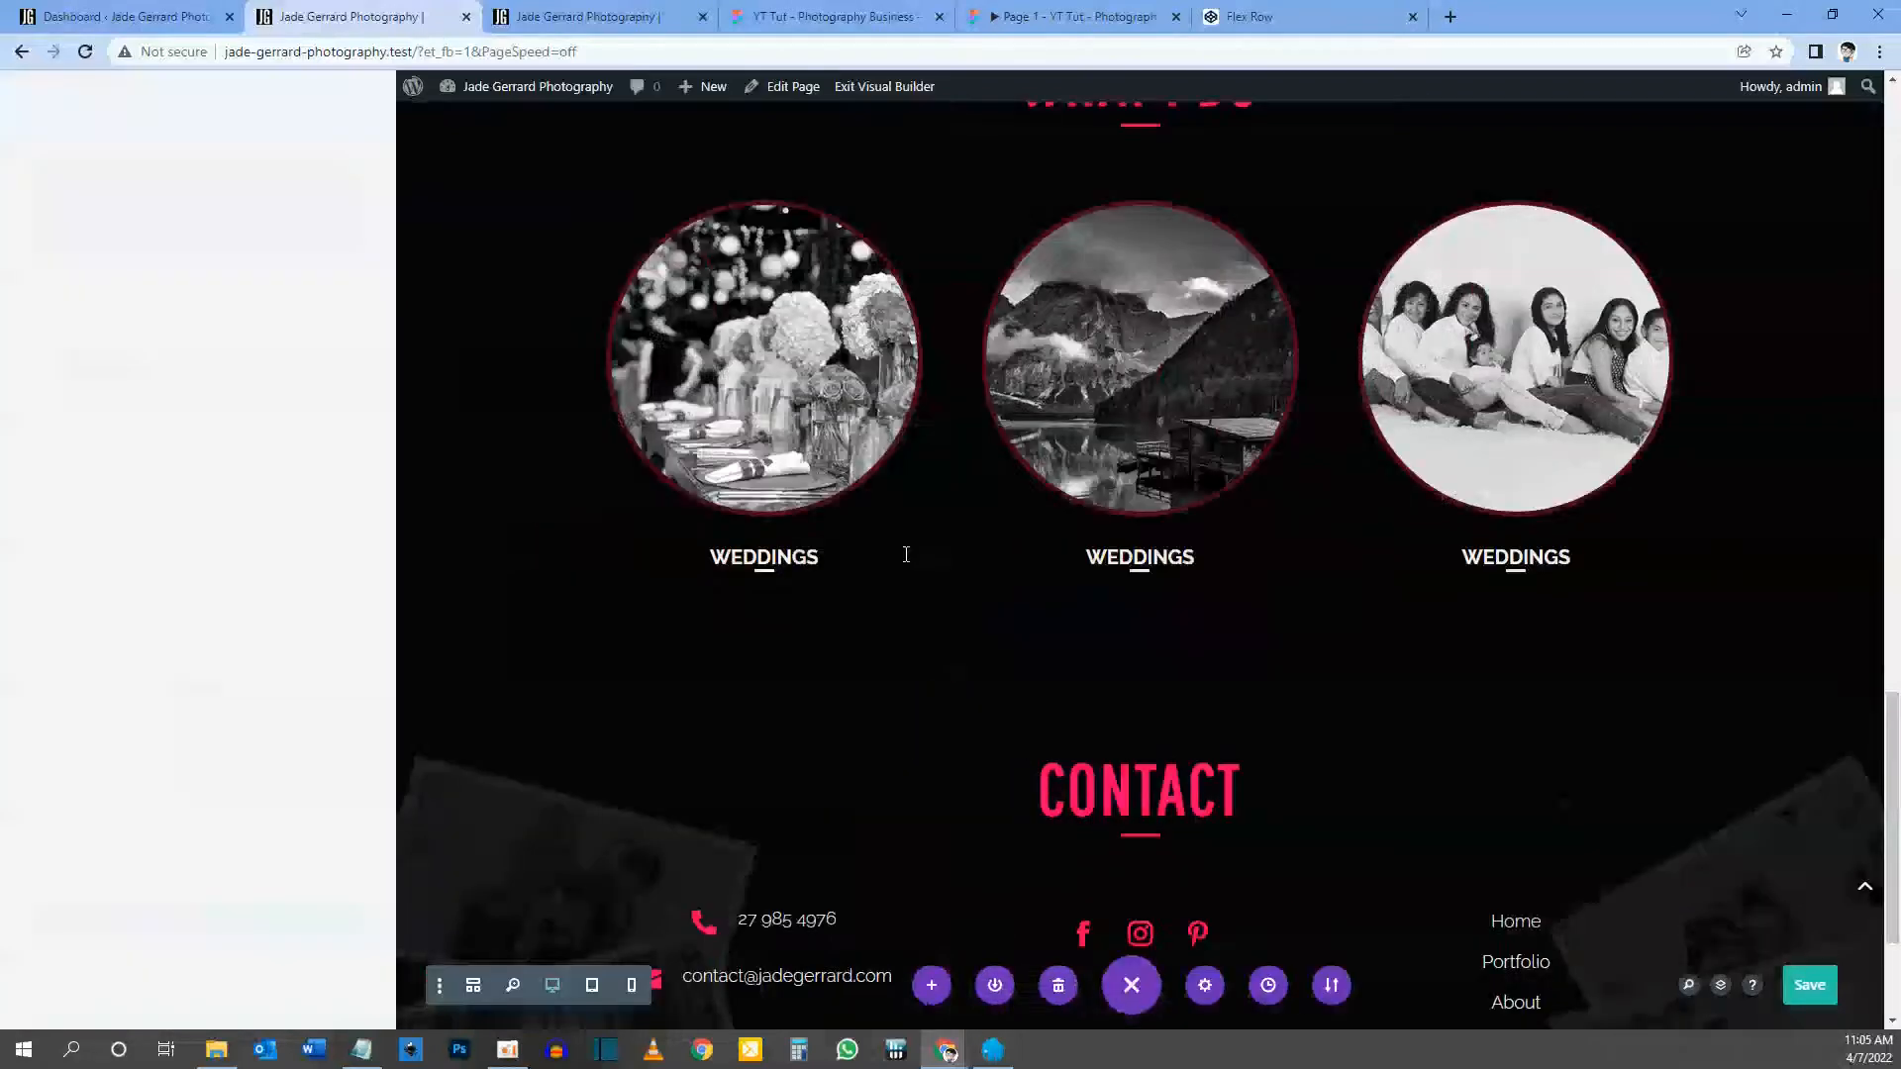
drag(133, 466, 27, 469)
text(Landscapes)
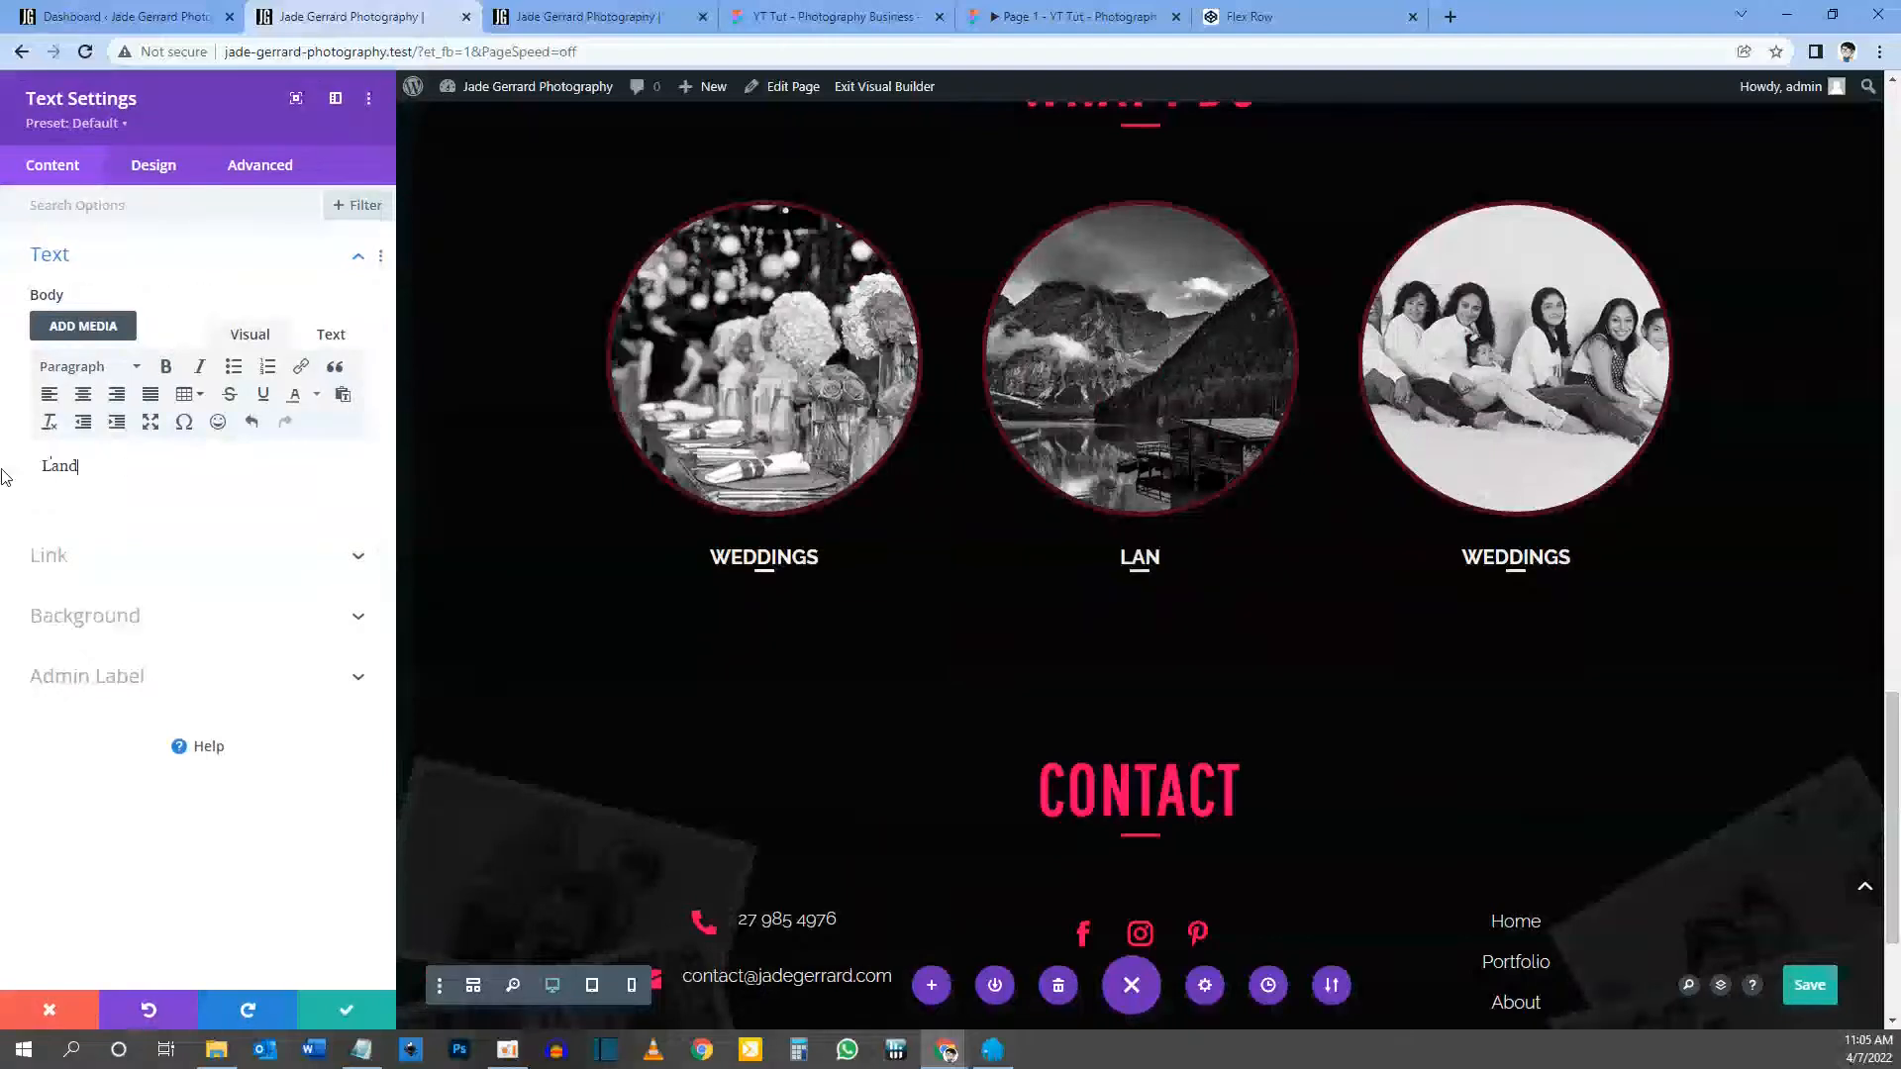
key(ctrl+5)
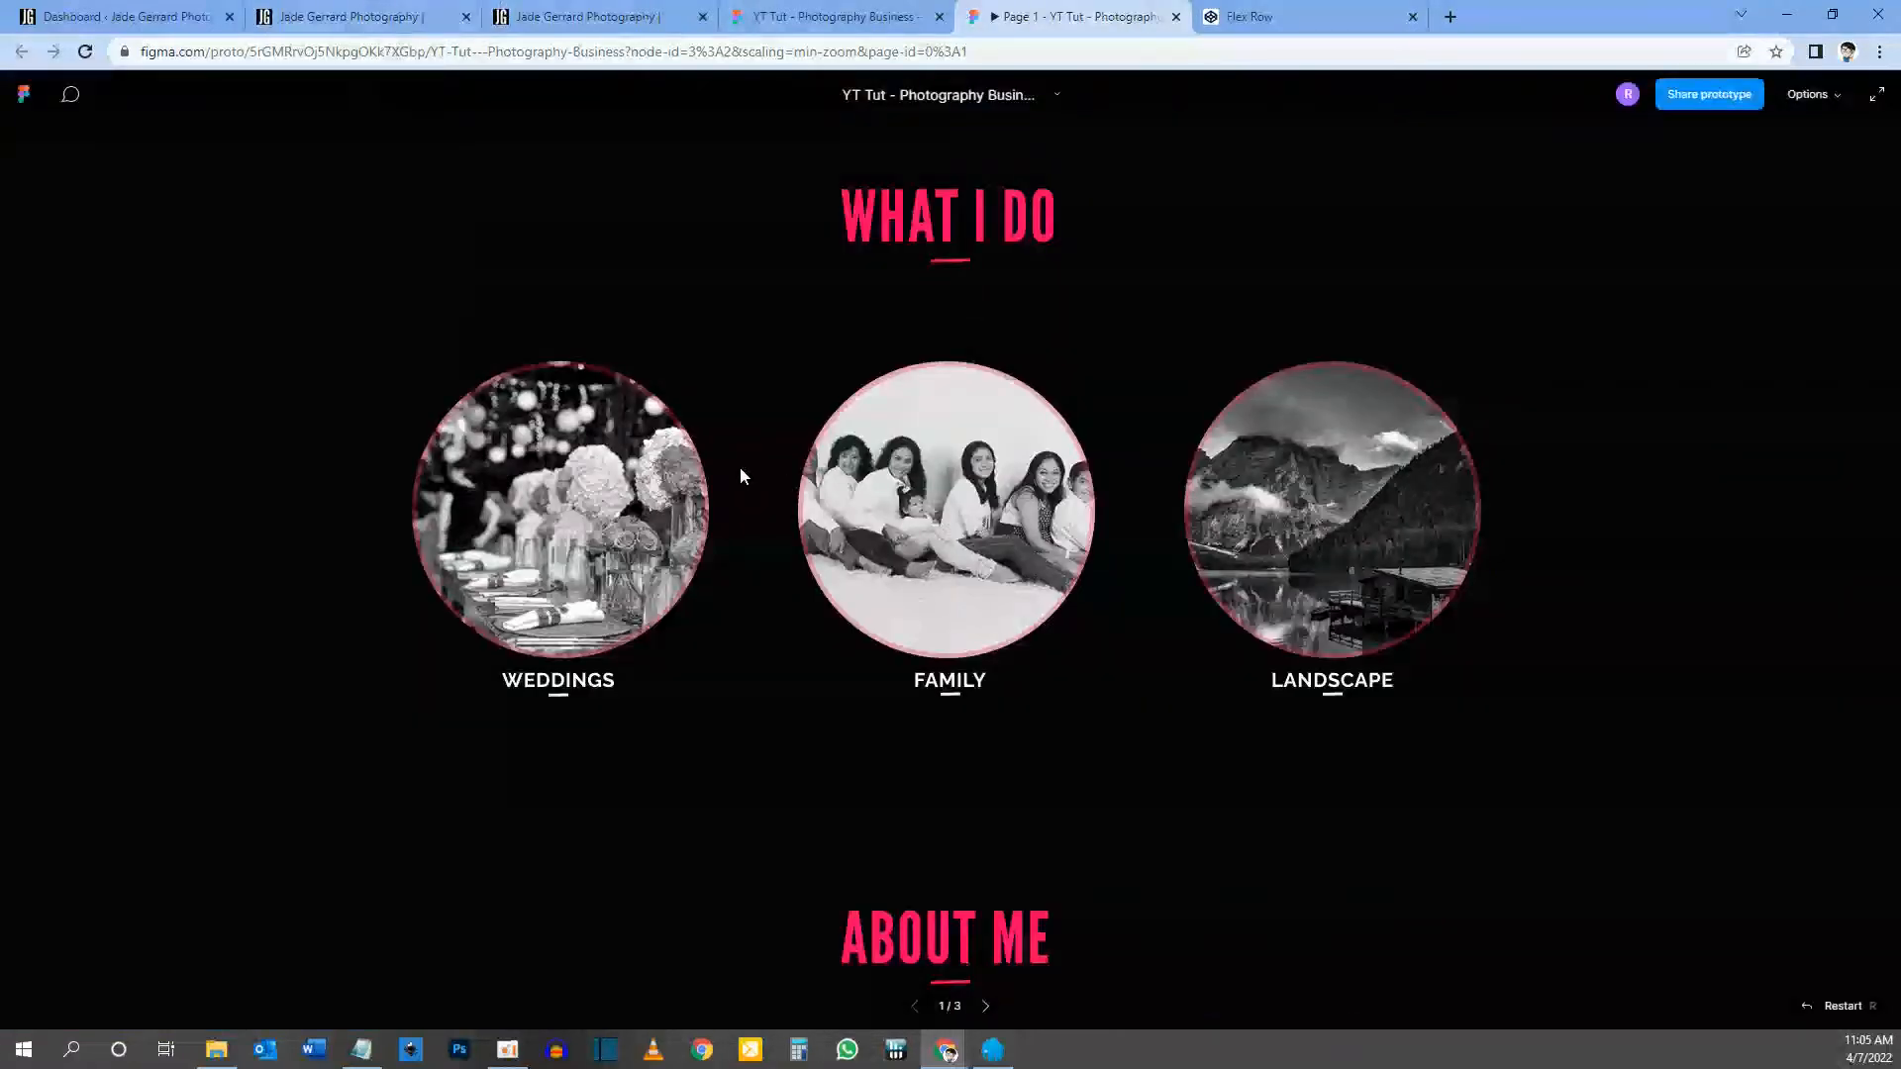
click(393, 8)
Step: Change the caption under the family image to "Family" and save the text settings
mouse_move(1337, 570)
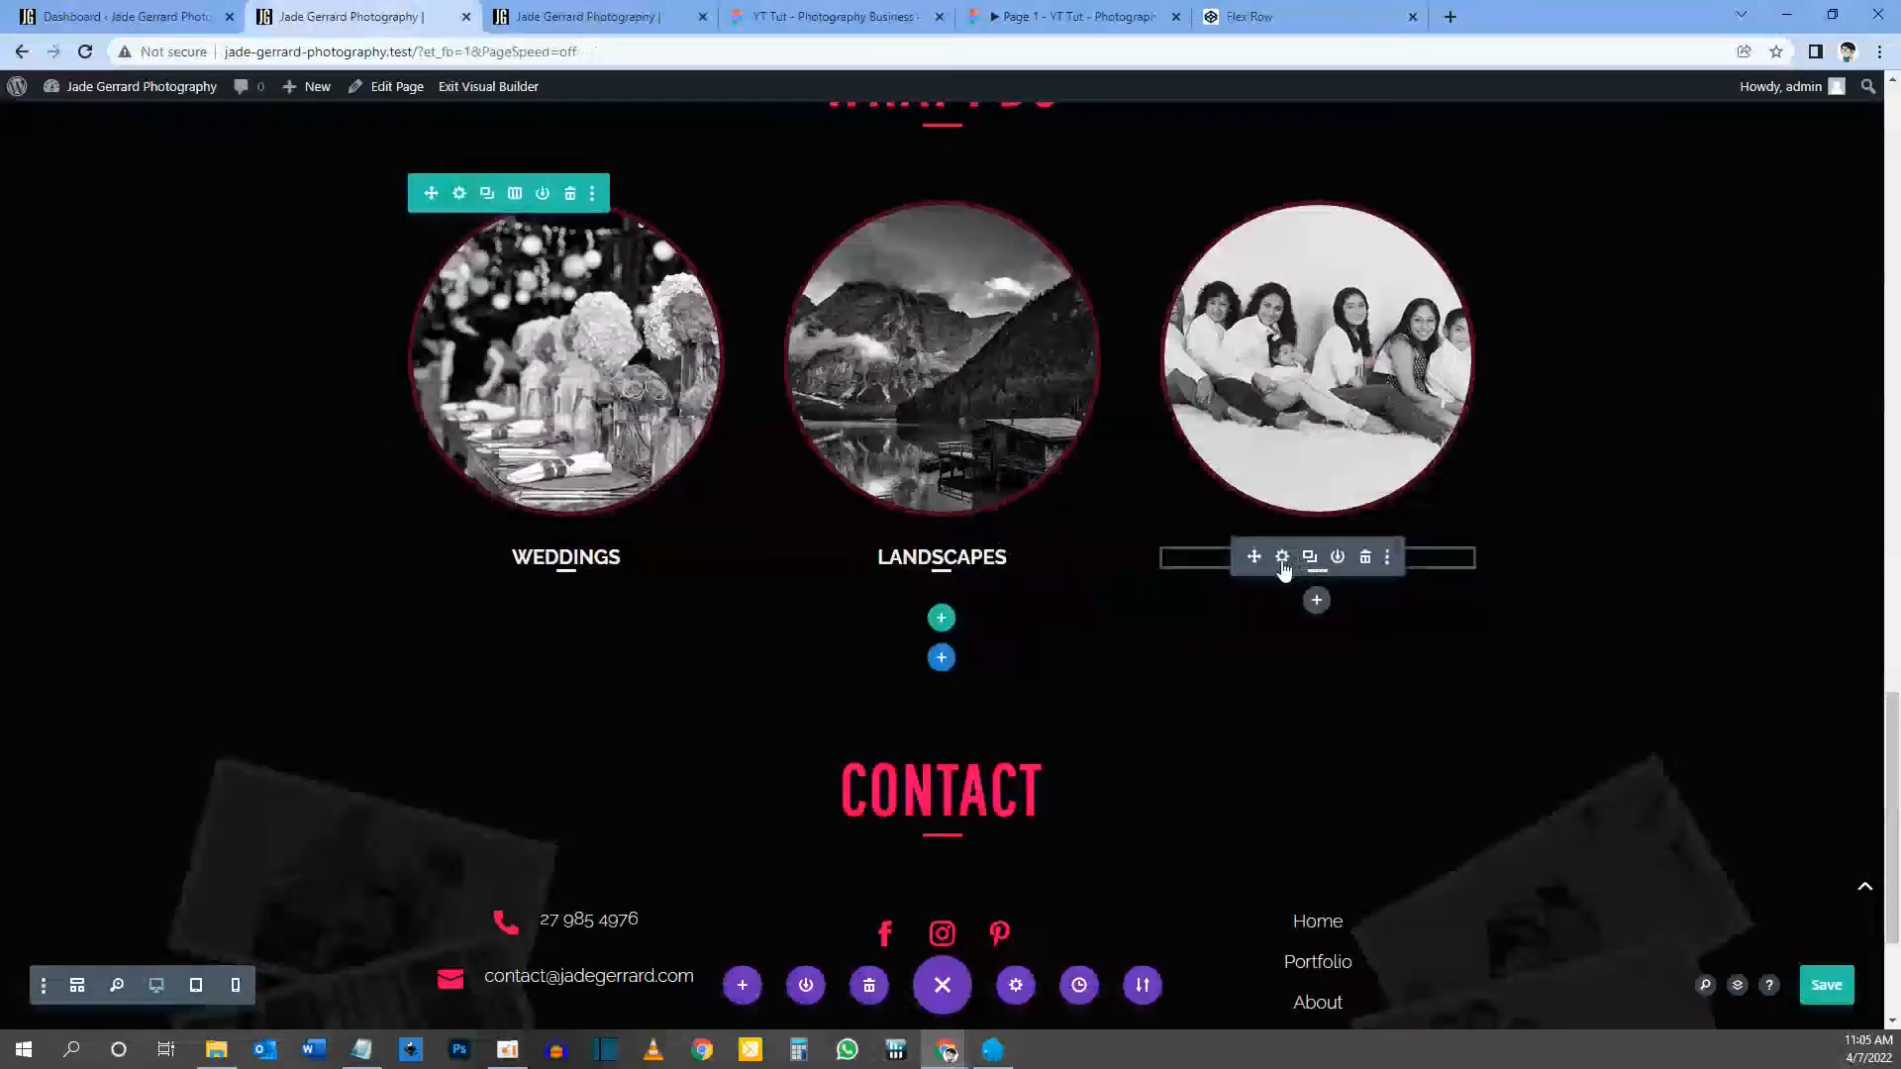
click(1282, 557)
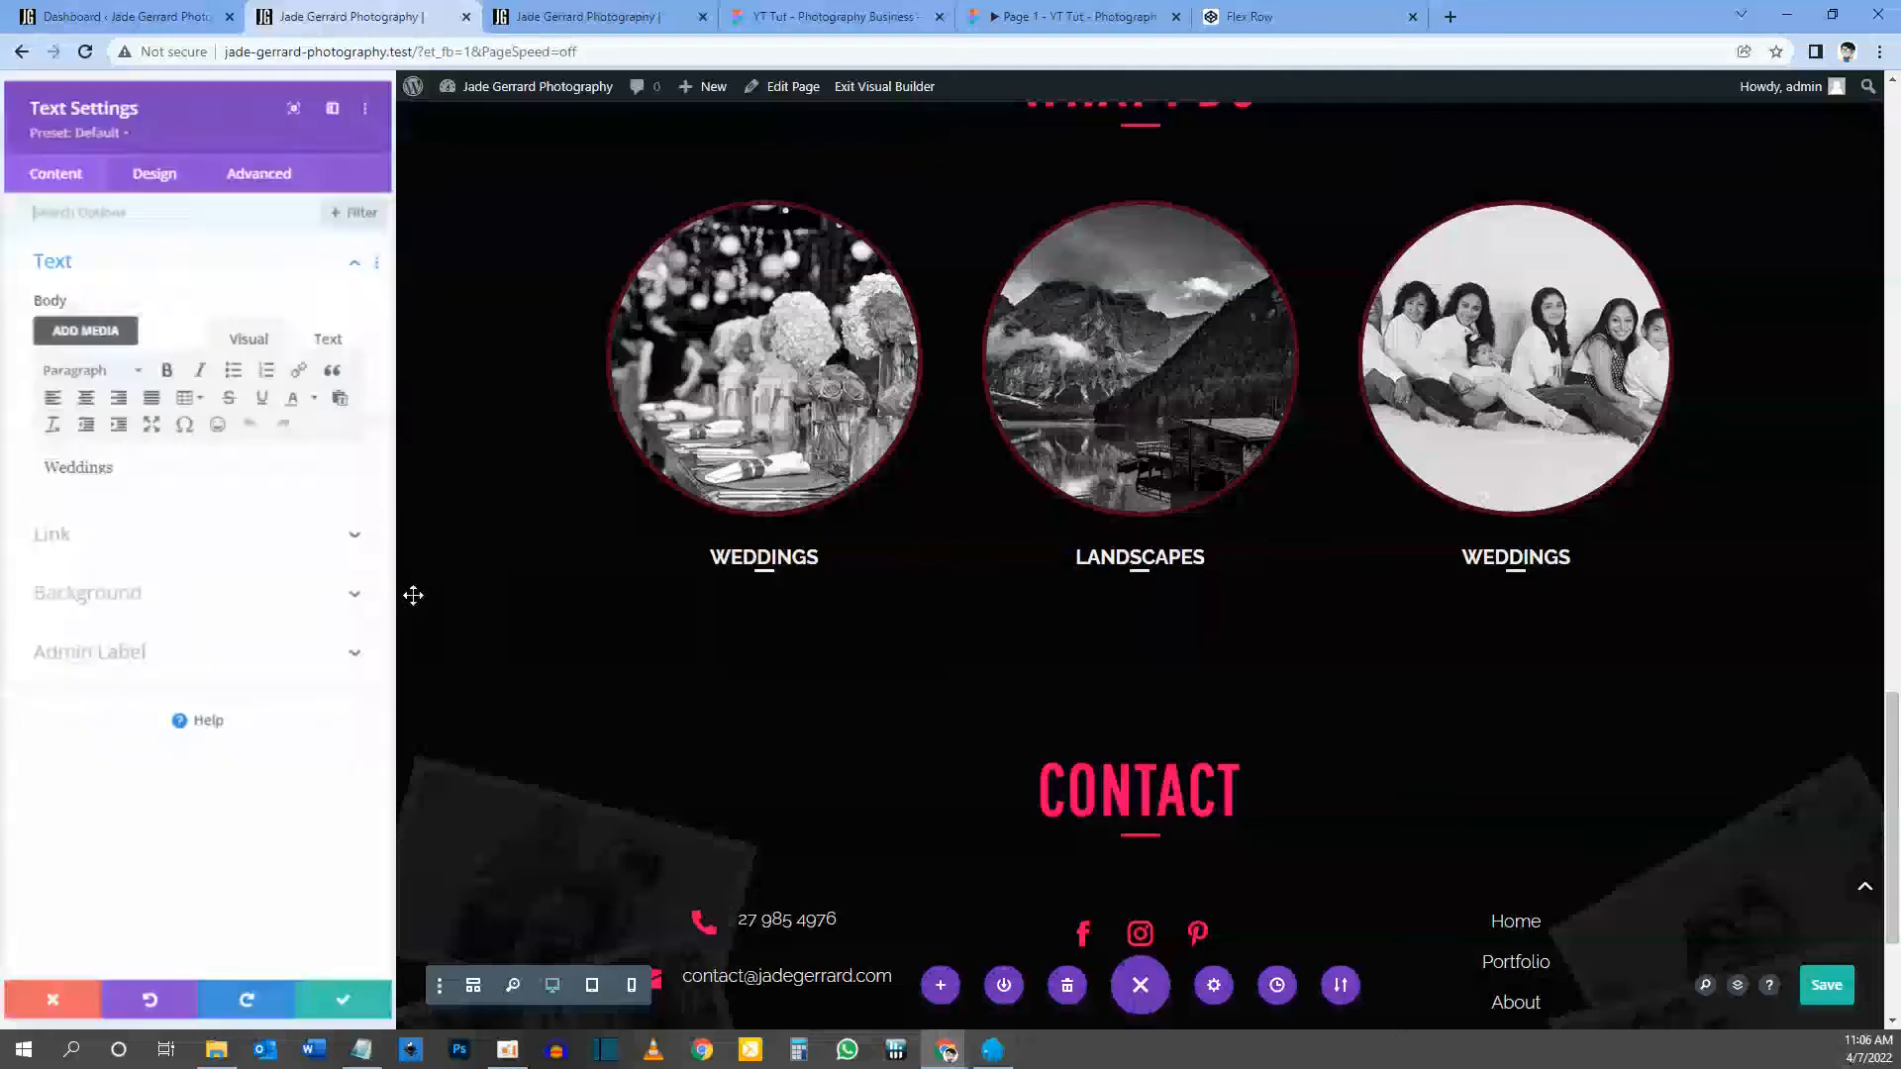
drag(120, 464, 10, 479)
text(Family)
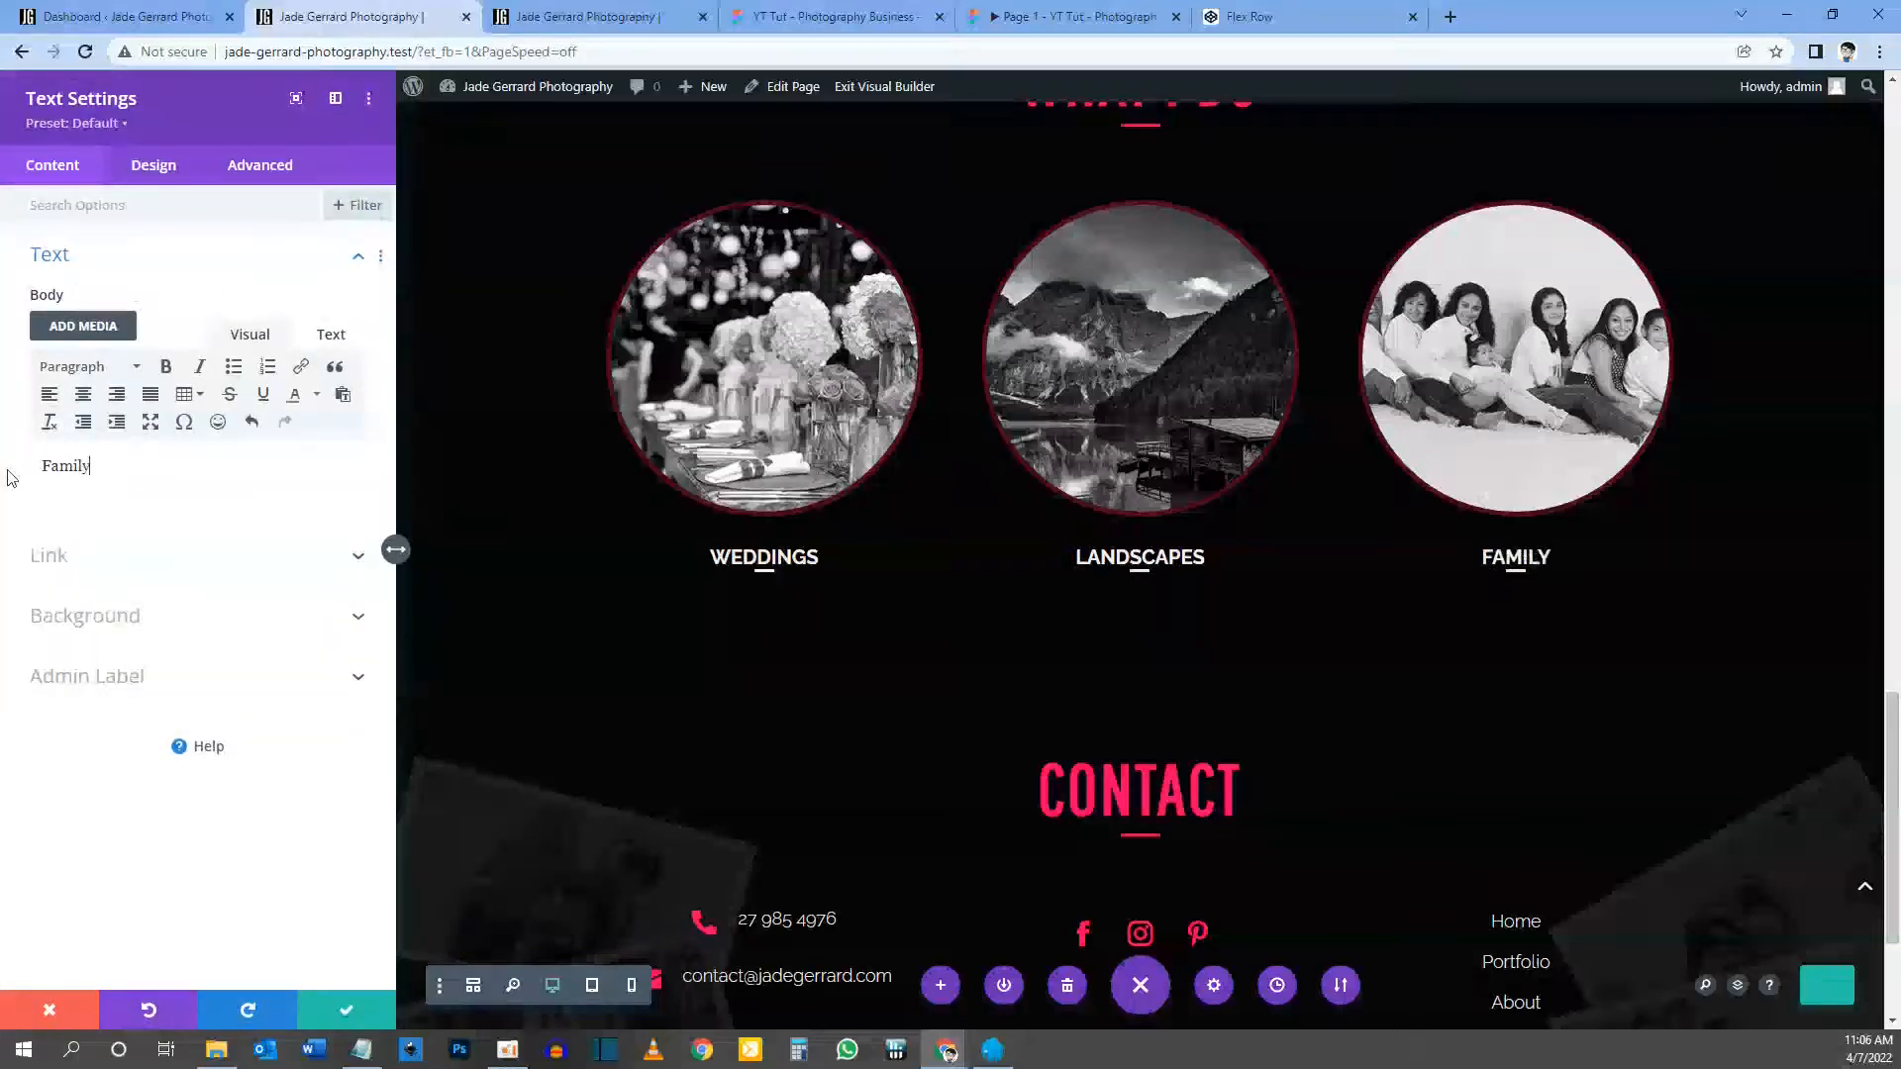
click(345, 1010)
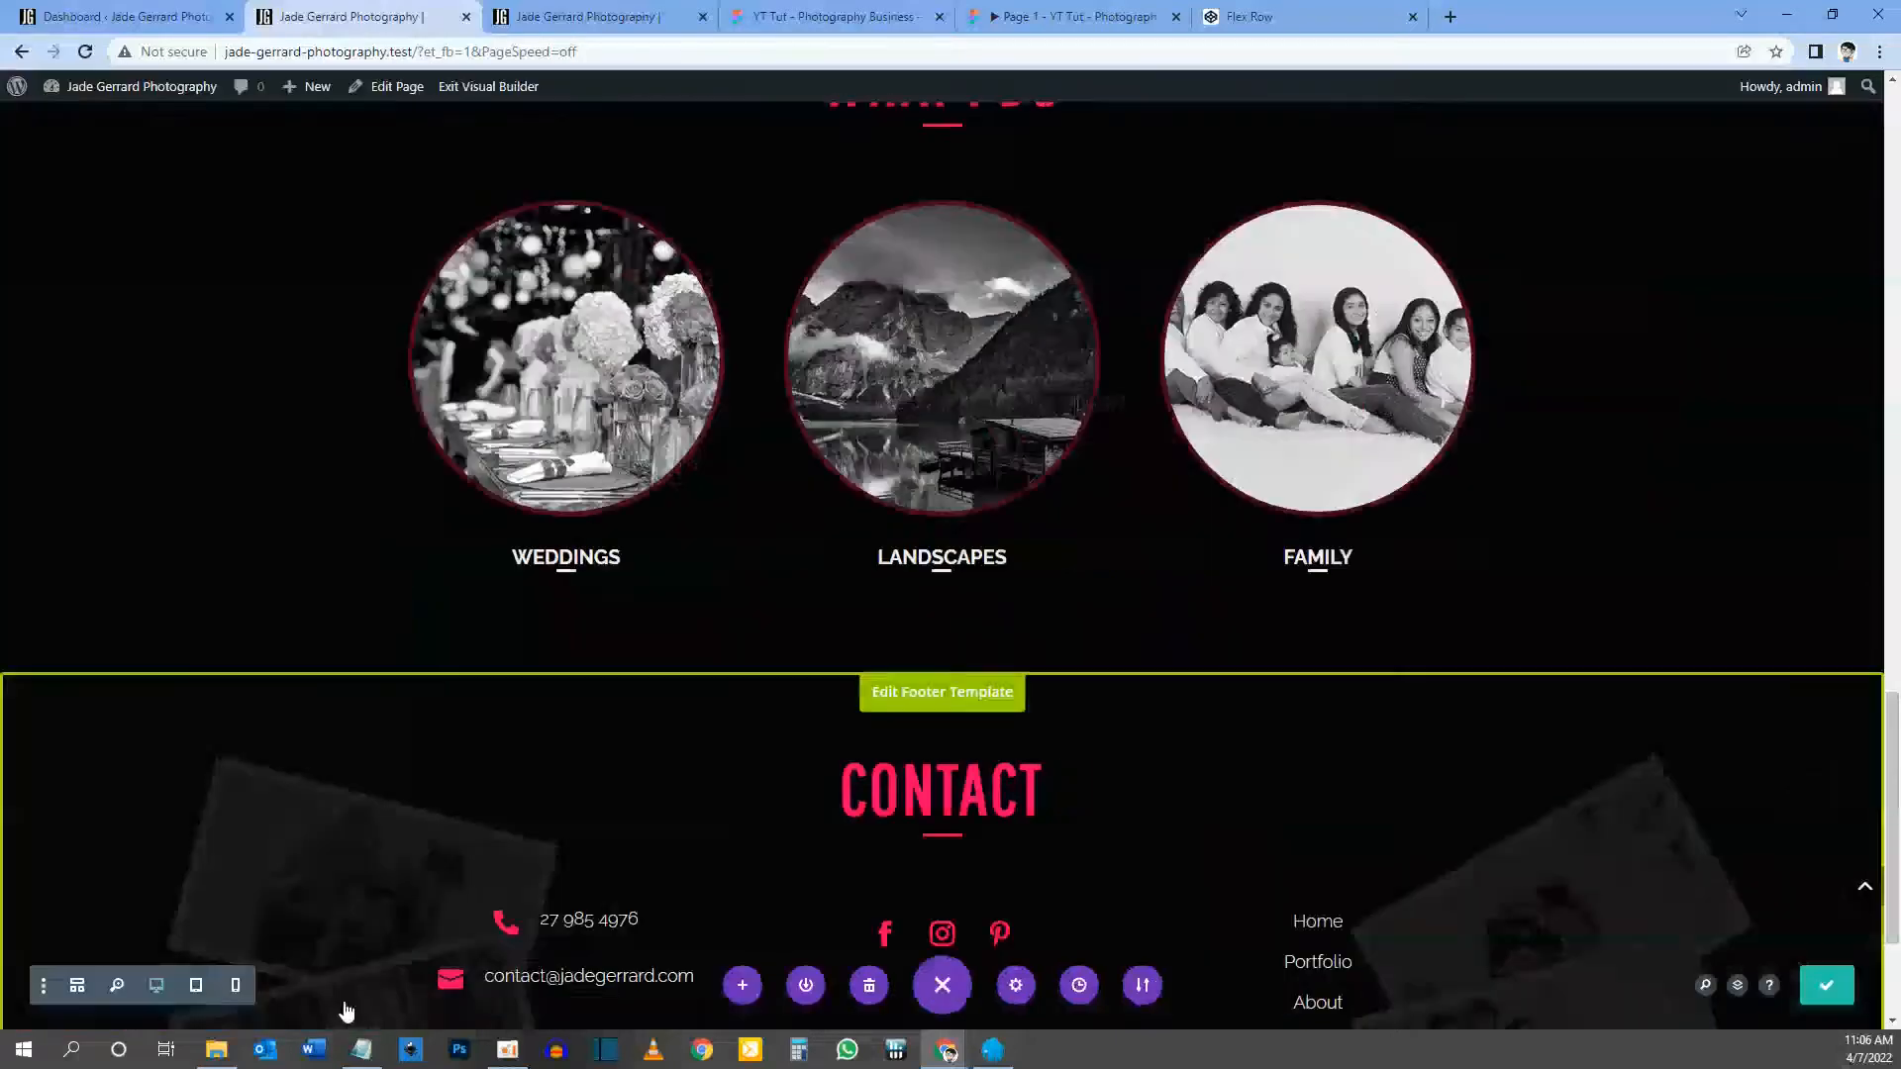
Step: Review the WHAT I DO section in the tablet and phone views, save the page, and return to the desktop view
click(196, 986)
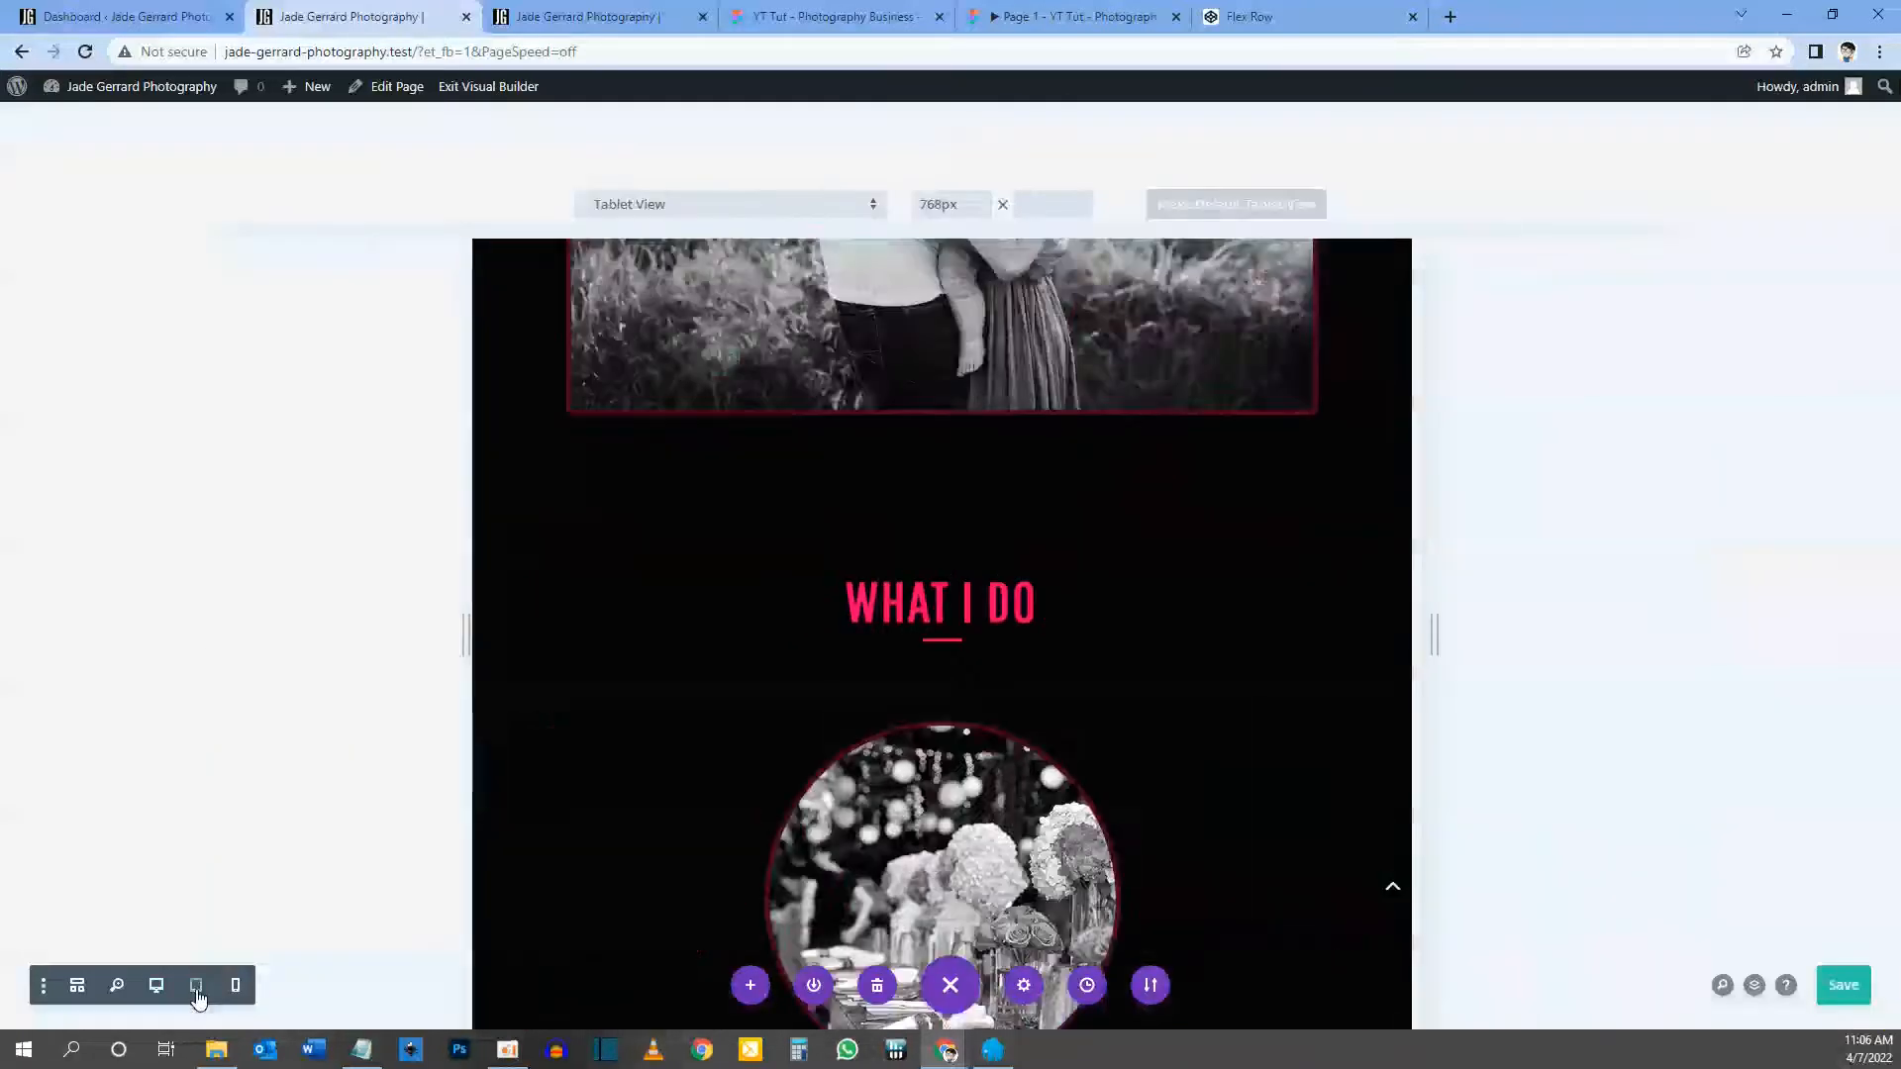
scroll(925, 720, up, 7)
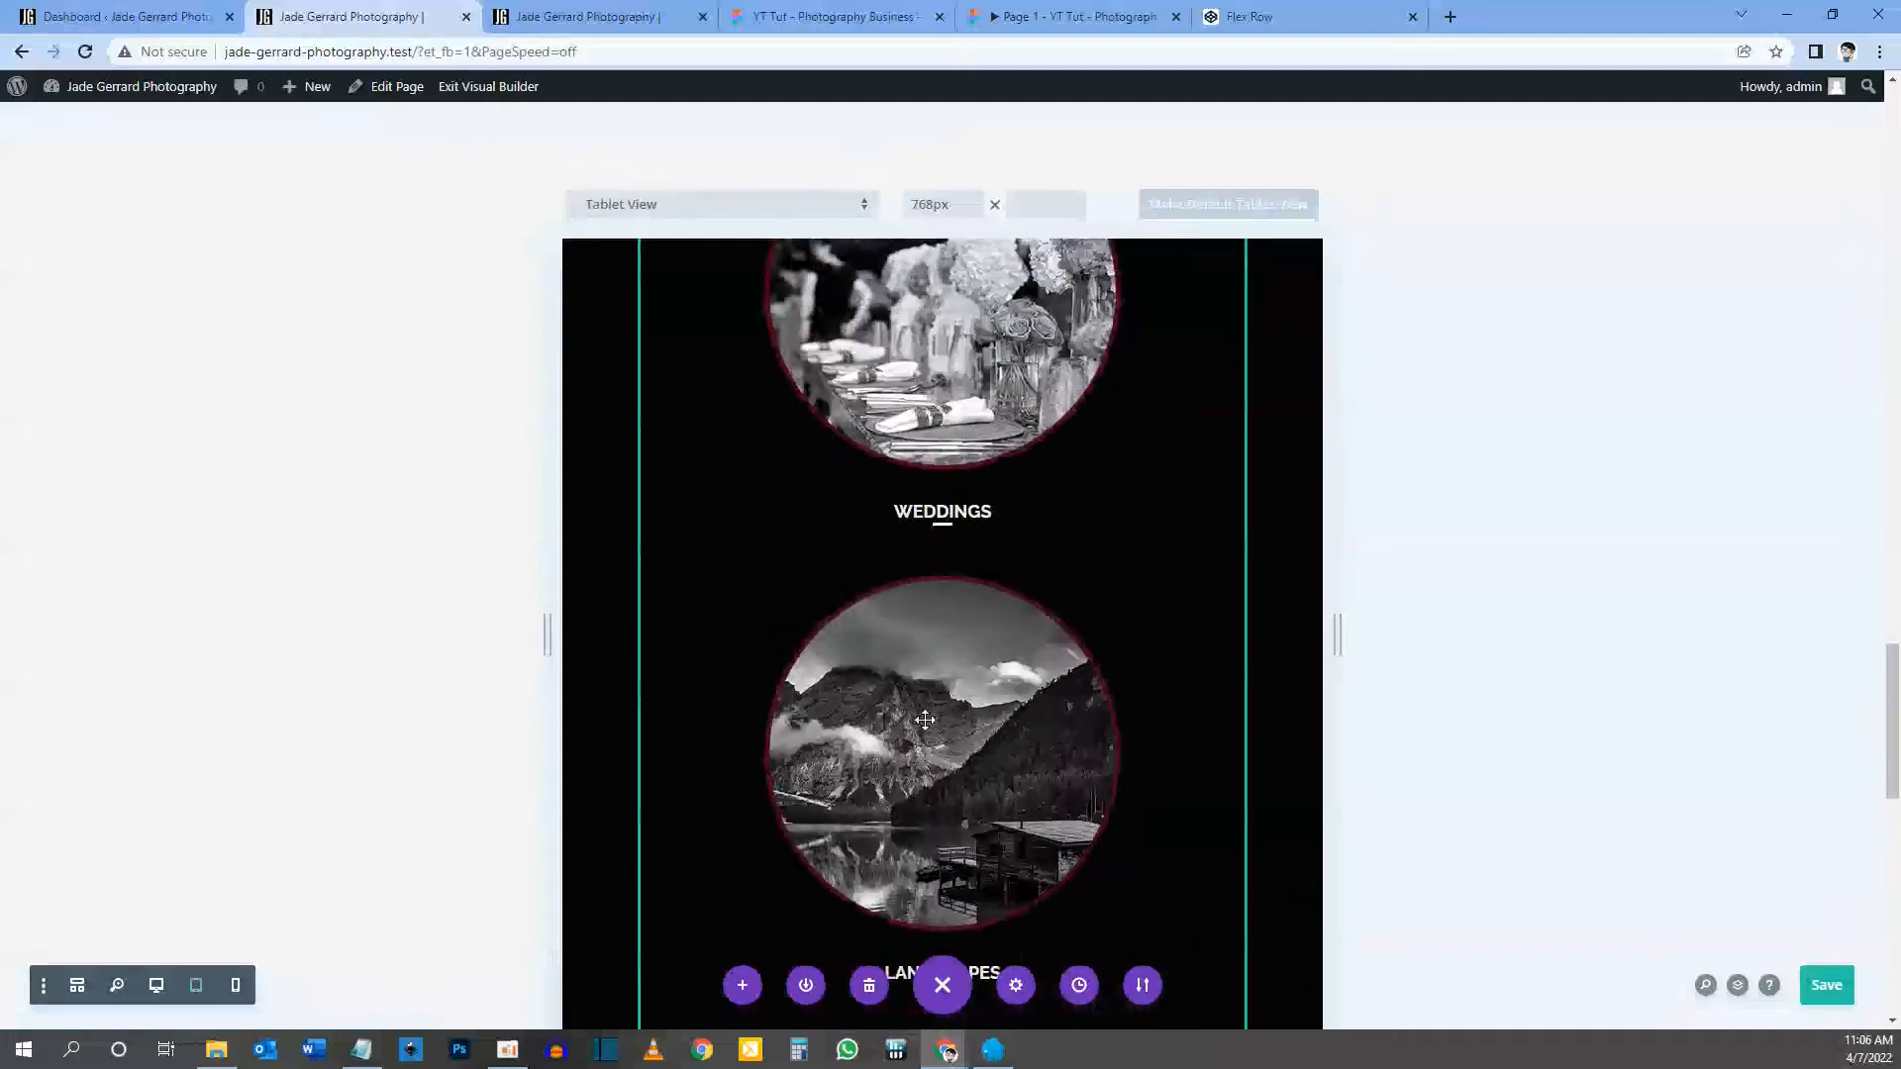
scroll(925, 720, up, 3)
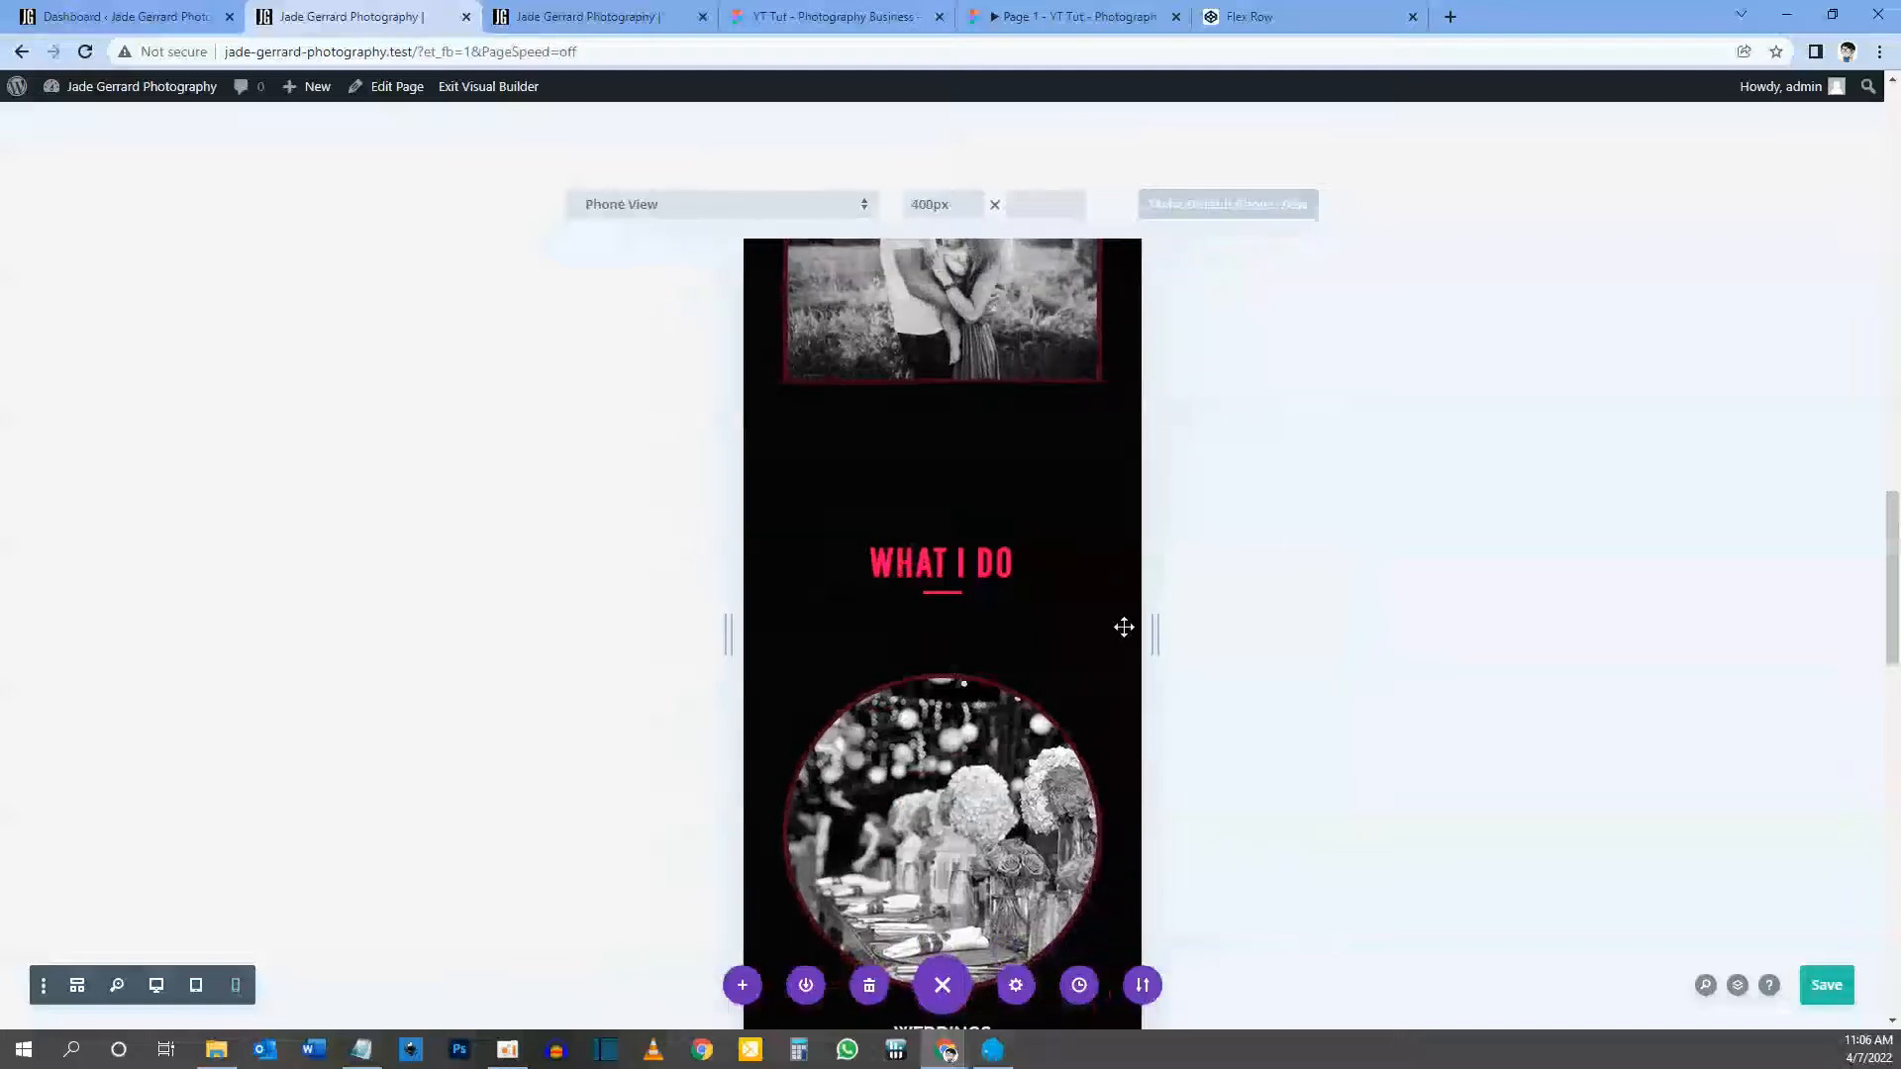
scroll(1124, 627, down, 10)
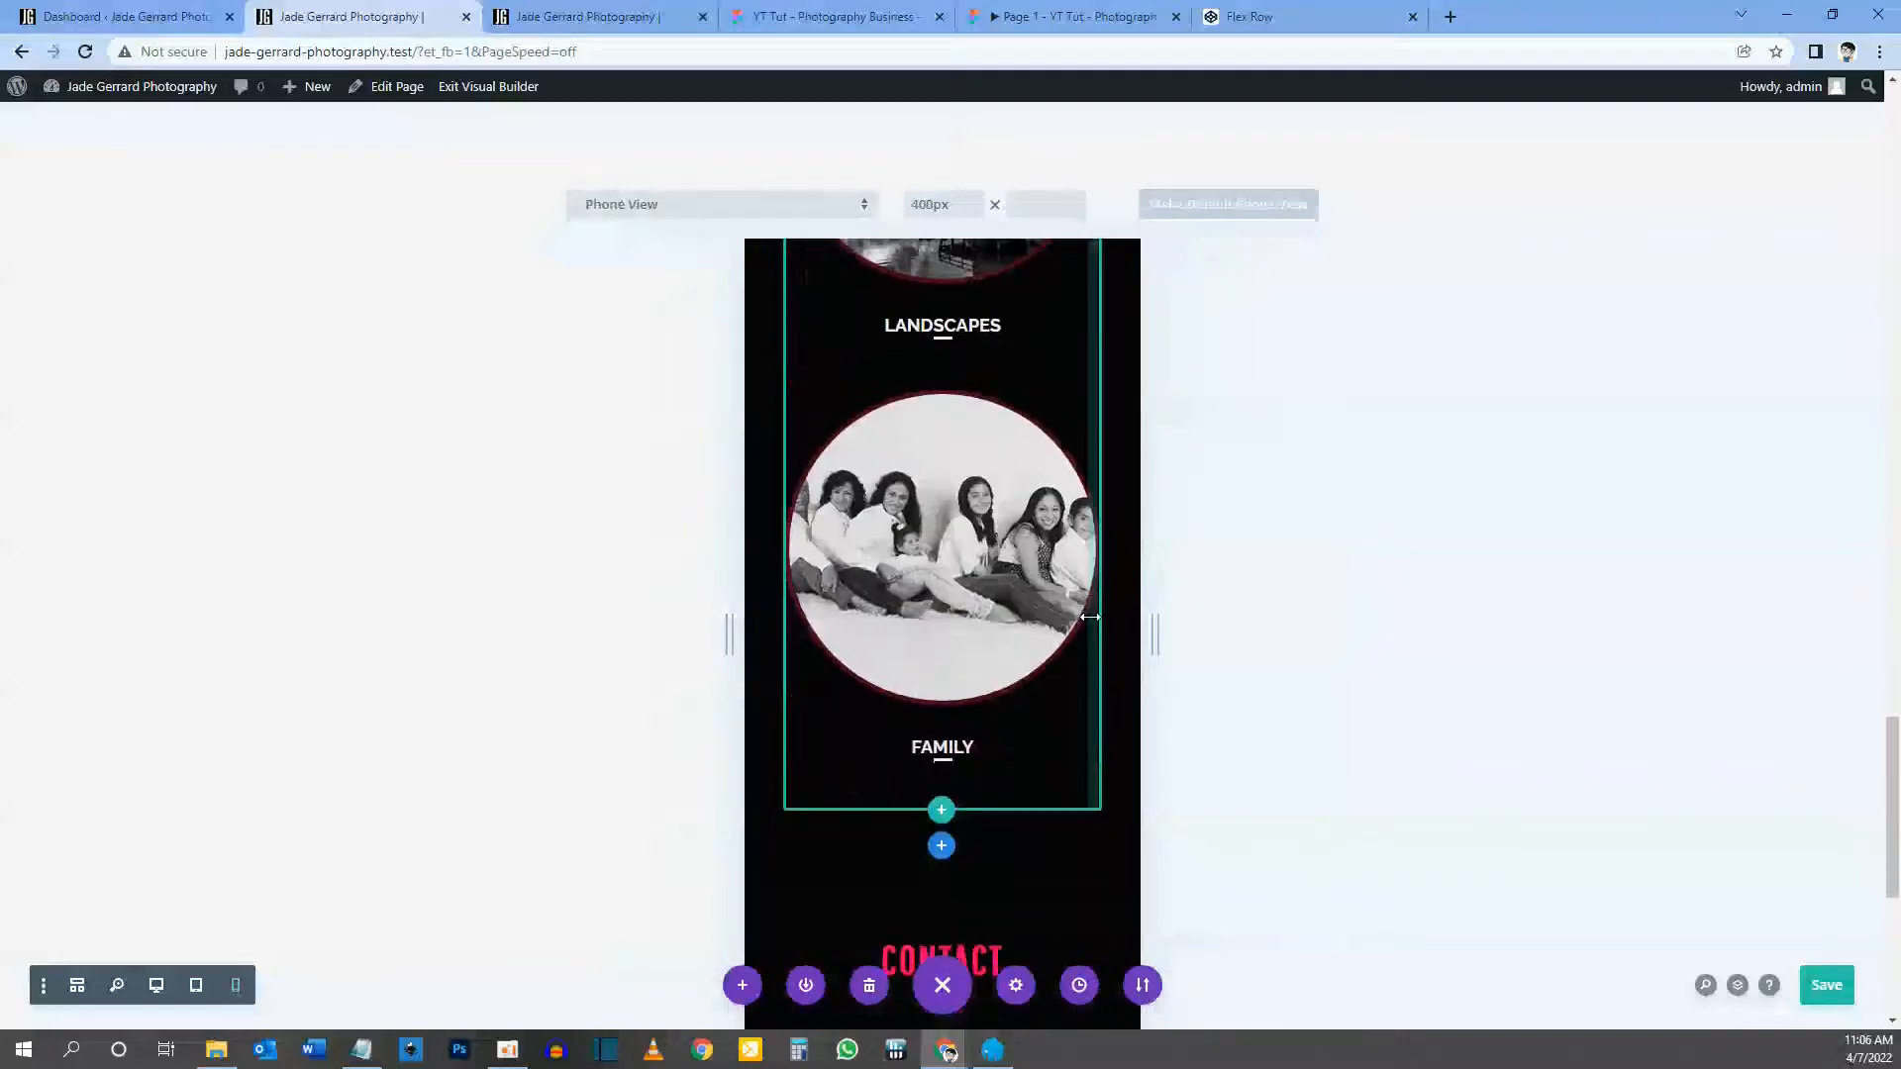
click(1825, 988)
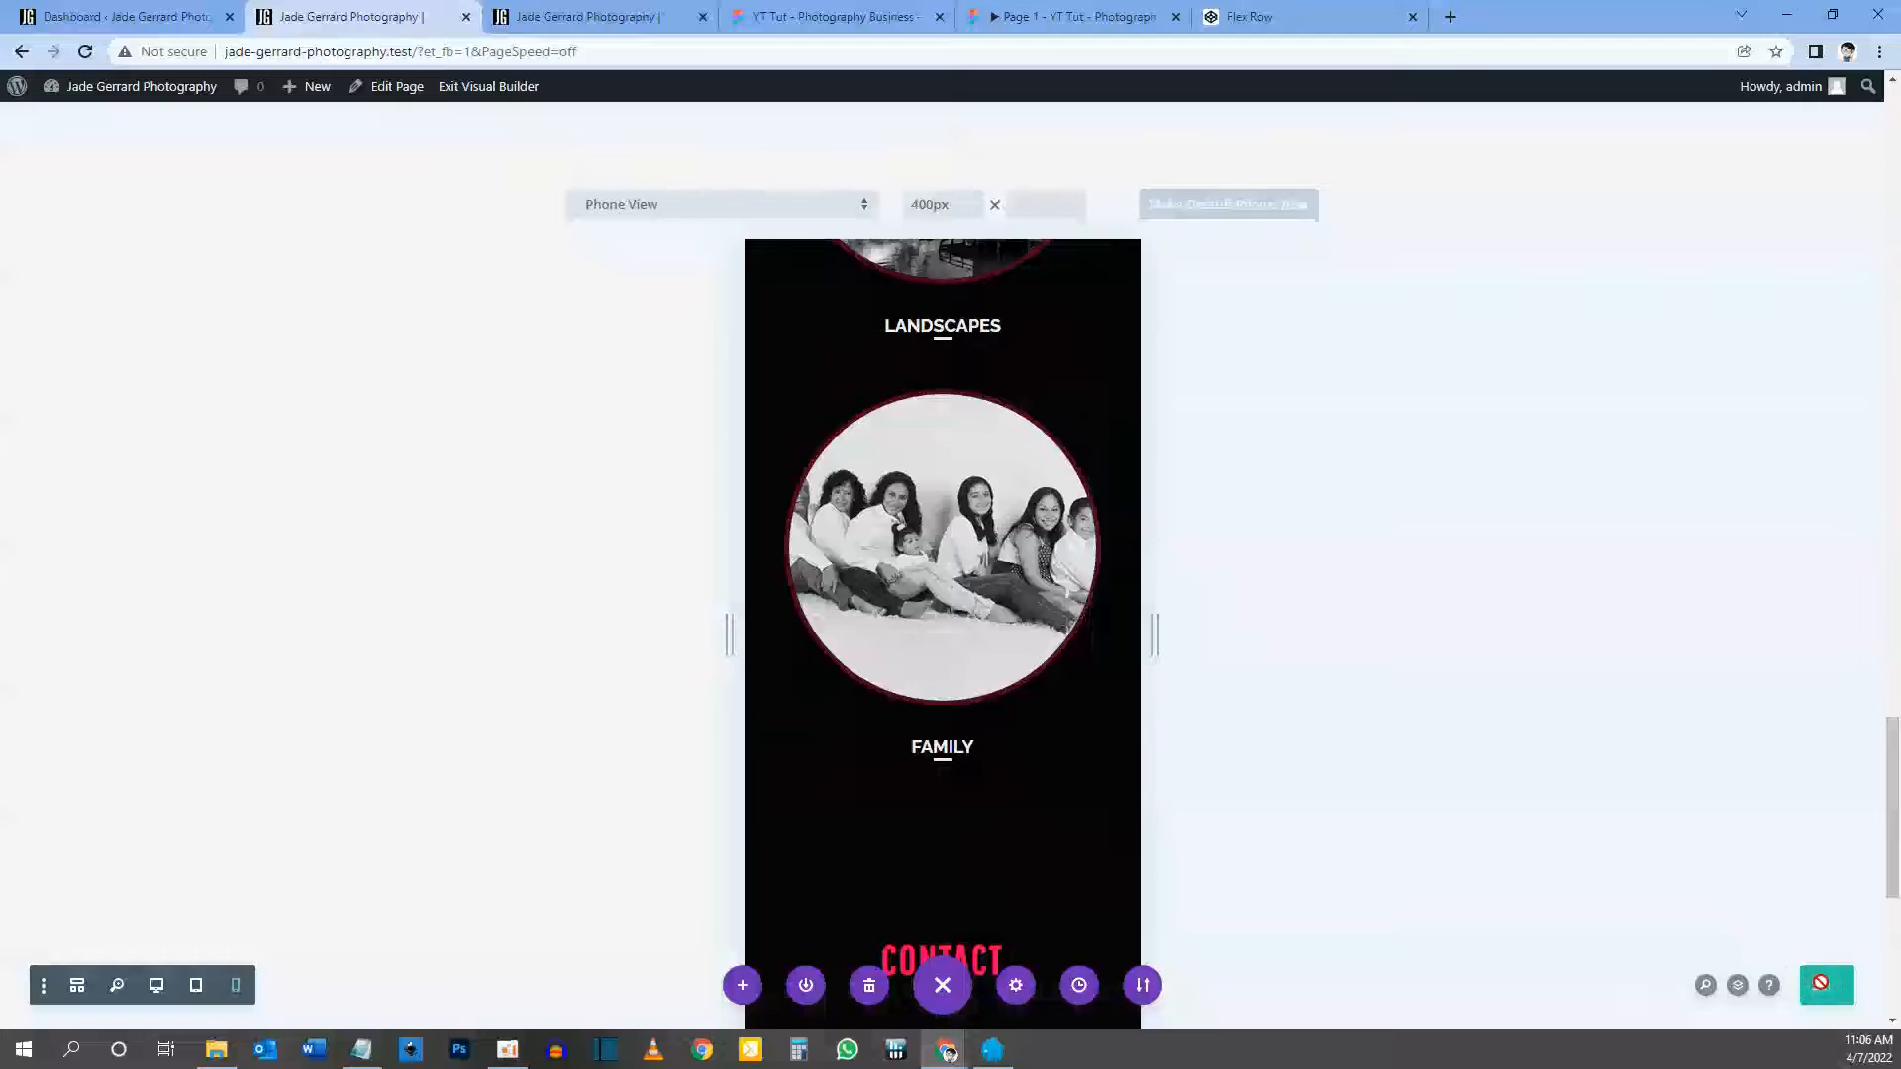
click(155, 987)
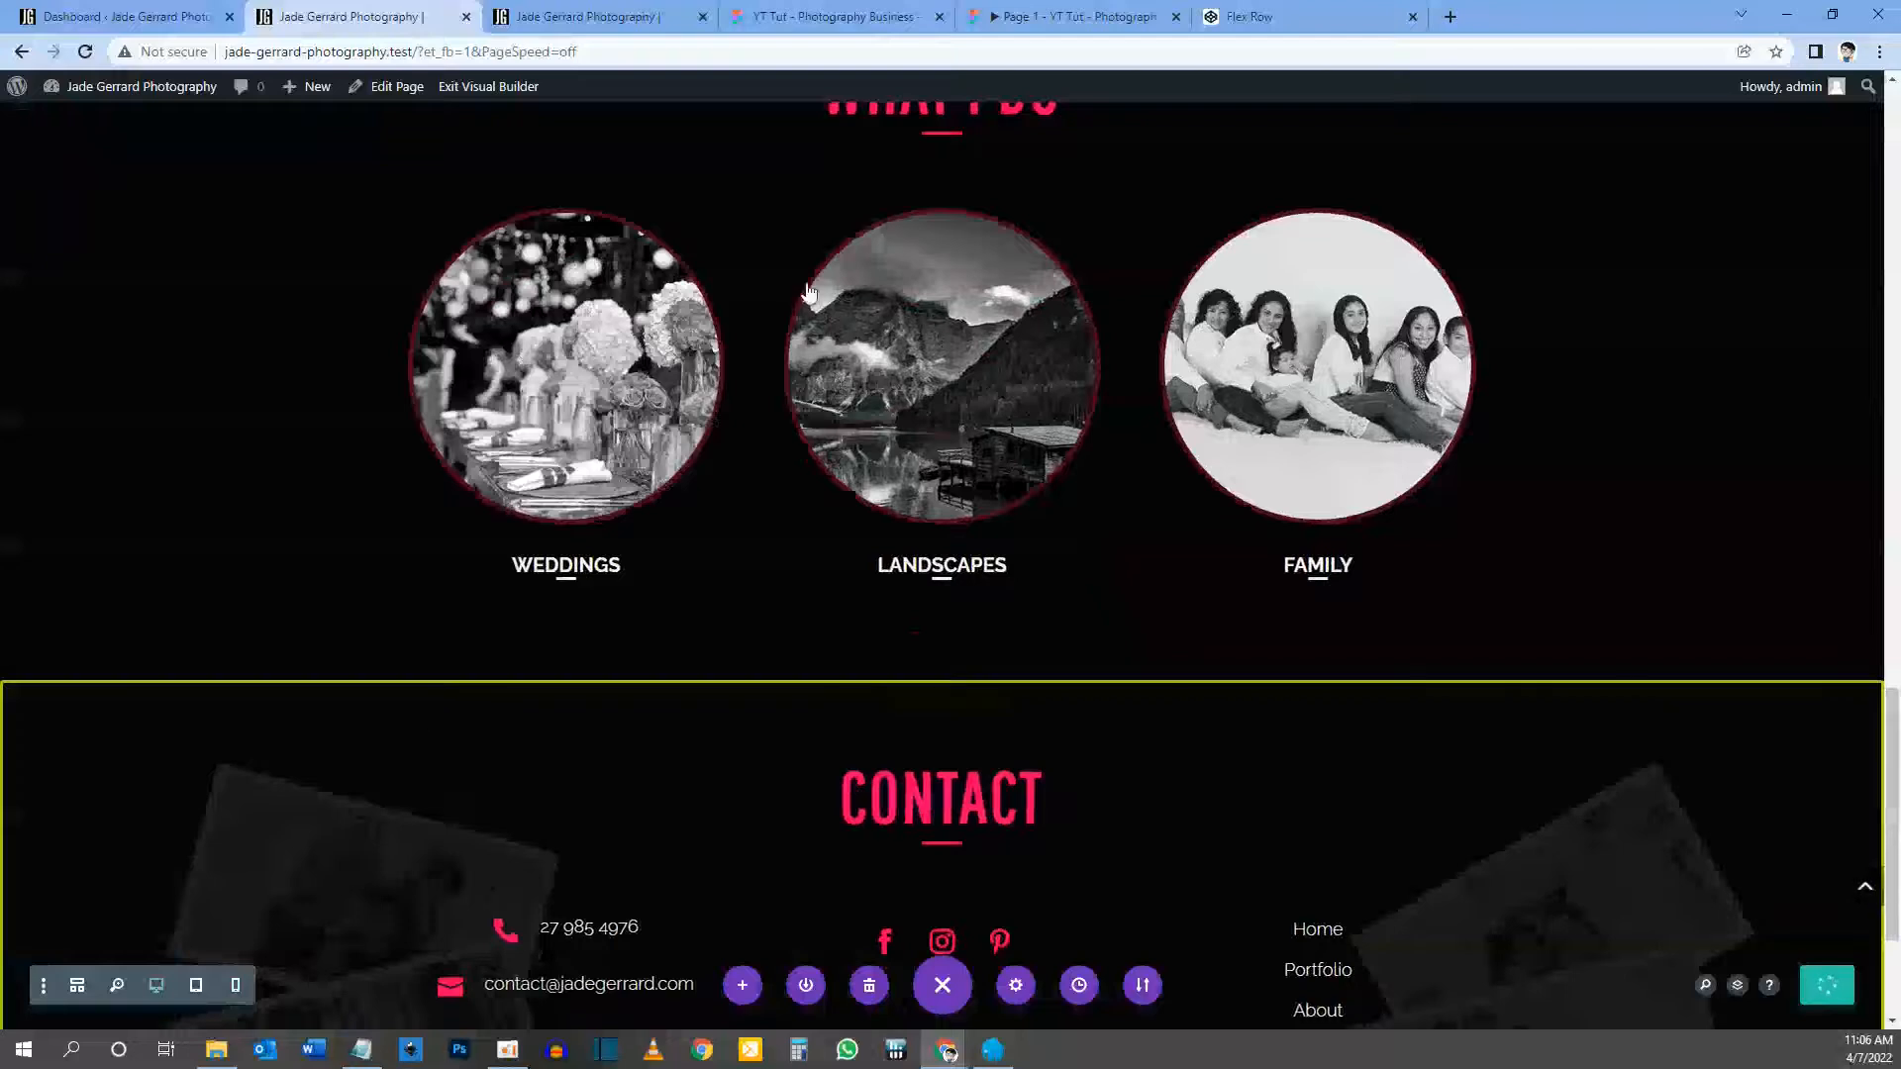
Step: Reload the live homepage, scroll to the WHAT I DO section and test how the landscape image behaves when opened
click(590, 18)
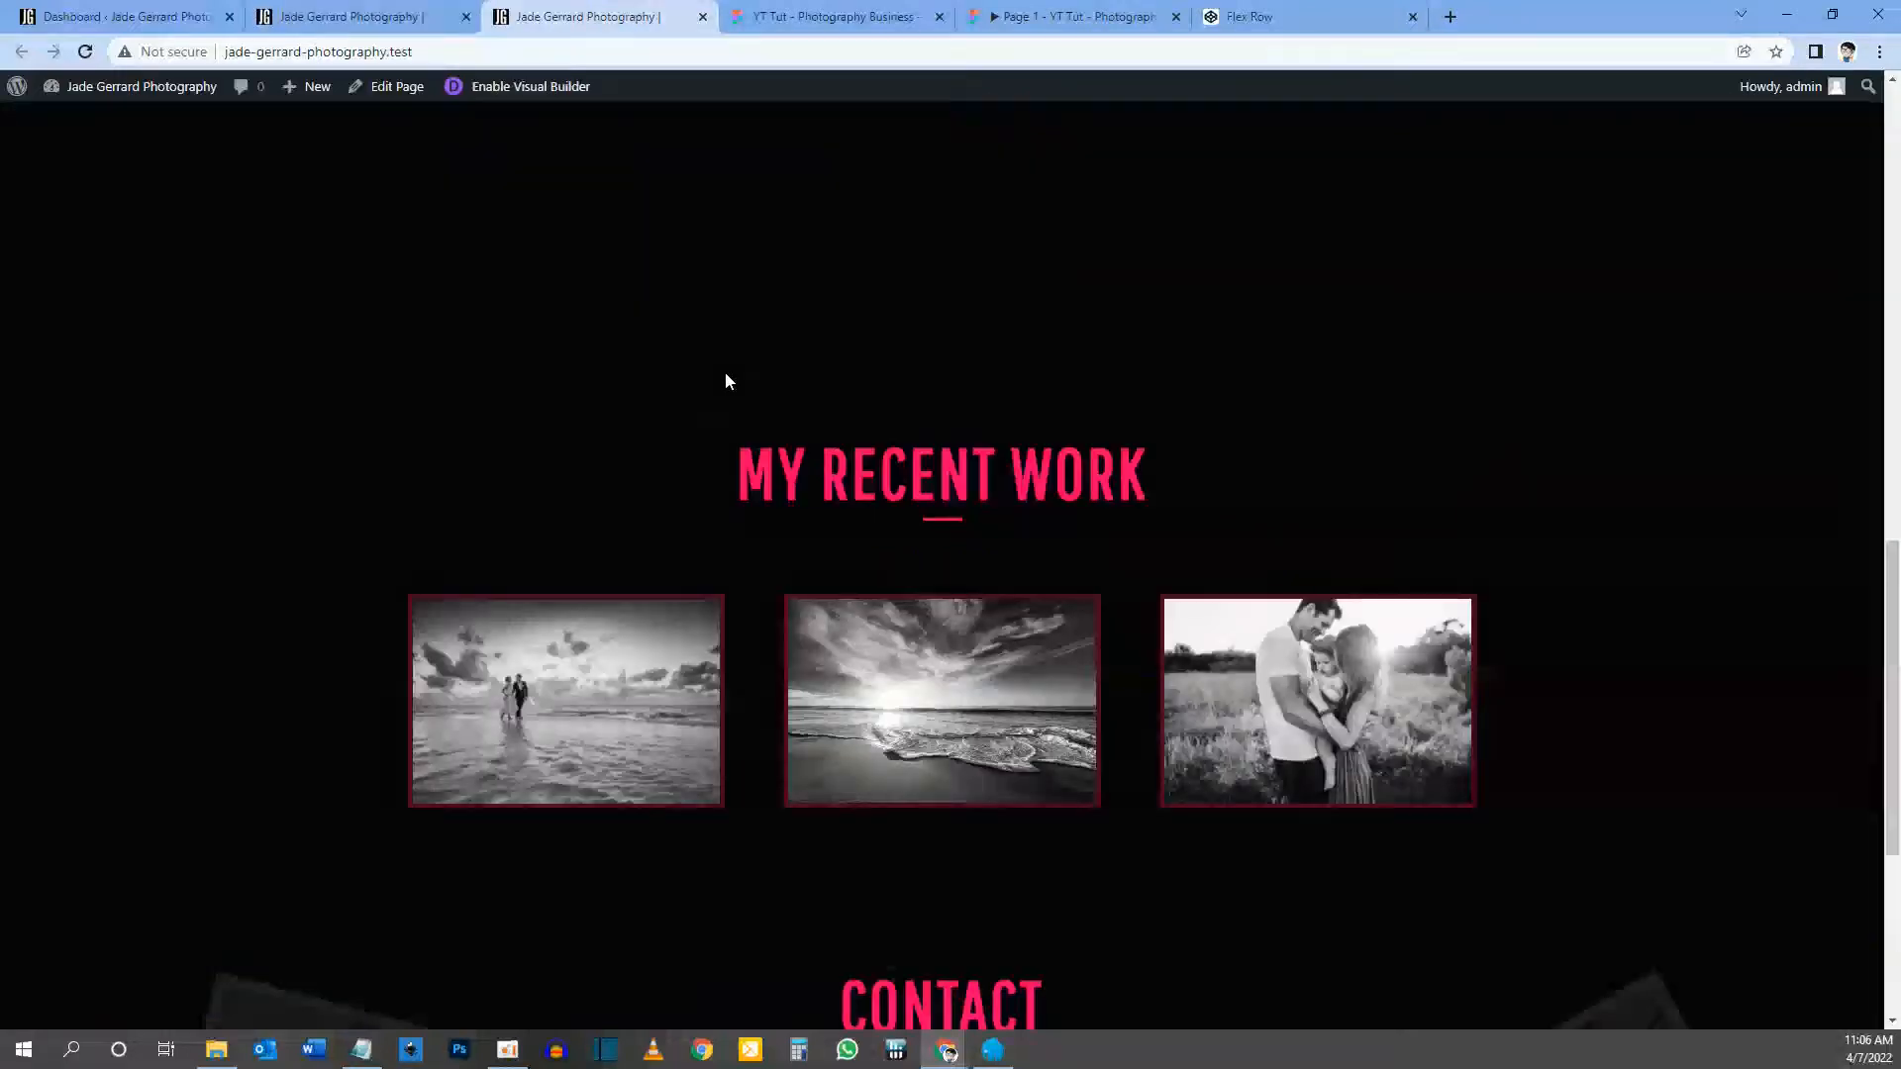
key(F5)
scroll(832, 385, down, 1)
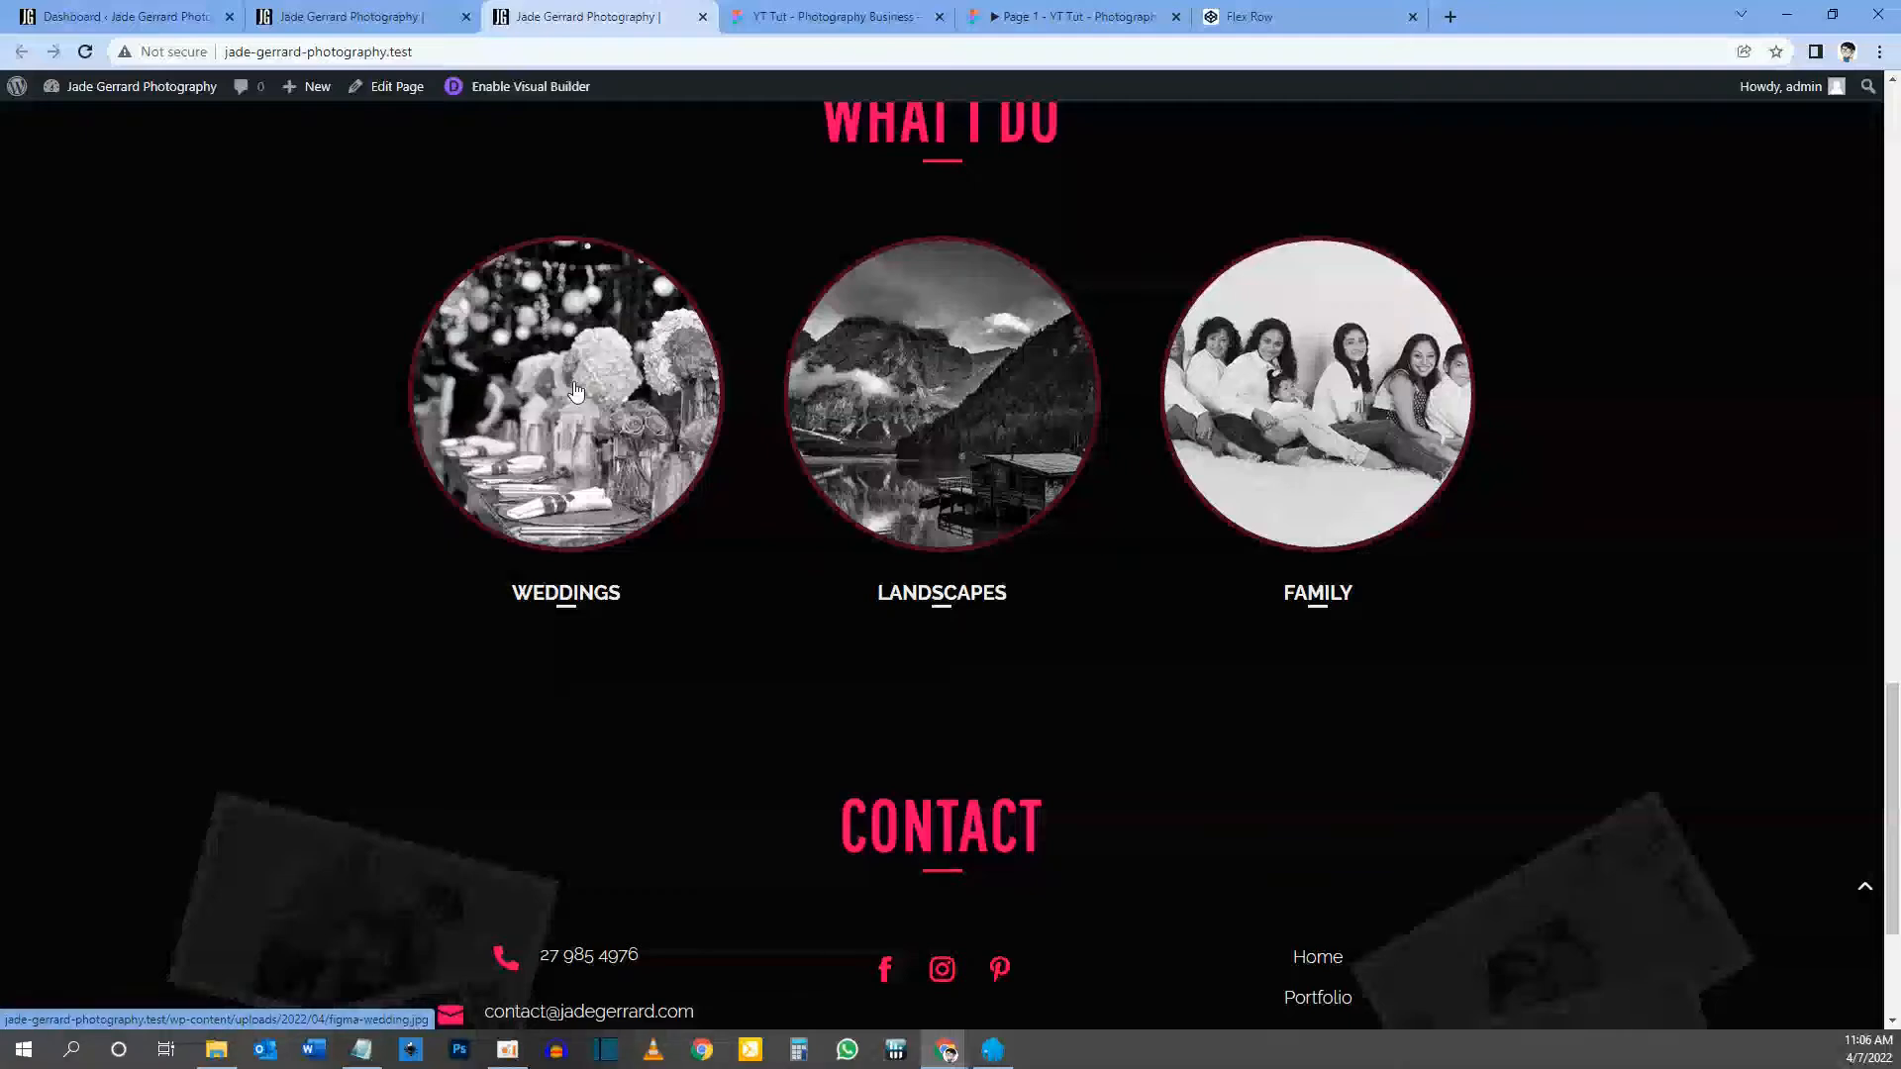
click(936, 382)
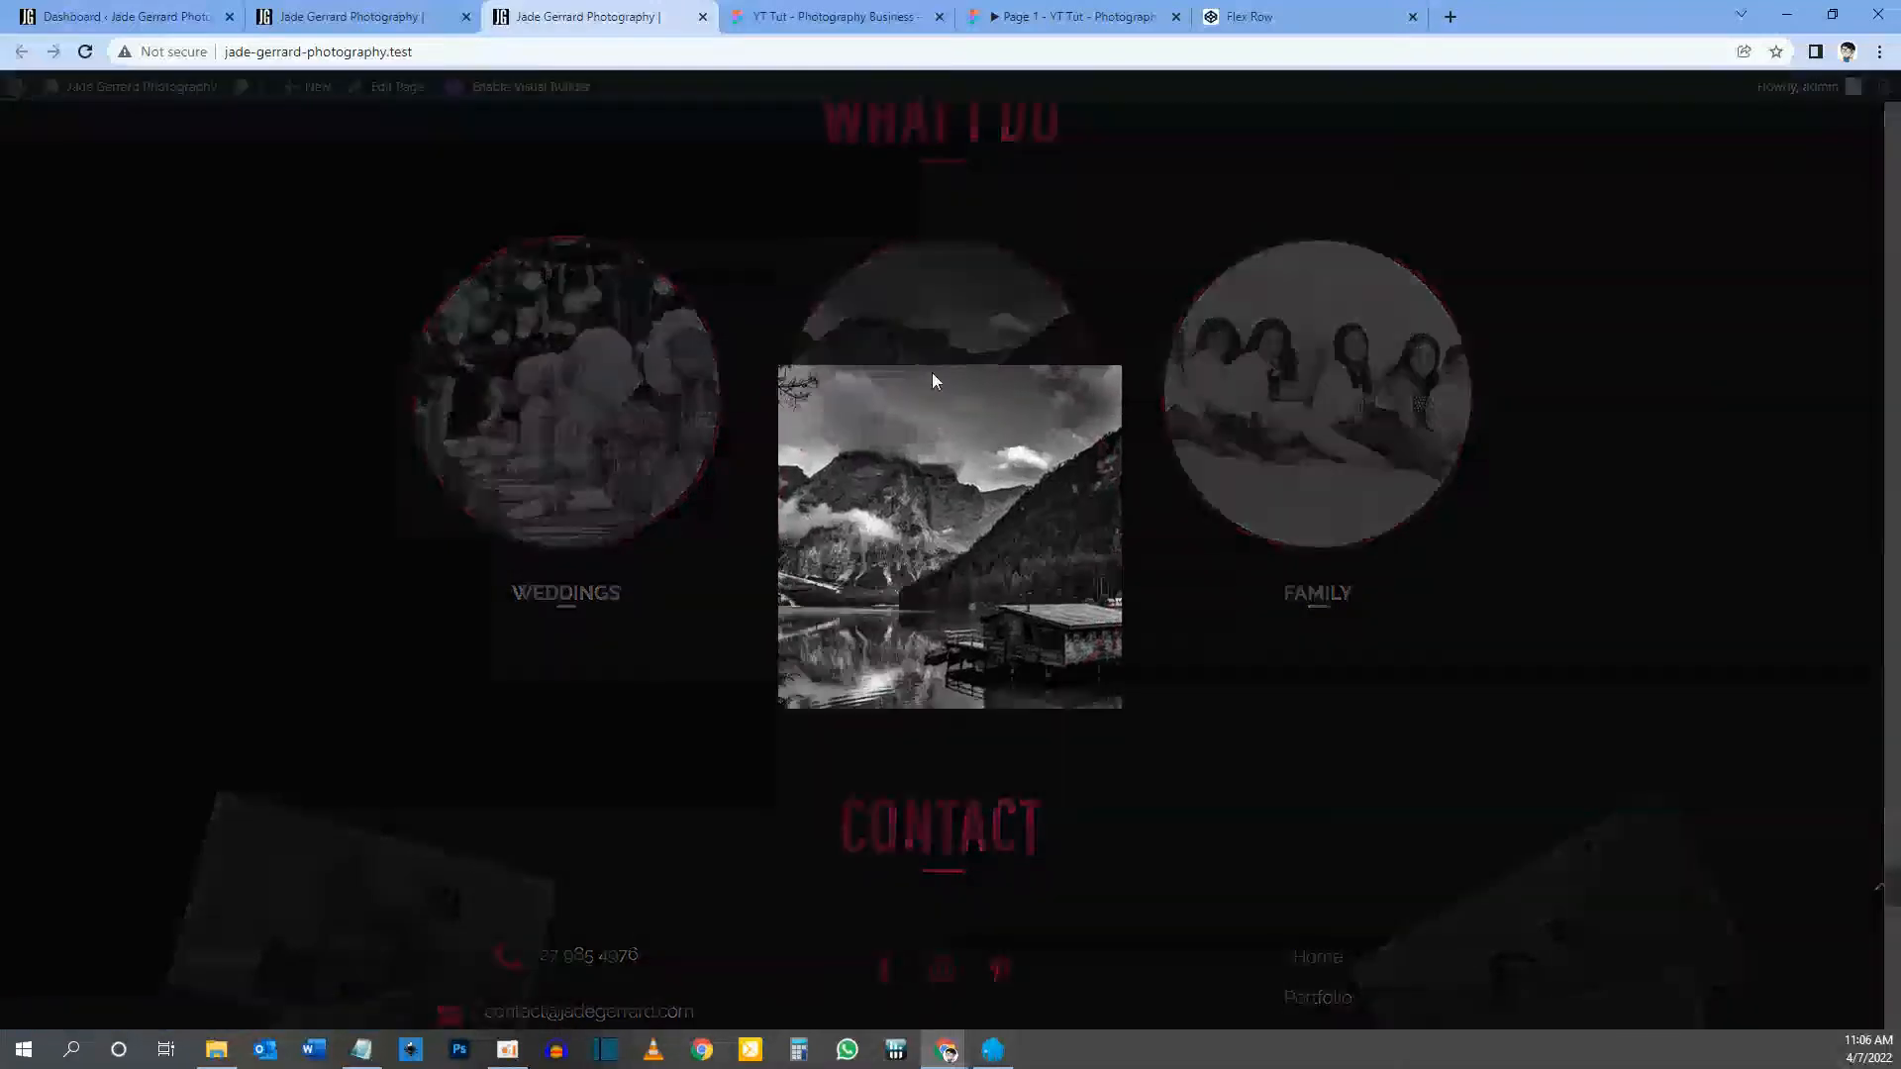
click(1102, 351)
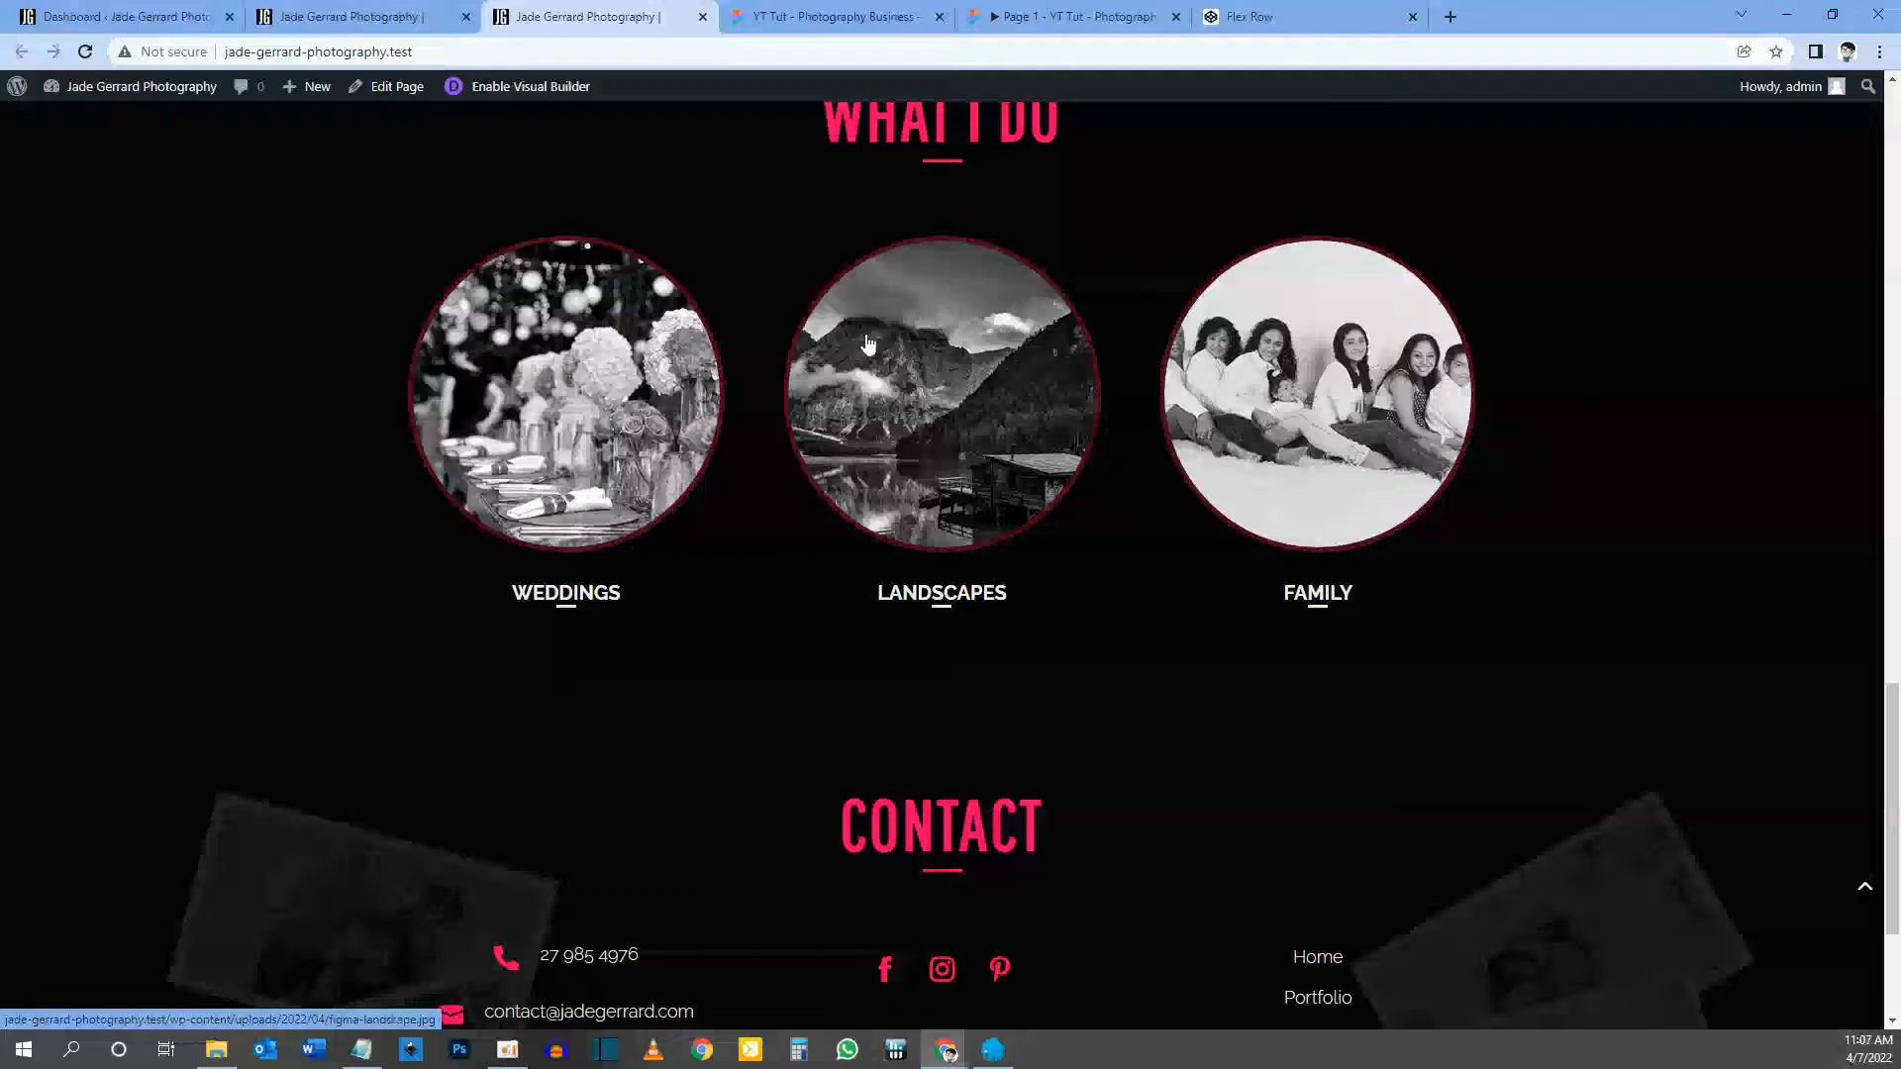
Step: Back in the page builder, turn off Open in Lightbox in the Weddings image's link settings
click(340, 8)
key(ctrl+s)
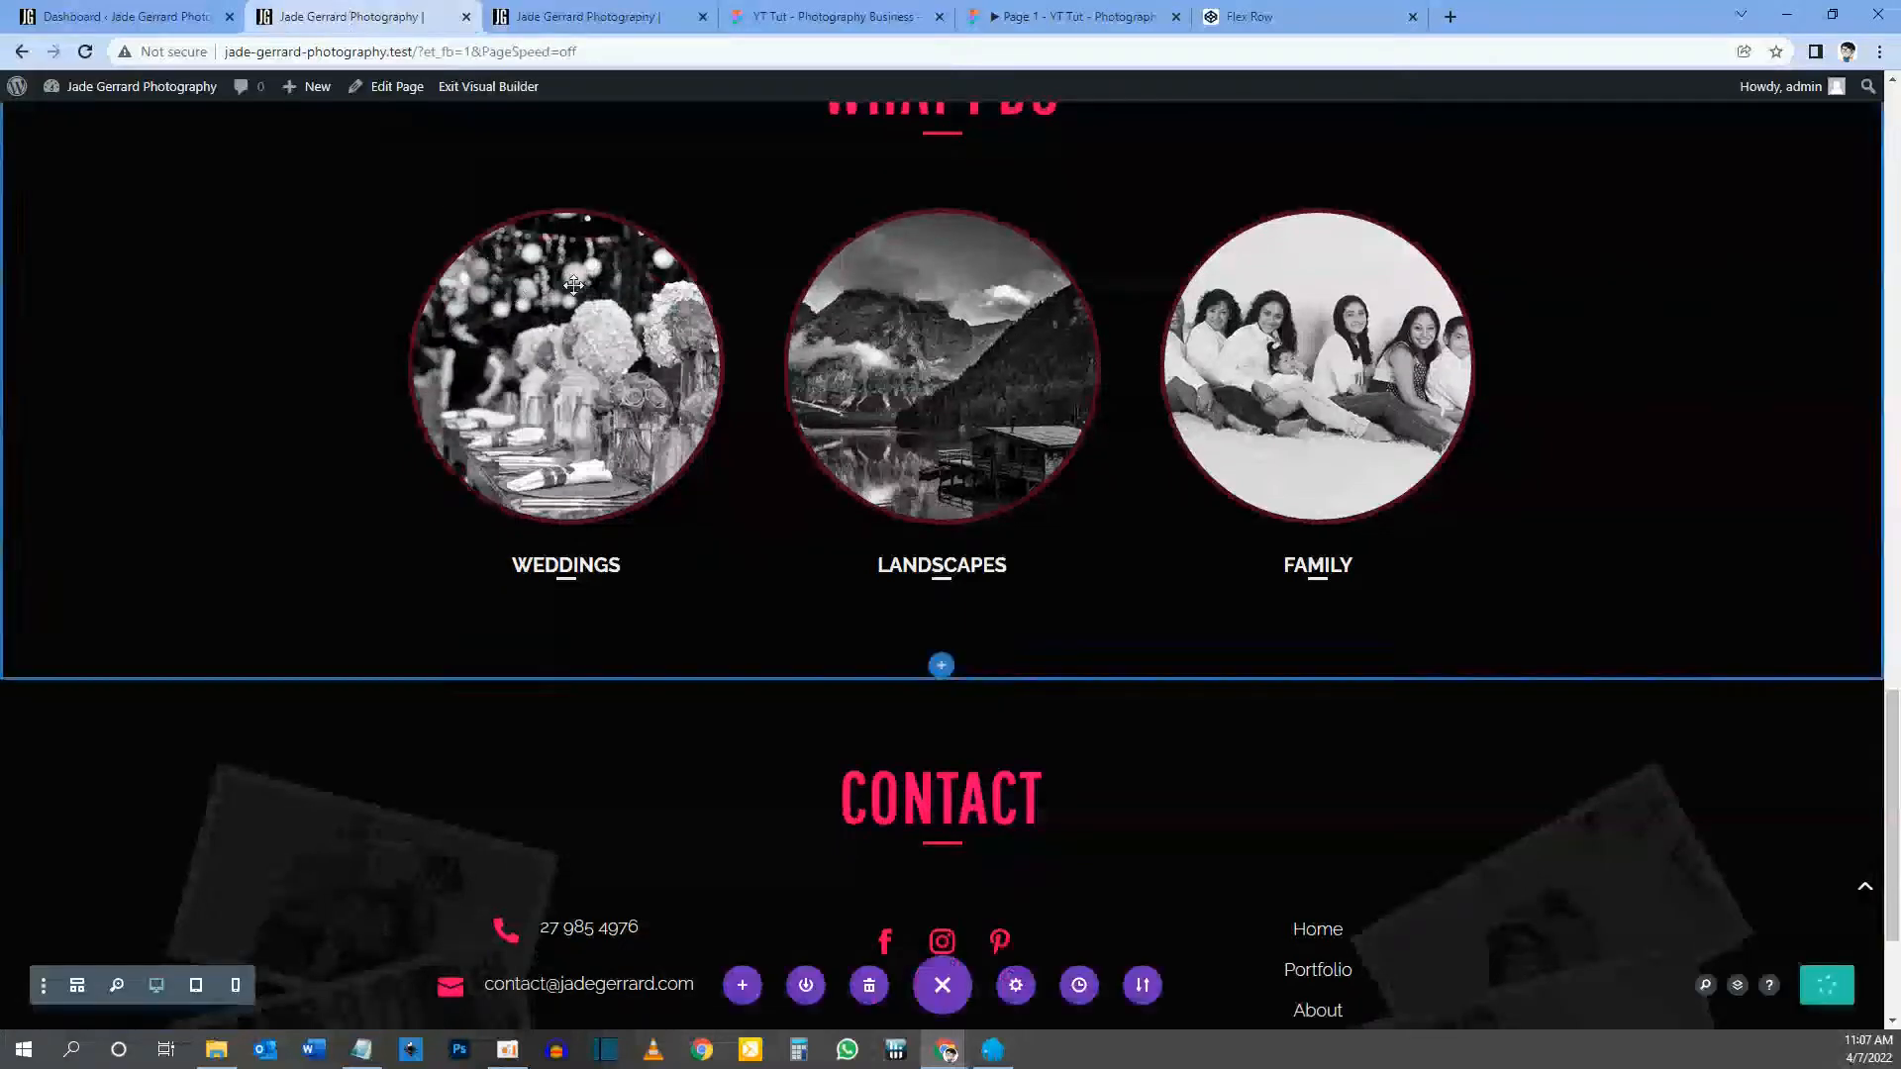
mouse_move(581, 323)
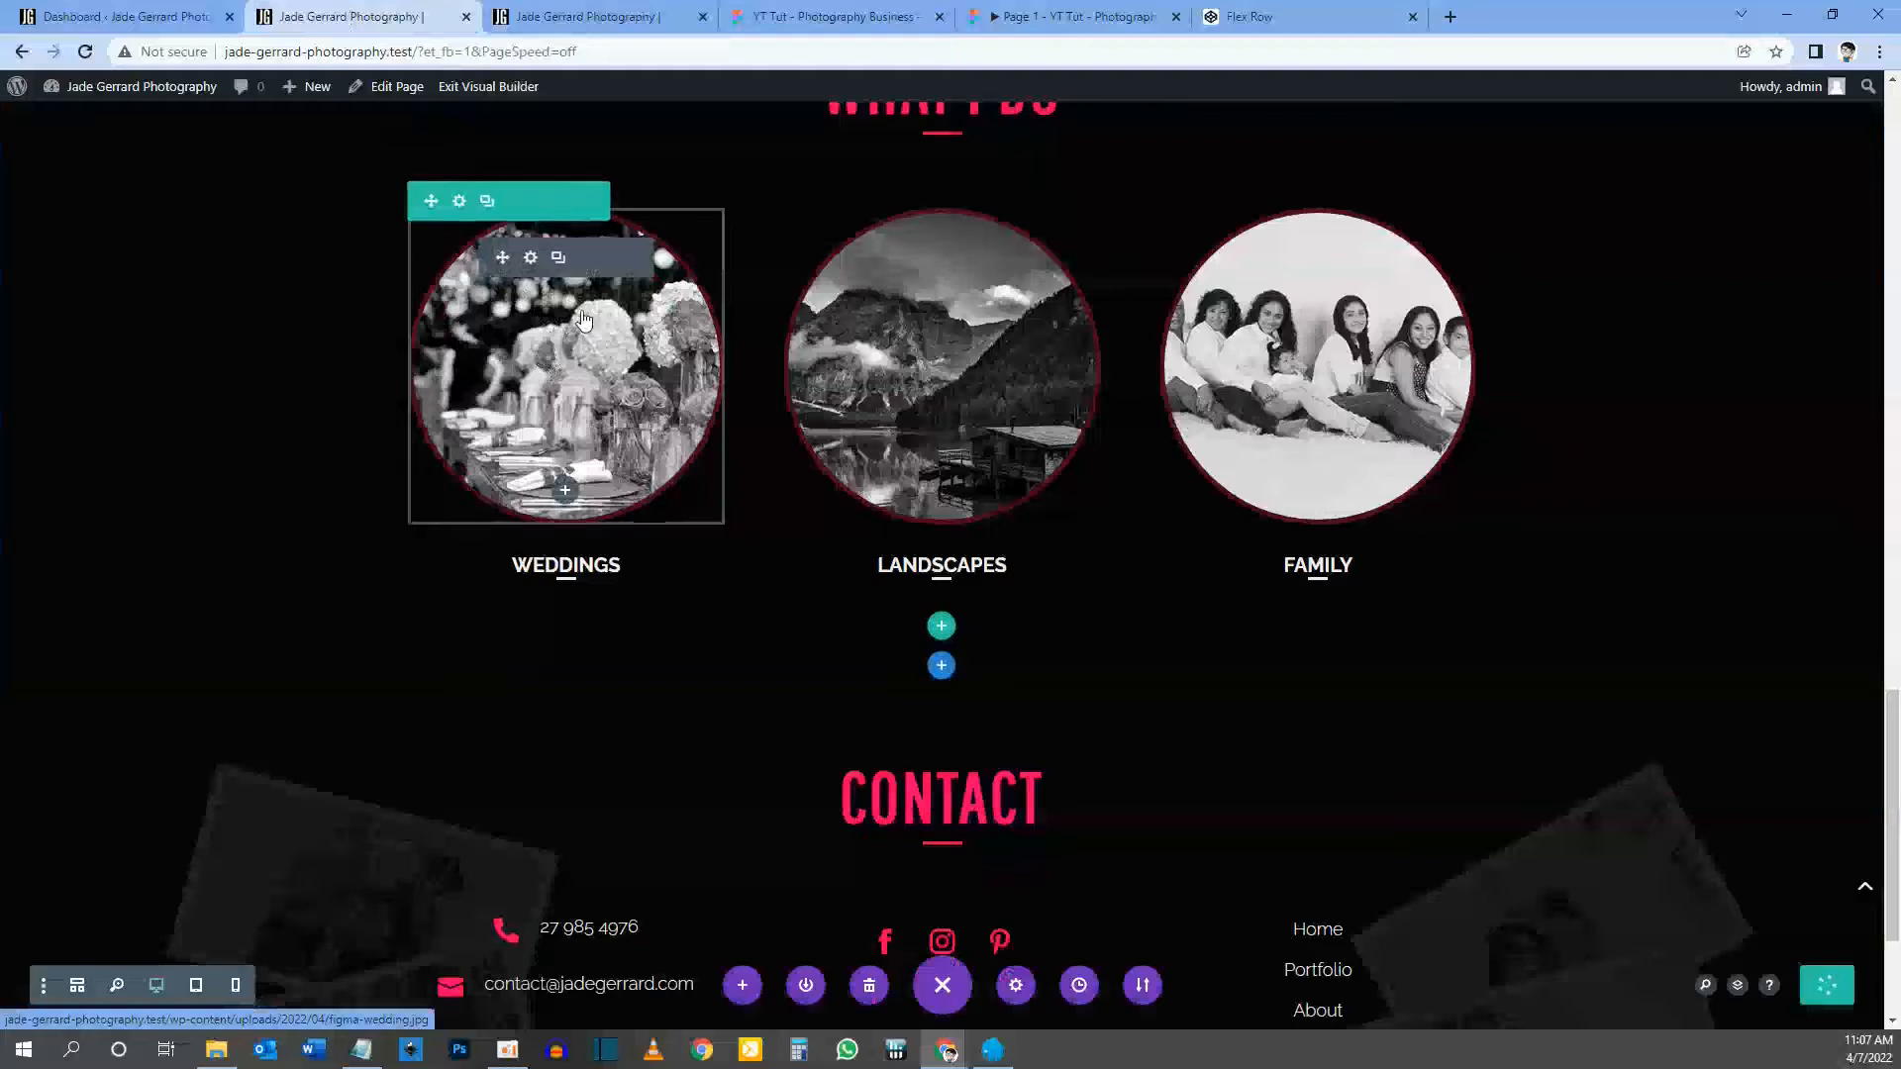
click(530, 259)
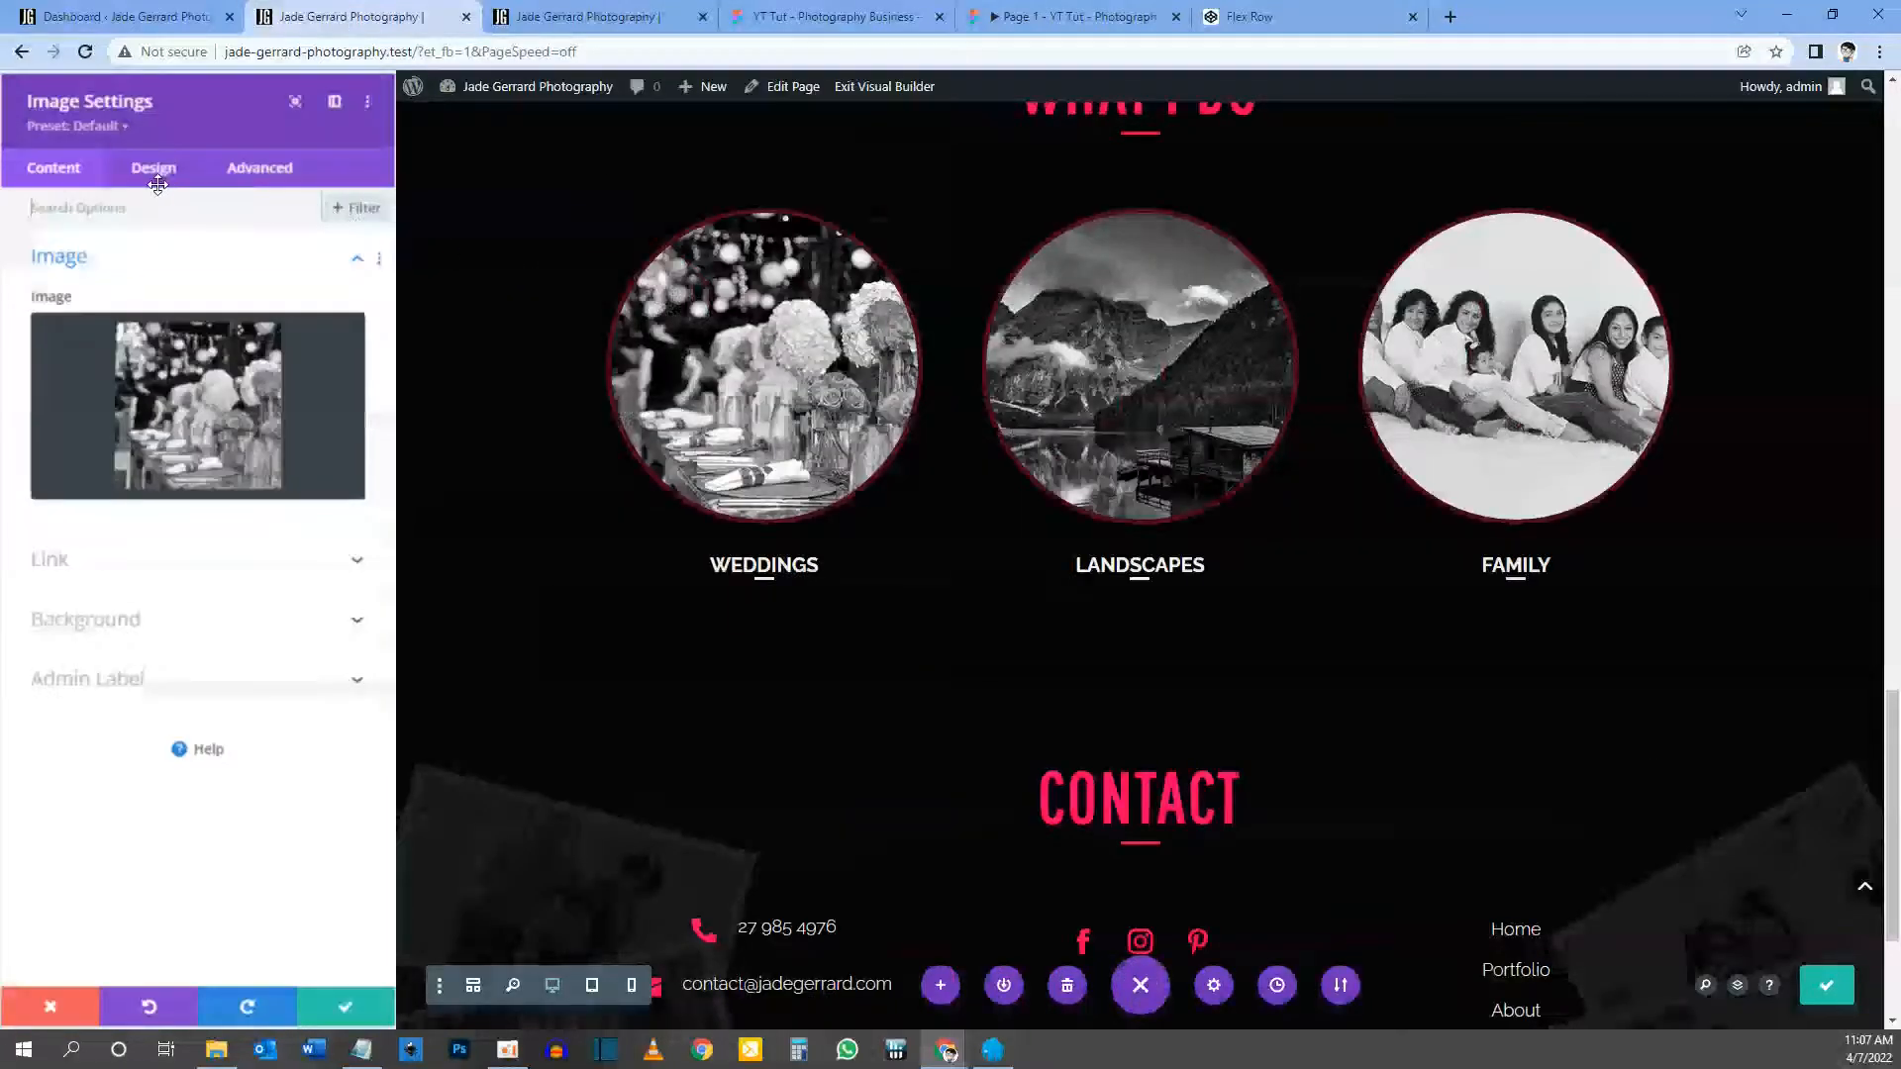
click(66, 560)
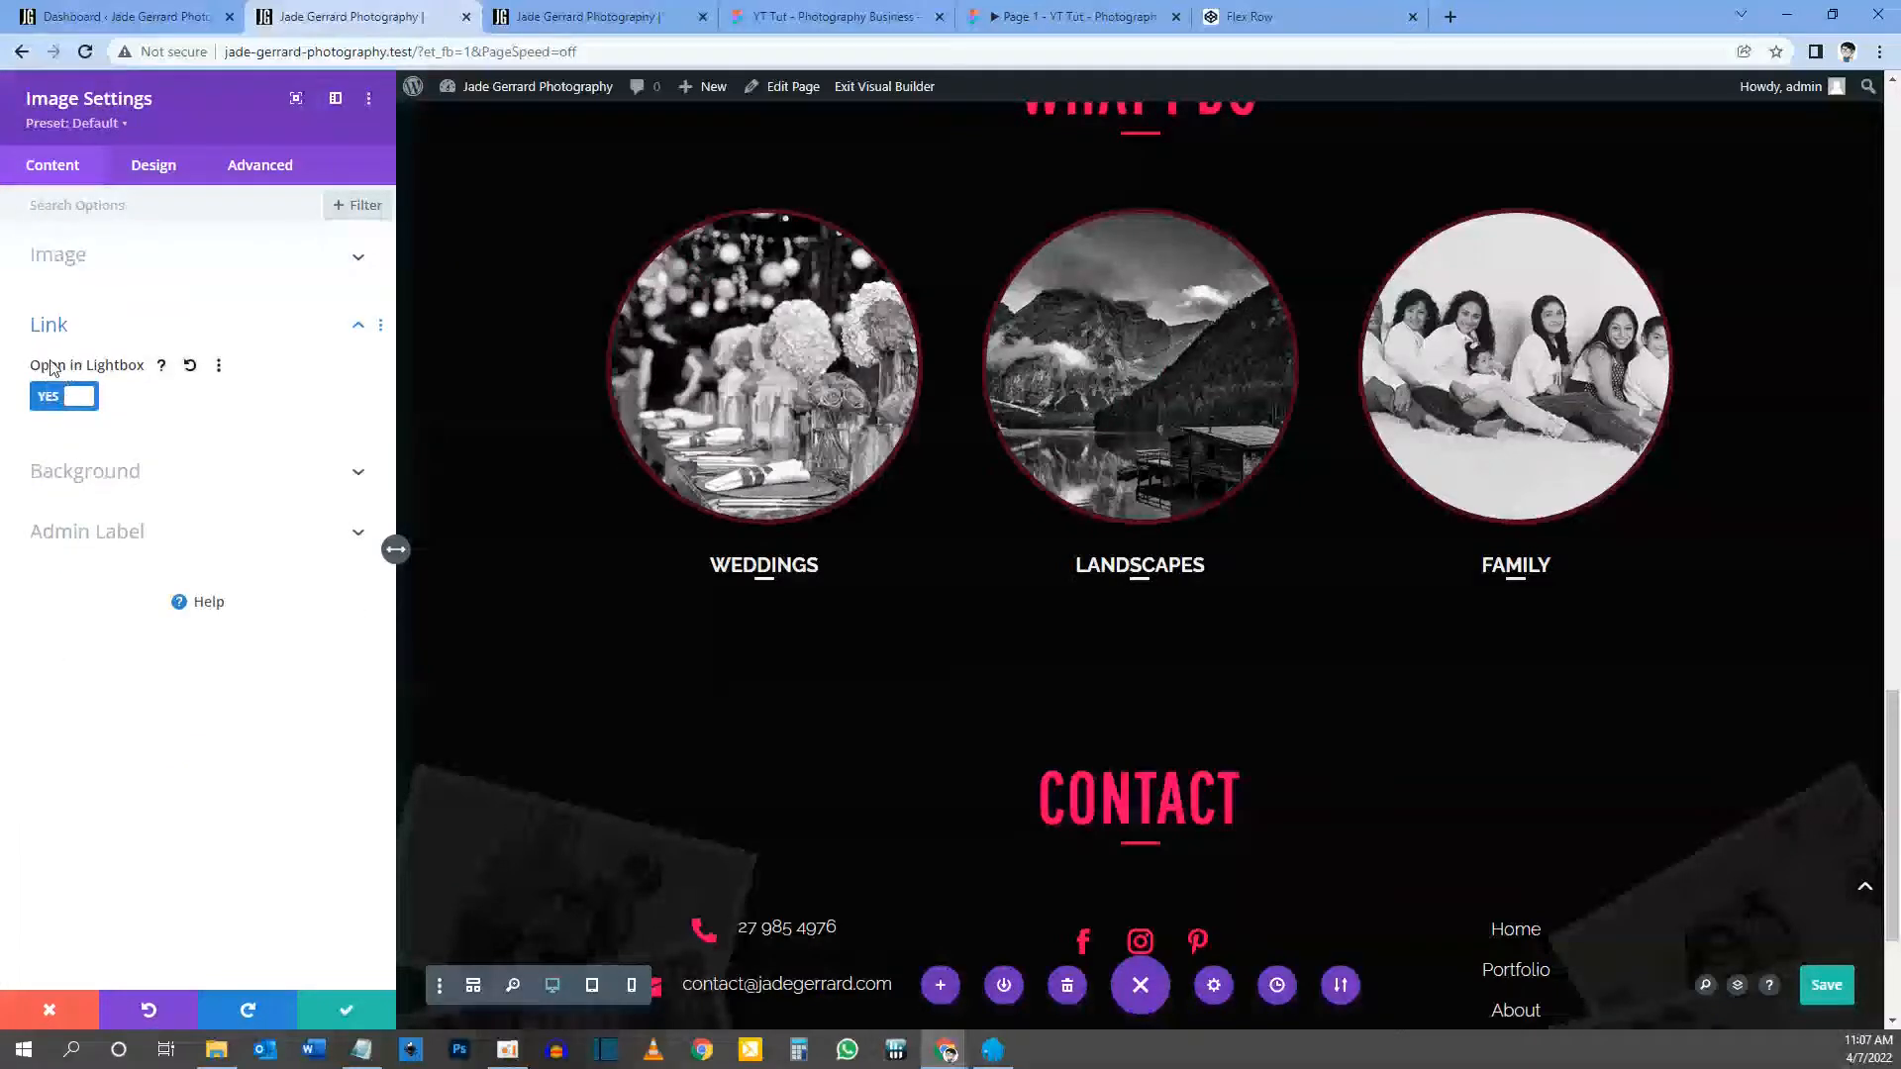
click(90, 396)
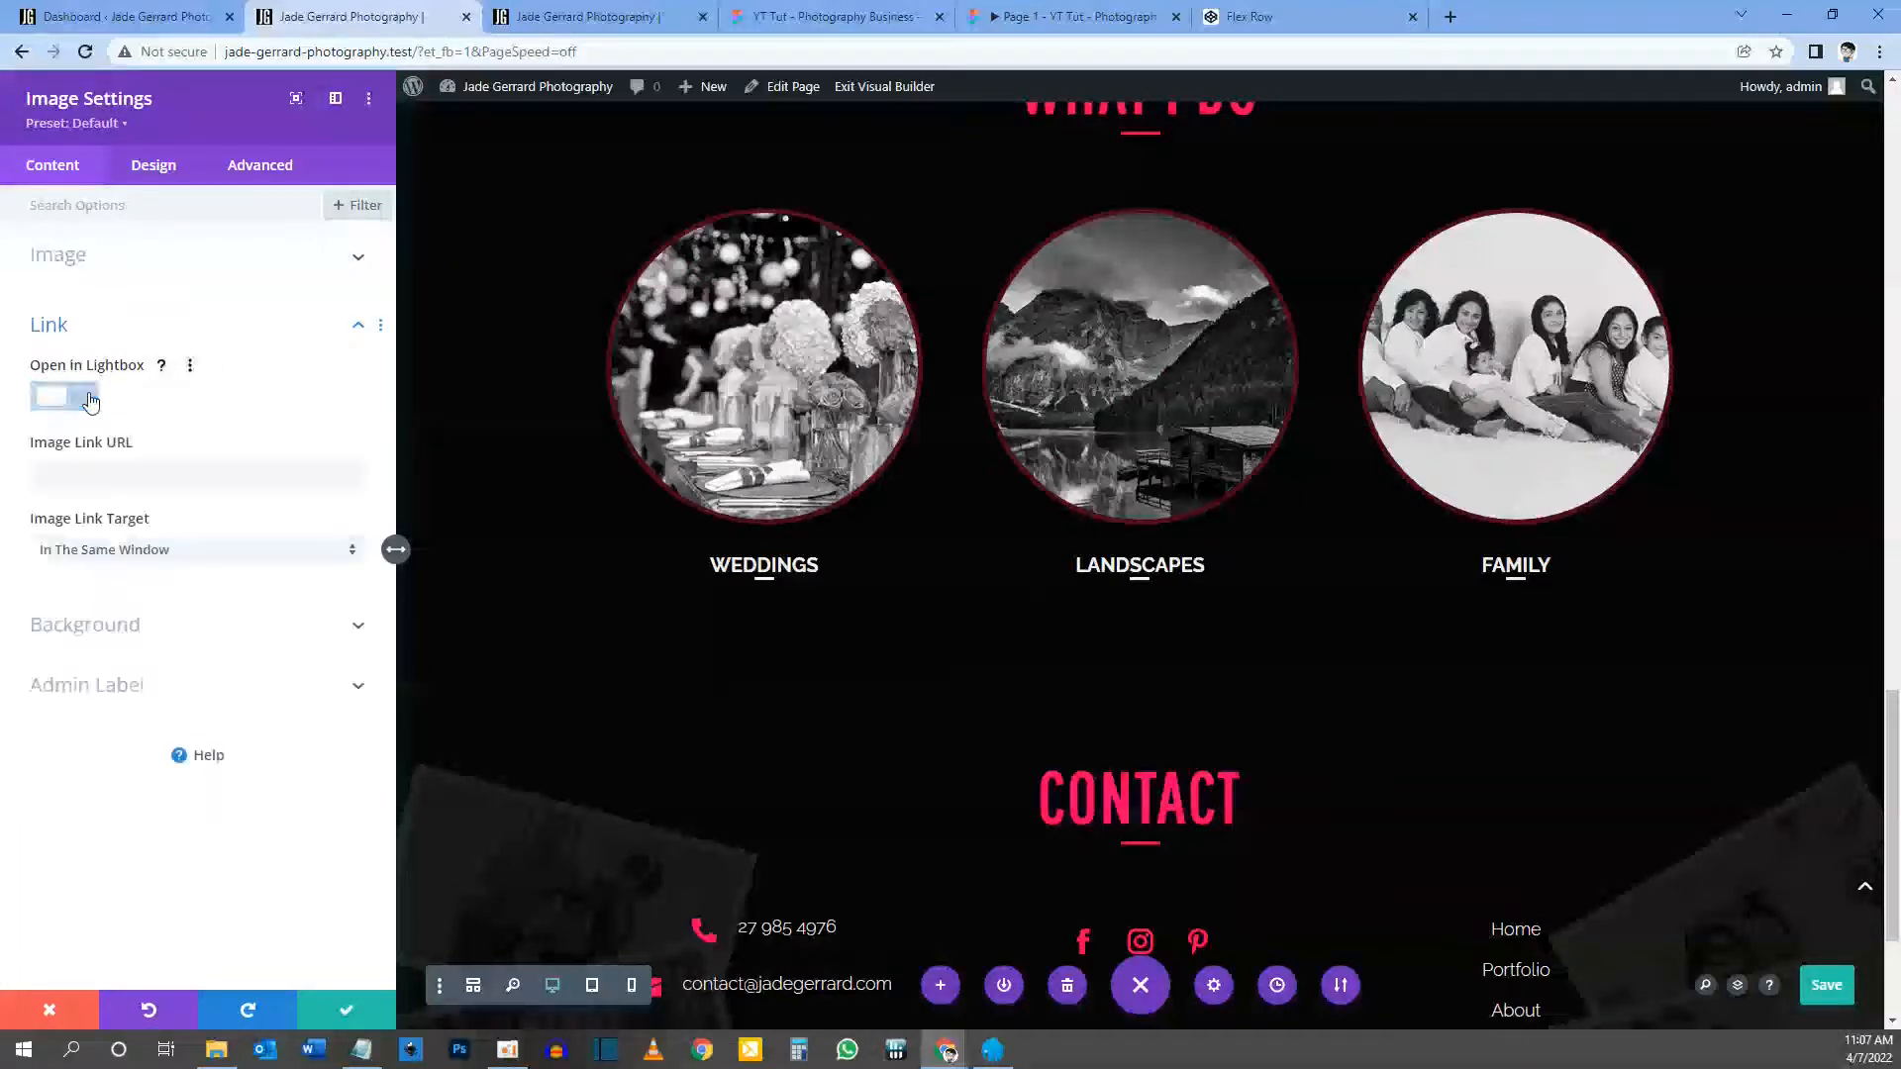
right_click(60, 330)
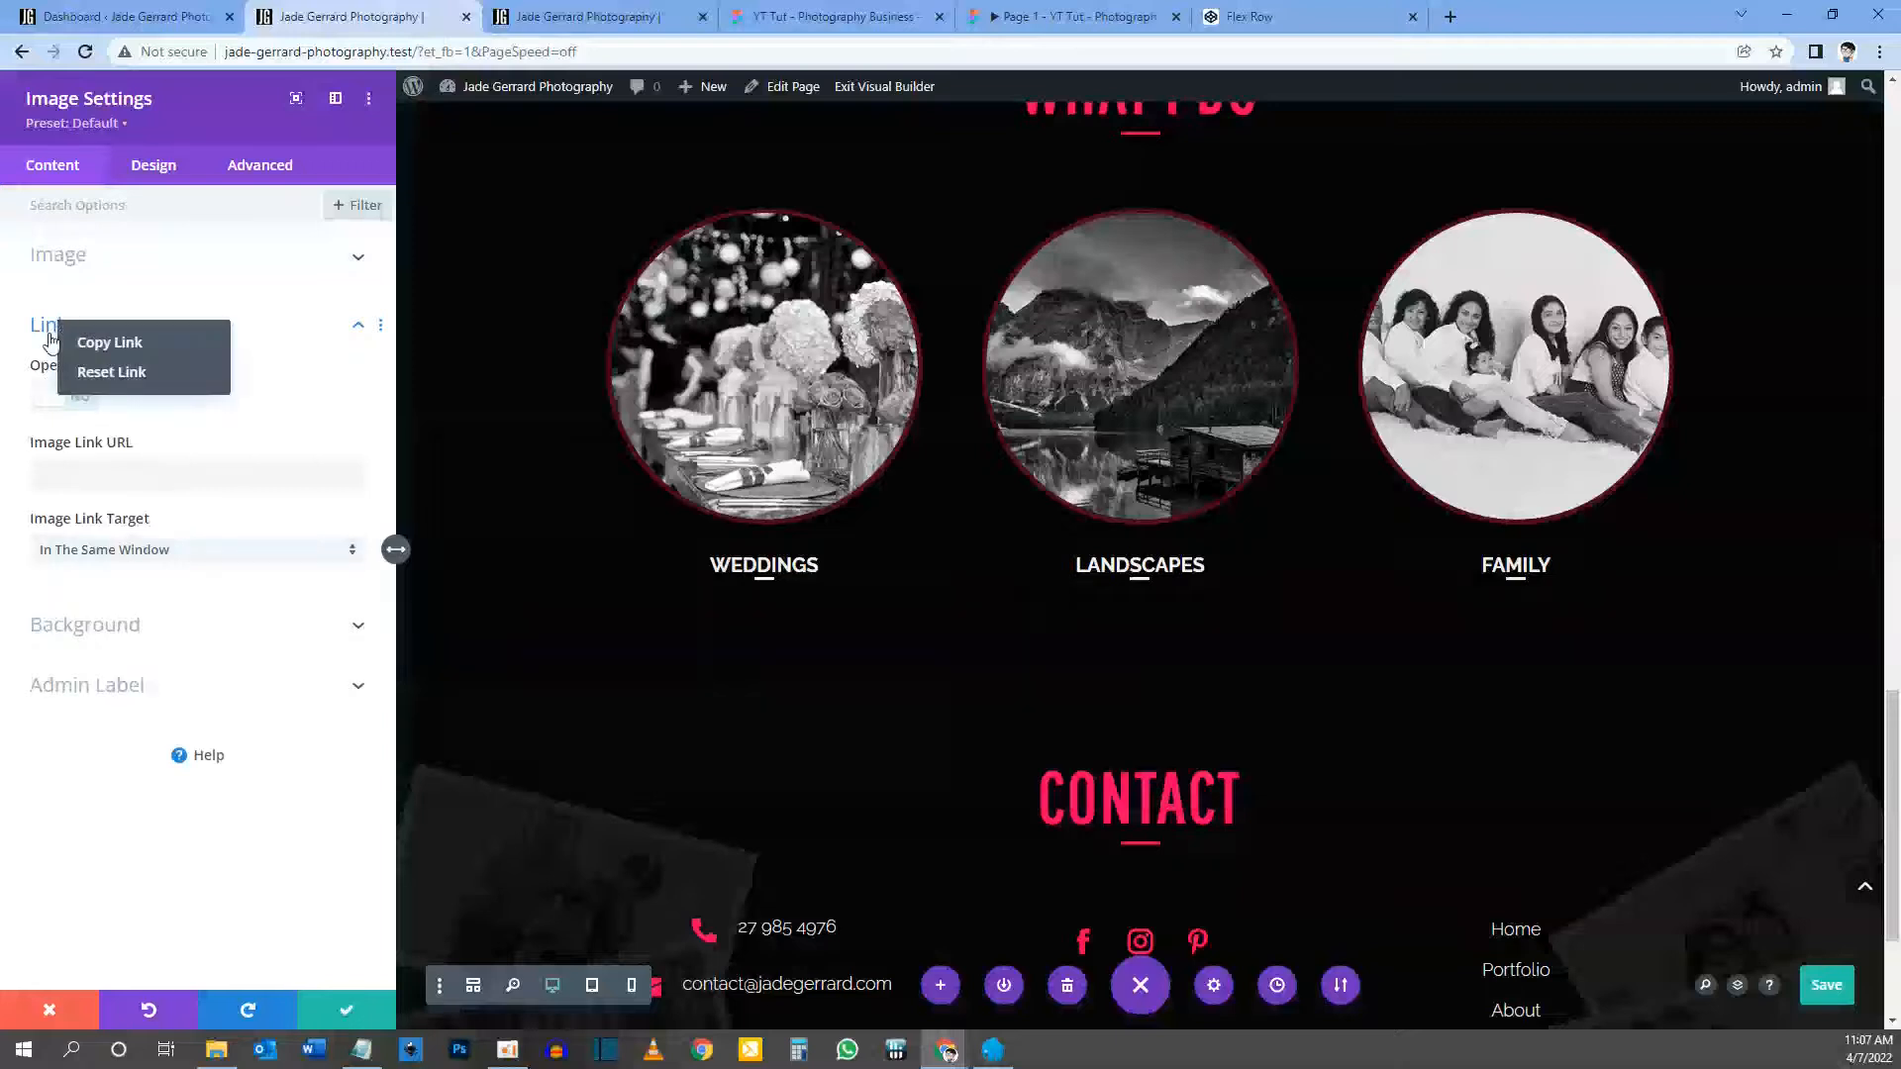
right_click(41, 372)
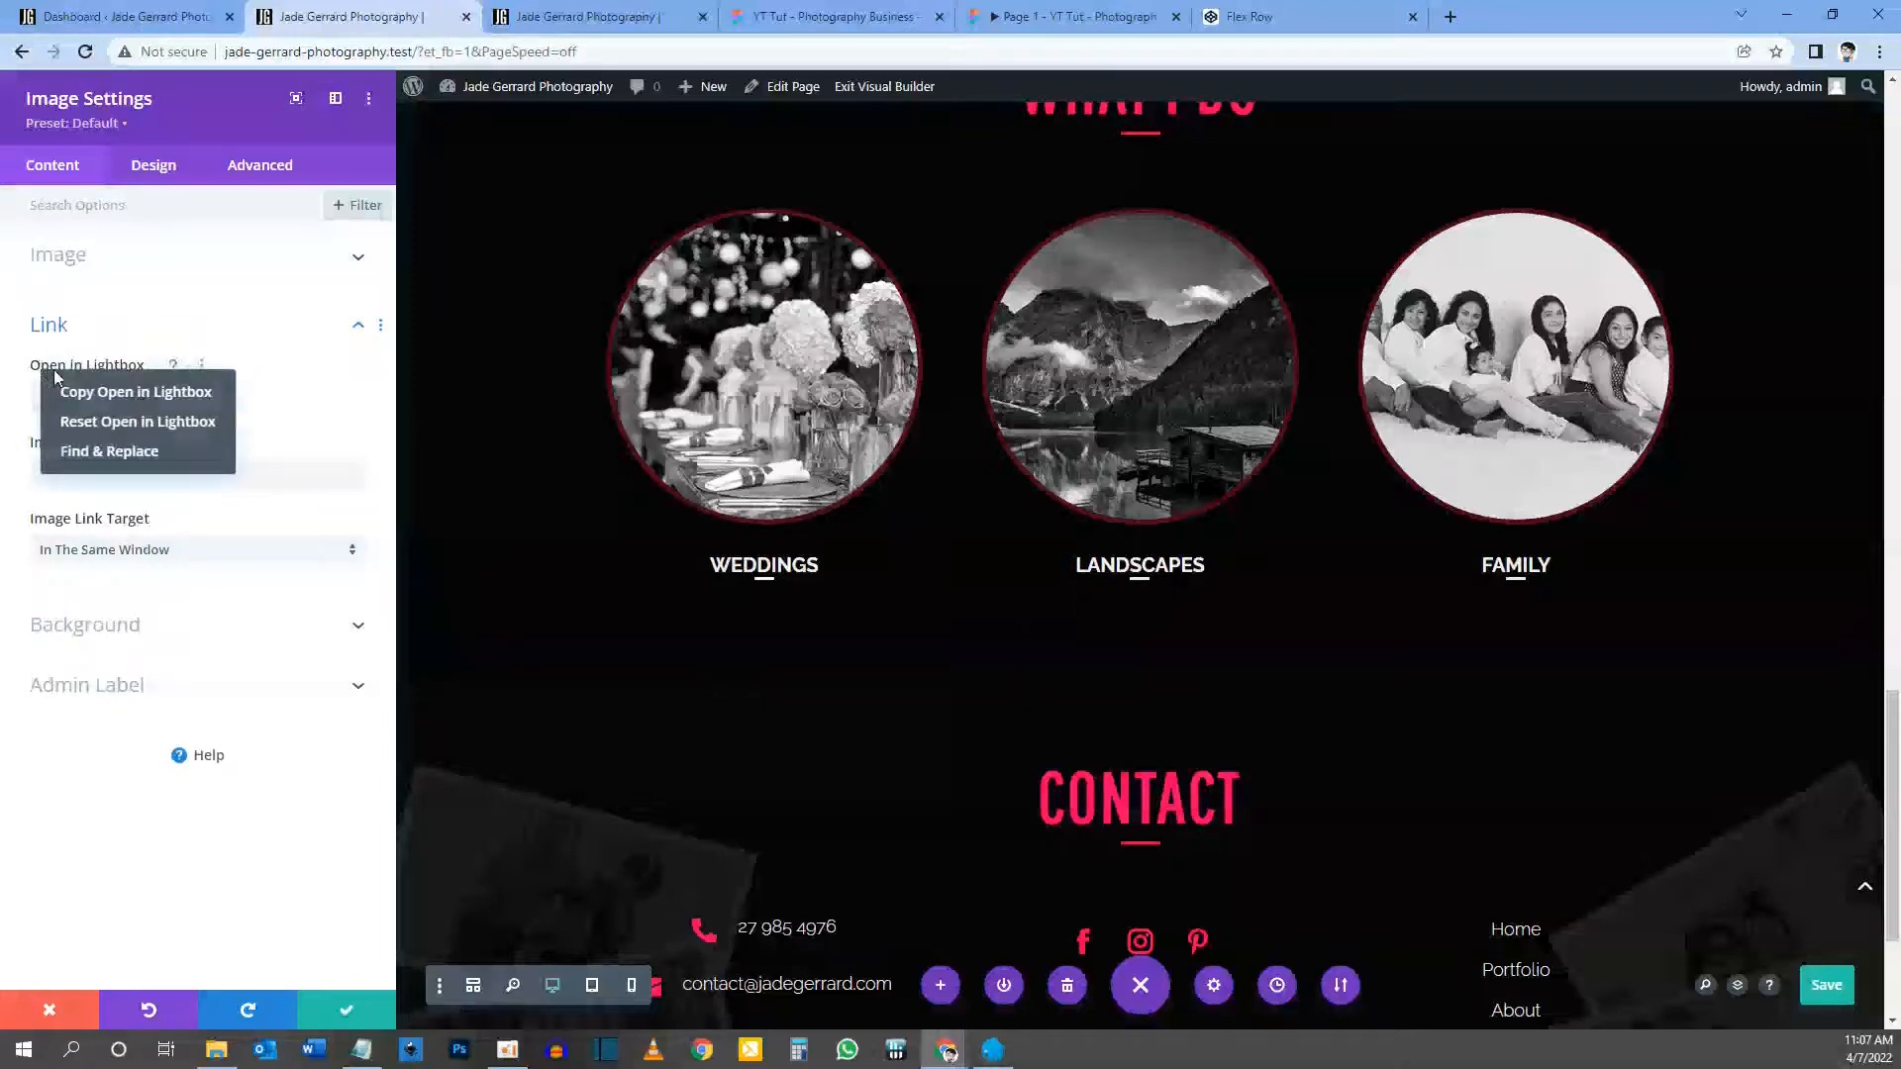
right_click(59, 320)
click(316, 391)
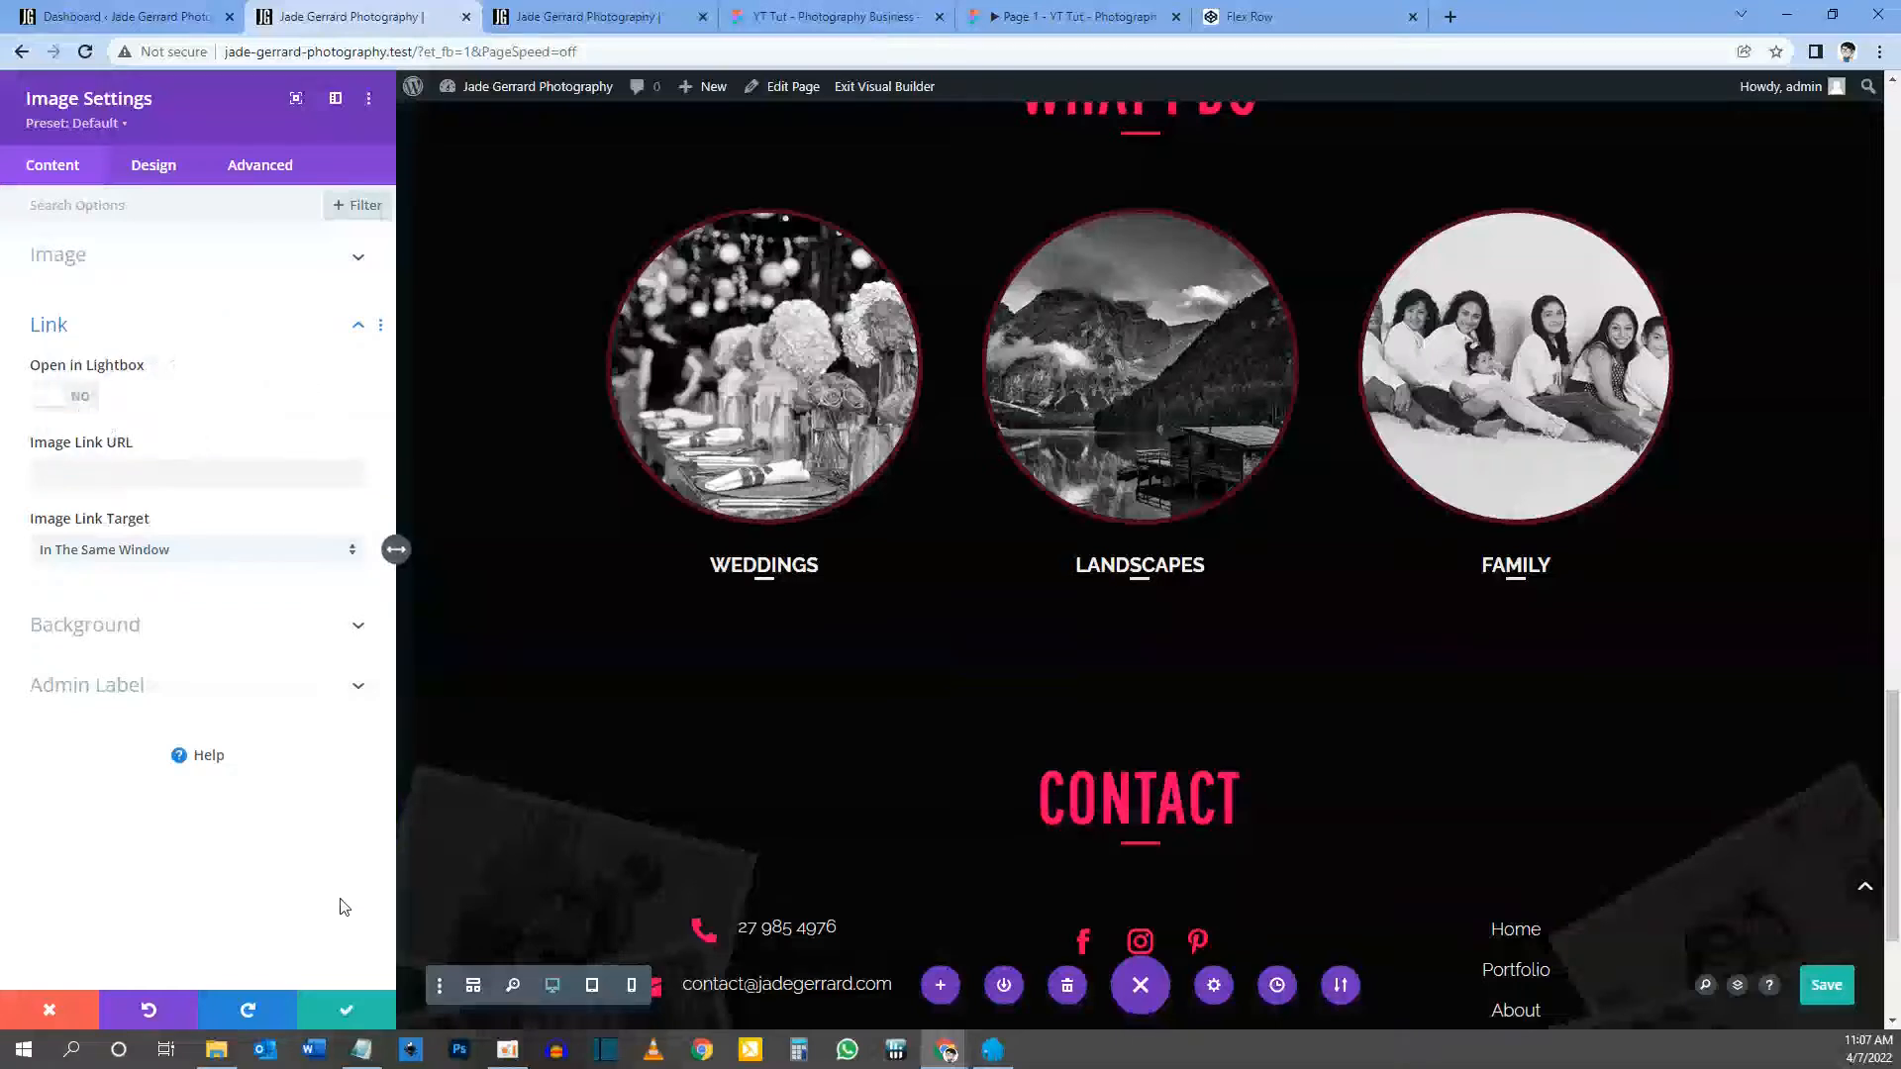
Step: Save the Weddings image settings and save the page
click(345, 1011)
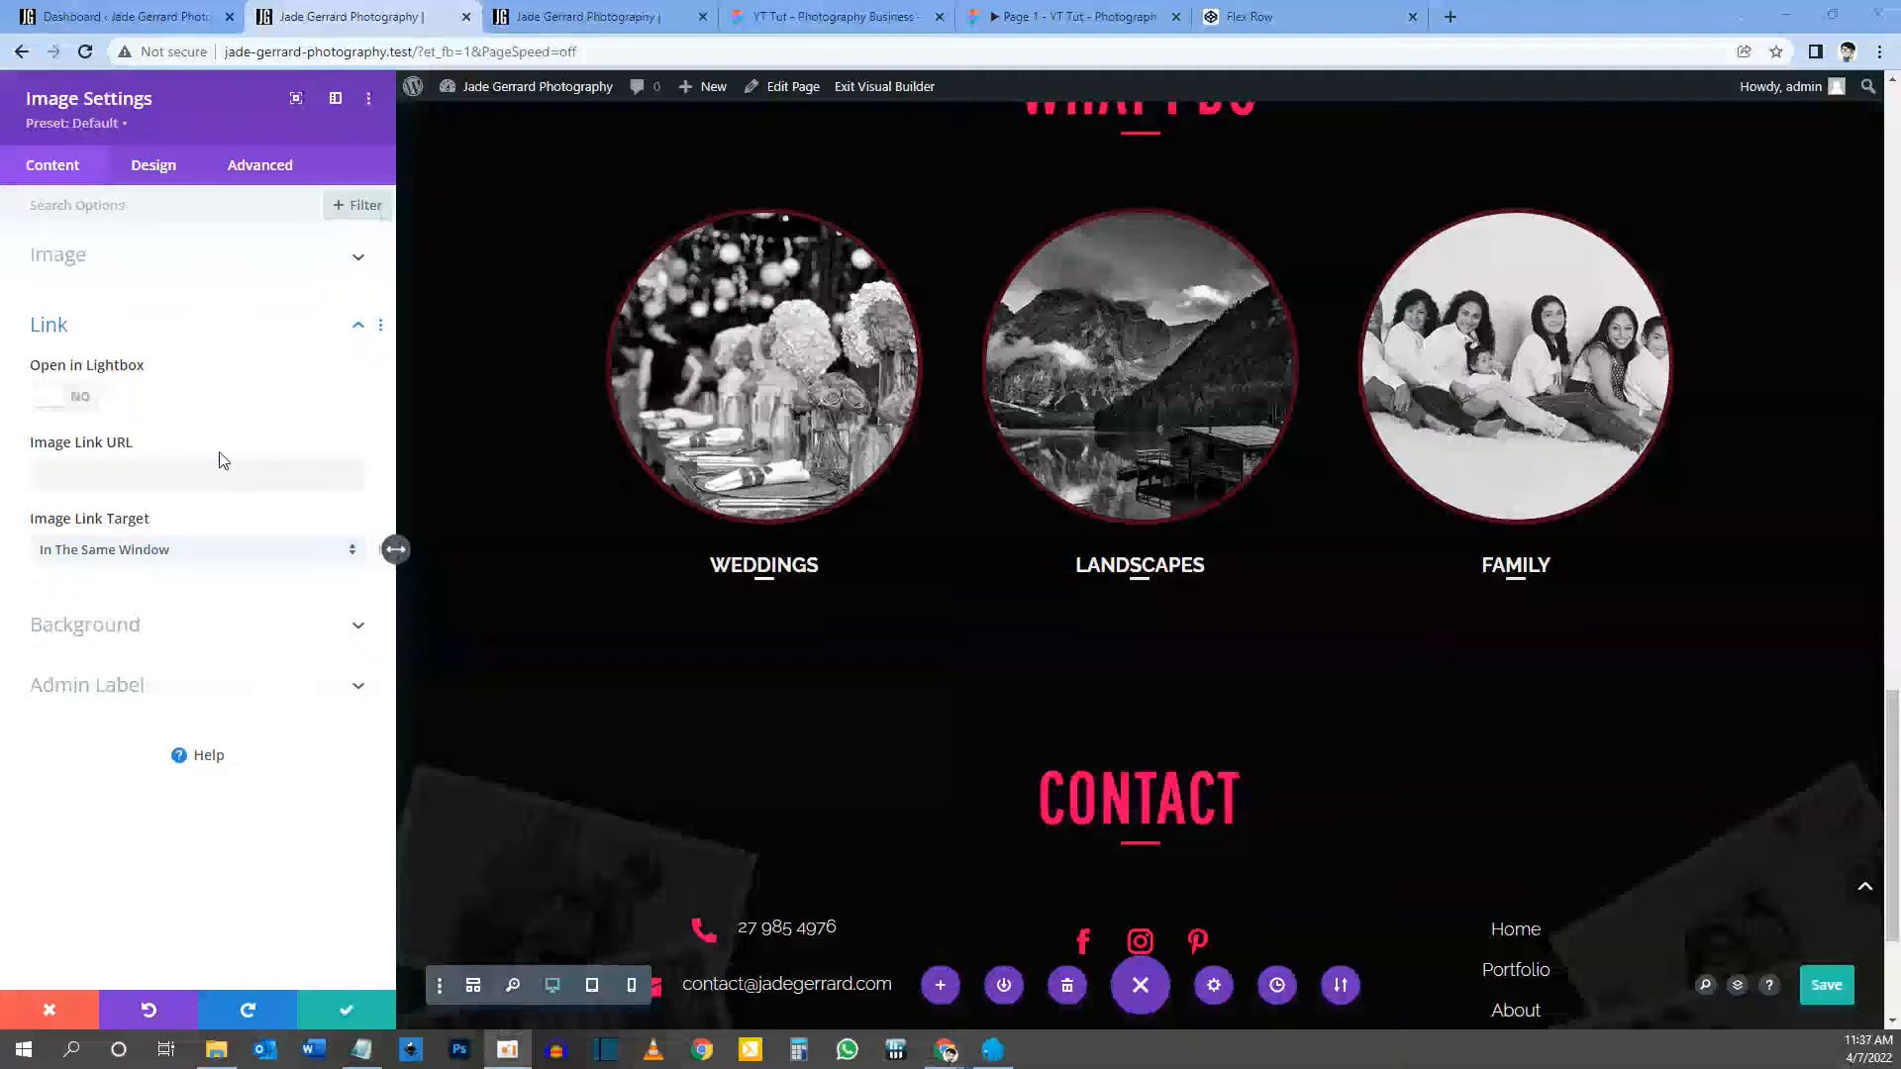
click(348, 1011)
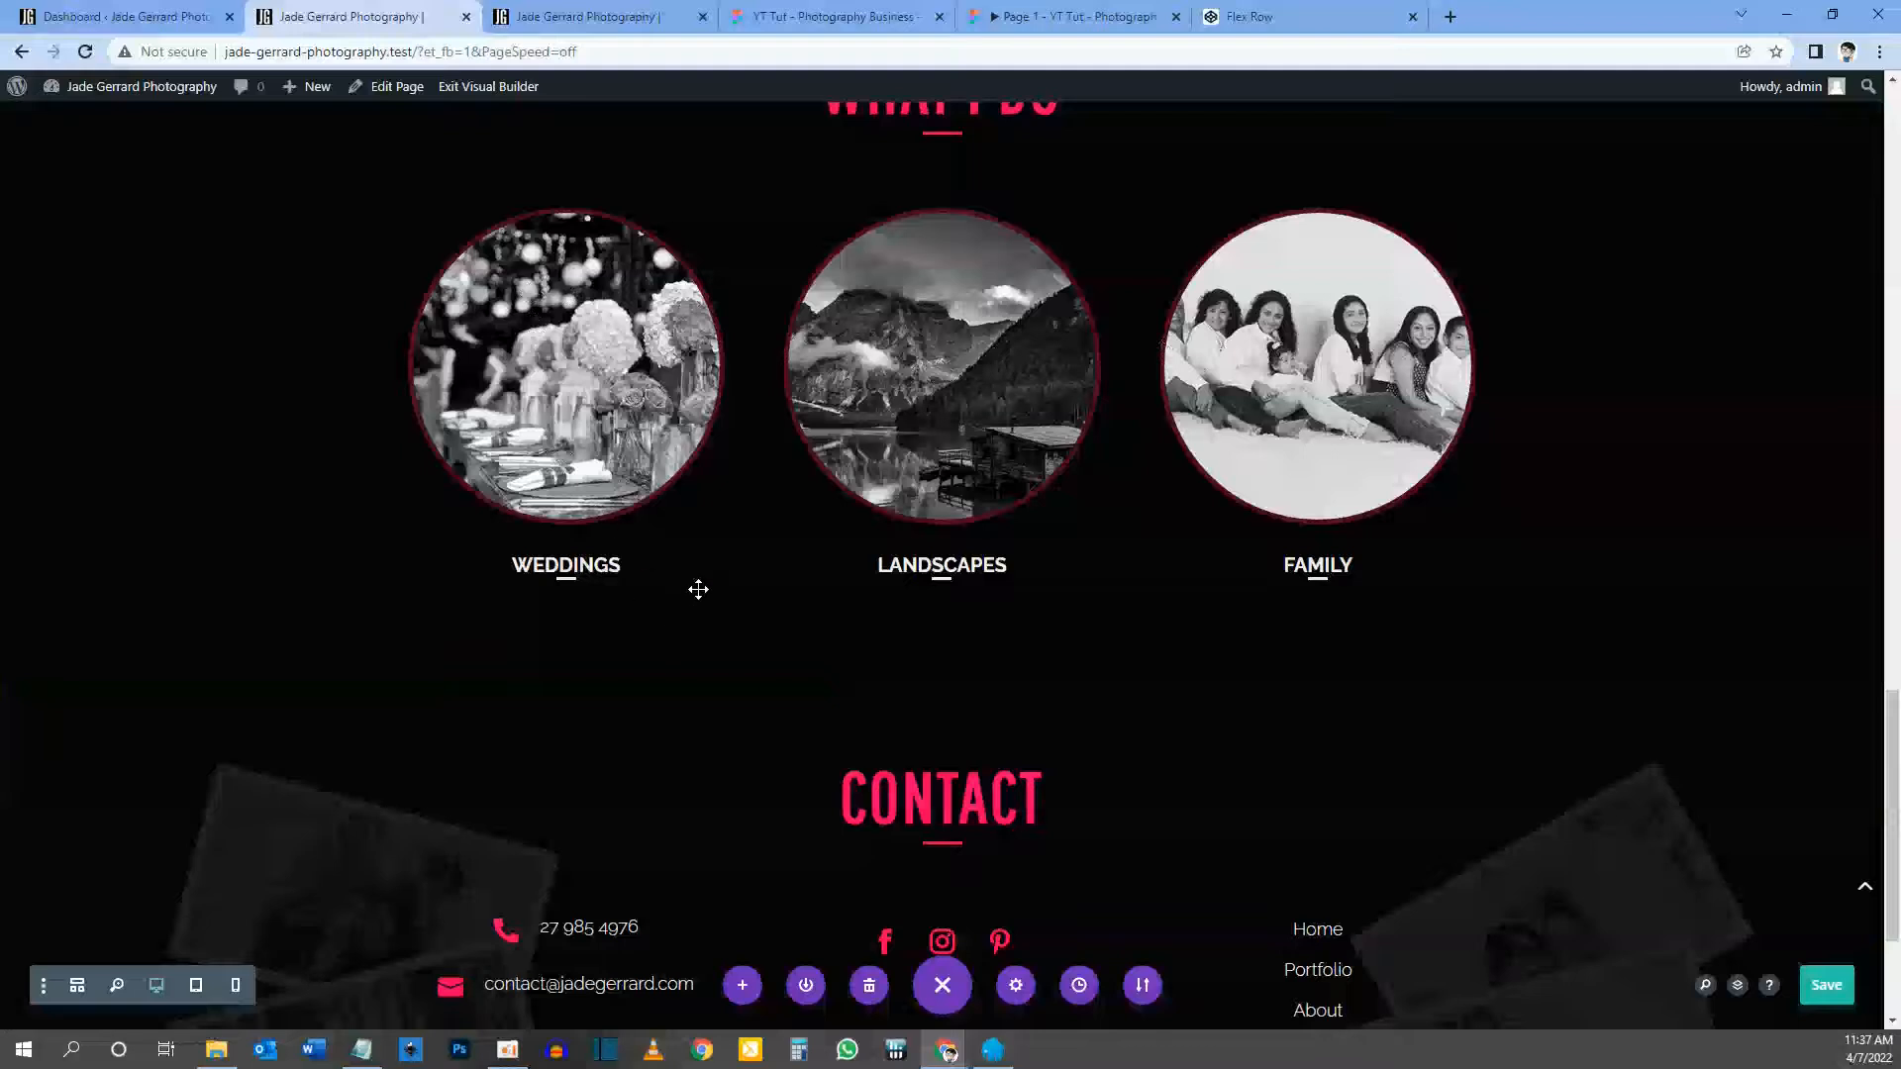
click(1826, 985)
Step: Check the ABOUT ME design in the Figma prototype and duplicate the WHAT I DO section in the page builder
click(1053, 17)
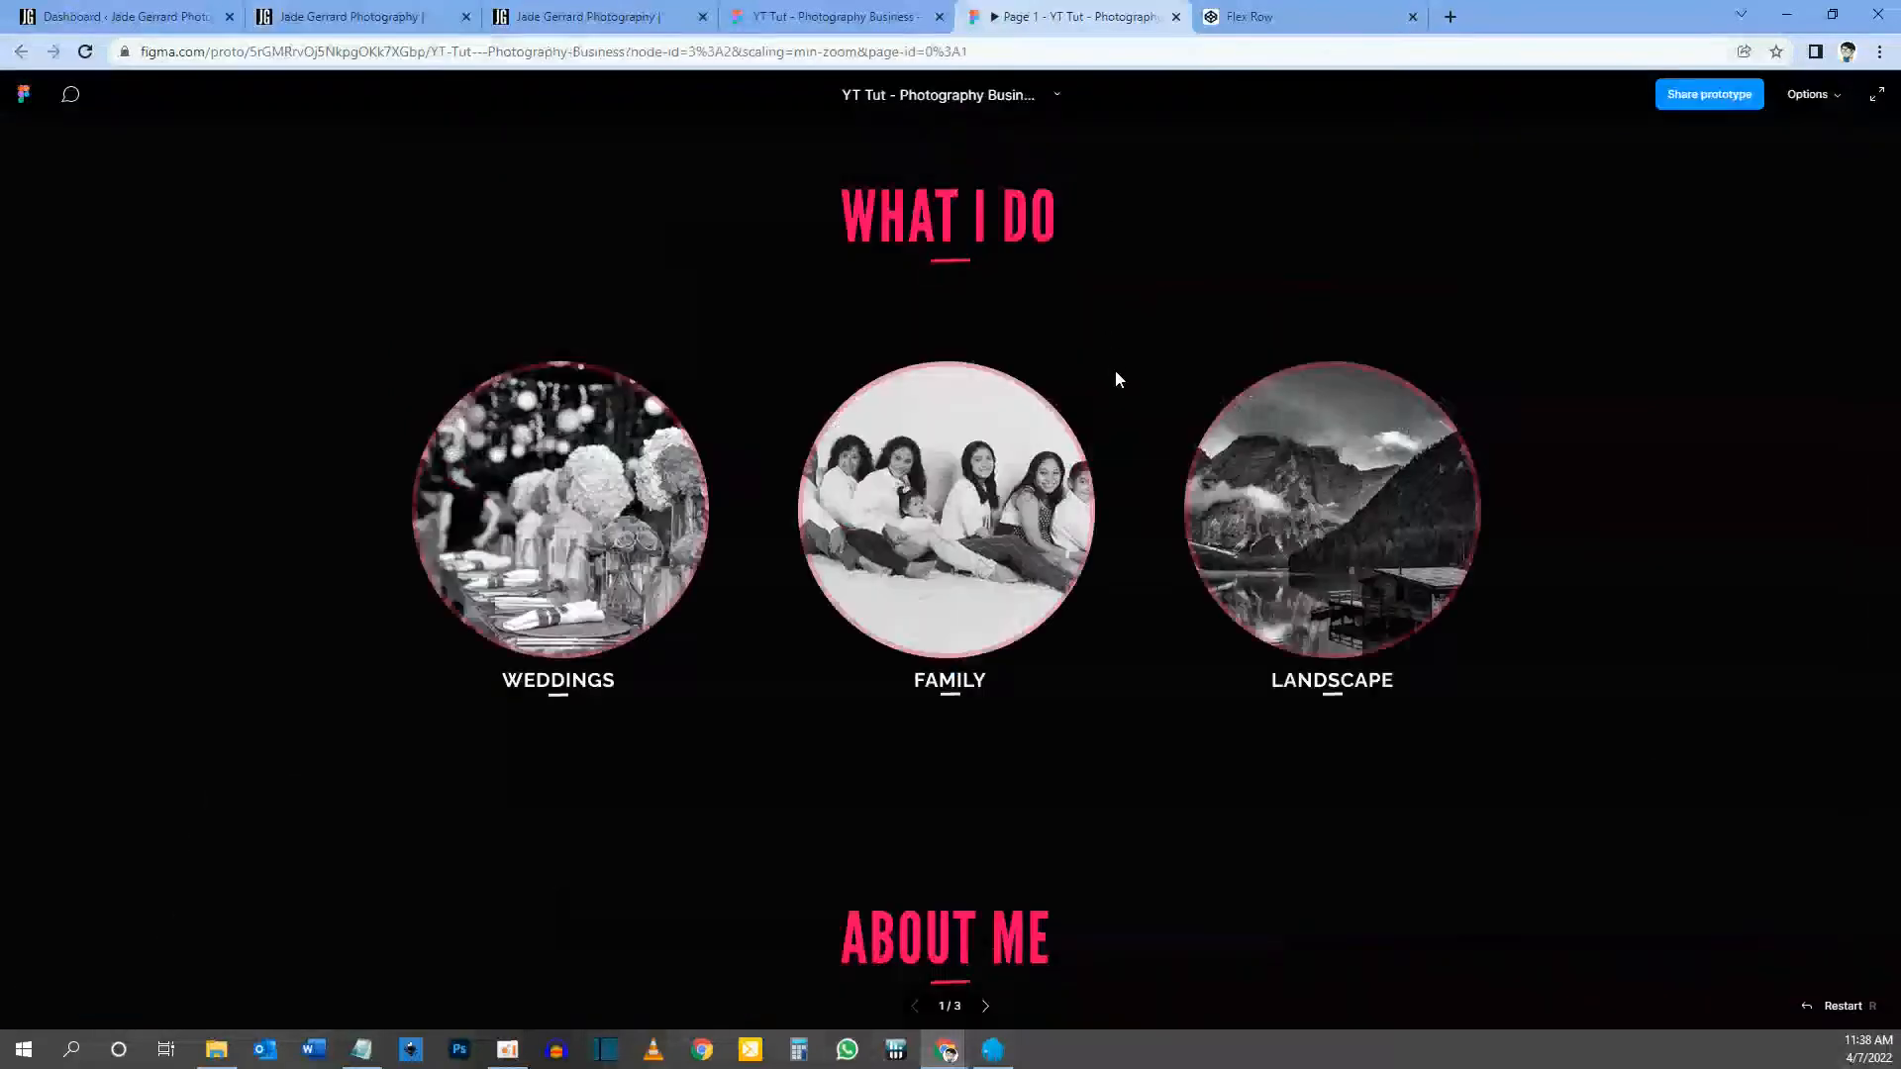
scroll(935, 446, down, 9)
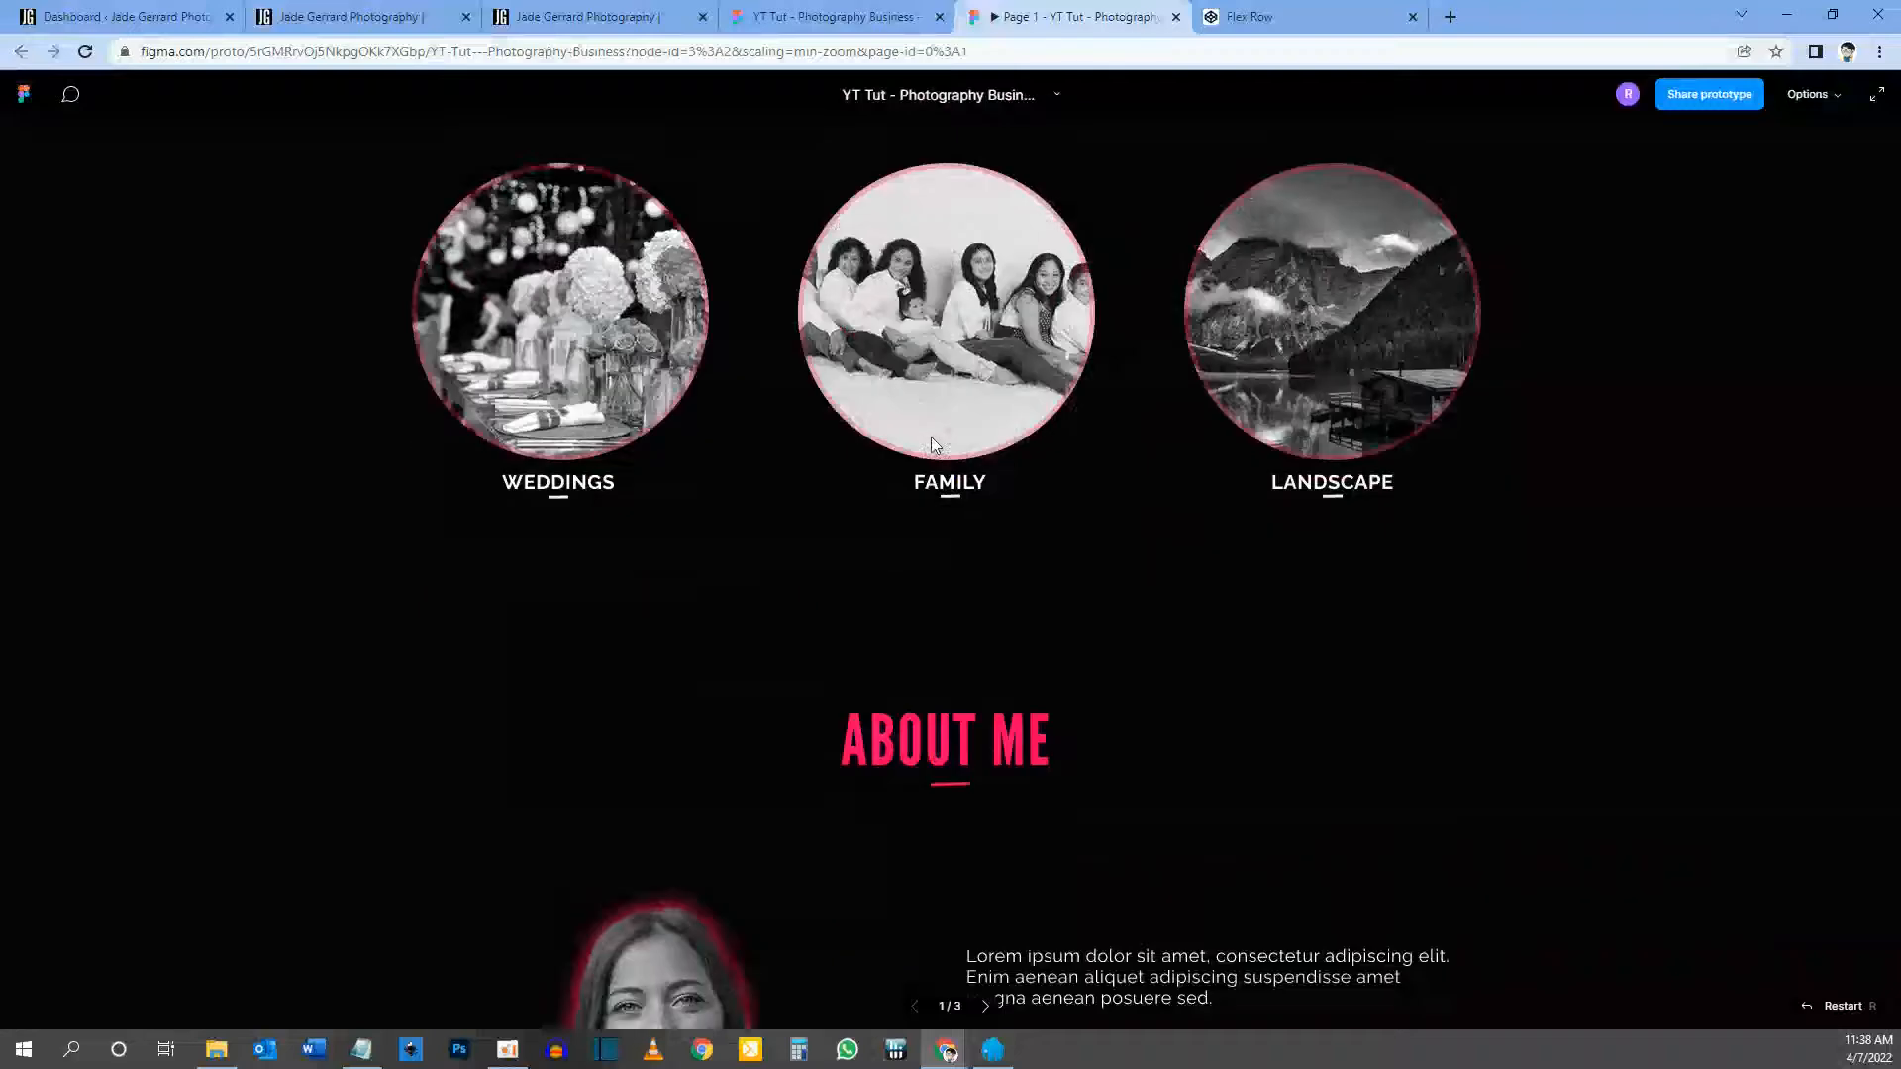
scroll(932, 440, up, 1)
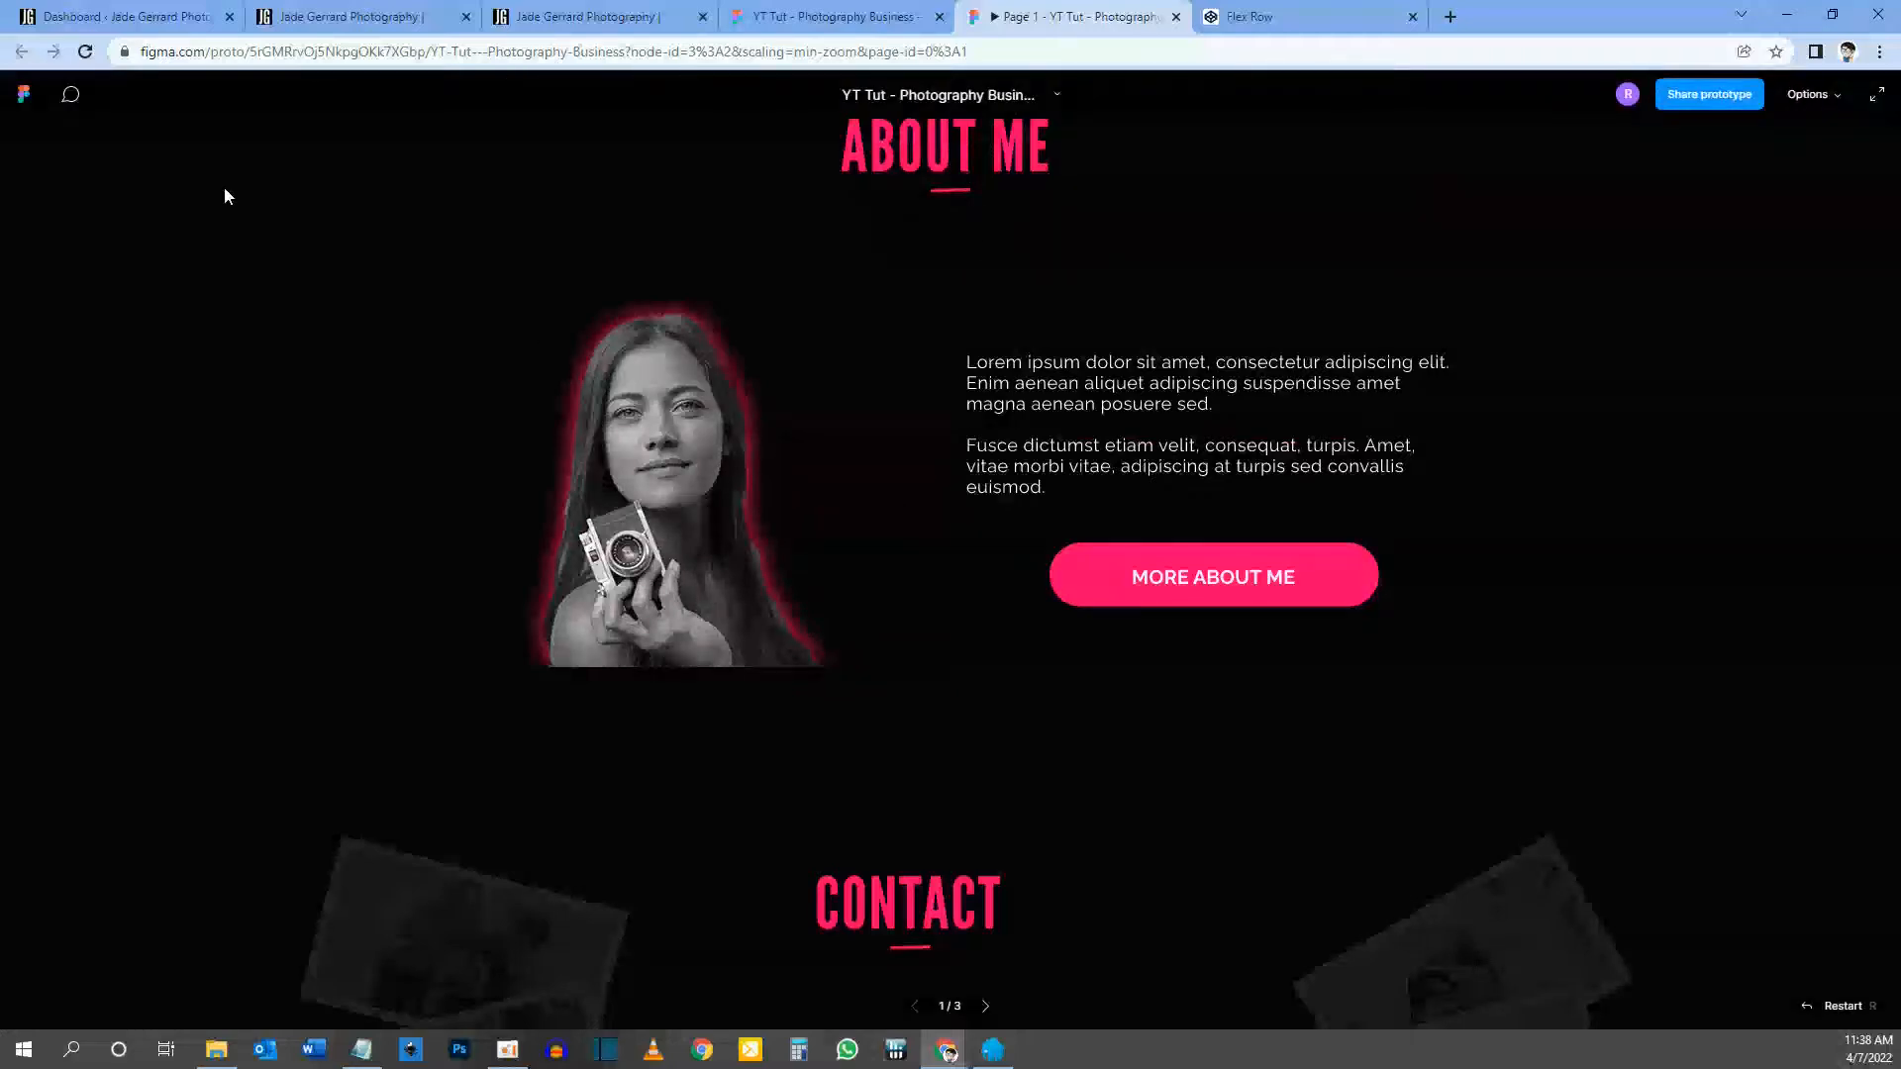
click(317, 17)
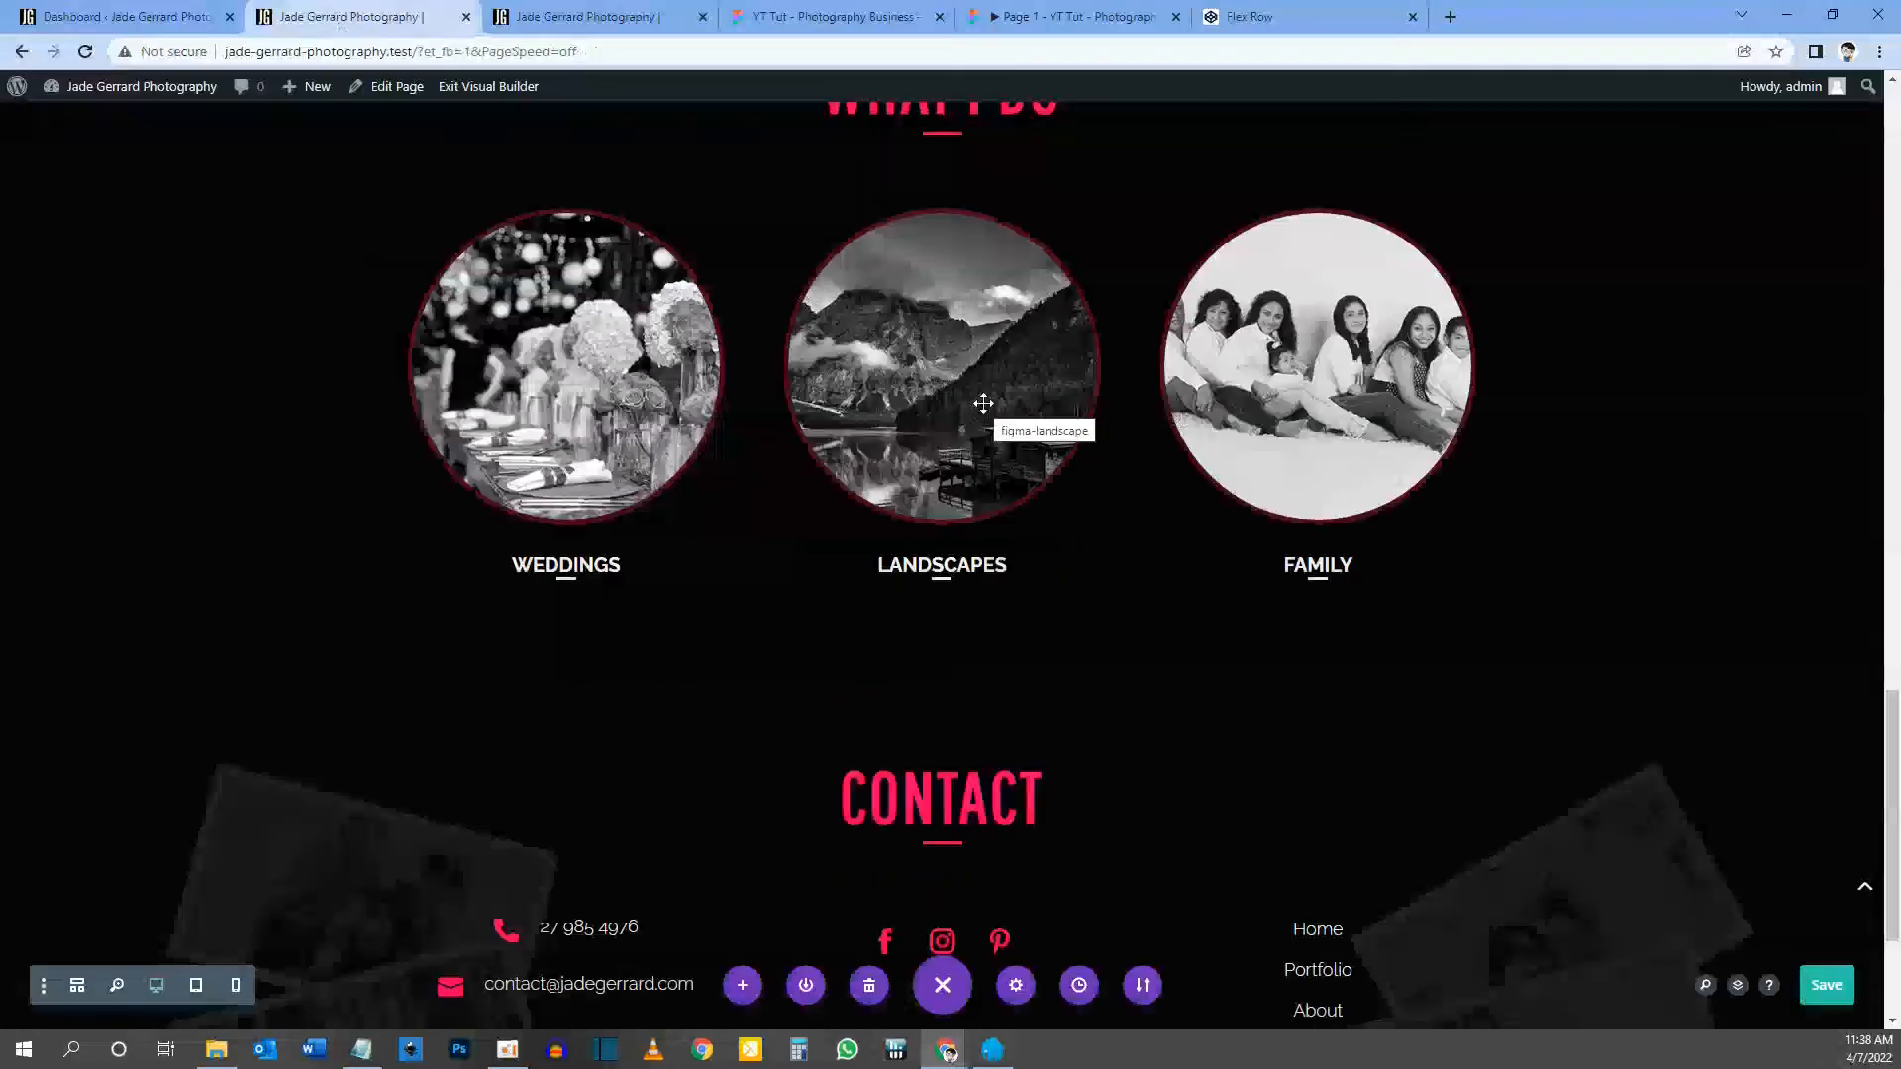
scroll(691, 387, up, 4)
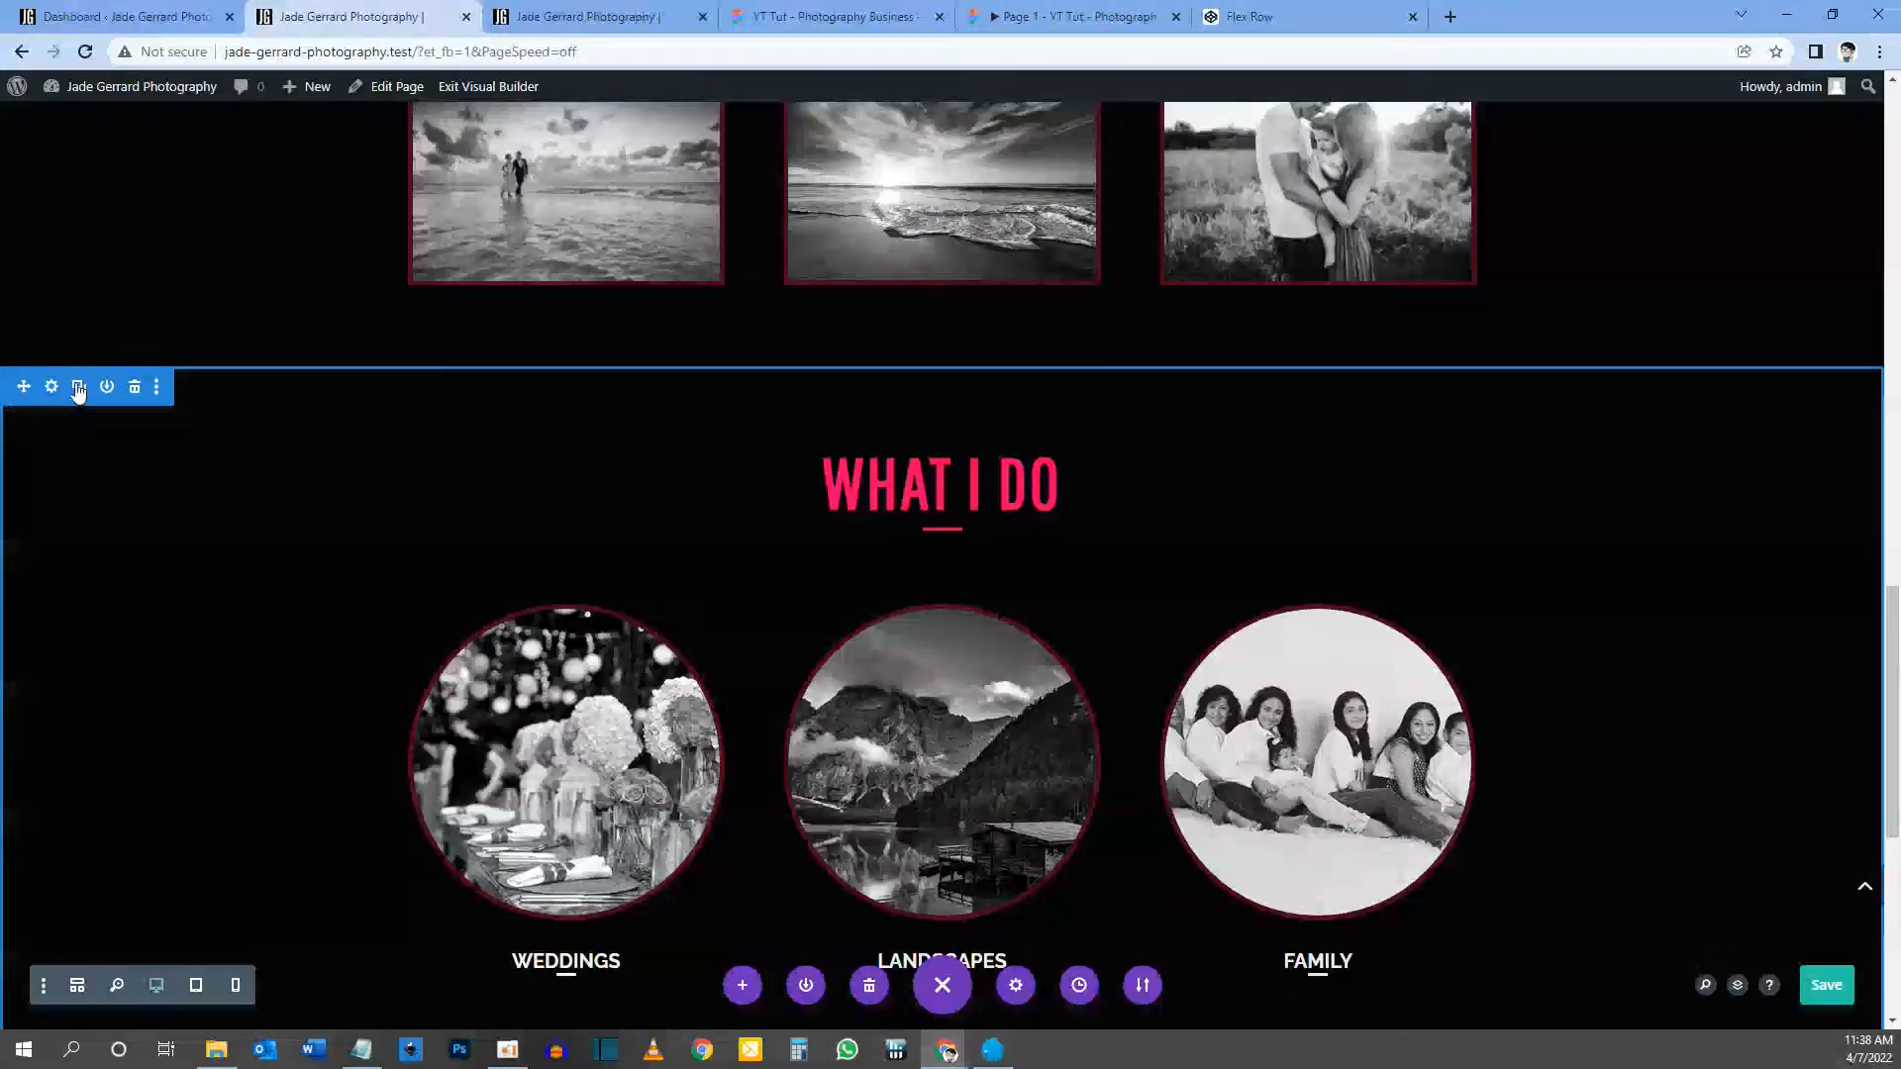
click(78, 391)
Step: Change the duplicated section's heading to "About Me" and save the text settings
scroll(552, 454, down, 10)
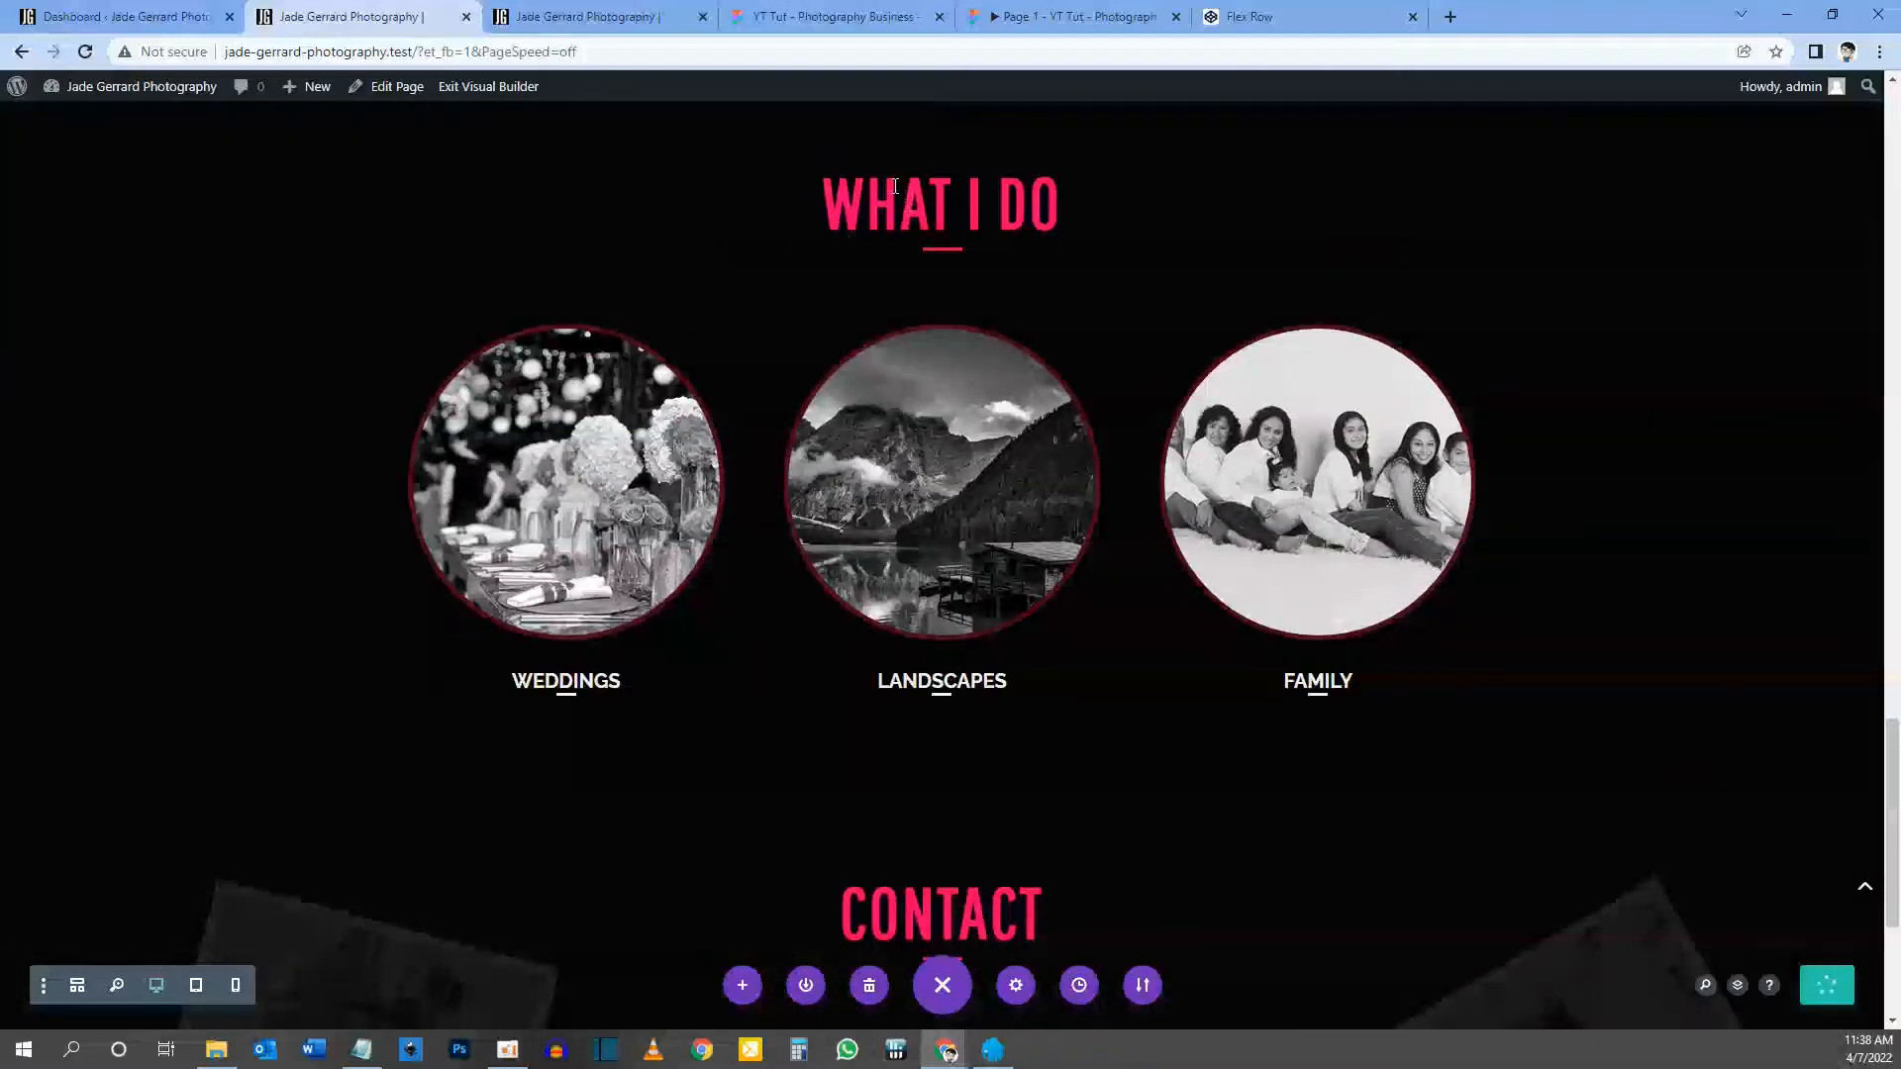
scroll(910, 244, up, 2)
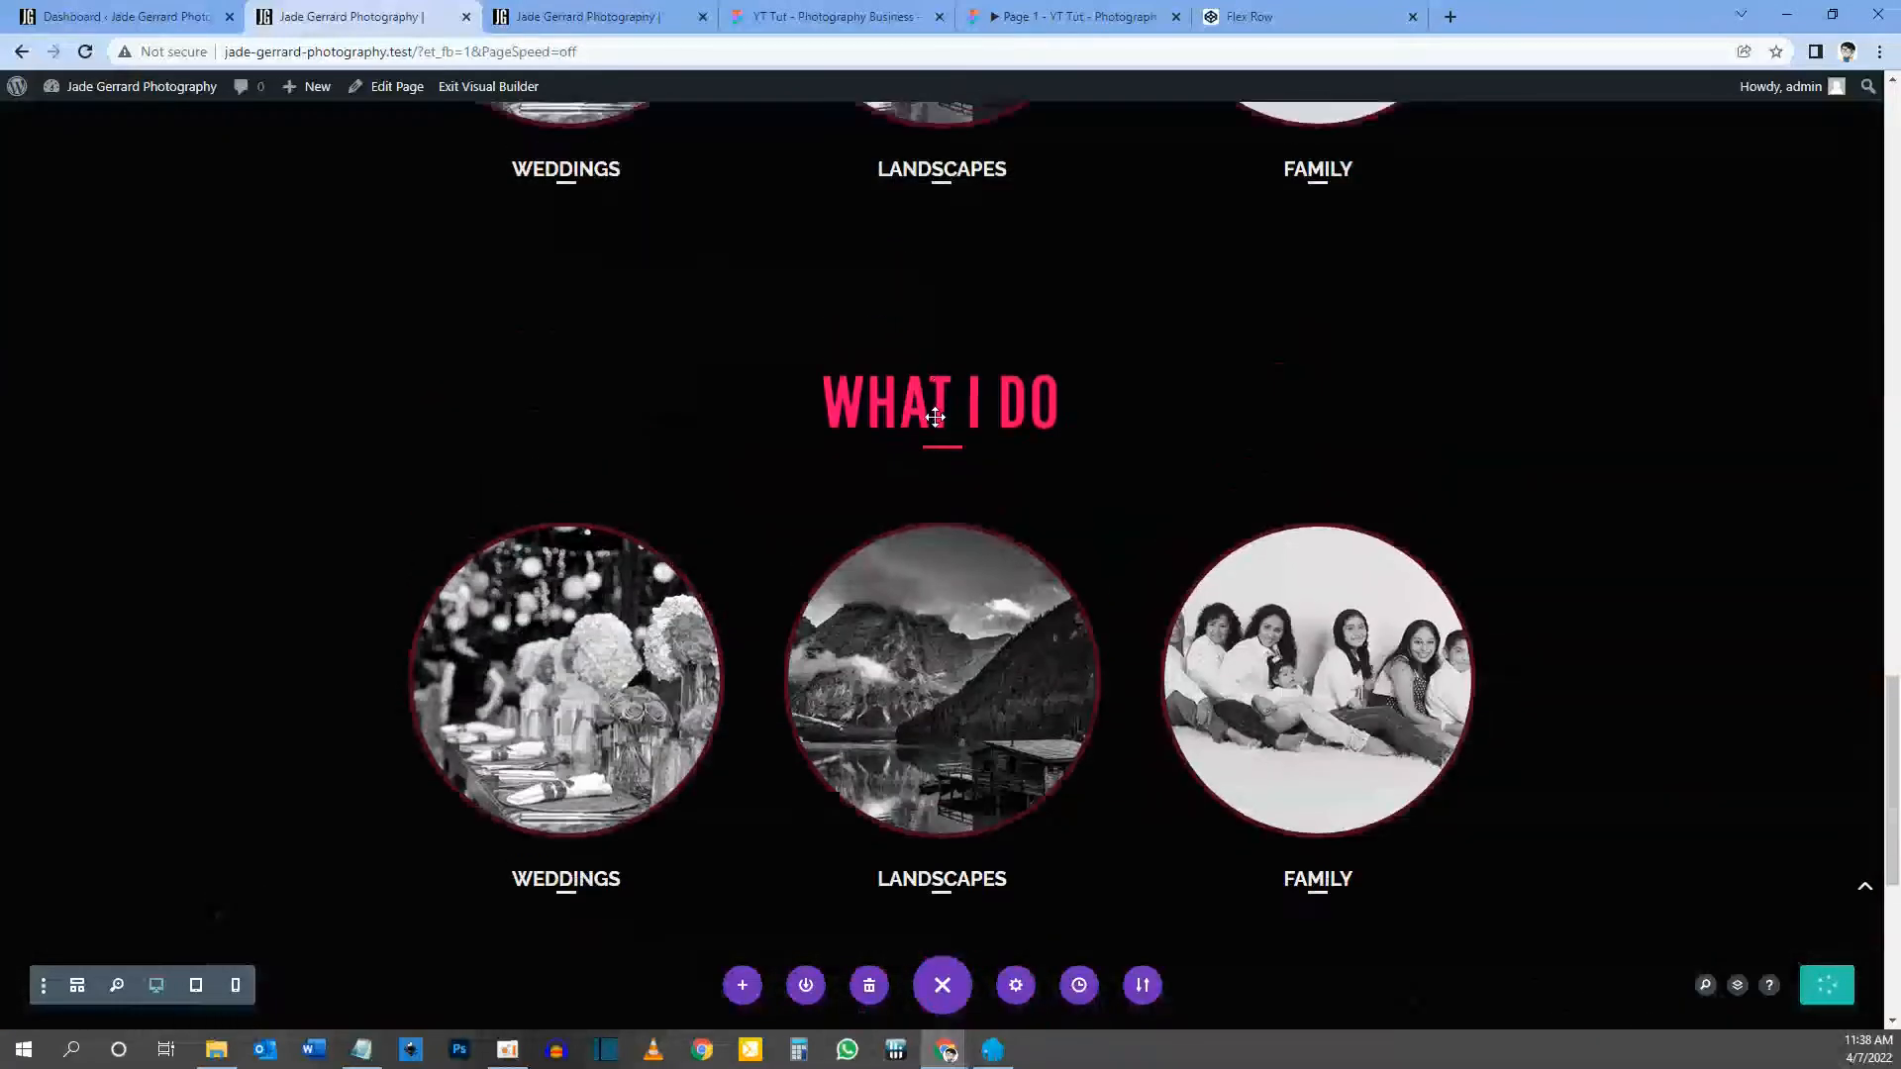
click(904, 379)
drag(166, 477, 11, 483)
text(Ab)
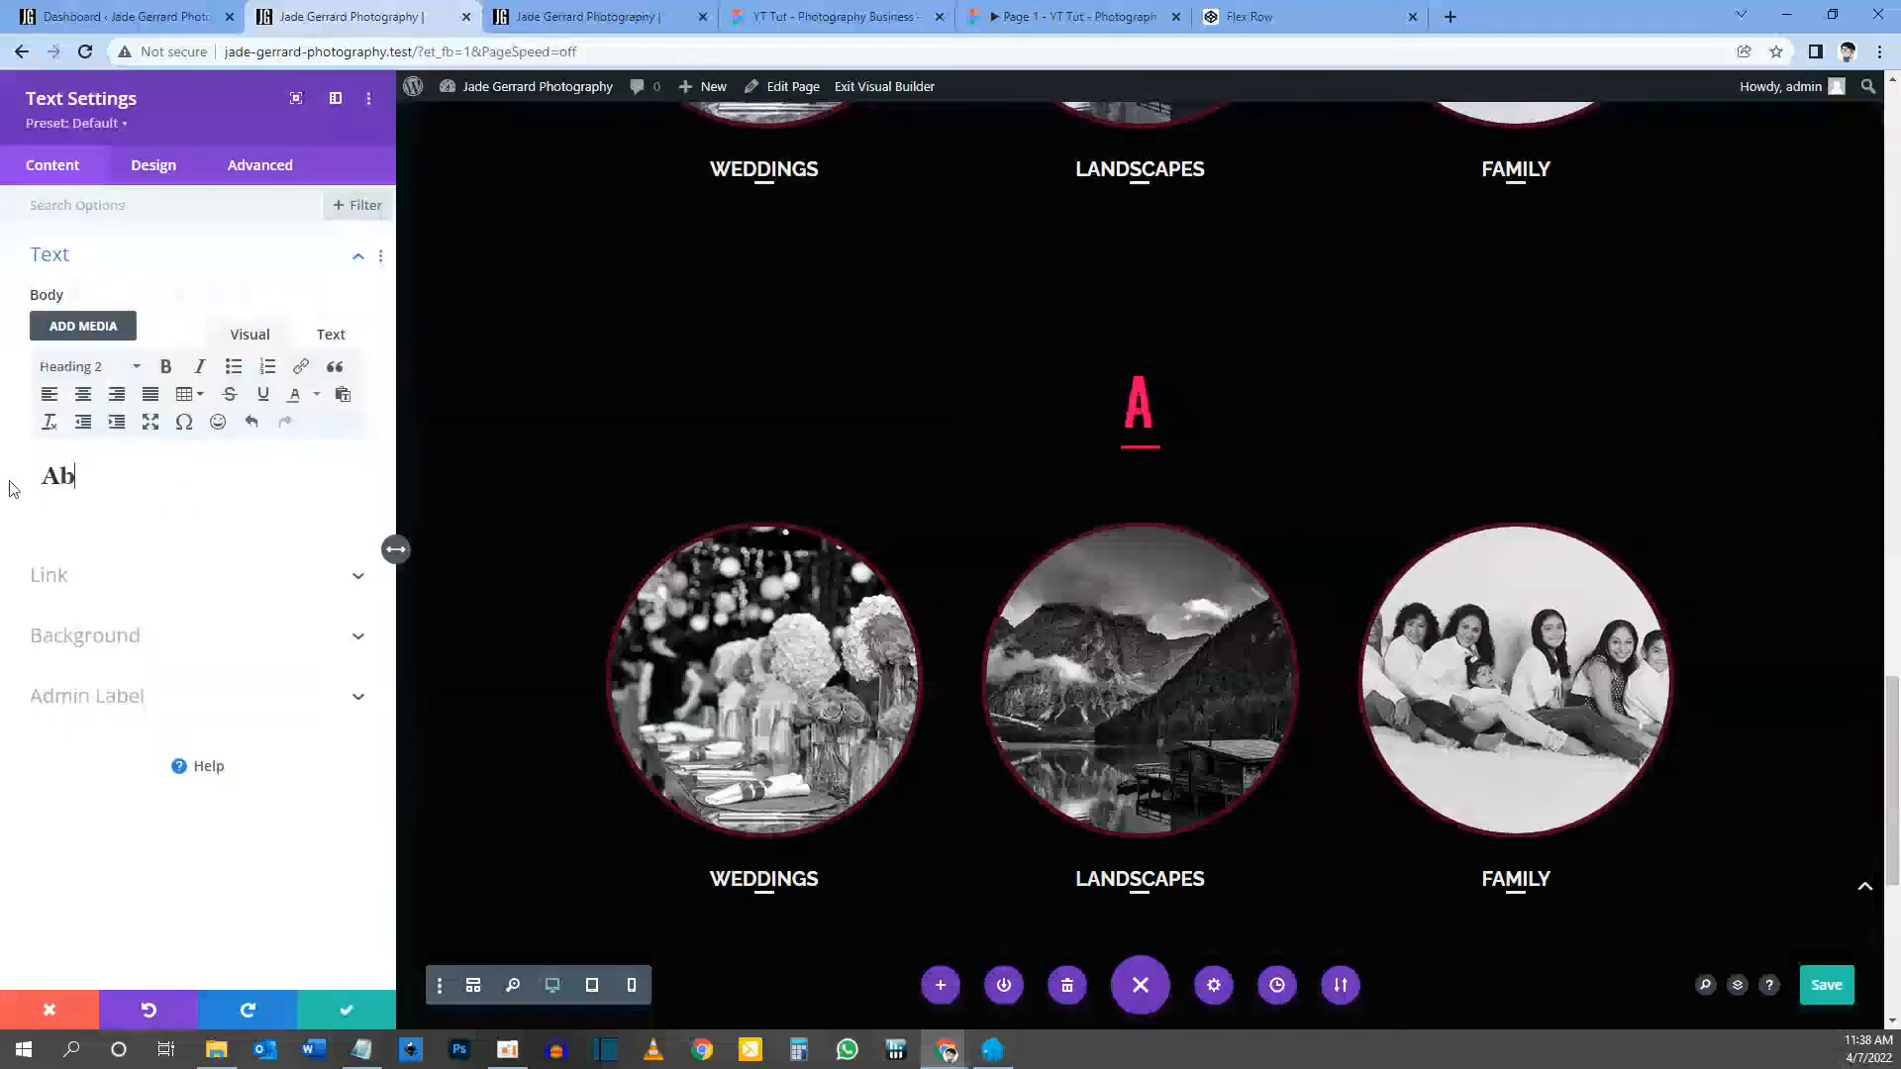
text(out Me)
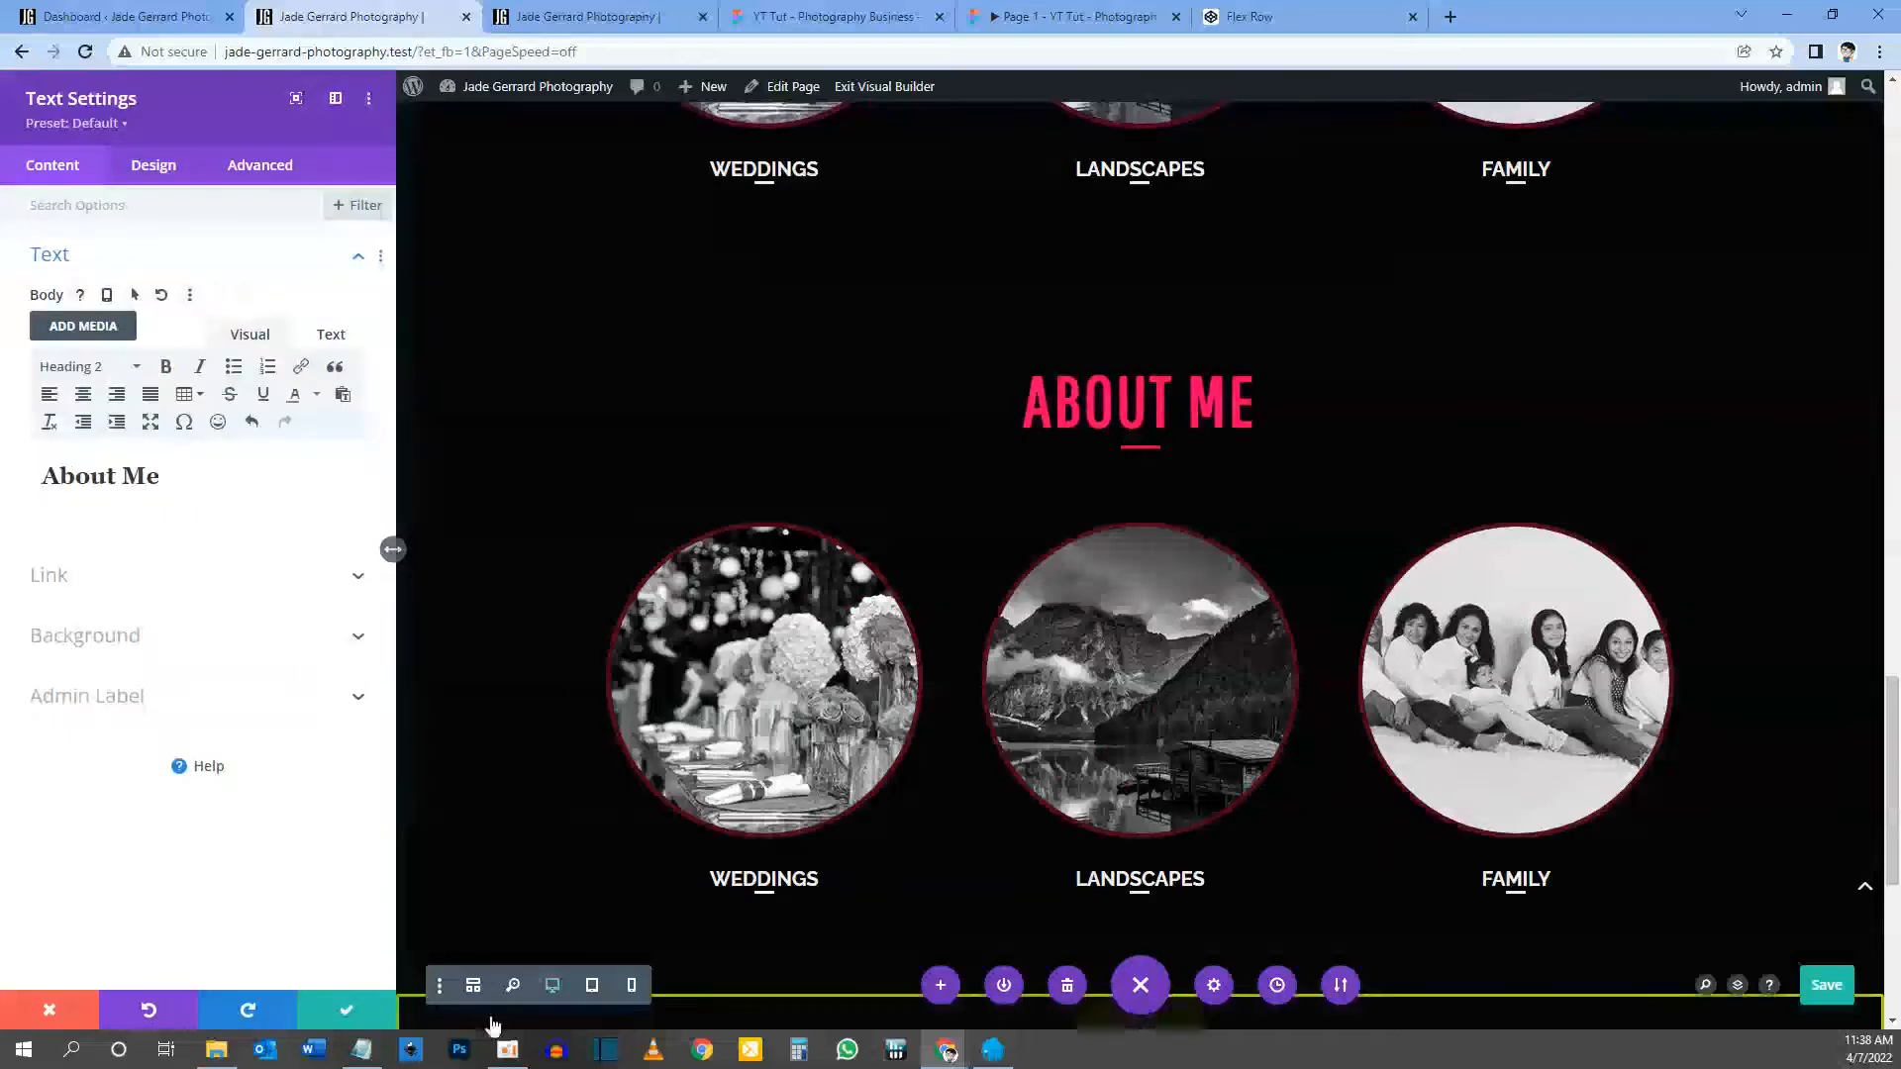
click(347, 1010)
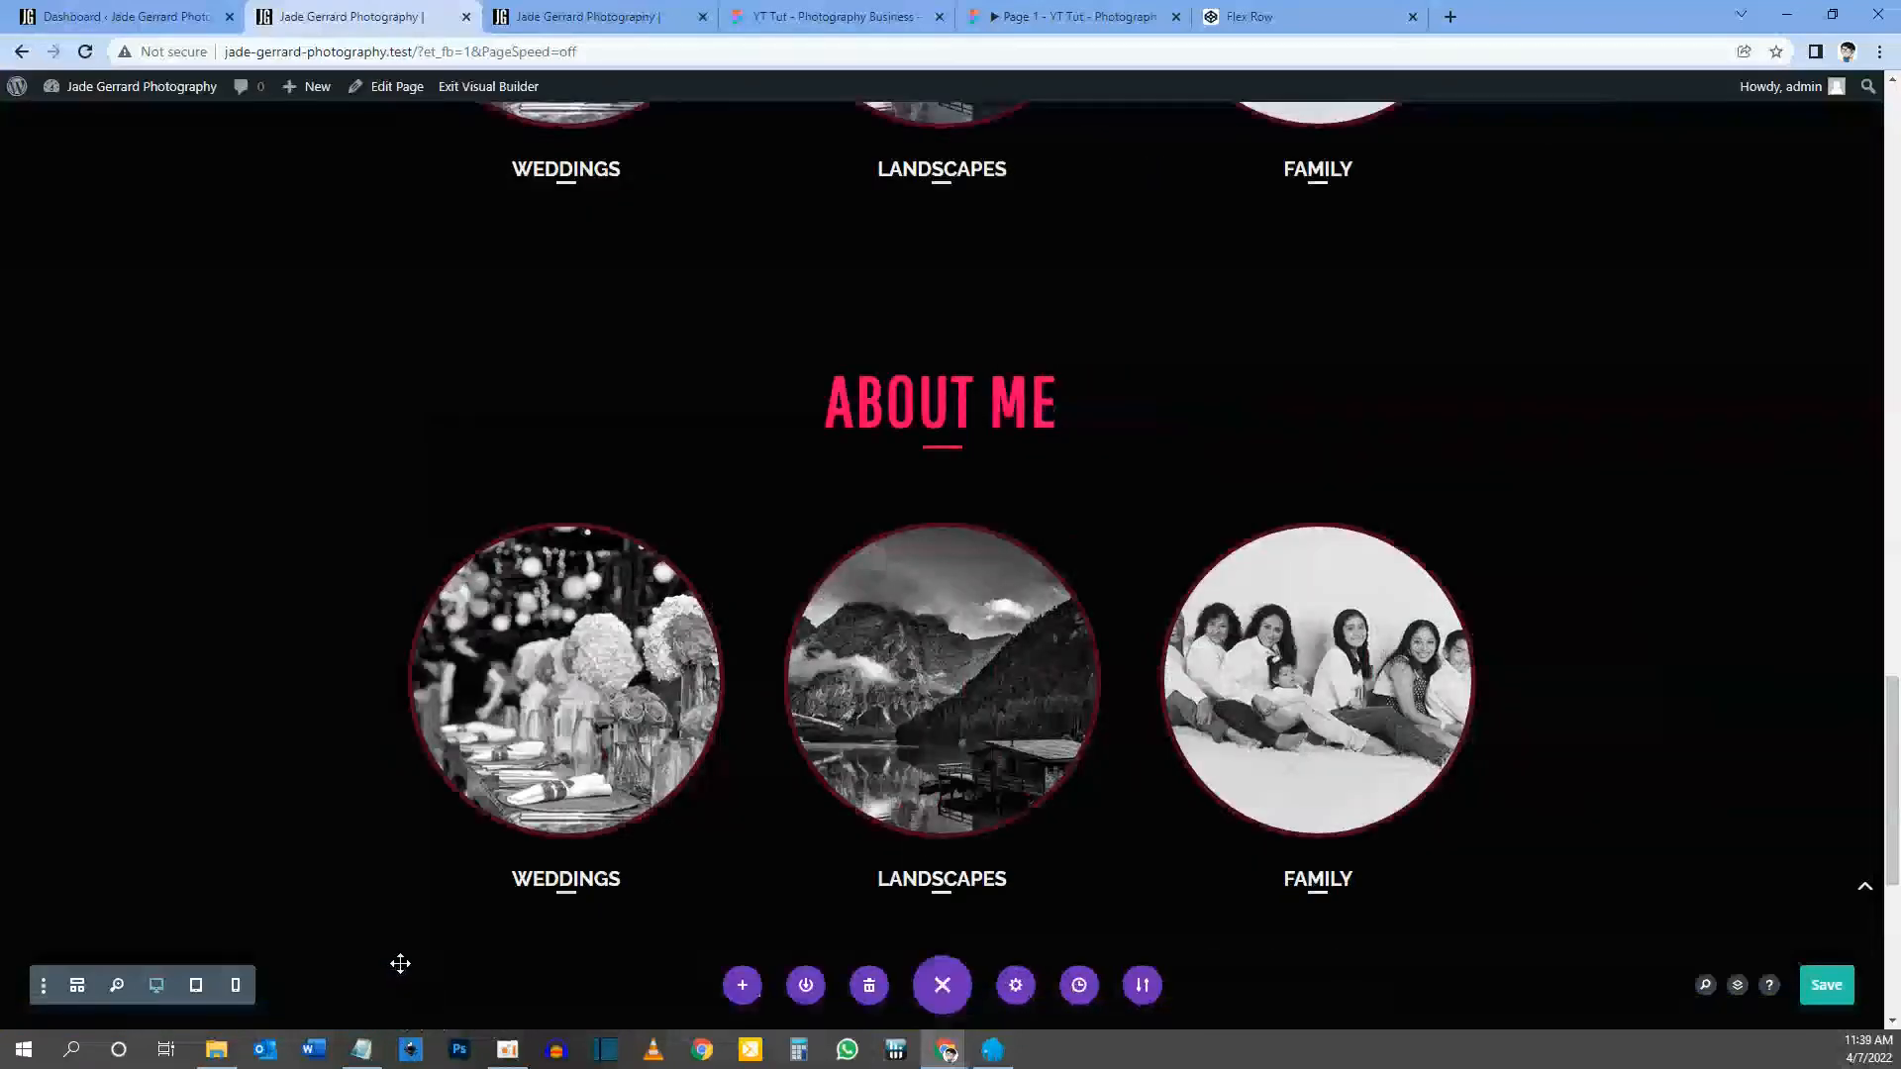
Step: Delete the row of circular images and captions beneath the ABOUT ME heading
click(565, 513)
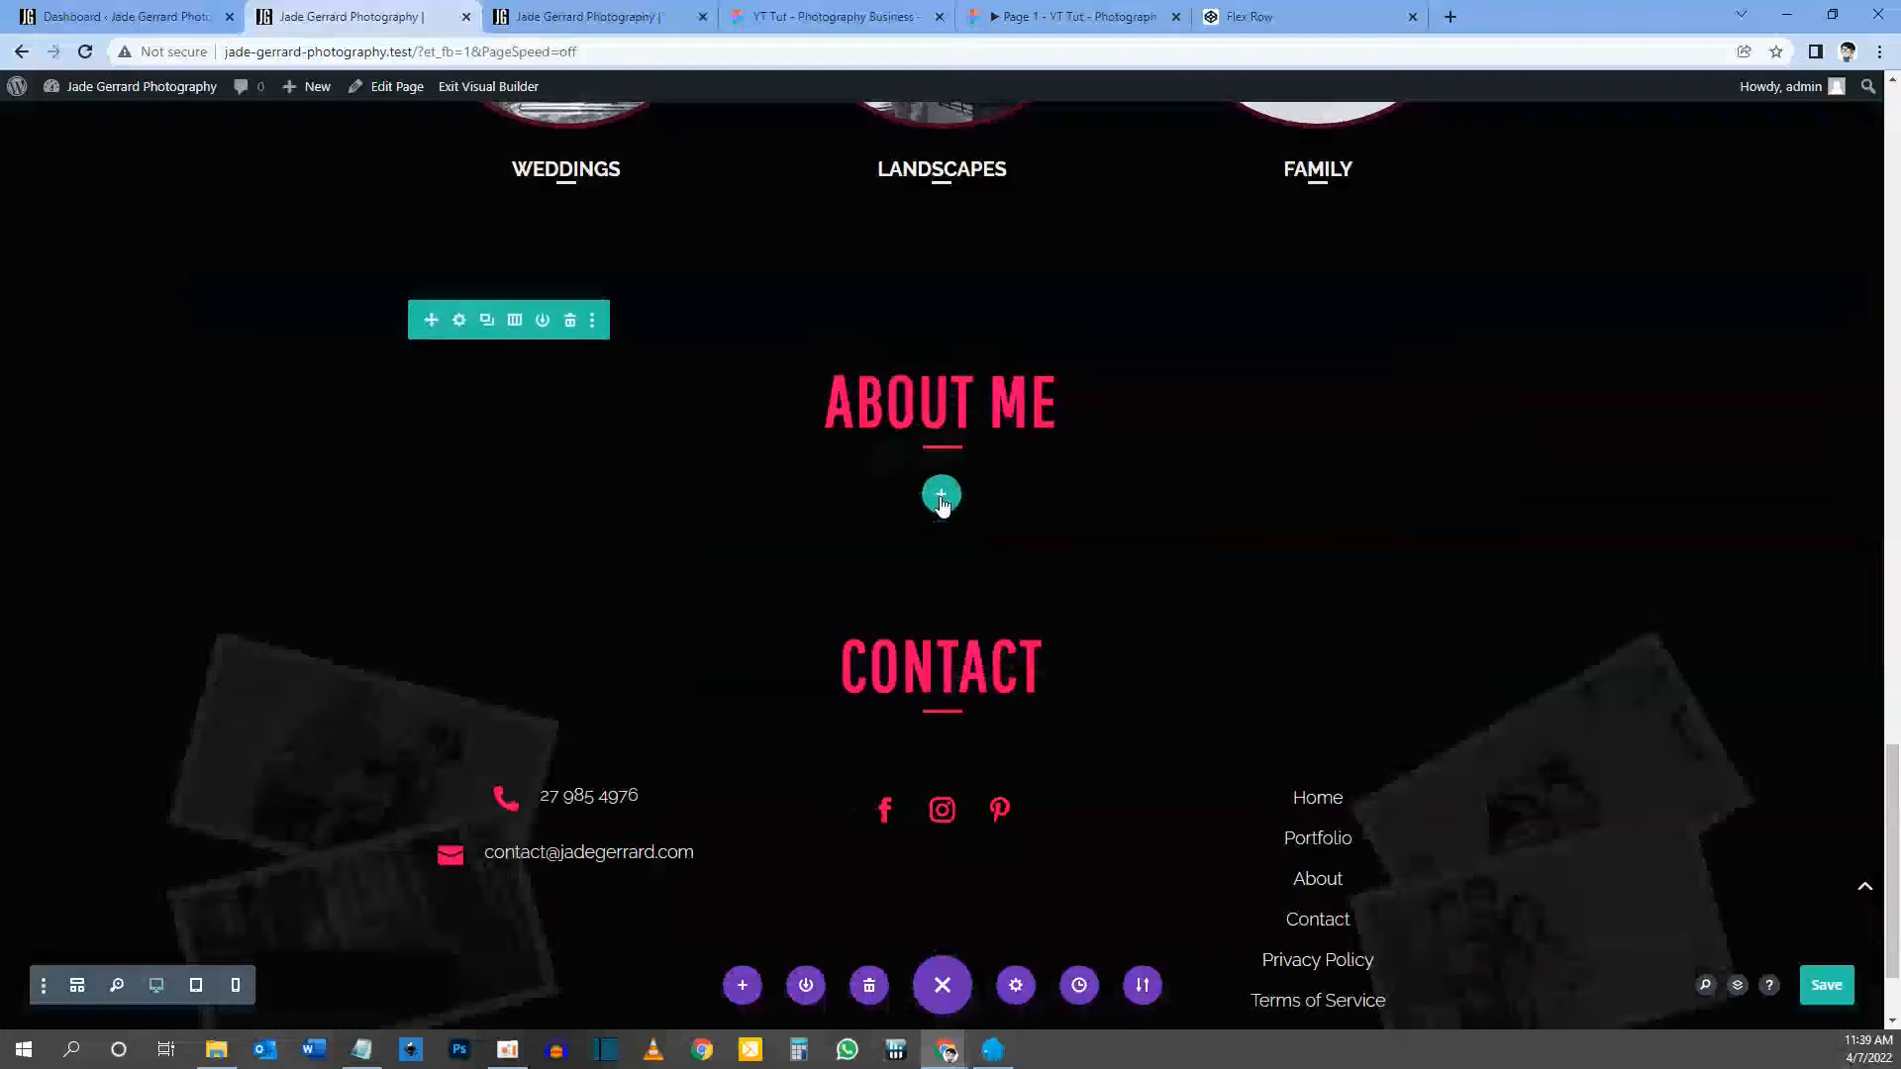
Step: Check the ABOUT ME layout in the Figma prototype and insert a row with two equal columns beneath the ABOUT ME heading
click(940, 496)
click(1074, 16)
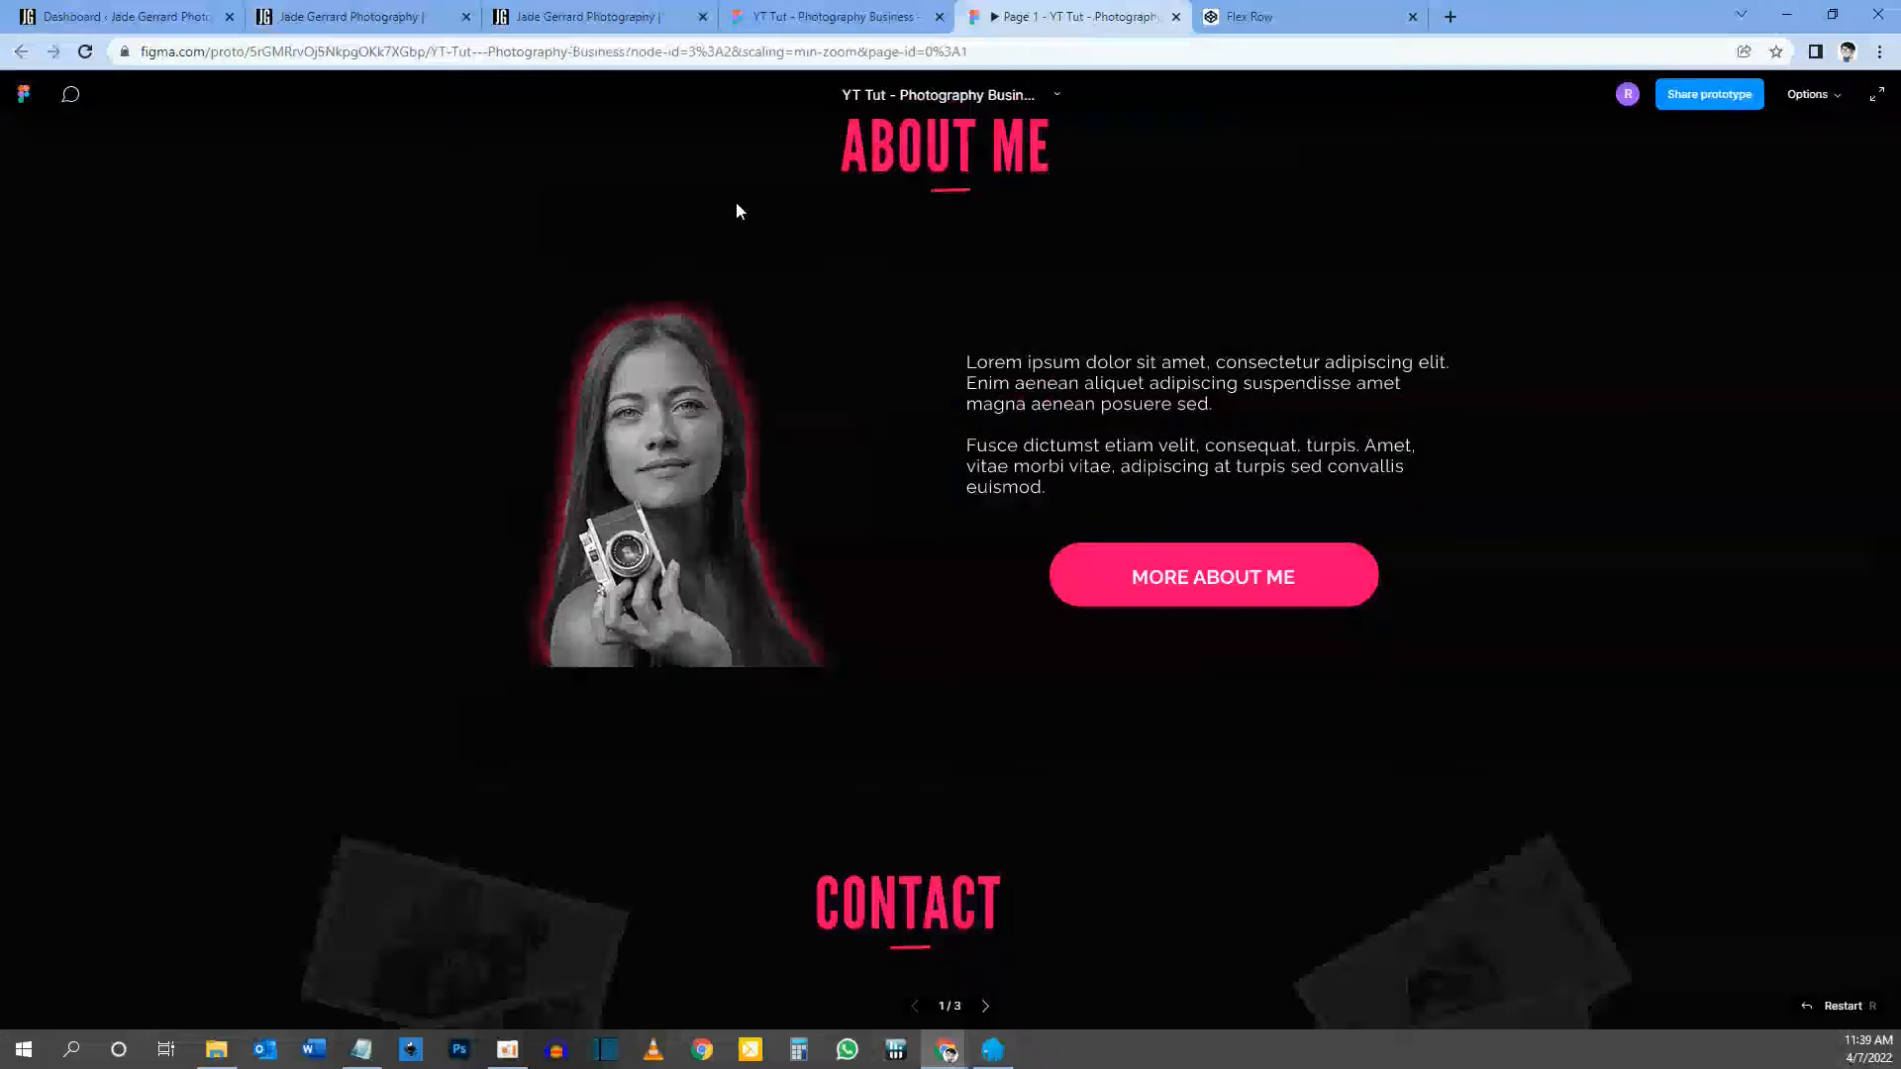
click(396, 16)
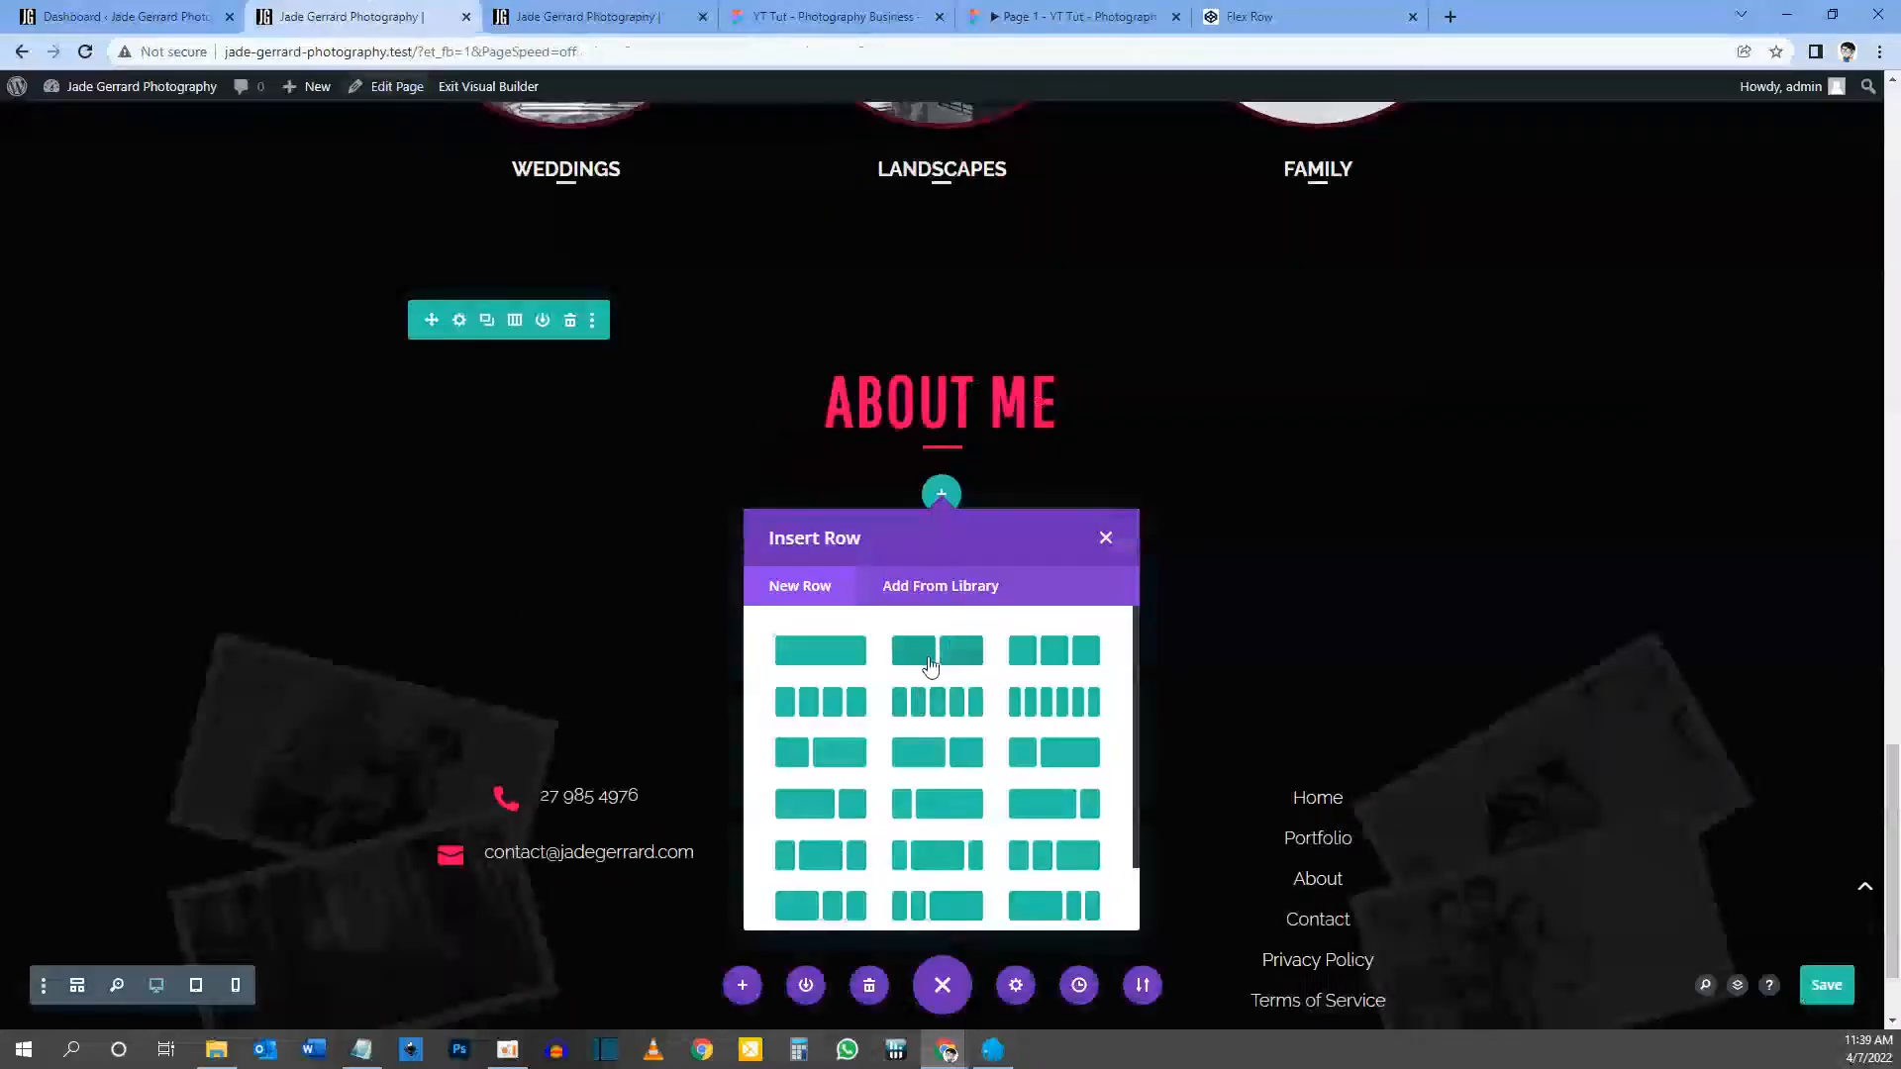
click(942, 661)
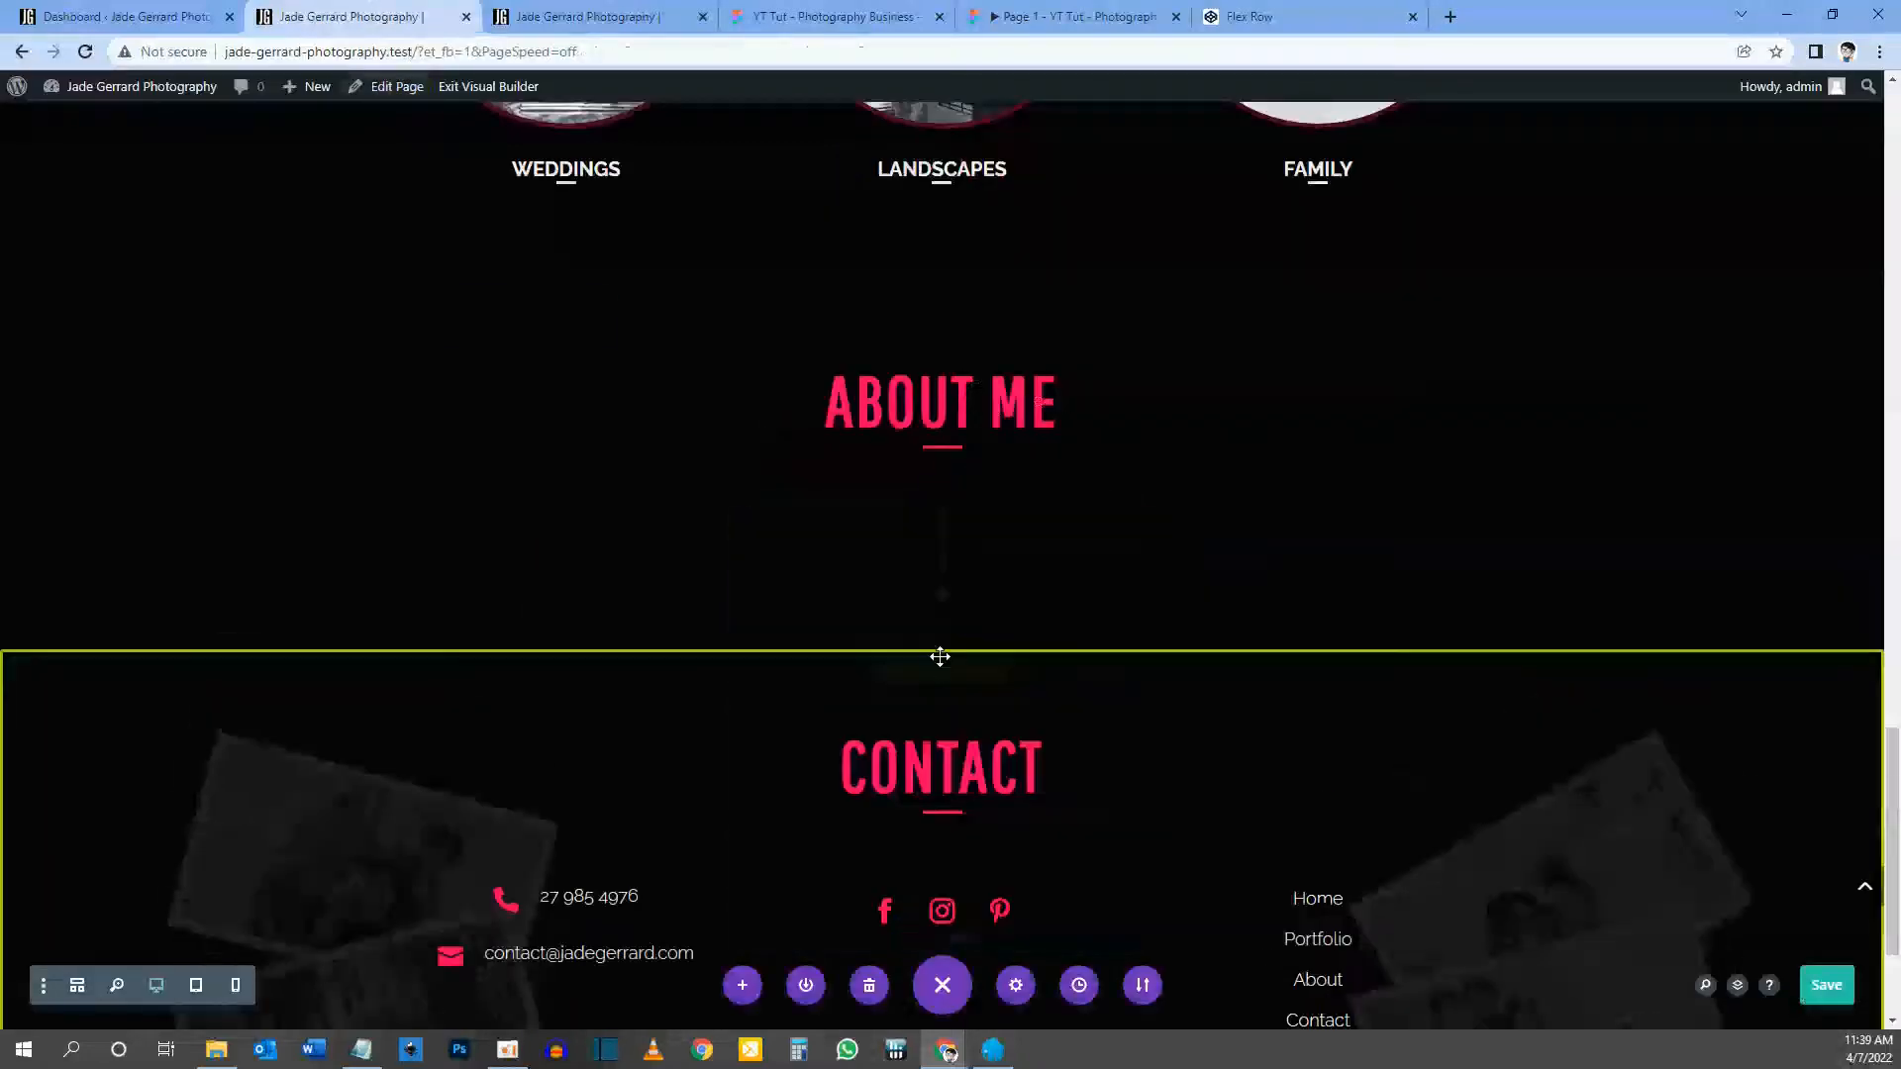
Step: Add an Image module to the first column of the new ABOUT ME row
click(664, 542)
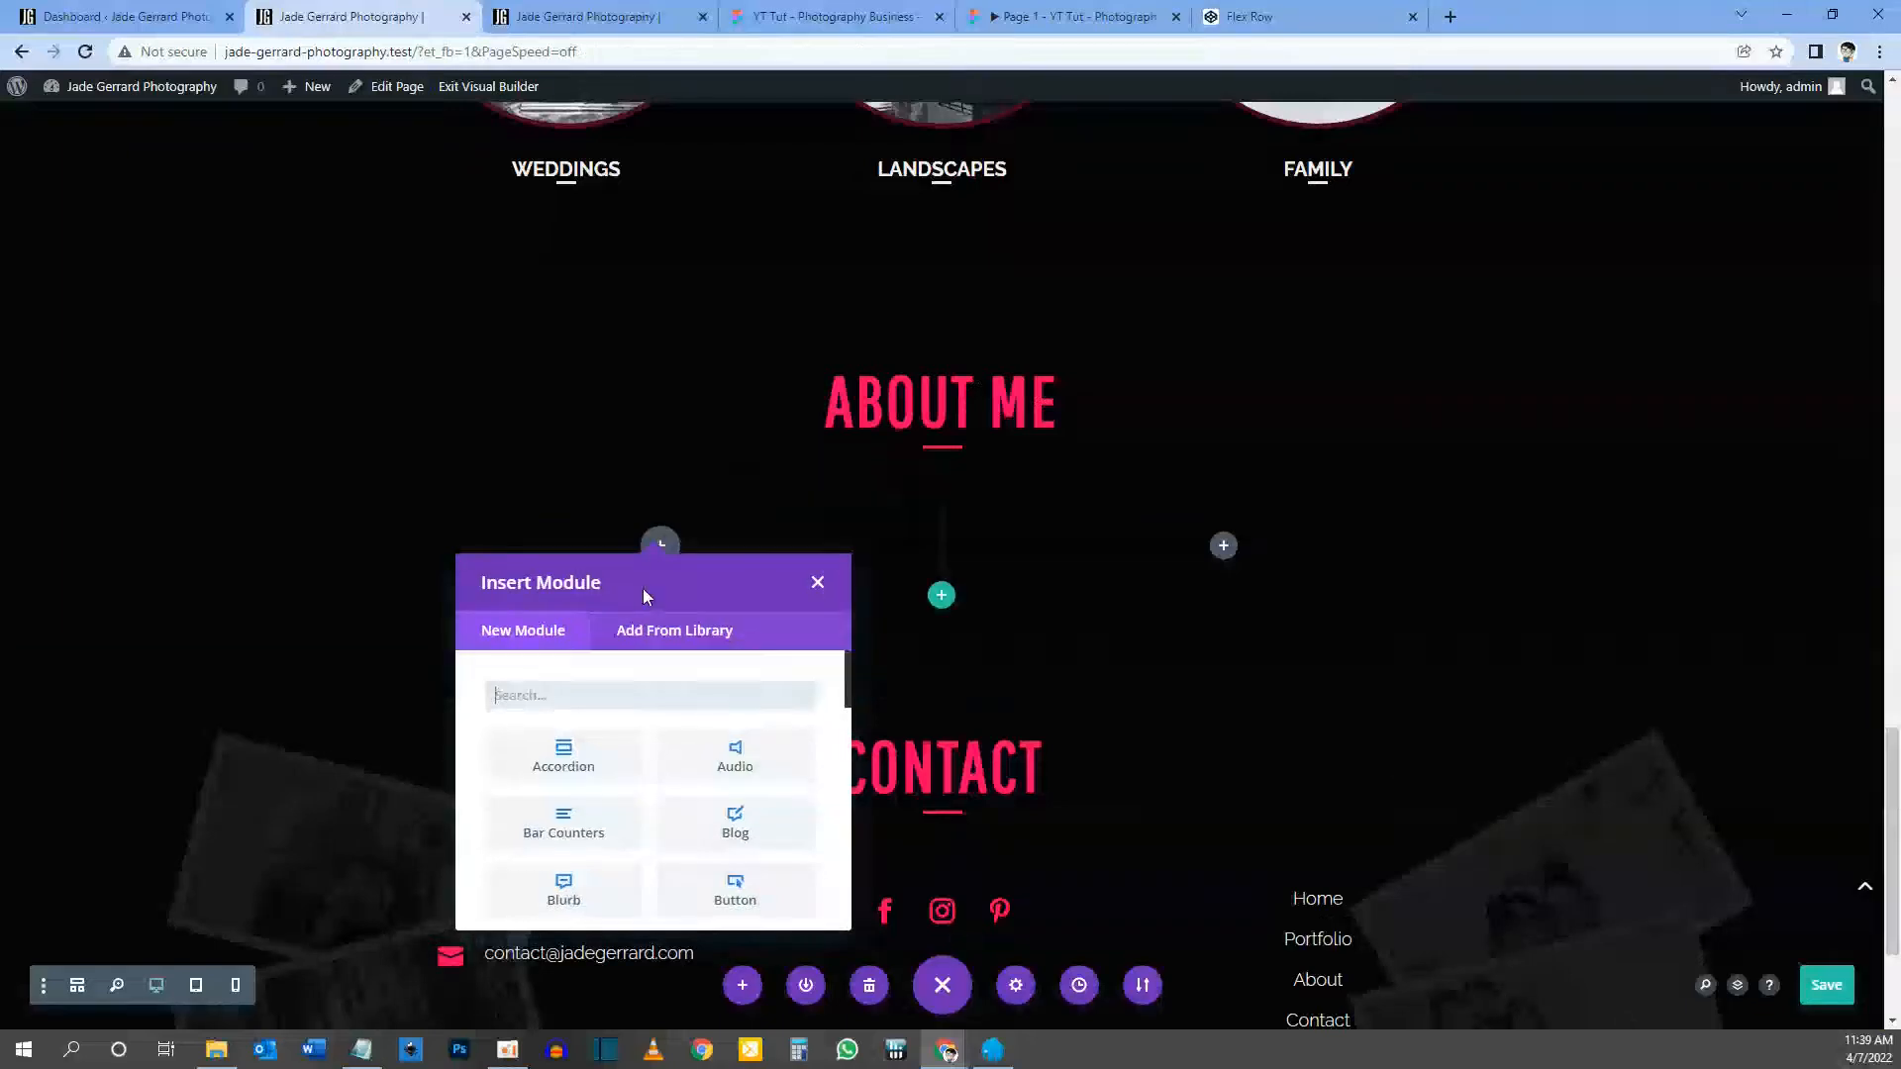
text(im)
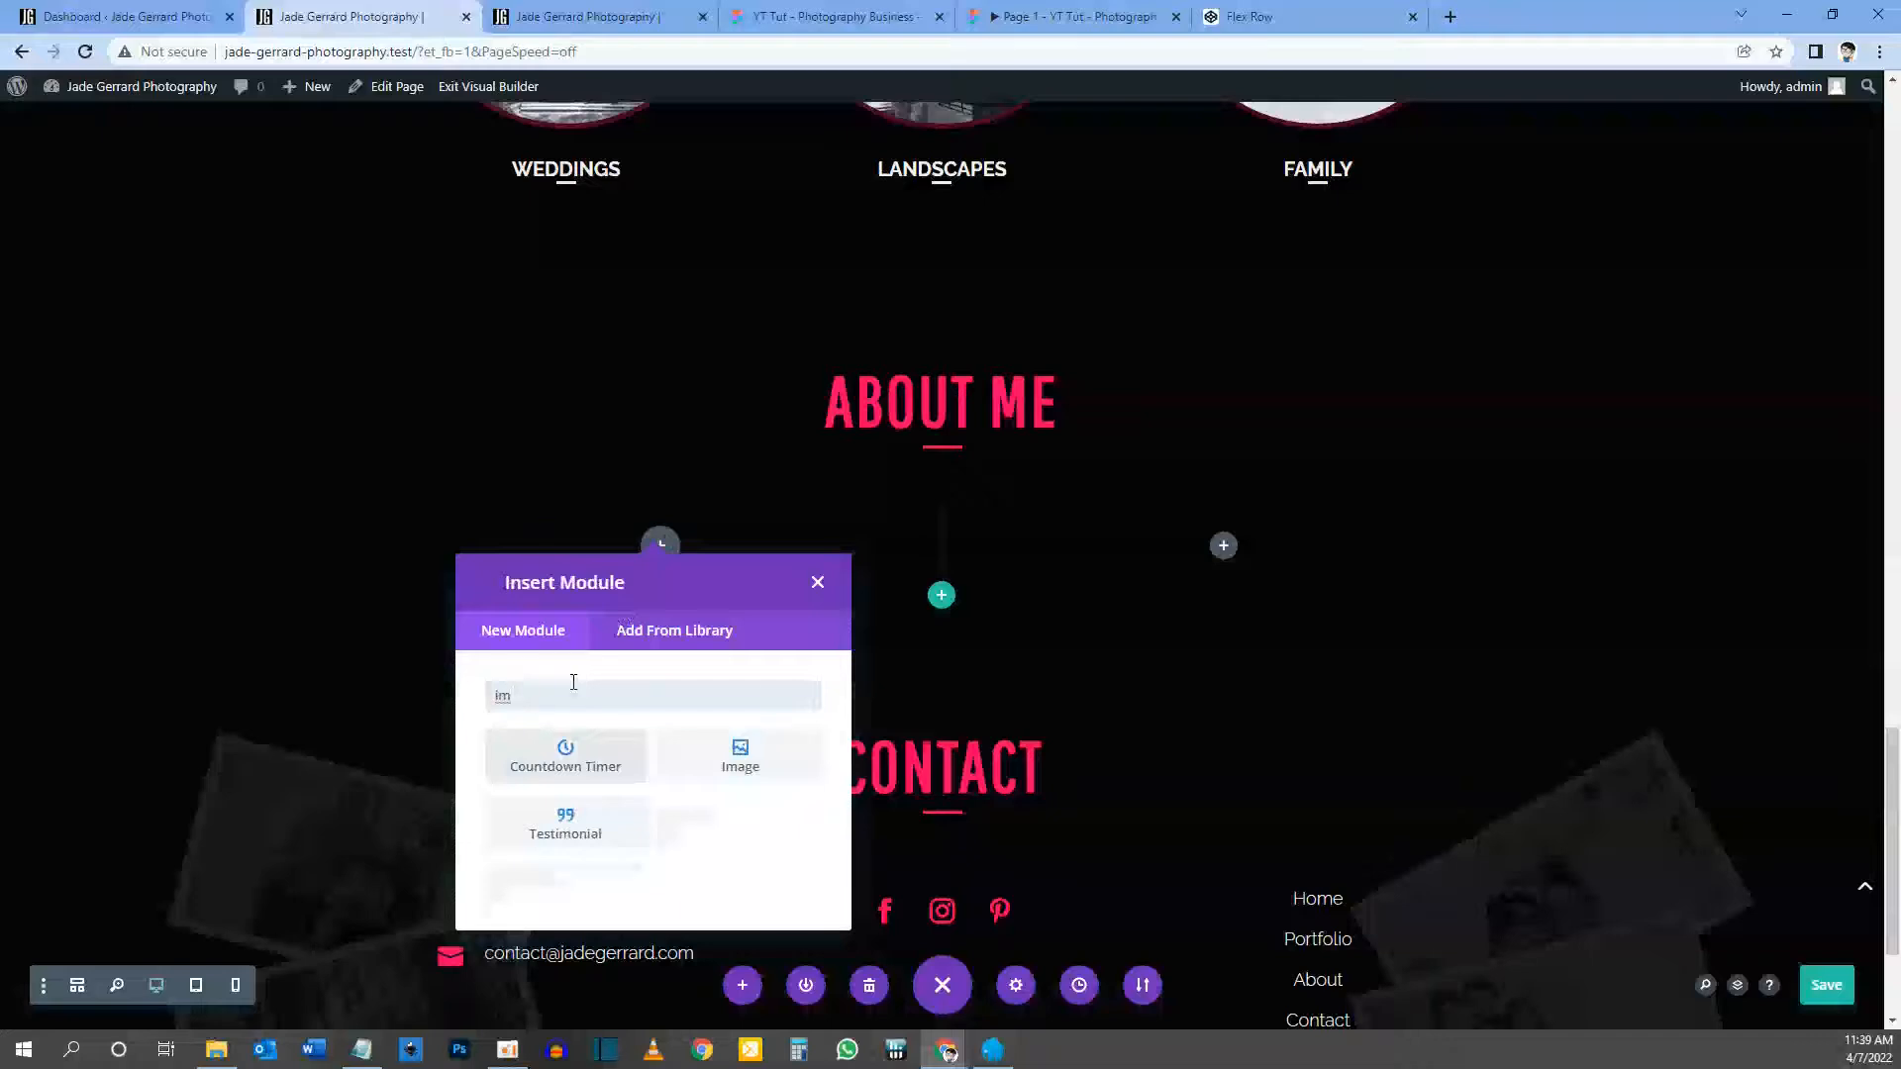
click(742, 759)
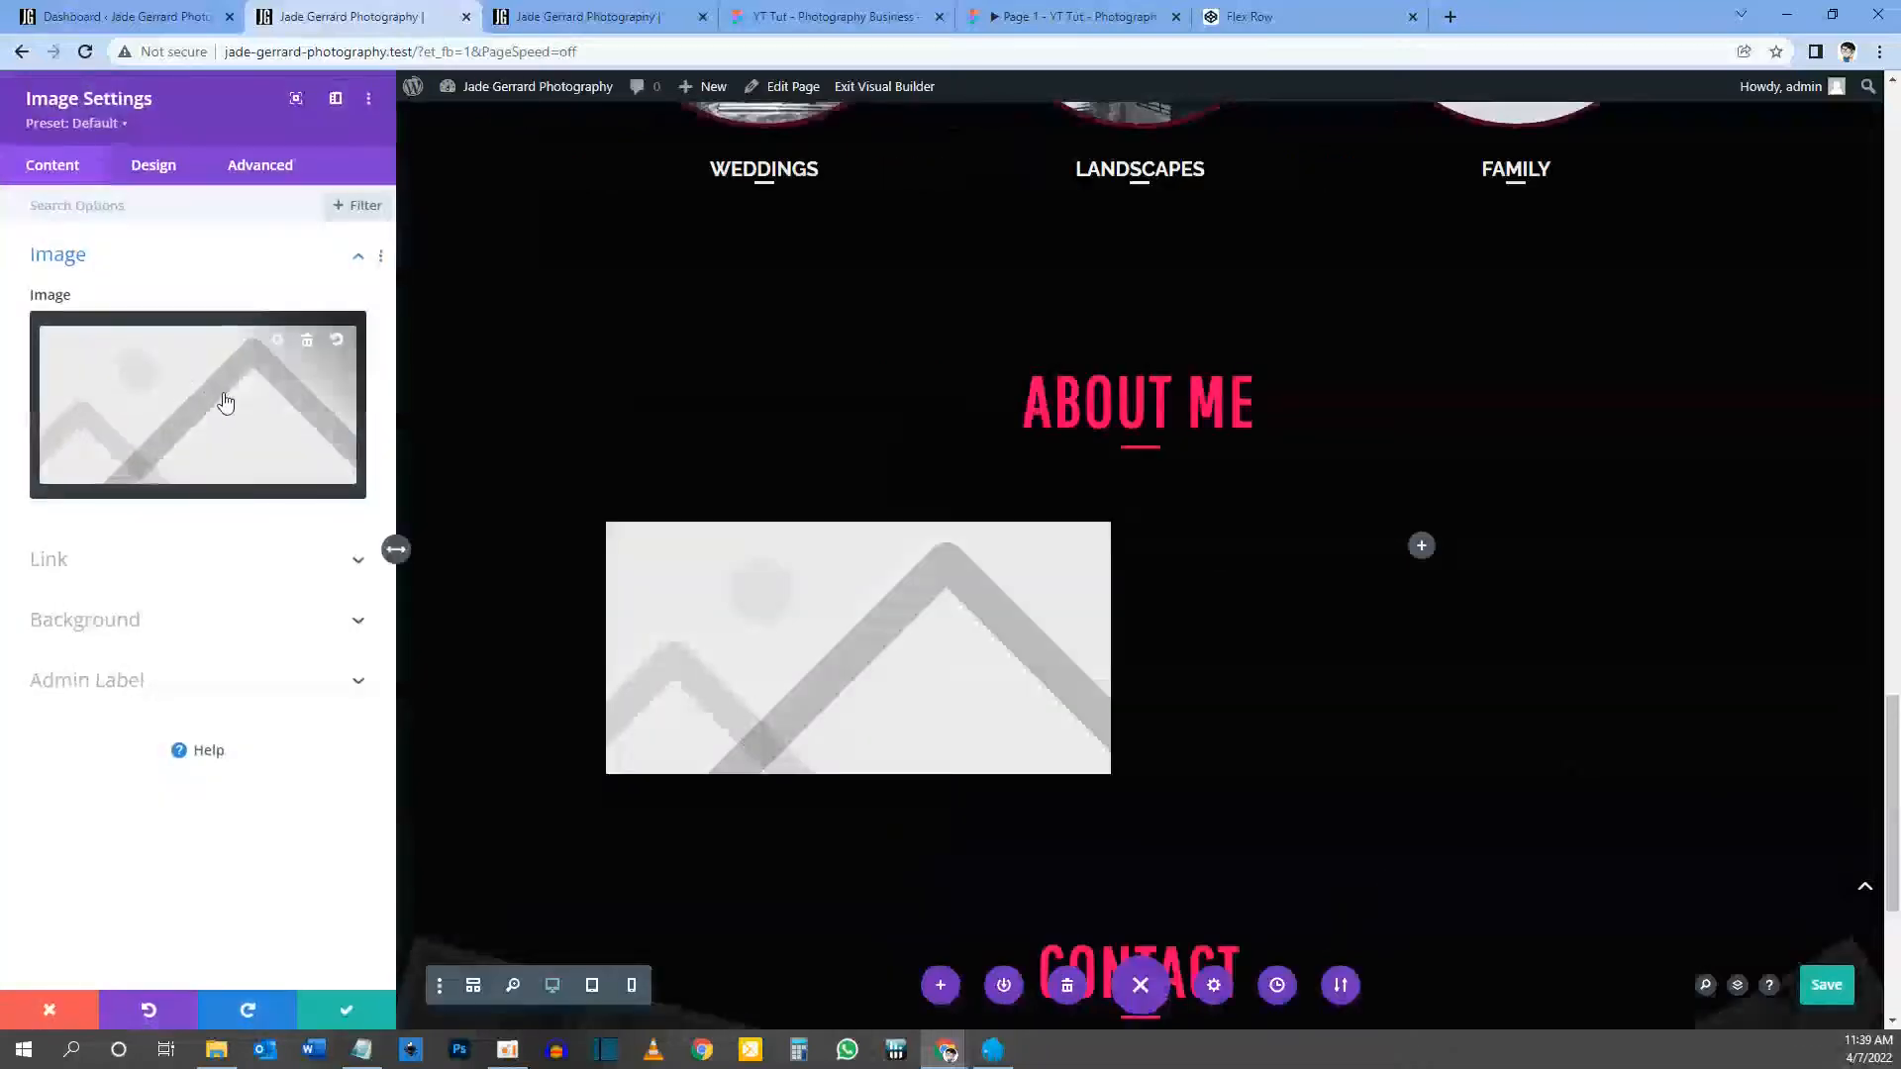
Step: Upload about-page-photo-phone.png as the module's image and save the image settings
click(223, 400)
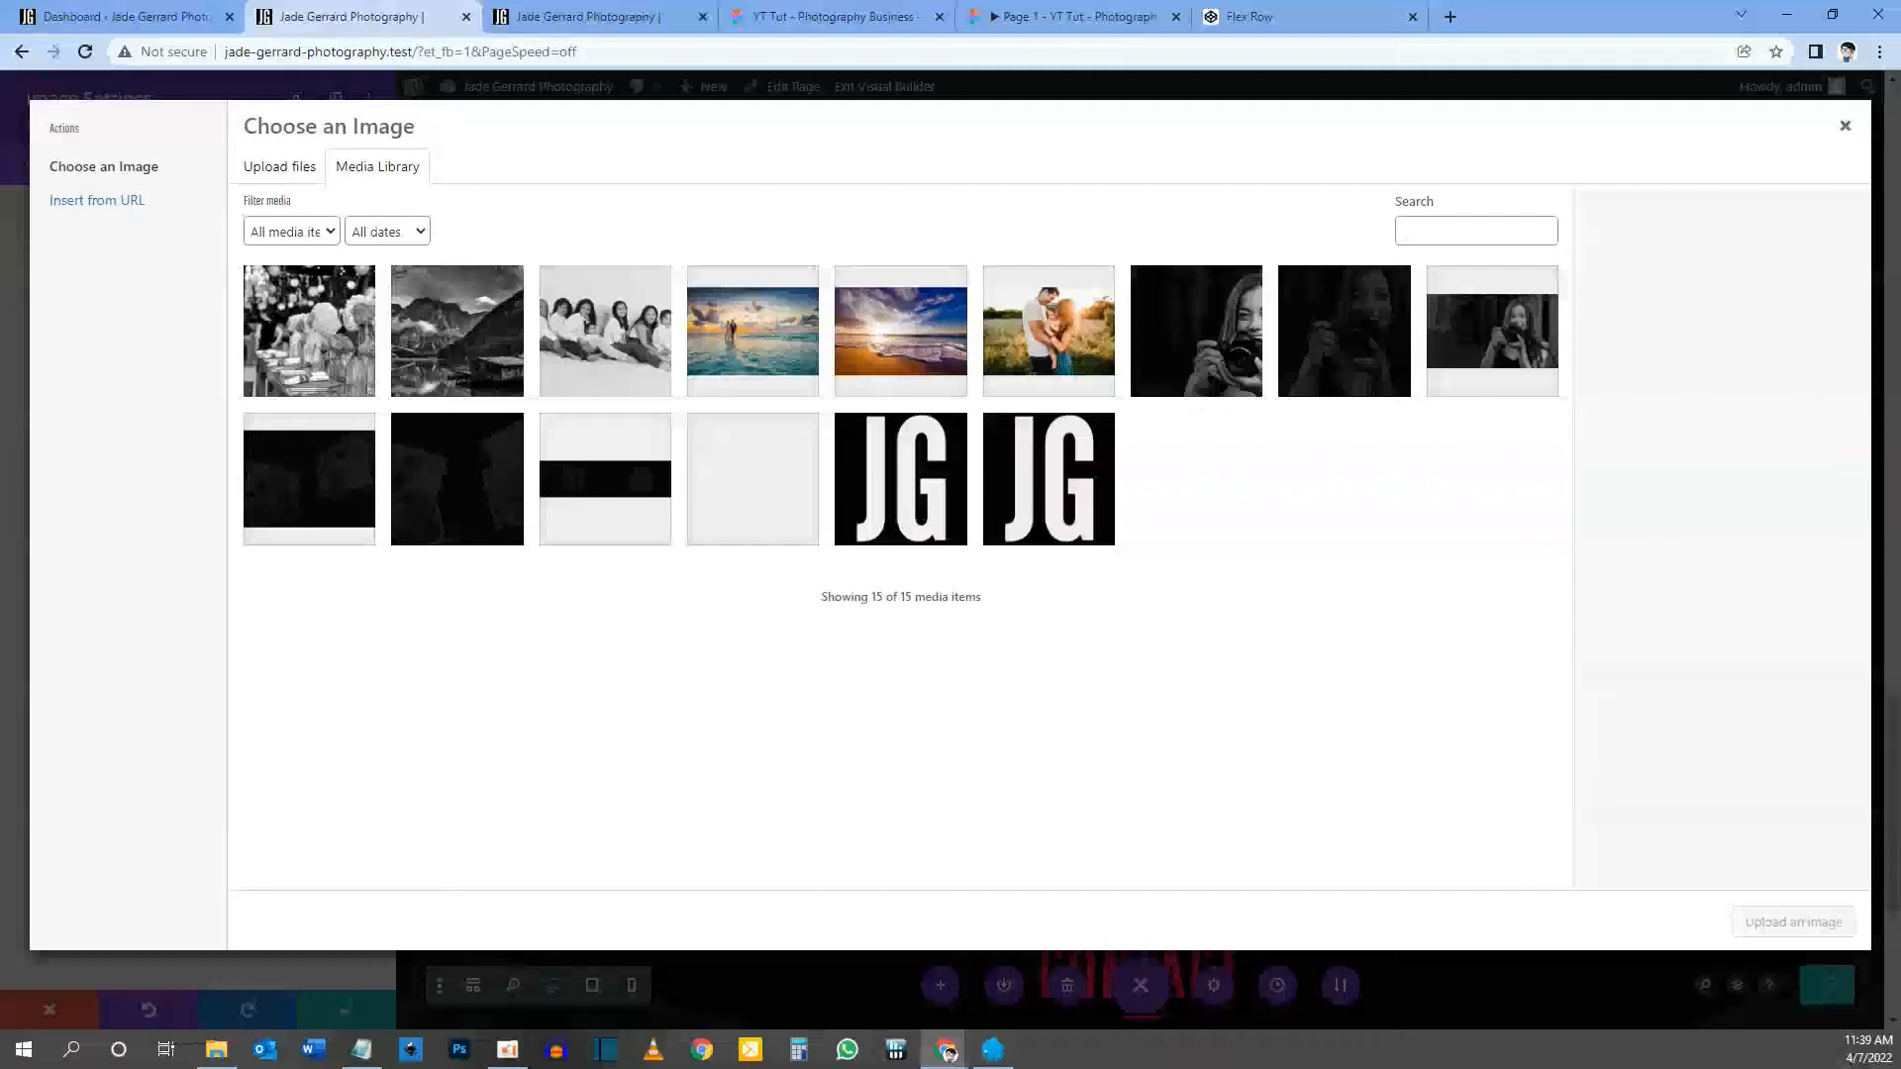
key(alt+Tab)
drag(0, 479, 743, 479)
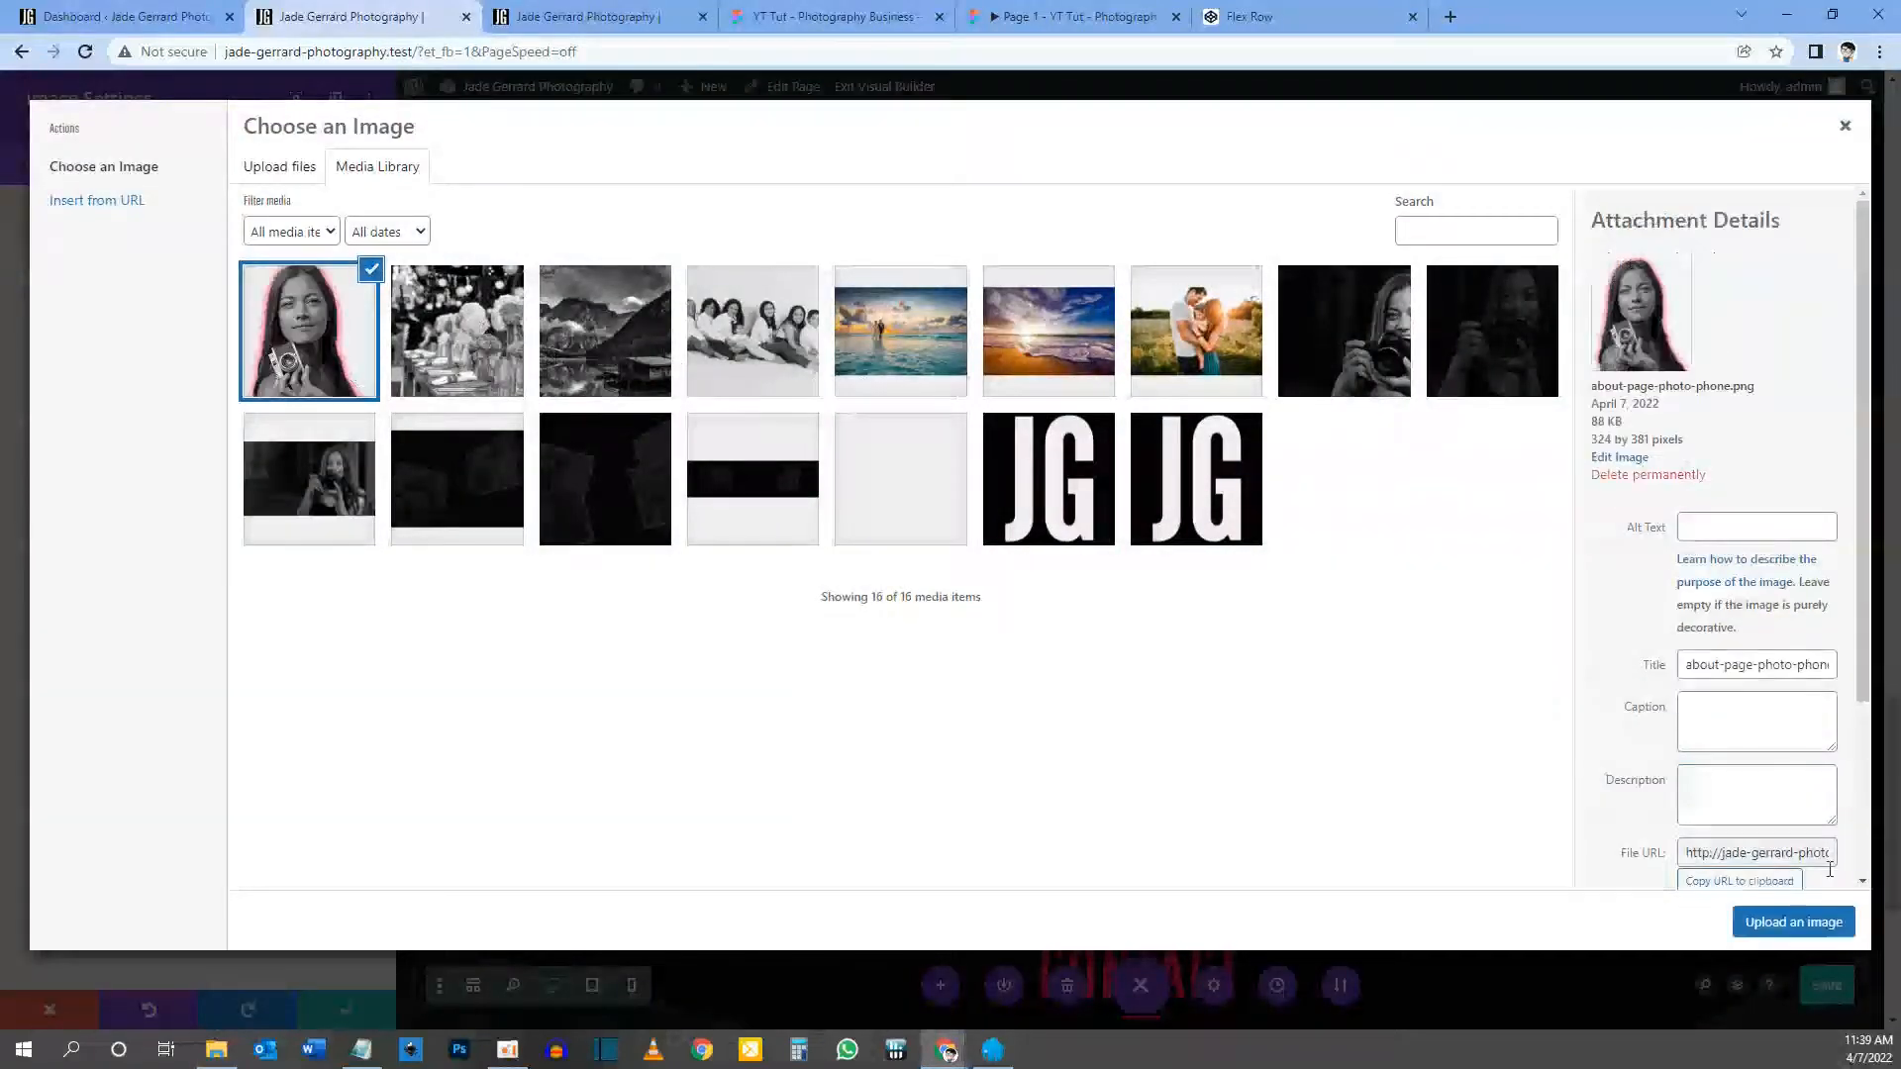
click(1790, 924)
scroll(955, 756, down, 2)
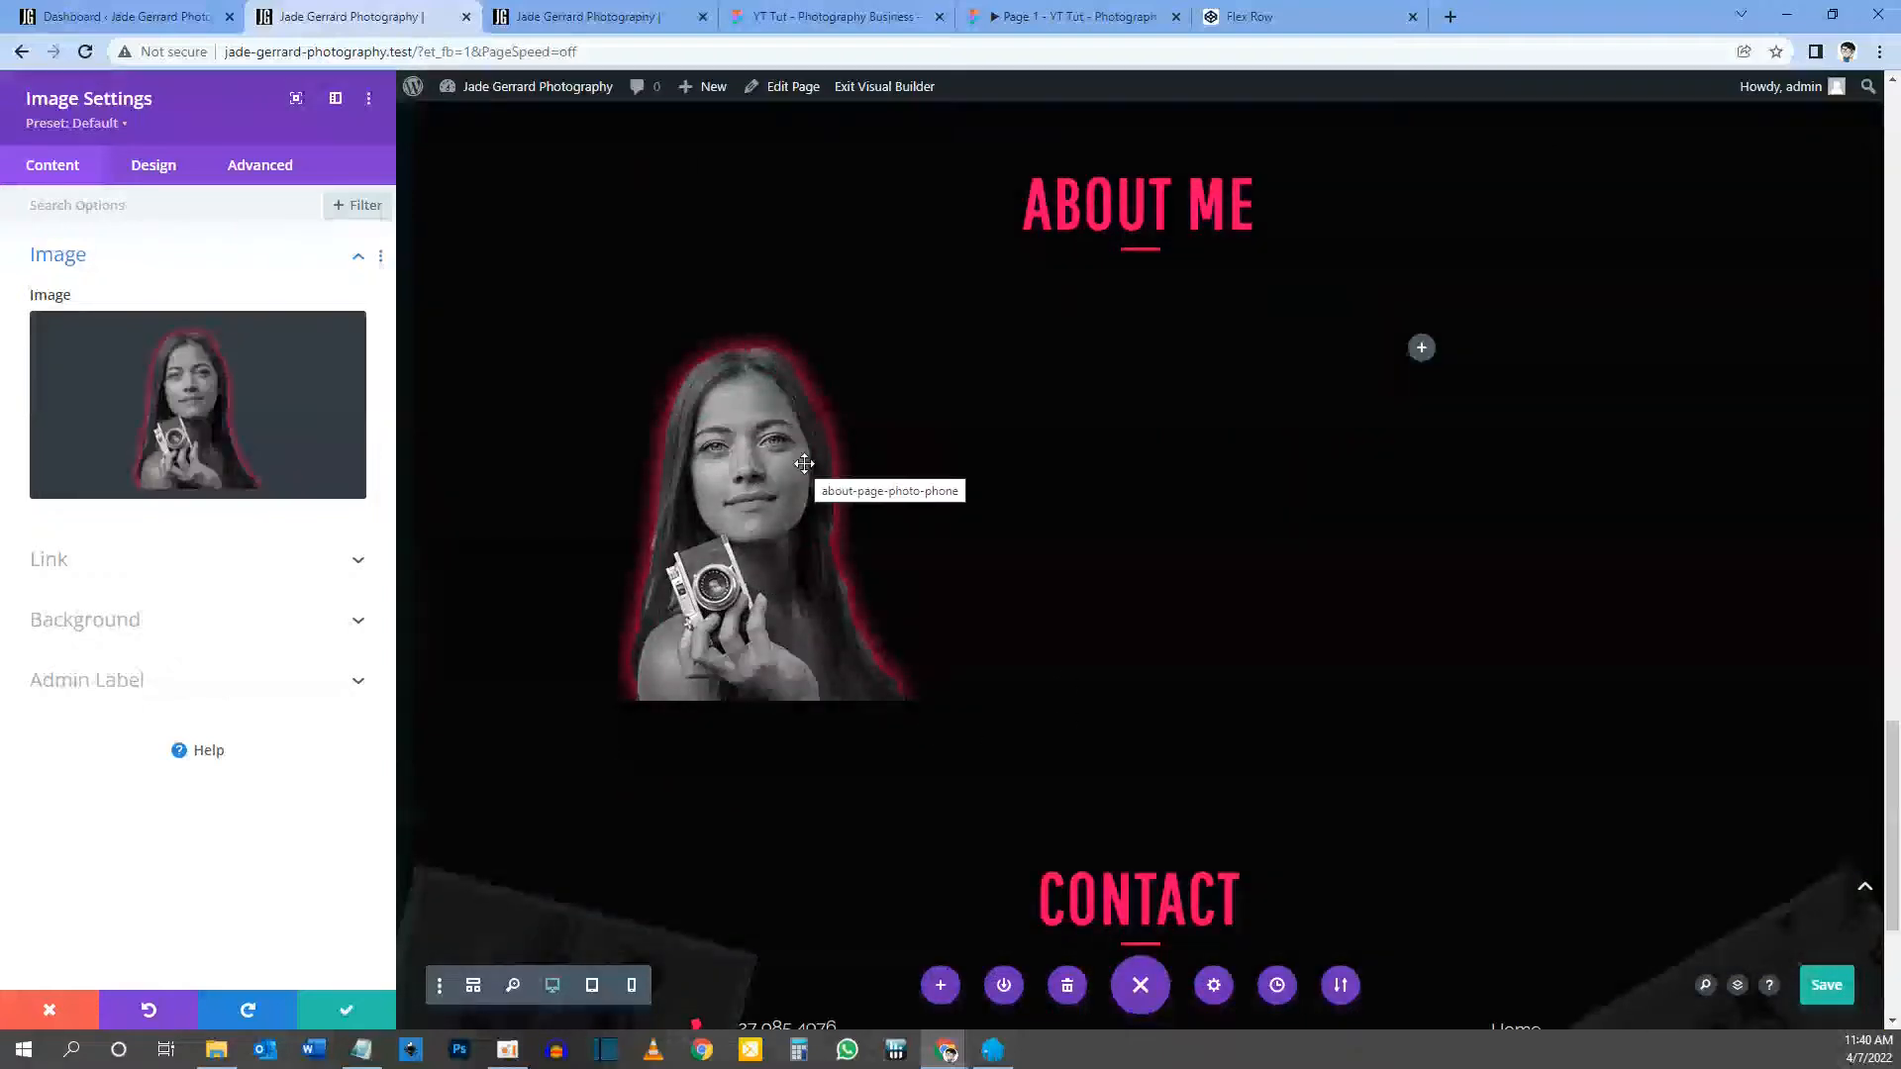
click(352, 1010)
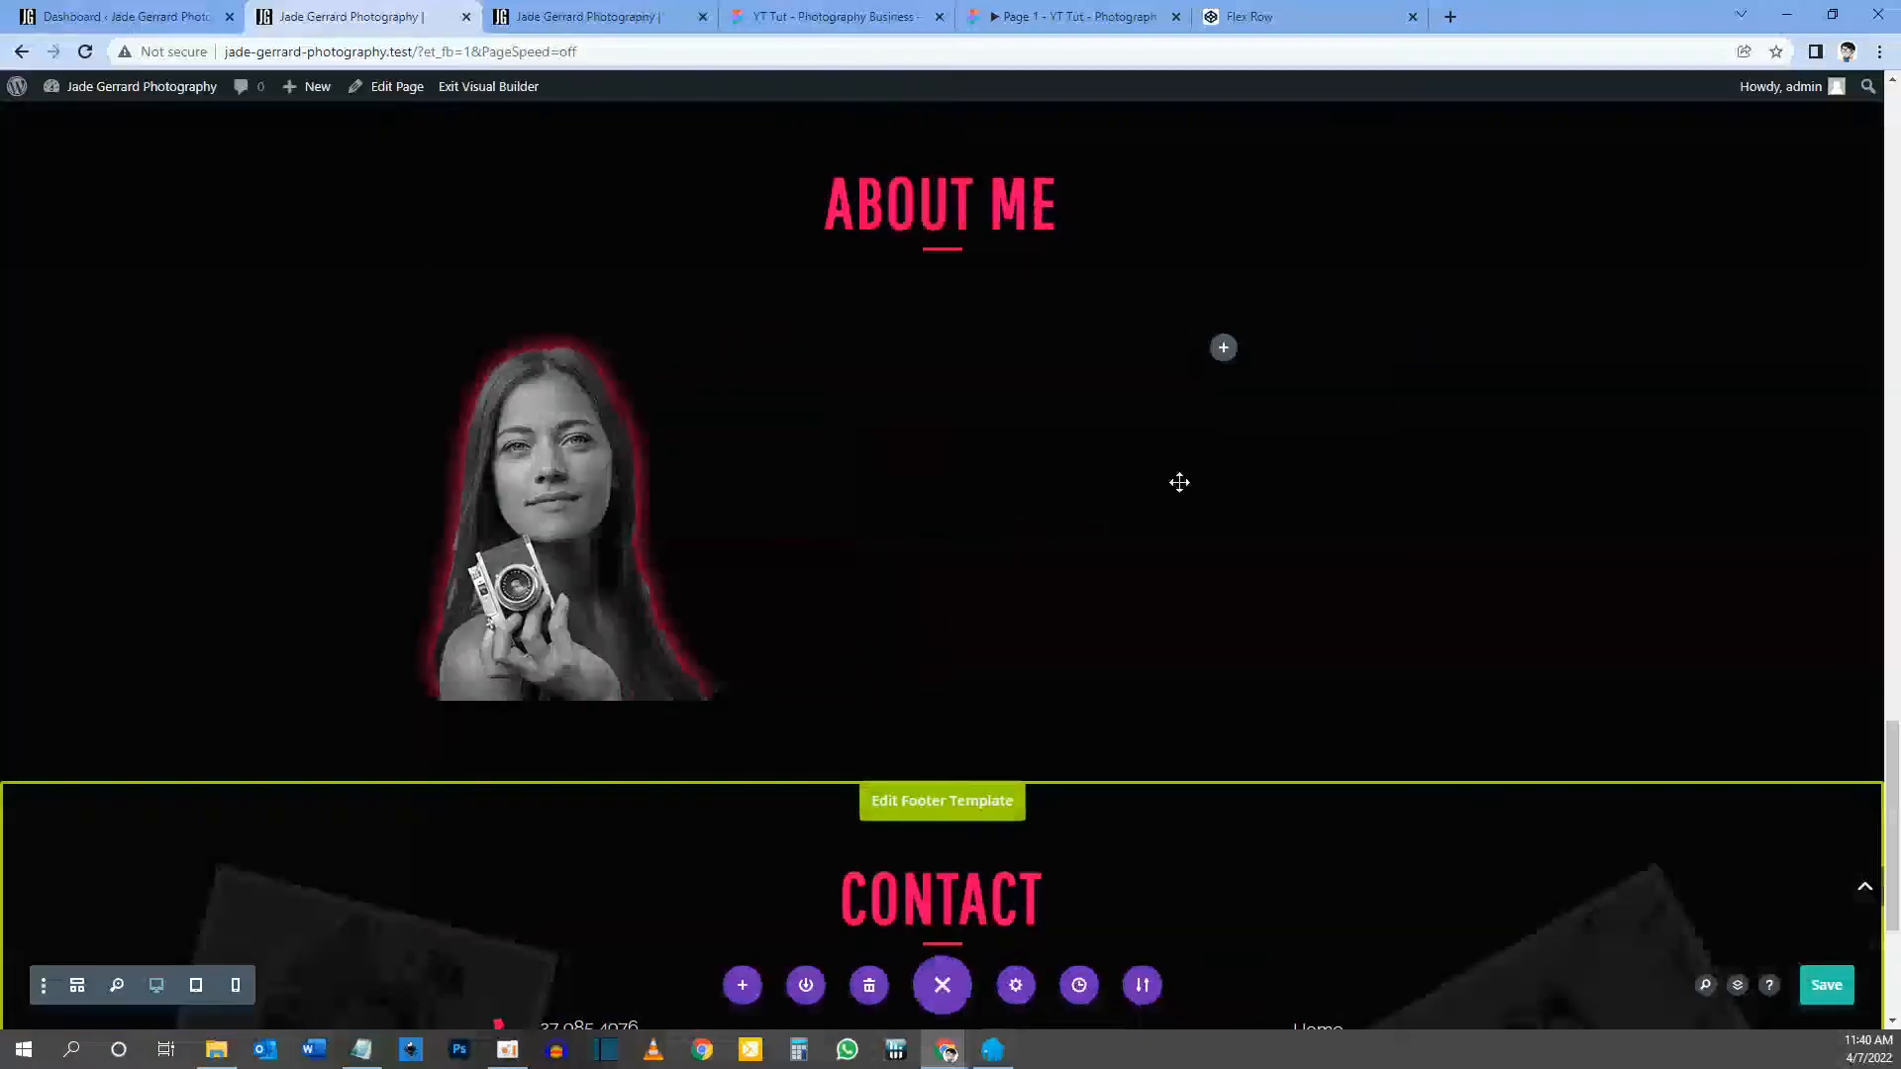
Step: Switch to the Figma design file and copy the two lorem ipsum paragraphs of the desktop ABOUT ME section
click(1110, 25)
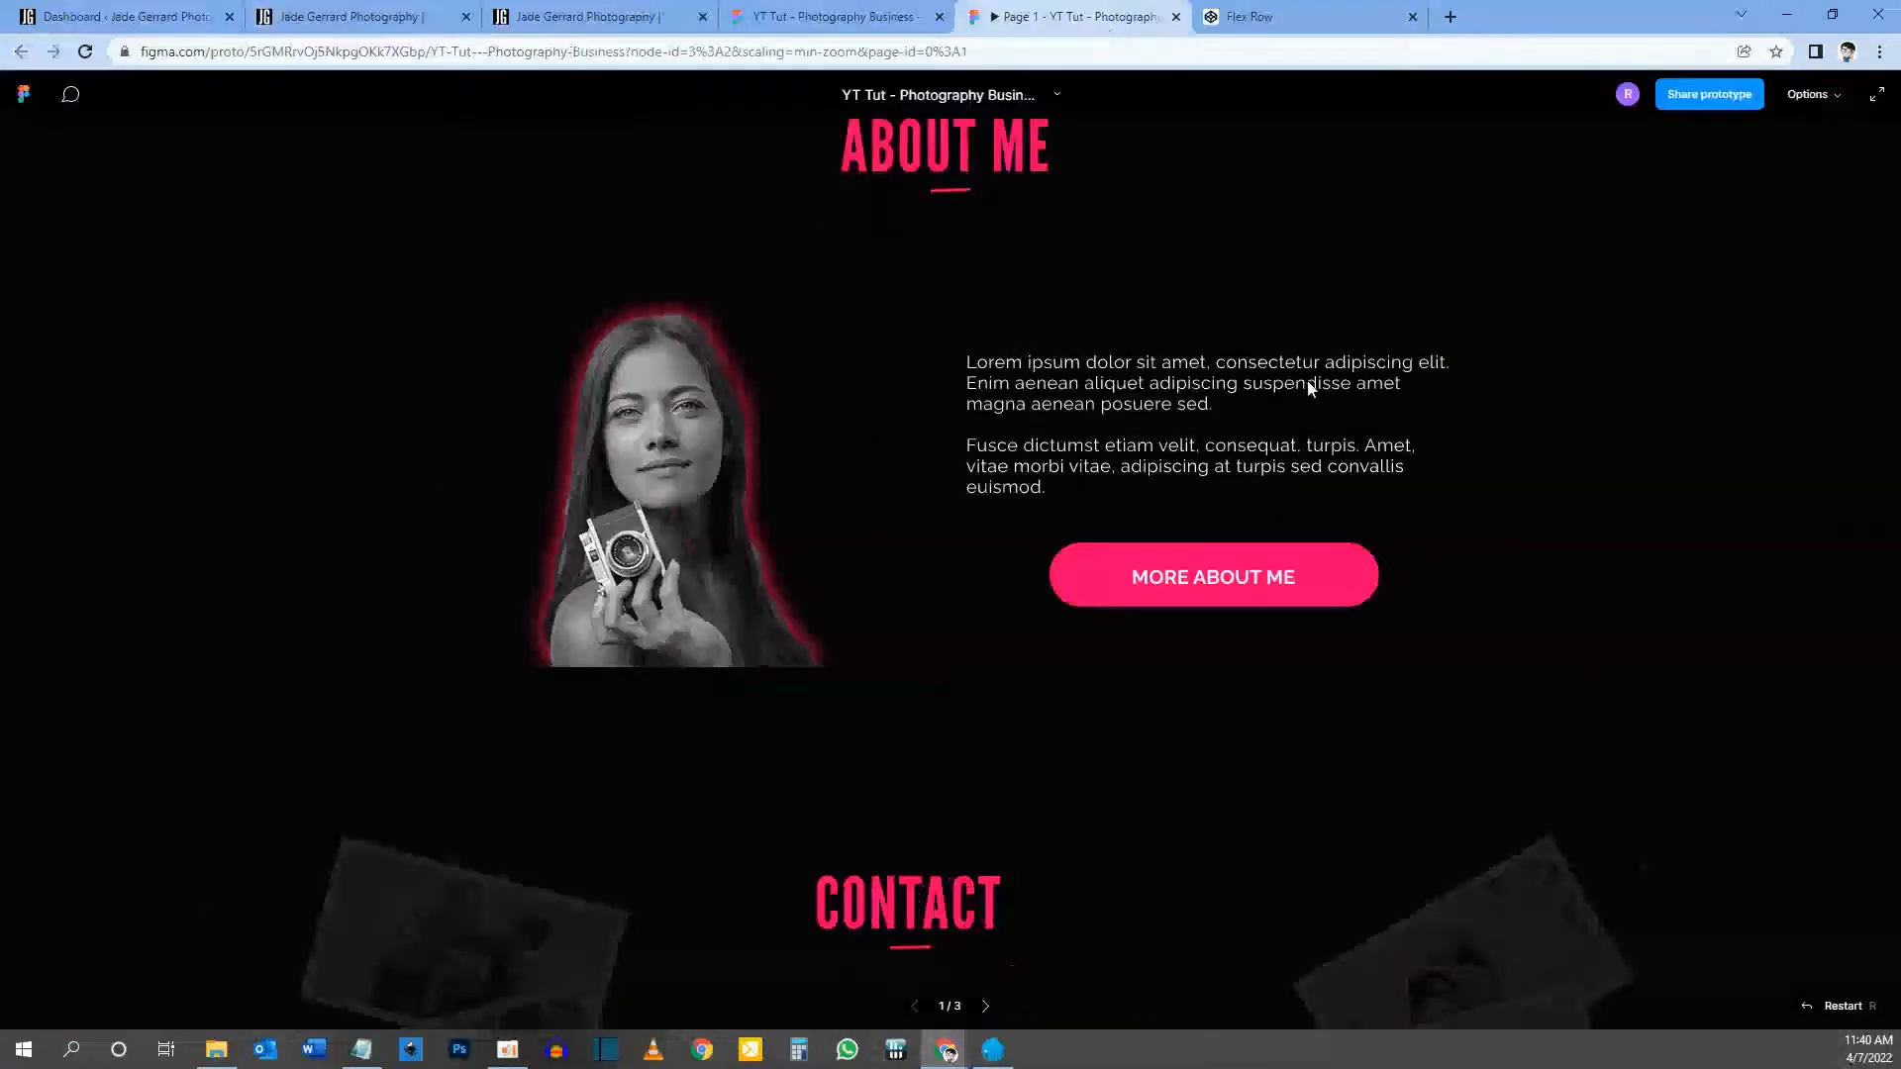
click(846, 12)
scroll(1292, 699, down, 10)
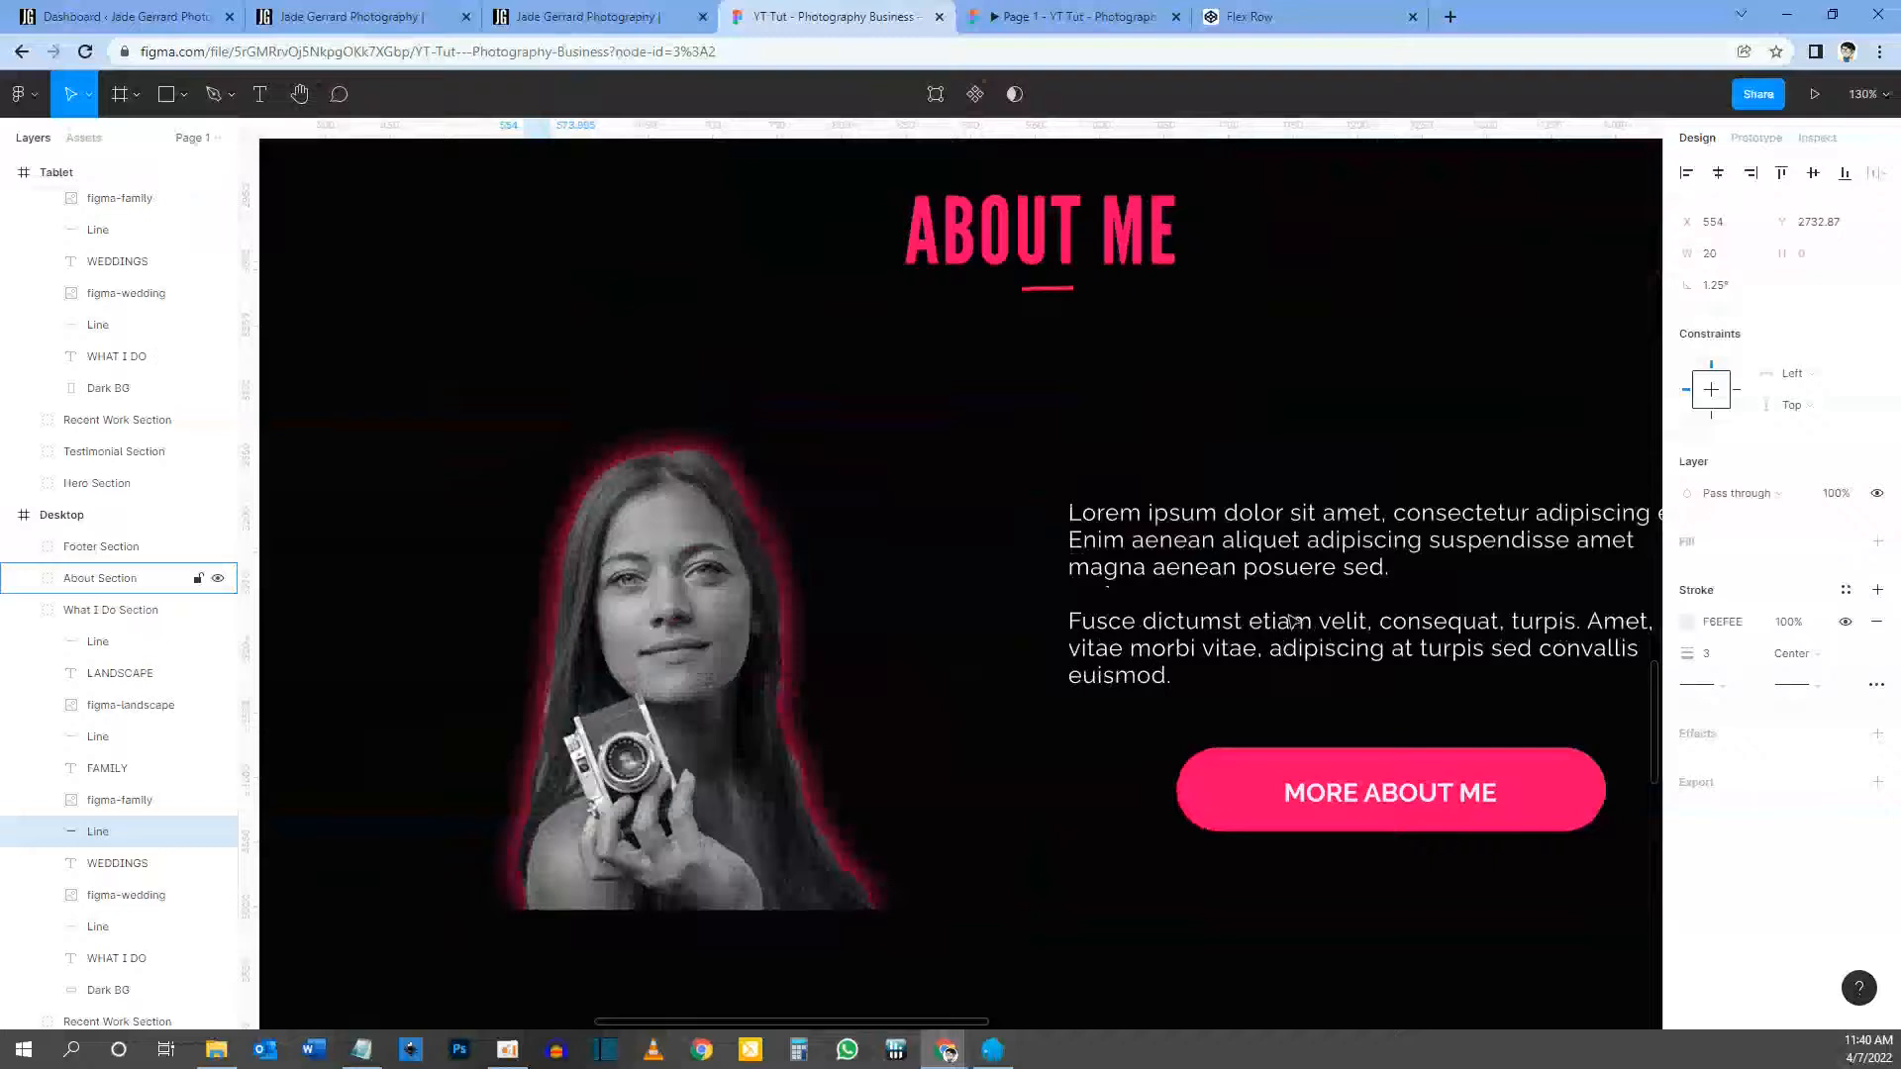
click(1256, 576)
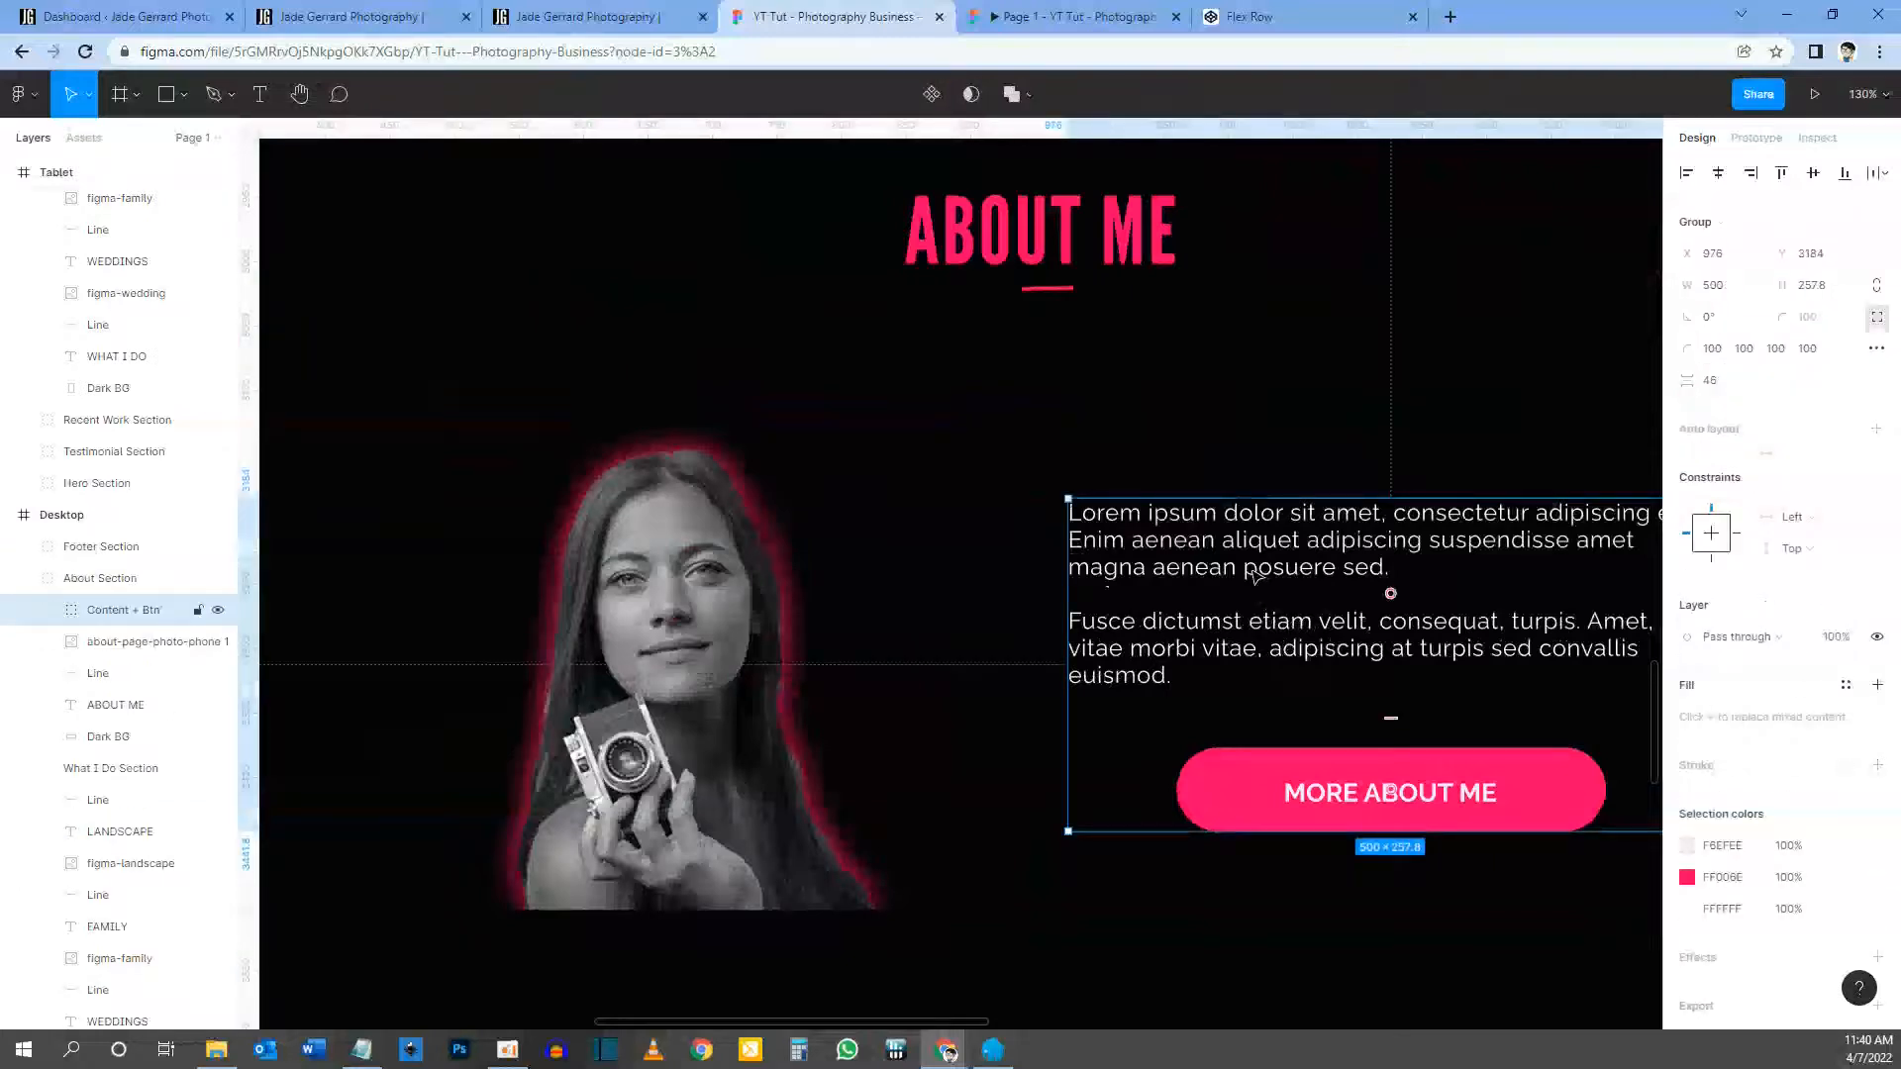
double_click(1255, 576)
double_click(1274, 578)
key(ctrl+c)
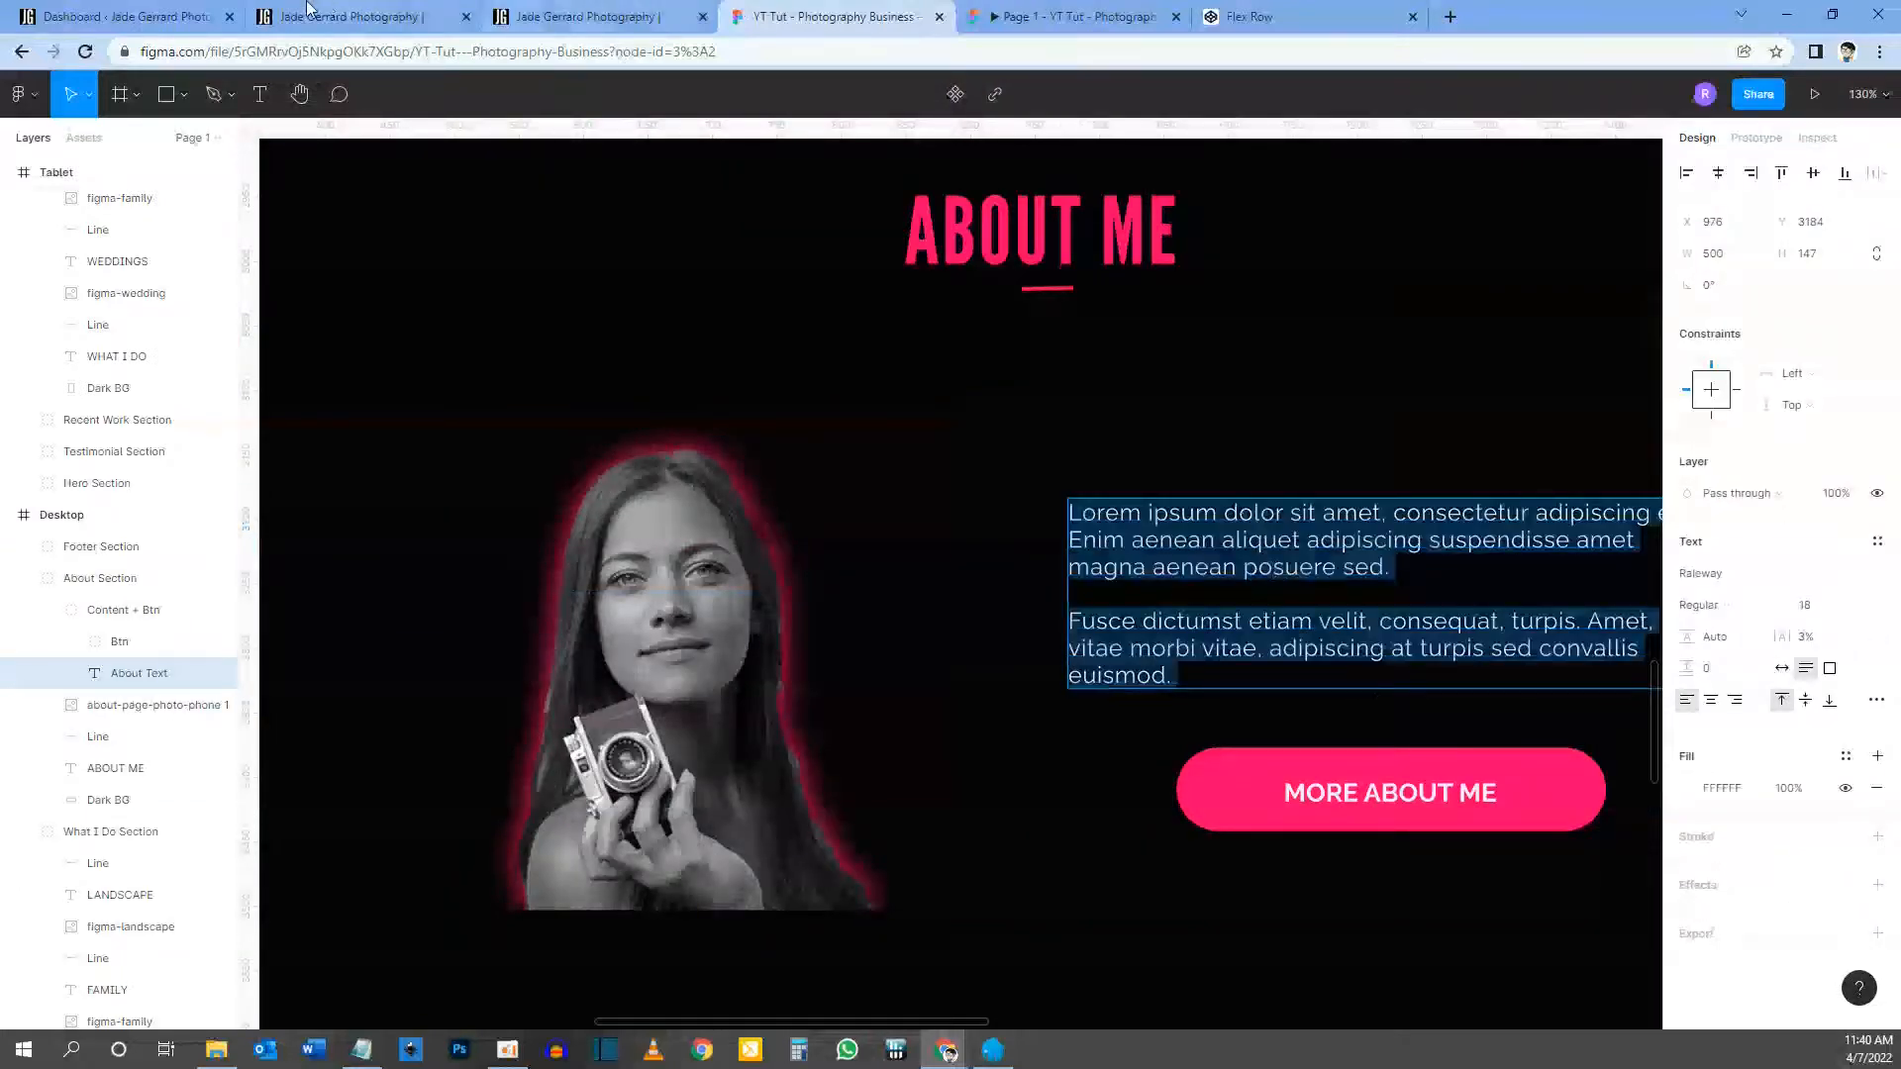
Step: Return to the page builder, add a Text module to the second column and replace its placeholder with the copied paragraphs
click(346, 16)
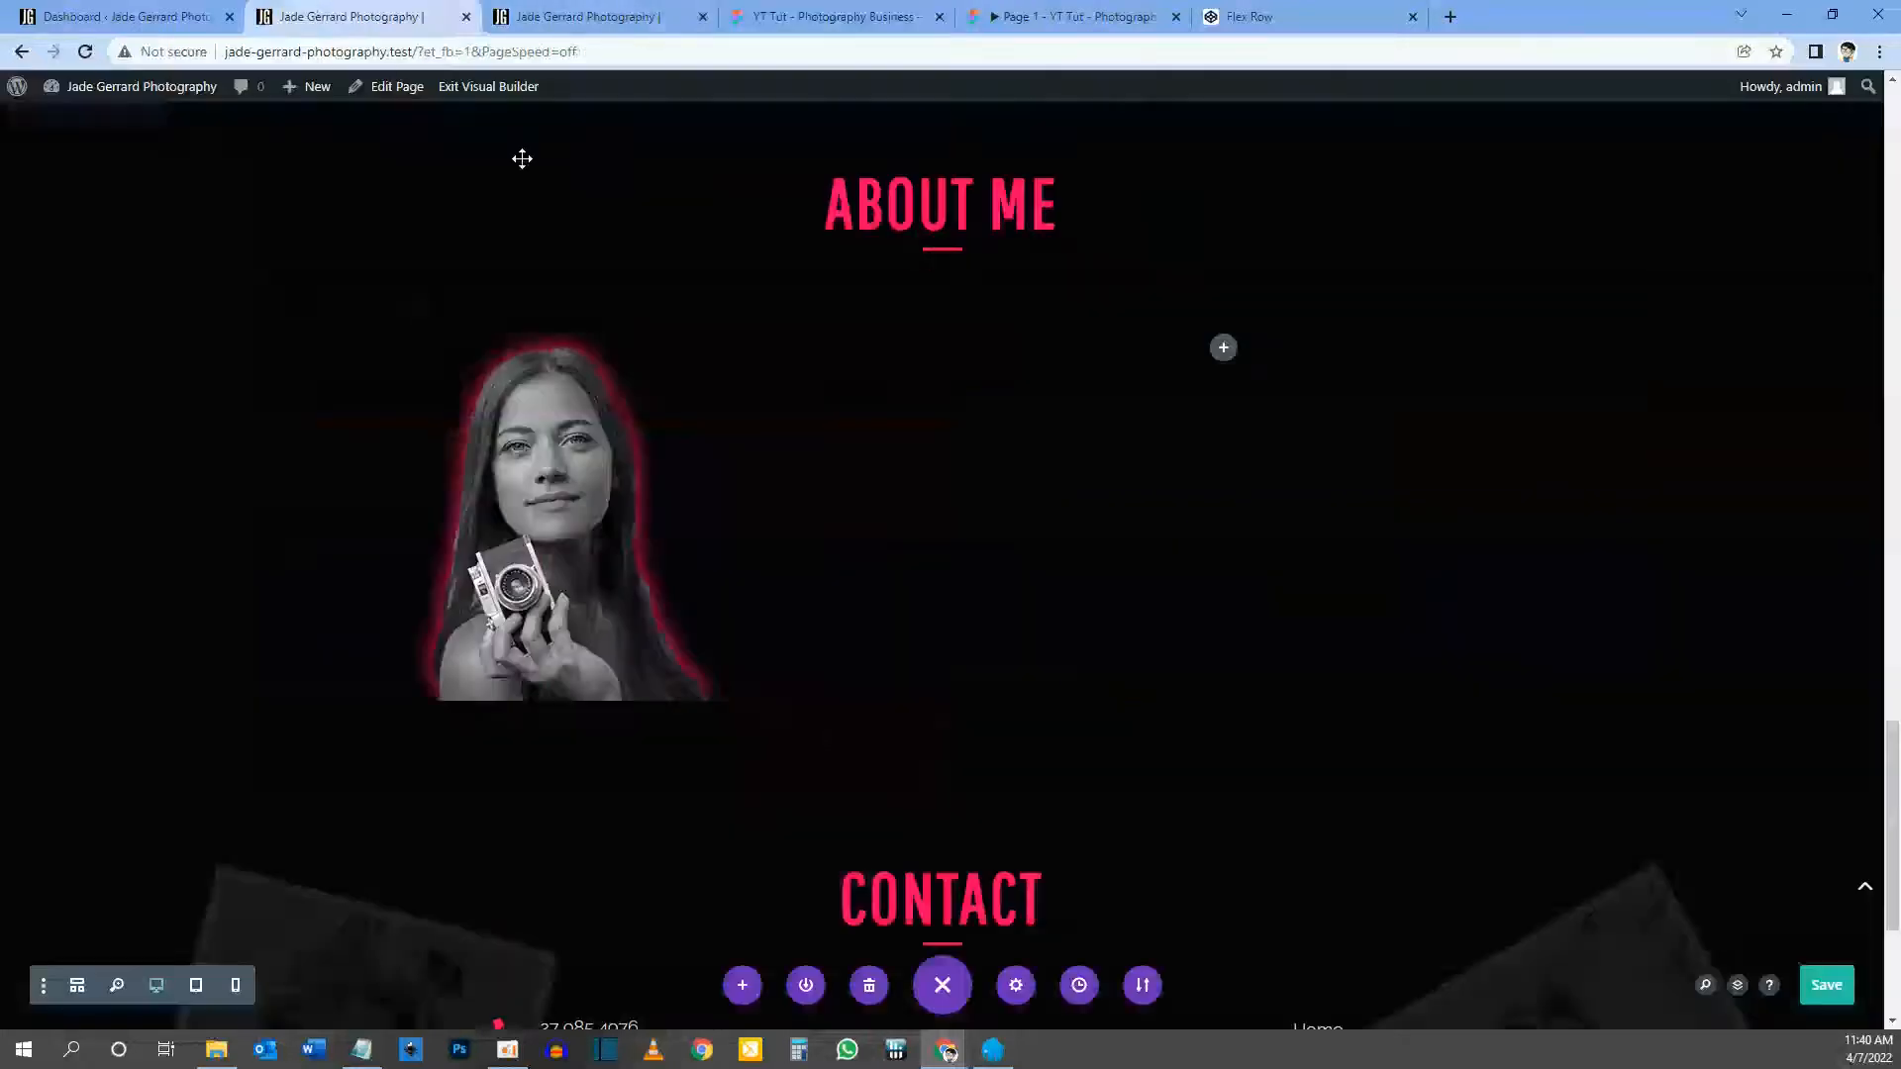
click(1222, 348)
text(text)
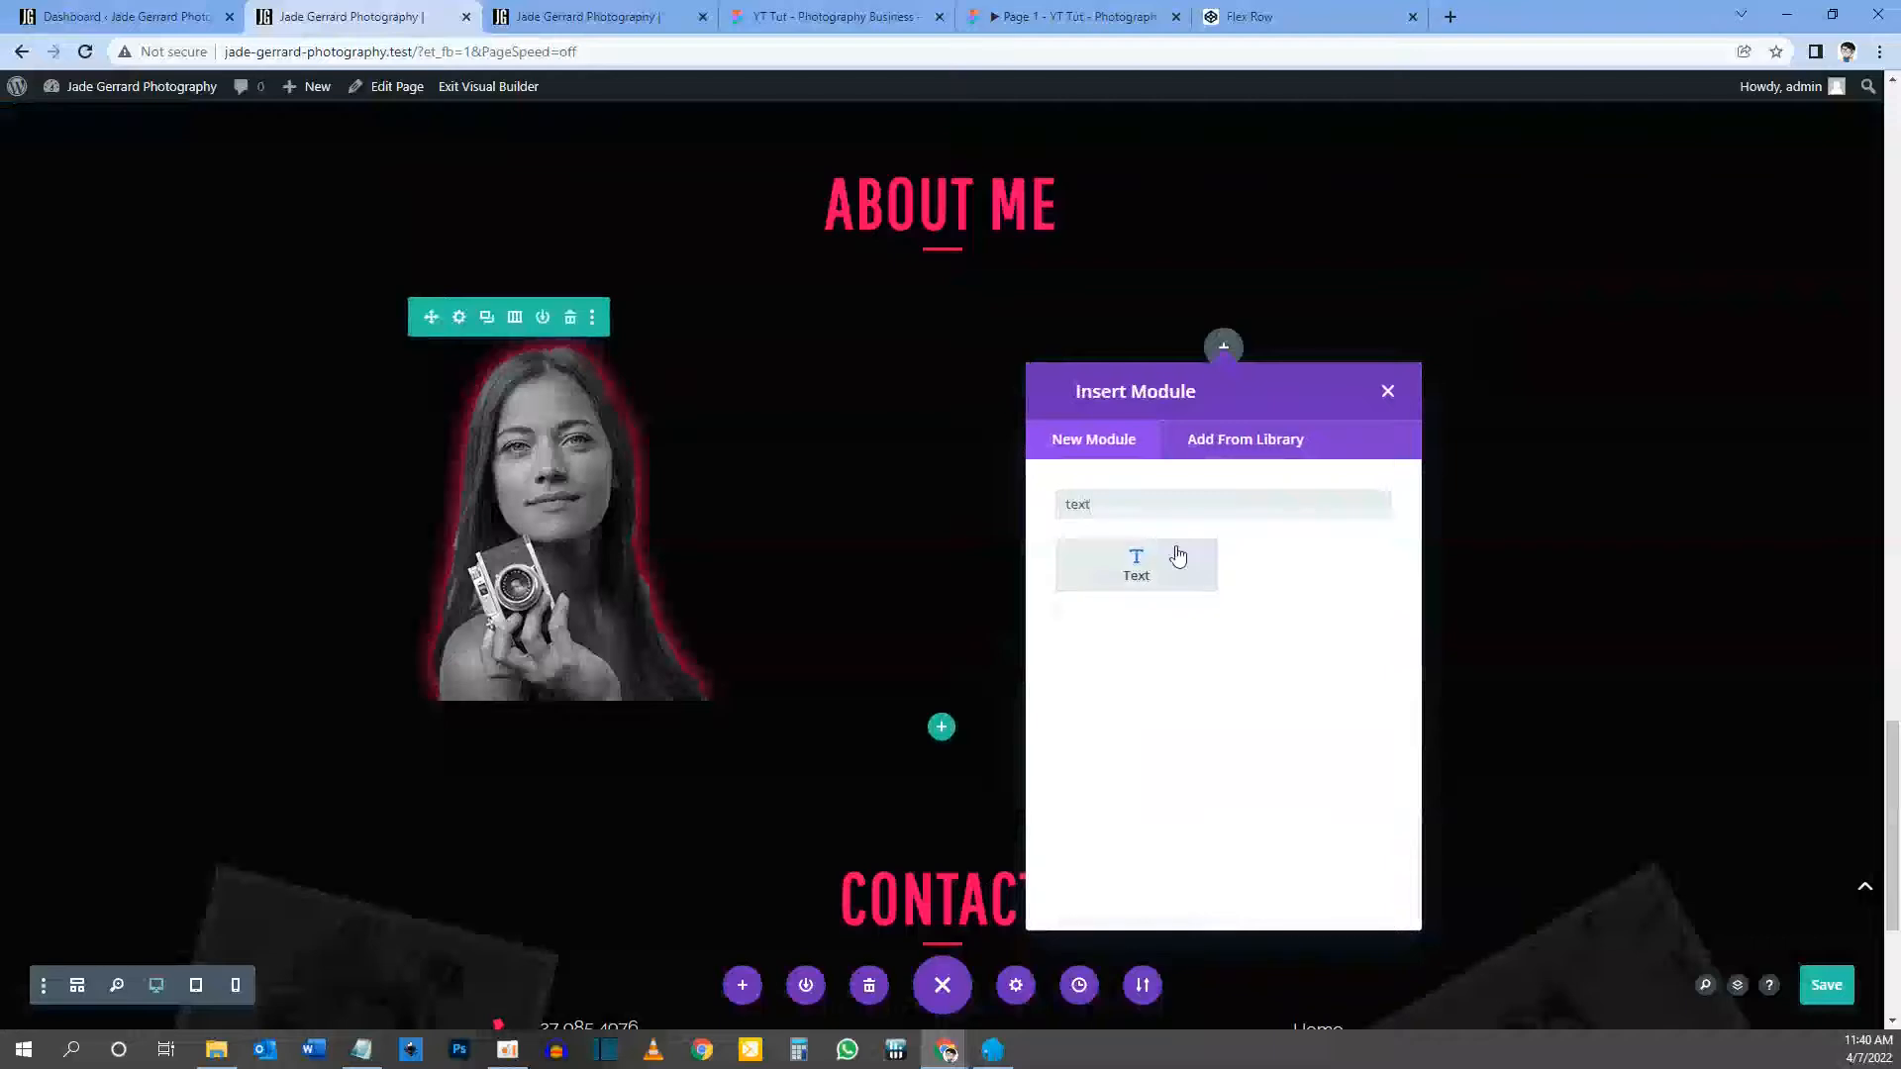
click(1177, 557)
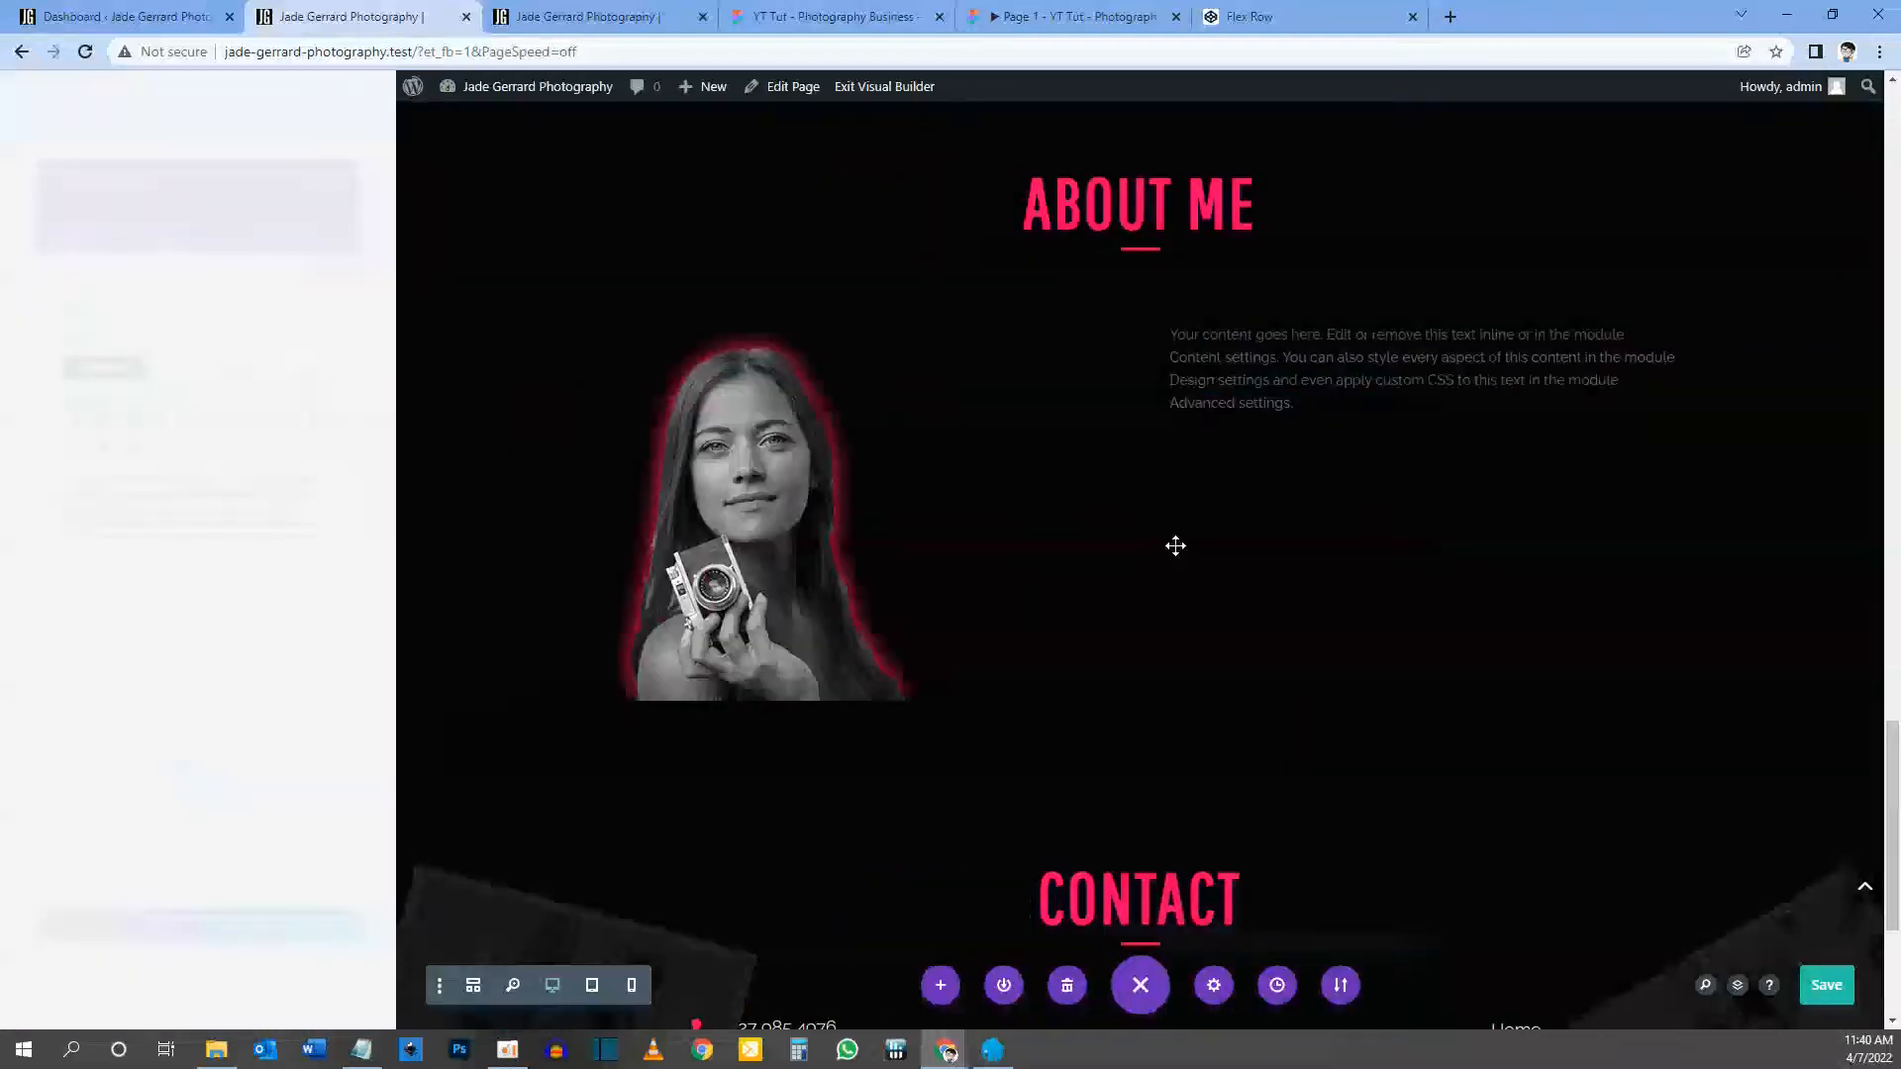
triple_click(230, 561)
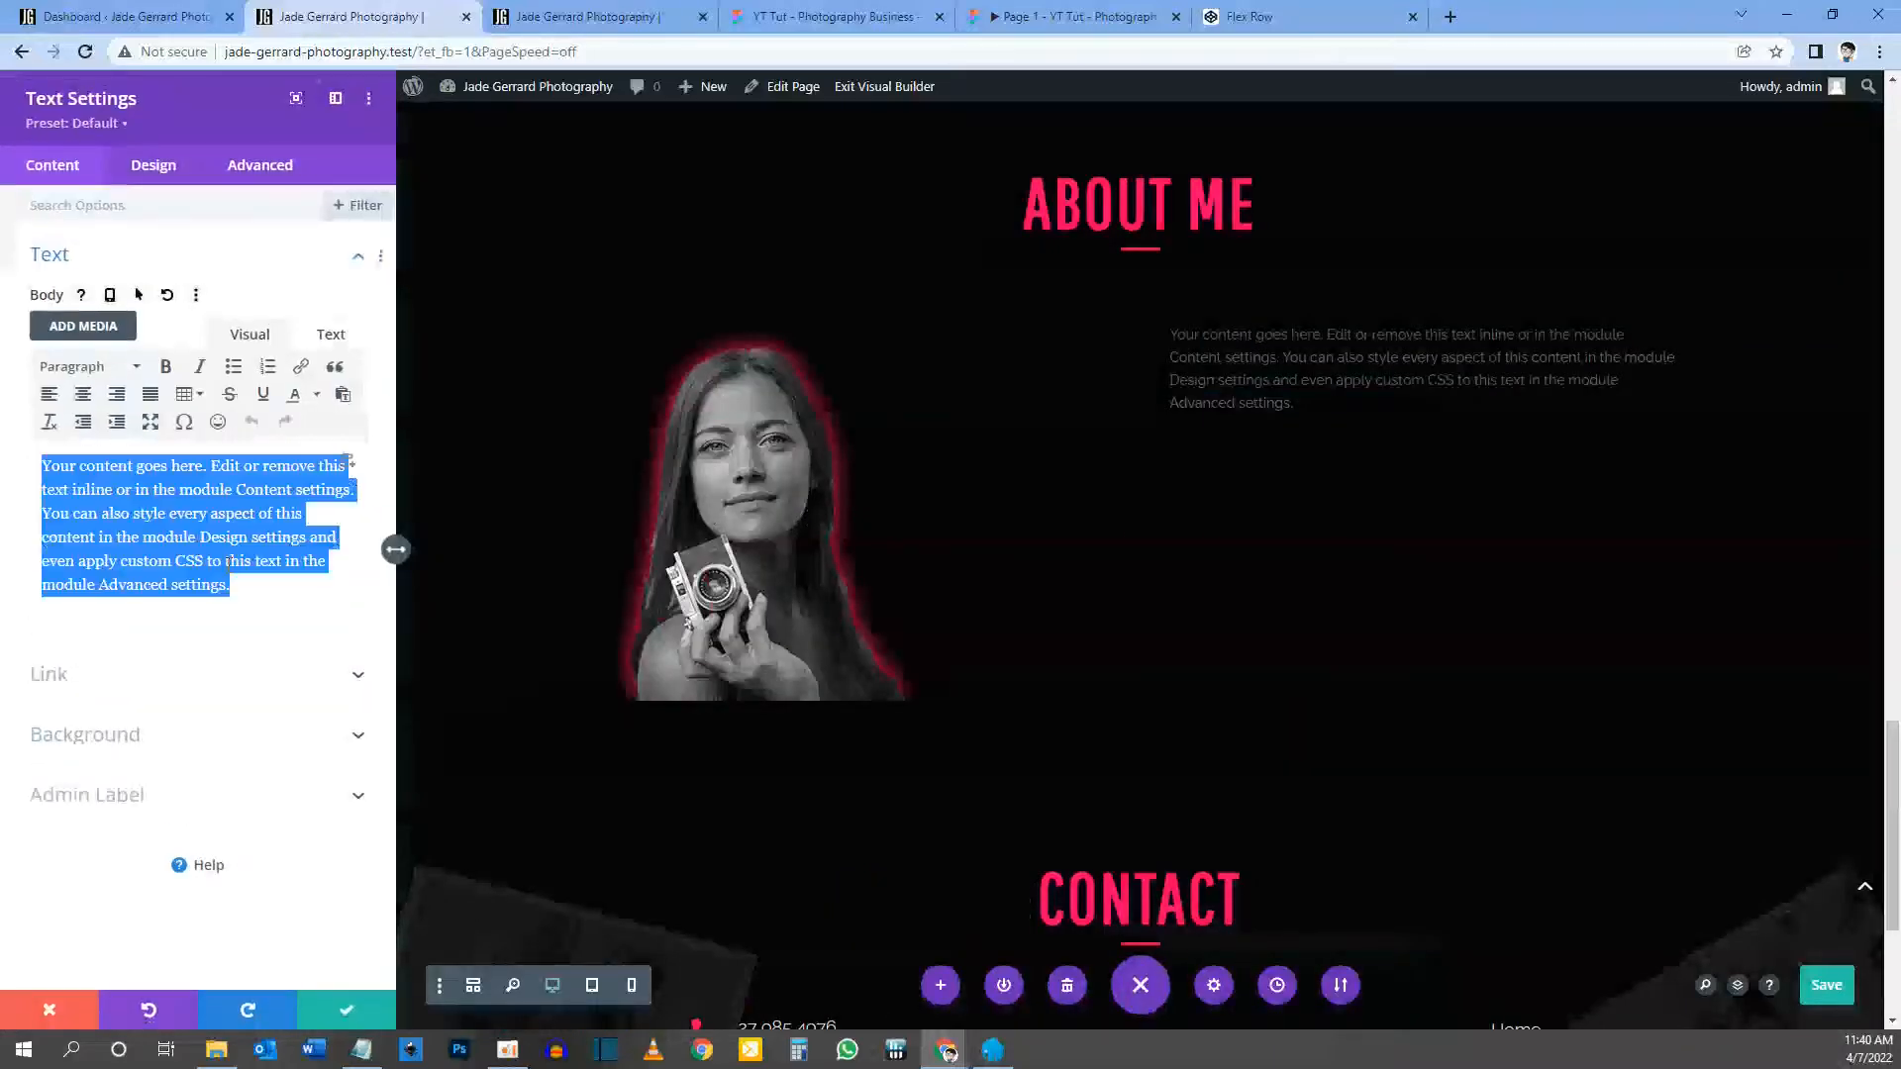
key(ctrl+v)
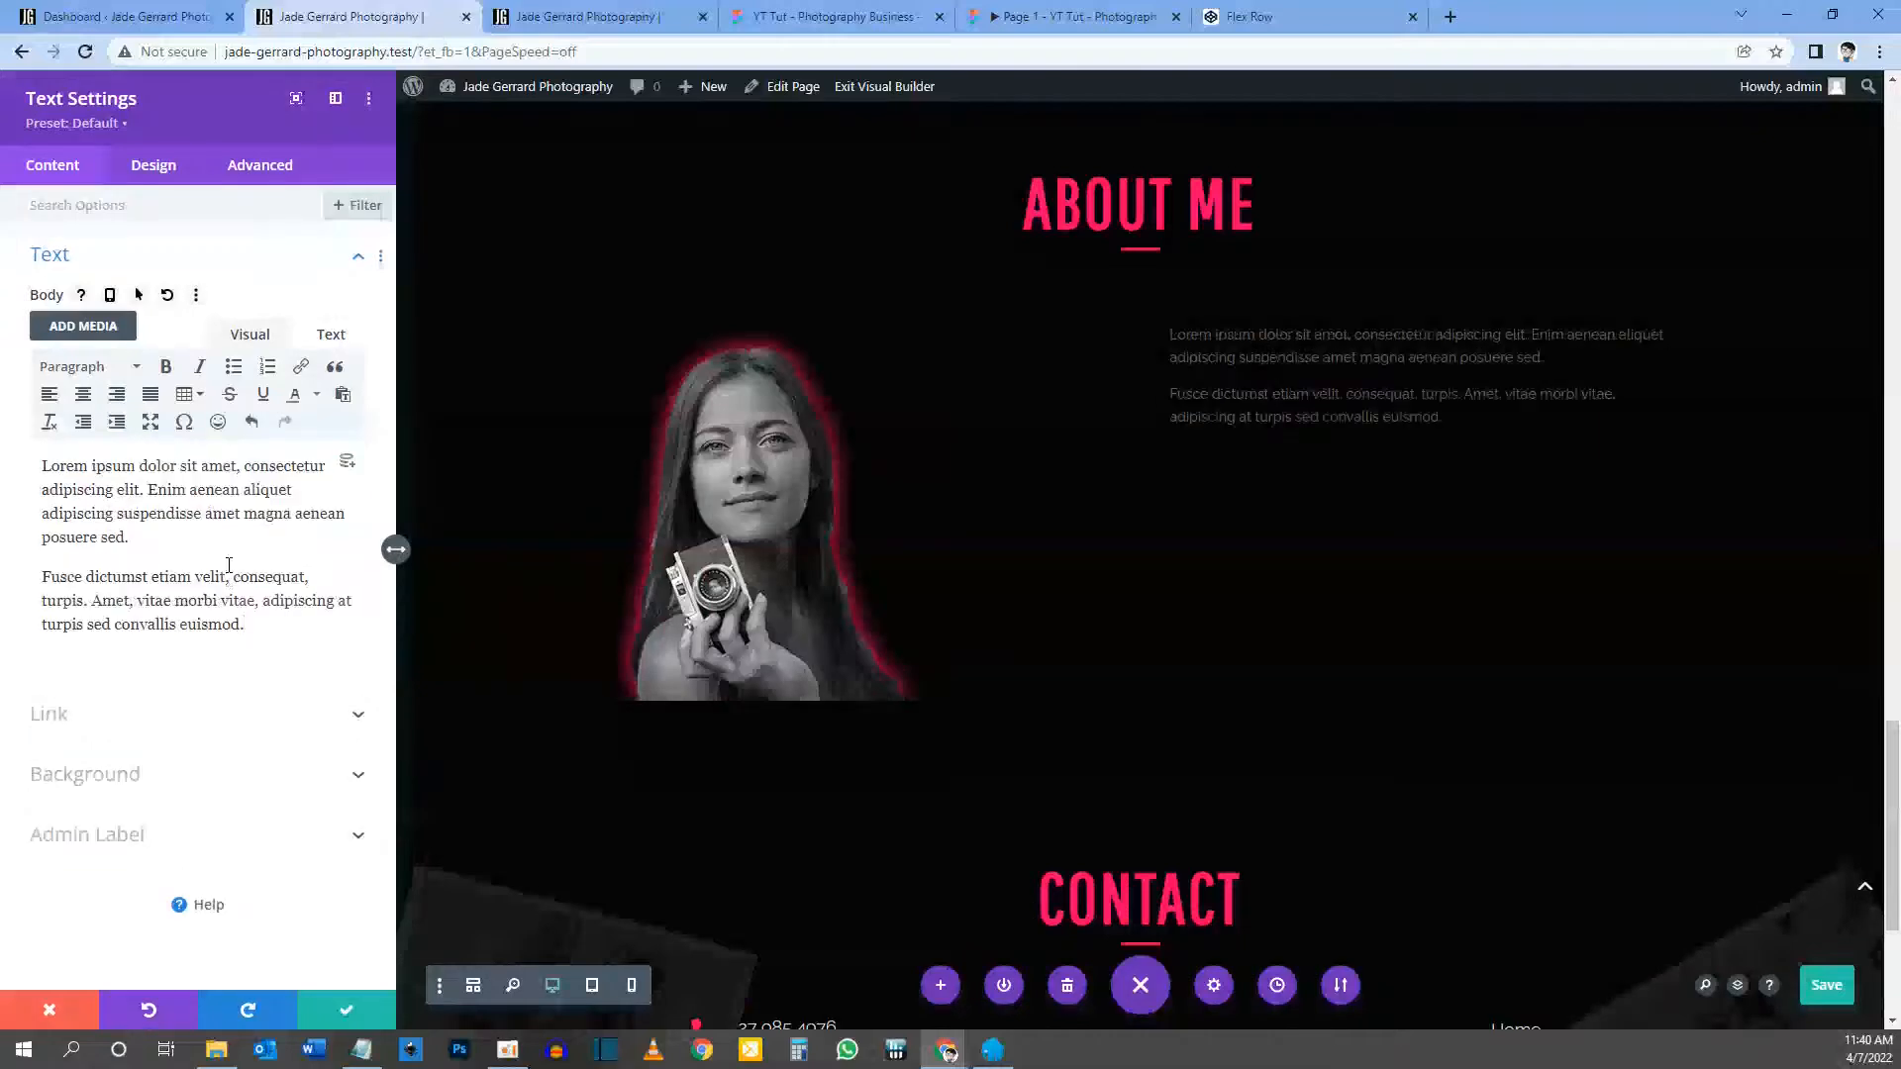
Step: Set the about paragraphs' text color to the saved off-white #f6efee
click(154, 166)
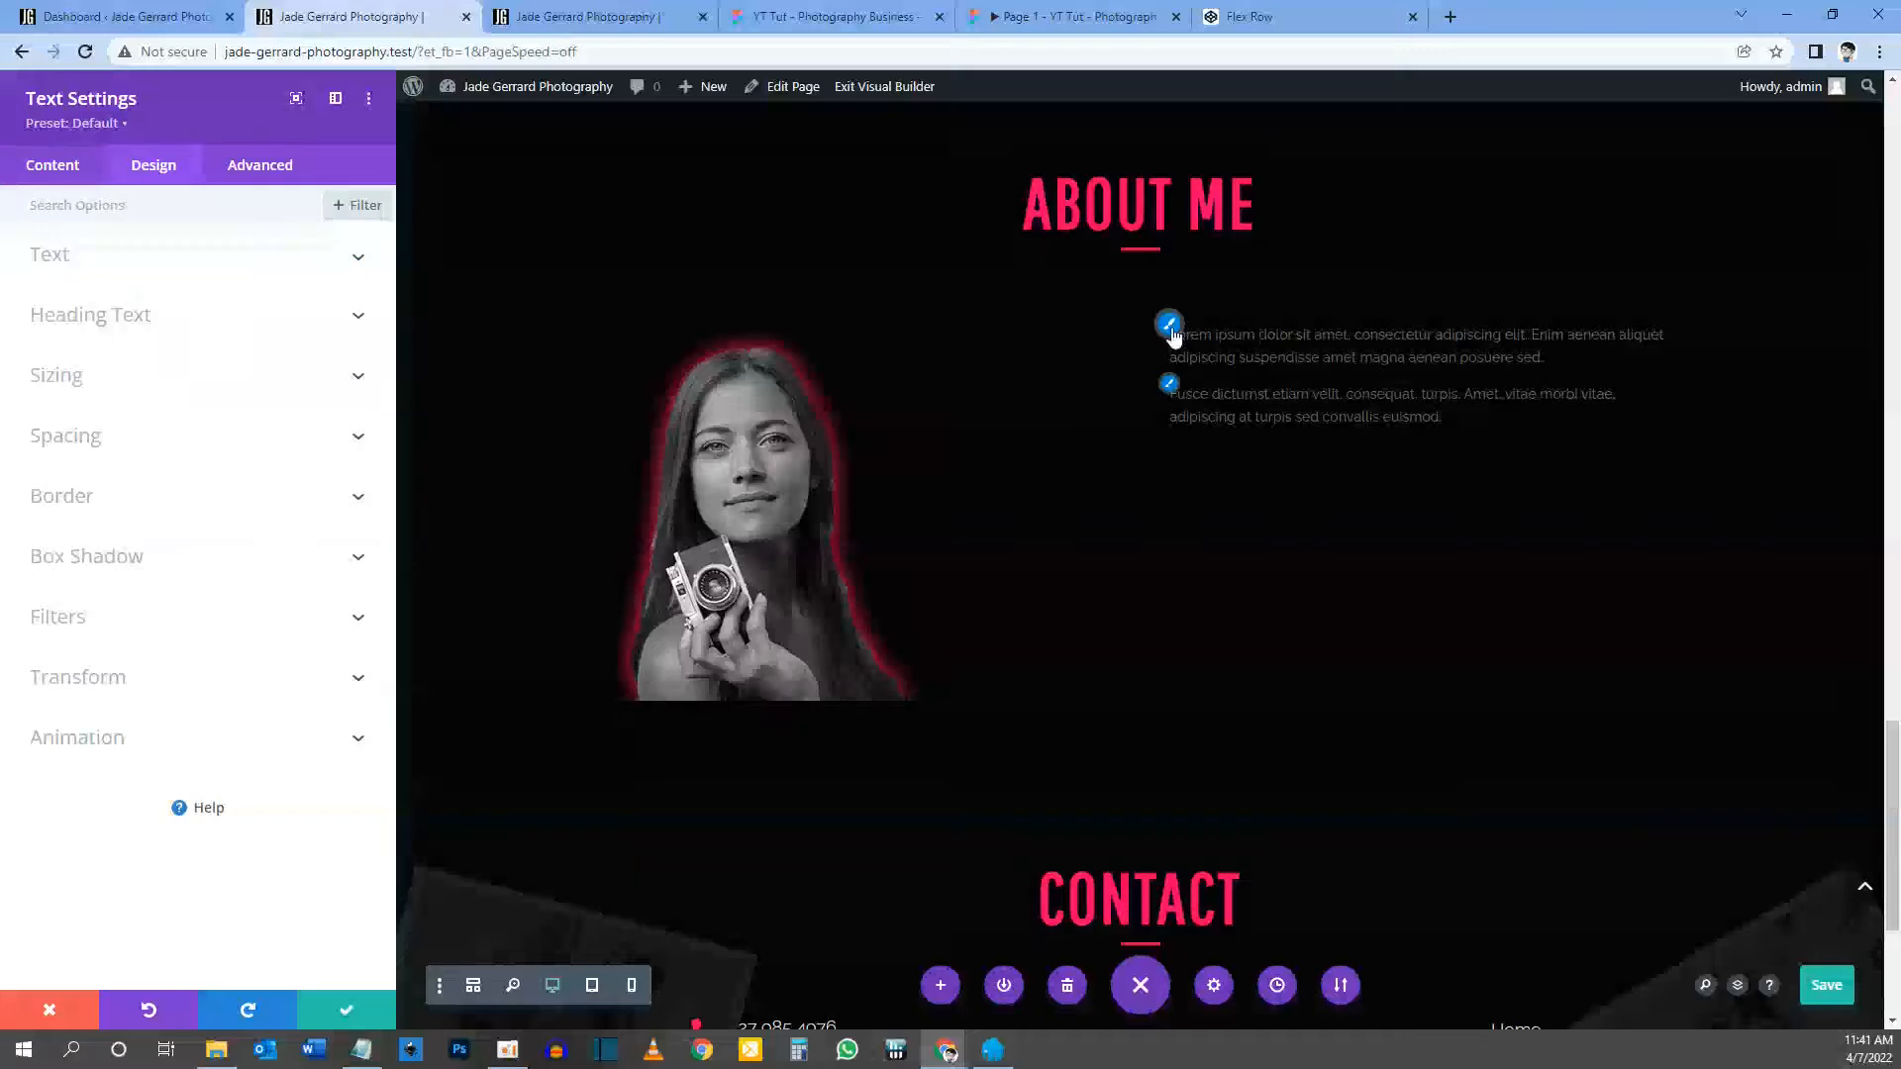
click(1170, 331)
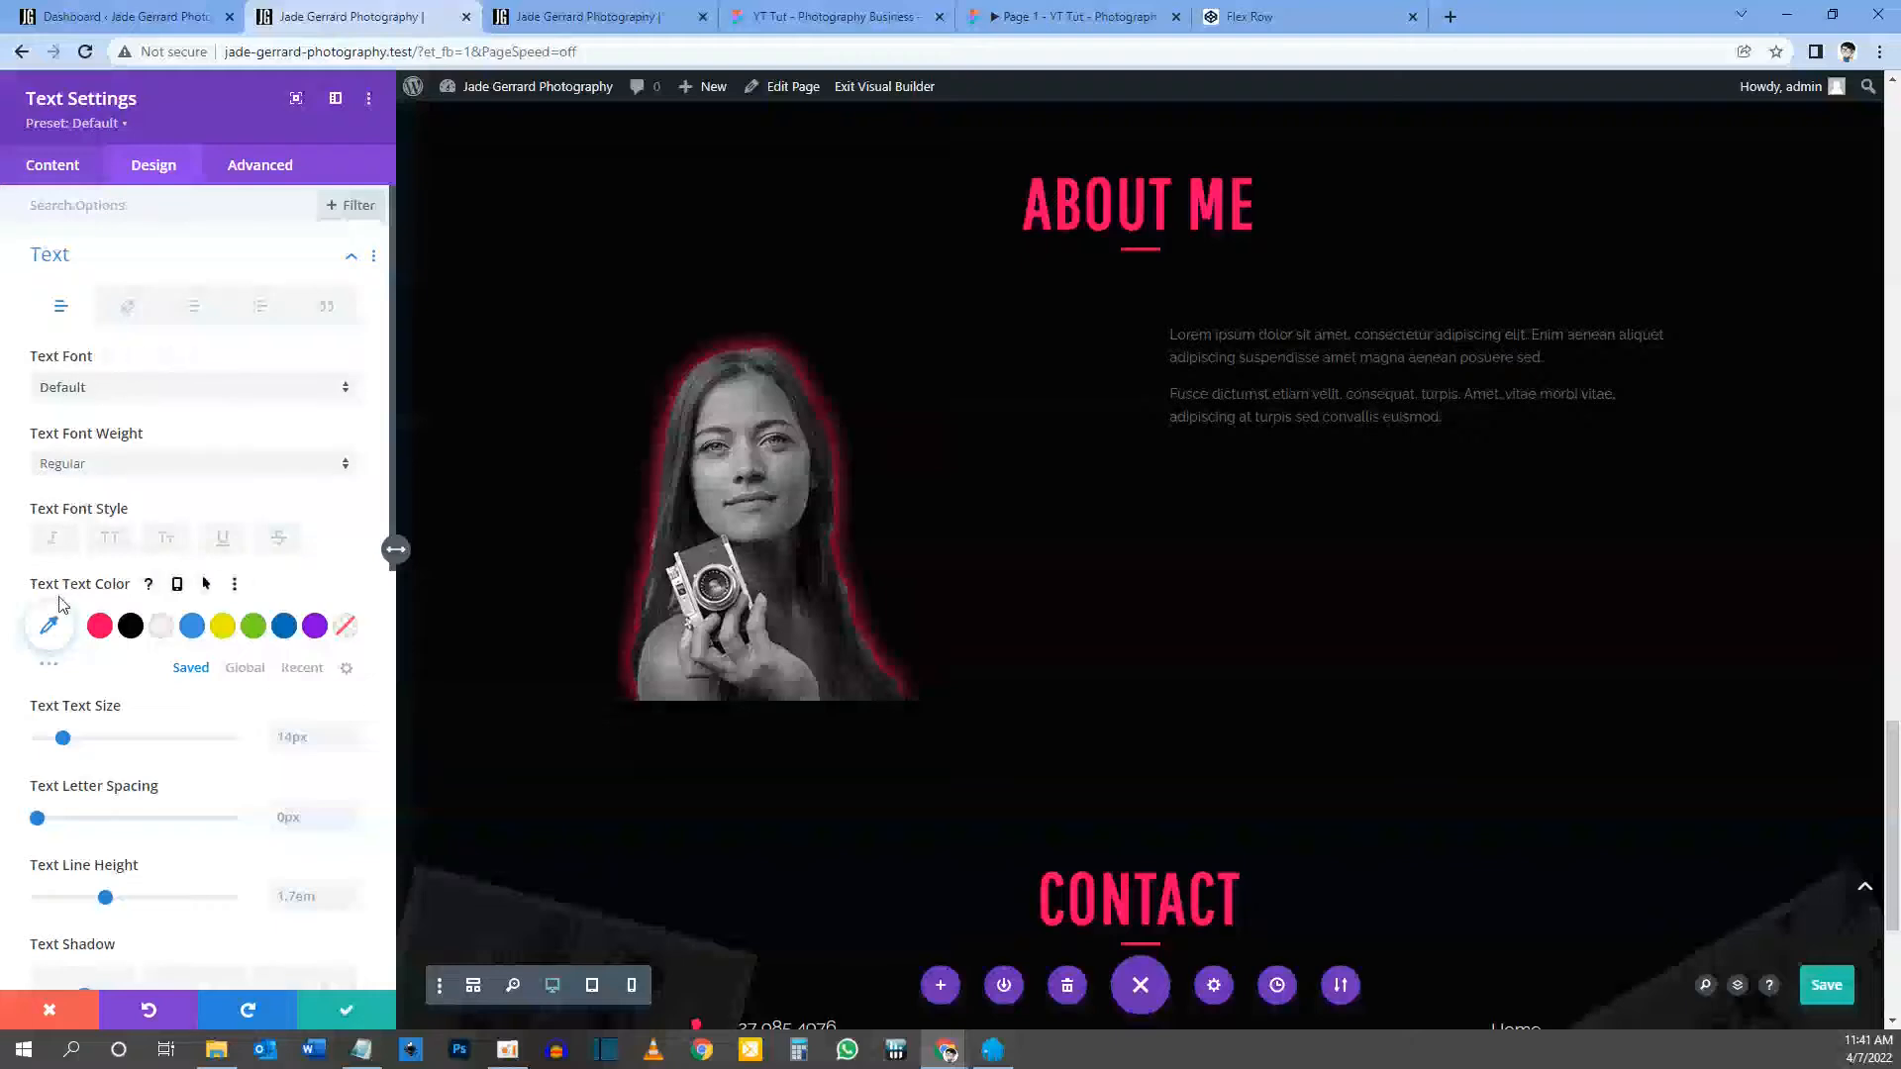
click(170, 630)
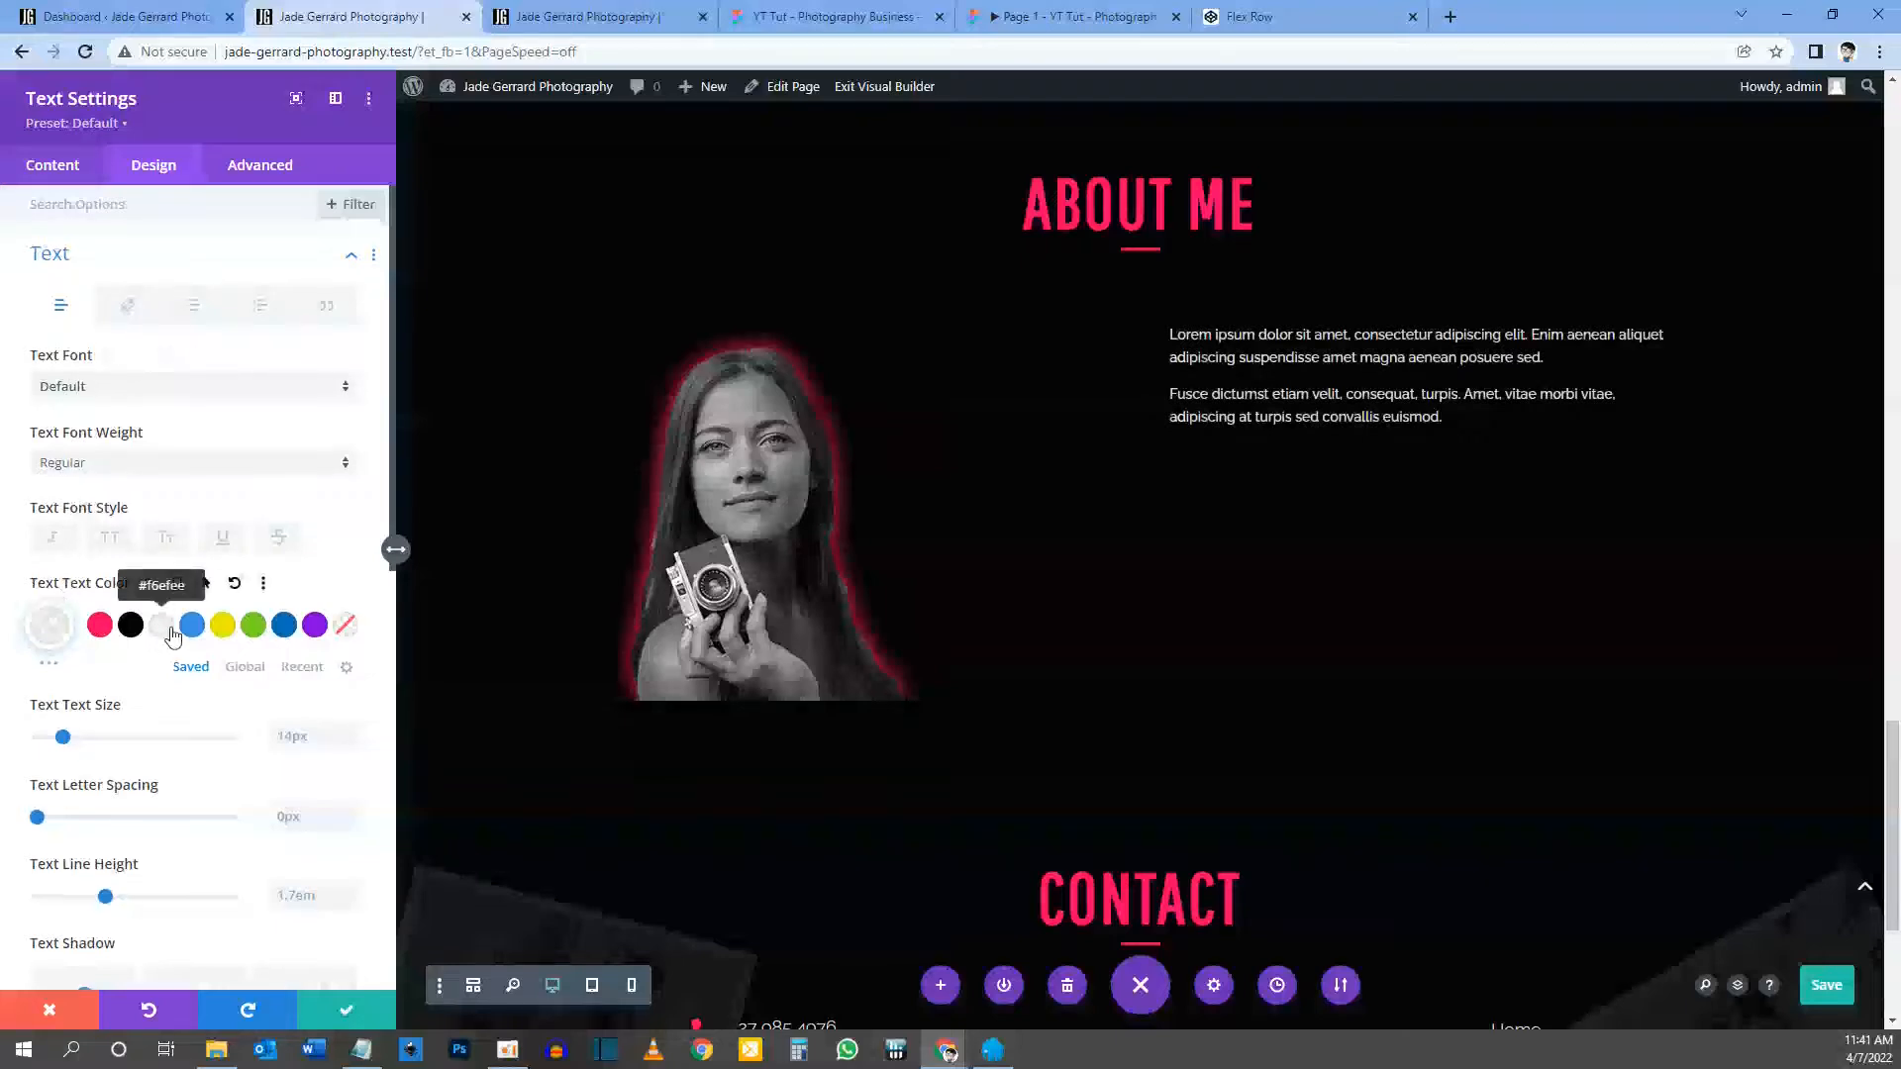
Step: Set responsive text sizes for the about paragraphs, 18px on desktop and 14px on phone, and check them in the phone preview
scroll(170, 630, down, 2)
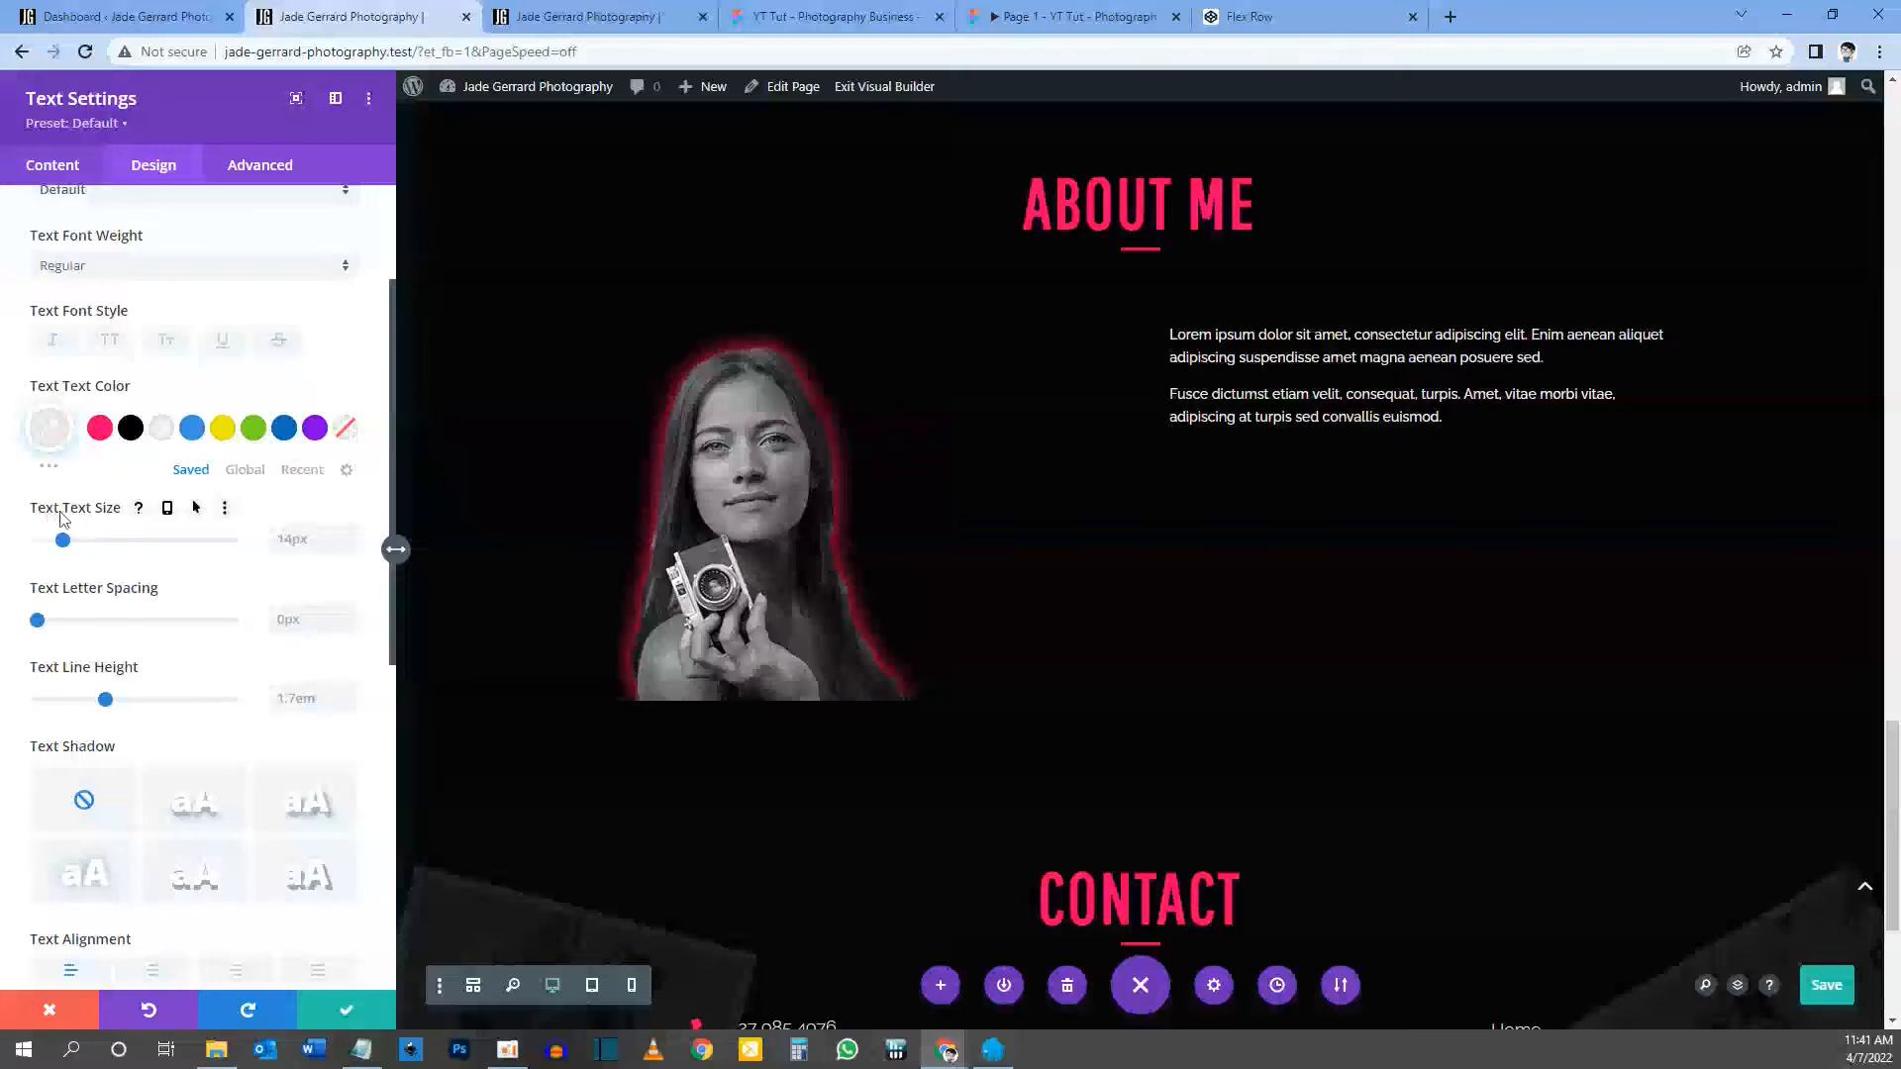
click(168, 509)
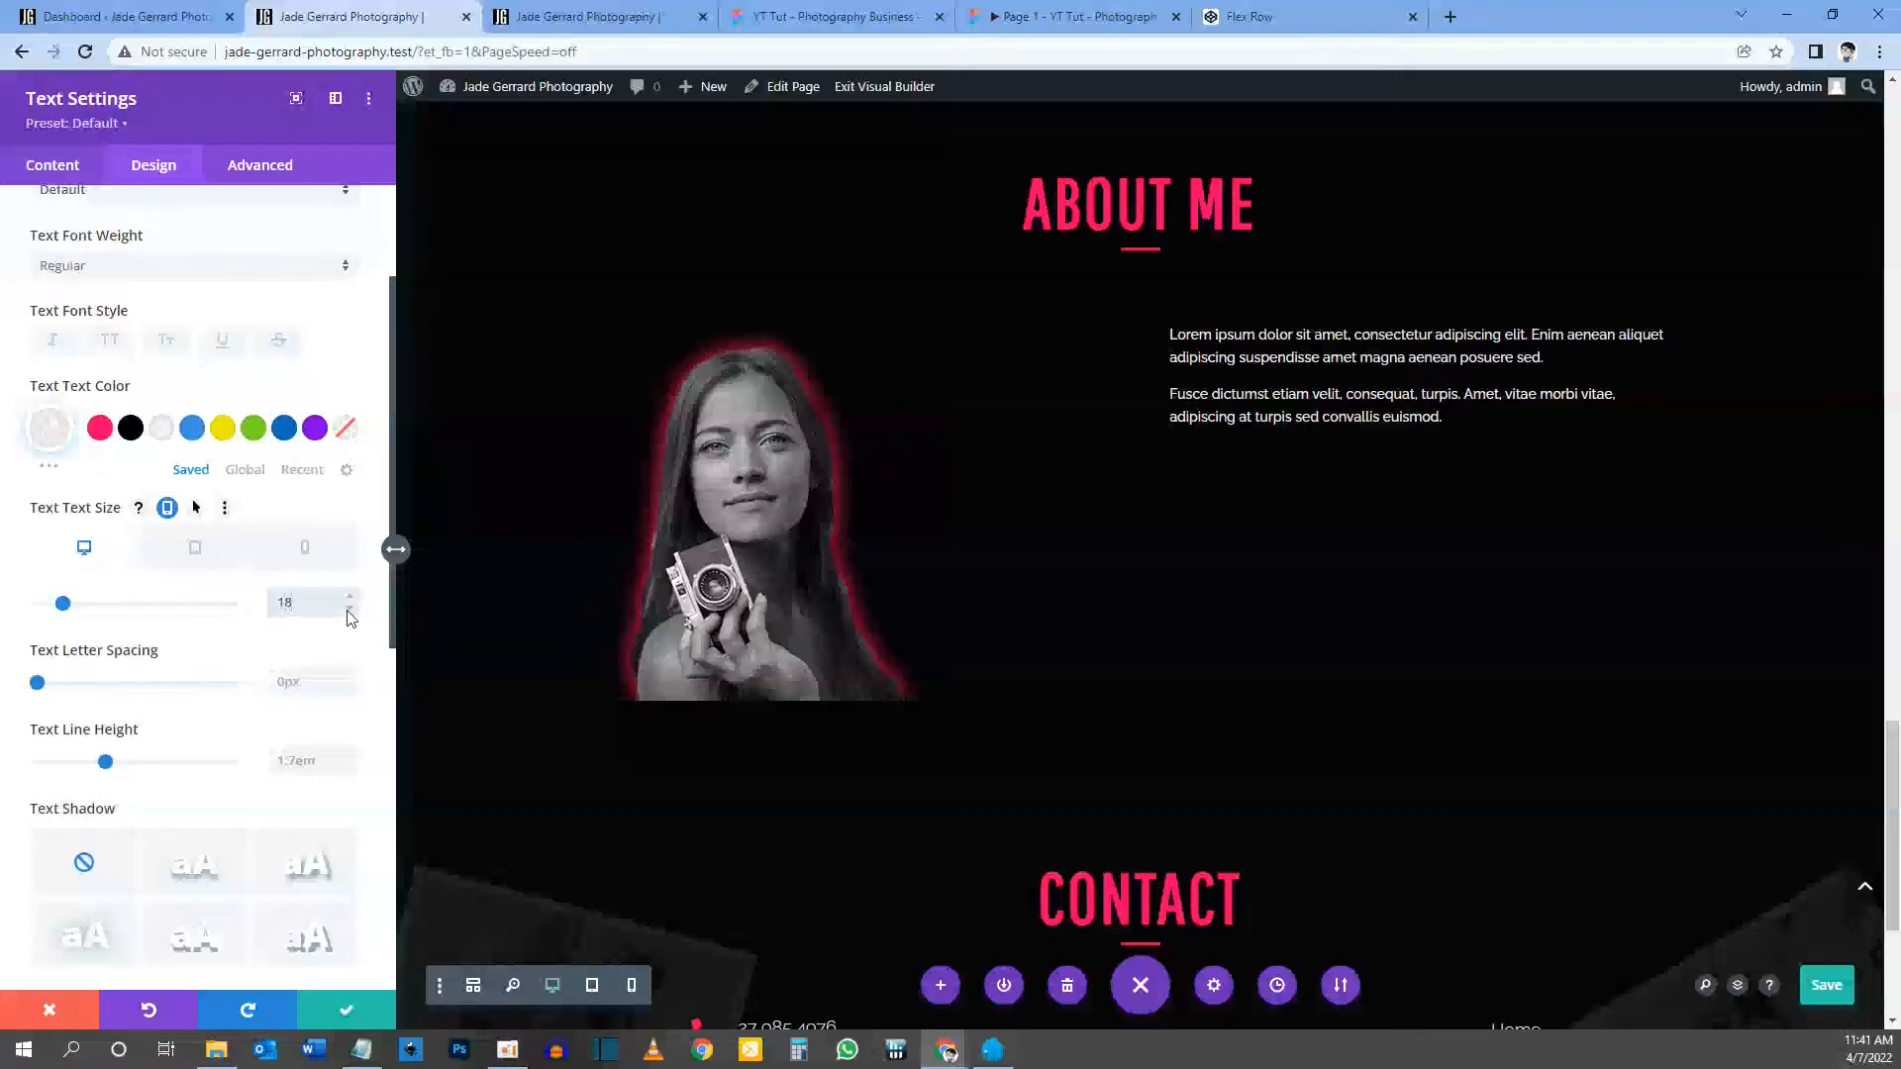
click(202, 561)
click(305, 548)
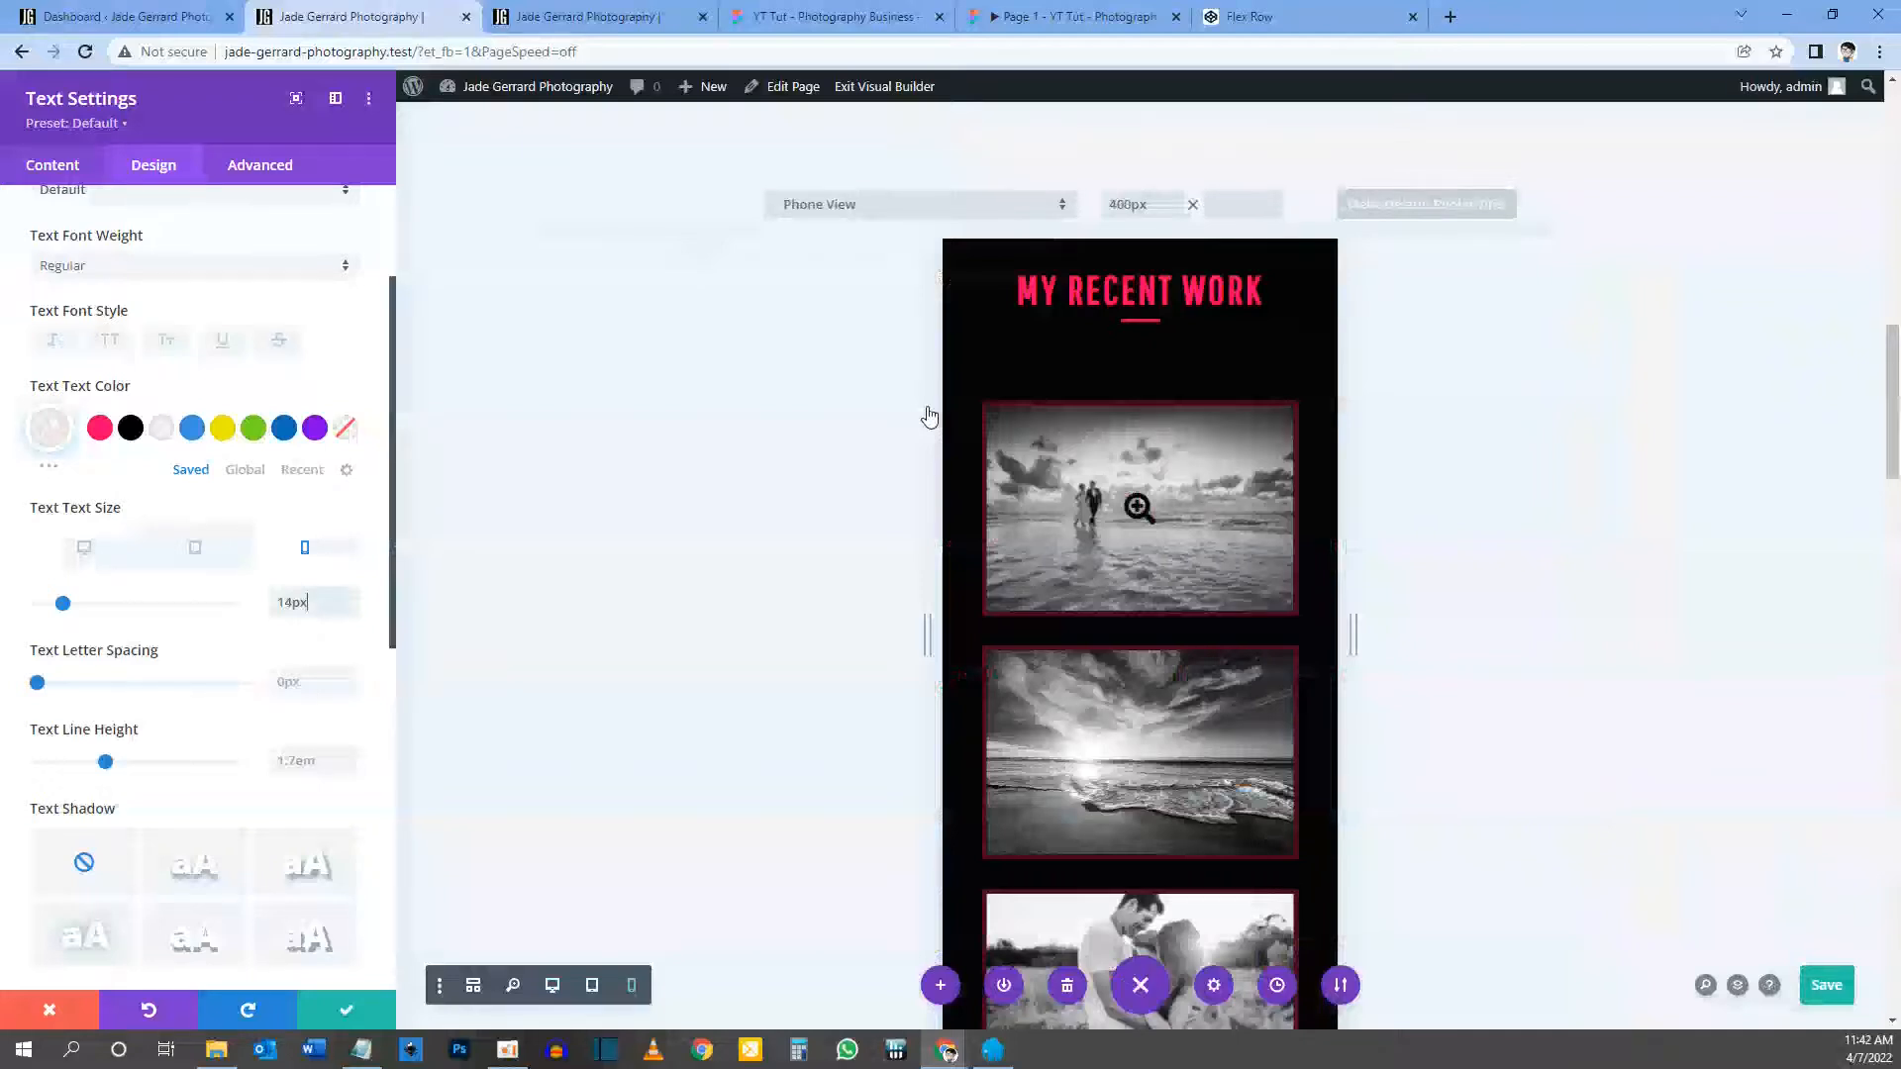
scroll(926, 406, down, 5)
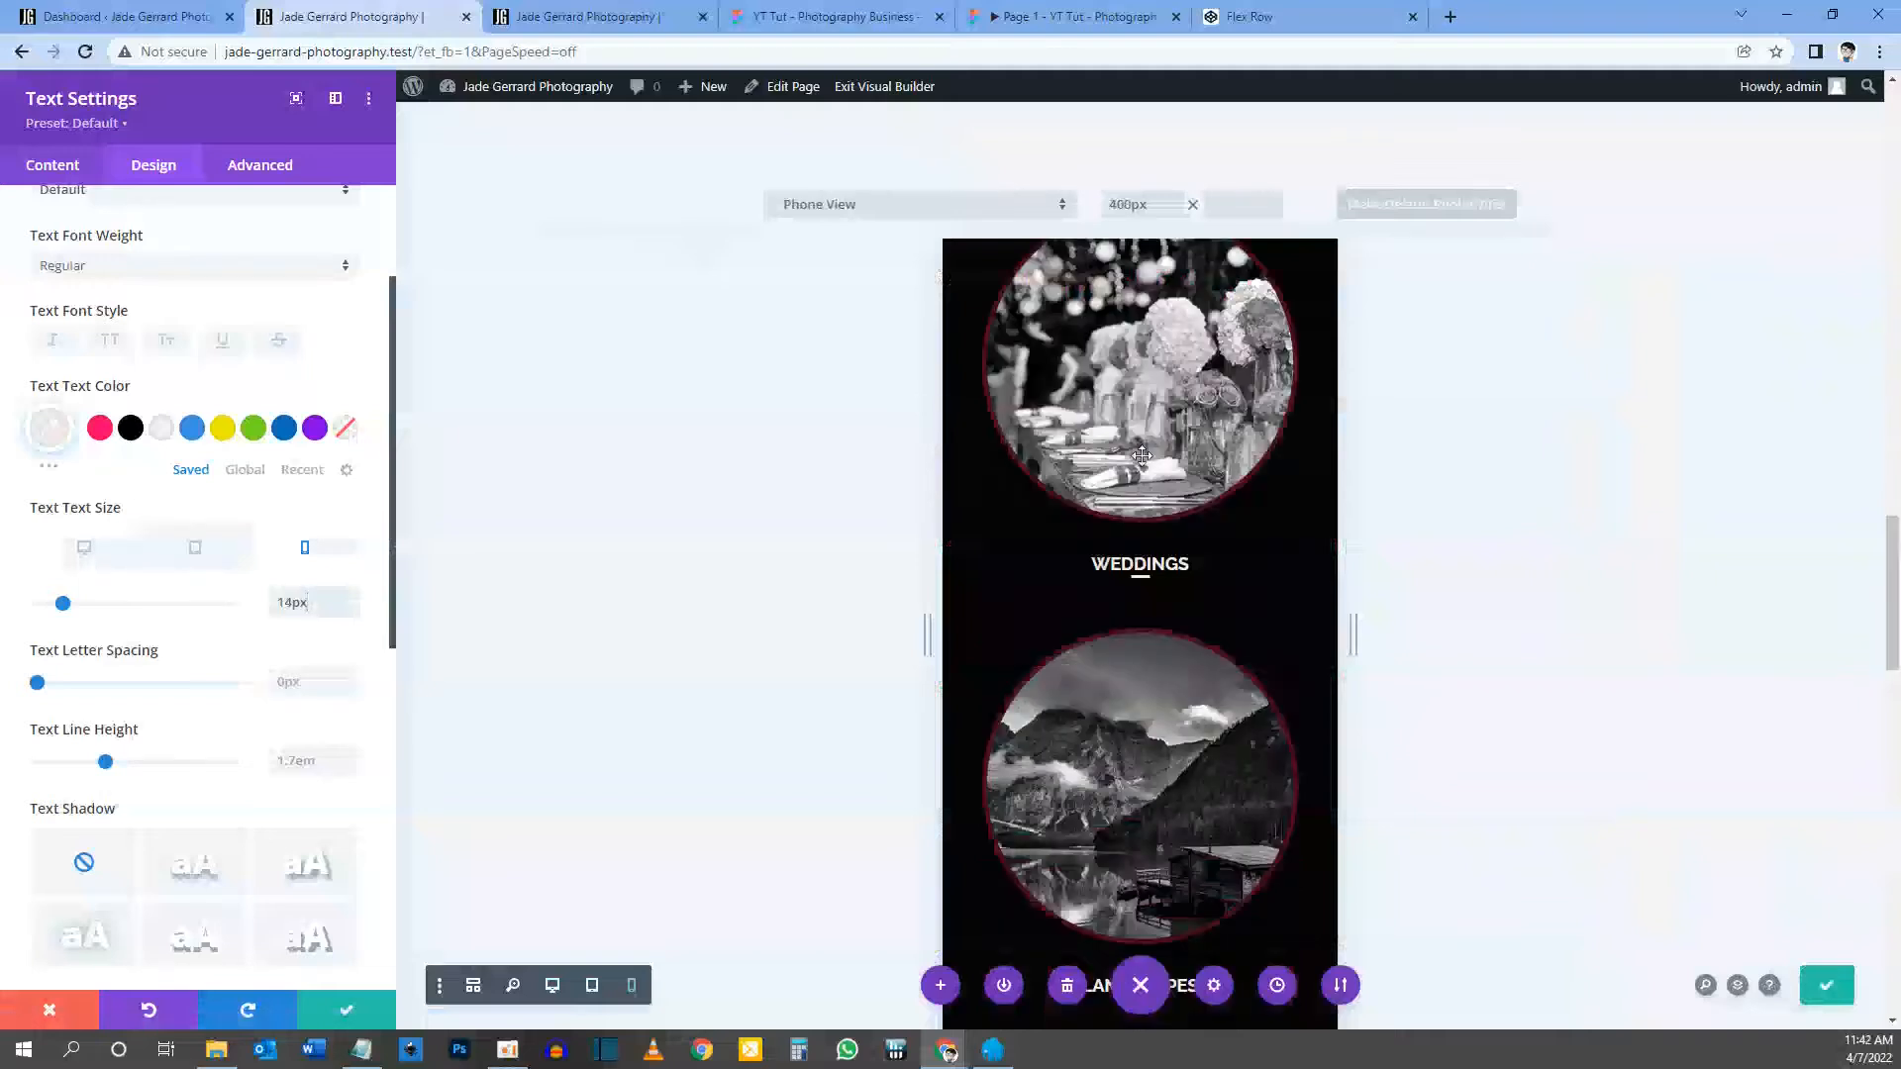
scroll(1139, 456, down, 10)
scroll(1055, 516, down, 5)
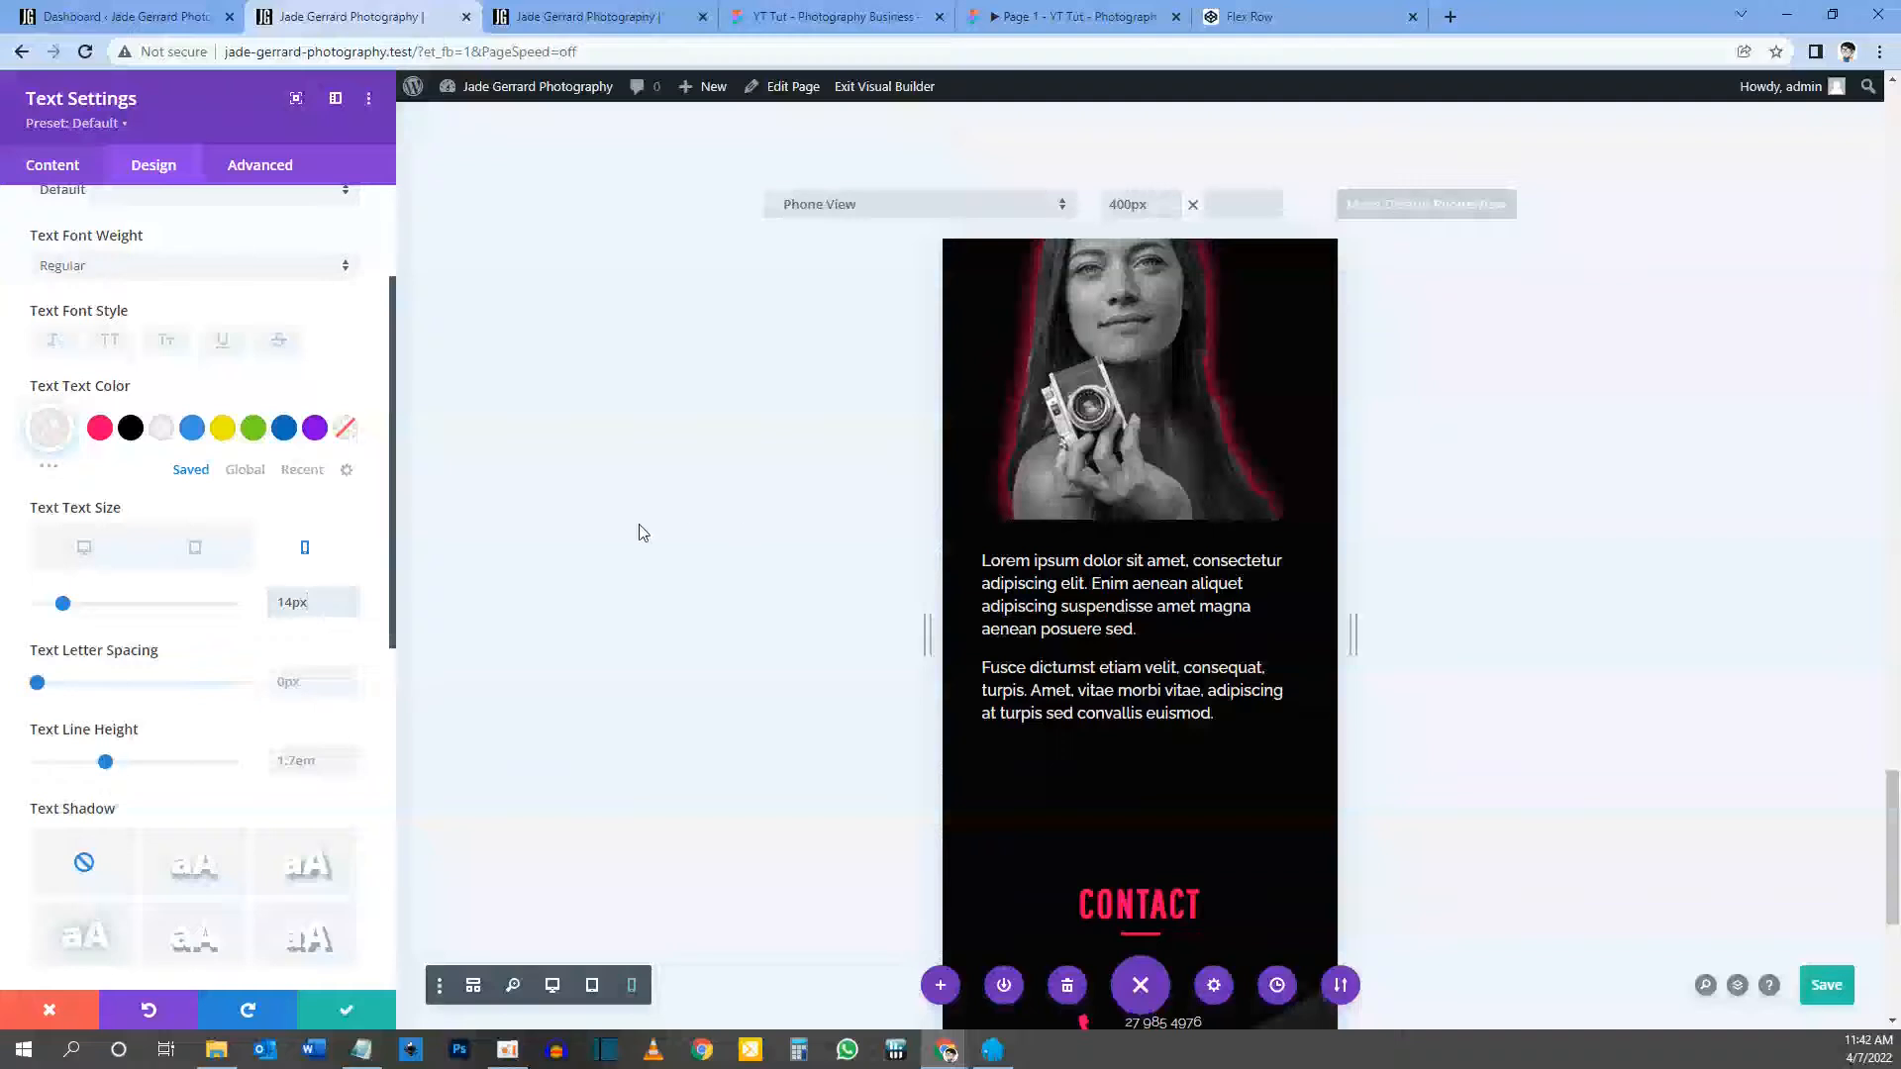
click(92, 558)
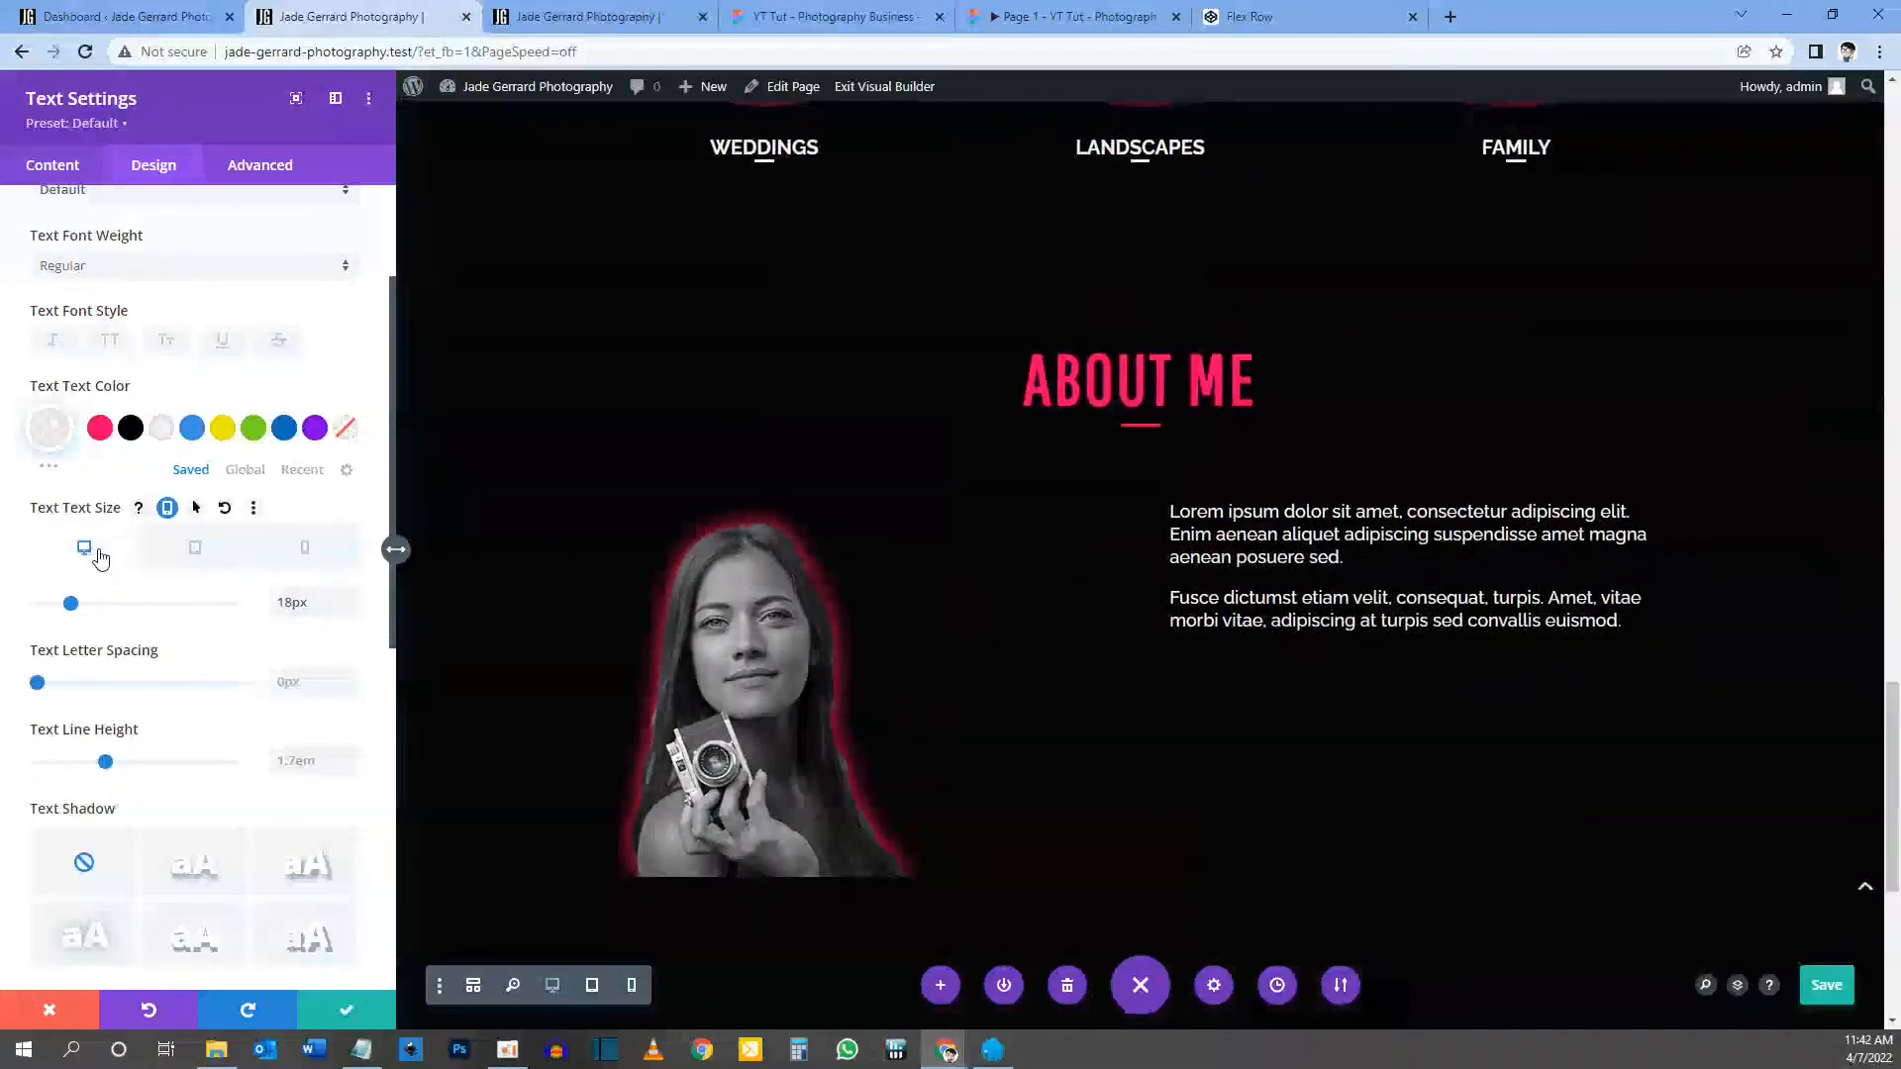
Step: Compare the about text with the Figma prototype and save the text settings
click(1069, 17)
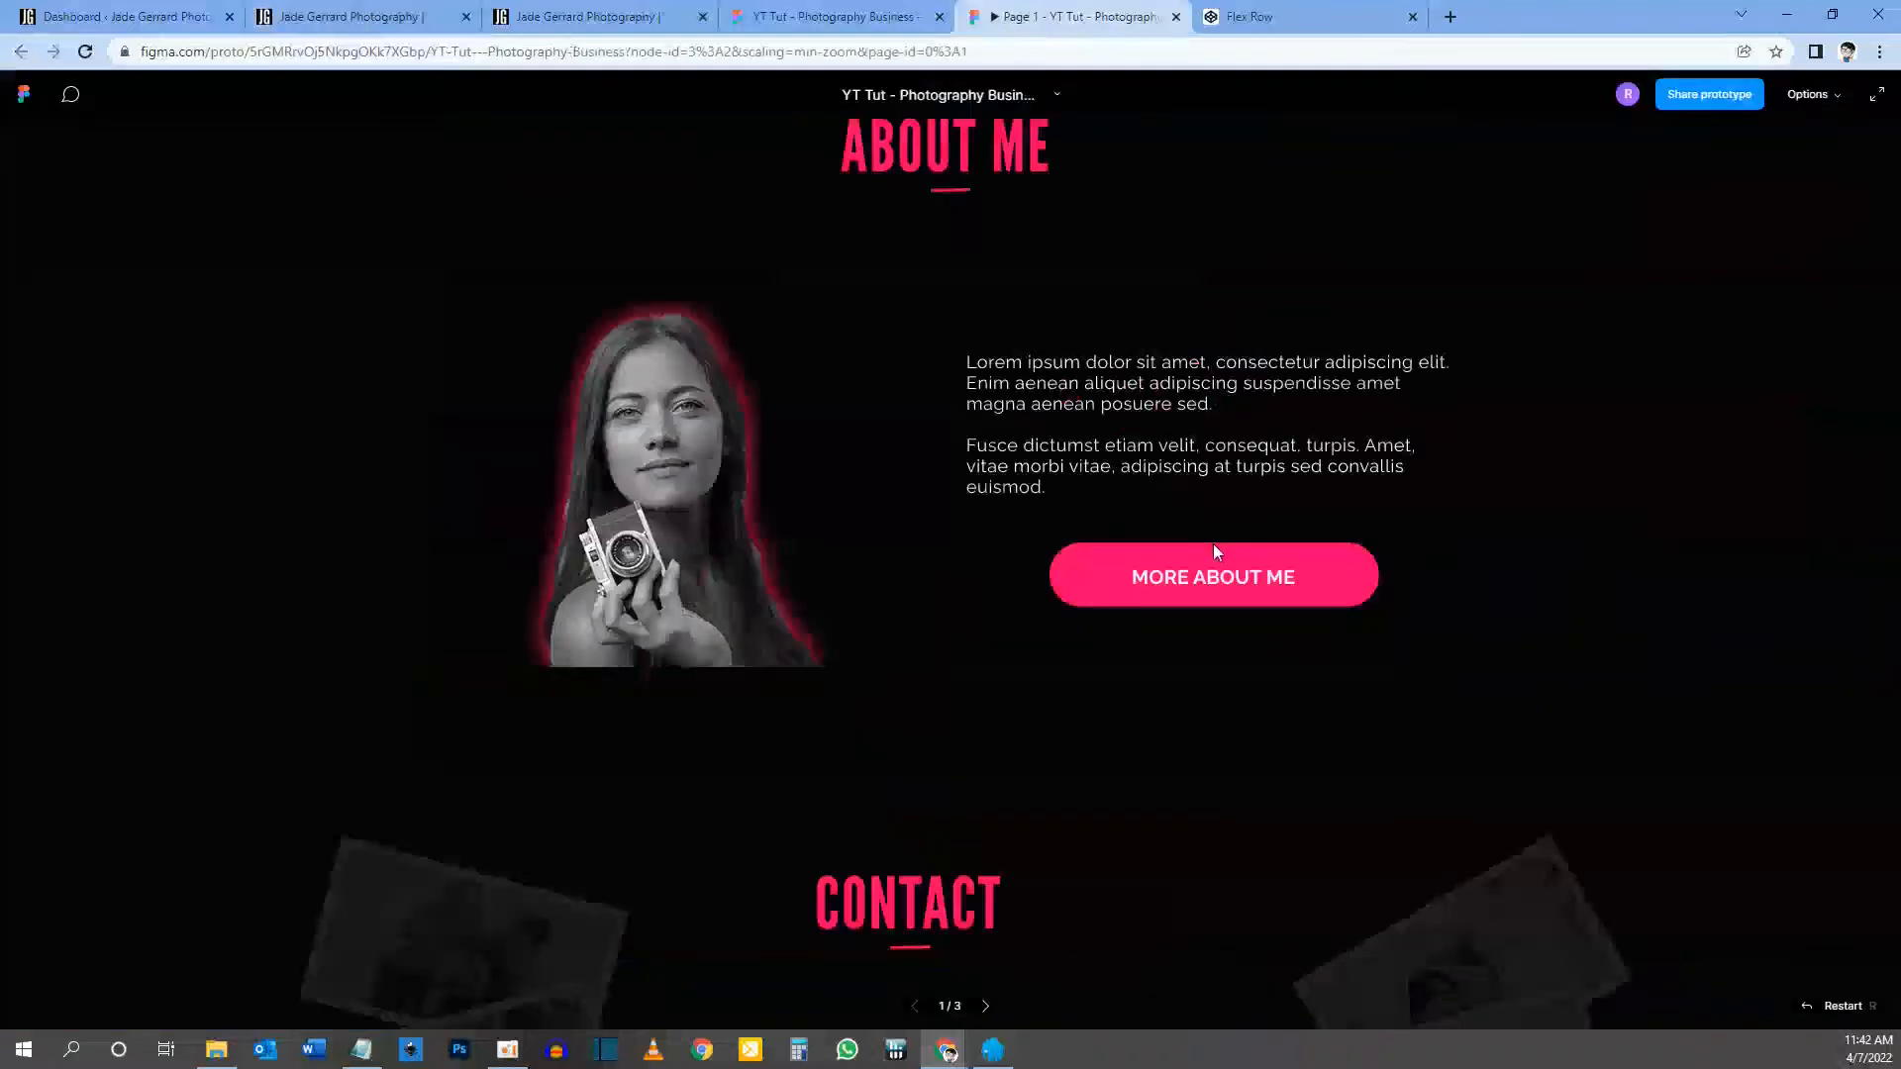
click(426, 19)
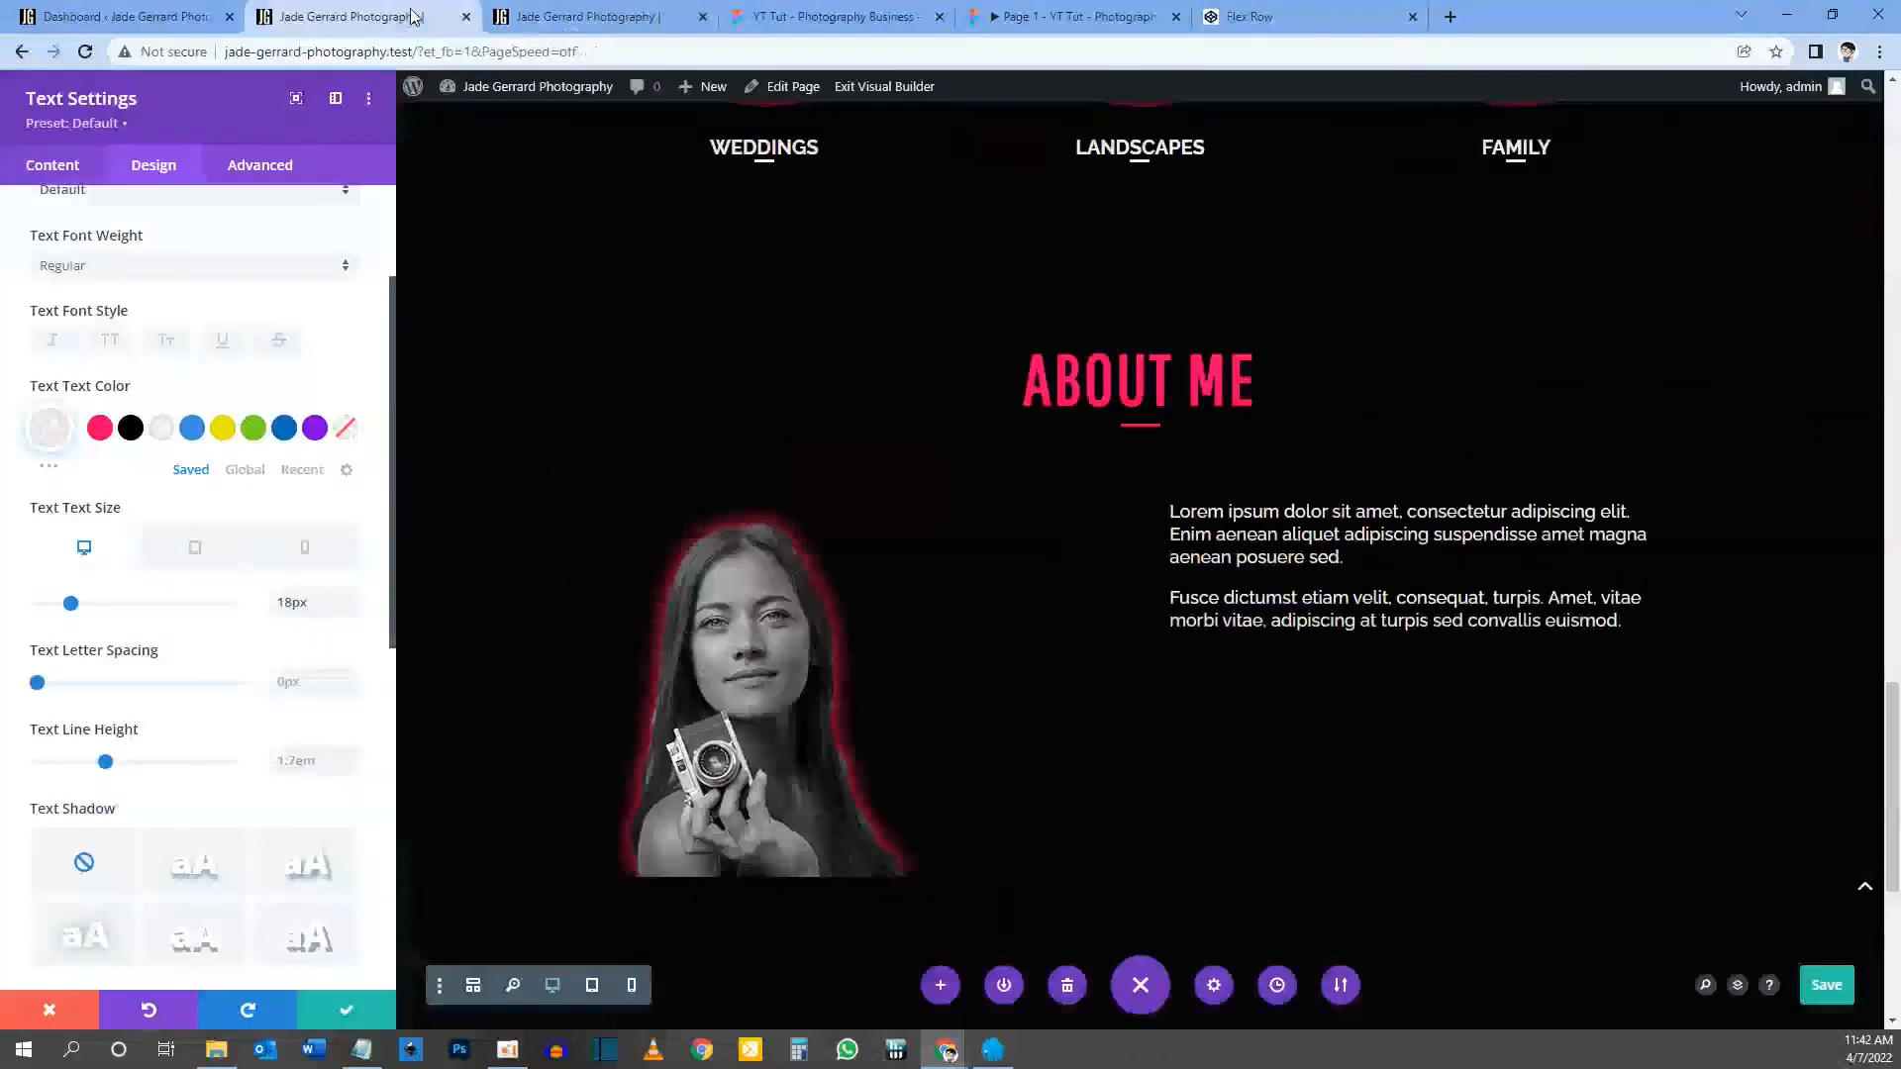
click(346, 1012)
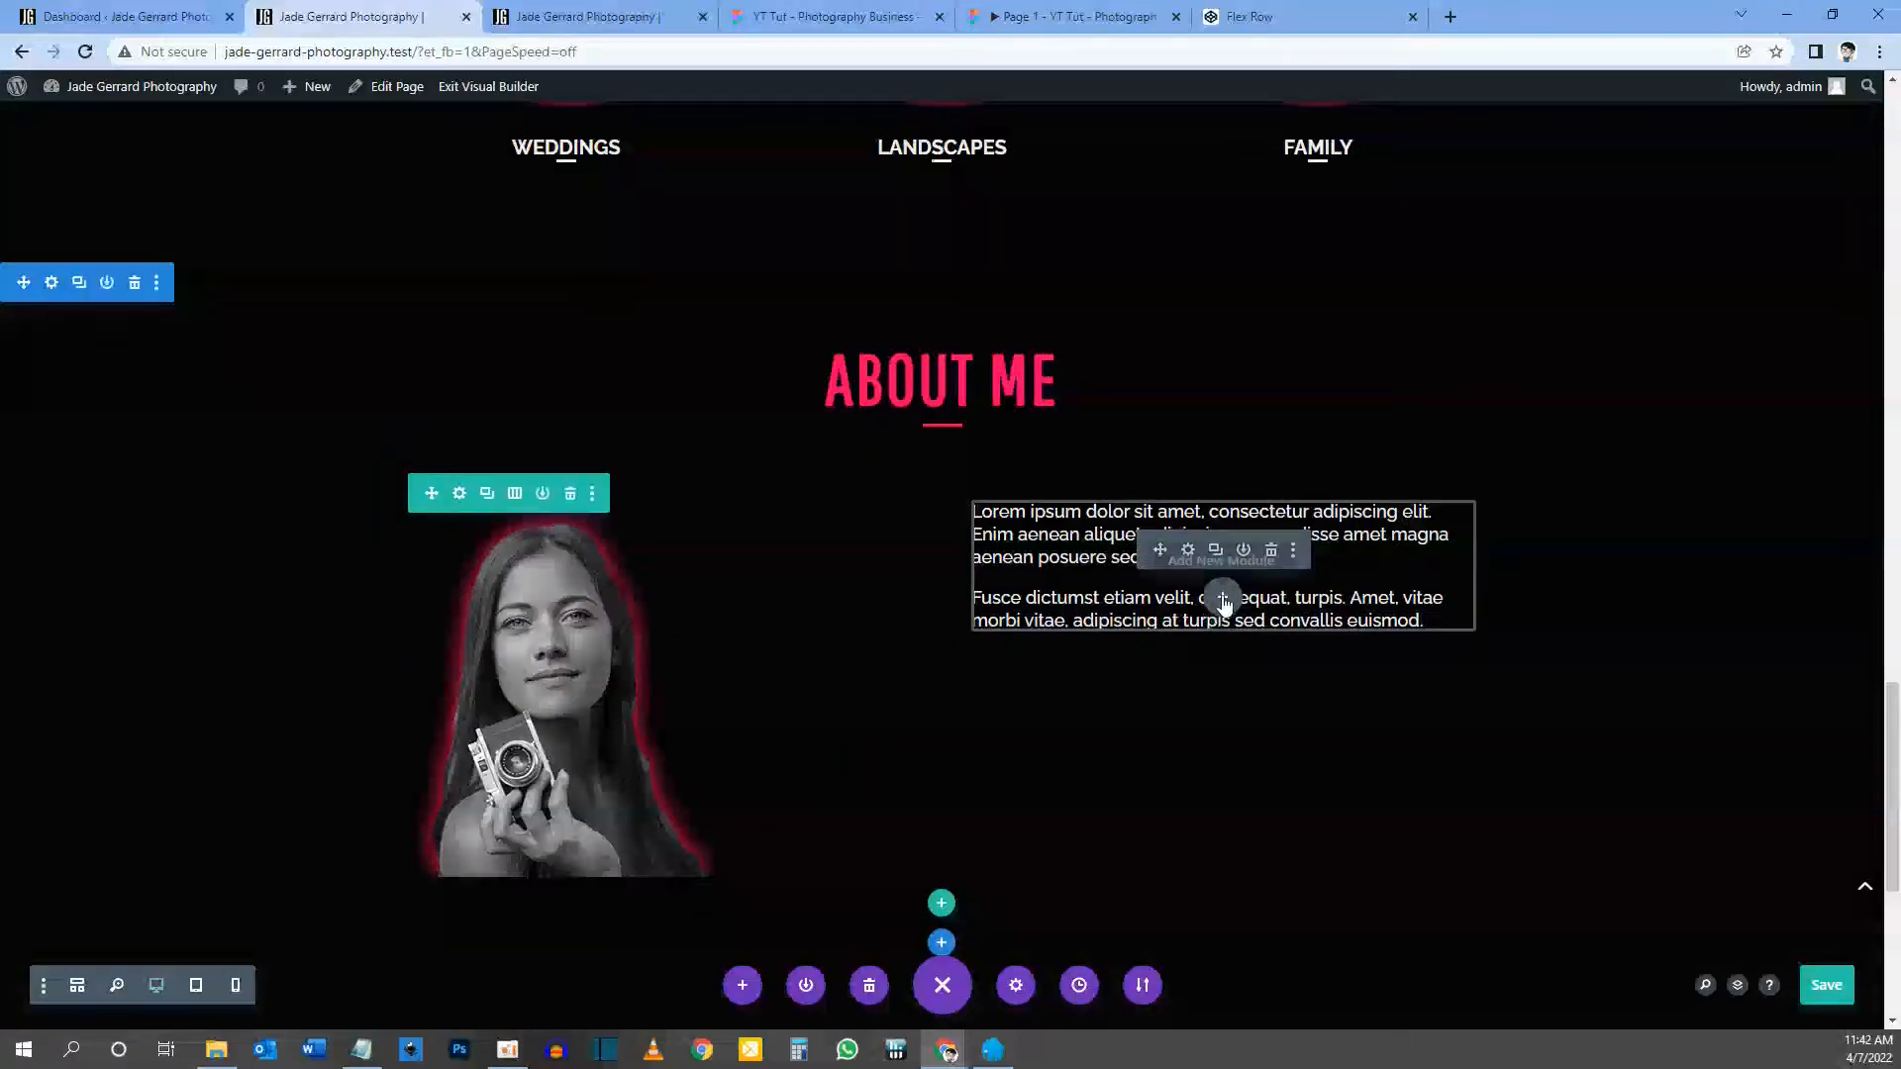
Step: Add a Button module beneath the about paragraphs and check the button design in the Figma prototype
click(1222, 599)
text(button)
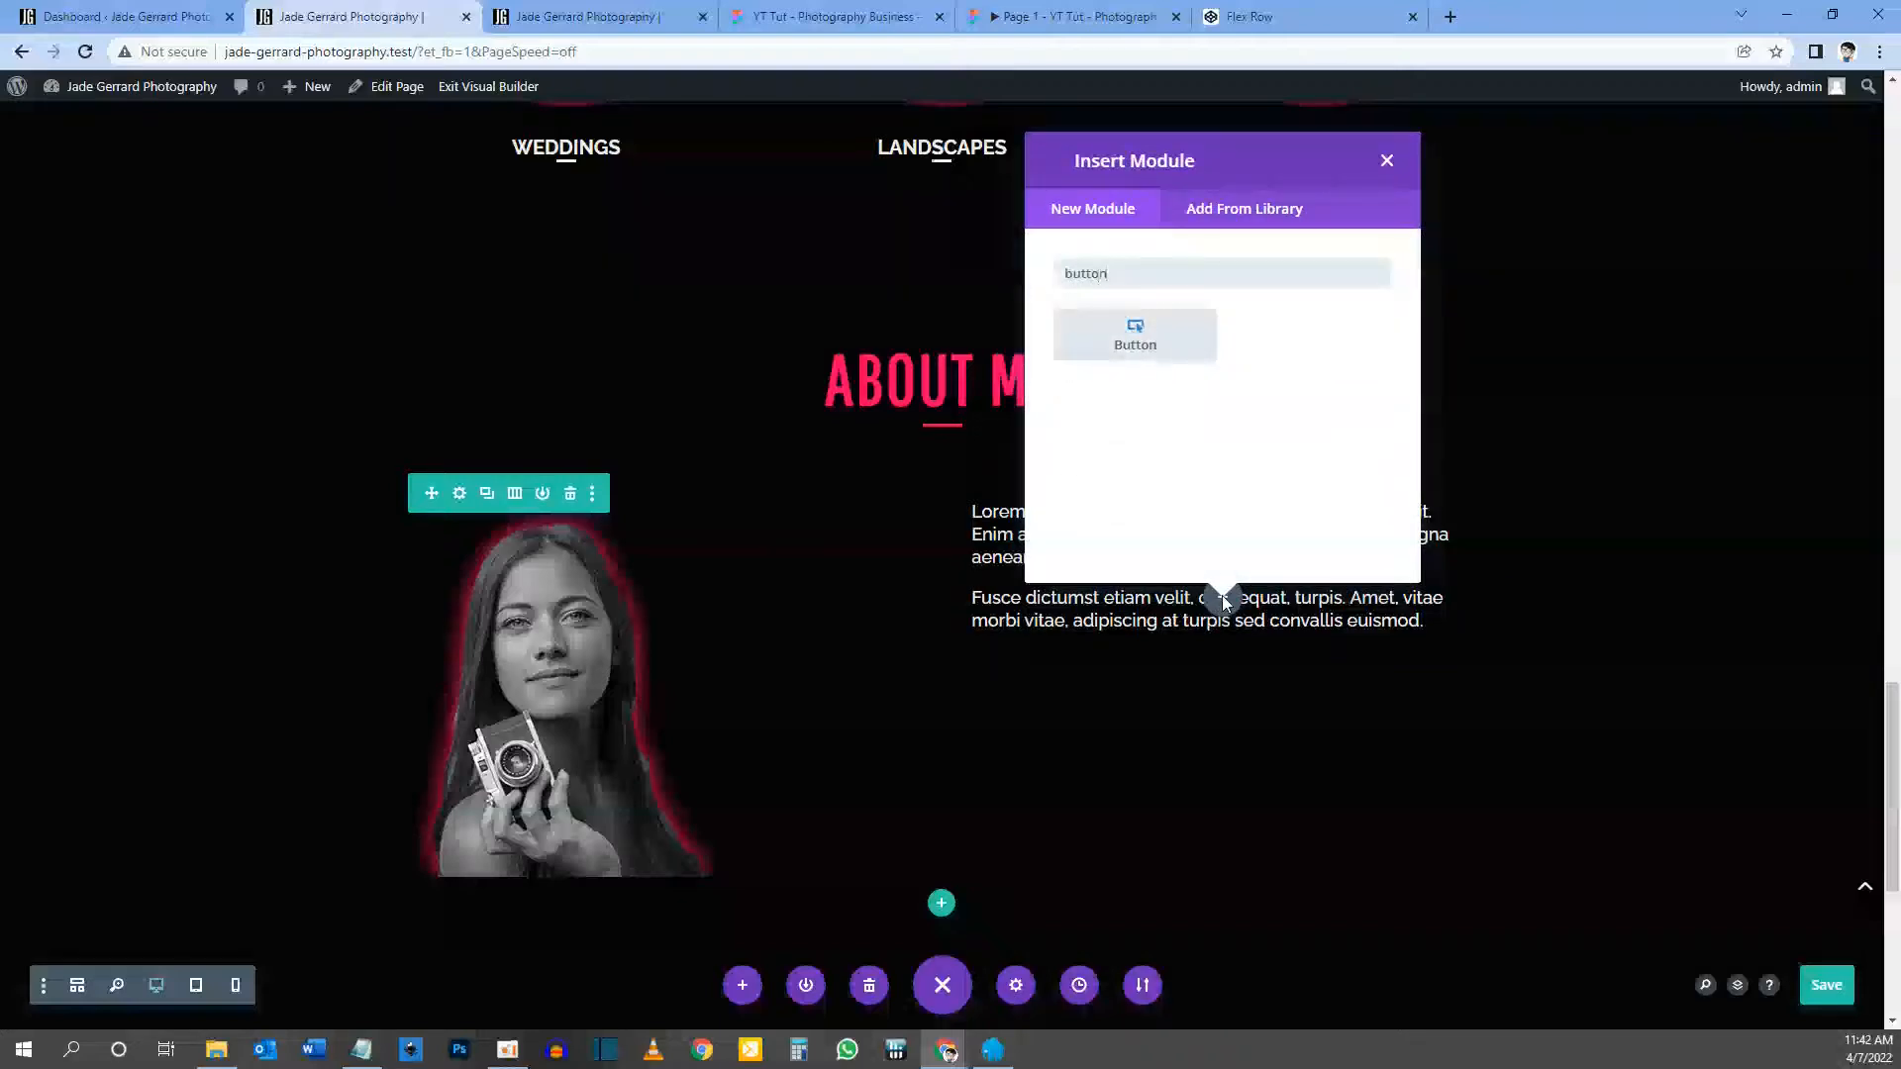
click(1145, 340)
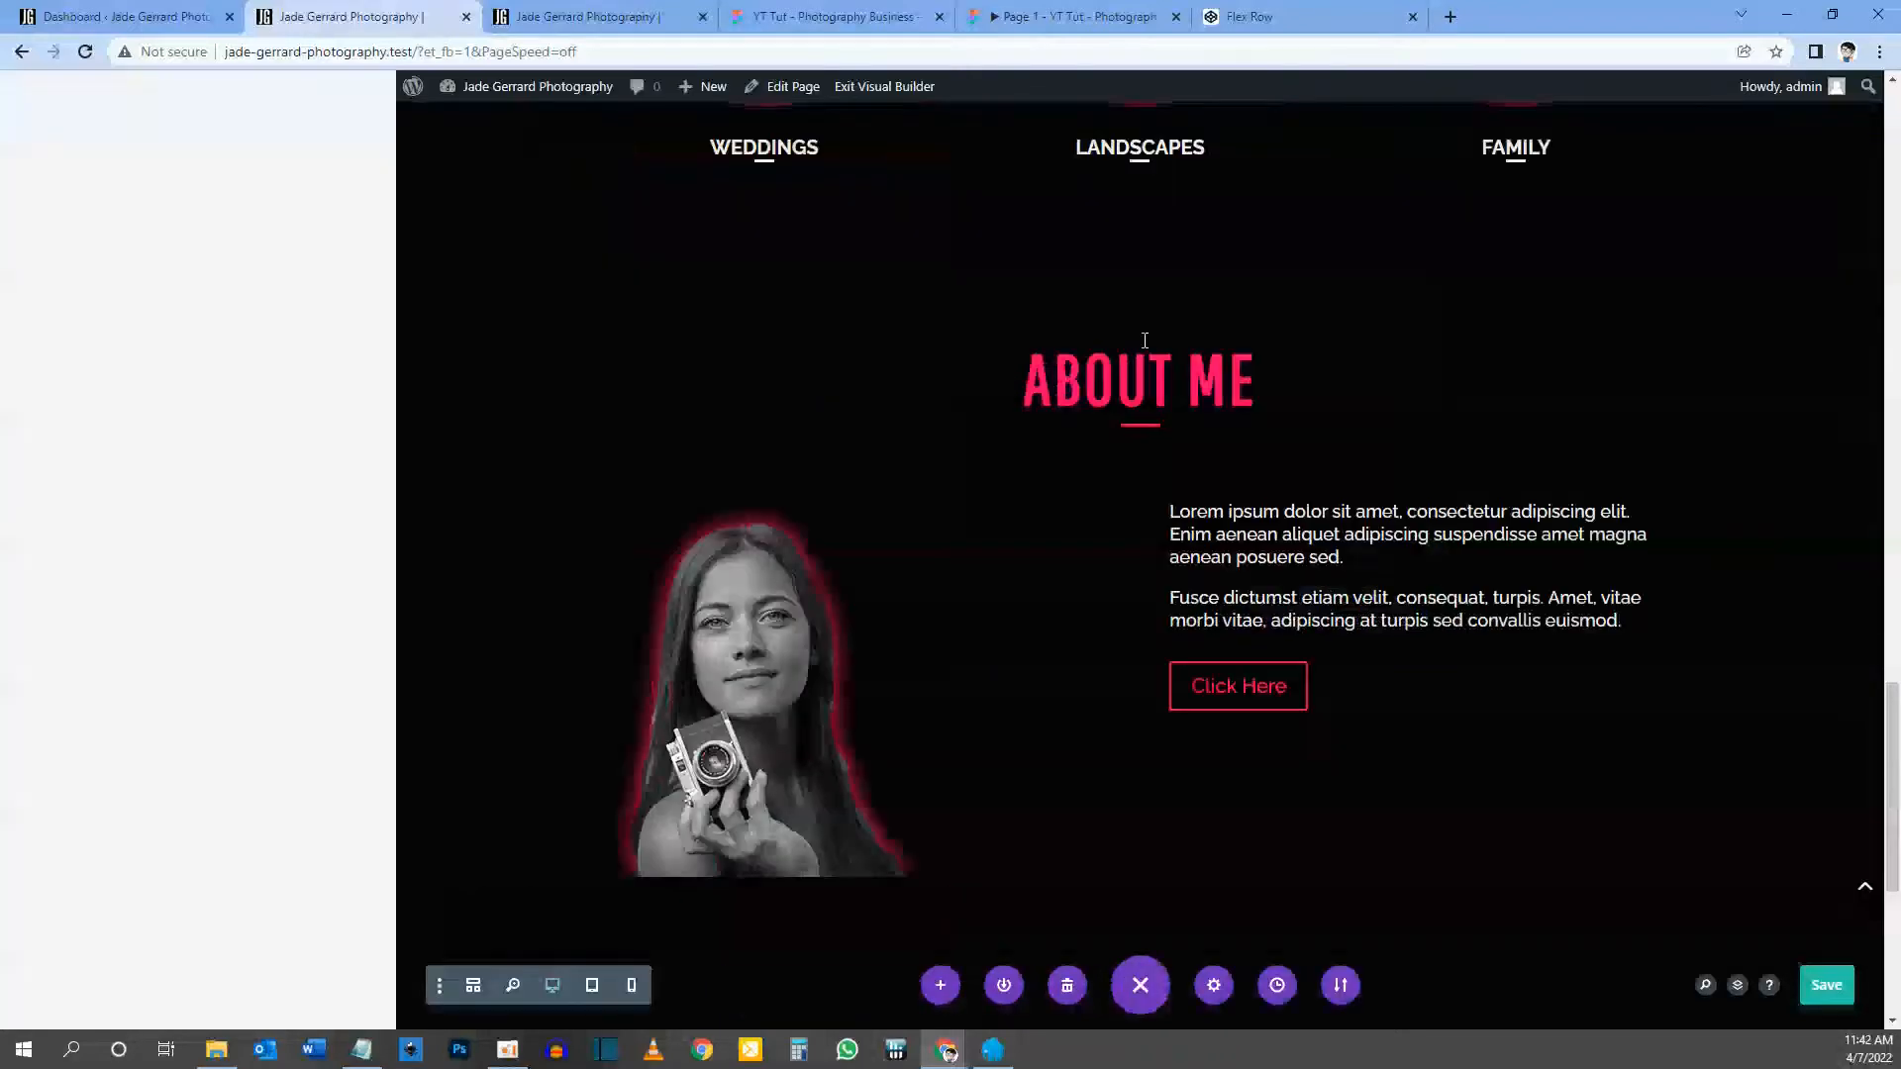
click(1048, 27)
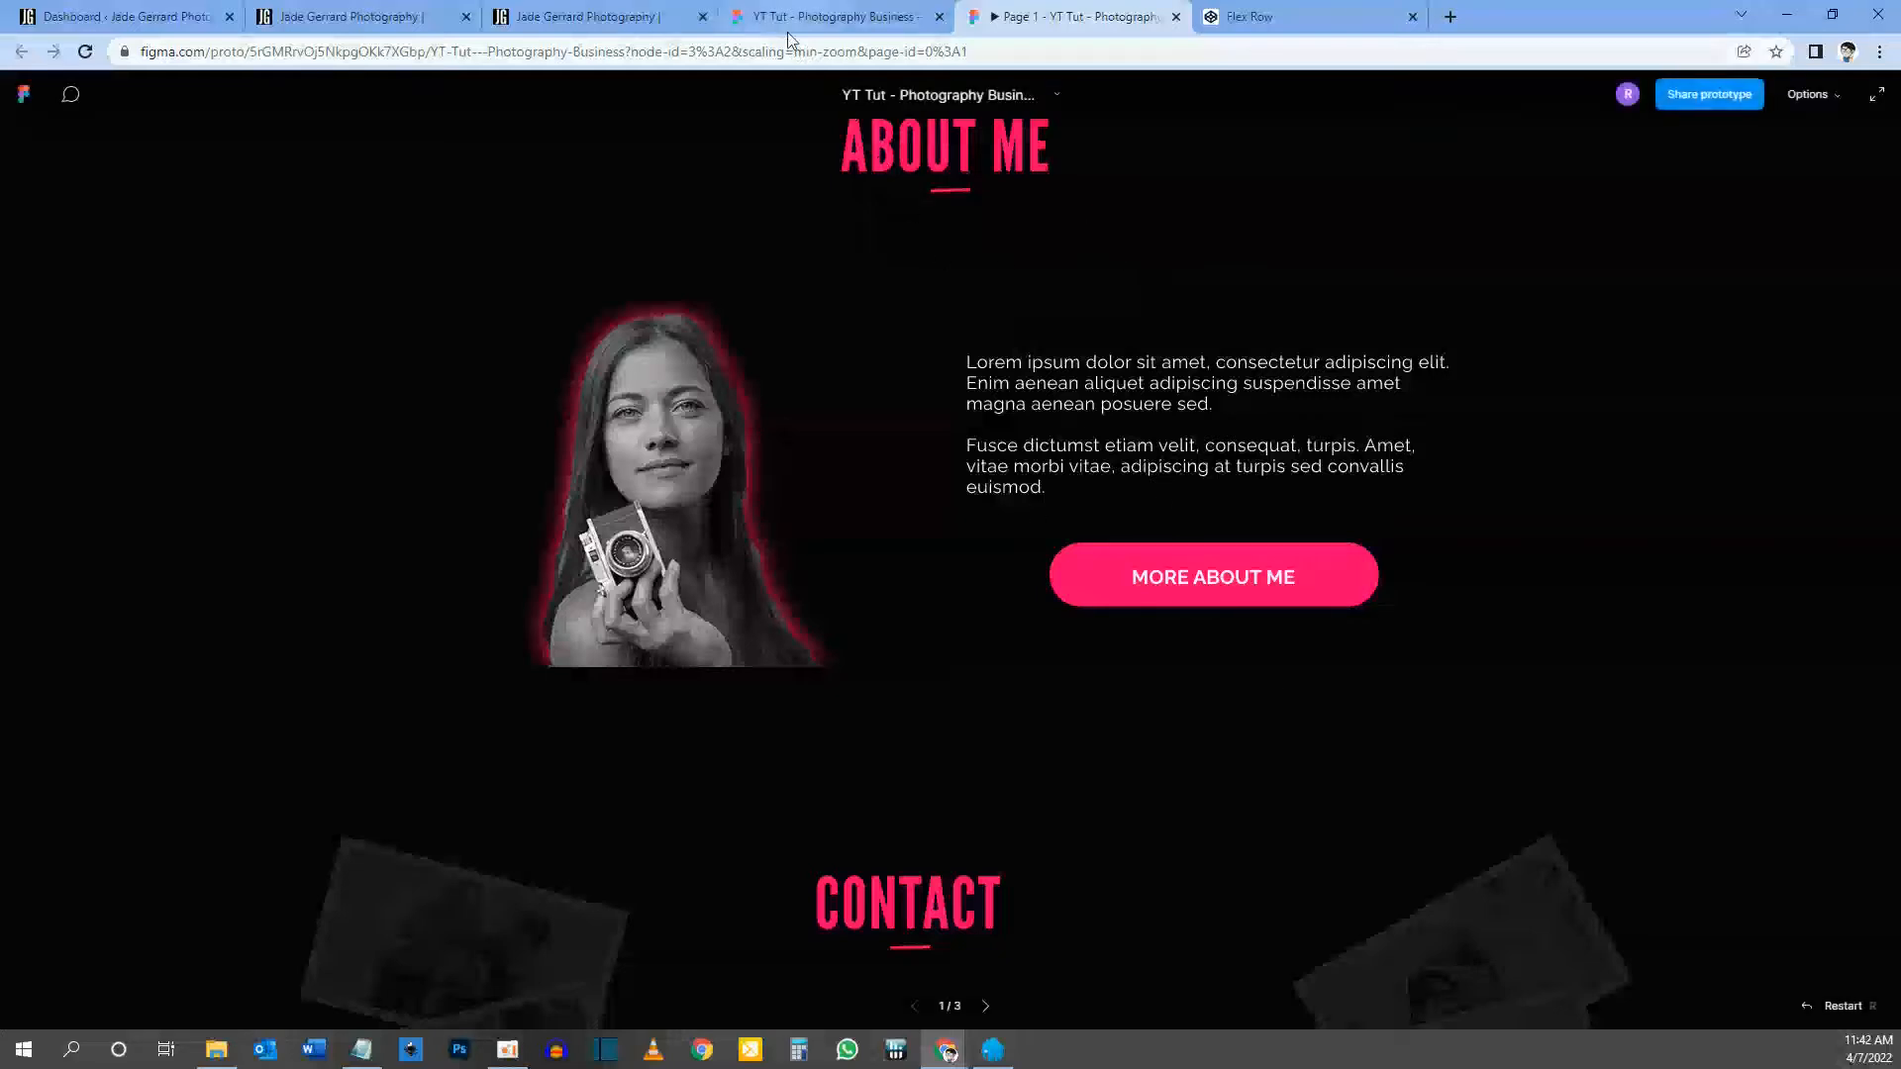
click(337, 17)
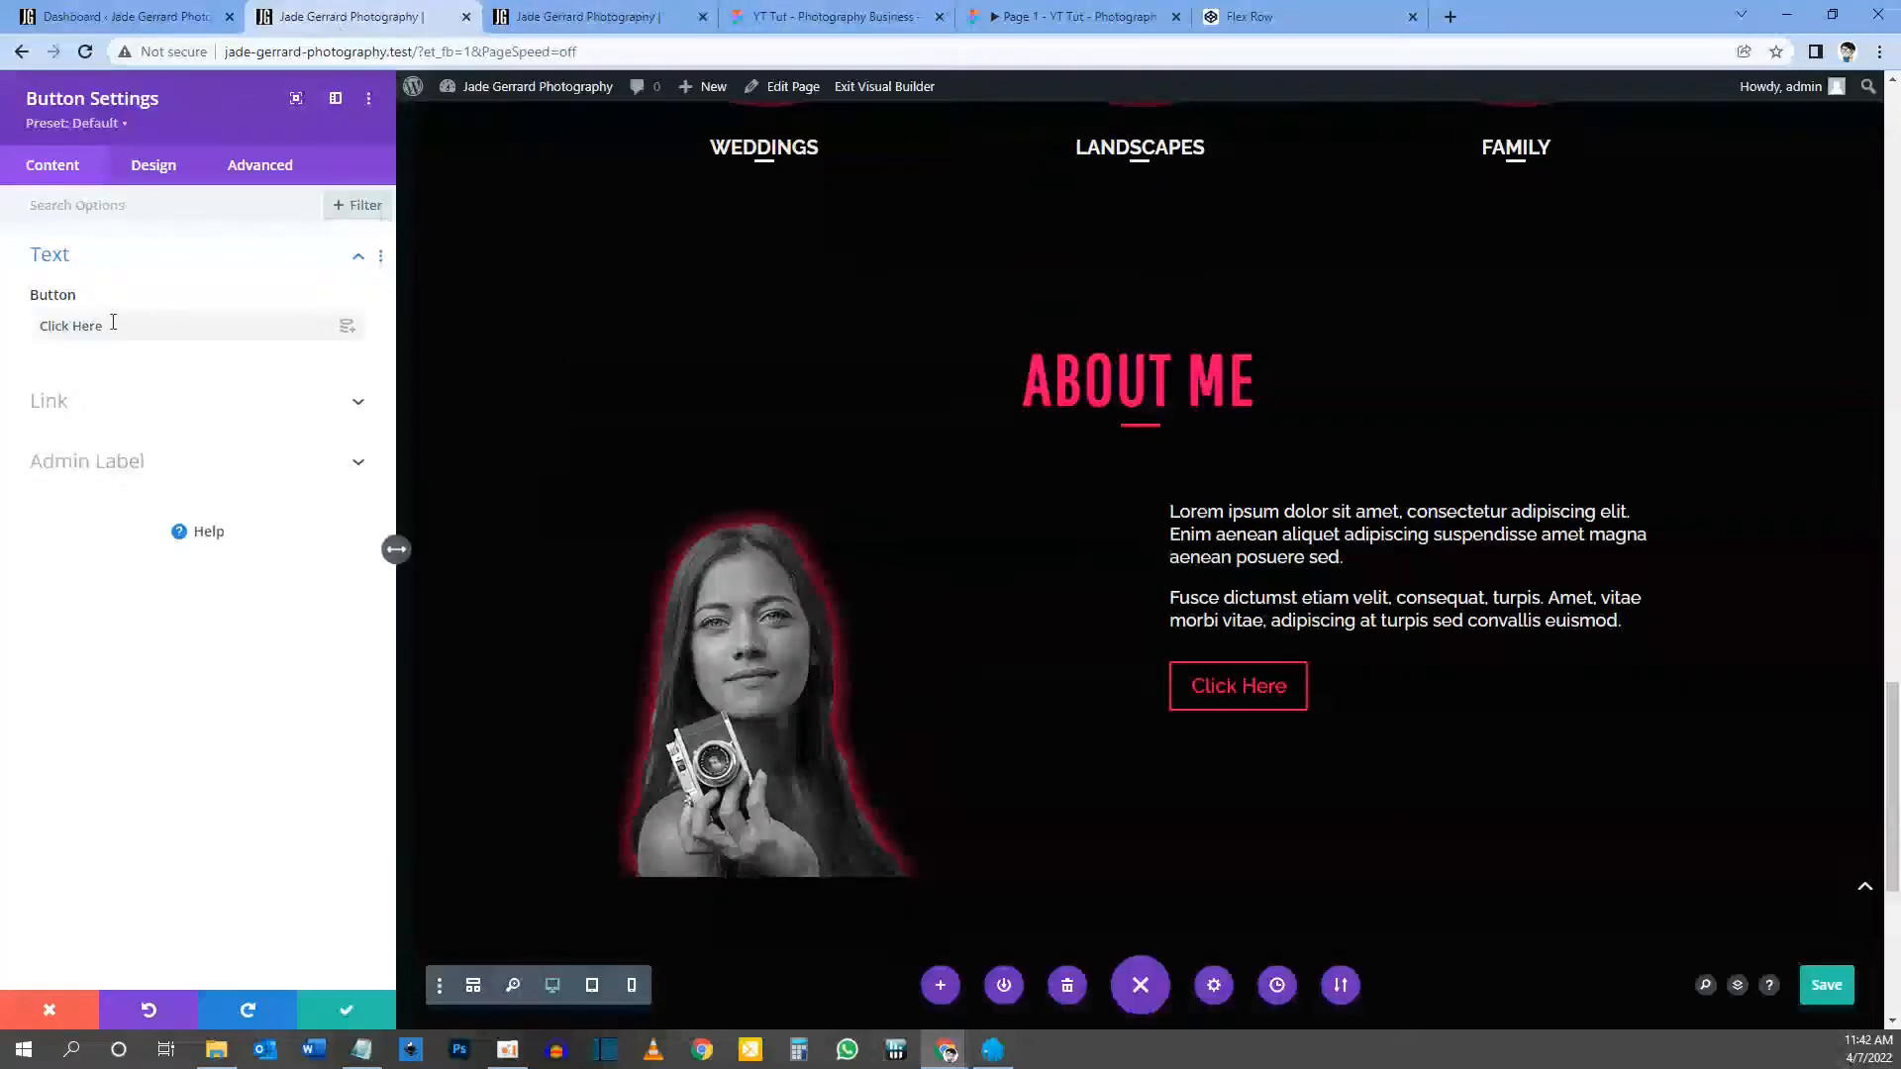
Step: Label the button "More About Me" and link it to the About page
drag(116, 324, 33, 337)
text(Mo)
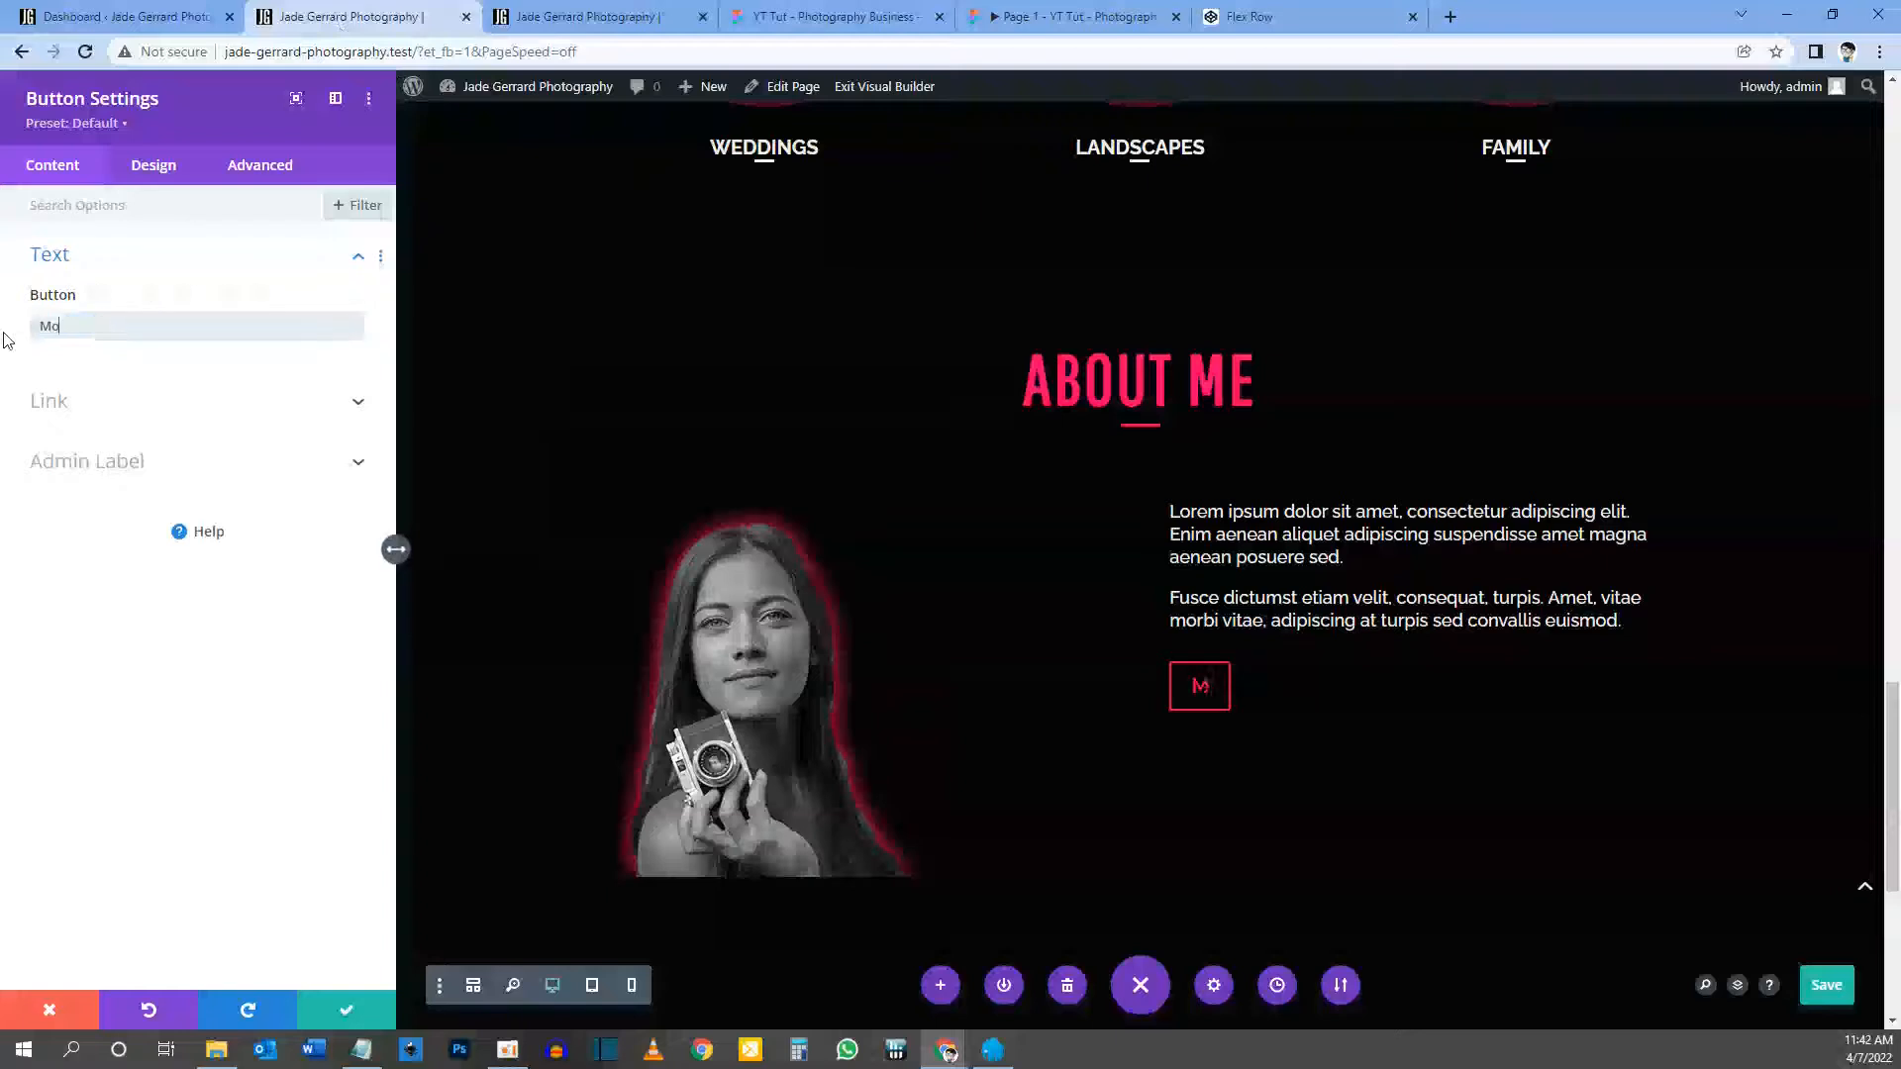
text(re About Me)
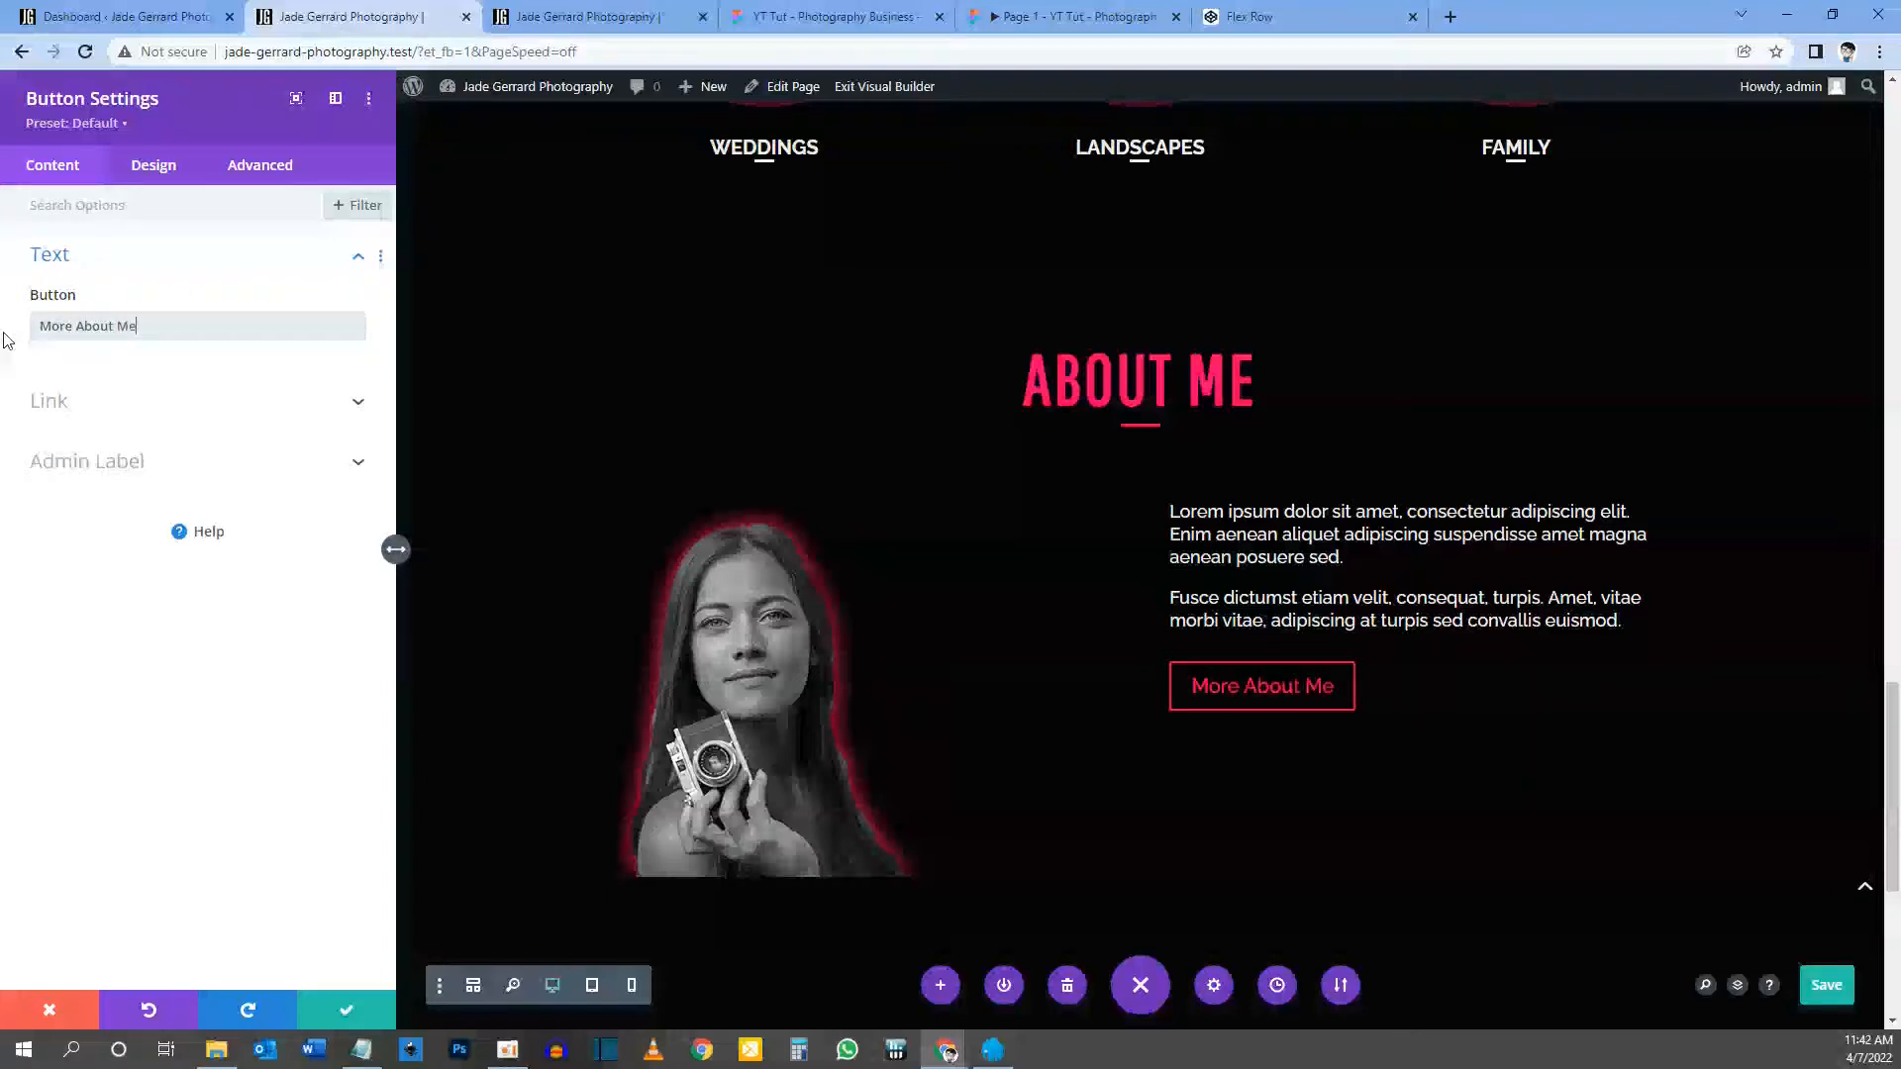
click(67, 406)
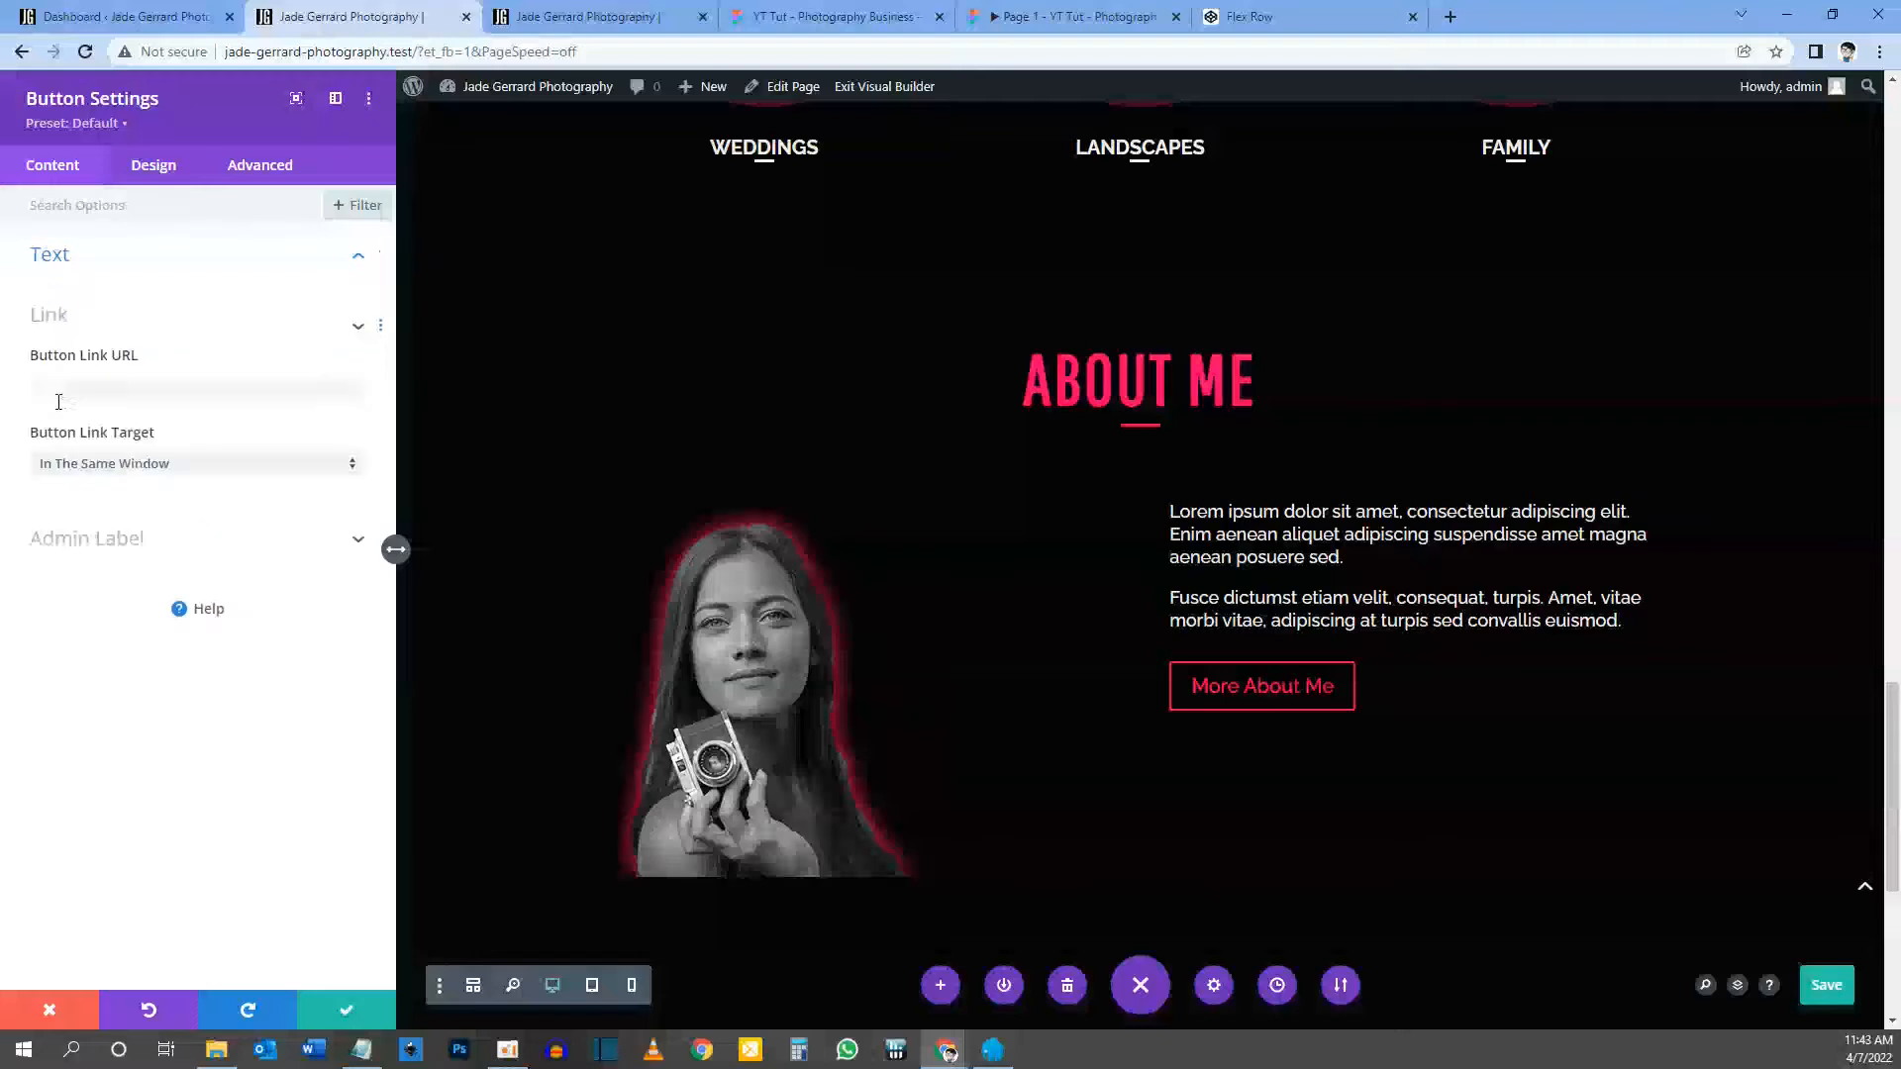
click(346, 401)
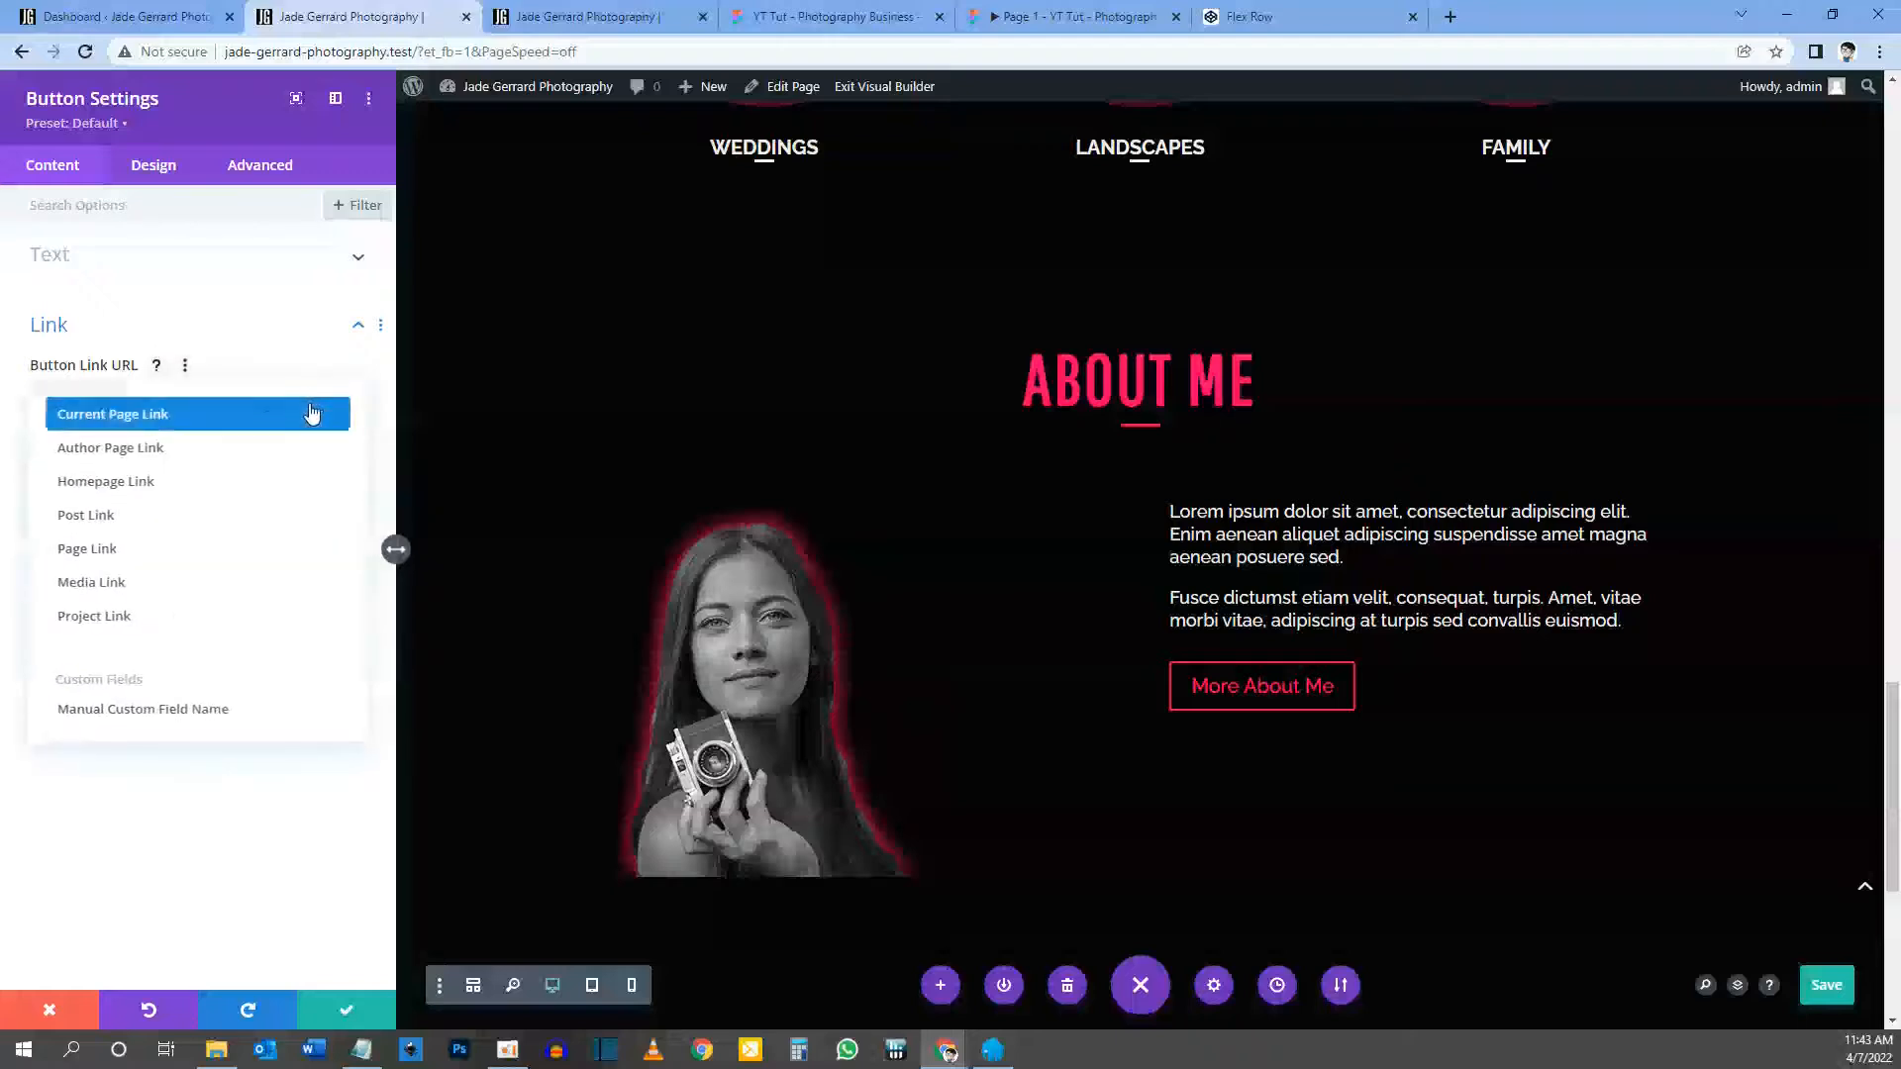
click(117, 550)
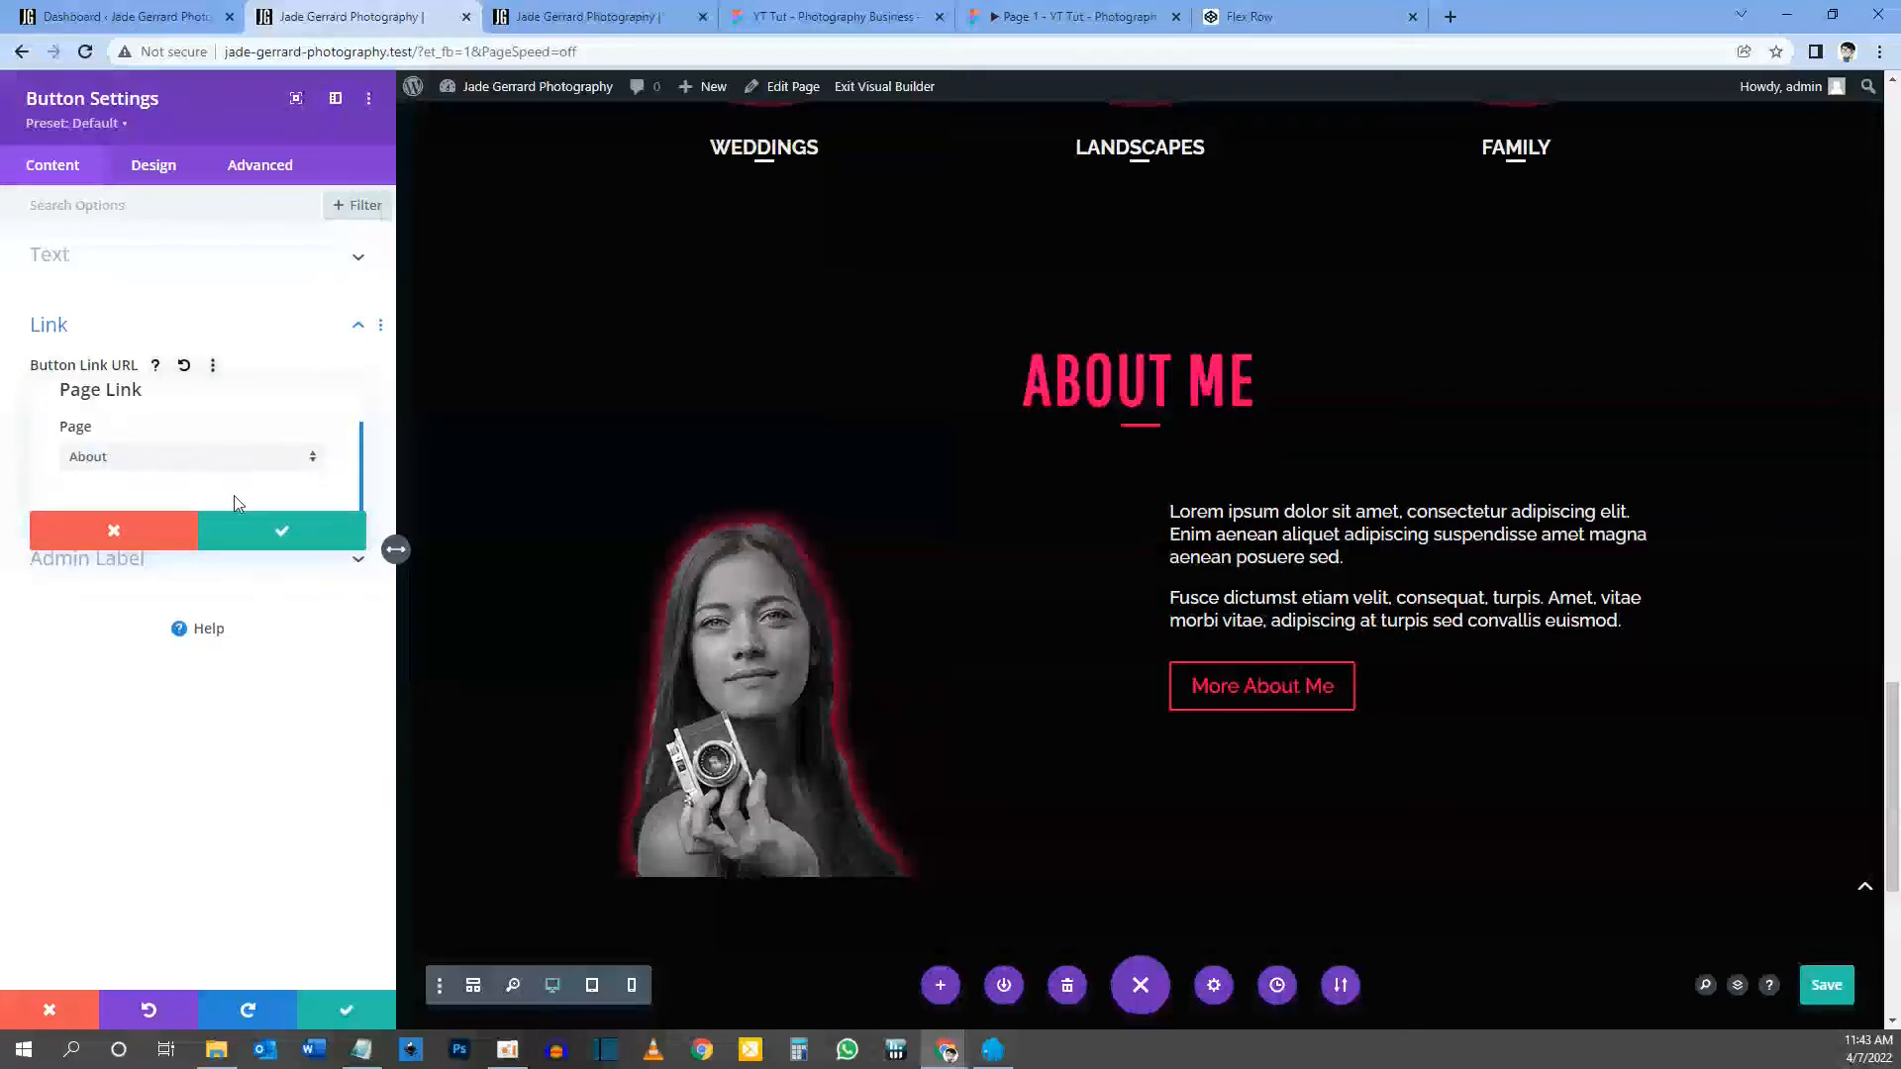
click(267, 527)
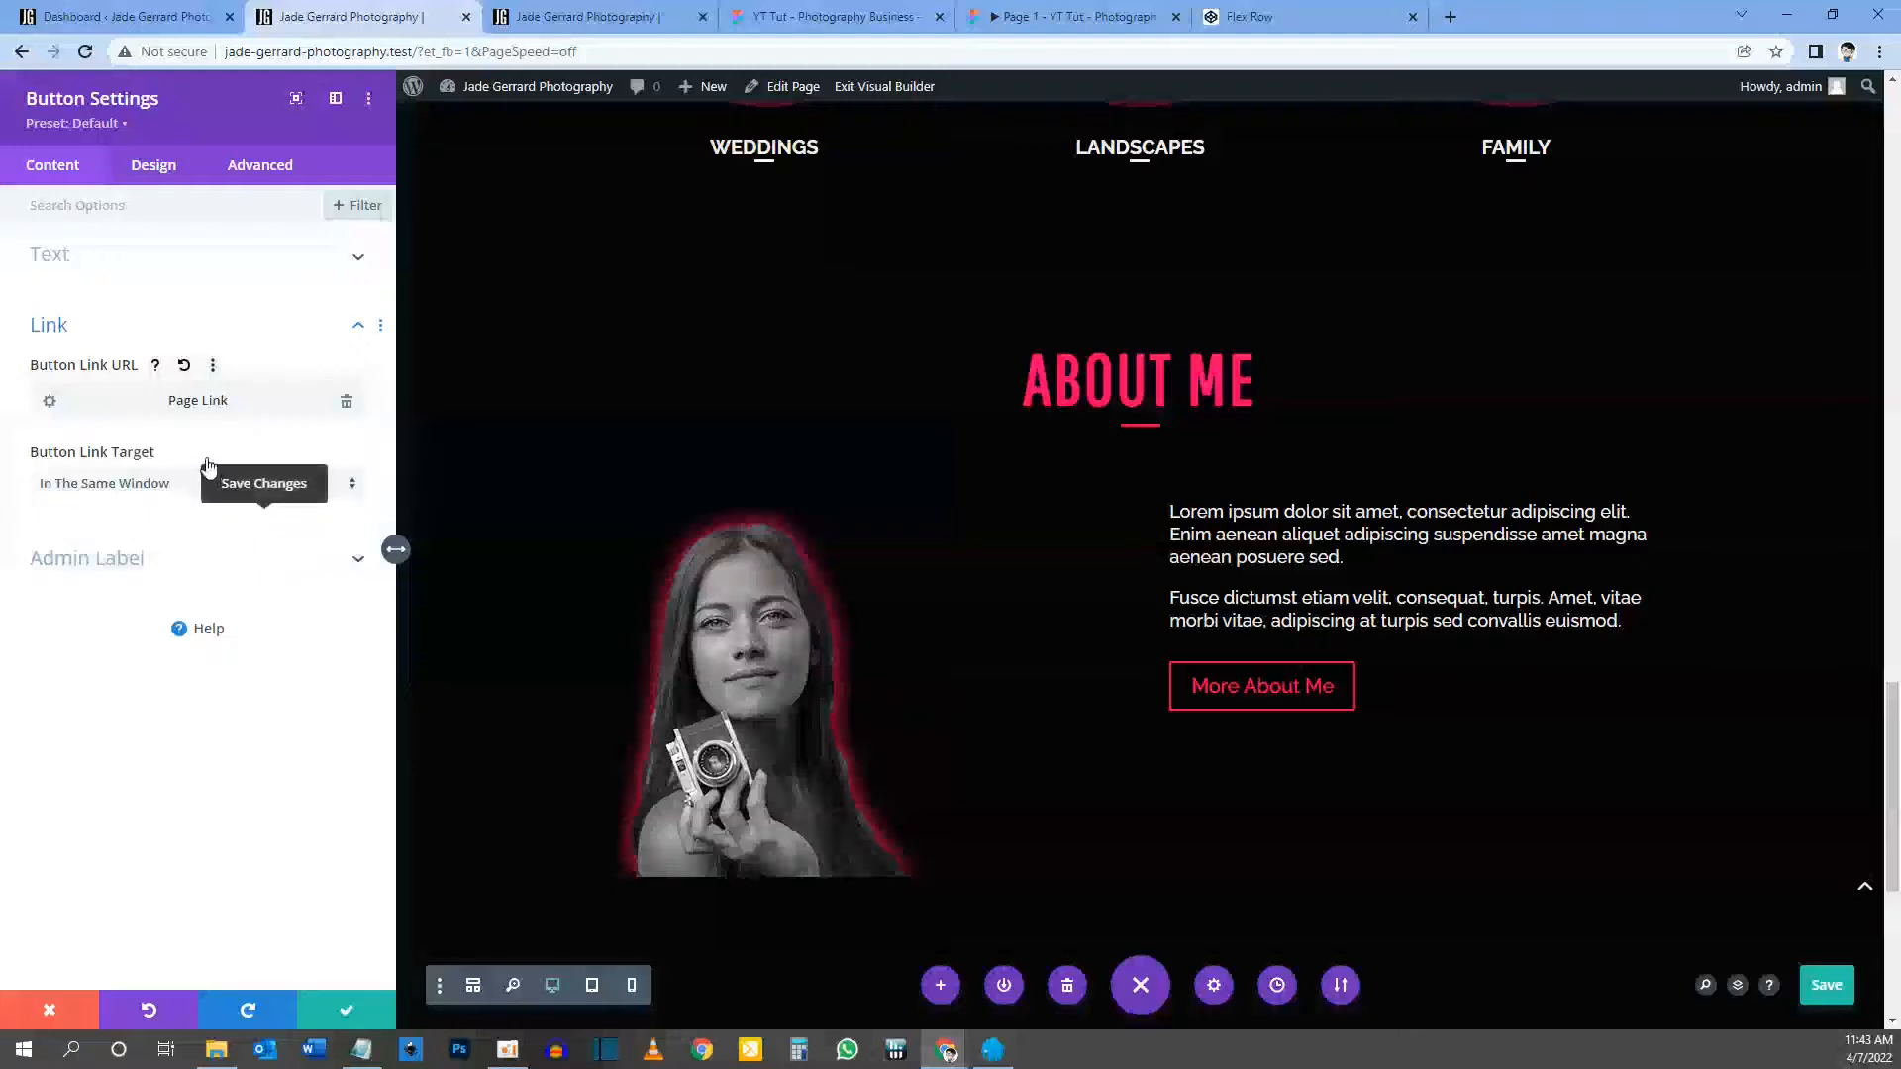
Step: Center the More About Me button in its column and enable custom styles for it
click(154, 171)
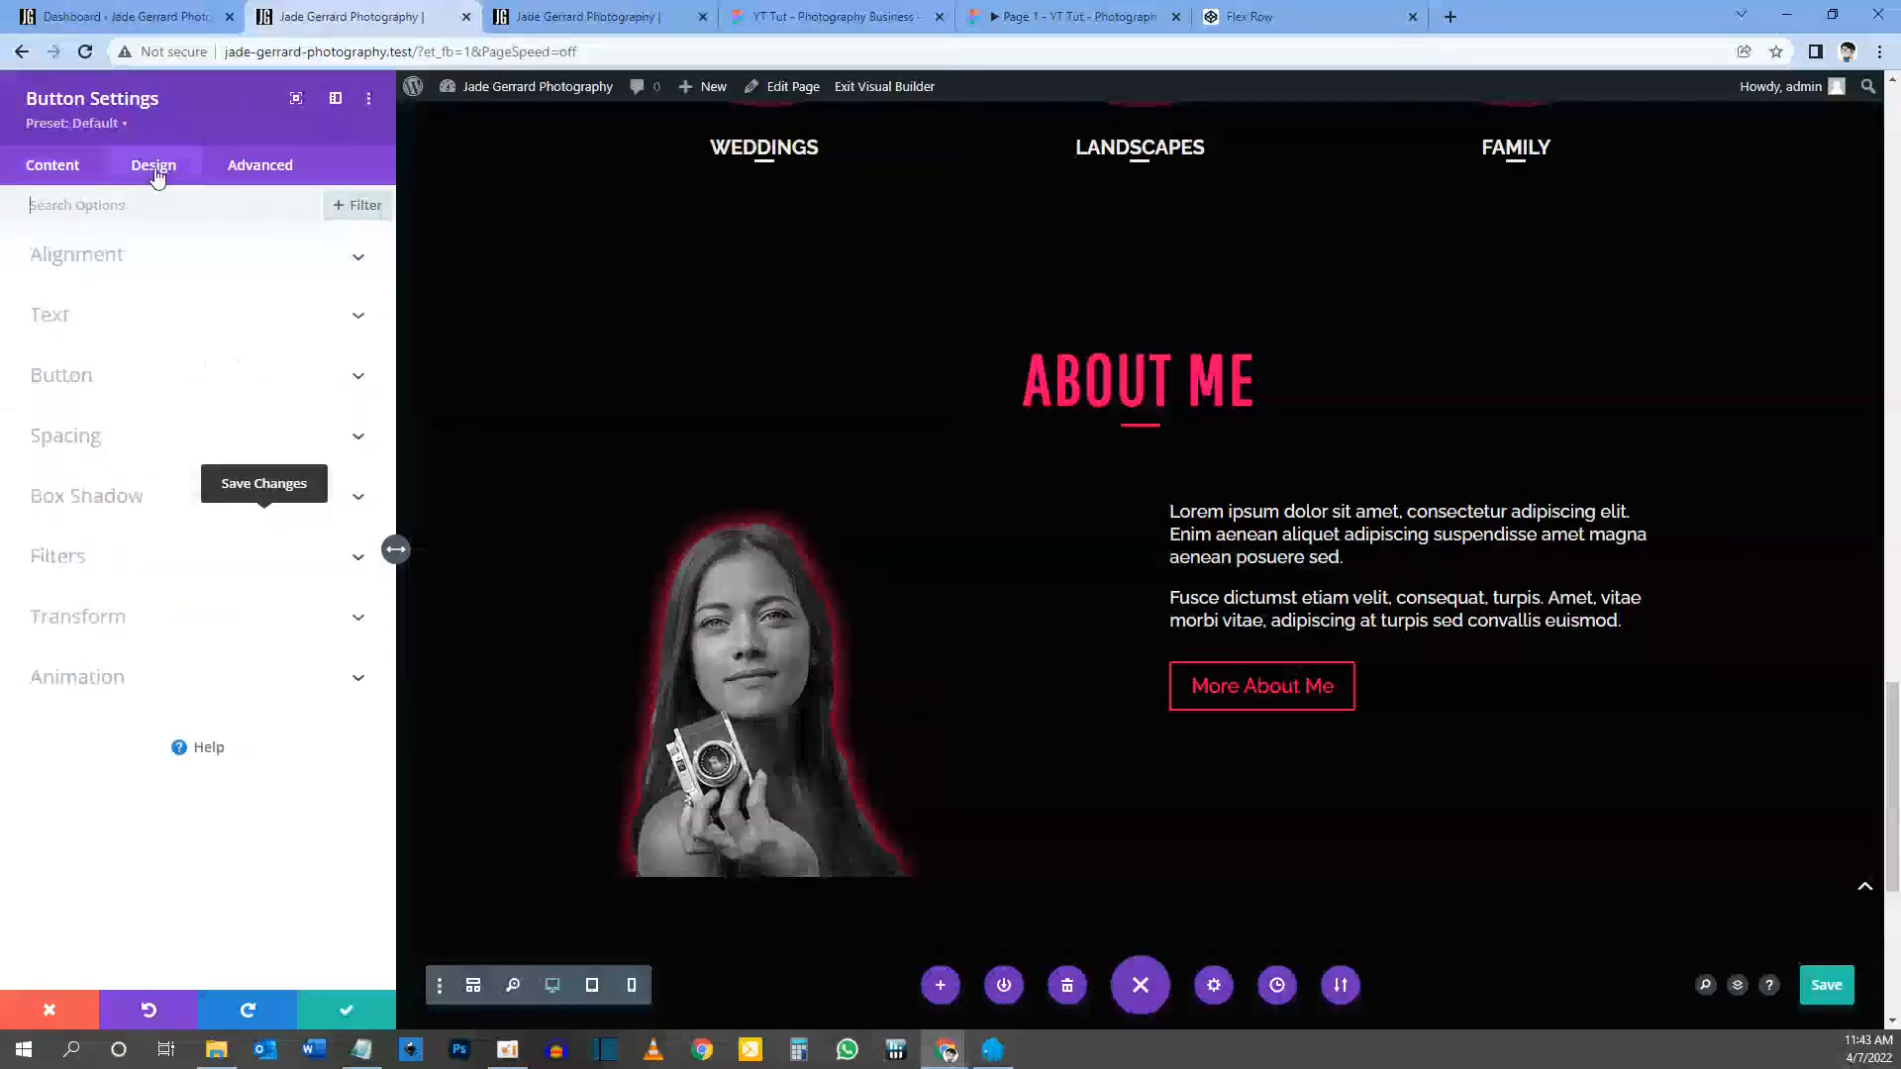
click(103, 257)
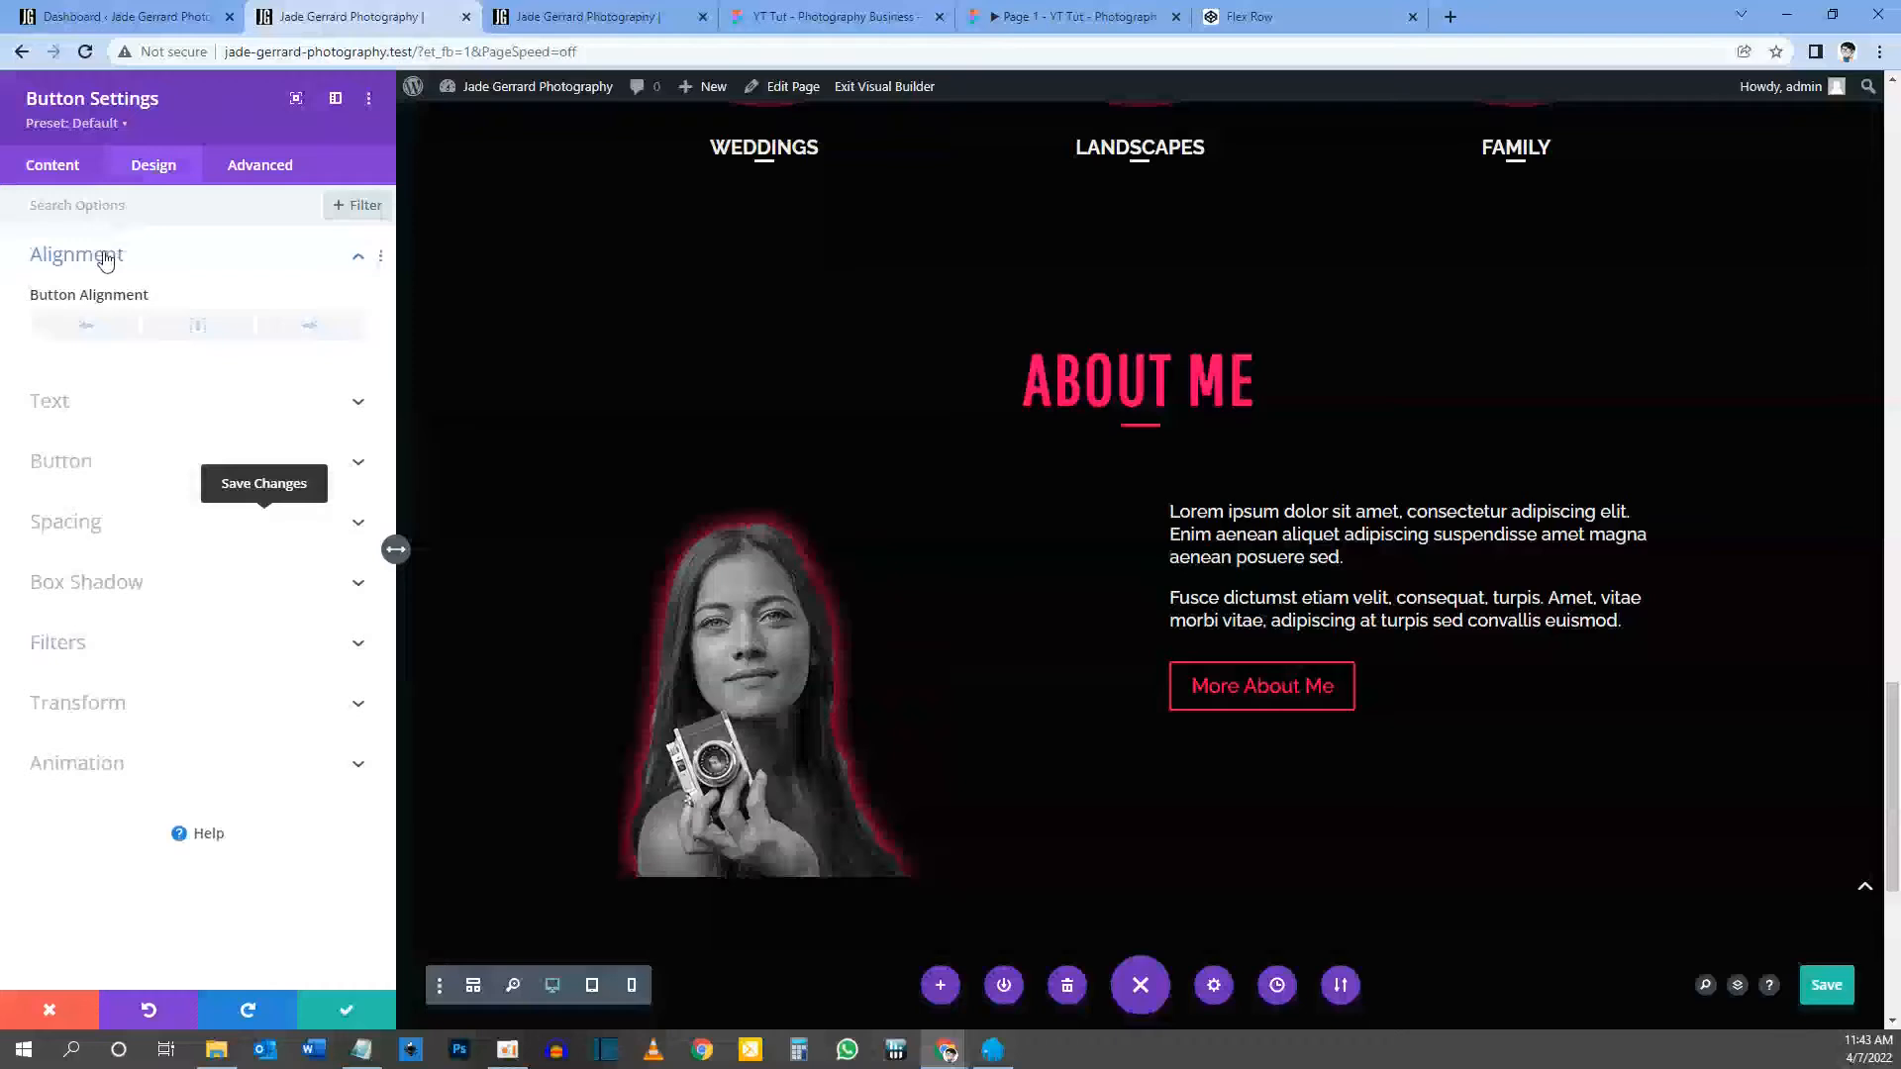
click(199, 327)
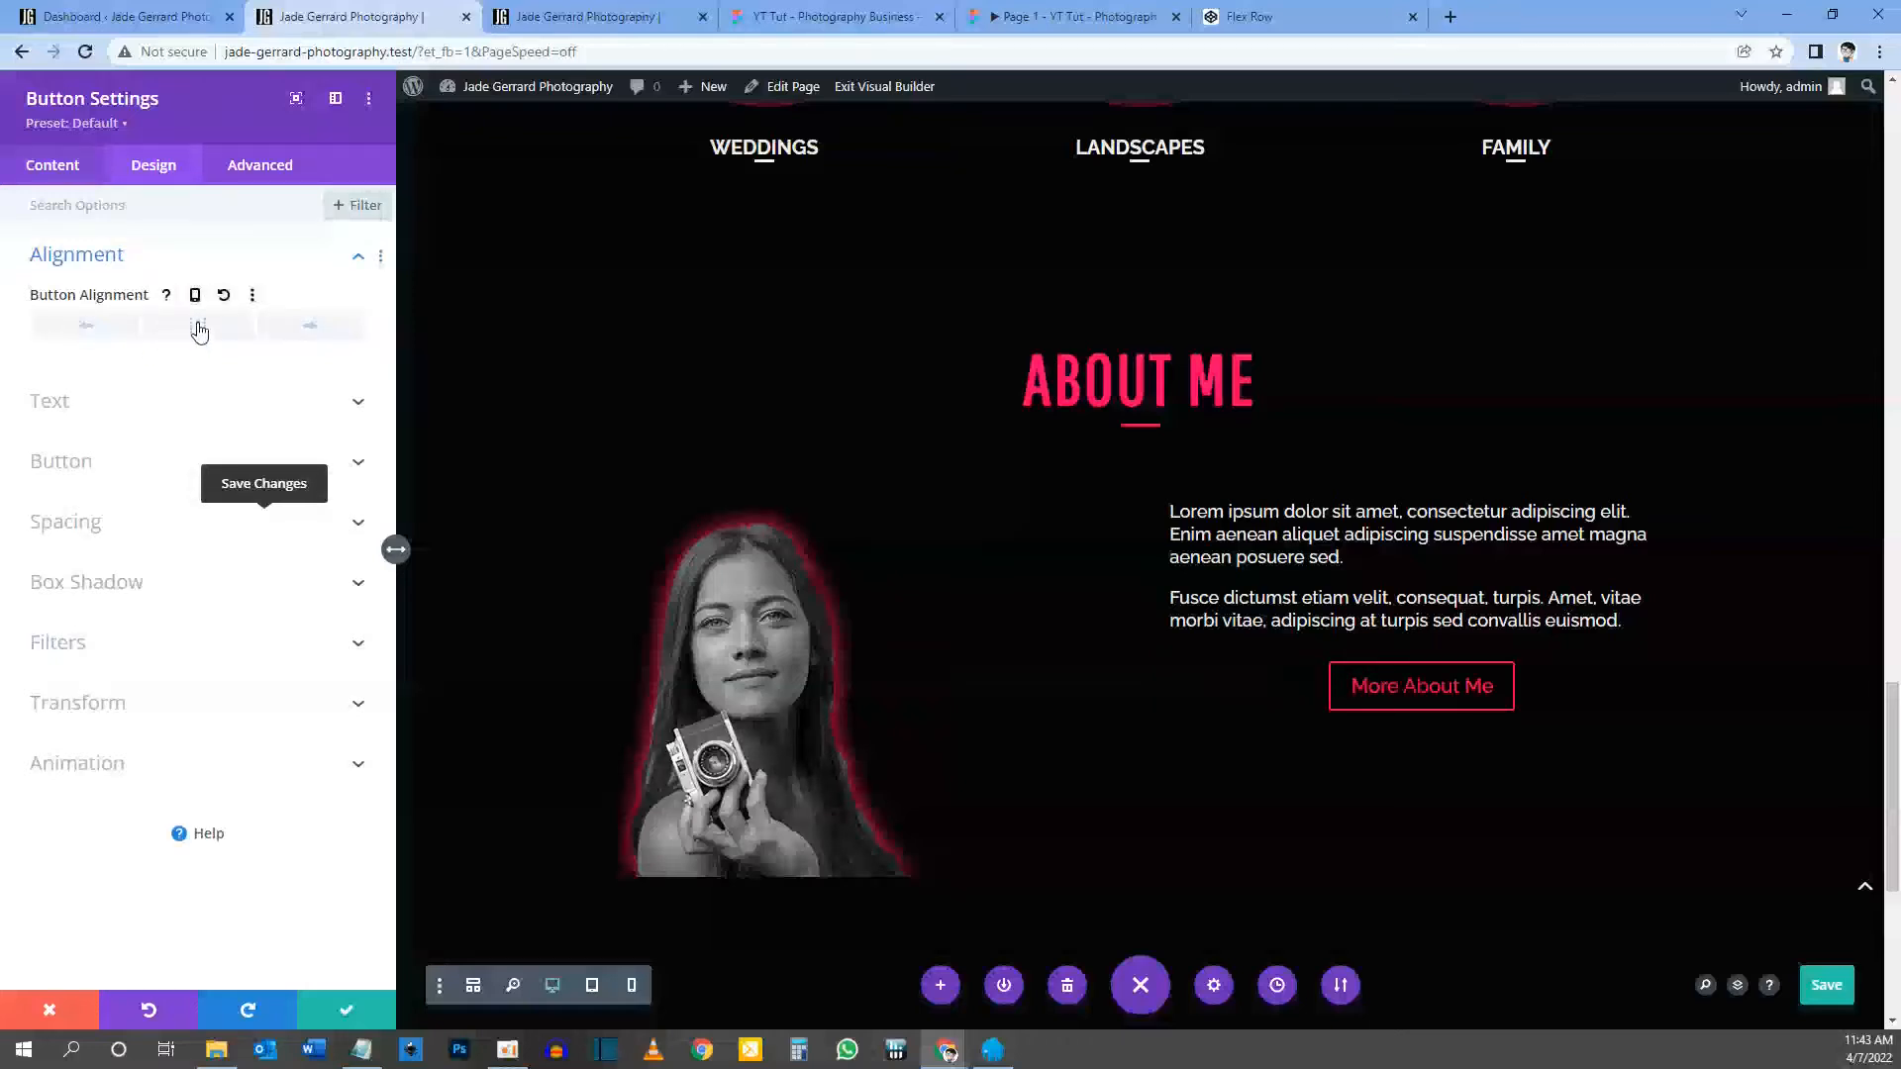
click(102, 402)
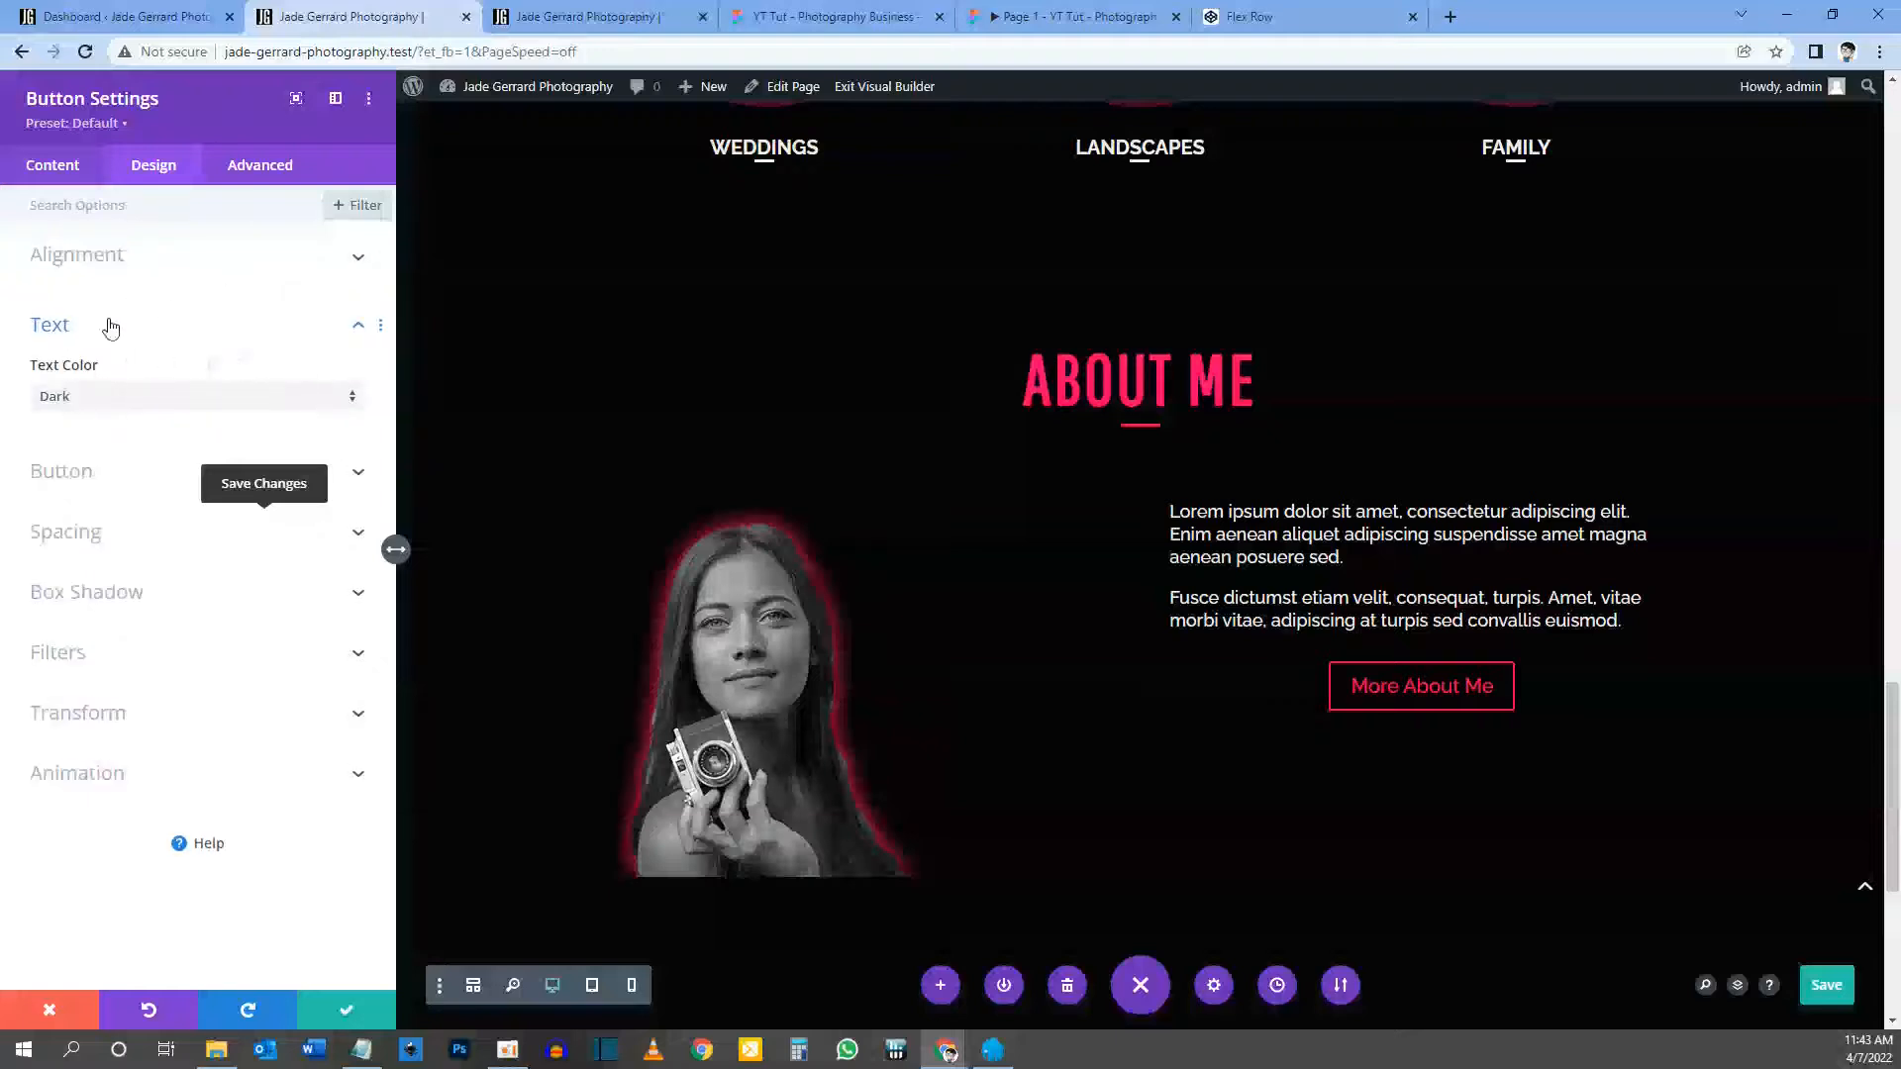
click(61, 473)
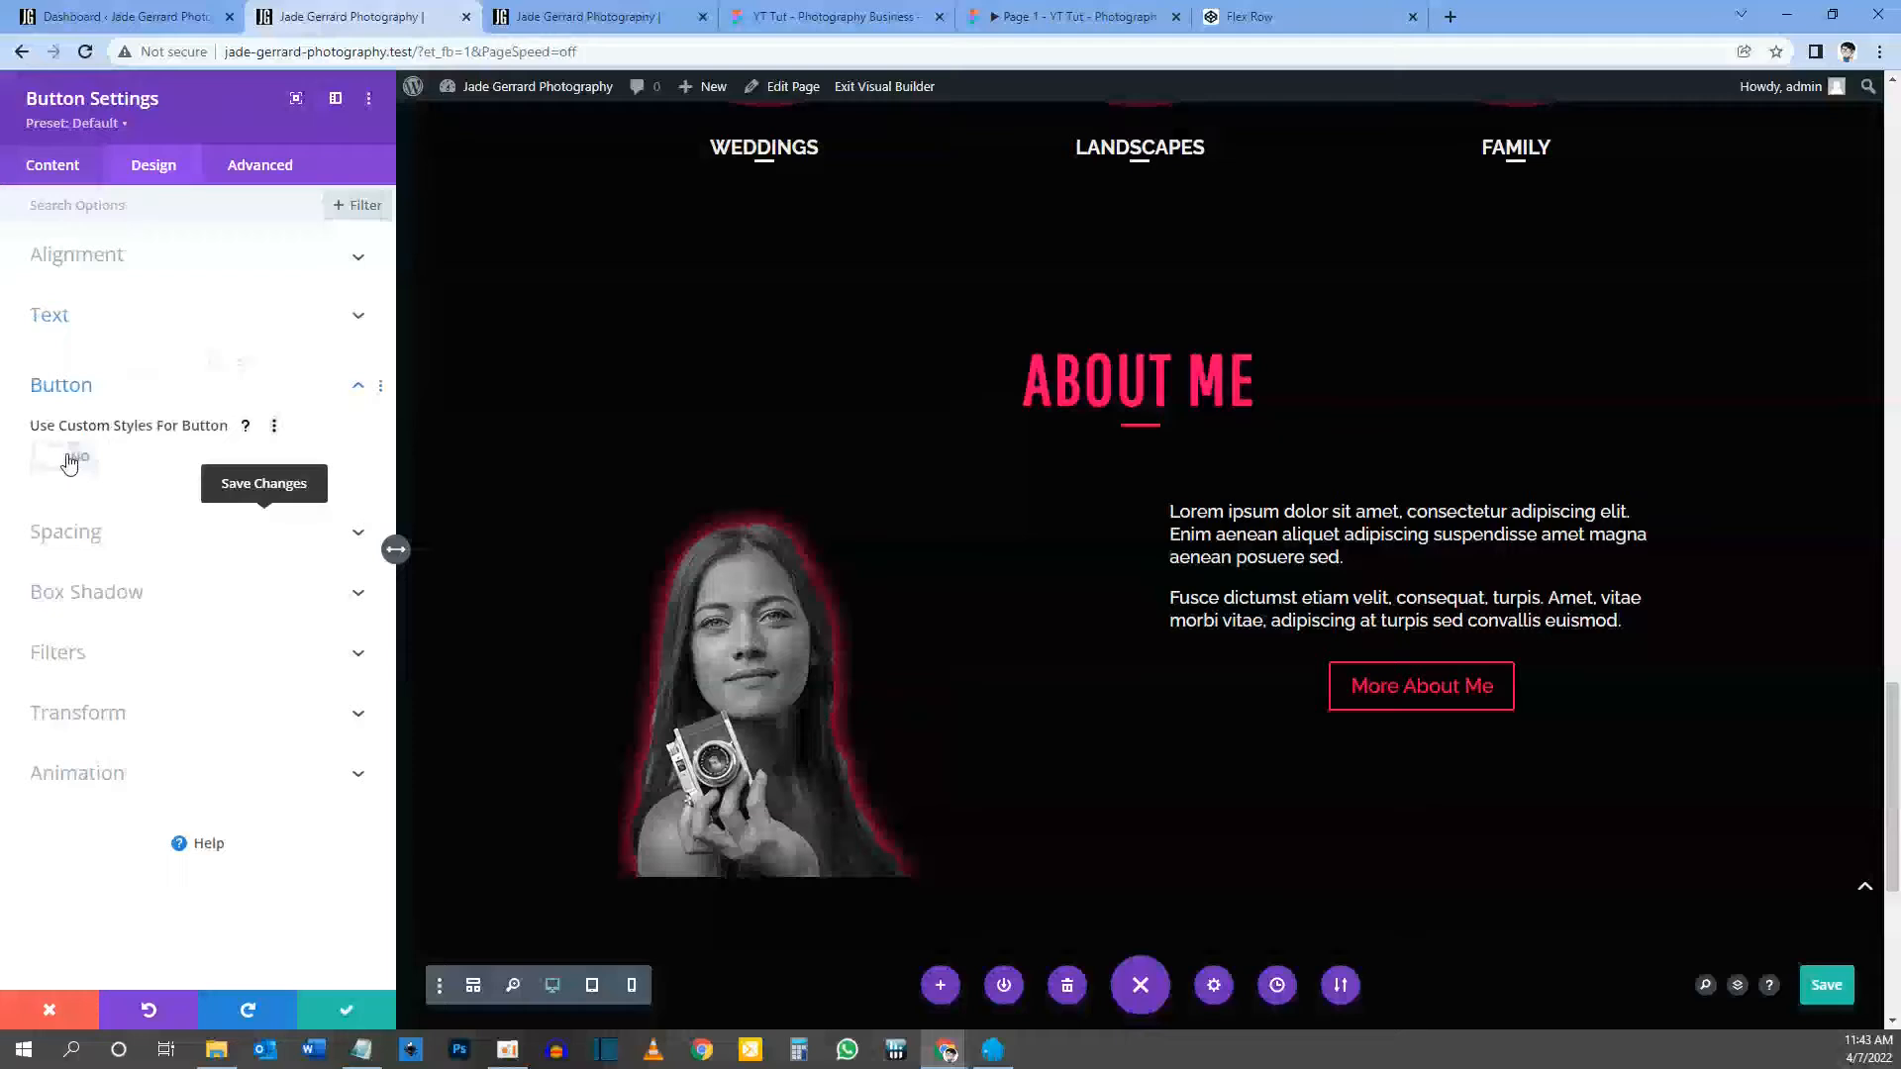
click(69, 460)
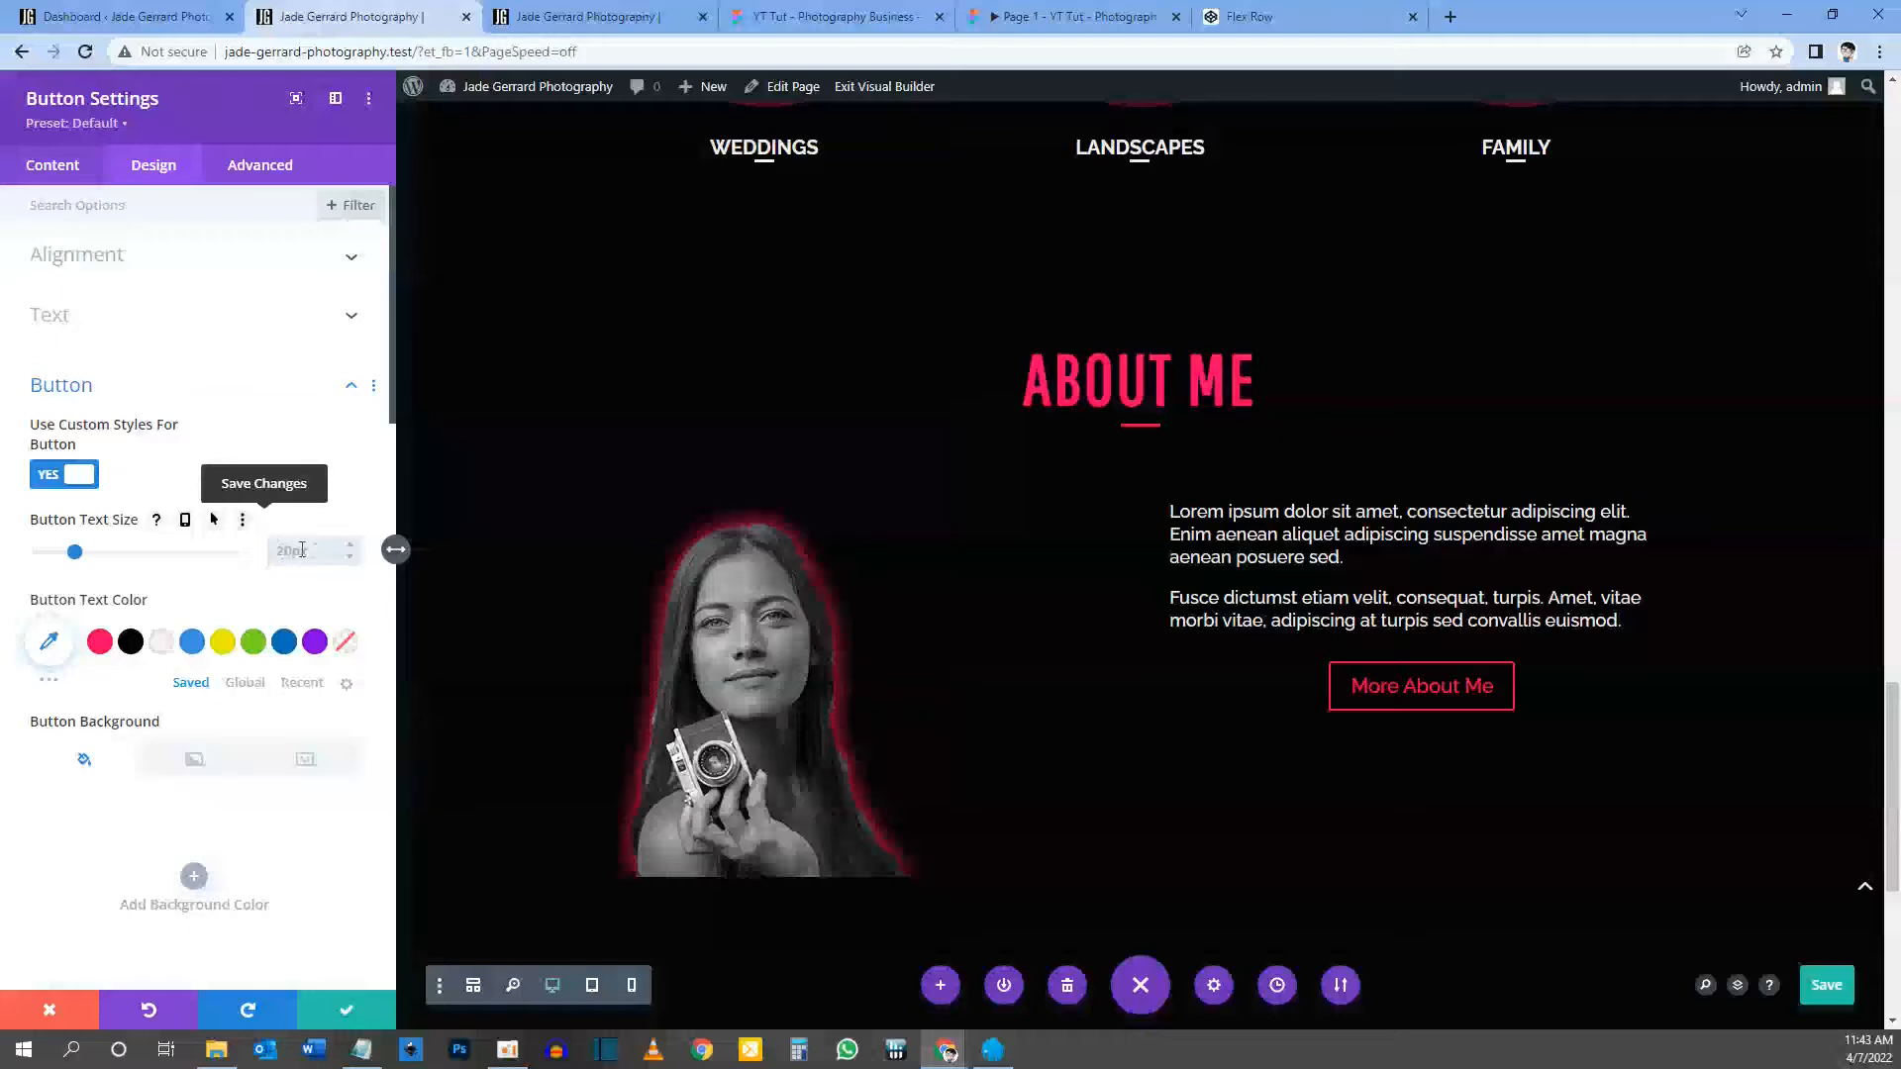
Step: Set responsive button text sizes of 18px on tablet and 16px on phone, and return to the desktop view
click(186, 521)
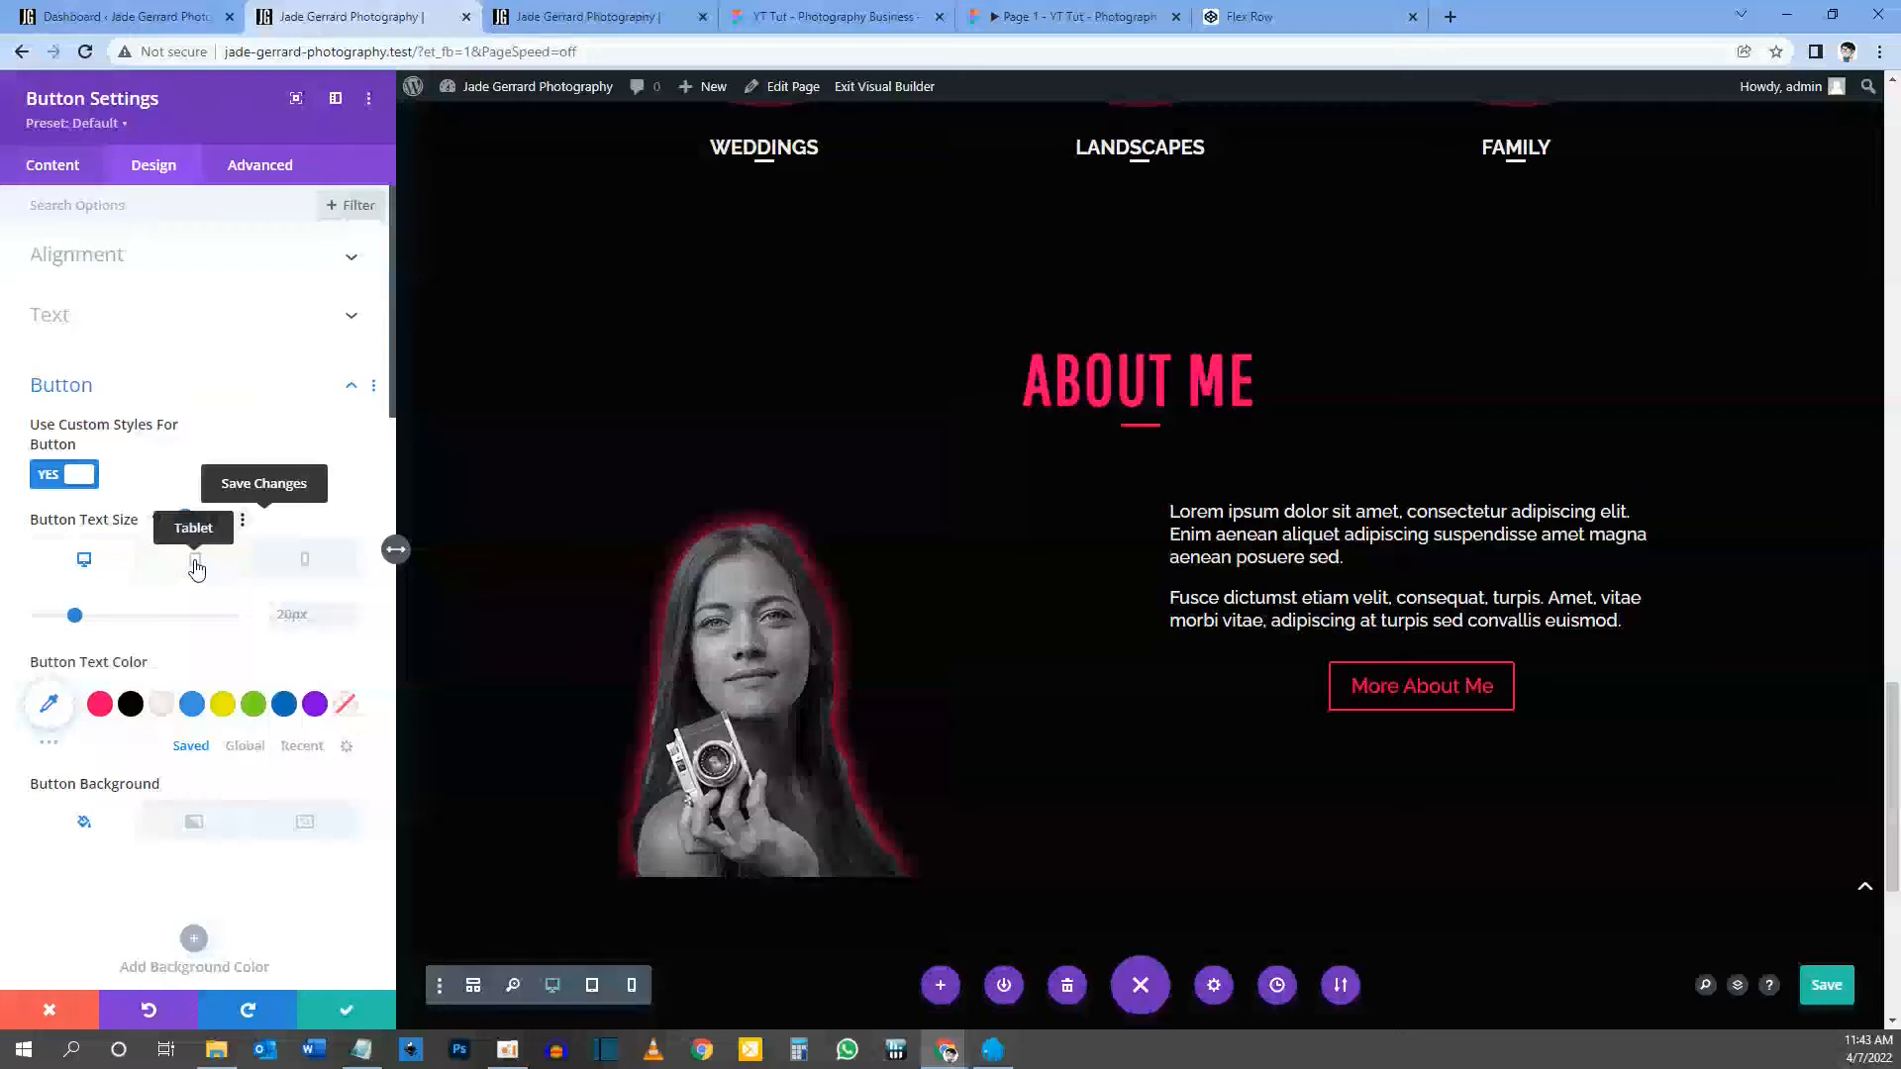
click(195, 561)
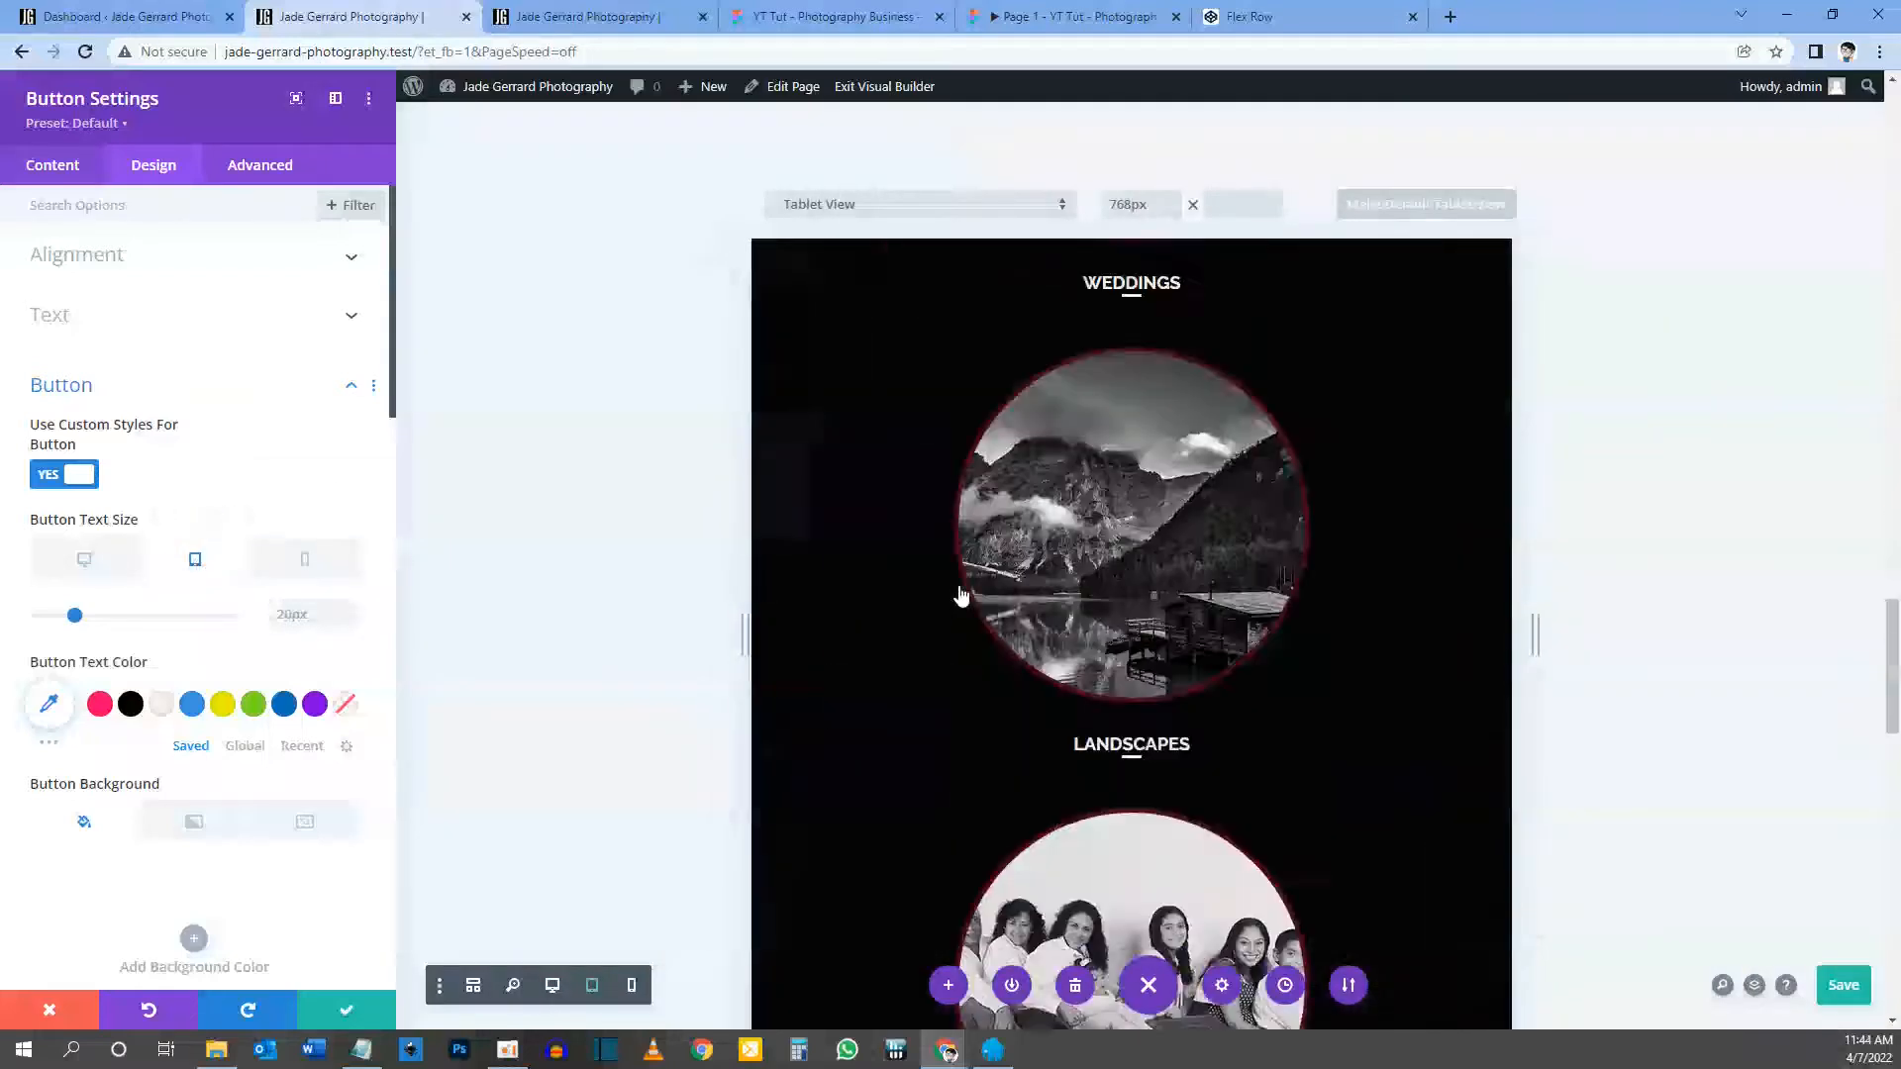
click(296, 616)
text(18)
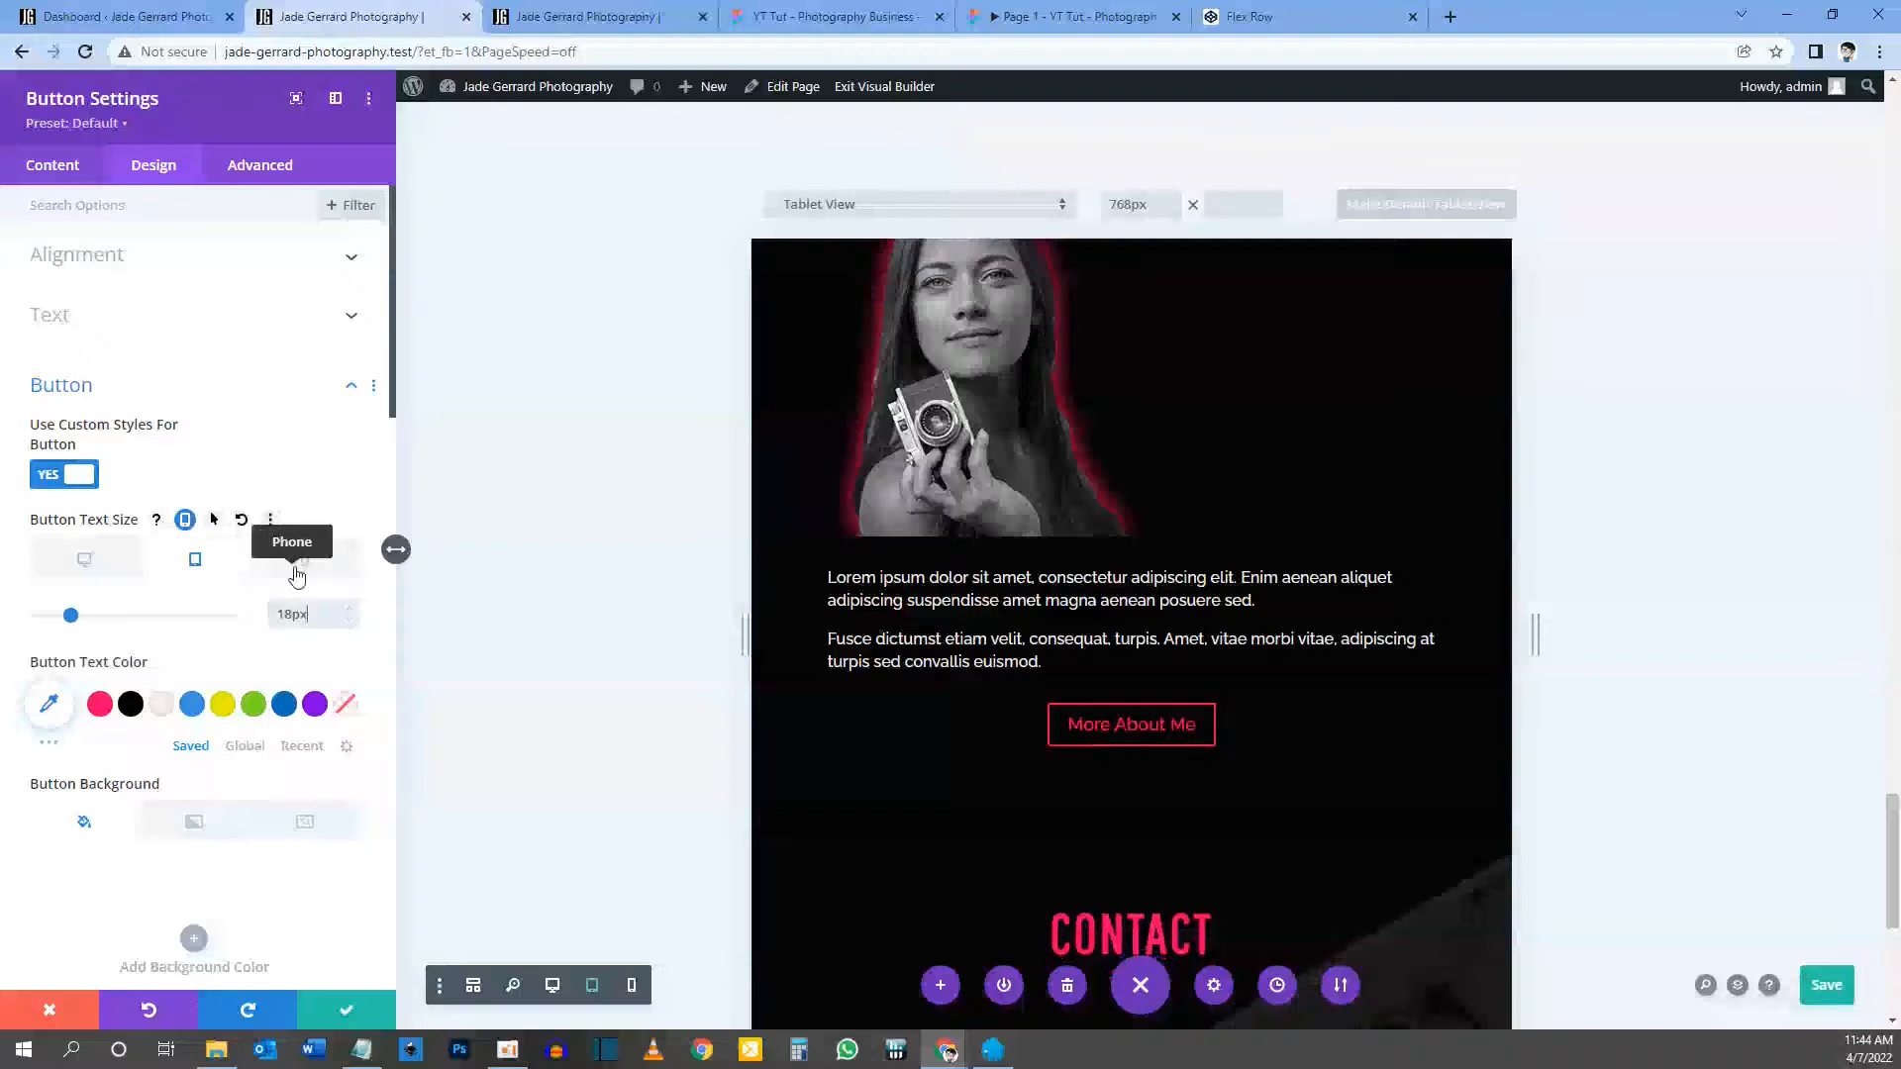
click(300, 569)
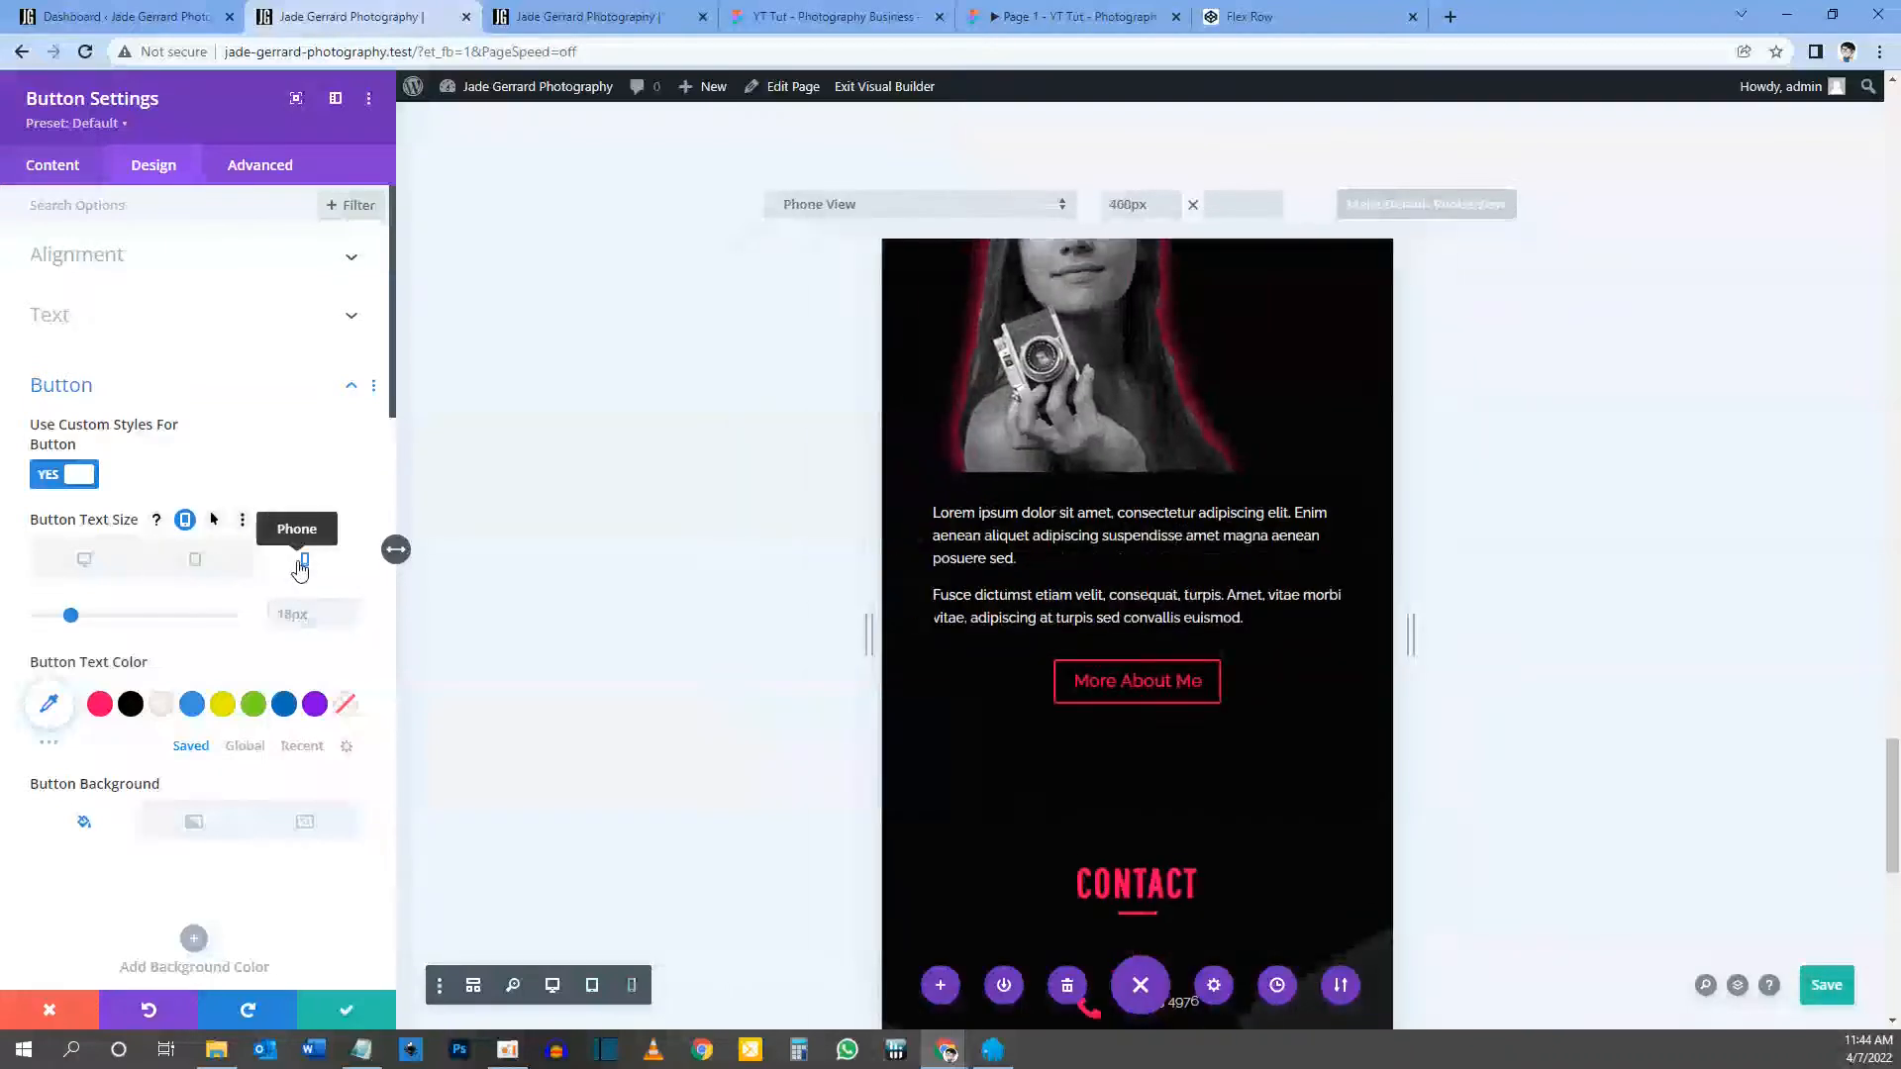
click(288, 615)
text(1)
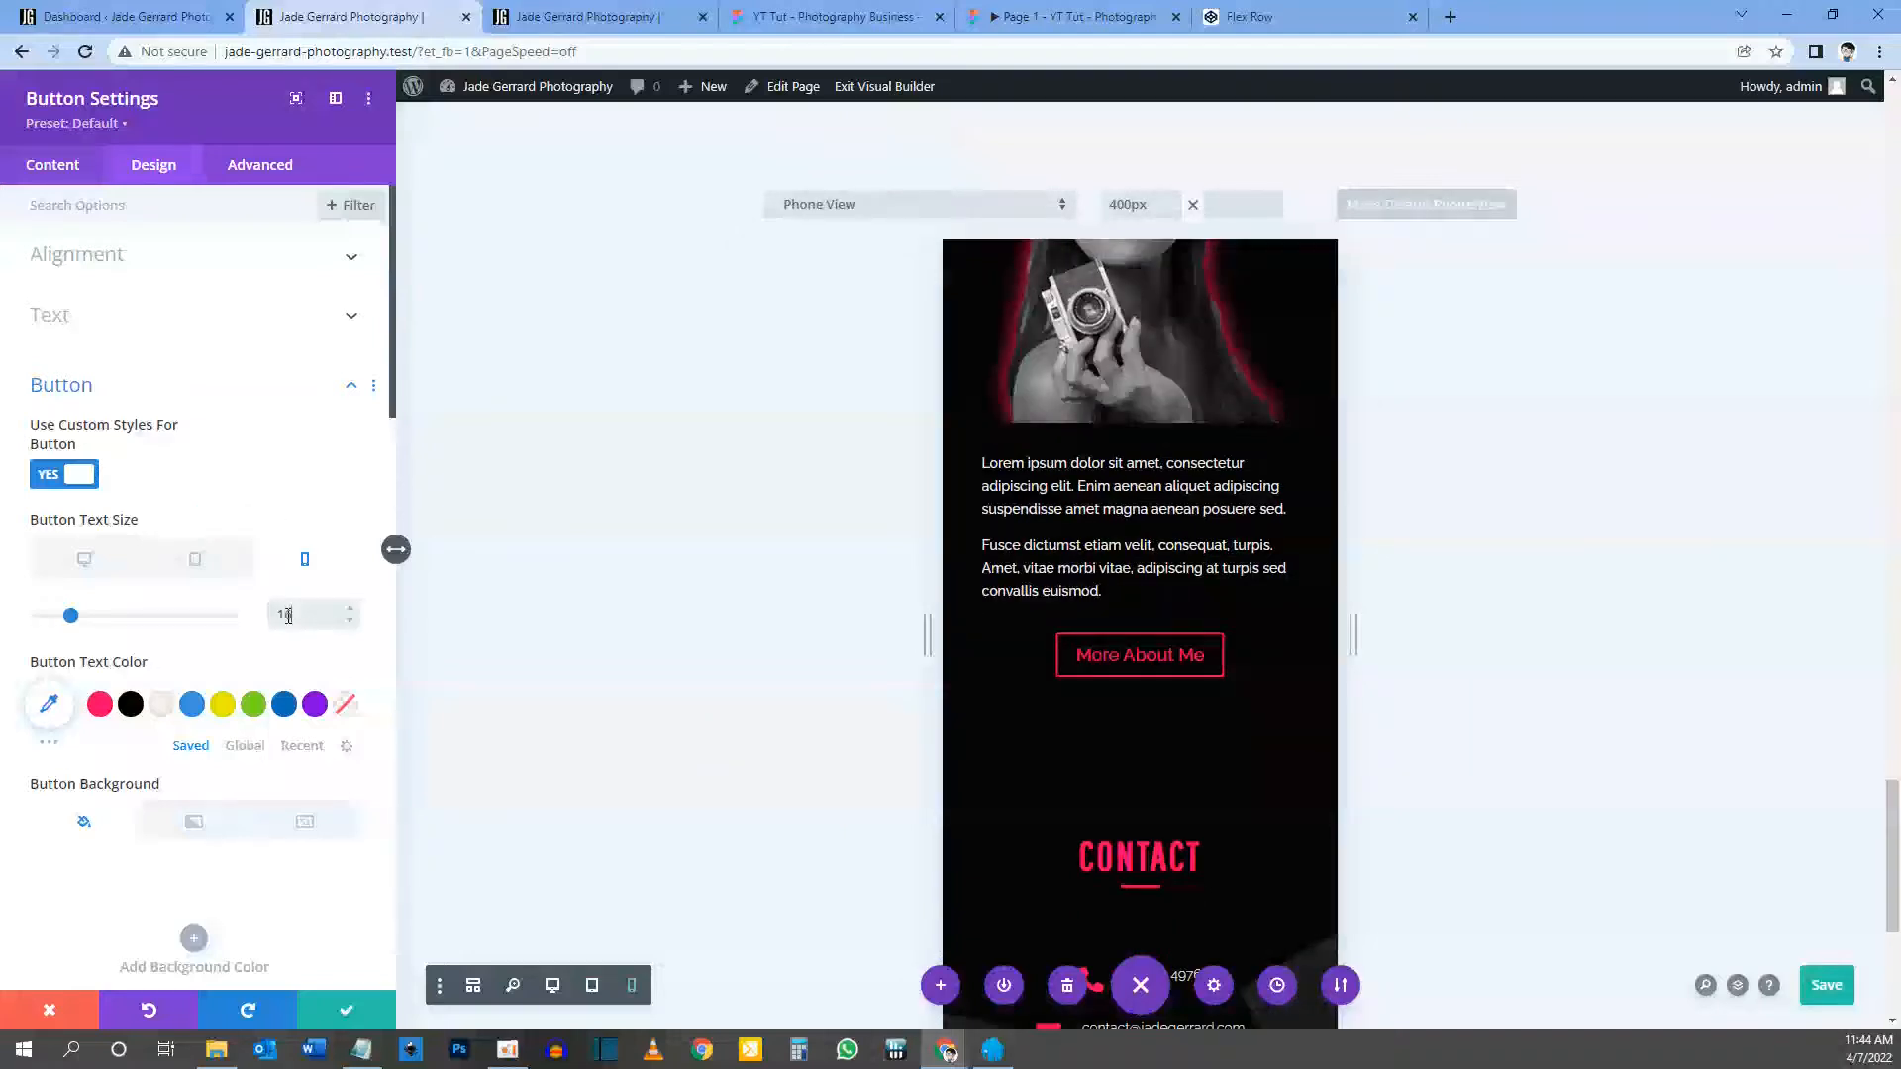
text(6)
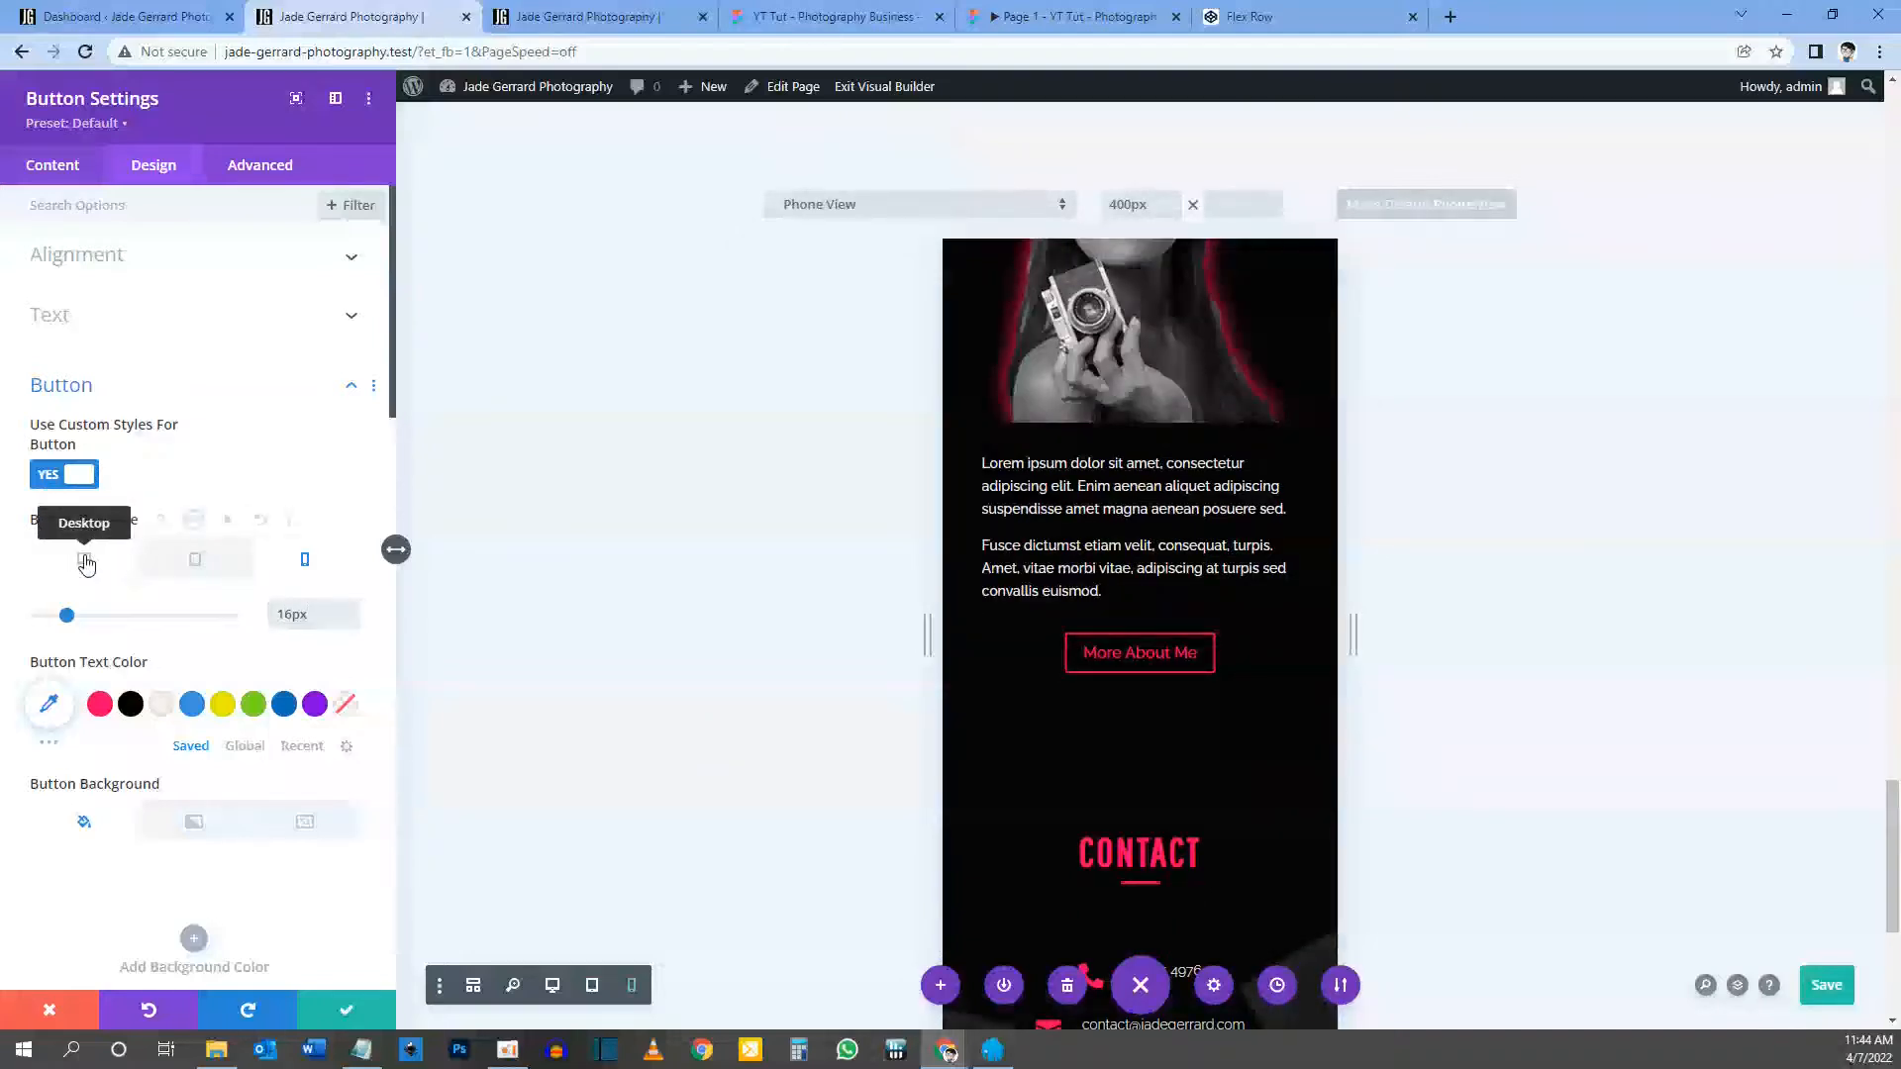
click(84, 561)
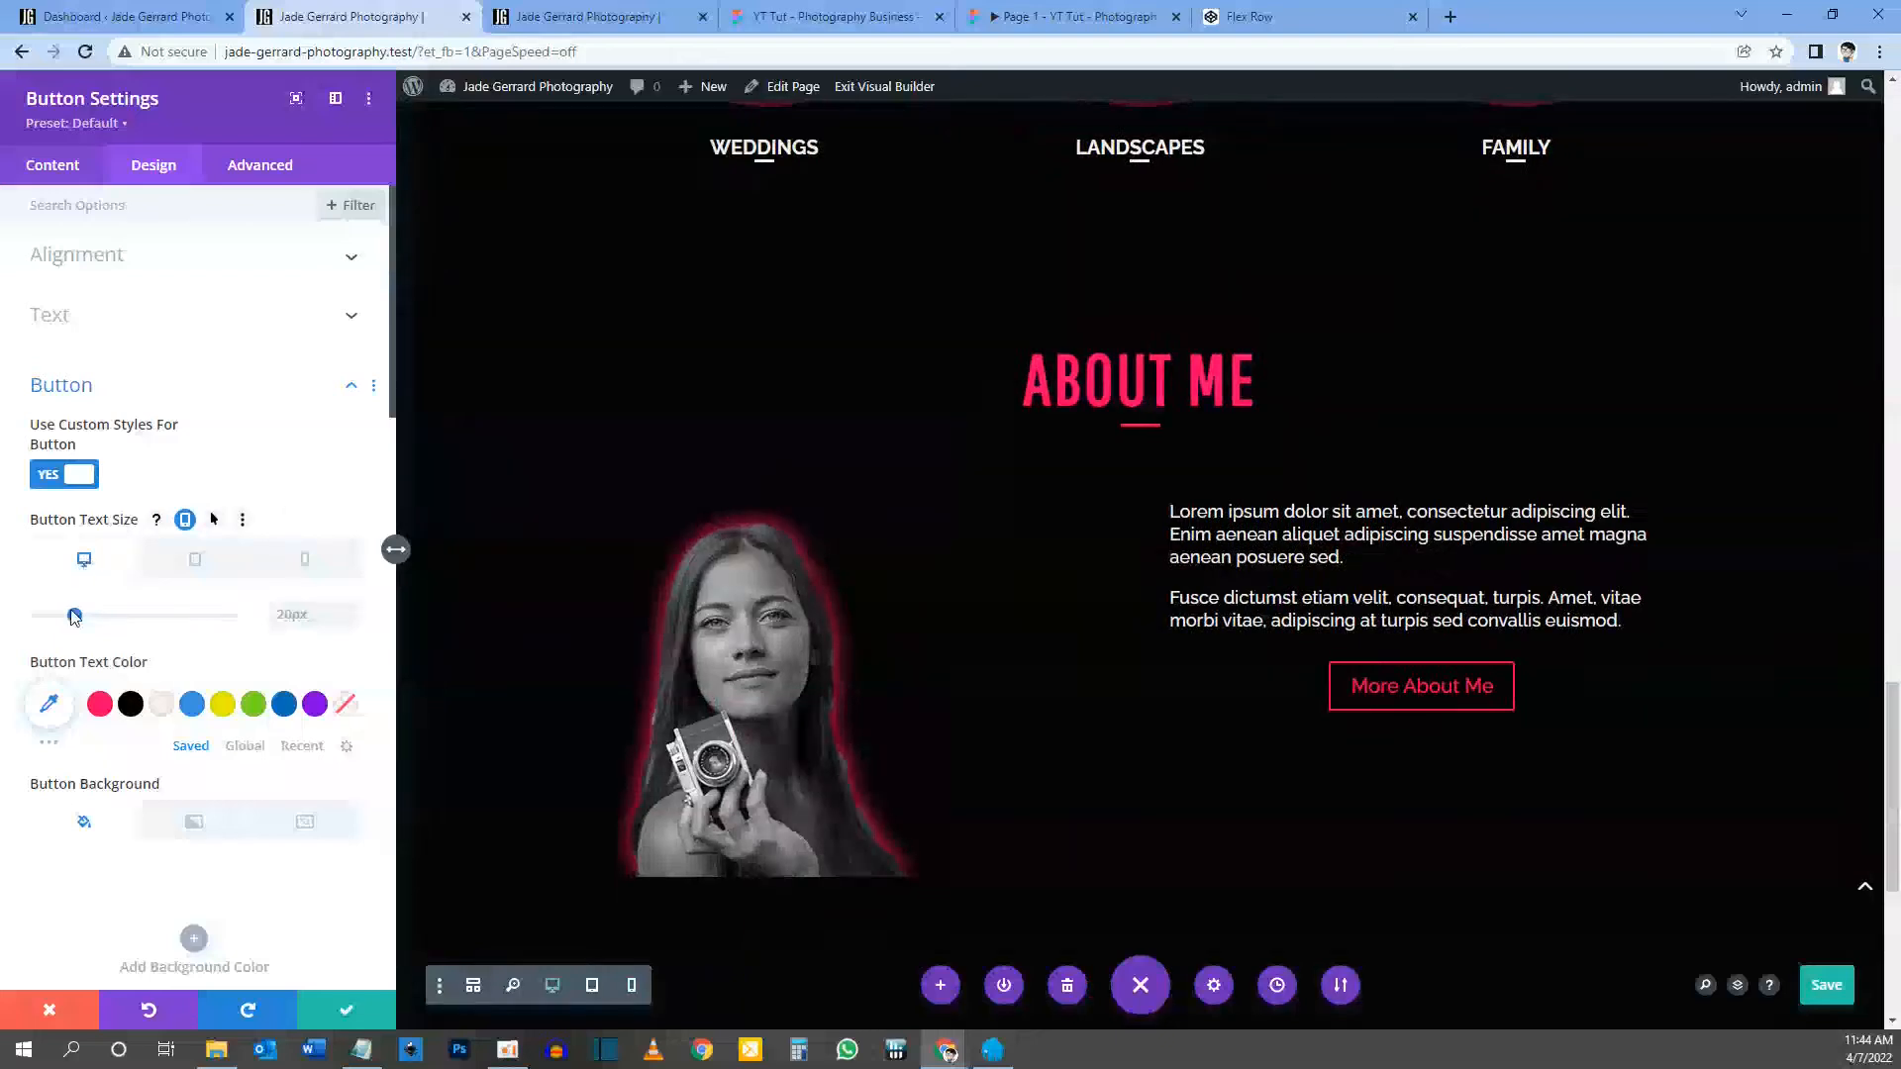
Step: Give the button the saved off-white text color and the saved pink background color
click(163, 705)
scroll(129, 654, down, 2)
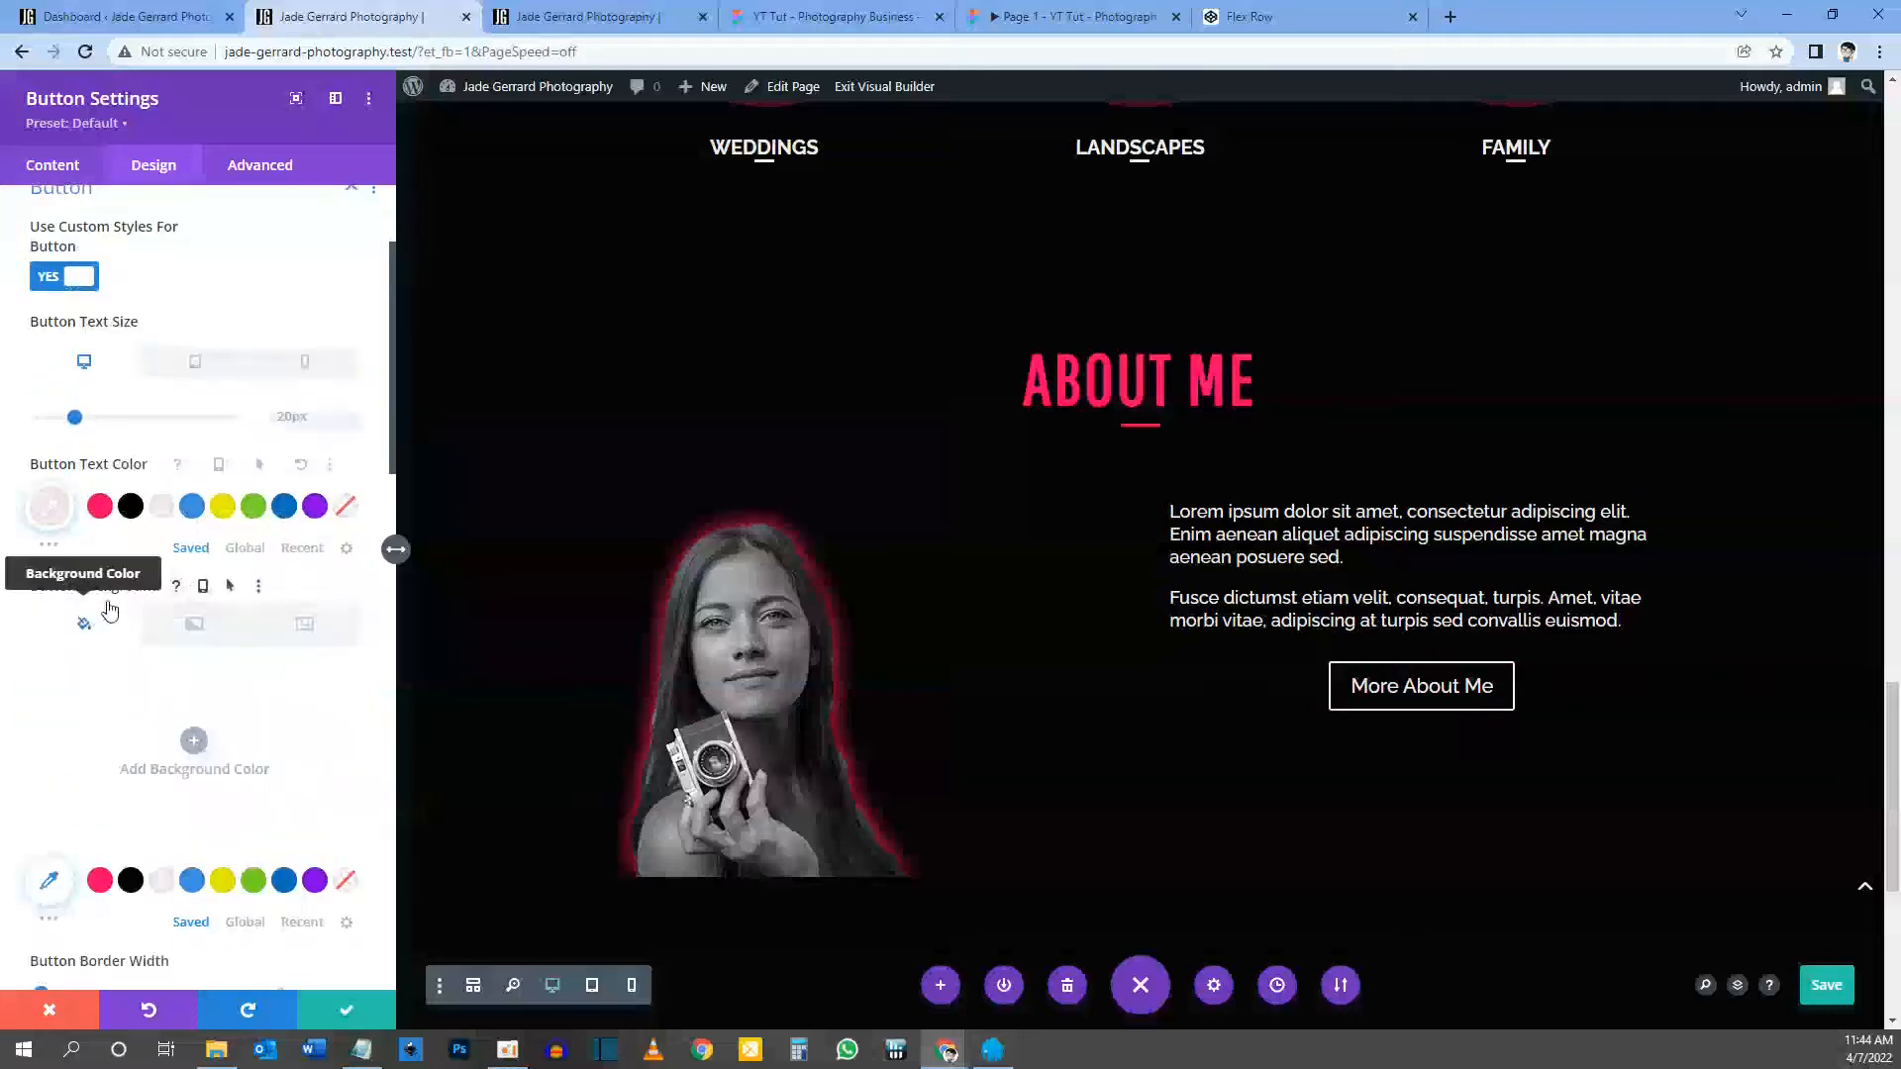
click(99, 881)
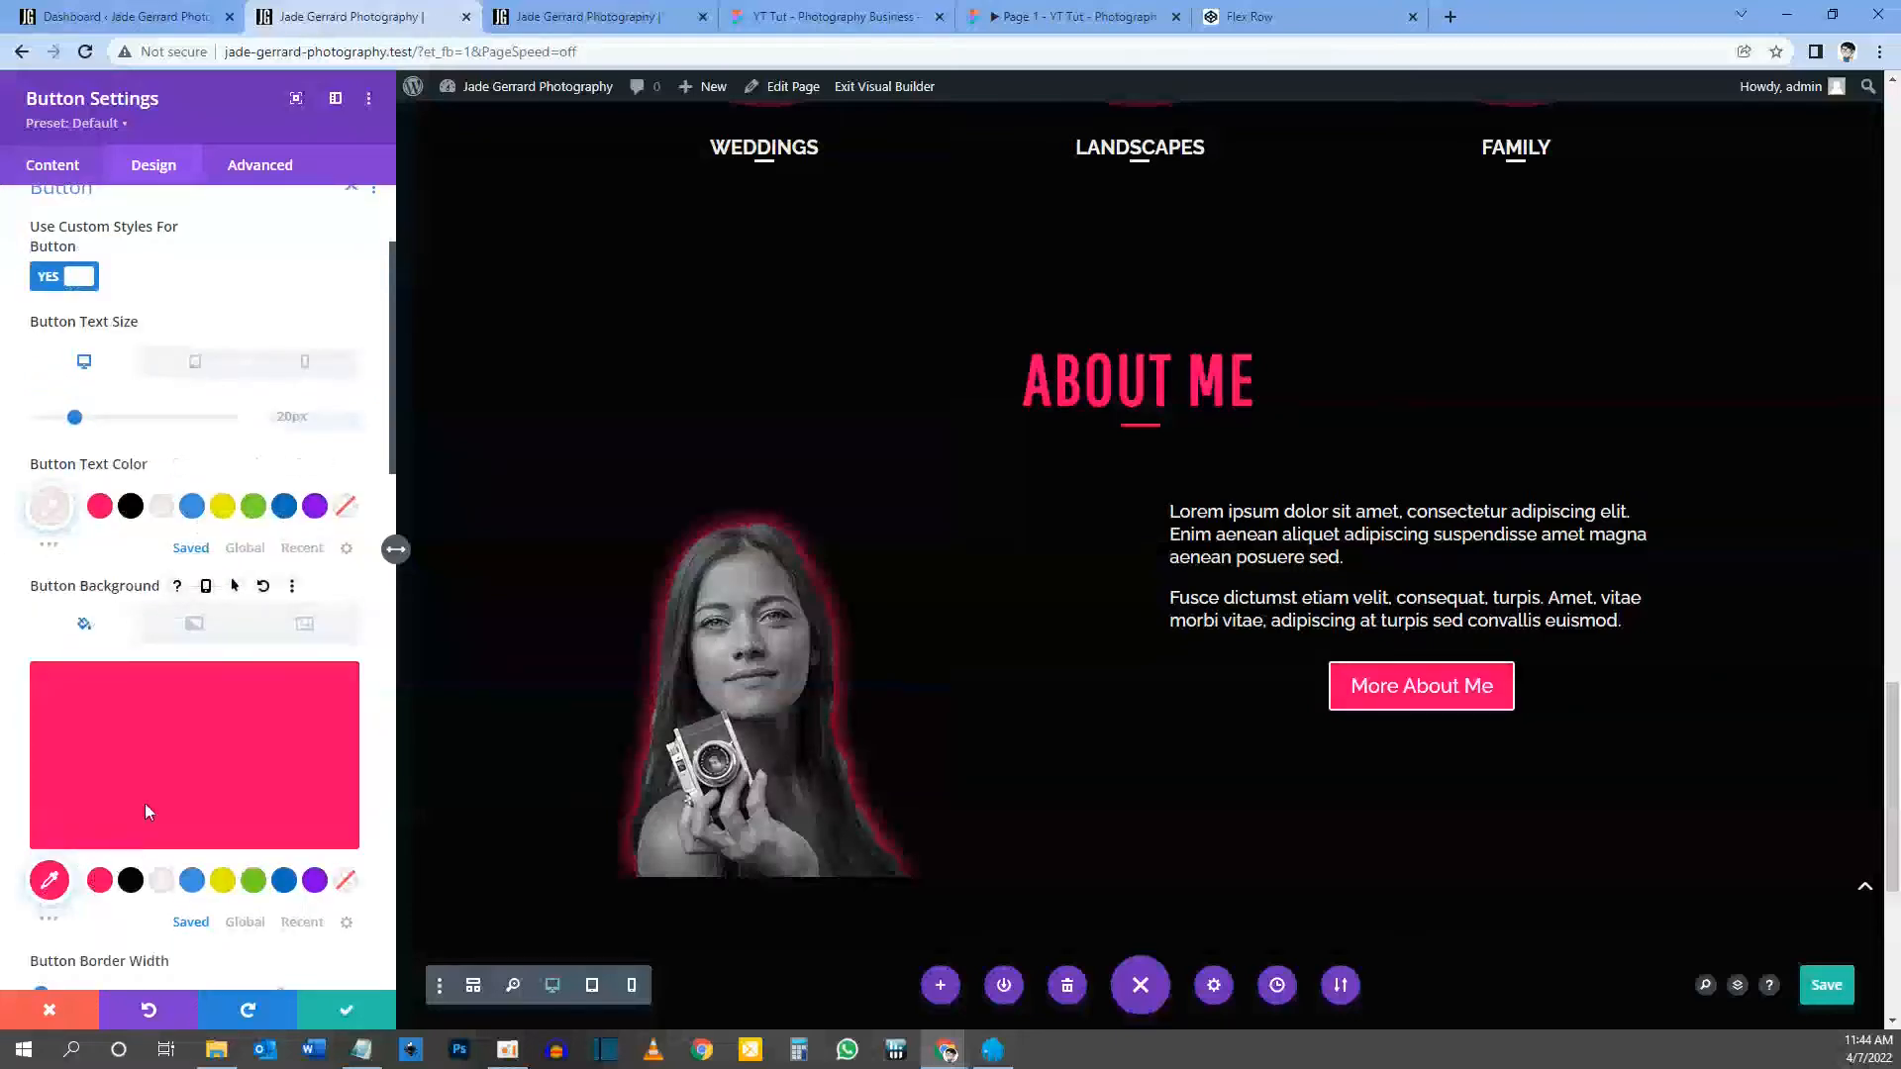
Step: Set the button's border width to 0px and its border radius to 50px, checking the rounded shape against the Figma prototype
scroll(198, 792, down, 2)
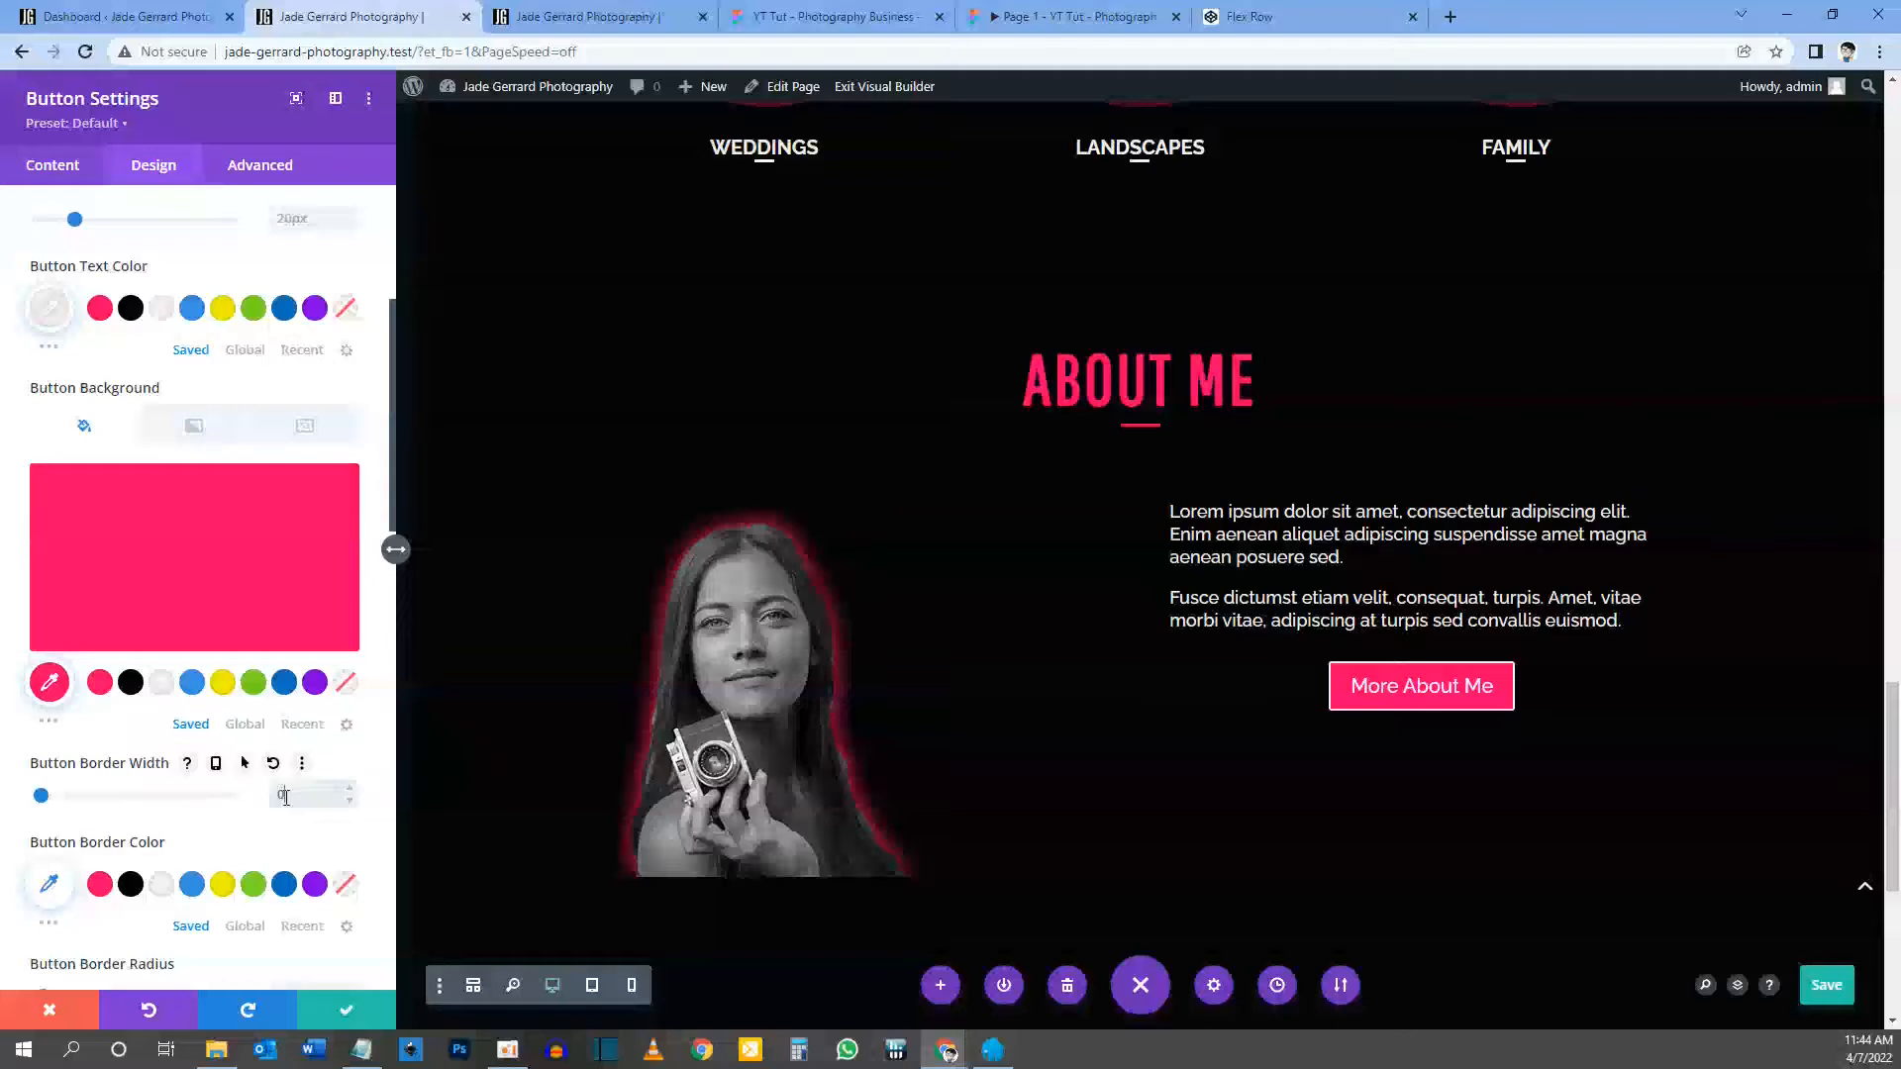
scroll(138, 674, down, 2)
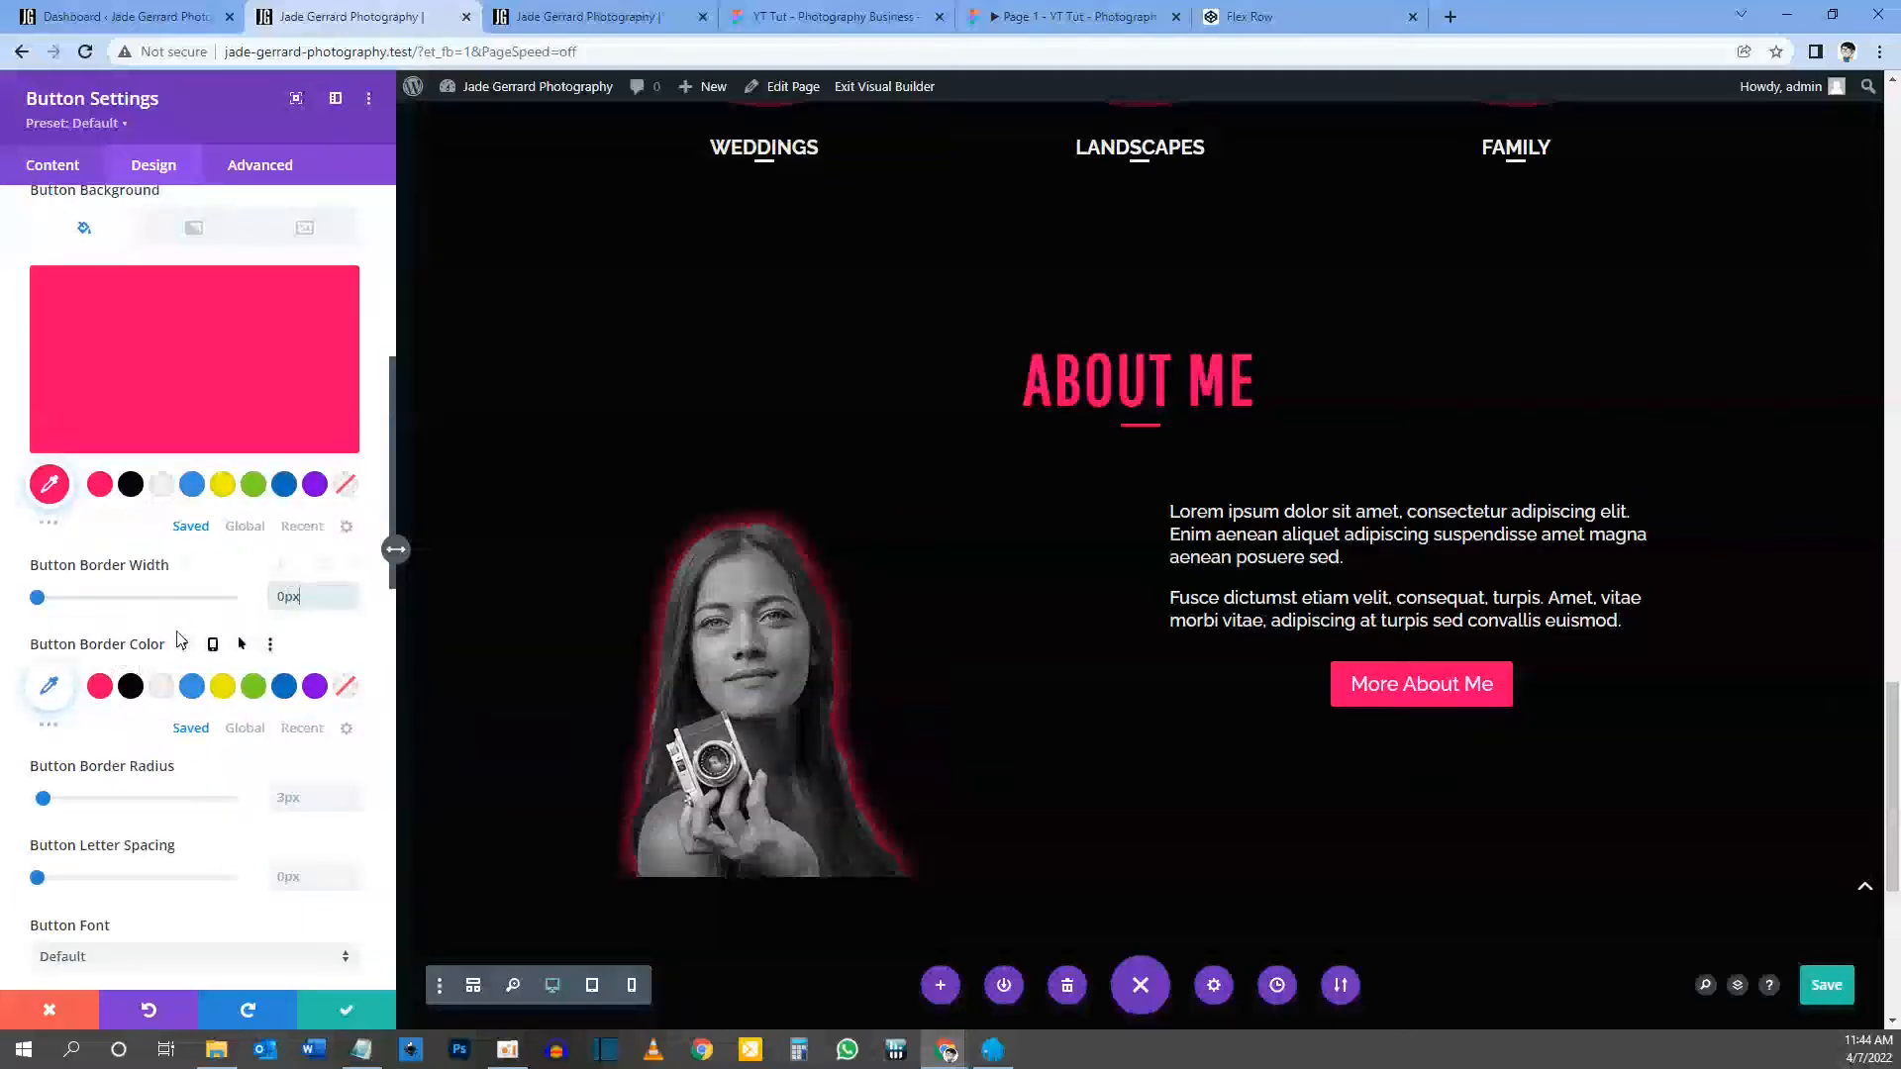
scroll(136, 683, down, 1)
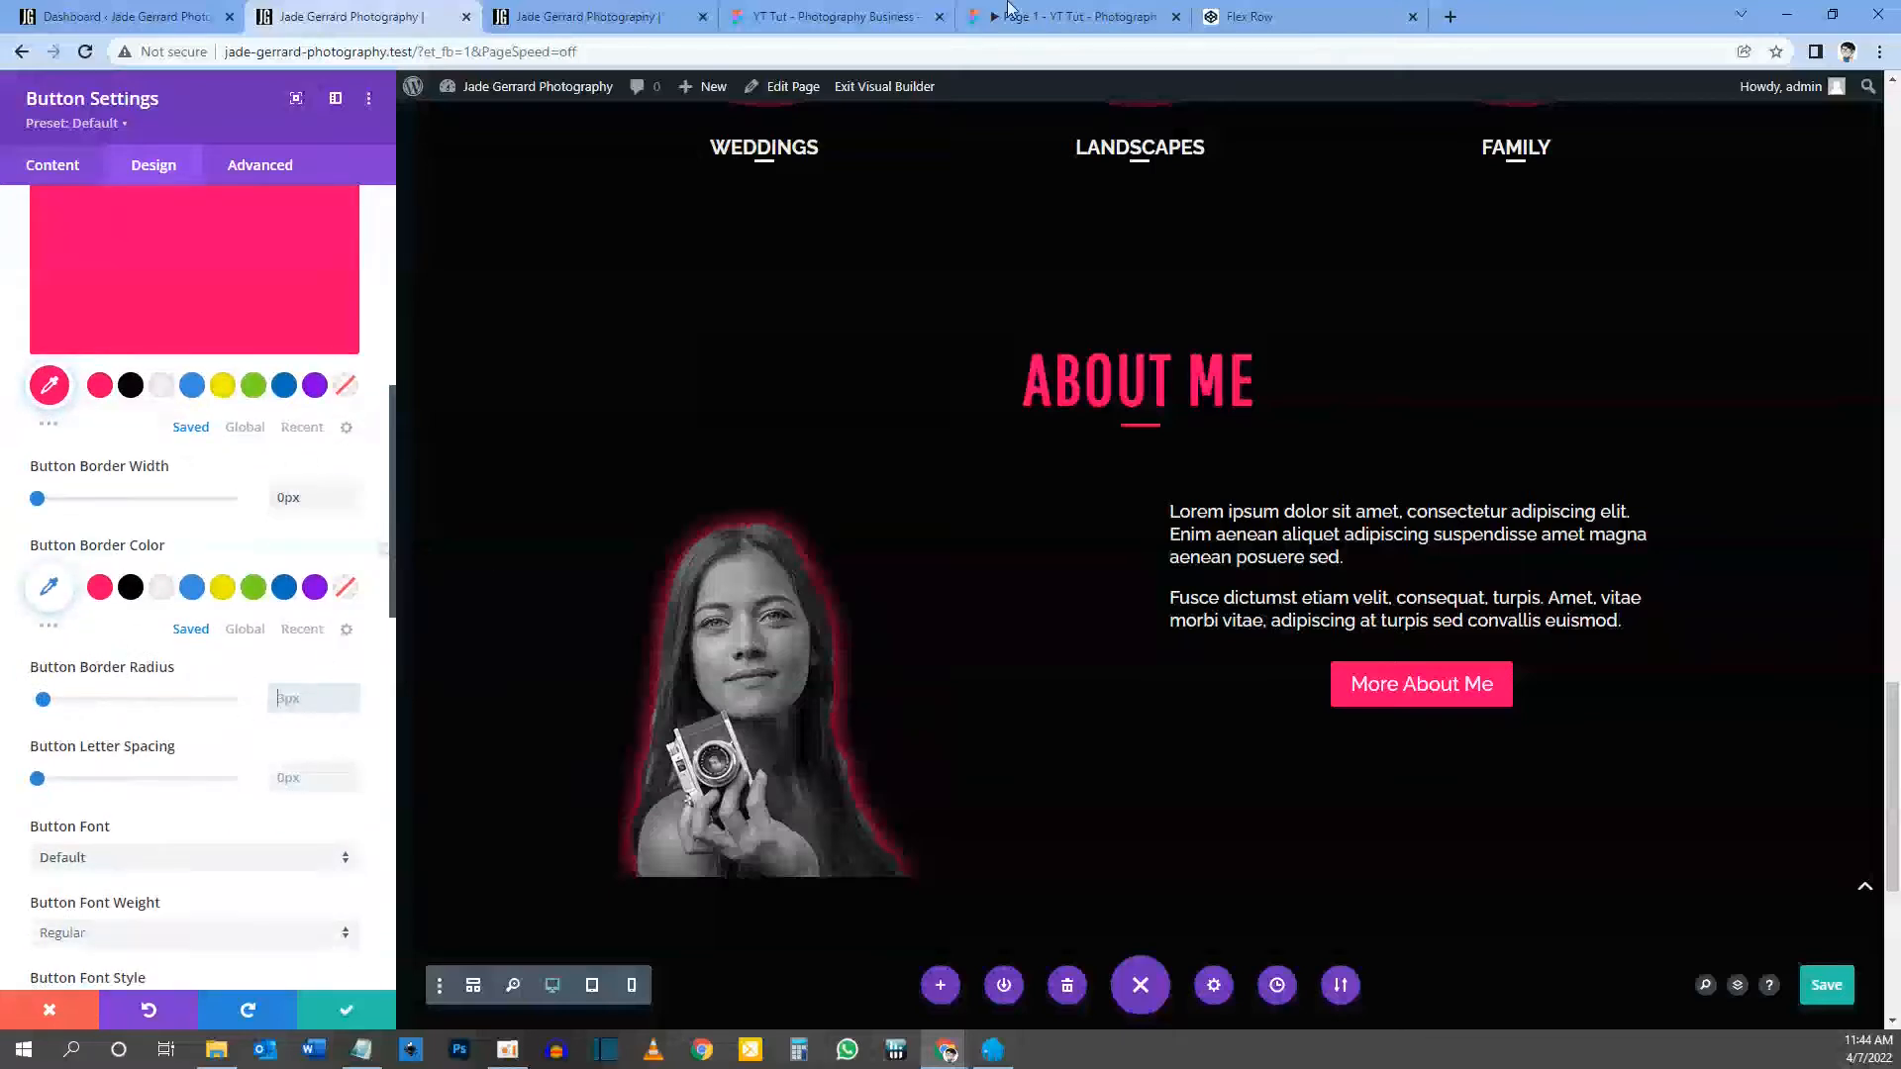
click(1064, 16)
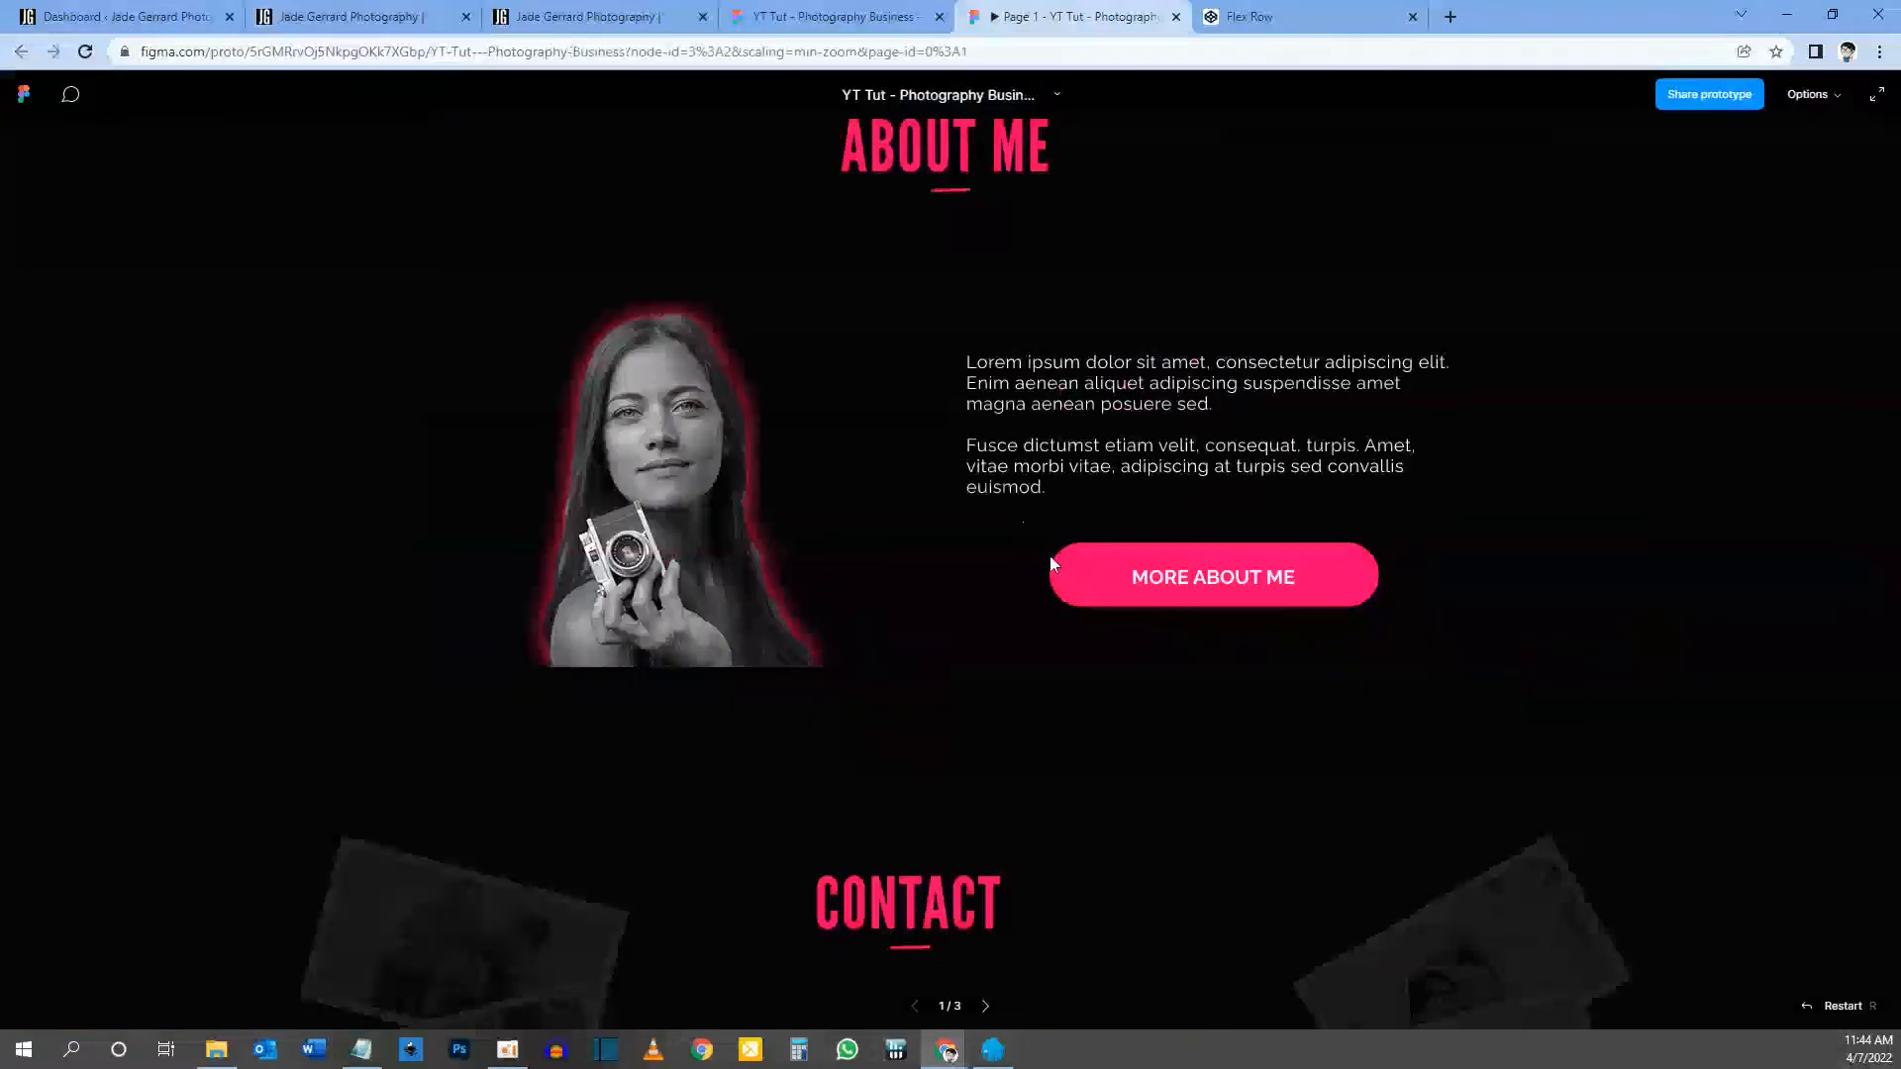
click(381, 16)
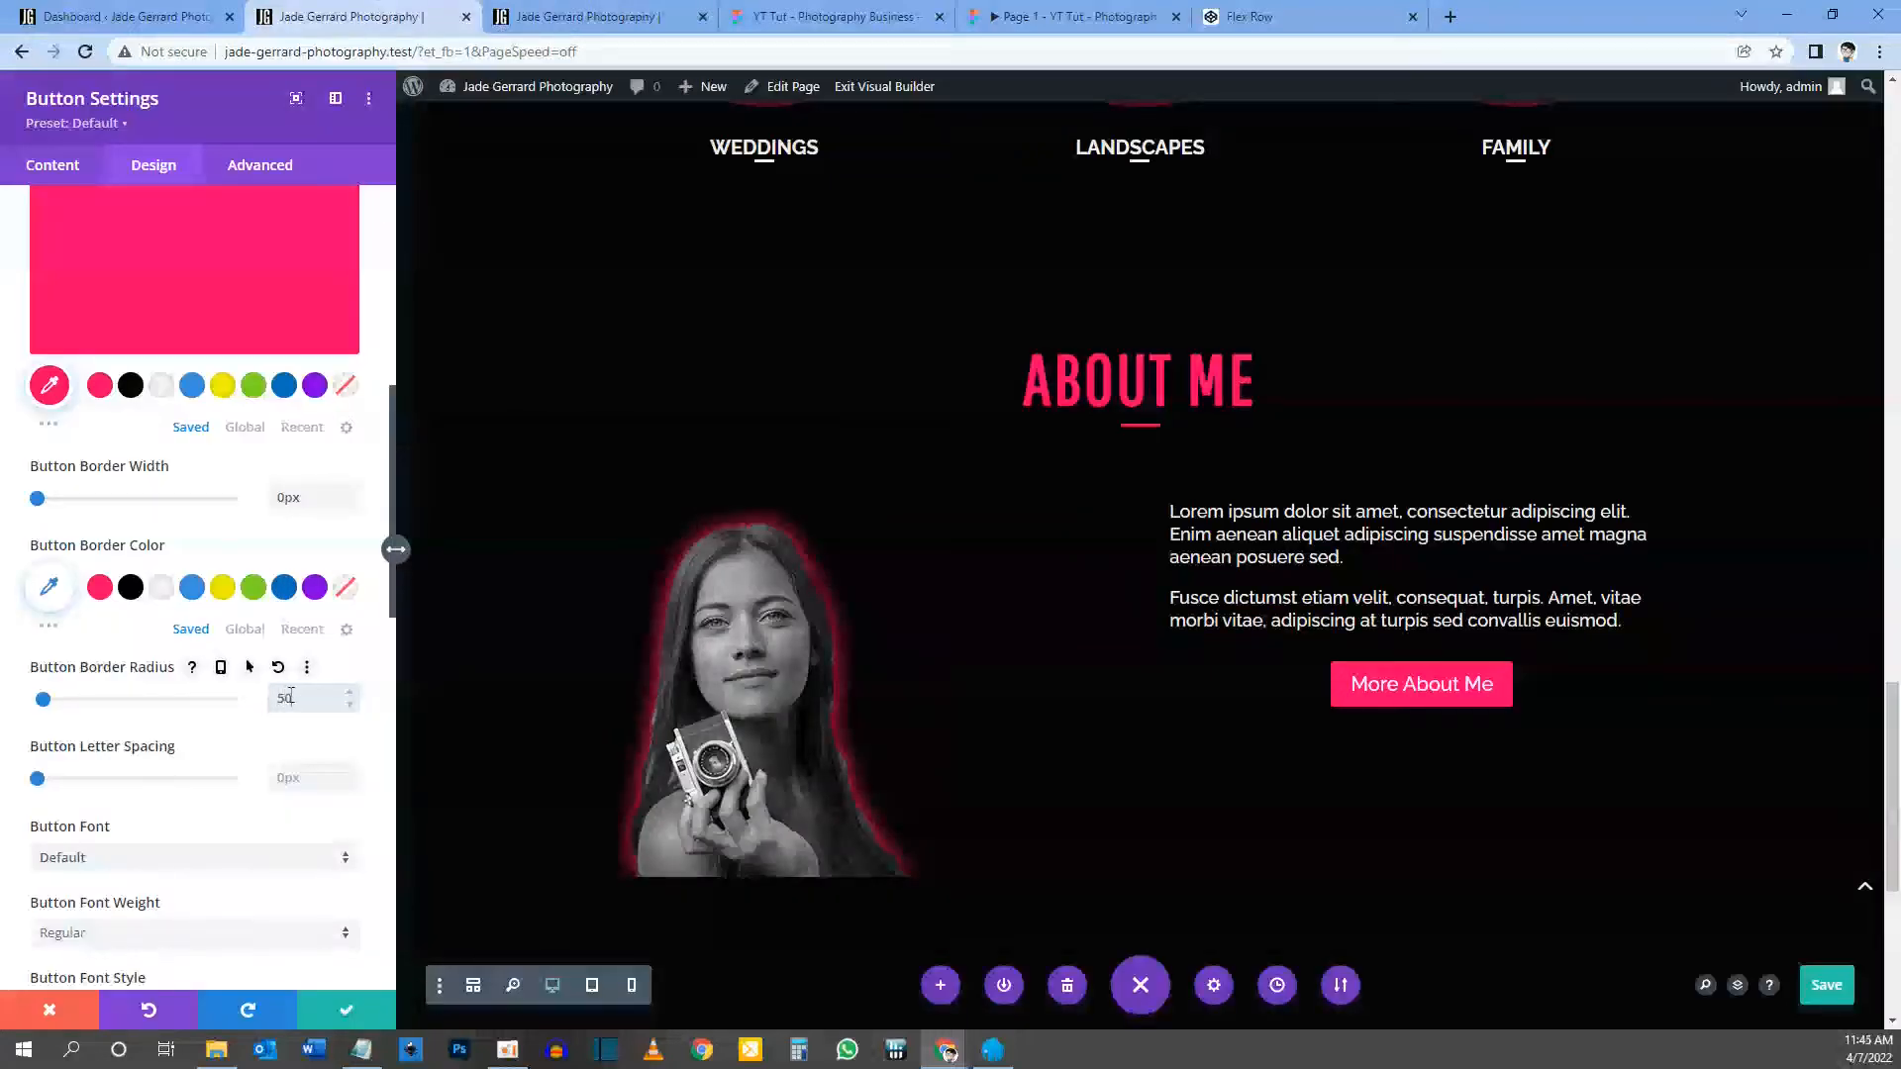
text(px)
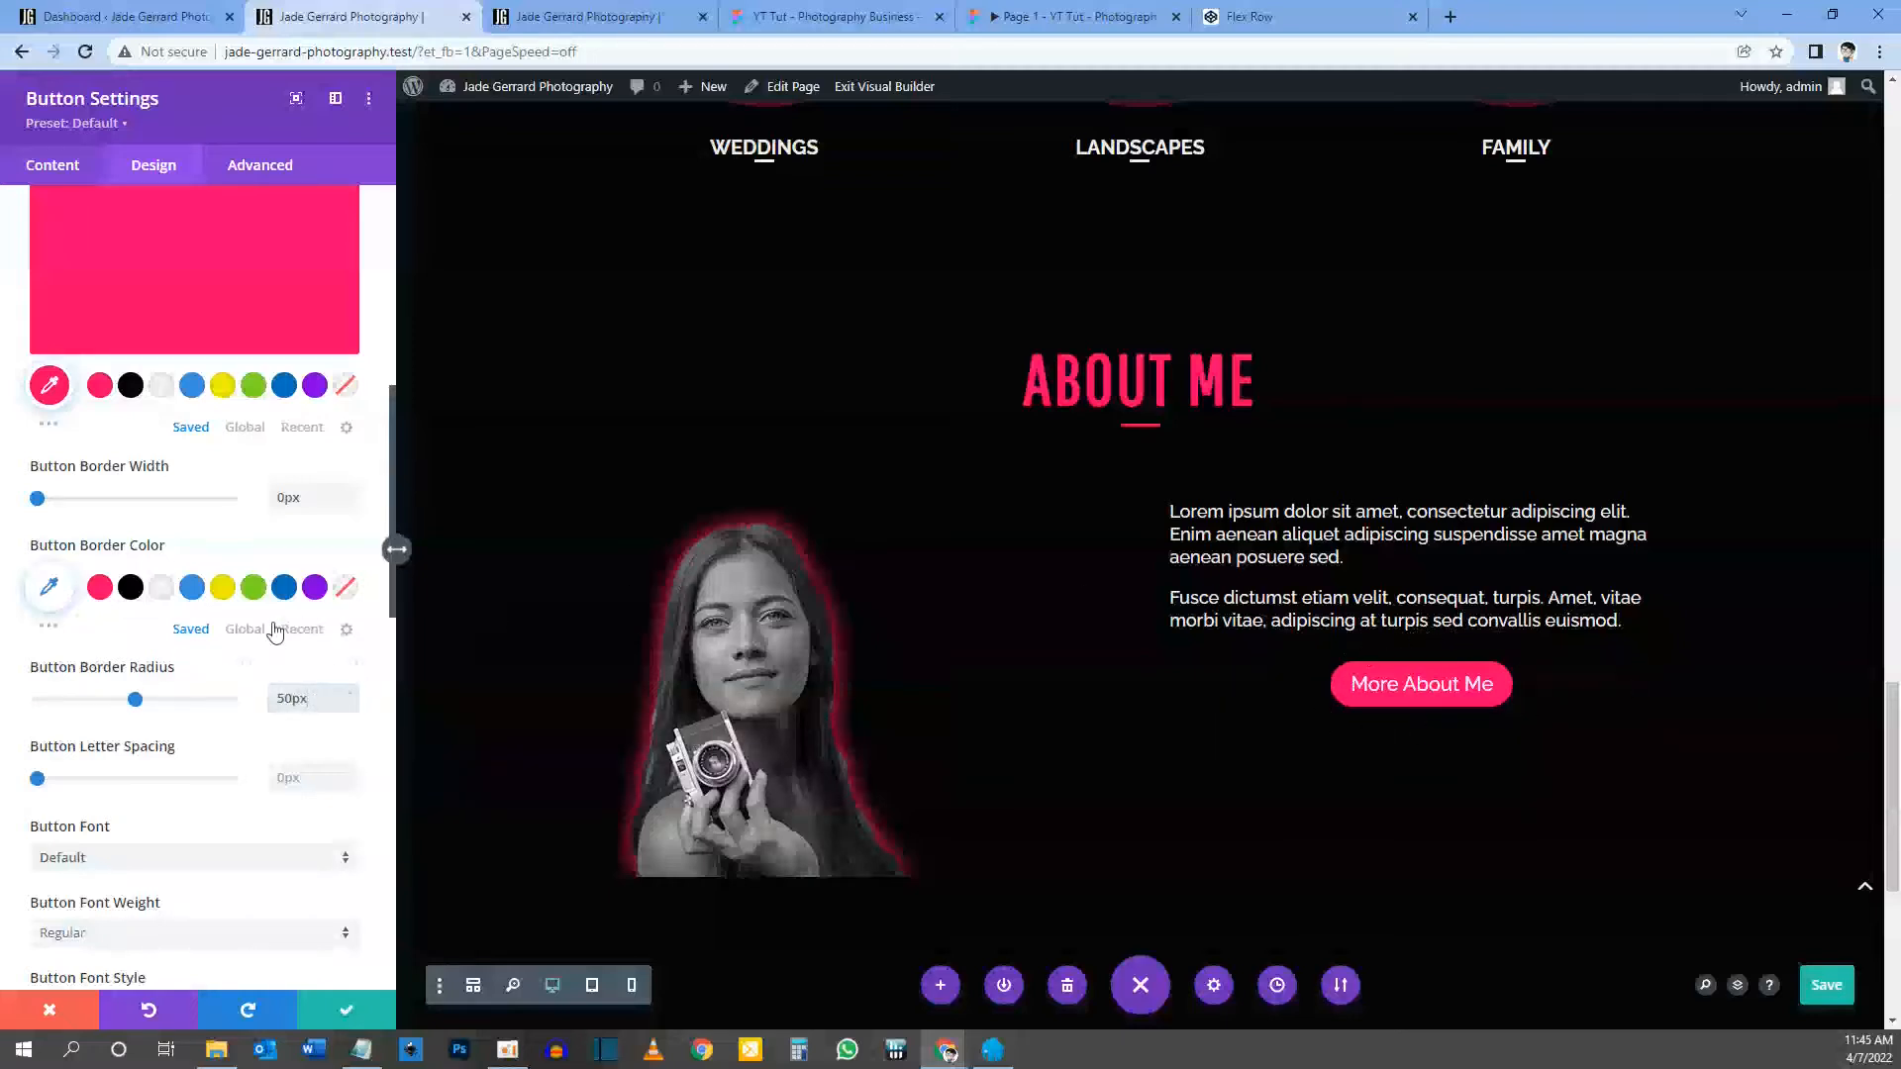
Step: Check the MORE ABOUT ME text style in the Figma design and set the button's font weight to Bold
click(1064, 17)
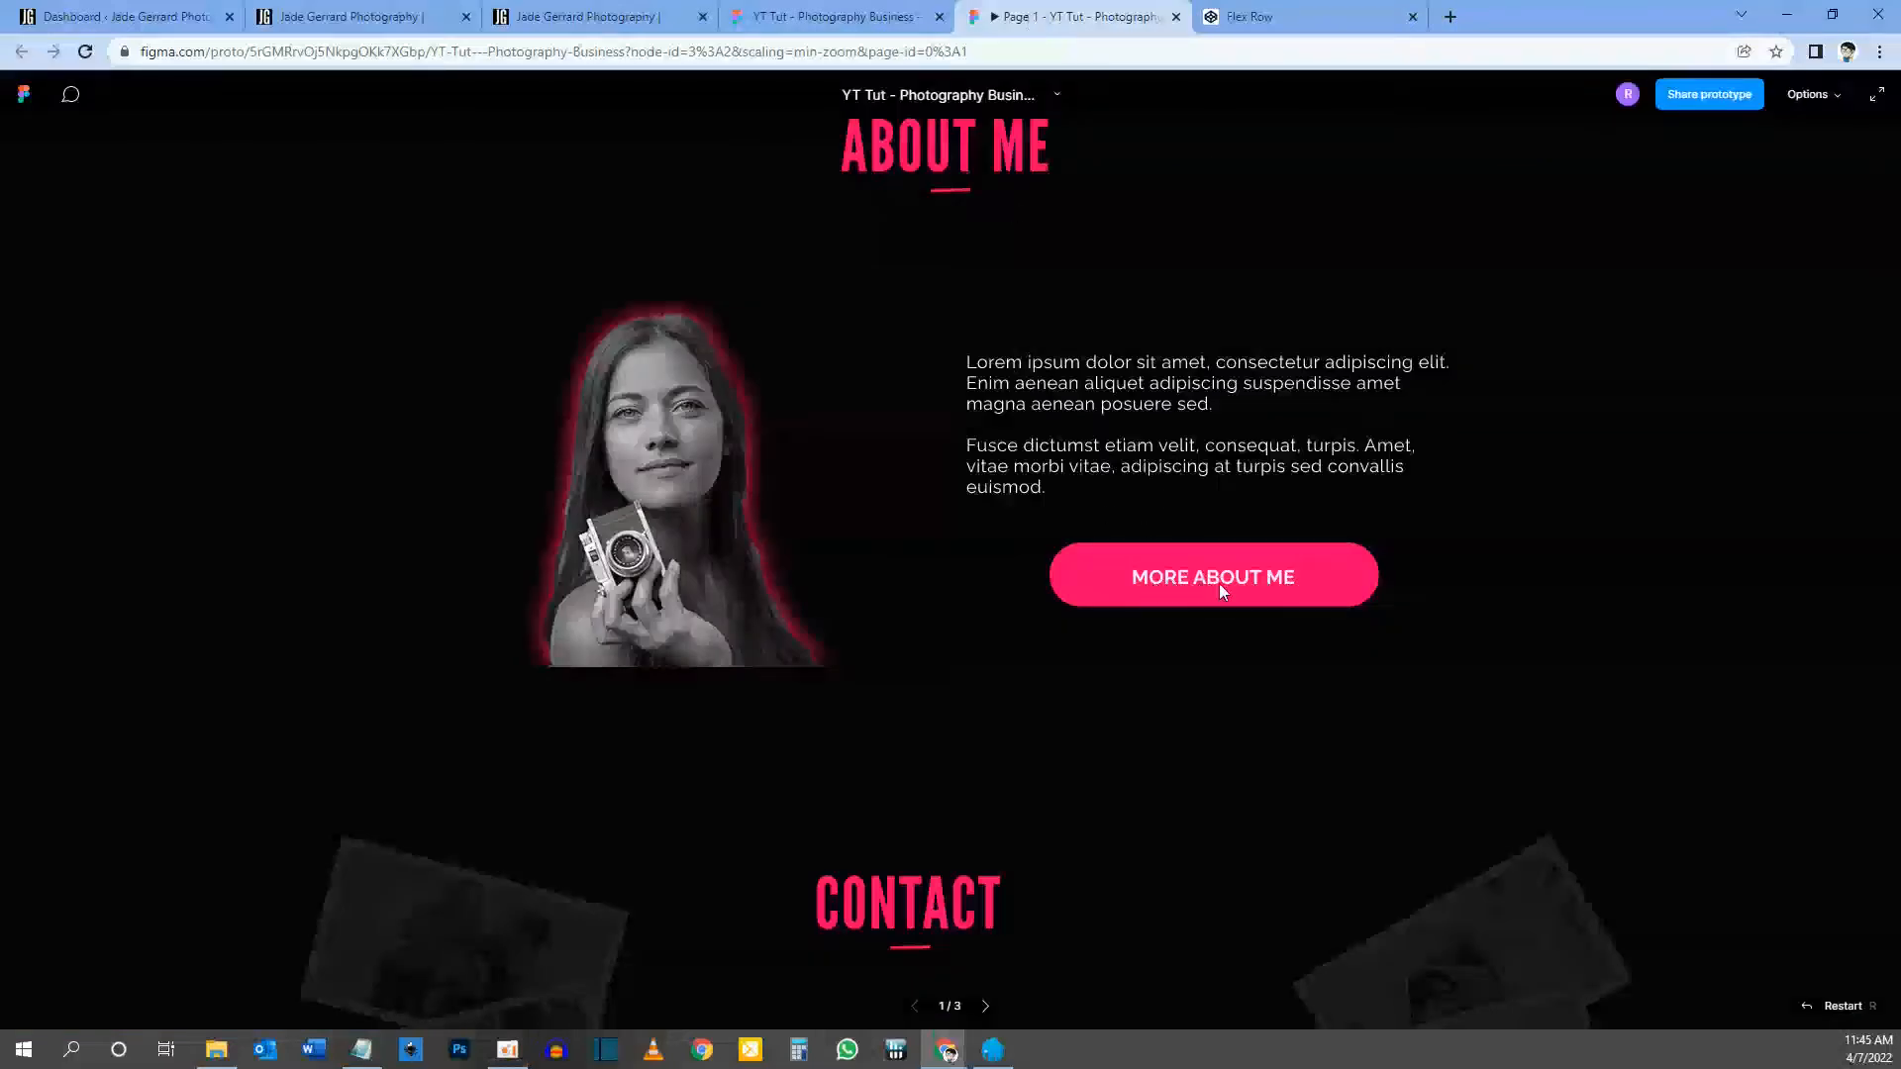
click(416, 17)
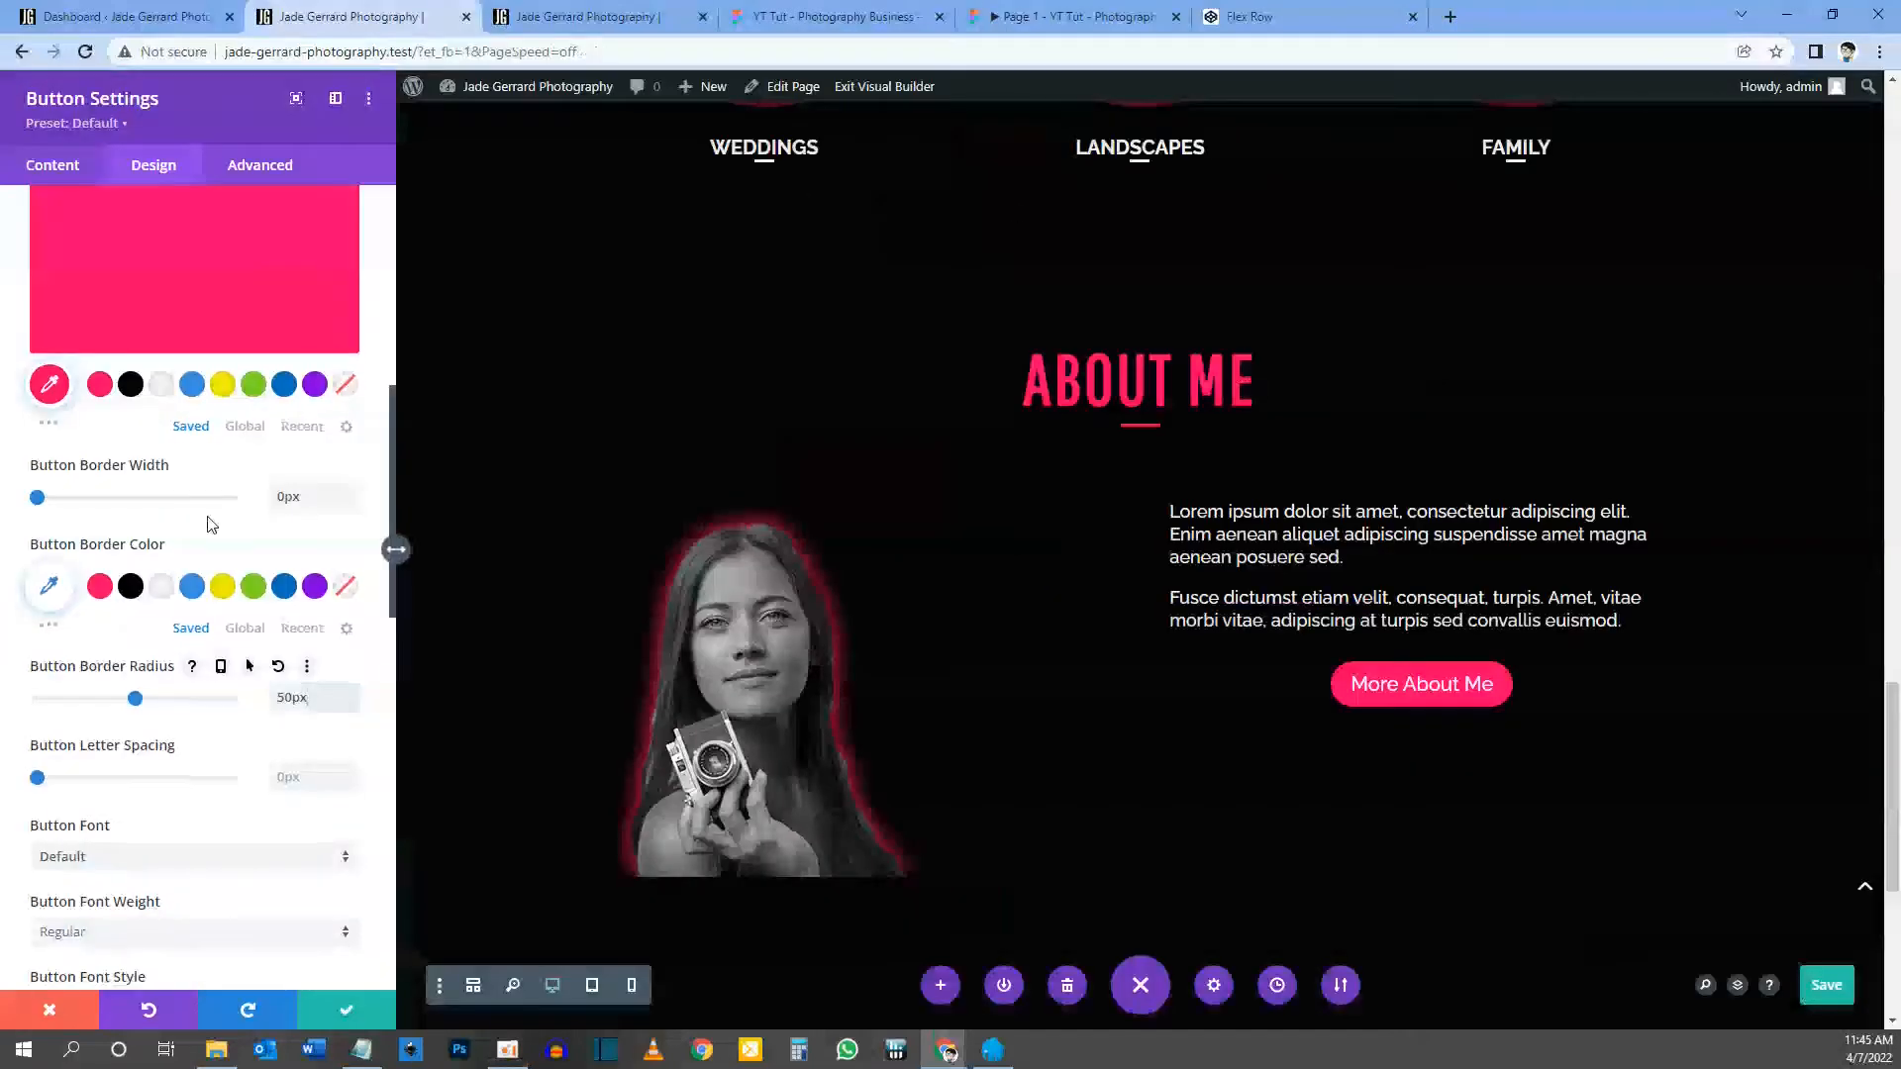
scroll(211, 525, down, 3)
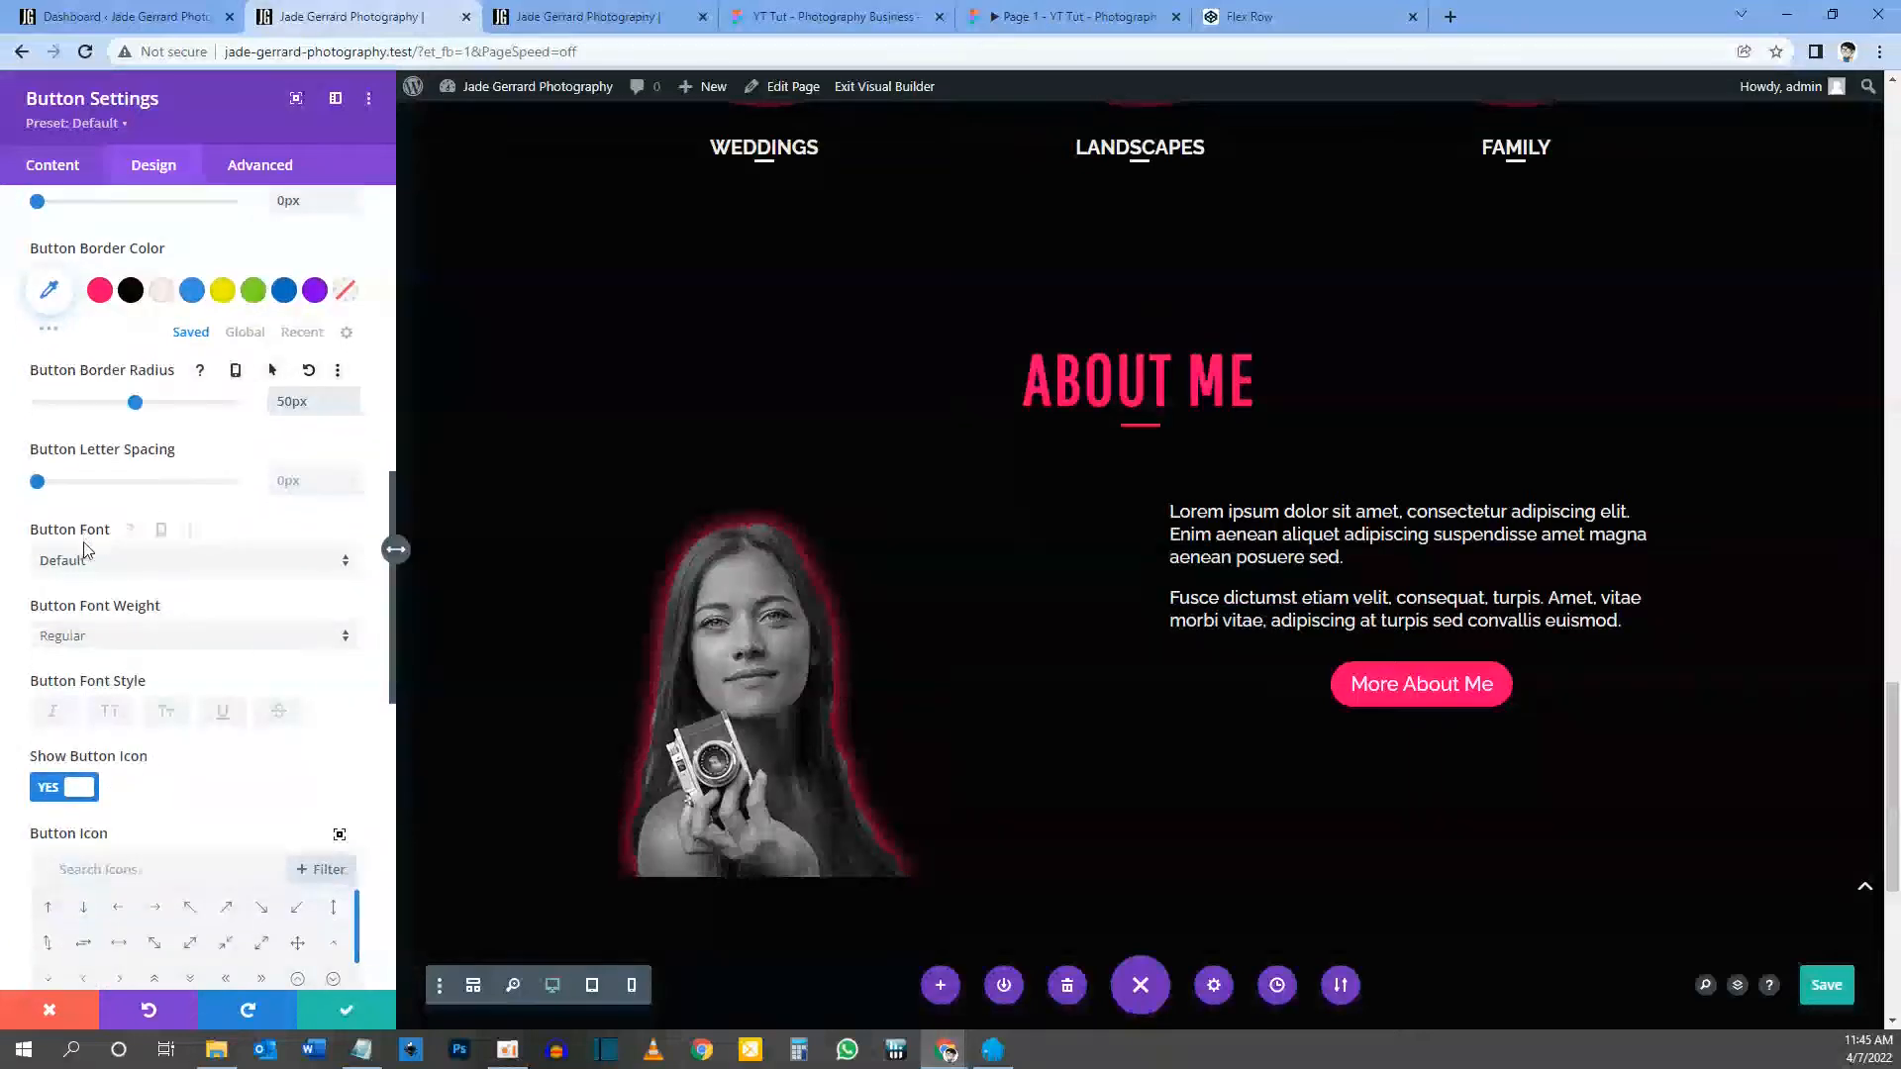
scroll(89, 554, down, 1)
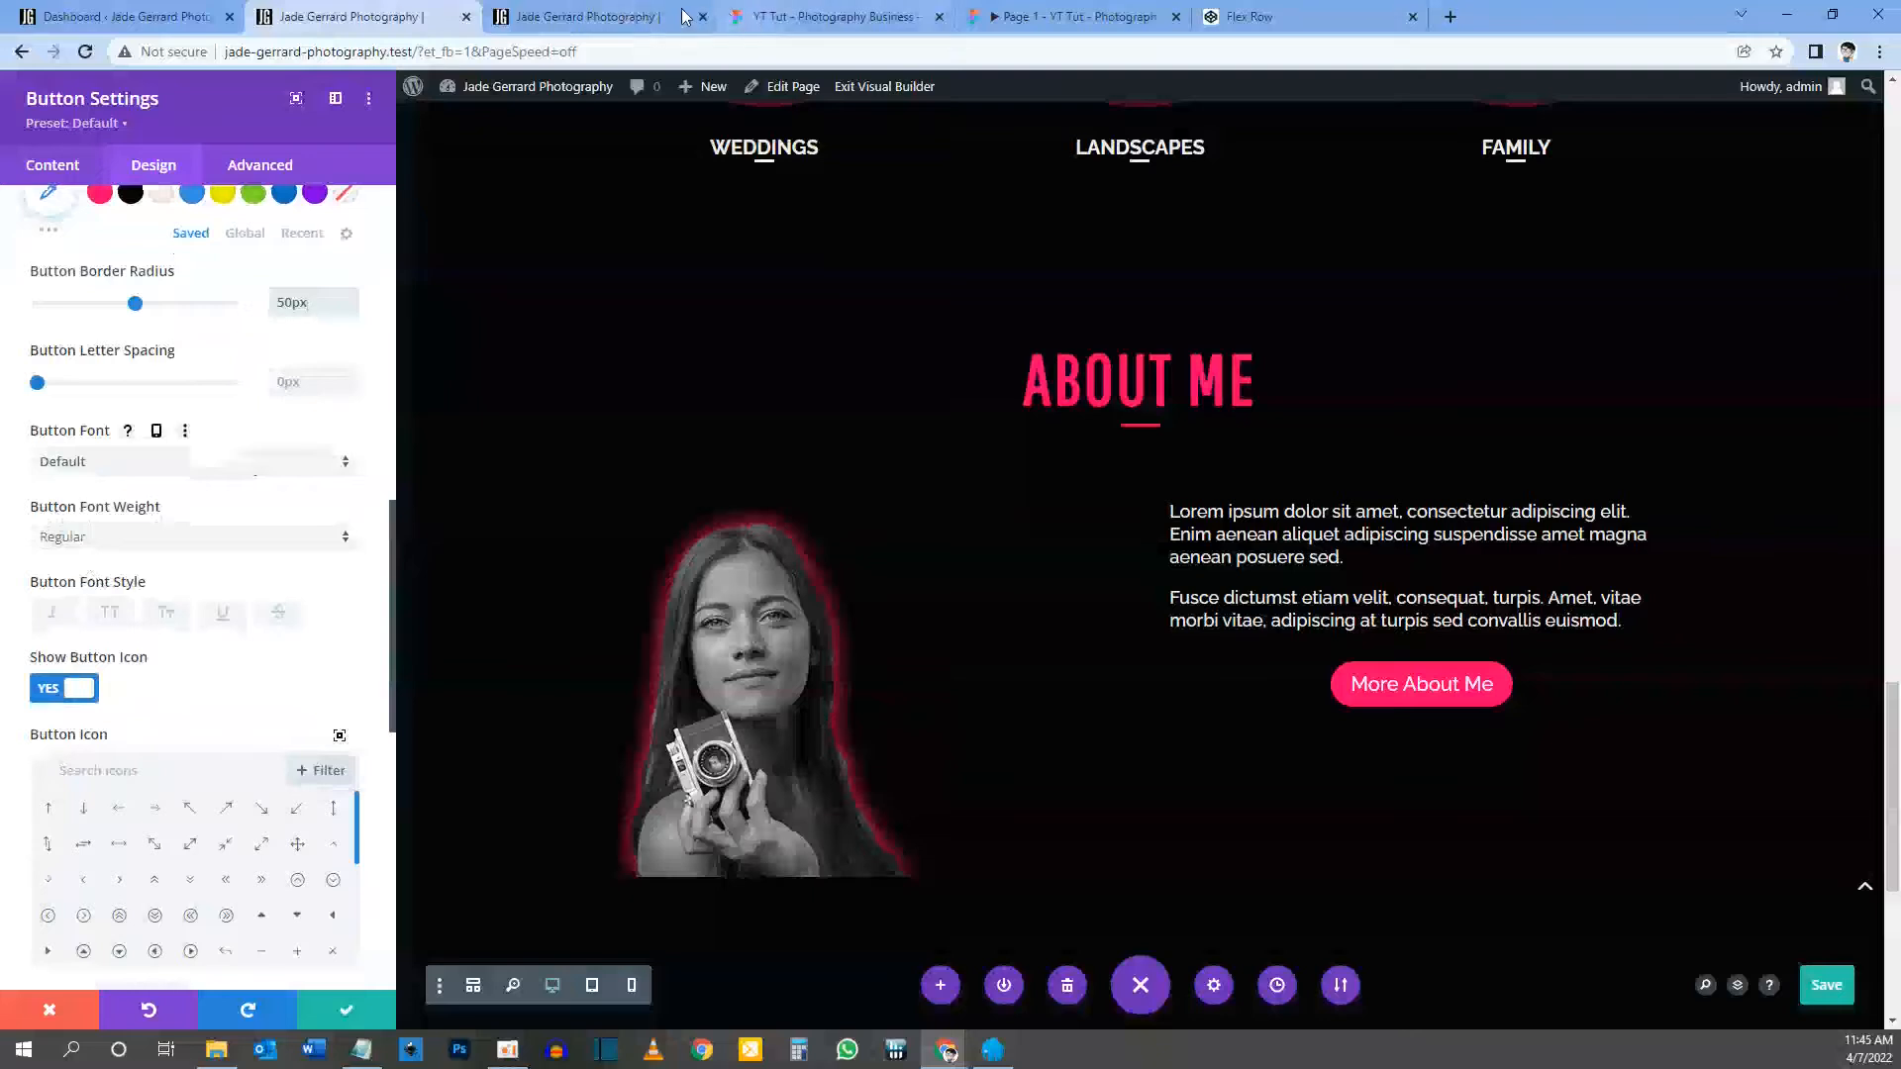
click(837, 16)
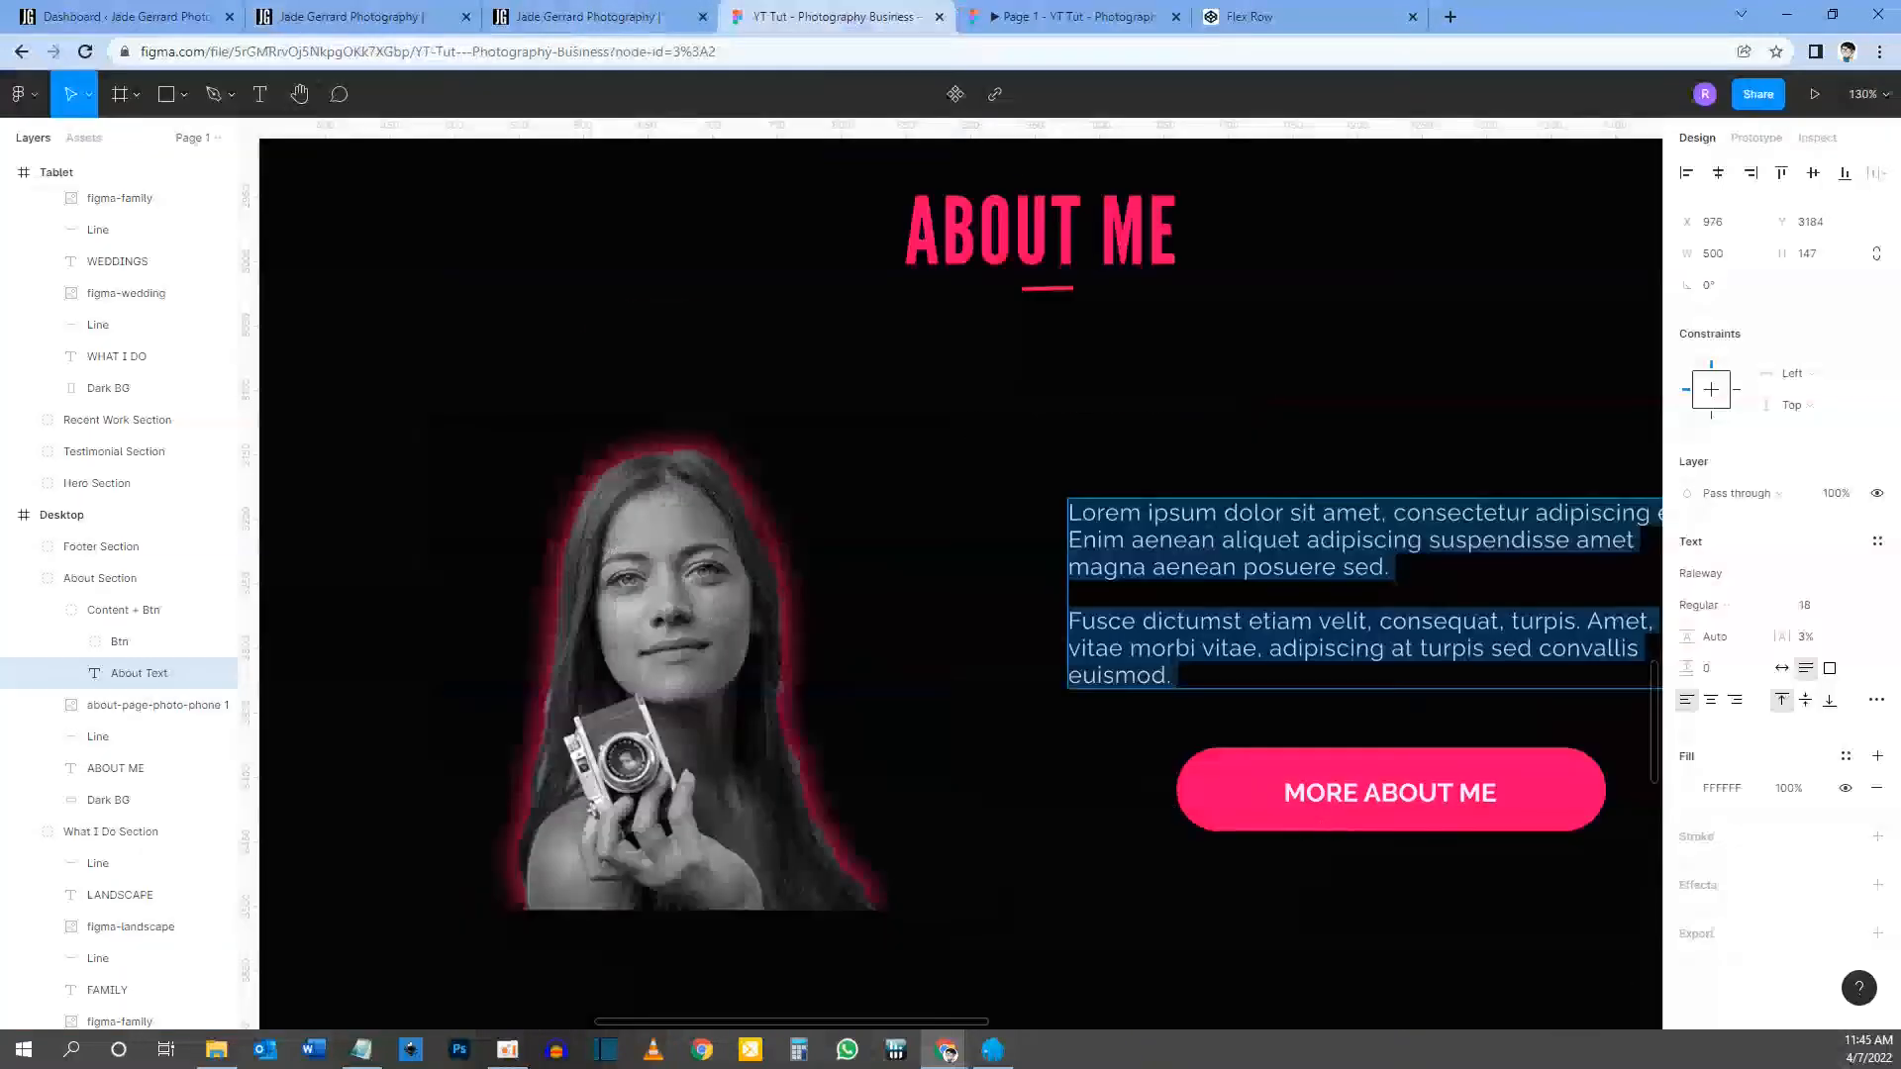
double_click(1324, 794)
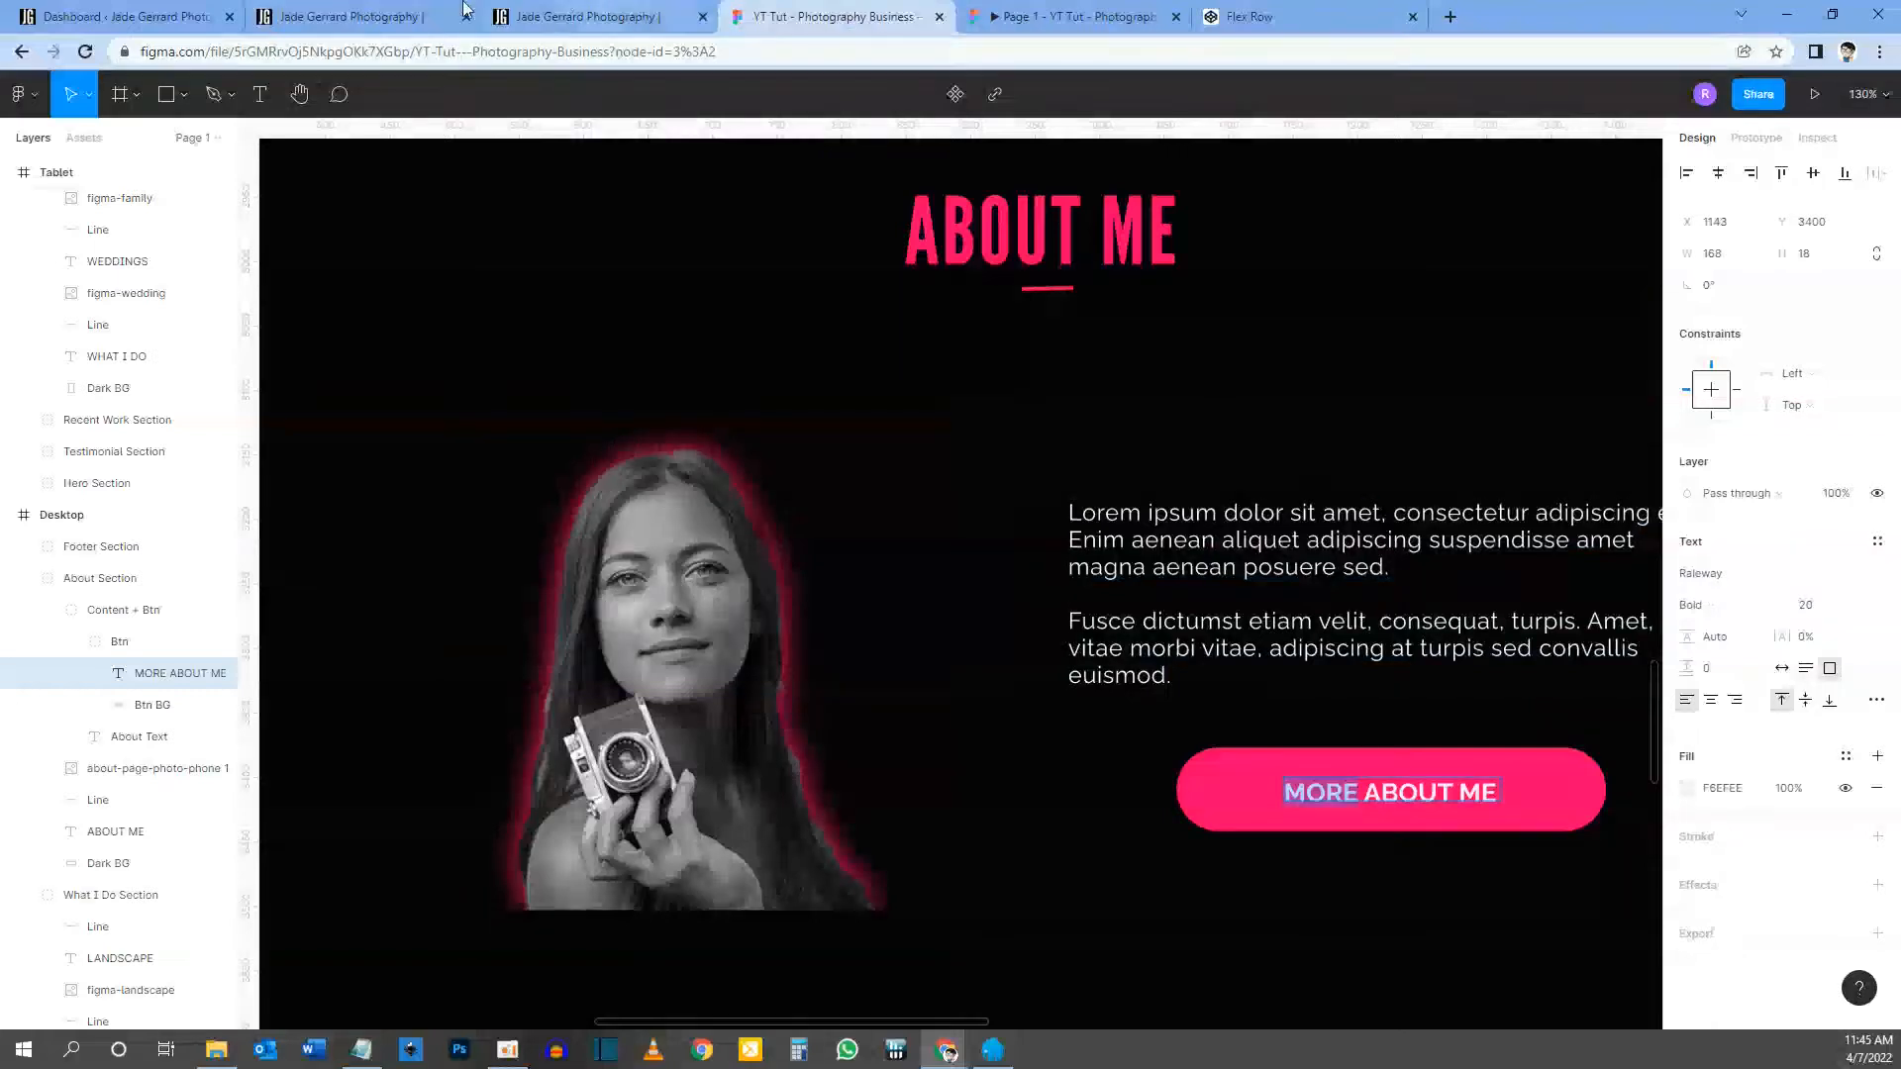
click(351, 16)
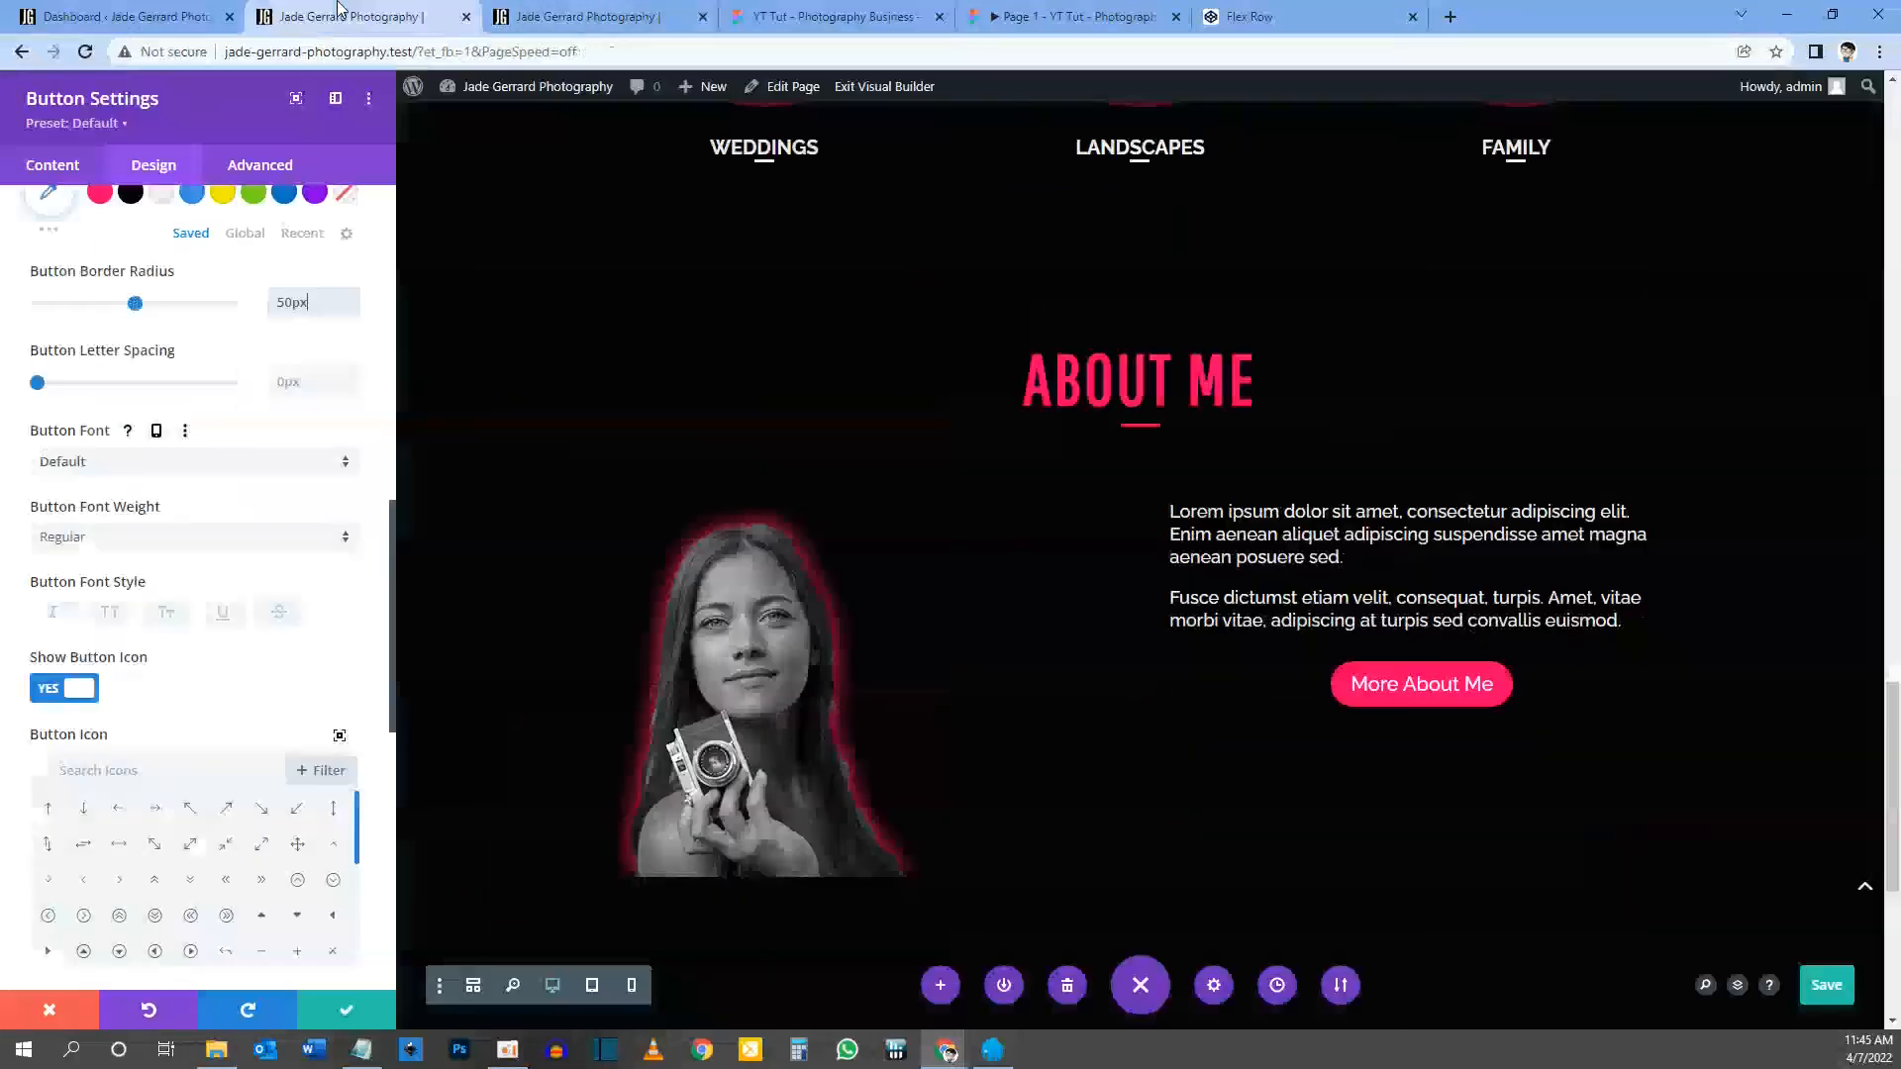
click(98, 546)
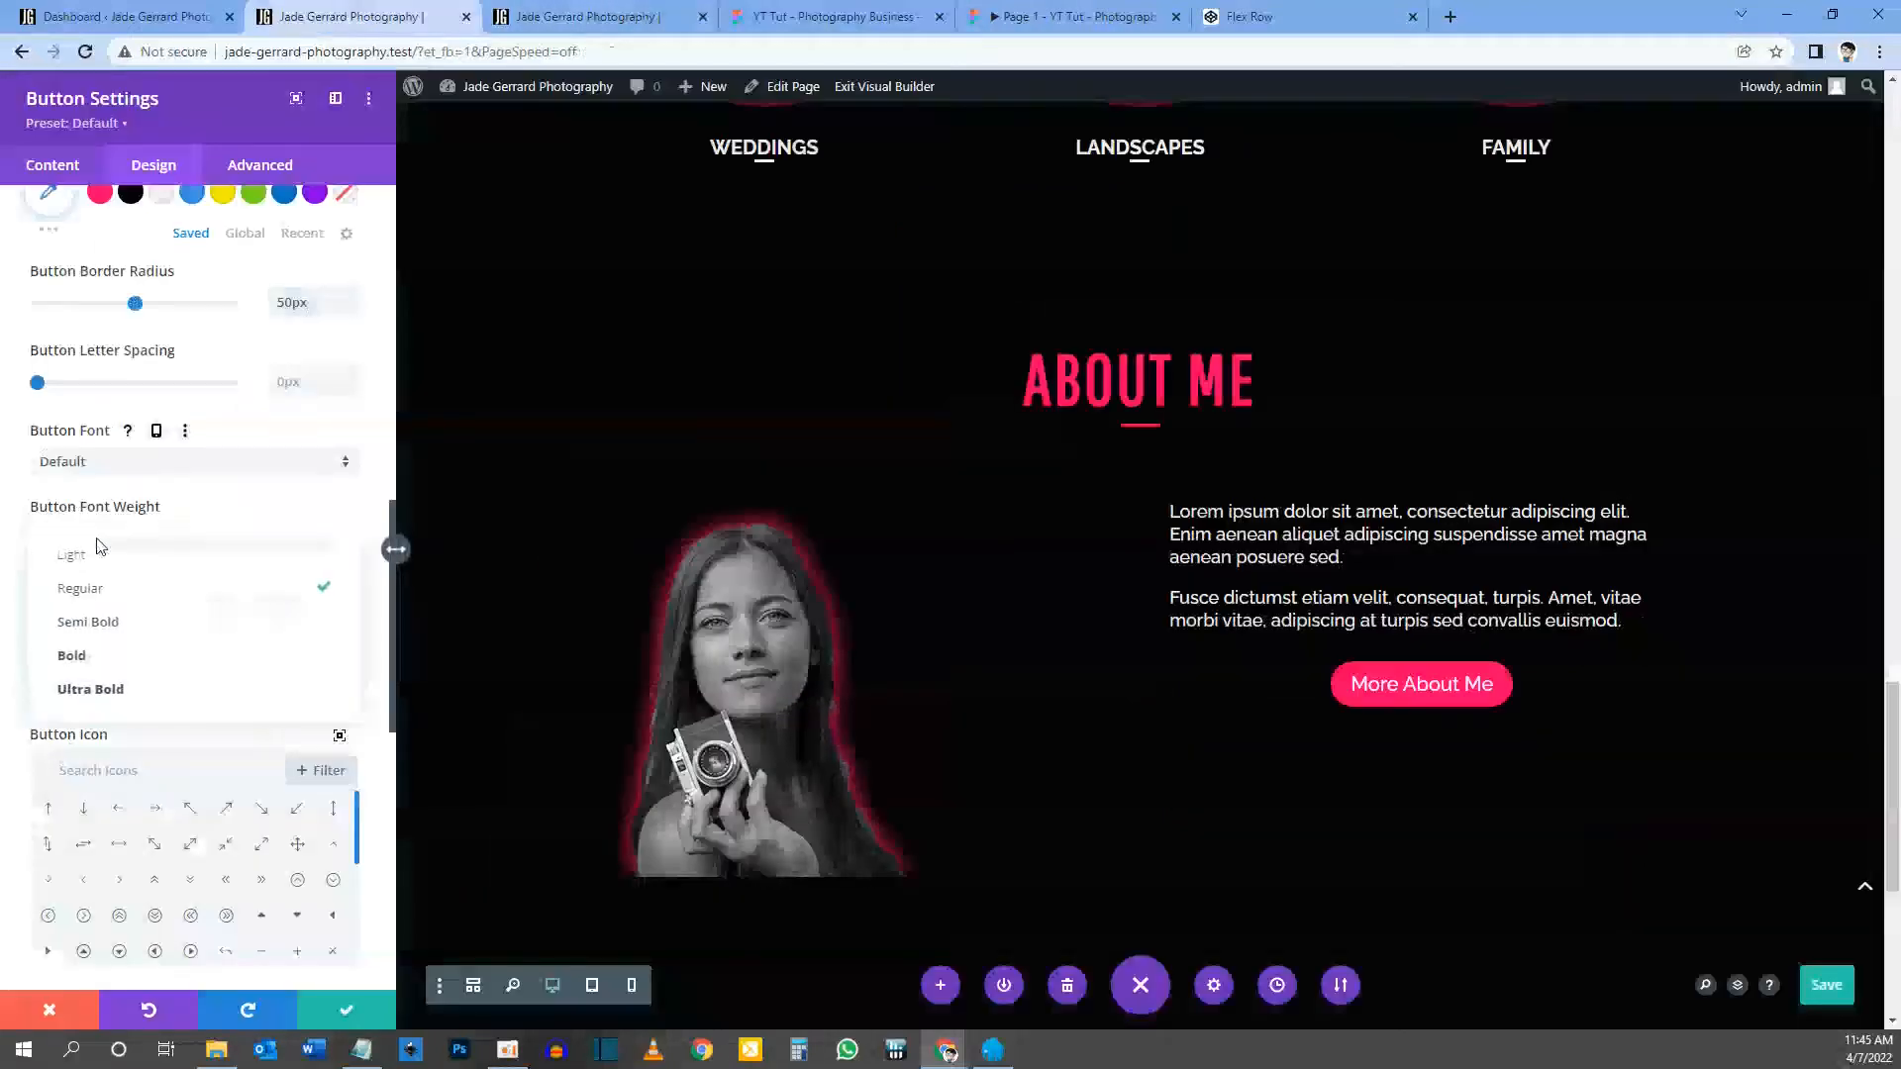
click(101, 654)
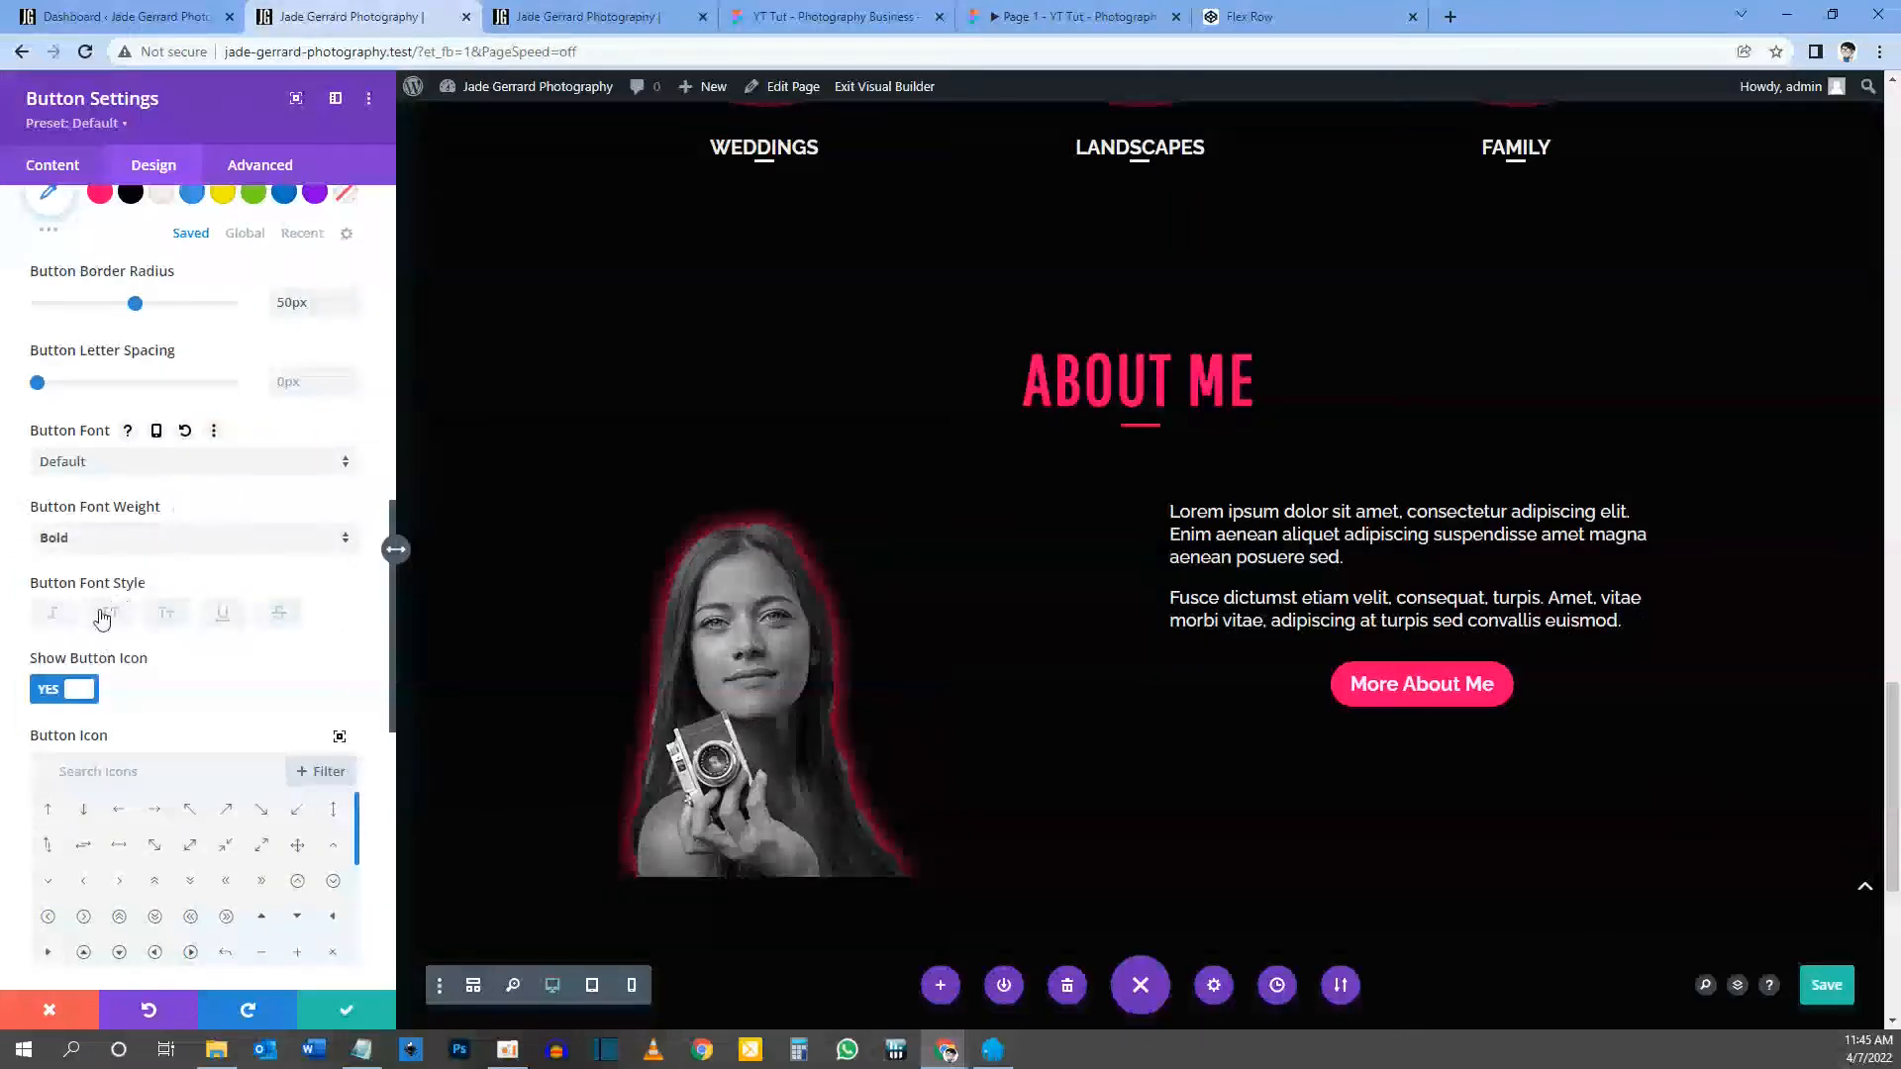
Step: Make the button text uppercase and turn off the button icon
click(111, 618)
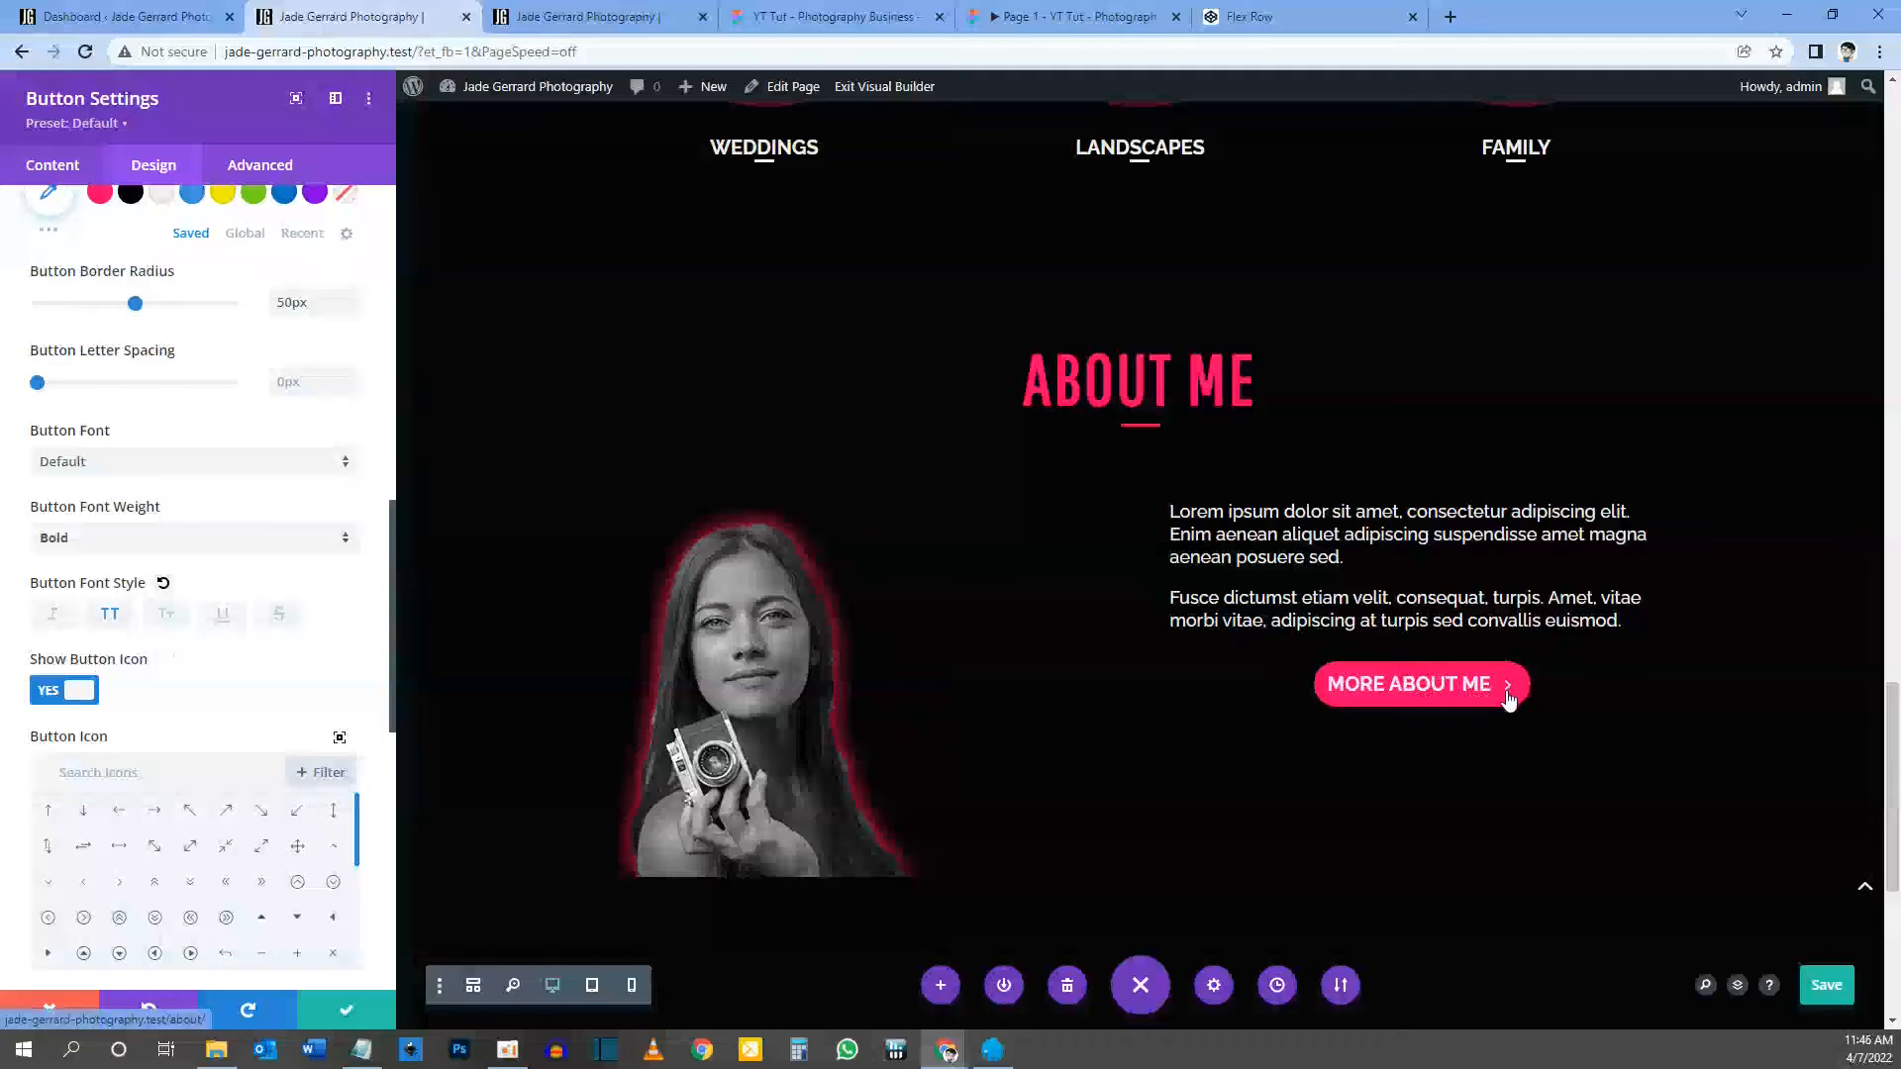
click(78, 691)
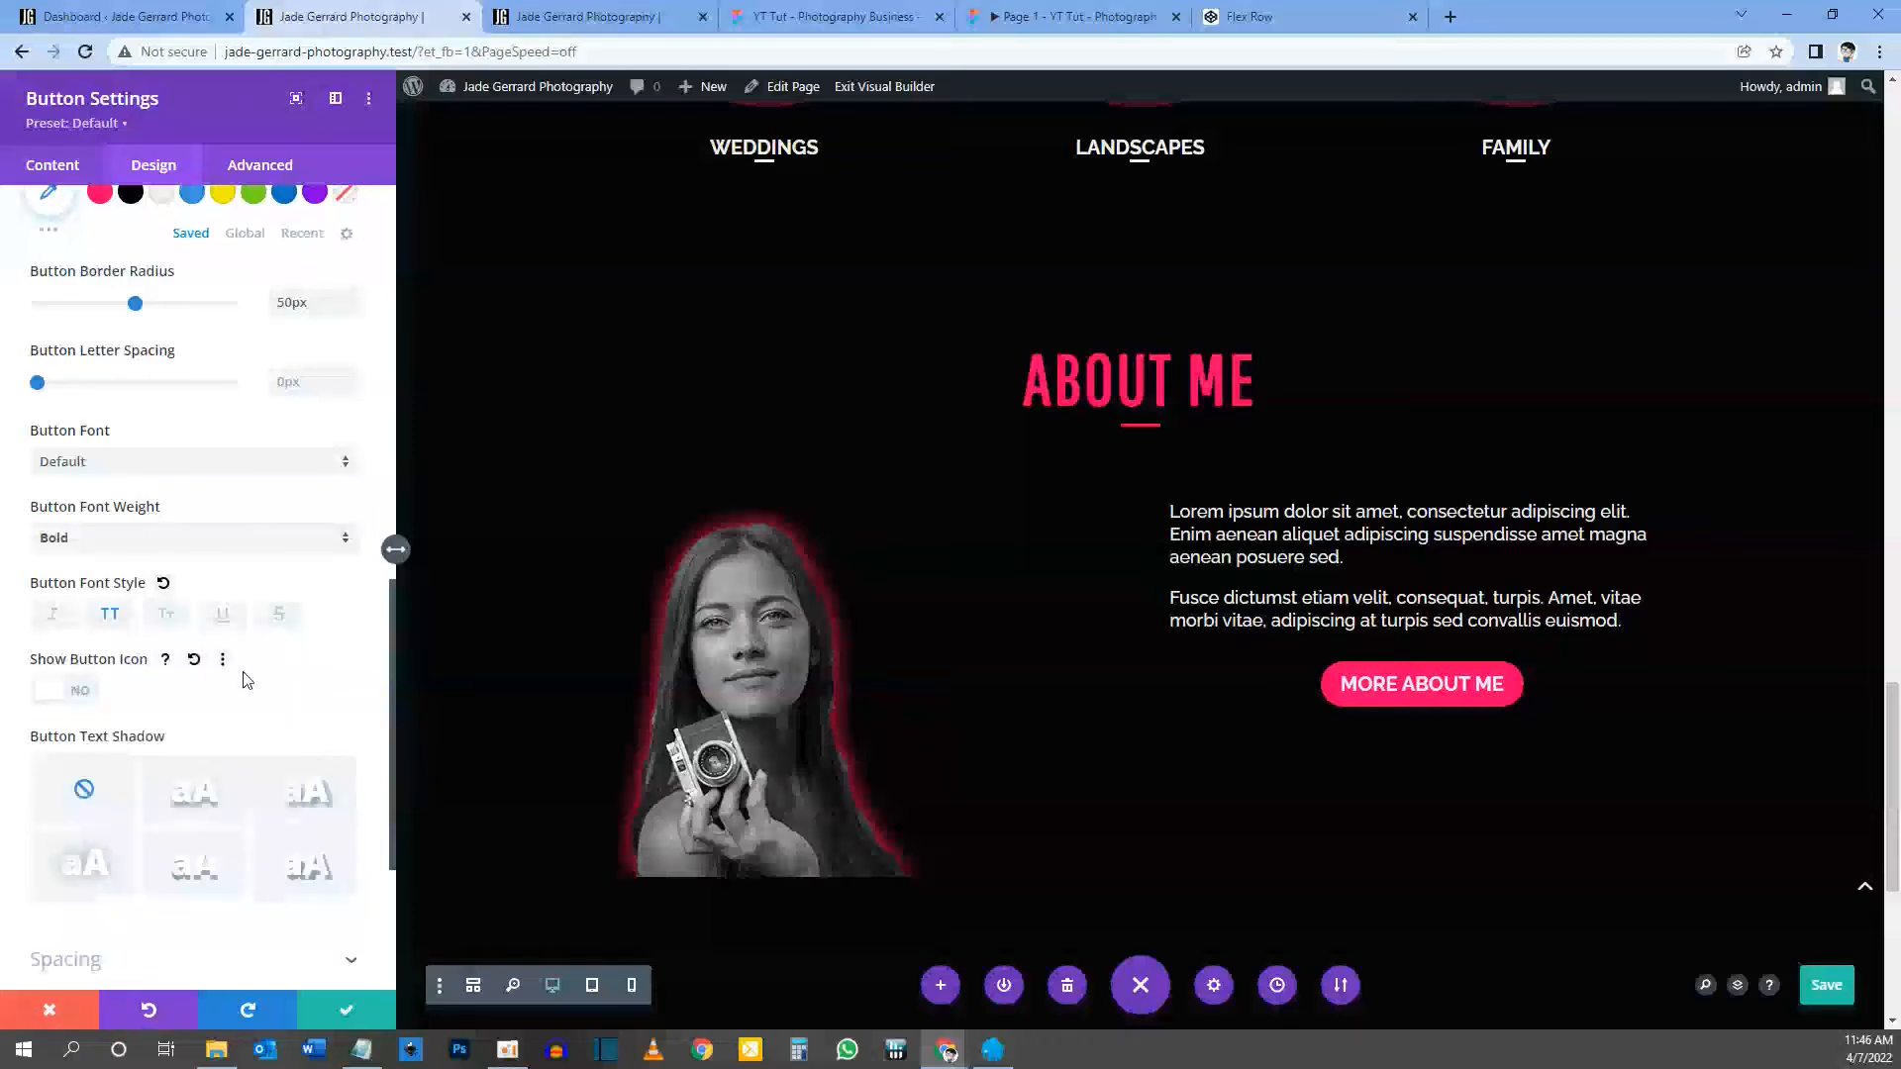
Step: Set the button's padding to 10px top and bottom and 50px left and right, compare it with the Figma prototype, and save the settings
scroll(246, 680, down, 3)
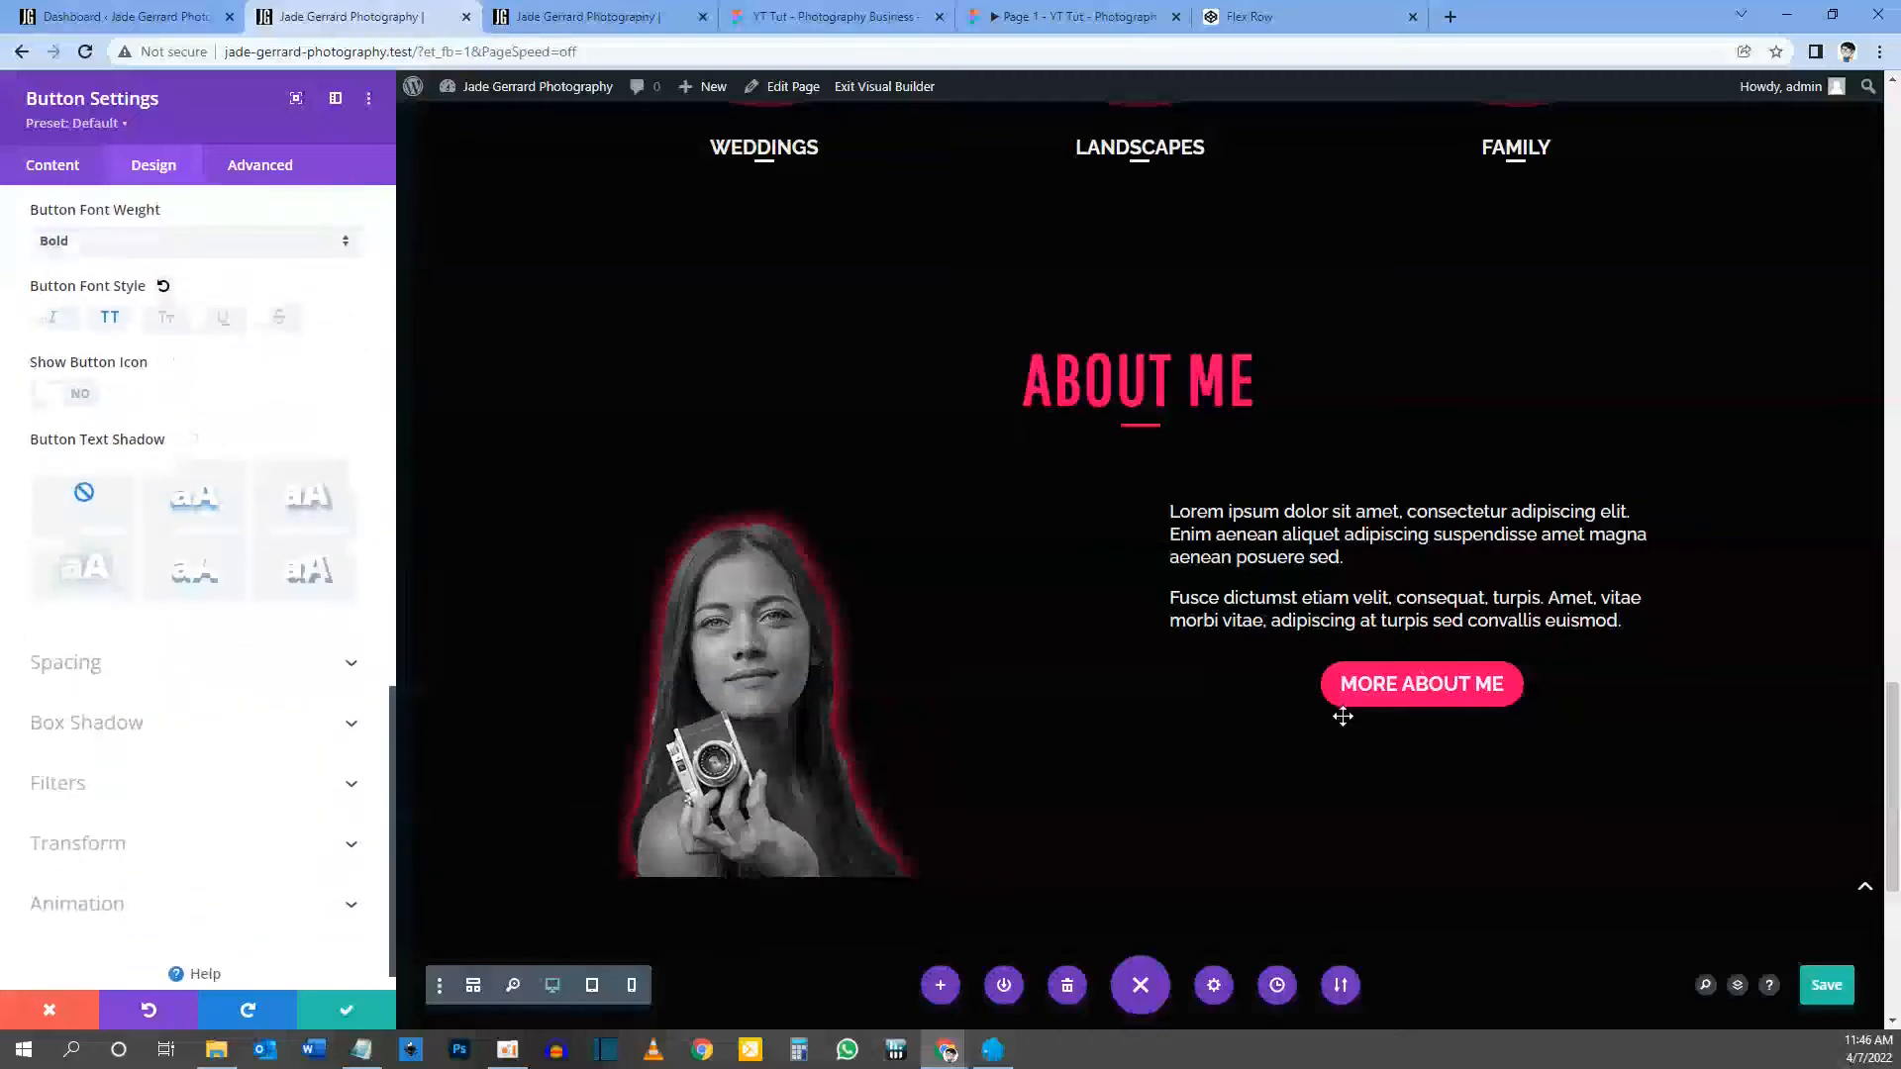
click(102, 663)
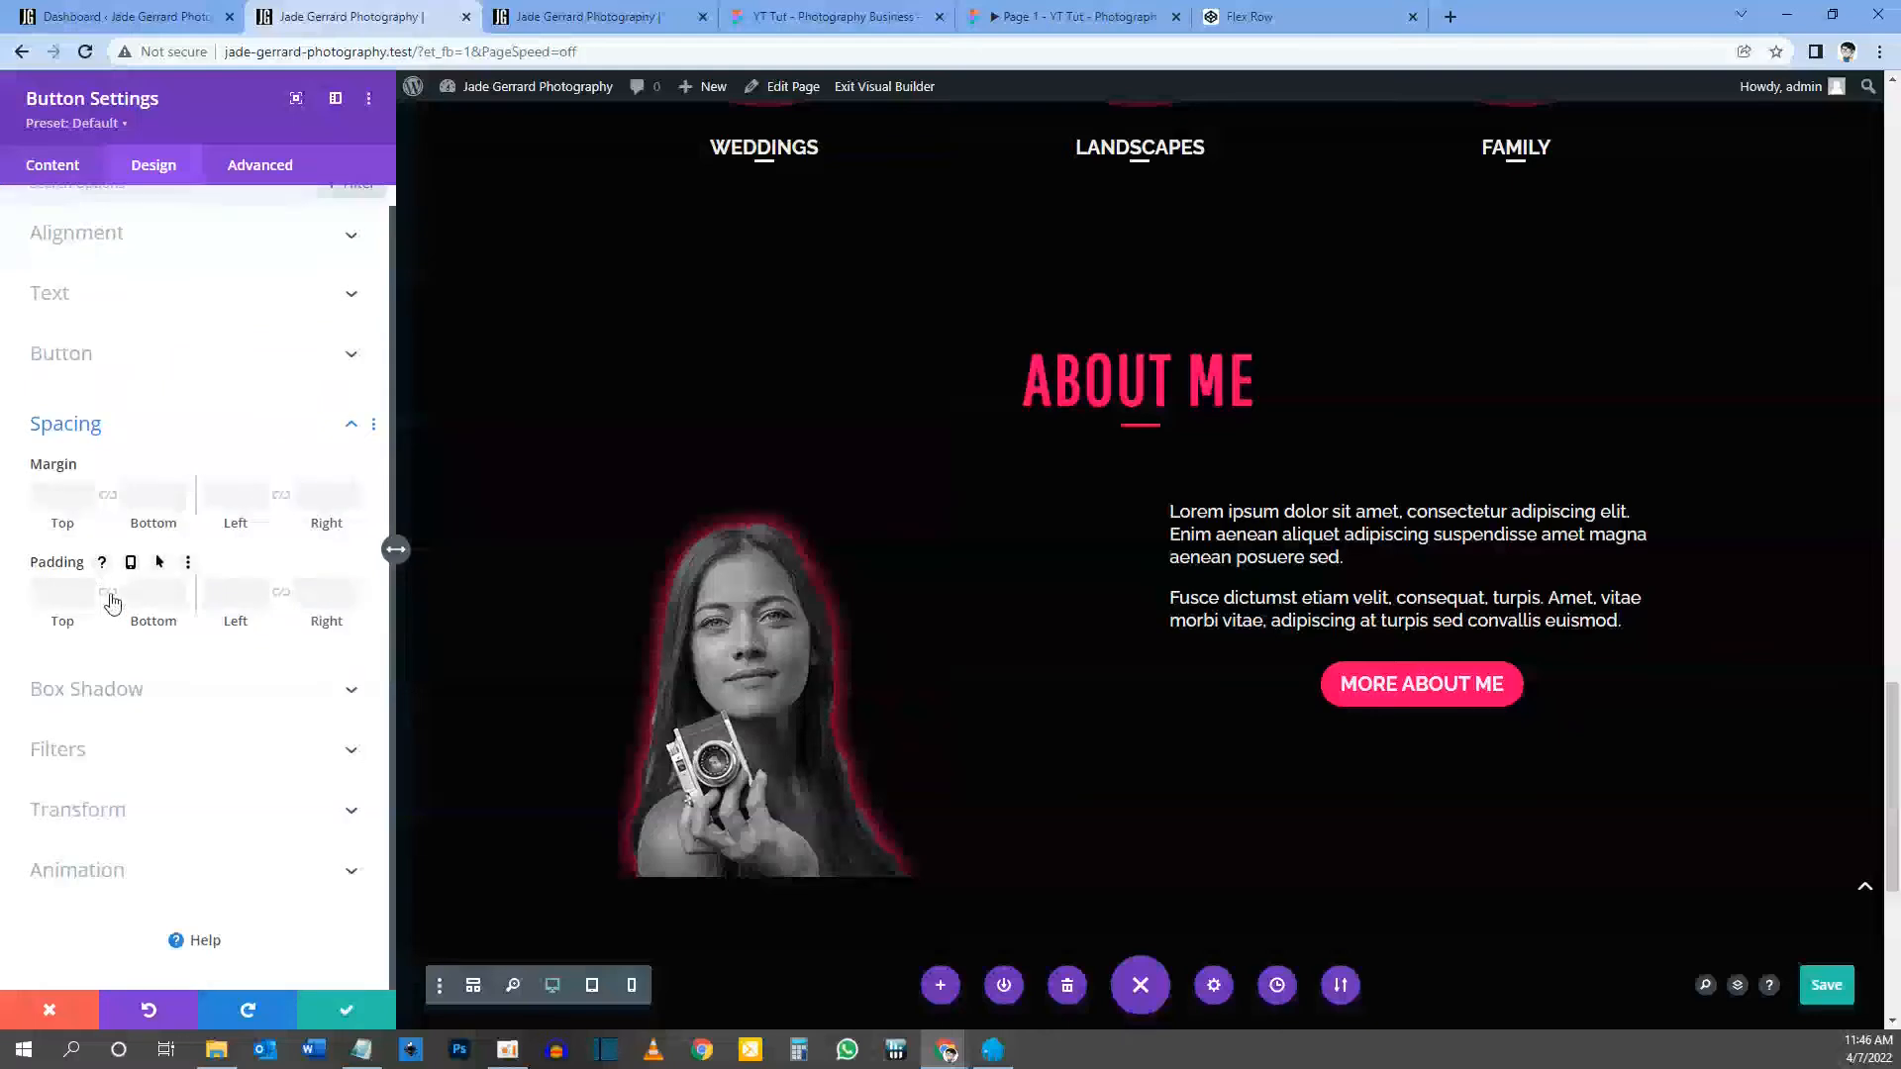
click(56, 592)
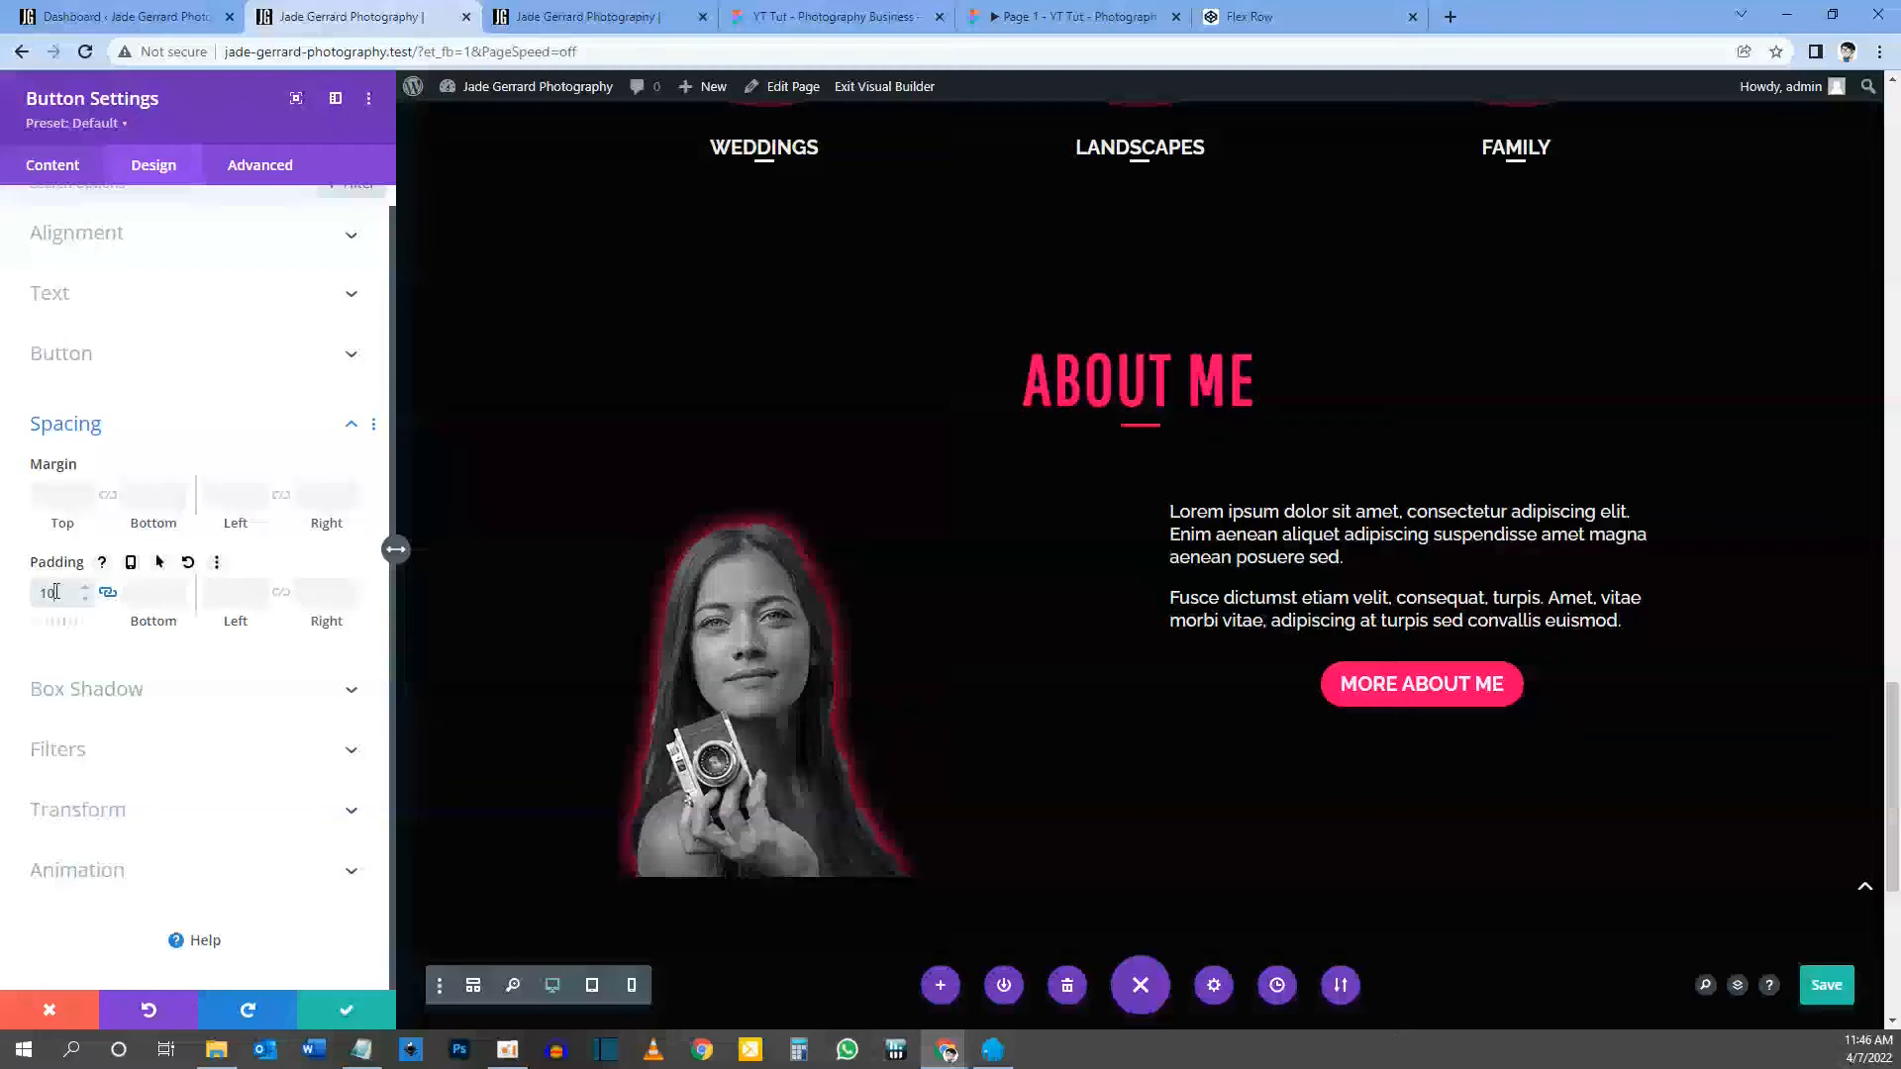
click(280, 594)
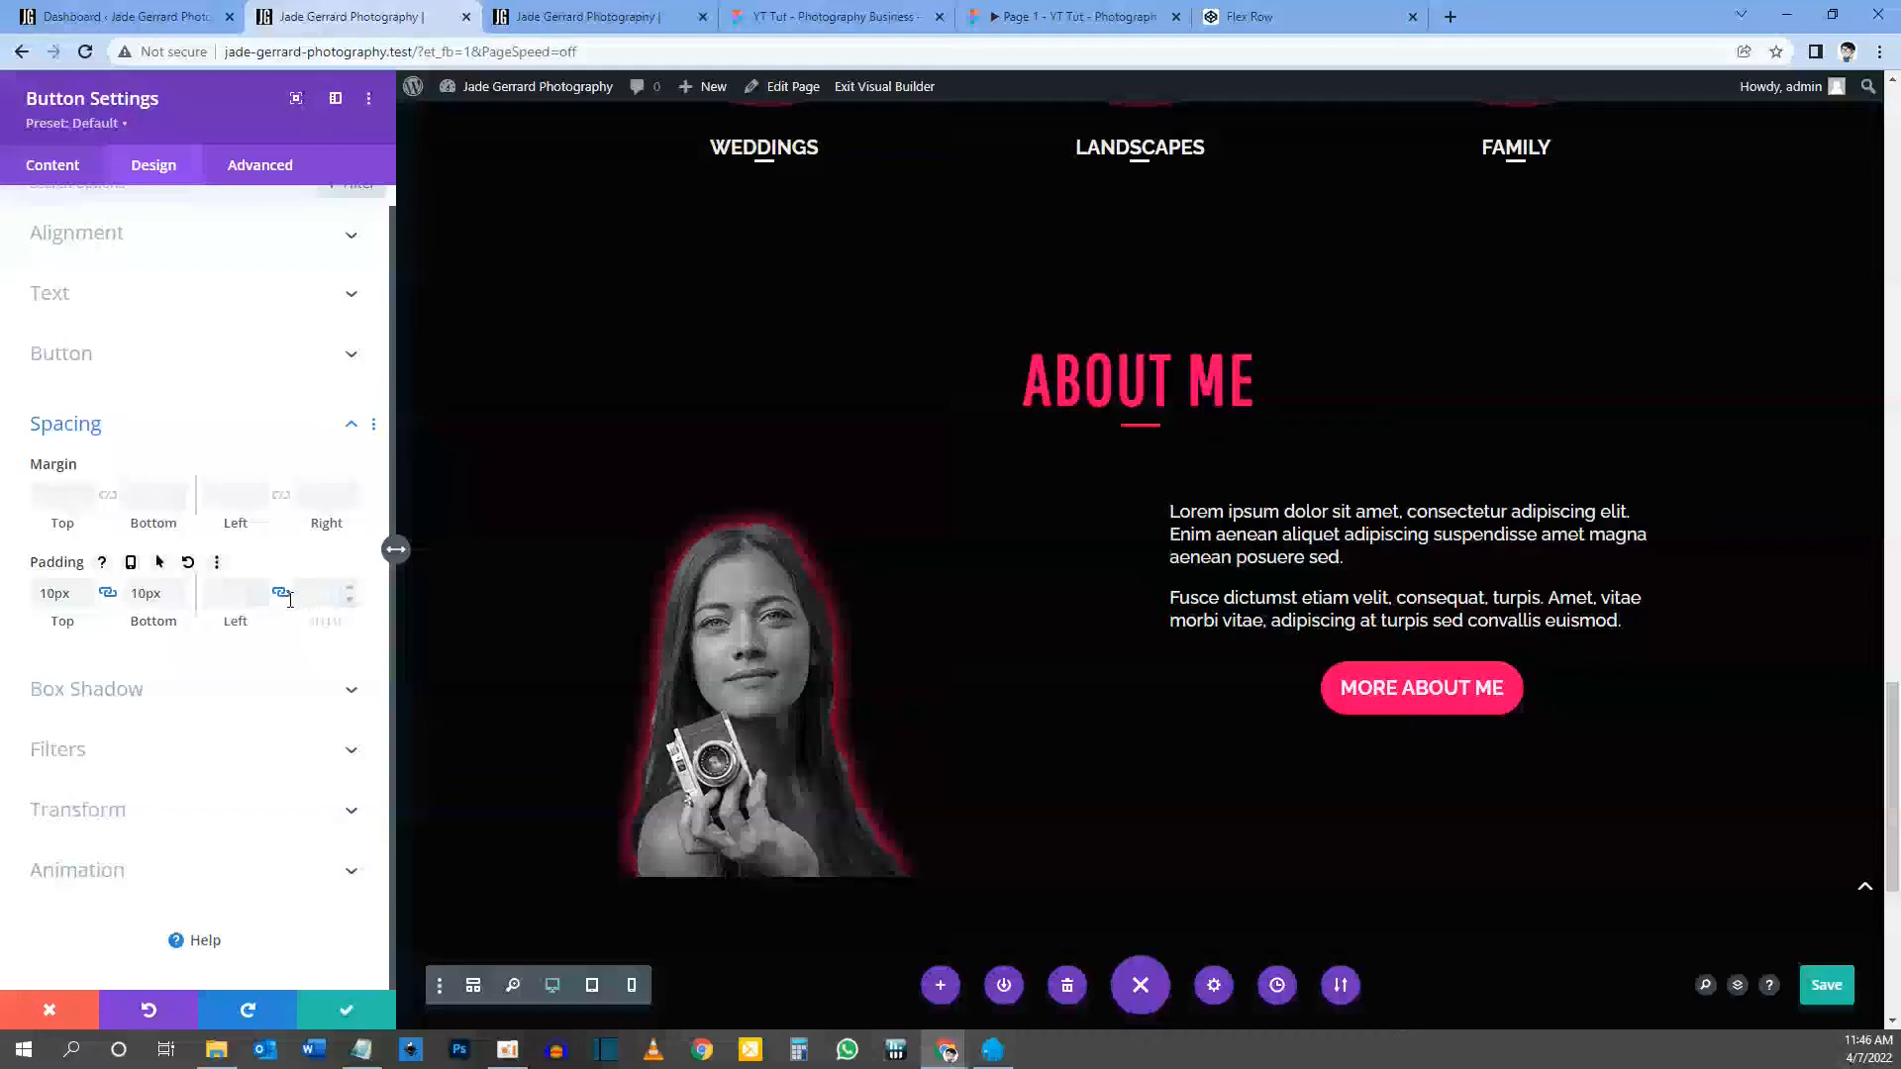
click(230, 595)
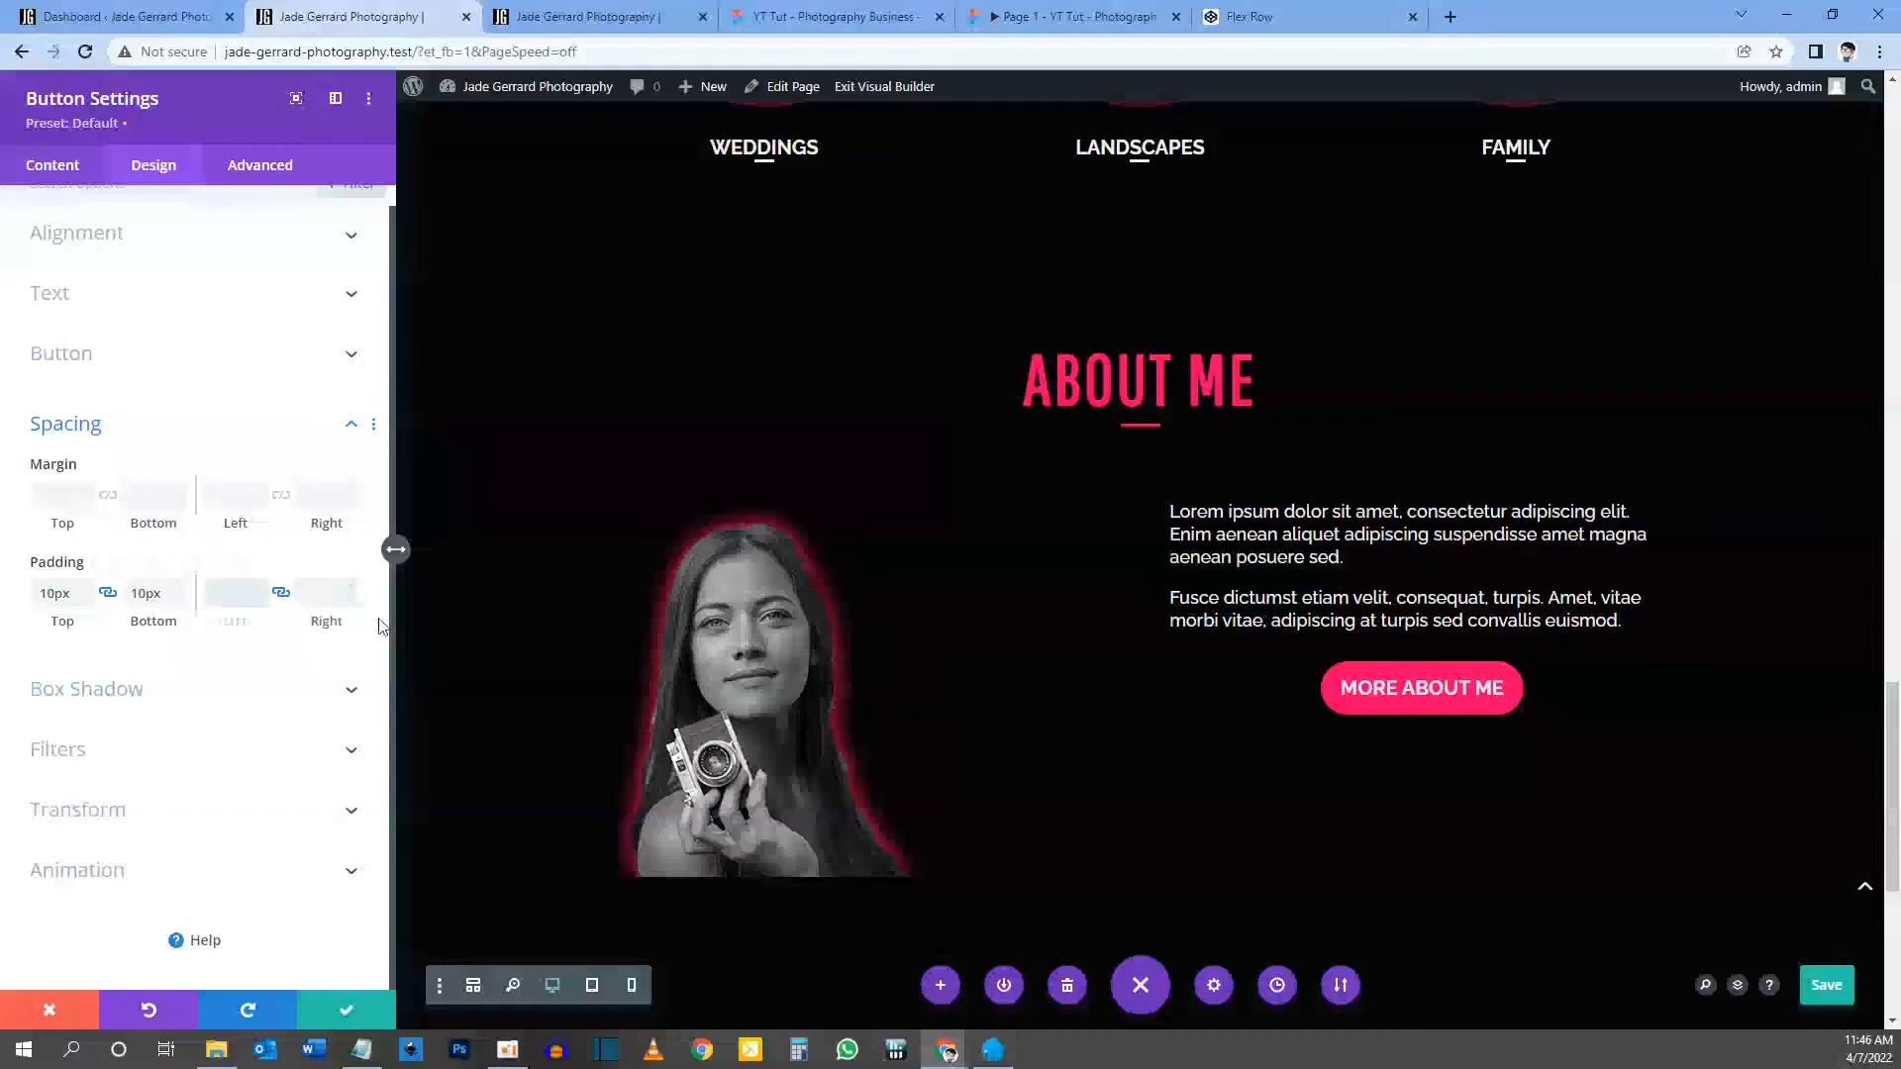
text(50)
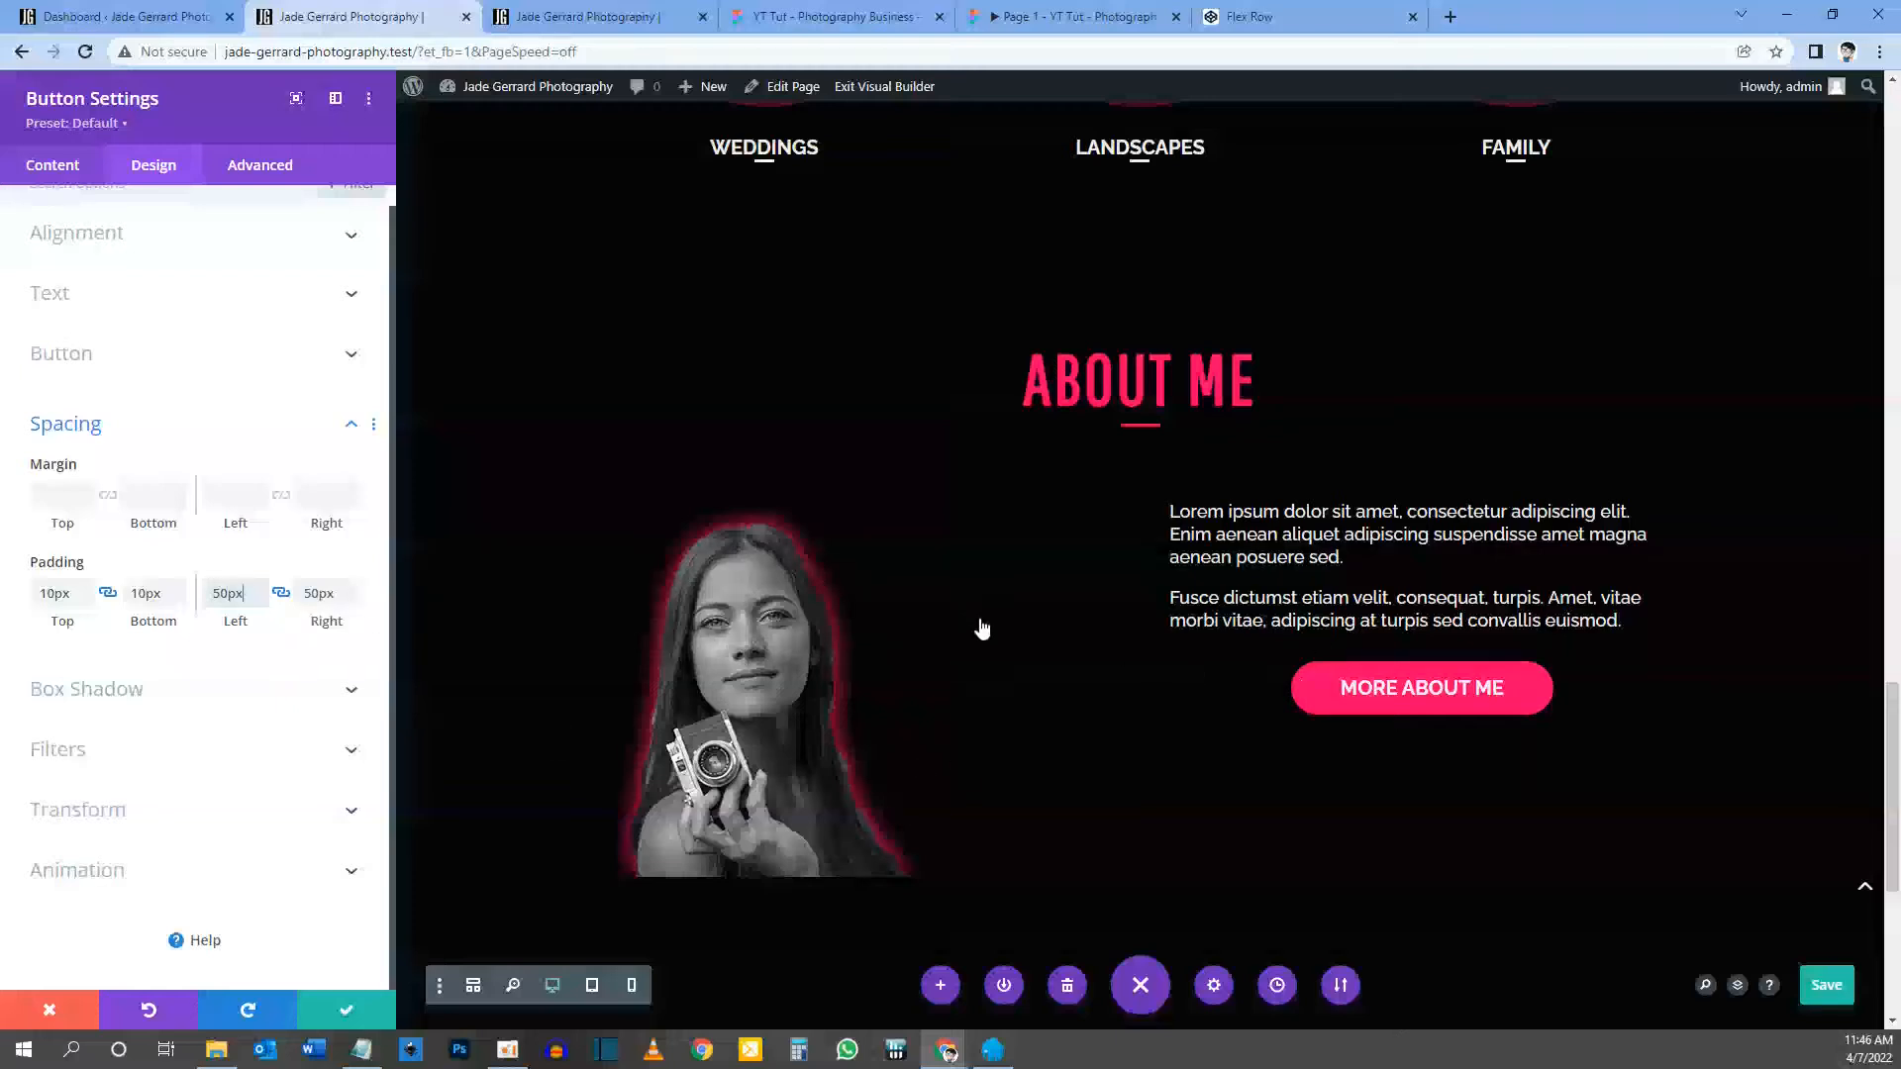
scroll(981, 628, down, 1)
click(1050, 18)
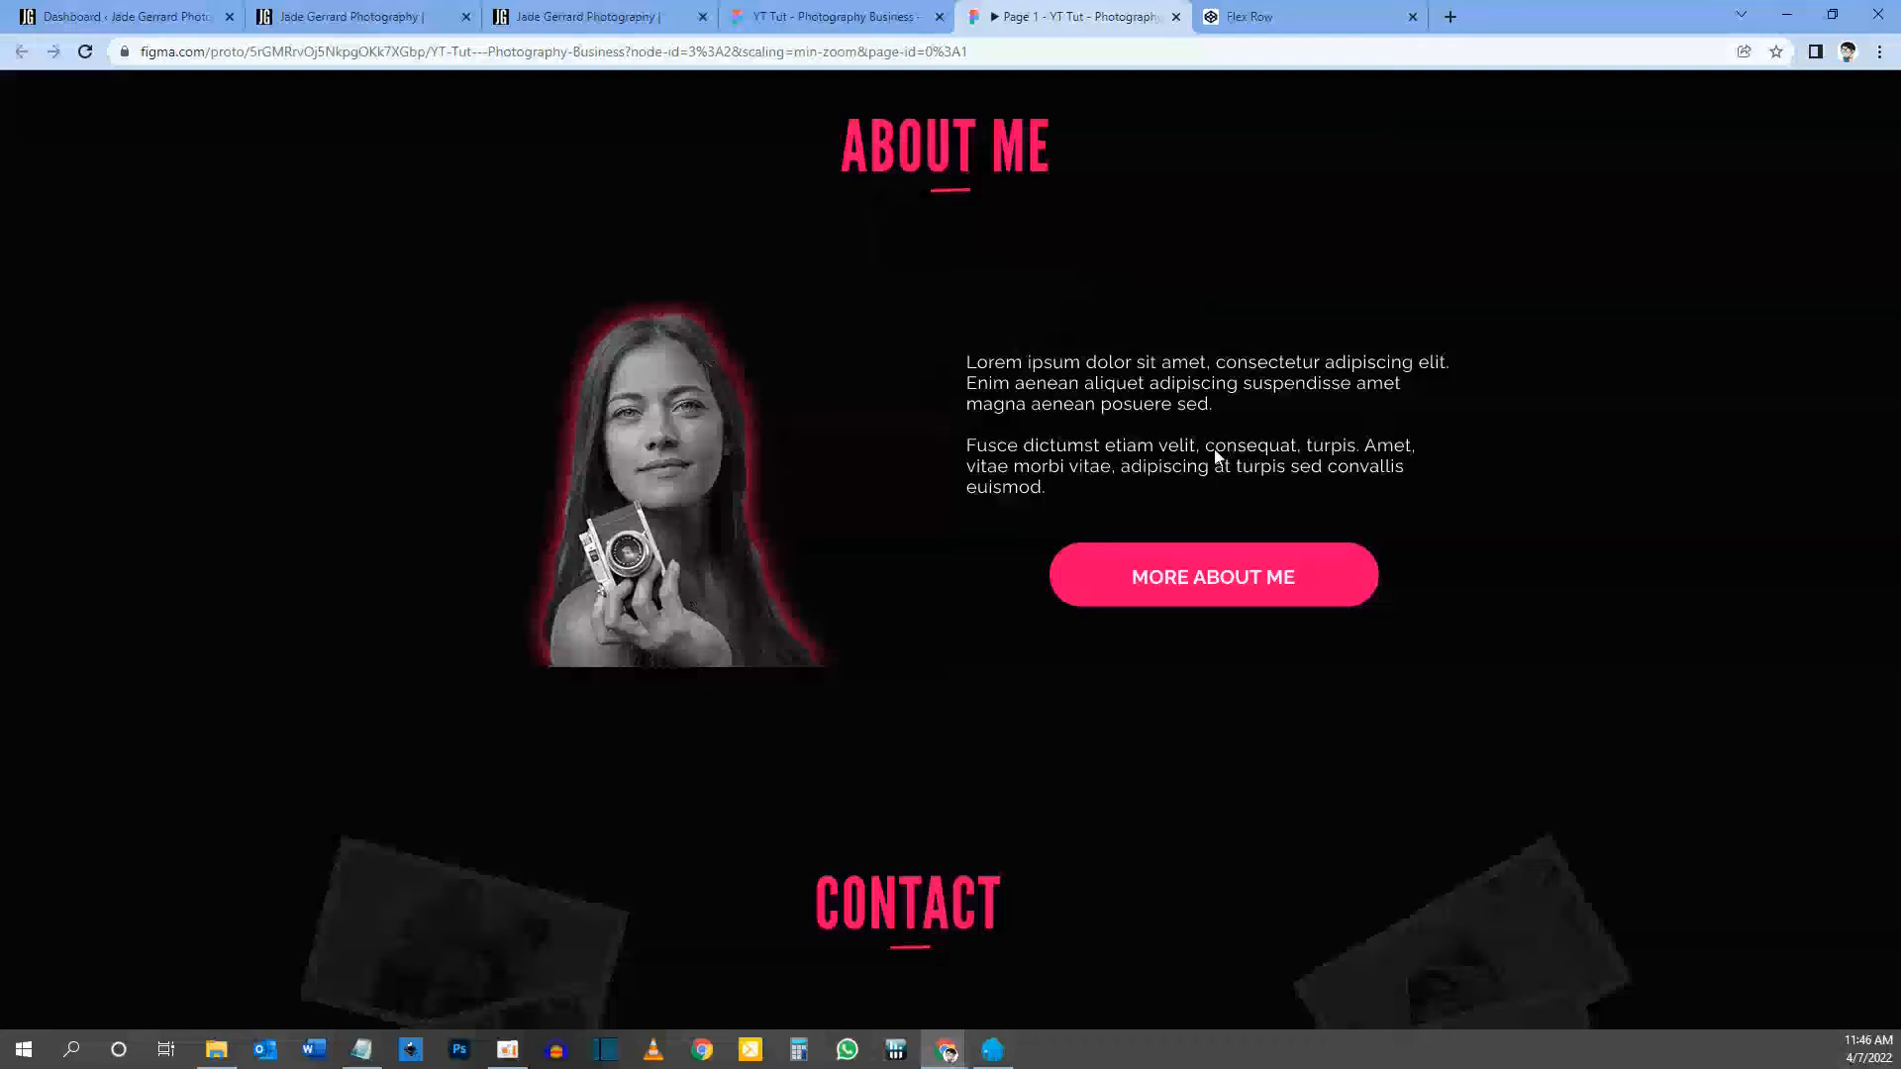
click(411, 17)
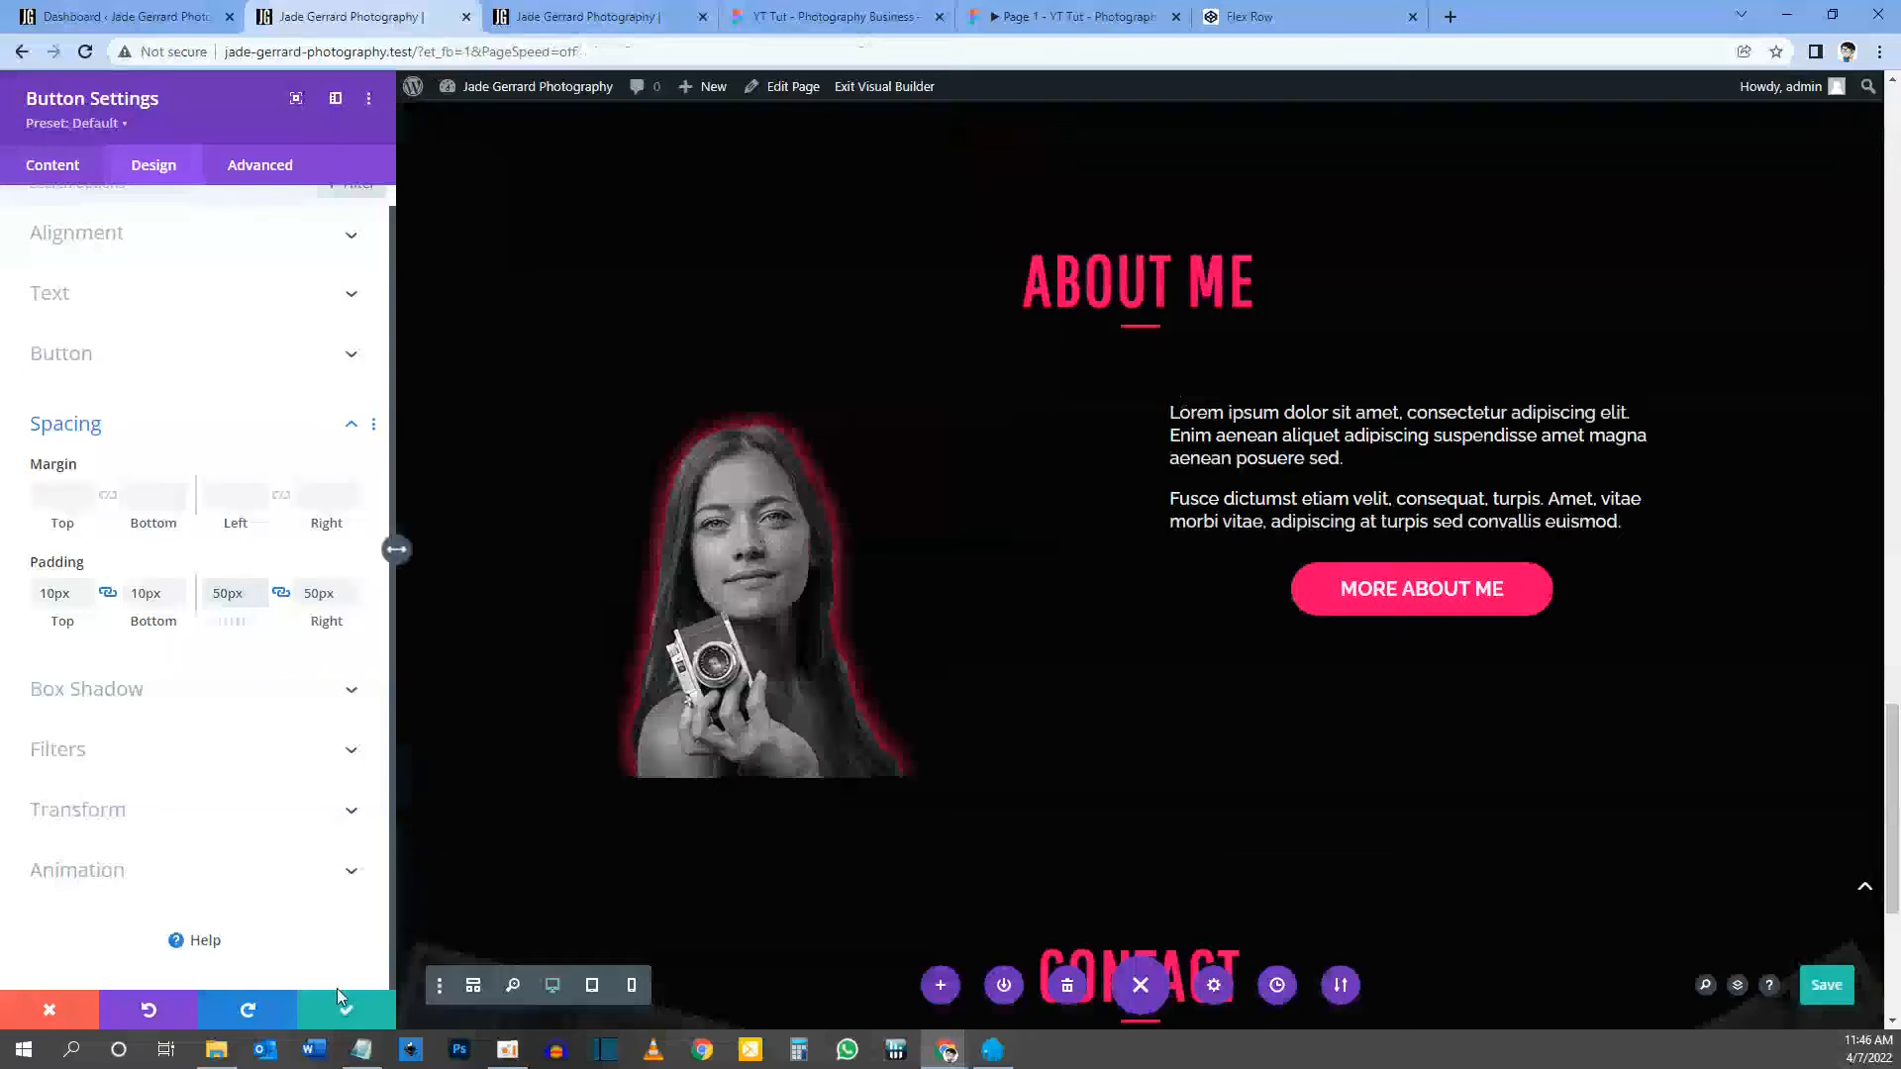
click(346, 1012)
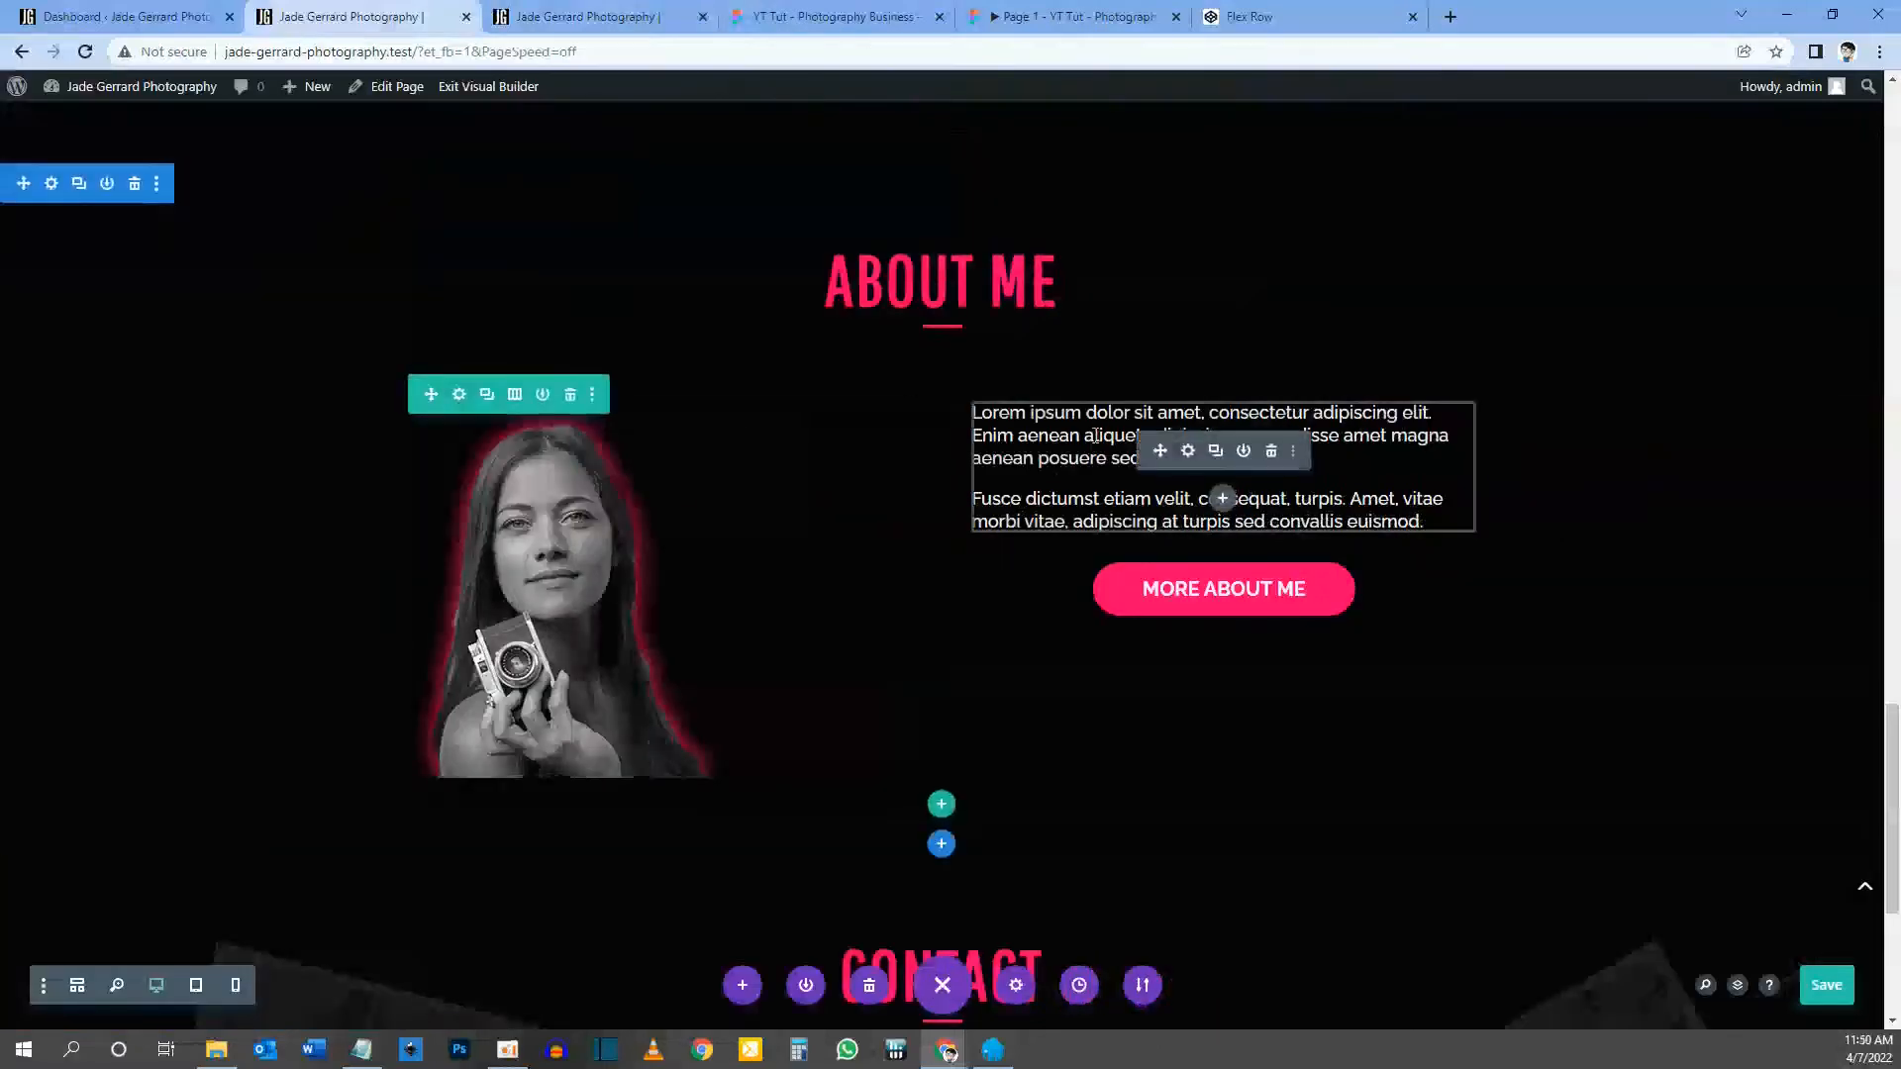
Step: Open the custom CSS options of the ABOUT ME photo-and-text row and copy the three flex declarations from the Flex Row pen on CodePen
click(460, 397)
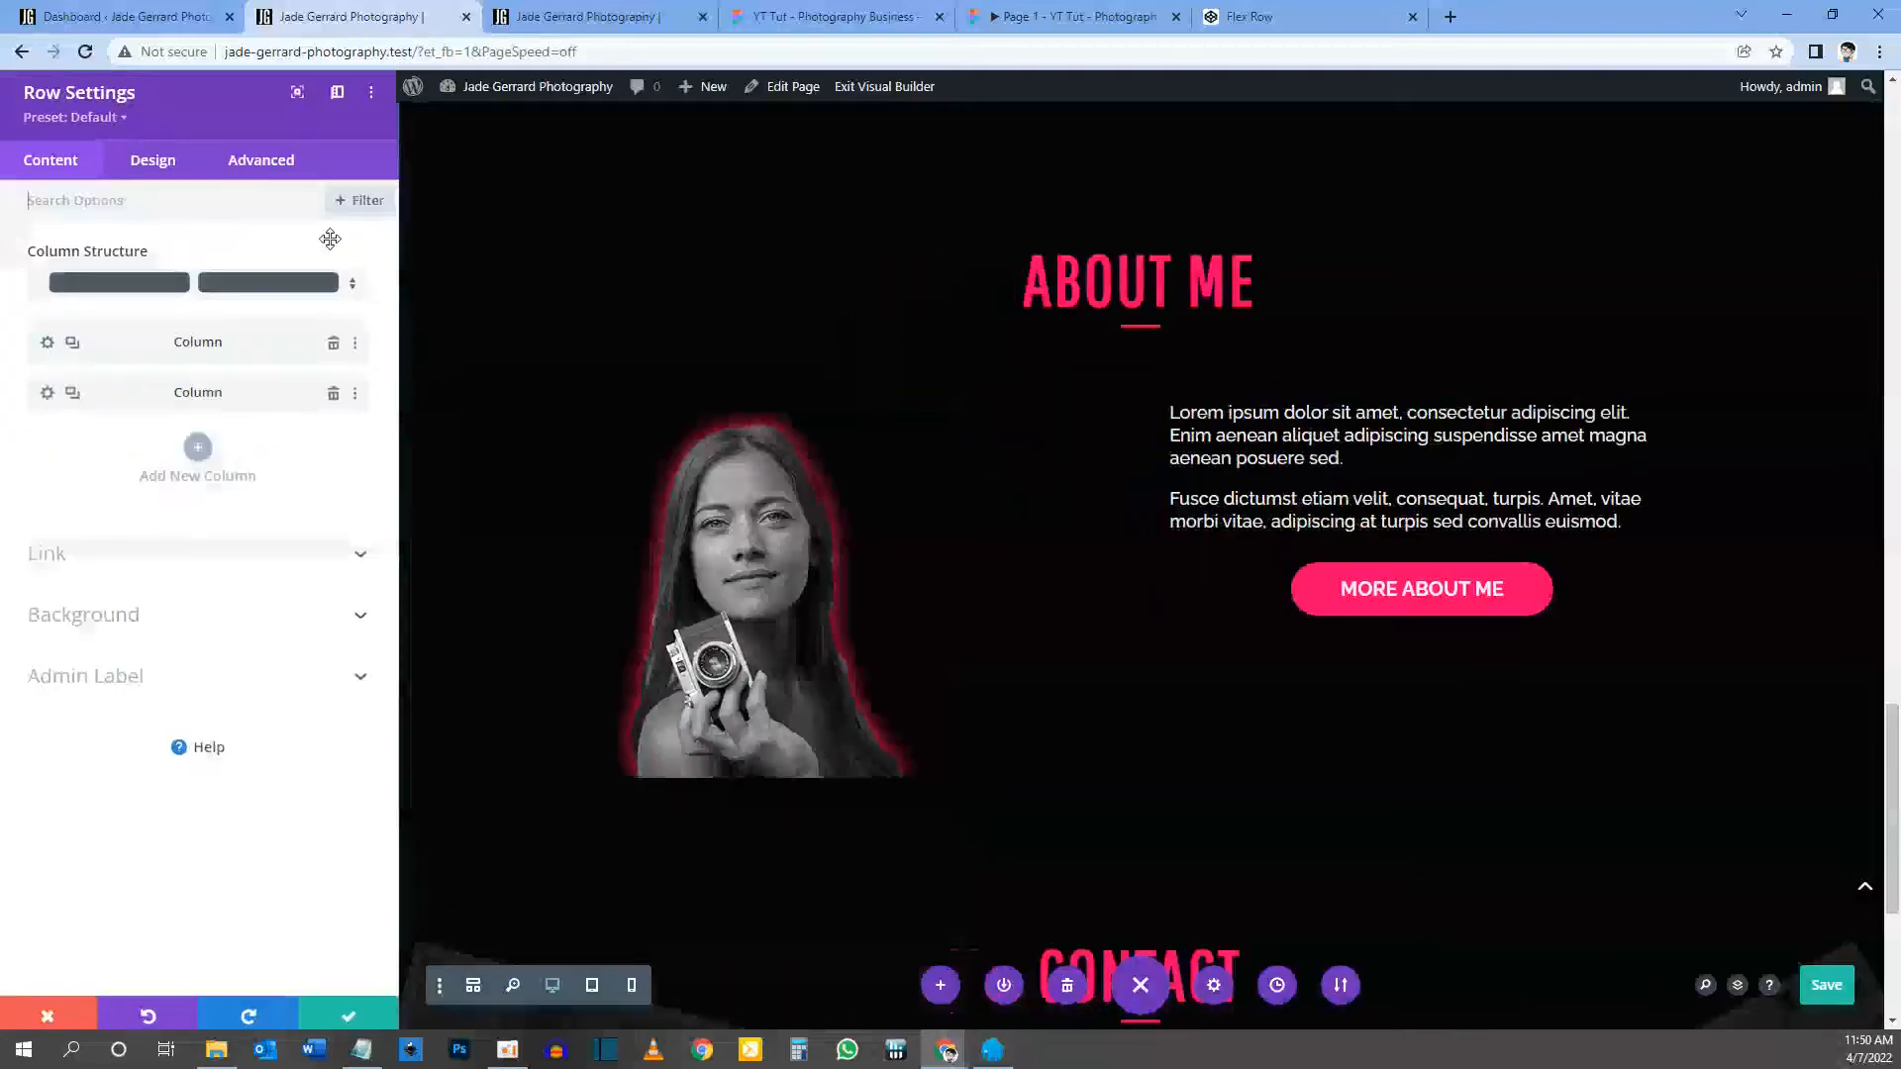
click(256, 176)
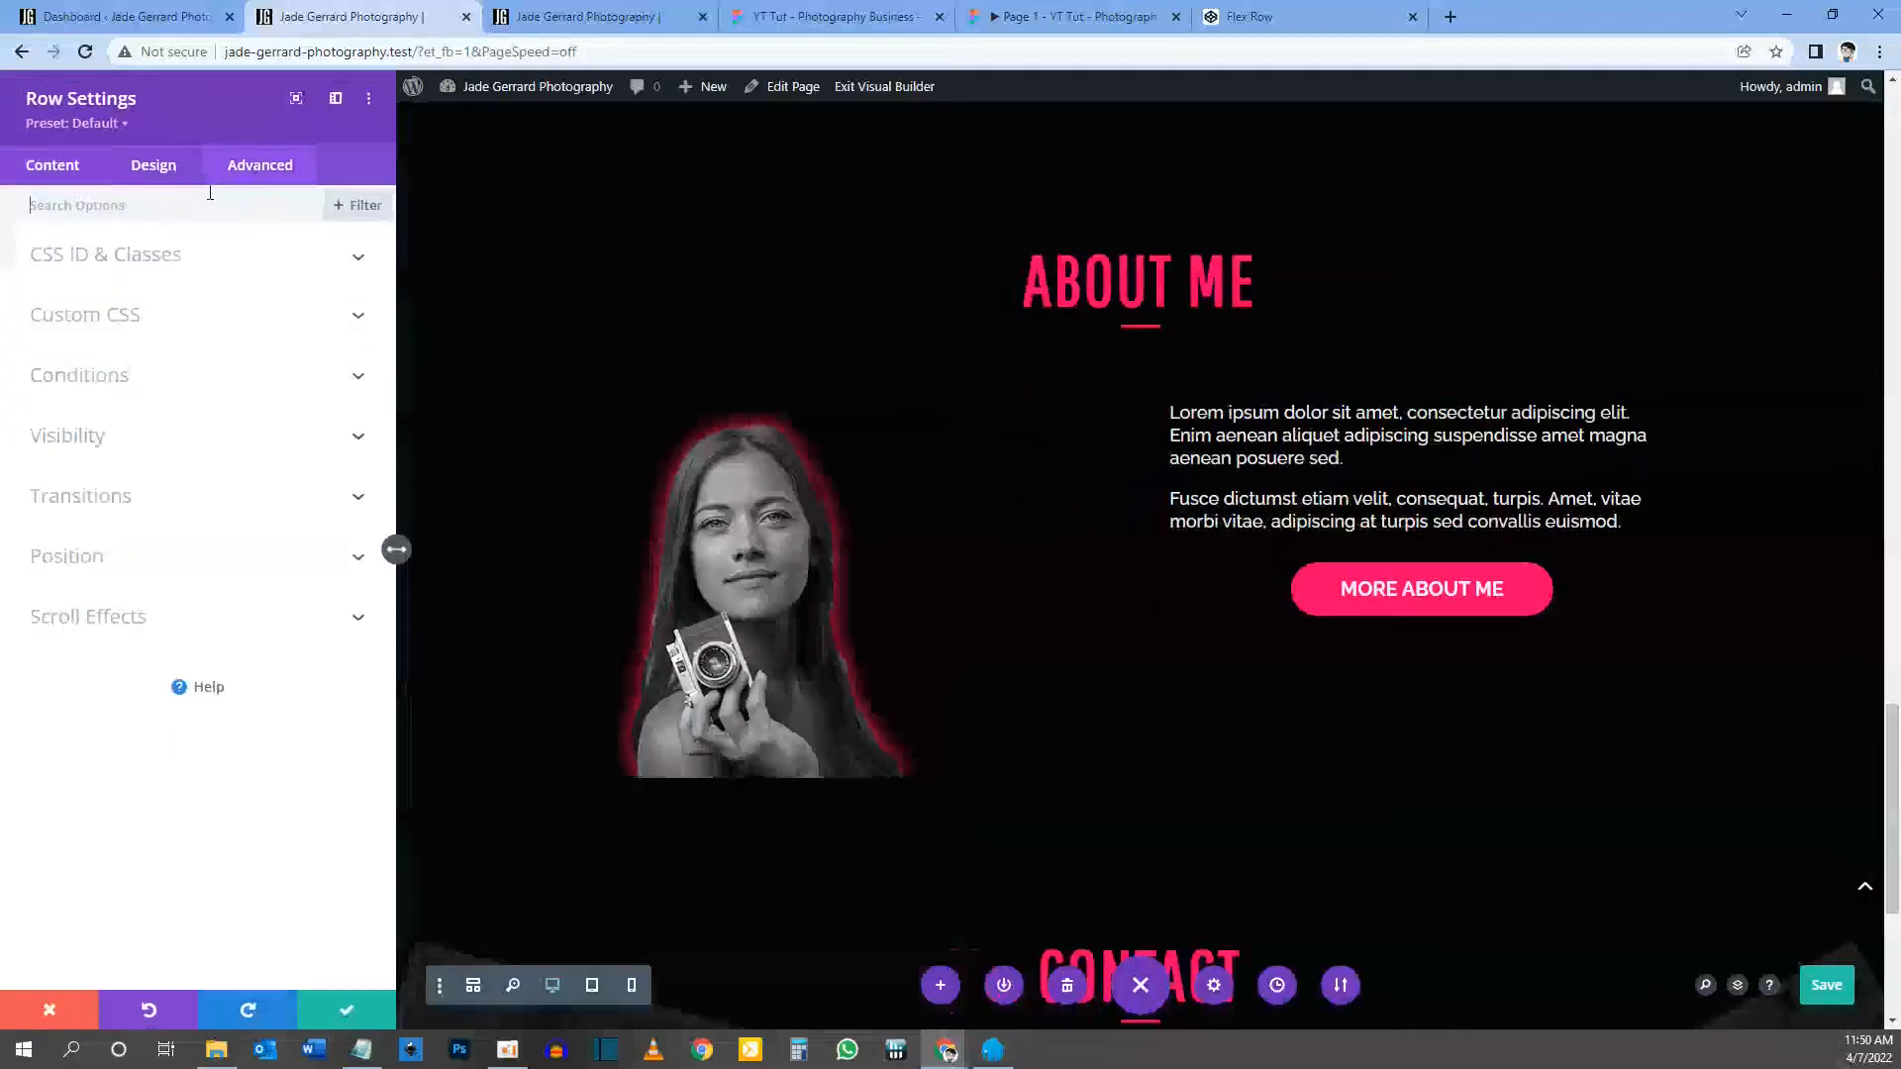
click(127, 315)
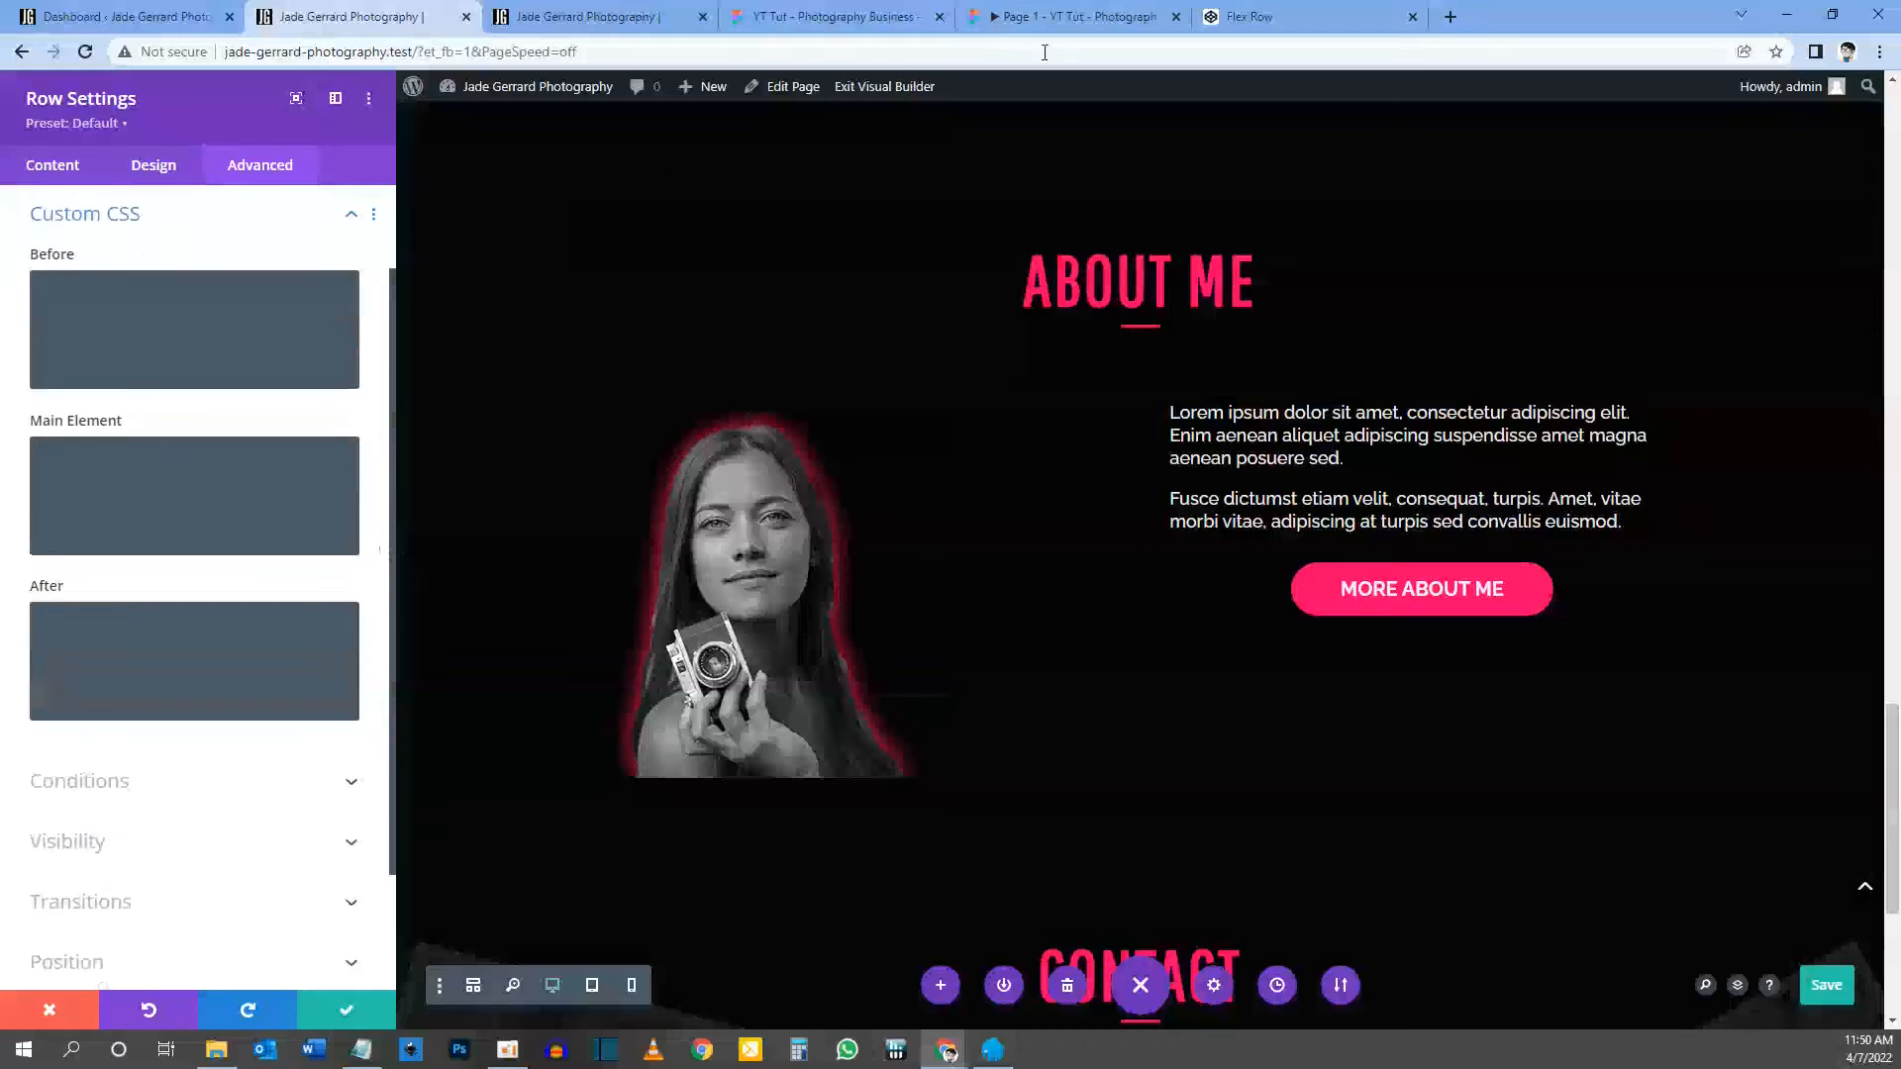
click(1256, 22)
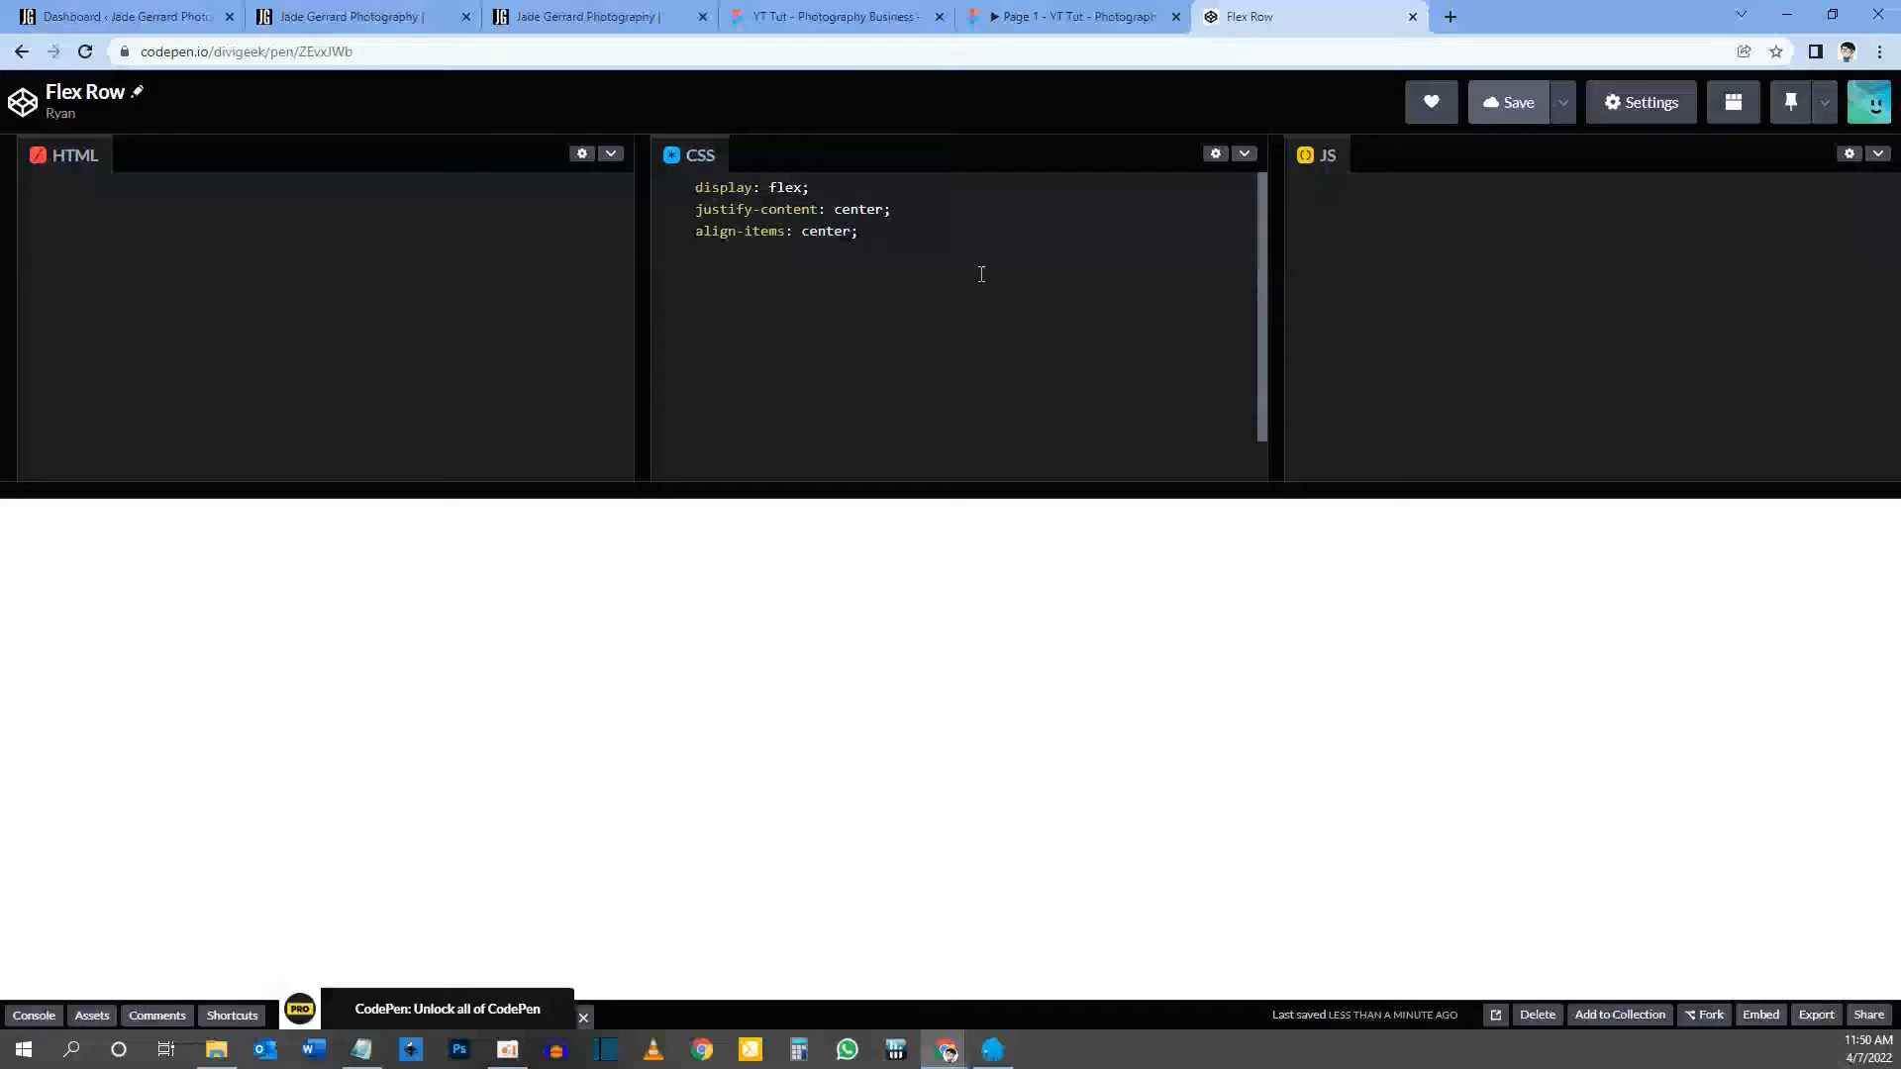
drag(895, 237, 695, 187)
key(ctrl+c)
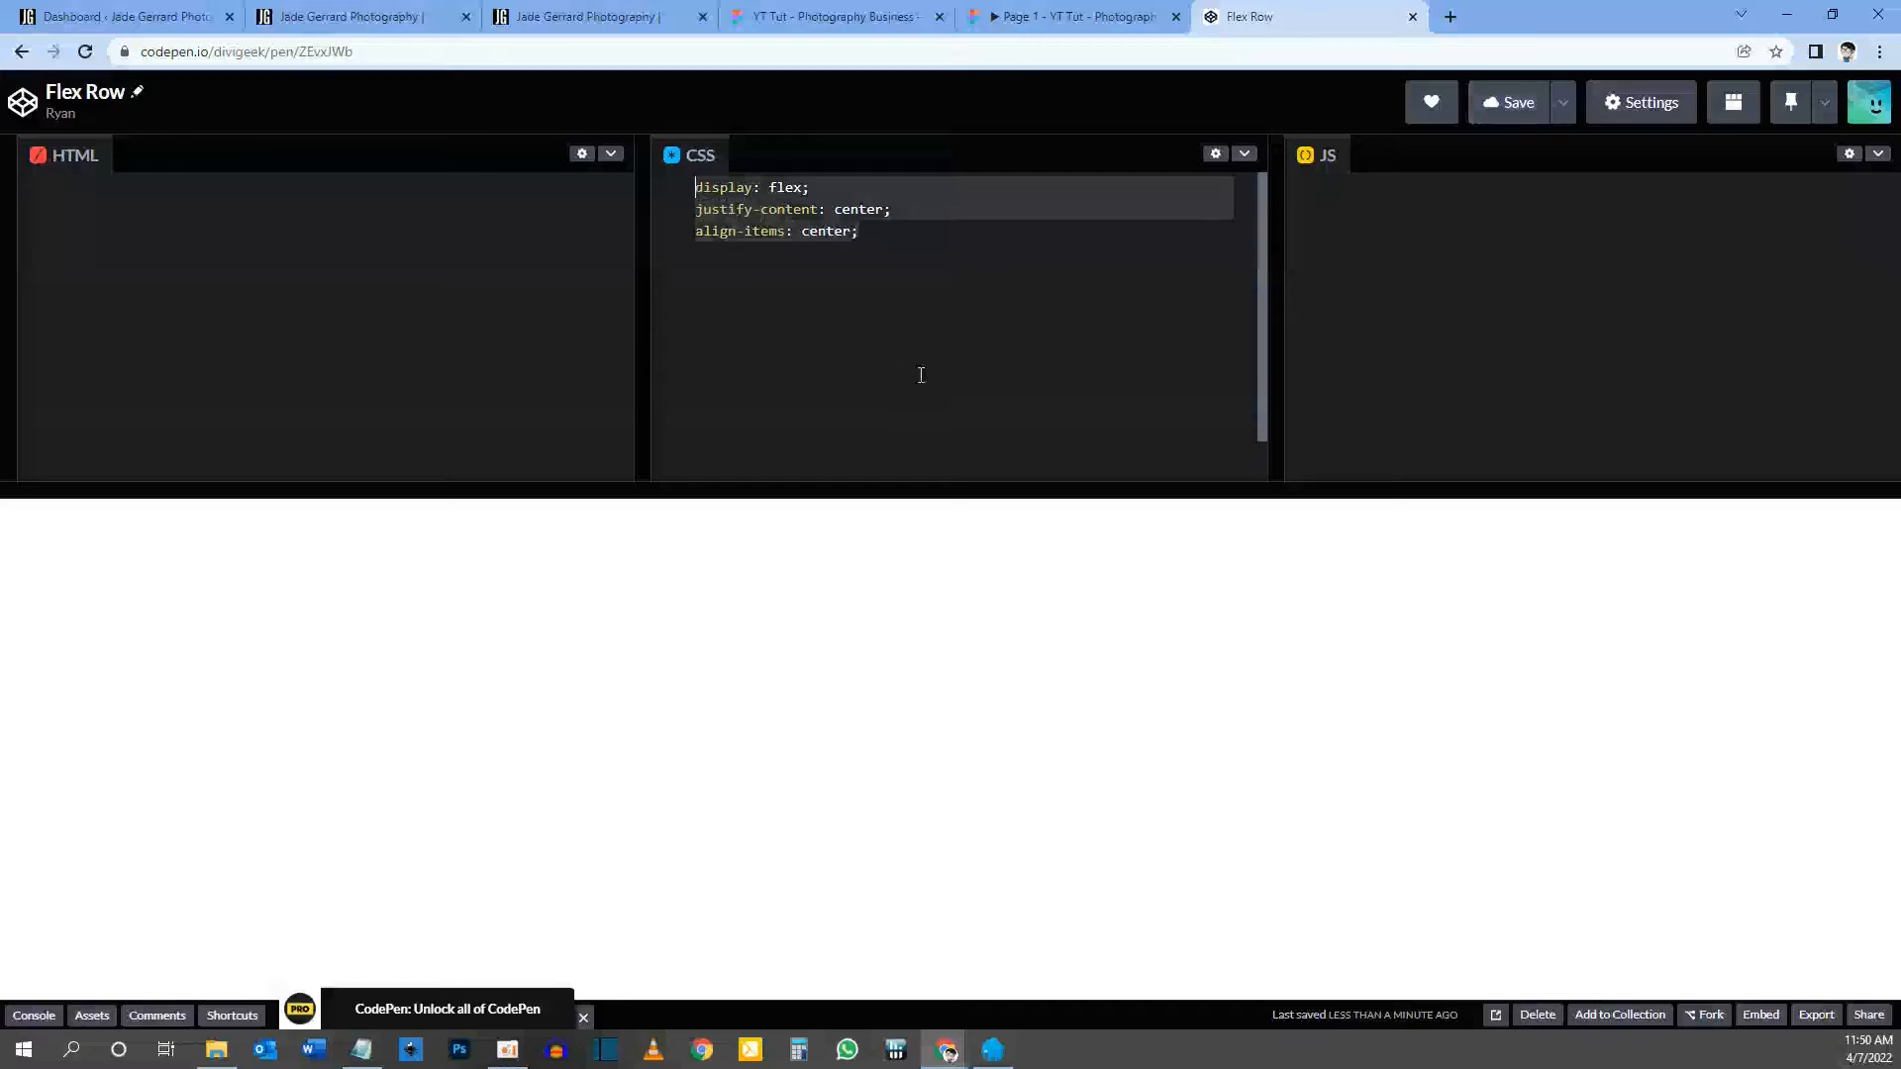
Step: Paste display: flex; justify-content: center; align-items: center; into the row's main element CSS, then save the row settings and the page
click(376, 16)
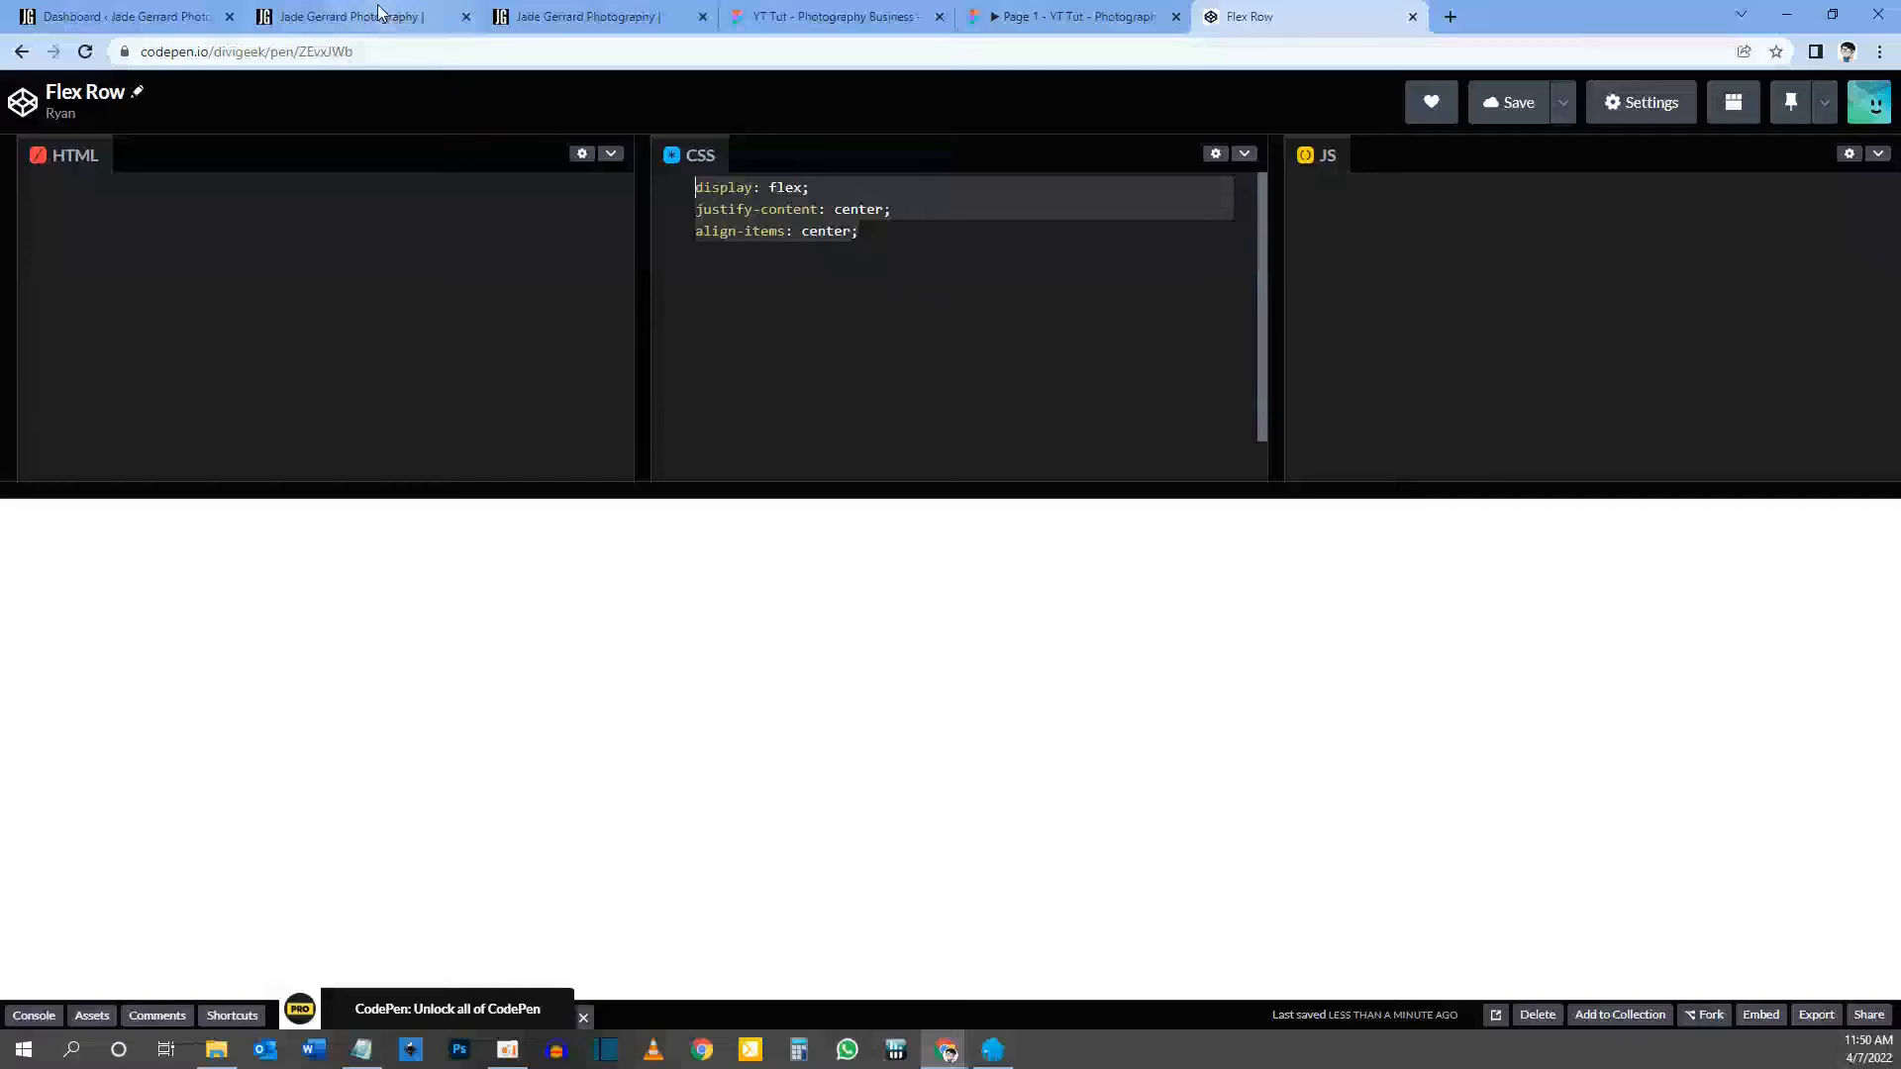
click(188, 465)
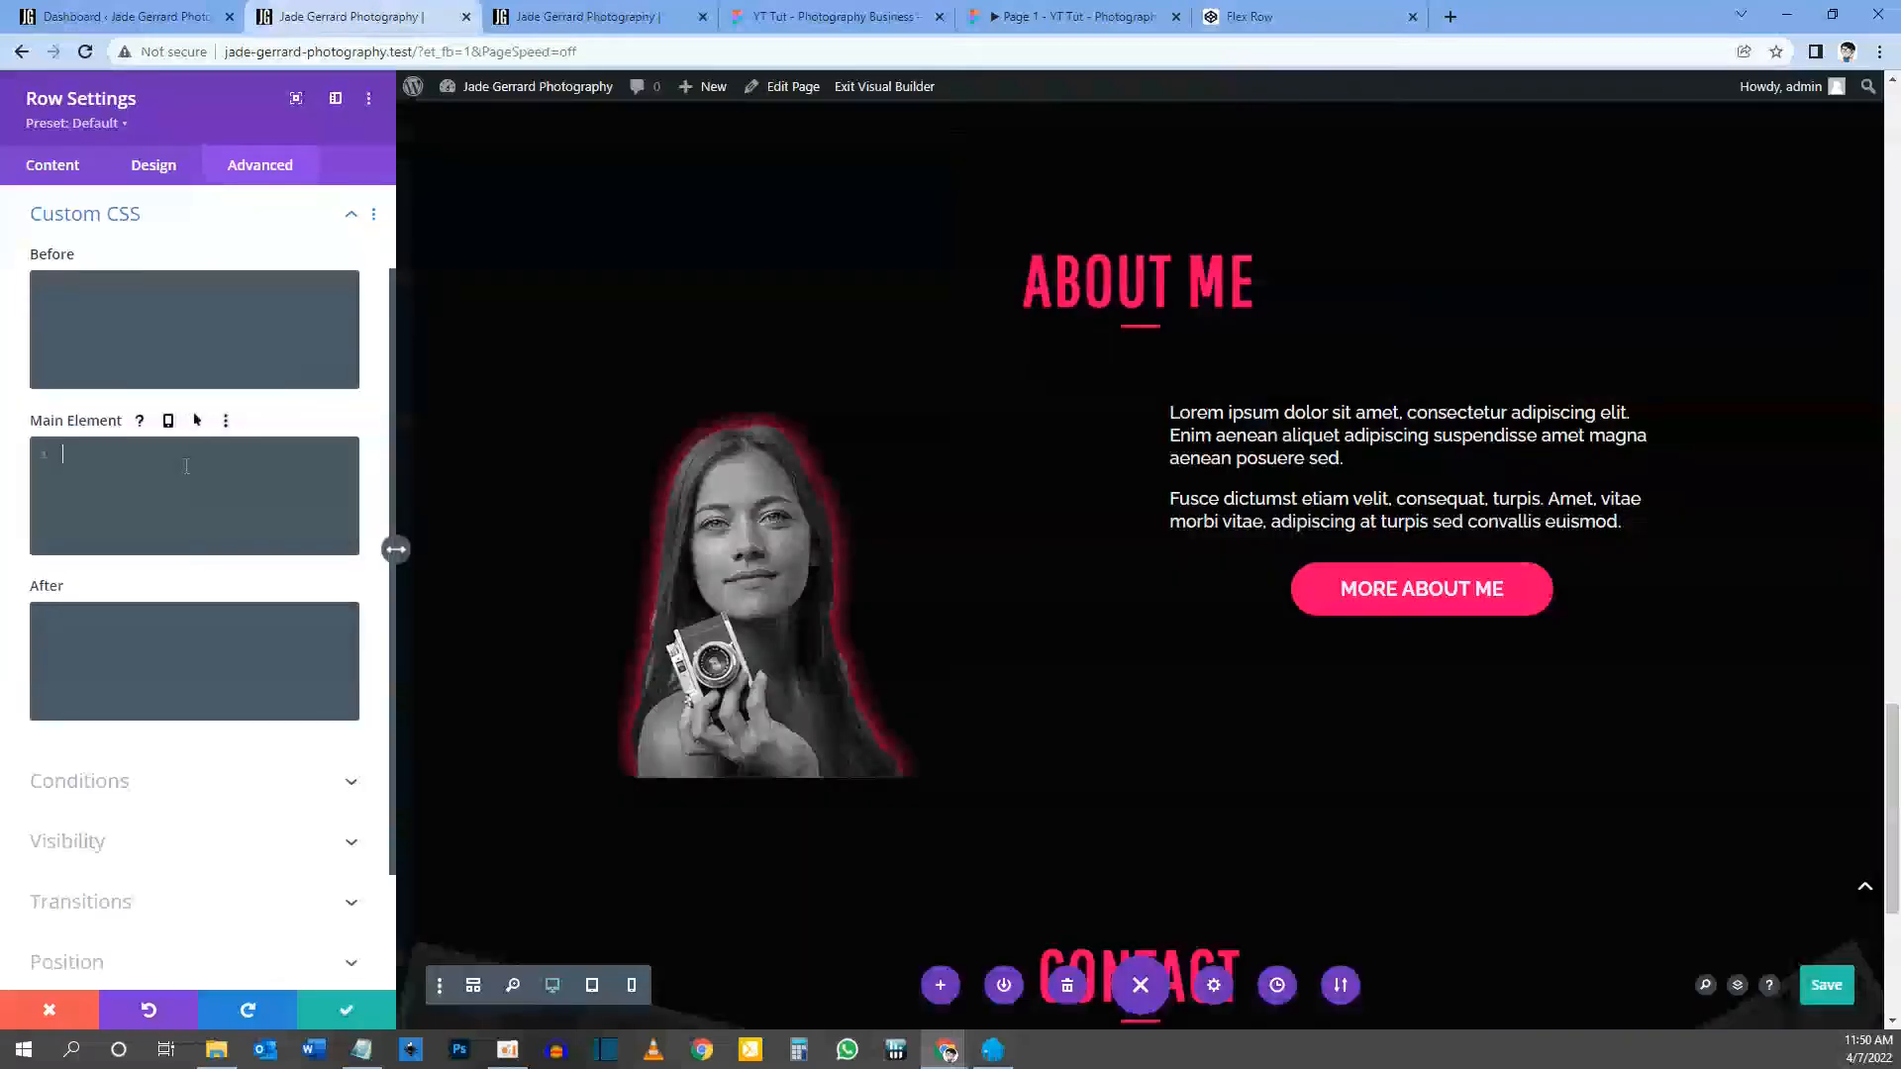
key(ctrl+v)
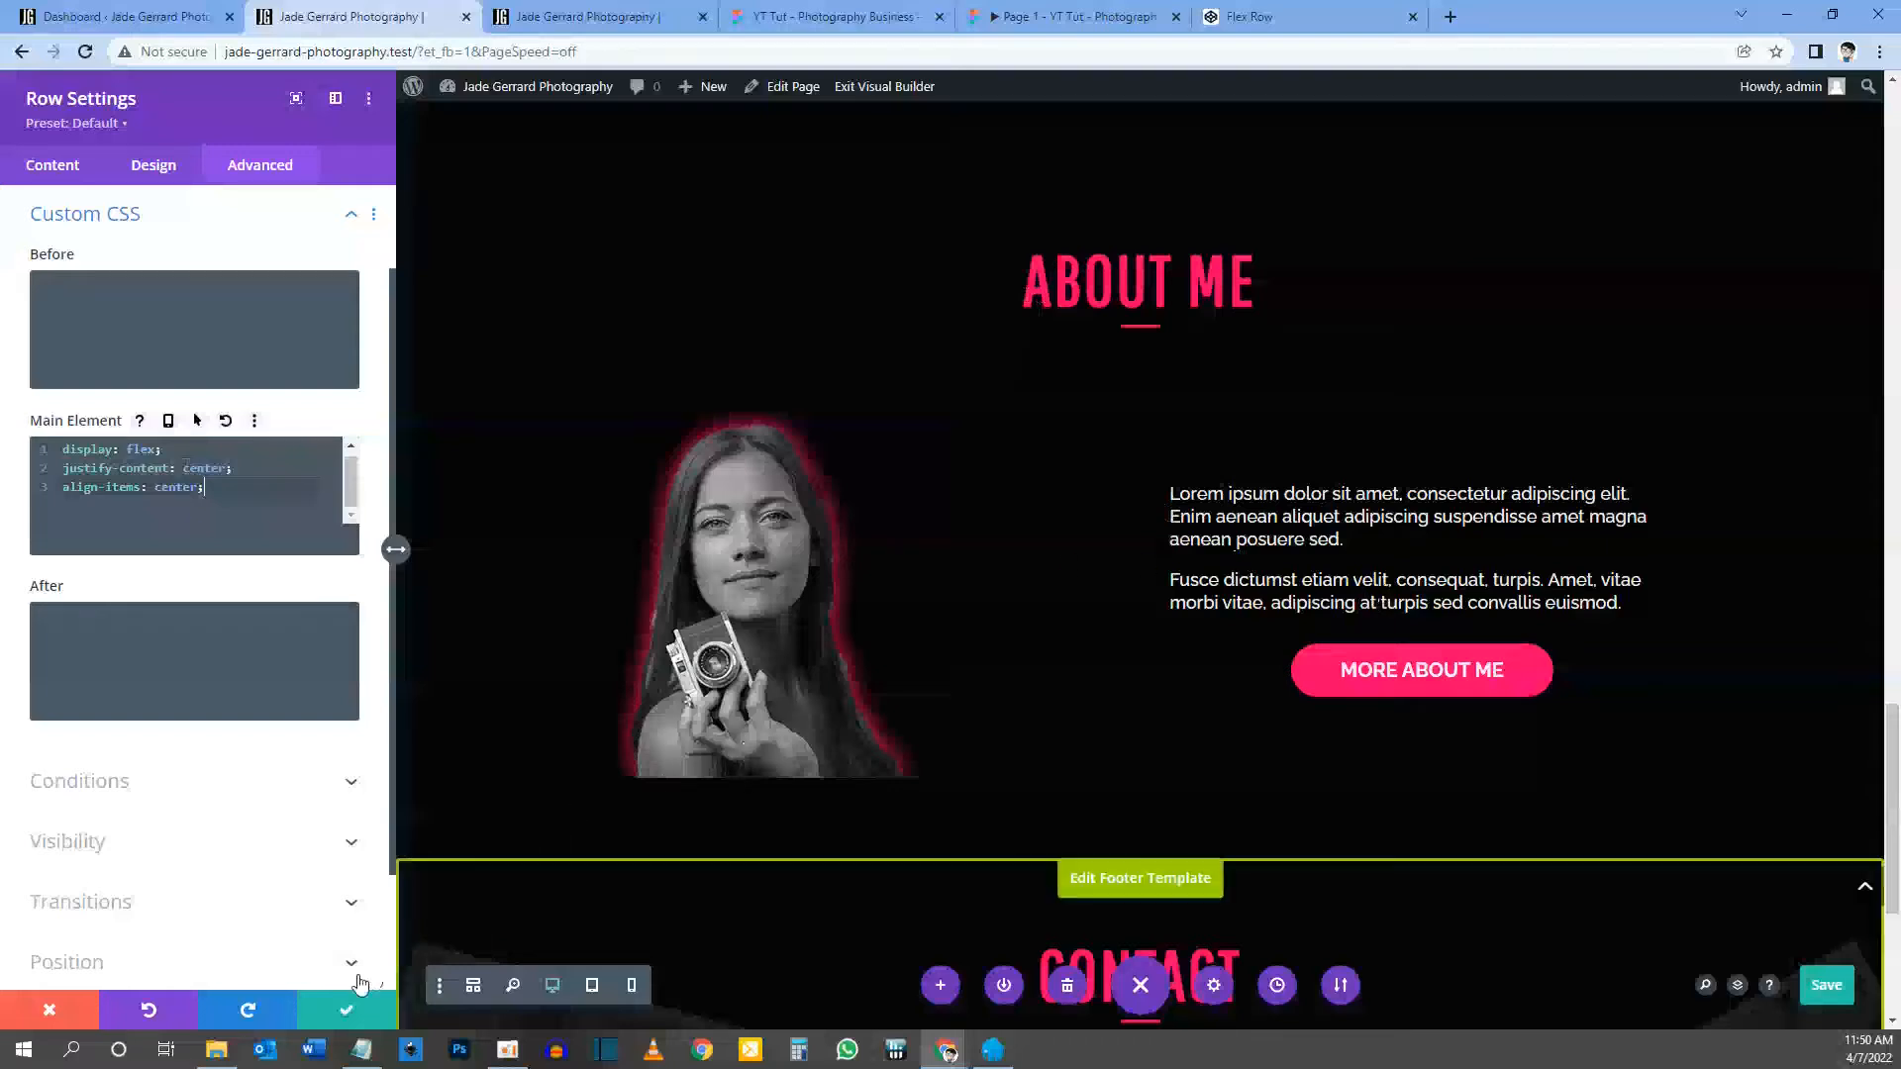
click(337, 1010)
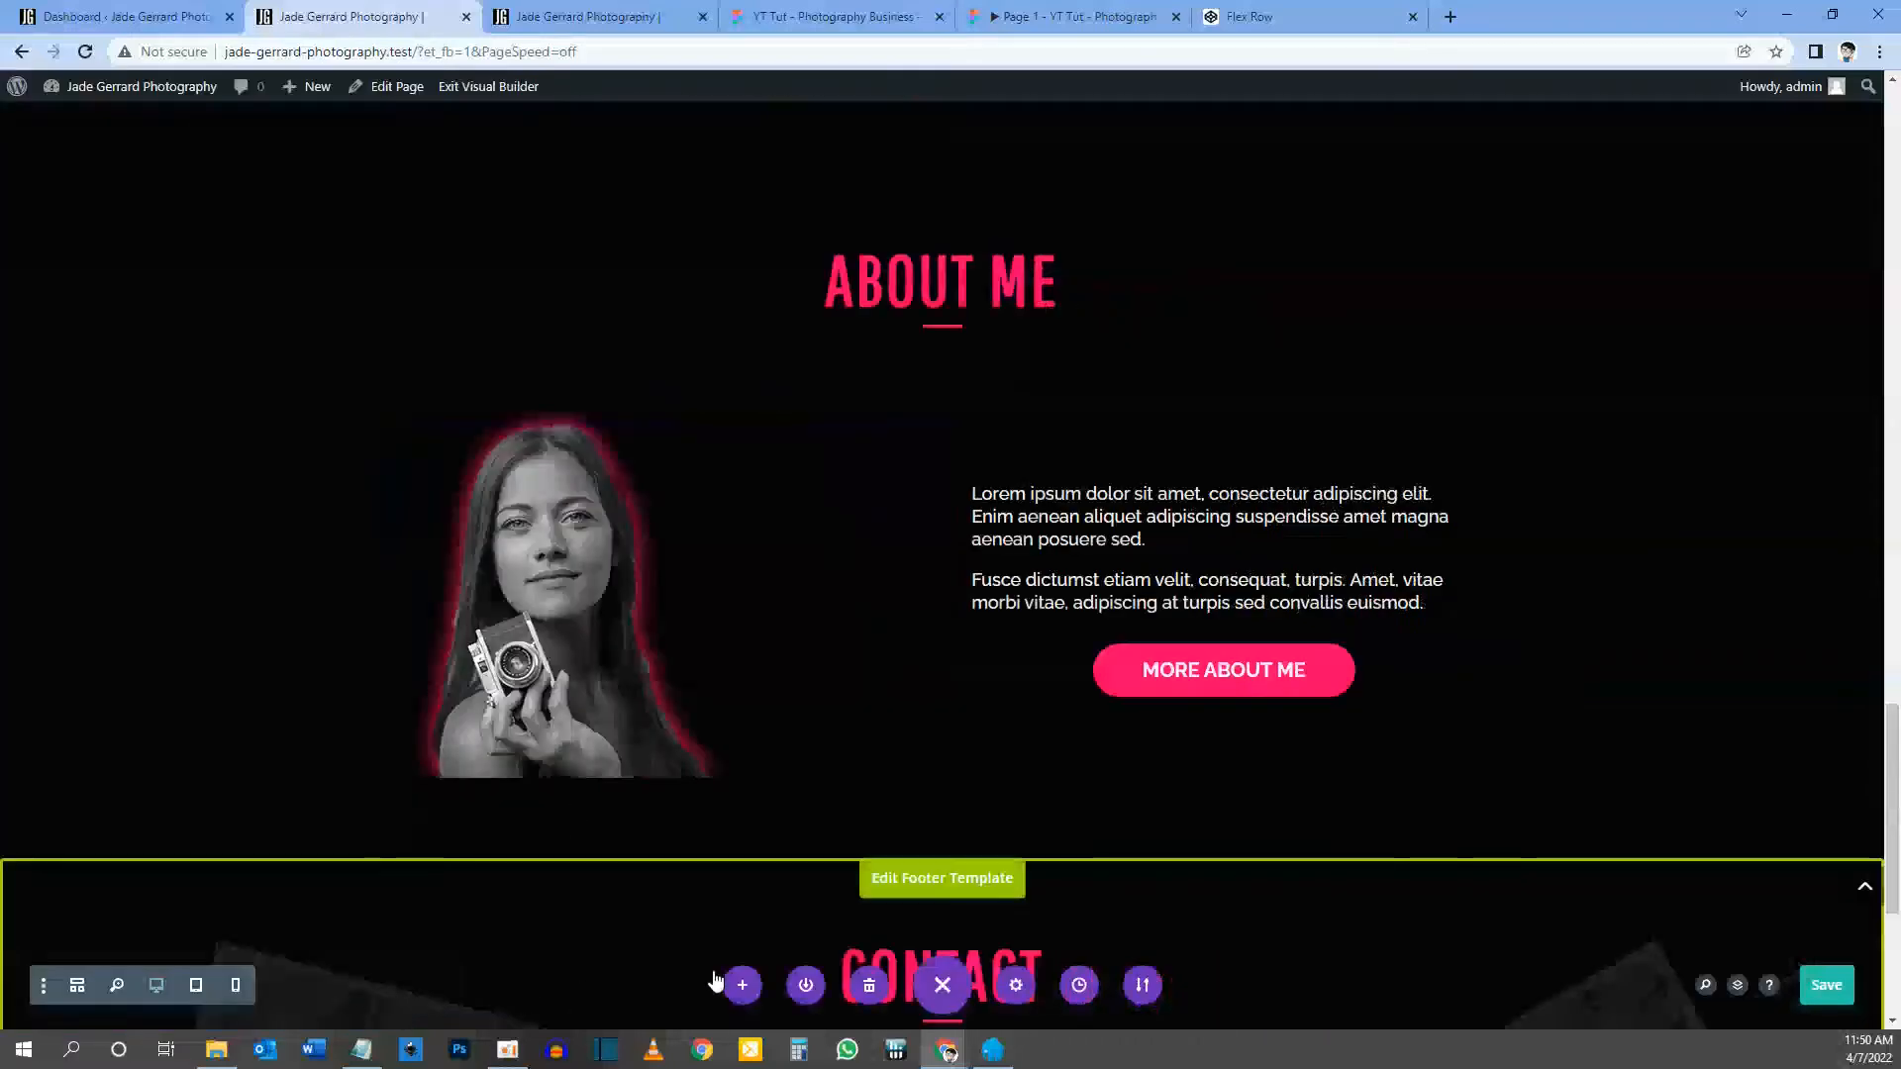
click(1822, 985)
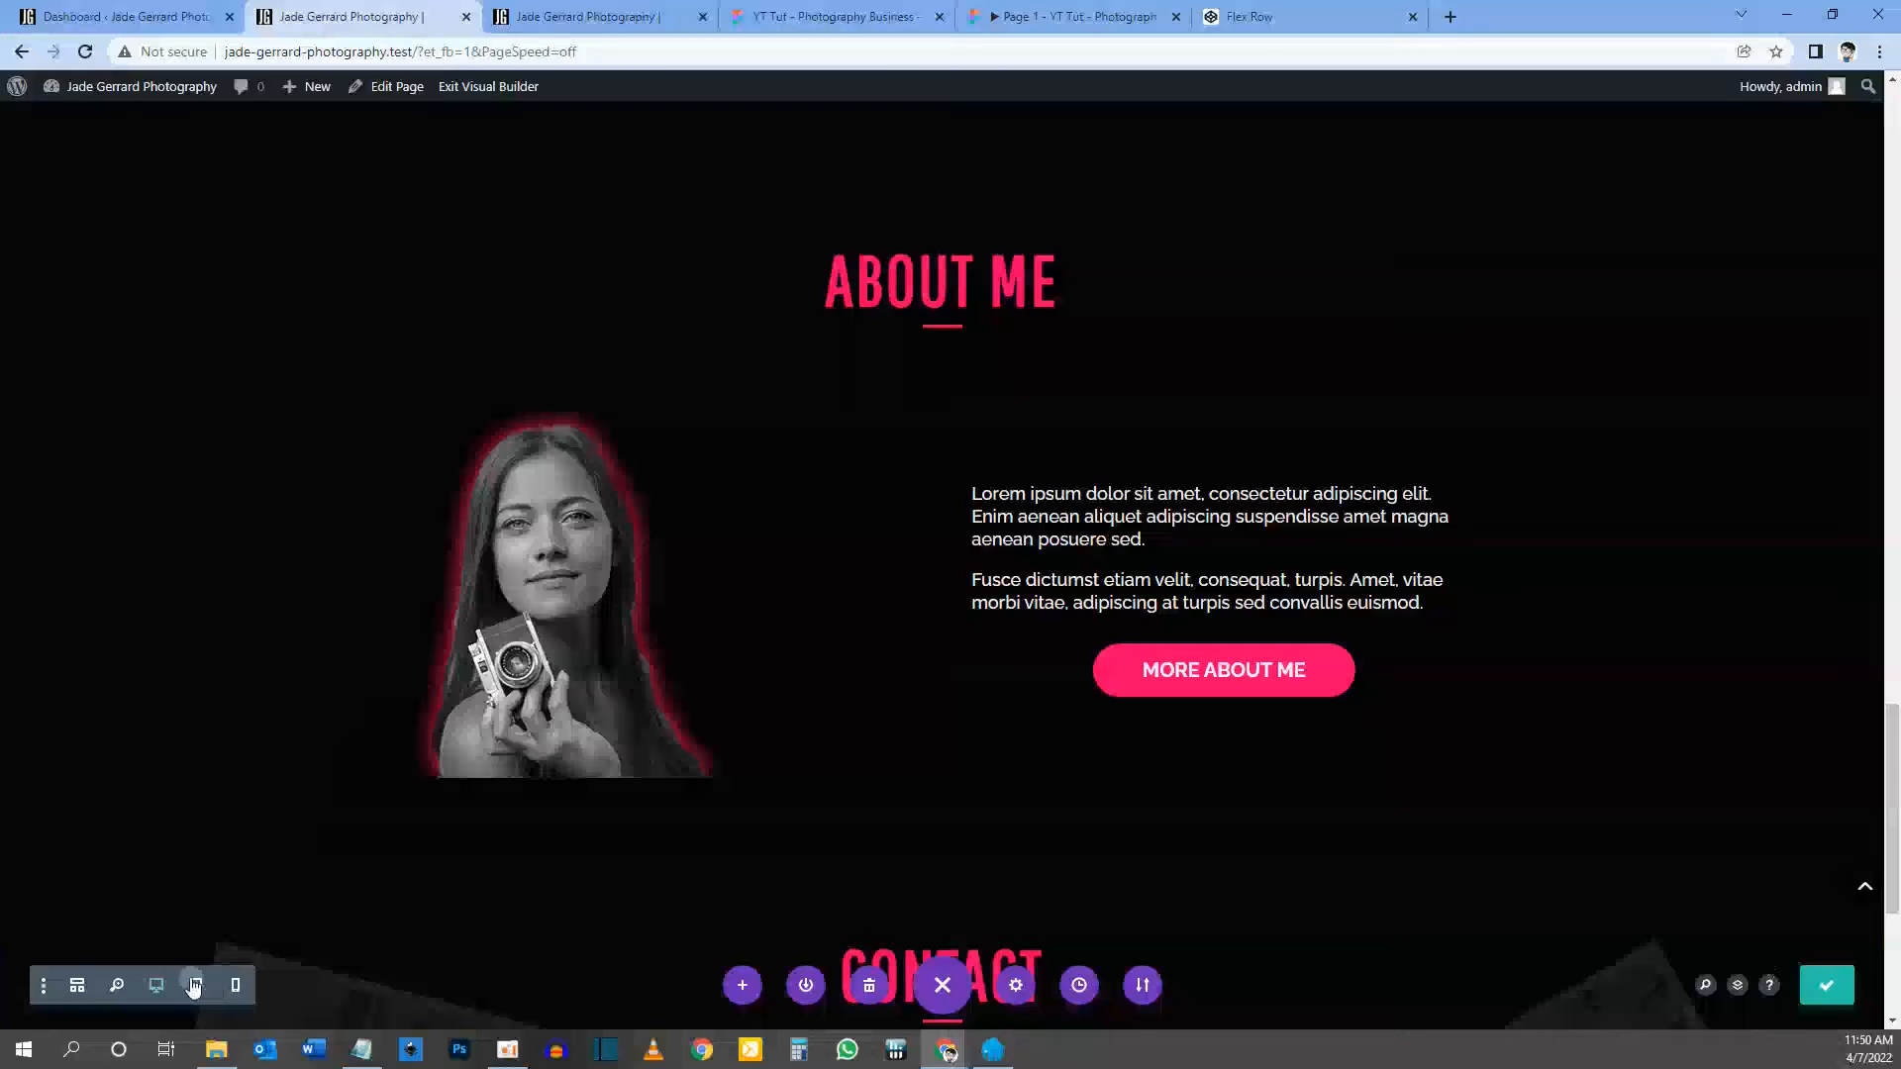
Step: Preview the ABOUT ME section in tablet view and compare its layout with the tablet version in the Figma design
click(195, 985)
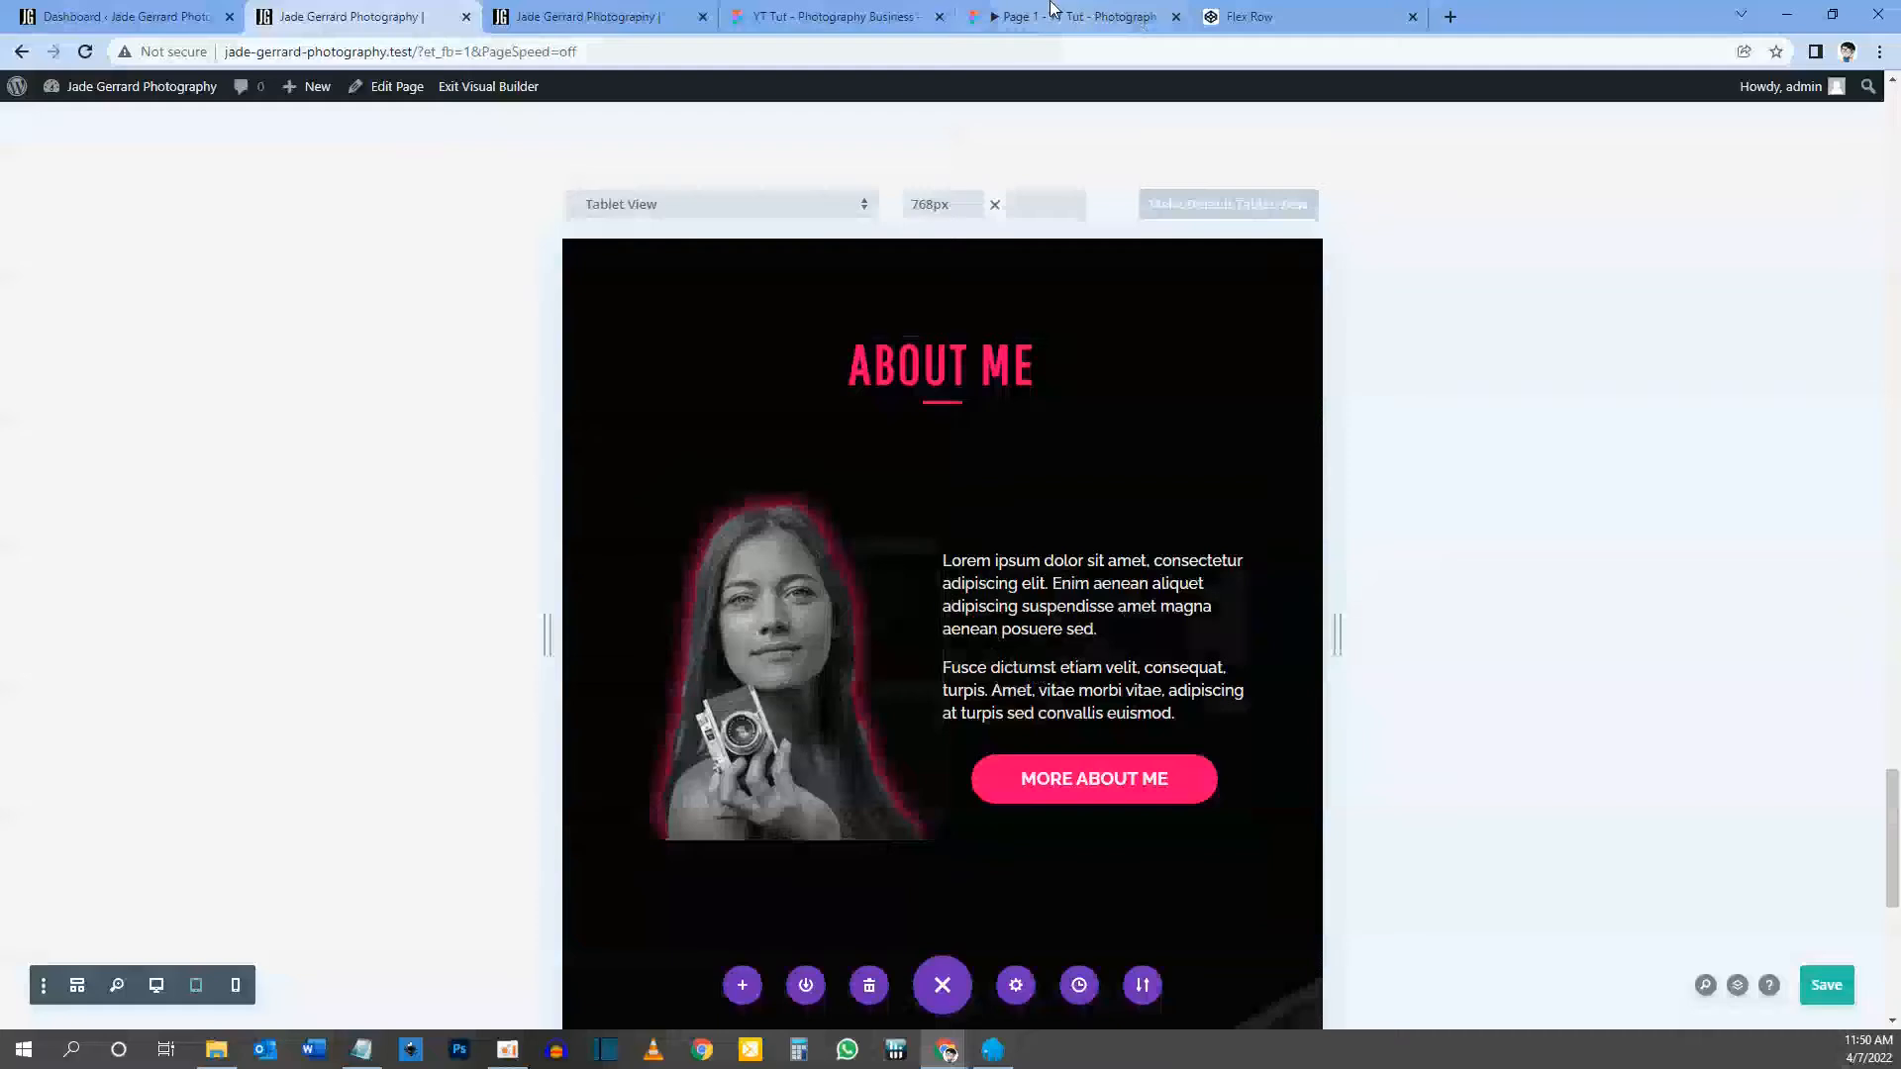
click(839, 17)
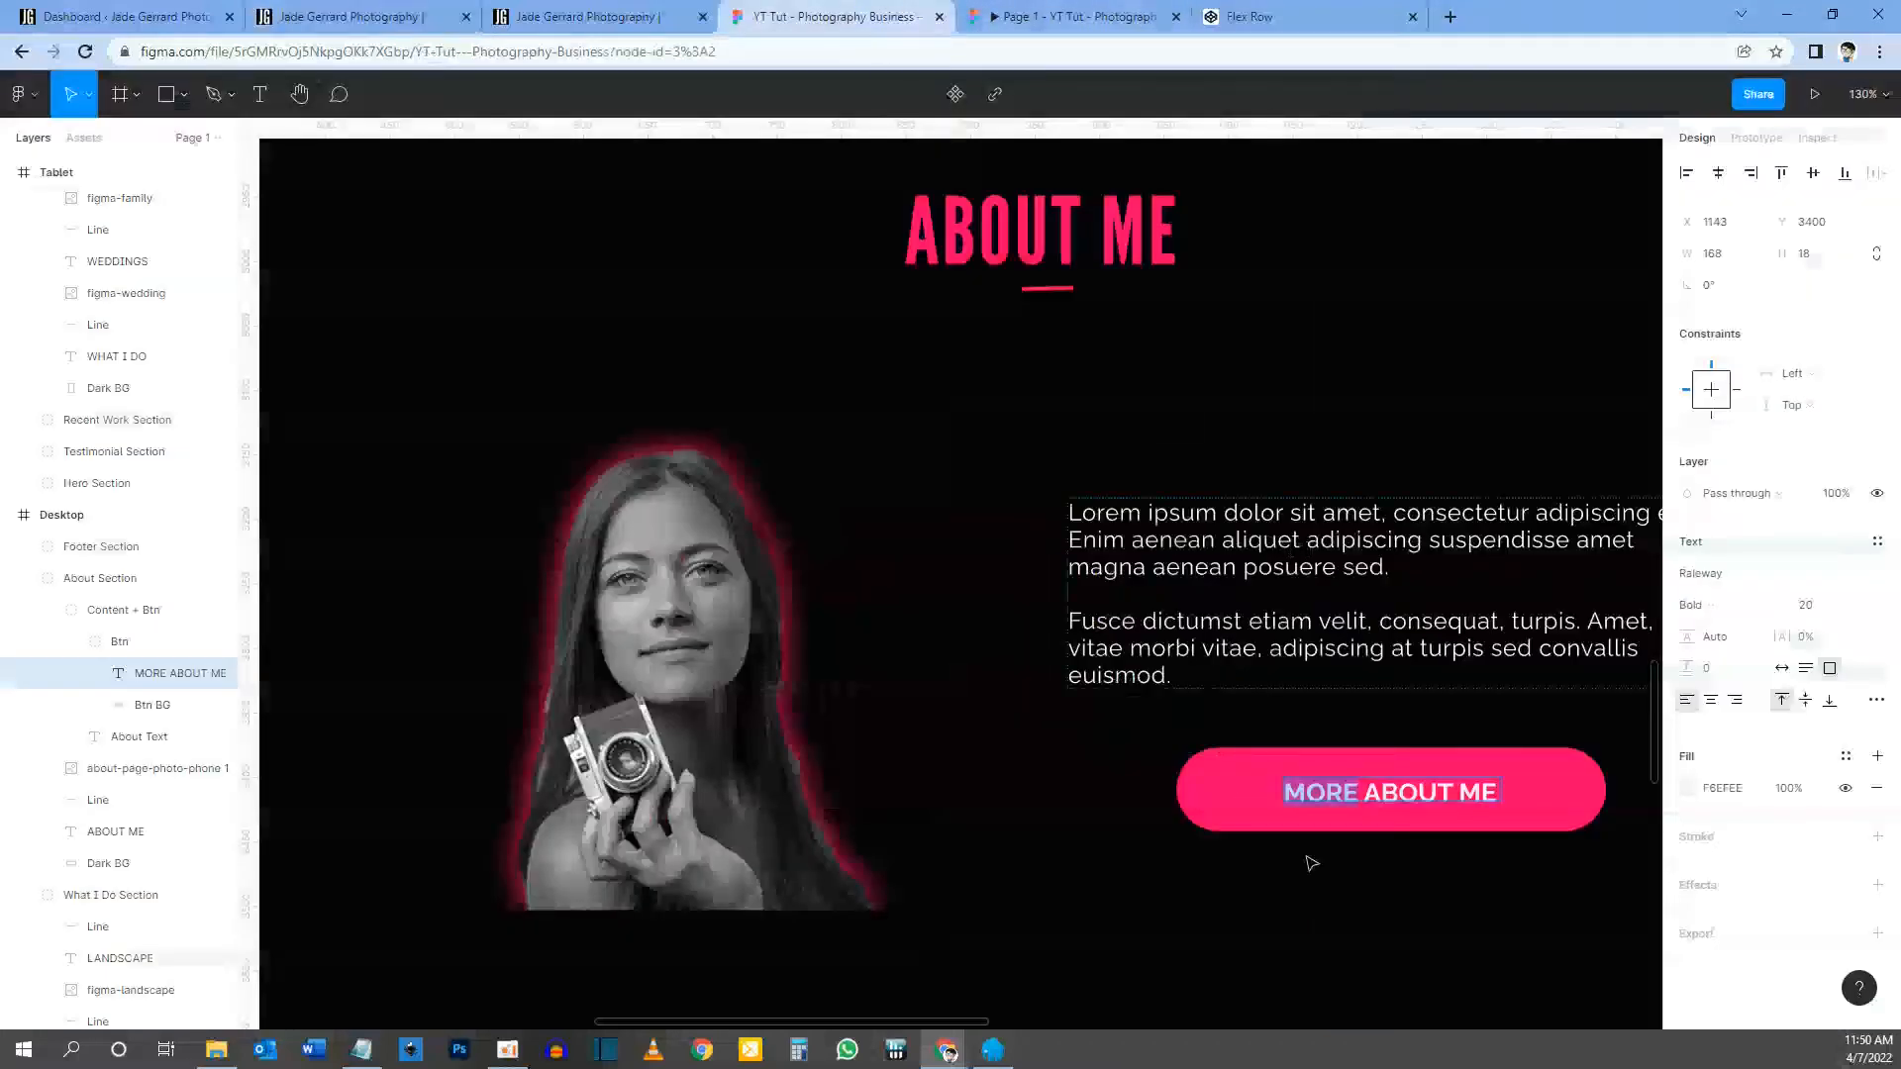
drag(1312, 864, 456, 635)
drag(1468, 784, 591, 567)
scroll(1417, 717, down, 2)
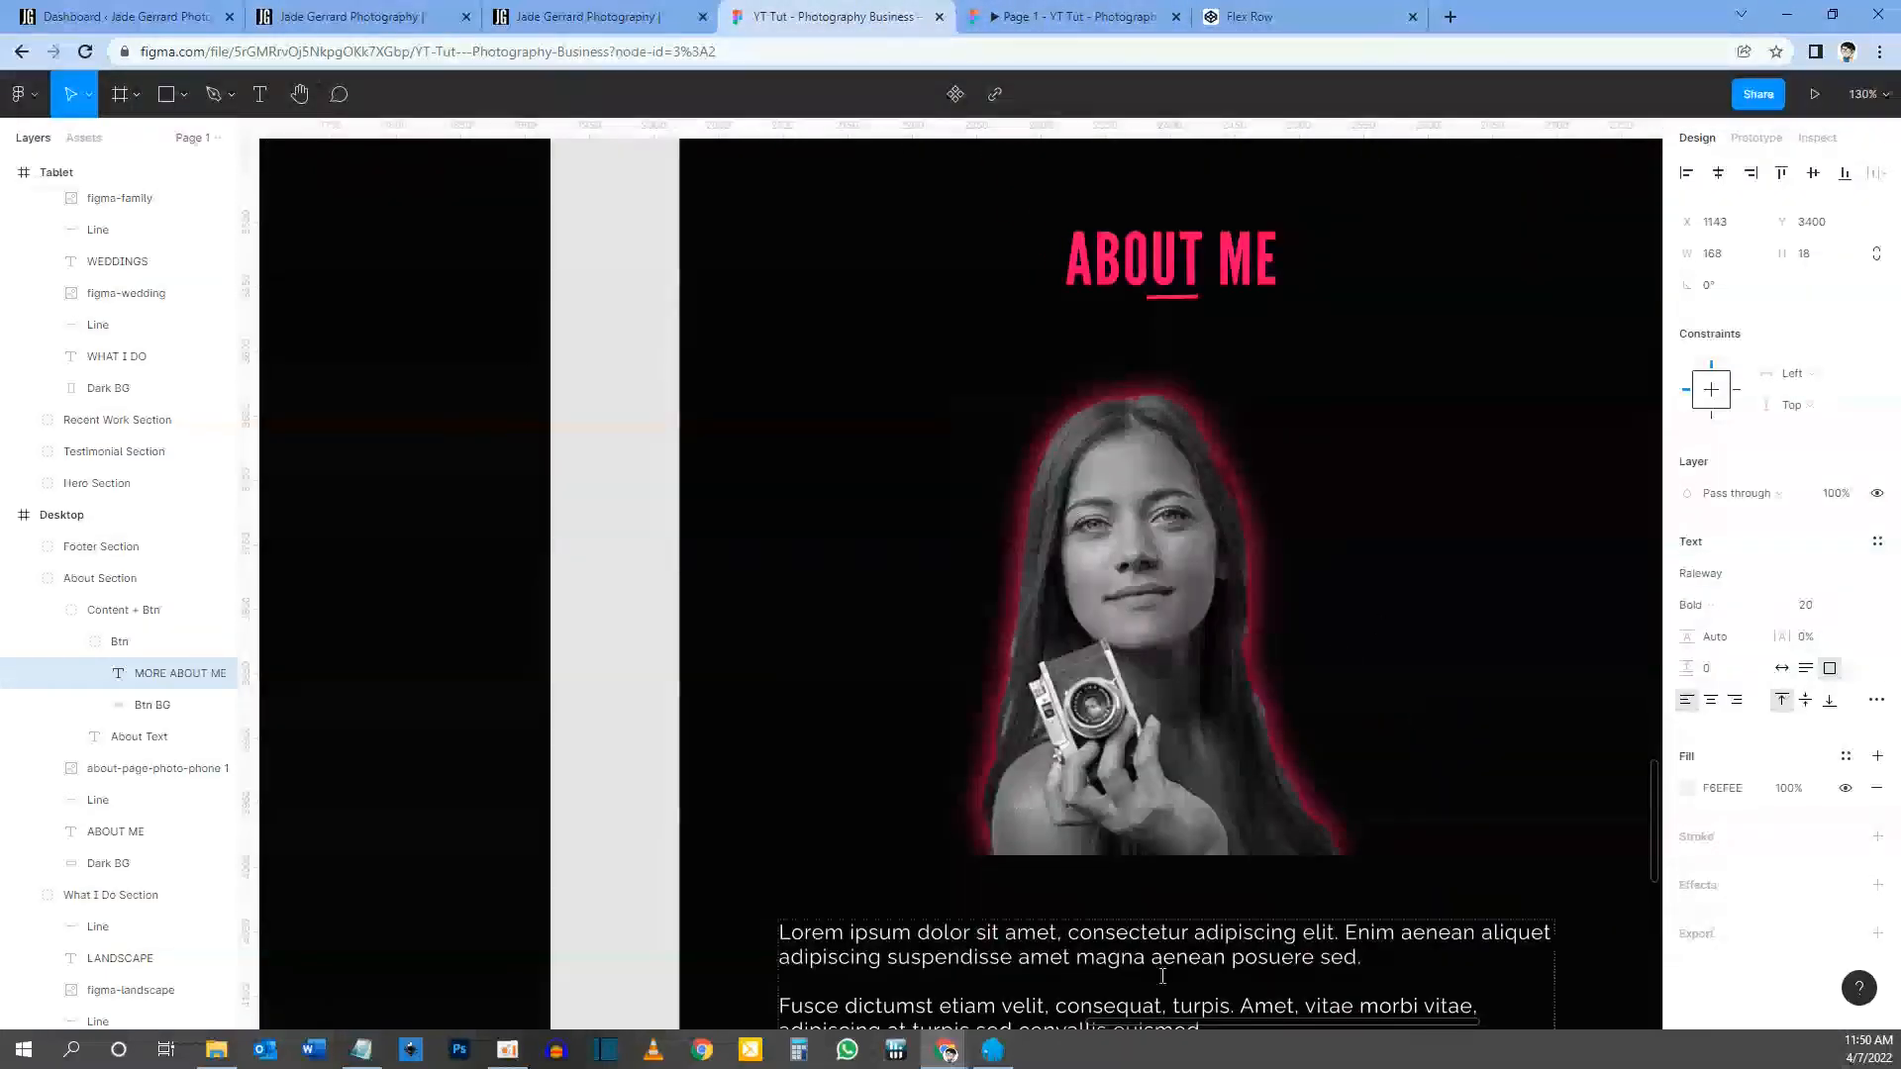
click(570, 10)
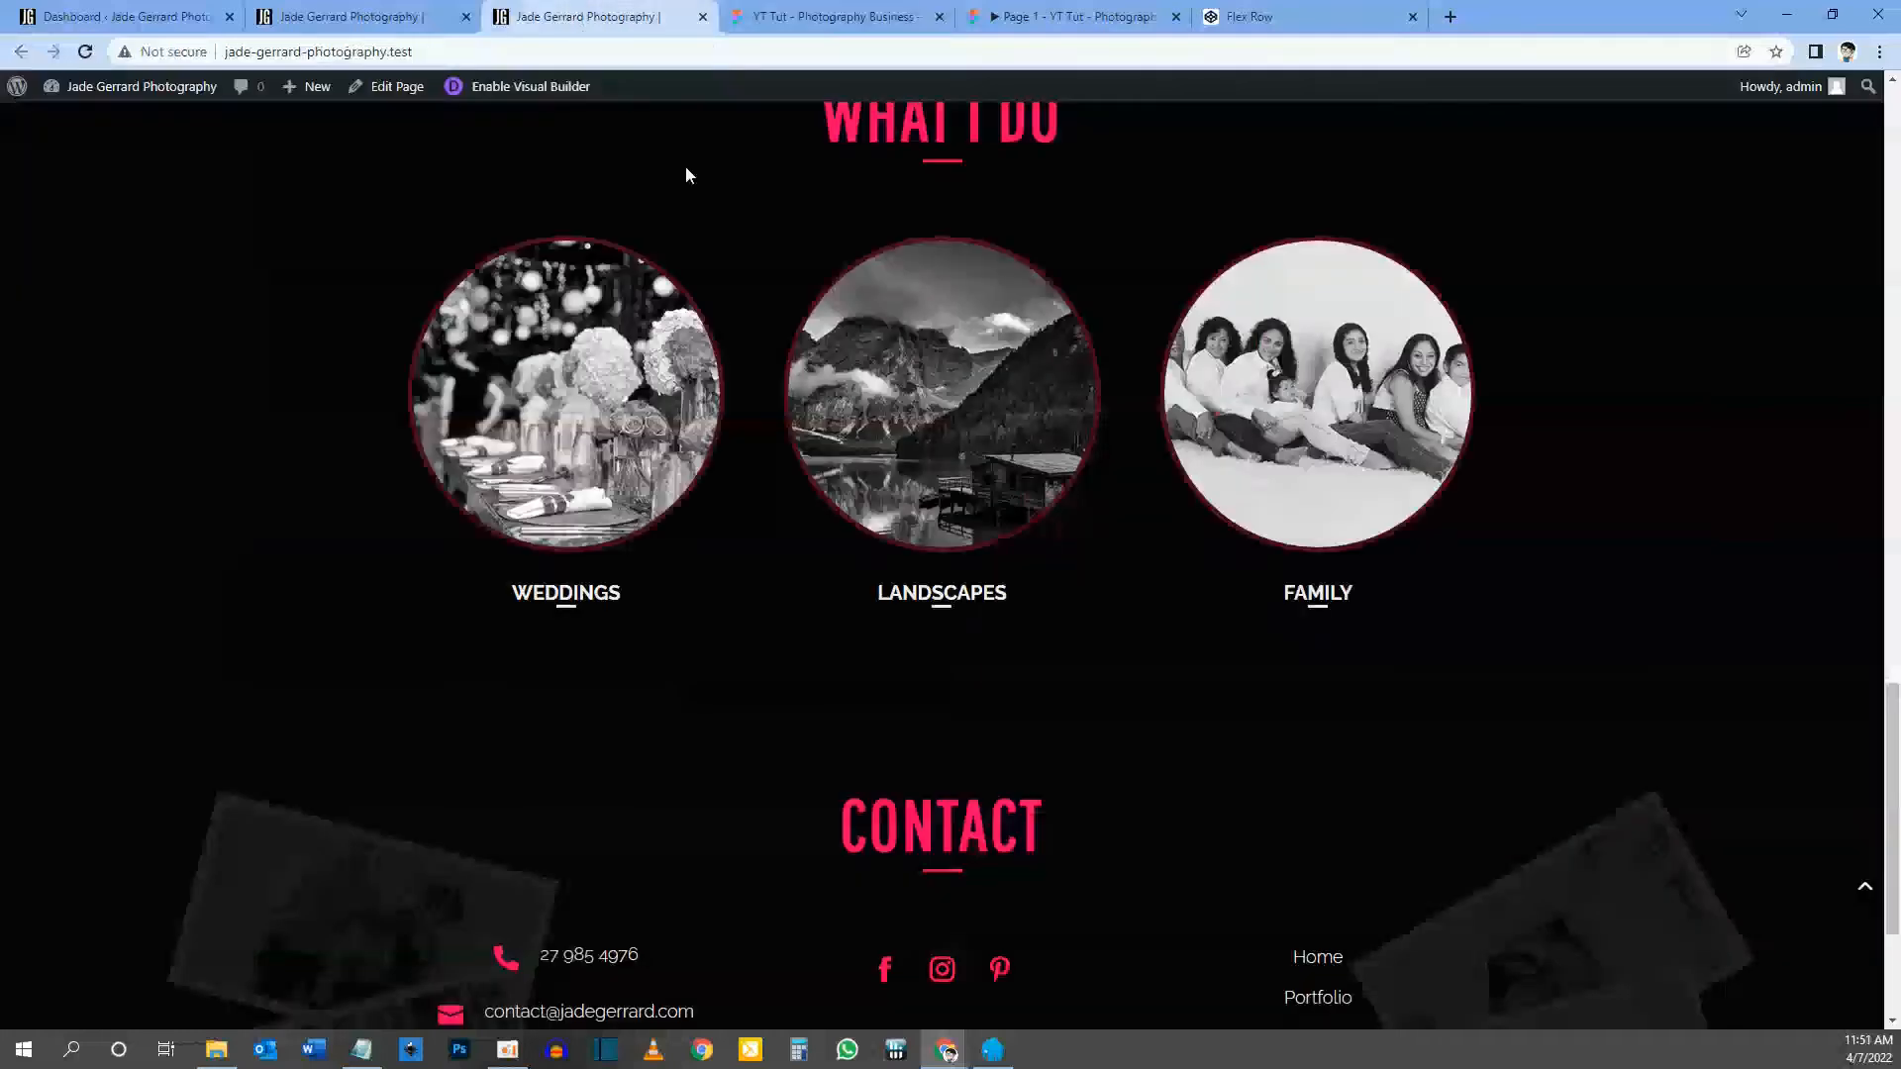
click(416, 15)
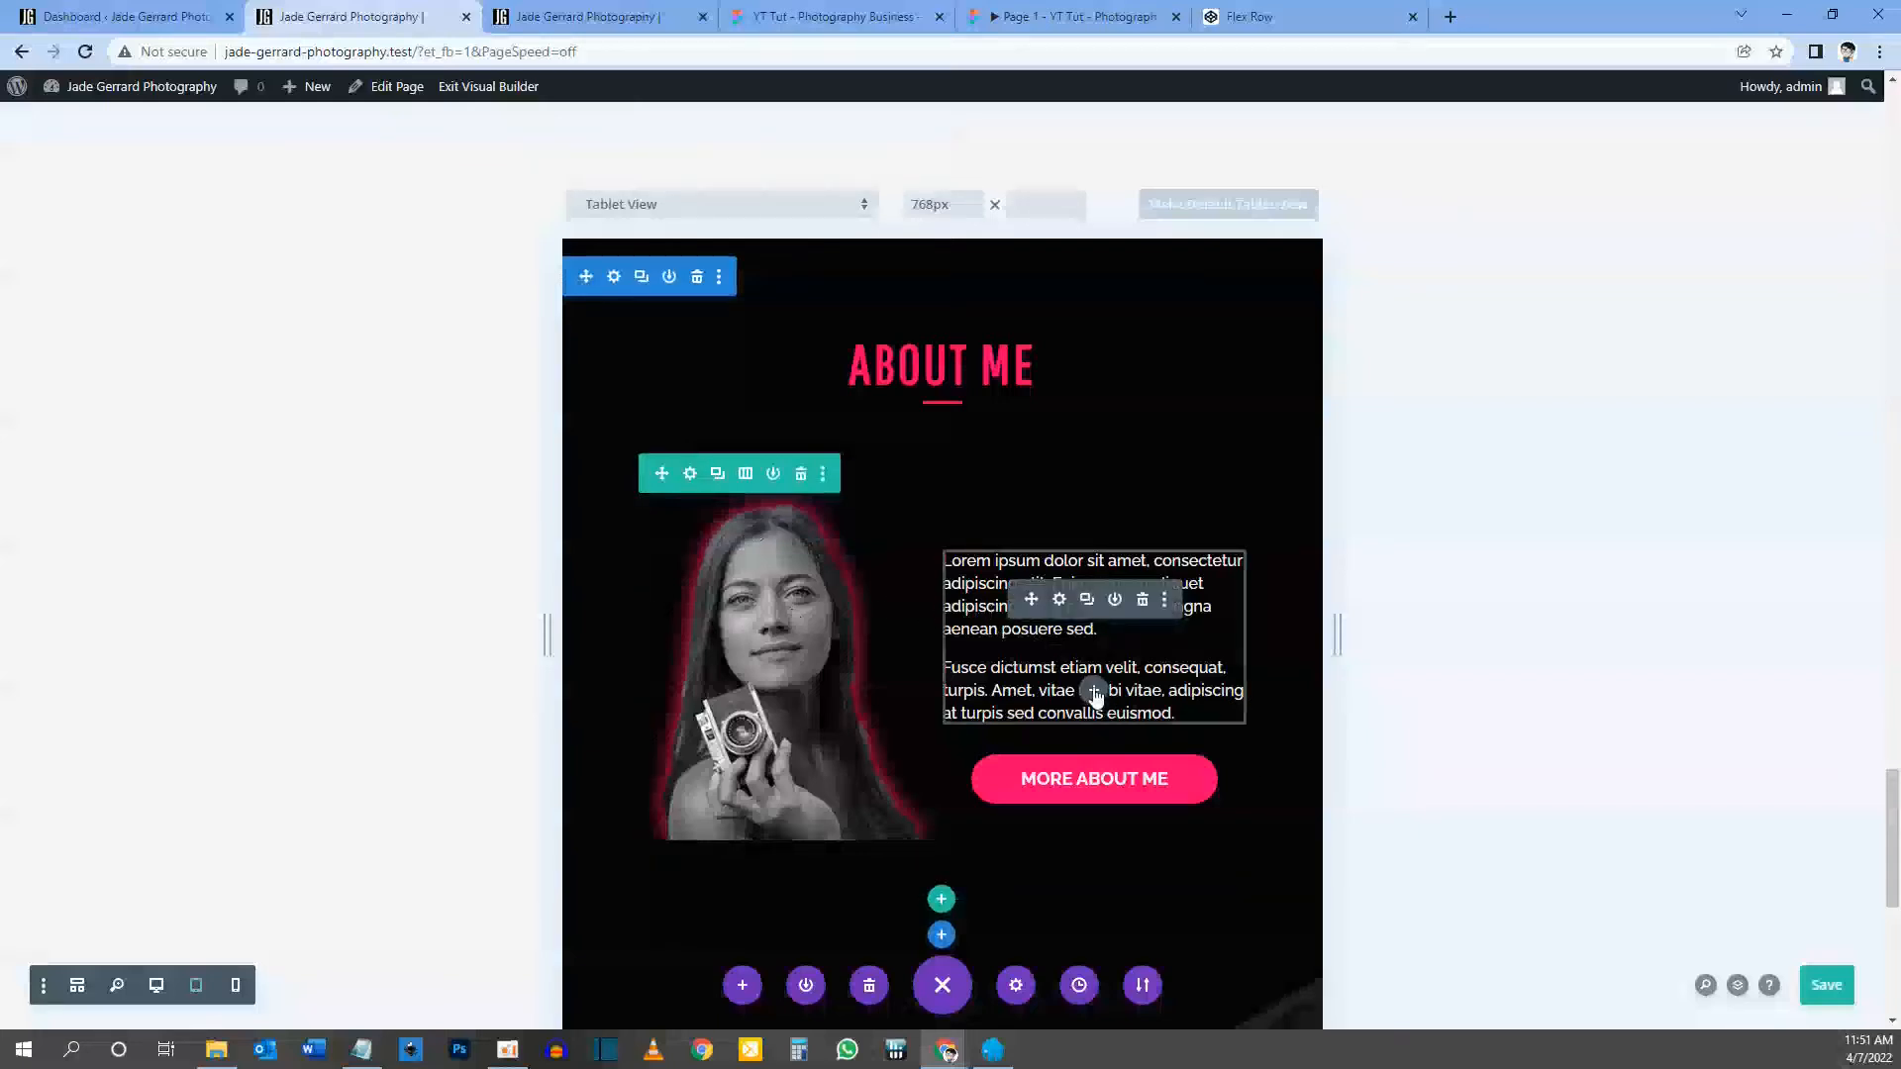
Step: Set the tablet-only main element CSS of the ABOUT ME photo-and-text row to display: block; and save the row settings
click(691, 475)
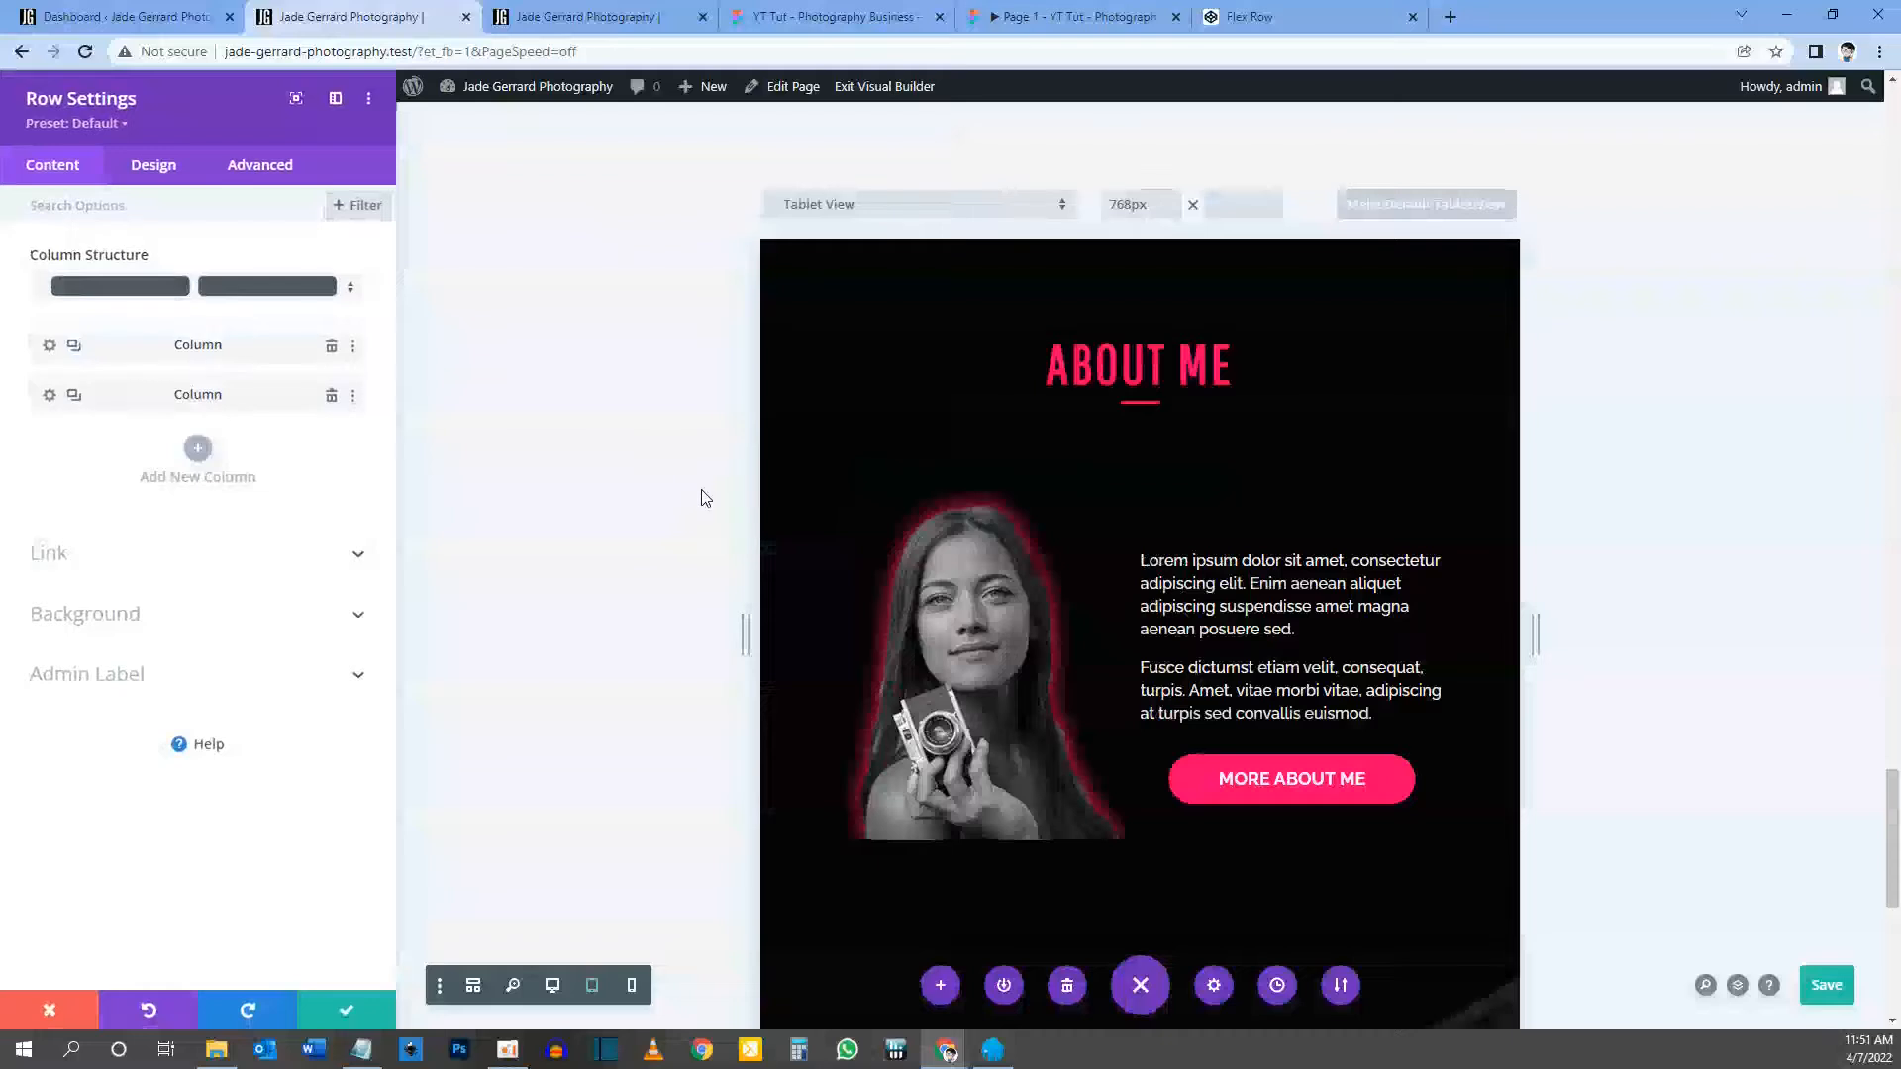
click(255, 173)
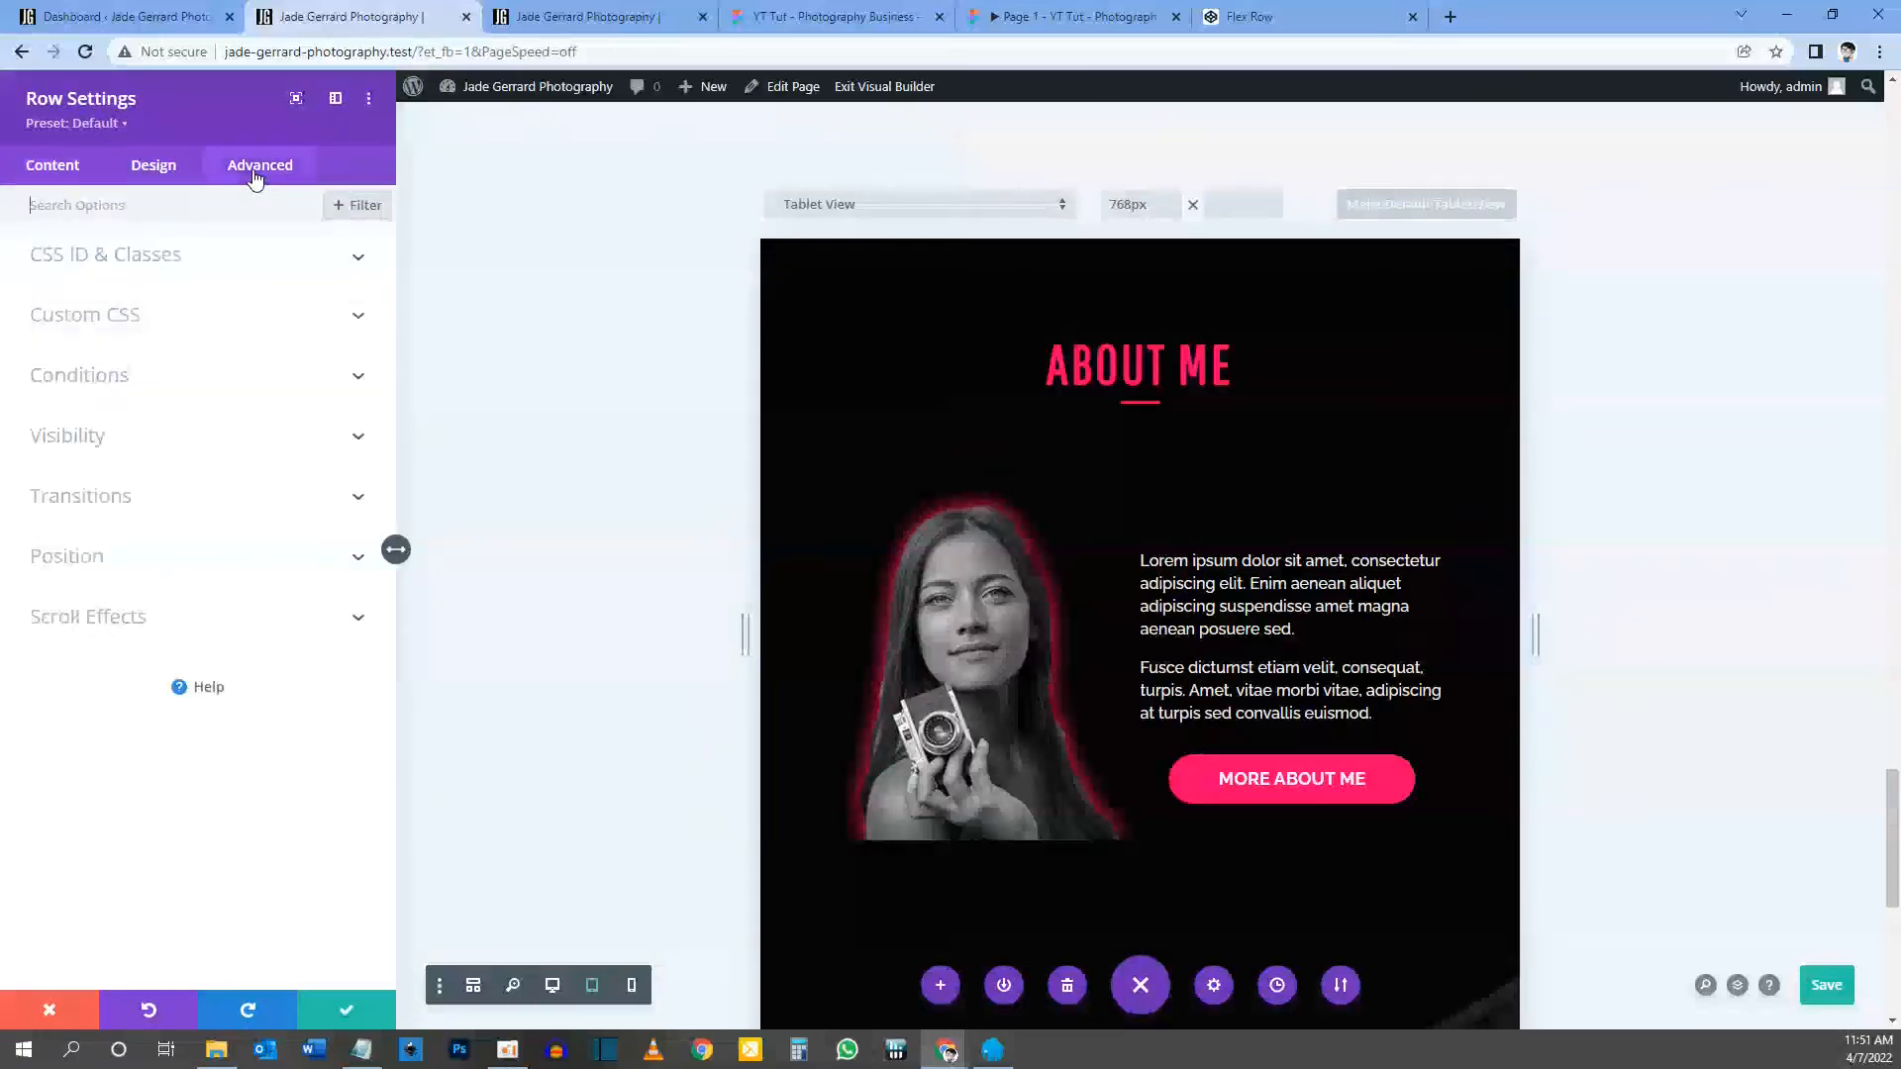
click(117, 321)
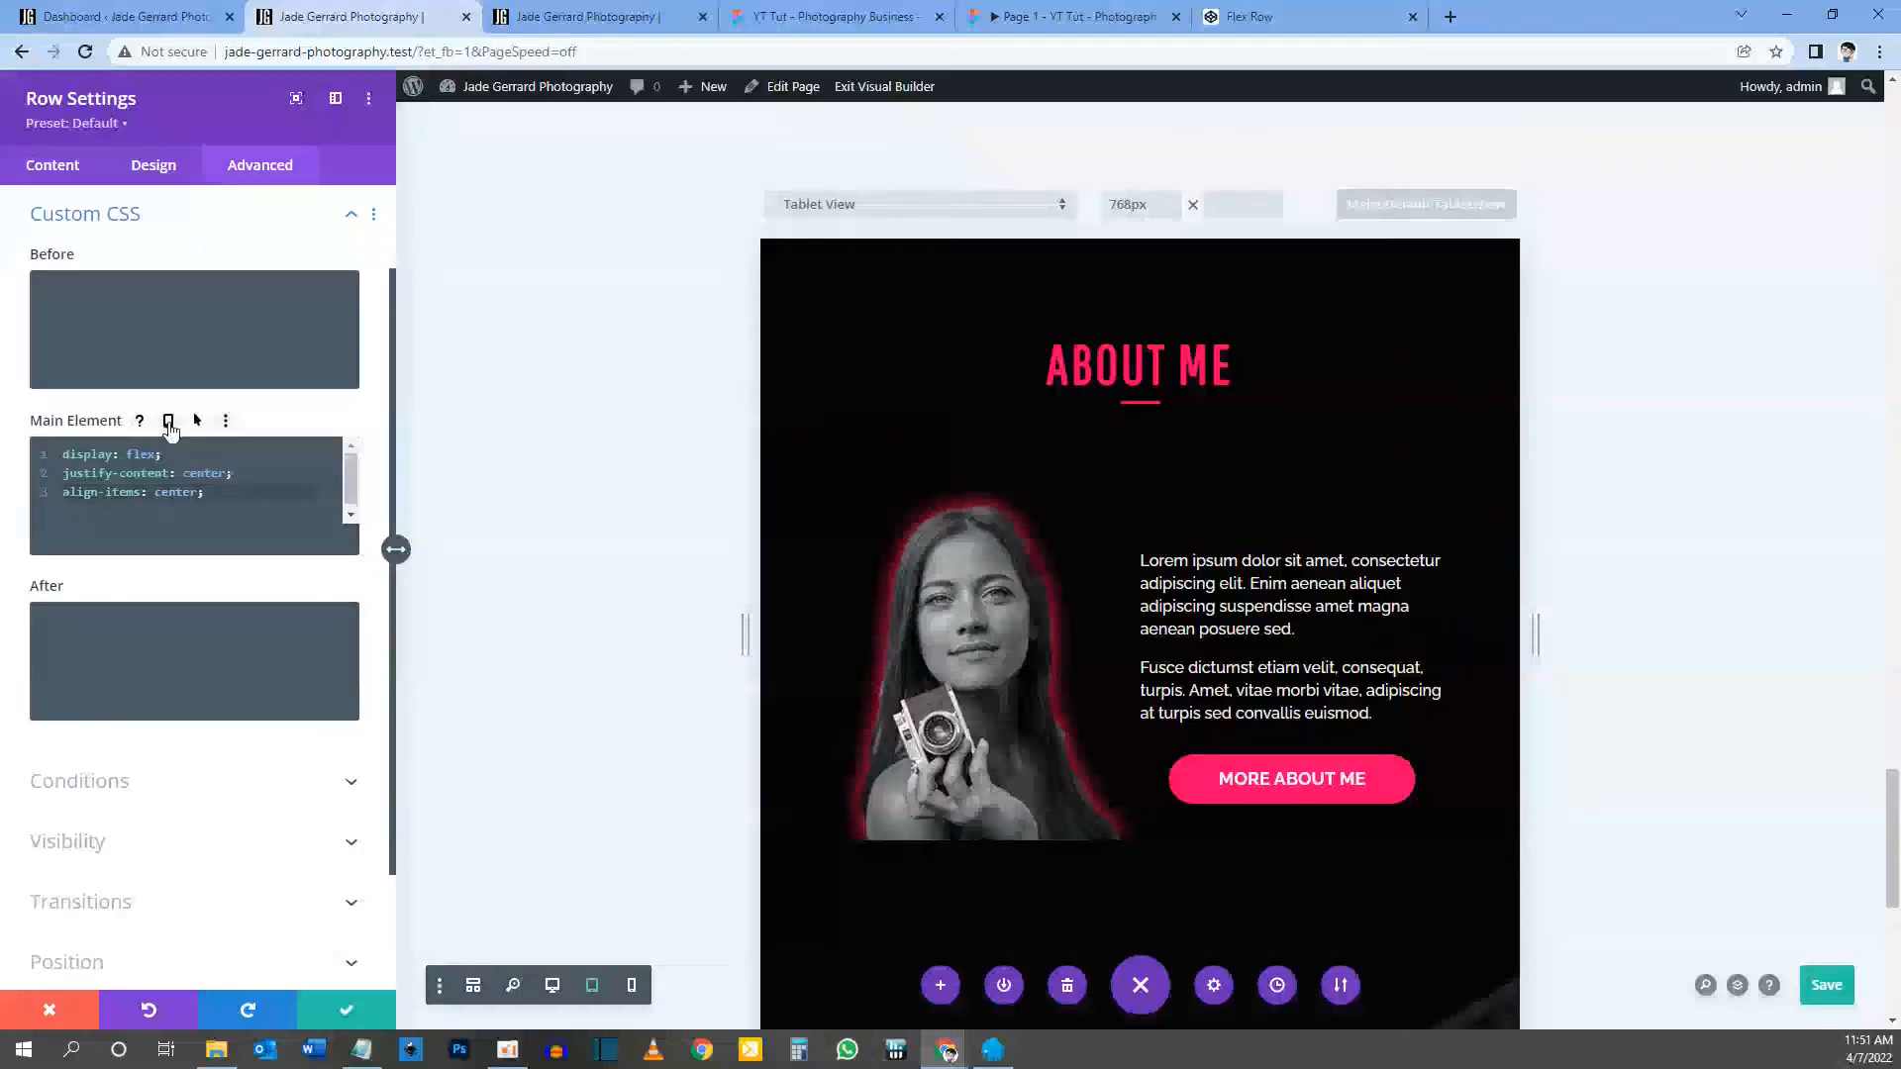
click(168, 422)
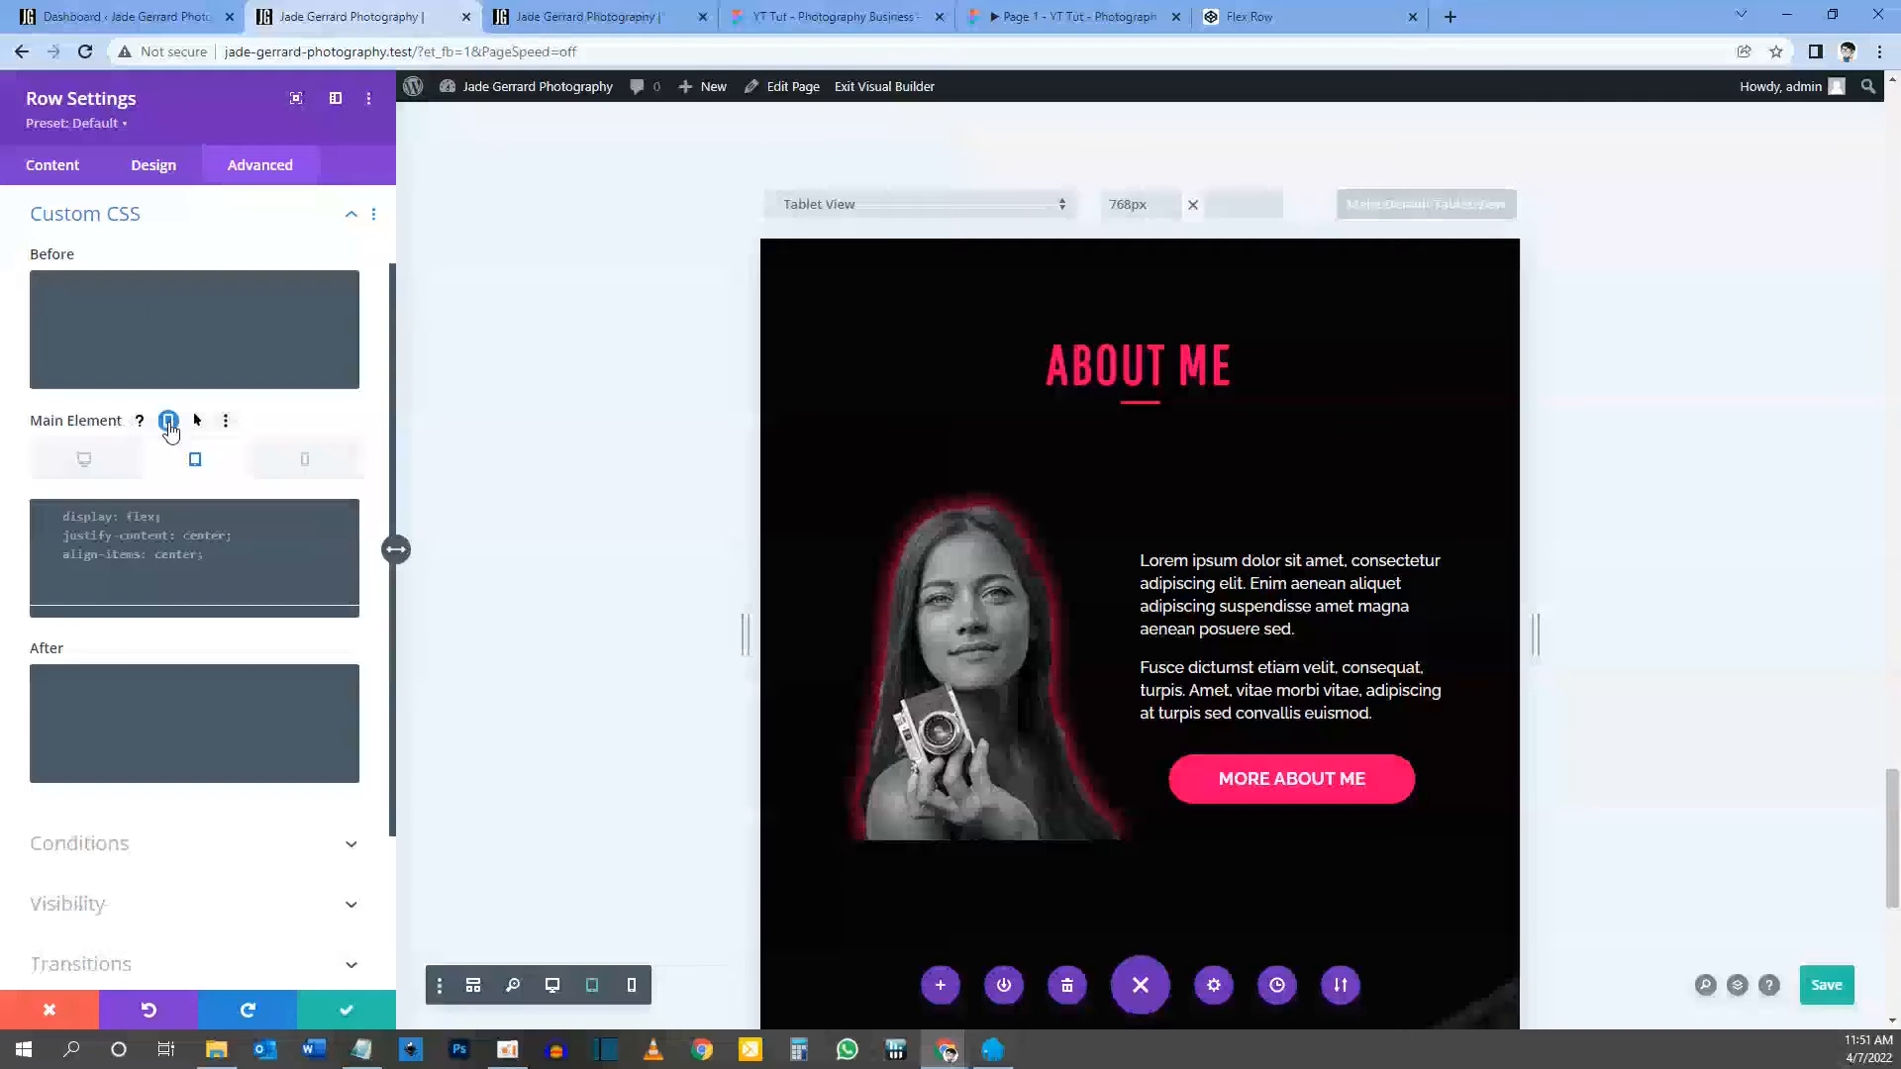
click(153, 514)
text(display)
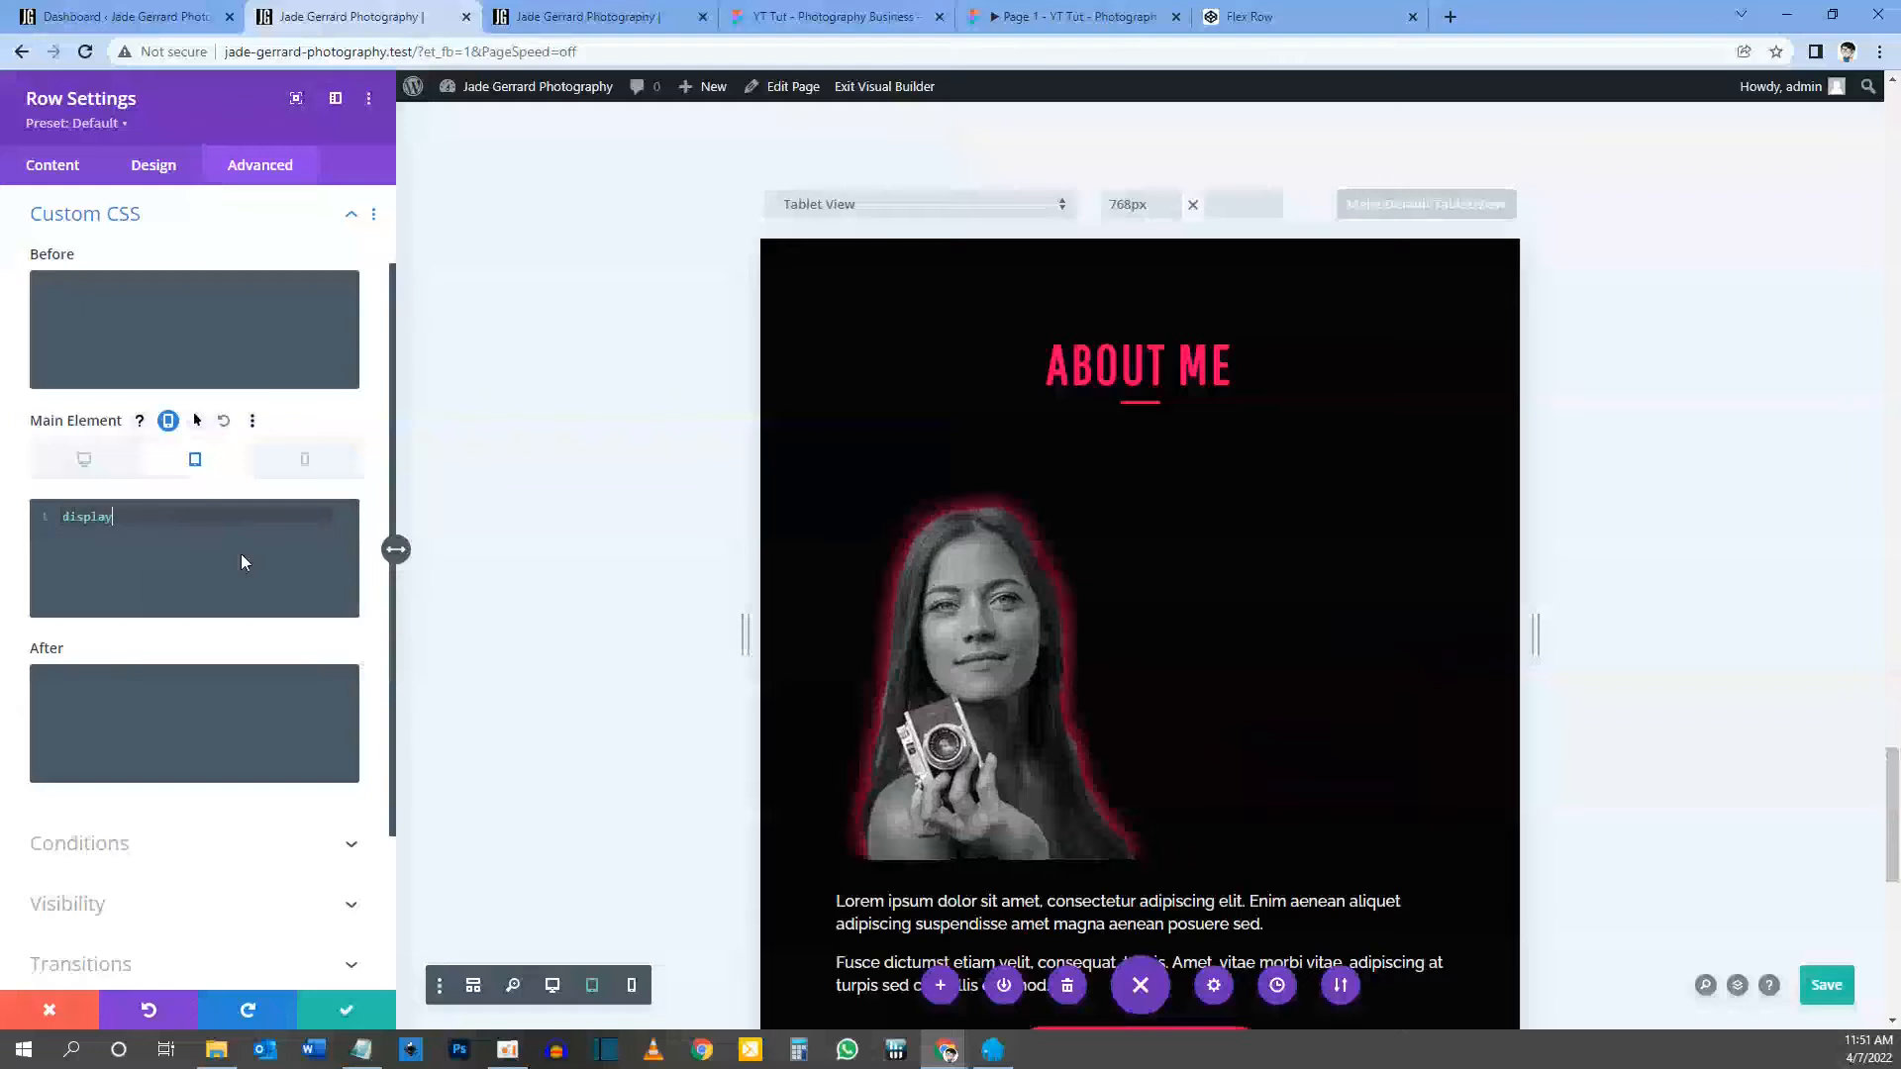
text(: block;)
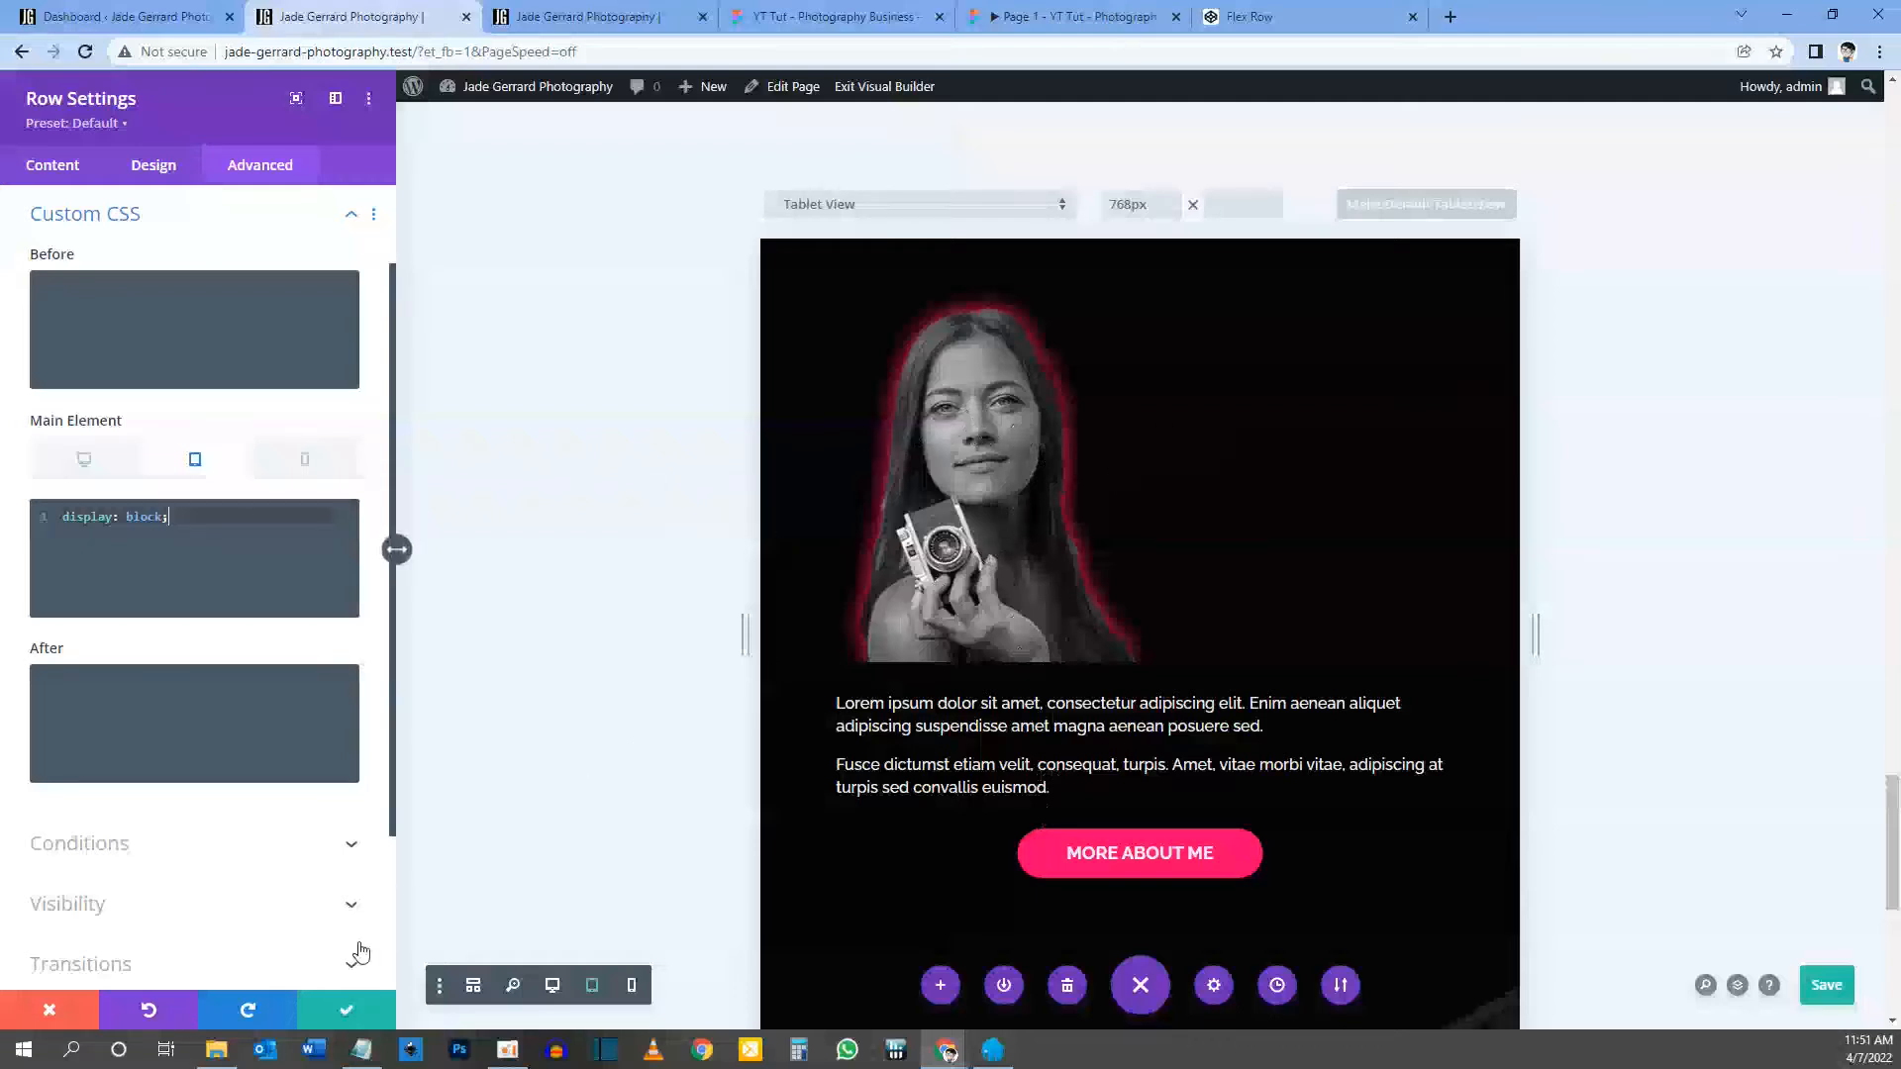
click(343, 1010)
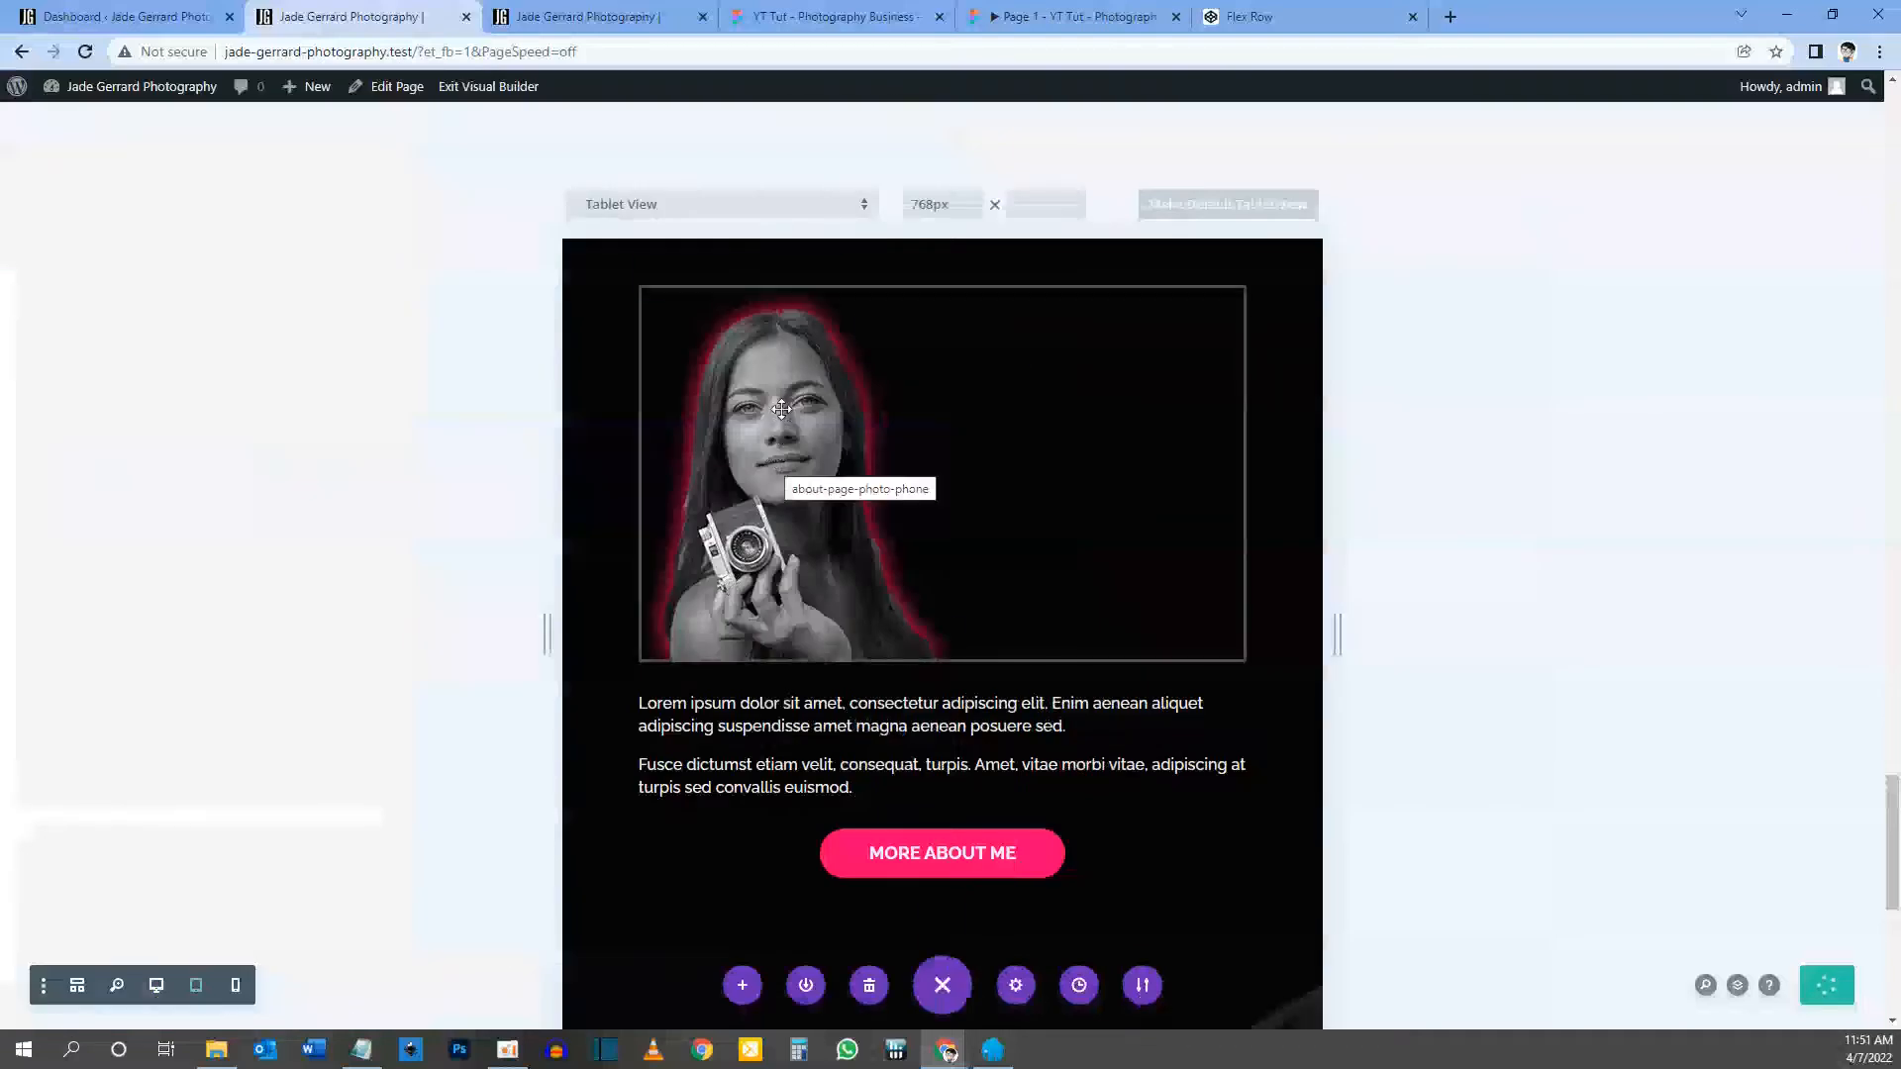
Step: Center the ABOUT ME photo's image alignment for tablet and save the image settings
mouse_move(782, 410)
click(902, 334)
click(155, 165)
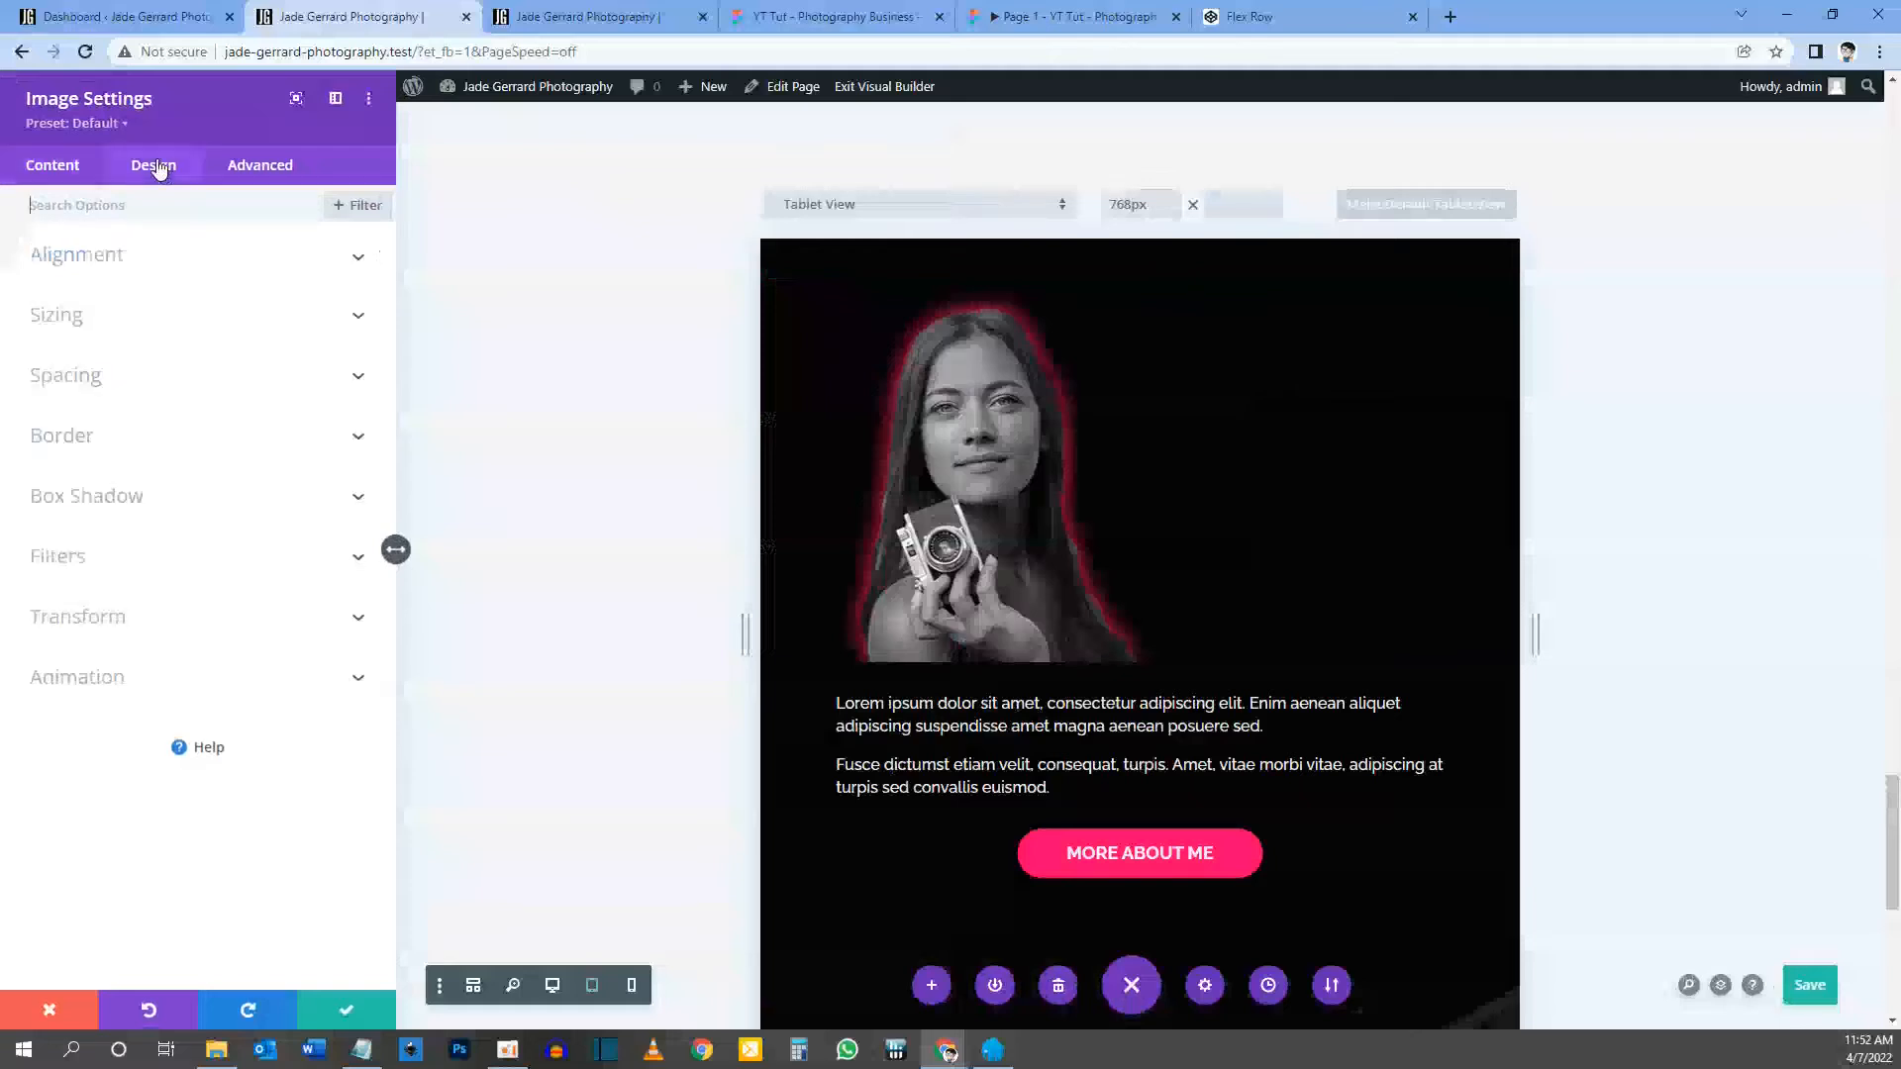
click(115, 260)
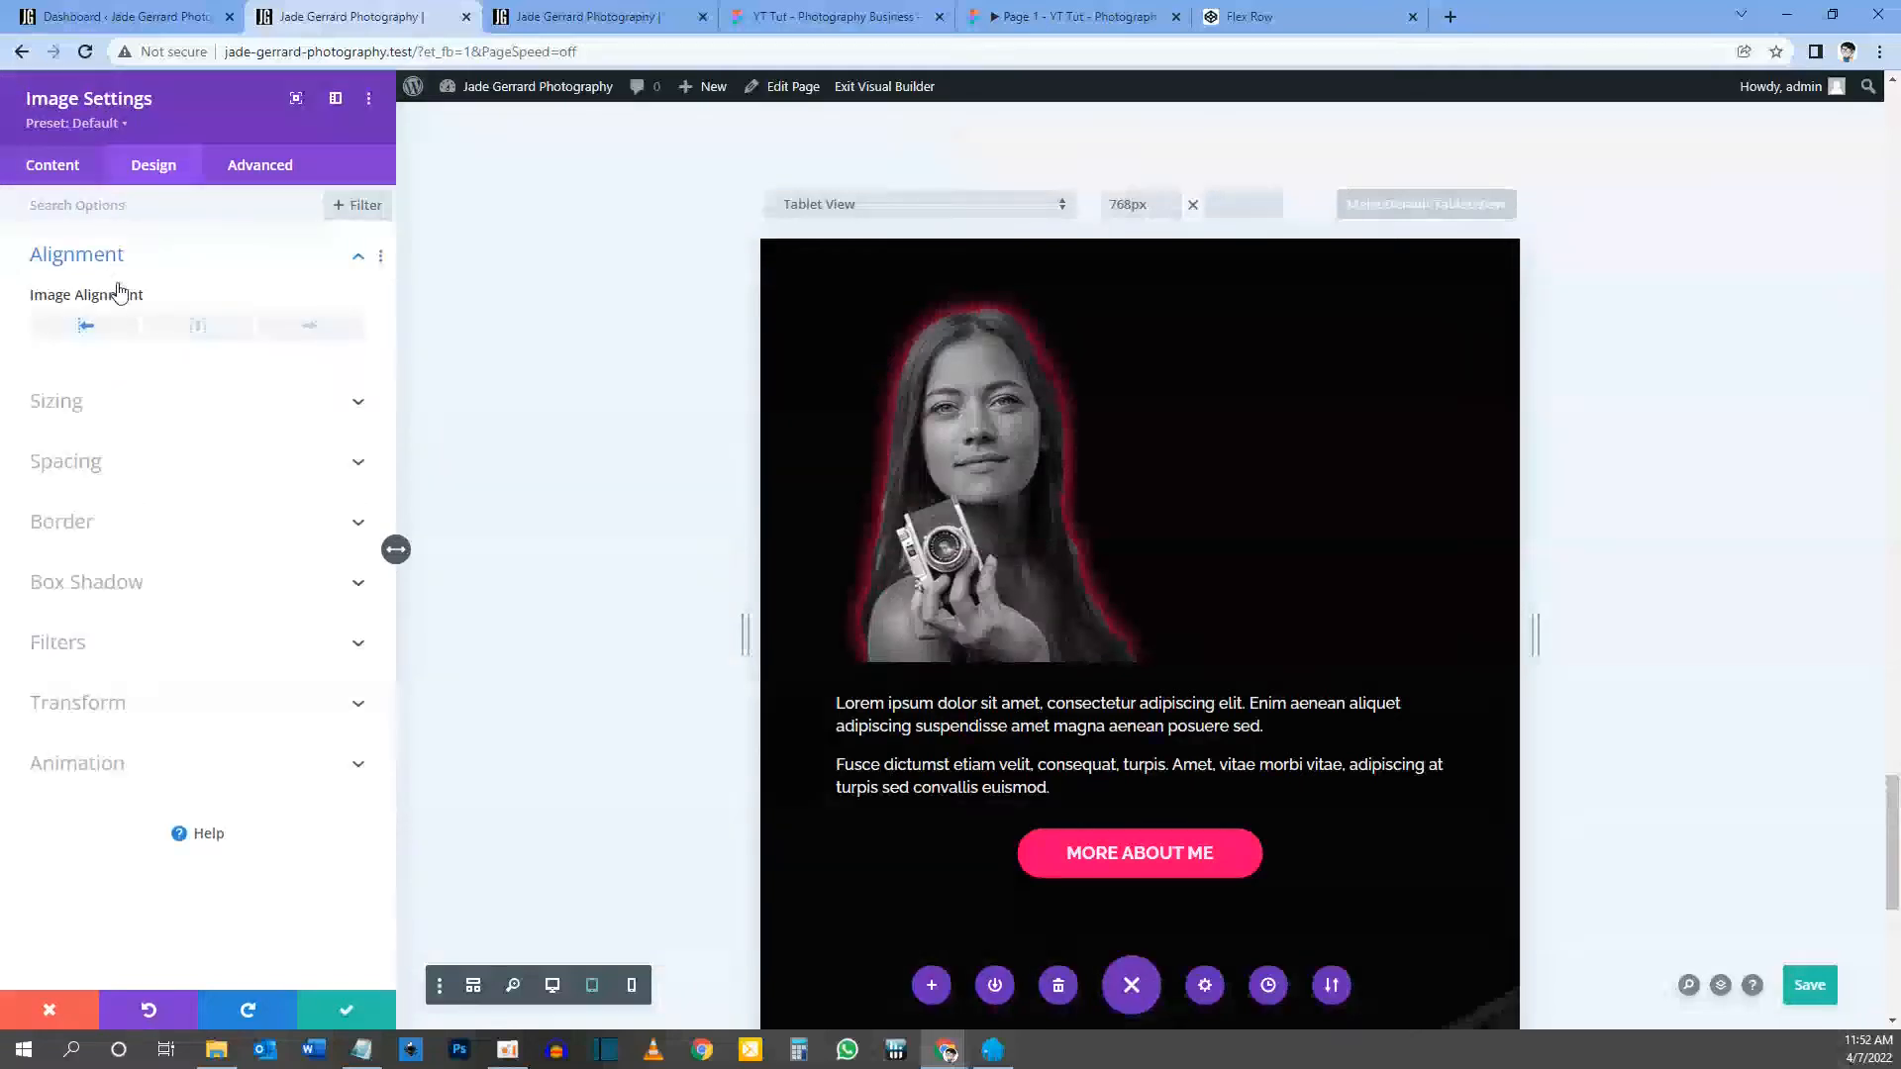
mouse_move(87, 297)
click(192, 304)
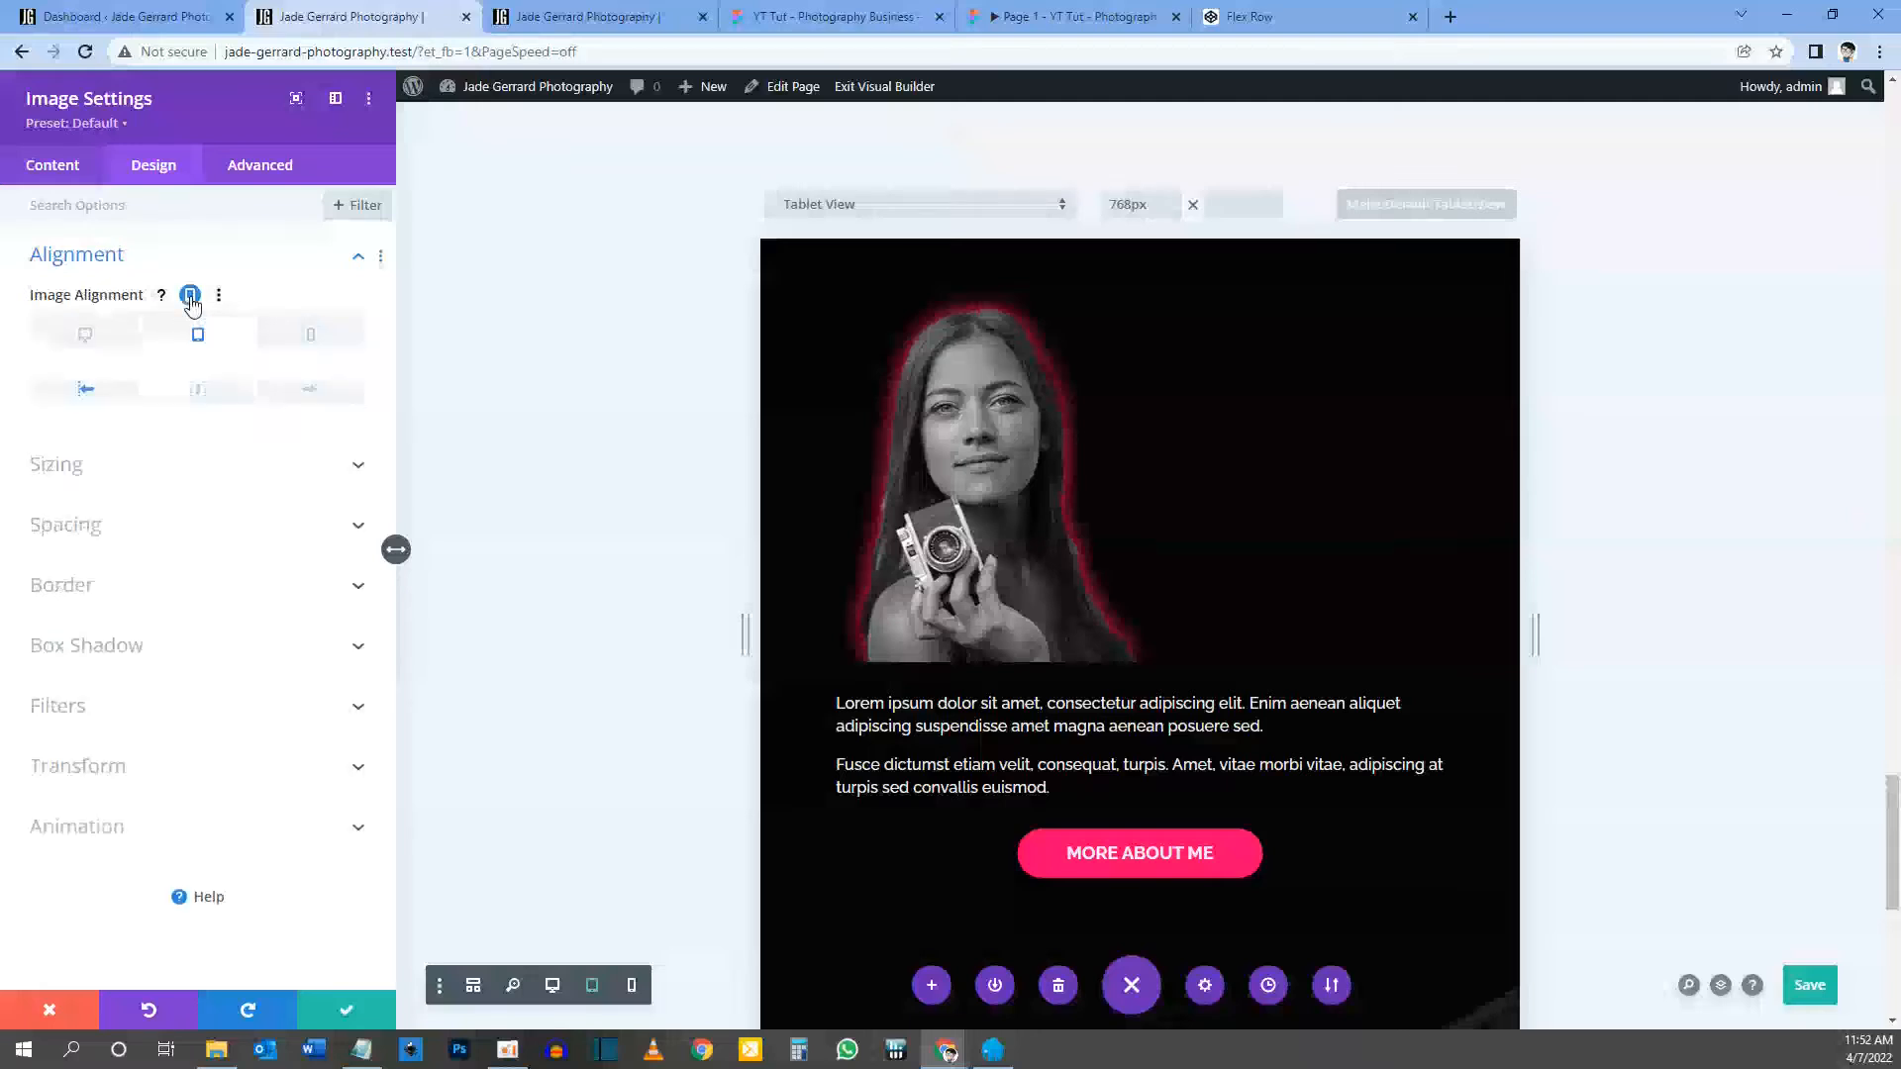
click(199, 389)
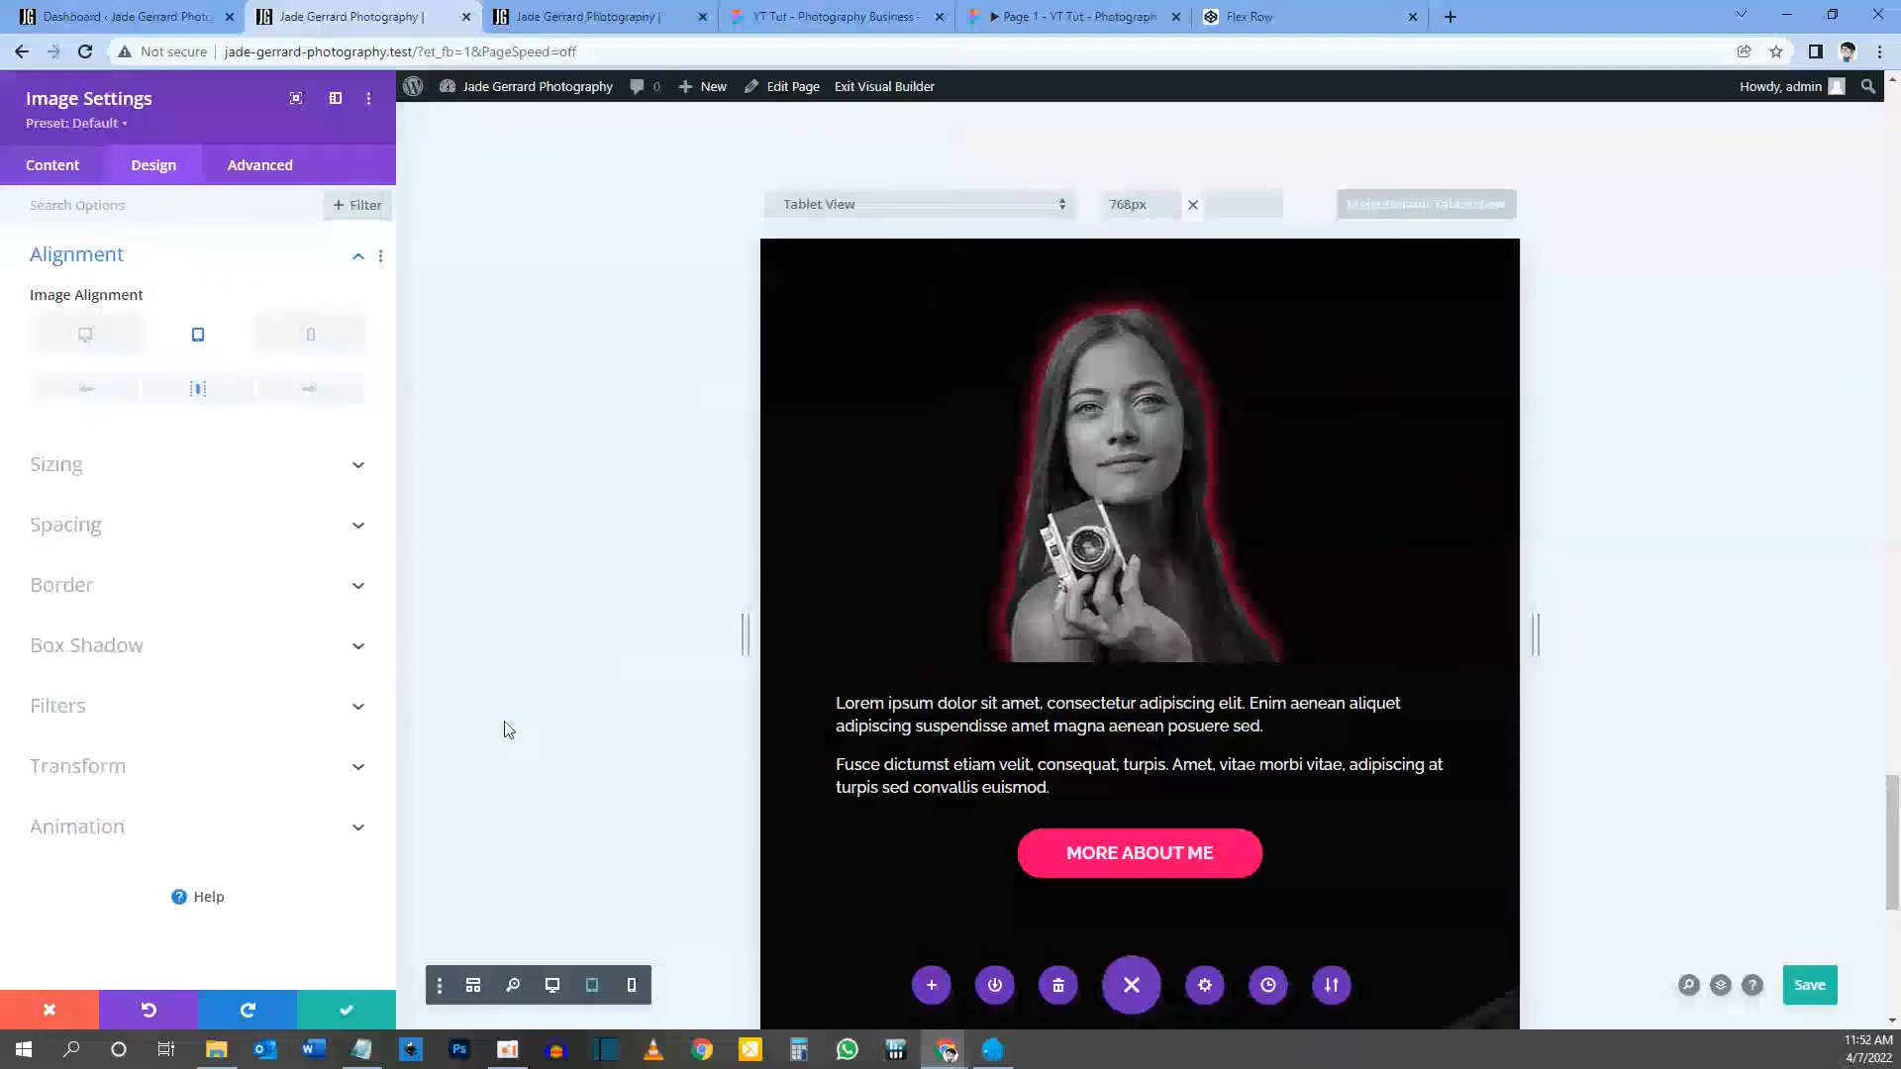
click(357, 1015)
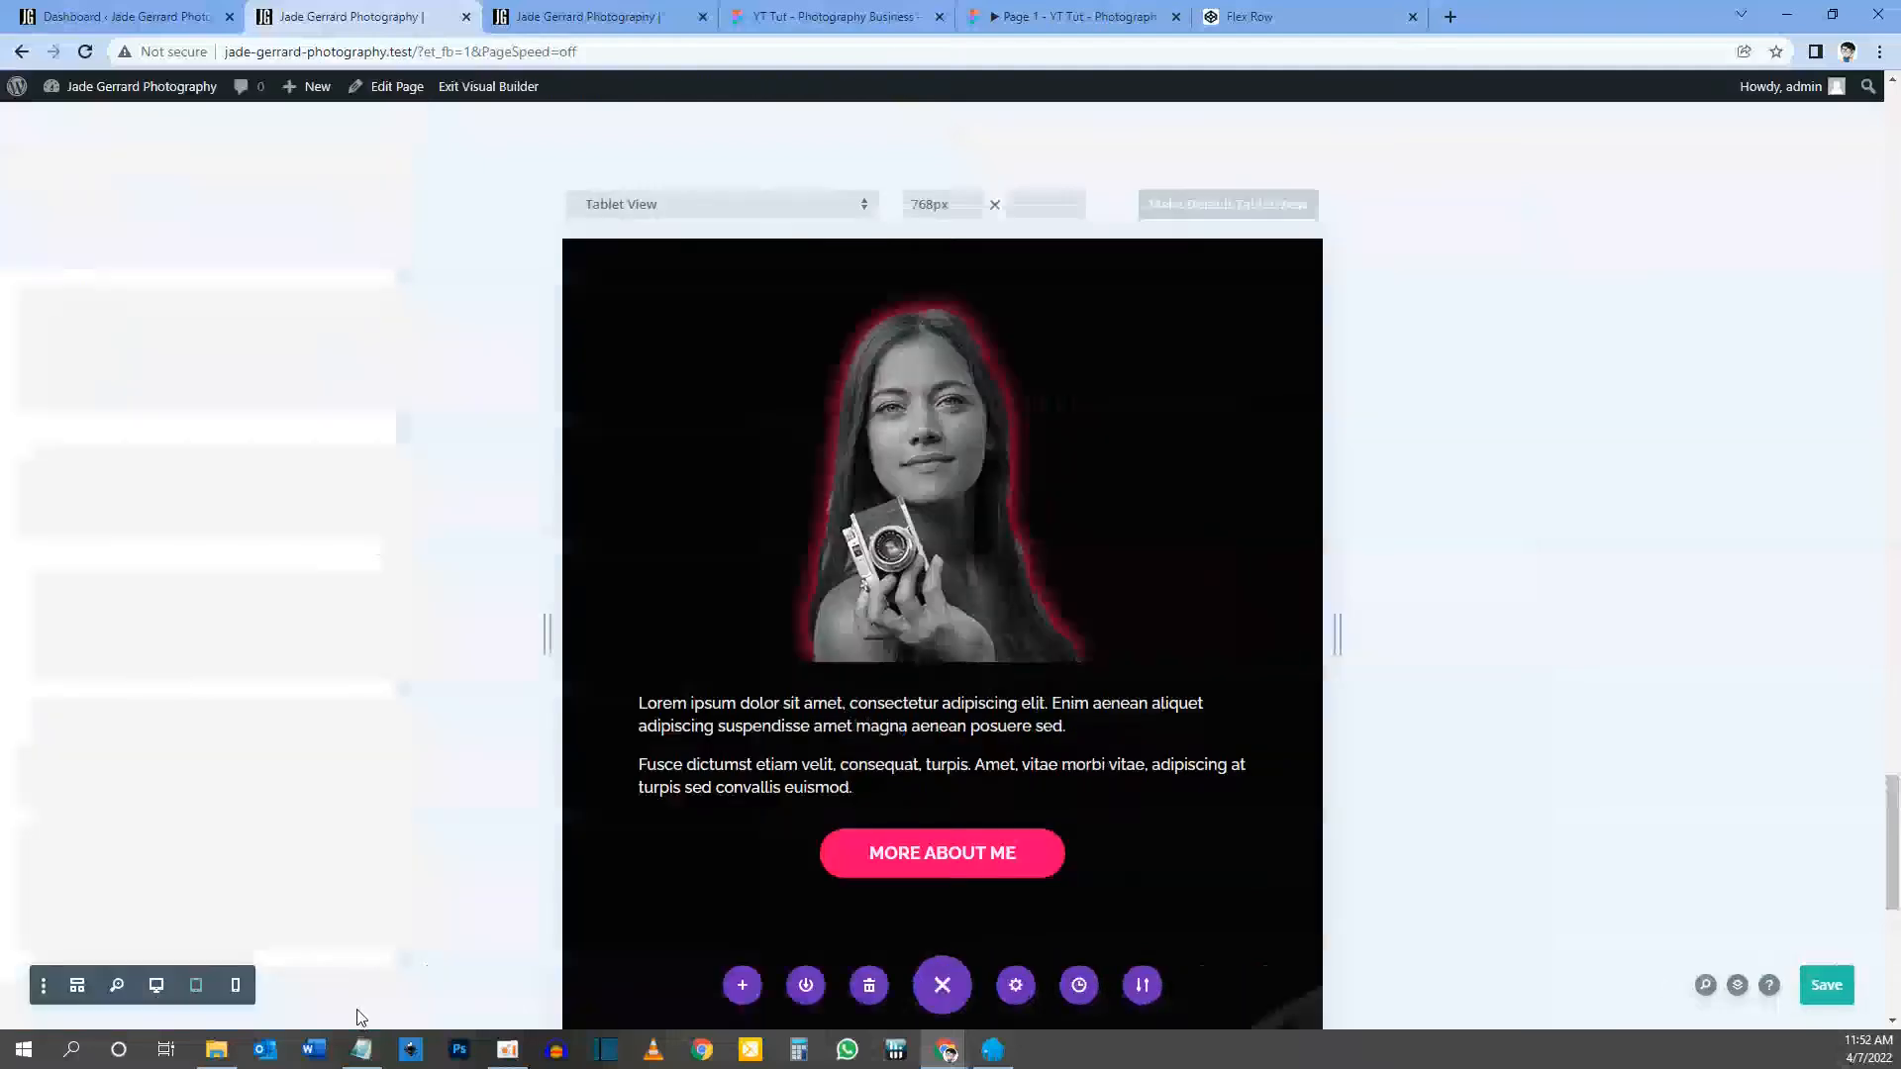
Step: Check the ABOUT ME section in phone and desktop views, then save the page
click(238, 986)
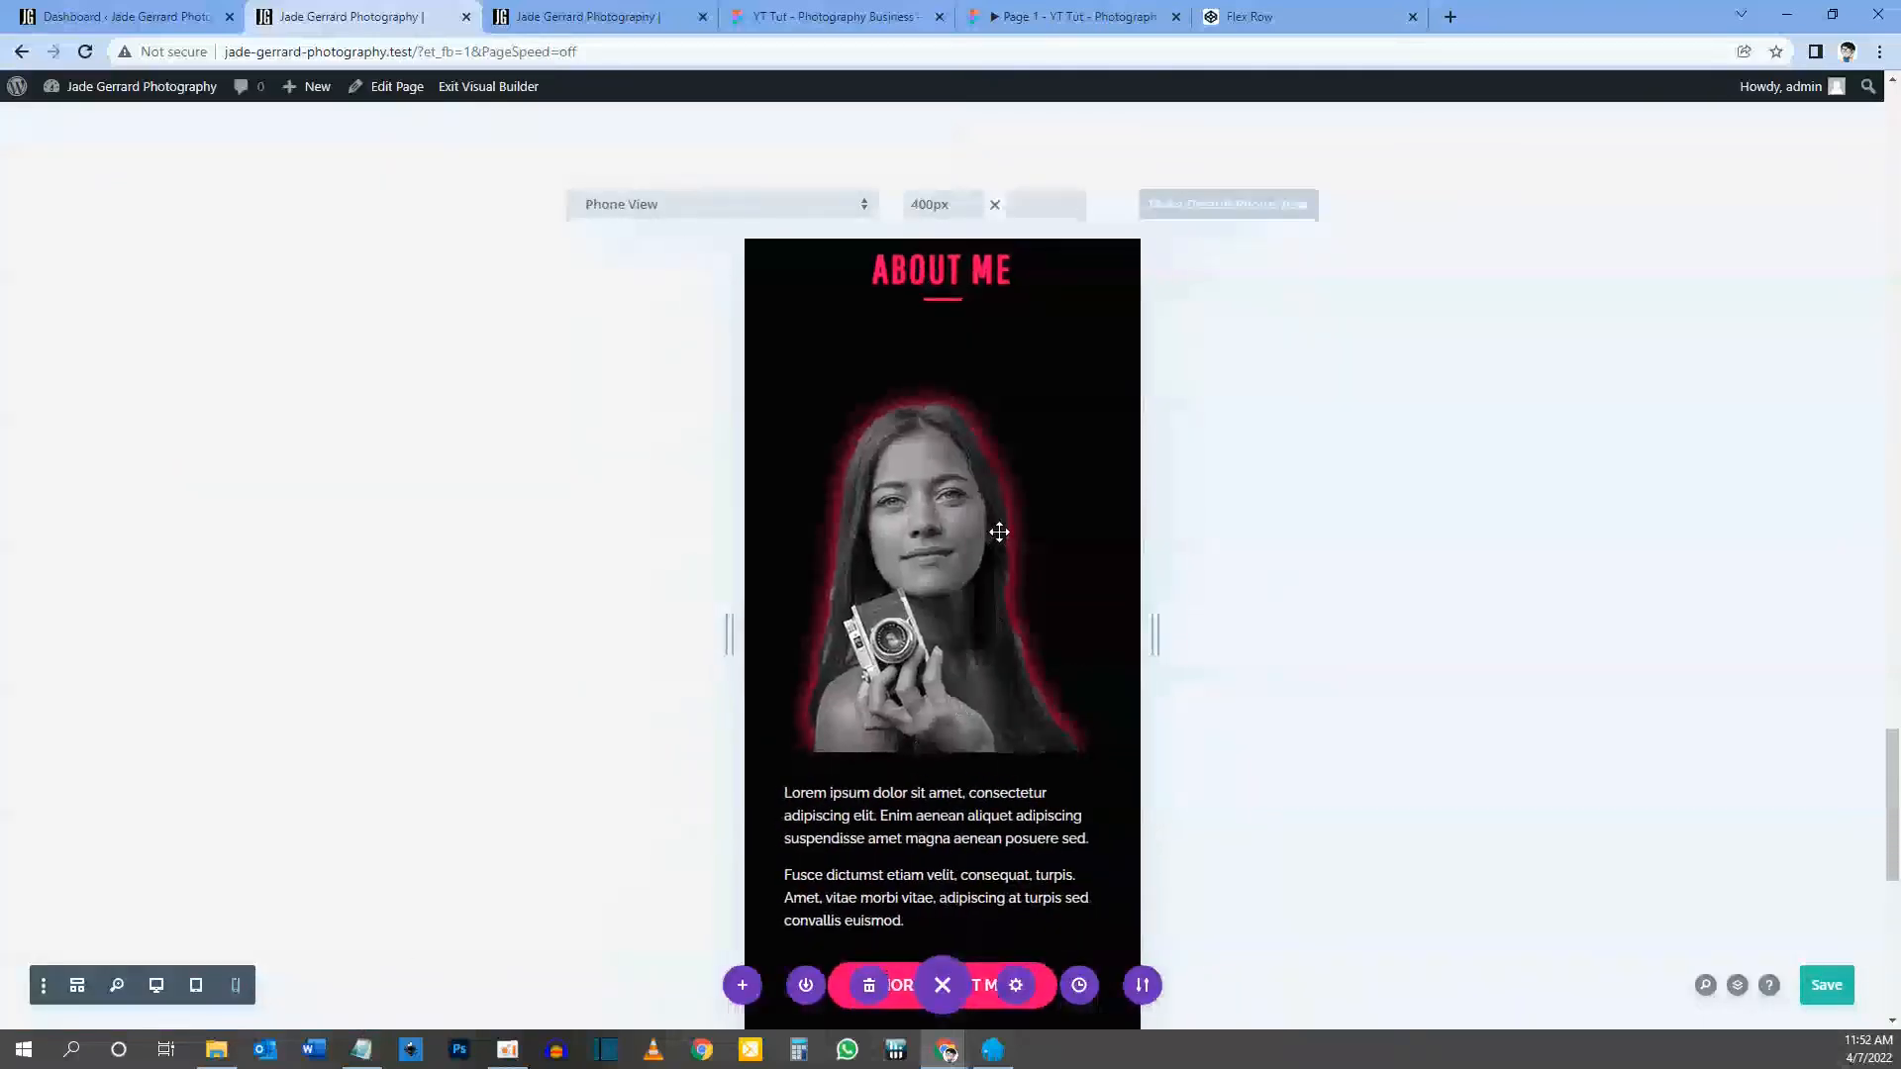
scroll(991, 476, down, 3)
scroll(990, 476, up, 2)
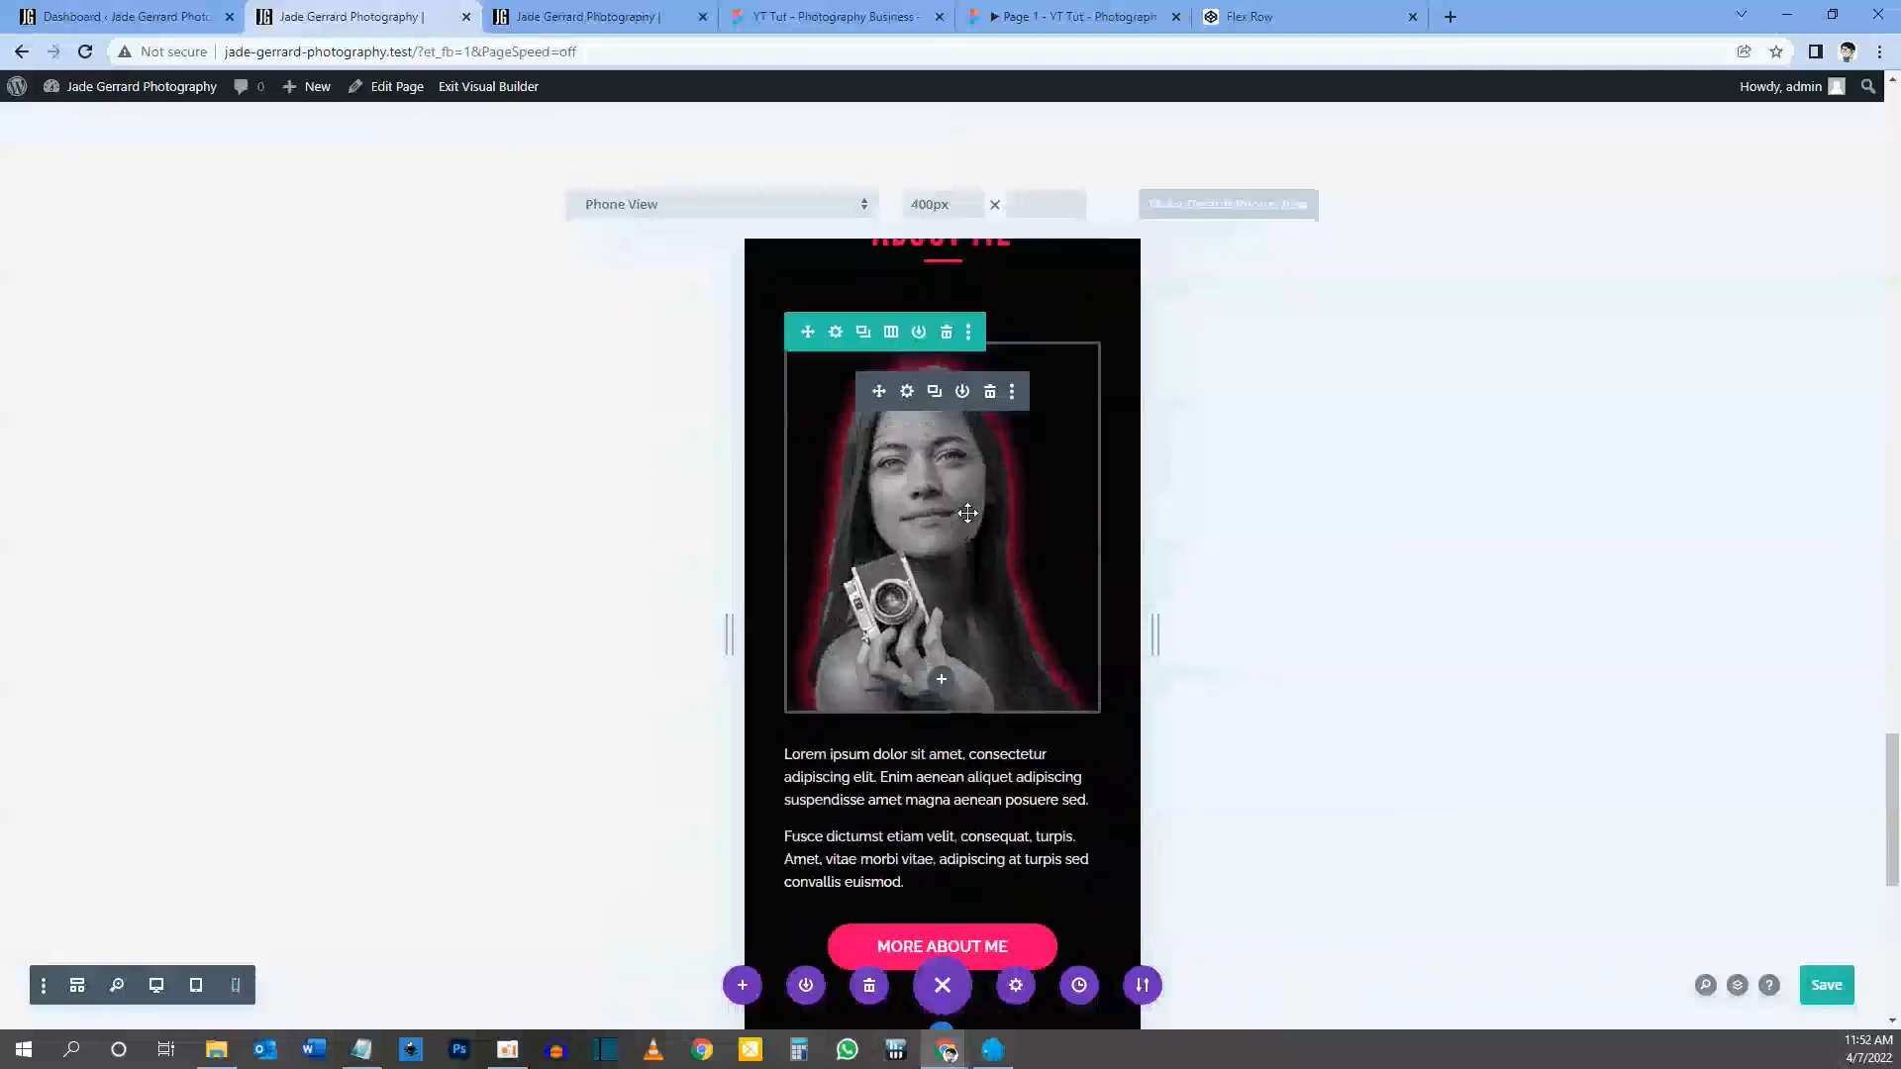
click(156, 986)
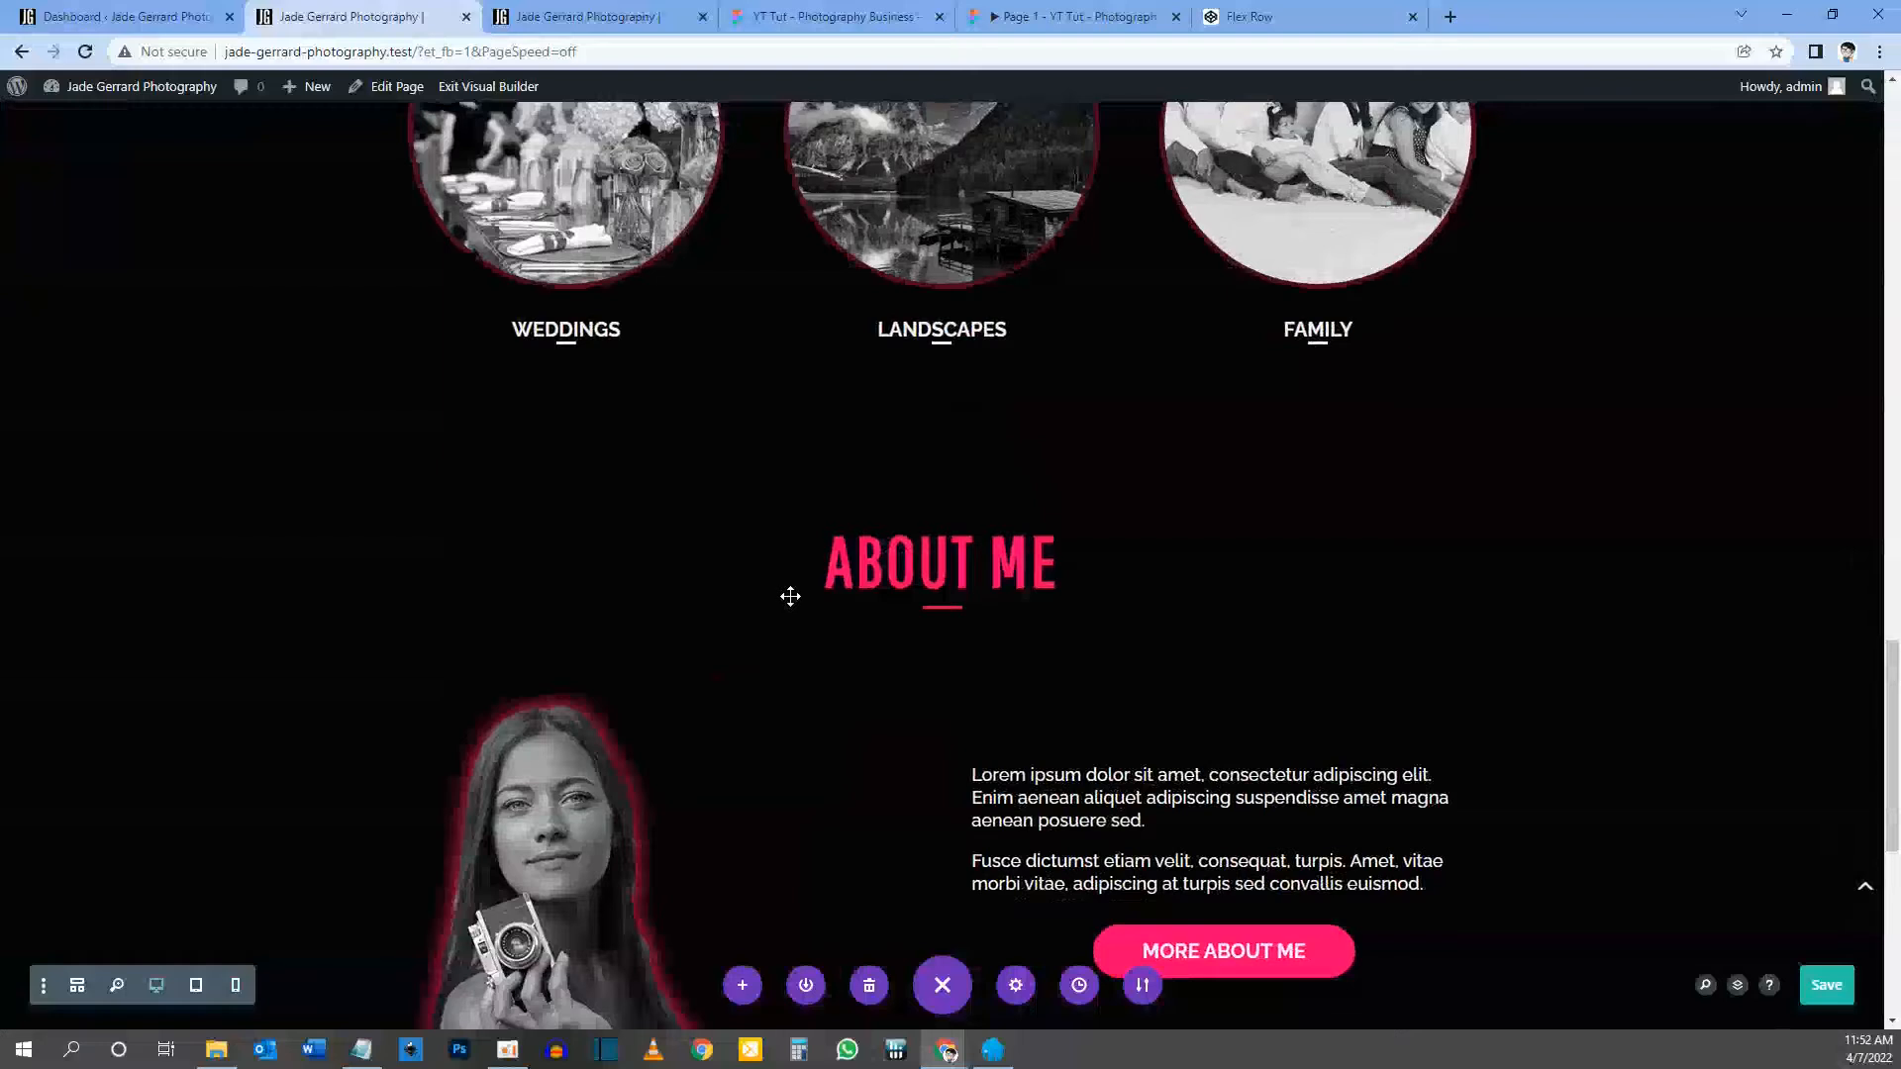
scroll(814, 475, down, 5)
scroll(1044, 501, up, 3)
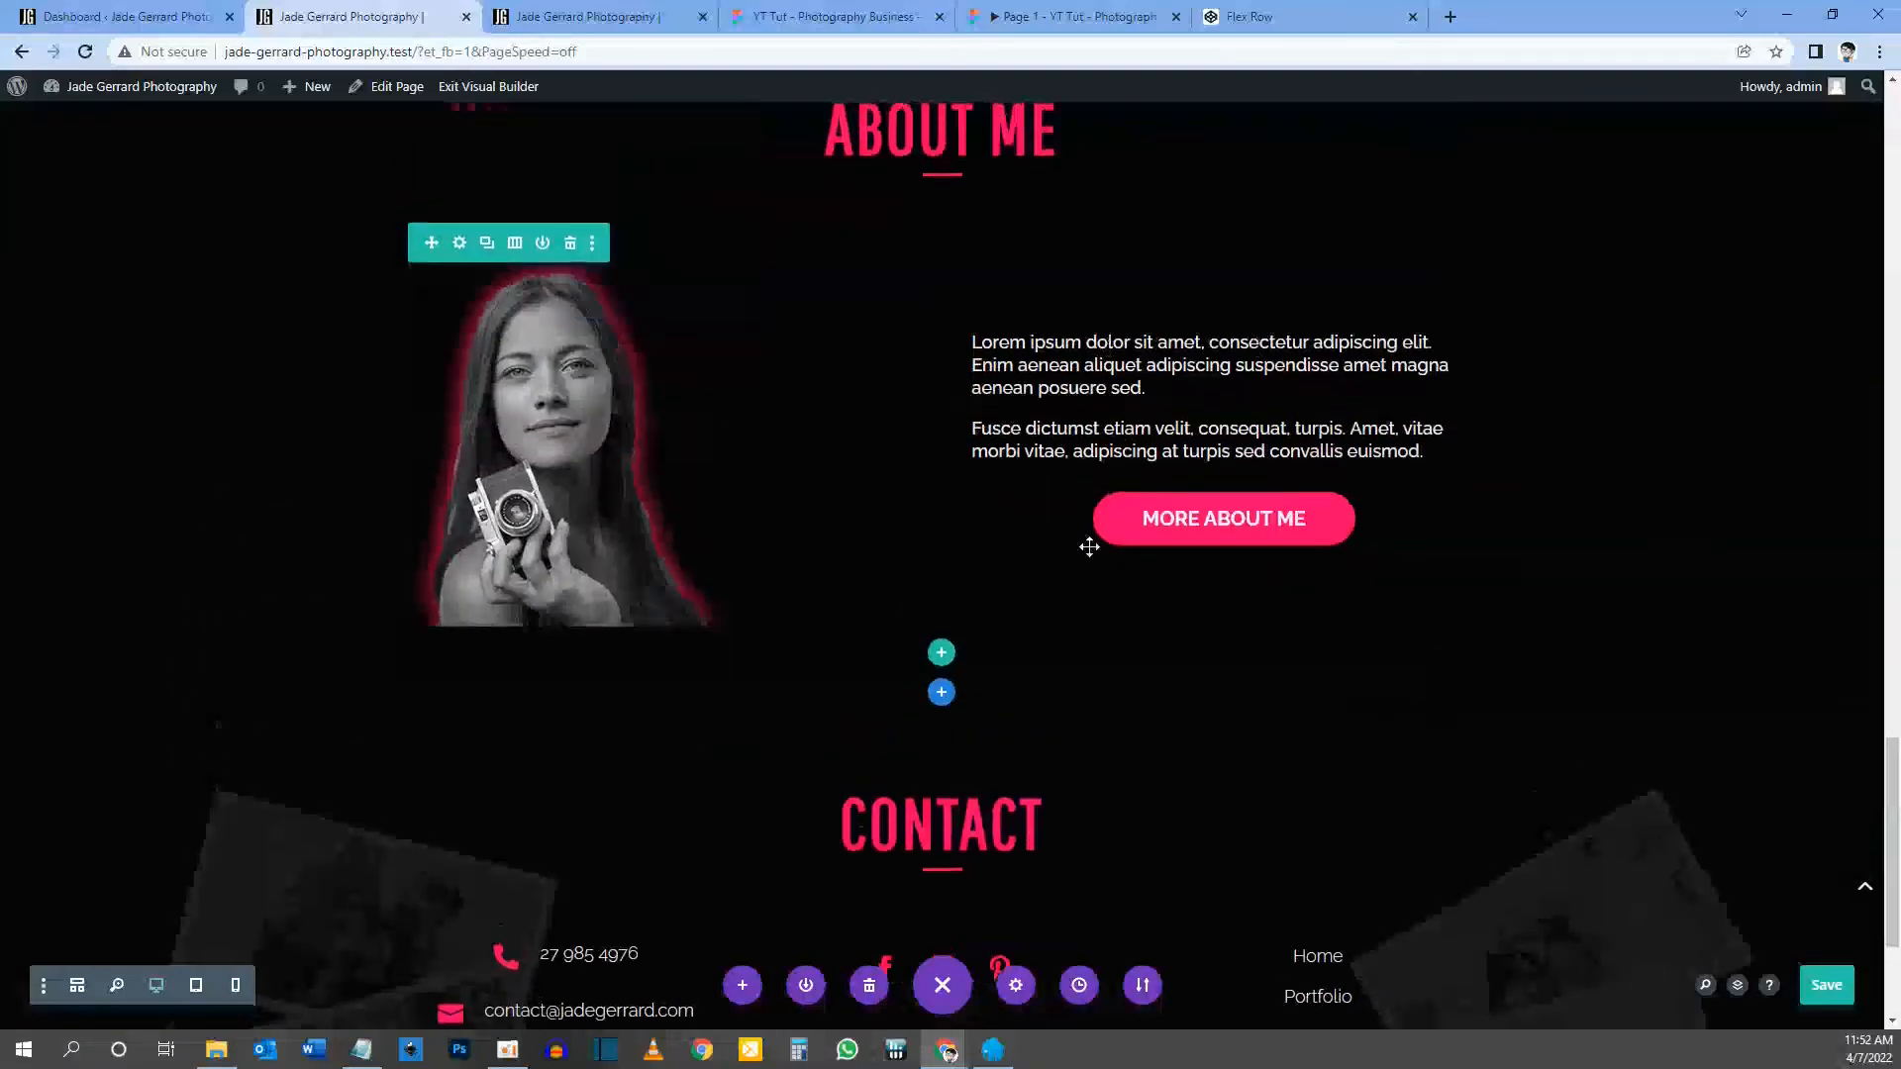
click(1826, 985)
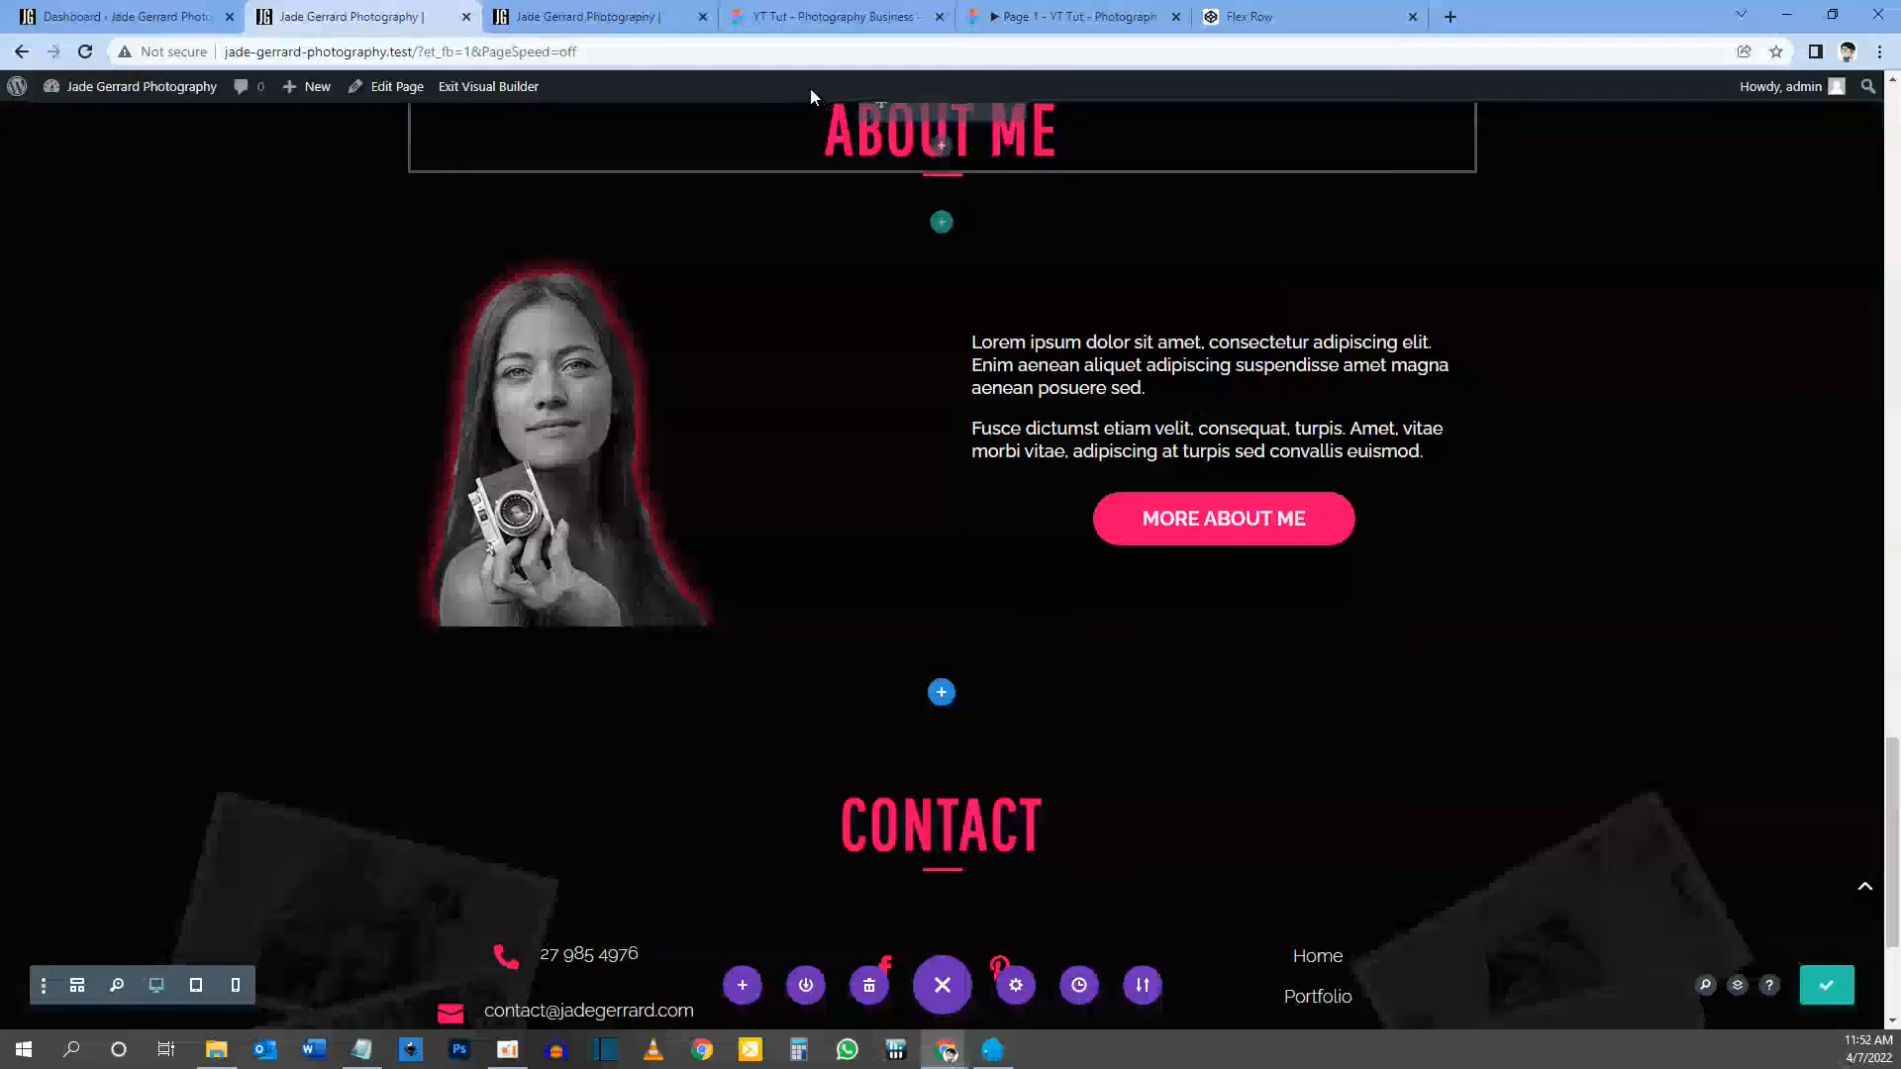
Step: Switch to the live homepage and inspect the ABOUT ME photo, text and MORE ABOUT ME button
click(616, 18)
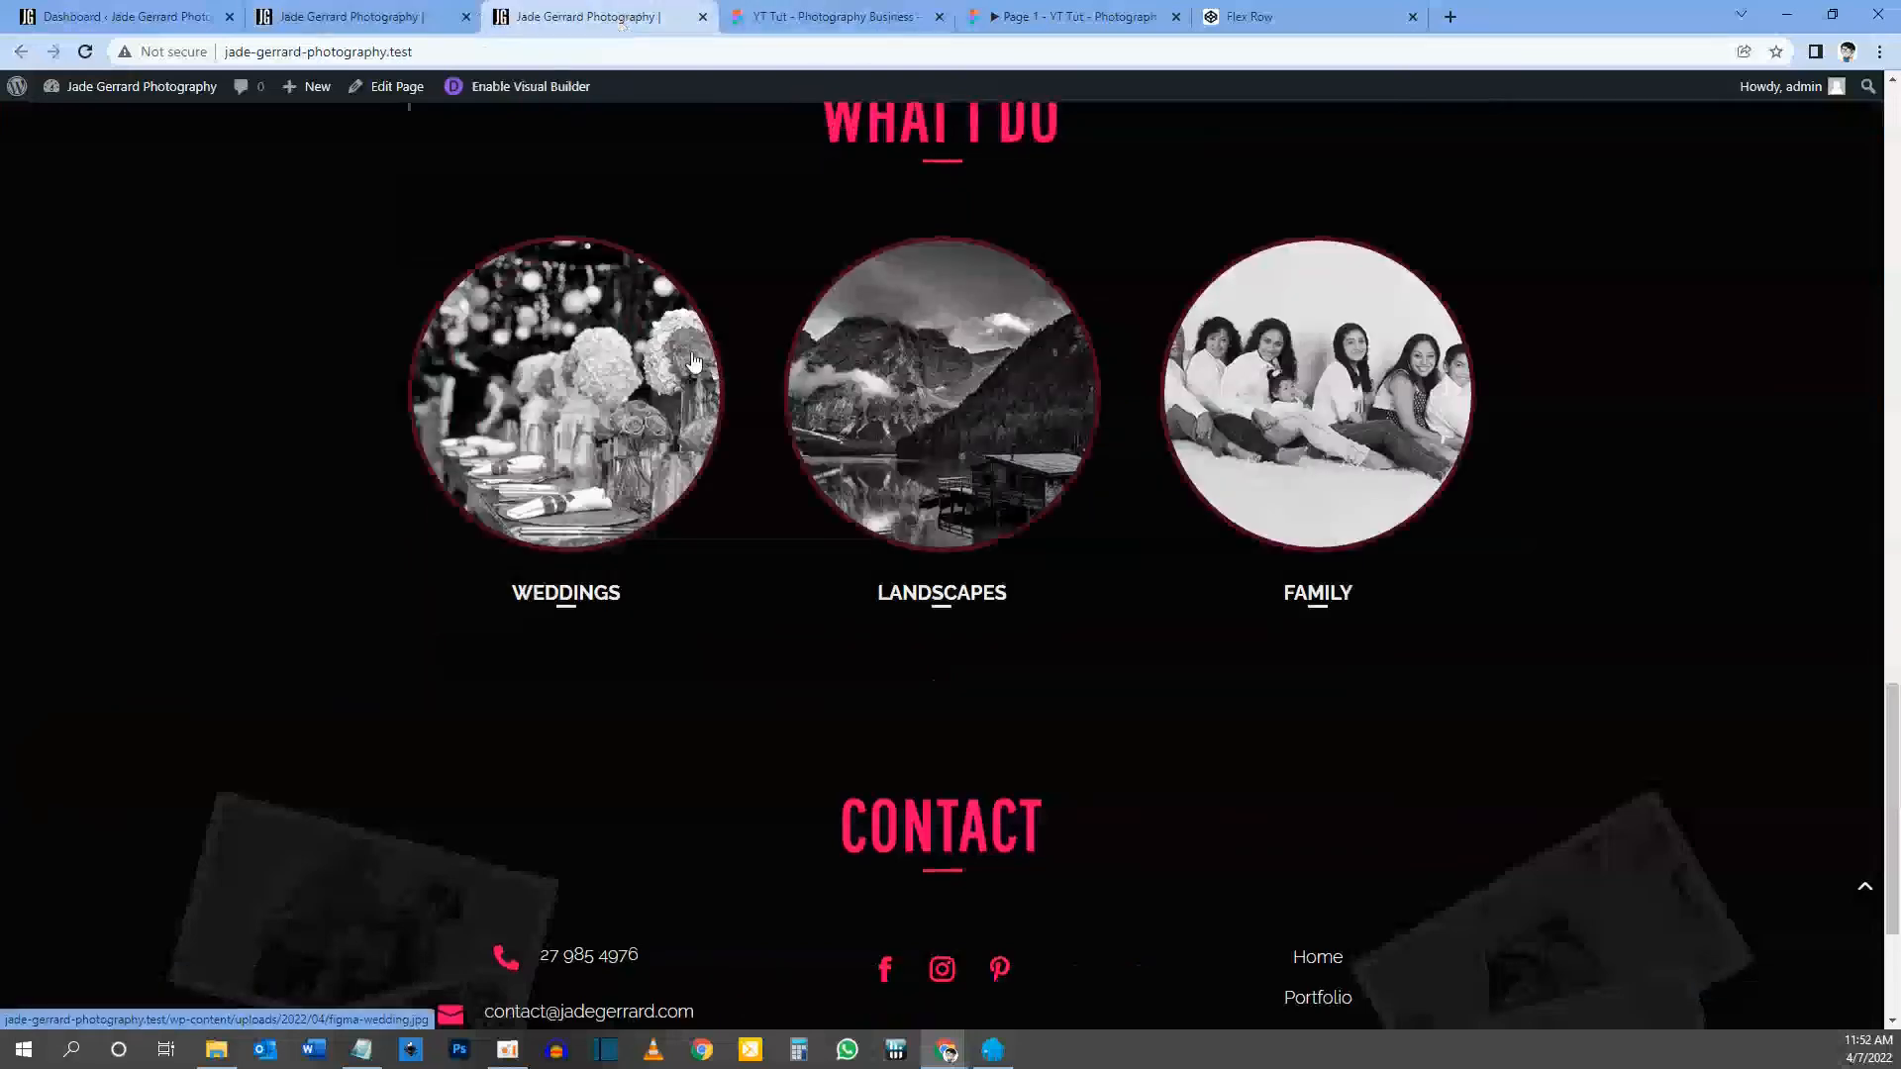
scroll(693, 361, down, 2)
scroll(693, 361, down, 4)
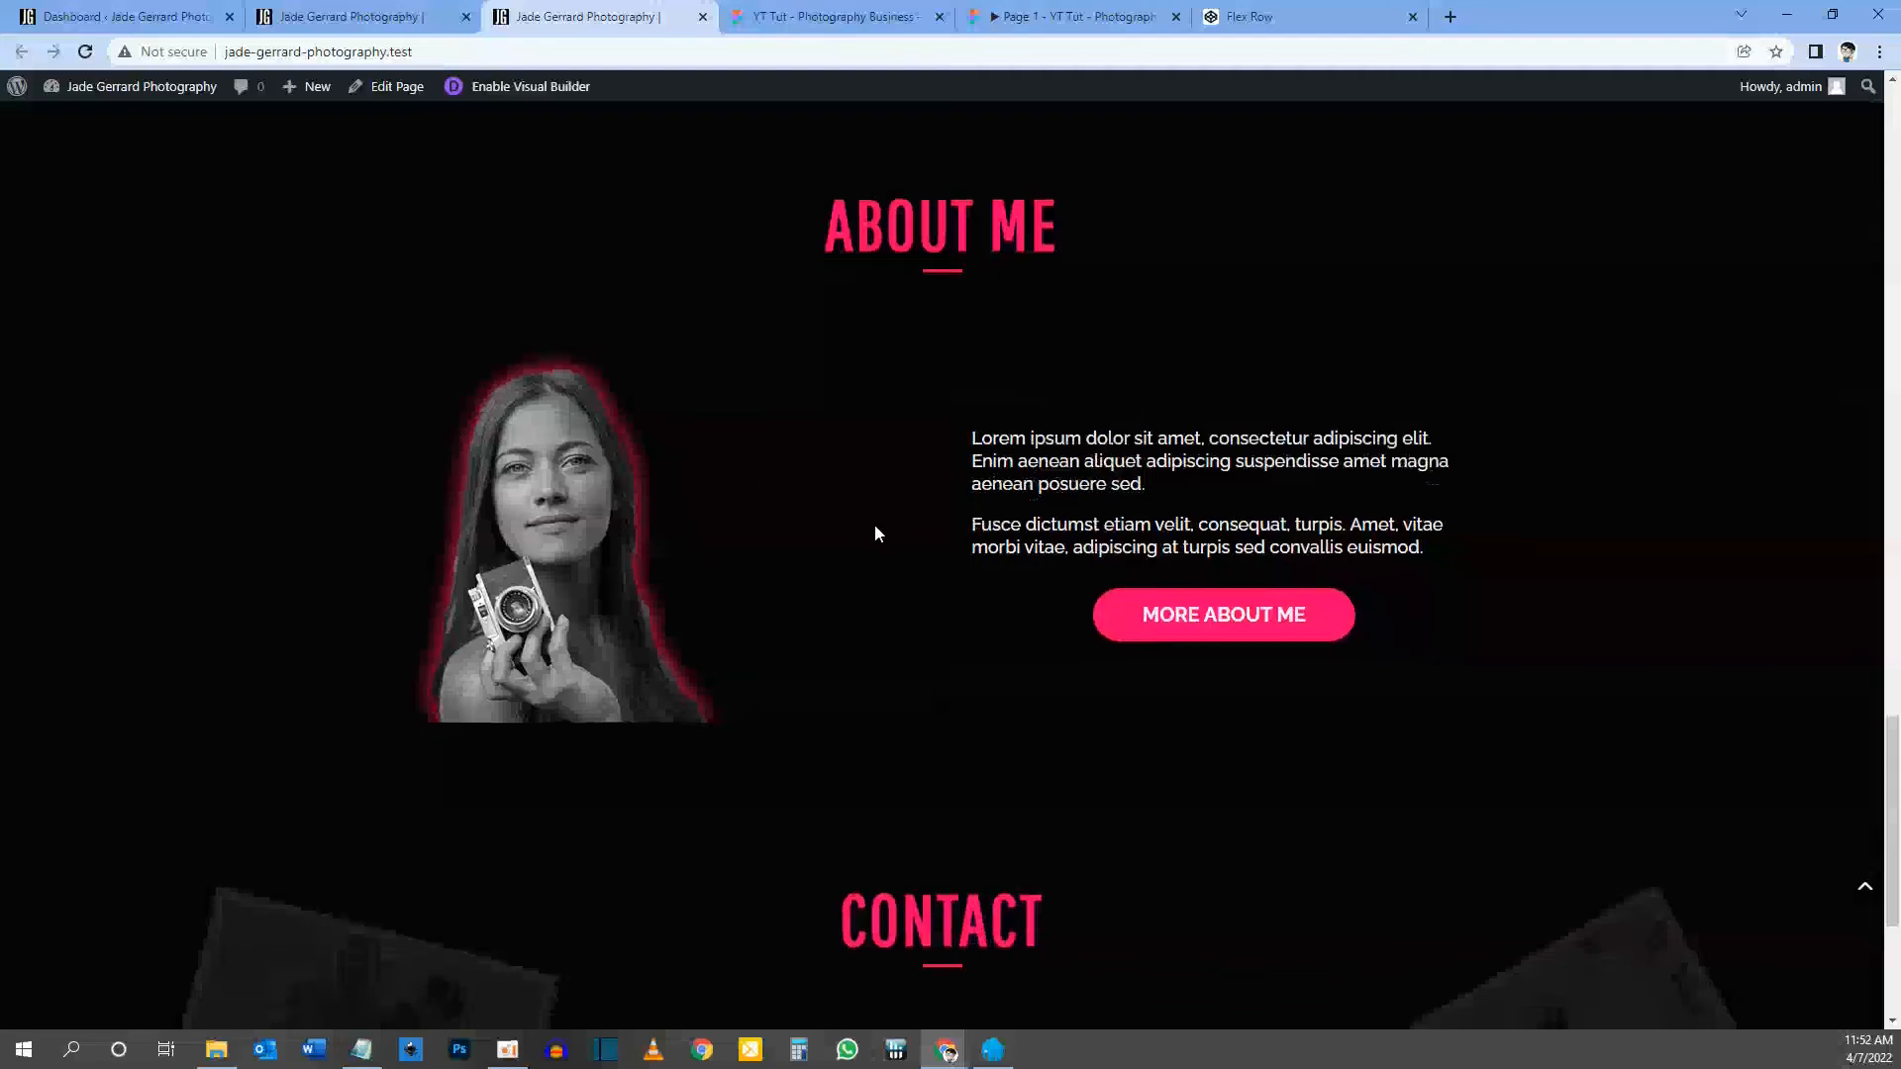
scroll(874, 531, down, 2)
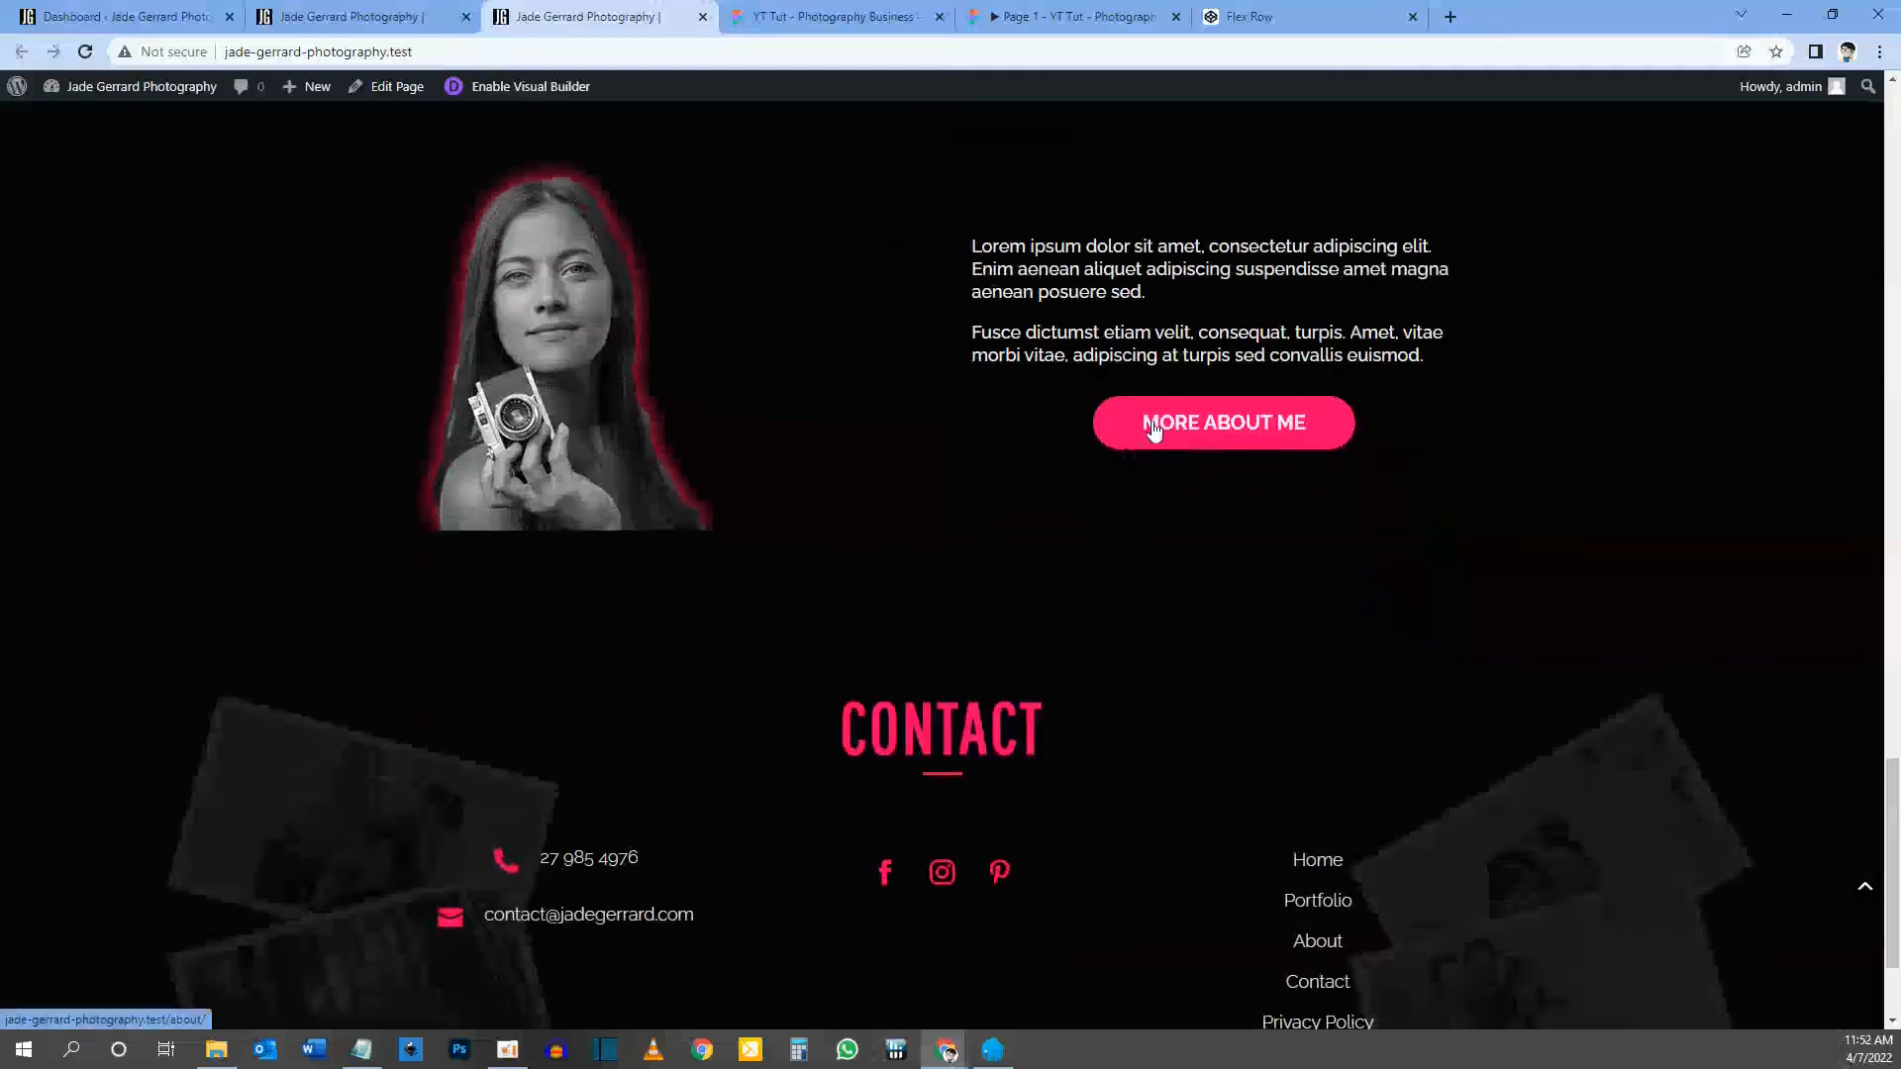
scroll(1075, 446, down, 2)
Step: Review the full live homepage from the hero banner through each section to the CONTACT footer
scroll(1065, 458, up, 12)
scroll(966, 551, up, 10)
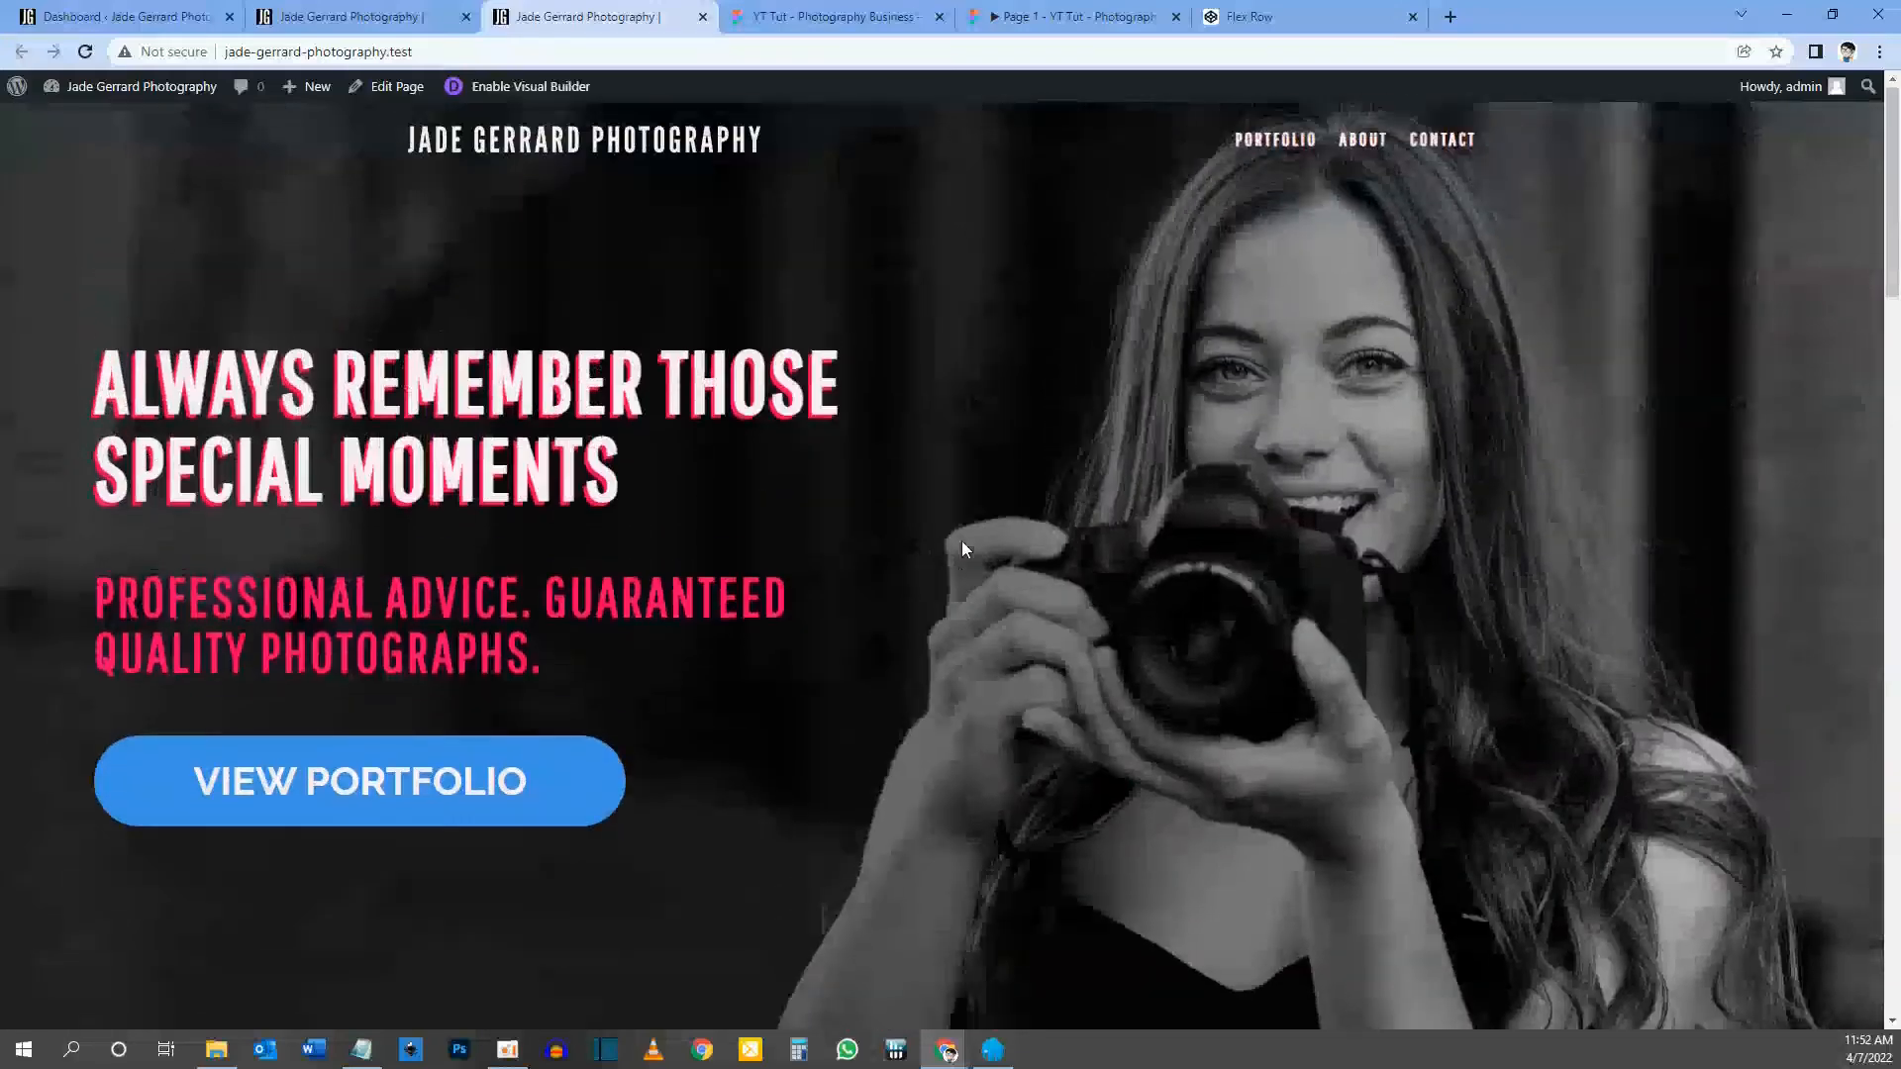
scroll(960, 541, down, 6)
scroll(965, 550, down, 12)
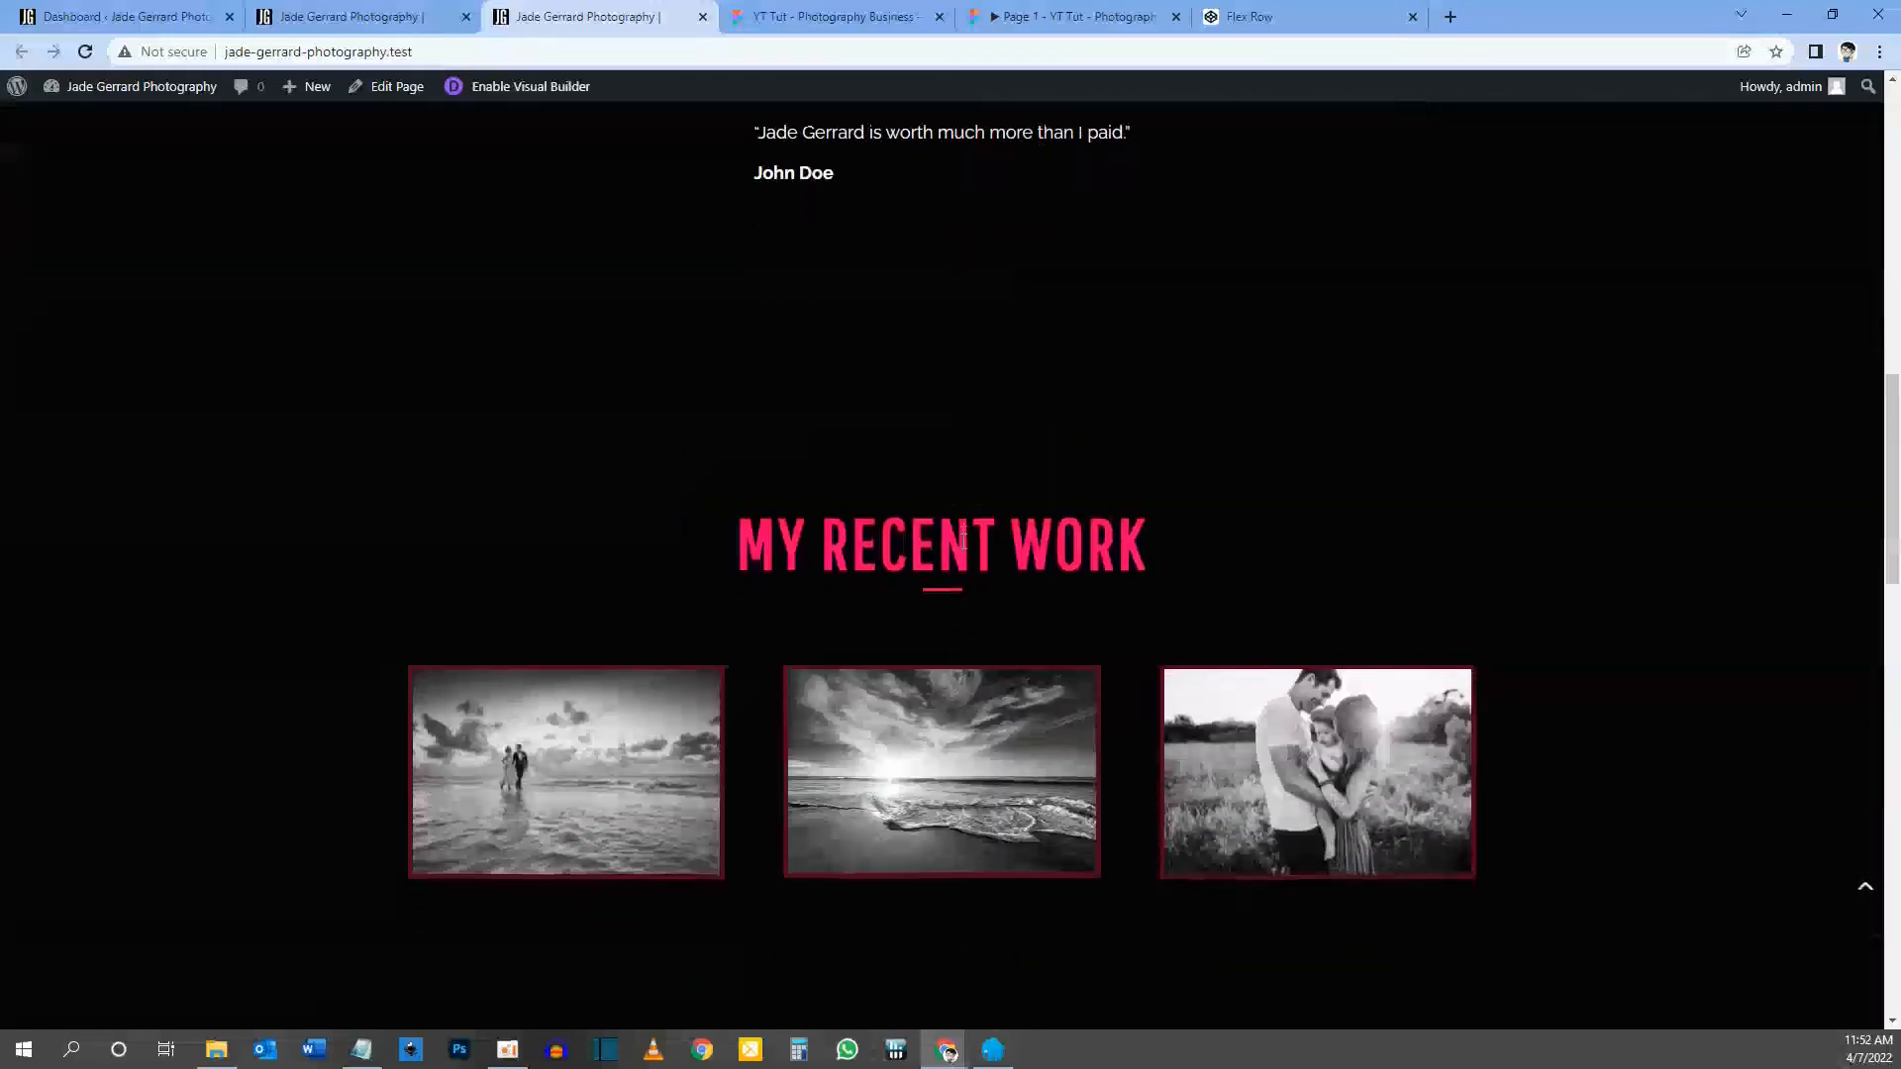
scroll(964, 542, down, 11)
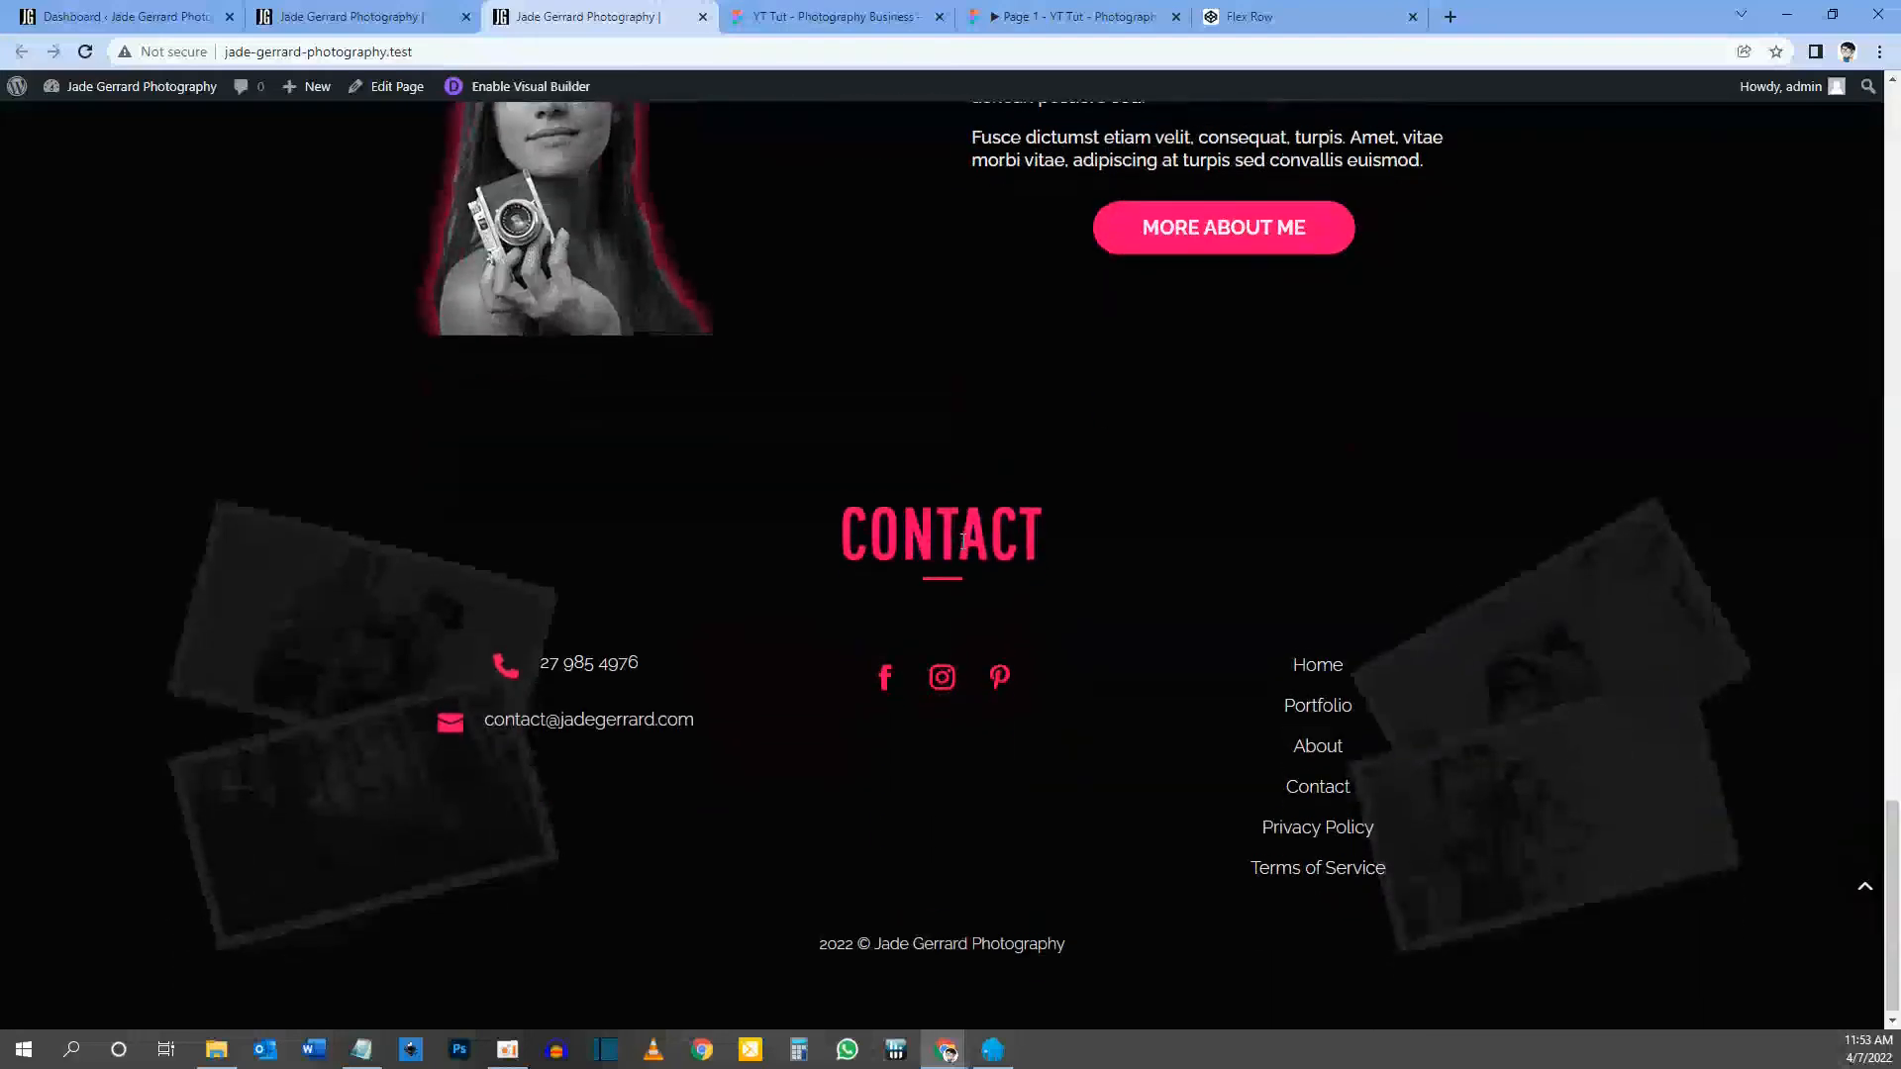
scroll(963, 541, up, 6)
scroll(964, 542, up, 12)
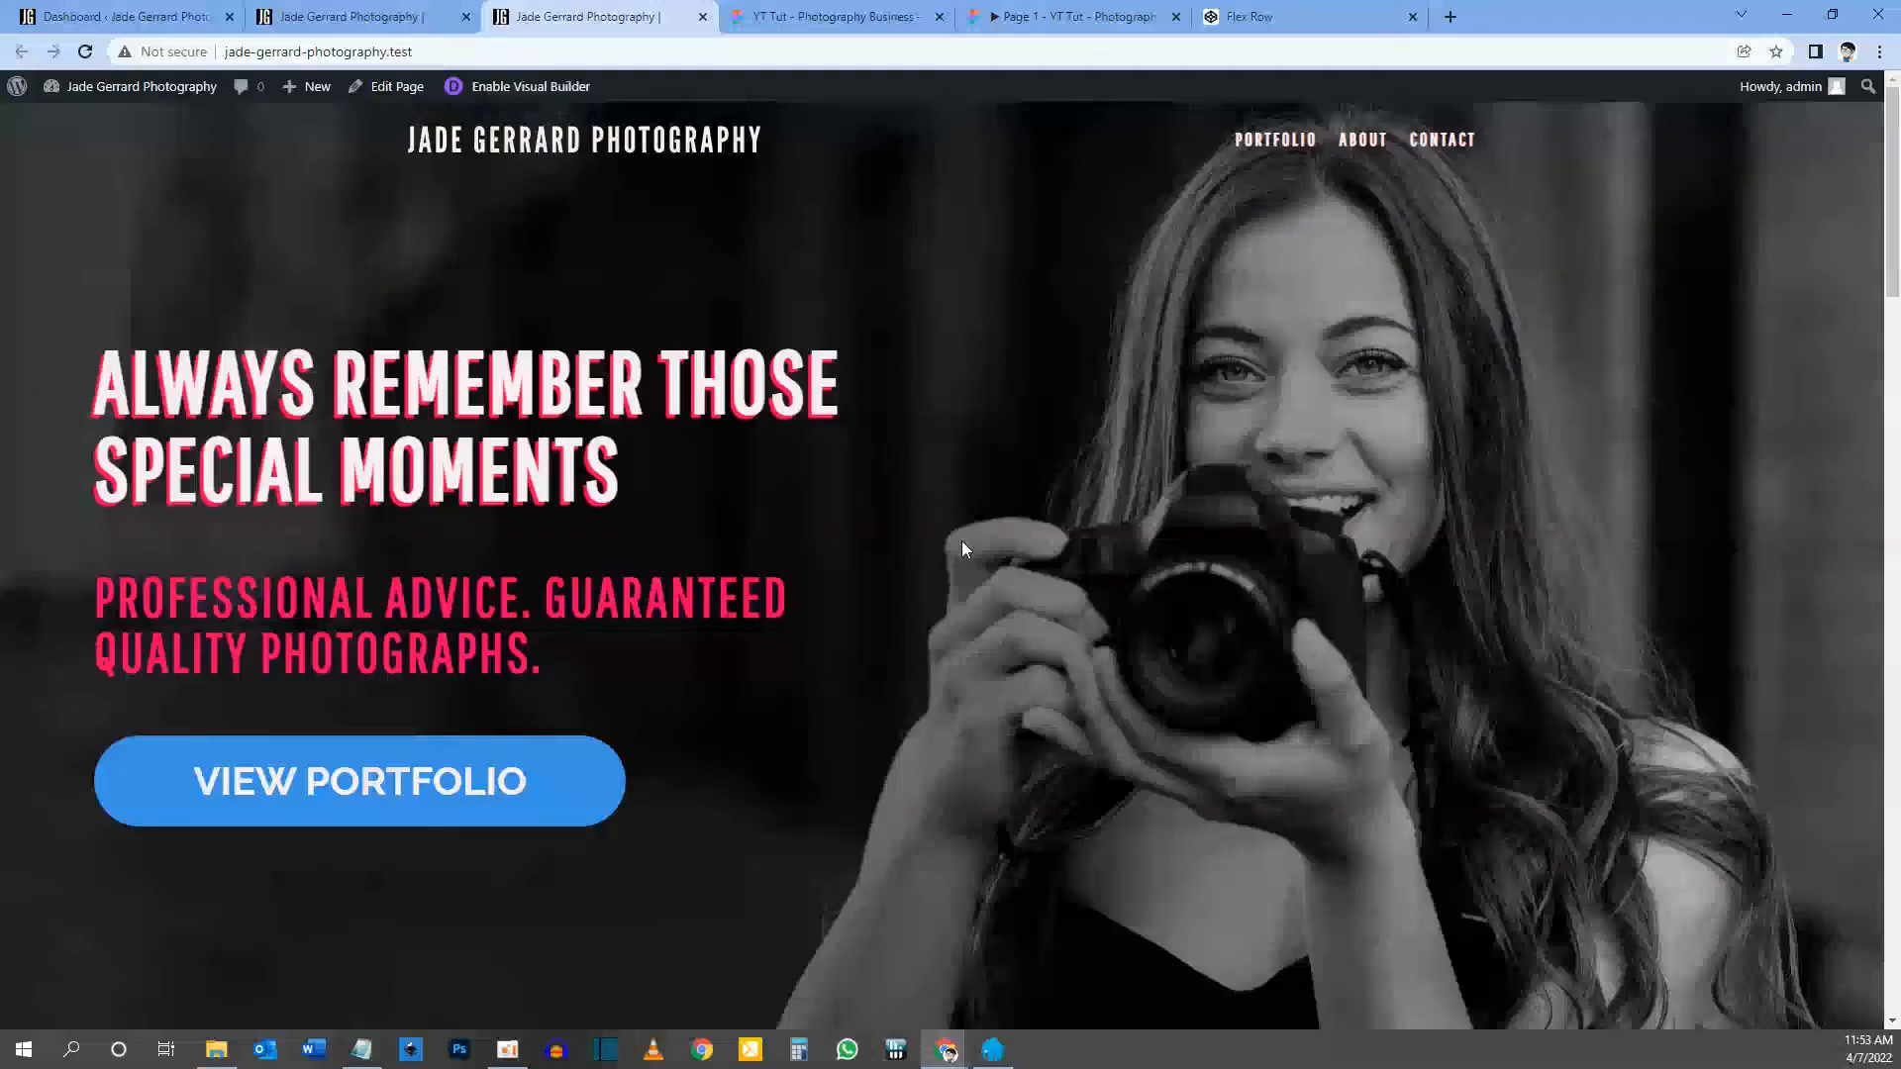
scroll(965, 555, down, 15)
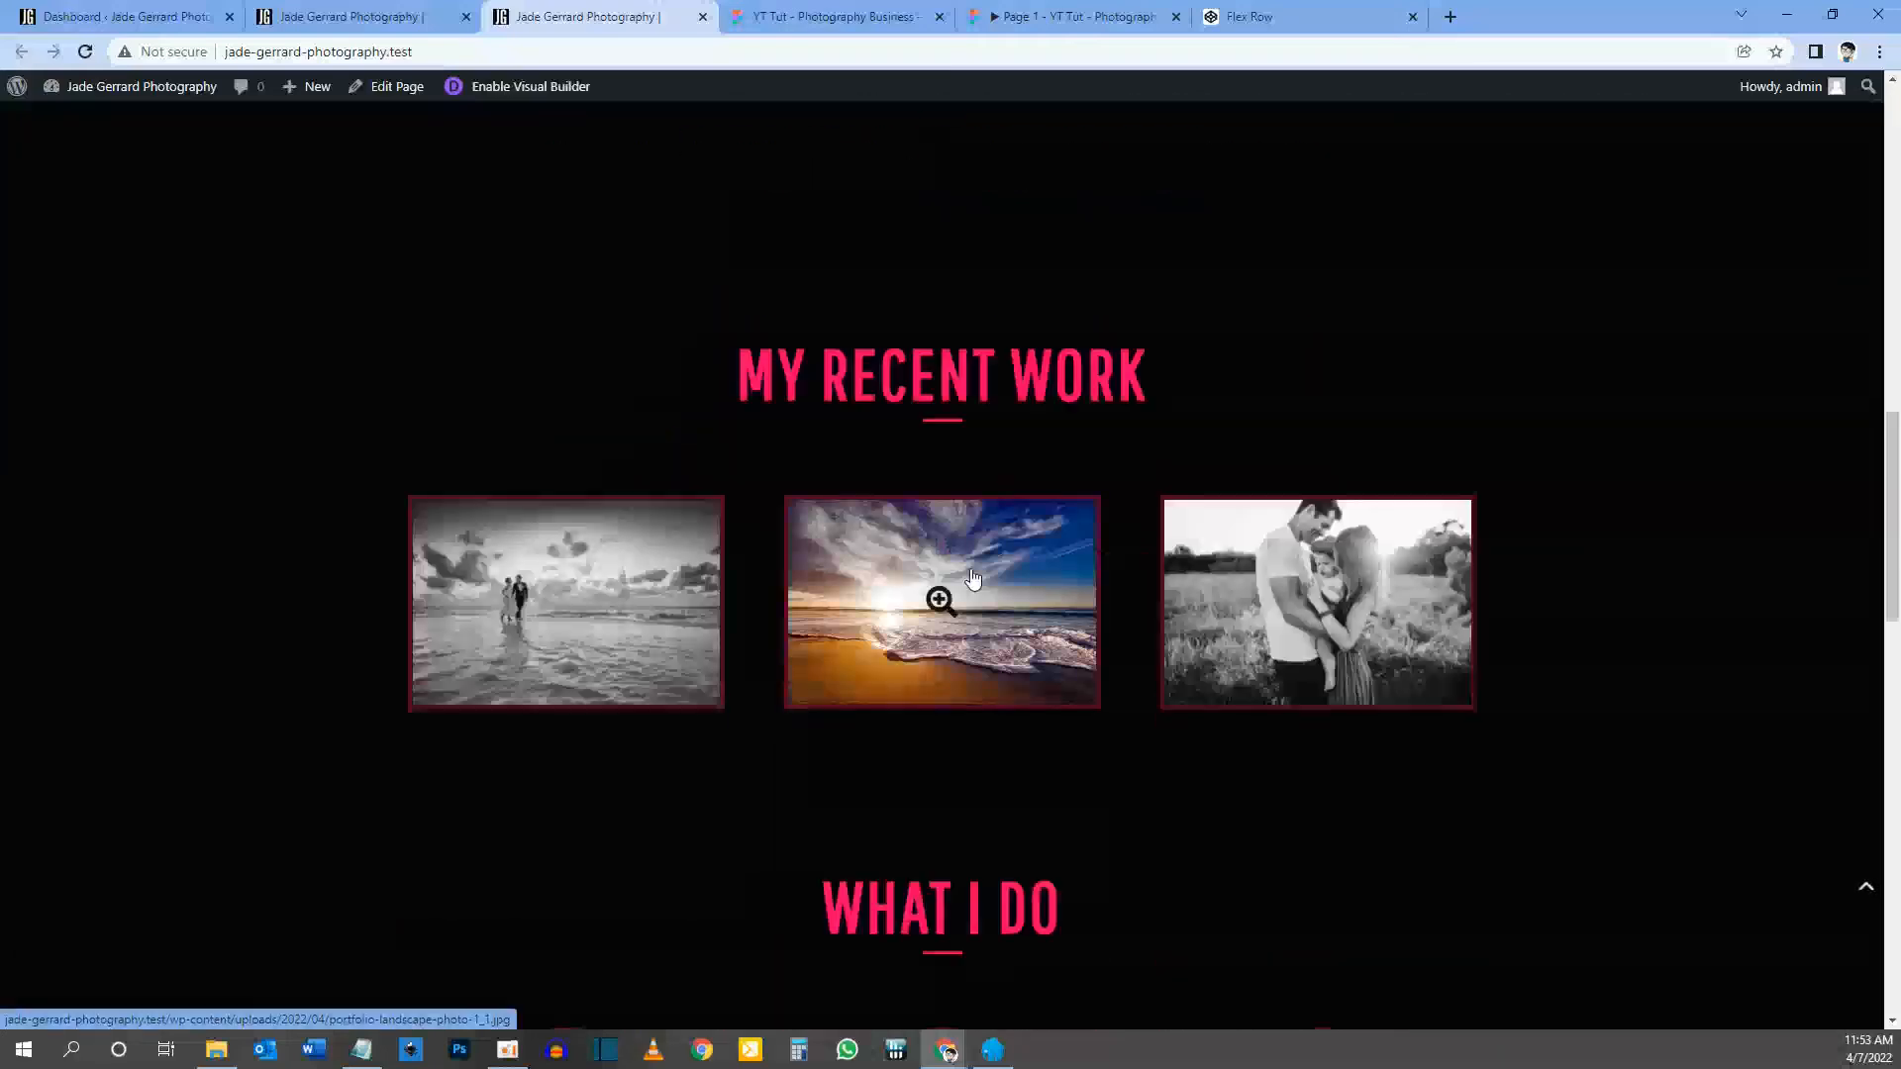
scroll(973, 580, down, 10)
scroll(973, 579, down, 5)
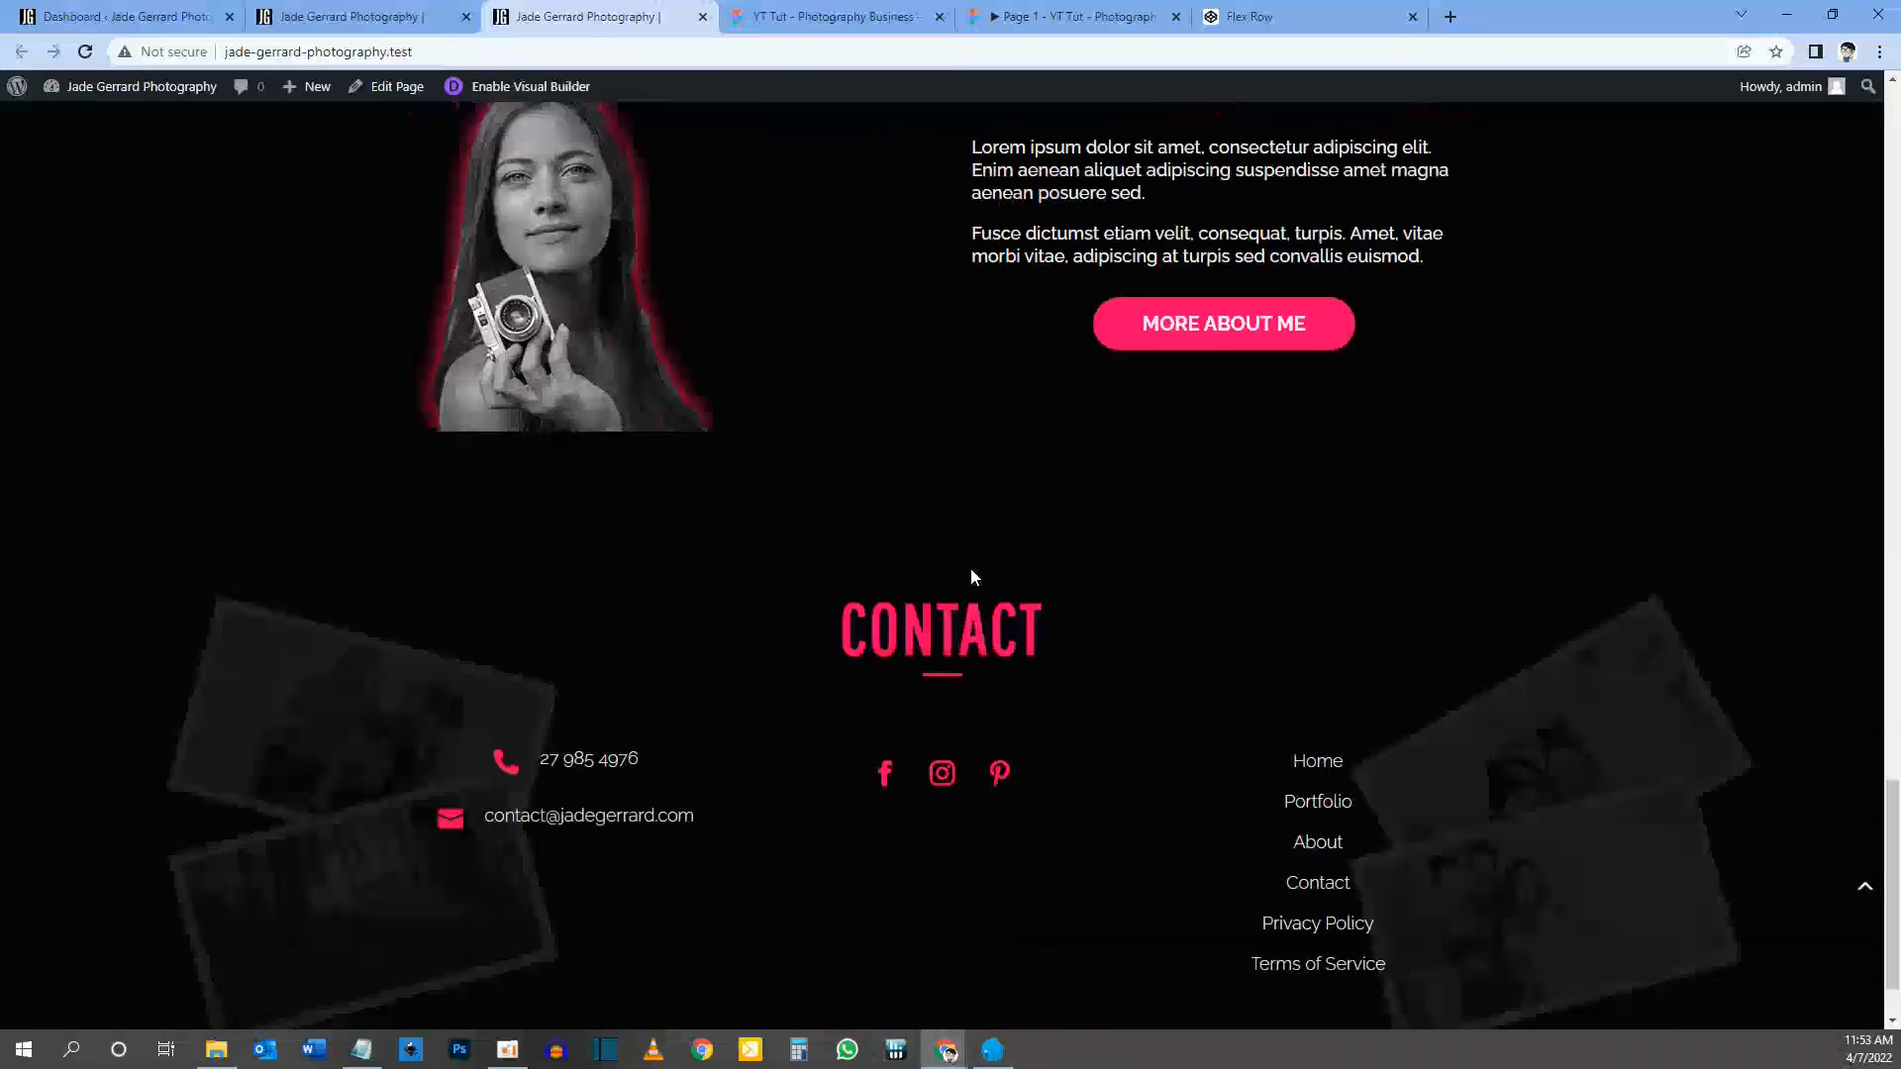
scroll(971, 577, down, 1)
scroll(970, 577, up, 20)
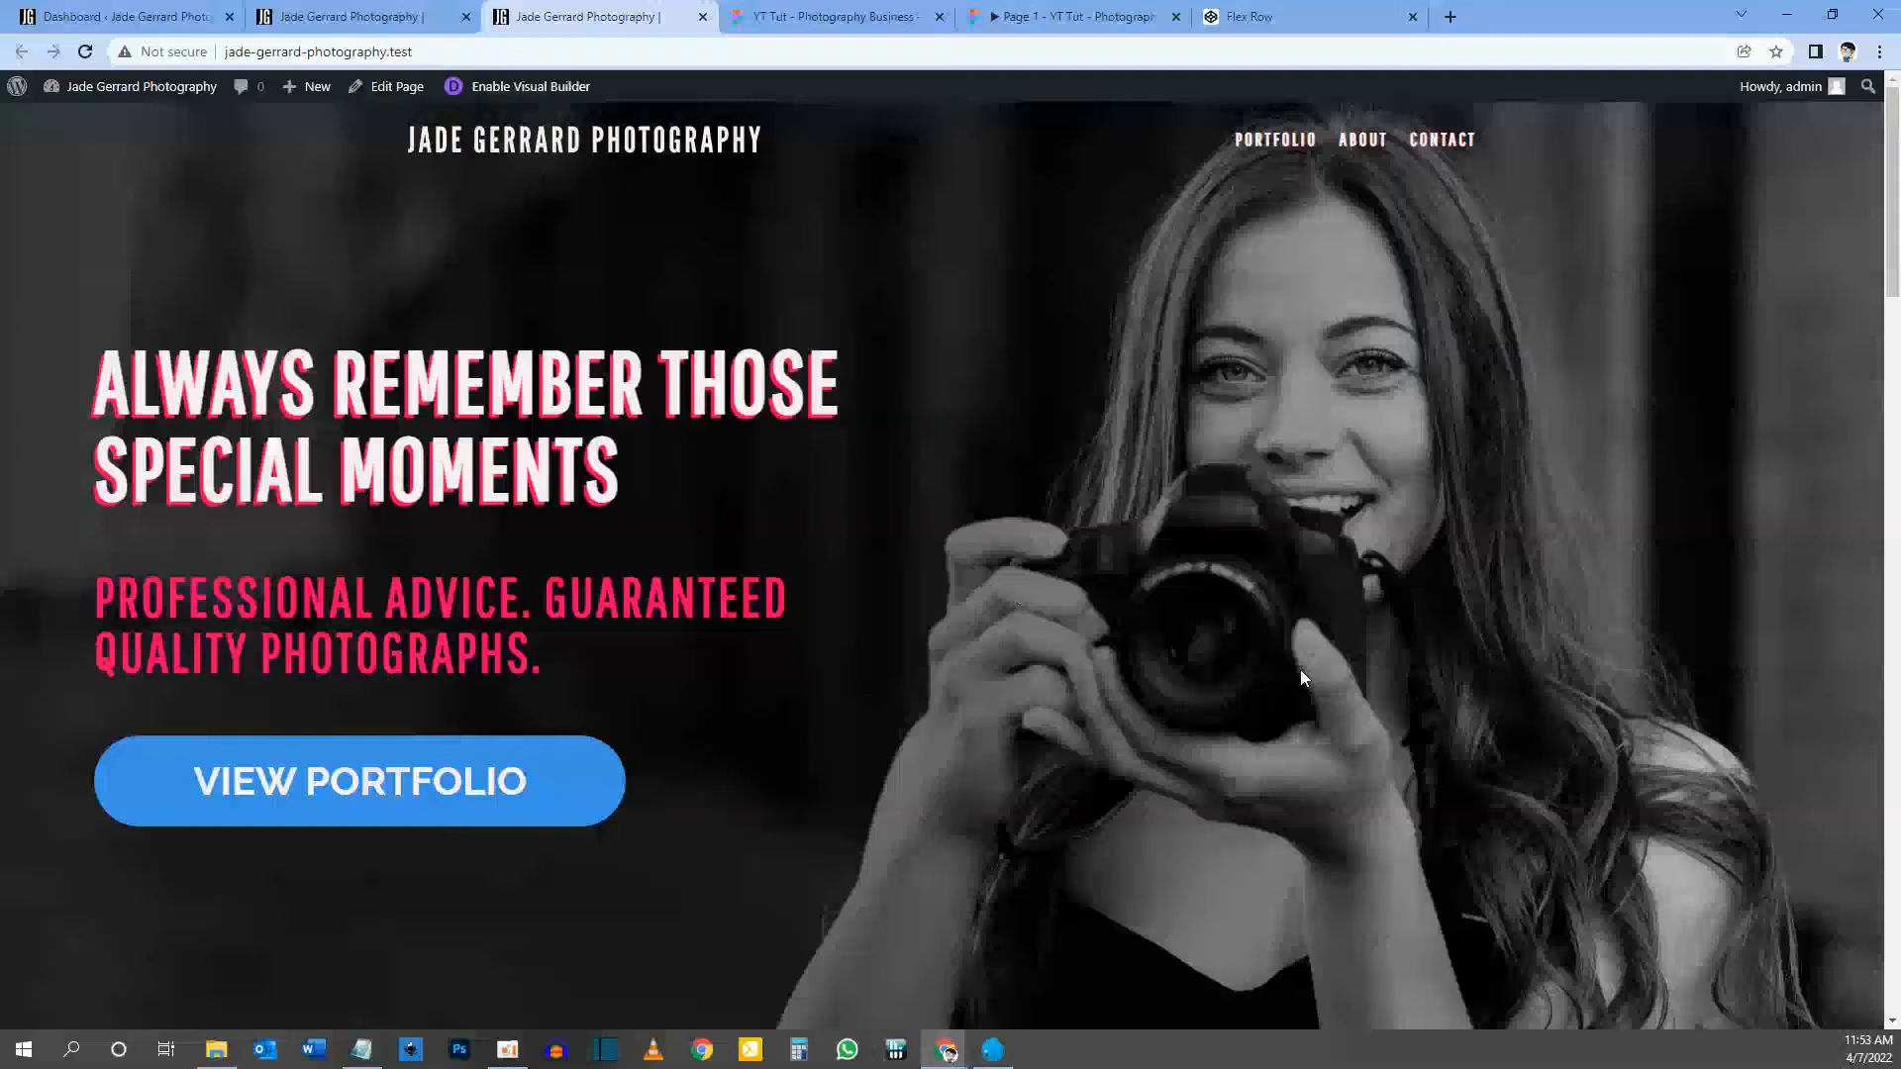
scroll(1265, 673, down, 10)
scroll(1265, 681, down, 12)
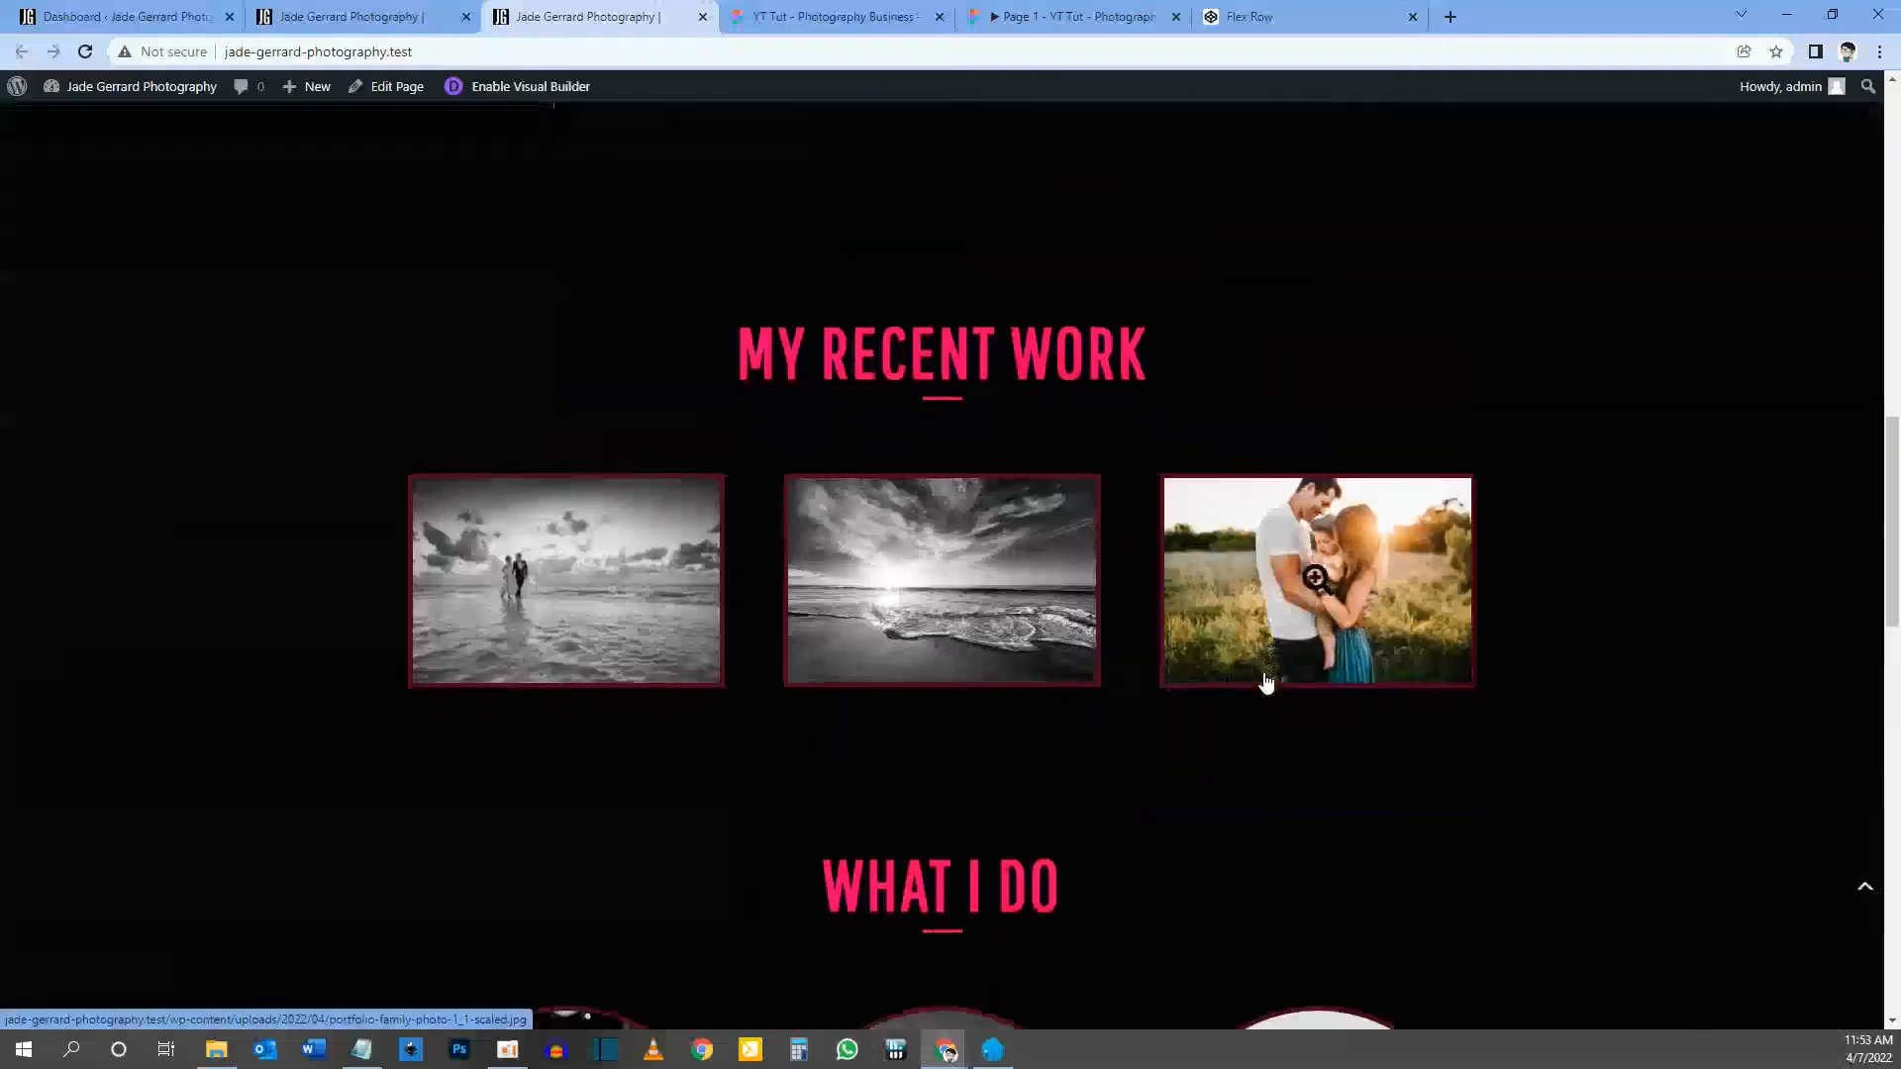
scroll(1265, 681, down, 8)
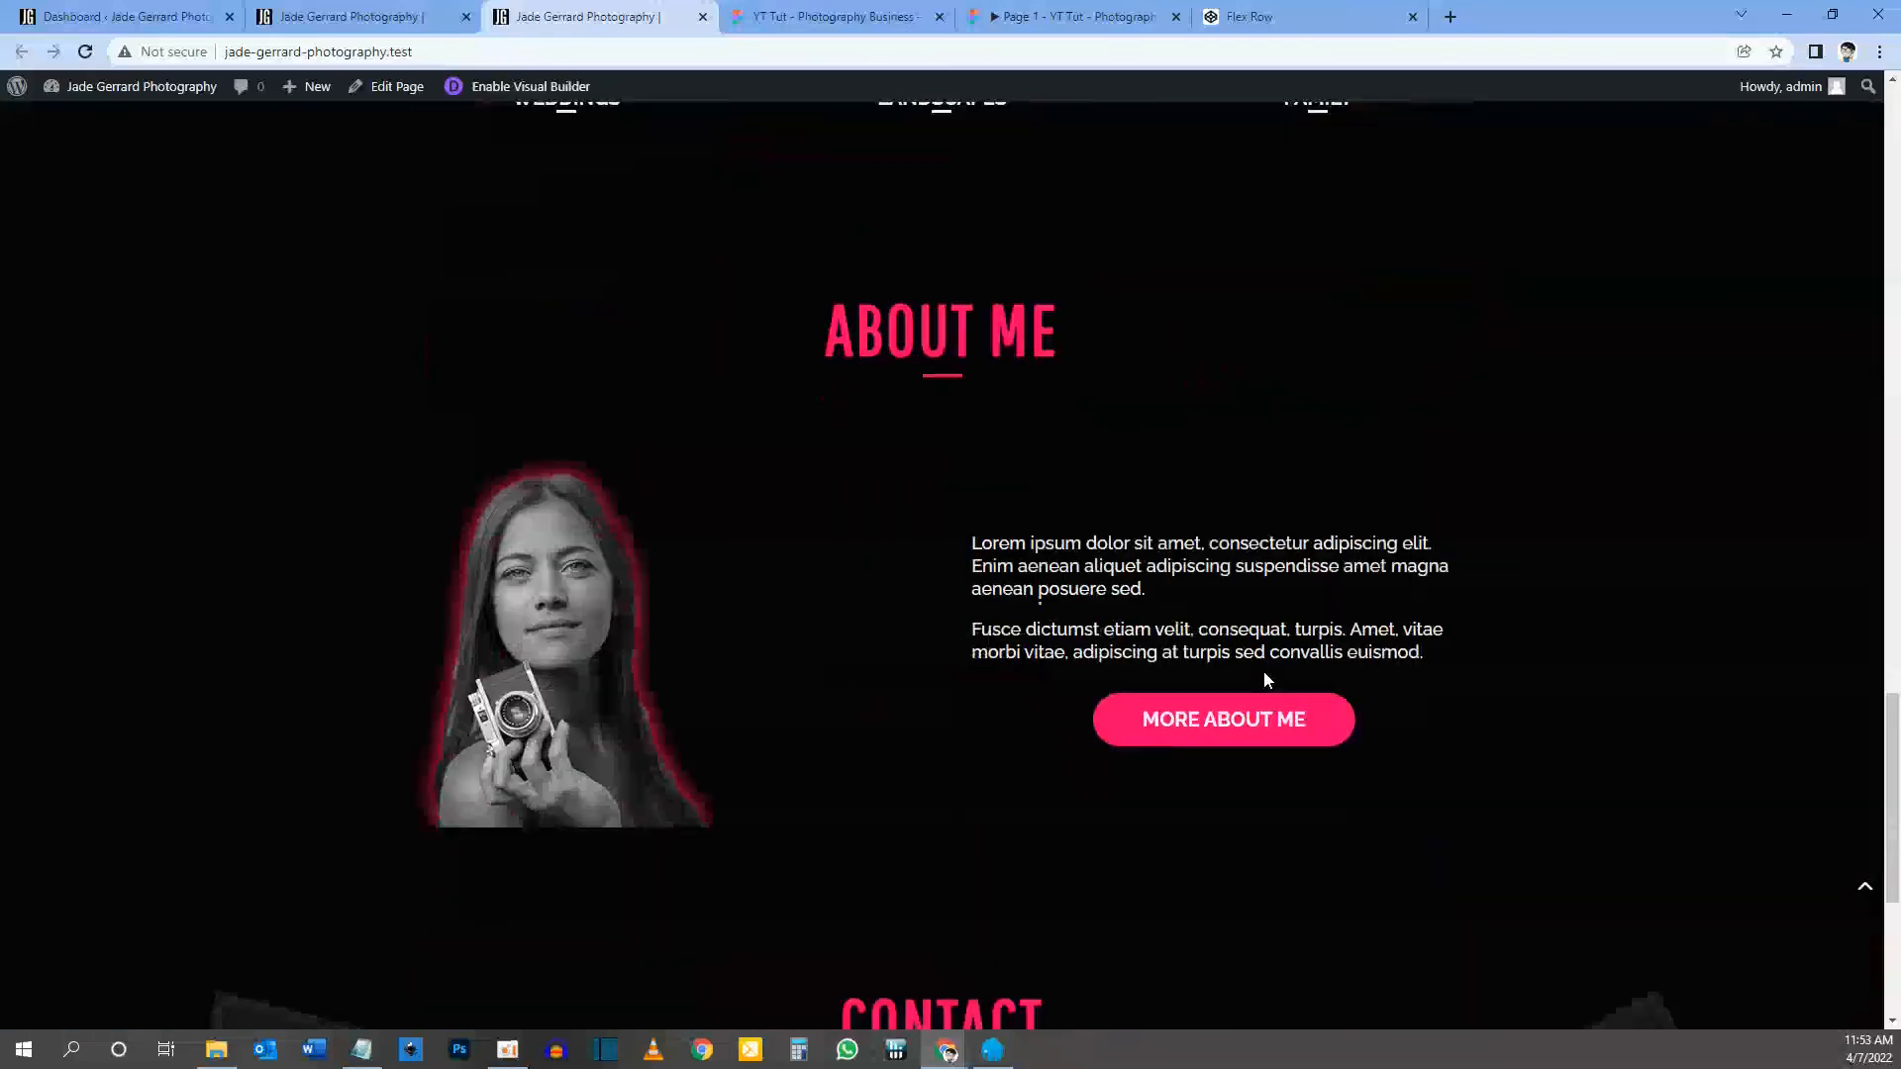
scroll(1264, 679, down, 1)
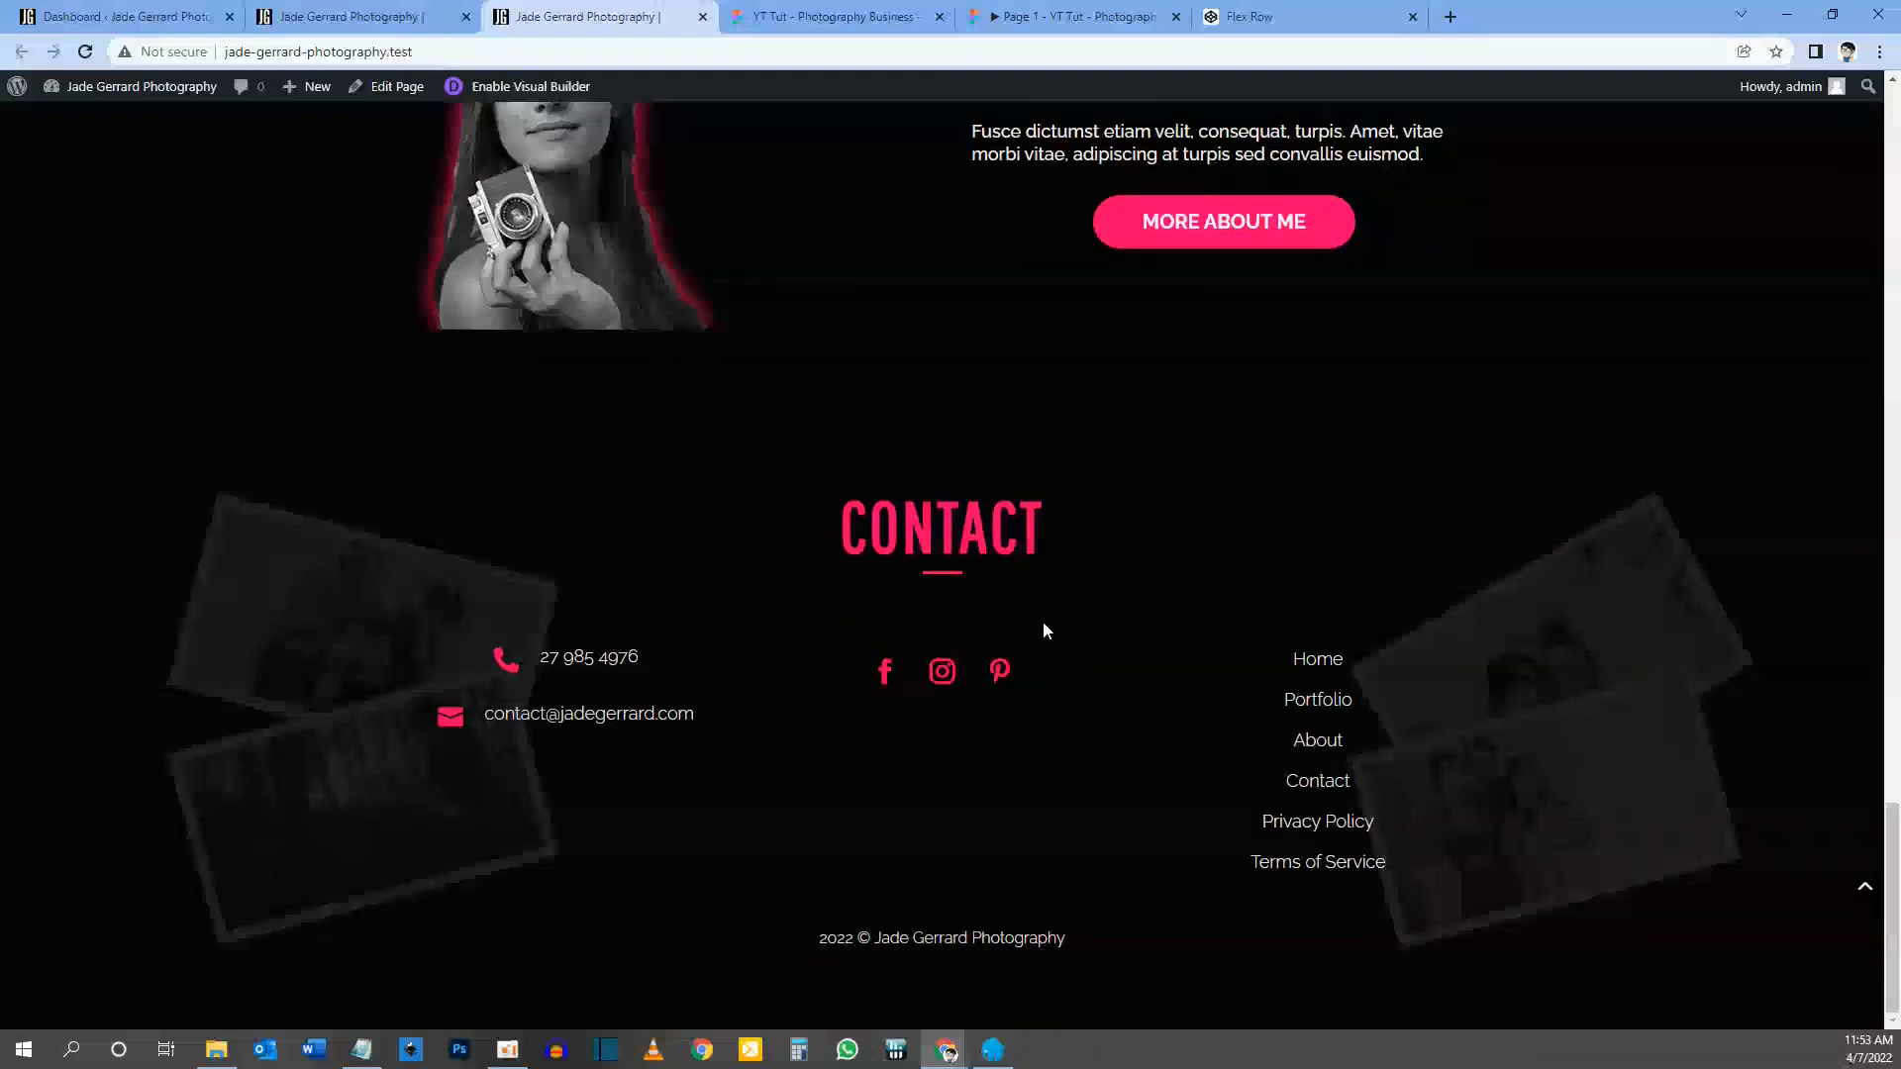
scroll(1043, 631, up, 20)
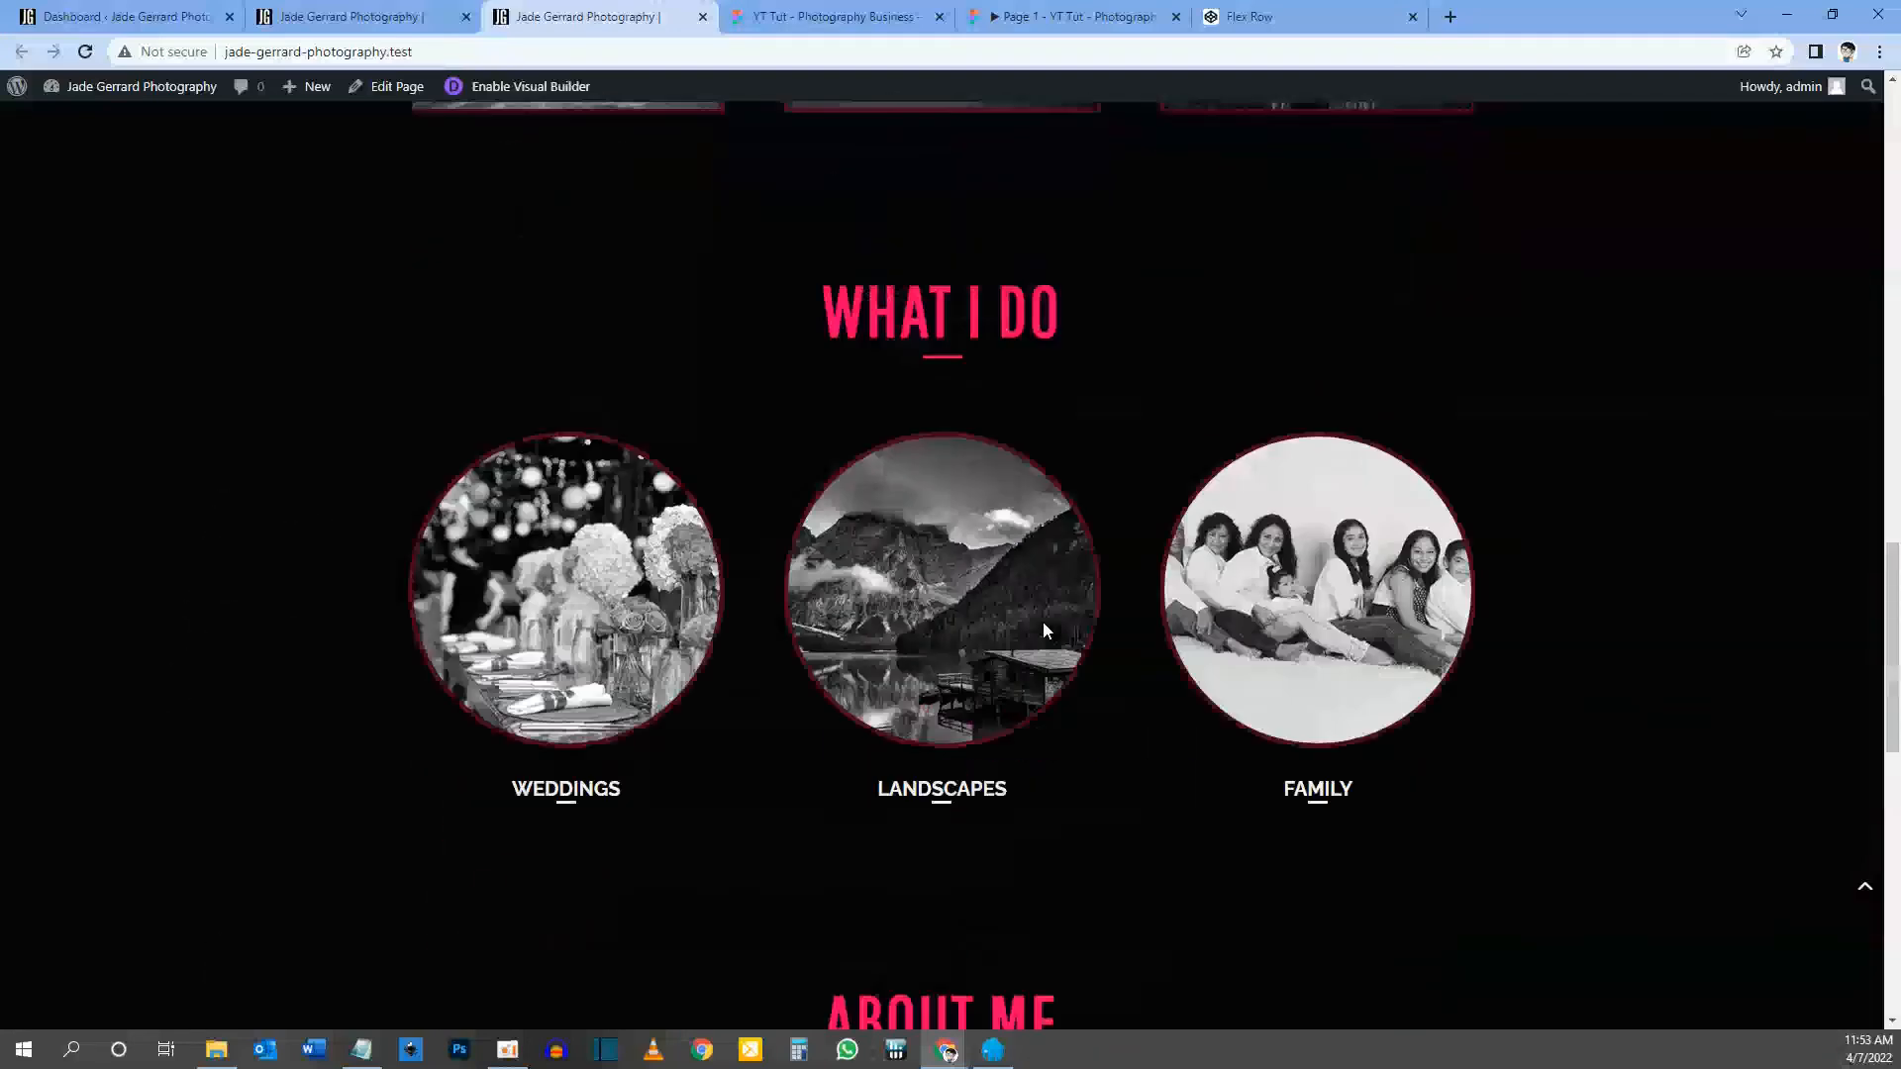
scroll(1042, 631, up, 1)
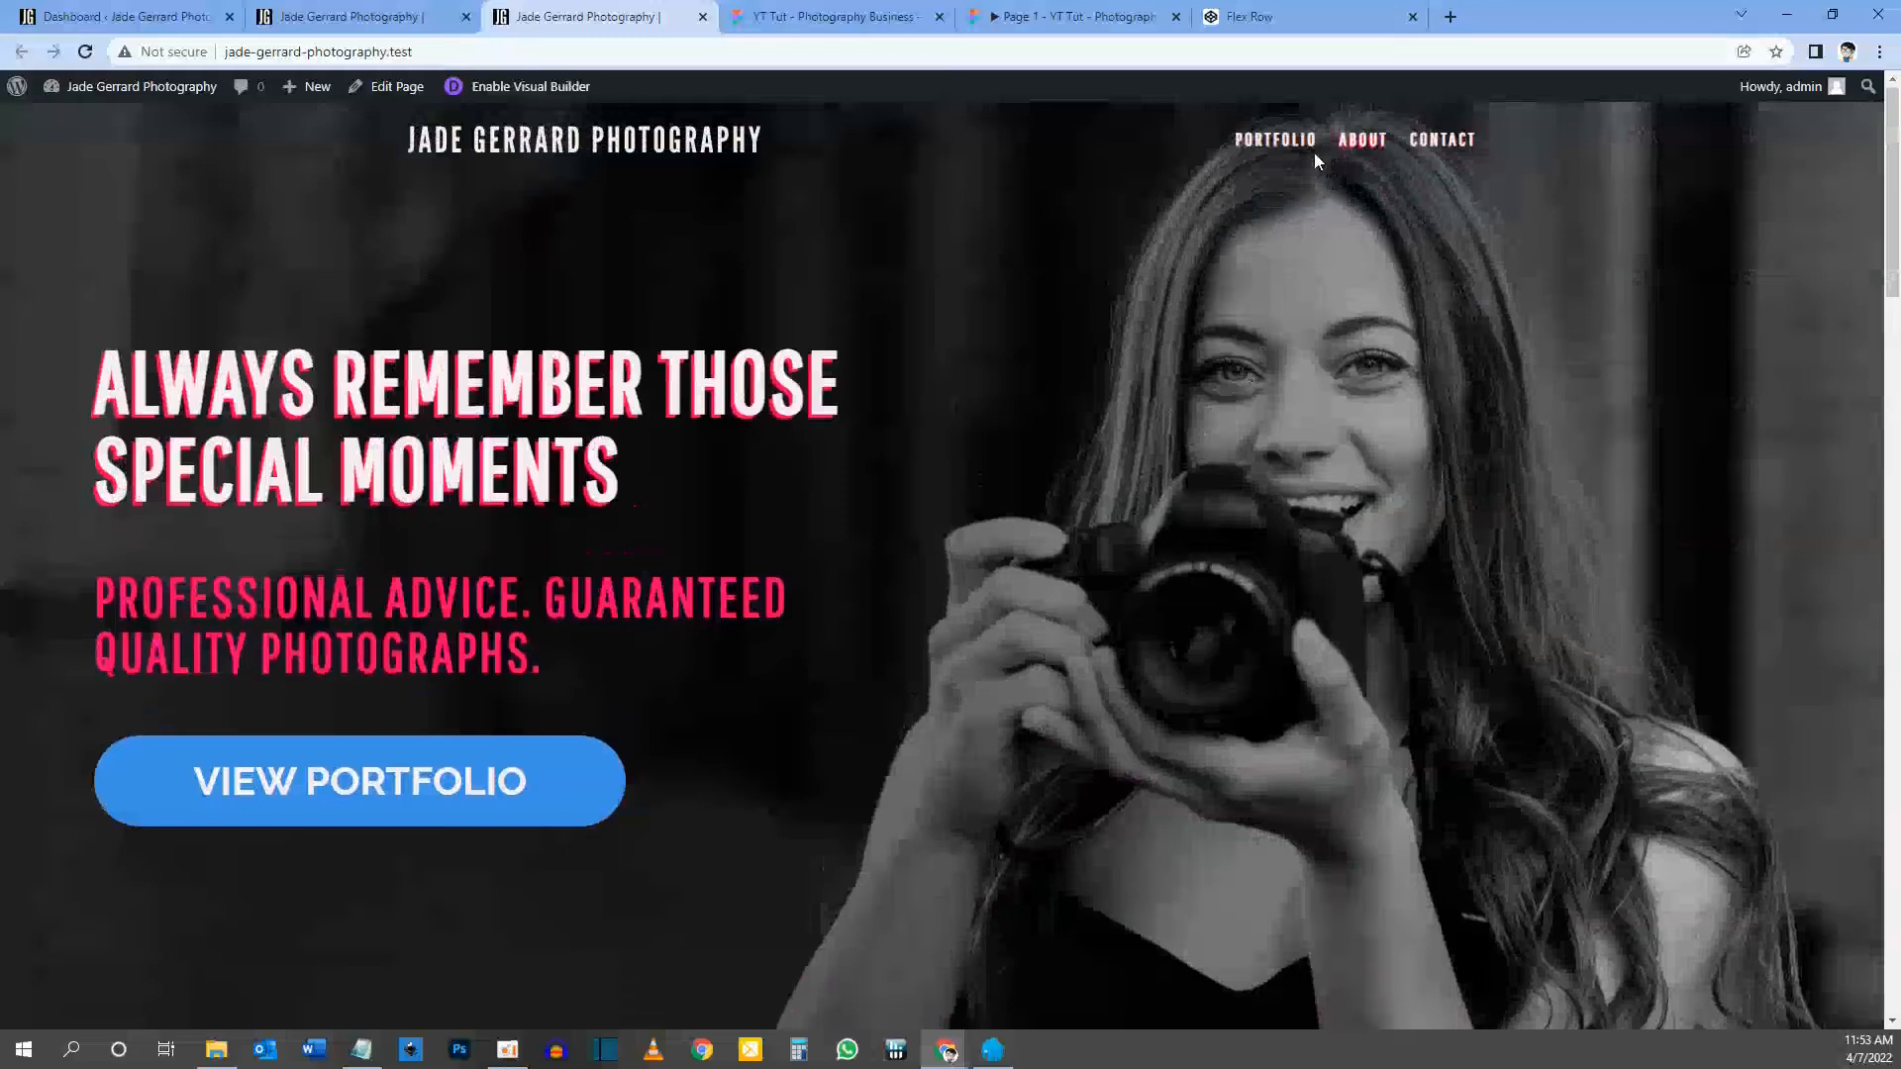
scroll(949, 540, down, 7)
scroll(947, 556, down, 20)
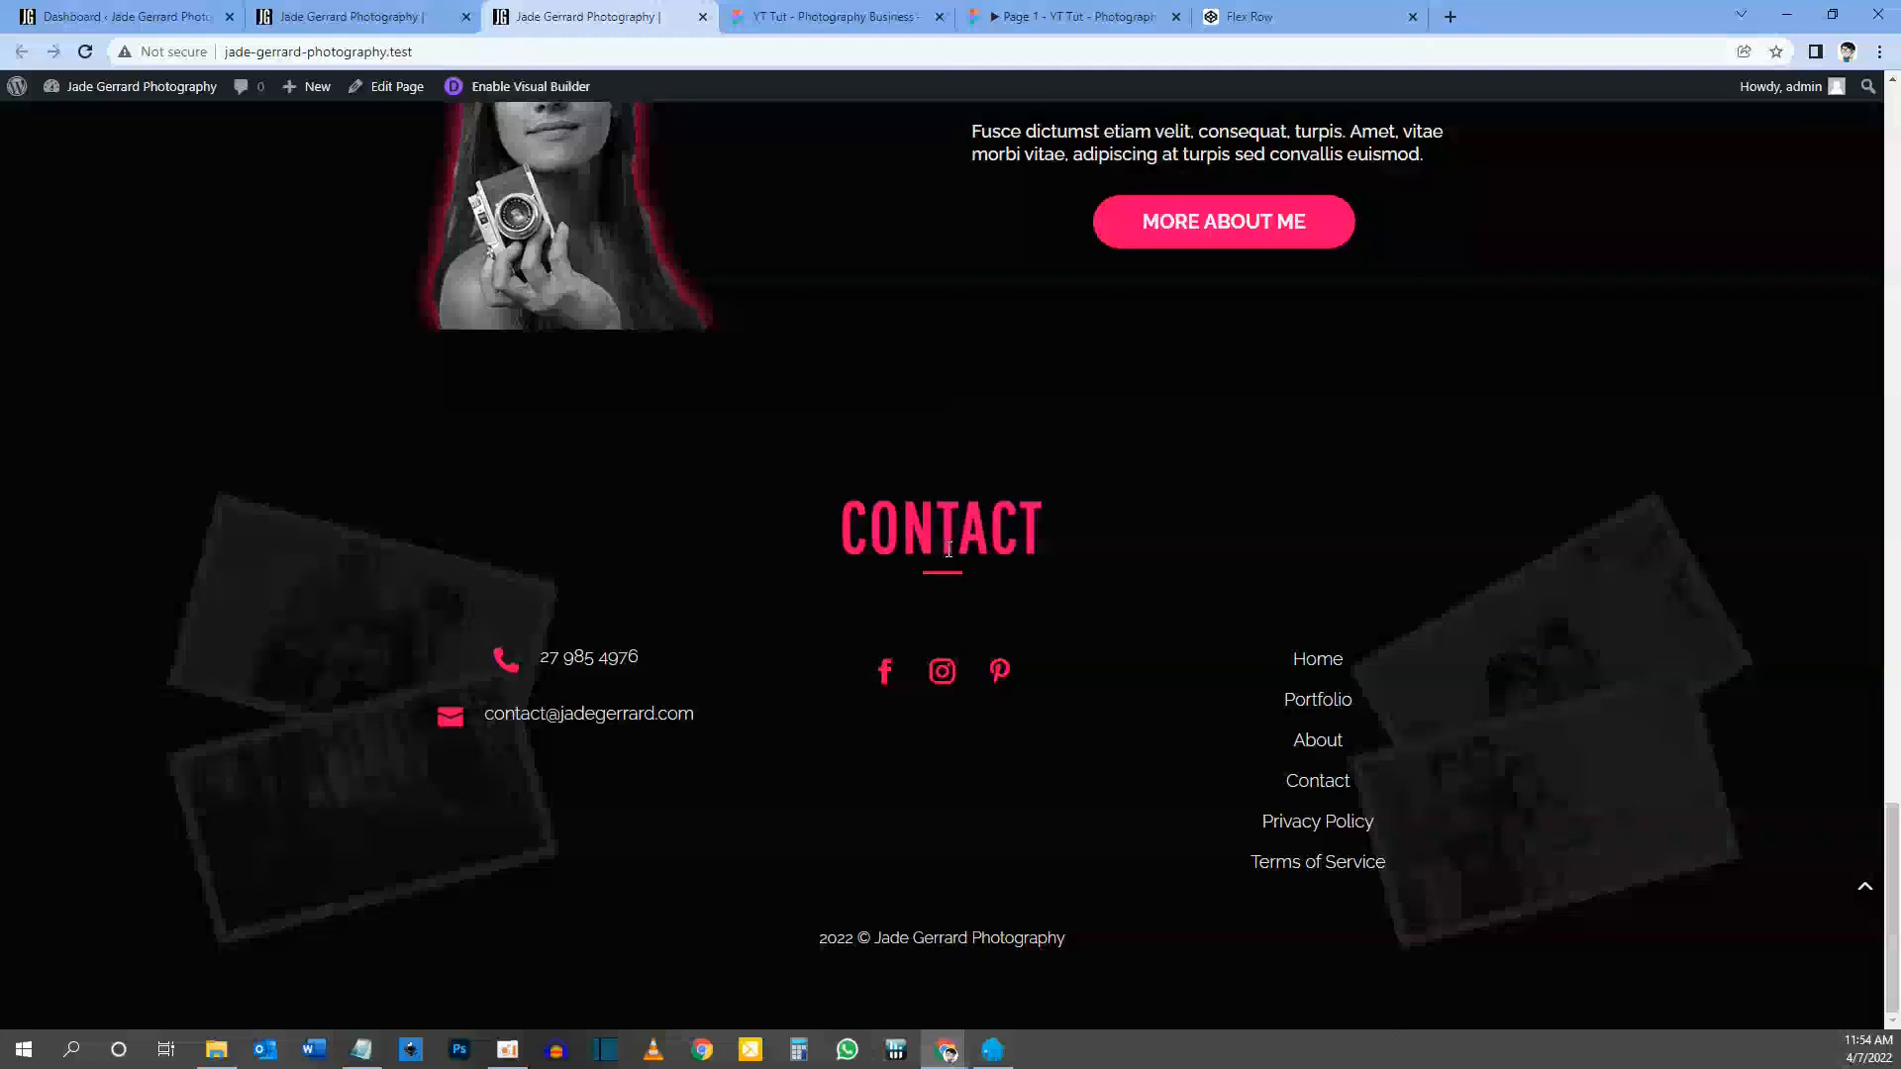
scroll(947, 549, up, 12)
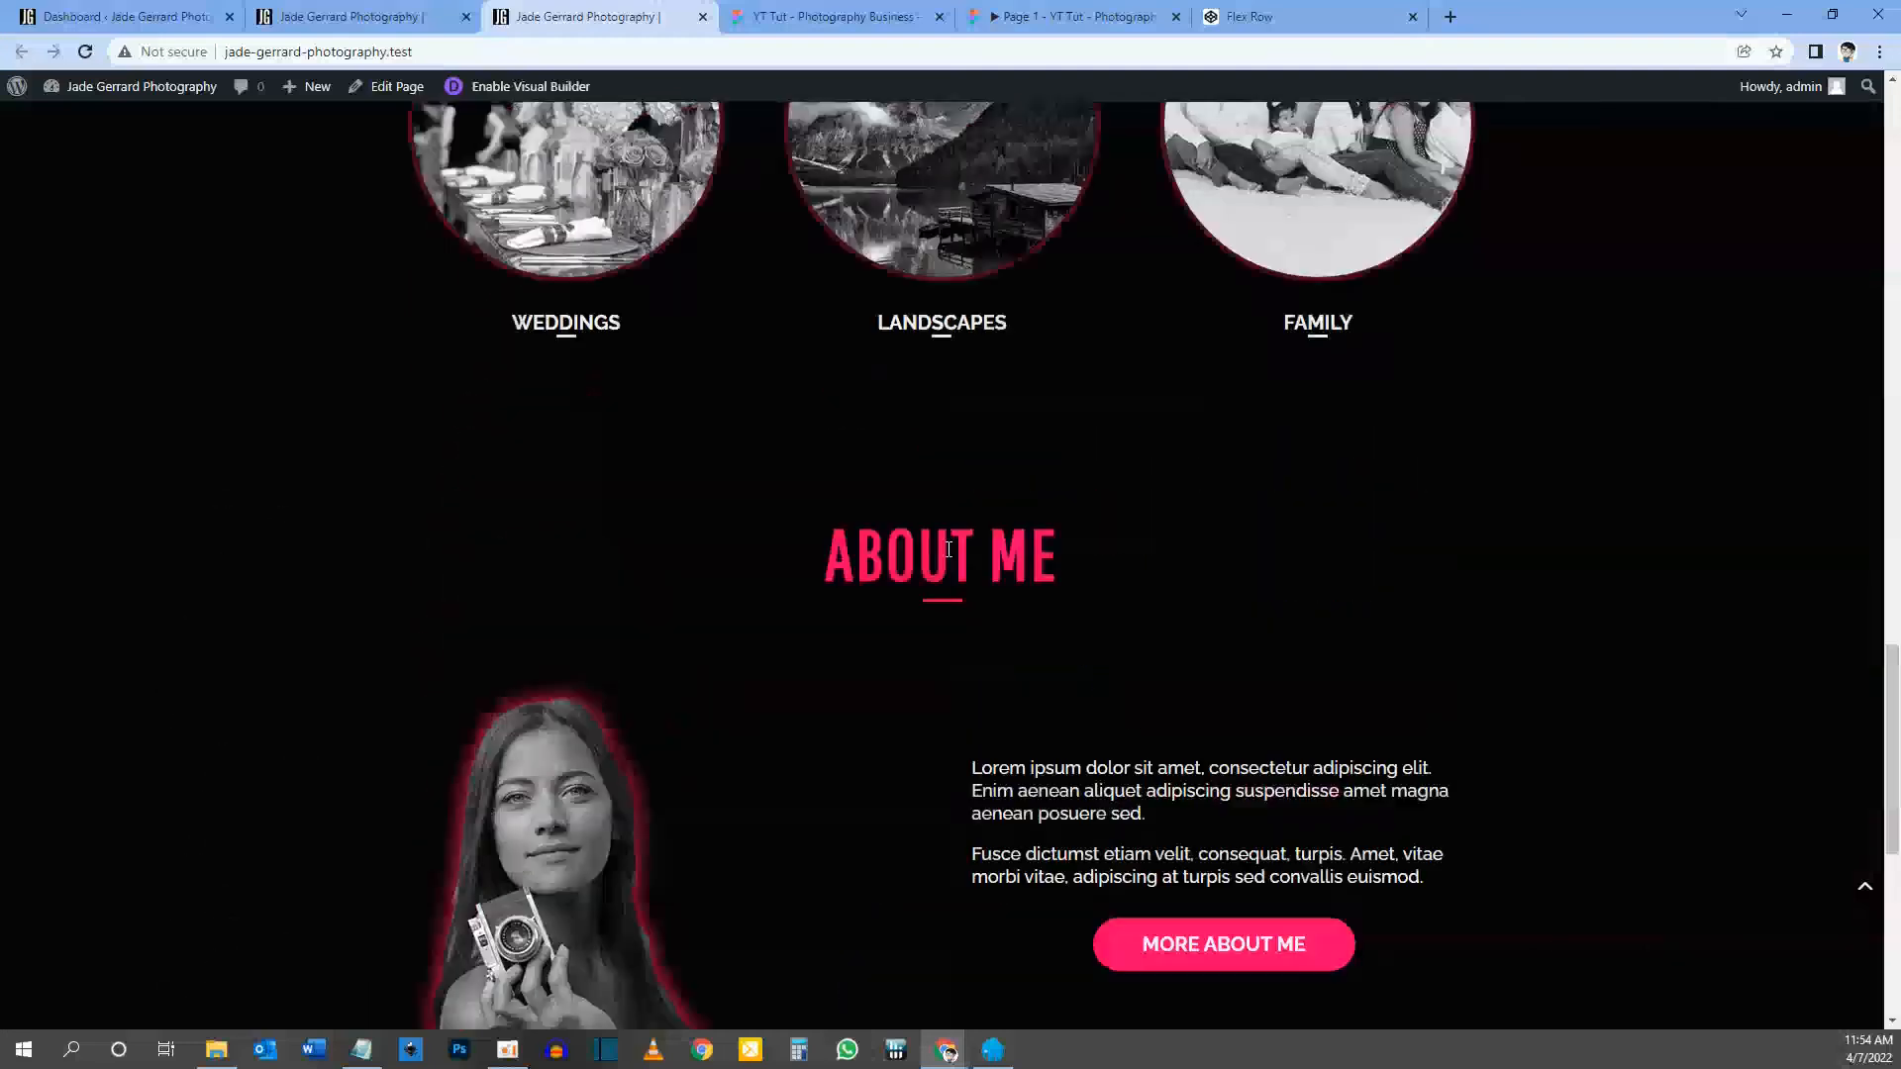
scroll(947, 549, up, 20)
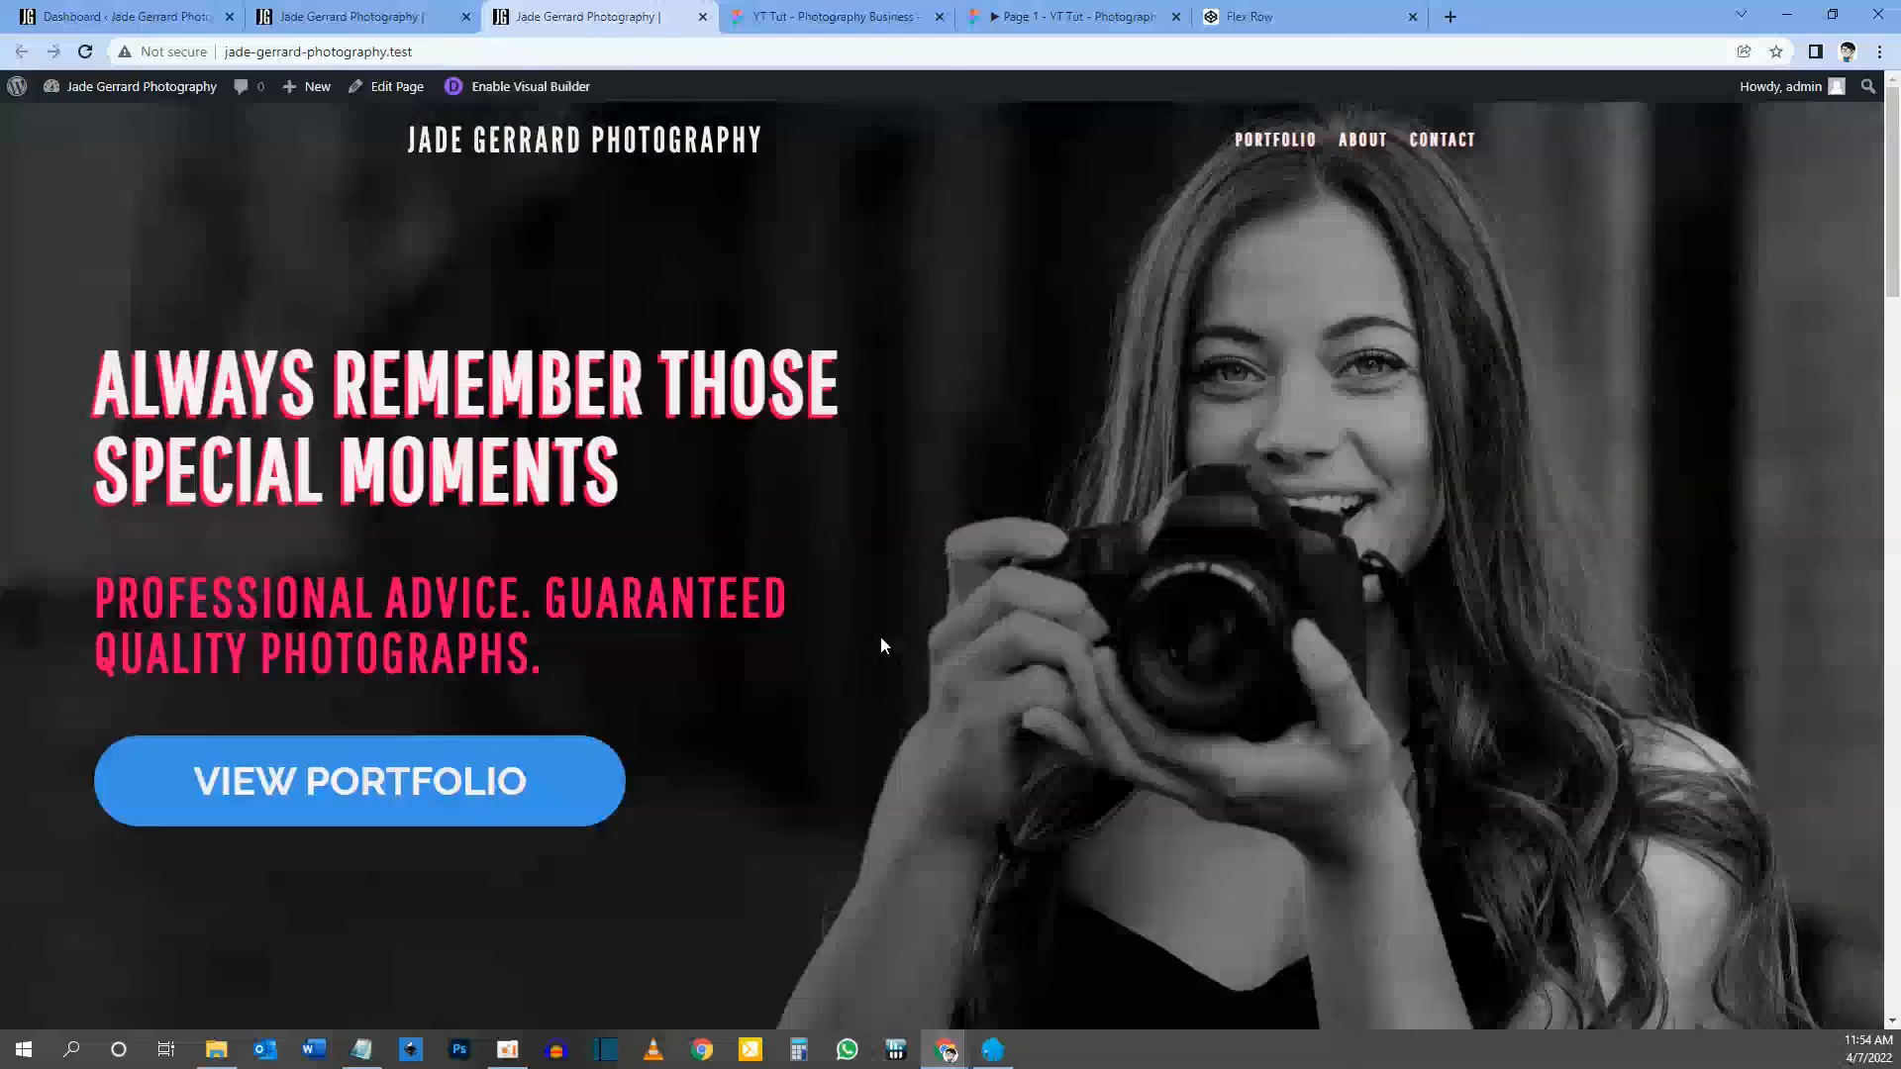
Step: Look over the finished homepage's MY RECENT WORK, WHAT I DO, ABOUT ME and CONTACT sections again, ending back at the hero banner
scroll(881, 638, down, 15)
scroll(881, 645, down, 6)
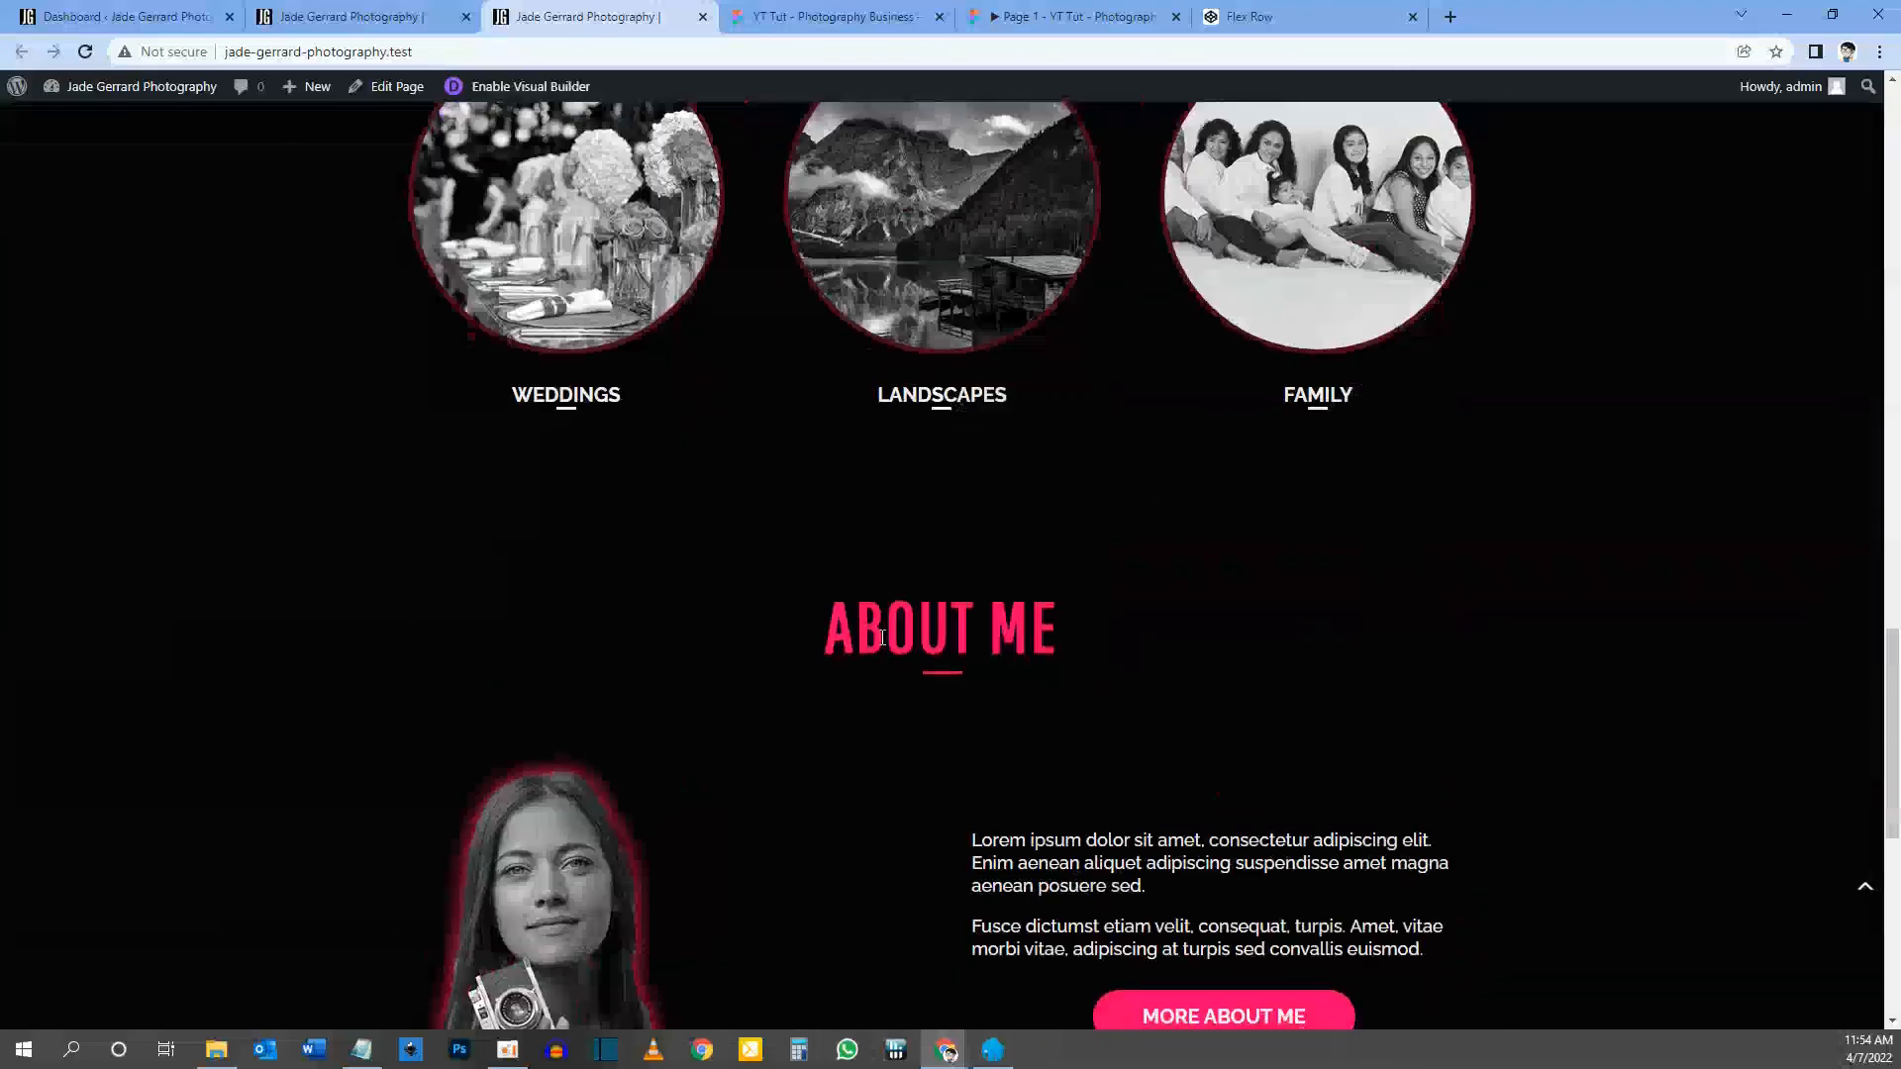
scroll(882, 637, down, 6)
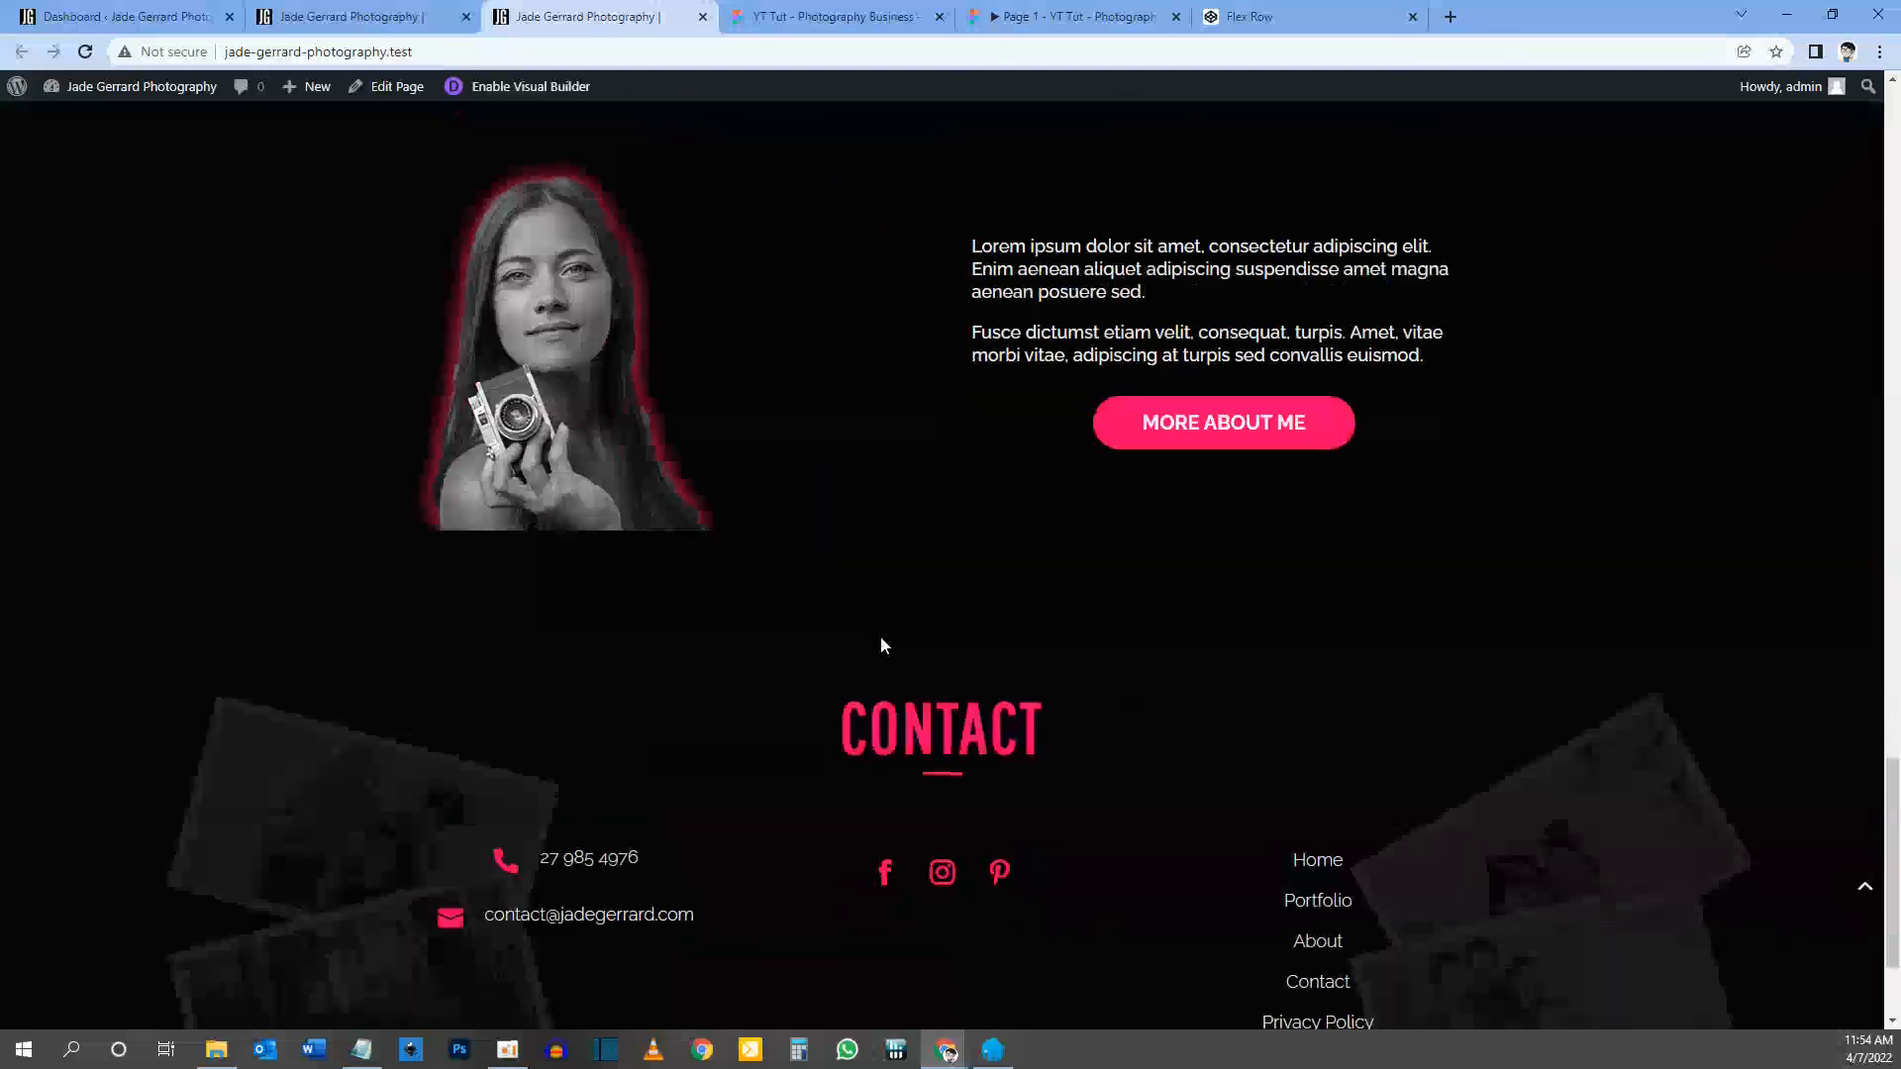
scroll(881, 646, down, 3)
scroll(881, 646, up, 15)
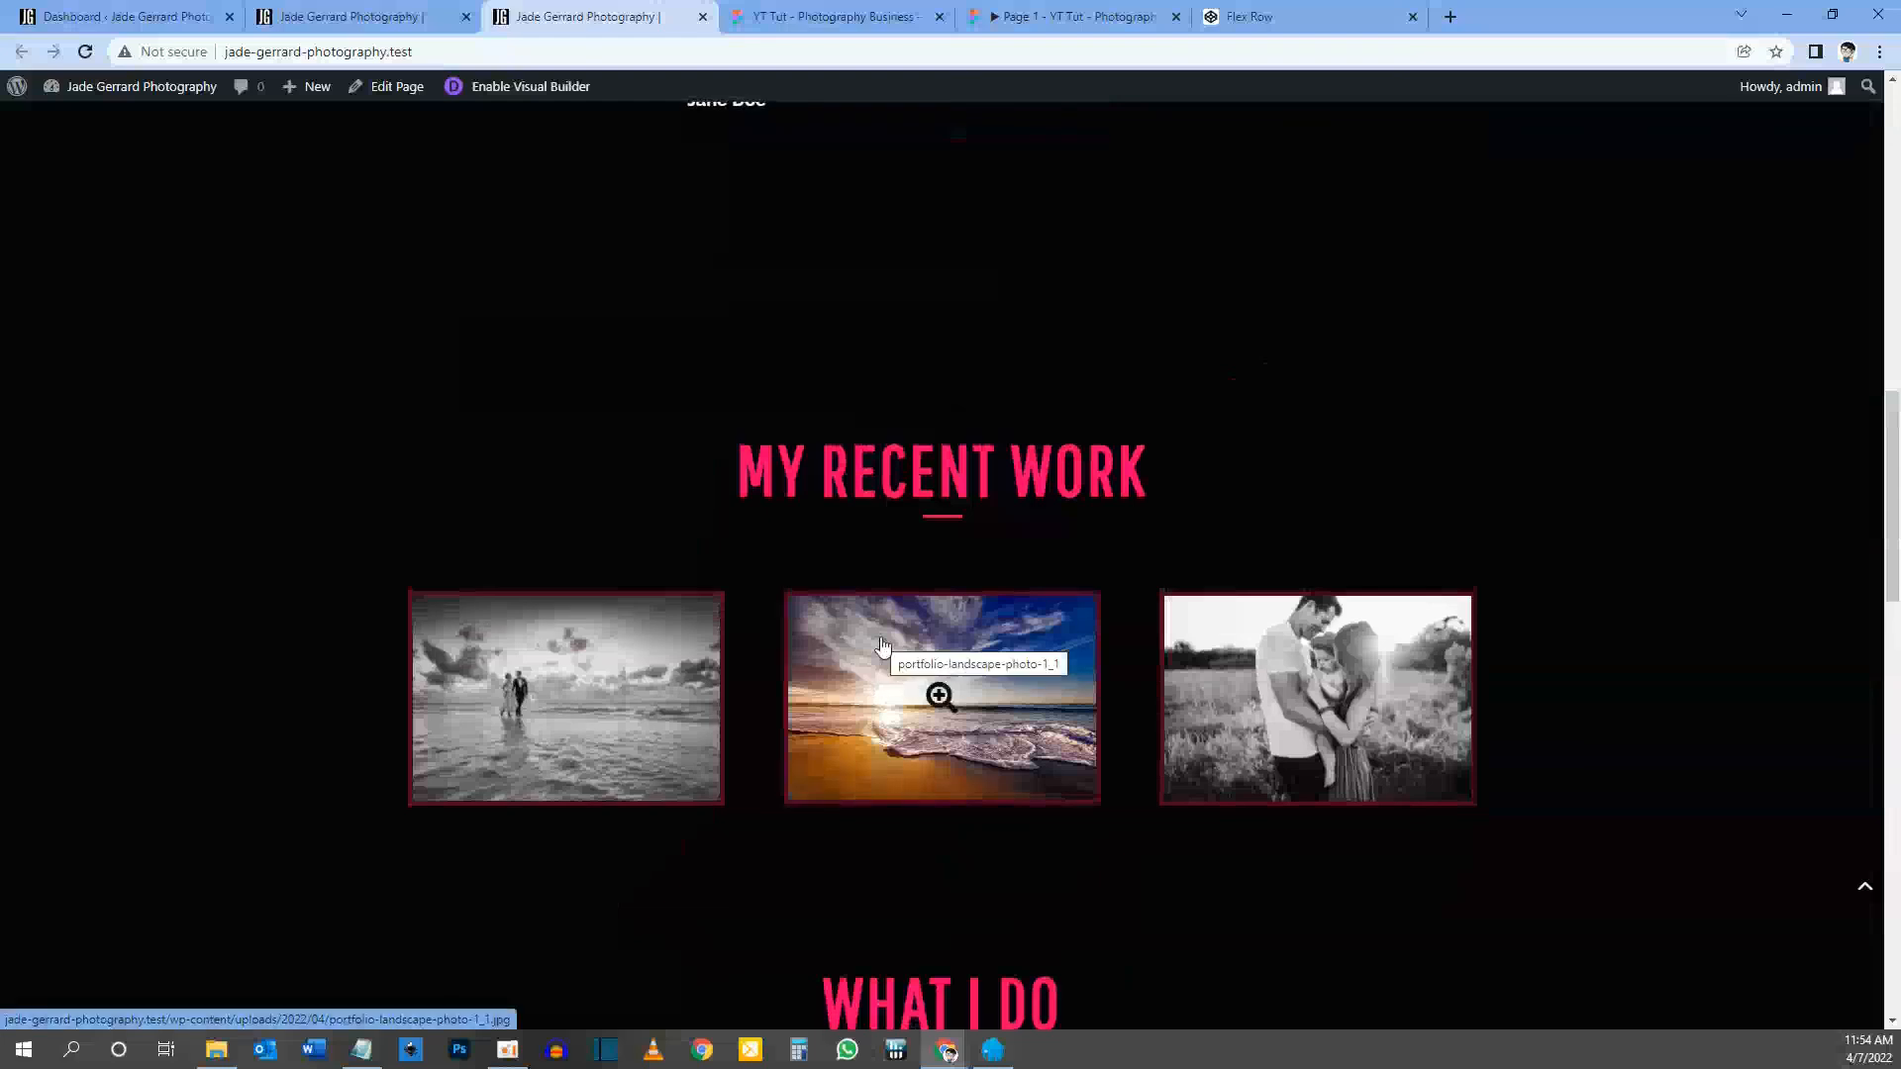
scroll(883, 646, up, 14)
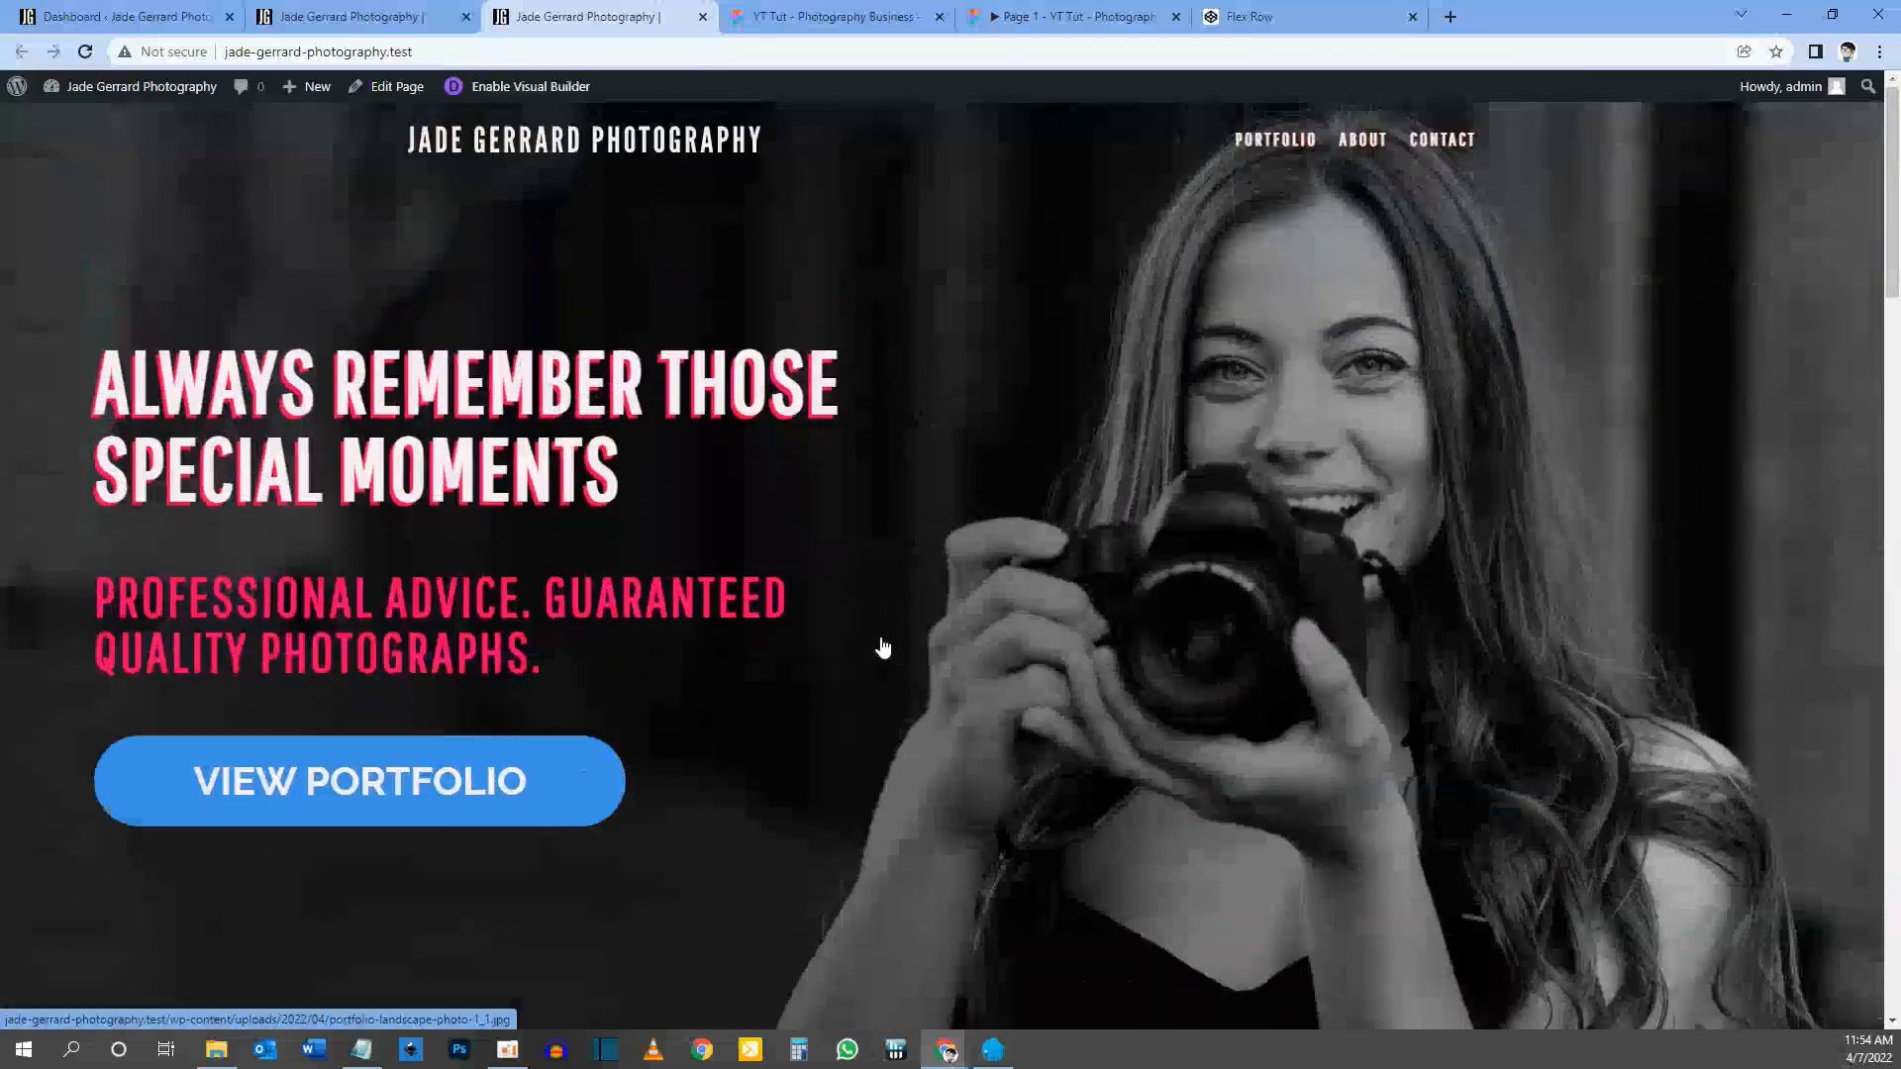
scroll(883, 647, down, 4)
scroll(883, 647, down, 18)
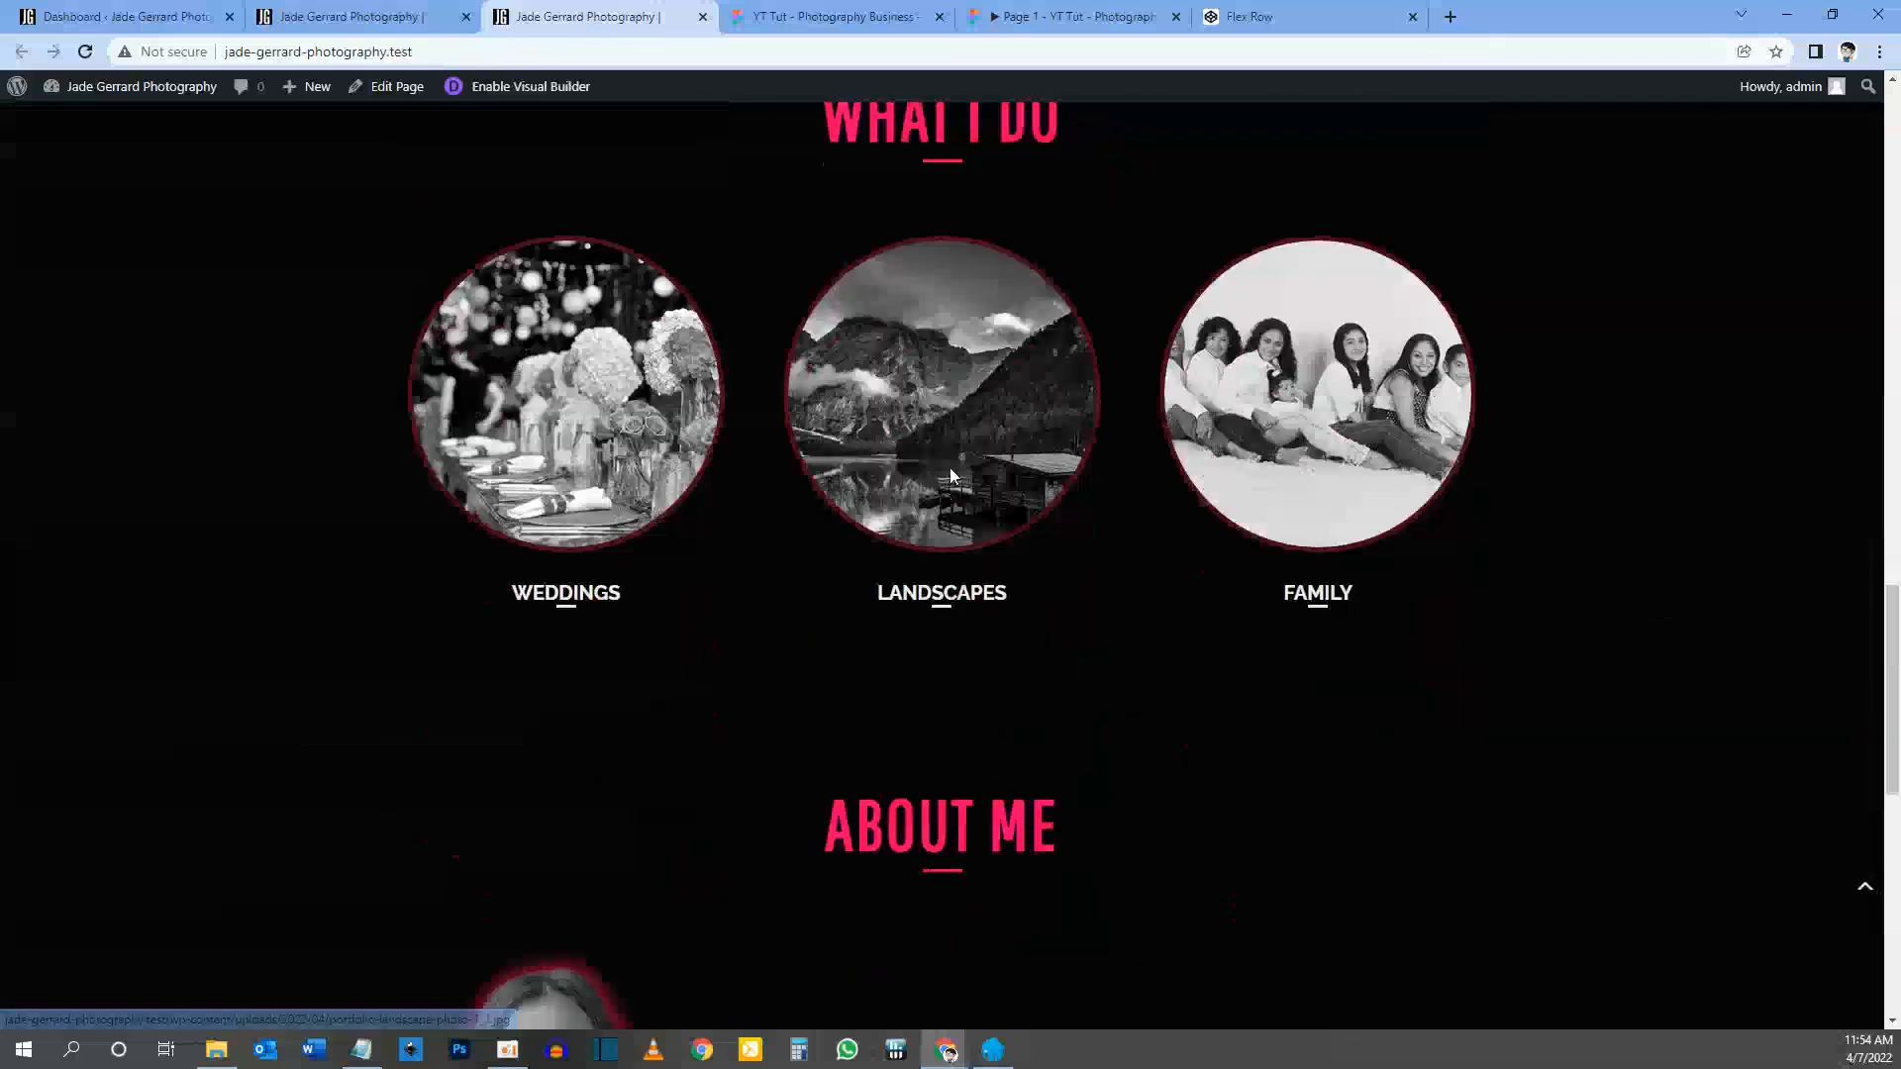
scroll(931, 554, down, 6)
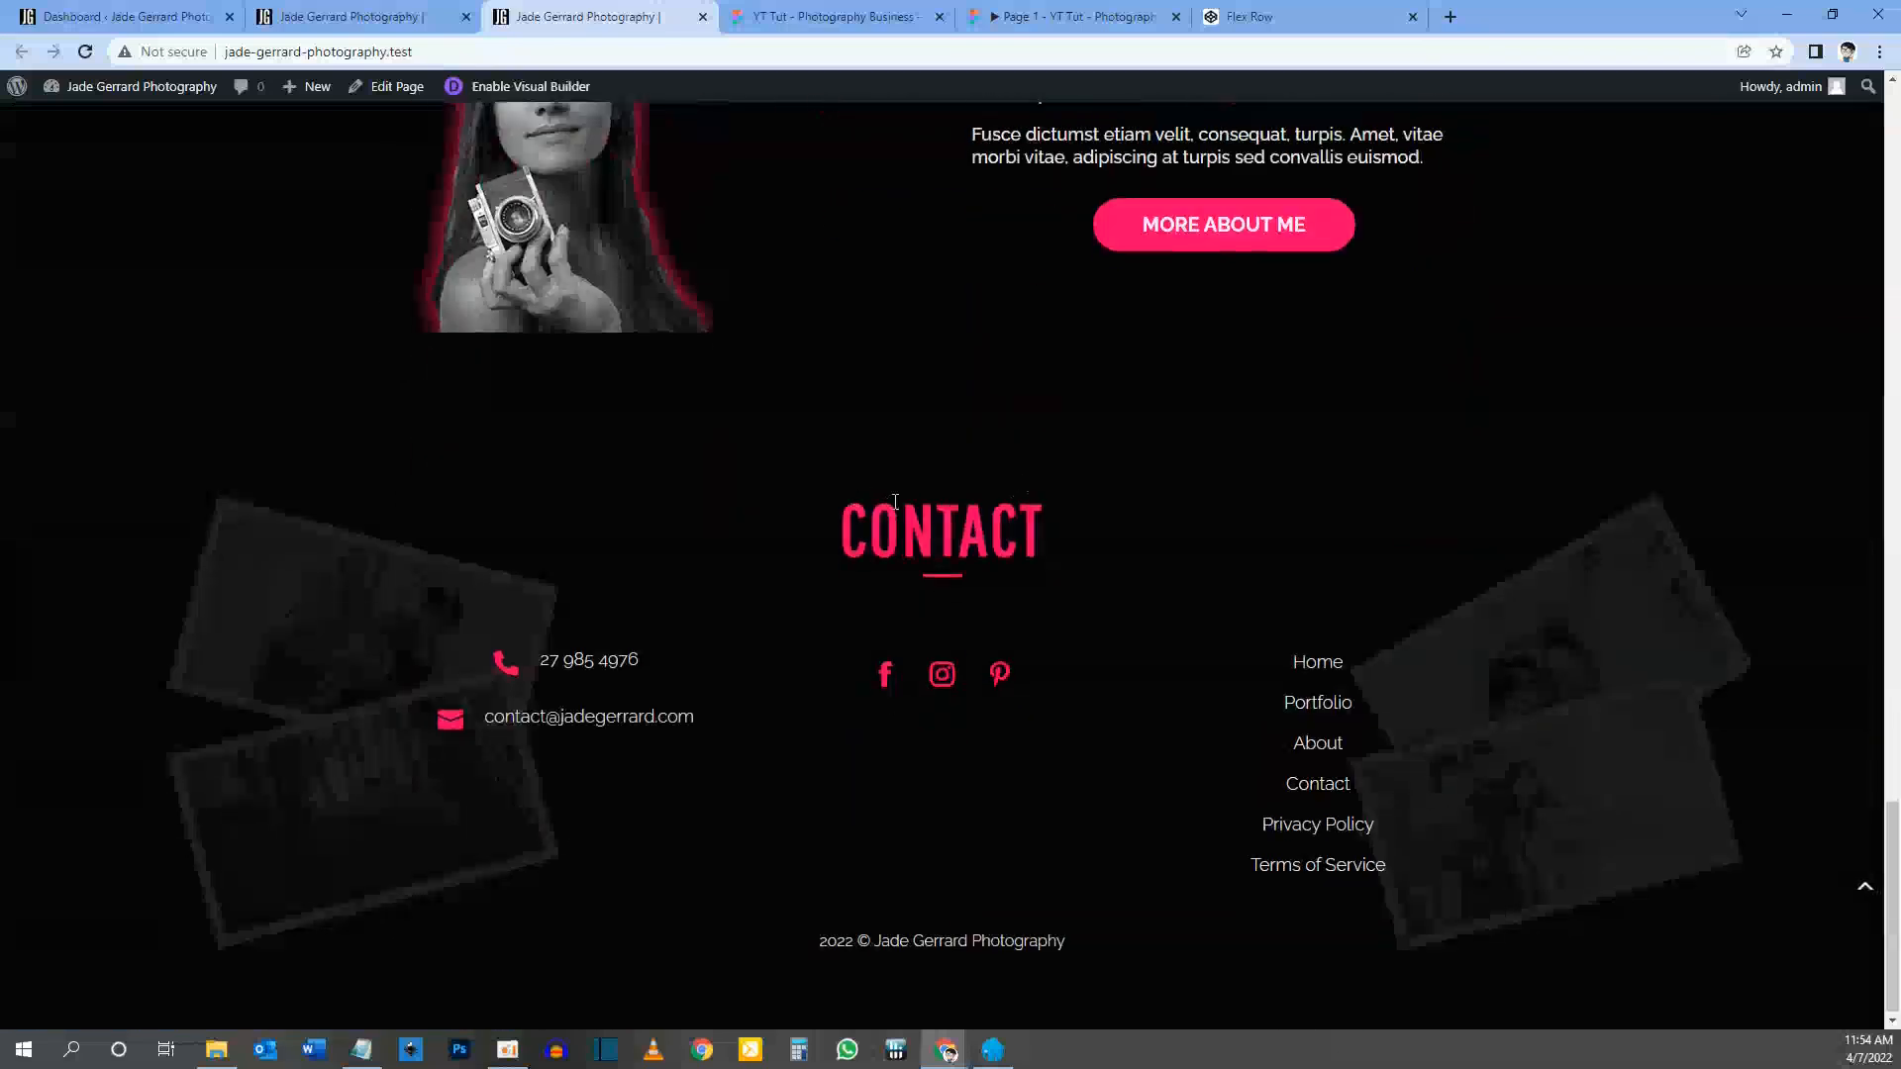
scroll(939, 570, up, 3)
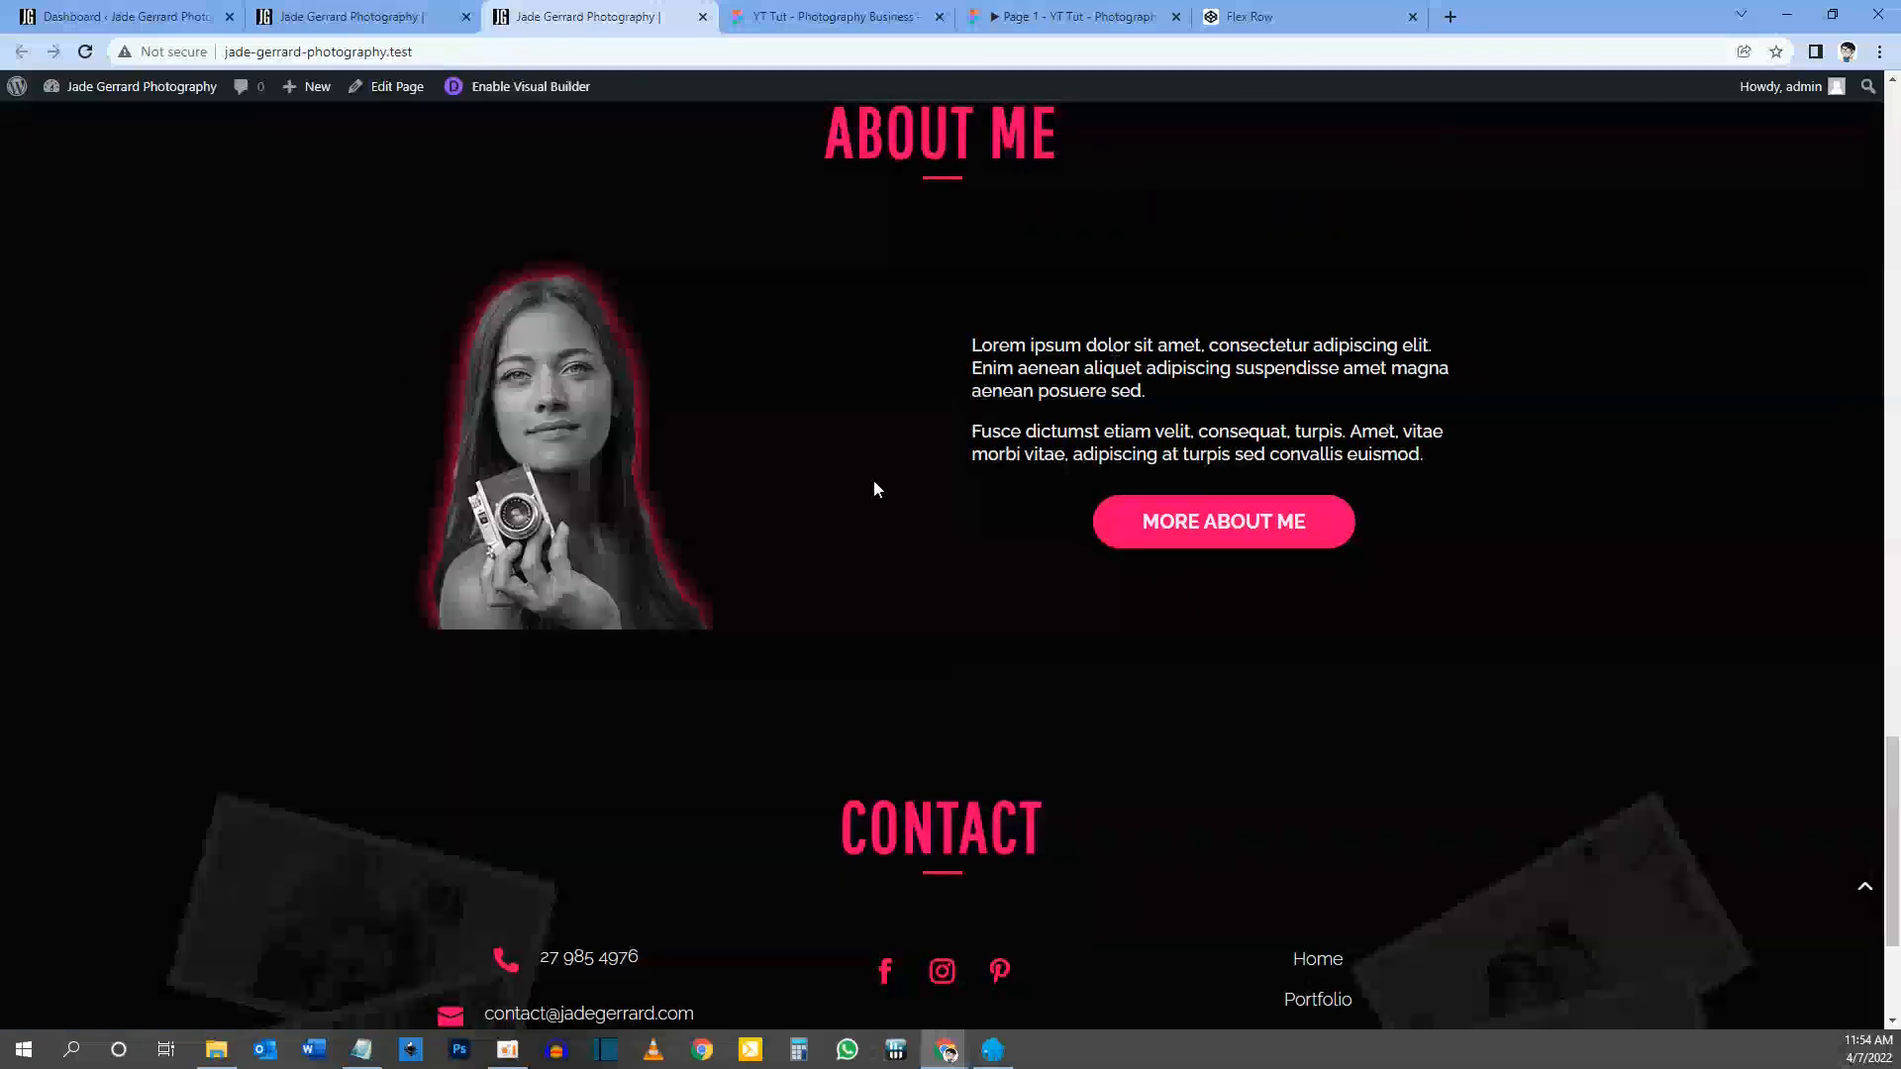
scroll(885, 473, up, 4)
scroll(886, 468, up, 20)
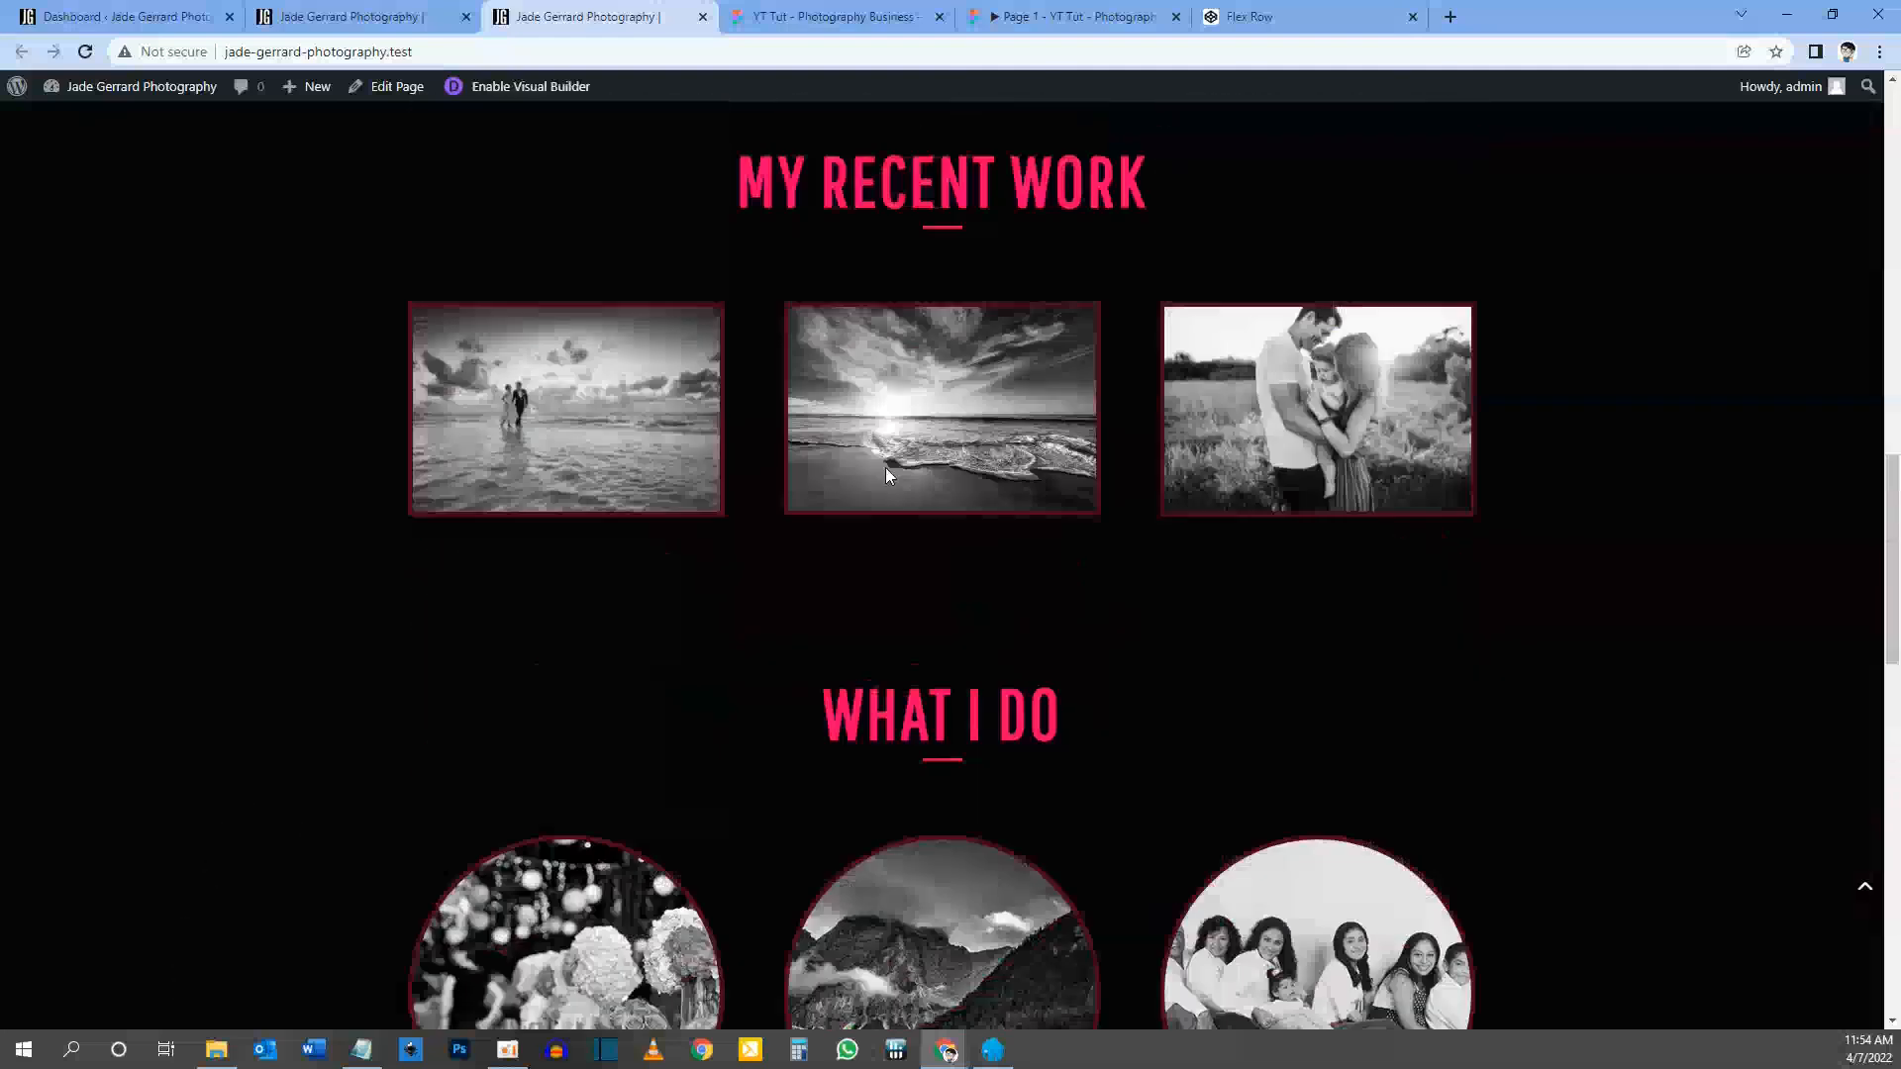
scroll(885, 476, up, 4)
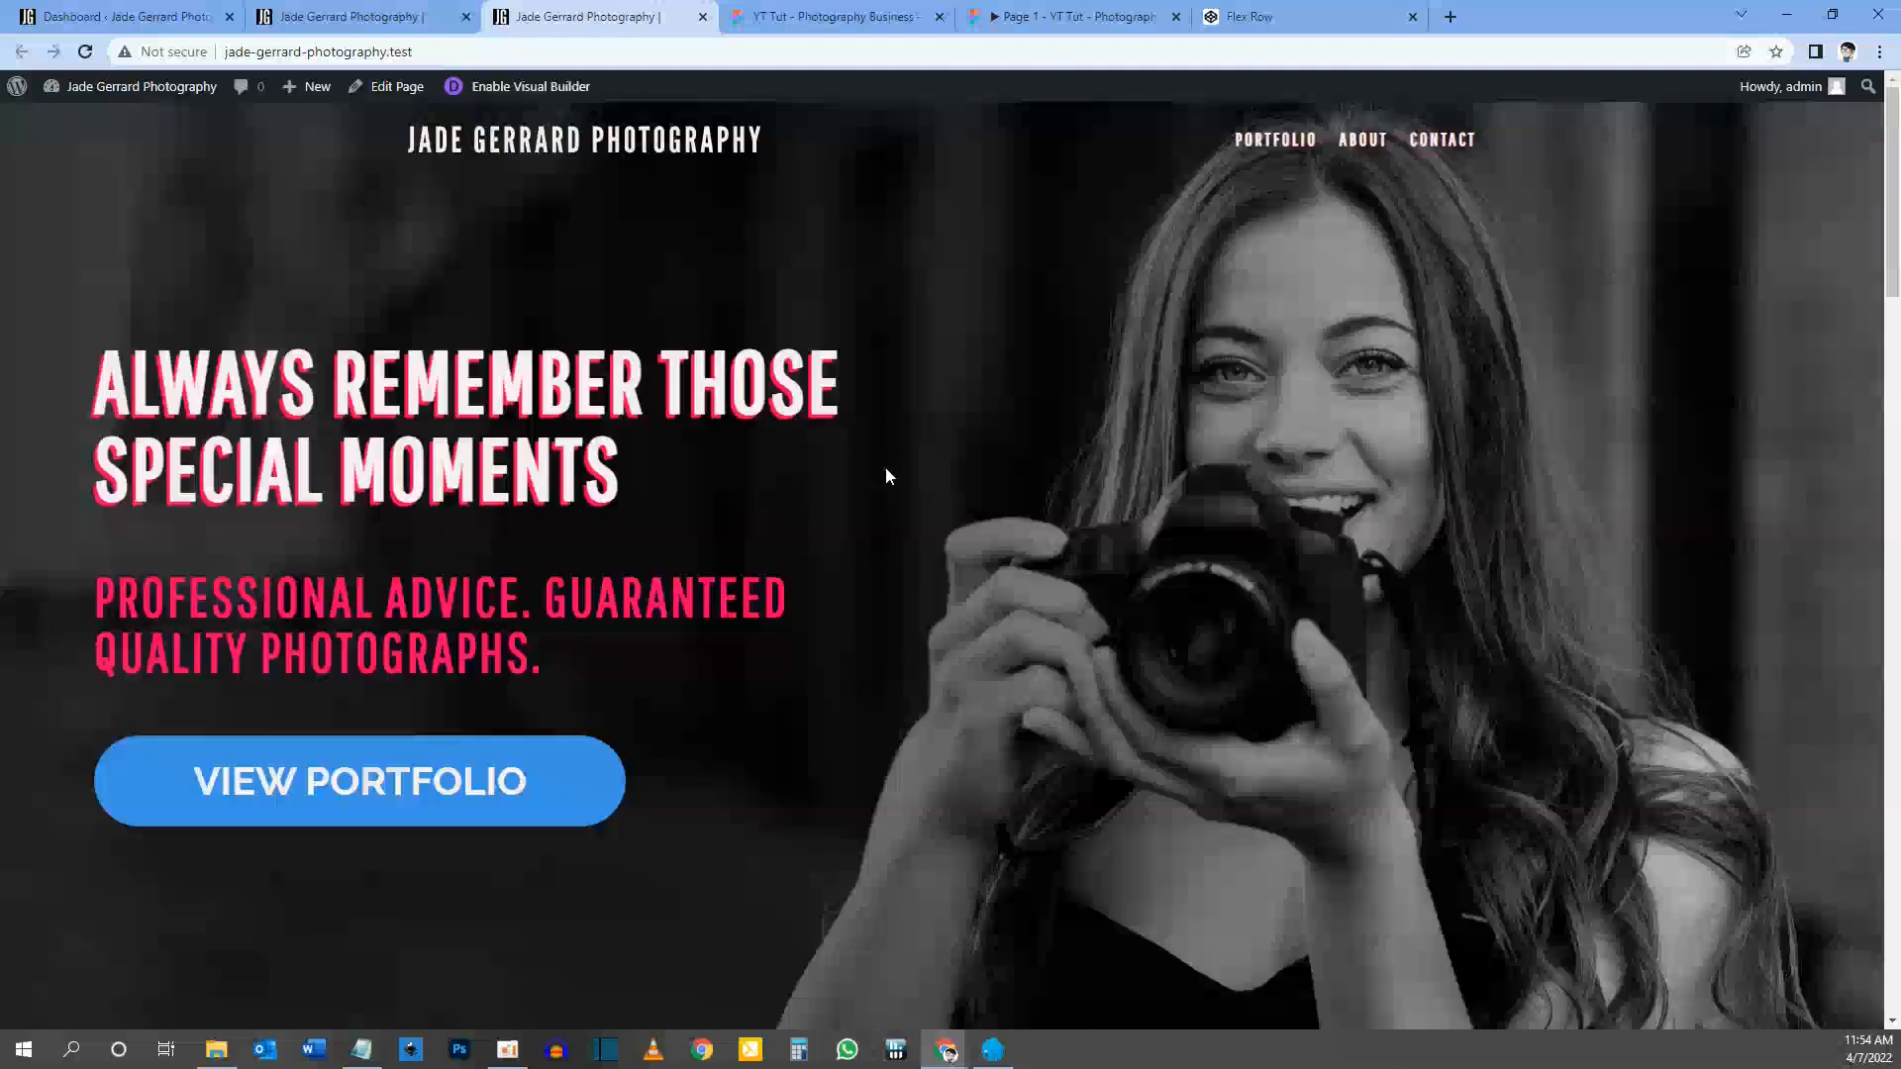